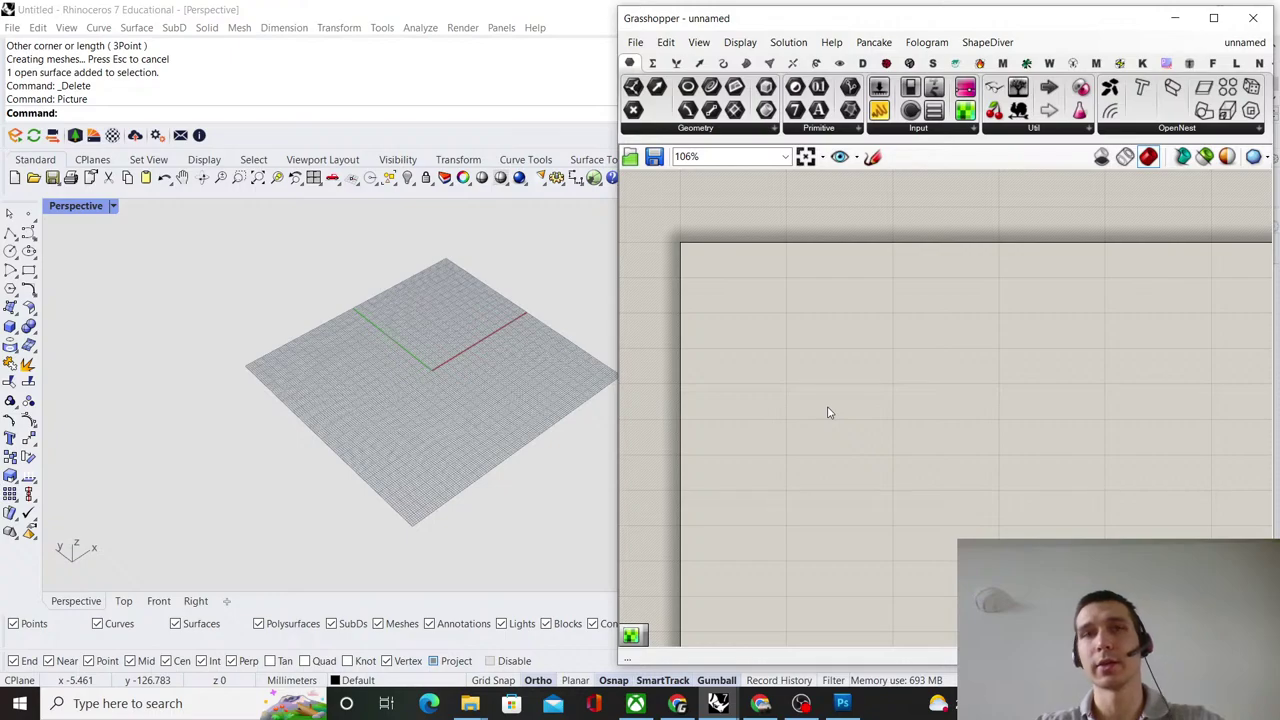
{"action": "scroll", "coordinate": [265, 396], "scroll_direction": "down", "scroll_amount": 3}
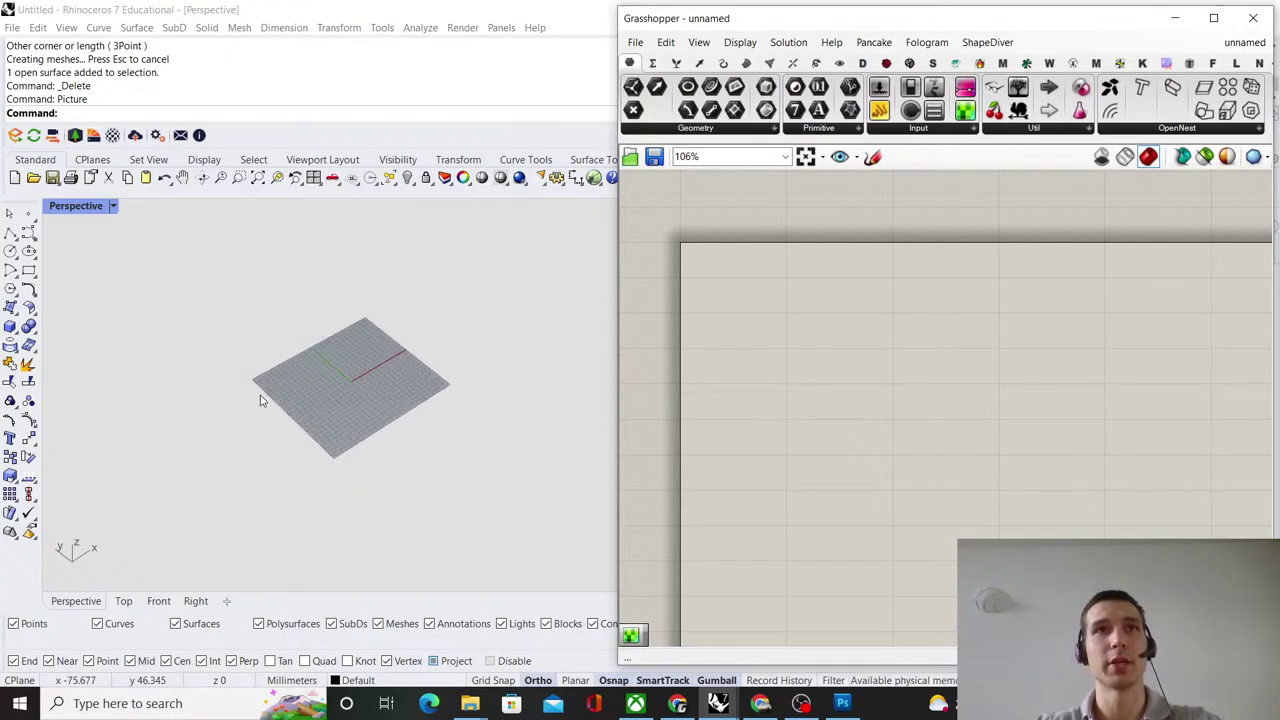
{"action": "scroll", "coordinate": [370, 375], "scroll_direction": "up", "scroll_amount": 3}
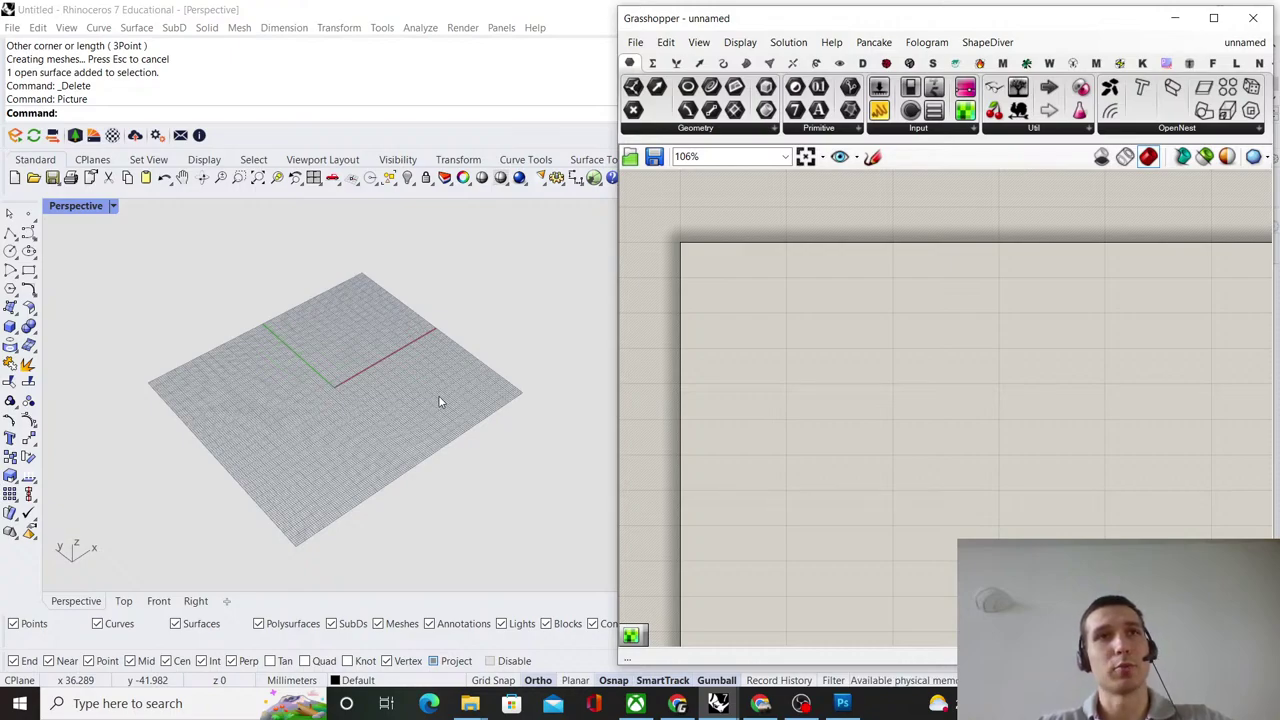
{"action": "scroll", "coordinate": [438, 400], "scroll_direction": "down", "scroll_amount": 3}
{"action": "scroll", "coordinate": [420, 424], "scroll_direction": "up", "scroll_amount": 6}
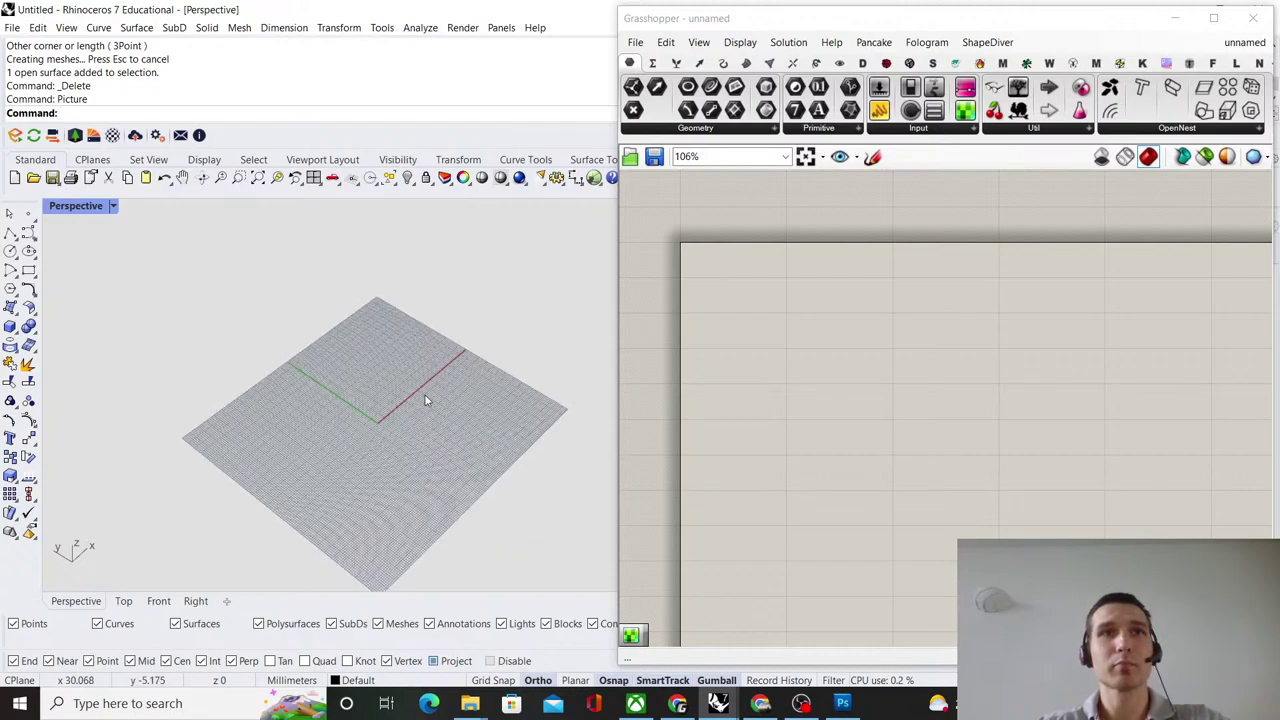
{"action": "mouse_move", "coordinate": [426, 397]}
{"action": "right_mouse_down"}
{"action": "mouse_move", "coordinate": [397, 388]}
{"action": "mouse_move", "coordinate": [442, 386]}
{"action": "mouse_move", "coordinate": [426, 383]}
{"action": "right_mouse_up"}
{"action": "scroll", "coordinate": [466, 427], "scroll_direction": "up", "scroll_amount": 2}
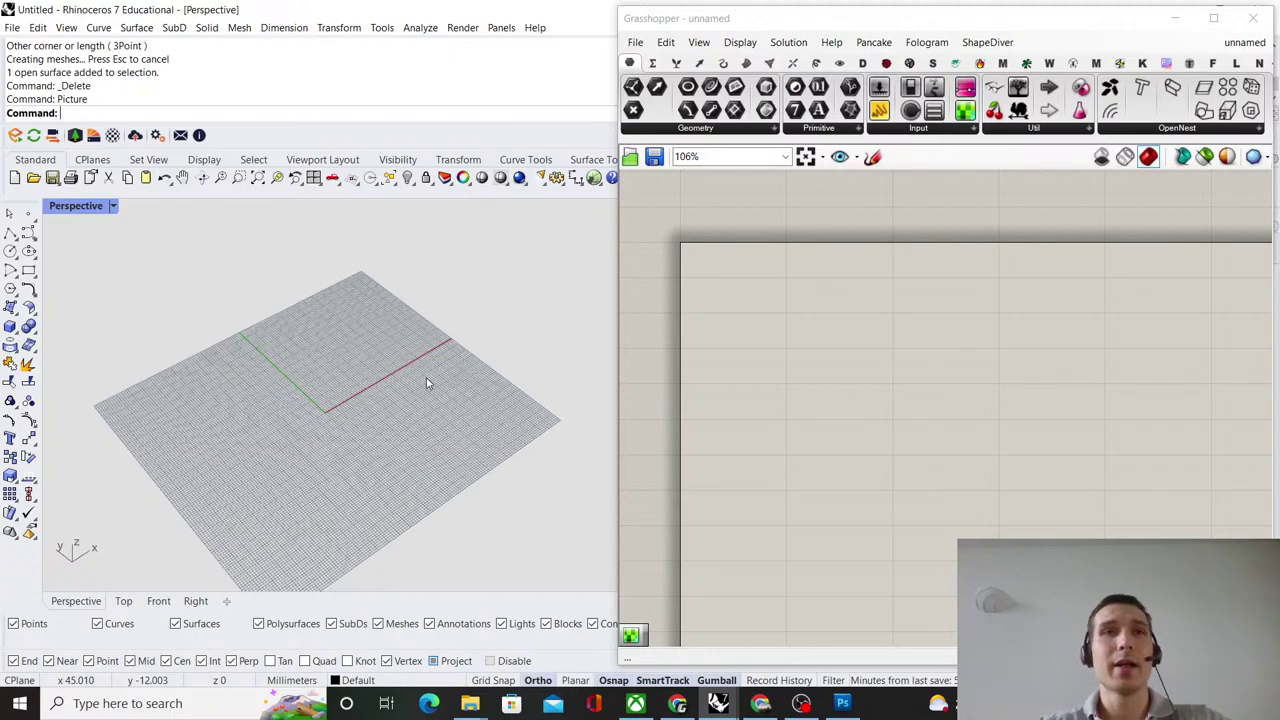
{"action": "mouse_move", "coordinate": [380, 400]}
{"action": "right_mouse_down"}
{"action": "mouse_move", "coordinate": [431, 355]}
{"action": "mouse_move", "coordinate": [392, 395]}
{"action": "right_mouse_up"}
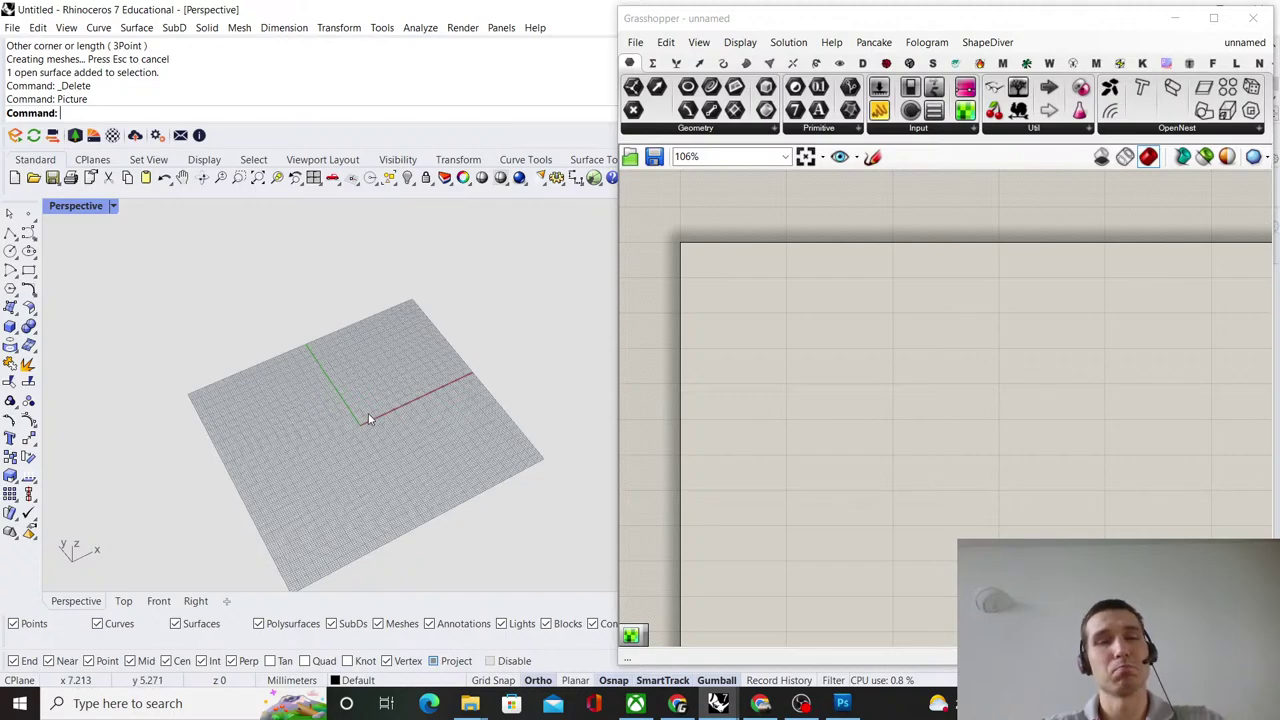
{"action": "scroll", "coordinate": [369, 413], "scroll_direction": "down", "scroll_amount": 4}
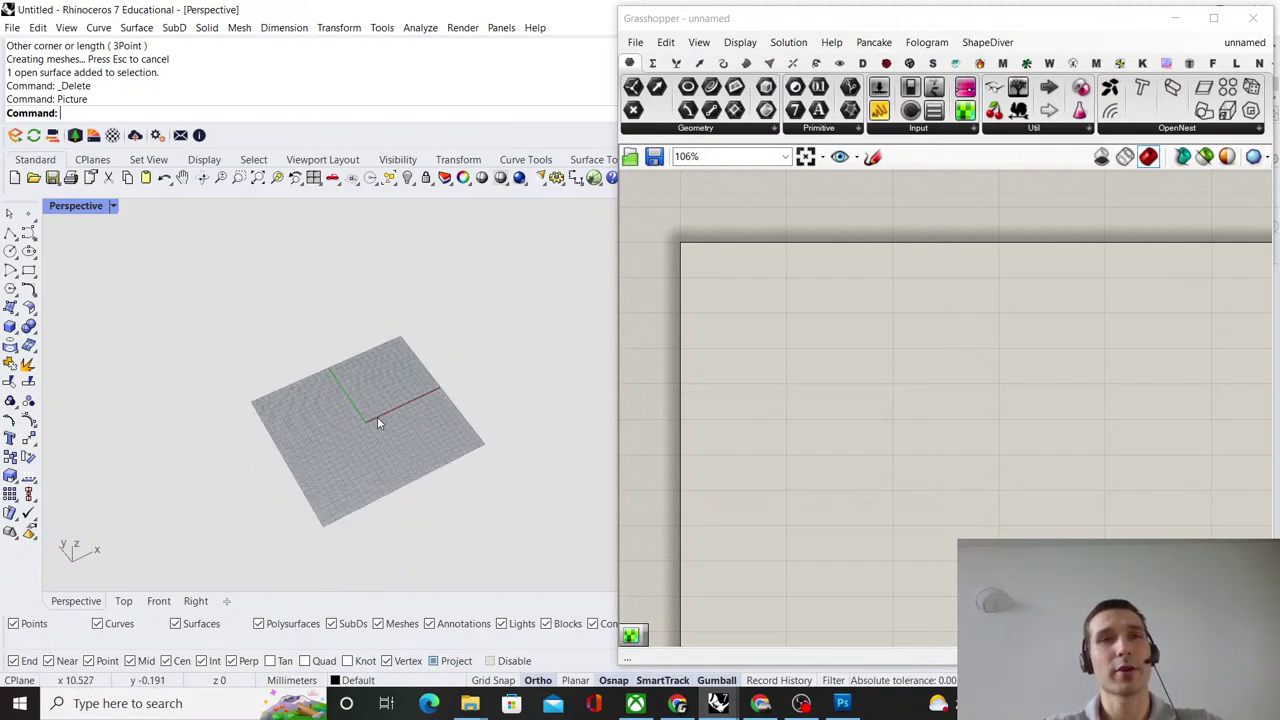
{"action": "mouse_move", "coordinate": [377, 416]}
{"action": "right_mouse_down", "text": "shift"}
{"action": "mouse_move", "coordinate": [367, 384]}
{"action": "mouse_move", "coordinate": [378, 418]}
{"action": "right_mouse_up", "text": "shift"}
{"action": "scroll", "coordinate": [369, 423], "scroll_direction": "up", "scroll_amount": 2}
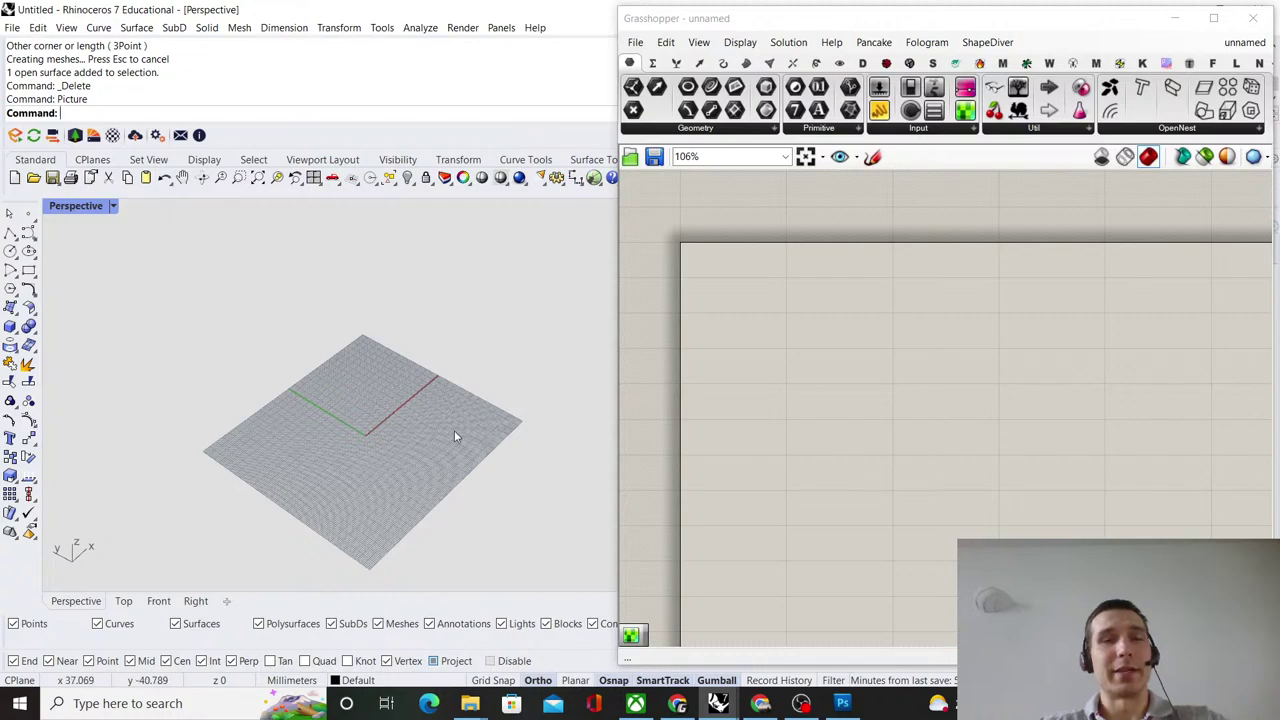
{"action": "right_click_drag", "start_coordinate": [454, 430], "coordinate": [437, 383]}
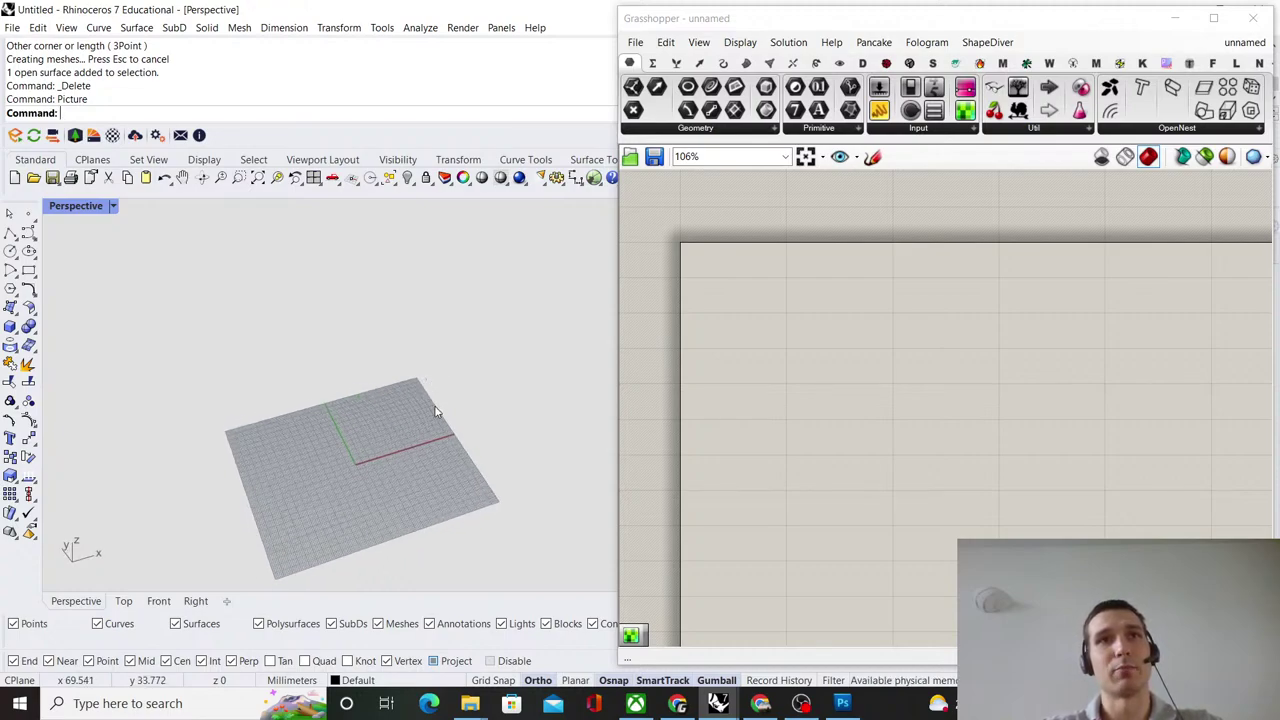
{"action": "right_click_drag", "start_coordinate": [431, 466], "coordinate": [421, 418], "text": "shift"}
{"action": "scroll", "coordinate": [437, 412], "scroll_direction": "up", "scroll_amount": 5}
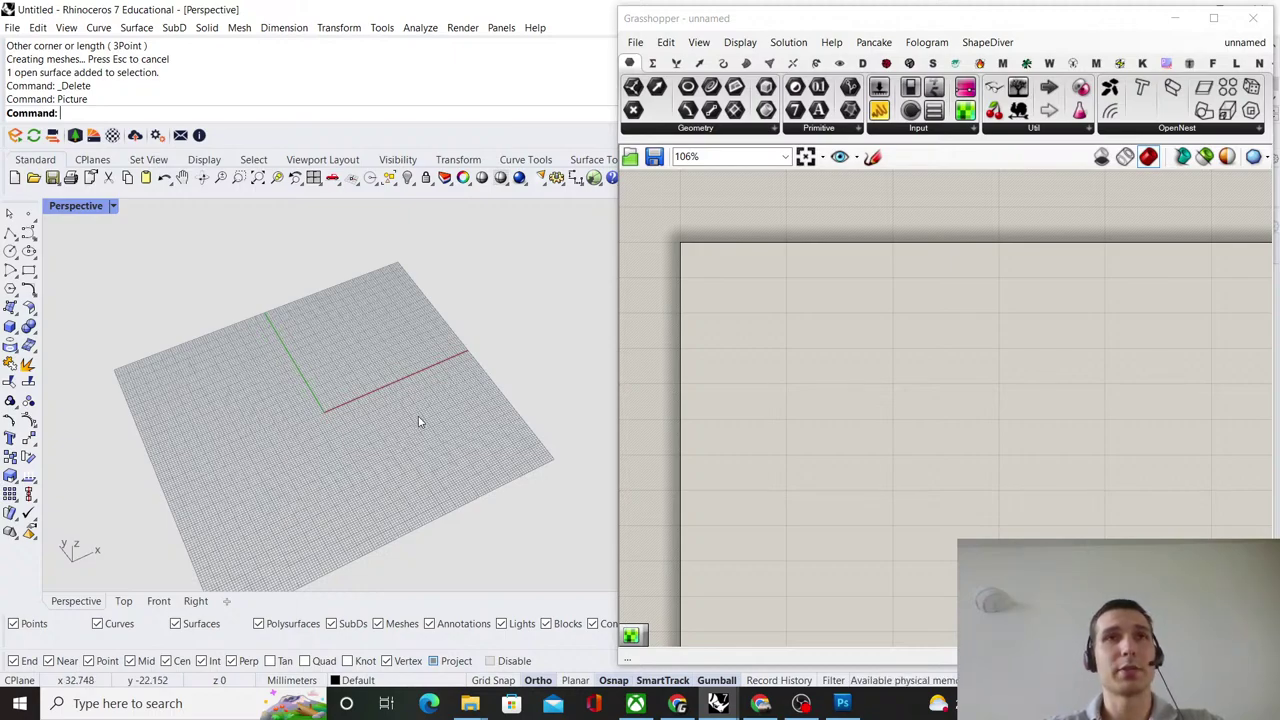
{"action": "right_click_drag", "start_coordinate": [419, 422], "coordinate": [408, 366]}
{"action": "scroll", "coordinate": [408, 366], "scroll_direction": "up", "scroll_amount": 4}
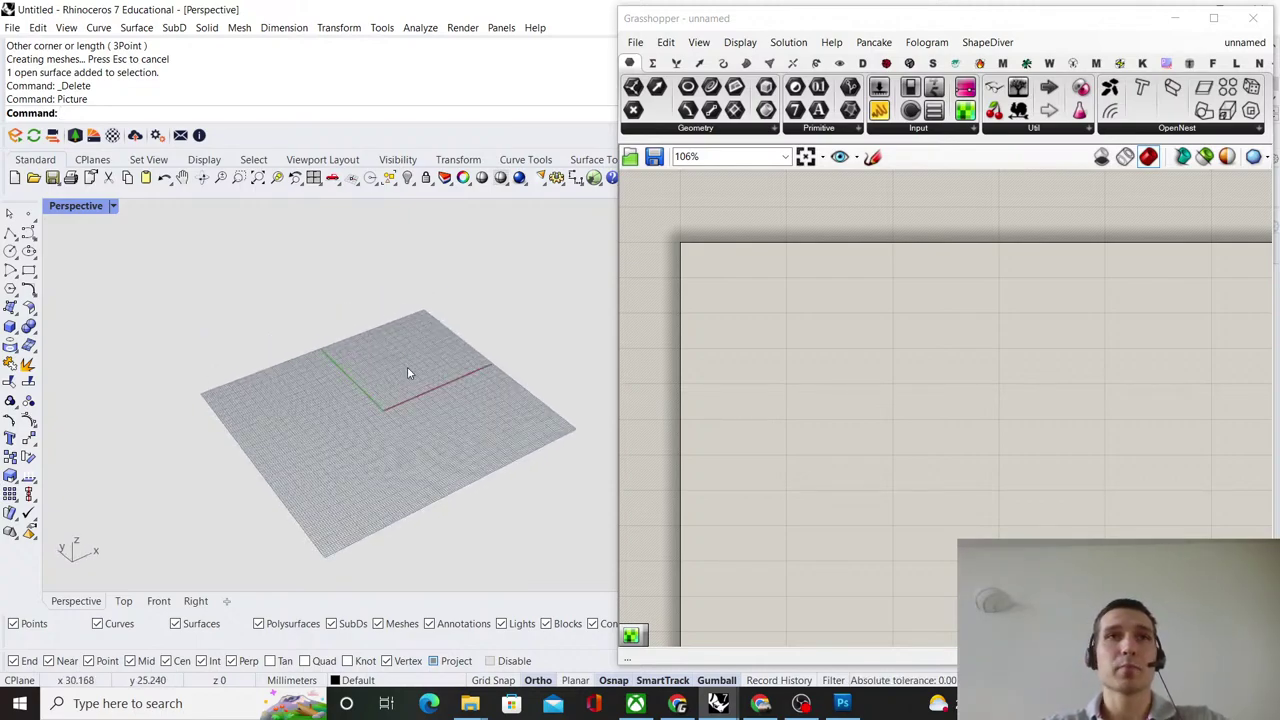
{"action": "right_click_drag", "start_coordinate": [488, 343], "coordinate": [441, 363], "text": "shift"}
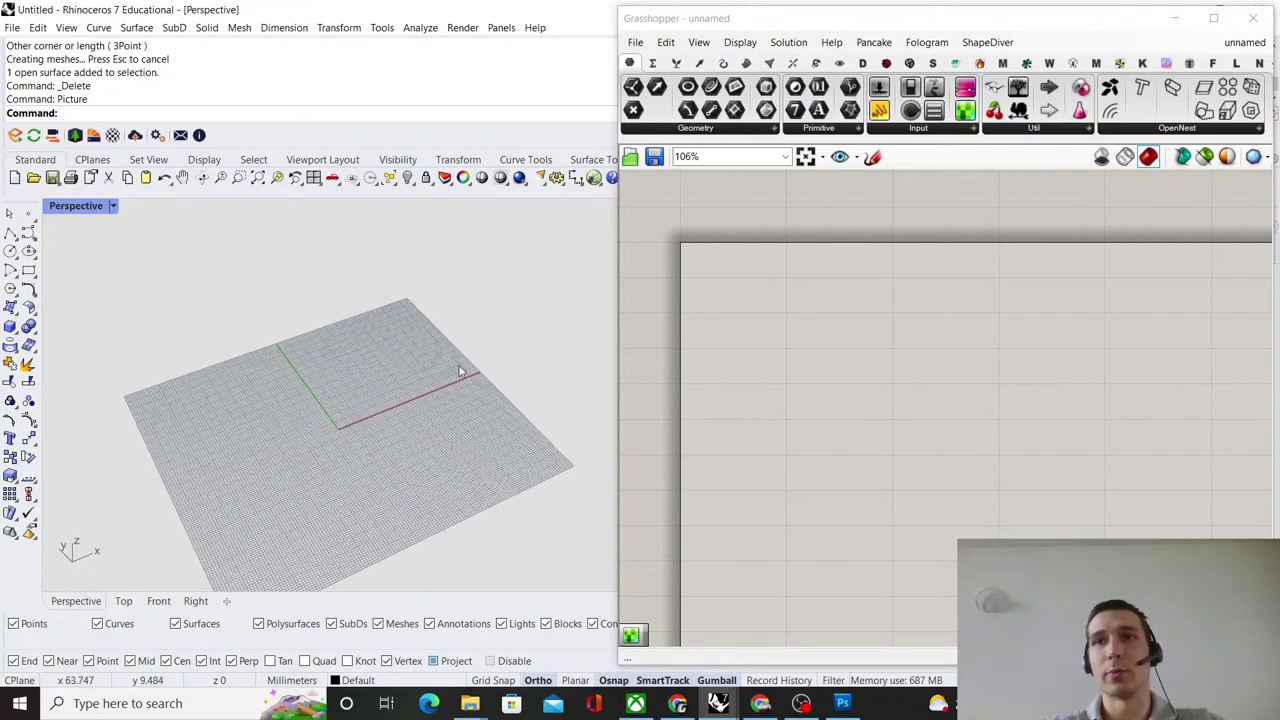
{"action": "right_click_drag", "start_coordinate": [447, 378], "coordinate": [337, 374]}
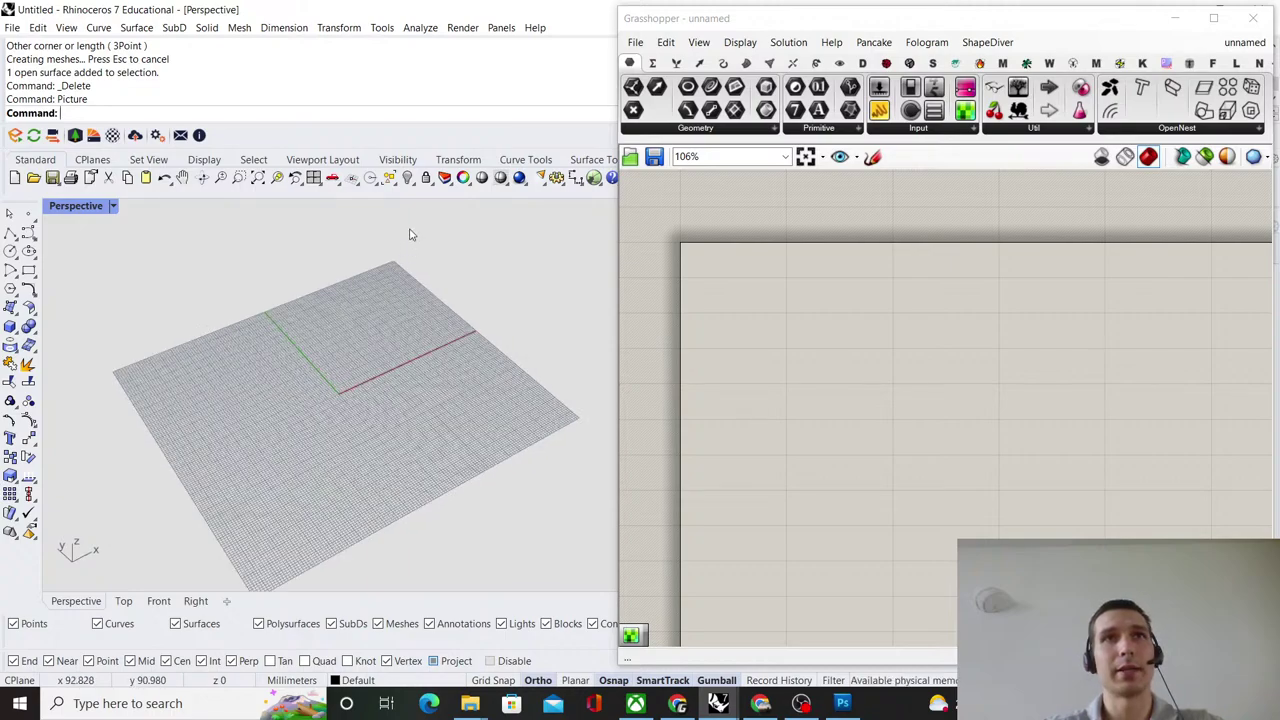
{"action": "right_click_drag", "start_coordinate": [440, 314], "coordinate": [419, 317]}
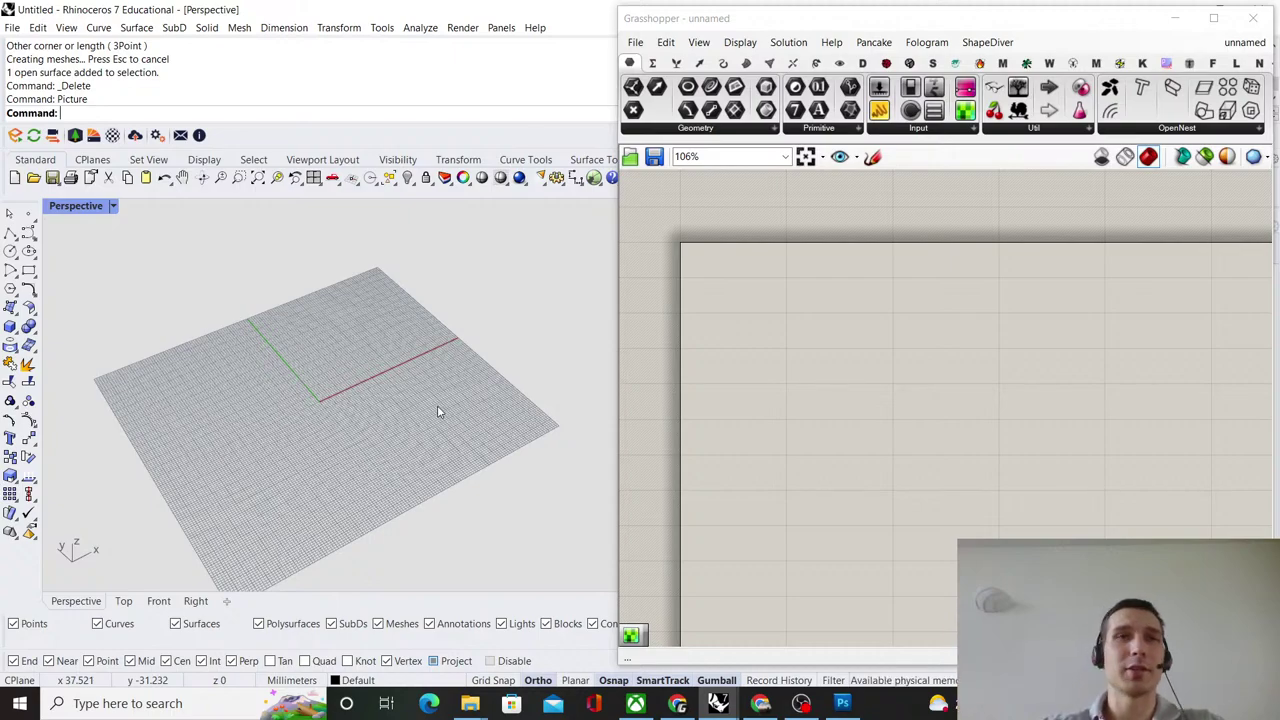
{"action": "scroll", "coordinate": [437, 410], "scroll_direction": "down", "scroll_amount": 3}
{"action": "right_click_drag", "start_coordinate": [398, 367], "coordinate": [411, 411], "text": "shift"}
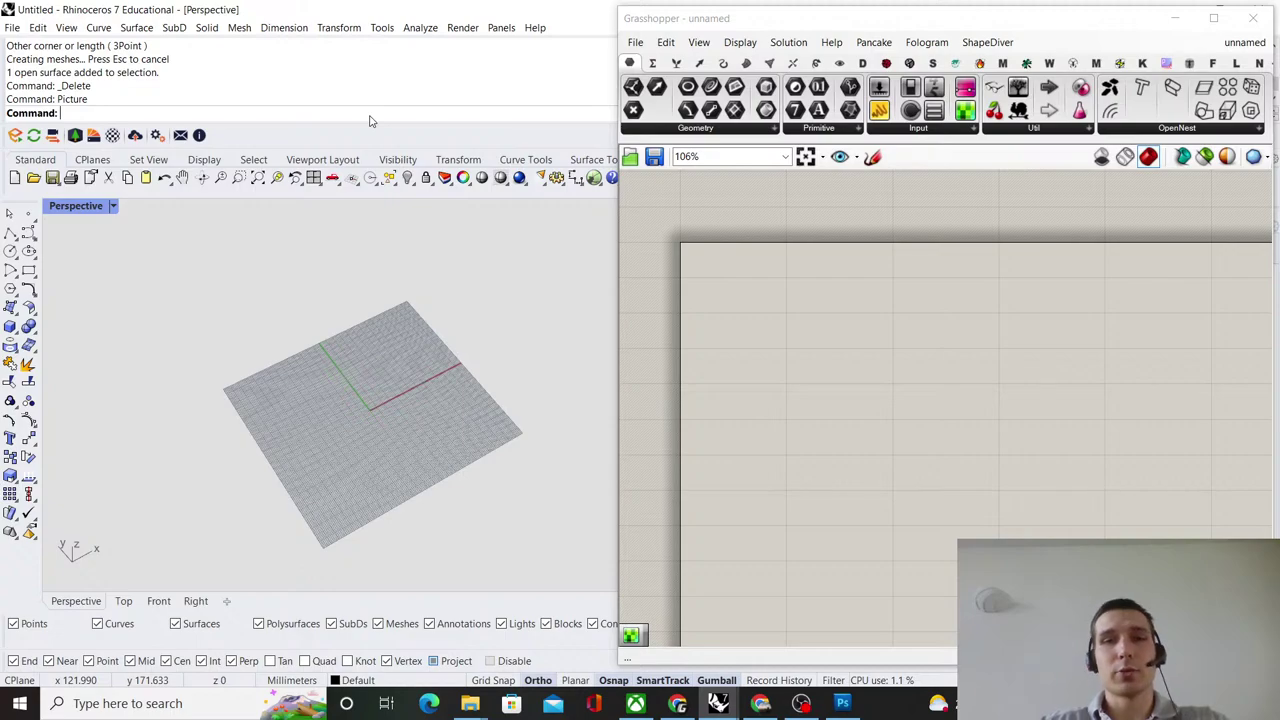
Insert the Placeholder-2 image as a picture with its first corner at the origin (0), extending over the positive XY quadrant.
{"action": "type", "text": "P"}
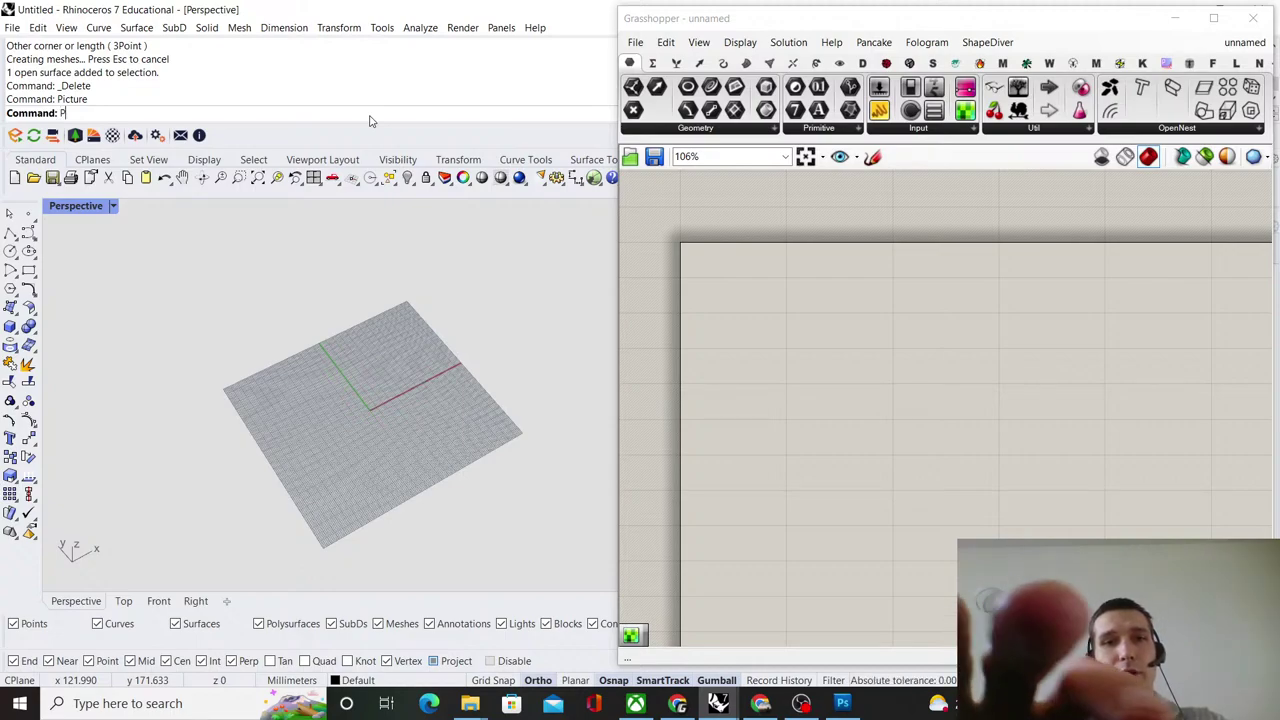
{"action": "type", "text": "icture"}
{"action": "key", "text": "Return"}
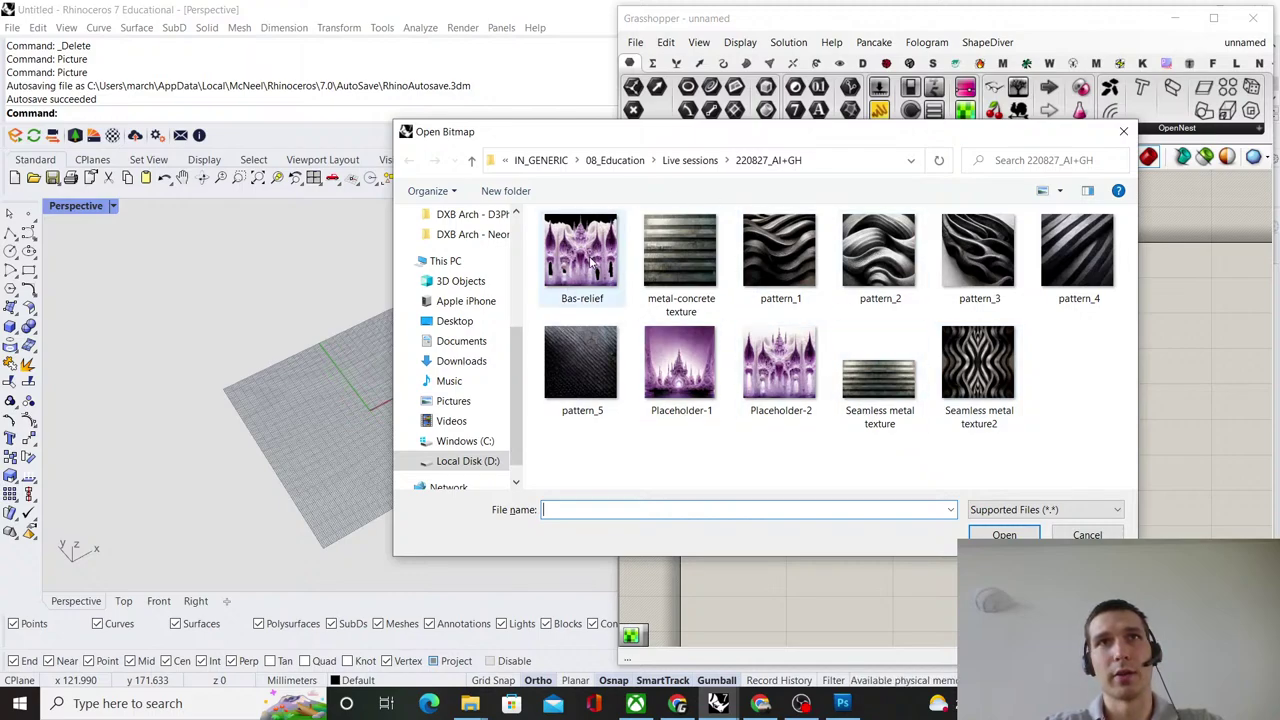
{"action": "left_click", "coordinate": [785, 372]}
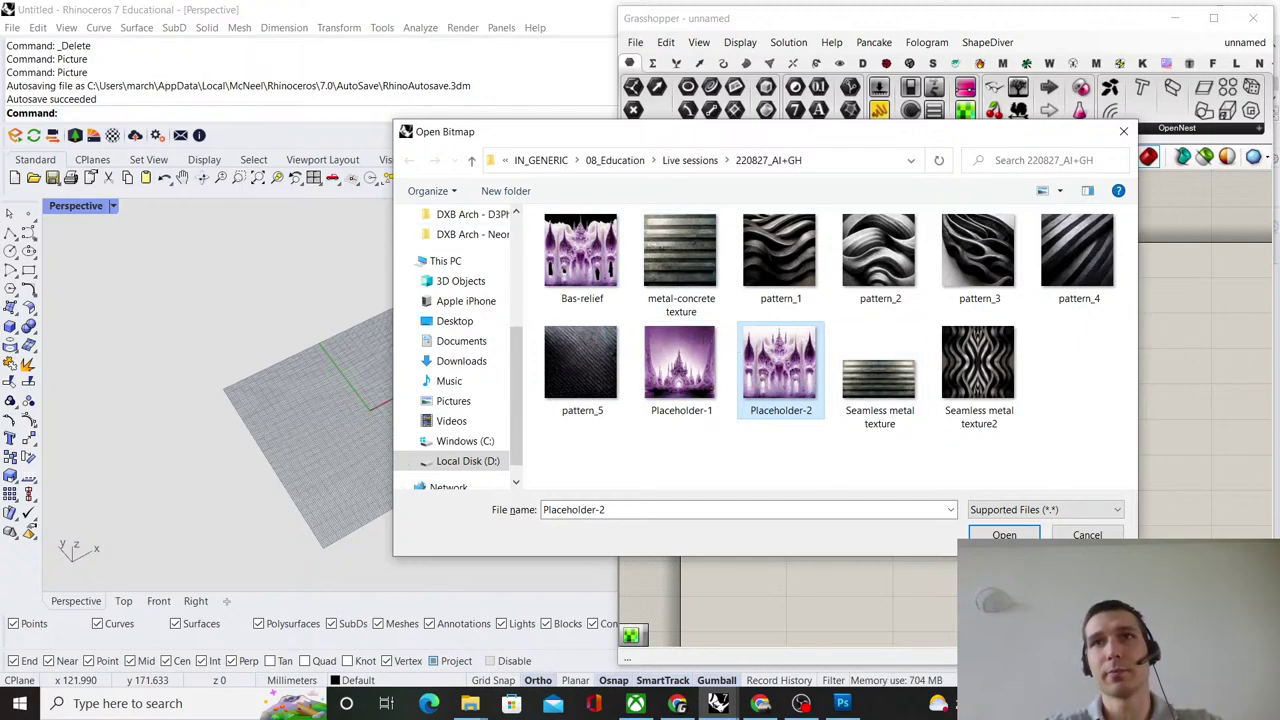
{"action": "left_click", "coordinate": [1004, 534]}
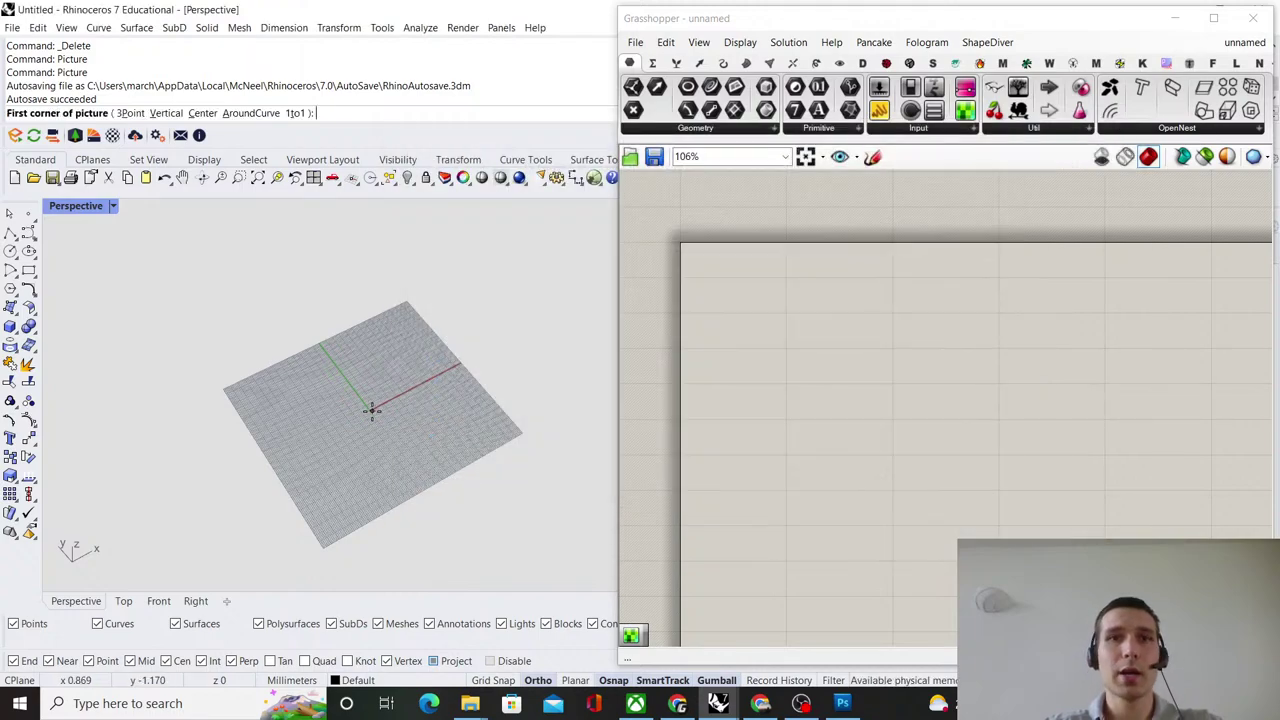
{"action": "type", "text": "0"}
{"action": "key", "text": "Return"}
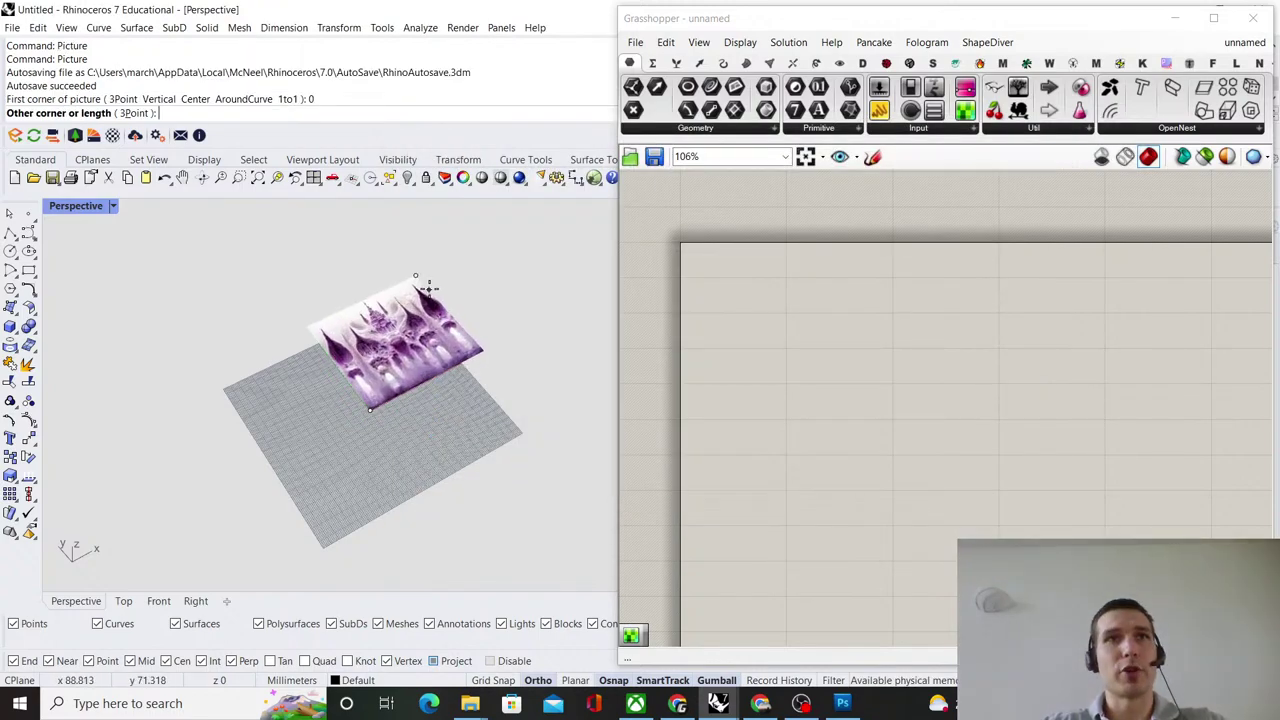
{"action": "left_click", "coordinate": [452, 236]}
Switch to the Top view and examine the placed castle picture up close.
{"action": "scroll", "coordinate": [445, 330], "scroll_direction": "down", "scroll_amount": 3}
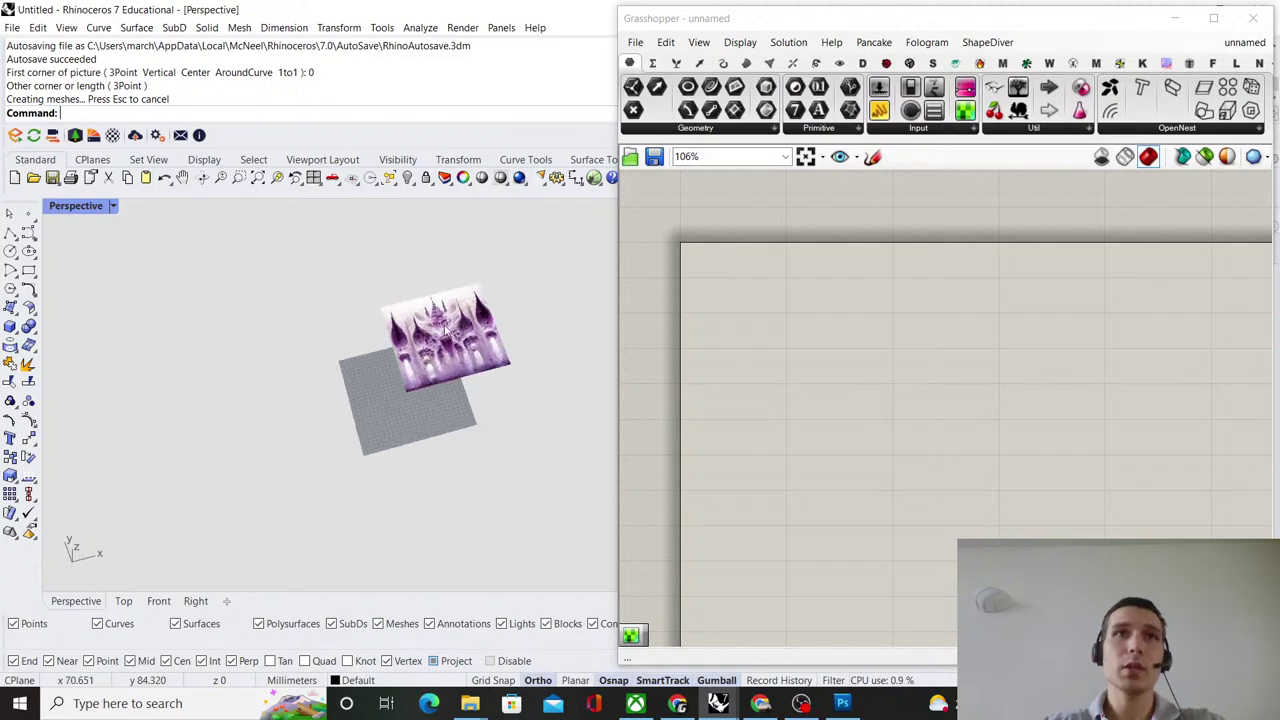
{"action": "right_click_drag", "start_coordinate": [445, 330], "coordinate": [450, 397]}
{"action": "scroll", "coordinate": [467, 373], "scroll_direction": "up", "scroll_amount": 4}
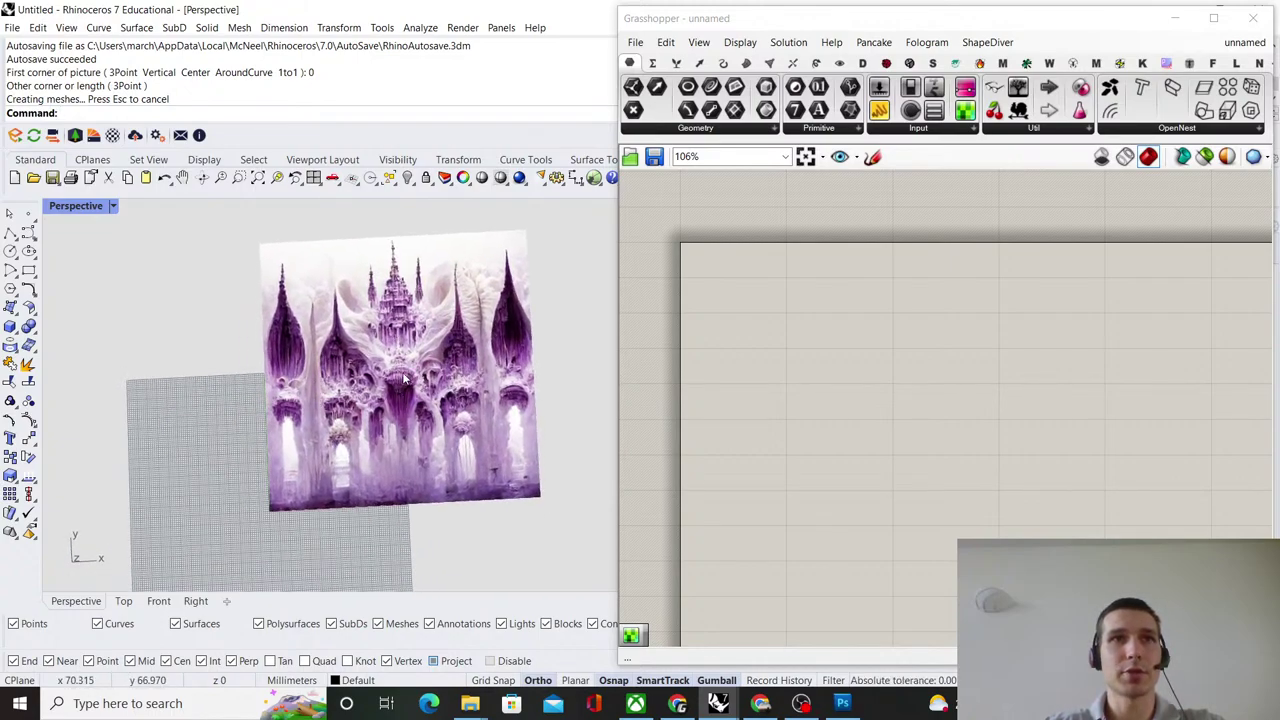
{"action": "left_click", "coordinate": [123, 601]}
{"action": "scroll", "coordinate": [234, 477], "scroll_direction": "down", "scroll_amount": 5}
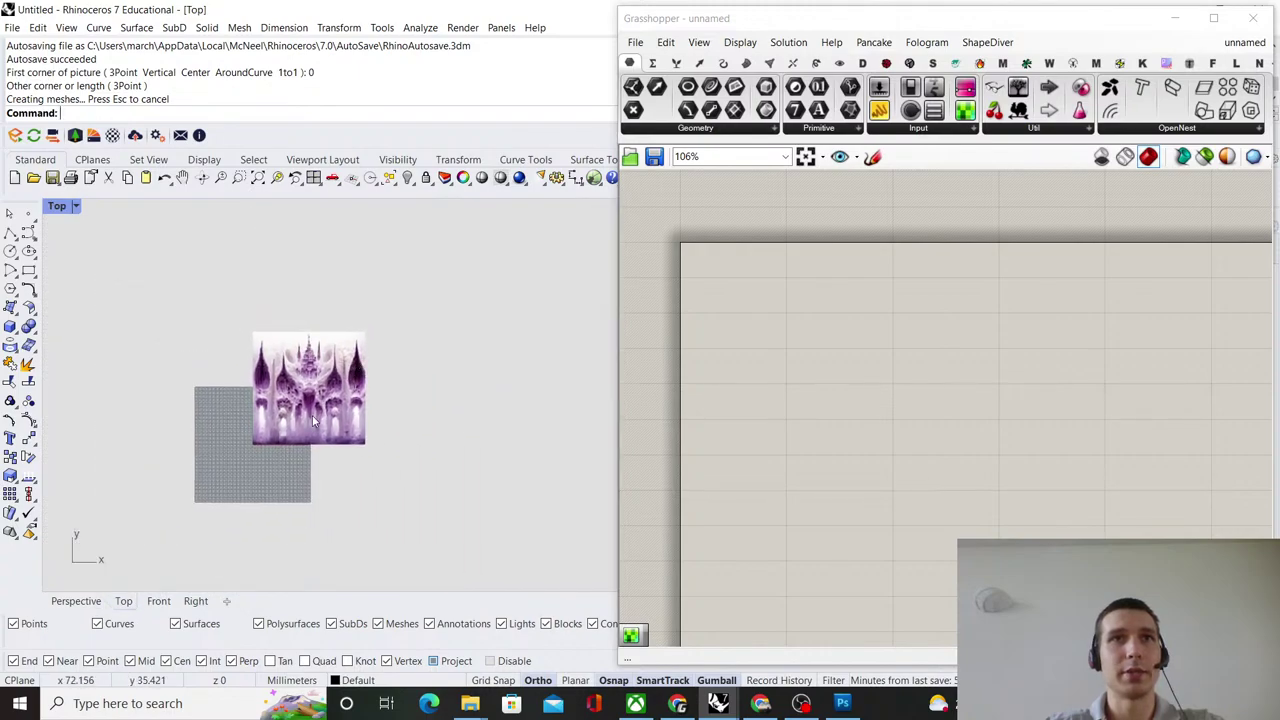
{"action": "scroll", "coordinate": [313, 422], "scroll_direction": "up", "scroll_amount": 4}
{"action": "scroll", "coordinate": [313, 422], "scroll_direction": "down", "scroll_amount": 1}
{"action": "right_click_drag", "start_coordinate": [313, 422], "coordinate": [288, 472]}
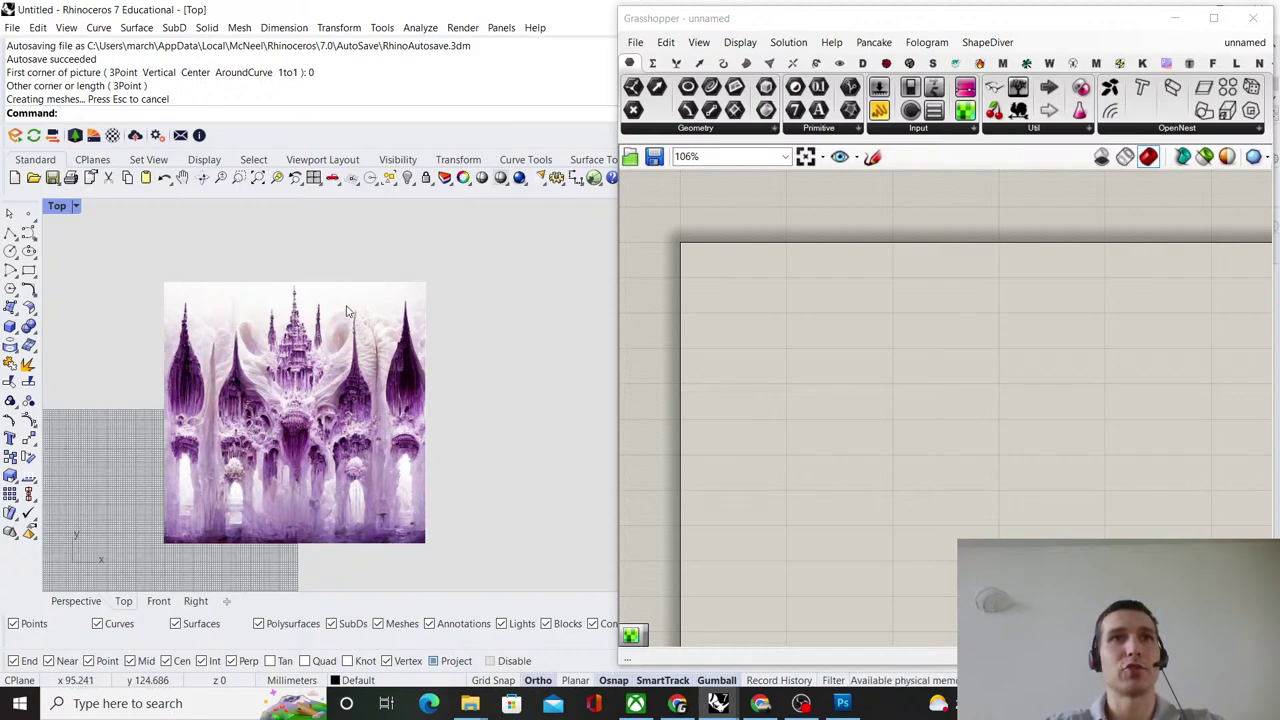
{"action": "scroll", "coordinate": [370, 446], "scroll_direction": "up", "scroll_amount": 4}
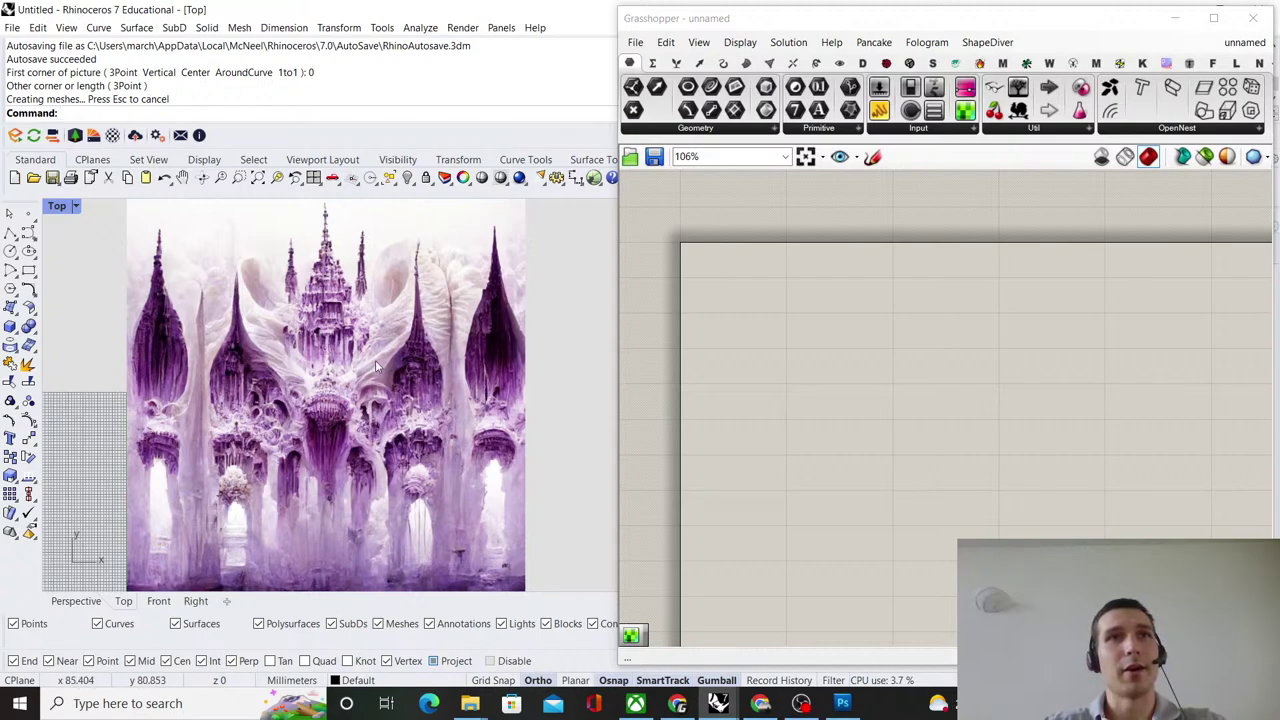
Add a Bifocals component to the Grasshopper canvas and park it just above the canvas's upper border.
{"action": "right_click_drag", "start_coordinate": [855, 384], "coordinate": [868, 375]}
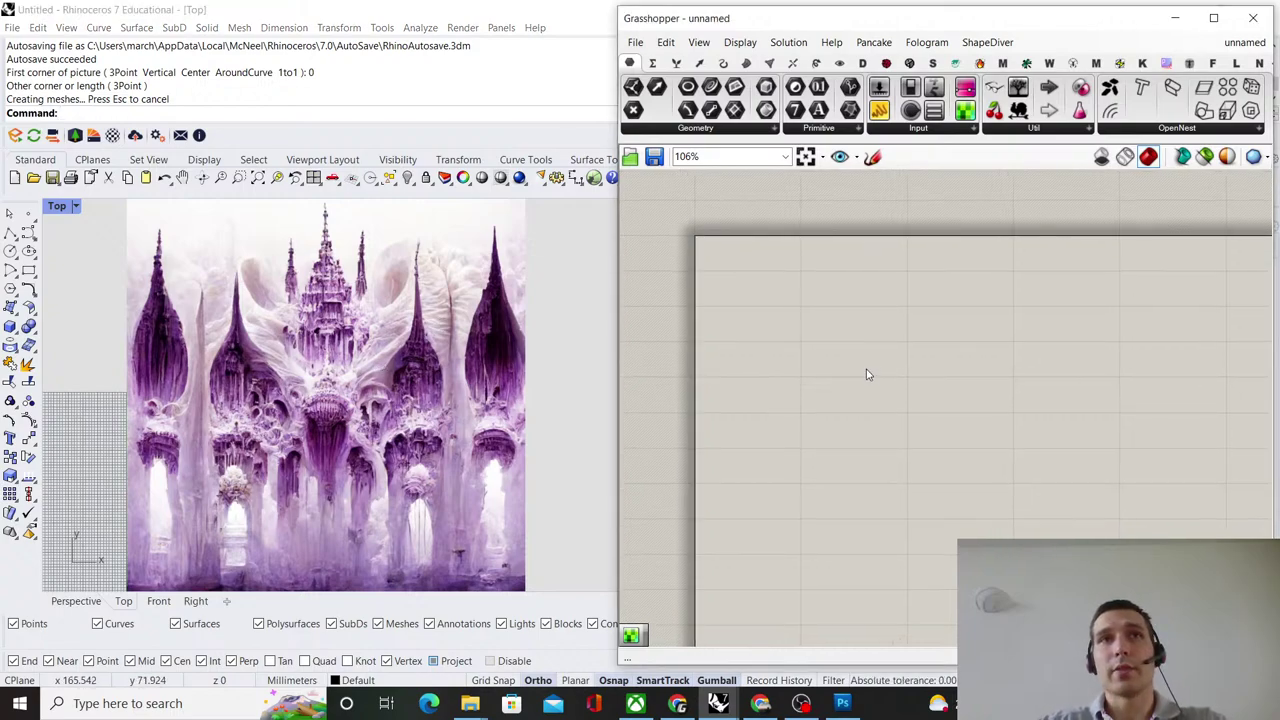
{"action": "double_click", "coordinate": [813, 367]}
{"action": "type", "text": "bifoca"}
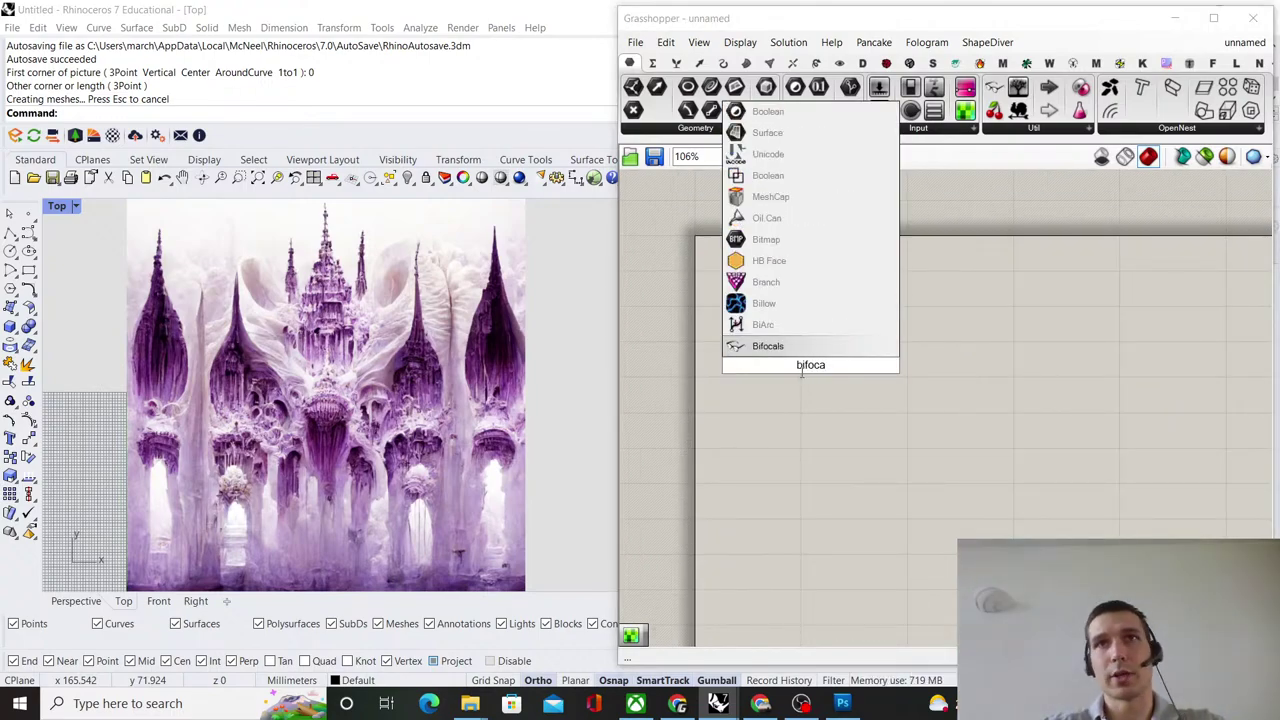
{"action": "key", "text": "Return"}
{"action": "scroll", "coordinate": [811, 420], "scroll_direction": "up", "scroll_amount": 1}
{"action": "left_click_drag", "start_coordinate": [809, 429], "coordinate": [781, 210]}
{"action": "scroll", "coordinate": [881, 240], "scroll_direction": "down", "scroll_amount": 2}
{"action": "scroll", "coordinate": [829, 391], "scroll_direction": "up", "scroll_amount": 2}
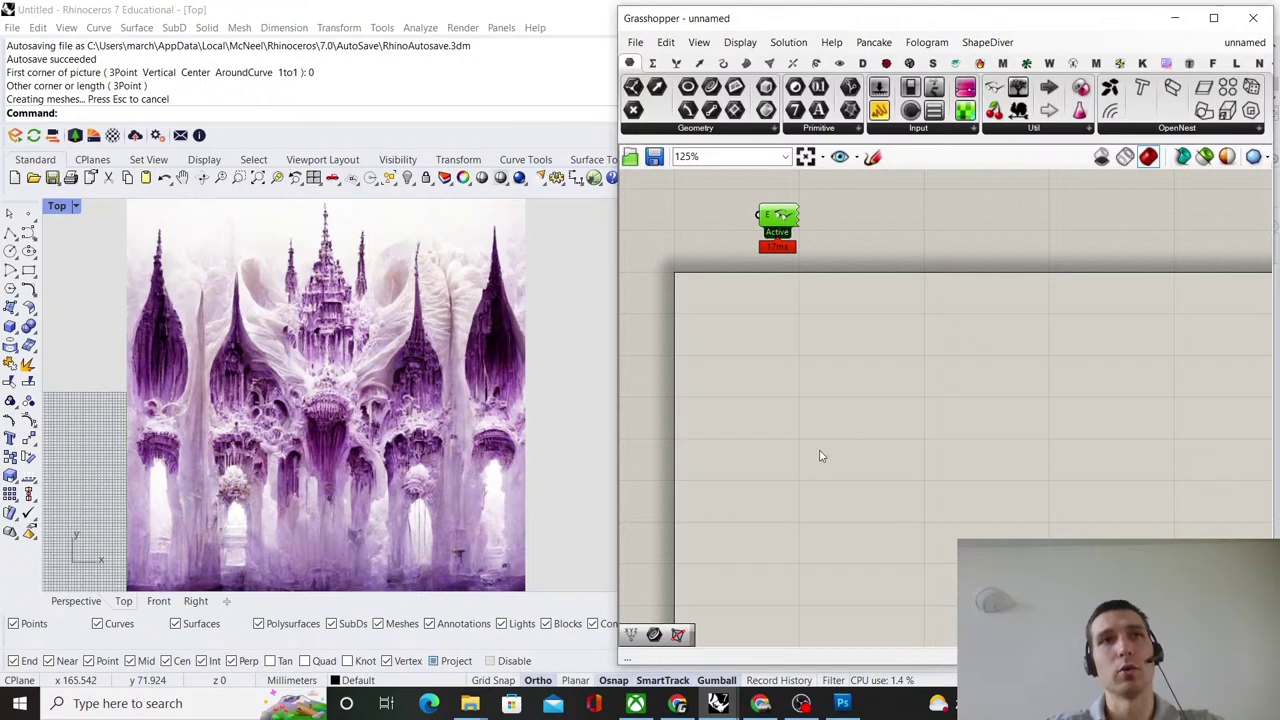
{"action": "scroll", "coordinate": [844, 379], "scroll_direction": "up", "scroll_amount": 1}
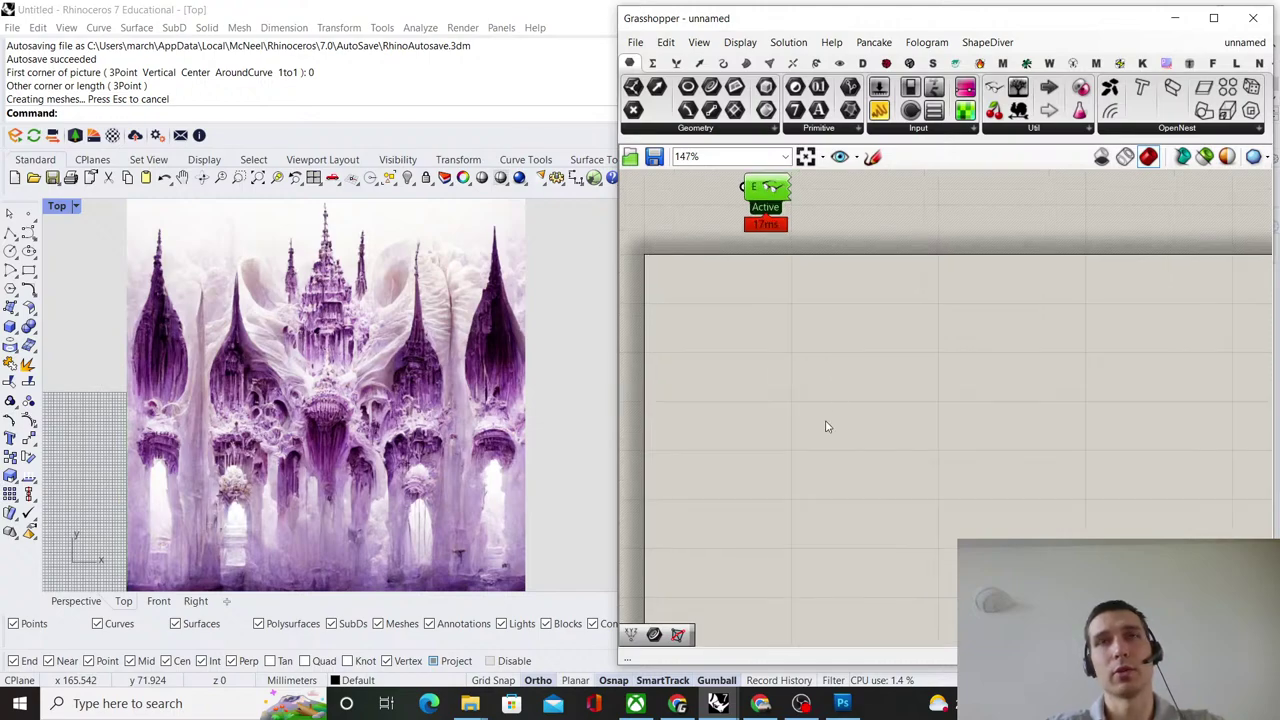
Add a Surface parameter to the Grasshopper canvas and place it below the Bifocals component.
{"action": "double_click", "coordinate": [800, 465]}
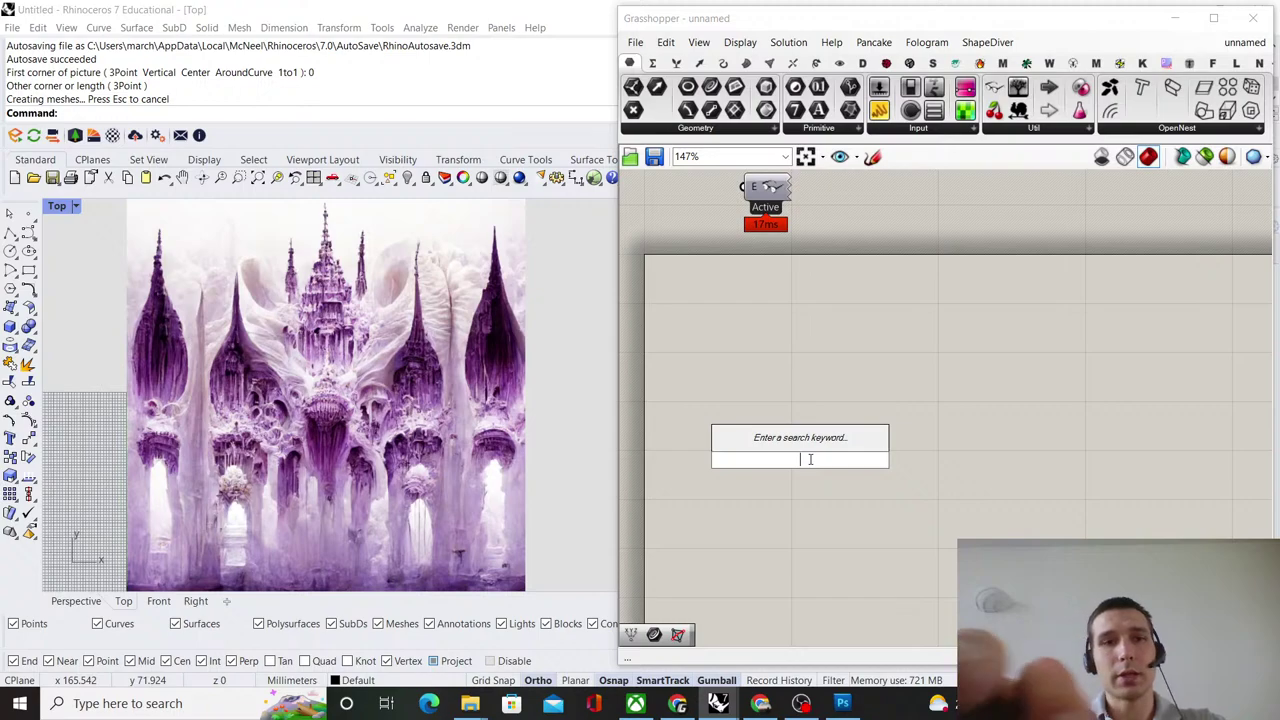
{"action": "type", "text": "surfa"}
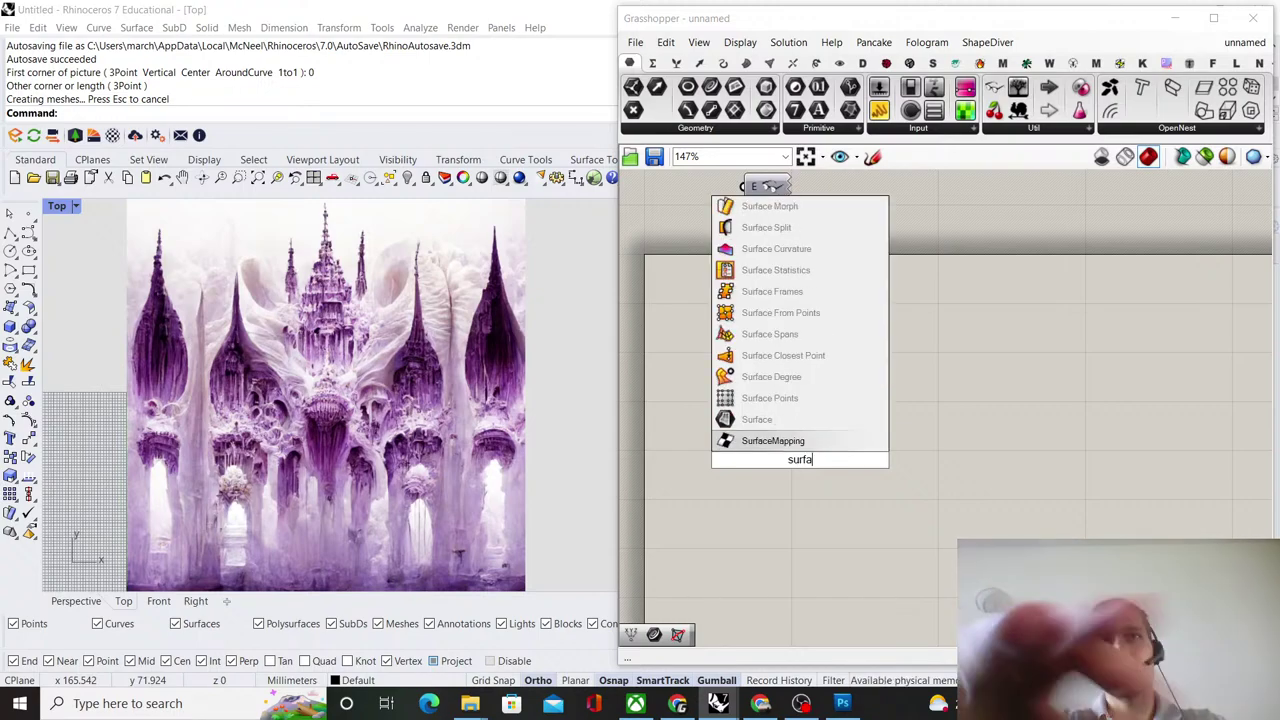
{"action": "left_click", "coordinate": [794, 418]}
{"action": "left_click_drag", "start_coordinate": [791, 466], "coordinate": [791, 534]}
{"action": "right_click_drag", "start_coordinate": [851, 494], "coordinate": [846, 370]}
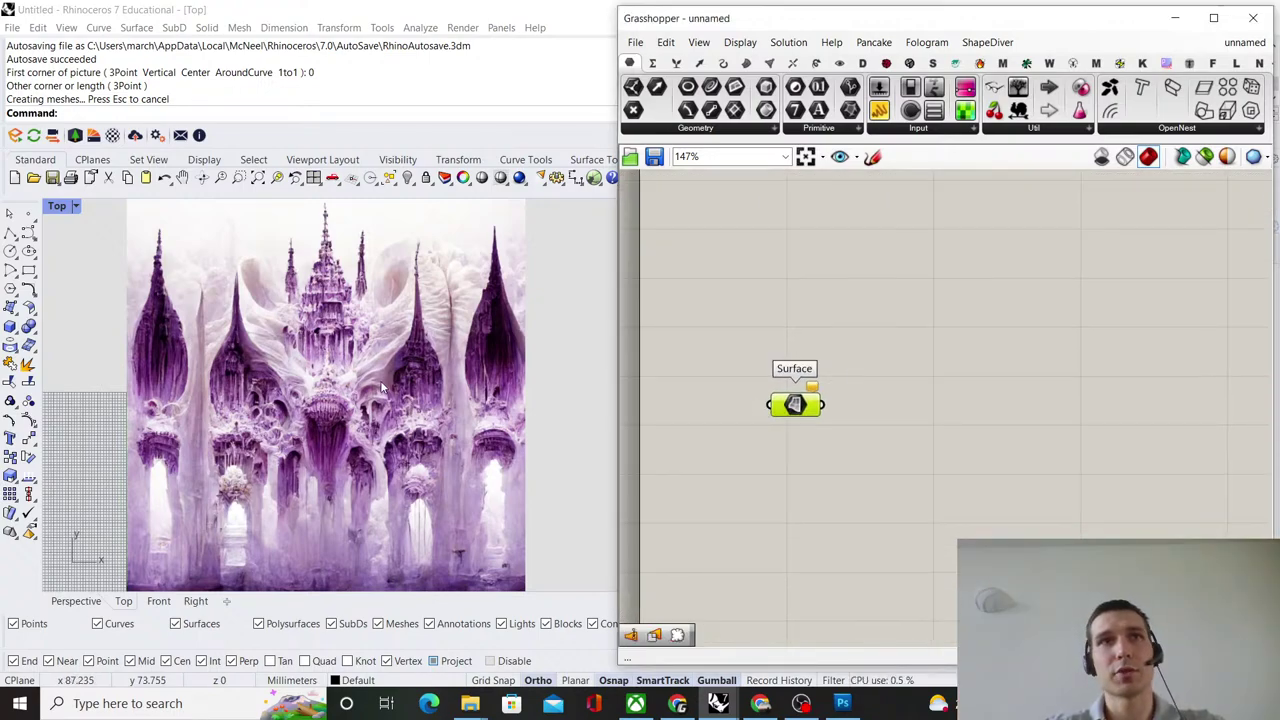
Reference the castle picture's surface in the Surface parameter as a single surface.
{"action": "left_click", "coordinate": [422, 428]}
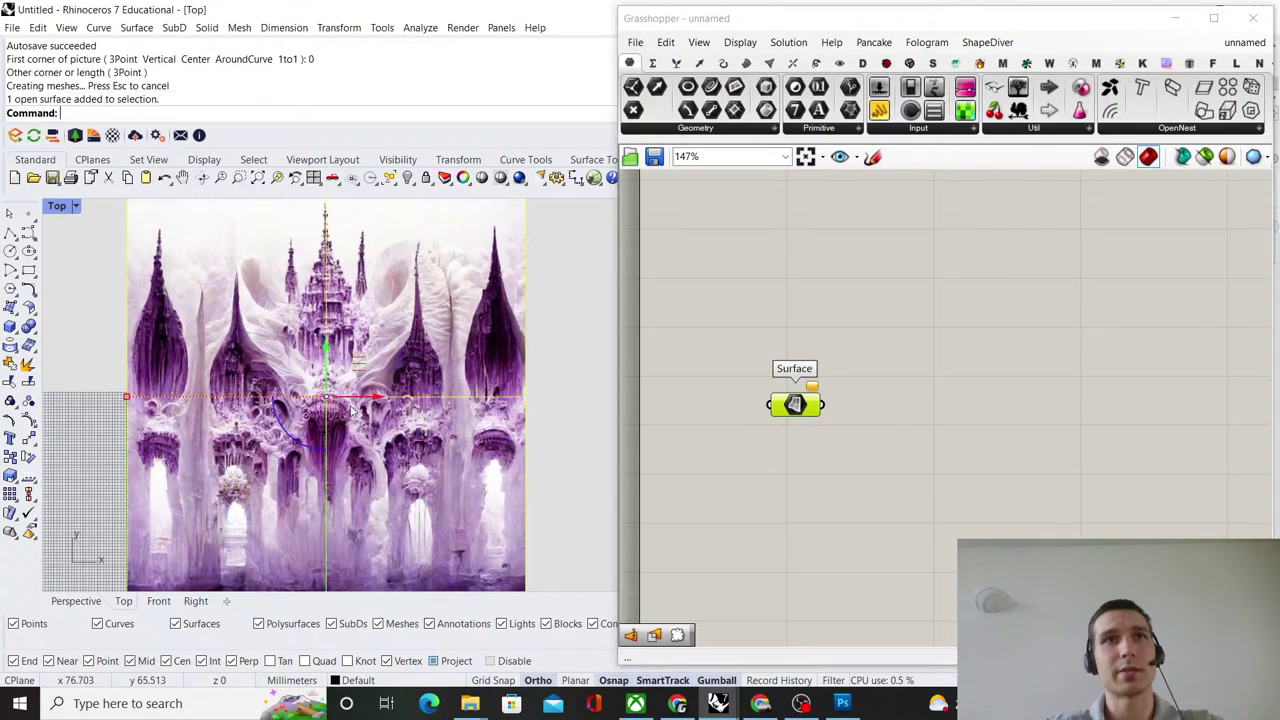
{"action": "right_click", "coordinate": [798, 406]}
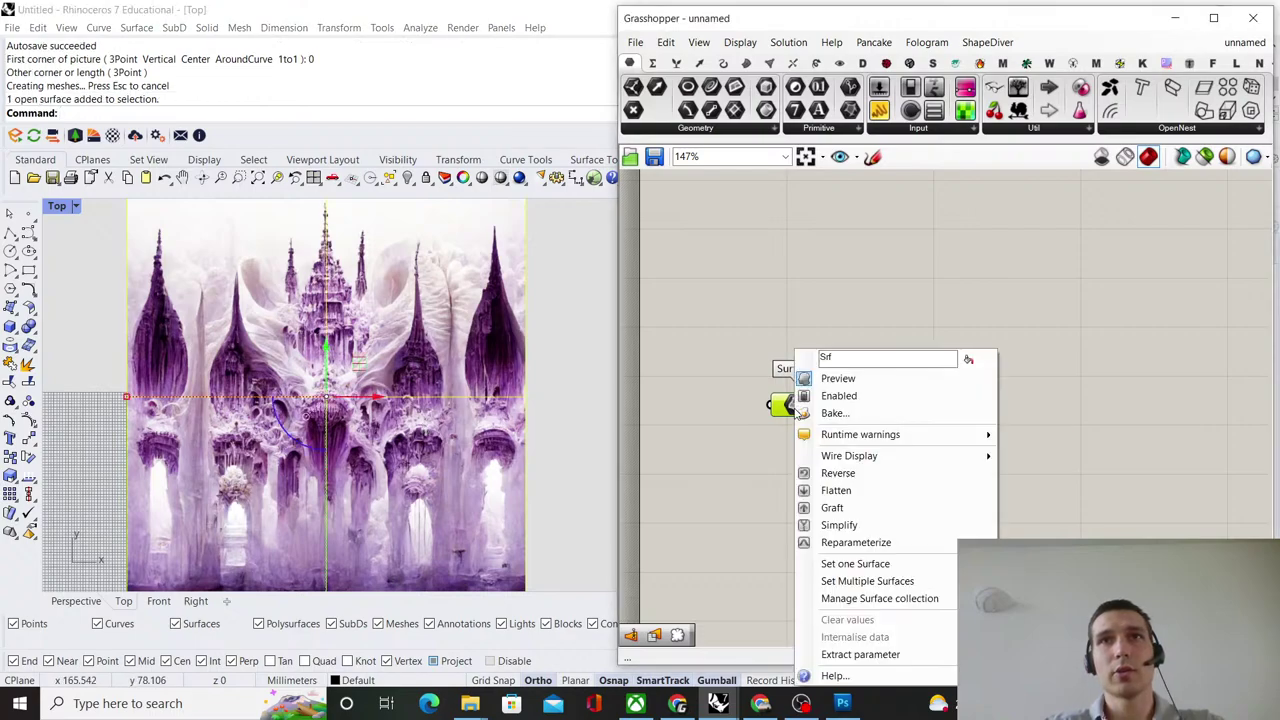
{"action": "left_click", "coordinate": [841, 565]}
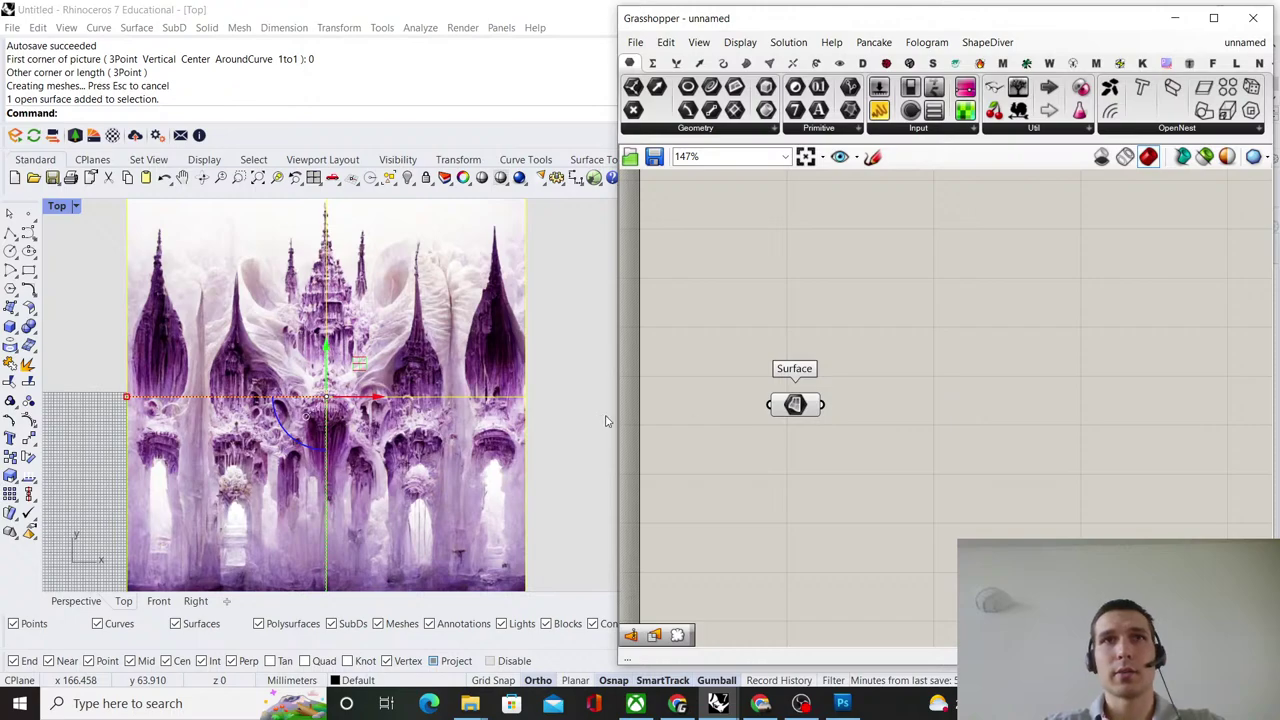
Add a Dimensions component to the canvas and feed it the castle picture's Surface parameter.
{"action": "double_click", "coordinate": [946, 422]}
{"action": "type", "text": "dimension"}
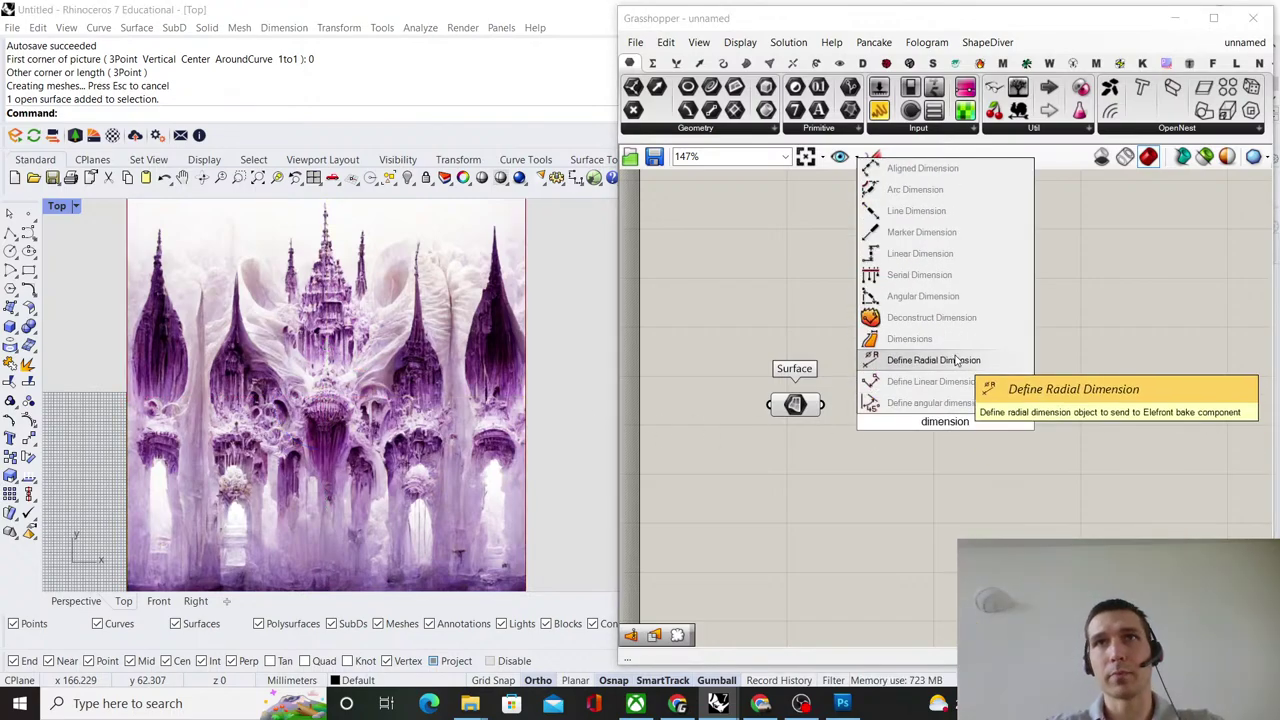
{"action": "left_click", "coordinate": [909, 339]}
{"action": "left_click_drag", "start_coordinate": [823, 404], "coordinate": [882, 486]}
{"action": "left_click", "coordinate": [961, 407]}
{"action": "right_click_drag", "start_coordinate": [961, 407], "coordinate": [915, 364]}
{"action": "left_click_drag", "start_coordinate": [838, 448], "coordinate": [849, 450]}
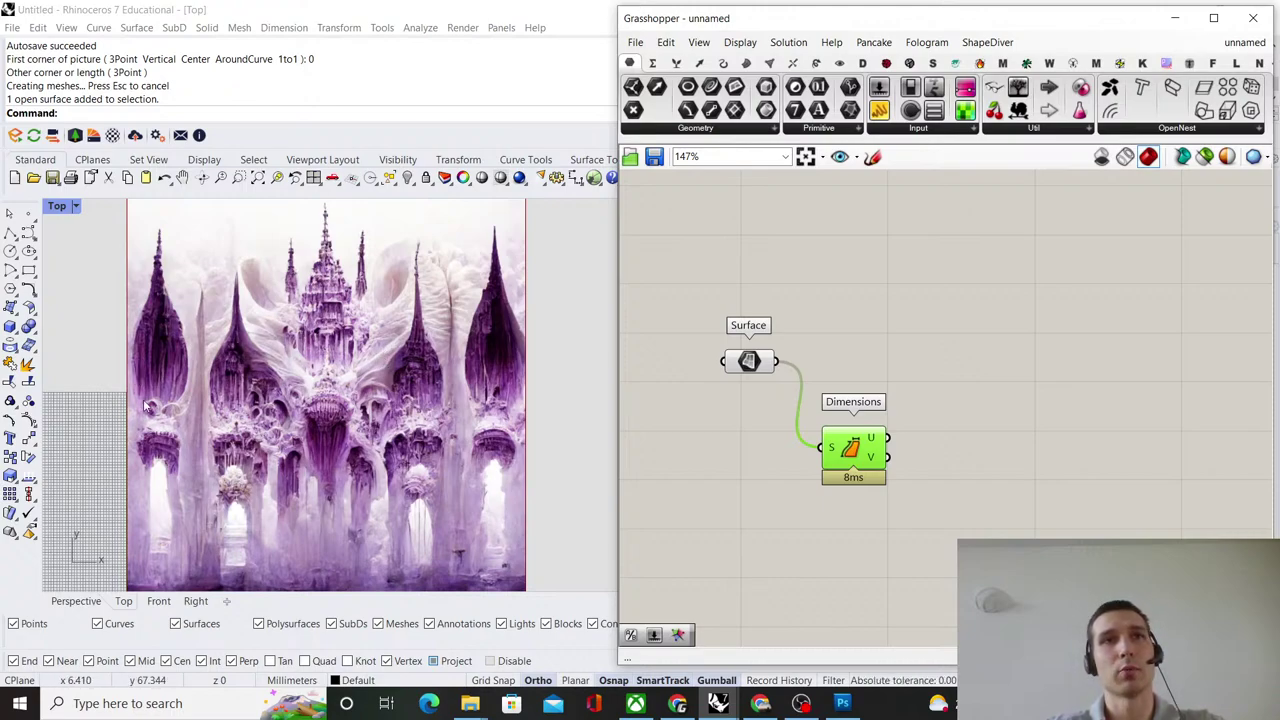
{"action": "right_click_drag", "start_coordinate": [1007, 467], "coordinate": [943, 428]}
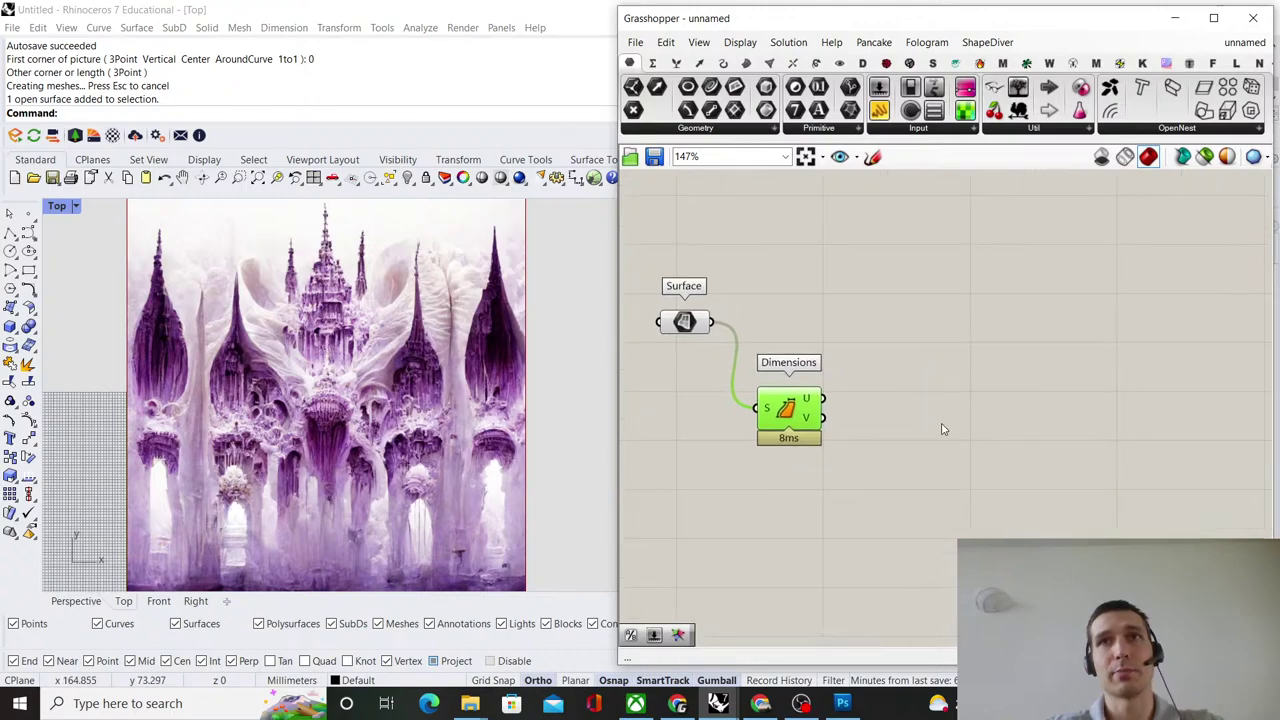
Add a Division component to the canvas and connect the Dimensions U output to its A input.
{"action": "double_click", "coordinate": [950, 428]}
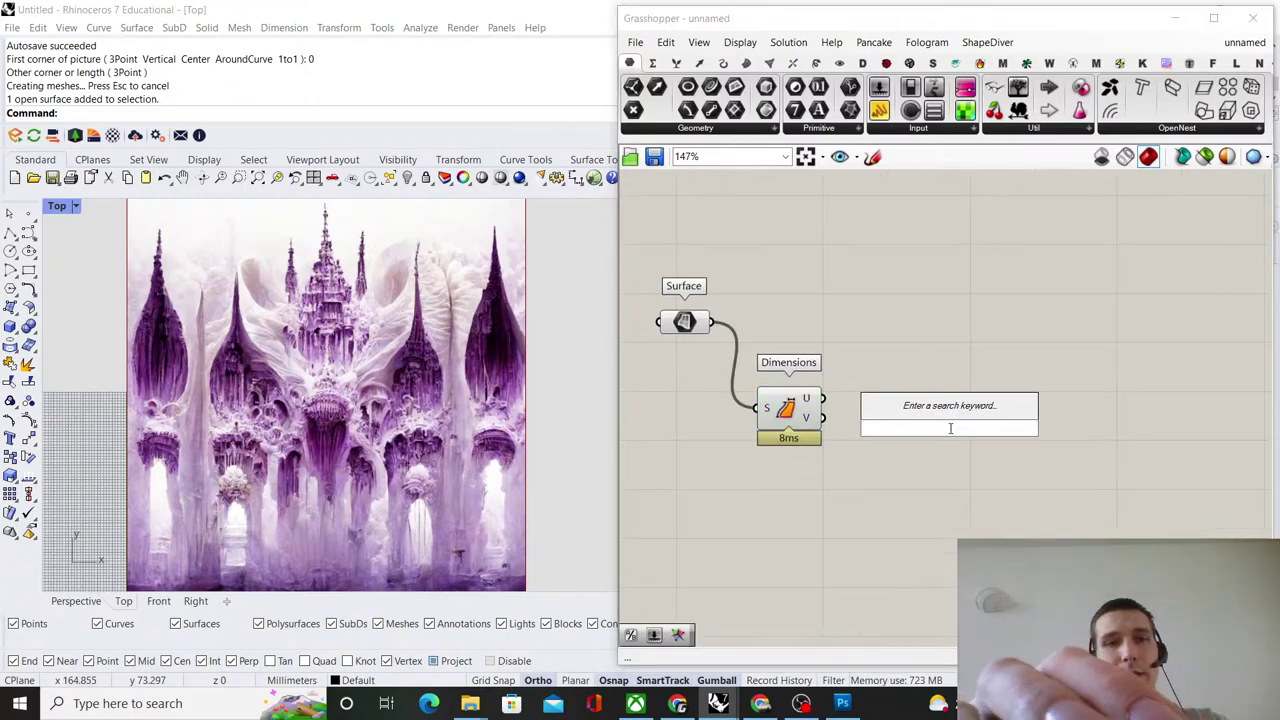
{"action": "type", "text": "division"}
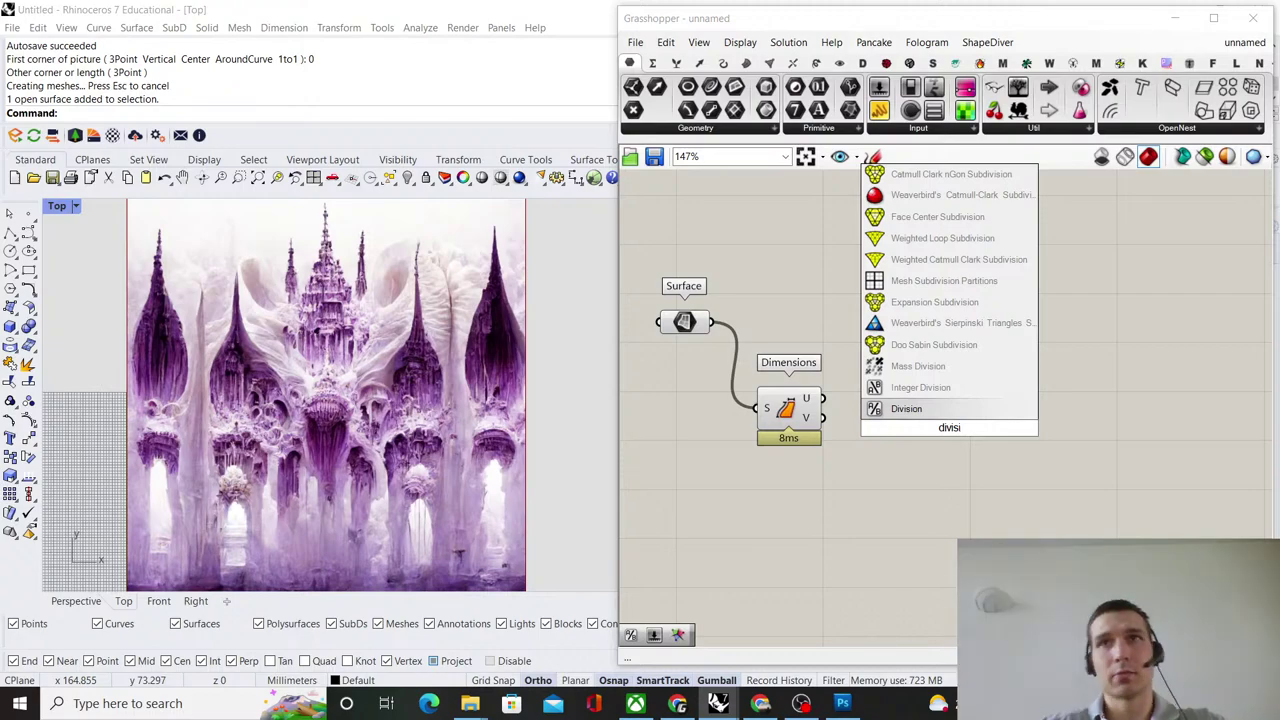
{"action": "key", "text": "Return"}
{"action": "left_click_drag", "start_coordinate": [823, 398], "coordinate": [1038, 410]}
{"action": "scroll", "coordinate": [313, 409], "scroll_direction": "down", "scroll_amount": 2}
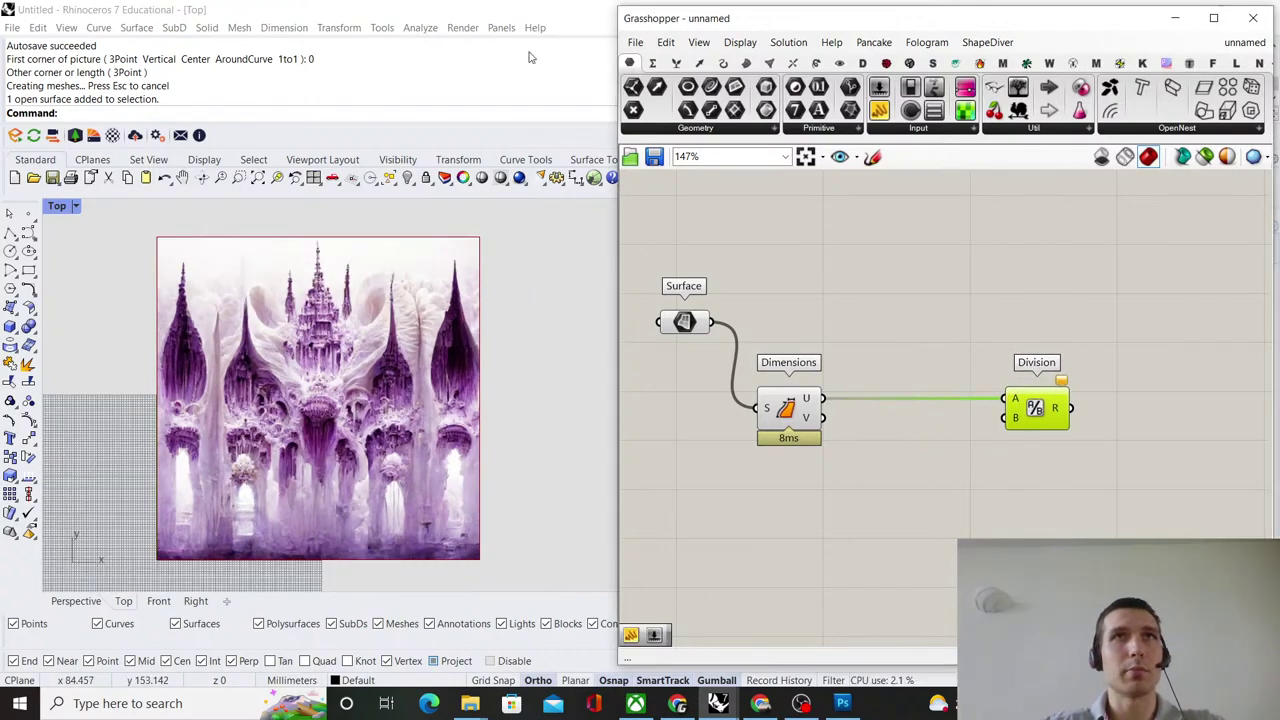
{"action": "mouse_move", "coordinate": [812, 401]}
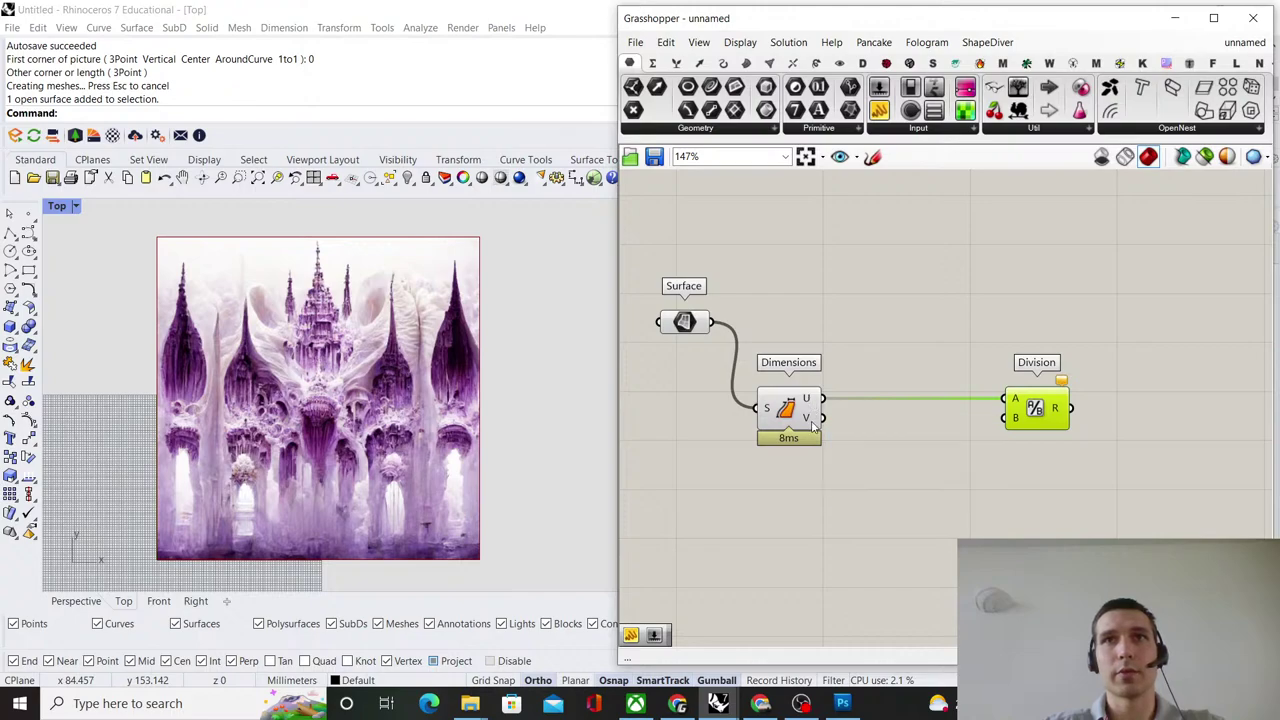
{"action": "mouse_move", "coordinate": [814, 426]}
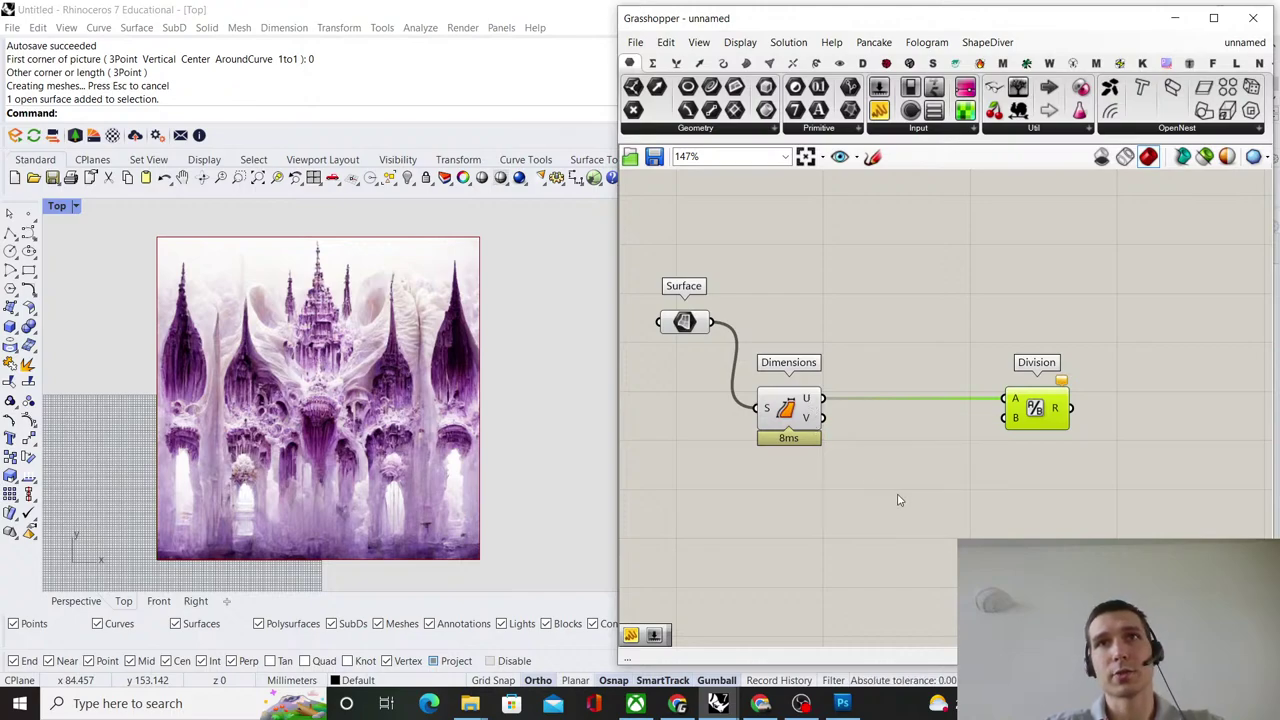
Add a number slider set to 6.0 below the Dimensions component.
{"action": "scroll", "coordinate": [898, 500], "scroll_direction": "up", "scroll_amount": 3}
{"action": "scroll", "coordinate": [877, 491], "scroll_direction": "down", "scroll_amount": 2}
{"action": "double_click", "coordinate": [866, 470]}
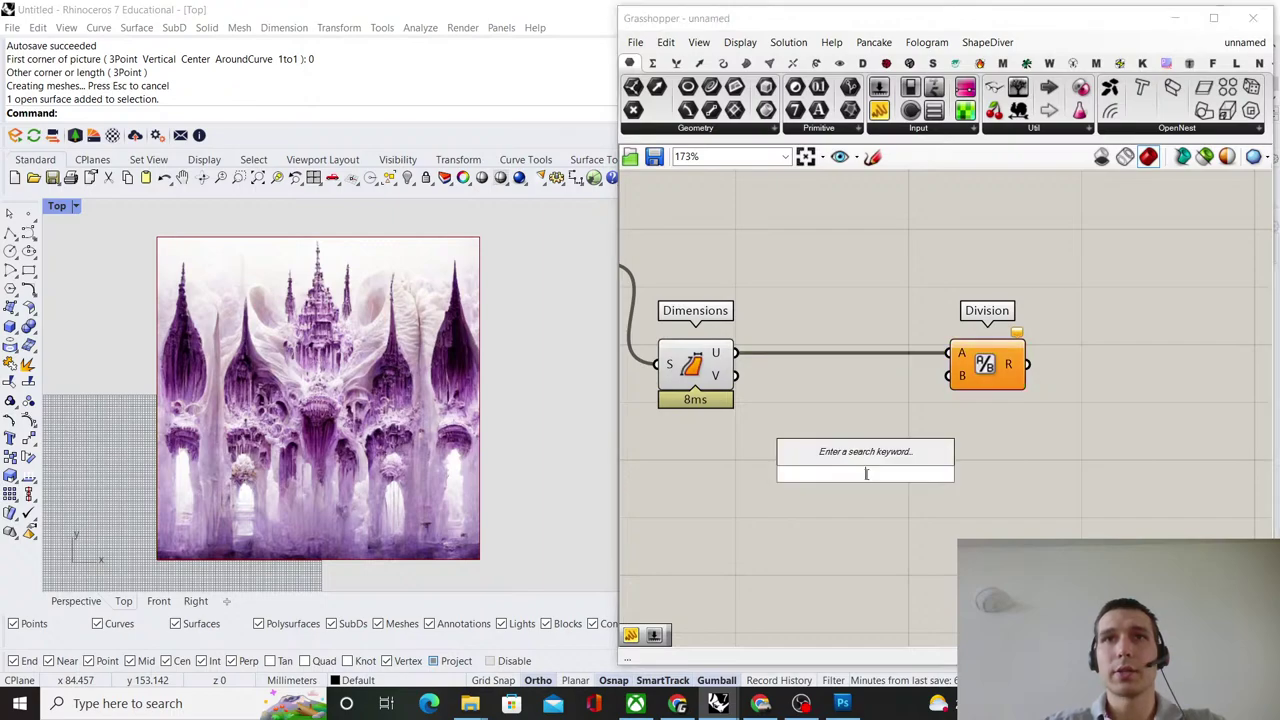
{"action": "type", "text": "6.0"}
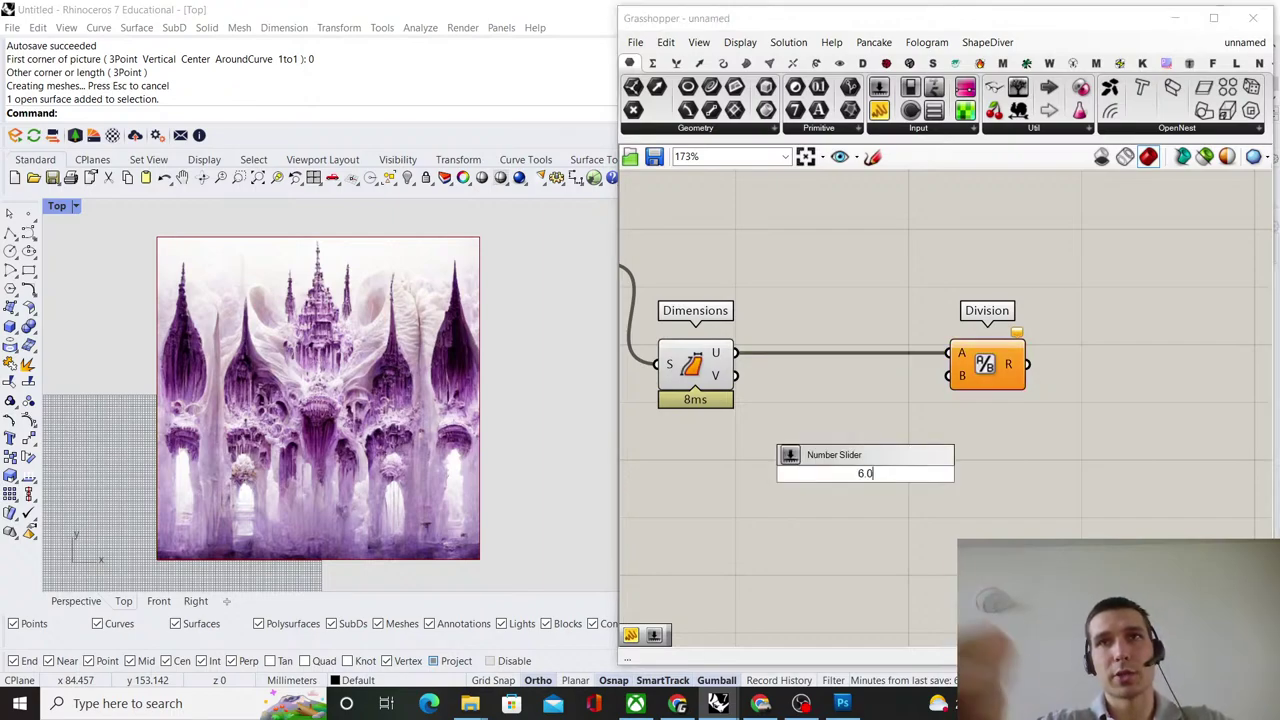
{"action": "key", "text": "Return"}
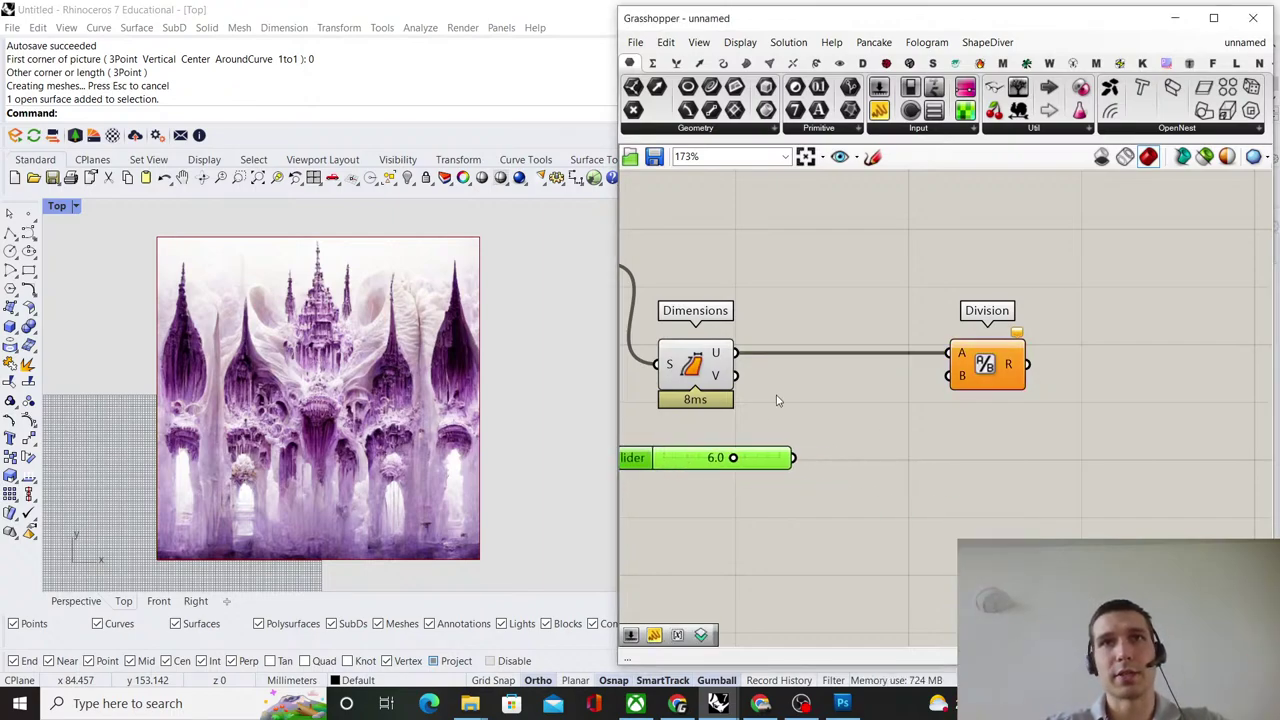
{"action": "right_click_drag", "start_coordinate": [779, 400], "coordinate": [900, 393]}
Connect the slider to the Division's B input and duplicate the wired Division component directly below the original.
{"action": "left_click_drag", "start_coordinate": [896, 456], "coordinate": [1067, 423]}
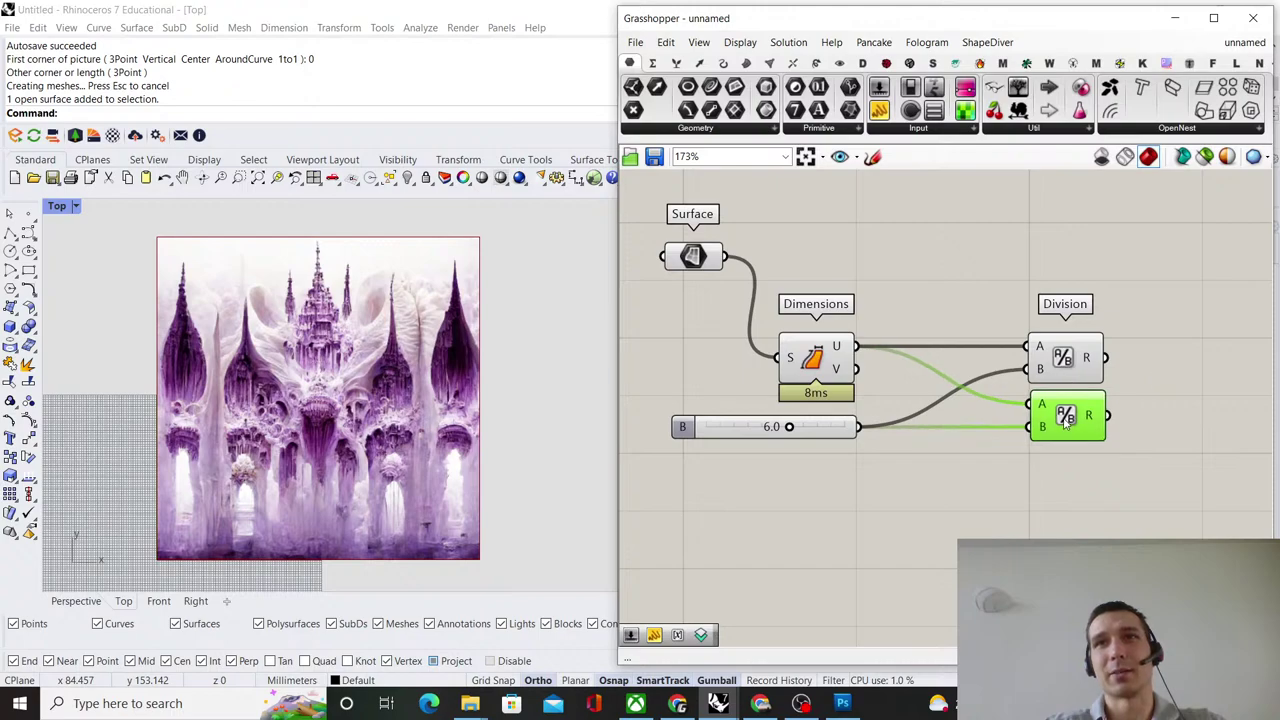
{"action": "left_click_drag", "start_coordinate": [1136, 488], "coordinate": [1028, 294]}
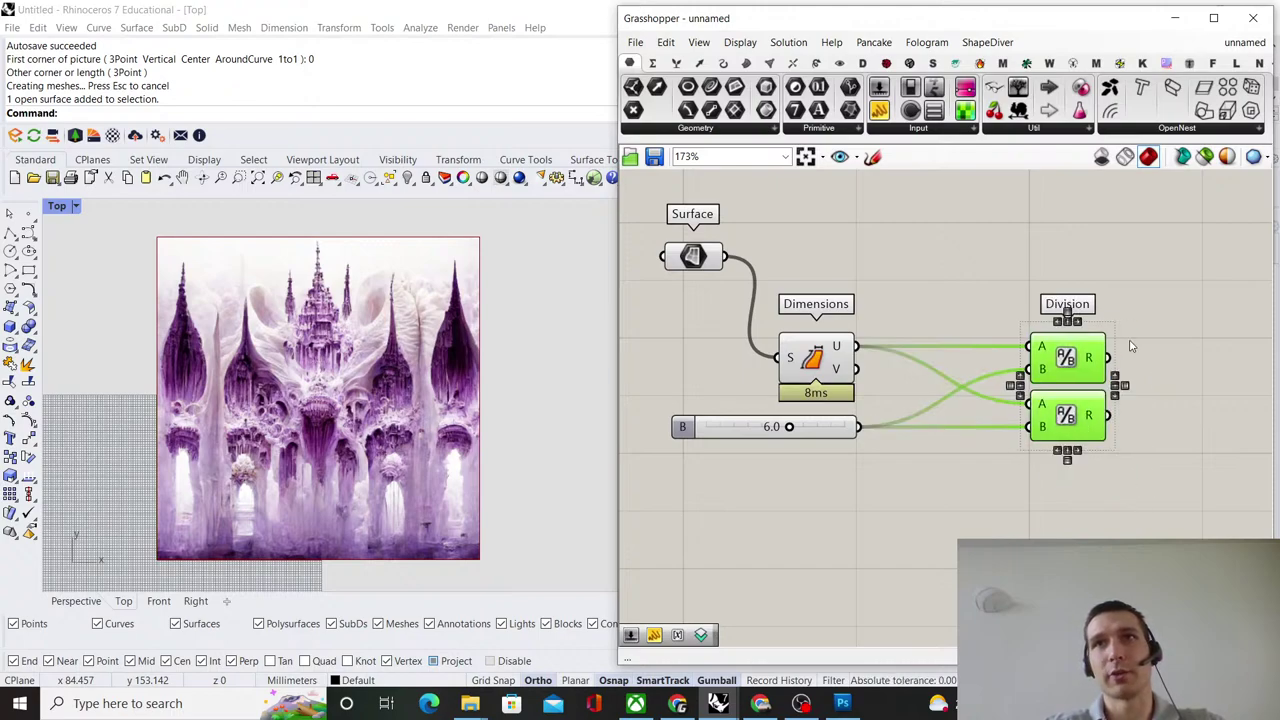
{"action": "left_click", "coordinate": [1150, 318]}
{"action": "right_click_drag", "start_coordinate": [1084, 261], "coordinate": [1050, 285]}
{"action": "left_click", "coordinate": [763, 369]}
{"action": "left_click", "coordinate": [980, 272]}
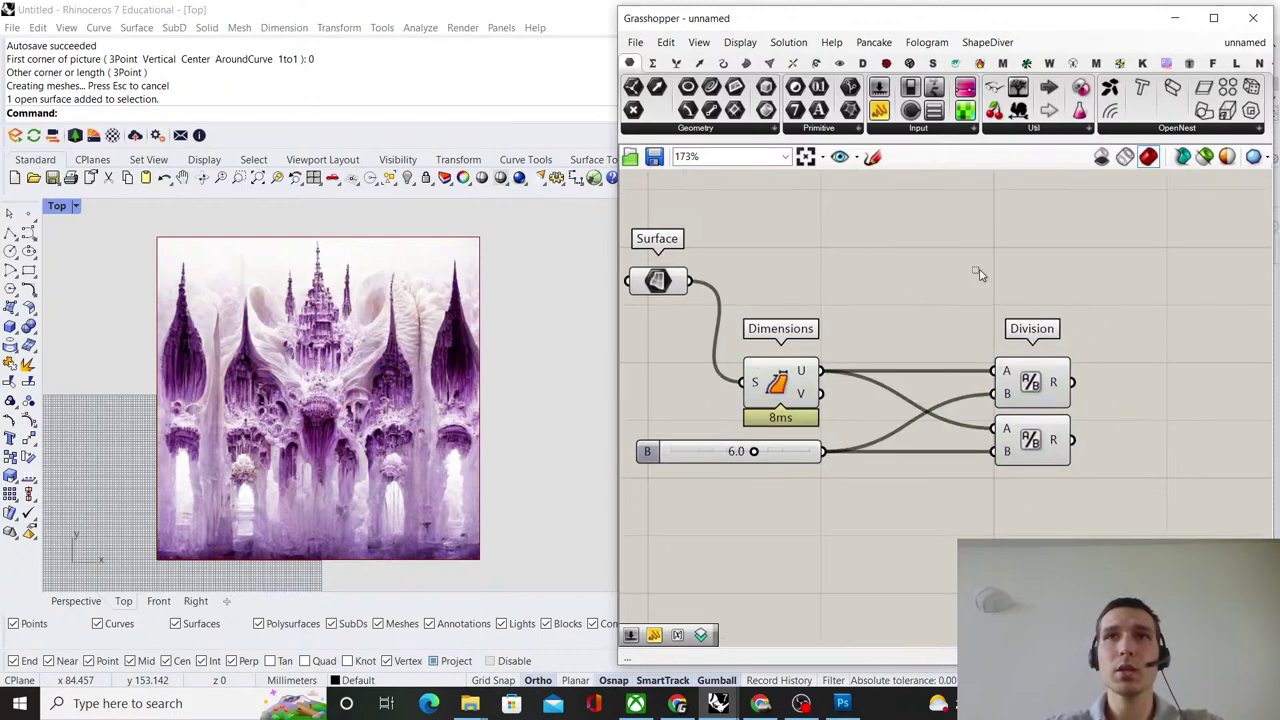
Add a Mesh Surface component to the canvas beyond the two Division components.
{"action": "right_click_drag", "start_coordinate": [1194, 307], "coordinate": [1052, 313]}
{"action": "double_click", "coordinate": [1053, 313]}
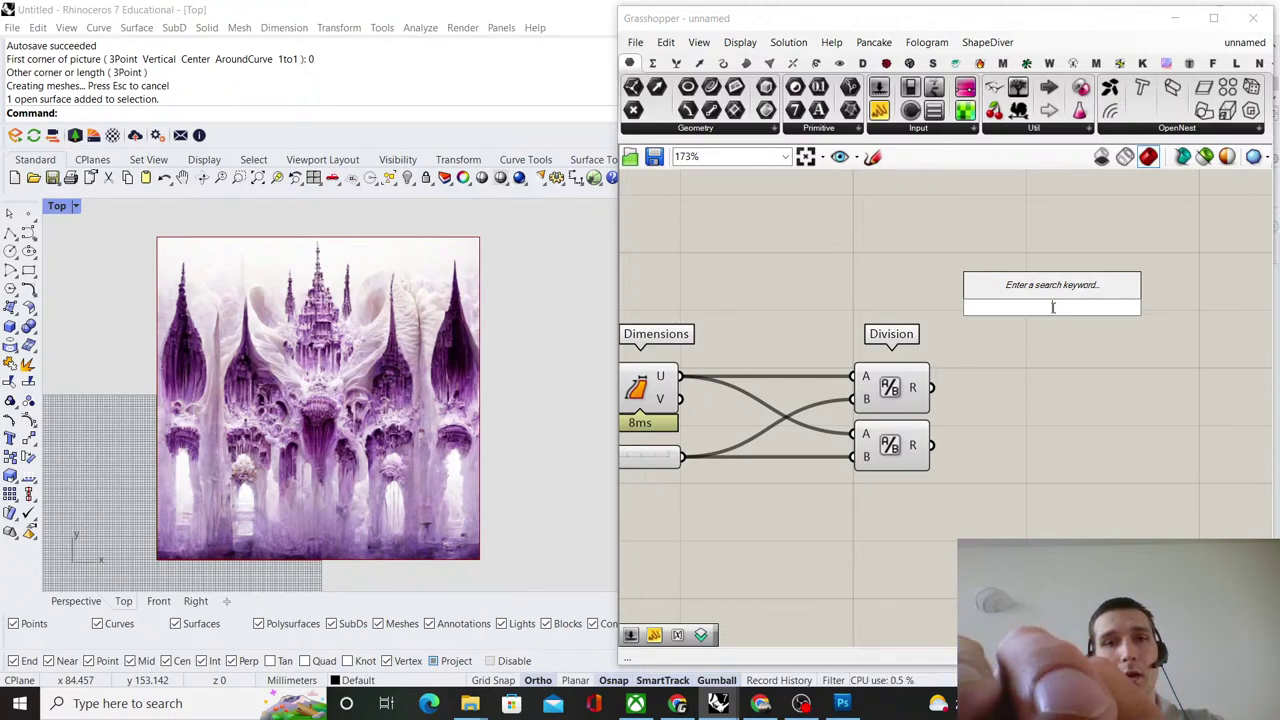
{"action": "type", "text": "mesh surface"}
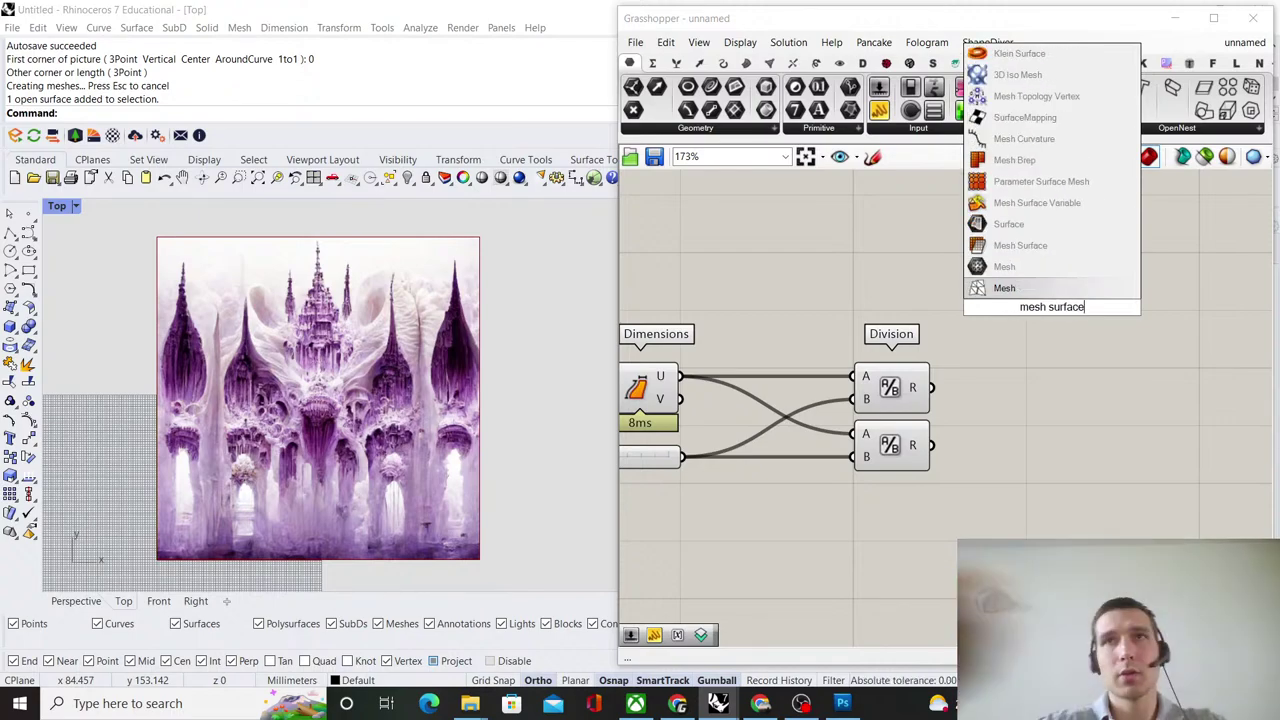
{"action": "left_click", "coordinate": [1040, 287]}
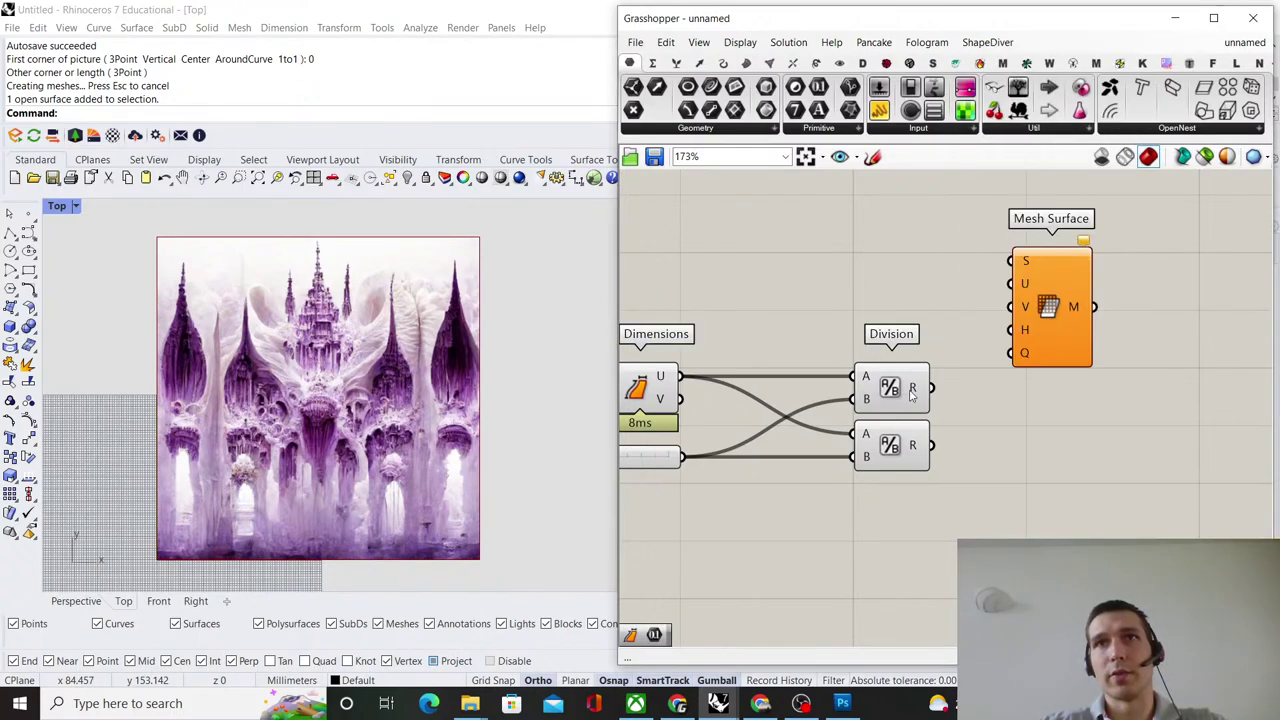
Connect the Surface parameter to the Mesh Surface S input and the two Division results to its U and V inputs.
{"action": "scroll", "coordinate": [895, 304], "scroll_direction": "down", "scroll_amount": 1}
{"action": "right_click_drag", "start_coordinate": [895, 304], "coordinate": [966, 326]}
{"action": "left_click_drag", "start_coordinate": [673, 312], "coordinate": [1109, 330]}
{"action": "left_click_drag", "start_coordinate": [1038, 358], "coordinate": [1082, 330]}
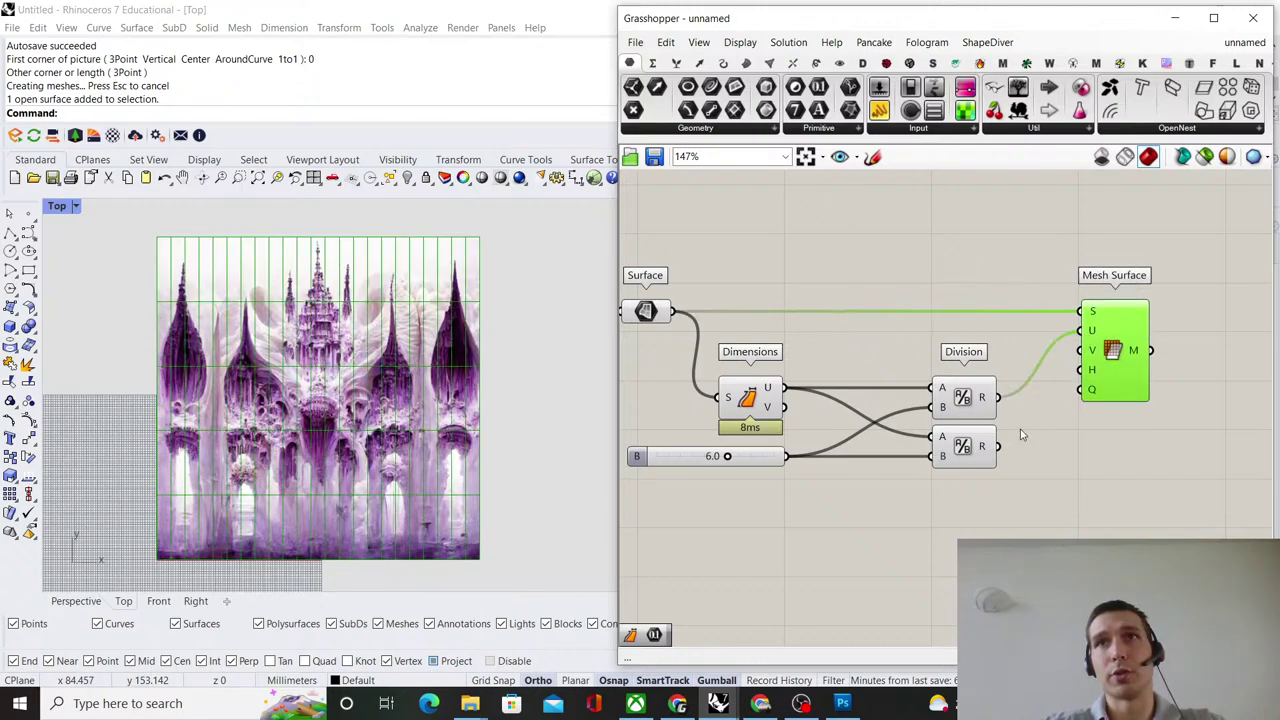
{"action": "left_click_drag", "start_coordinate": [997, 446], "coordinate": [1082, 350]}
{"action": "right_click_drag", "start_coordinate": [1154, 322], "coordinate": [1043, 330]}
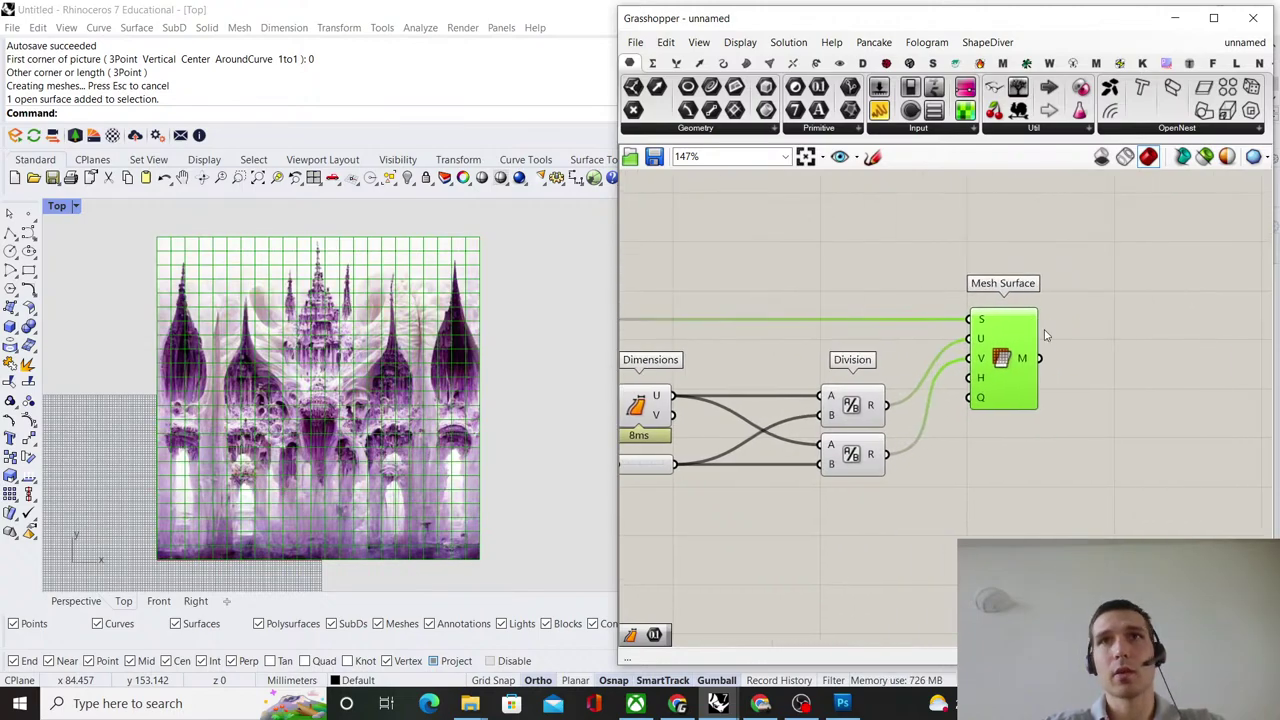
Lower the divisor slider to 1.4 for a denser mesh grid over the picture.
{"action": "right_click_drag", "start_coordinate": [835, 352], "coordinate": [985, 317]}
{"action": "scroll", "coordinate": [732, 440], "scroll_direction": "up", "scroll_amount": 4}
{"action": "right_click_drag", "start_coordinate": [832, 407], "coordinate": [874, 395]}
{"action": "scroll", "coordinate": [875, 400], "scroll_direction": "up", "scroll_amount": 2}
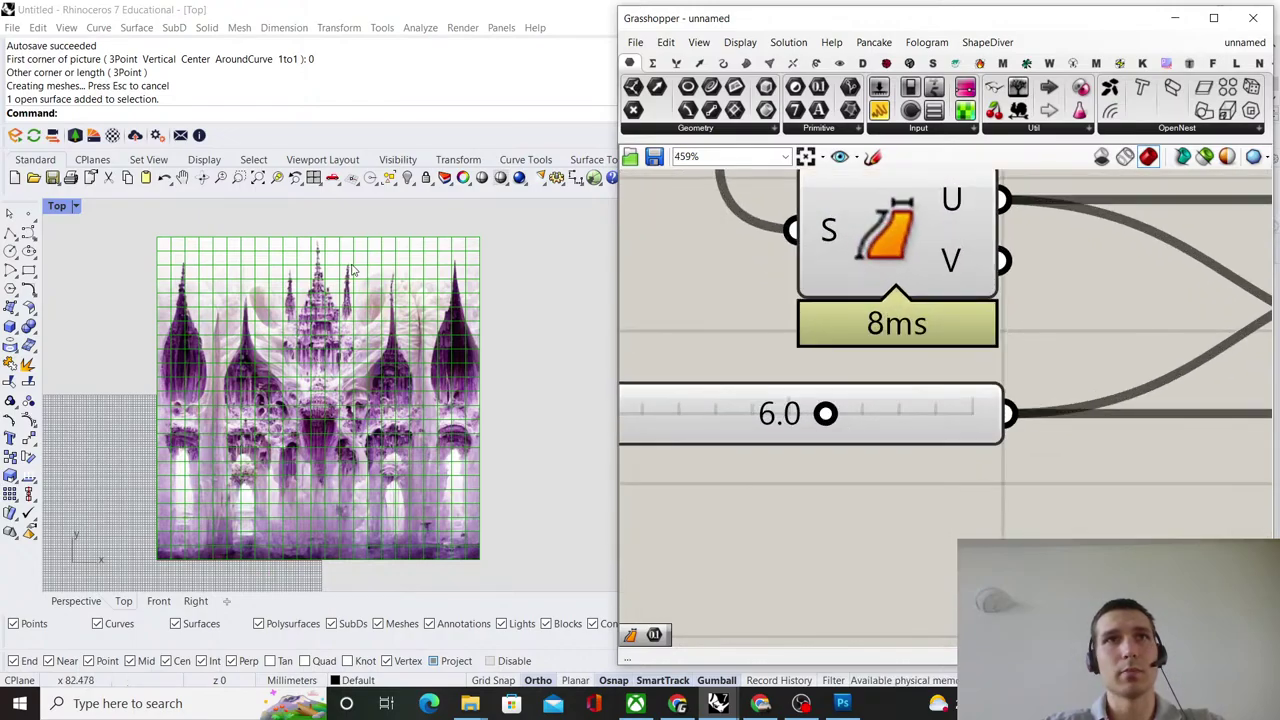
{"action": "scroll", "coordinate": [338, 311], "scroll_direction": "up", "scroll_amount": 3}
{"action": "scroll", "coordinate": [338, 311], "scroll_direction": "down", "scroll_amount": 3}
{"action": "left_click_drag", "start_coordinate": [822, 414], "coordinate": [728, 418]}
{"action": "left_click_drag", "start_coordinate": [679, 415], "coordinate": [656, 413]}
{"action": "right_click_drag", "start_coordinate": [656, 413], "coordinate": [806, 313]}
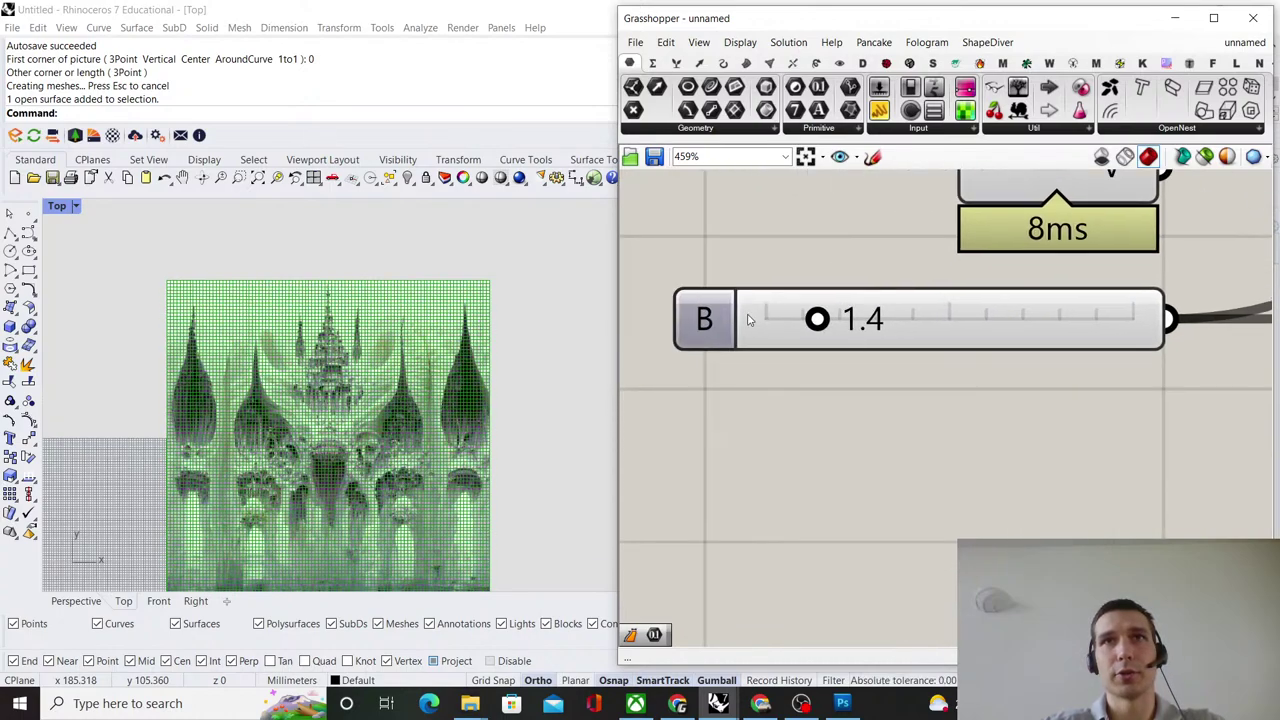
Set the minimum of the divisor slider's numeric domain to 0.5.
{"action": "right_click", "coordinate": [926, 334]}
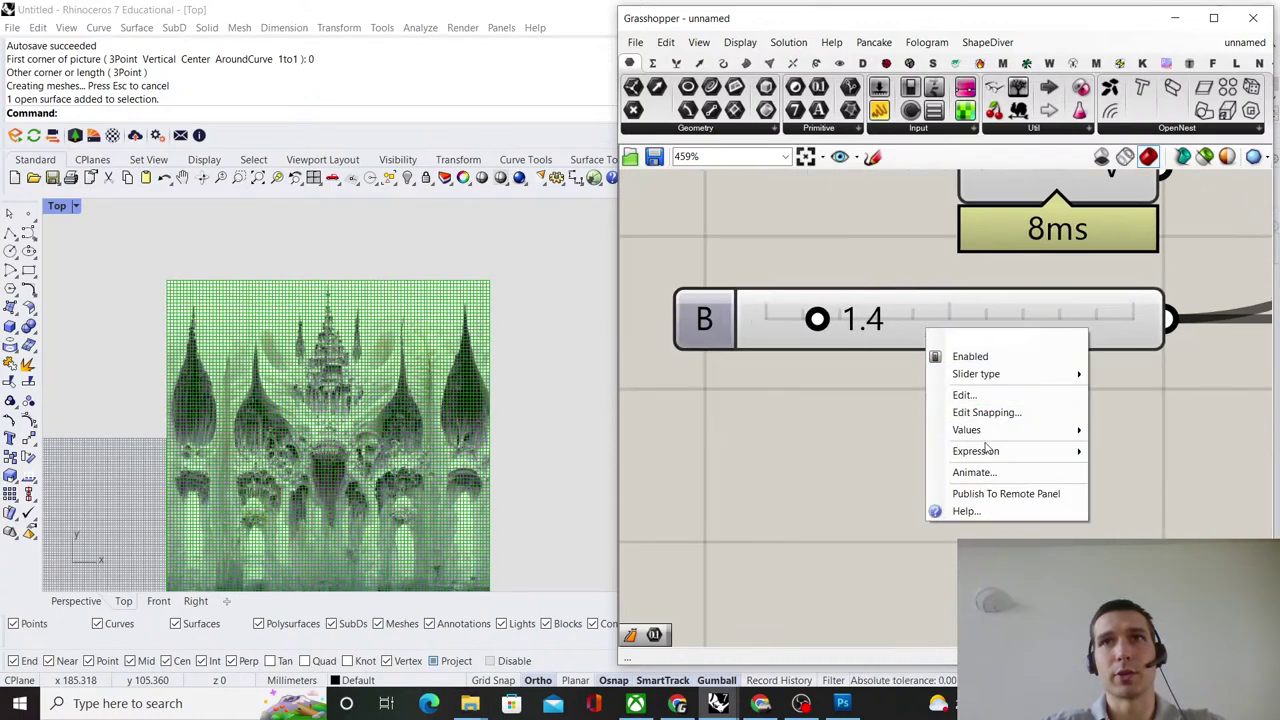
{"action": "left_click", "coordinate": [965, 396]}
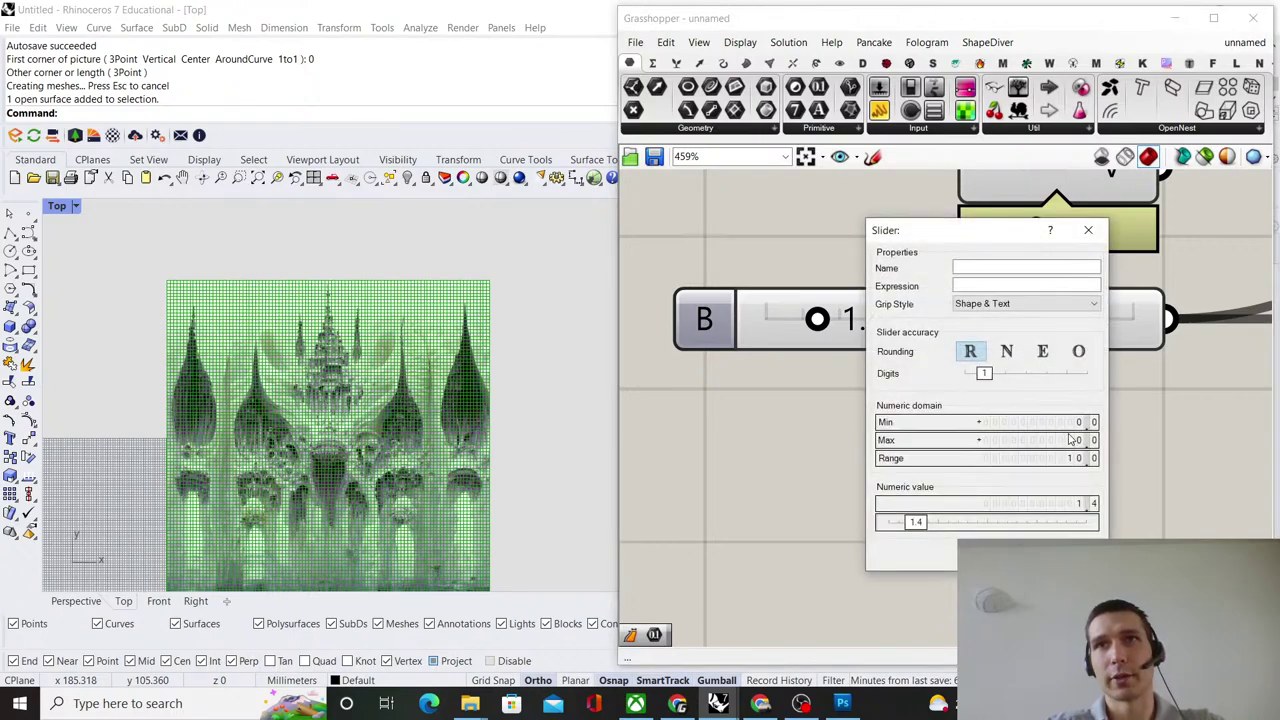
{"action": "double_click", "coordinate": [998, 422]}
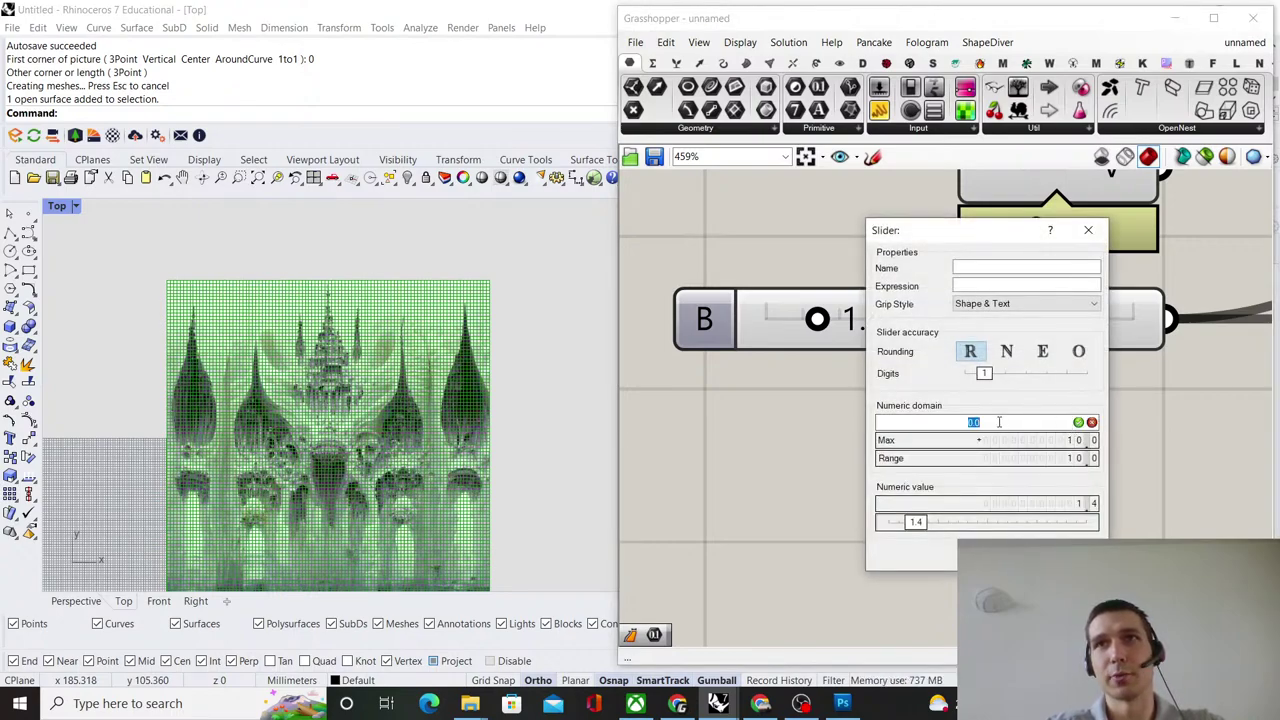
{"action": "type", "text": "5"}
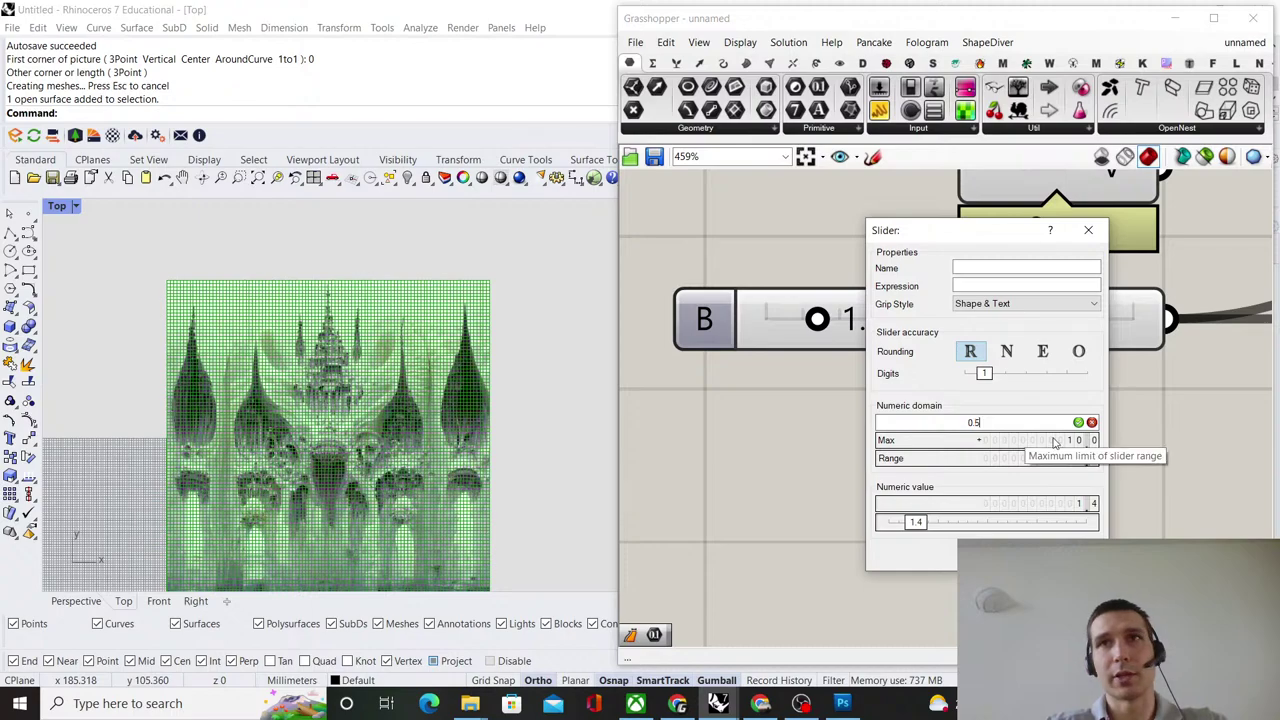
{"action": "left_click", "coordinate": [1077, 424]}
{"action": "left_click", "coordinate": [1014, 556]}
Set the divisor slider to 0.5 and examine the mesh density against the castle picture's details.
{"action": "scroll", "coordinate": [813, 340], "scroll_direction": "up", "scroll_amount": 3}
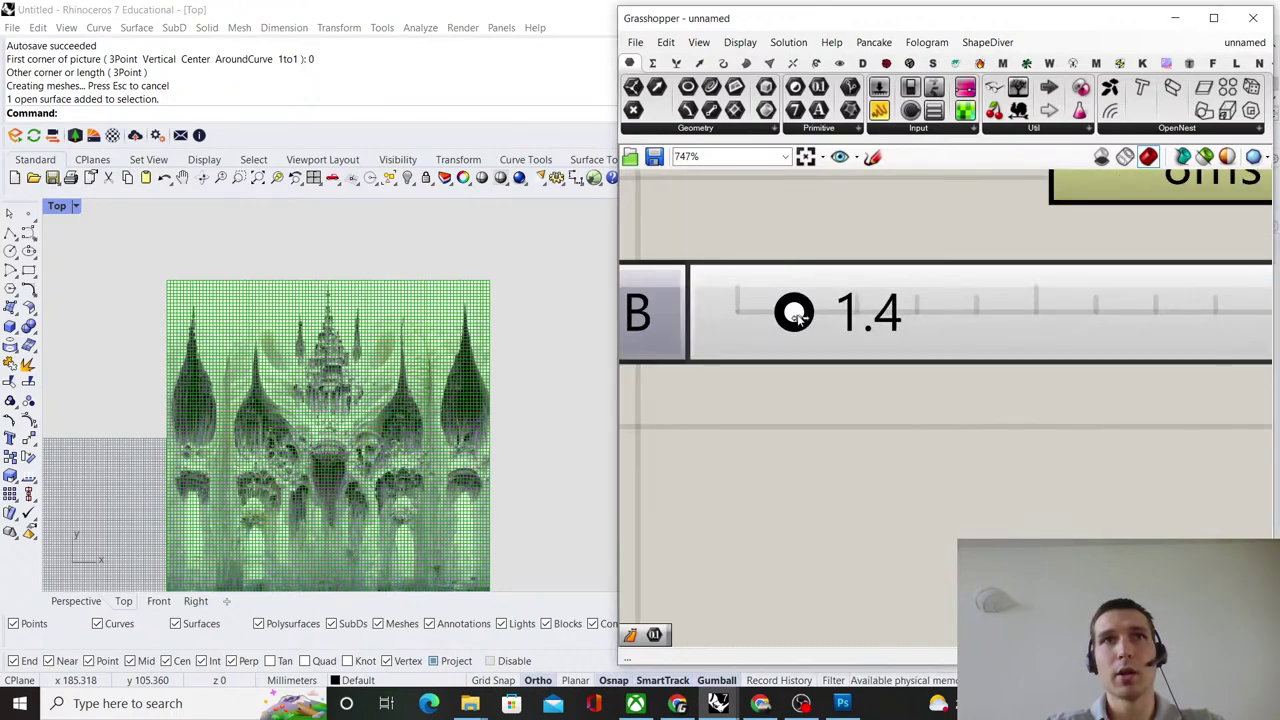
{"action": "left_click_drag", "start_coordinate": [792, 310], "coordinate": [737, 312]}
{"action": "scroll", "coordinate": [381, 325], "scroll_direction": "up", "scroll_amount": 5}
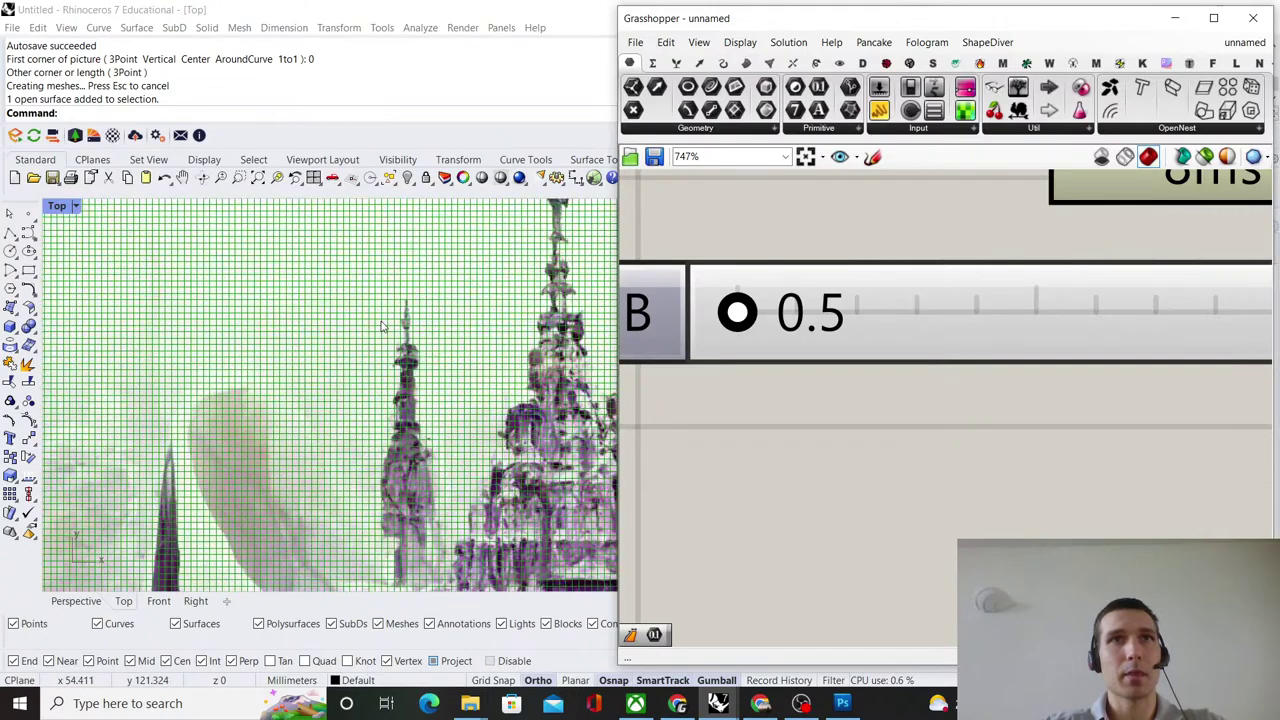
{"action": "scroll", "coordinate": [284, 330], "scroll_direction": "down", "scroll_amount": 5}
{"action": "scroll", "coordinate": [380, 363], "scroll_direction": "up", "scroll_amount": 4}
{"action": "scroll", "coordinate": [340, 366], "scroll_direction": "down", "scroll_amount": 6}
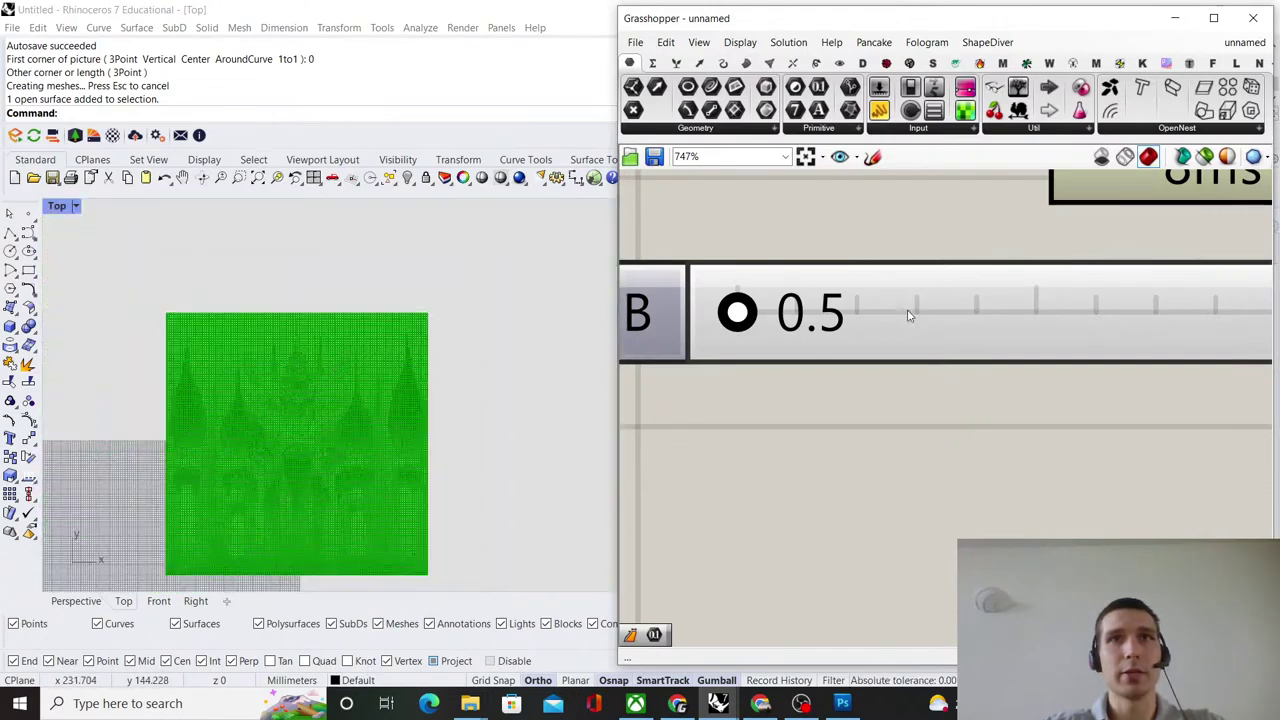
Turn off the preview of the Surface, Dimensions and both Division components, leaving out Mesh Surface.
{"action": "scroll", "coordinate": [909, 315], "scroll_direction": "down", "scroll_amount": 10}
{"action": "right_click_drag", "start_coordinate": [1220, 322], "coordinate": [1042, 356]}
{"action": "left_click", "coordinate": [1123, 357]}
{"action": "right_click_drag", "start_coordinate": [1132, 332], "coordinate": [1000, 358]}
{"action": "scroll", "coordinate": [1000, 354], "scroll_direction": "up", "scroll_amount": 3}
{"action": "scroll", "coordinate": [980, 342], "scroll_direction": "down", "scroll_amount": 3}
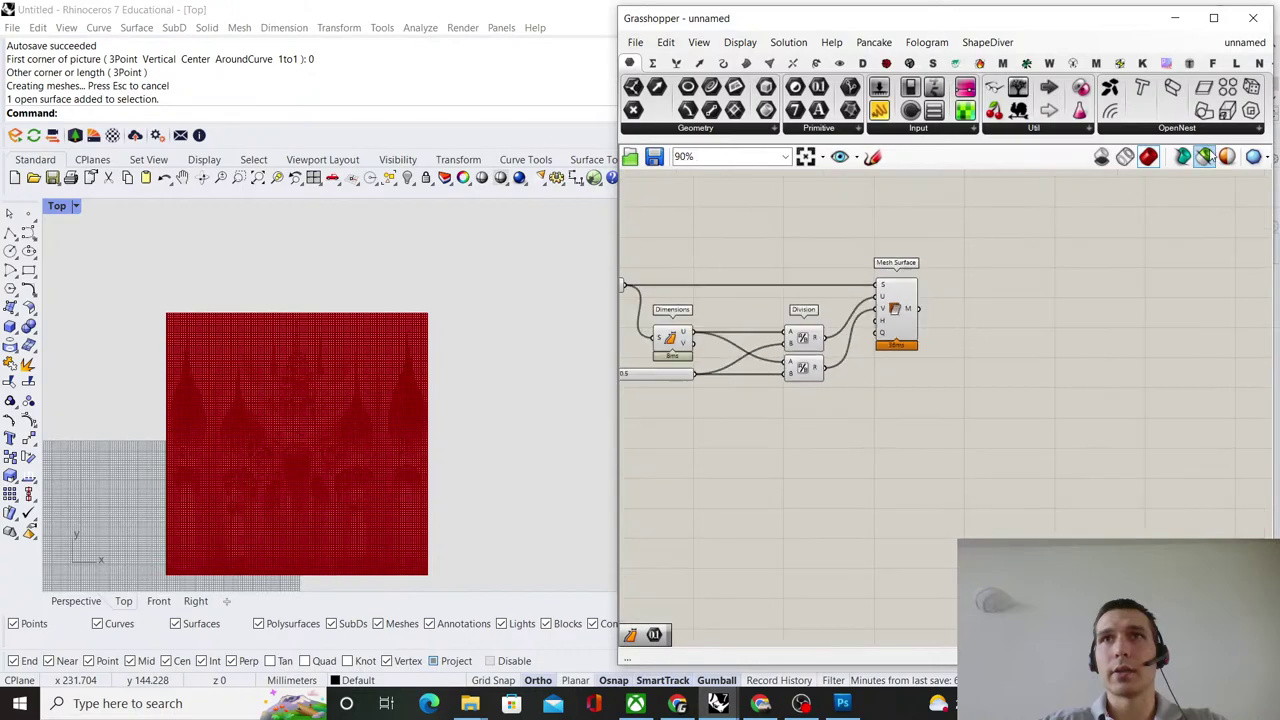
{"action": "right_click_drag", "start_coordinate": [914, 381], "coordinate": [1067, 382]}
{"action": "left_click_drag", "start_coordinate": [968, 437], "coordinate": [747, 236]}
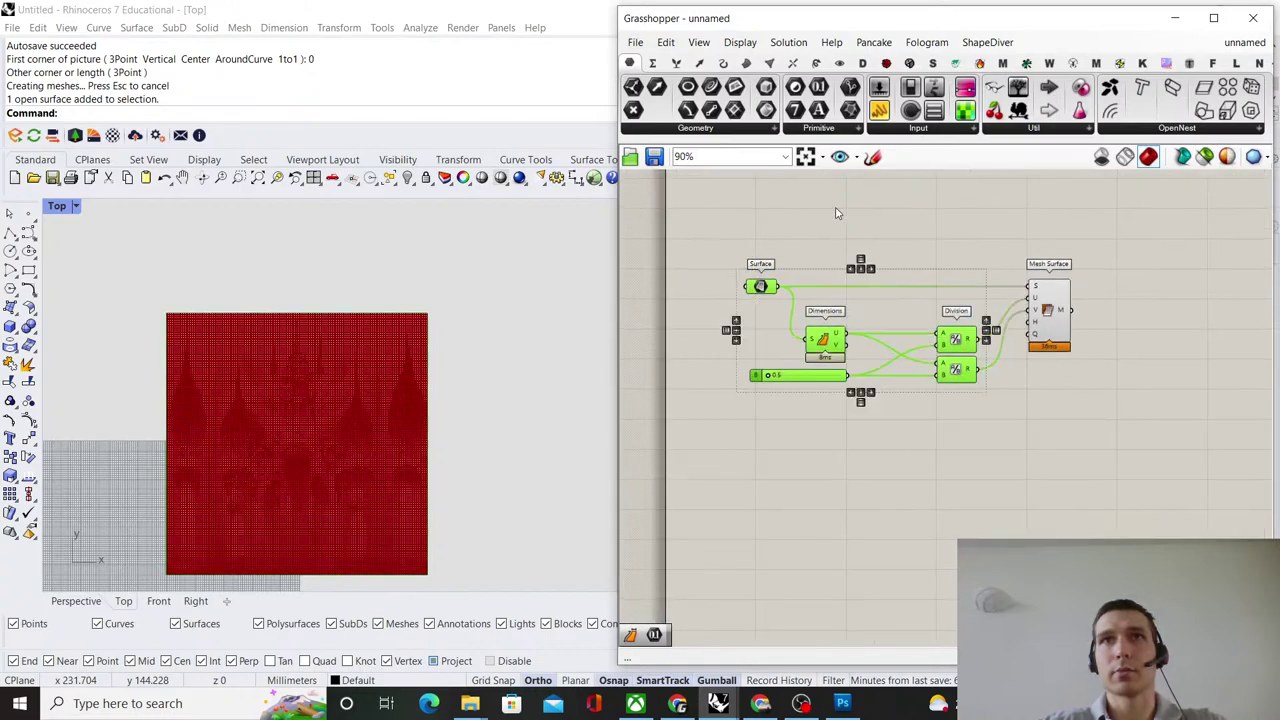
{"action": "middle_click", "coordinate": [837, 210]}
{"action": "left_click", "coordinate": [880, 237]}
{"action": "left_click", "coordinate": [957, 239]}
{"action": "right_click_drag", "start_coordinate": [1040, 291], "coordinate": [936, 330]}
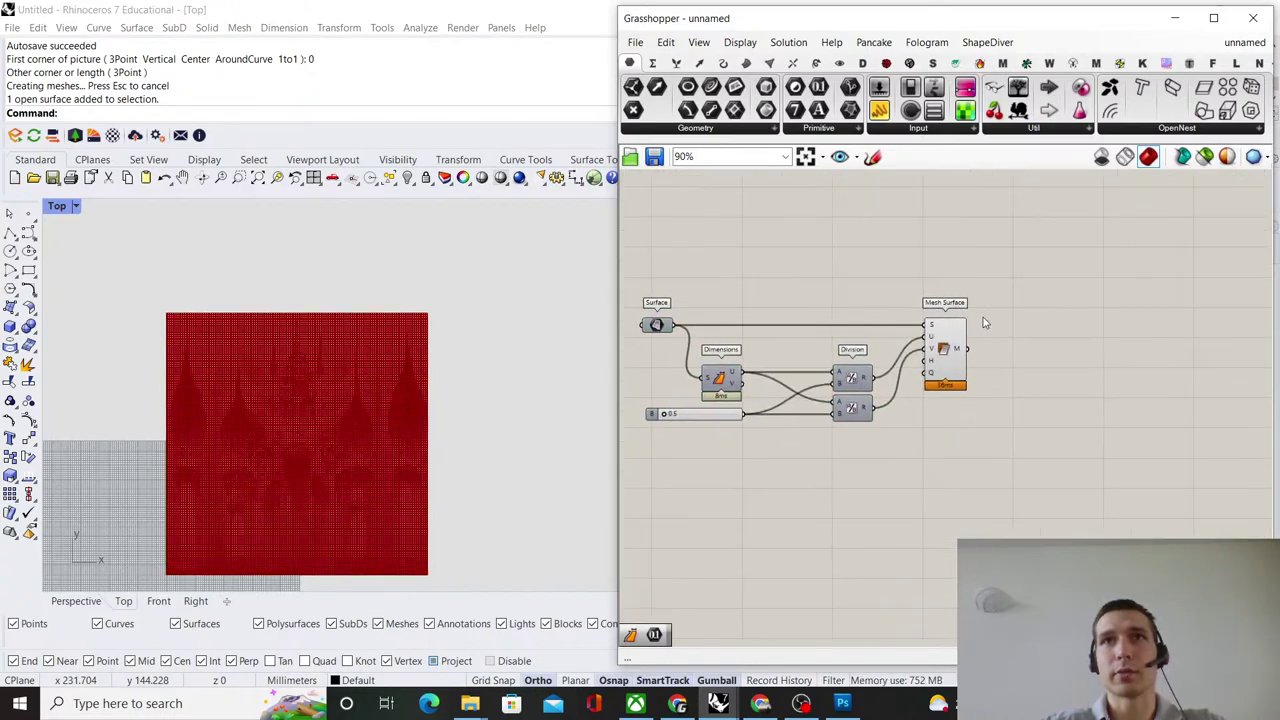
Add a Deconstruct Mesh component and connect the Mesh Surface output to its M input.
{"action": "scroll", "coordinate": [990, 352], "scroll_direction": "up", "scroll_amount": 4}
{"action": "double_click", "coordinate": [990, 346]}
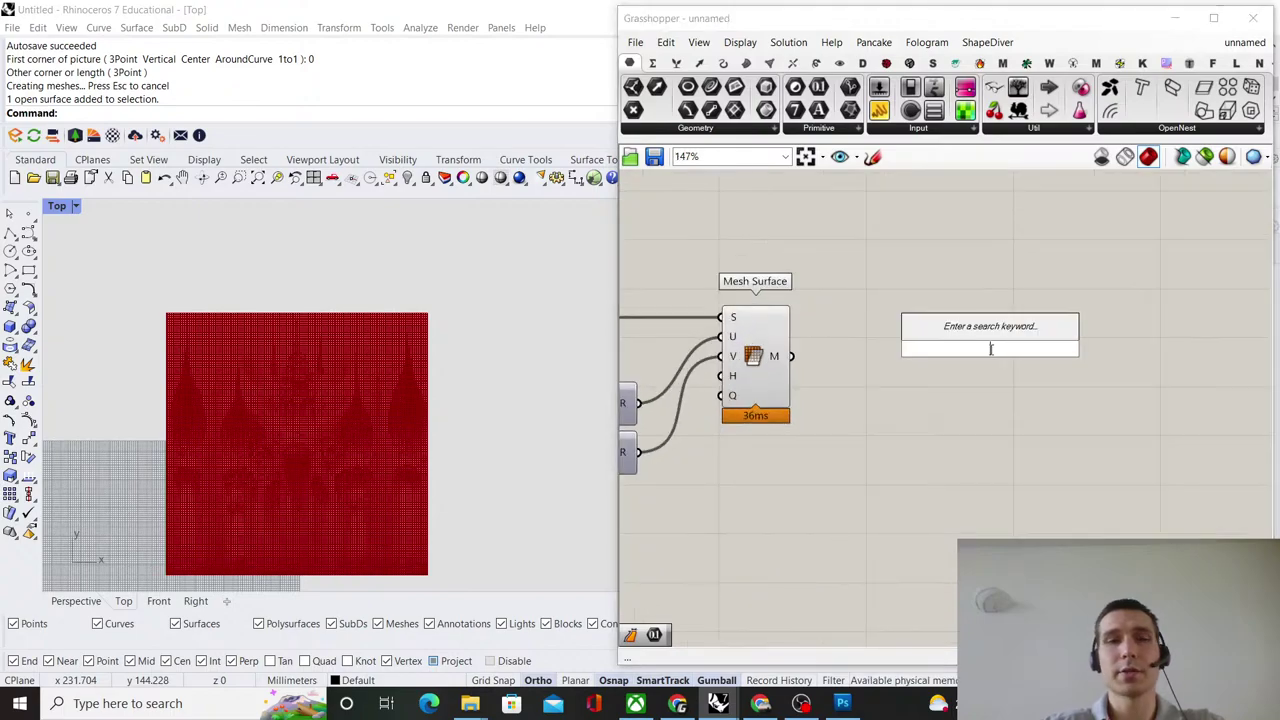
{"action": "type", "text": "deco"}
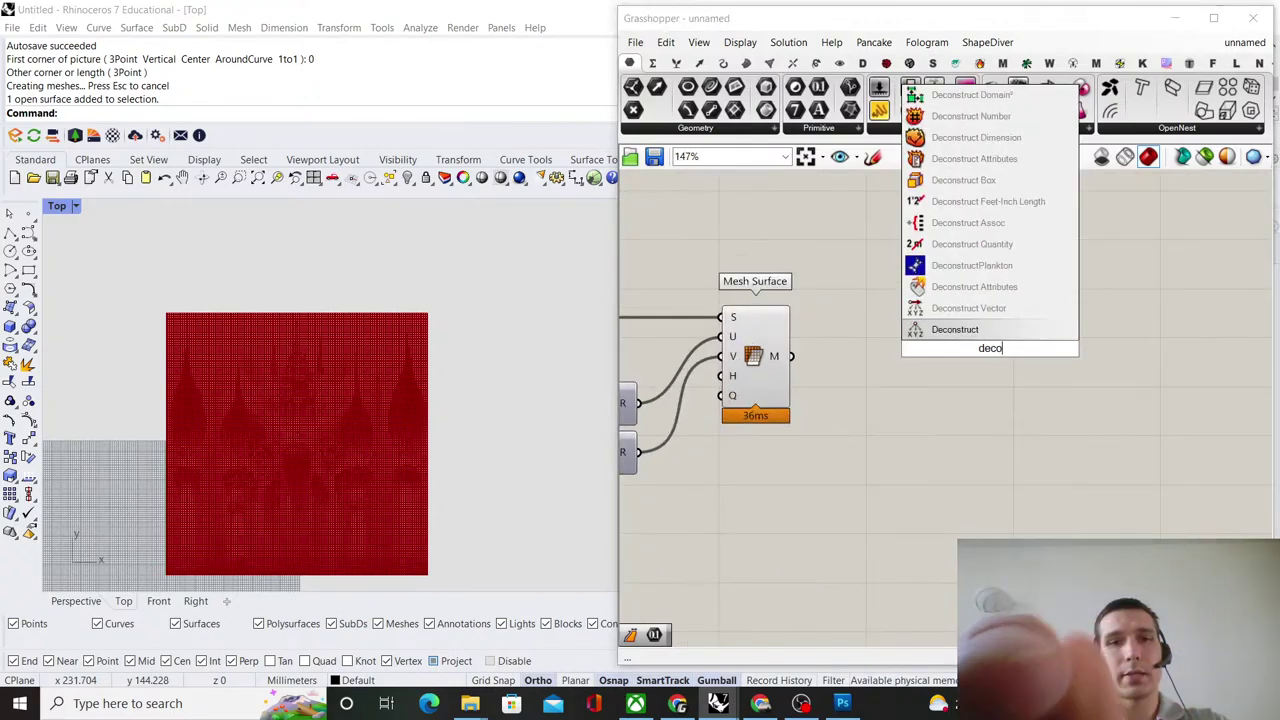
{"action": "type", "text": "nstruct mesh"}
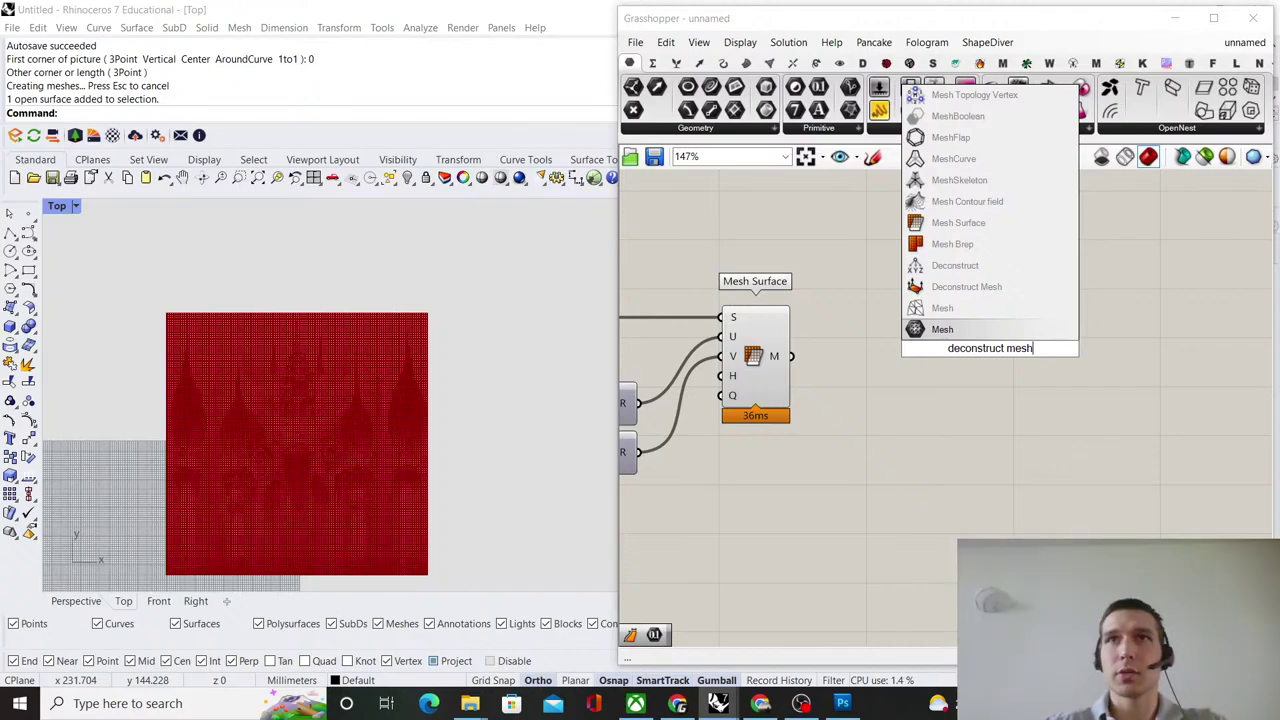
{"action": "left_click", "coordinate": [966, 286]}
{"action": "left_click_drag", "start_coordinate": [791, 356], "coordinate": [904, 357]}
Turn off the preview of the Mesh Surface component.
{"action": "left_click", "coordinate": [765, 340]}
{"action": "right_click", "coordinate": [762, 258]}
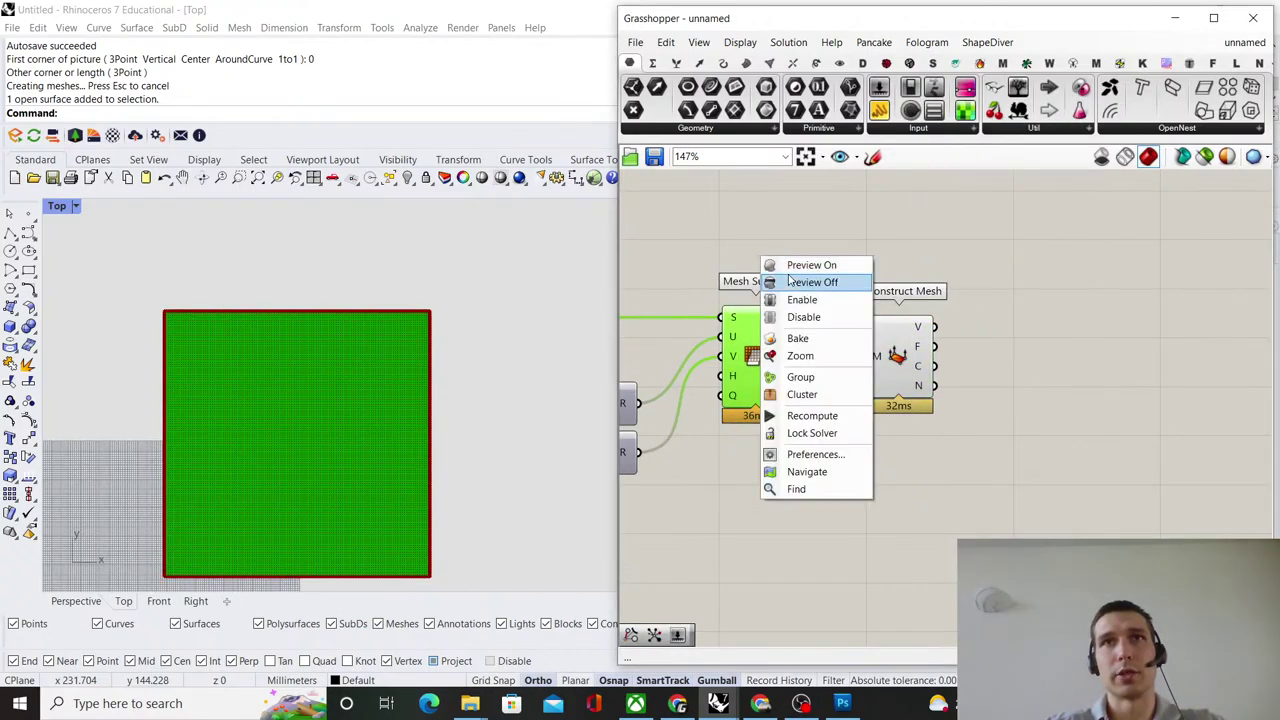
{"action": "left_click", "coordinate": [810, 282]}
{"action": "scroll", "coordinate": [1006, 410], "scroll_direction": "down", "scroll_amount": 6}
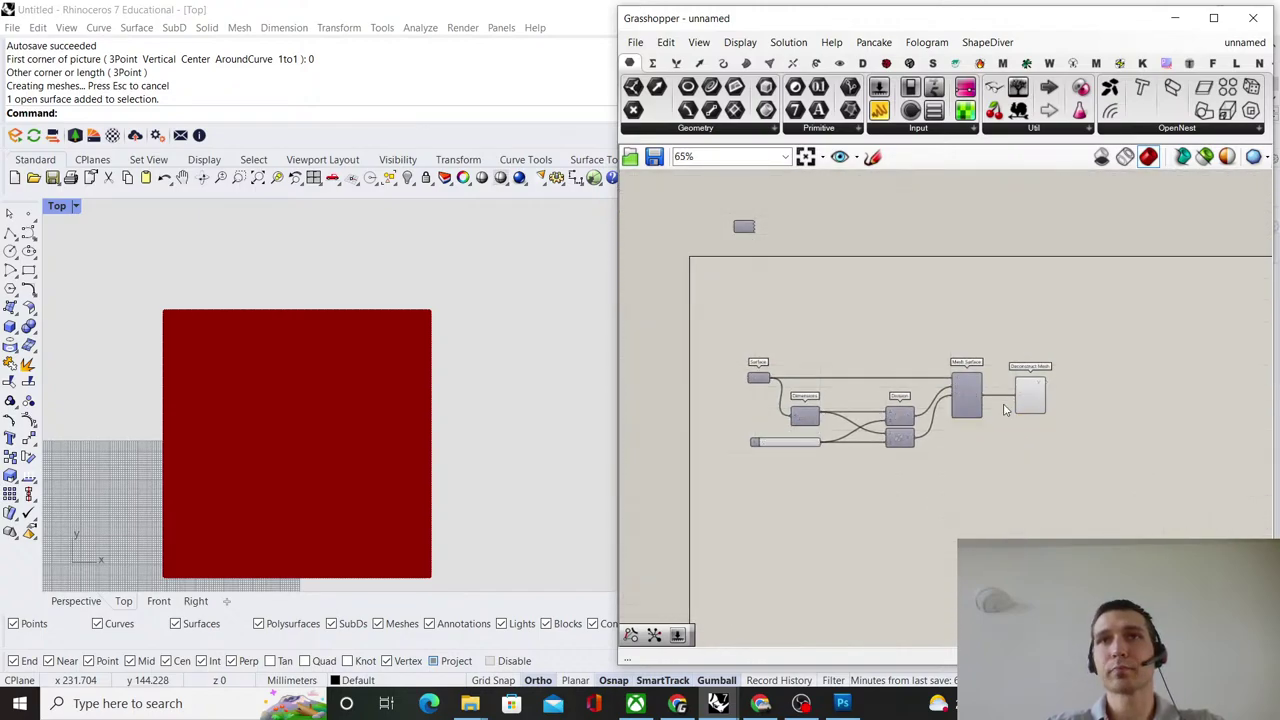
Add an Image Sampler component to the canvas beside Deconstruct Mesh.
{"action": "scroll", "coordinate": [1006, 410], "scroll_direction": "up", "scroll_amount": 2}
{"action": "double_click", "coordinate": [1157, 434]}
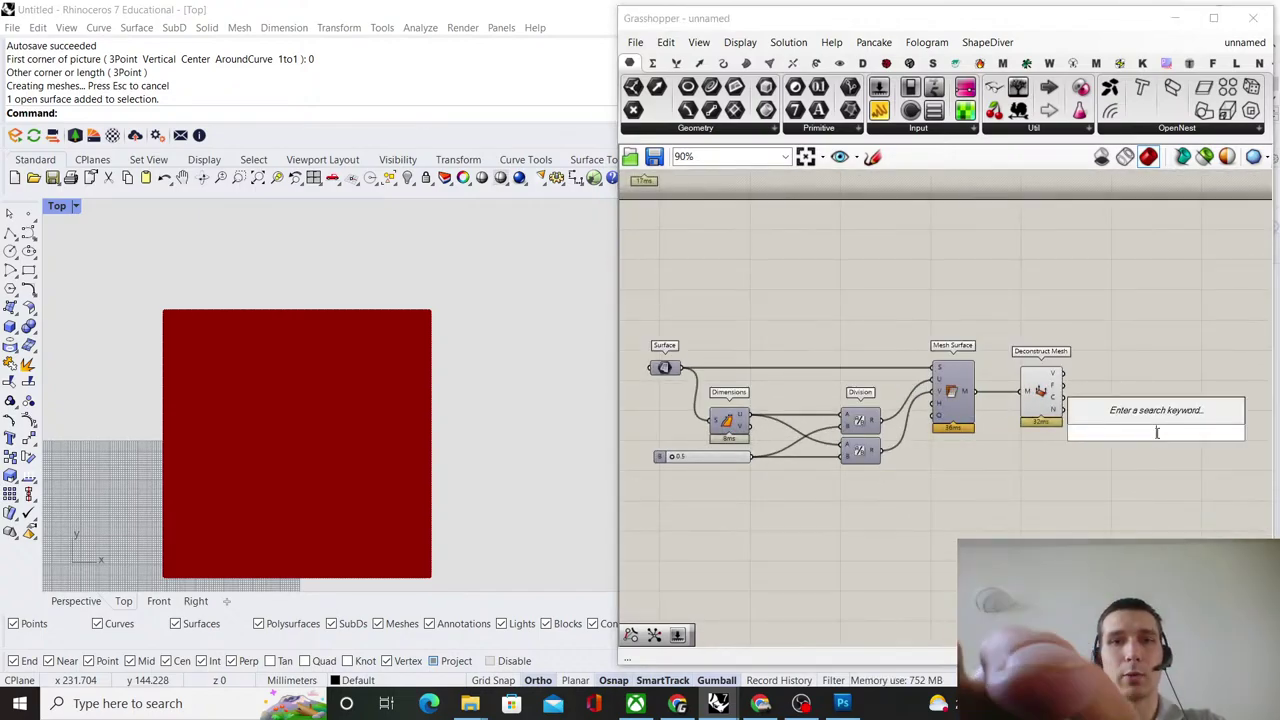
{"action": "type", "text": "image sample"}
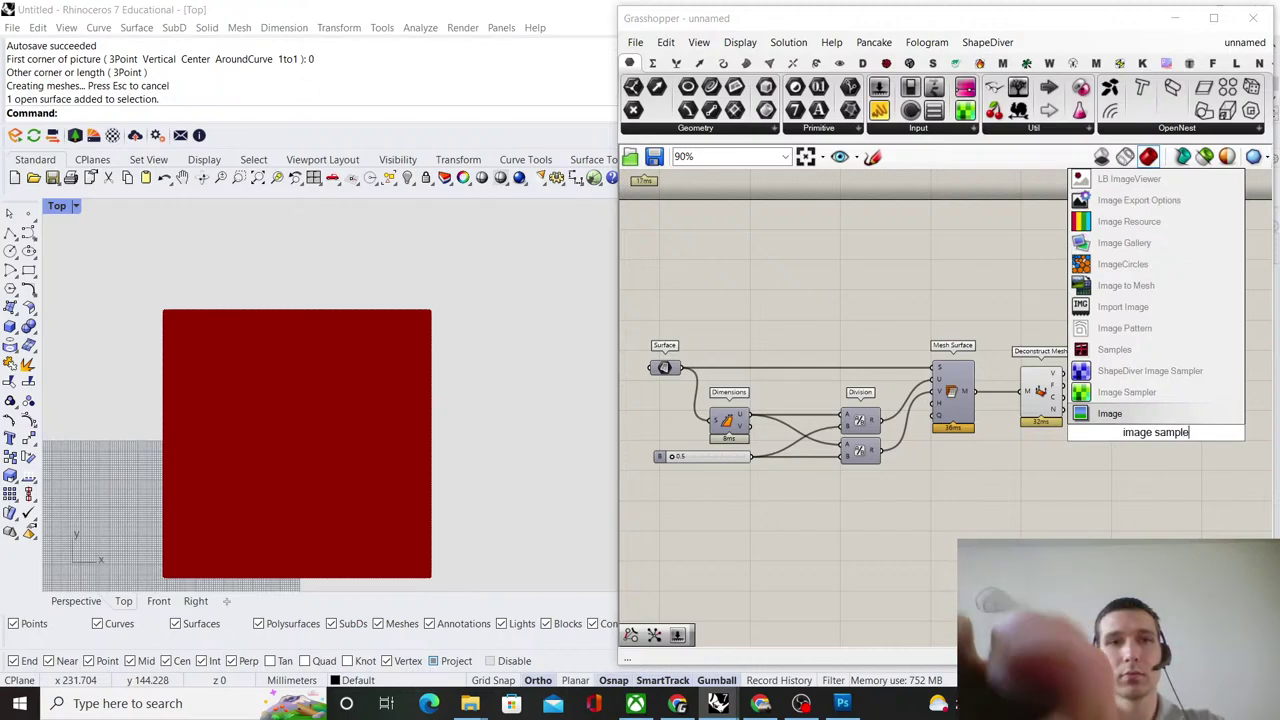
{"action": "key", "text": "Return"}
{"action": "scroll", "coordinate": [1005, 268], "scroll_direction": "down", "scroll_amount": 4}
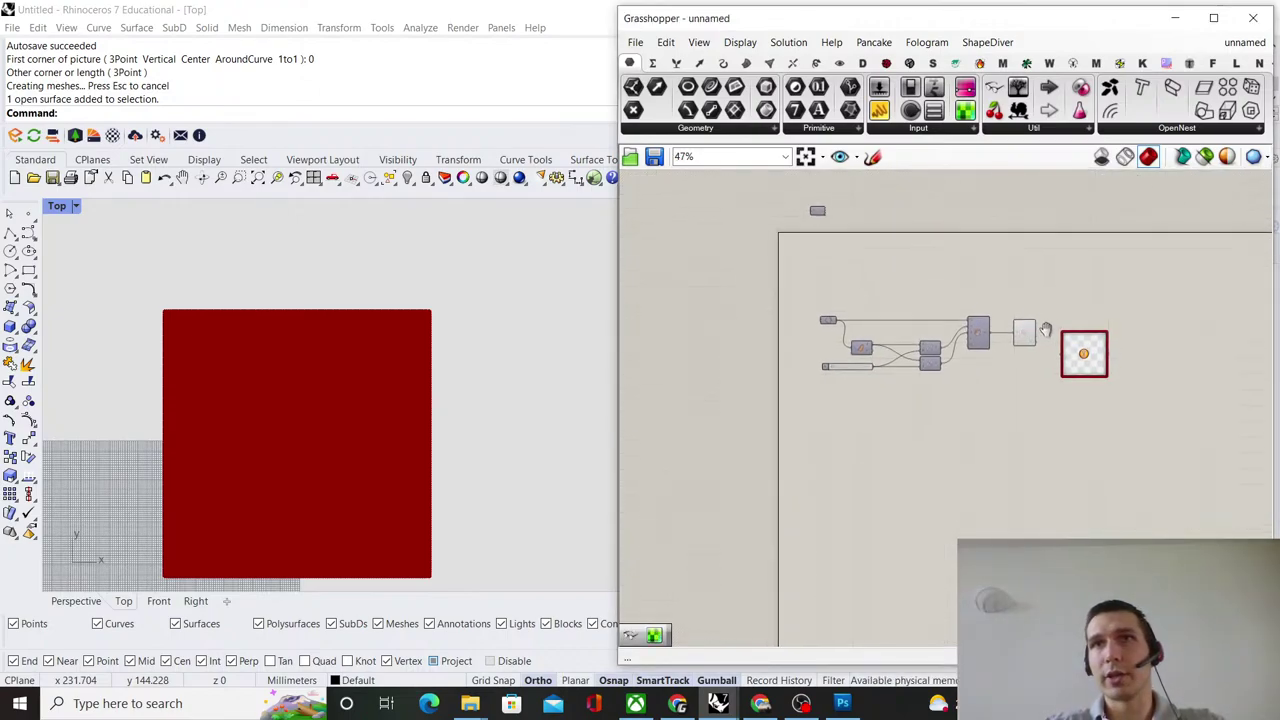
{"action": "scroll", "coordinate": [950, 335], "scroll_direction": "up", "scroll_amount": 2}
{"action": "scroll", "coordinate": [1116, 383], "scroll_direction": "up", "scroll_amount": 1}
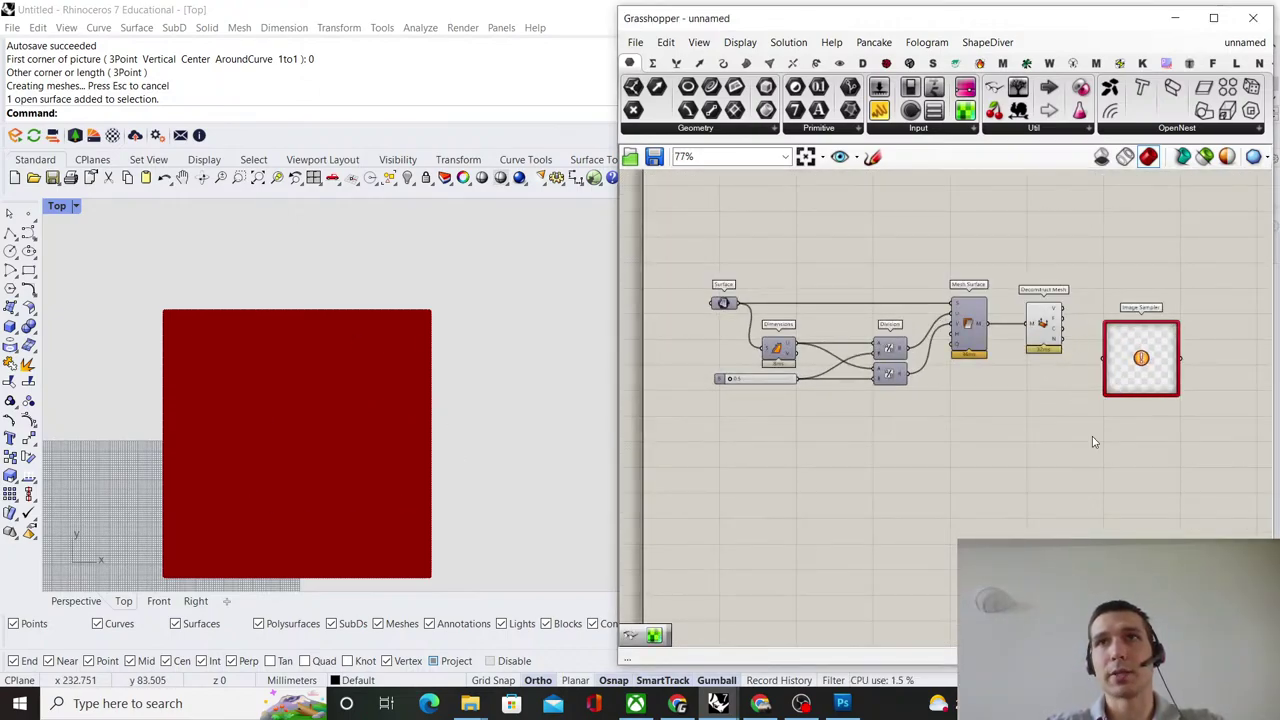
Shift the whole definition down on the canvas and place the Image Sampler above the component chain.
{"action": "left_click_drag", "start_coordinate": [1168, 448], "coordinate": [700, 232]}
{"action": "left_click_drag", "start_coordinate": [778, 356], "coordinate": [778, 412]}
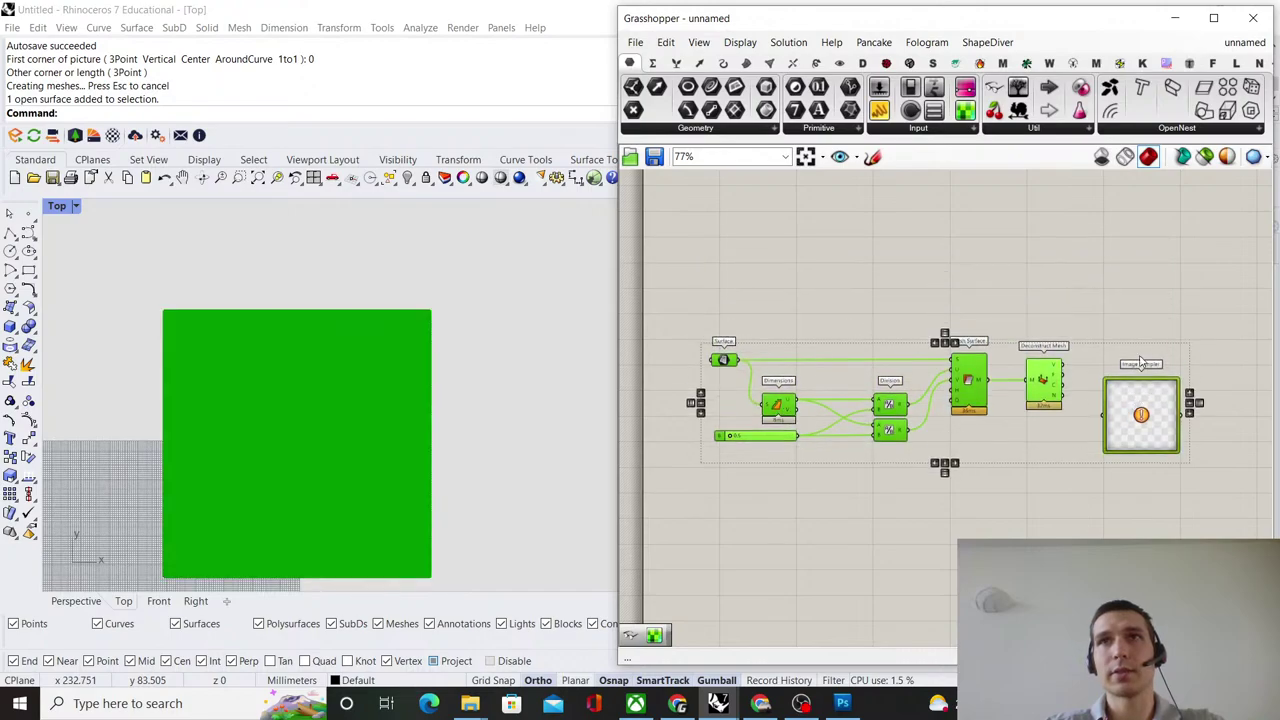
{"action": "left_click_drag", "start_coordinate": [1140, 362], "coordinate": [842, 215]}
{"action": "scroll", "coordinate": [843, 212], "scroll_direction": "up", "scroll_amount": 3}
Load the Bas-relief image into the Image Sampler, keeping its X and Y domains at 0 To 1.
{"action": "right_click", "coordinate": [852, 312]}
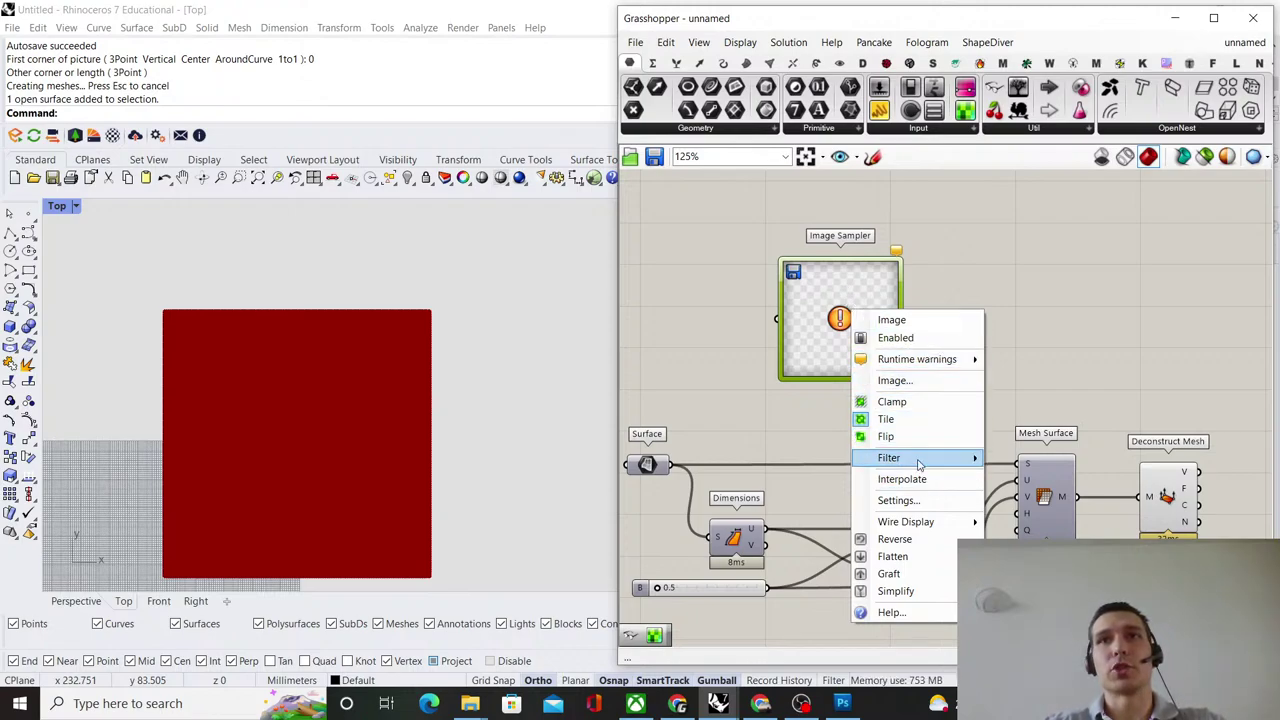
{"action": "left_click", "coordinate": [895, 380]}
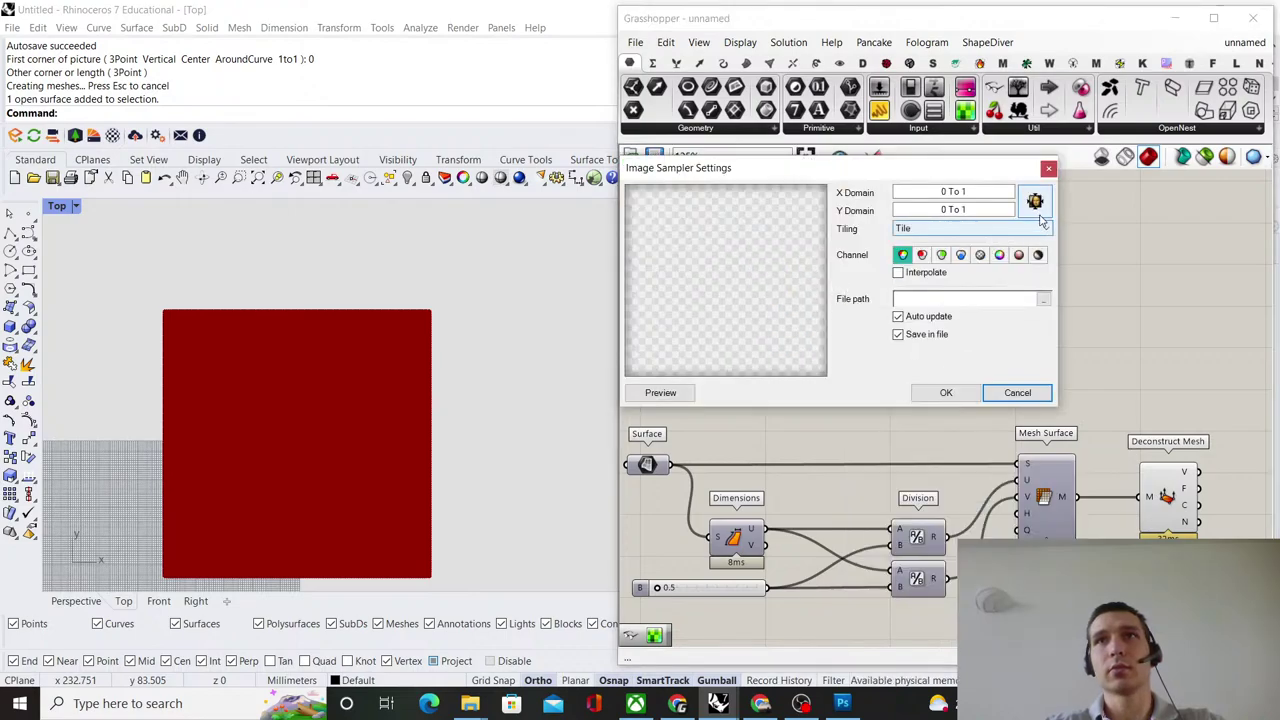
{"action": "left_click", "coordinate": [1043, 300]}
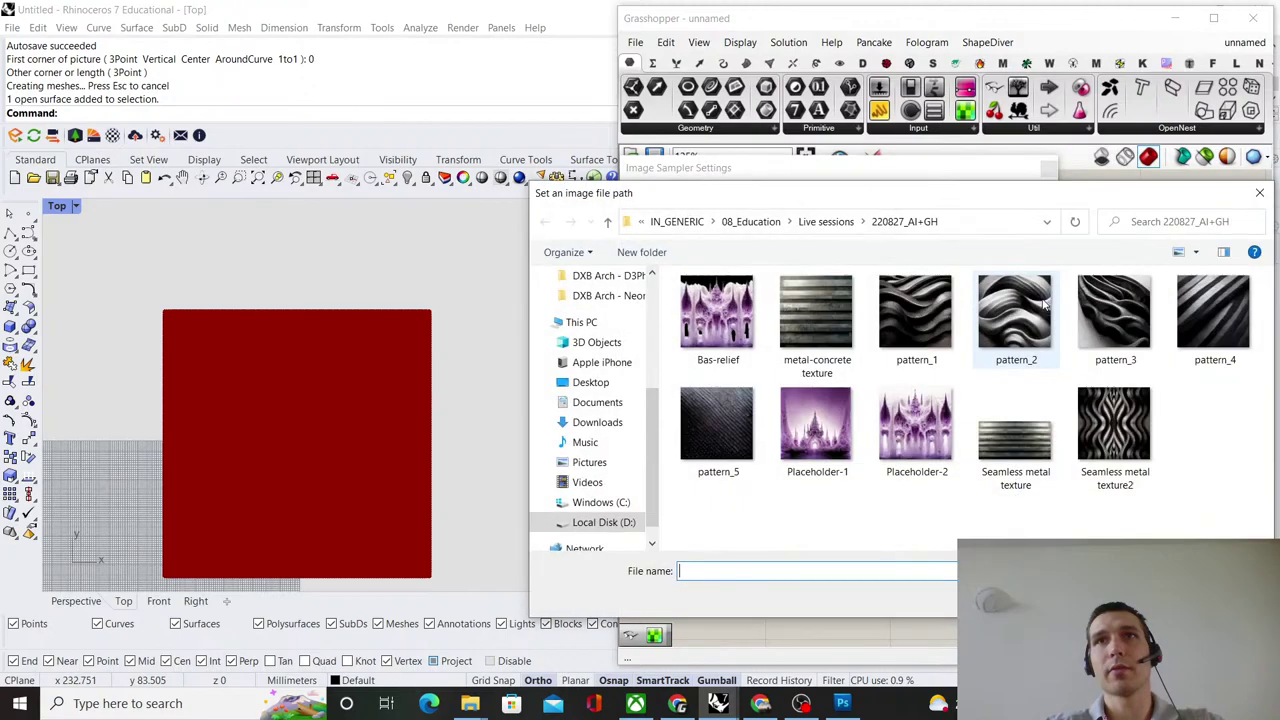
{"action": "left_click", "coordinate": [725, 321]}
{"action": "double_click", "coordinate": [754, 290]}
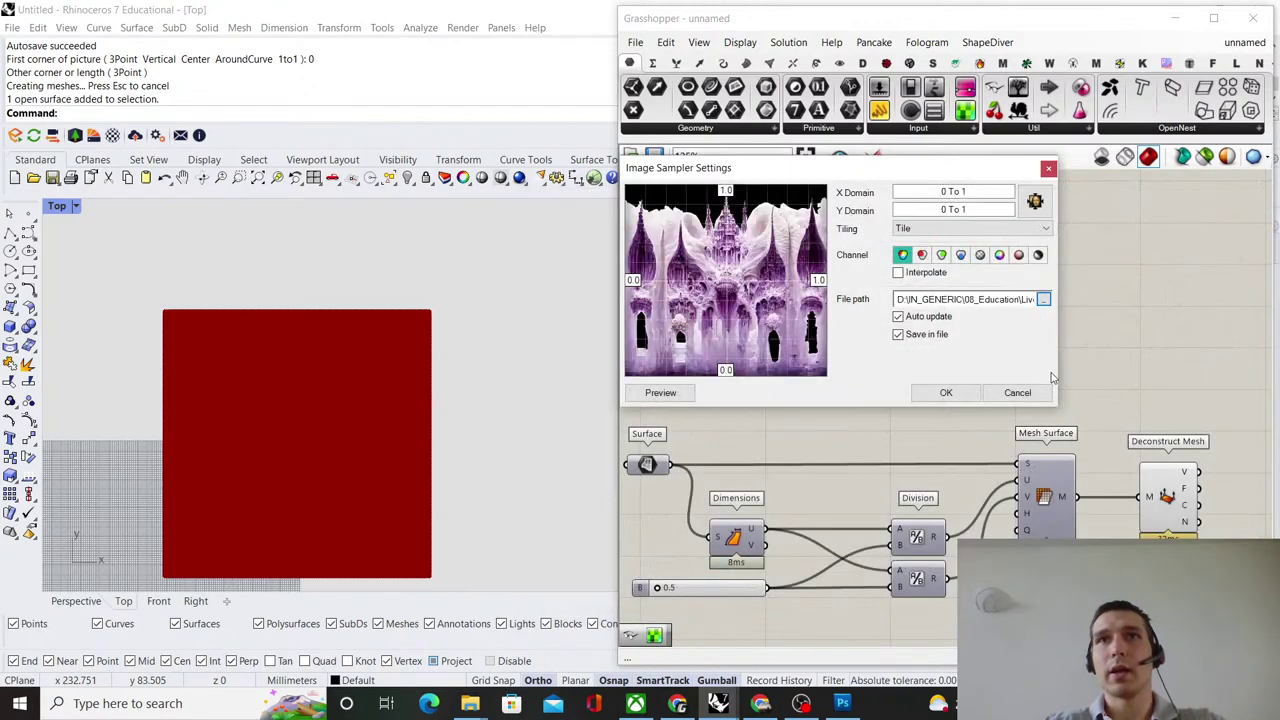
{"action": "left_click", "coordinate": [946, 394]}
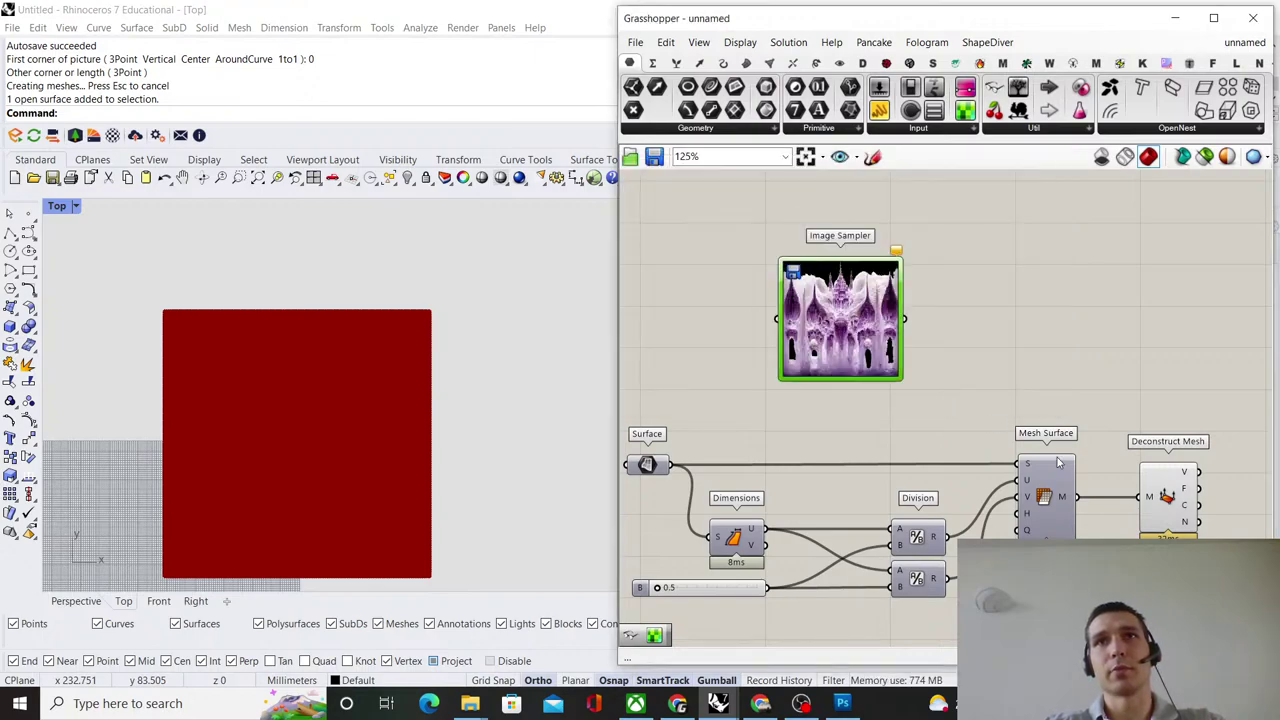
Turn off the preview of the Deconstruct Mesh component so the castle picture shows in the Rhino viewport.
{"action": "scroll", "coordinate": [790, 311], "scroll_direction": "up", "scroll_amount": 4}
{"action": "left_click", "coordinate": [540, 346]}
{"action": "scroll", "coordinate": [829, 311], "scroll_direction": "down", "scroll_amount": 6}
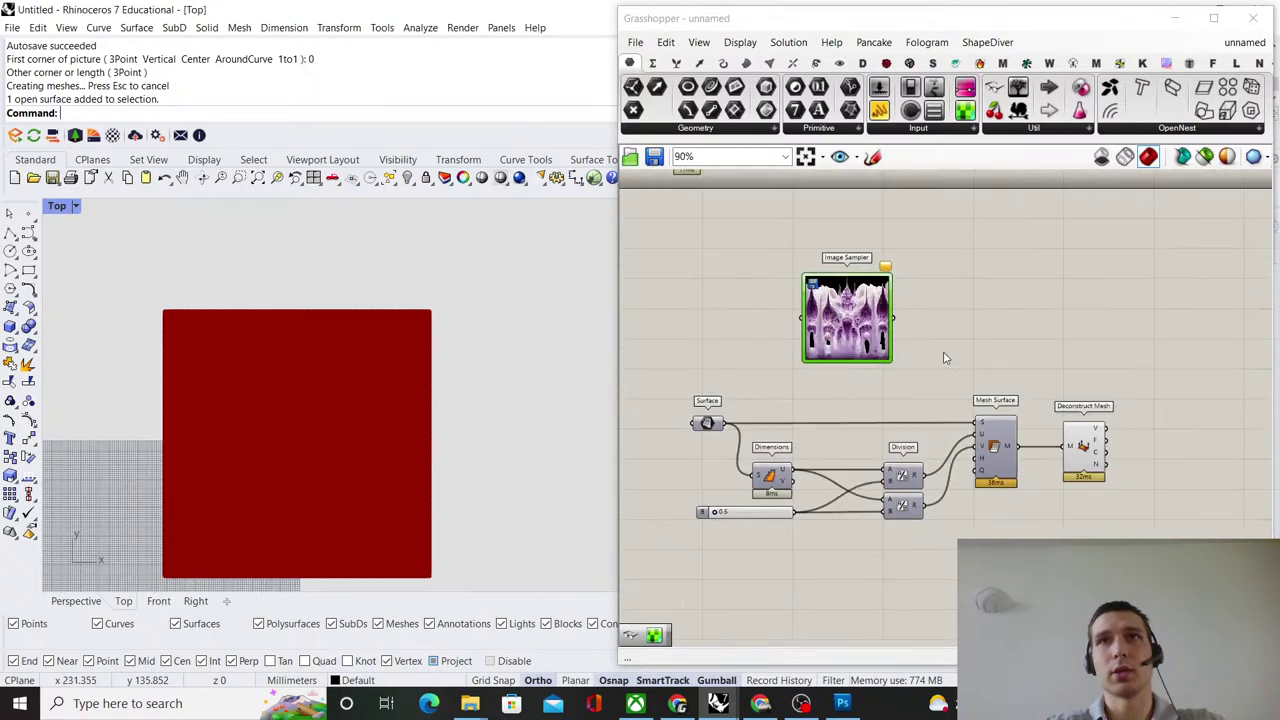
{"action": "right_click_drag", "start_coordinate": [1120, 505], "coordinate": [1047, 468]}
{"action": "left_click", "coordinate": [1018, 418]}
{"action": "middle_click", "coordinate": [1020, 340]}
{"action": "left_click", "coordinate": [1034, 344]}
{"action": "left_click", "coordinate": [1033, 336]}
{"action": "scroll", "coordinate": [830, 254], "scroll_direction": "up", "scroll_amount": 3}
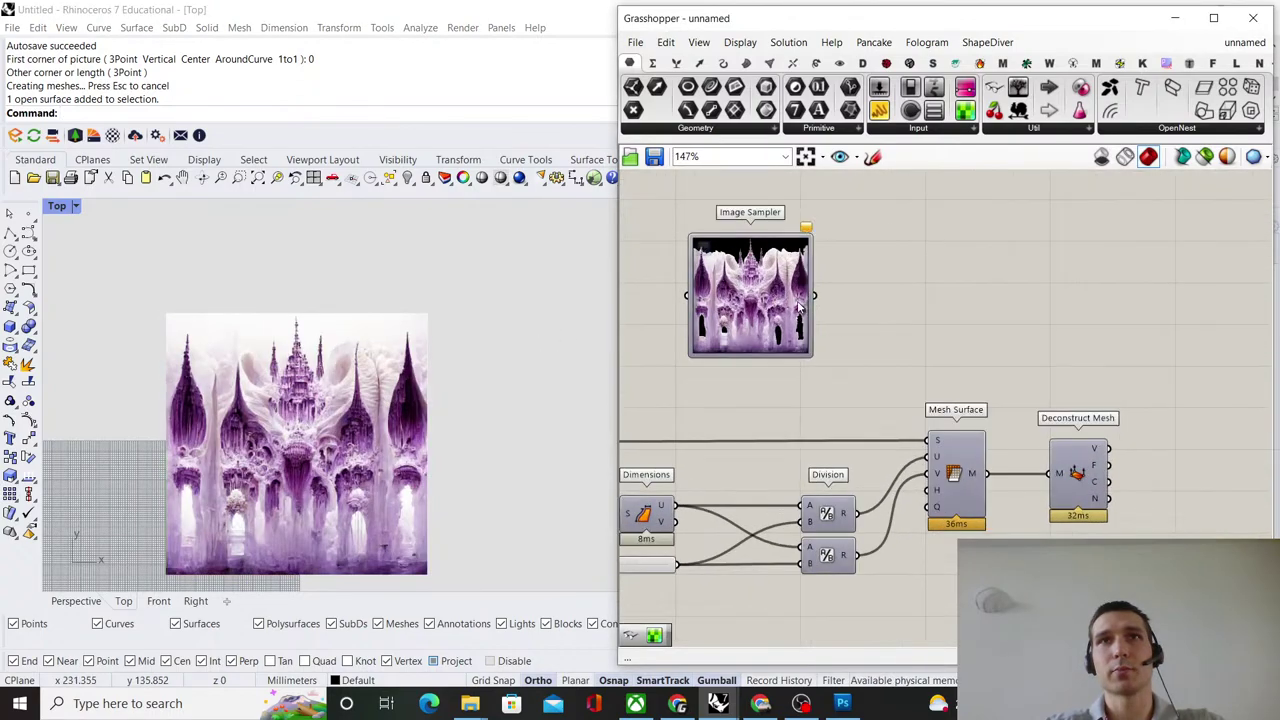
Compare the image in the Image Sampler with the castle picture in Rhino, checking the sky background and the arched openings.
{"action": "left_click_drag", "start_coordinate": [765, 286], "coordinate": [988, 315]}
{"action": "scroll", "coordinate": [1000, 315], "scroll_direction": "up", "scroll_amount": 4}
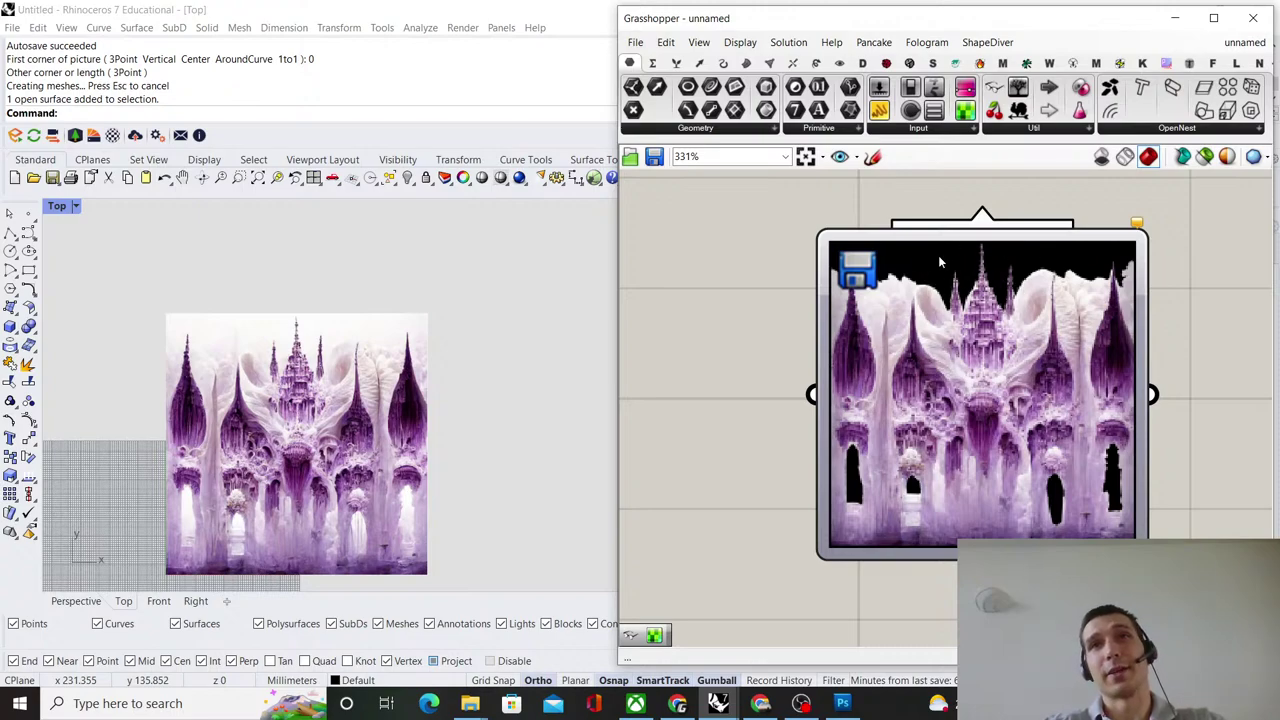
{"action": "scroll", "coordinate": [260, 342], "scroll_direction": "up", "scroll_amount": 5}
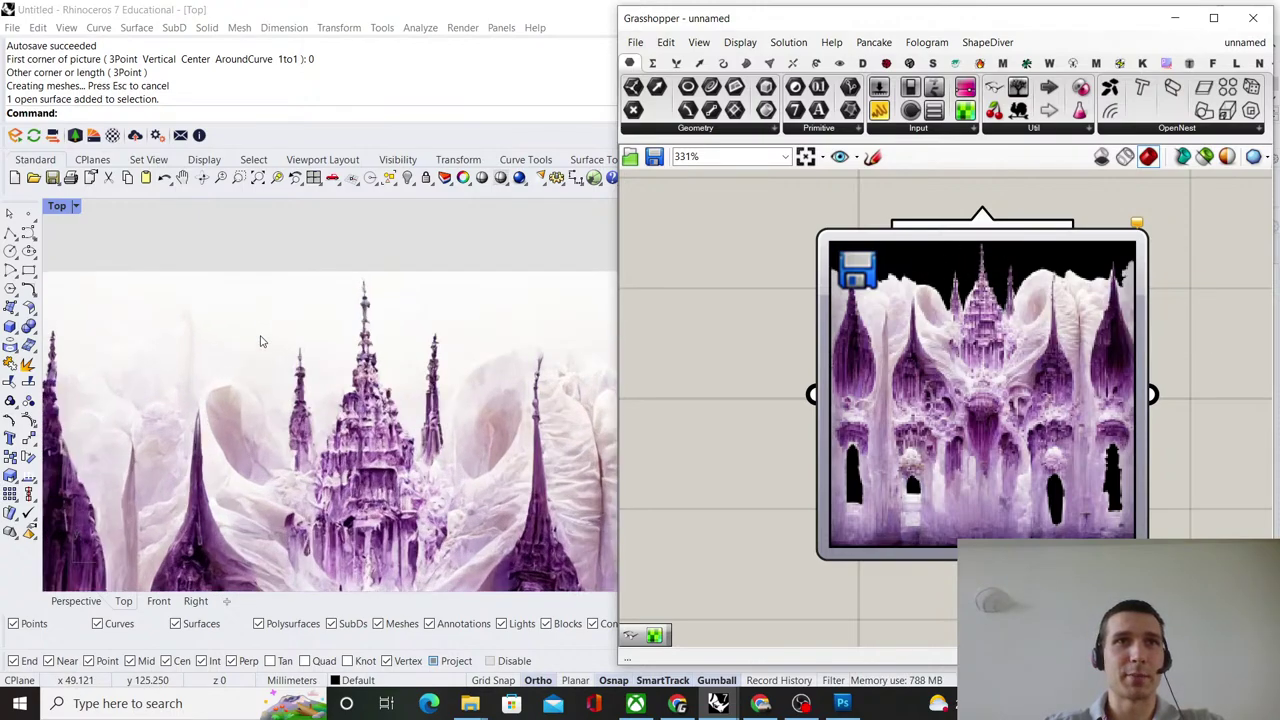
{"action": "scroll", "coordinate": [355, 330], "scroll_direction": "down", "scroll_amount": 4}
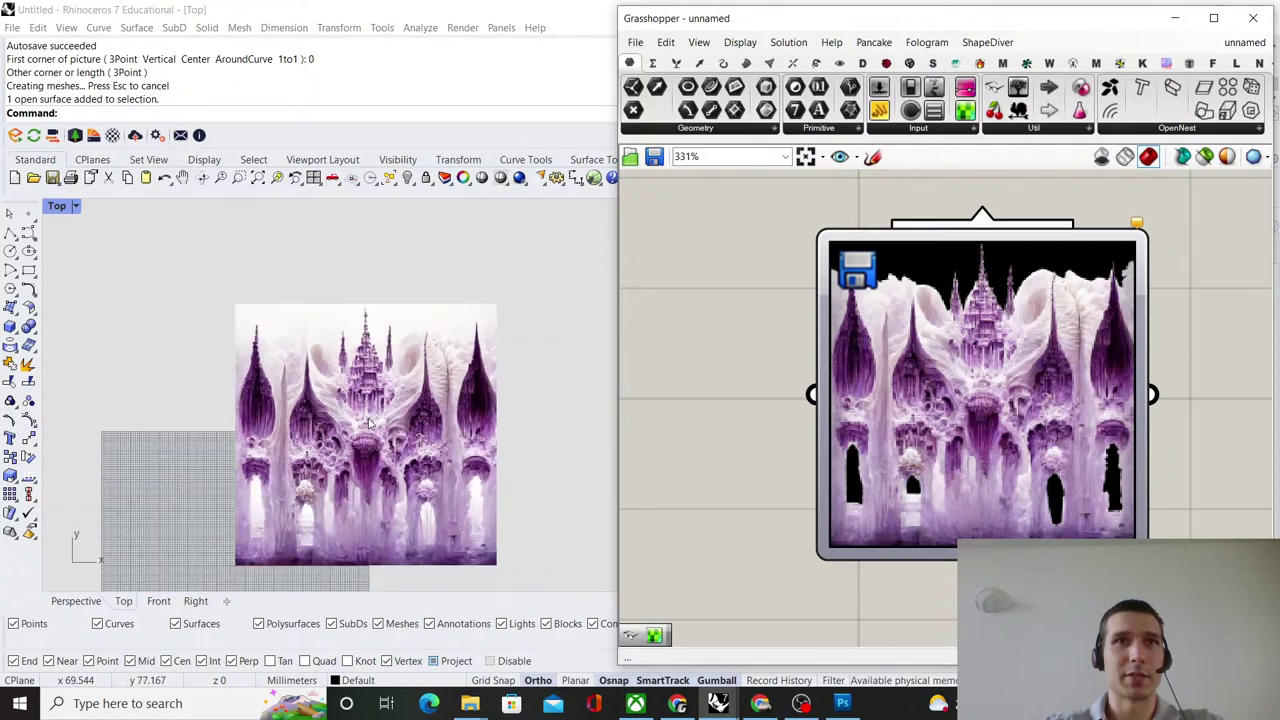
{"action": "scroll", "coordinate": [303, 320], "scroll_direction": "up", "scroll_amount": 5}
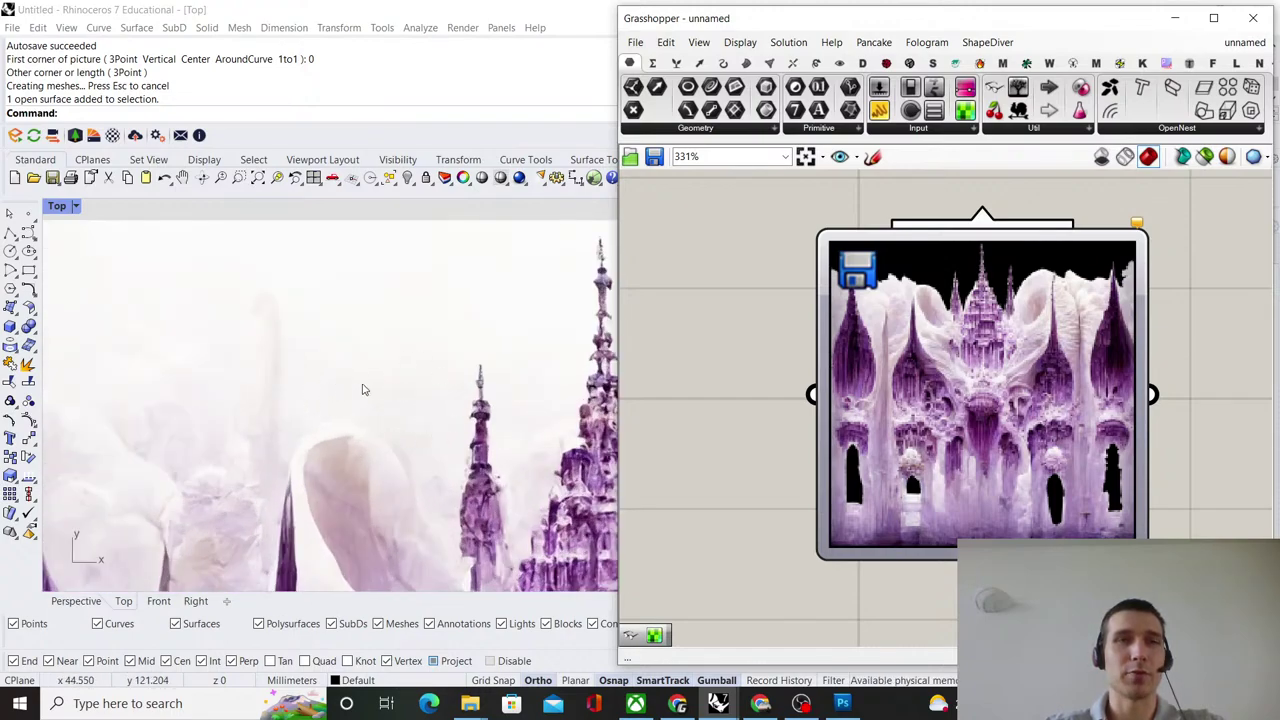
{"action": "scroll", "coordinate": [268, 355], "scroll_direction": "down", "scroll_amount": 4}
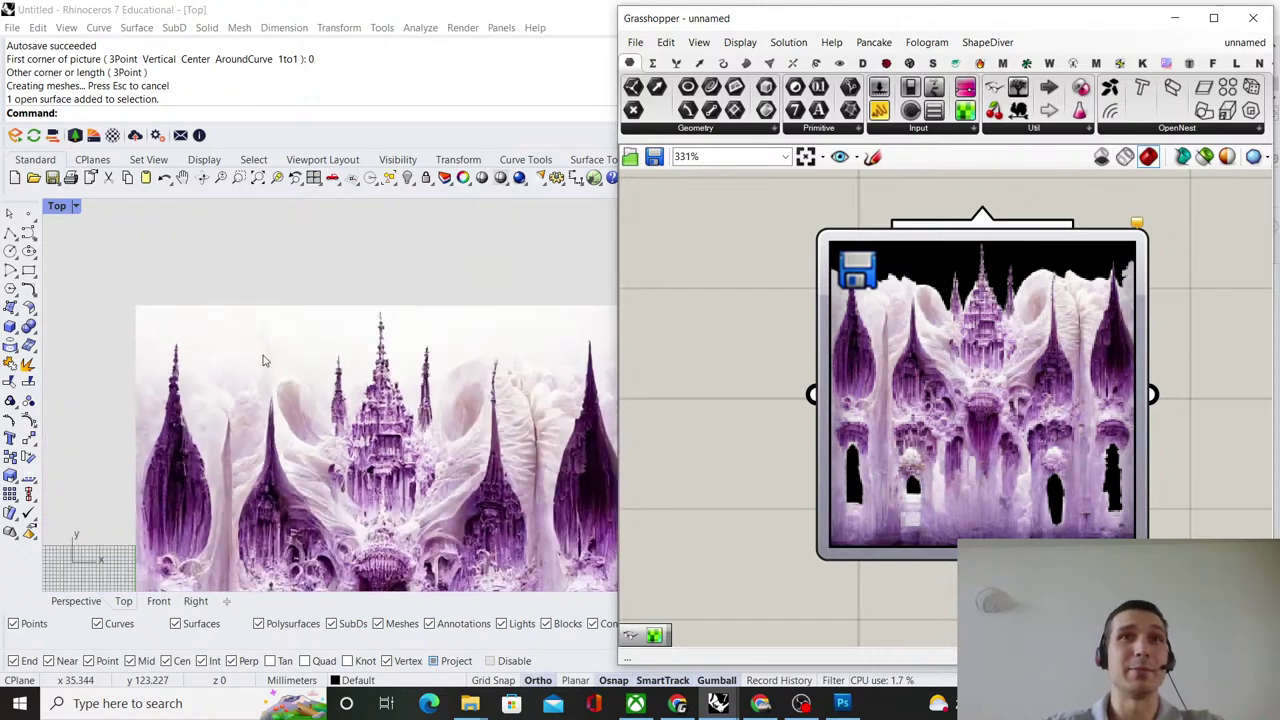
{"action": "scroll", "coordinate": [290, 372], "scroll_direction": "down", "scroll_amount": 4}
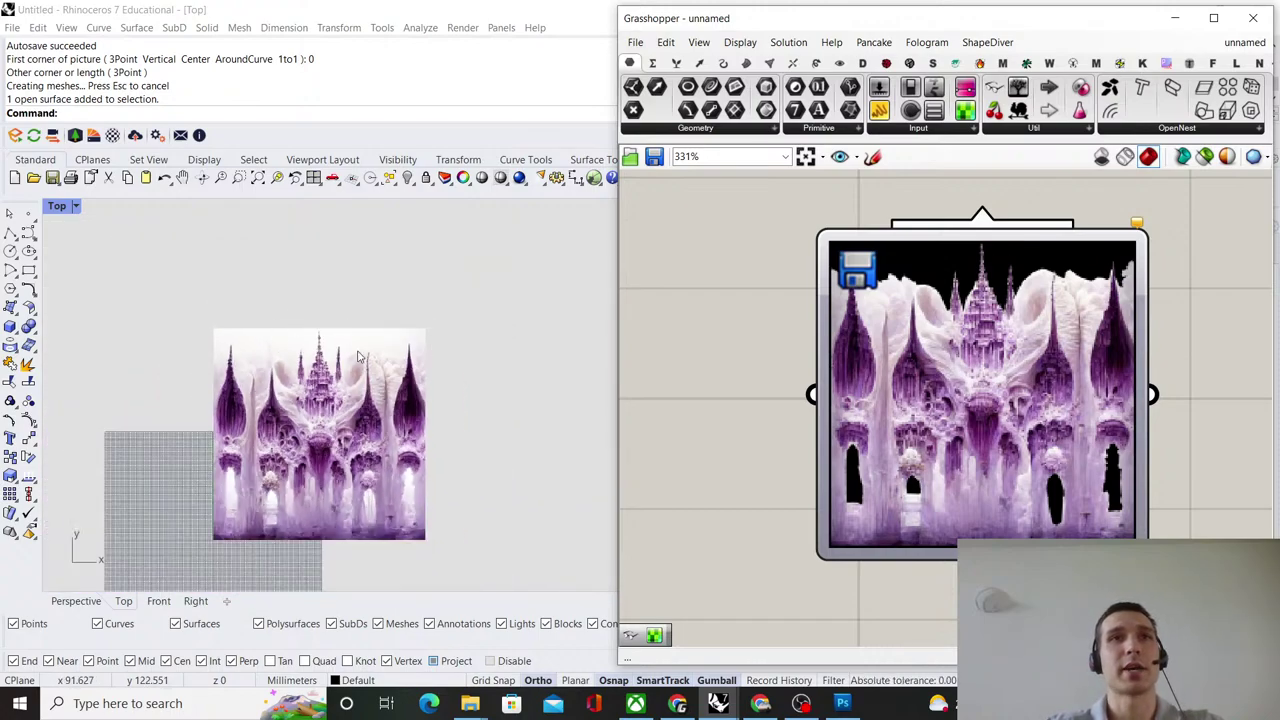
{"action": "scroll", "coordinate": [830, 340], "scroll_direction": "down", "scroll_amount": 5}
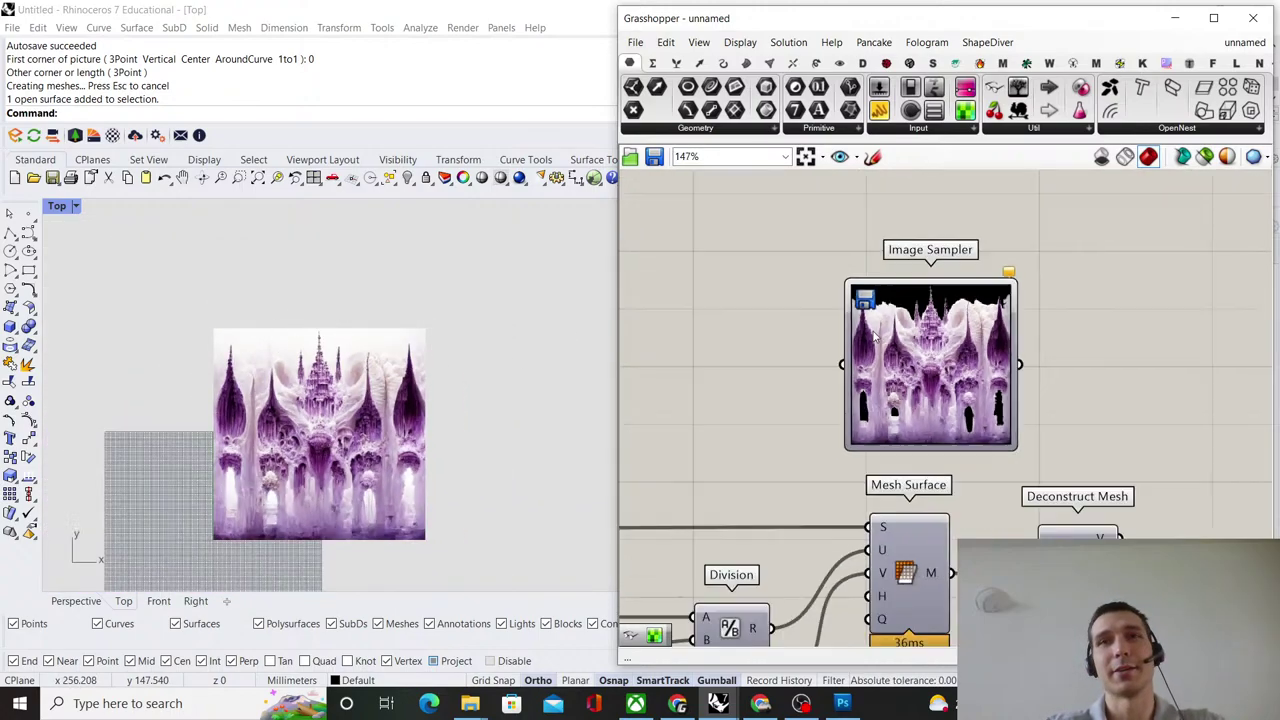
{"action": "scroll", "coordinate": [965, 349], "scroll_direction": "up", "scroll_amount": 3}
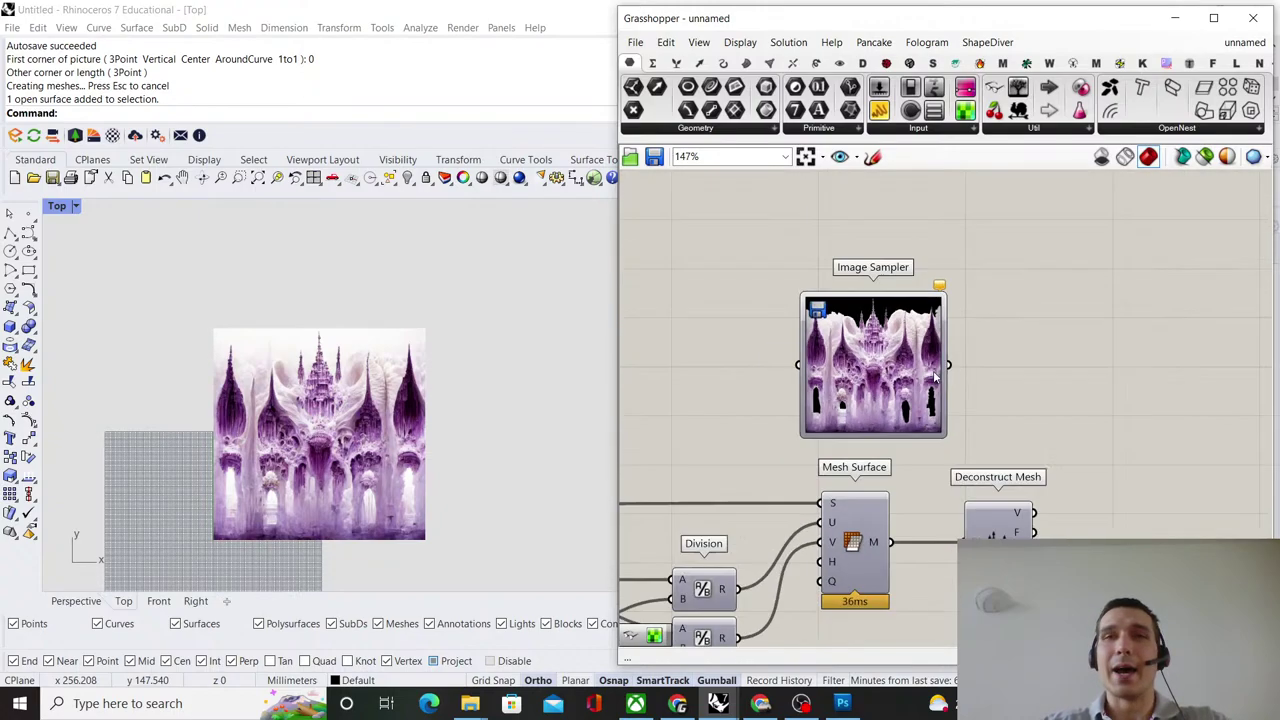
{"action": "scroll", "coordinate": [907, 305], "scroll_direction": "up", "scroll_amount": 1}
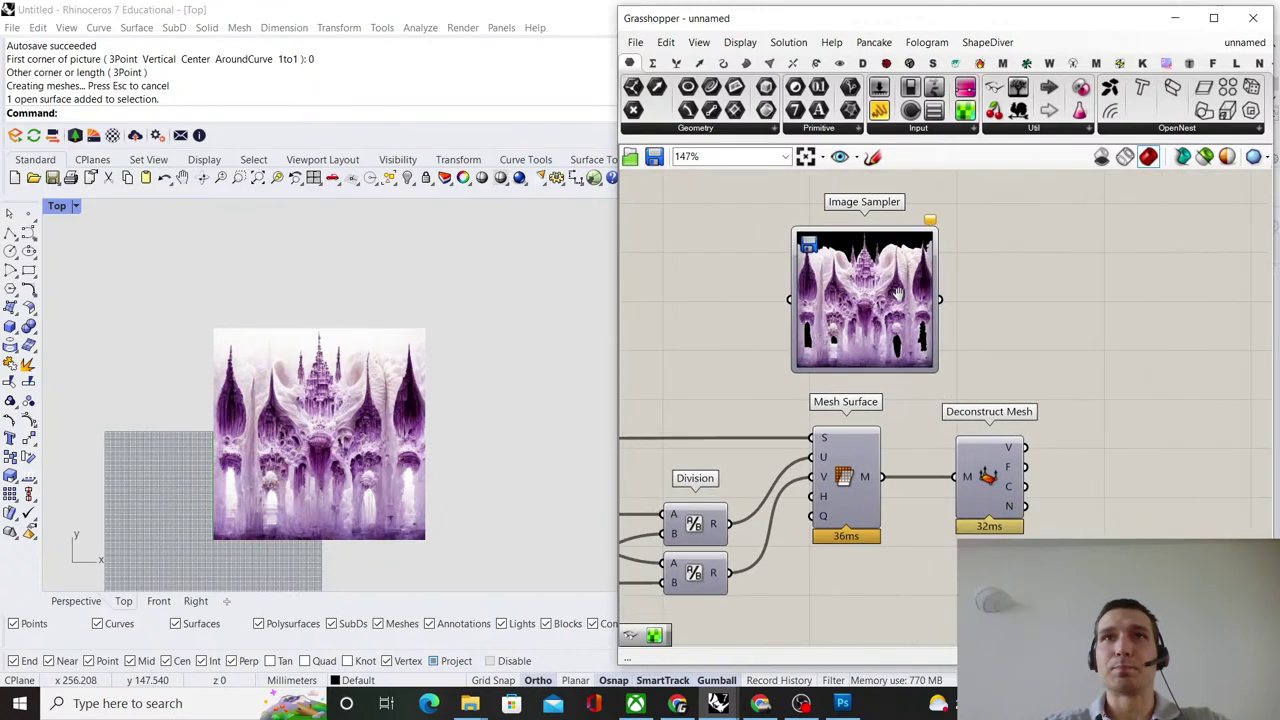
Move the Image Sampler past the Deconstruct Mesh component to the end of the definition.
{"action": "scroll", "coordinate": [745, 310], "scroll_direction": "down", "scroll_amount": 2}
{"action": "right_click_drag", "start_coordinate": [742, 308], "coordinate": [926, 322]}
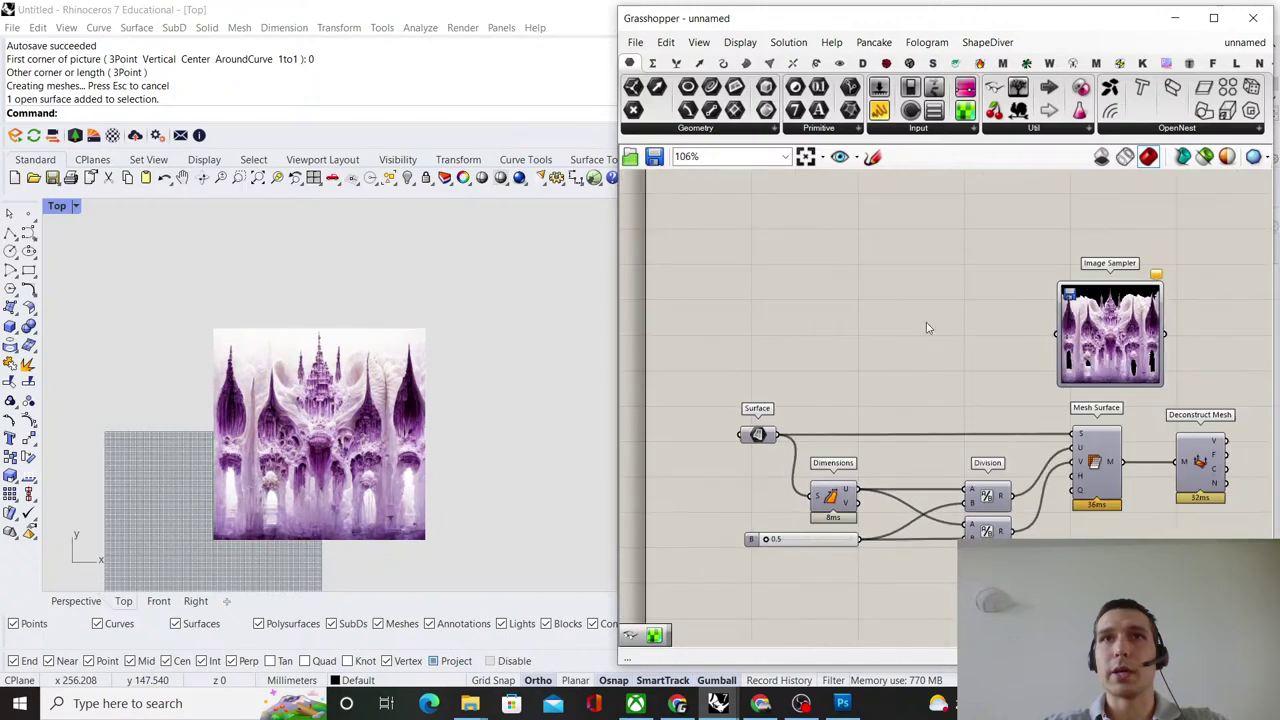
{"action": "right_click_drag", "start_coordinate": [984, 360], "coordinate": [762, 329]}
{"action": "left_click_drag", "start_coordinate": [904, 316], "coordinate": [1137, 320]}
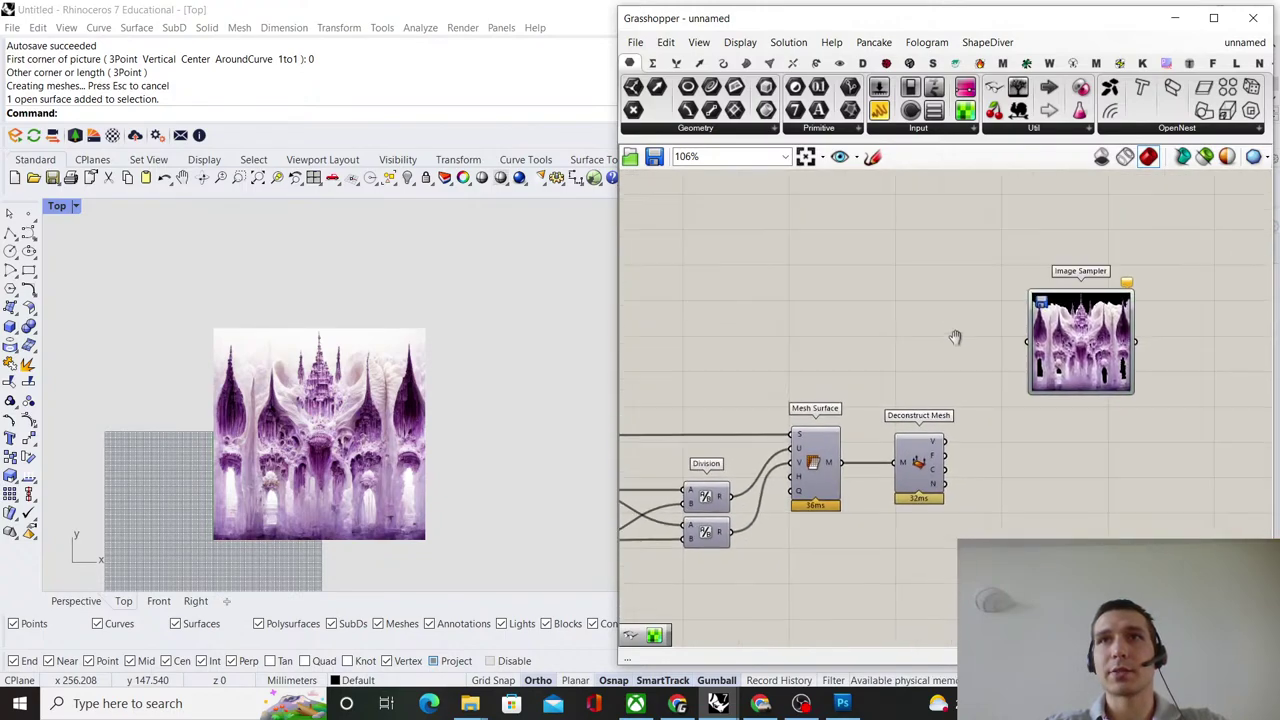
{"action": "scroll", "coordinate": [957, 337], "scroll_direction": "up", "scroll_amount": 3}
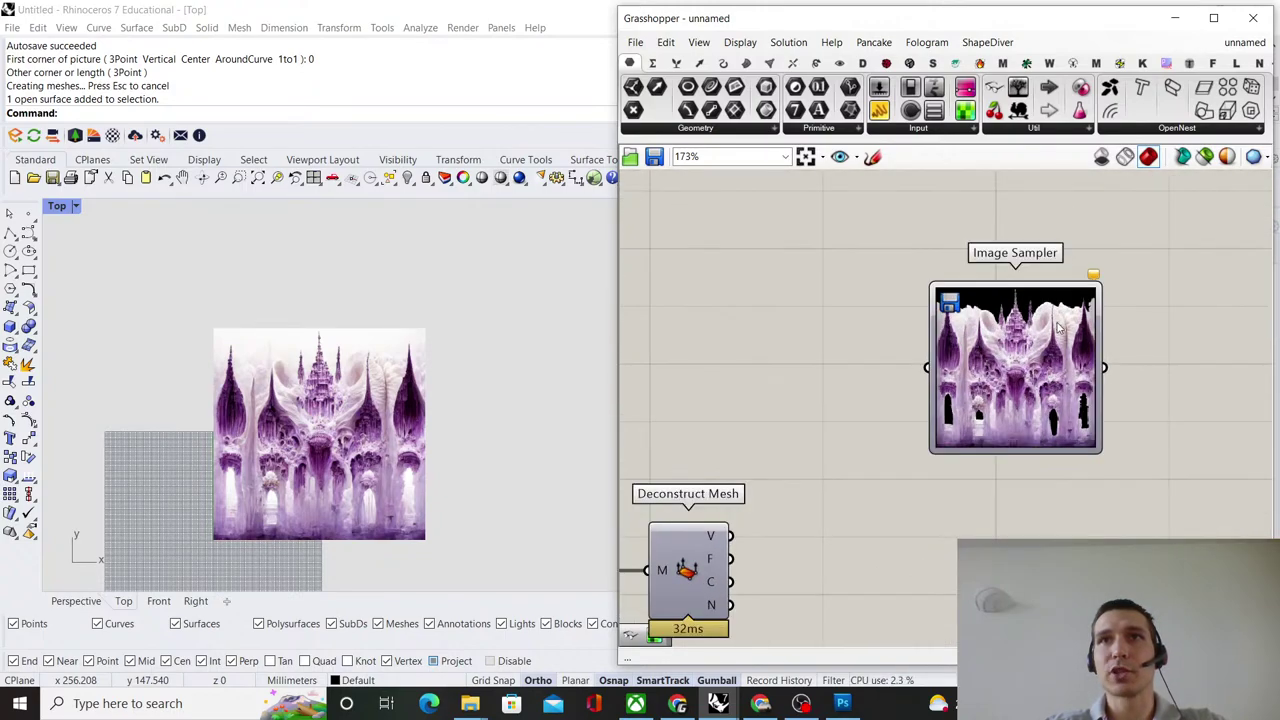
{"action": "scroll", "coordinate": [1024, 366], "scroll_direction": "up", "scroll_amount": 2}
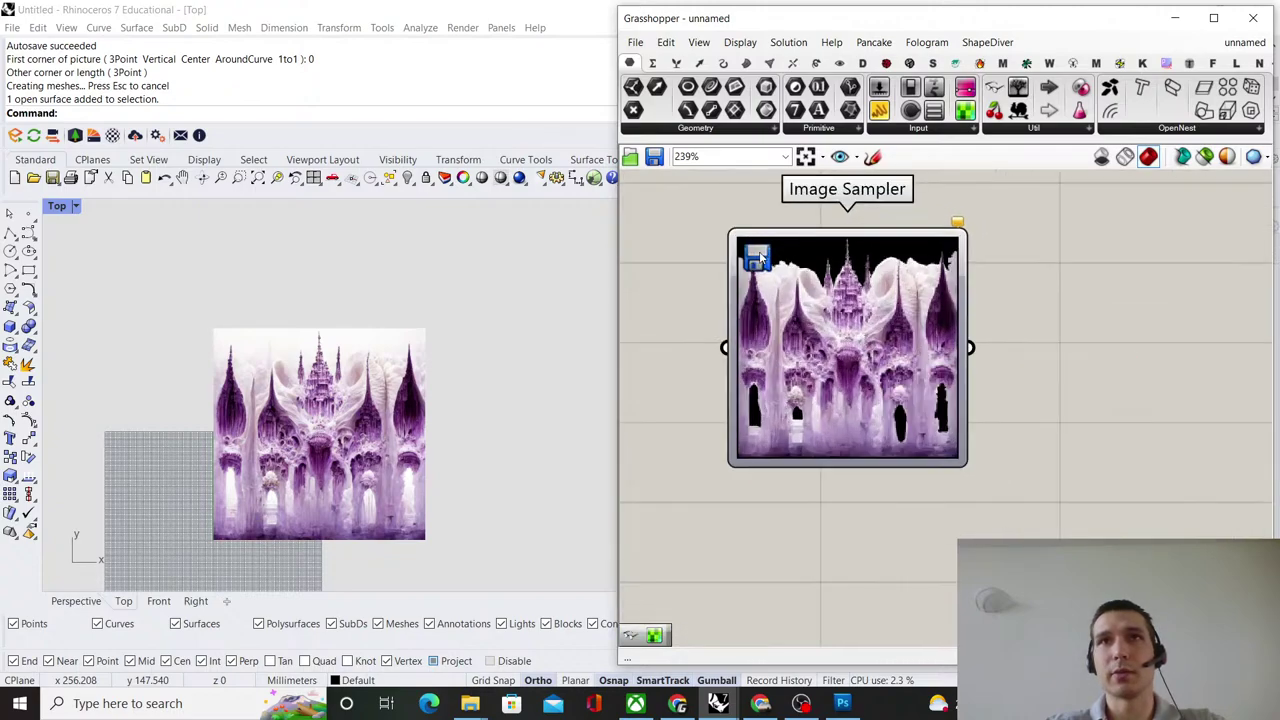
{"action": "scroll", "coordinate": [852, 364], "scroll_direction": "up", "scroll_amount": 3}
{"action": "double_click", "coordinate": [842, 350]}
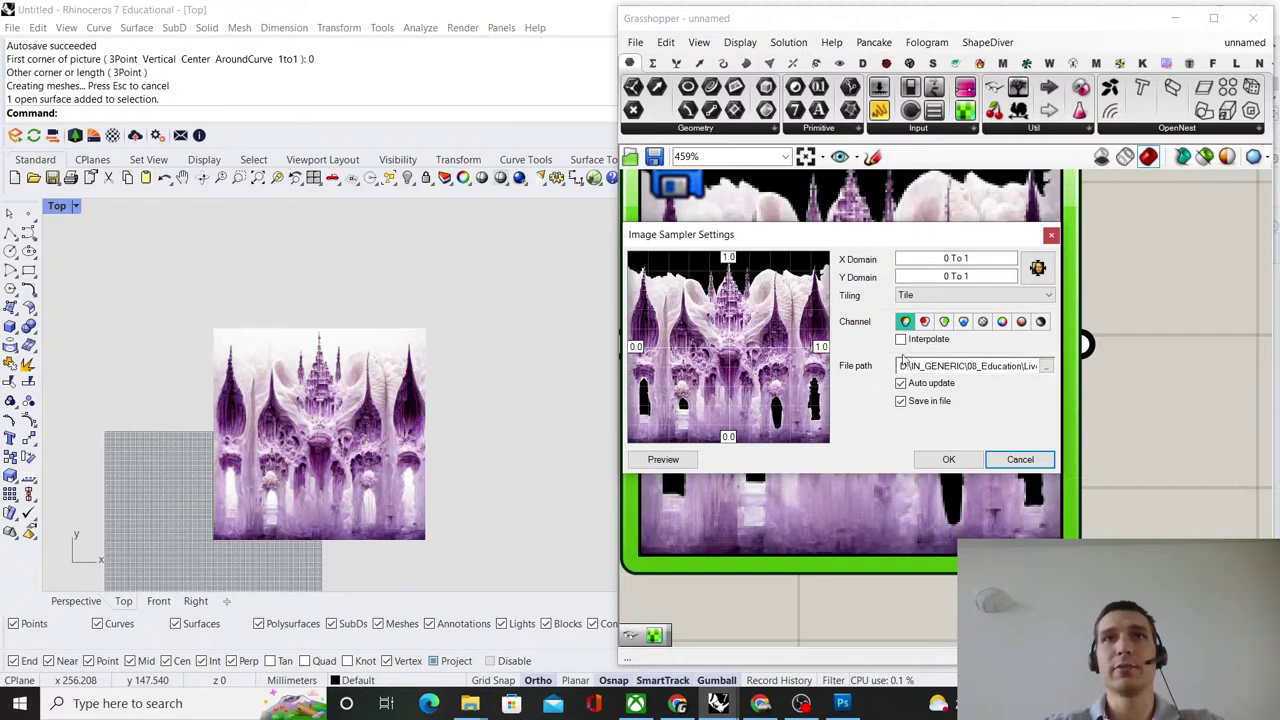
{"action": "left_click", "coordinate": [1040, 323]}
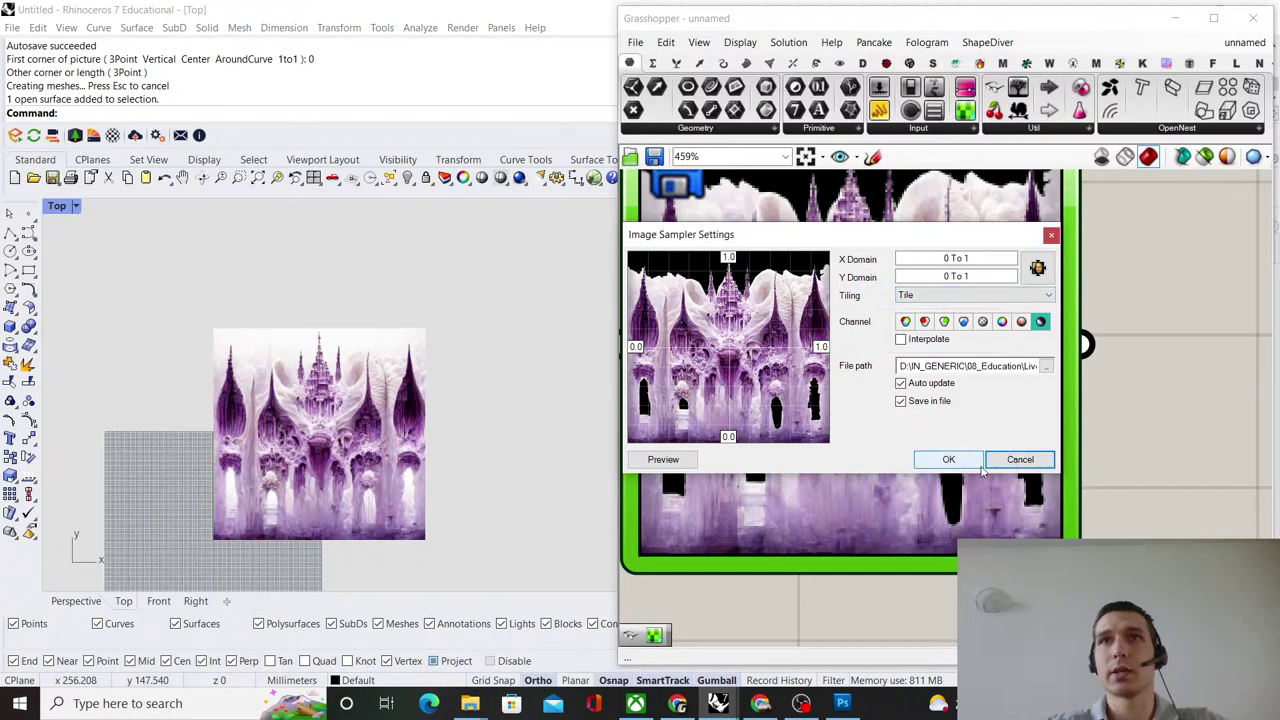
{"action": "left_click", "coordinate": [934, 296]}
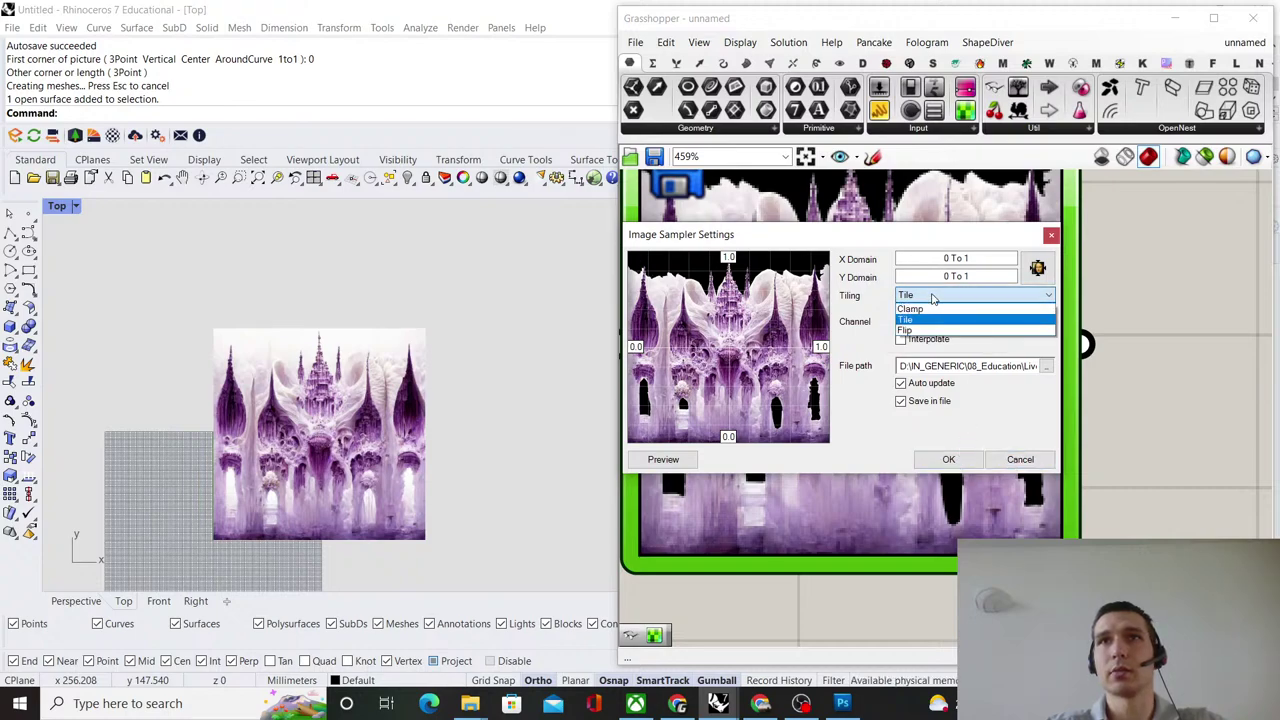
{"action": "left_click", "coordinate": [932, 296]}
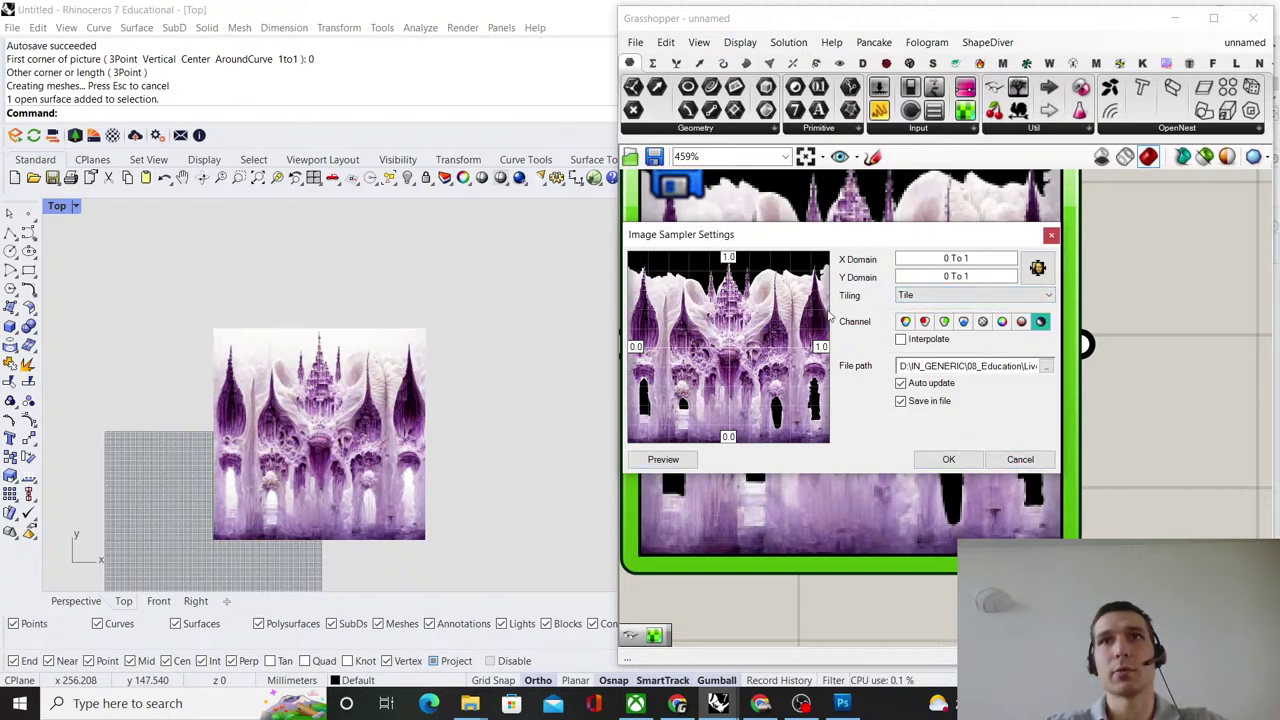
{"action": "left_click", "coordinate": [954, 463]}
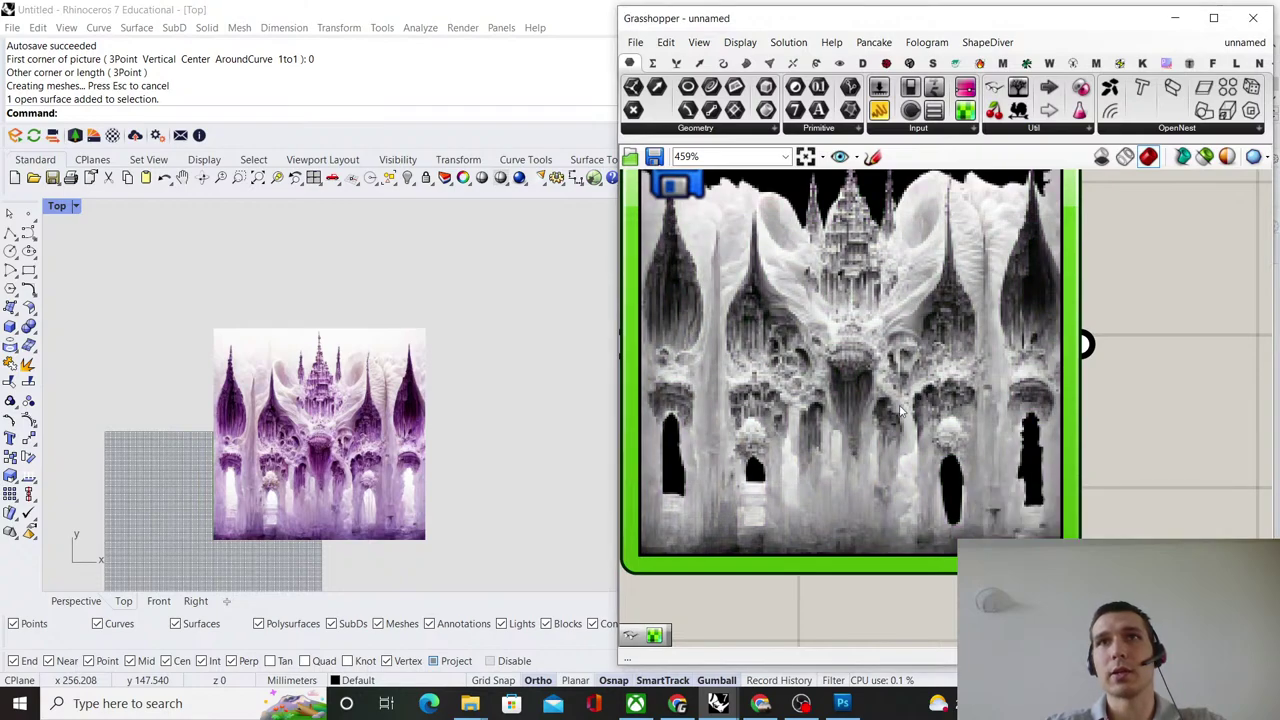
{"action": "scroll", "coordinate": [900, 410], "scroll_direction": "down", "scroll_amount": 8}
{"action": "scroll", "coordinate": [926, 380], "scroll_direction": "up", "scroll_amount": 4}
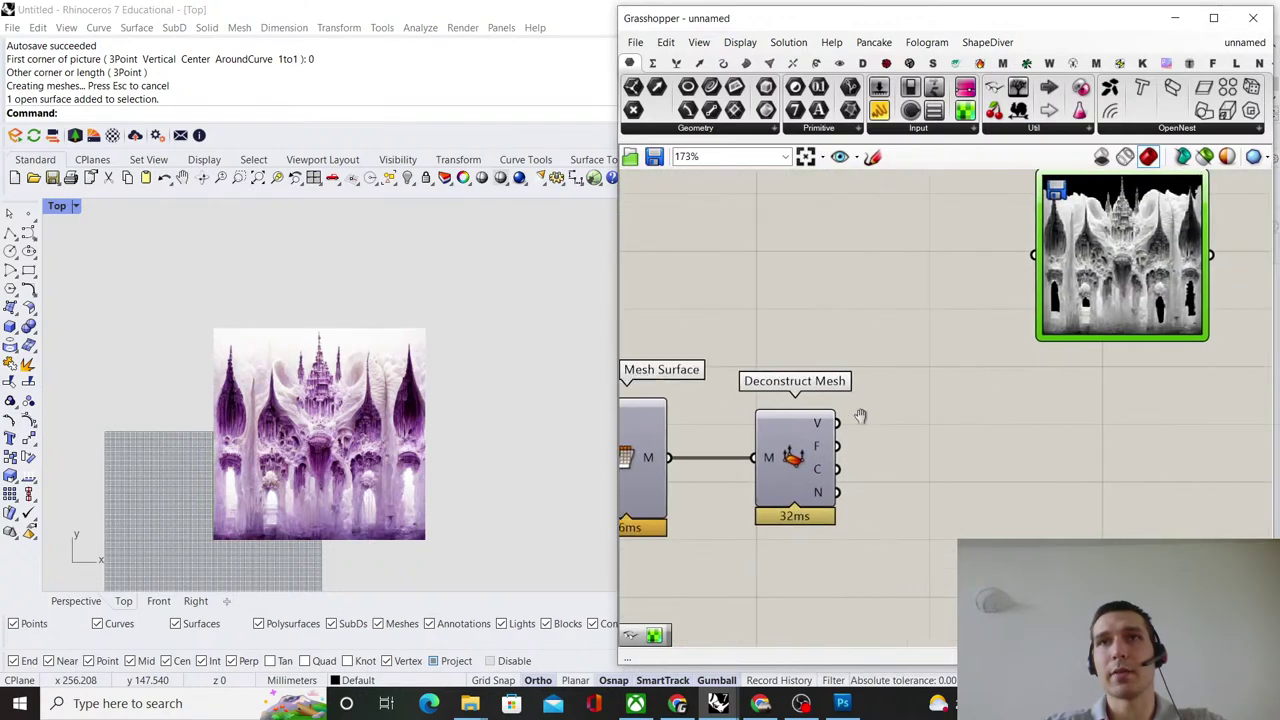
{"action": "double_click", "coordinate": [884, 352]}
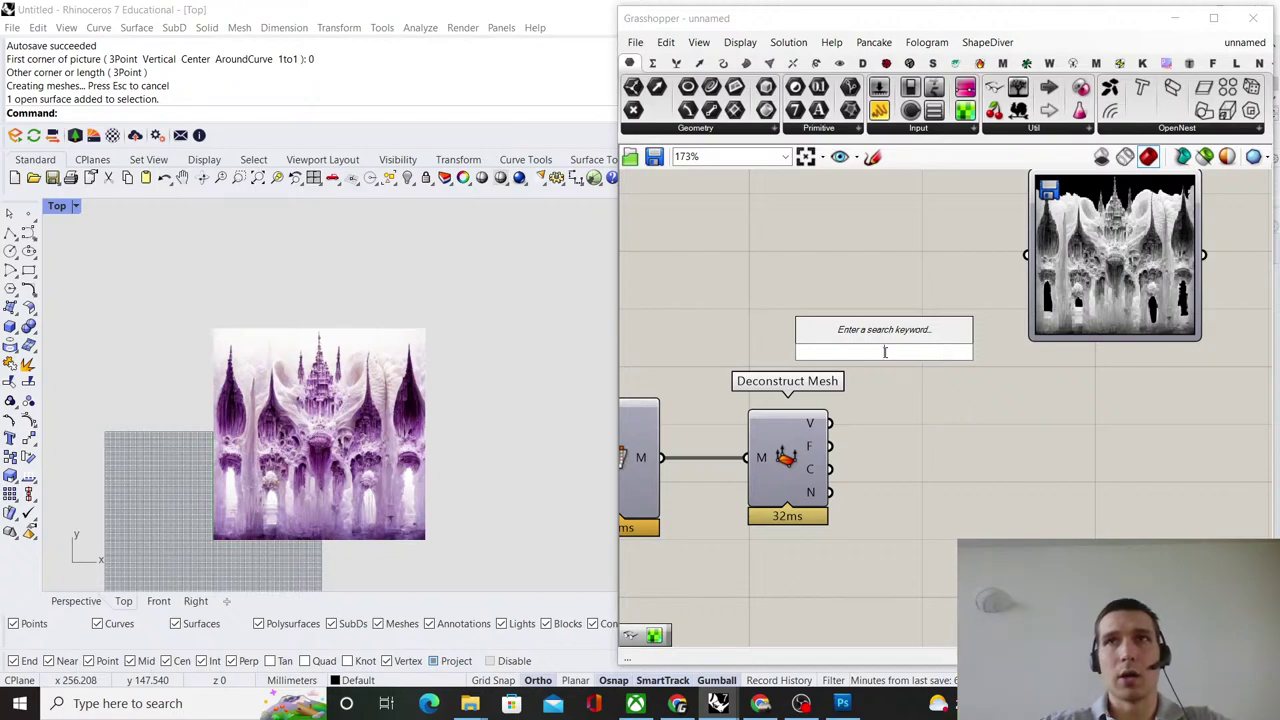
{"action": "scroll", "coordinate": [884, 352], "scroll_direction": "down", "scroll_amount": 3}
{"action": "scroll", "coordinate": [950, 333], "scroll_direction": "up", "scroll_amount": 5}
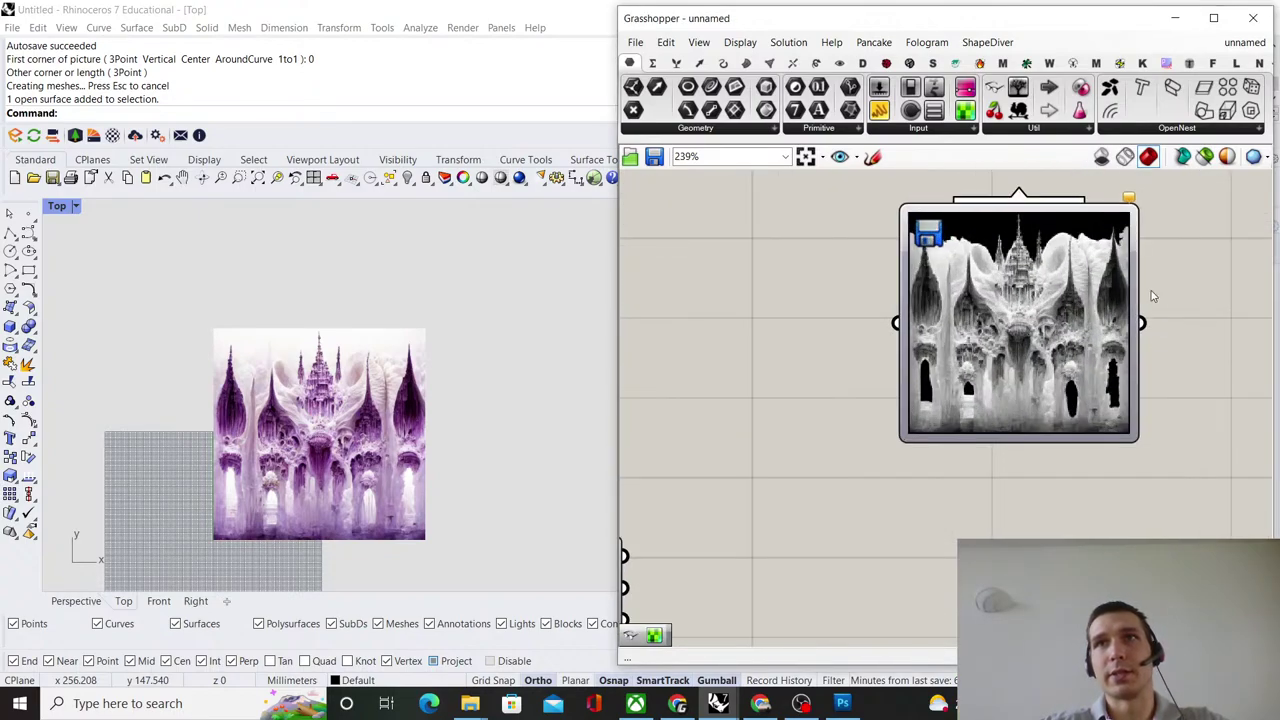
Duplicate the Image Sampler and place the copy directly above the original.
{"action": "scroll", "coordinate": [903, 290], "scroll_direction": "up", "scroll_amount": 3}
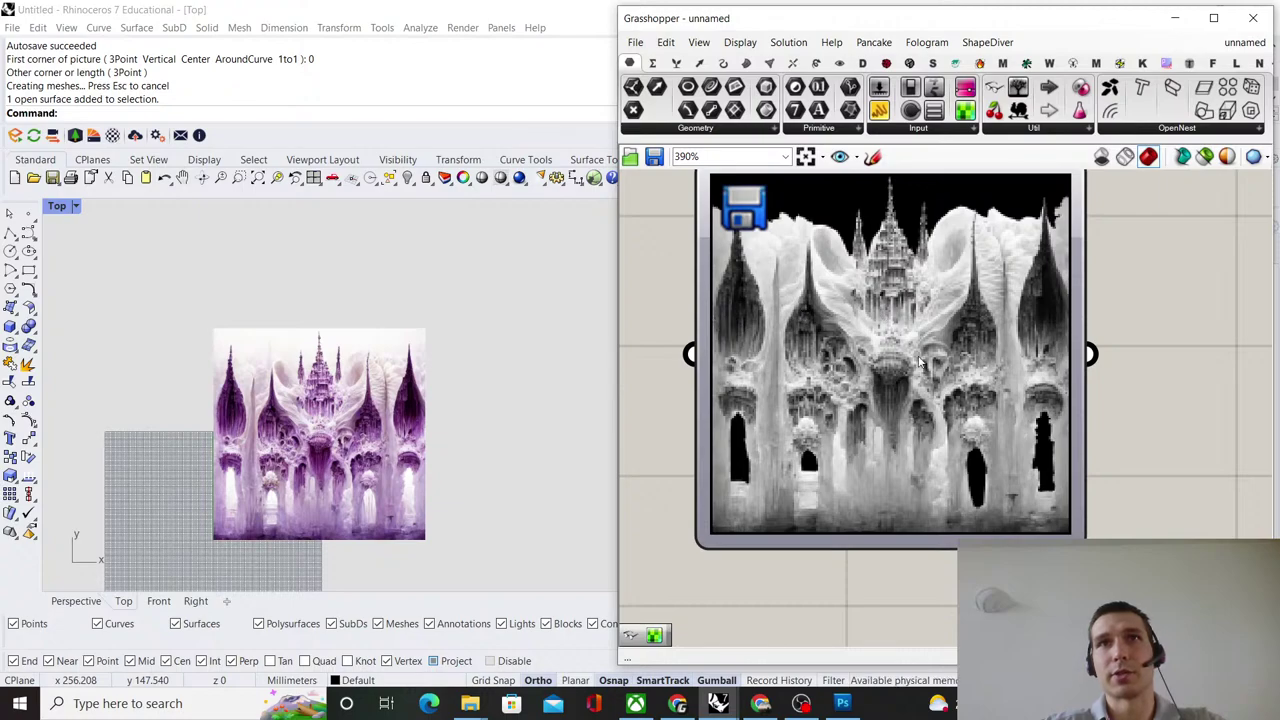
{"action": "scroll", "coordinate": [908, 352], "scroll_direction": "down", "scroll_amount": 5}
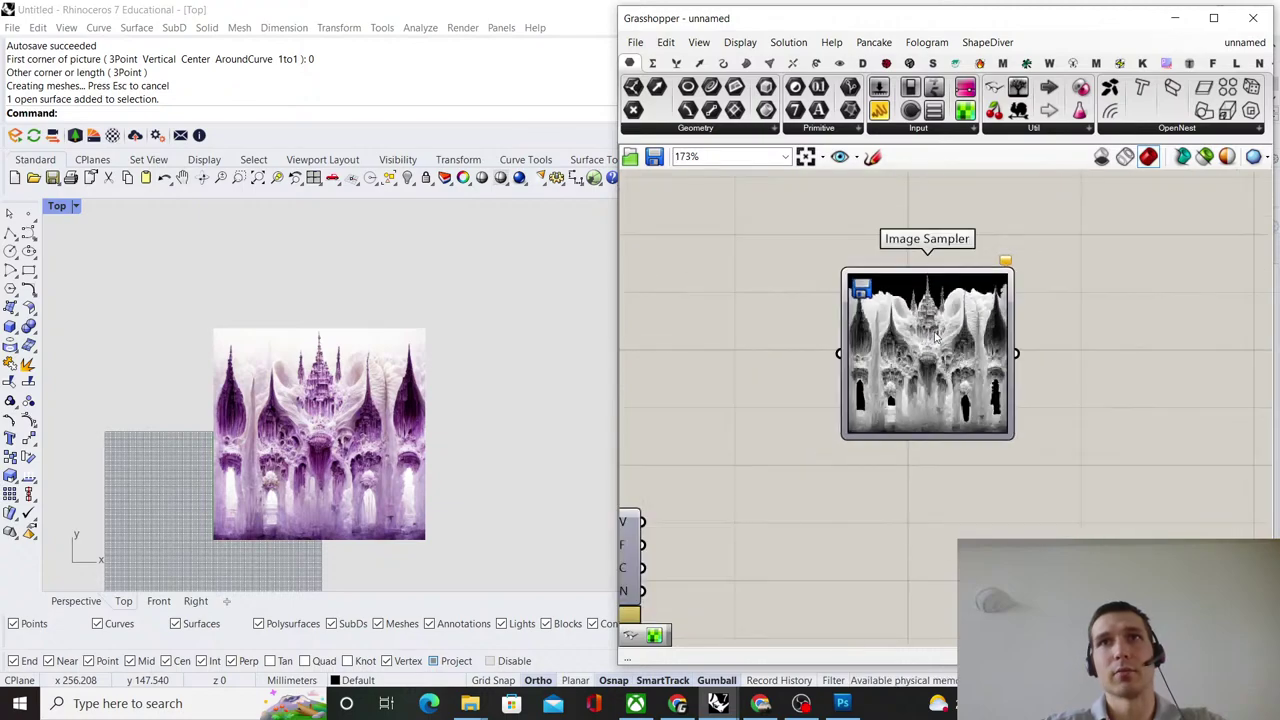
{"action": "scroll", "coordinate": [1003, 399], "scroll_direction": "down", "scroll_amount": 3}
{"action": "right_click_drag", "start_coordinate": [1003, 399], "coordinate": [1130, 367]}
{"action": "scroll", "coordinate": [912, 427], "scroll_direction": "up", "scroll_amount": 3}
{"action": "scroll", "coordinate": [949, 374], "scroll_direction": "down", "scroll_amount": 1}
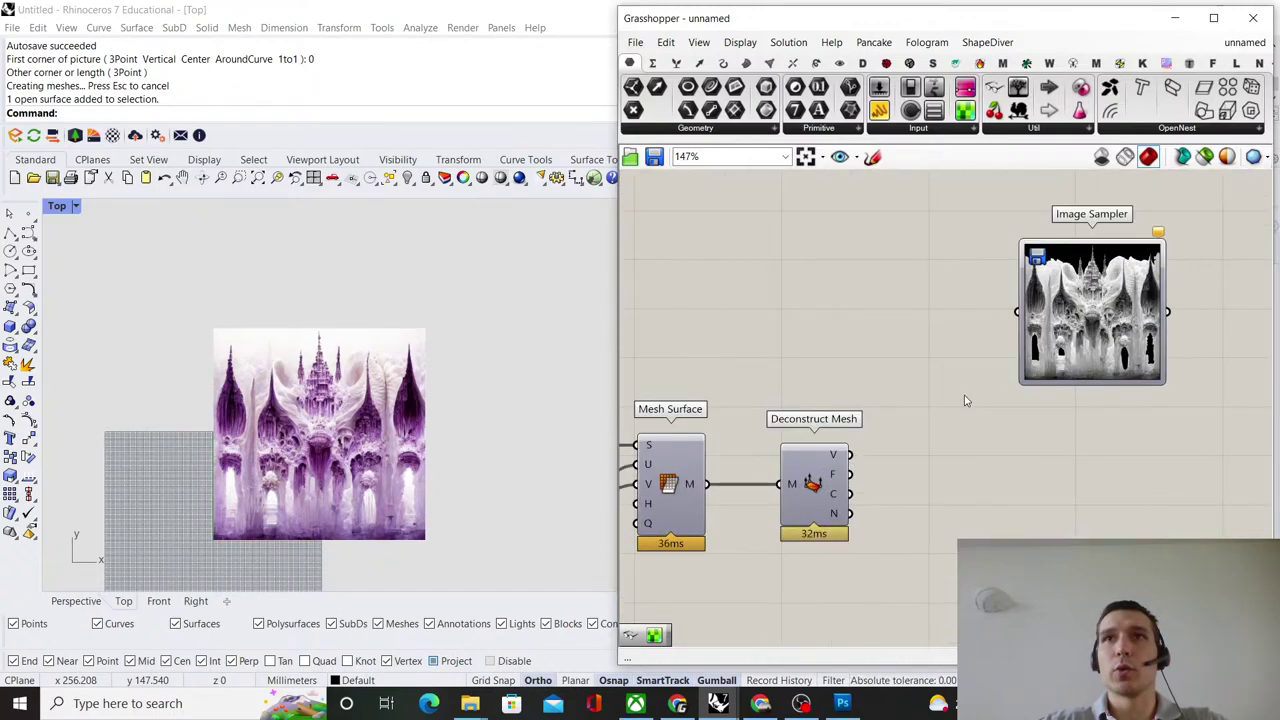
{"action": "right_click_drag", "start_coordinate": [937, 424], "coordinate": [840, 486]}
{"action": "left_click_drag", "start_coordinate": [992, 487], "coordinate": [968, 293], "text": "alt"}
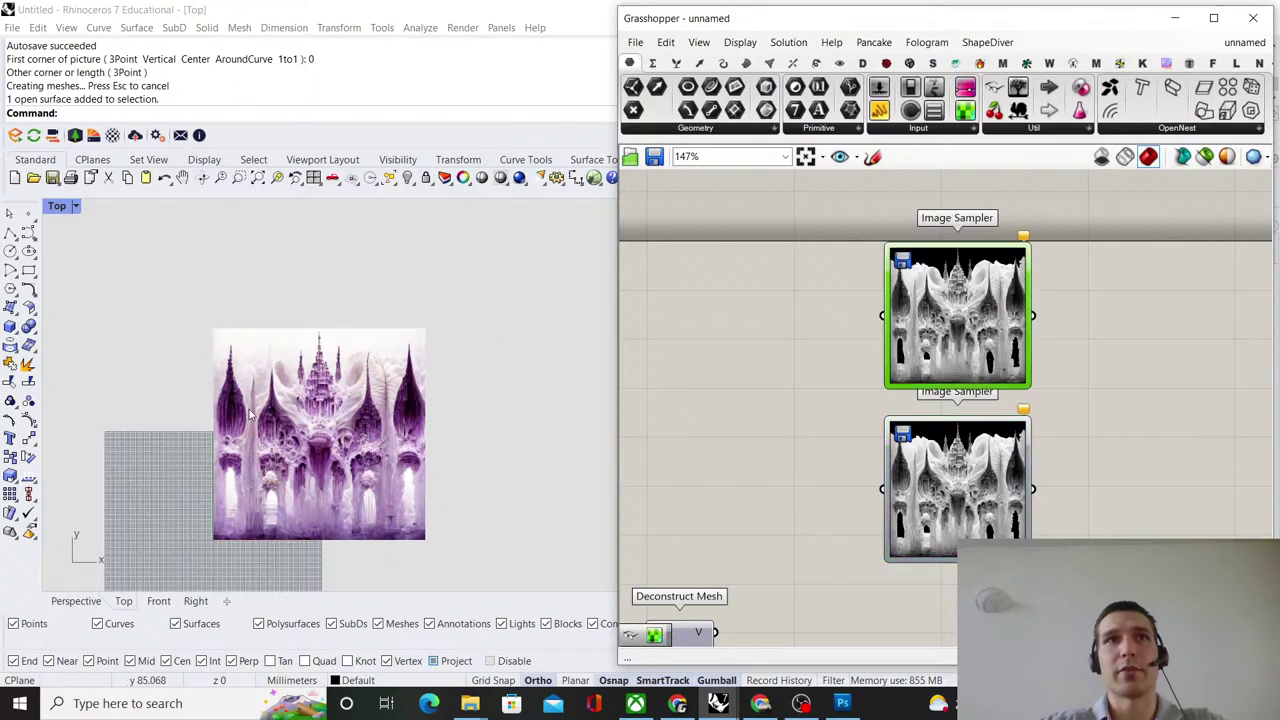
Load the Placeholder-2 image into the copied Image Sampler and switch its channel from brightness to full colour.
{"action": "double_click", "coordinate": [975, 322]}
{"action": "left_click", "coordinate": [1178, 336]}
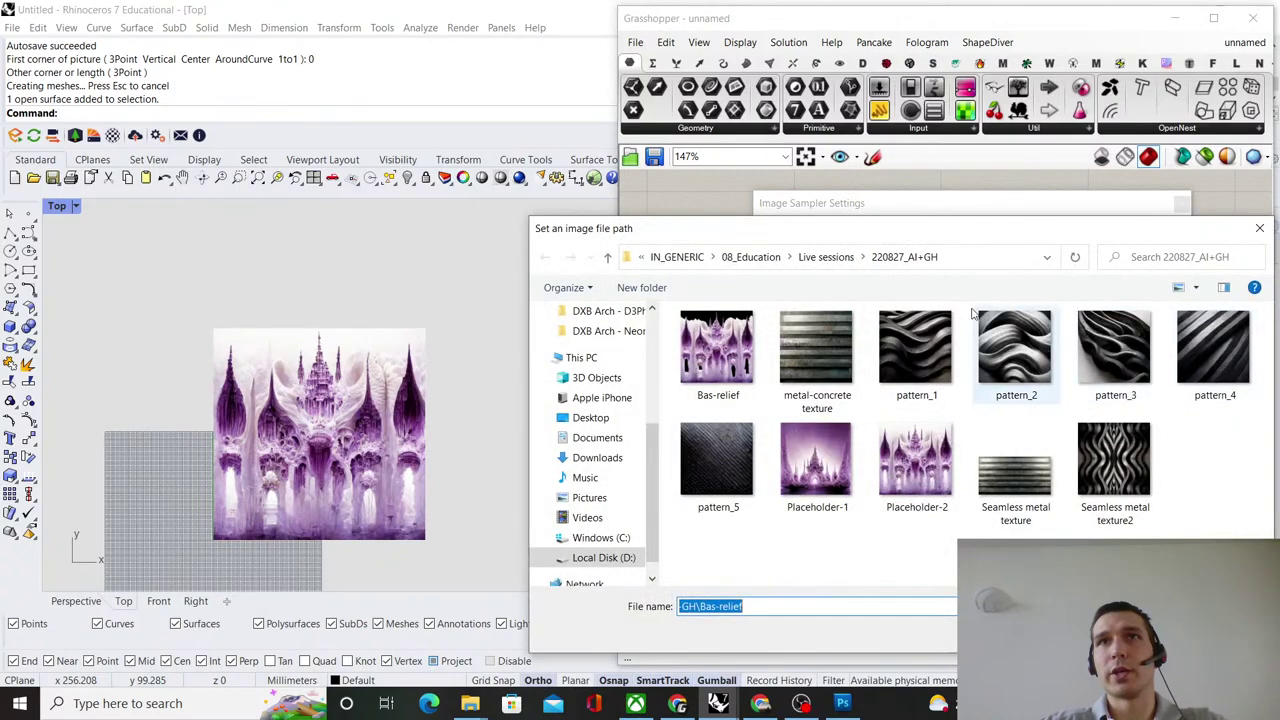
{"action": "left_click", "coordinate": [916, 462]}
{"action": "double_click", "coordinate": [916, 462]}
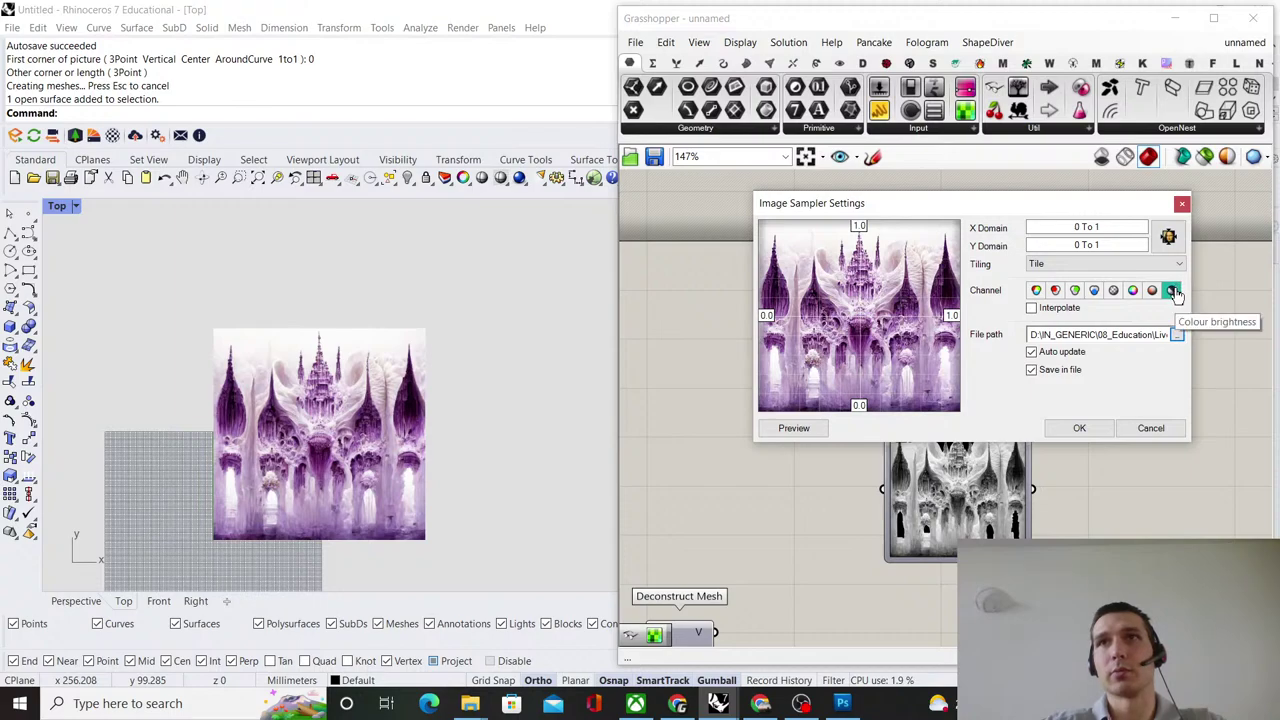
{"action": "left_click", "coordinate": [1036, 291]}
{"action": "left_click", "coordinate": [1081, 429]}
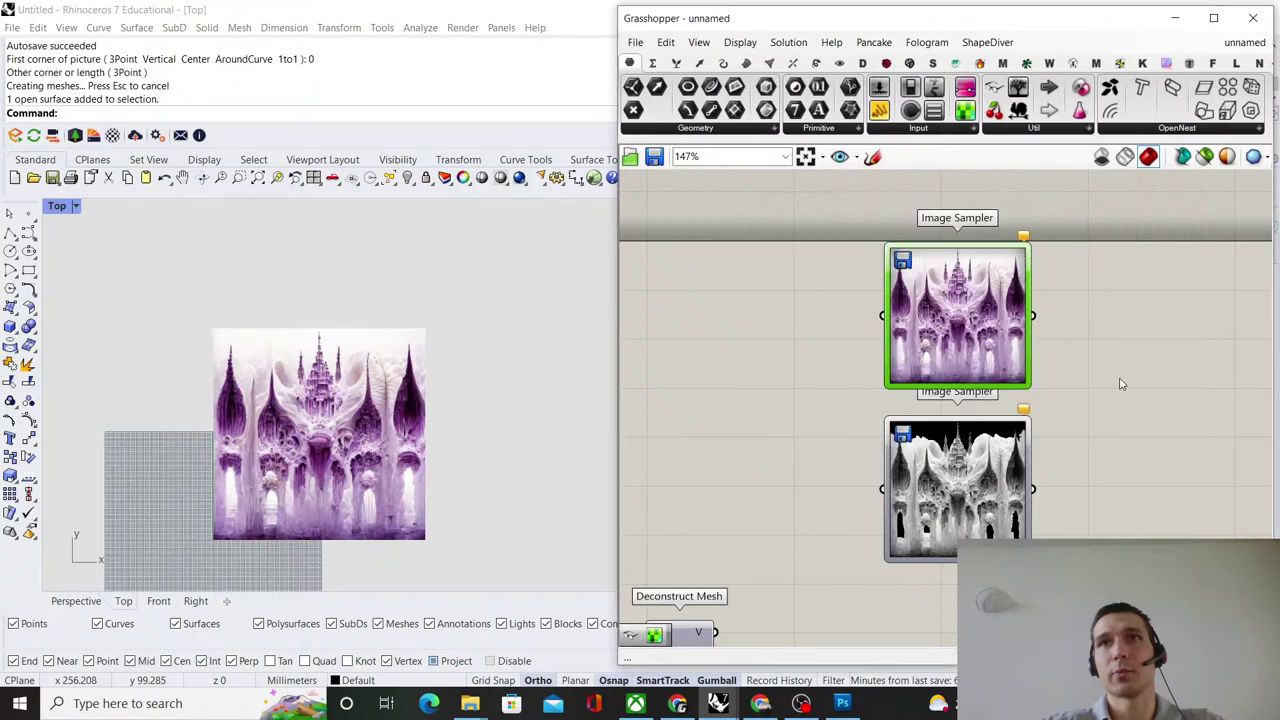
Move the greyscale Image Sampler down slightly to separate it from the colour copy.
{"action": "left_click", "coordinate": [995, 335]}
{"action": "scroll", "coordinate": [1000, 320], "scroll_direction": "down", "scroll_amount": 3}
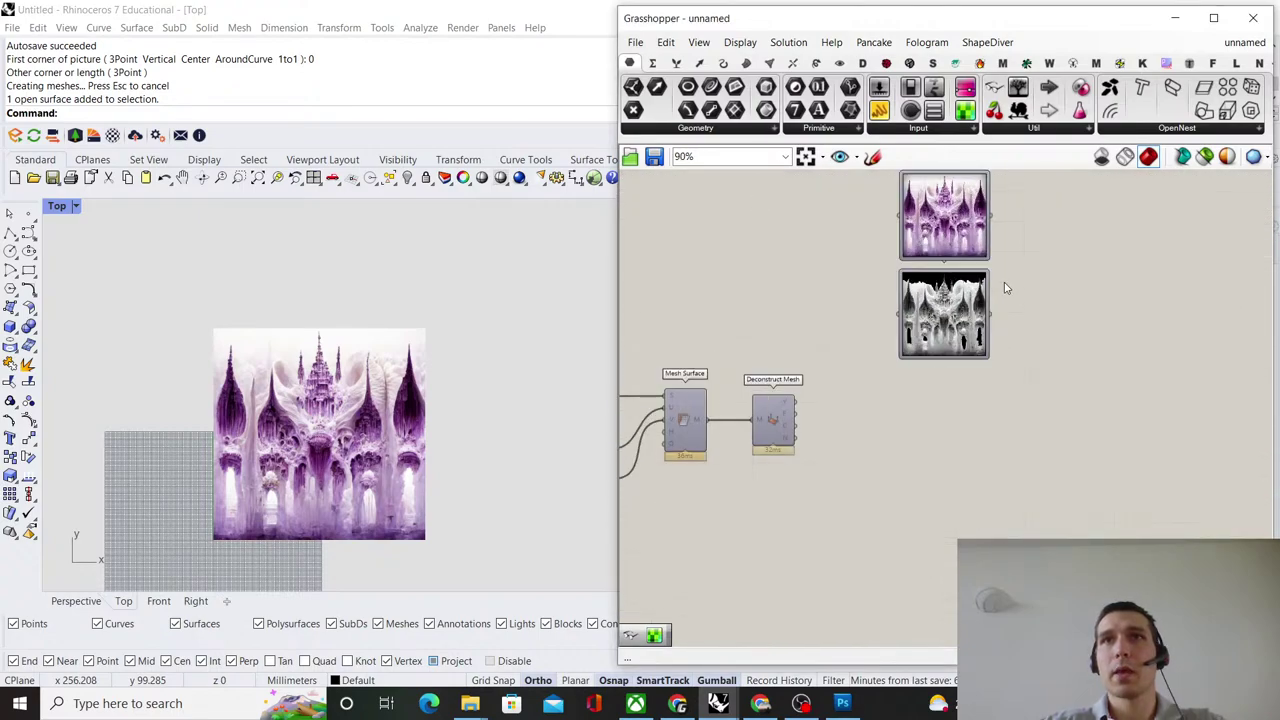
{"action": "scroll", "coordinate": [900, 366], "scroll_direction": "down", "scroll_amount": 4}
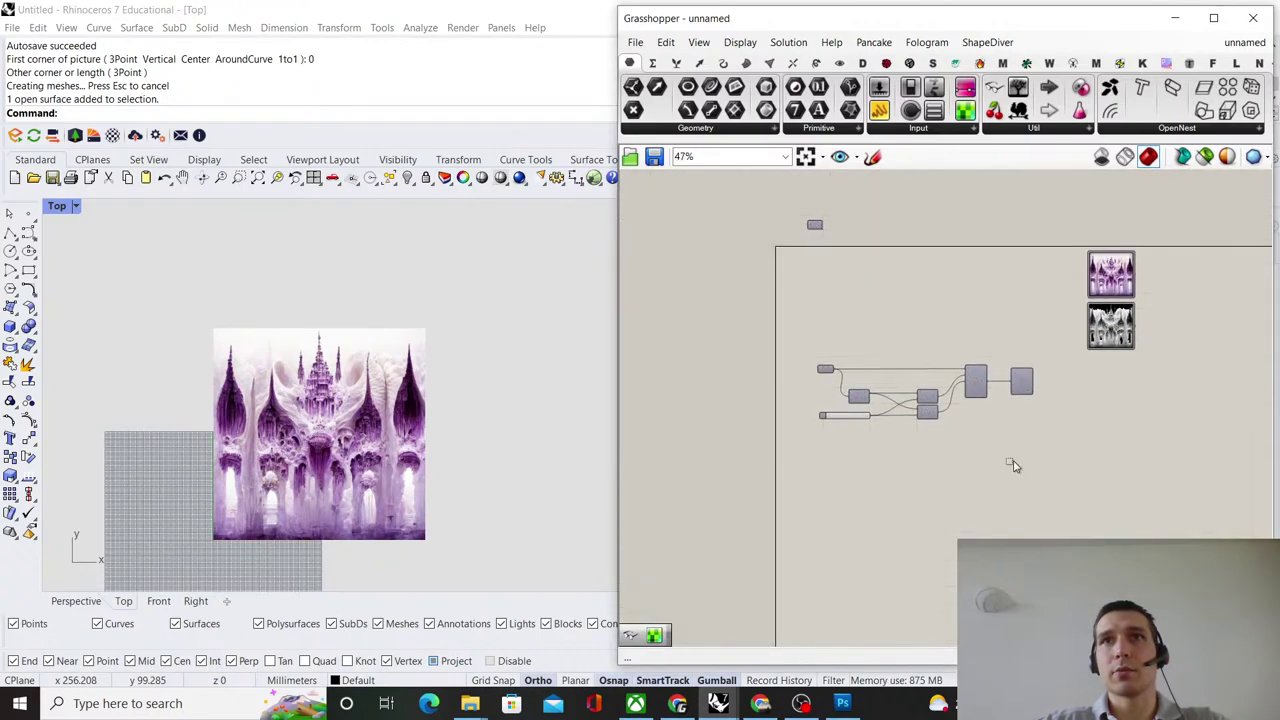
{"action": "left_click_drag", "start_coordinate": [1011, 463], "coordinate": [817, 344]}
{"action": "scroll", "coordinate": [817, 344], "scroll_direction": "up", "scroll_amount": 2}
{"action": "left_click", "coordinate": [1066, 371]}
{"action": "scroll", "coordinate": [1060, 340], "scroll_direction": "up", "scroll_amount": 2}
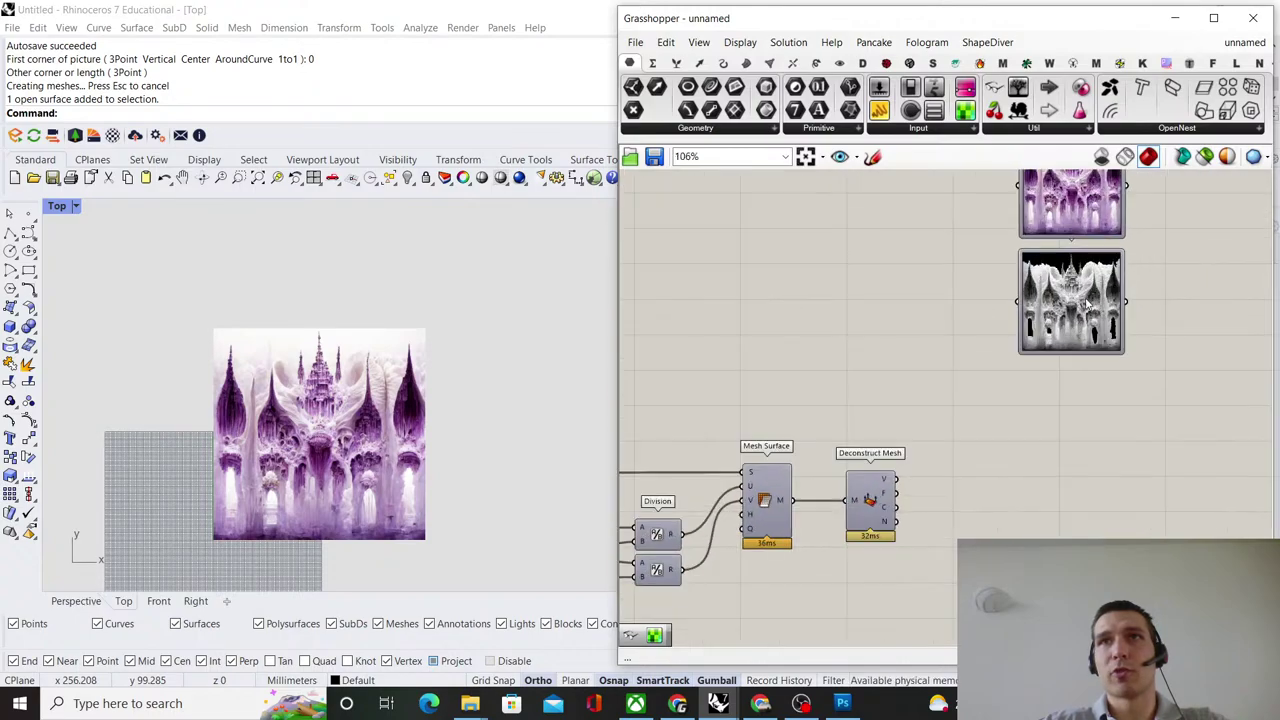
{"action": "left_click_drag", "start_coordinate": [1050, 318], "coordinate": [1066, 354]}
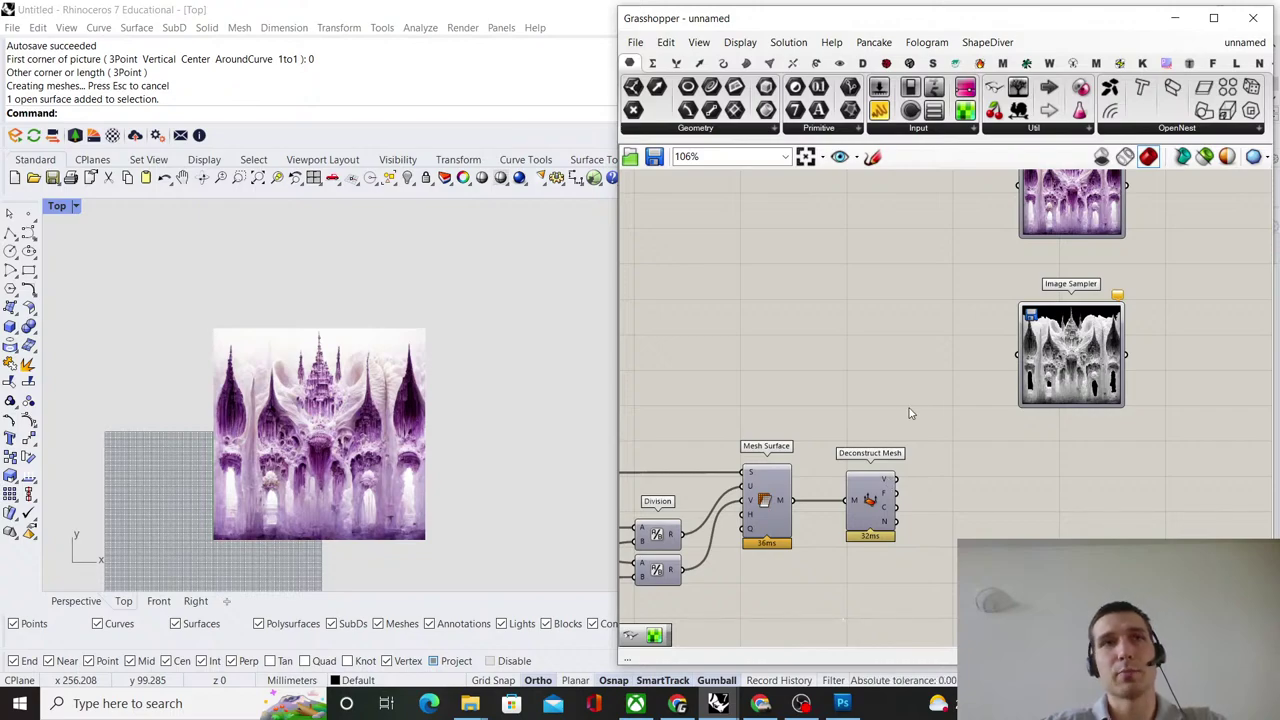
Move the Surface parameter at the start of the definition farther away from the Dimensions component.
{"action": "scroll", "coordinate": [940, 443], "scroll_direction": "down", "scroll_amount": 3}
{"action": "right_click_drag", "start_coordinate": [882, 400], "coordinate": [1068, 360]}
{"action": "scroll", "coordinate": [857, 443], "scroll_direction": "up", "scroll_amount": 4}
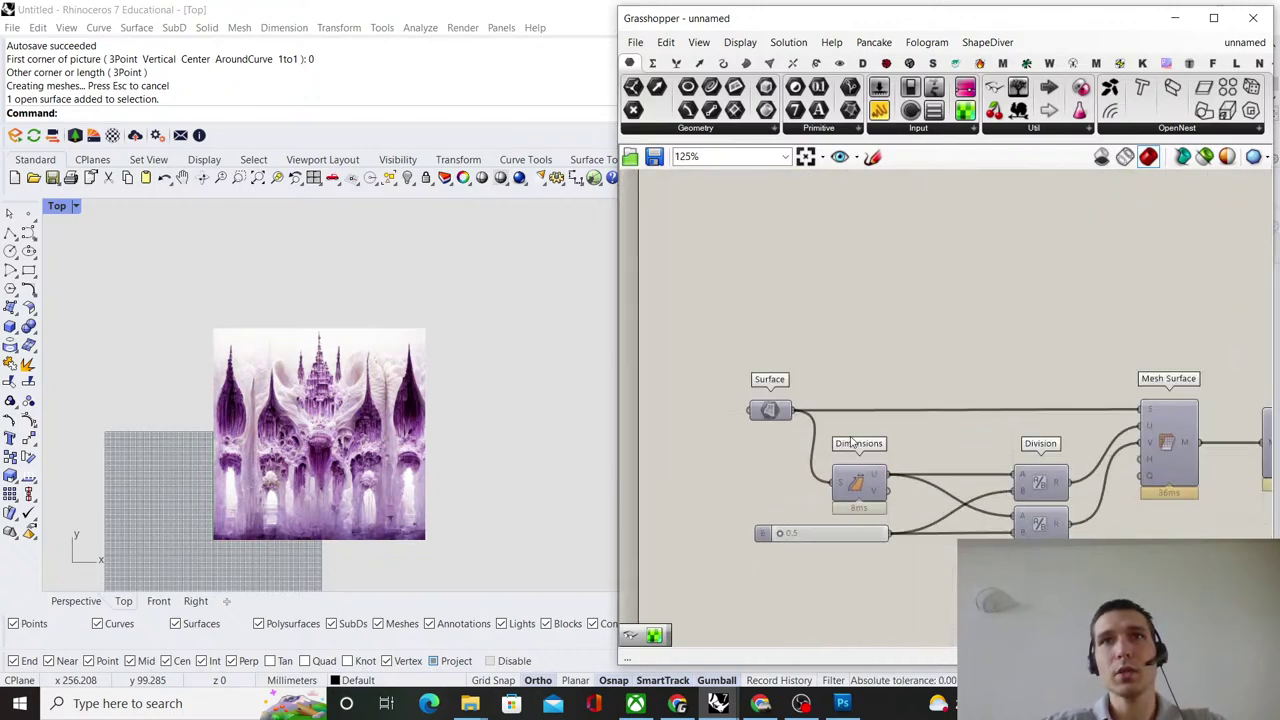
{"action": "left_click_drag", "start_coordinate": [770, 413], "coordinate": [740, 413]}
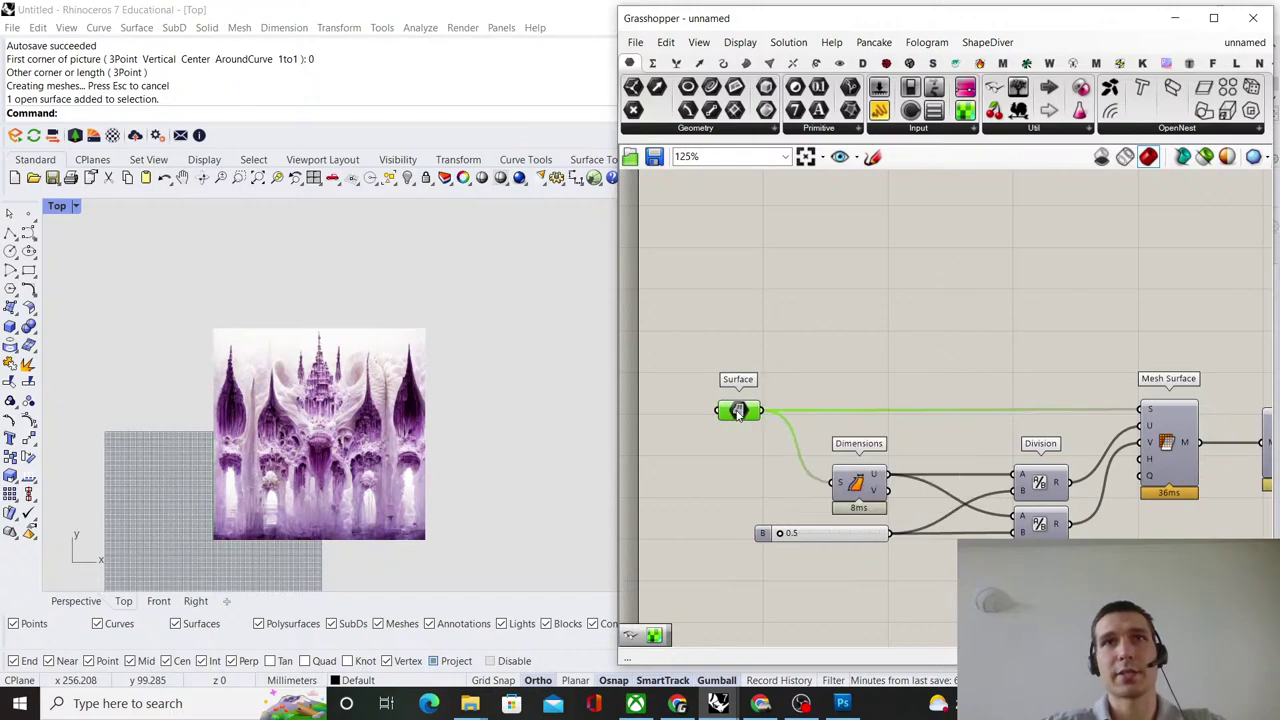
Move both Image Samplers together farther from the Deconstruct Mesh component to make room for more components.
{"action": "right_click_drag", "start_coordinate": [813, 409], "coordinate": [807, 425]}
{"action": "scroll", "coordinate": [1064, 372], "scroll_direction": "down", "scroll_amount": 3}
{"action": "right_click_drag", "start_coordinate": [1090, 356], "coordinate": [897, 351]}
{"action": "scroll", "coordinate": [1012, 402], "scroll_direction": "up", "scroll_amount": 4}
{"action": "scroll", "coordinate": [1067, 307], "scroll_direction": "down", "scroll_amount": 3}
{"action": "scroll", "coordinate": [1000, 330], "scroll_direction": "up", "scroll_amount": 3}
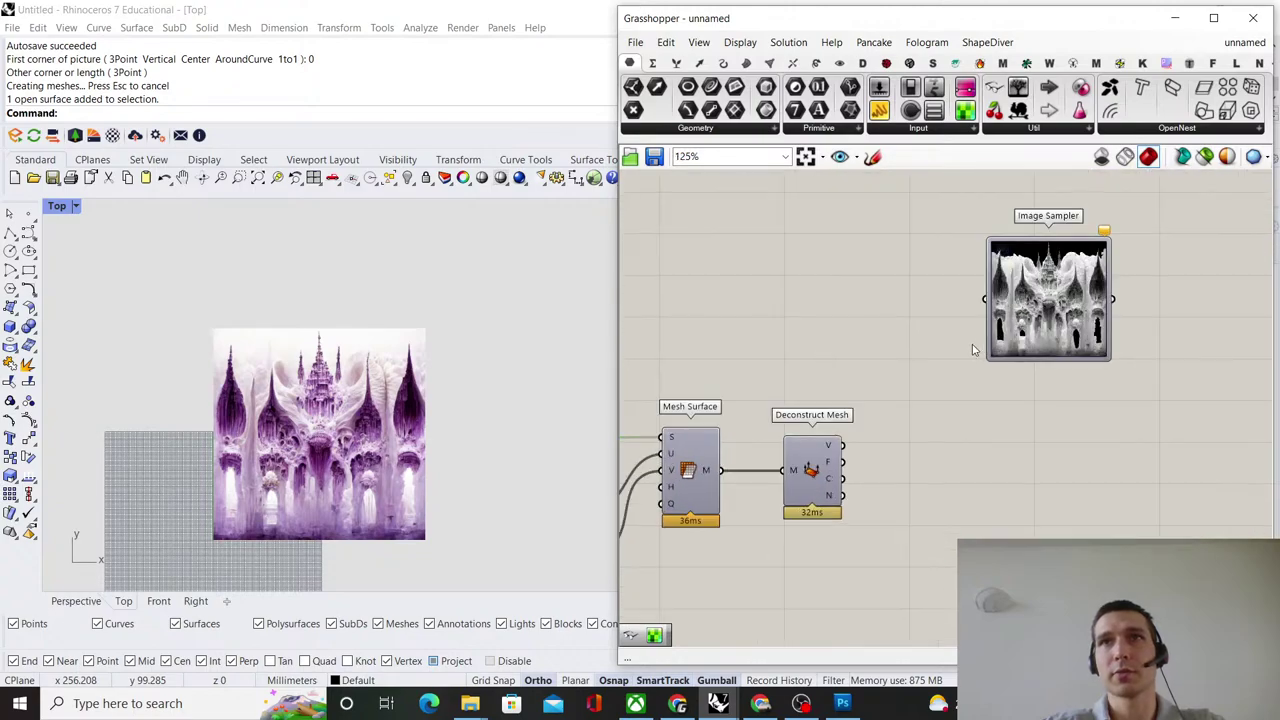
{"action": "scroll", "coordinate": [1000, 345], "scroll_direction": "down", "scroll_amount": 3}
{"action": "right_click_drag", "start_coordinate": [1074, 317], "coordinate": [943, 384]}
{"action": "scroll", "coordinate": [943, 378], "scroll_direction": "up", "scroll_amount": 2}
{"action": "left_click_drag", "start_coordinate": [1016, 429], "coordinate": [890, 250]}
{"action": "left_click_drag", "start_coordinate": [855, 252], "coordinate": [1025, 252]}
{"action": "left_click", "coordinate": [982, 260]}
Add a Surface Closest Point component above Deconstruct Mesh.
{"action": "right_click_drag", "start_coordinate": [657, 375], "coordinate": [876, 367]}
{"action": "scroll", "coordinate": [943, 486], "scroll_direction": "up", "scroll_amount": 3}
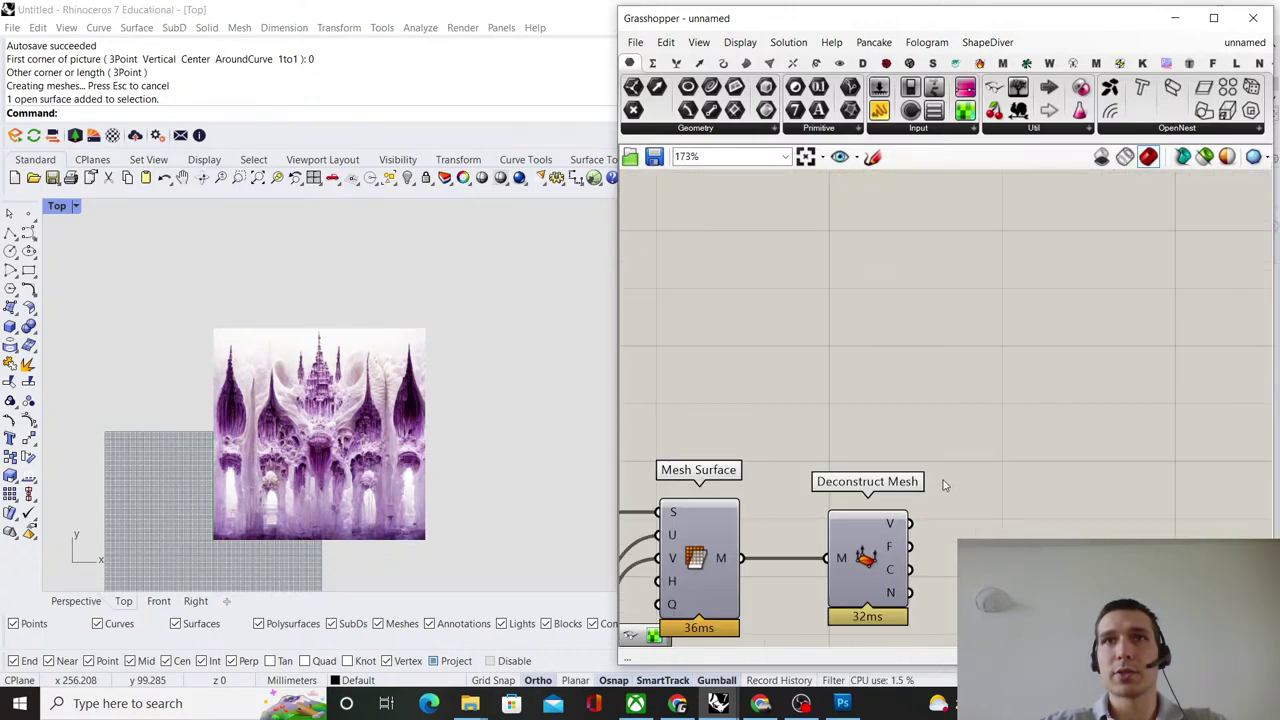
{"action": "double_click", "coordinate": [959, 341]}
{"action": "type", "text": "su"}
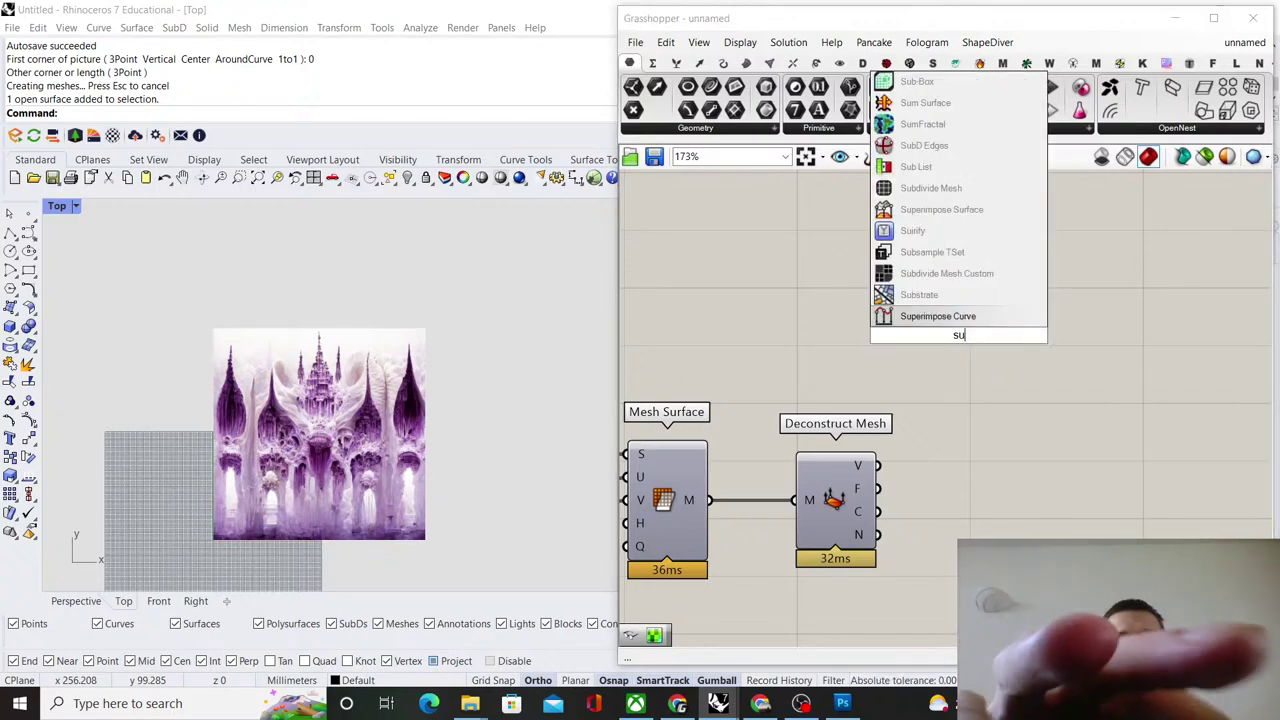
{"action": "type", "text": "rface close"}
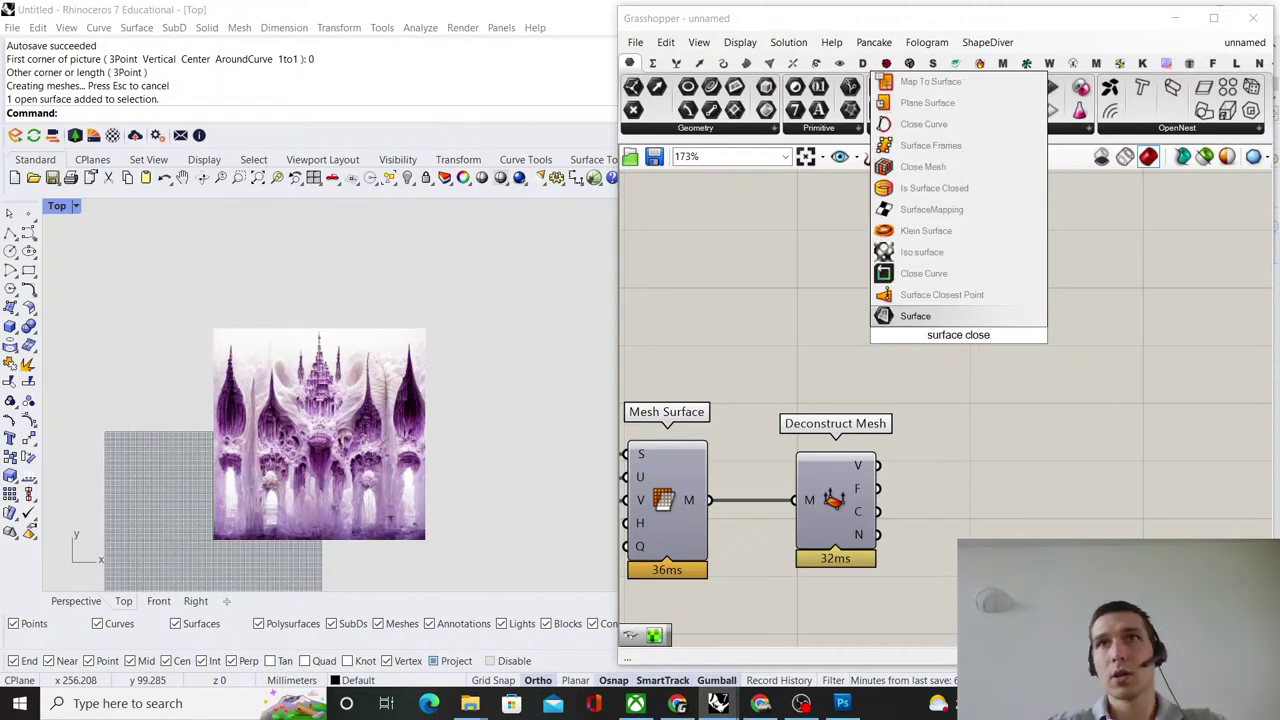
{"action": "left_click", "coordinate": [950, 295]}
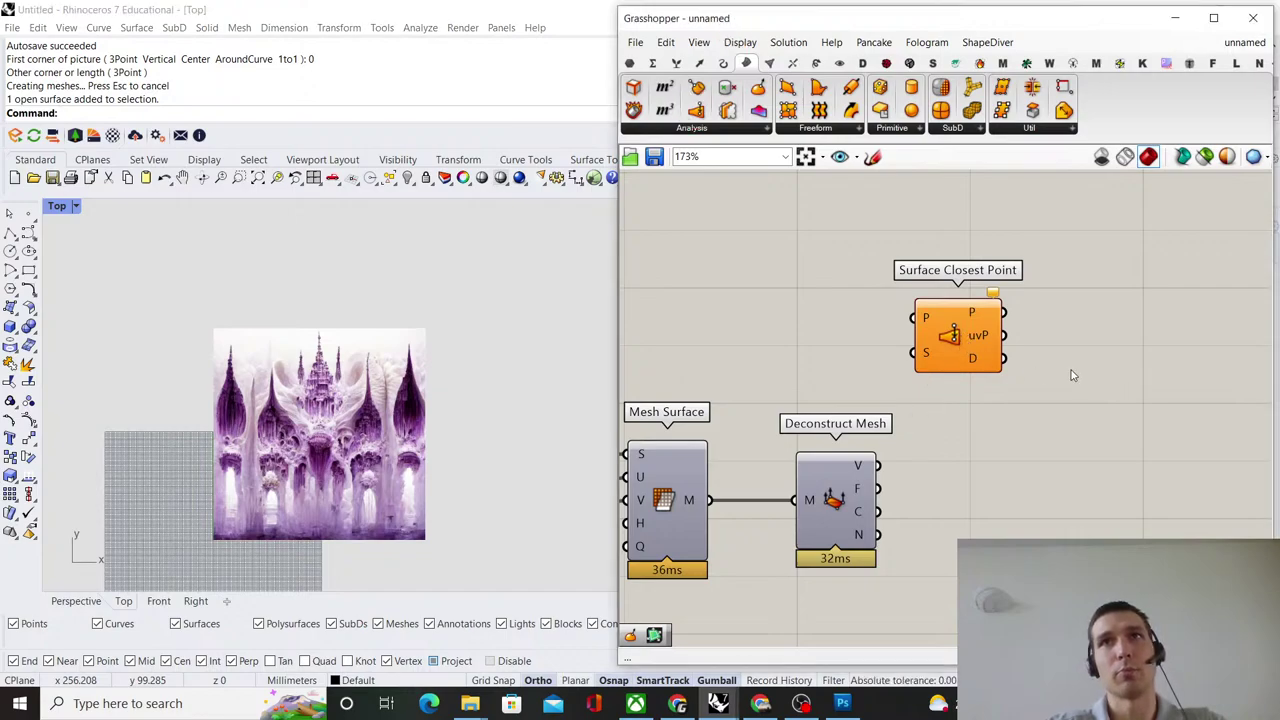
Connect the Deconstruct Mesh vertices to P and the Surface parameter to S of Surface Closest Point.
{"action": "scroll", "coordinate": [1071, 371], "scroll_direction": "down", "scroll_amount": 4}
{"action": "scroll", "coordinate": [963, 429], "scroll_direction": "up", "scroll_amount": 3}
{"action": "left_click_drag", "start_coordinate": [993, 330], "coordinate": [1047, 380]}
{"action": "scroll", "coordinate": [1020, 370], "scroll_direction": "down", "scroll_amount": 5}
{"action": "scroll", "coordinate": [876, 370], "scroll_direction": "up", "scroll_amount": 5}
{"action": "scroll", "coordinate": [733, 305], "scroll_direction": "down", "scroll_amount": 4}
{"action": "left_click_drag", "start_coordinate": [797, 400], "coordinate": [850, 357]}
{"action": "scroll", "coordinate": [1050, 308], "scroll_direction": "up", "scroll_amount": 5}
{"action": "scroll", "coordinate": [940, 365], "scroll_direction": "down", "scroll_amount": 2}
{"action": "scroll", "coordinate": [880, 345], "scroll_direction": "up", "scroll_amount": 2}
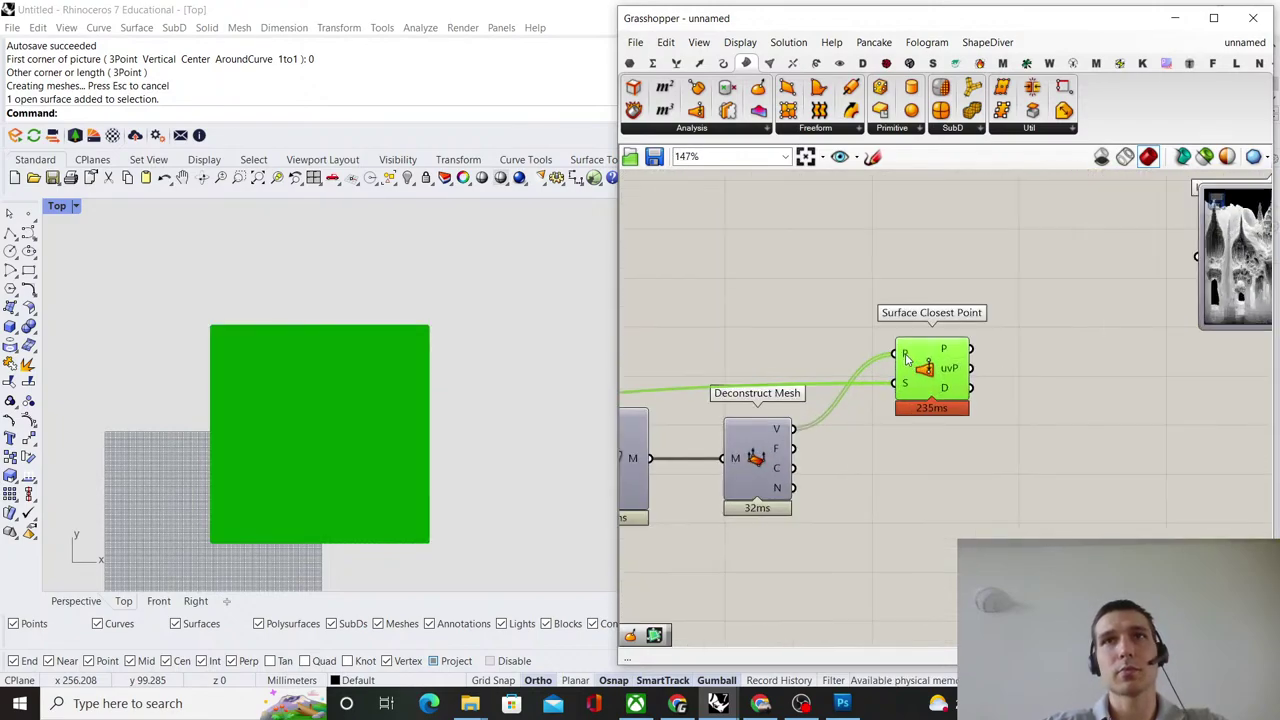
Insert a relay on the wire from Surface to Surface Closest Point and place it above Mesh Surface.
{"action": "scroll", "coordinate": [237, 400], "scroll_direction": "up", "scroll_amount": 5}
{"action": "scroll", "coordinate": [340, 397], "scroll_direction": "down", "scroll_amount": 5}
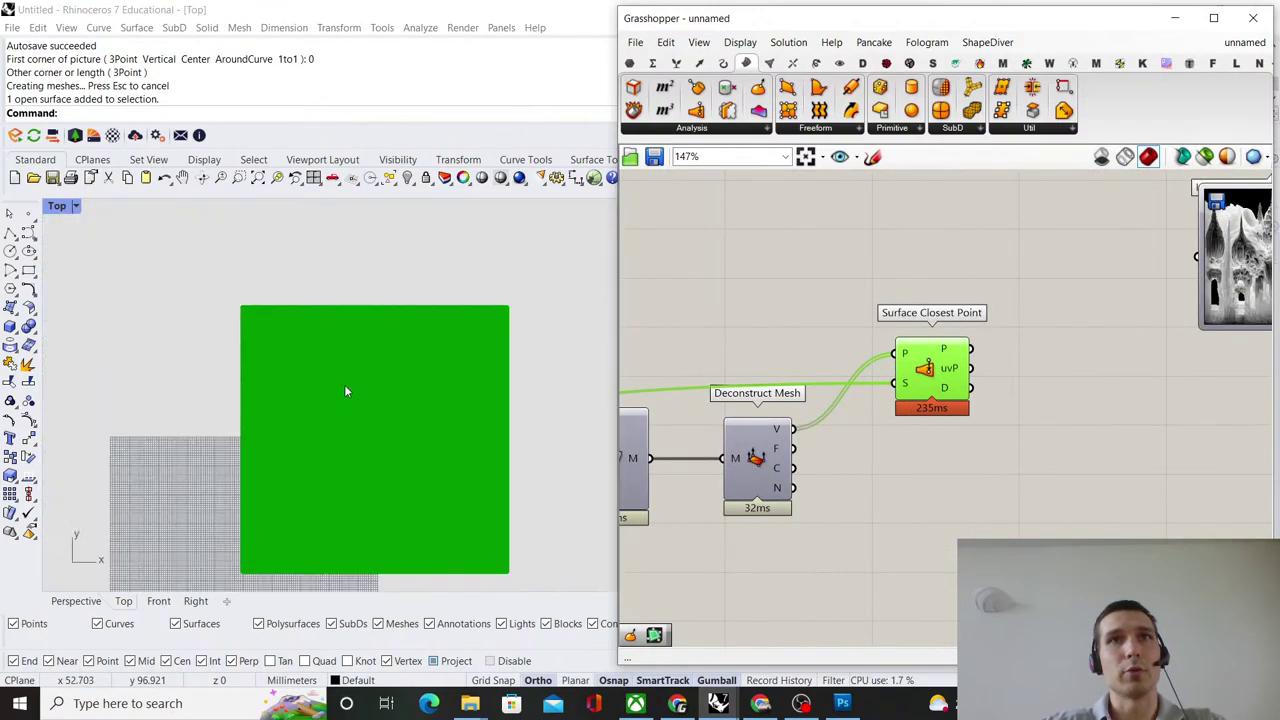
{"action": "scroll", "coordinate": [971, 409], "scroll_direction": "down", "scroll_amount": 3}
{"action": "scroll", "coordinate": [920, 414], "scroll_direction": "up", "scroll_amount": 5}
{"action": "right_click_drag", "start_coordinate": [828, 422], "coordinate": [795, 378]}
{"action": "double_click", "coordinate": [934, 352]}
{"action": "key", "text": "Escape"}
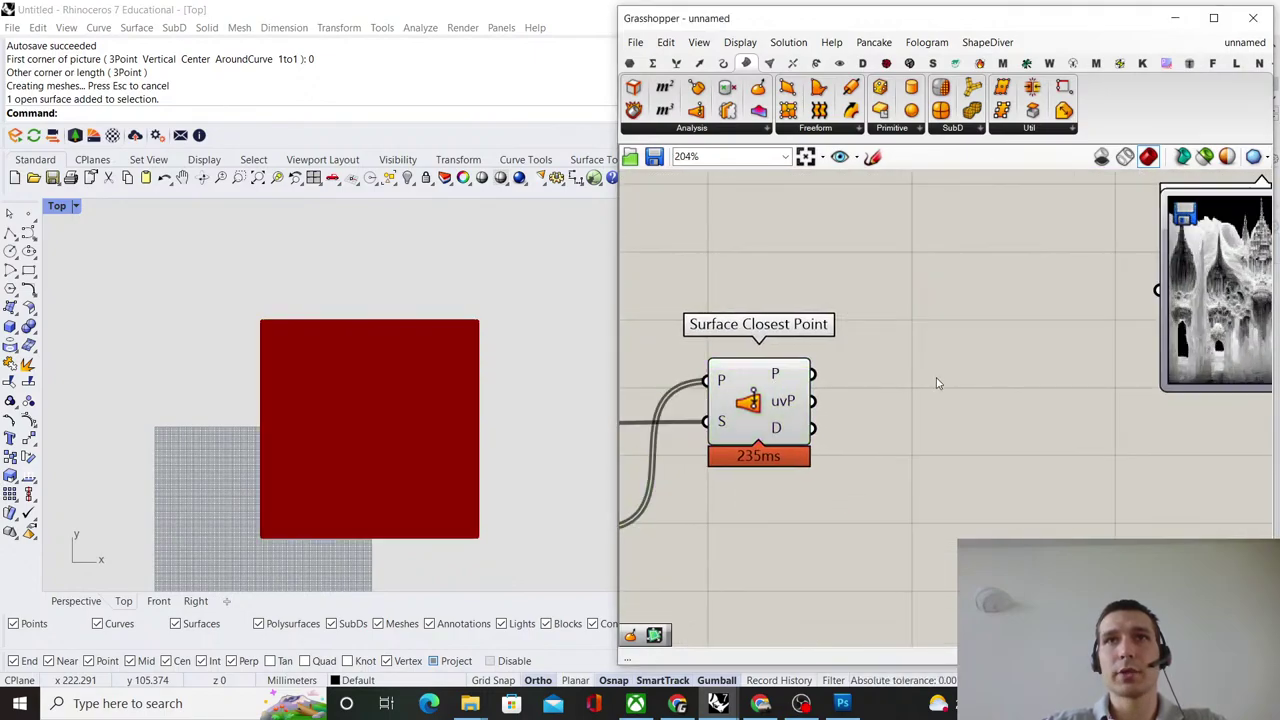
{"action": "scroll", "coordinate": [937, 380], "scroll_direction": "down", "scroll_amount": 3}
{"action": "scroll", "coordinate": [980, 390], "scroll_direction": "up", "scroll_amount": 3}
{"action": "scroll", "coordinate": [983, 392], "scroll_direction": "down", "scroll_amount": 3}
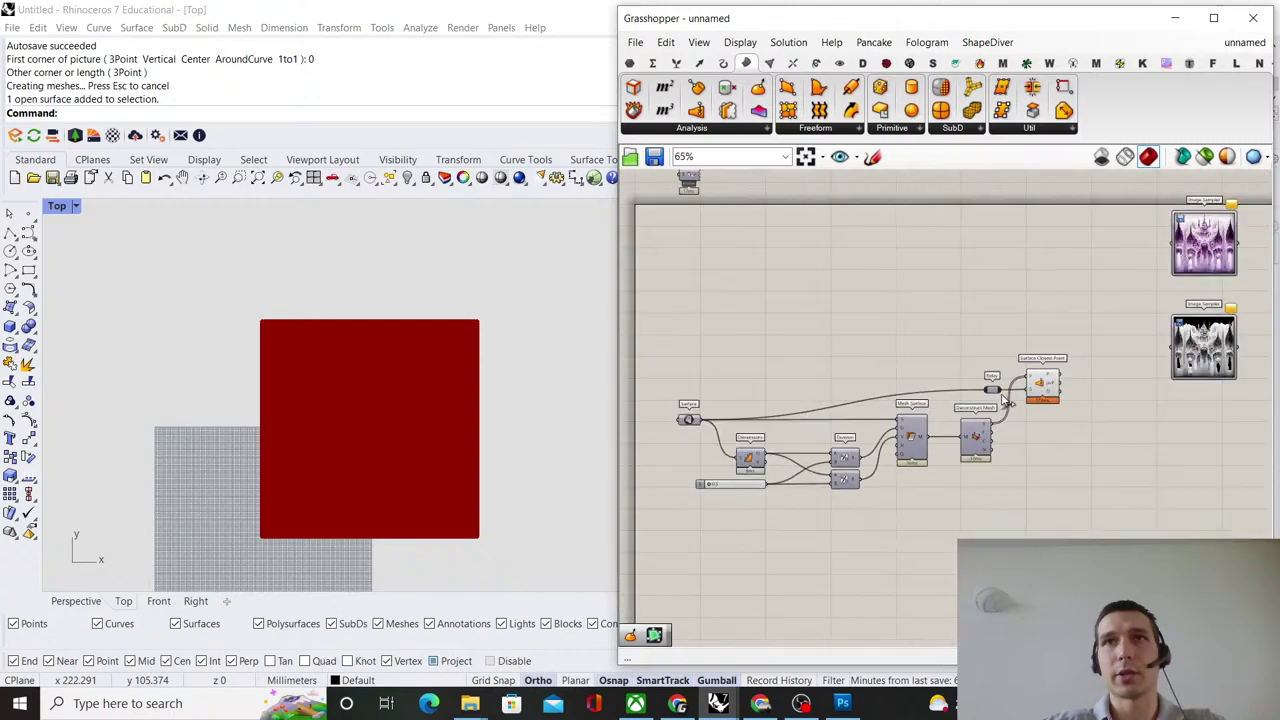
{"action": "scroll", "coordinate": [995, 386], "scroll_direction": "up", "scroll_amount": 2}
{"action": "left_click_drag", "start_coordinate": [995, 386], "coordinate": [792, 391]}
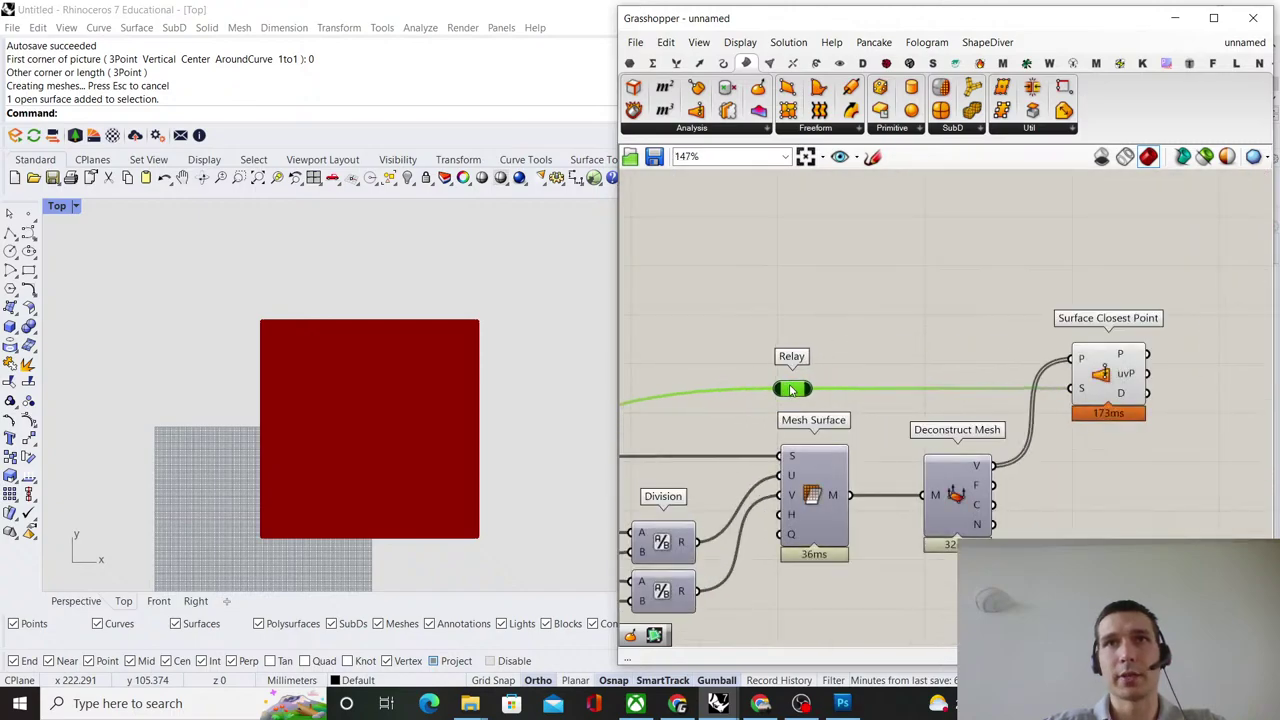
Try an Evaluate Surface component before the Image Sampler, connecting the relay to S and uvP to uv.
{"action": "right_click_drag", "start_coordinate": [931, 320], "coordinate": [646, 330]}
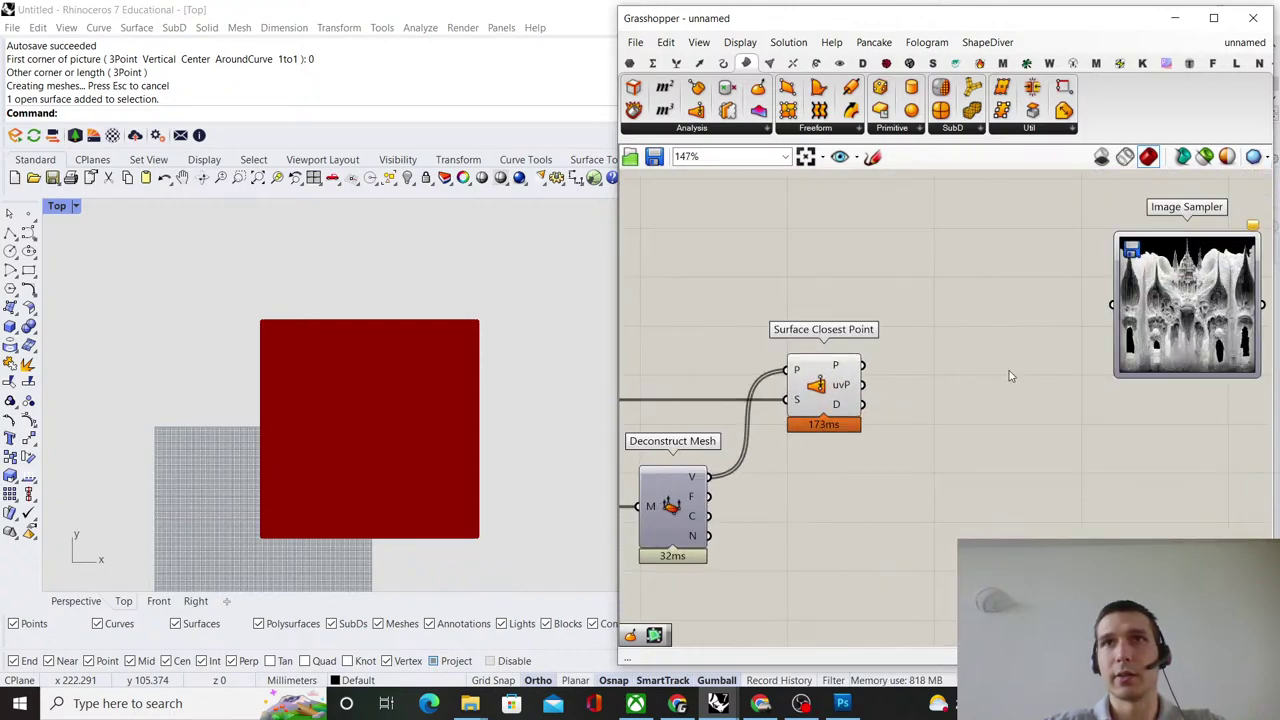
{"action": "double_click", "coordinate": [1010, 370]}
{"action": "type", "text": "evaluate"}
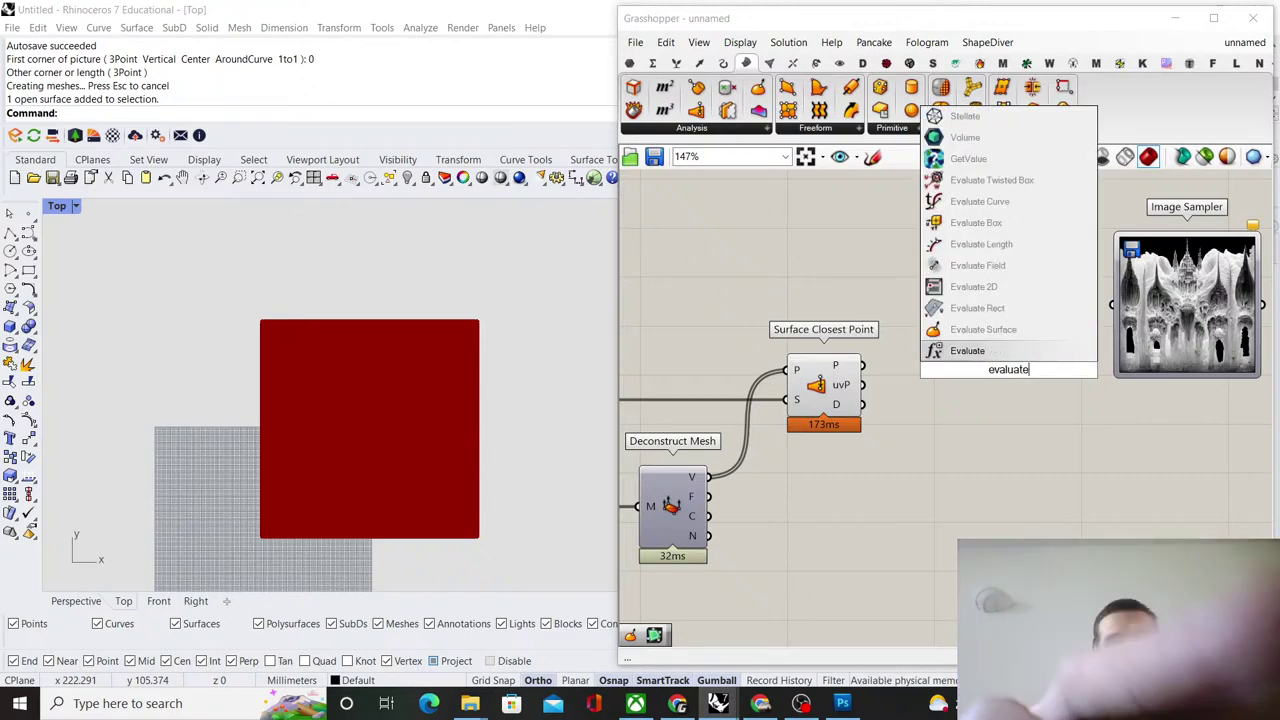
{"action": "type", "text": " surf"}
{"action": "left_click", "coordinate": [1020, 343]}
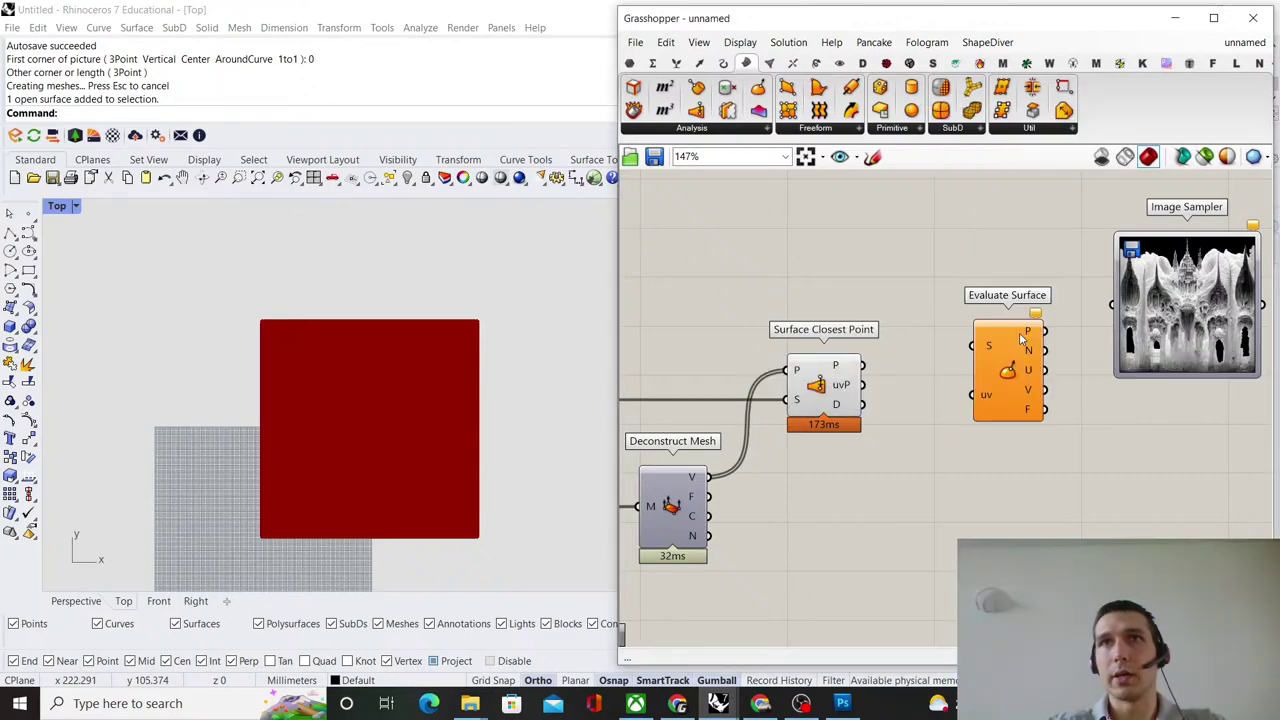
{"action": "scroll", "coordinate": [710, 385], "scroll_direction": "down", "scroll_amount": 1}
{"action": "right_click_drag", "start_coordinate": [710, 385], "coordinate": [892, 377]}
{"action": "left_click_drag", "start_coordinate": [739, 390], "coordinate": [1115, 342]}
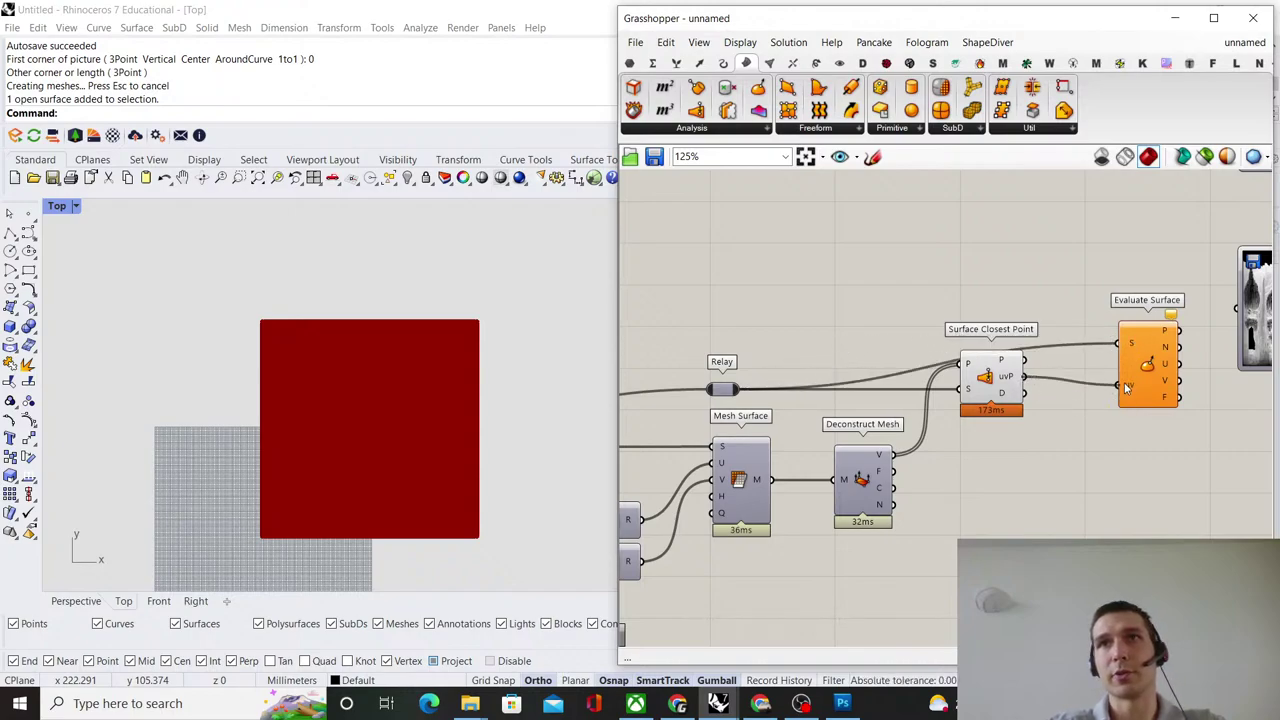
{"action": "left_click_drag", "start_coordinate": [1150, 376], "coordinate": [1116, 368]}
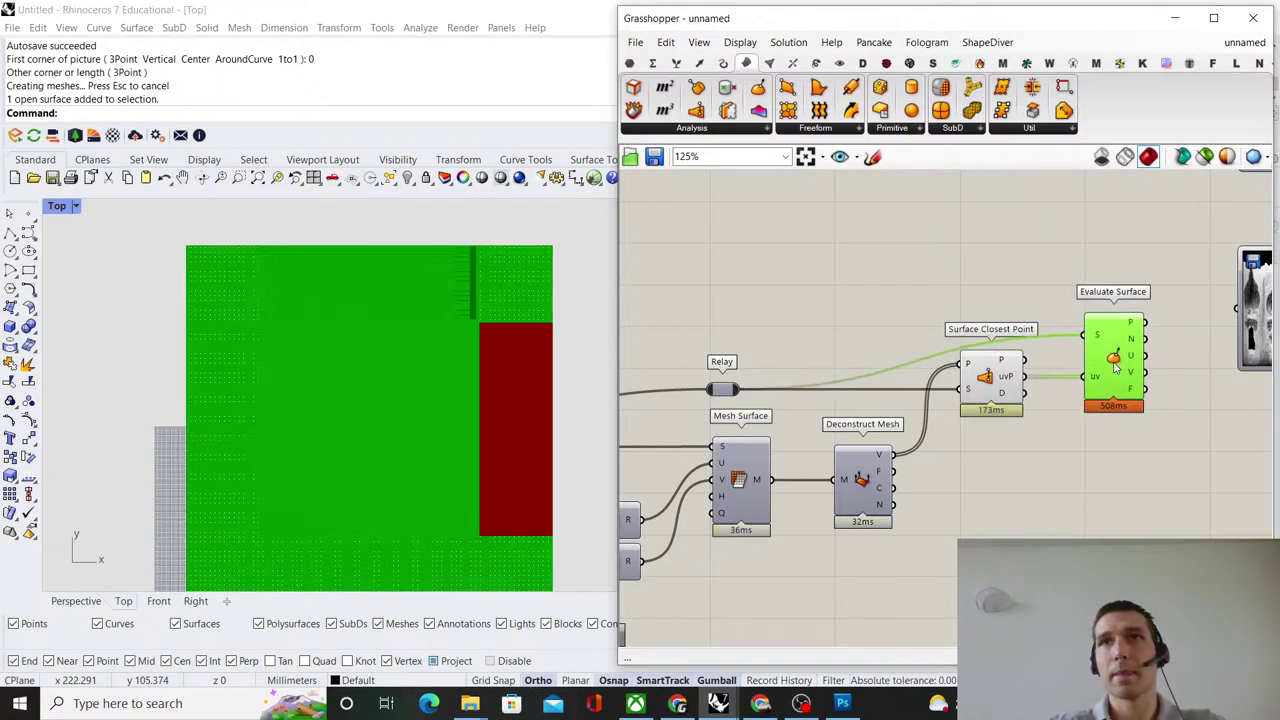
Delete the Evaluate Surface component placed between Surface Closest Point and the Image Sampler.
{"action": "left_click", "coordinate": [1138, 271]}
{"action": "scroll", "coordinate": [1184, 333], "scroll_direction": "down", "scroll_amount": 1}
{"action": "right_click_drag", "start_coordinate": [1184, 333], "coordinate": [1028, 367]}
{"action": "scroll", "coordinate": [1028, 366], "scroll_direction": "up", "scroll_amount": 3}
{"action": "right_click_drag", "start_coordinate": [1028, 308], "coordinate": [936, 335]}
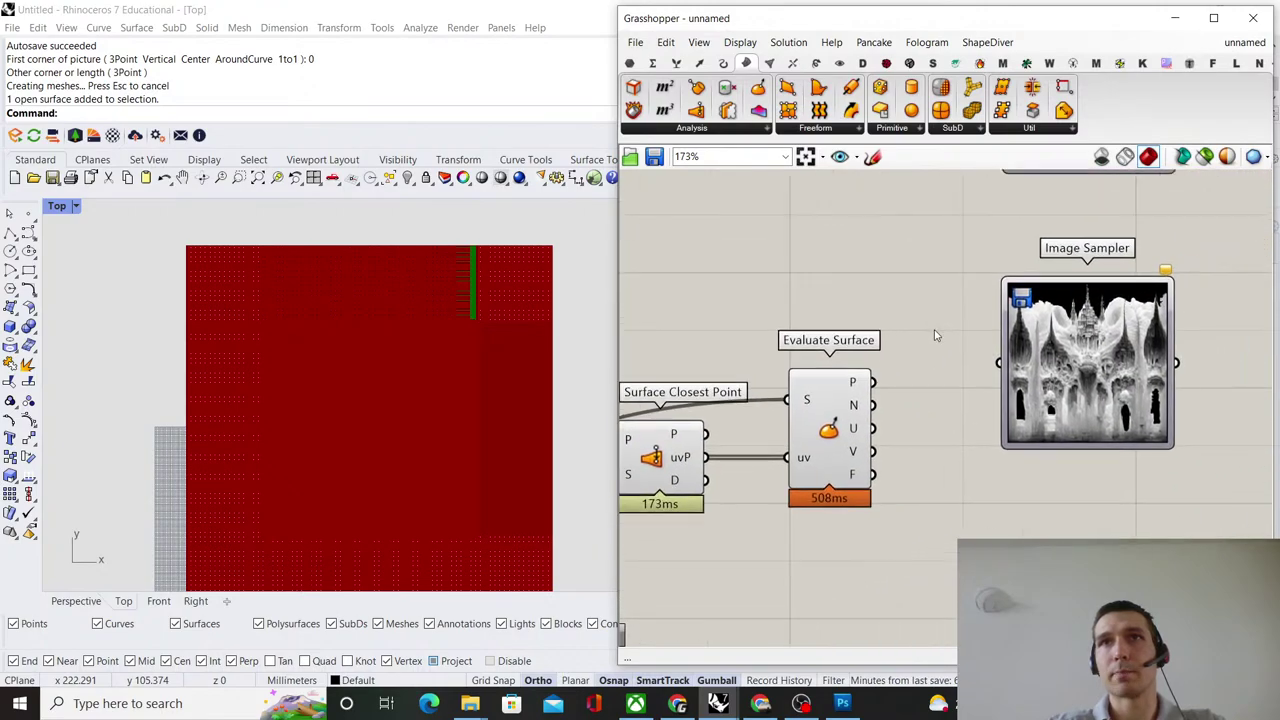
{"action": "left_click", "coordinate": [848, 424]}
{"action": "key", "text": "Delete"}
Connect the uvP output of Surface Closest Point to the greyscale Image Sampler and place the sampler next to it.
{"action": "left_click_drag", "start_coordinate": [705, 457], "coordinate": [794, 464]}
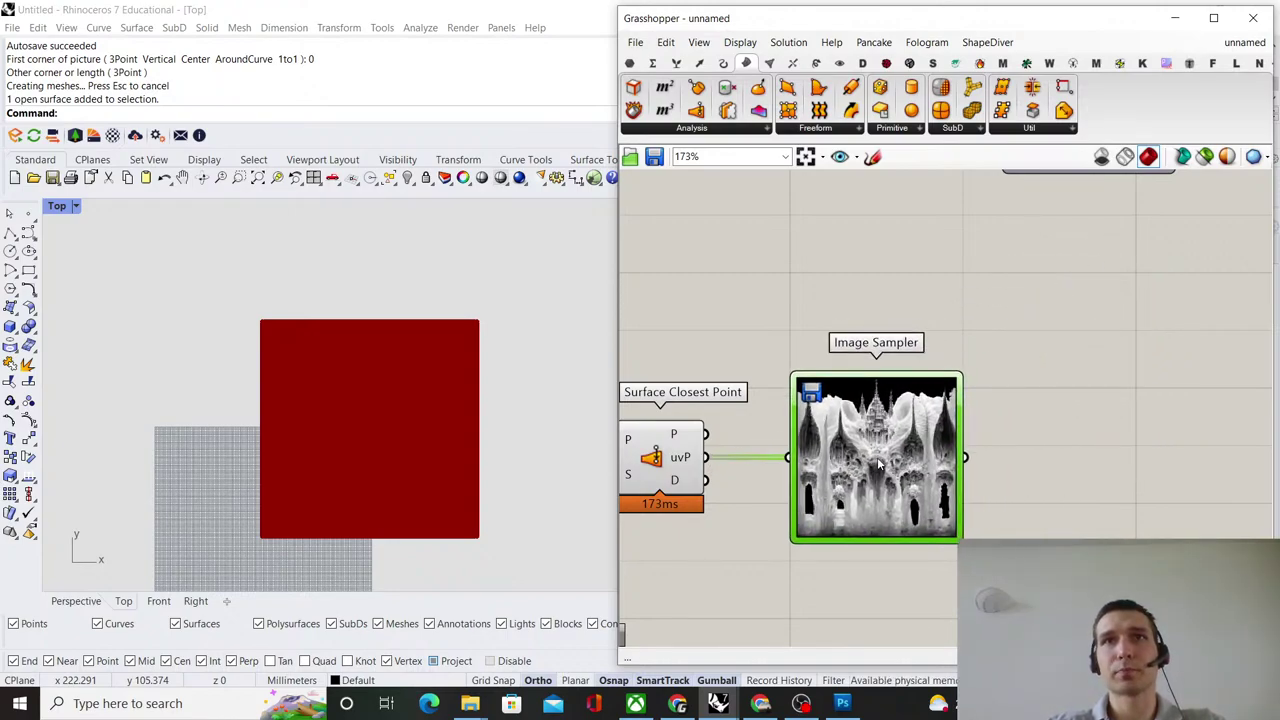
{"action": "left_click", "coordinate": [1079, 387]}
{"action": "scroll", "coordinate": [1079, 387], "scroll_direction": "down", "scroll_amount": 3}
{"action": "scroll", "coordinate": [1079, 387], "scroll_direction": "up", "scroll_amount": 3}
Add a Panel, connect the Image Sampler's output to it, and enlarge it to list more values.
{"action": "double_click", "coordinate": [1074, 362]}
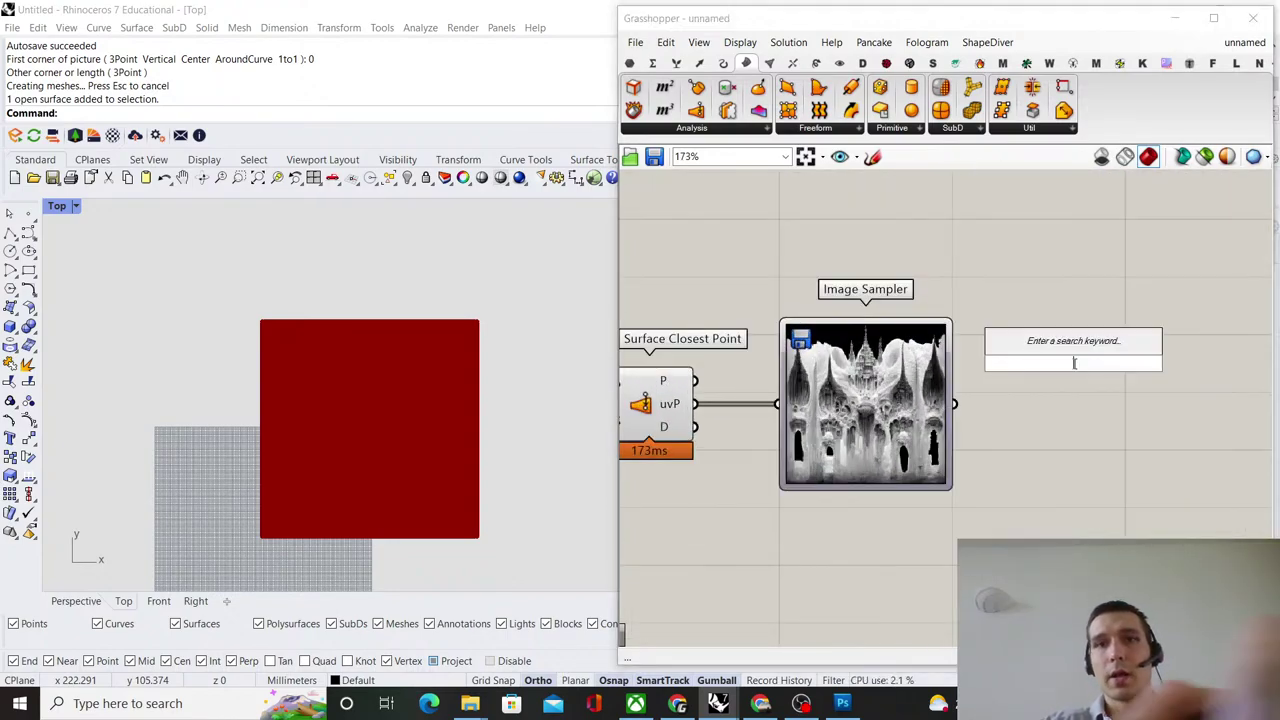
{"action": "type", "text": "//"}
{"action": "key", "text": "Return"}
{"action": "left_click_drag", "start_coordinate": [955, 404], "coordinate": [1040, 368]}
{"action": "scroll", "coordinate": [1045, 390], "scroll_direction": "down", "scroll_amount": 2}
{"action": "right_click_drag", "start_coordinate": [1084, 391], "coordinate": [989, 298]}
{"action": "scroll", "coordinate": [1048, 325], "scroll_direction": "up", "scroll_amount": 1}
{"action": "left_click_drag", "start_coordinate": [1048, 325], "coordinate": [1041, 520]}
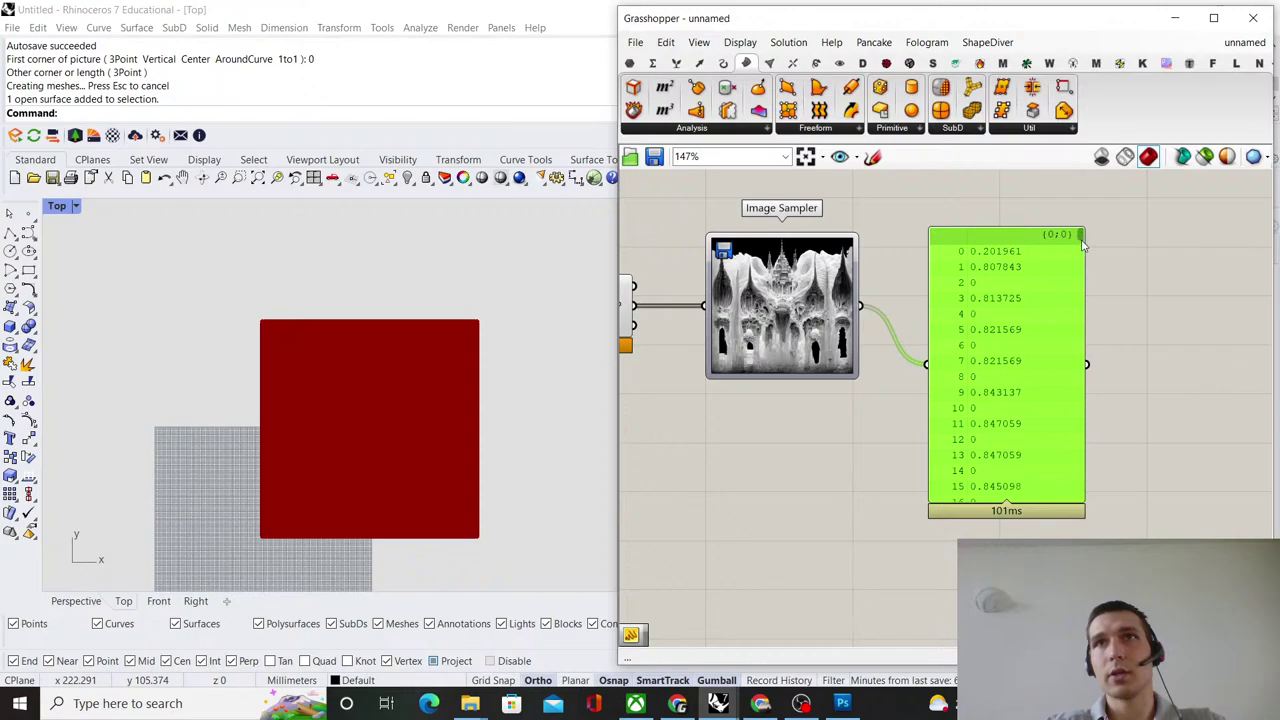
Check the sampled values in the Panel and align the Panel with the Image Sampler's output.
{"action": "left_click_drag", "start_coordinate": [1082, 245], "coordinate": [1089, 218]}
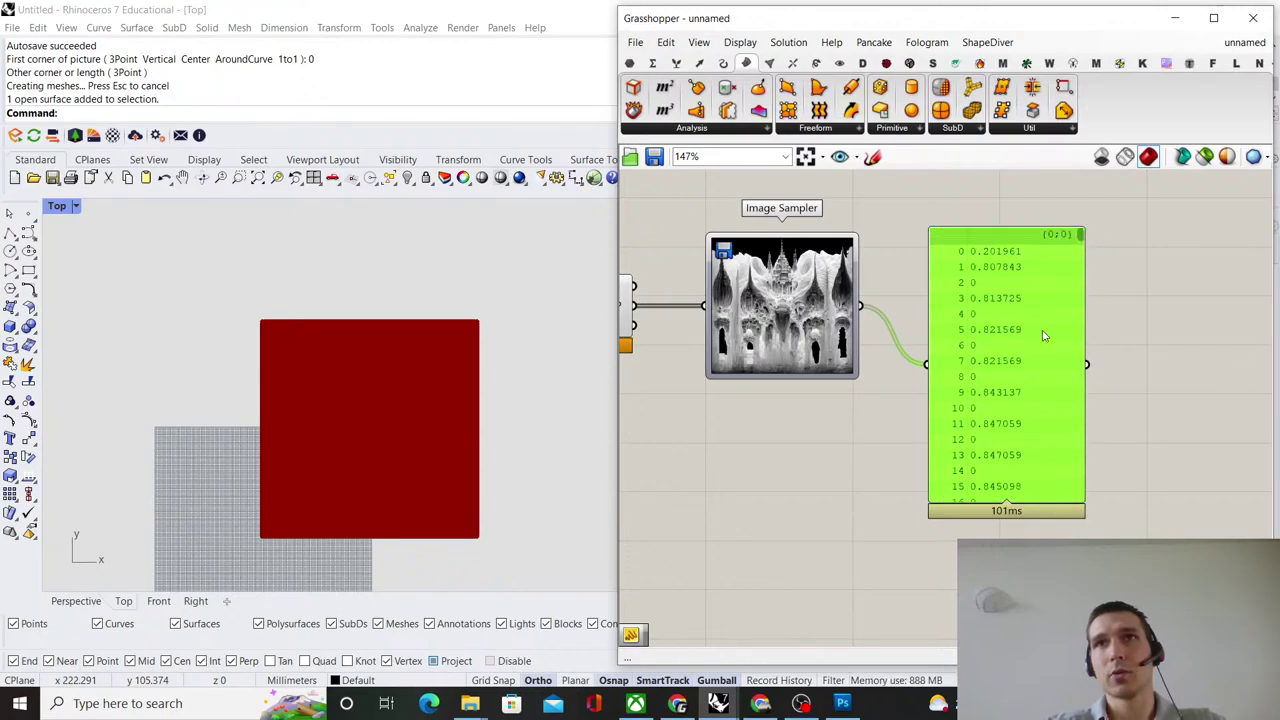
{"action": "left_click_drag", "start_coordinate": [1043, 336], "coordinate": [1144, 285]}
{"action": "scroll", "coordinate": [975, 322], "scroll_direction": "down", "scroll_amount": 2}
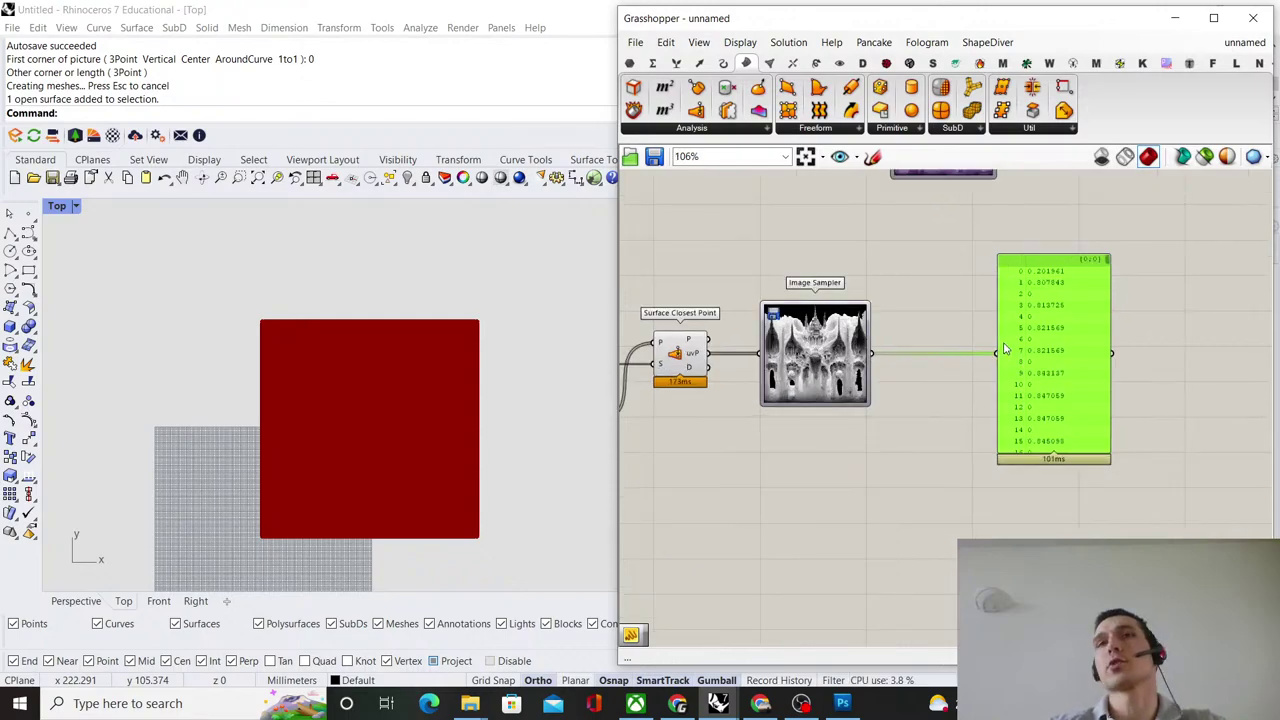
{"action": "scroll", "coordinate": [820, 378], "scroll_direction": "up", "scroll_amount": 7}
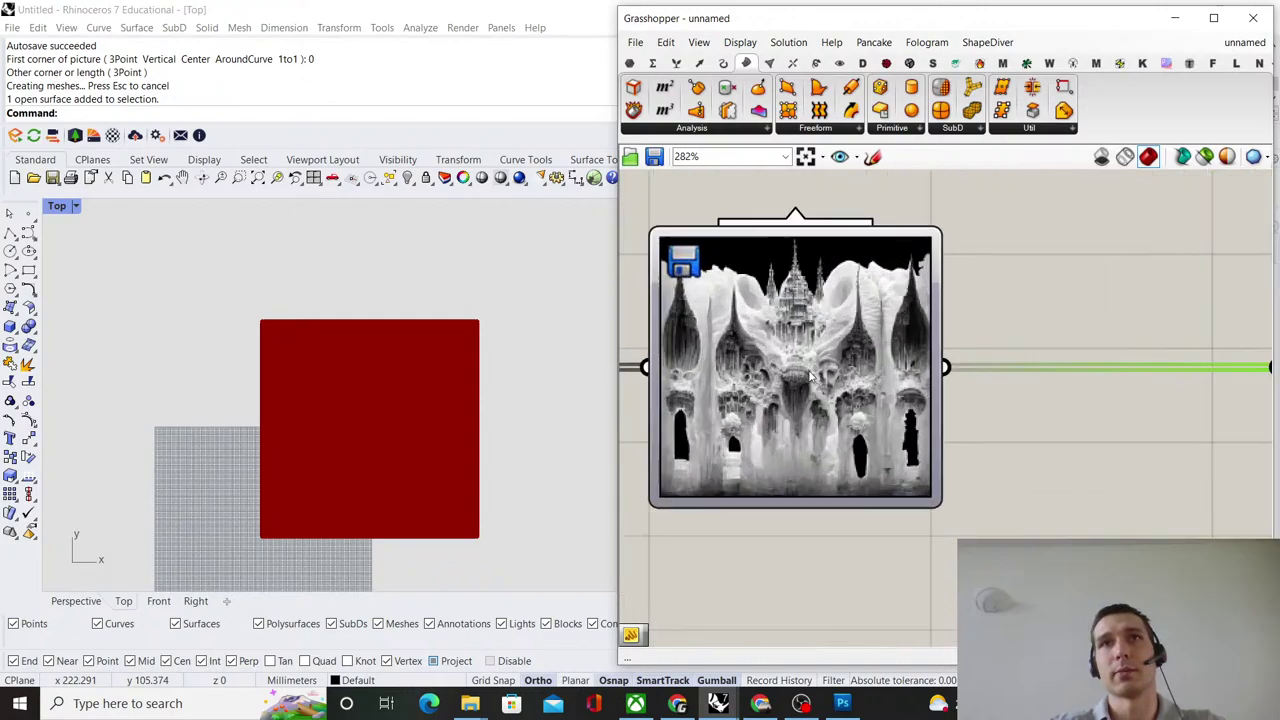
Delete the Panel attached to the greyscale Image Sampler's output.
{"action": "scroll", "coordinate": [911, 374], "scroll_direction": "down", "scroll_amount": 5}
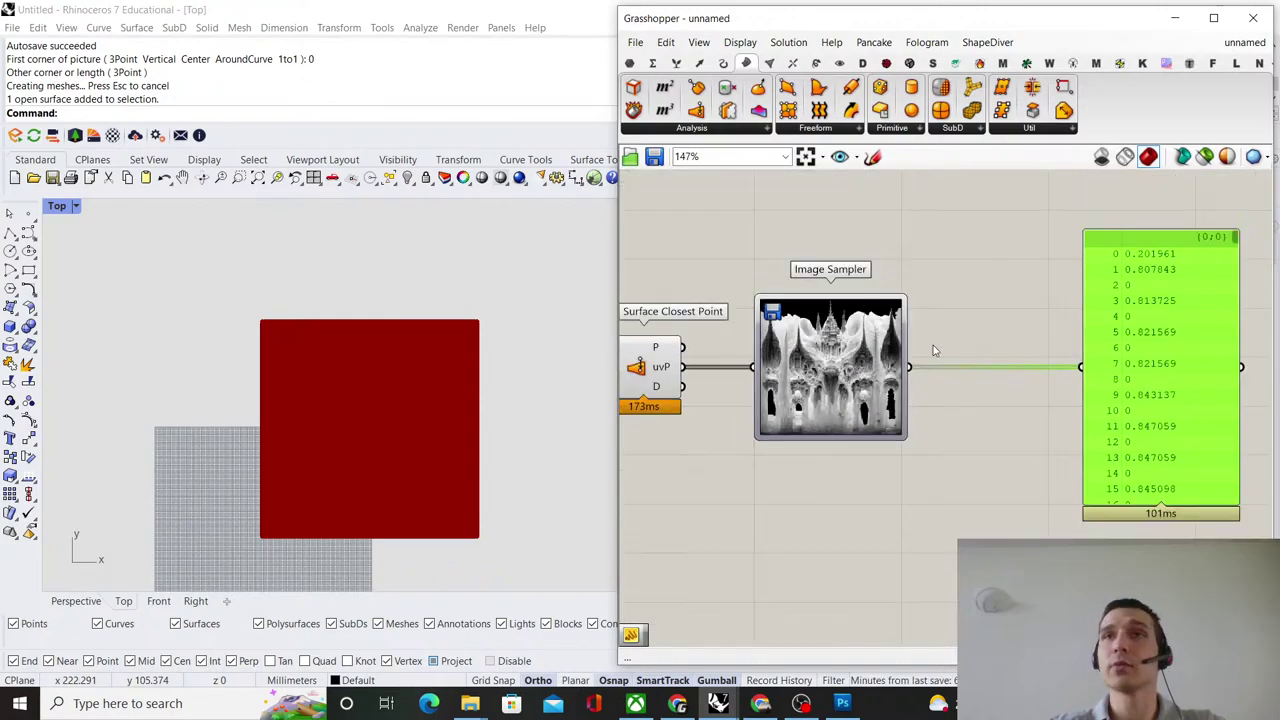
{"action": "key", "text": "Delete"}
{"action": "scroll", "coordinate": [1094, 354], "scroll_direction": "down", "scroll_amount": 4}
{"action": "scroll", "coordinate": [1060, 362], "scroll_direction": "up", "scroll_amount": 2}
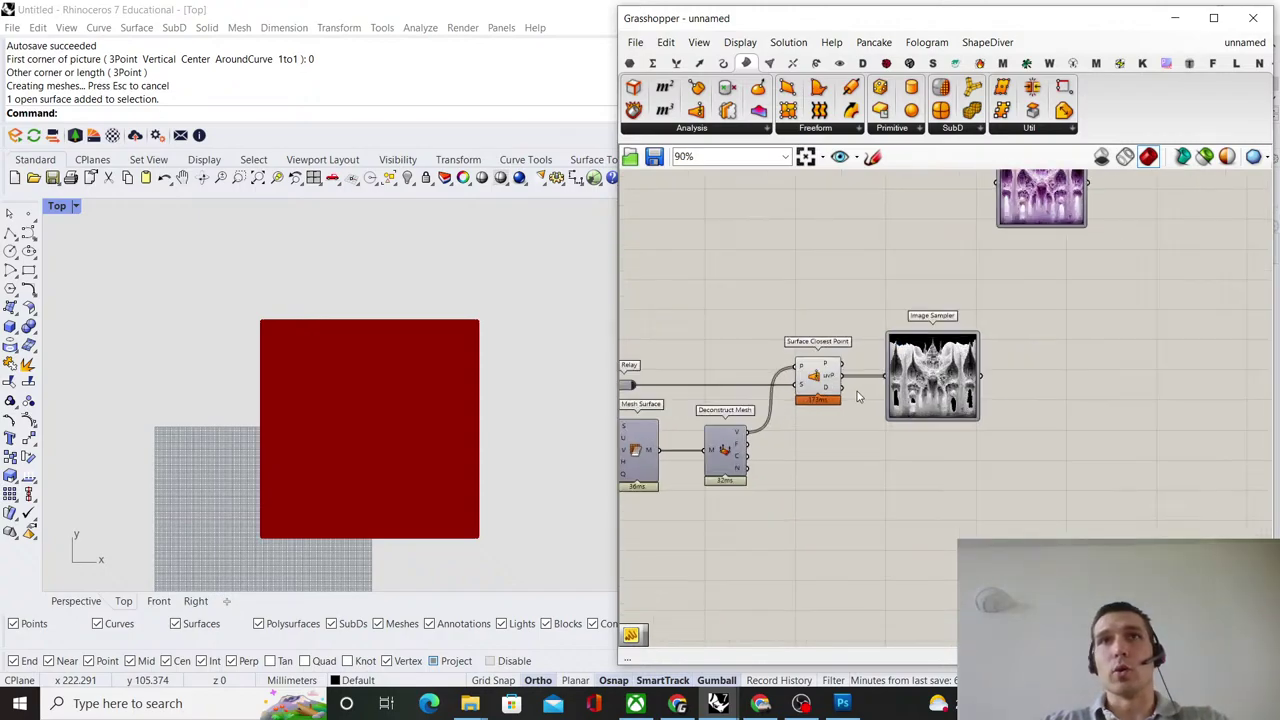
Turn off the viewport preview of the Surface Closest Point component.
{"action": "left_click", "coordinate": [820, 375]}
{"action": "right_click", "coordinate": [852, 302]}
{"action": "left_click", "coordinate": [880, 309]}
{"action": "scroll", "coordinate": [983, 294], "scroll_direction": "down", "scroll_amount": 2}
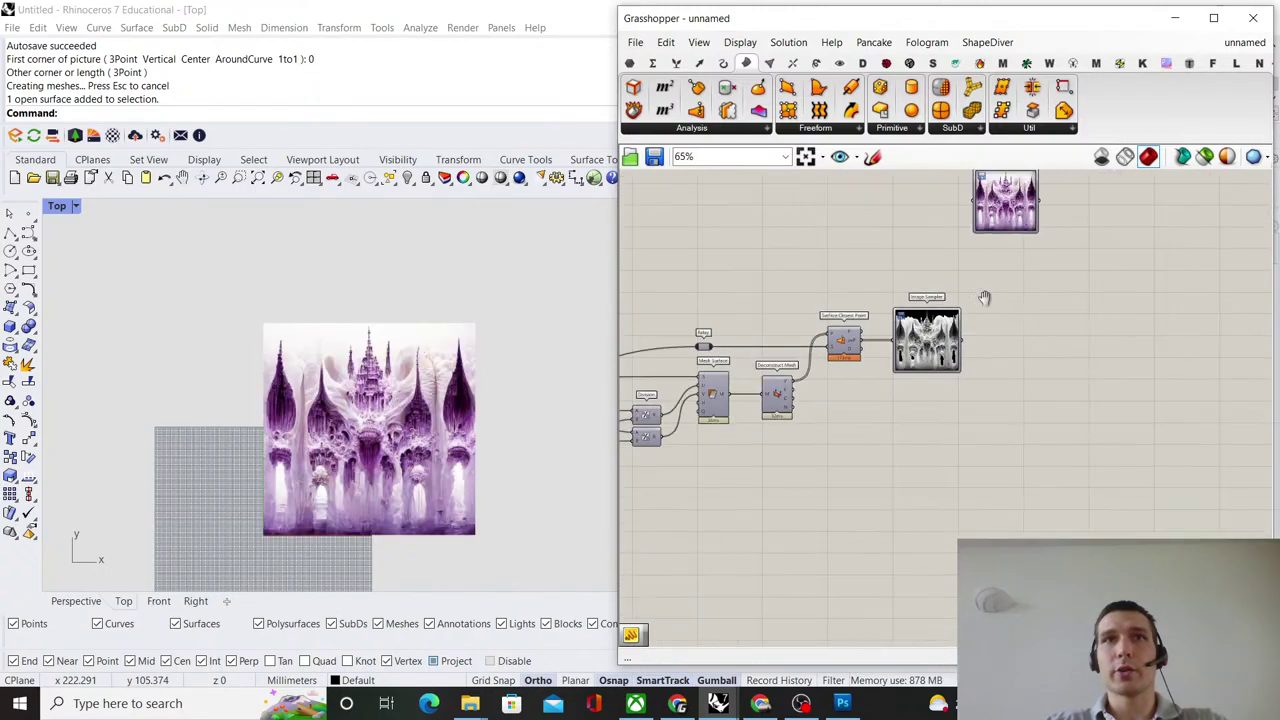
{"action": "scroll", "coordinate": [829, 341], "scroll_direction": "up", "scroll_amount": 2}
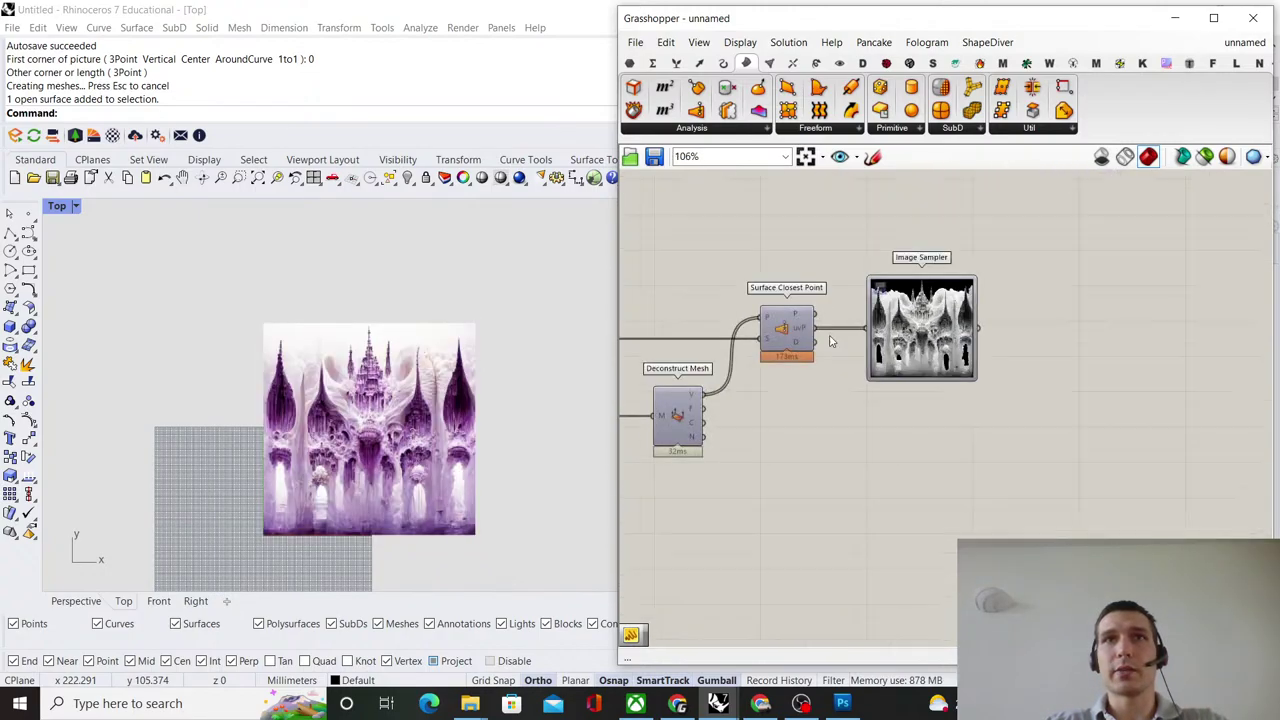
Add a Remap Numbers component after the greyscale Image Sampler.
{"action": "right_click_drag", "start_coordinate": [1052, 333], "coordinate": [979, 335]}
{"action": "double_click", "coordinate": [979, 335]}
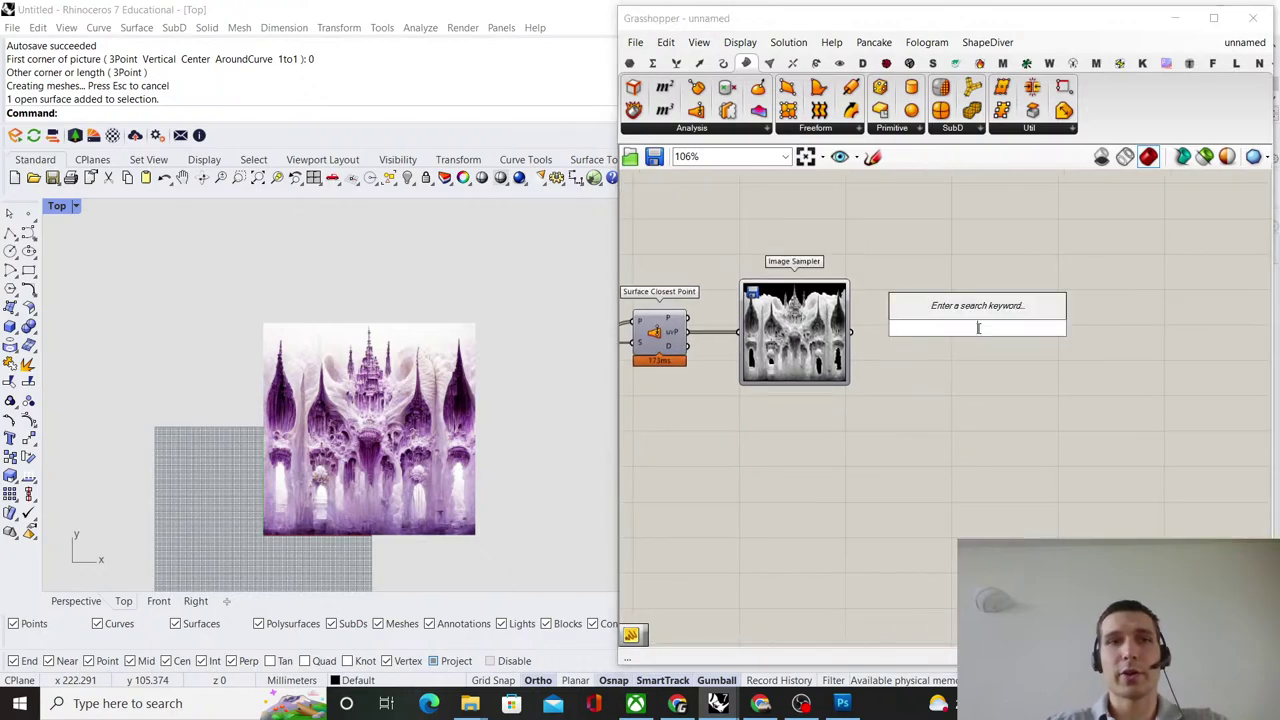
{"action": "type", "text": "remap"}
{"action": "key", "text": "Return"}
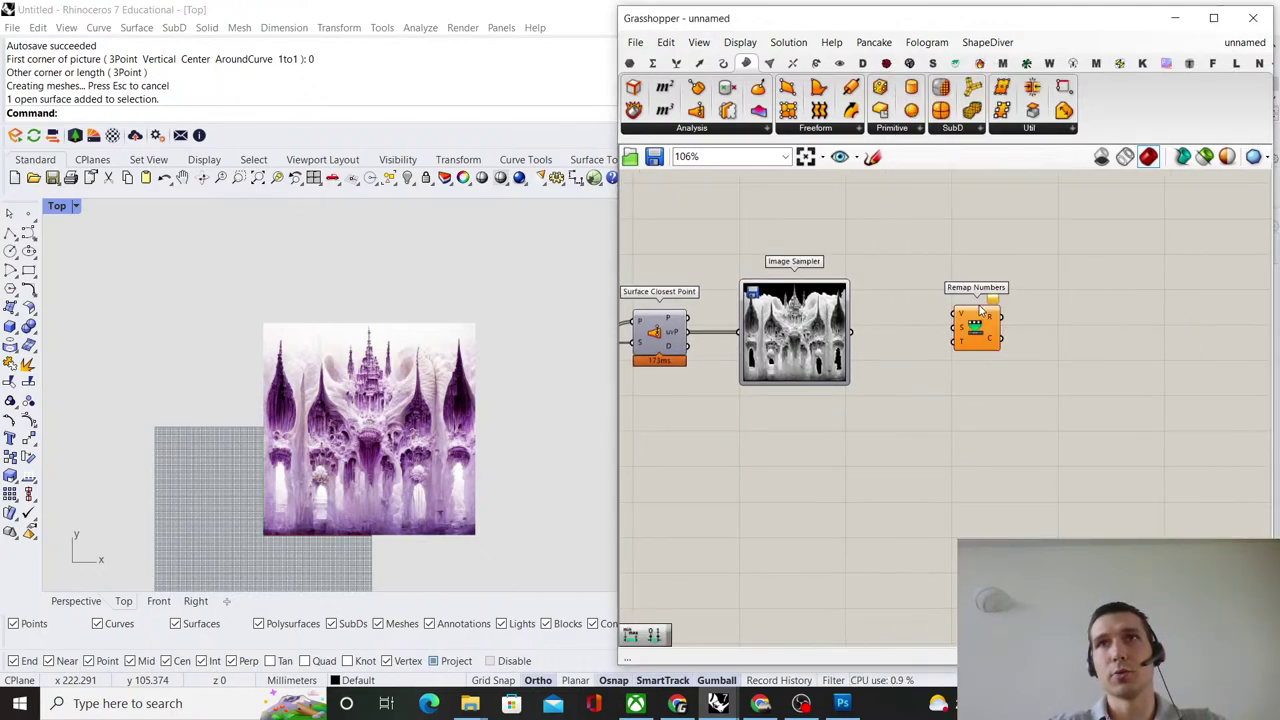
{"action": "scroll", "coordinate": [870, 340], "scroll_direction": "up", "scroll_amount": 3}
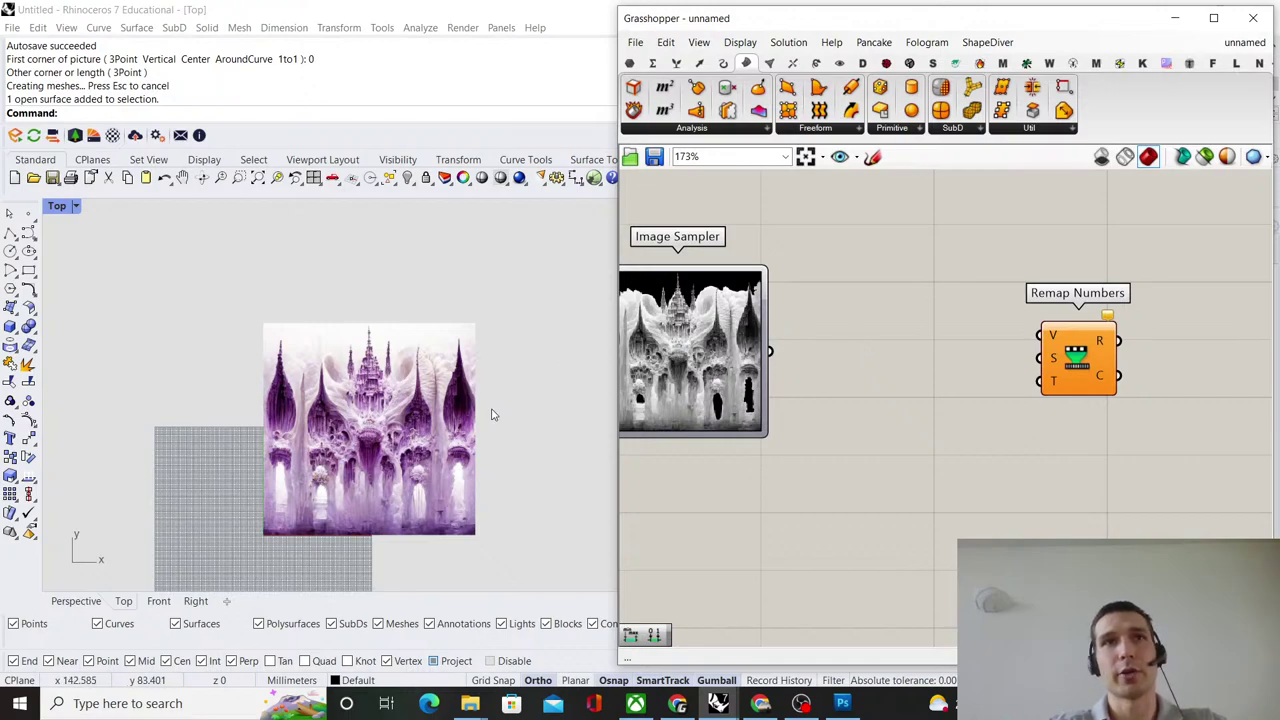
Connect the Image Sampler's output to the V input of Remap Numbers and straighten the wire between them.
{"action": "scroll", "coordinate": [404, 396], "scroll_direction": "up", "scroll_amount": 5}
{"action": "scroll", "coordinate": [404, 404], "scroll_direction": "down", "scroll_amount": 3}
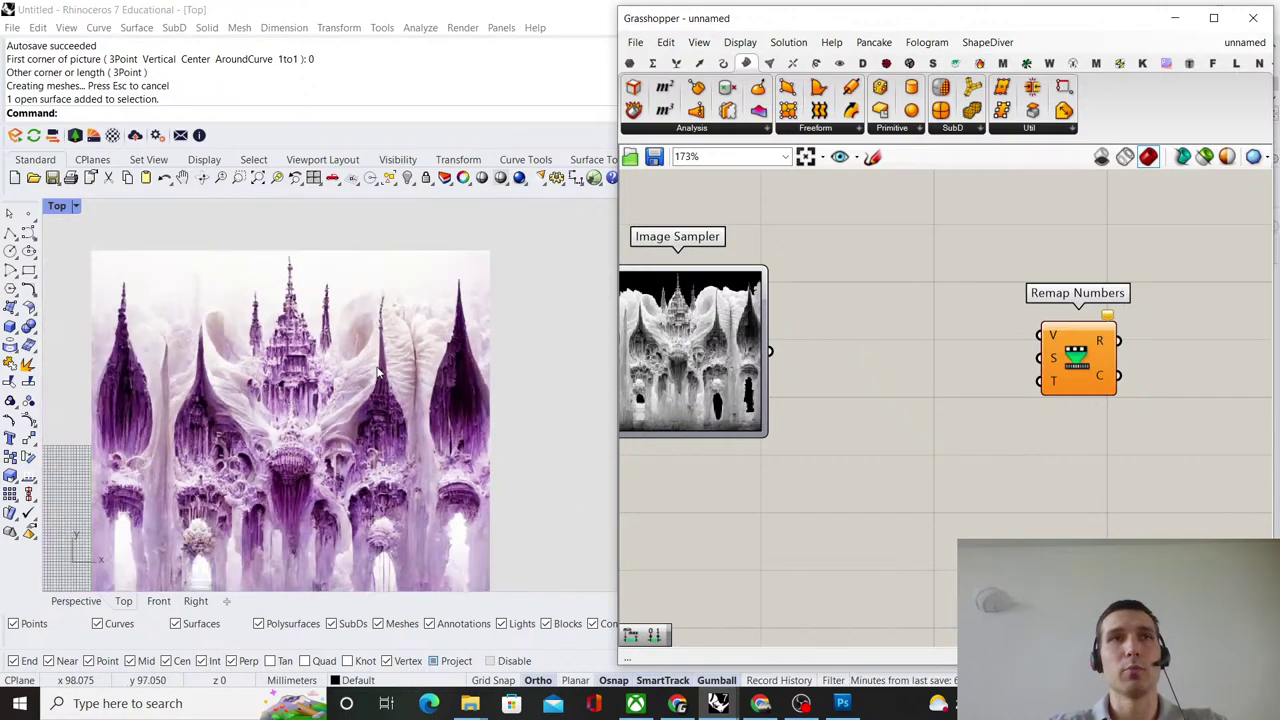
{"action": "scroll", "coordinate": [650, 390], "scroll_direction": "down", "scroll_amount": 3}
{"action": "right_click_drag", "start_coordinate": [688, 419], "coordinate": [805, 419]}
{"action": "scroll", "coordinate": [1020, 350], "scroll_direction": "up", "scroll_amount": 3}
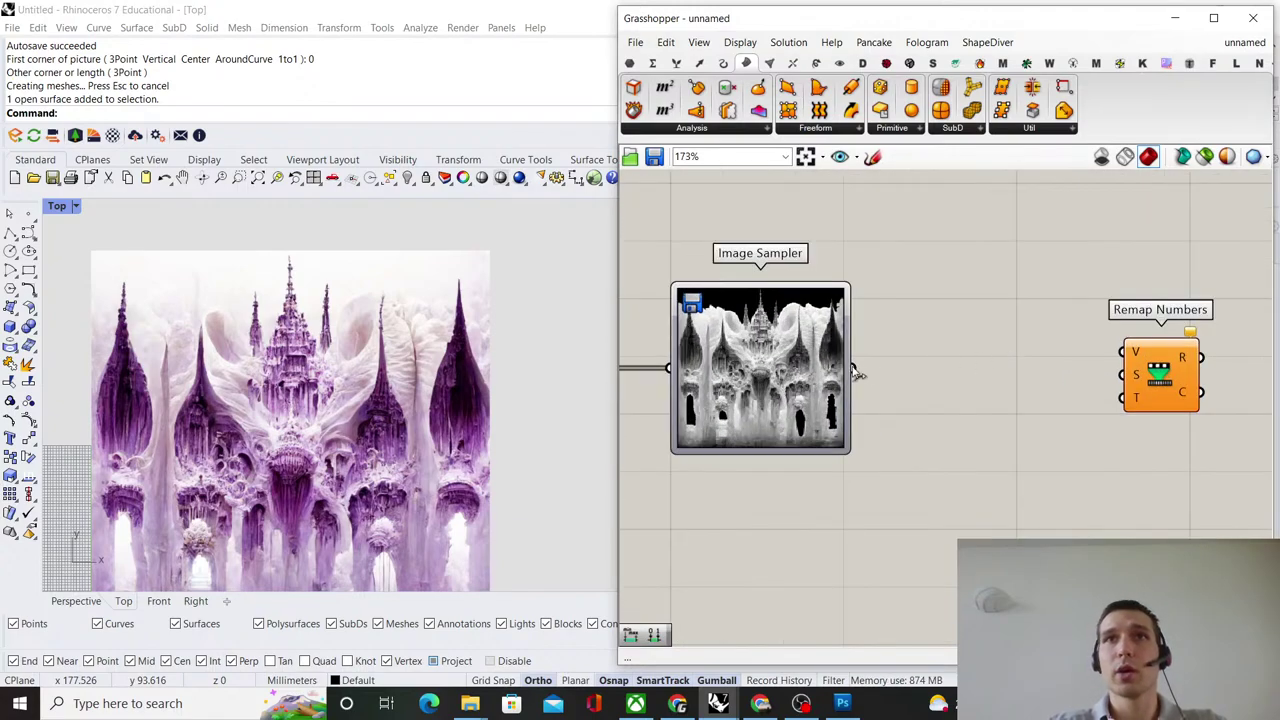
{"action": "left_click_drag", "start_coordinate": [1068, 343], "coordinate": [1172, 384]}
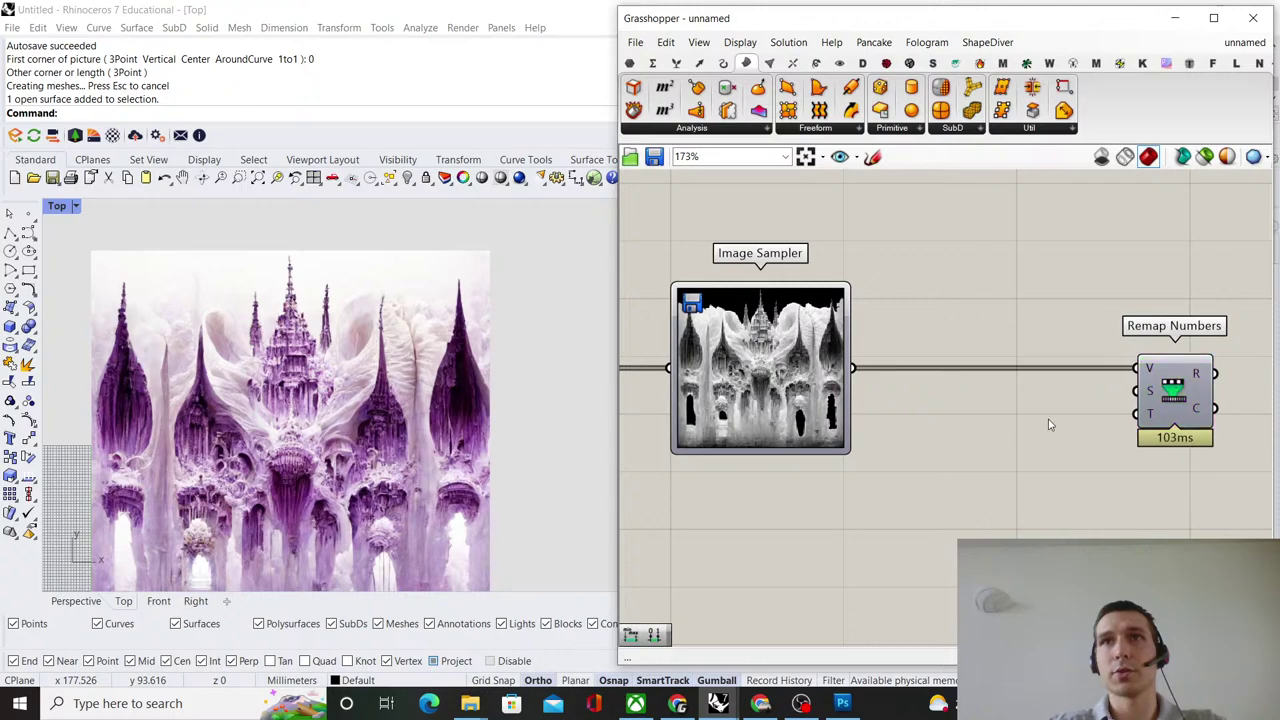
Add a Bounds component fed by the Image Sampler and connect its I output to the S input of Remap Numbers.
{"action": "double_click", "coordinate": [1050, 421]}
{"action": "type", "text": "bounds"}
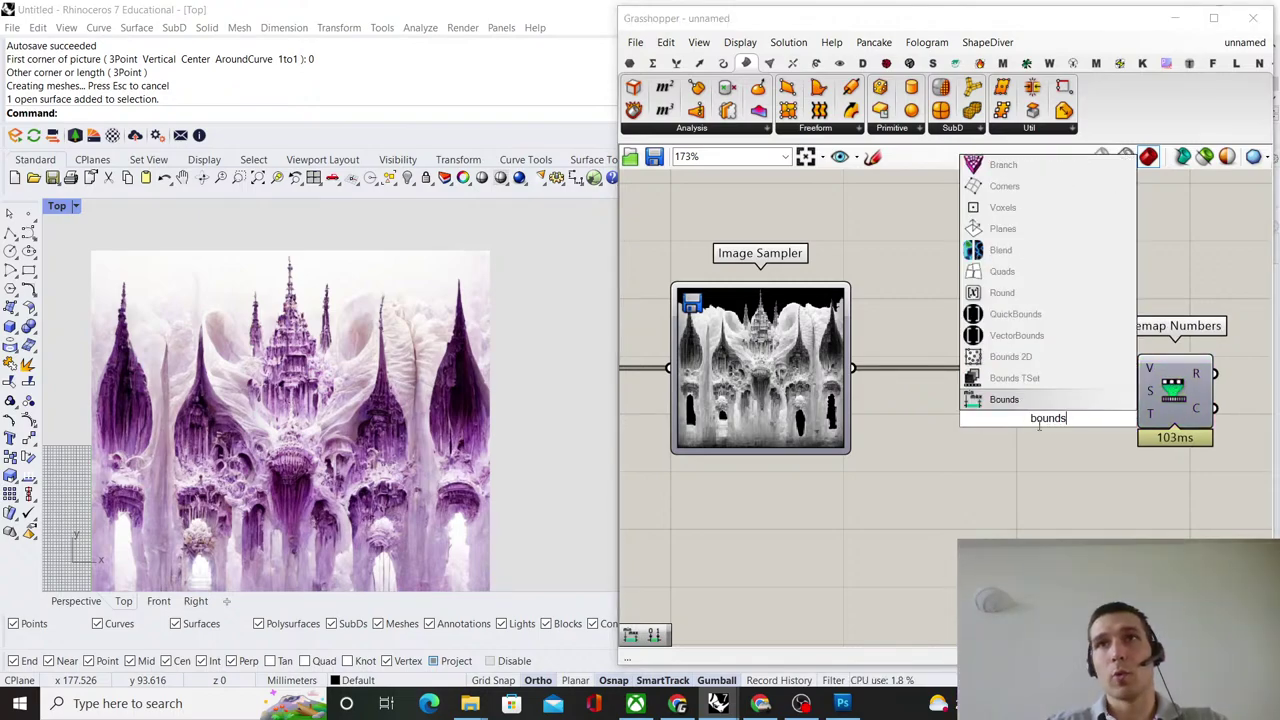
{"action": "key", "text": "Return"}
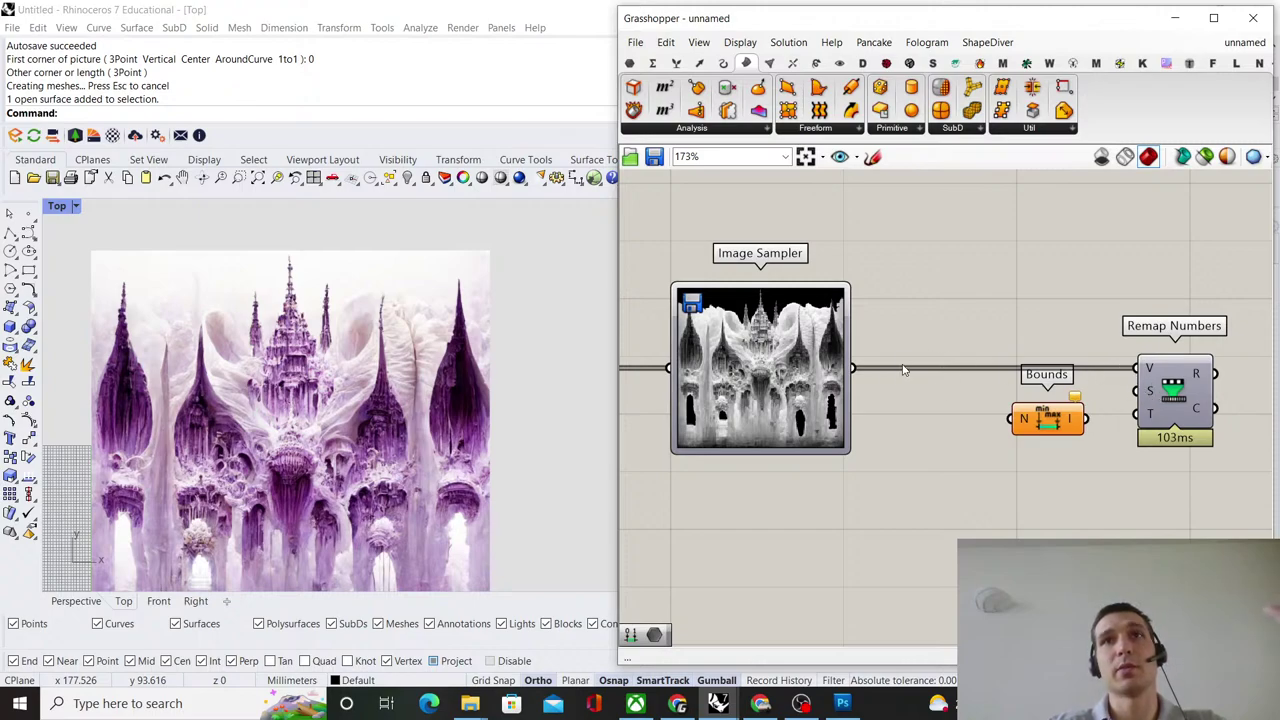
{"action": "left_click_drag", "start_coordinate": [1008, 420], "coordinate": [943, 398]}
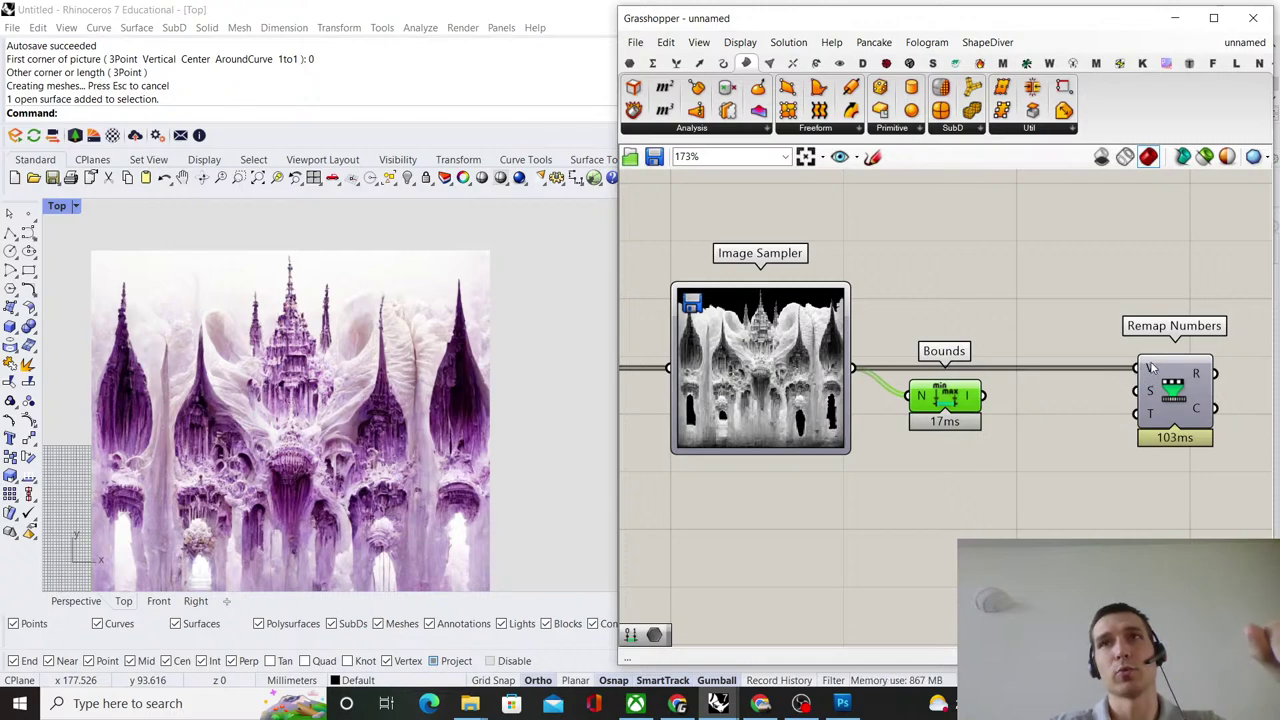
{"action": "left_click_drag", "start_coordinate": [986, 397], "coordinate": [1118, 396]}
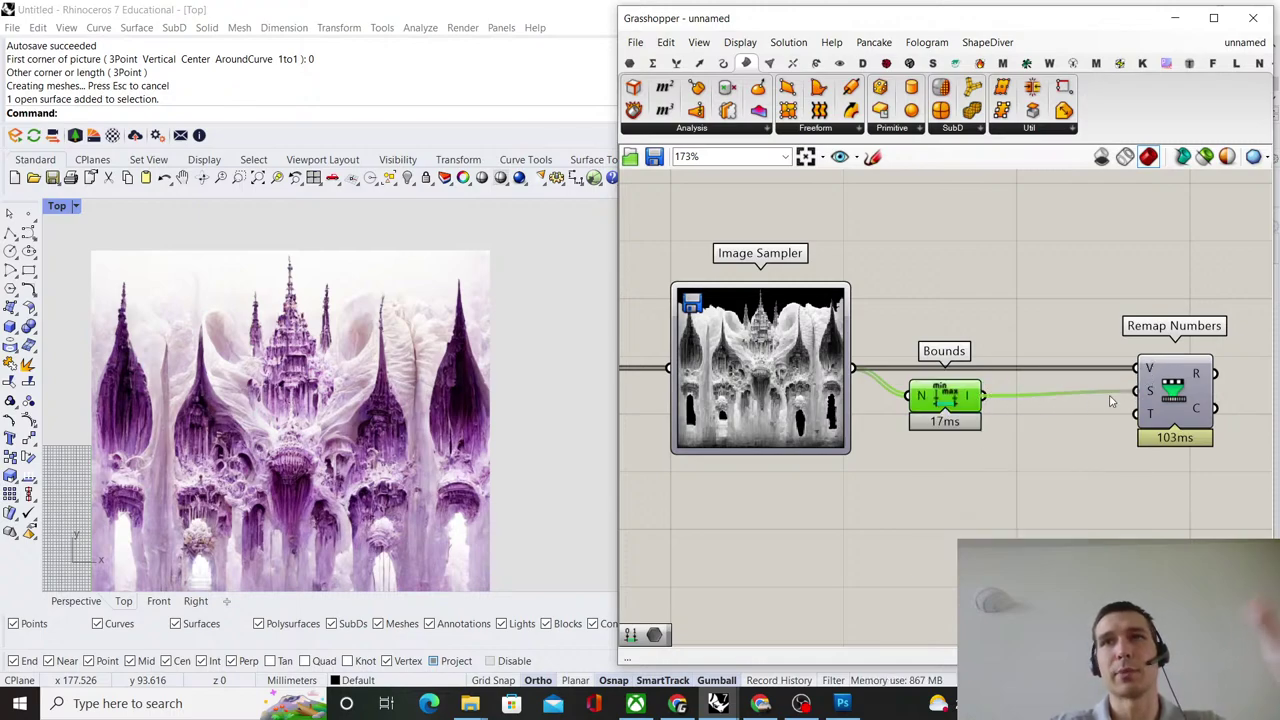
{"action": "left_click_drag", "start_coordinate": [946, 398], "coordinate": [981, 394]}
{"action": "left_click", "coordinate": [1064, 289]}
Add a Construct Domain component below Bounds and connect its output to the T input of Remap Numbers.
{"action": "scroll", "coordinate": [1065, 290], "scroll_direction": "down", "scroll_amount": 3}
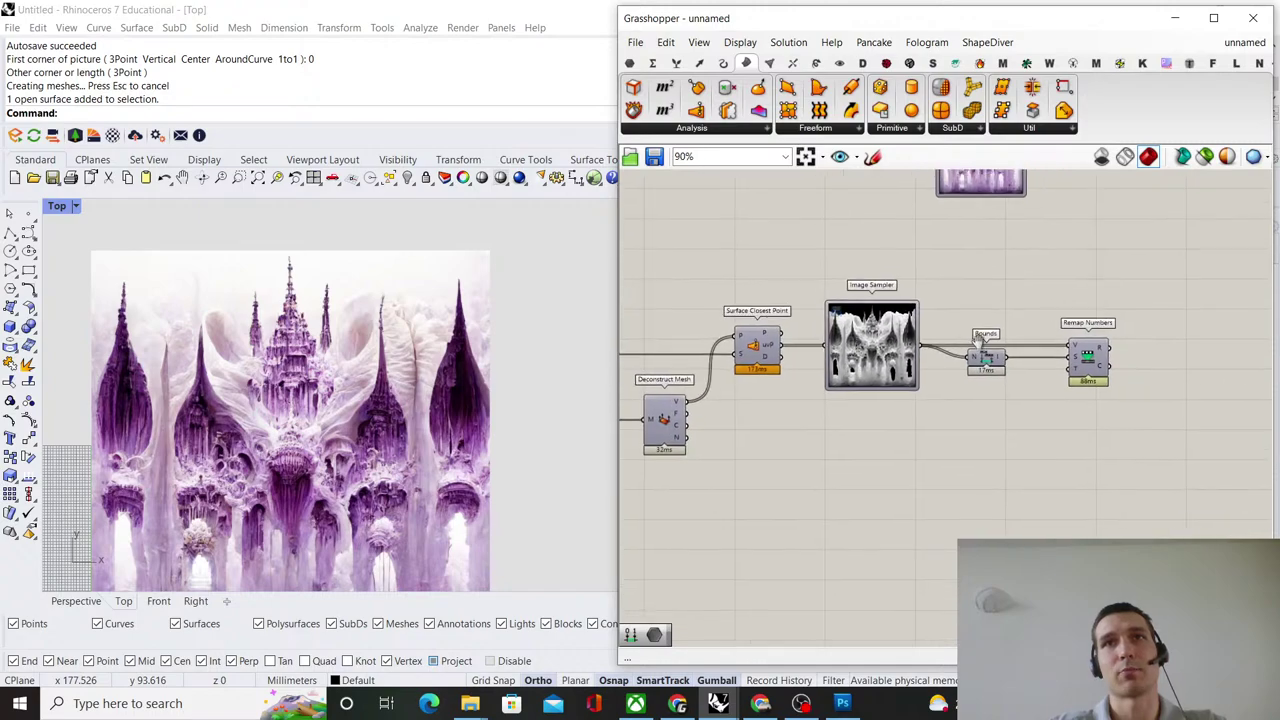
{"action": "double_click", "coordinate": [975, 418]}
{"action": "type", "text": "constru"}
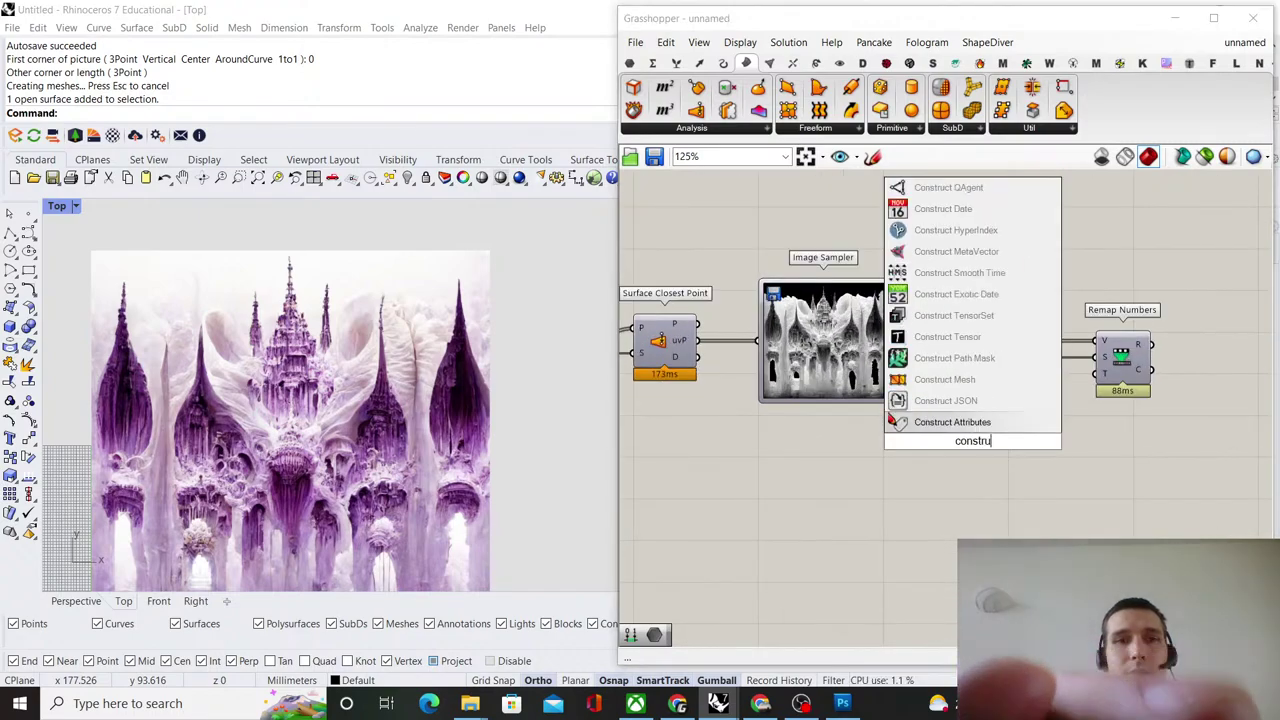
{"action": "type", "text": "ct domain"}
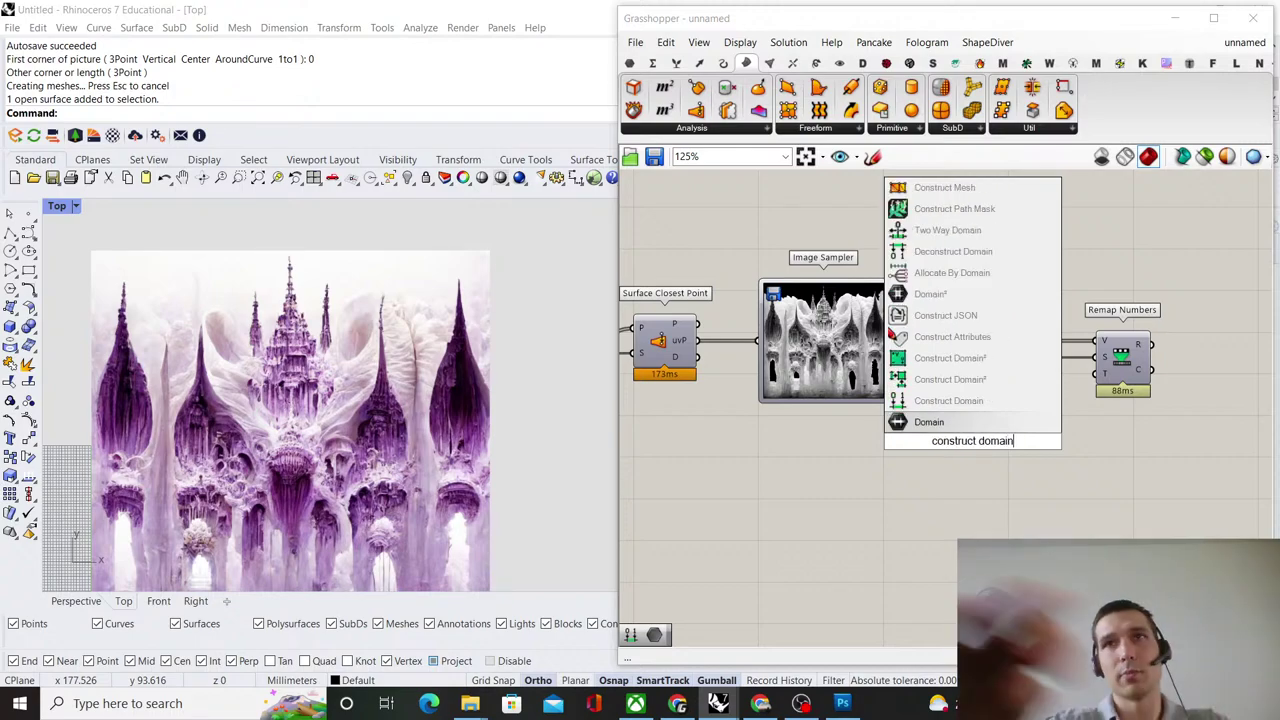
{"action": "left_click", "coordinate": [950, 400]}
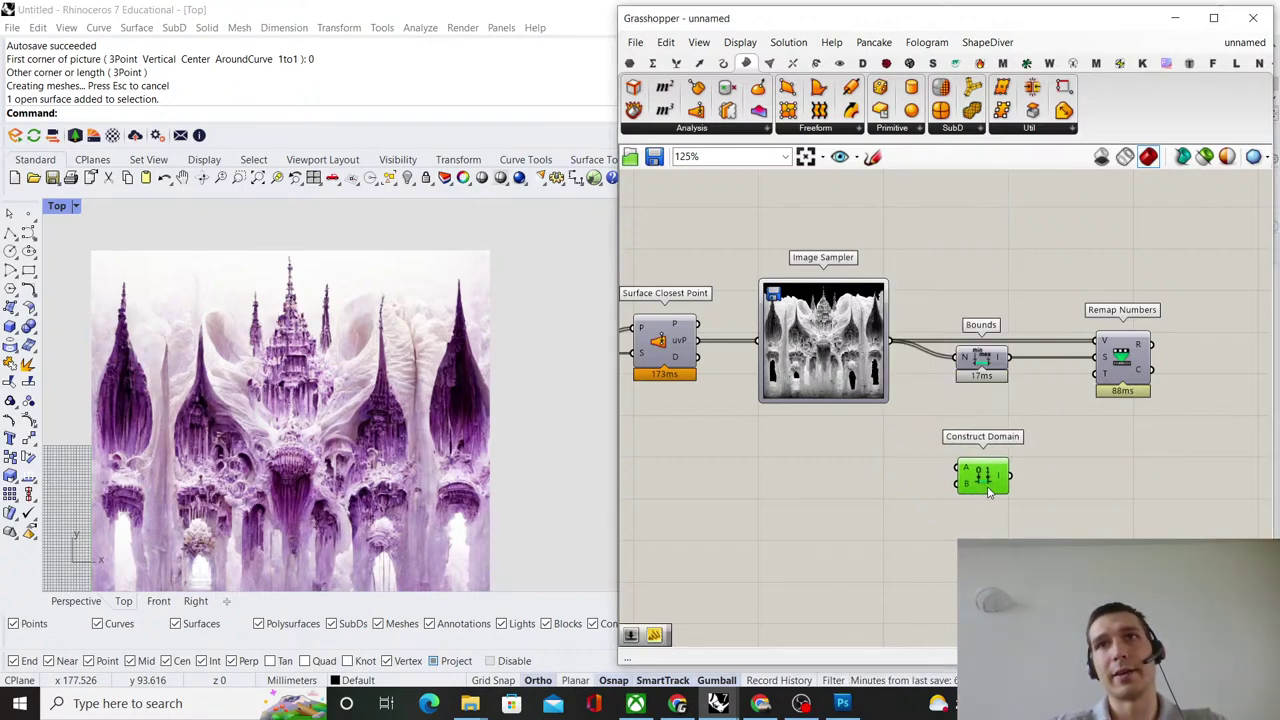
{"action": "scroll", "coordinate": [836, 420], "scroll_direction": "up", "scroll_amount": 3}
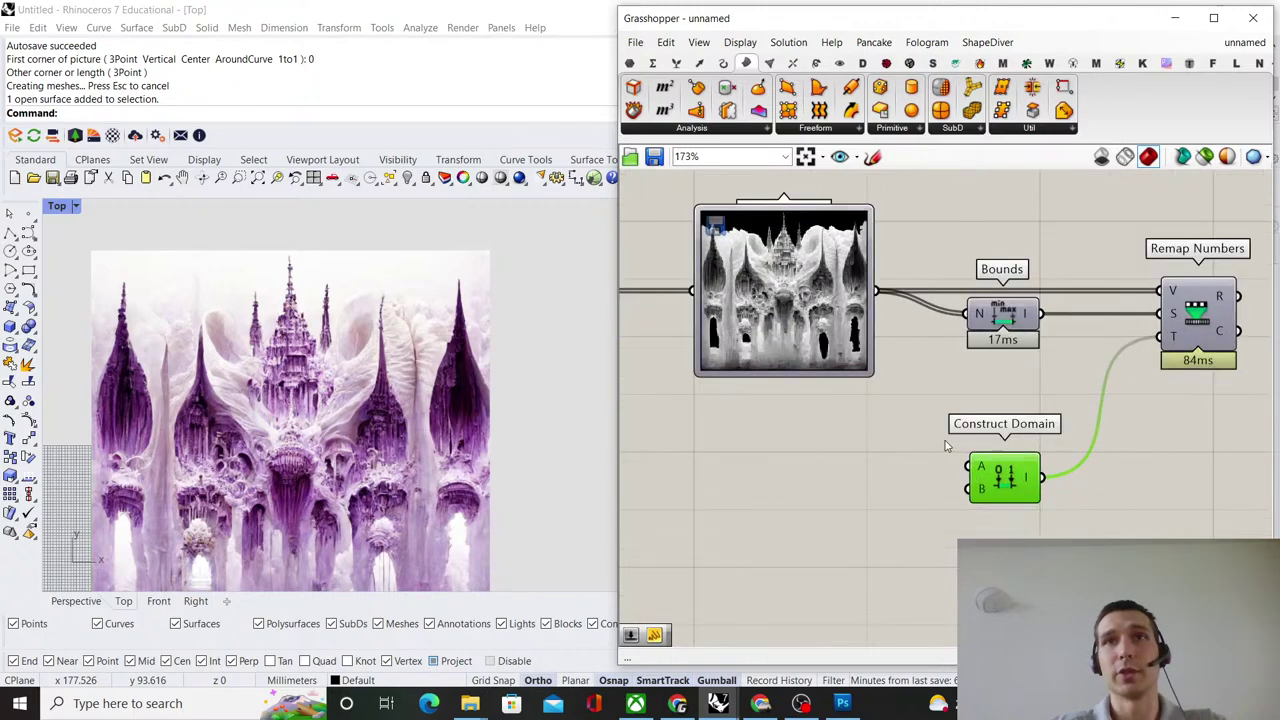
Add a number slider set to 0.5 and connect it to the A input of Construct Domain.
{"action": "double_click", "coordinate": [858, 472]}
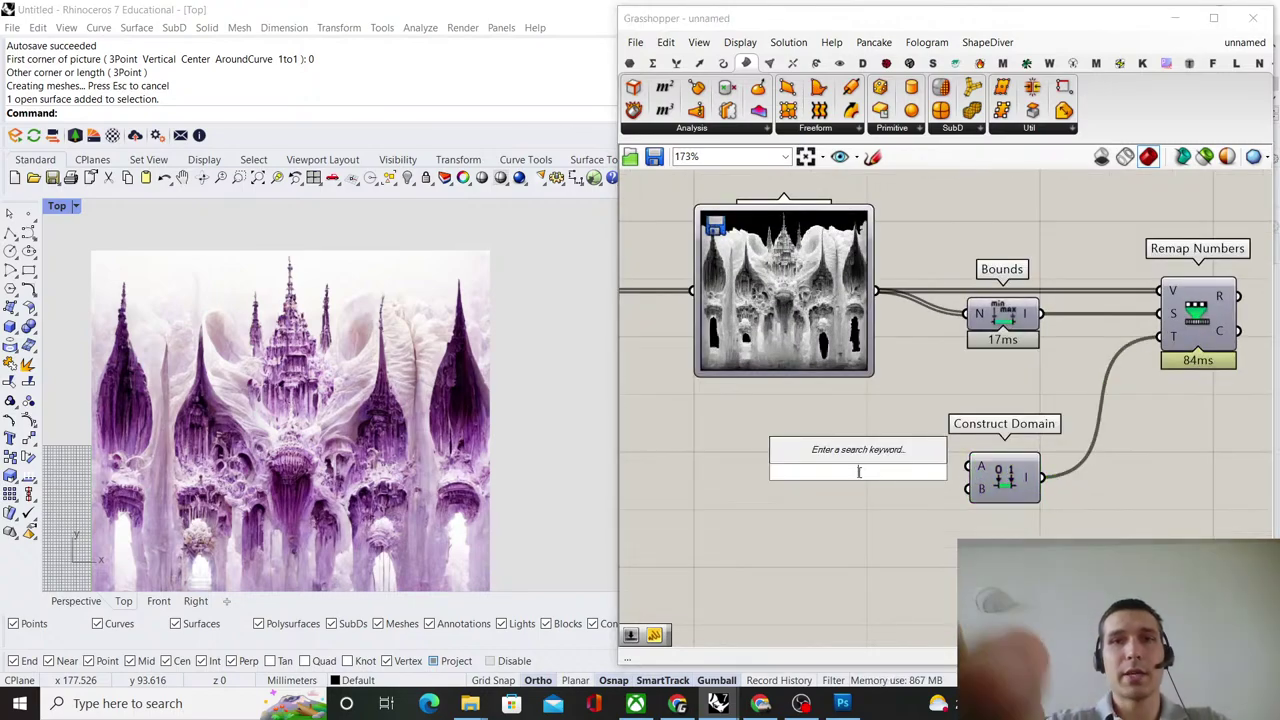
{"action": "type", "text": "0"}
{"action": "key", "text": "BackSpace"}
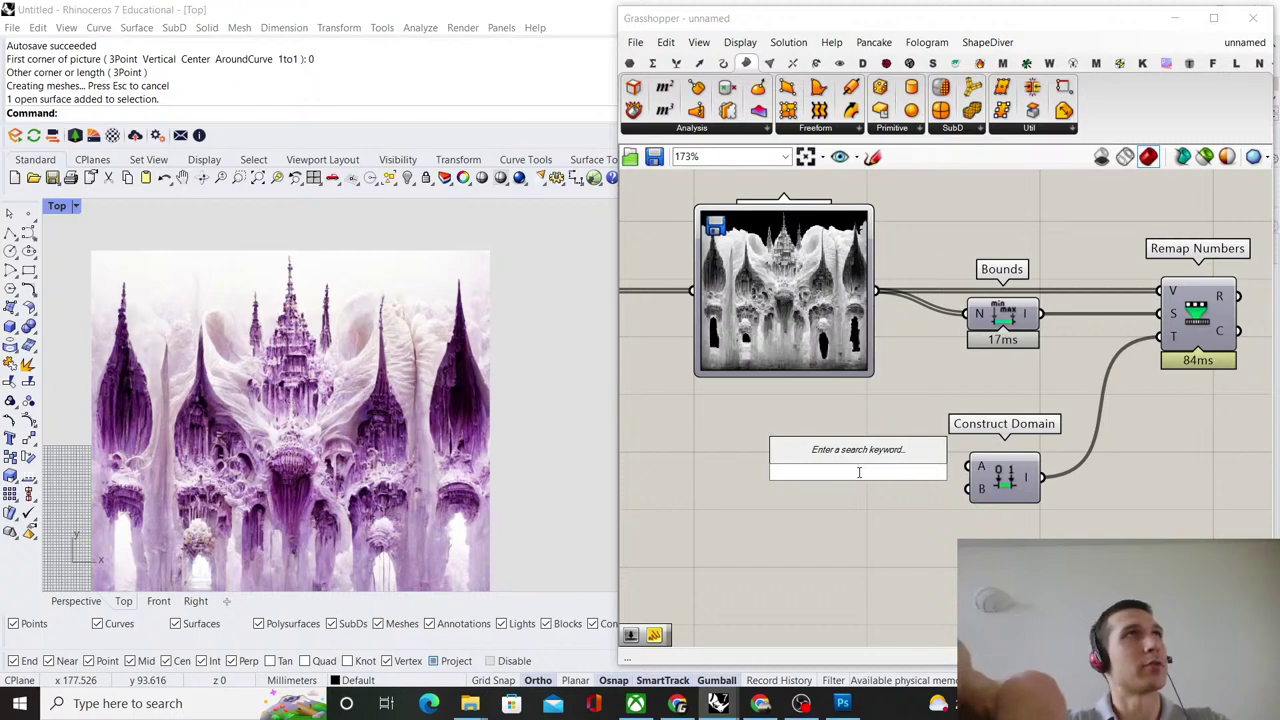
{"action": "type", "text": "0.5"}
{"action": "key", "text": "Return"}
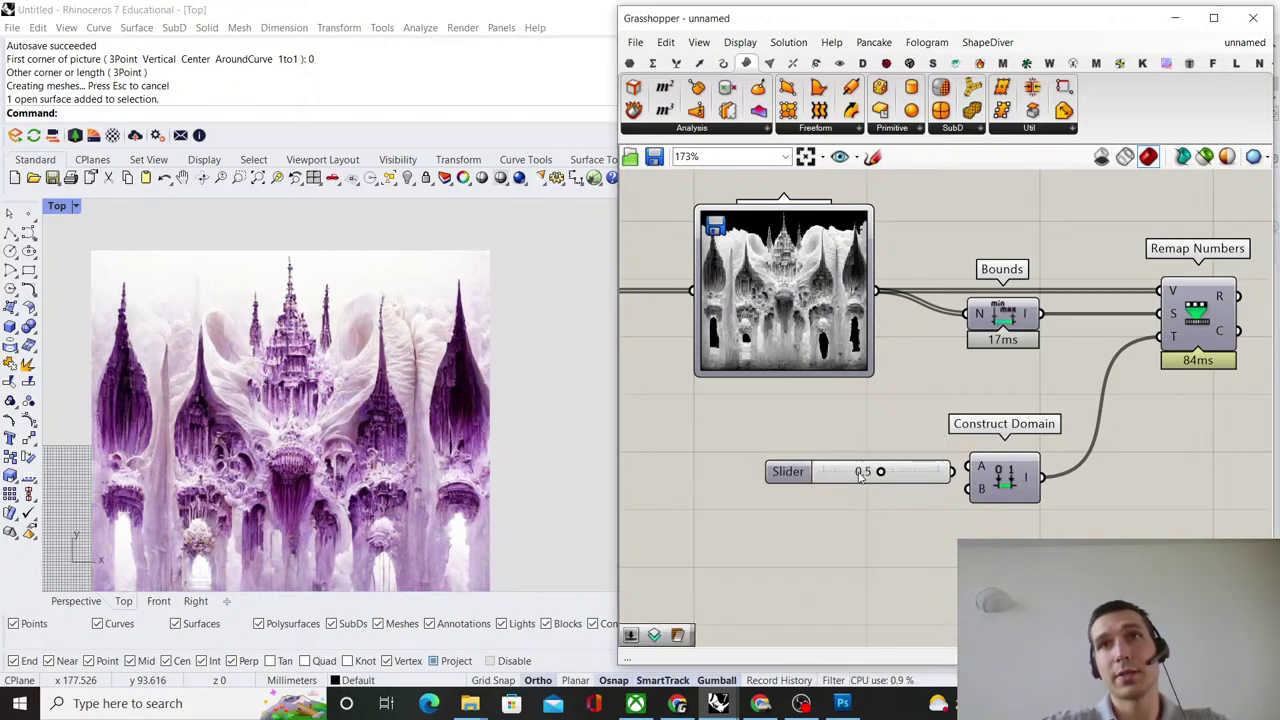
{"action": "left_click_drag", "start_coordinate": [919, 478], "coordinate": [842, 466]}
Add a number slider set to 12.0, connect it to Construct Domain's B input, and align it under the Domain start slider.
{"action": "double_click", "coordinate": [866, 536]}
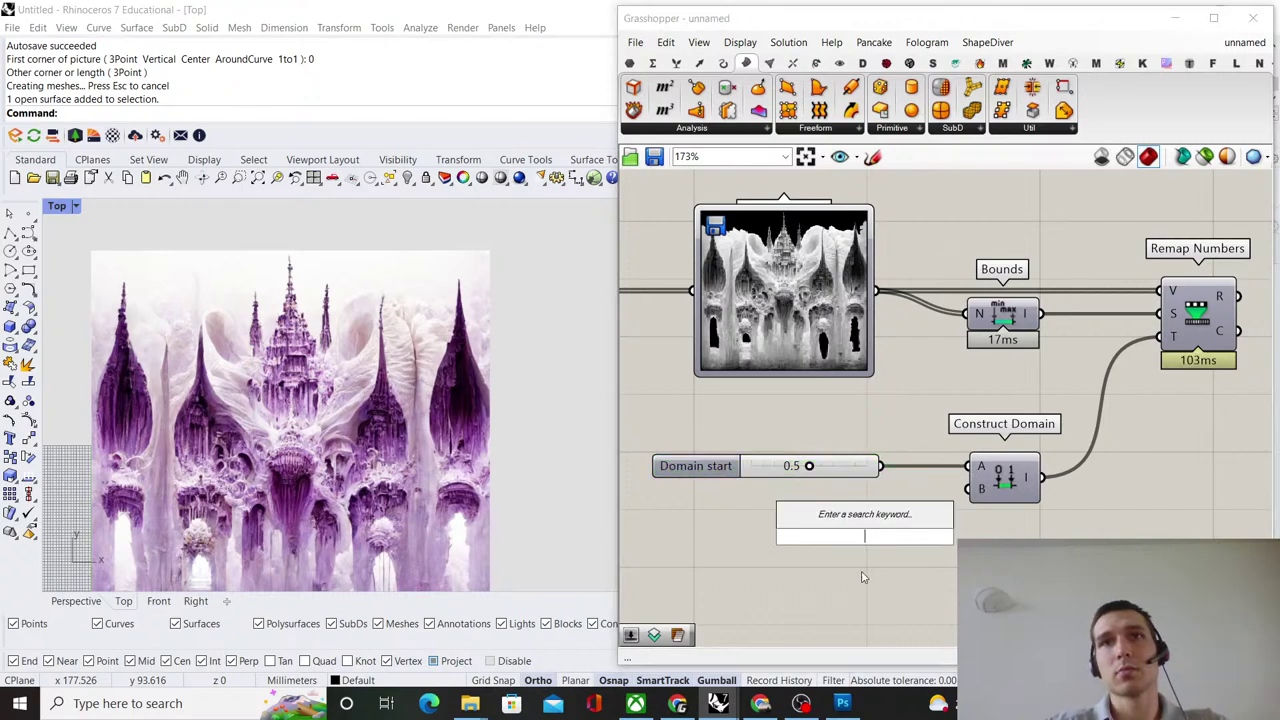
{"action": "type", "text": "12.0"}
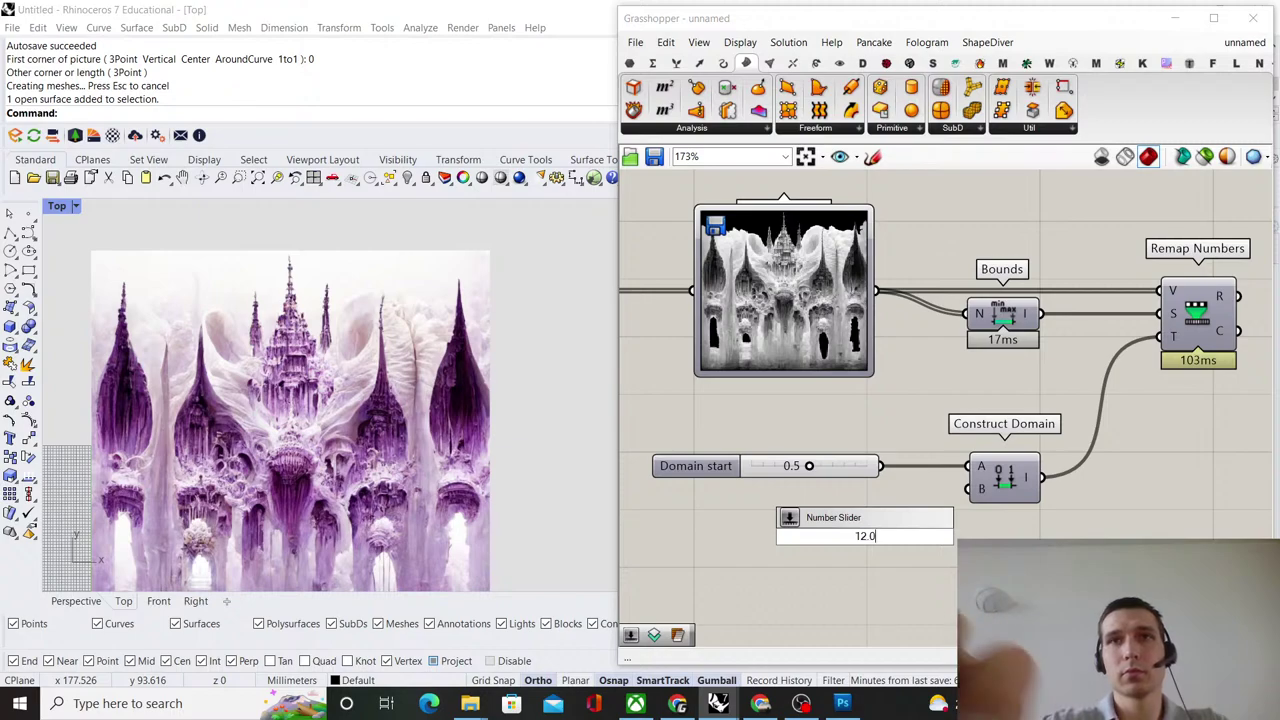
{"action": "key", "text": "Return"}
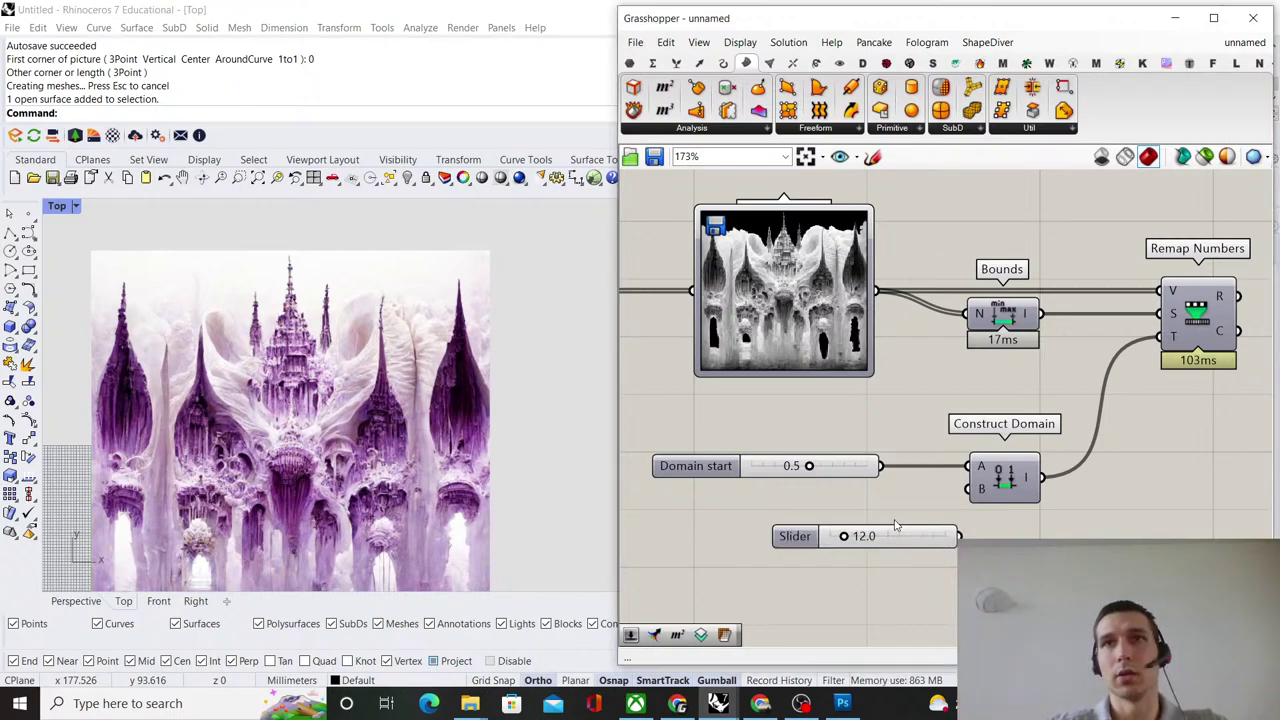
{"action": "left_click_drag", "start_coordinate": [900, 540], "coordinate": [968, 488]}
{"action": "left_click_drag", "start_coordinate": [712, 508], "coordinate": [699, 488]}
{"action": "left_click", "coordinate": [797, 528]}
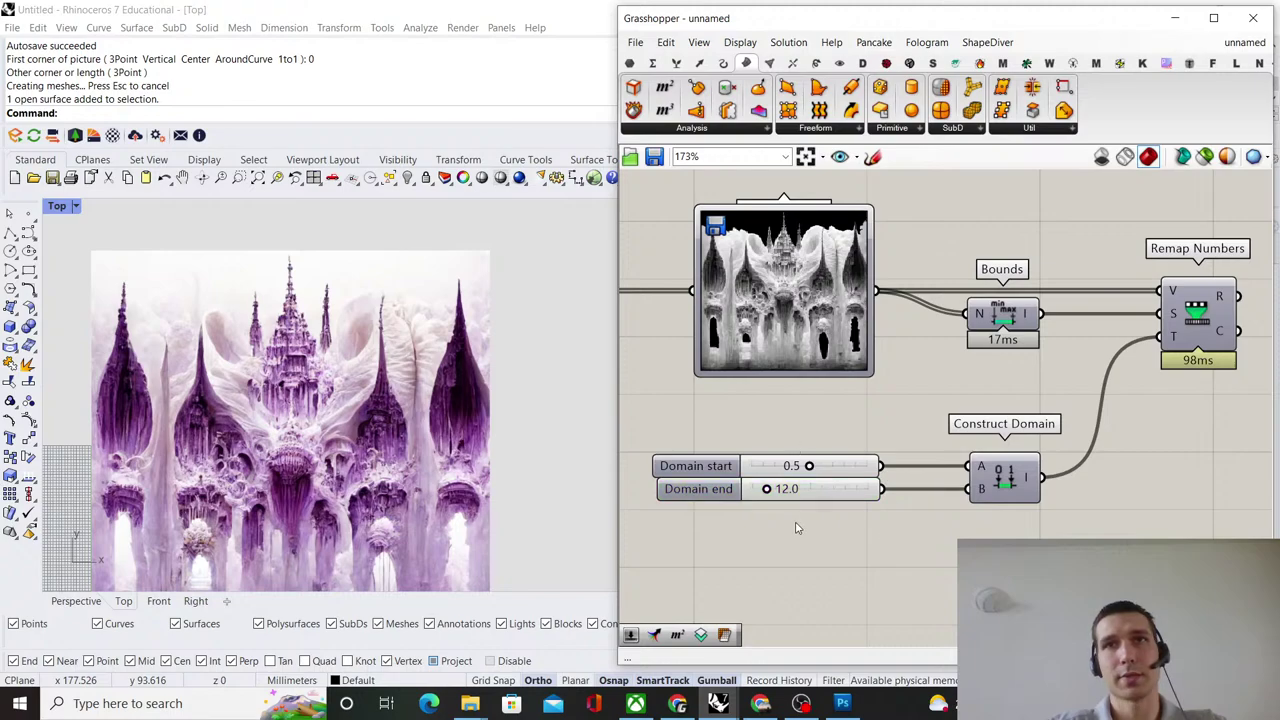
Add a Move component beyond Remap Numbers, leaving space between the two for another component.
{"action": "scroll", "coordinate": [785, 475], "scroll_direction": "down", "scroll_amount": 3}
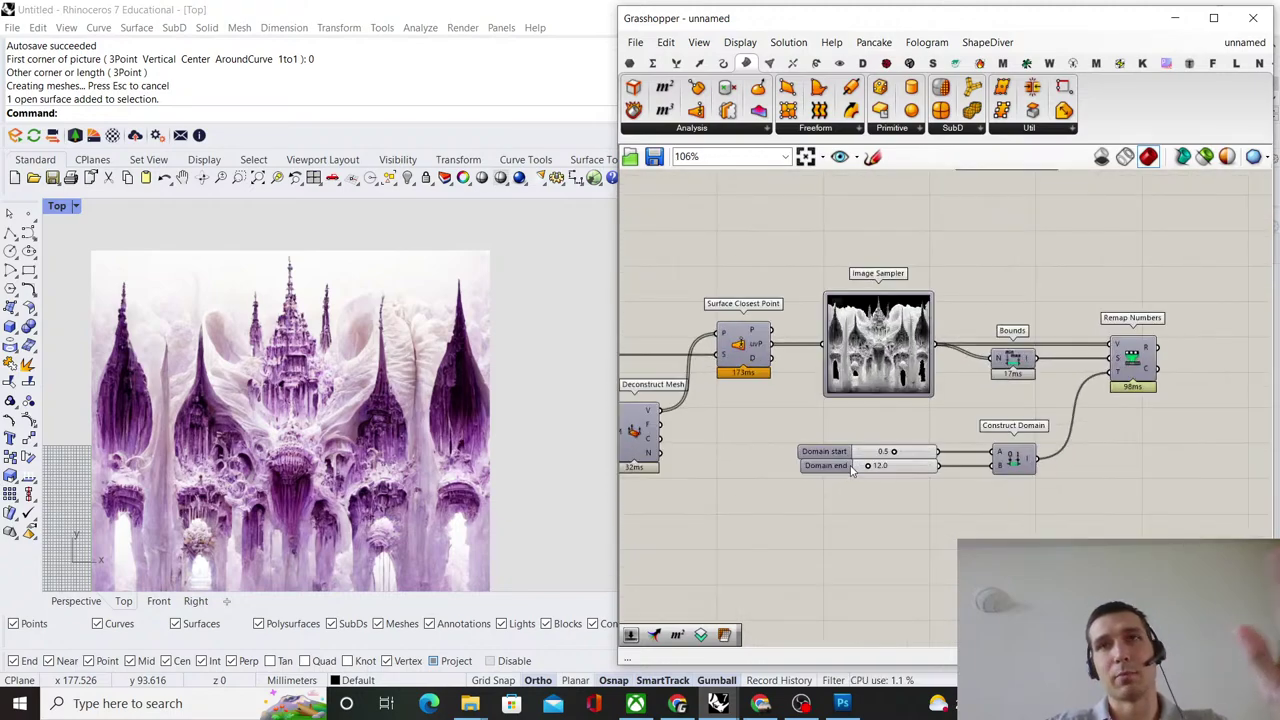
{"action": "scroll", "coordinate": [930, 412], "scroll_direction": "down", "scroll_amount": 2}
{"action": "right_click_drag", "start_coordinate": [1101, 363], "coordinate": [985, 393]}
{"action": "scroll", "coordinate": [985, 390], "scroll_direction": "up", "scroll_amount": 3}
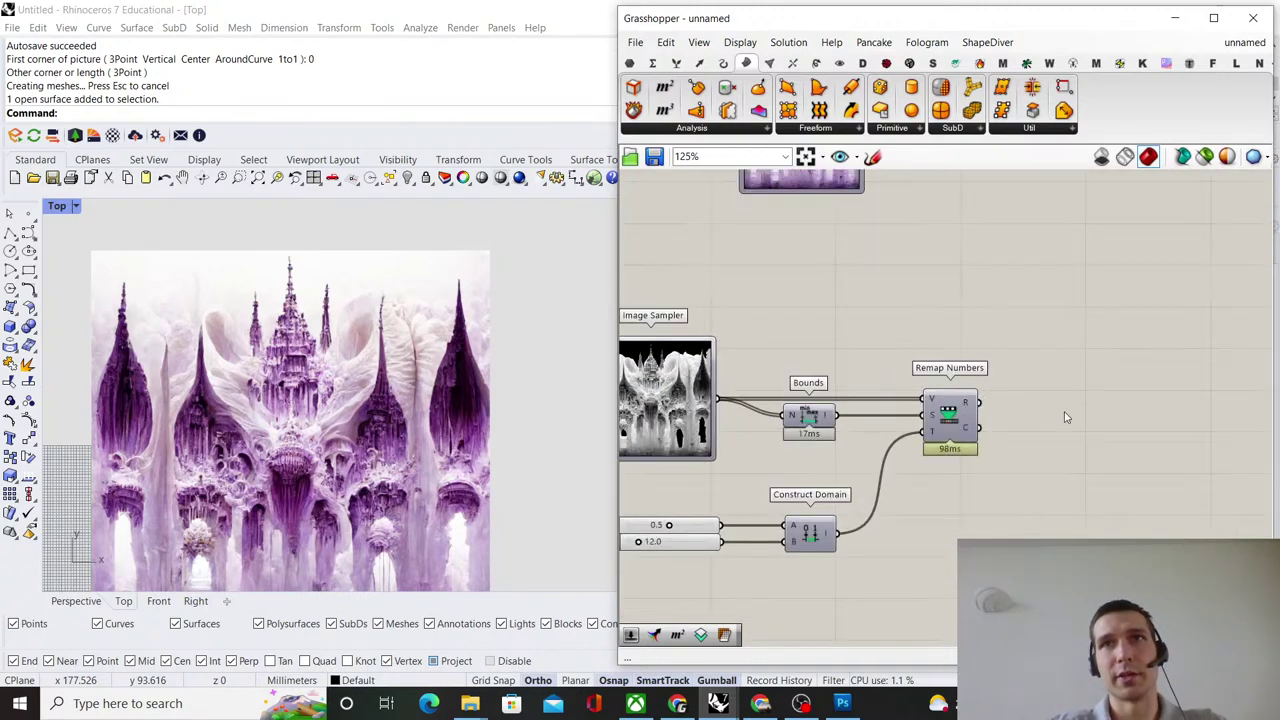
{"action": "double_click", "coordinate": [1105, 402]}
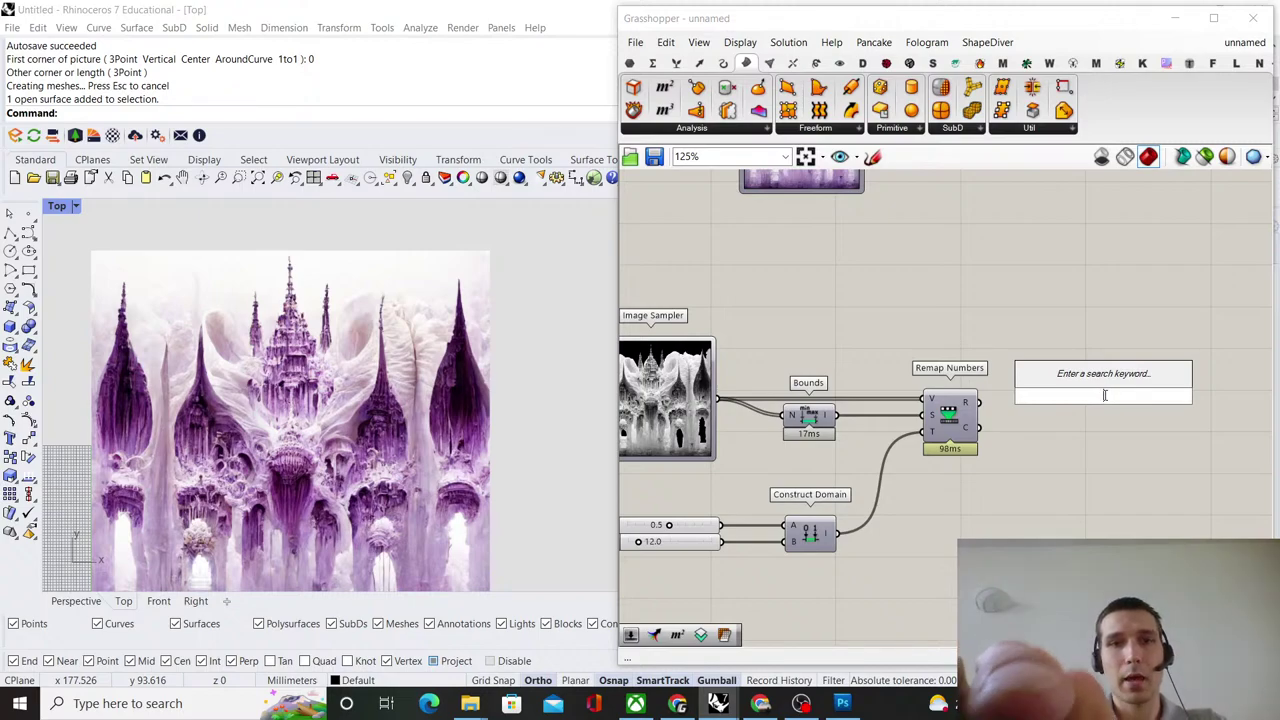
{"action": "type", "text": "move"}
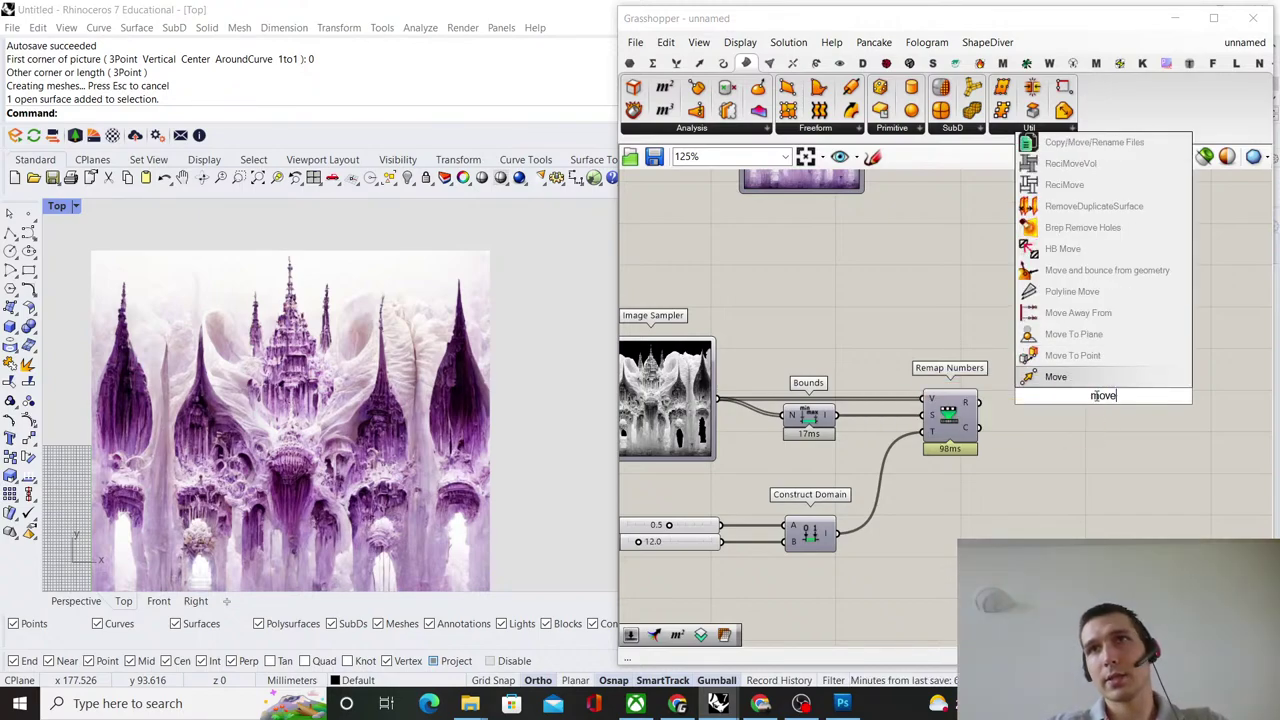
{"action": "key", "text": "Return"}
{"action": "left_click_drag", "start_coordinate": [1097, 403], "coordinate": [1157, 411]}
Insert a Unit Z component between Remap Numbers and Move, wiring output R into its F input and its V output into Move's T input.
{"action": "double_click", "coordinate": [1066, 404]}
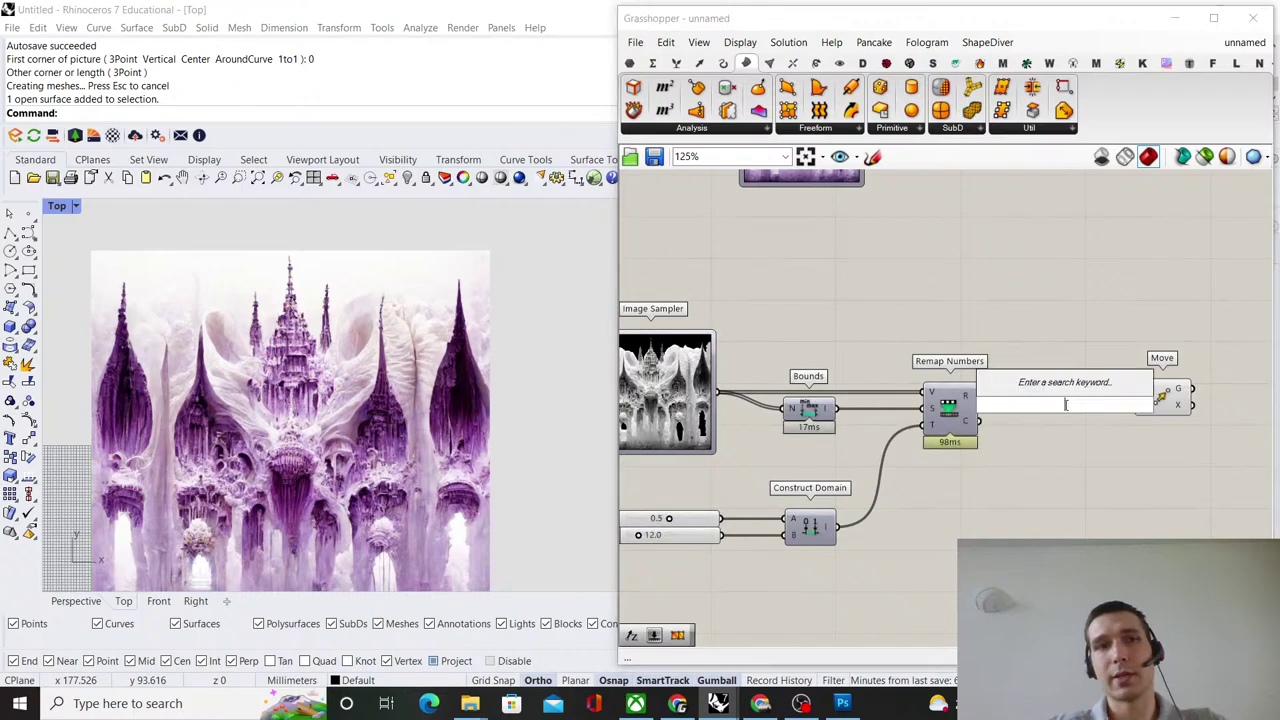
{"action": "type", "text": "unit z"}
{"action": "key", "text": "Return"}
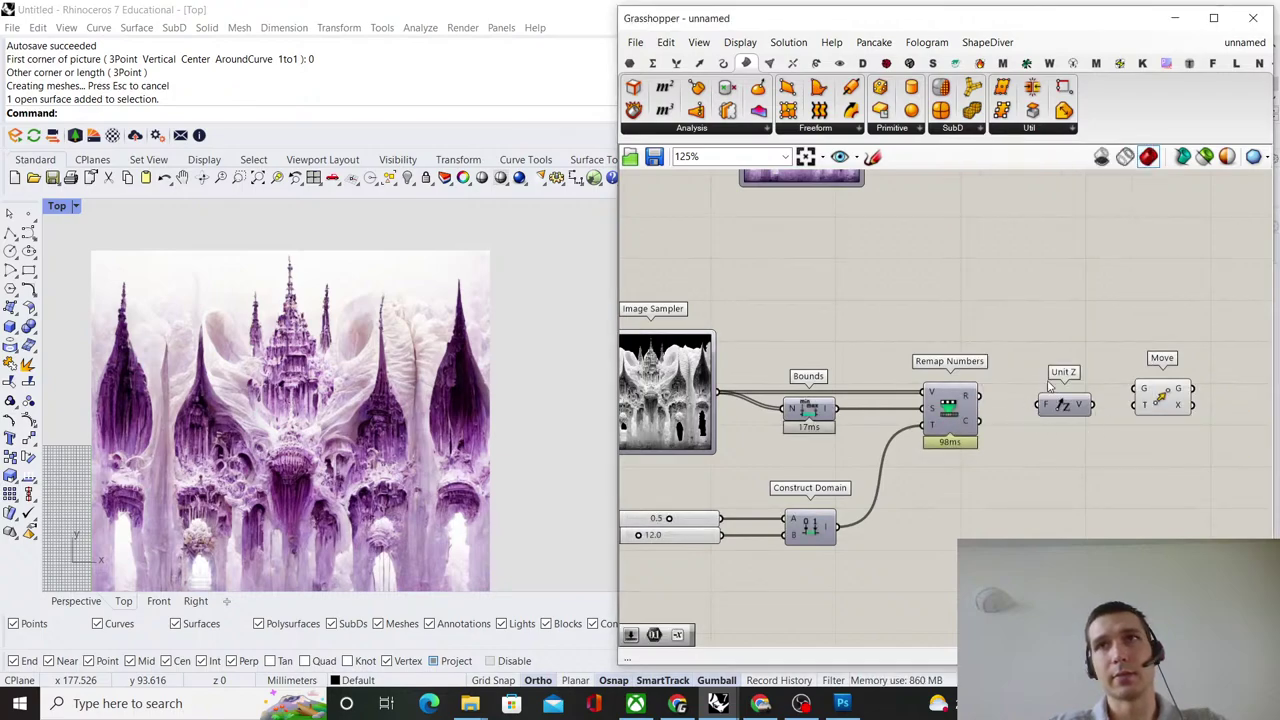
{"action": "scroll", "coordinate": [1050, 385], "scroll_direction": "up", "scroll_amount": 2}
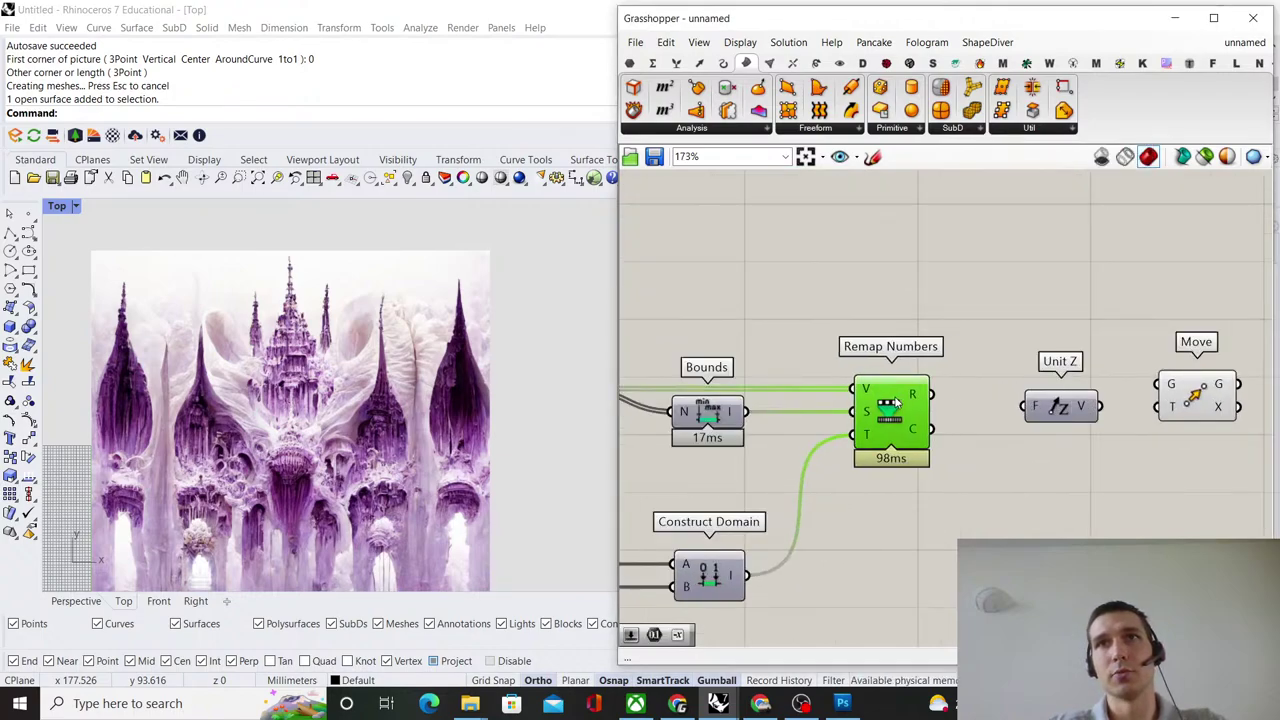
{"action": "left_click_drag", "start_coordinate": [895, 400], "coordinate": [883, 400]}
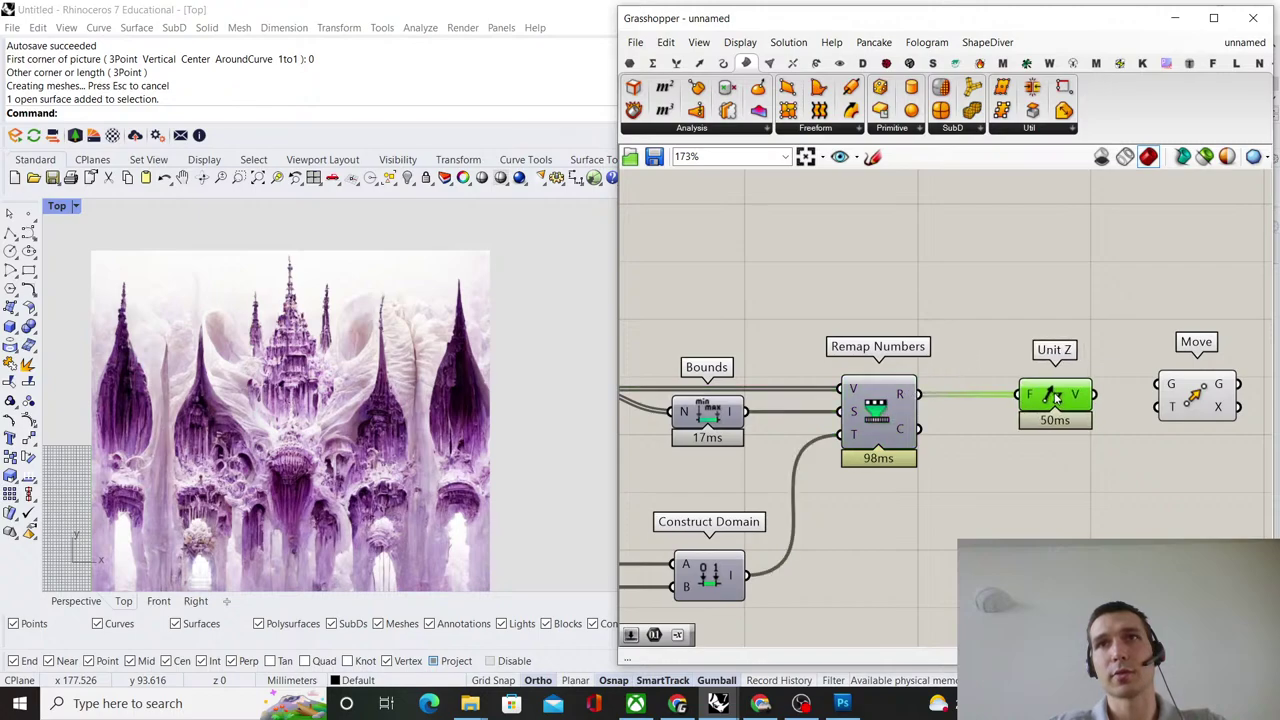
{"action": "left_click", "coordinate": [1120, 320]}
{"action": "right_click_drag", "start_coordinate": [1112, 319], "coordinate": [874, 321]}
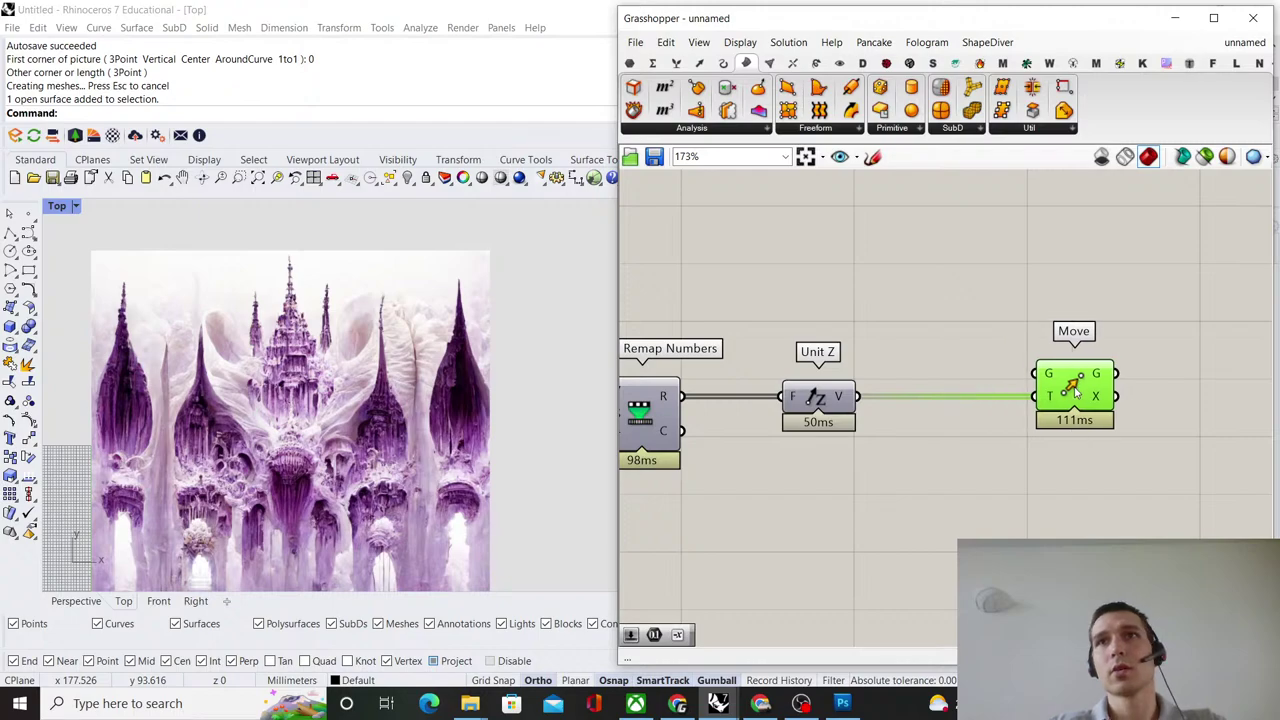
Connect Deconstruct Mesh's V output to Move's G input and reposition Move beyond Unit Z.
{"action": "scroll", "coordinate": [1150, 388], "scroll_direction": "down", "scroll_amount": 5}
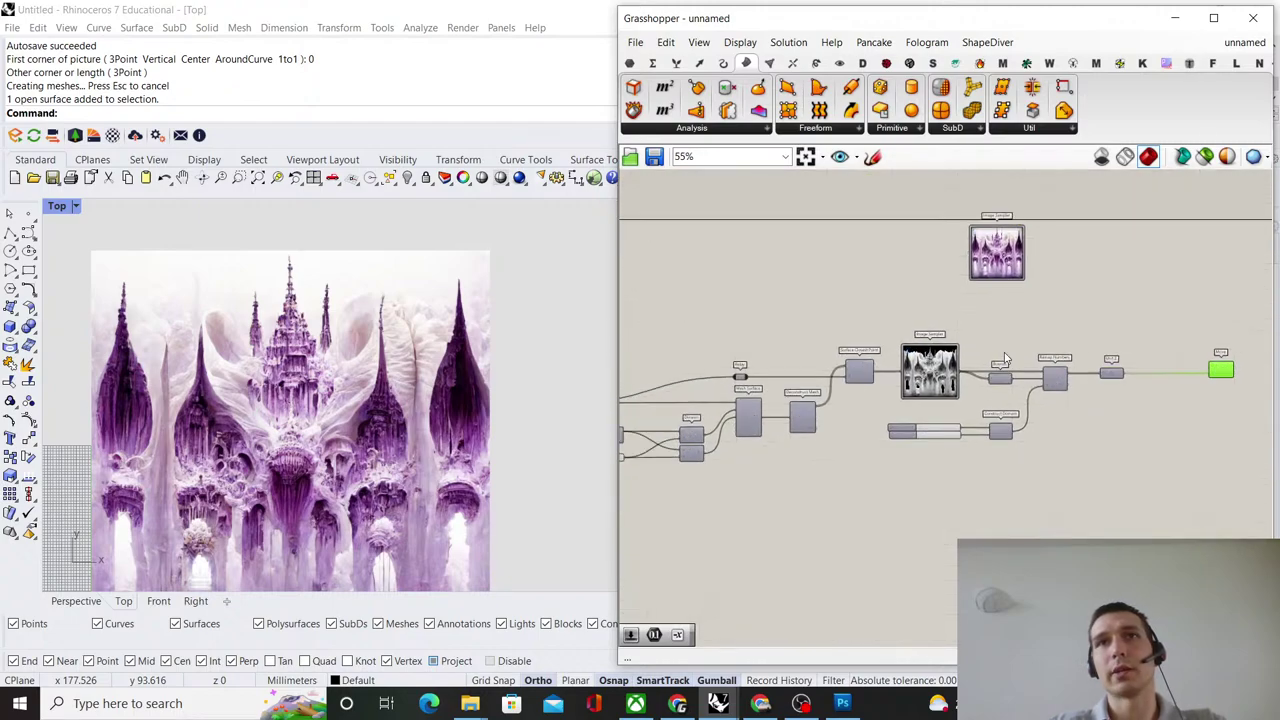
{"action": "scroll", "coordinate": [815, 418], "scroll_direction": "up", "scroll_amount": 3}
{"action": "scroll", "coordinate": [825, 414], "scroll_direction": "down", "scroll_amount": 4}
{"action": "scroll", "coordinate": [1130, 385], "scroll_direction": "up", "scroll_amount": 4}
{"action": "left_click_drag", "start_coordinate": [825, 414], "coordinate": [1153, 369]}
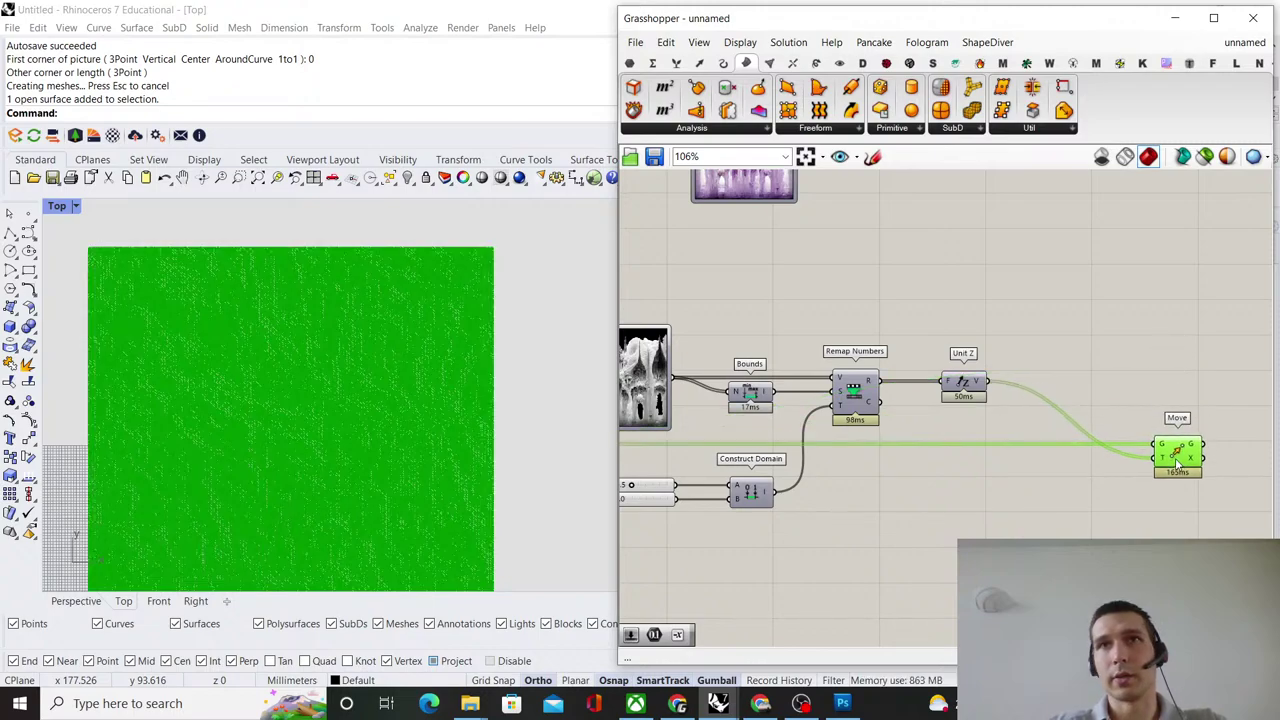
{"action": "left_click", "coordinate": [1128, 372]}
{"action": "scroll", "coordinate": [1128, 420], "scroll_direction": "up", "scroll_amount": 4}
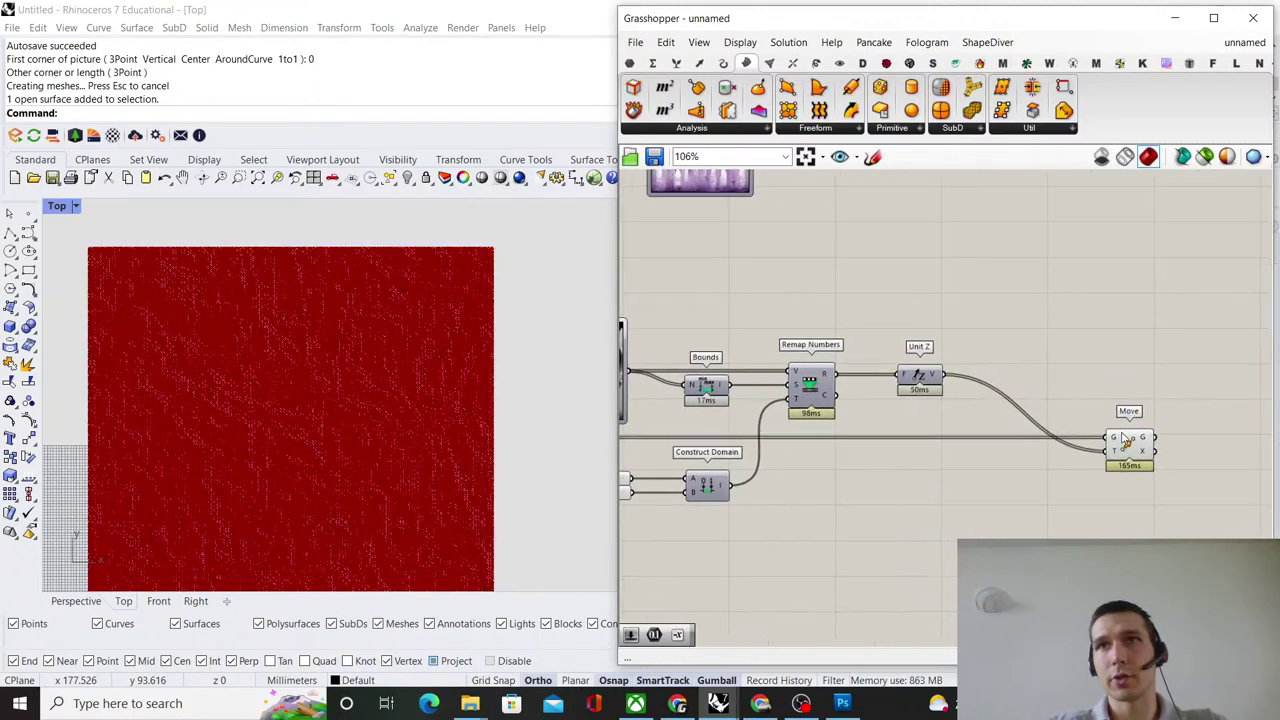
{"action": "left_click", "coordinate": [1028, 443]}
{"action": "left_click", "coordinate": [1008, 351]}
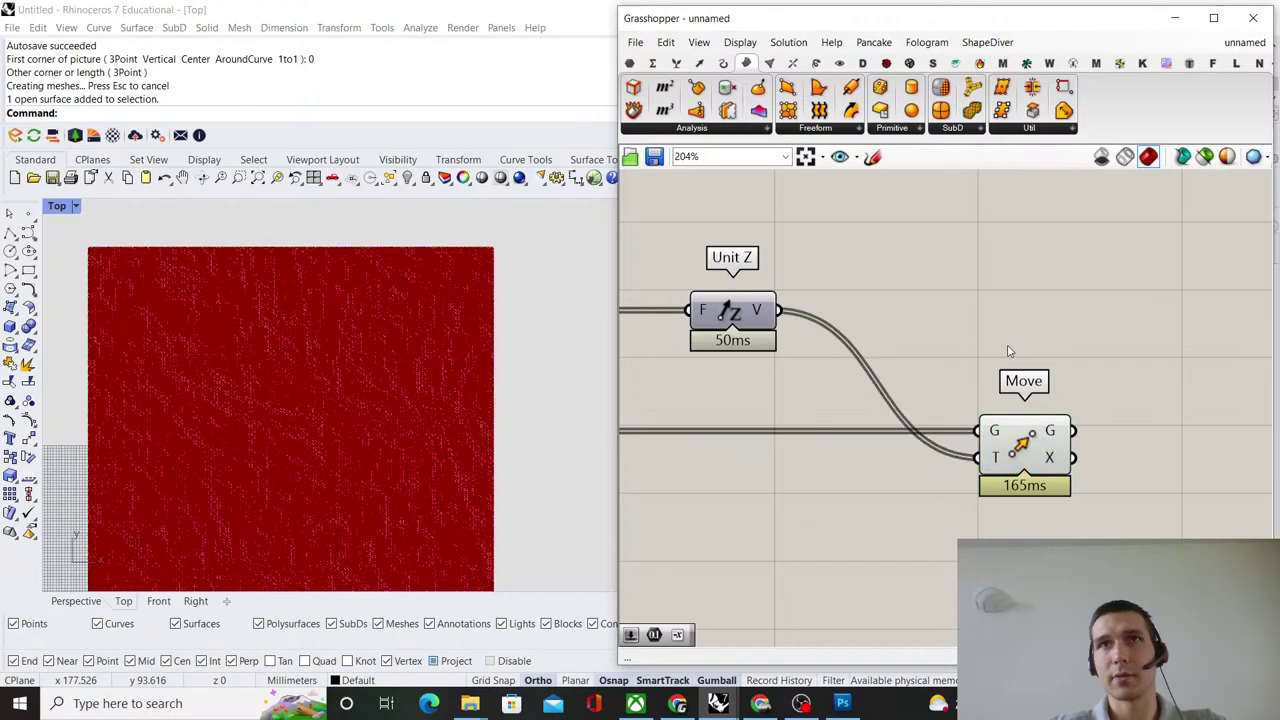
Shift the relay and the image-sampling components from Surface Closest Point through Unit Z below the wire running to Move.
{"action": "scroll", "coordinate": [803, 354], "scroll_direction": "down", "scroll_amount": 4}
{"action": "right_click_drag", "start_coordinate": [803, 354], "coordinate": [1084, 371]}
{"action": "scroll", "coordinate": [1084, 371], "scroll_direction": "down", "scroll_amount": 3}
{"action": "scroll", "coordinate": [1065, 392], "scroll_direction": "up", "scroll_amount": 1}
{"action": "right_click_drag", "start_coordinate": [1009, 402], "coordinate": [1129, 383]}
{"action": "scroll", "coordinate": [980, 393], "scroll_direction": "down", "scroll_amount": 2}
{"action": "scroll", "coordinate": [1132, 386], "scroll_direction": "up", "scroll_amount": 2}
{"action": "left_click_drag", "start_coordinate": [1194, 418], "coordinate": [790, 258]}
{"action": "right_click_drag", "start_coordinate": [637, 315], "coordinate": [765, 275]}
{"action": "scroll", "coordinate": [892, 262], "scroll_direction": "down", "scroll_amount": 3}
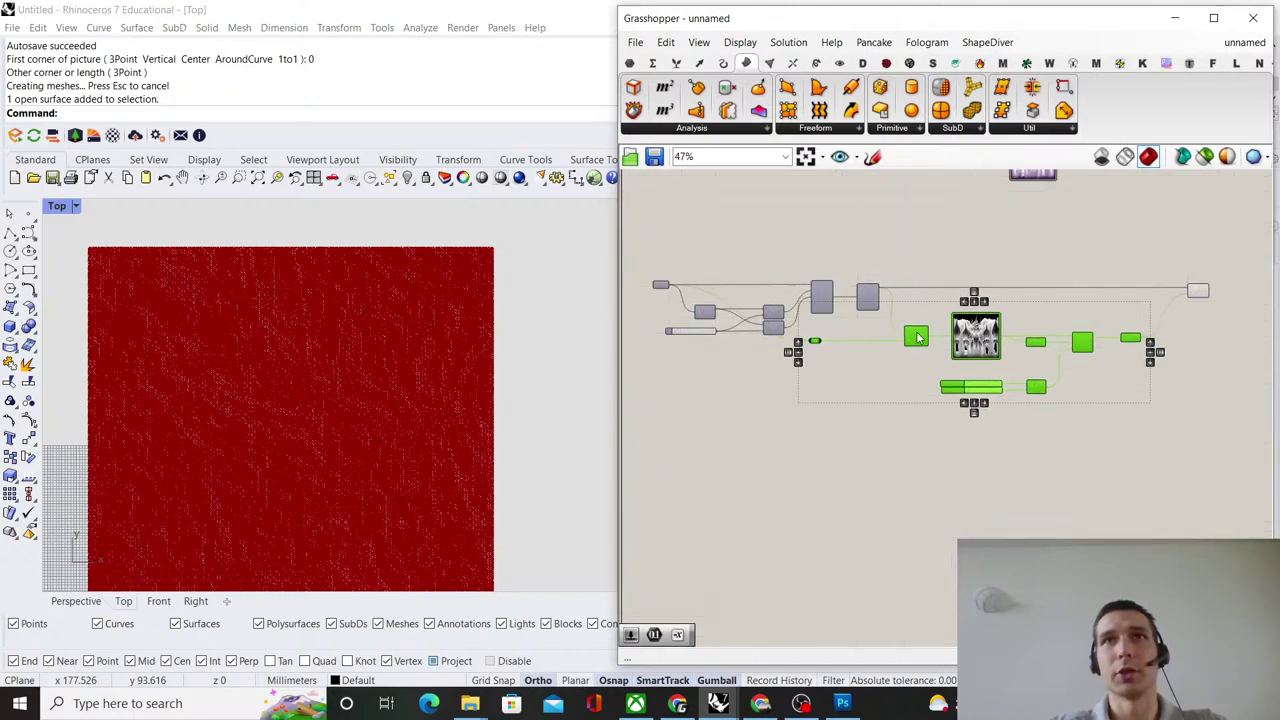
{"action": "left_click_drag", "start_coordinate": [918, 338], "coordinate": [916, 347]}
Tidy the base-mesh layout: place the relay beneath the 0.5 slider and shift both Division components and Mesh Surface closer to Dimensions.
{"action": "scroll", "coordinate": [875, 233], "scroll_direction": "up", "scroll_amount": 5}
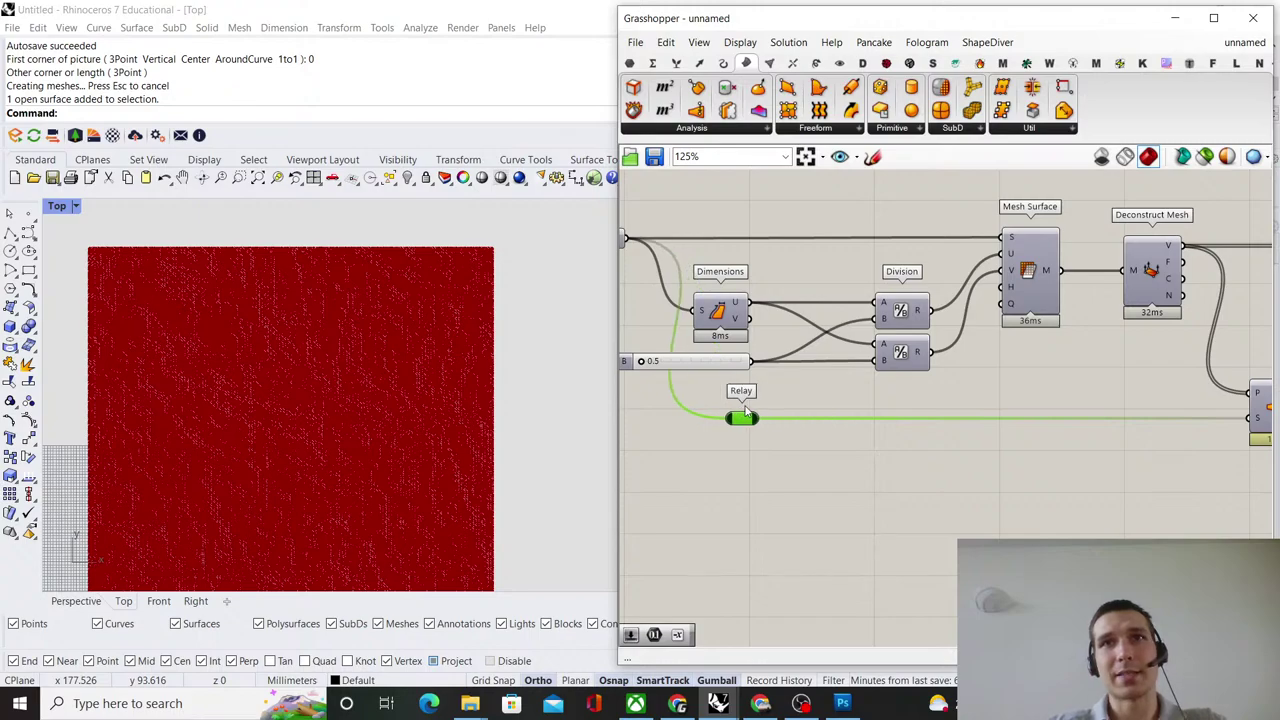
{"action": "scroll", "coordinate": [790, 372], "scroll_direction": "down", "scroll_amount": 6}
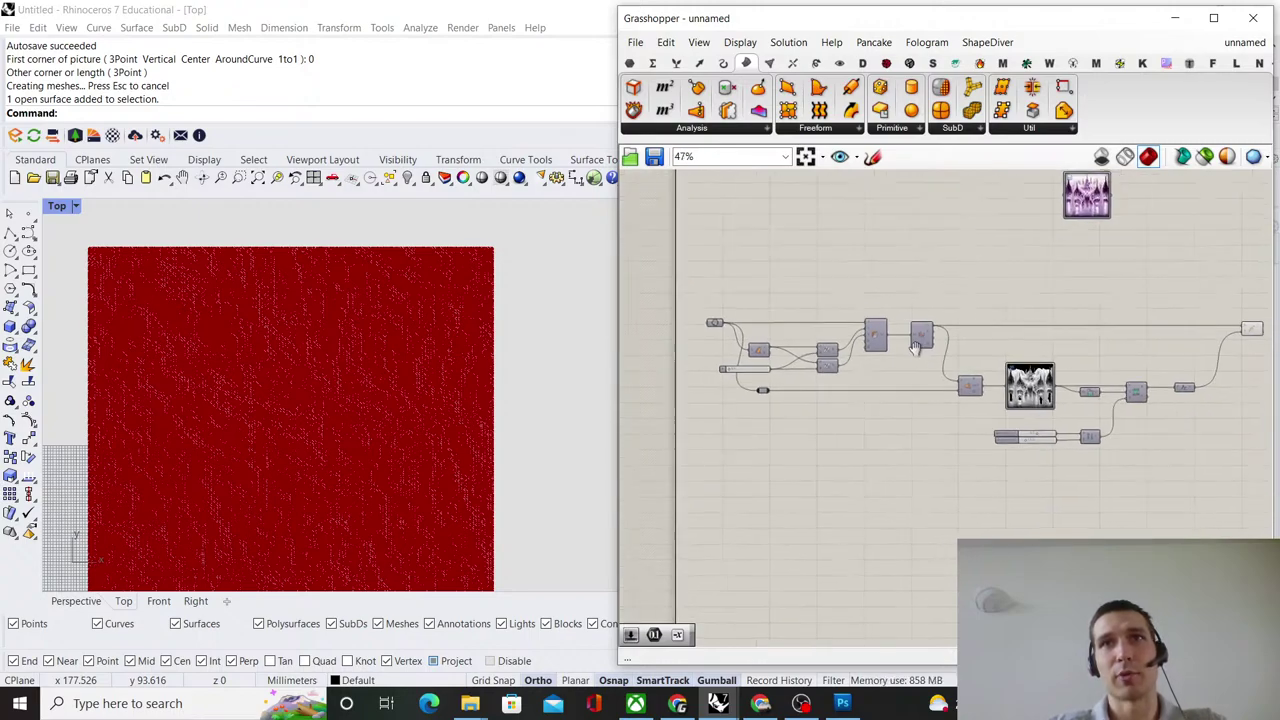
{"action": "scroll", "coordinate": [808, 350], "scroll_direction": "up", "scroll_amount": 8}
{"action": "left_click_drag", "start_coordinate": [900, 362], "coordinate": [898, 358]}
{"action": "left_click_drag", "start_coordinate": [898, 360], "coordinate": [813, 366]}
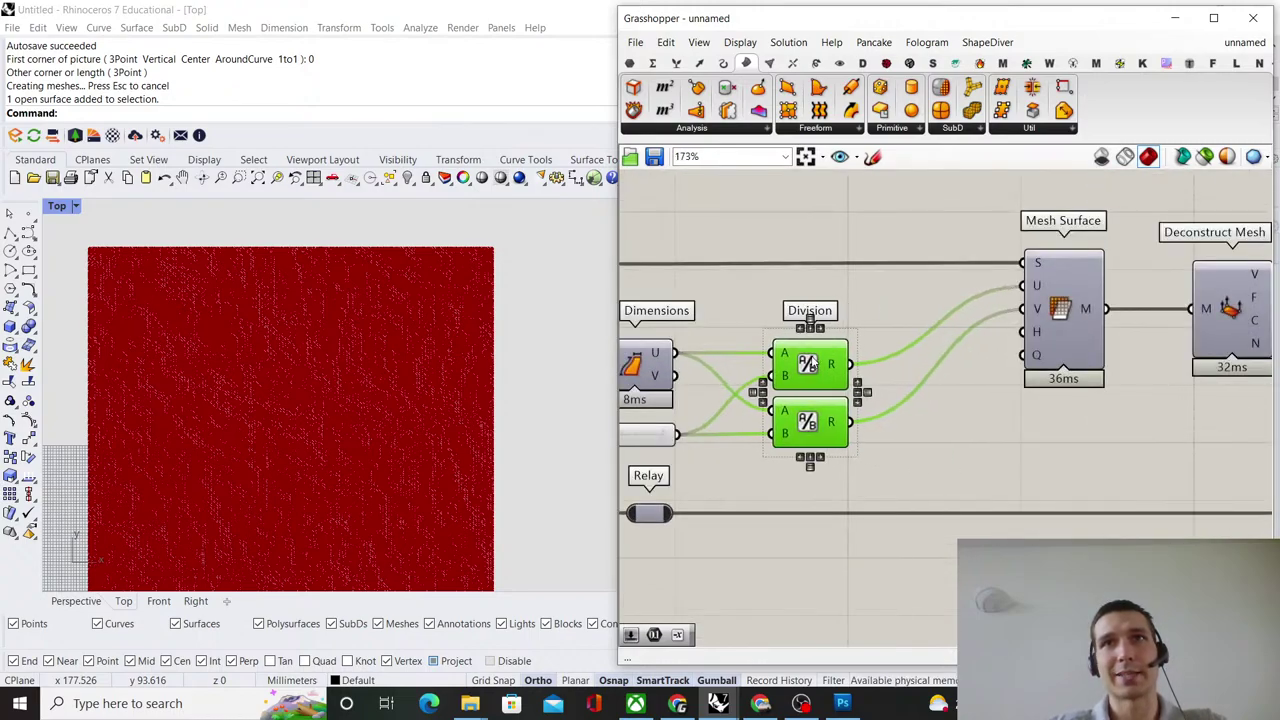
{"action": "scroll", "coordinate": [882, 325], "scroll_direction": "down", "scroll_amount": 6}
{"action": "scroll", "coordinate": [942, 324], "scroll_direction": "up", "scroll_amount": 7}
{"action": "left_click_drag", "start_coordinate": [940, 323], "coordinate": [836, 323]}
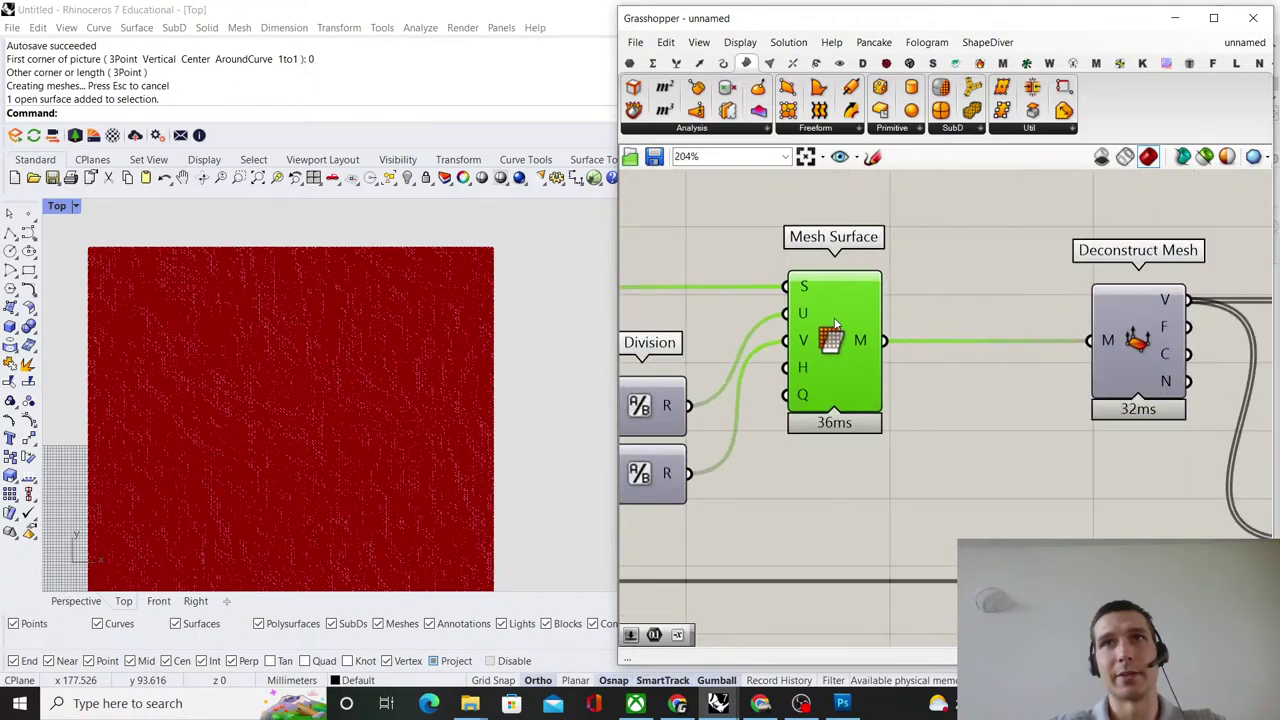
{"action": "left_click", "coordinate": [966, 316]}
Group the components from Surface through Mesh Surface and name the group "Base geometry".
{"action": "scroll", "coordinate": [970, 316], "scroll_direction": "down", "scroll_amount": 6}
{"action": "right_click_drag", "start_coordinate": [971, 317], "coordinate": [903, 356]}
{"action": "scroll", "coordinate": [940, 352], "scroll_direction": "up", "scroll_amount": 3}
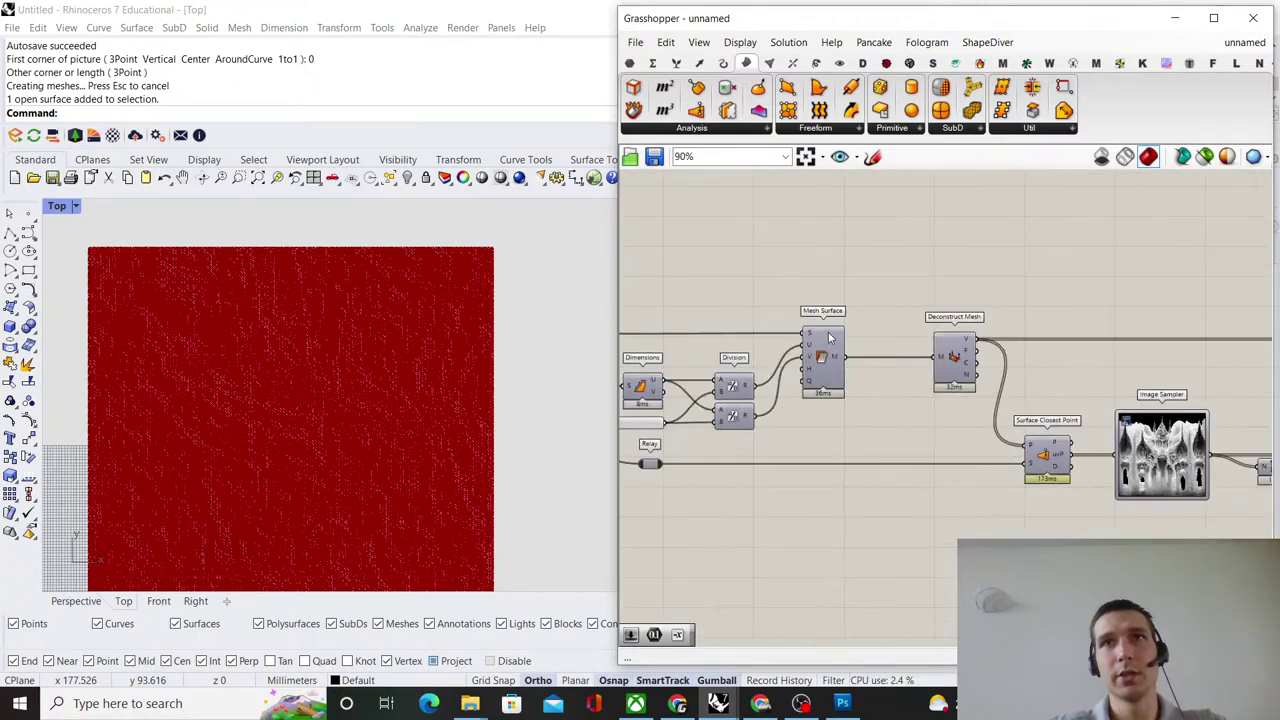
{"action": "right_click_drag", "start_coordinate": [758, 405], "coordinate": [968, 412]}
{"action": "left_click_drag", "start_coordinate": [1098, 466], "coordinate": [700, 275]}
{"action": "right_click", "coordinate": [807, 227]}
{"action": "left_click", "coordinate": [845, 346]}
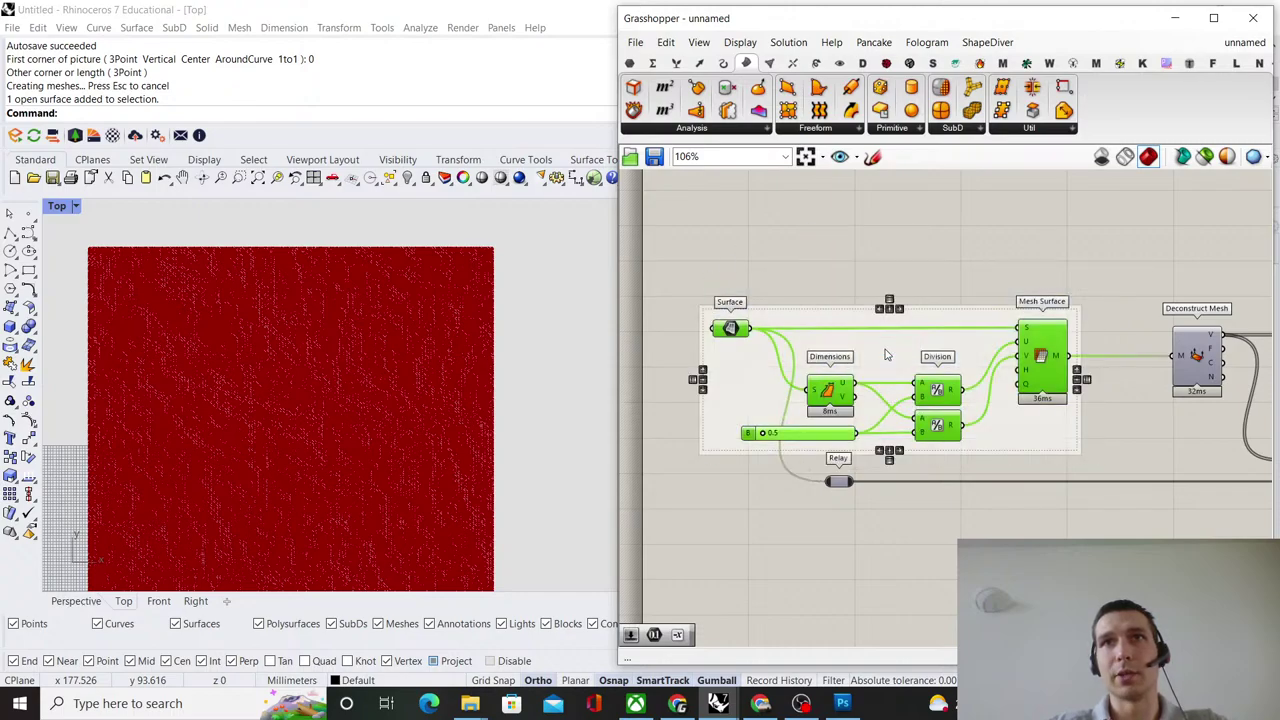
{"action": "right_click", "coordinate": [920, 312]}
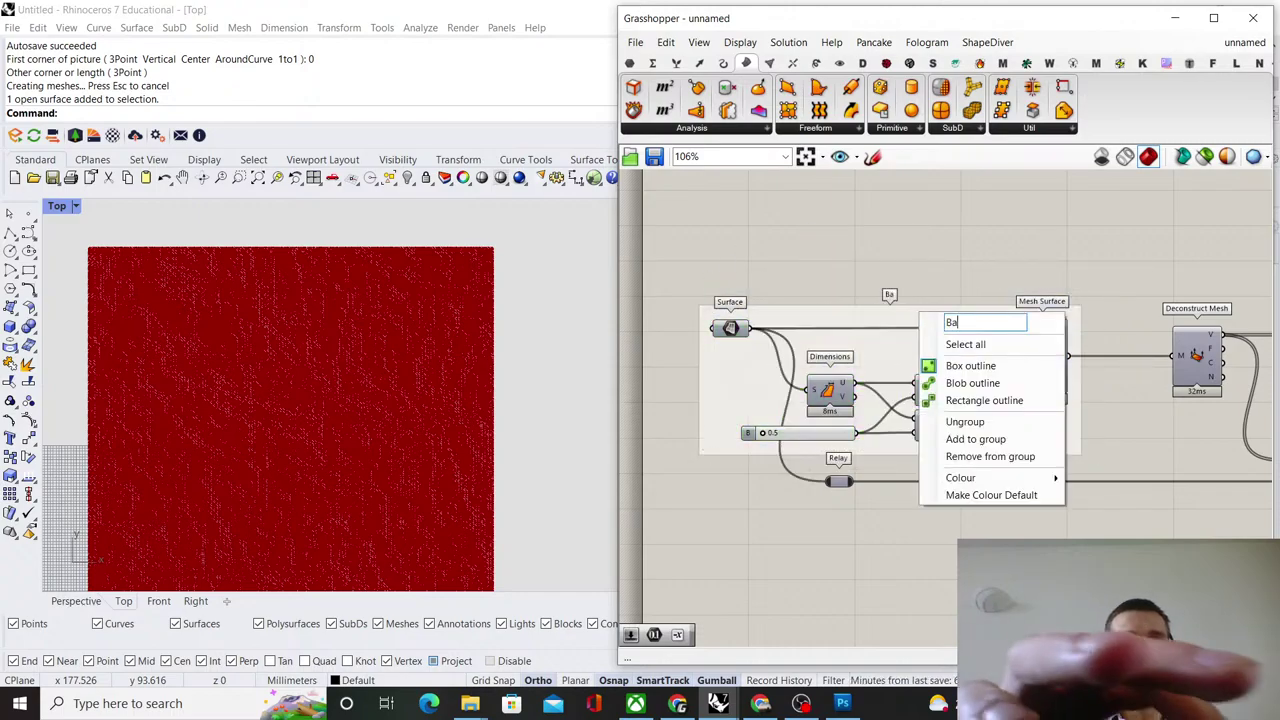
{"action": "type", "text": "Base geometry"}
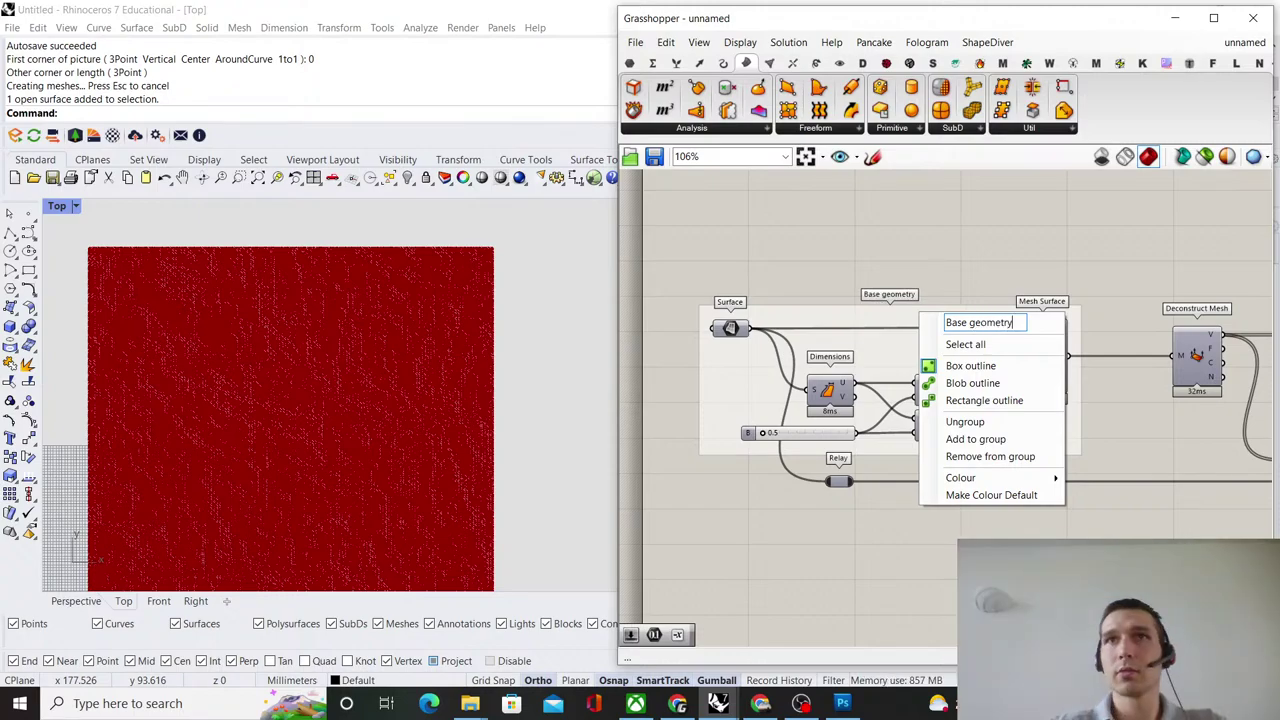
{"action": "left_click", "coordinate": [1057, 261]}
Group the components from Surface Closest Point through Unit Z, including the domain sliders, and name the group "Image sampler".
{"action": "right_click_drag", "start_coordinate": [1080, 285], "coordinate": [800, 318]}
{"action": "scroll", "coordinate": [800, 318], "scroll_direction": "down", "scroll_amount": 3}
{"action": "scroll", "coordinate": [950, 400], "scroll_direction": "up", "scroll_amount": 3}
{"action": "right_click_drag", "start_coordinate": [966, 418], "coordinate": [831, 379]}
{"action": "scroll", "coordinate": [840, 385], "scroll_direction": "down", "scroll_amount": 3}
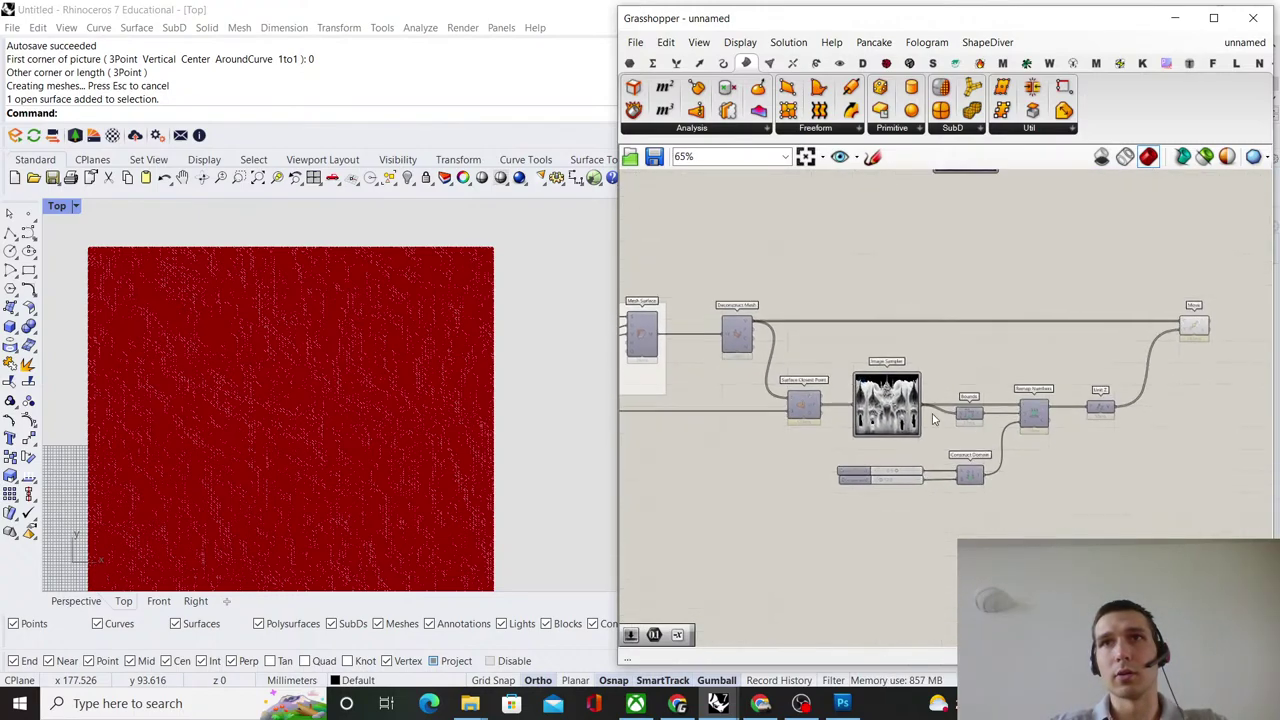
{"action": "scroll", "coordinate": [1045, 455], "scroll_direction": "up", "scroll_amount": 2}
{"action": "left_click_drag", "start_coordinate": [1180, 524], "coordinate": [696, 331]}
{"action": "right_click", "coordinate": [764, 304]}
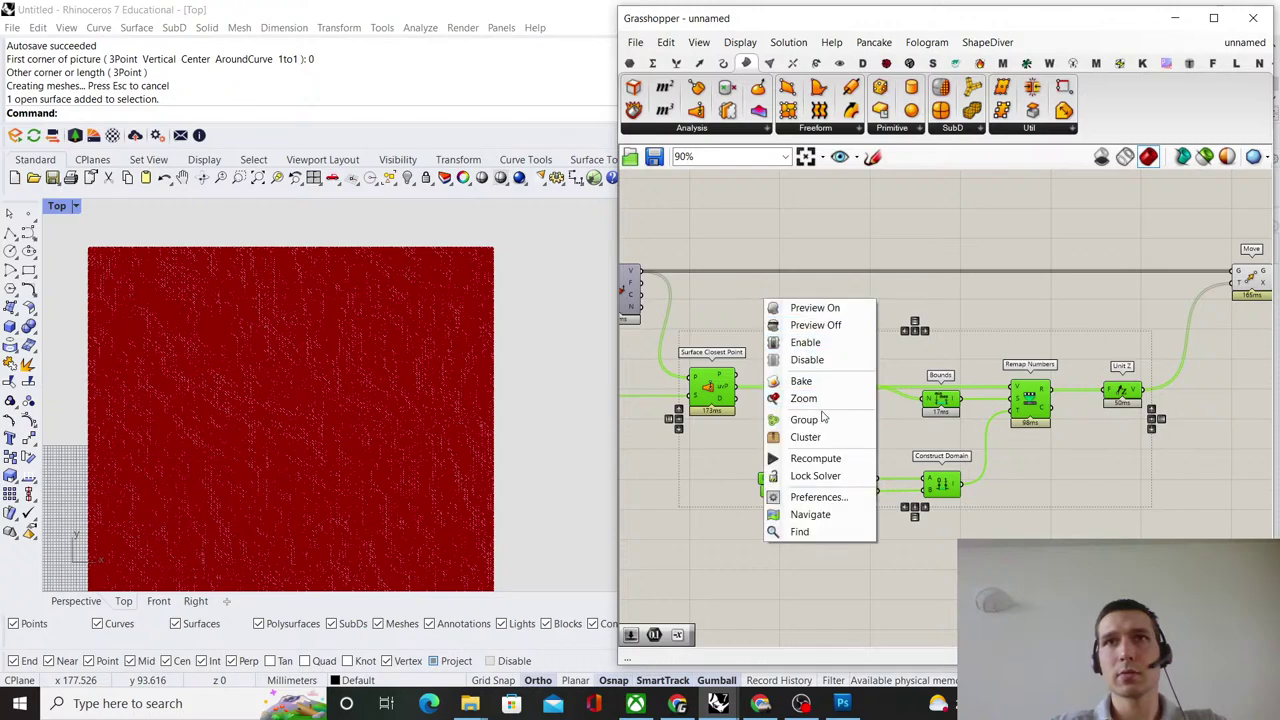
{"action": "key", "text": "Escape"}
{"action": "right_click", "coordinate": [868, 380]}
{"action": "right_click", "coordinate": [1071, 444]}
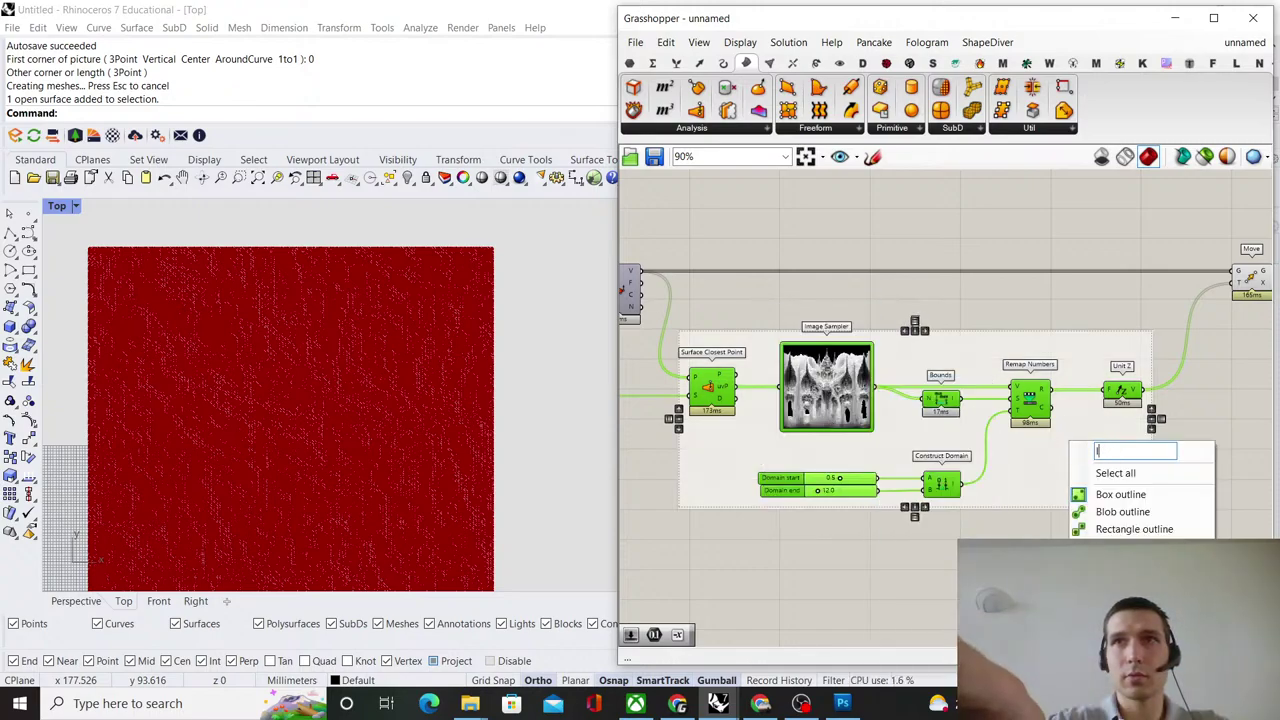
{"action": "type", "text": "Image sampler"}
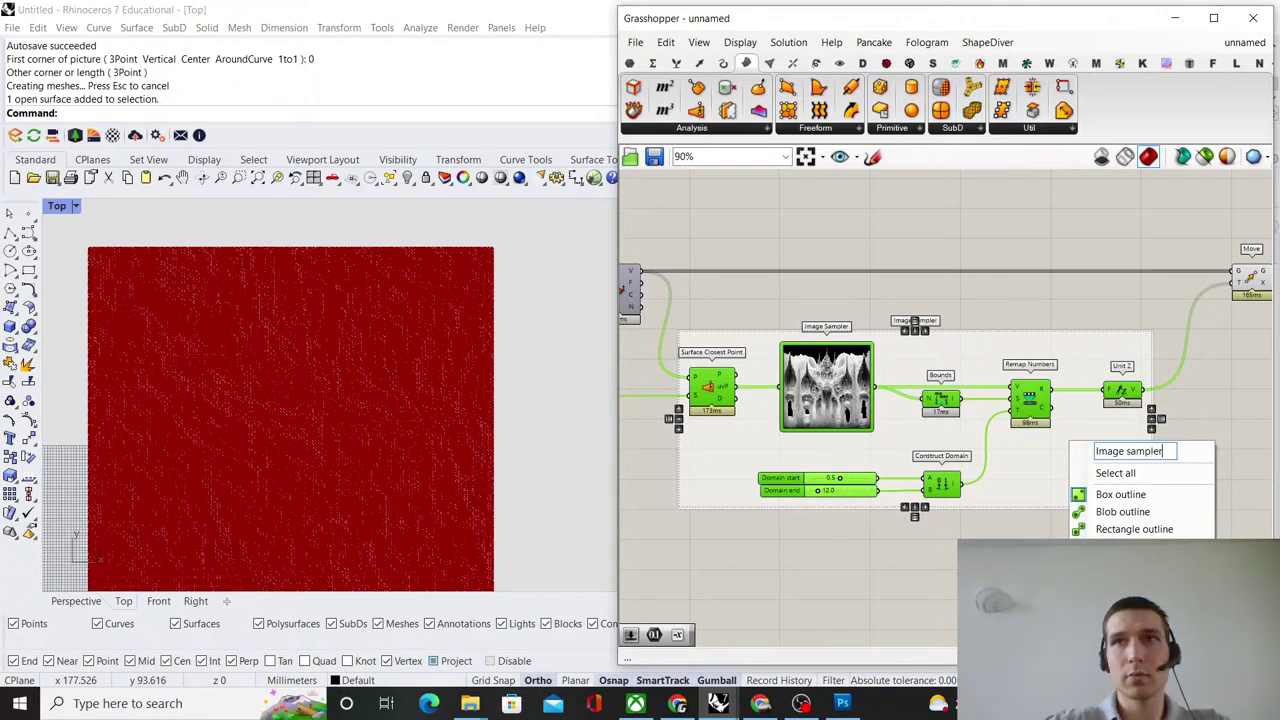
{"action": "left_click", "coordinate": [1085, 284]}
Add a Construct Mesh component beyond Move and connect Move's G output to its V input.
{"action": "scroll", "coordinate": [1083, 277], "scroll_direction": "down", "scroll_amount": 3}
{"action": "right_click_drag", "start_coordinate": [1080, 275], "coordinate": [1034, 331]}
{"action": "scroll", "coordinate": [870, 346], "scroll_direction": "up", "scroll_amount": 2}
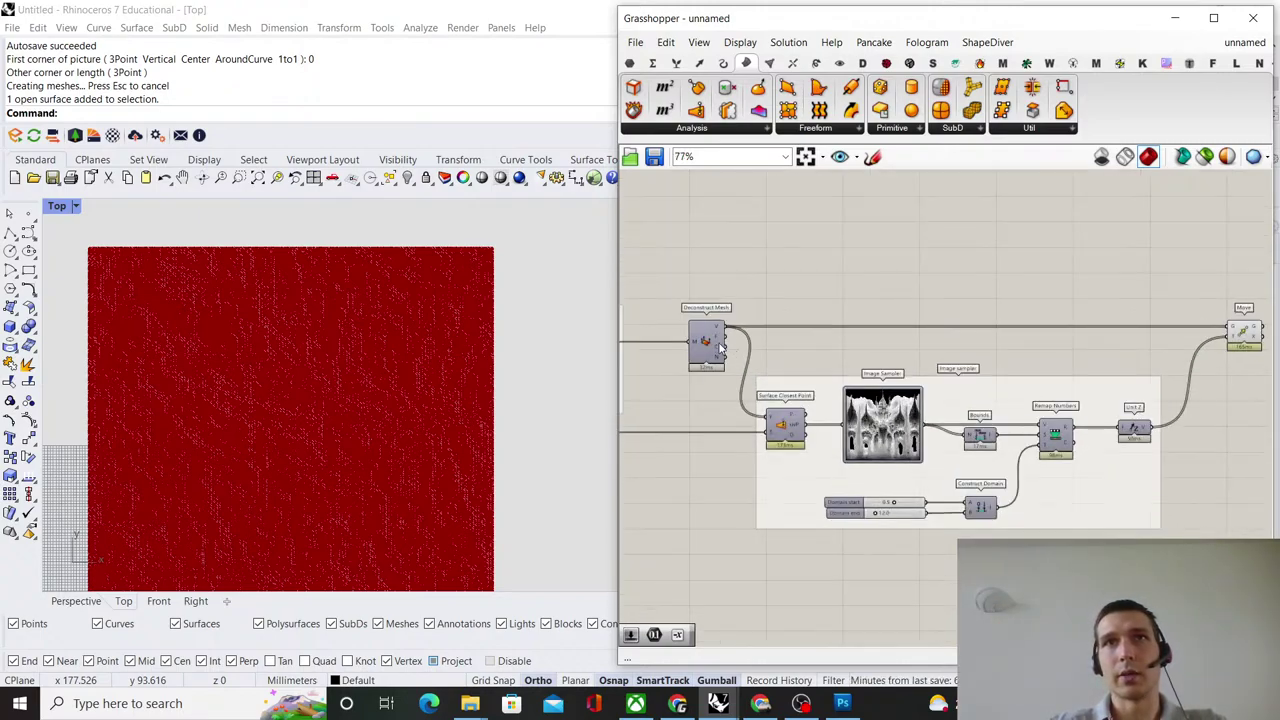
{"action": "scroll", "coordinate": [870, 385], "scroll_direction": "down", "scroll_amount": 2}
{"action": "scroll", "coordinate": [1122, 355], "scroll_direction": "up", "scroll_amount": 4}
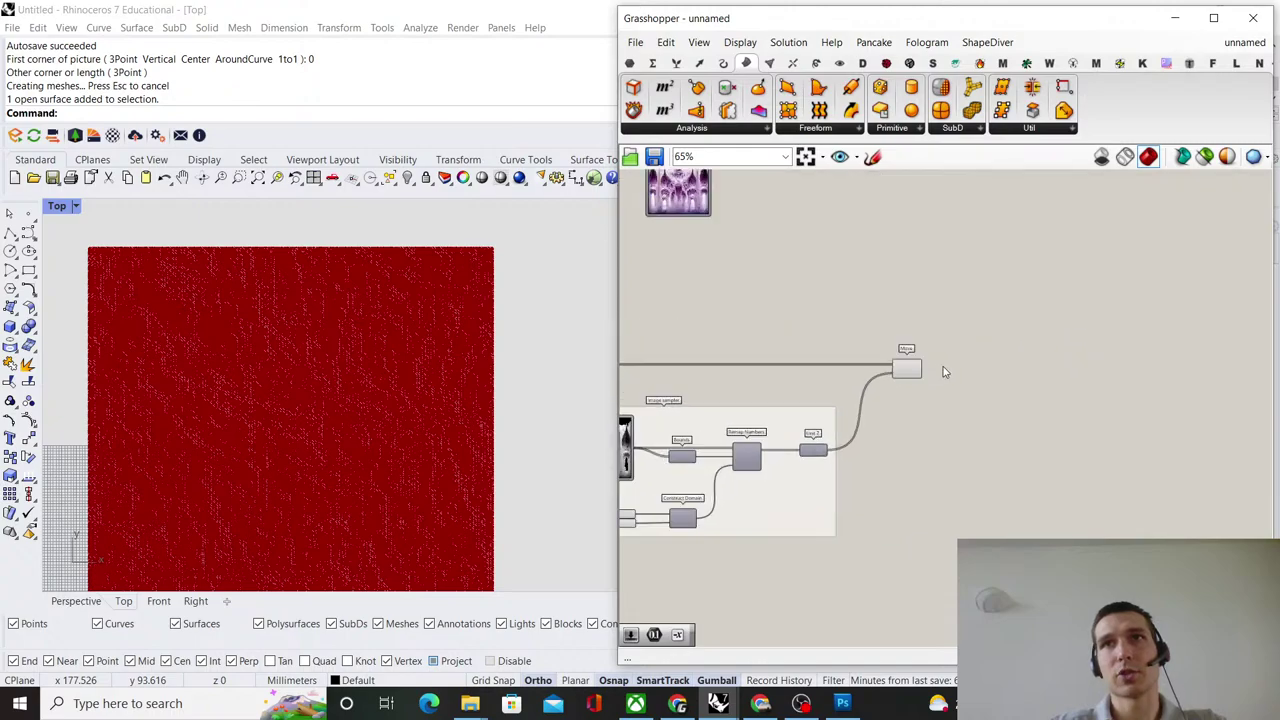
{"action": "double_click", "coordinate": [1003, 360]}
{"action": "type", "text": "con"}
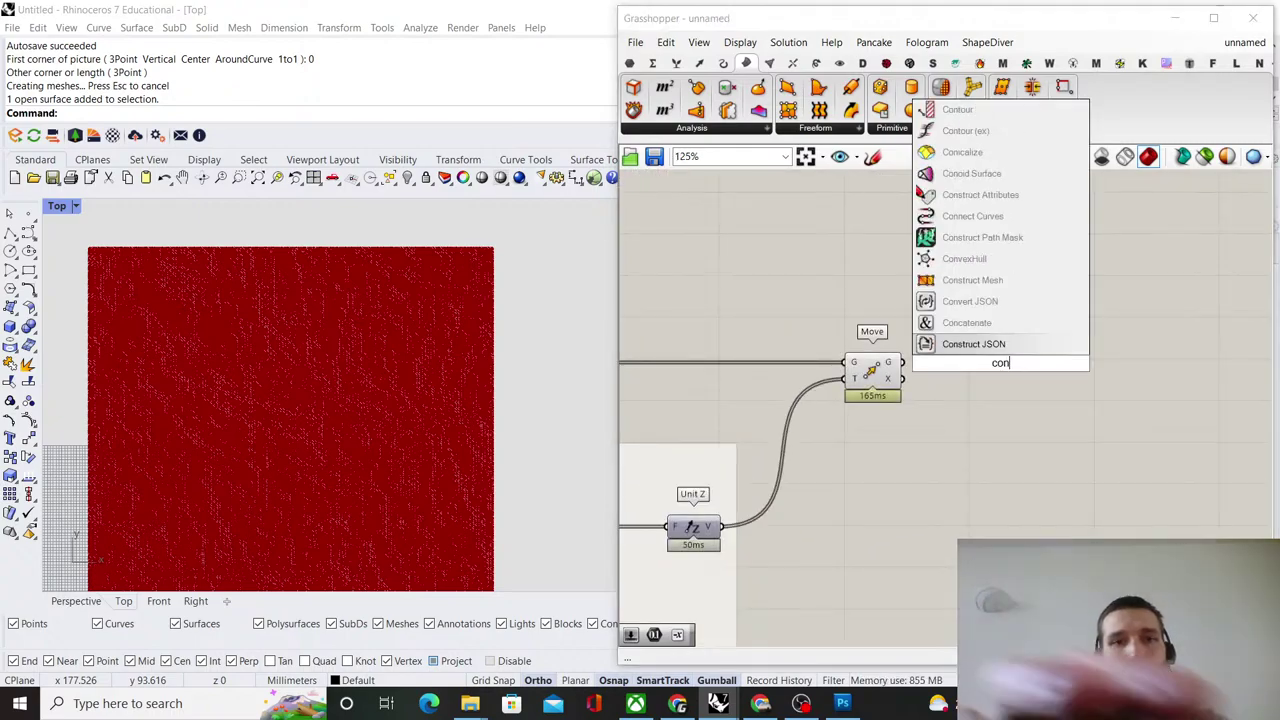
{"action": "type", "text": "struct mesh"}
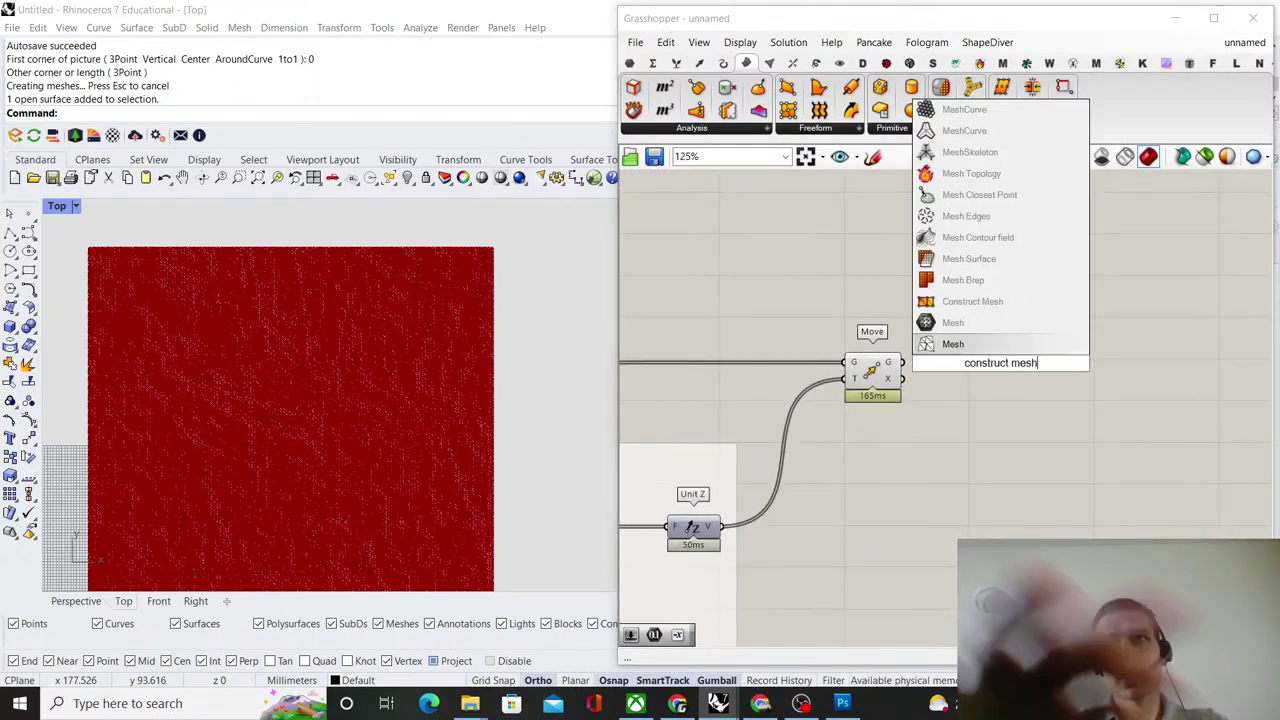
{"action": "left_click", "coordinate": [1000, 305]}
{"action": "scroll", "coordinate": [905, 372], "scroll_direction": "up", "scroll_amount": 2}
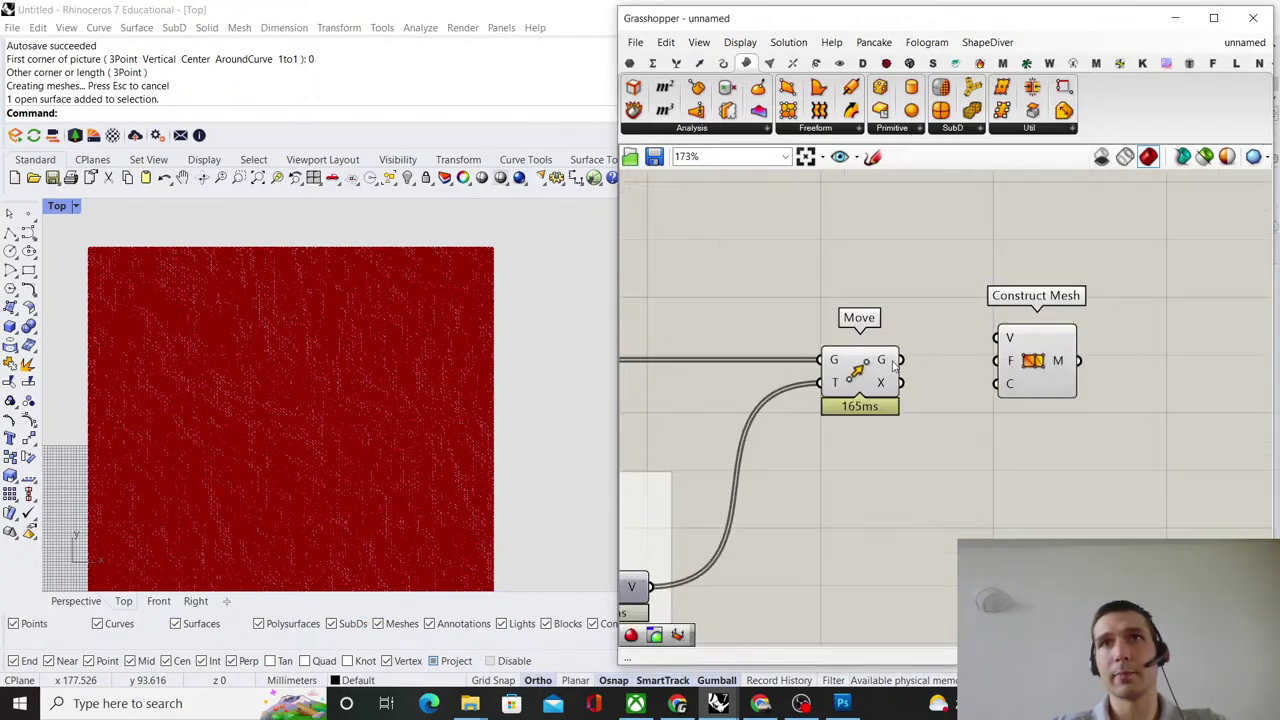
Connect Deconstruct Mesh's F output to the F input of Construct Mesh.
{"action": "scroll", "coordinate": [1055, 369], "scroll_direction": "down", "scroll_amount": 7}
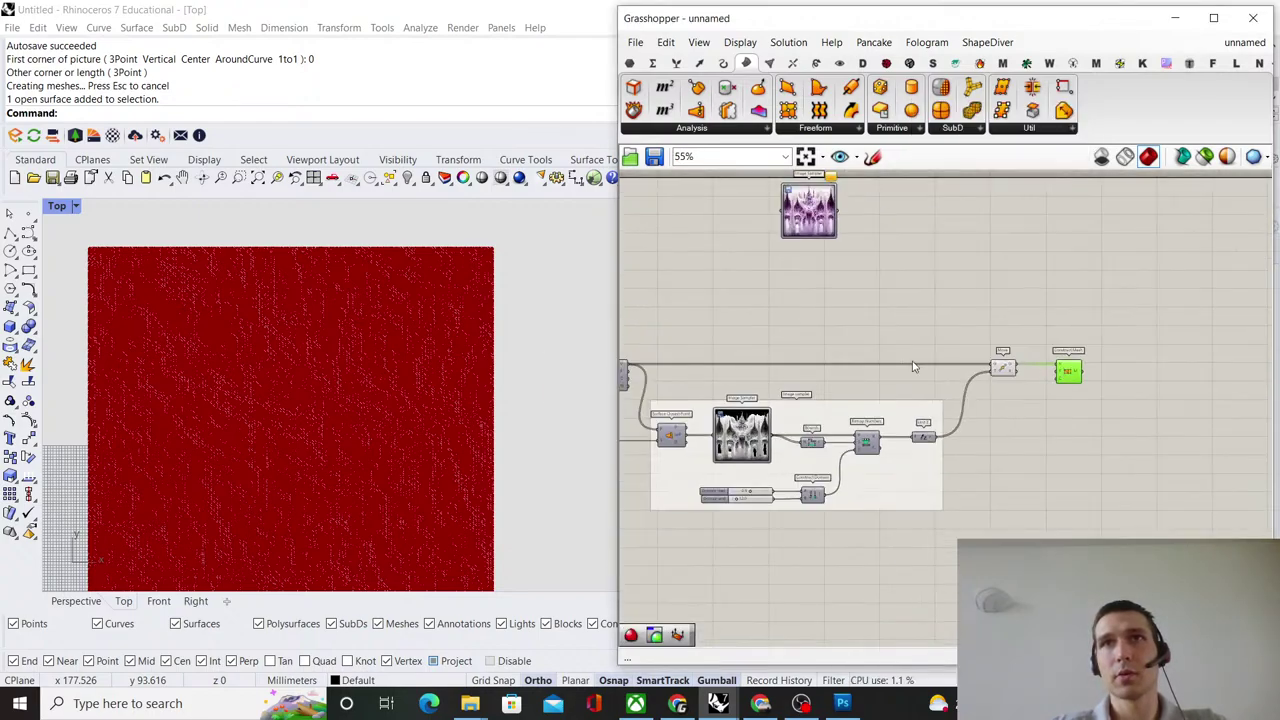
{"action": "right_click_drag", "start_coordinate": [690, 383], "coordinate": [837, 371]}
{"action": "scroll", "coordinate": [837, 371], "scroll_direction": "up", "scroll_amount": 5}
{"action": "scroll", "coordinate": [733, 305], "scroll_direction": "down", "scroll_amount": 2}
{"action": "left_click_drag", "start_coordinate": [703, 352], "coordinate": [988, 348]}
{"action": "scroll", "coordinate": [994, 303], "scroll_direction": "up", "scroll_amount": 2}
{"action": "scroll", "coordinate": [1032, 344], "scroll_direction": "up", "scroll_amount": 3}
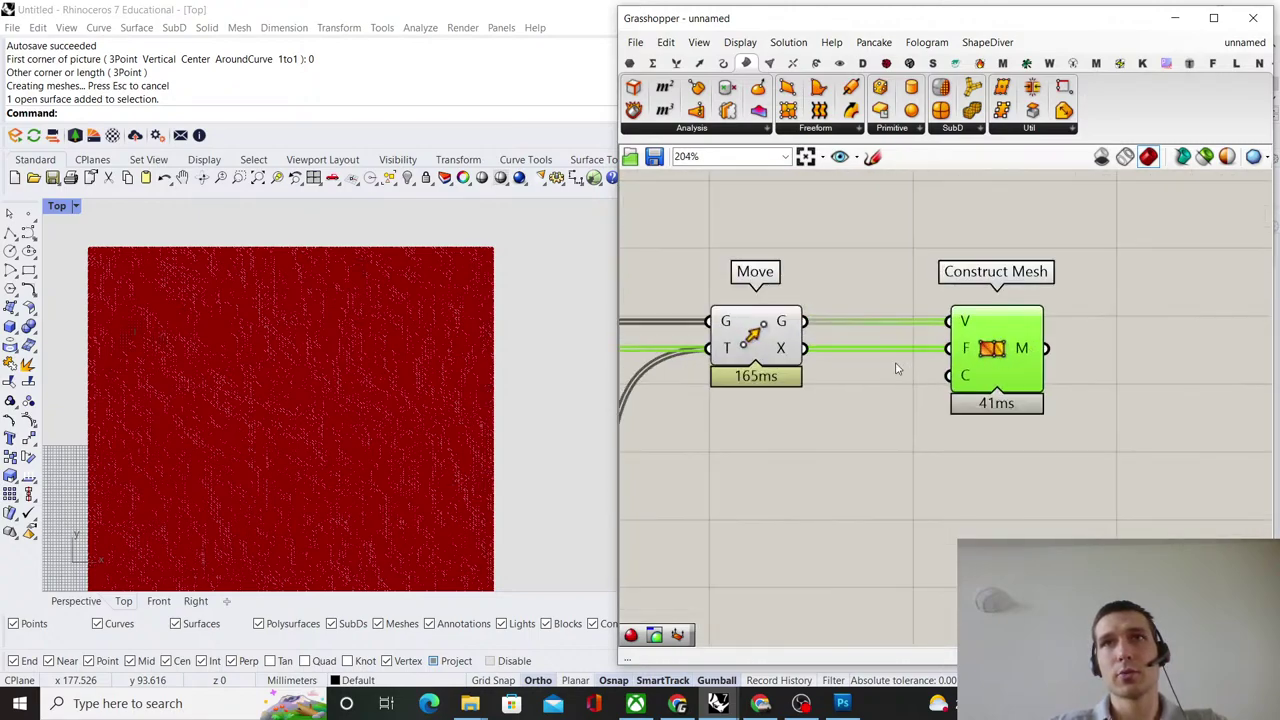
Turn off the preview of the Move component.
{"action": "left_click_drag", "start_coordinate": [868, 398], "coordinate": [749, 246]}
{"action": "right_click", "coordinate": [749, 246]}
{"action": "left_click", "coordinate": [852, 269]}
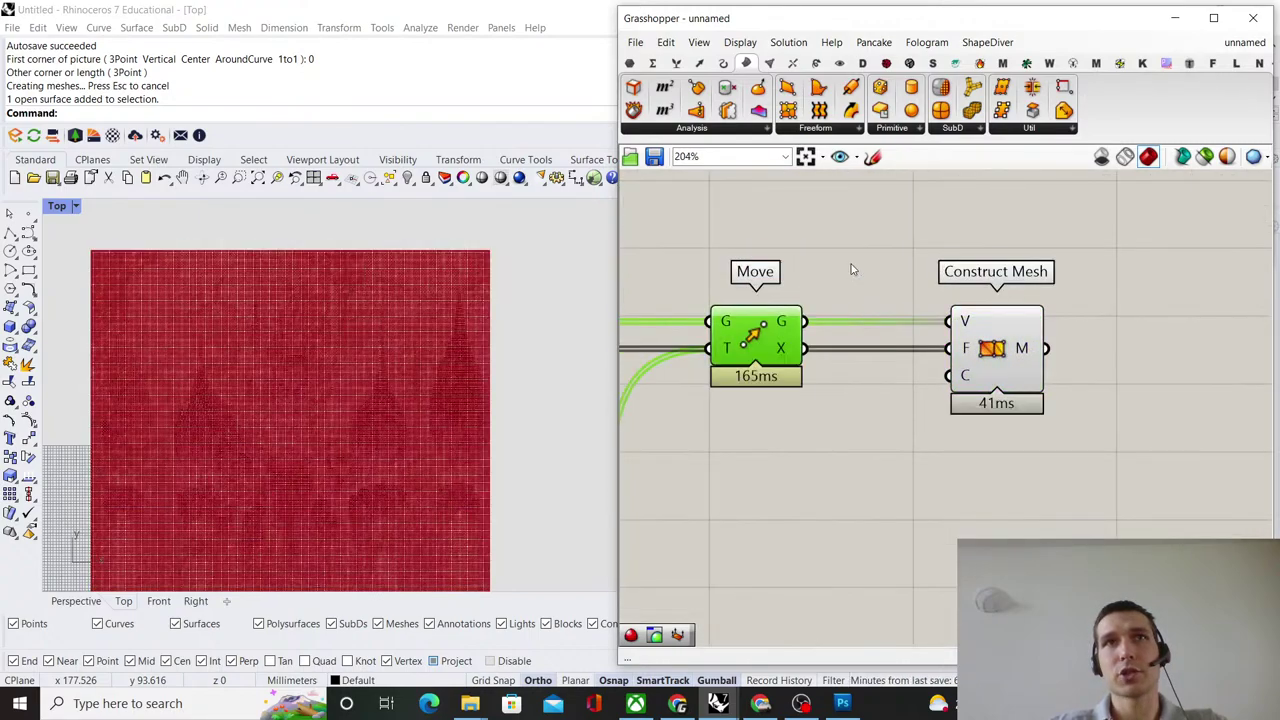
Examine the displaced mesh in the Perspective view from several angles, and in the Top view.
{"action": "left_click", "coordinate": [82, 608]}
{"action": "scroll", "coordinate": [356, 416], "scroll_direction": "down", "scroll_amount": 5}
{"action": "right_click_drag", "start_coordinate": [356, 418], "coordinate": [480, 275]}
{"action": "scroll", "coordinate": [376, 508], "scroll_direction": "up", "scroll_amount": 6}
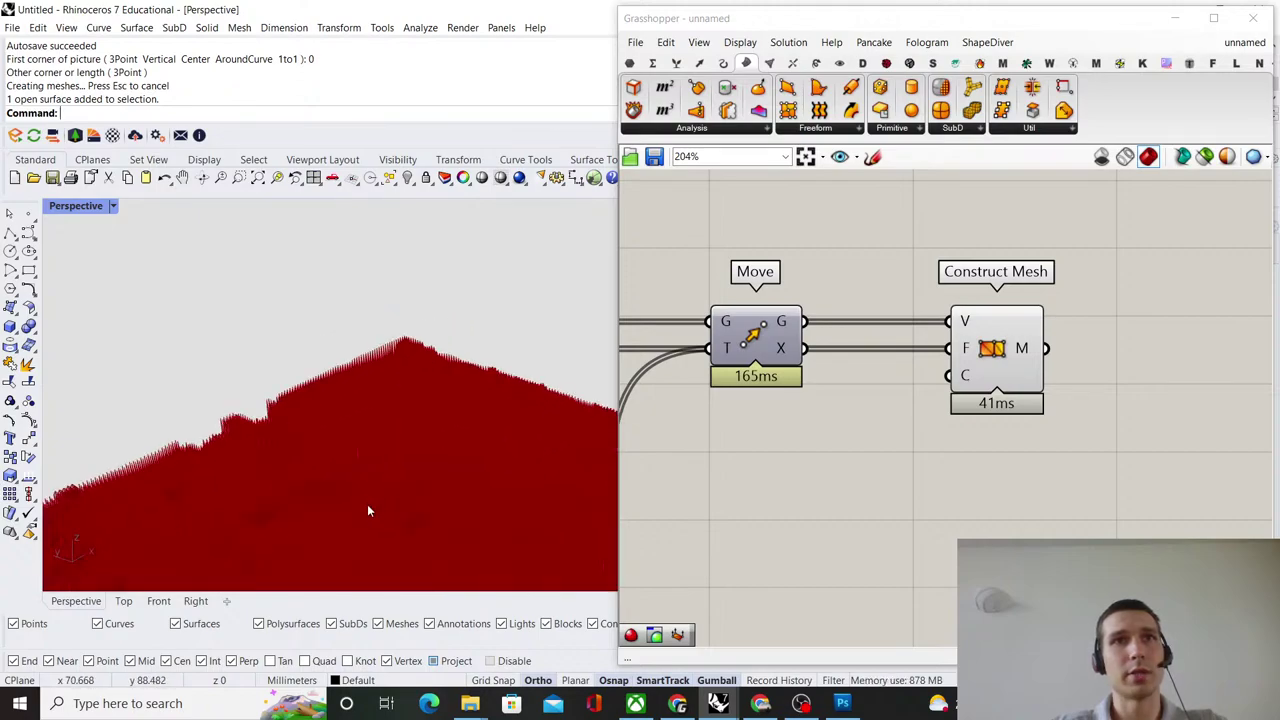
{"action": "mouse_move", "coordinate": [377, 448]}
{"action": "right_mouse_down"}
{"action": "mouse_move", "coordinate": [400, 327]}
{"action": "mouse_move", "coordinate": [358, 474]}
{"action": "mouse_move", "coordinate": [396, 376]}
{"action": "mouse_move", "coordinate": [428, 480]}
{"action": "mouse_move", "coordinate": [471, 449]}
{"action": "mouse_move", "coordinate": [440, 478]}
{"action": "mouse_move", "coordinate": [329, 491]}
{"action": "mouse_move", "coordinate": [417, 469]}
{"action": "mouse_move", "coordinate": [402, 444]}
{"action": "right_mouse_up"}
{"action": "scroll", "coordinate": [428, 483], "scroll_direction": "up", "scroll_amount": 5}
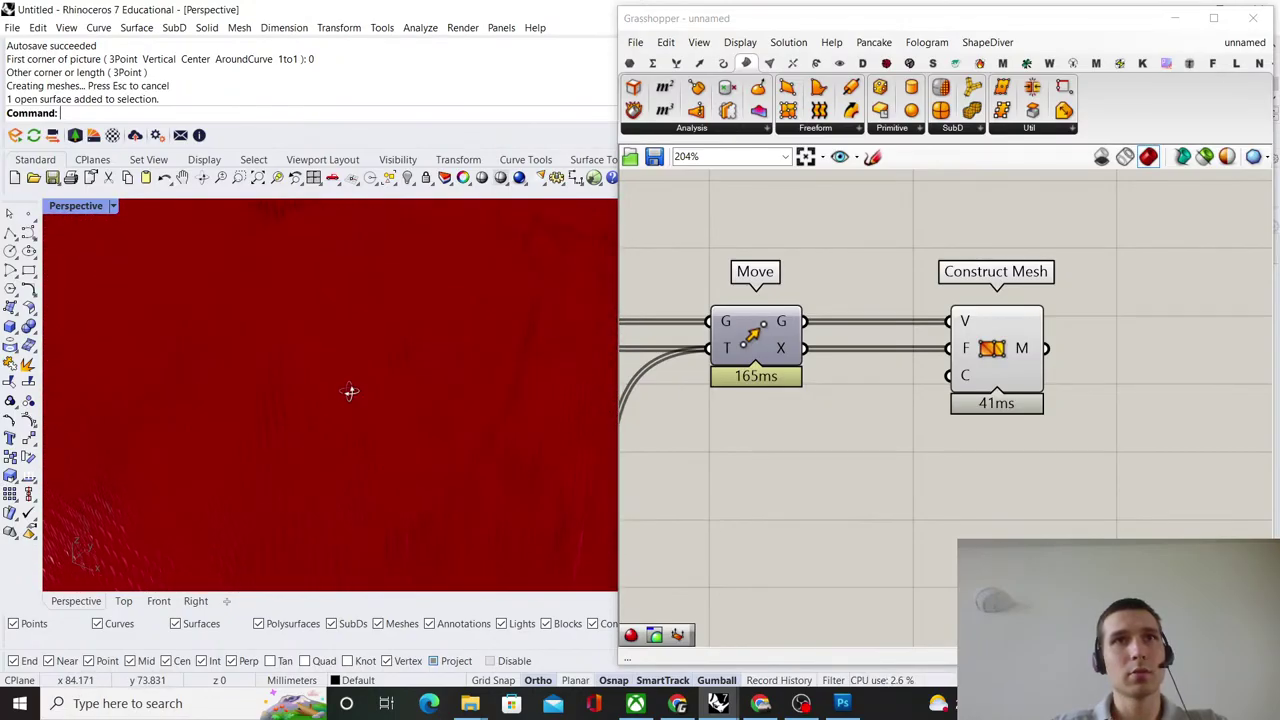
{"action": "right_click_drag", "start_coordinate": [367, 385], "coordinate": [330, 477]}
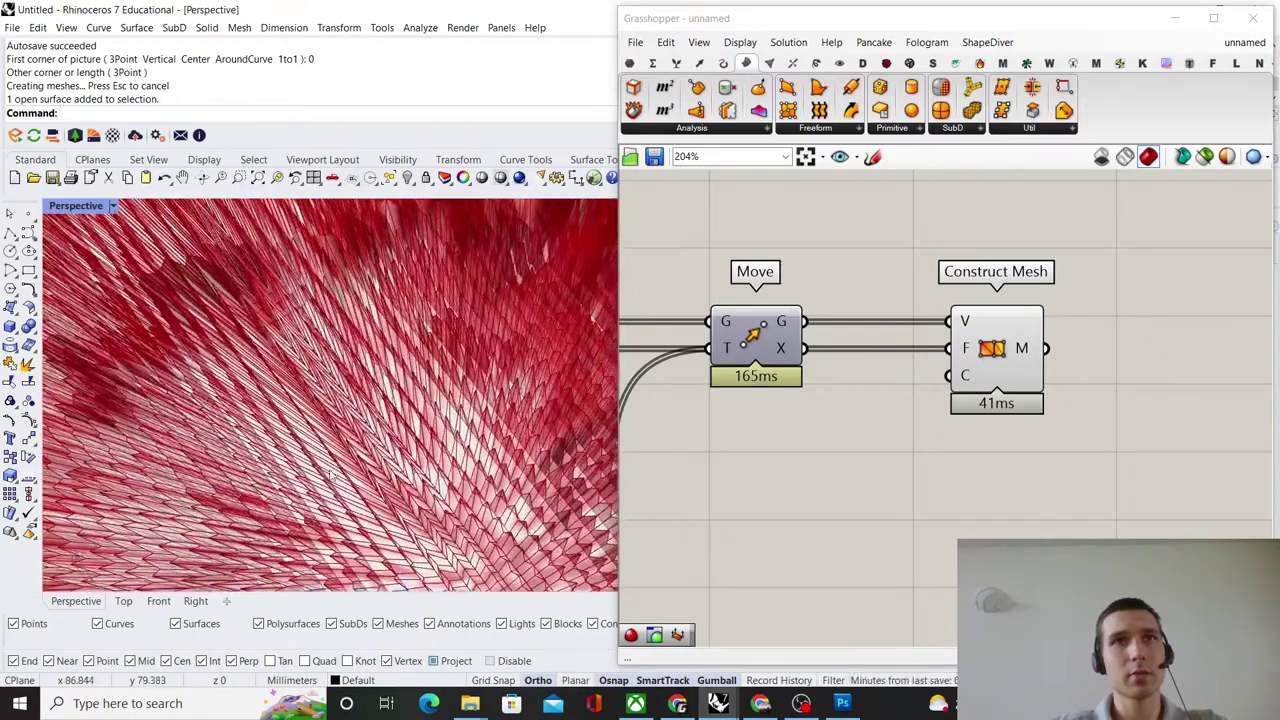
{"action": "left_click", "coordinate": [124, 601]}
{"action": "scroll", "coordinate": [344, 440], "scroll_direction": "up", "scroll_amount": 3}
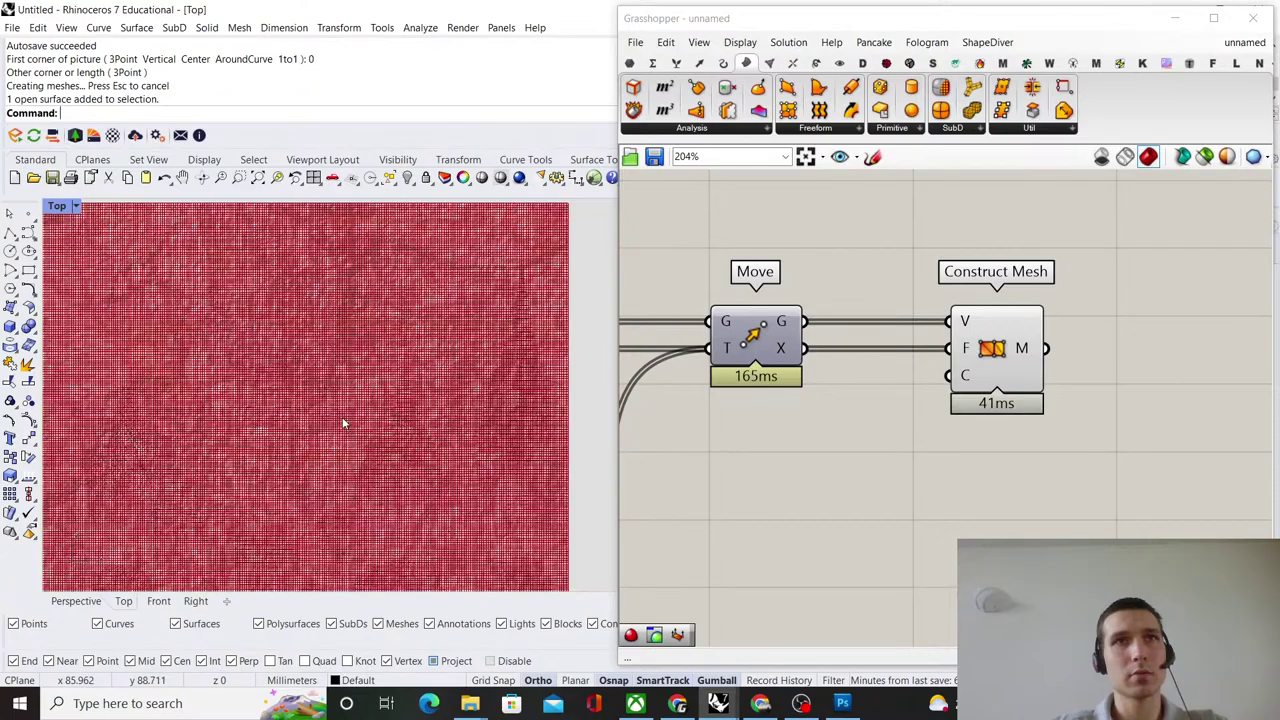
{"action": "scroll", "coordinate": [342, 417], "scroll_direction": "down", "scroll_amount": 2}
{"action": "scroll", "coordinate": [392, 358], "scroll_direction": "down", "scroll_amount": 4}
Check the settings of the Image Sampler in the "Image sampler" group and accept them.
{"action": "scroll", "coordinate": [906, 327], "scroll_direction": "down", "scroll_amount": 8}
{"action": "right_click_drag", "start_coordinate": [740, 278], "coordinate": [820, 383]}
{"action": "scroll", "coordinate": [846, 463], "scroll_direction": "up", "scroll_amount": 8}
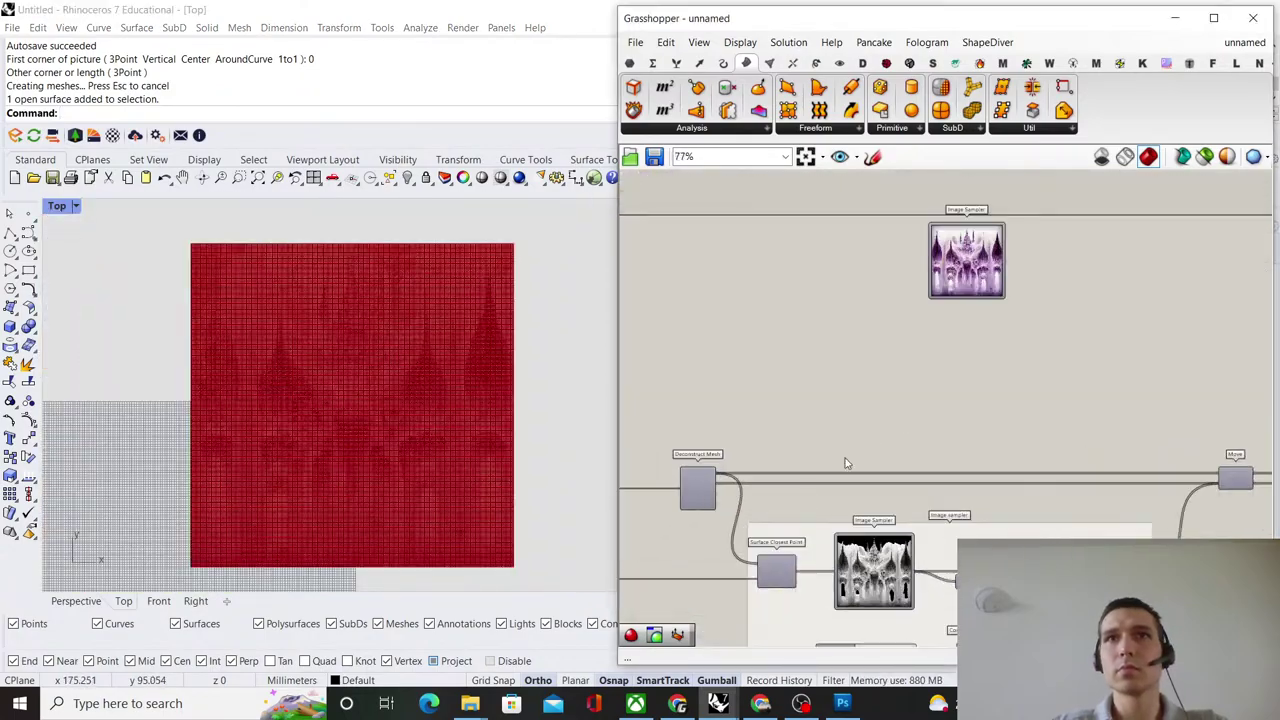
{"action": "right_click_drag", "start_coordinate": [950, 590], "coordinate": [945, 428]}
{"action": "scroll", "coordinate": [950, 430], "scroll_direction": "up", "scroll_amount": 1}
{"action": "double_click", "coordinate": [932, 422]}
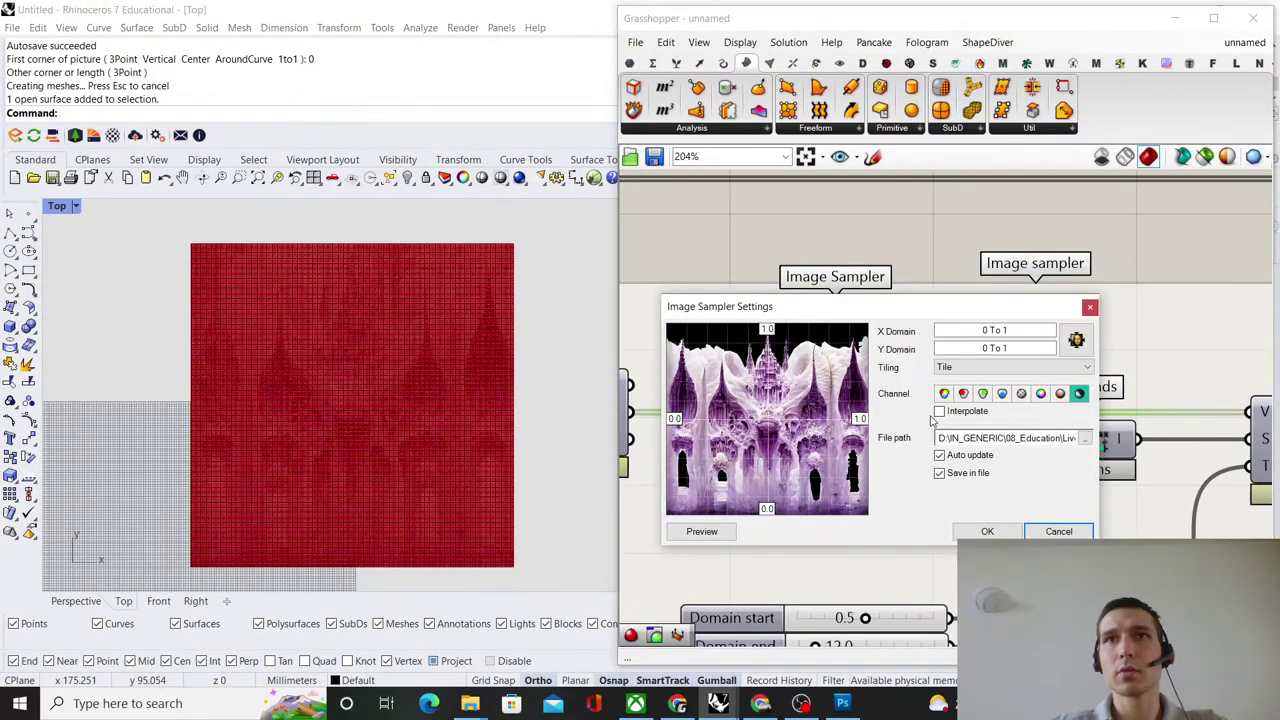
{"action": "left_click", "coordinate": [988, 533]}
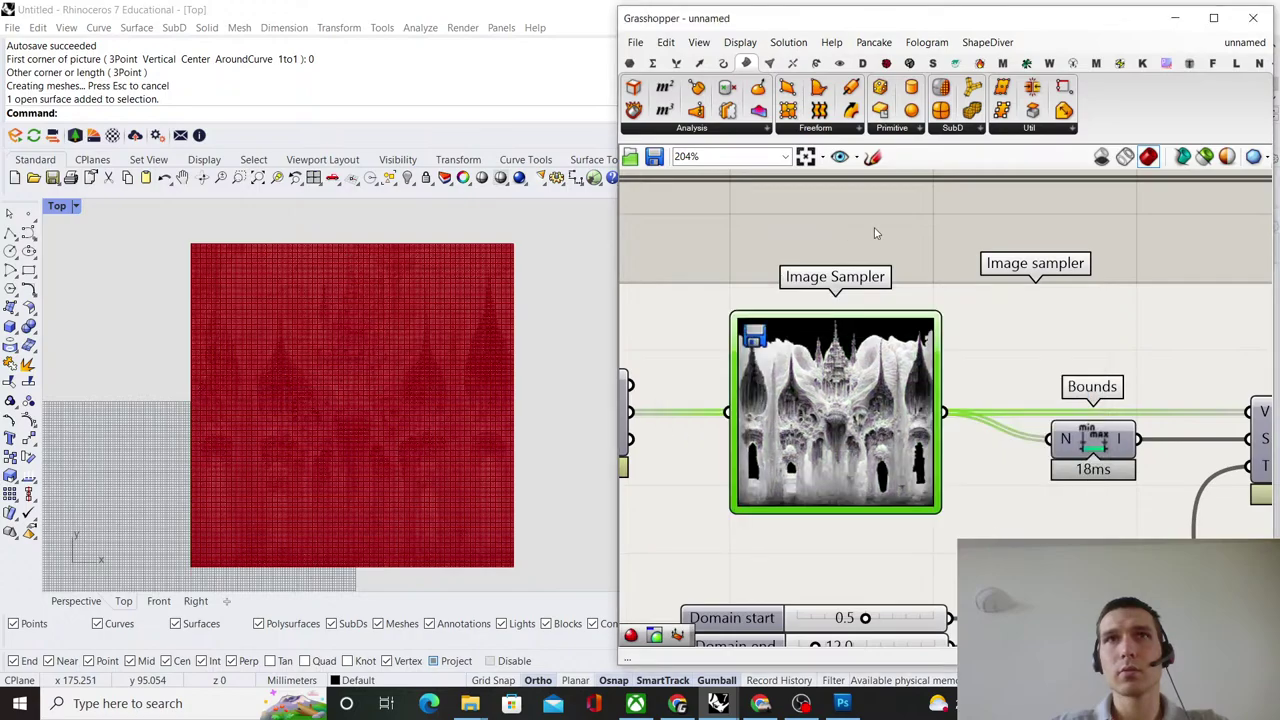
Highlight the Construct Mesh result and inspect its relief in the Perspective view.
{"action": "scroll", "coordinate": [875, 233], "scroll_direction": "down", "scroll_amount": 3}
{"action": "scroll", "coordinate": [880, 320], "scroll_direction": "up", "scroll_amount": 3}
{"action": "left_click", "coordinate": [873, 330]}
{"action": "left_click", "coordinate": [76, 601]}
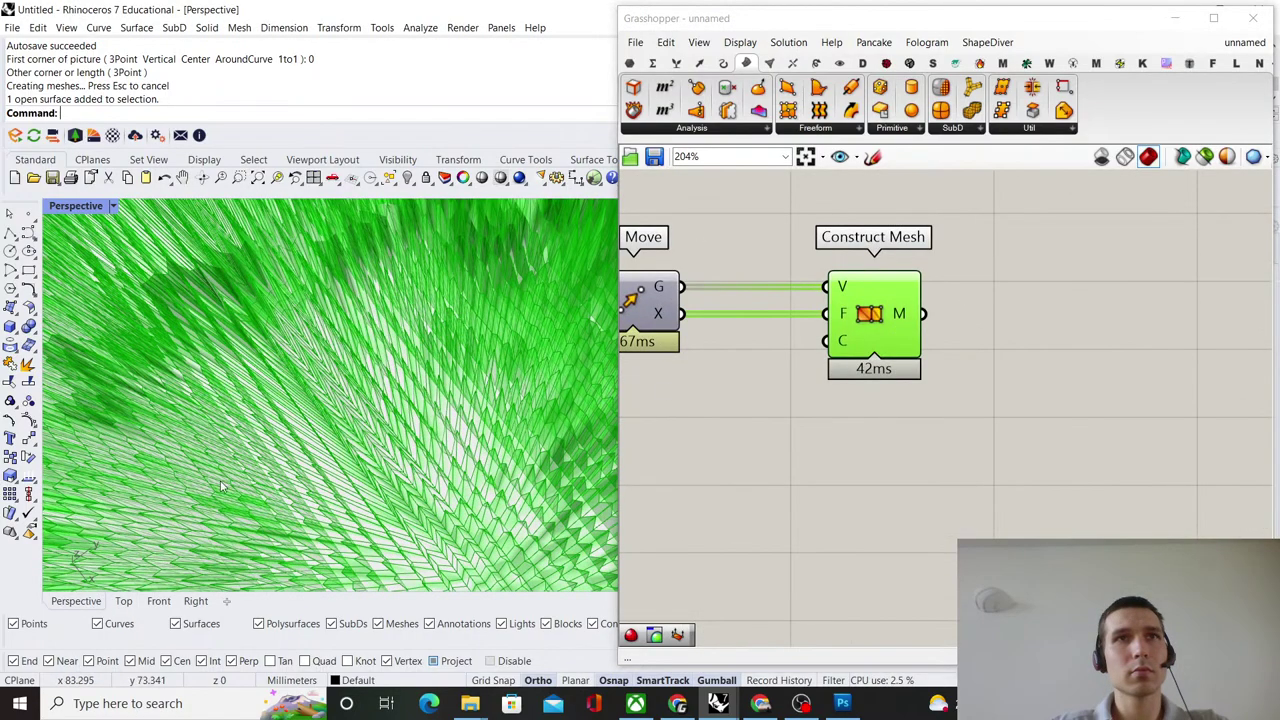
{"action": "scroll", "coordinate": [357, 371], "scroll_direction": "down", "scroll_amount": 5}
{"action": "right_click_drag", "start_coordinate": [366, 414], "coordinate": [304, 449]}
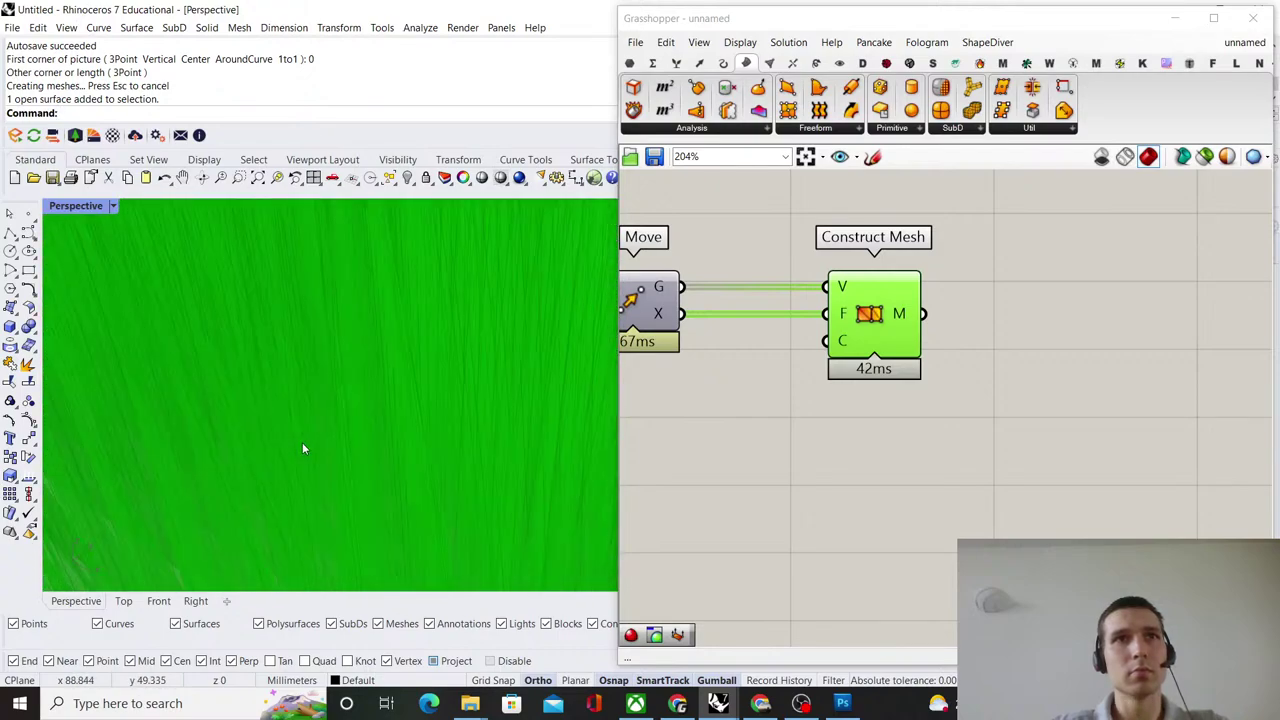
{"action": "left_click", "coordinate": [1024, 457]}
{"action": "scroll", "coordinate": [1024, 457], "scroll_direction": "down", "scroll_amount": 4}
{"action": "scroll", "coordinate": [967, 383], "scroll_direction": "up", "scroll_amount": 3}
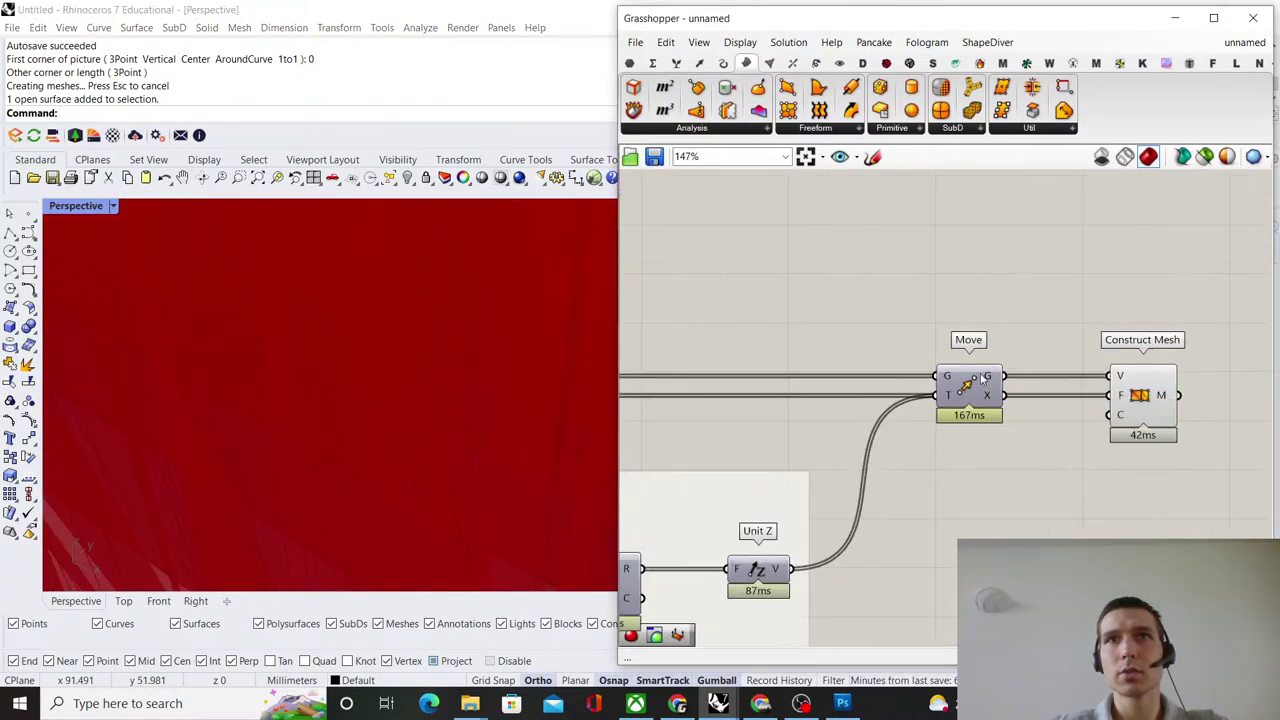
Review the definition between Deconstruct Mesh and Unit Z, including the Surface Closest Point outputs.
{"action": "scroll", "coordinate": [930, 373], "scroll_direction": "down", "scroll_amount": 8}
{"action": "right_click_drag", "start_coordinate": [930, 332], "coordinate": [1003, 334]}
{"action": "scroll", "coordinate": [864, 364], "scroll_direction": "up", "scroll_amount": 7}
{"action": "right_click_drag", "start_coordinate": [829, 335], "coordinate": [988, 342]}
{"action": "scroll", "coordinate": [1012, 402], "scroll_direction": "down", "scroll_amount": 3}
{"action": "right_click_drag", "start_coordinate": [1030, 416], "coordinate": [911, 391]}
{"action": "scroll", "coordinate": [907, 389], "scroll_direction": "up", "scroll_amount": 4}
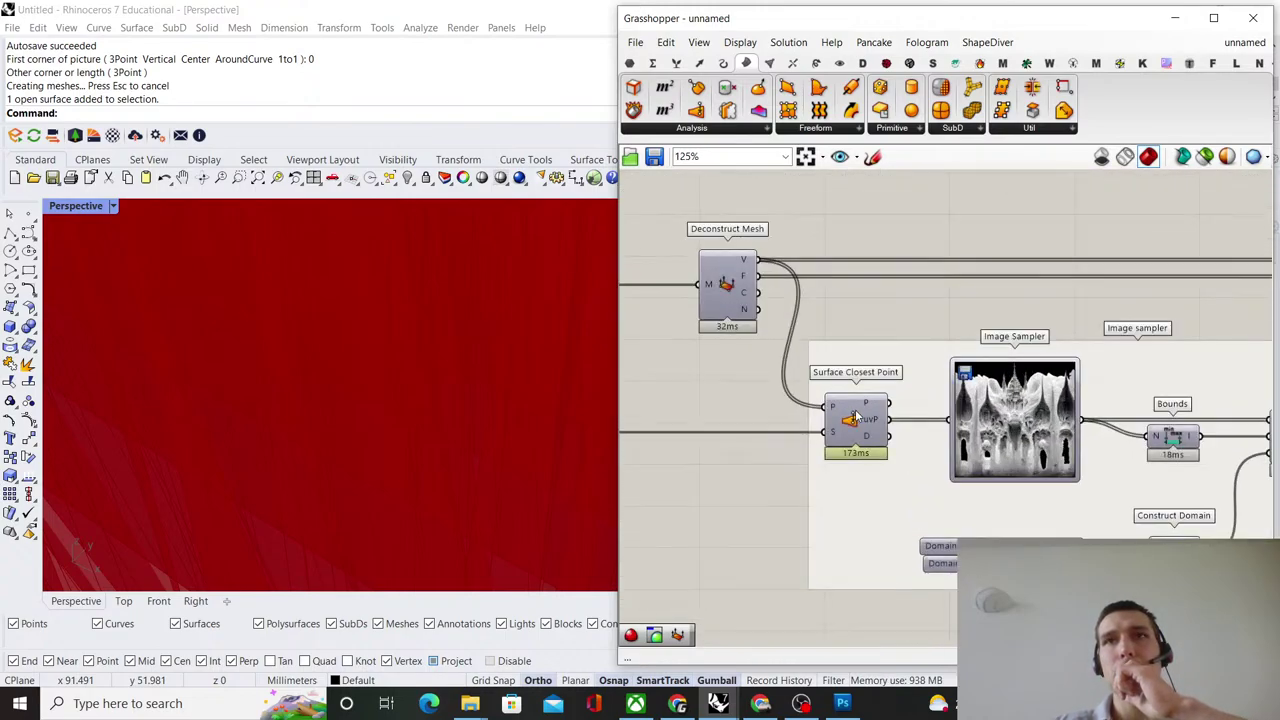
{"action": "scroll", "coordinate": [950, 294], "scroll_direction": "down", "scroll_amount": 4}
{"action": "right_click_drag", "start_coordinate": [1005, 313], "coordinate": [836, 360]}
{"action": "scroll", "coordinate": [836, 360], "scroll_direction": "up", "scroll_amount": 3}
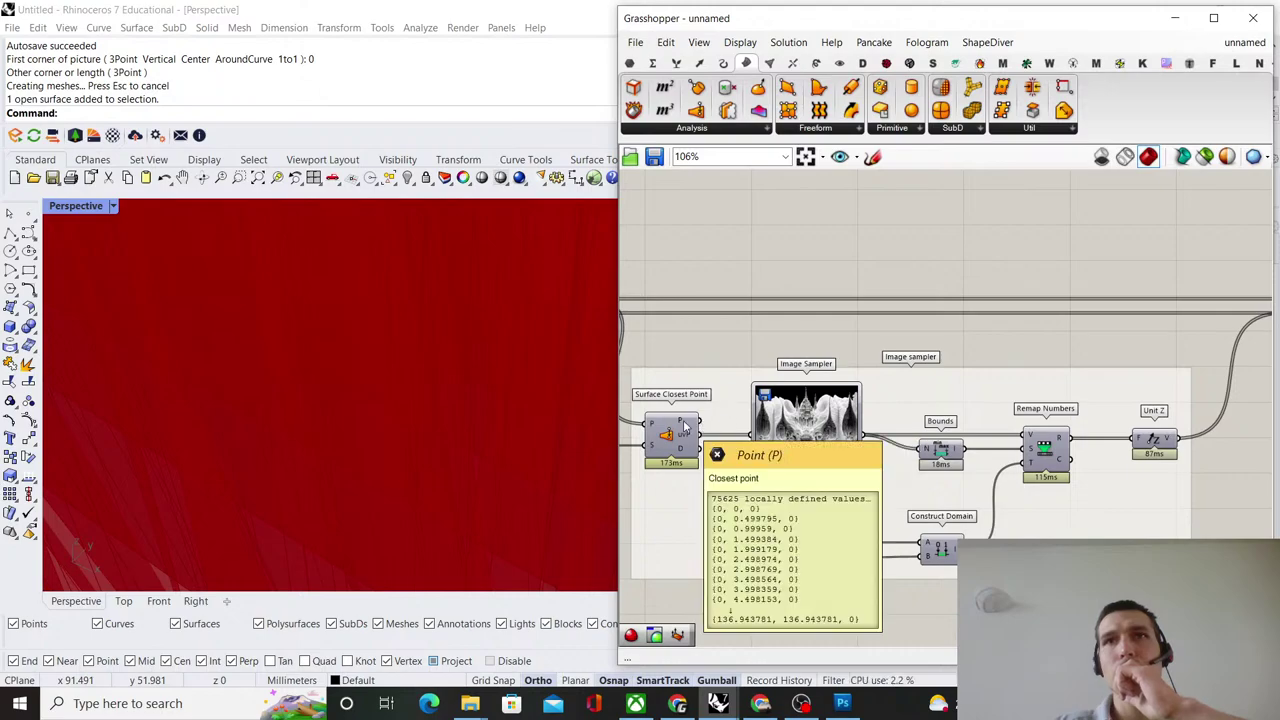
Try feeding Surface Closest Point's point output into Move's geometry input, check the Construct Mesh result, and undo the connection.
{"action": "left_click_drag", "start_coordinate": [684, 427], "coordinate": [697, 386]}
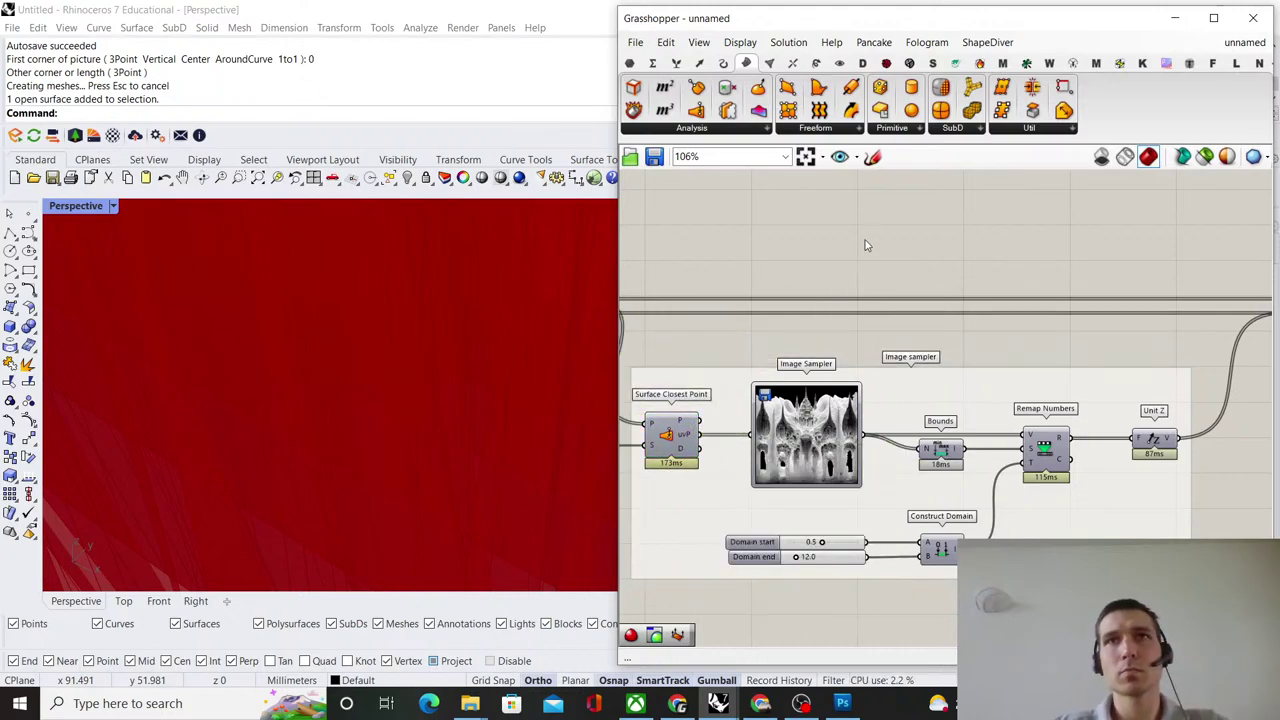
{"action": "scroll", "coordinate": [867, 245], "scroll_direction": "down", "scroll_amount": 3}
{"action": "right_click_drag", "start_coordinate": [798, 308], "coordinate": [811, 409]}
{"action": "scroll", "coordinate": [820, 415], "scroll_direction": "up", "scroll_amount": 3}
{"action": "scroll", "coordinate": [741, 384], "scroll_direction": "down", "scroll_amount": 3}
{"action": "left_click_drag", "start_coordinate": [737, 477], "coordinate": [1098, 366]}
{"action": "scroll", "coordinate": [1101, 358], "scroll_direction": "up", "scroll_amount": 3}
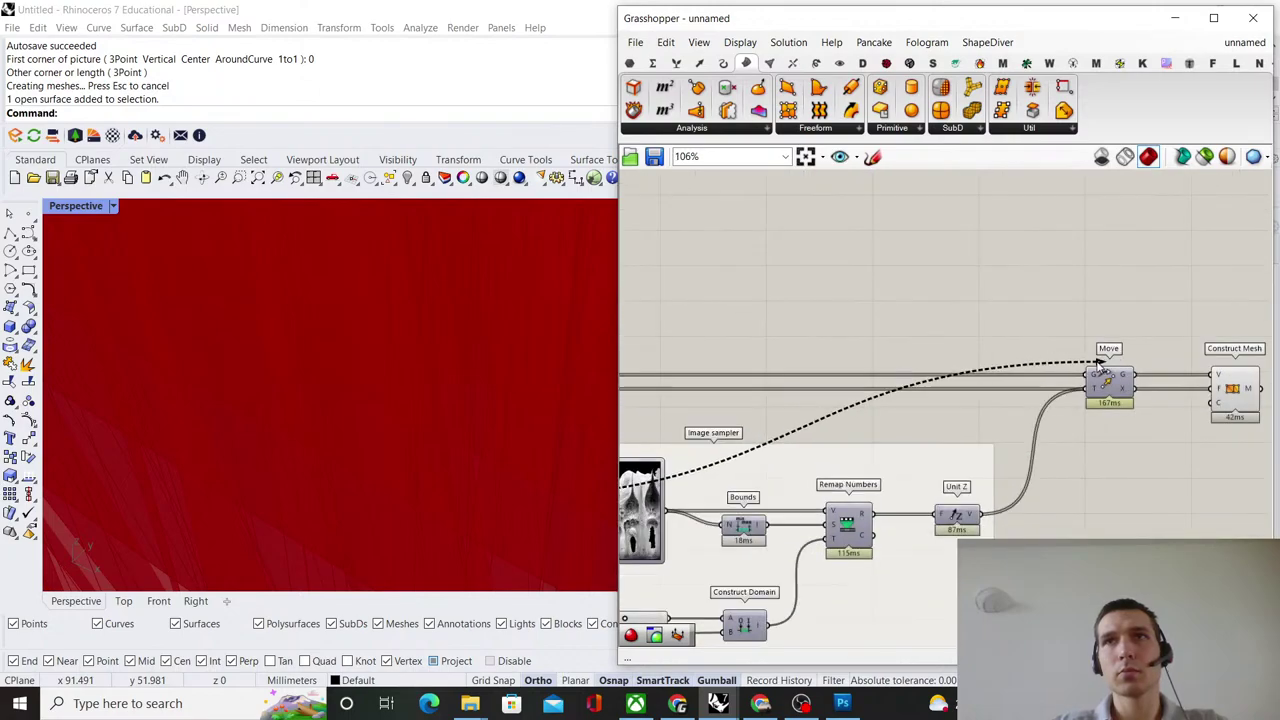
{"action": "left_click", "coordinate": [1234, 390]}
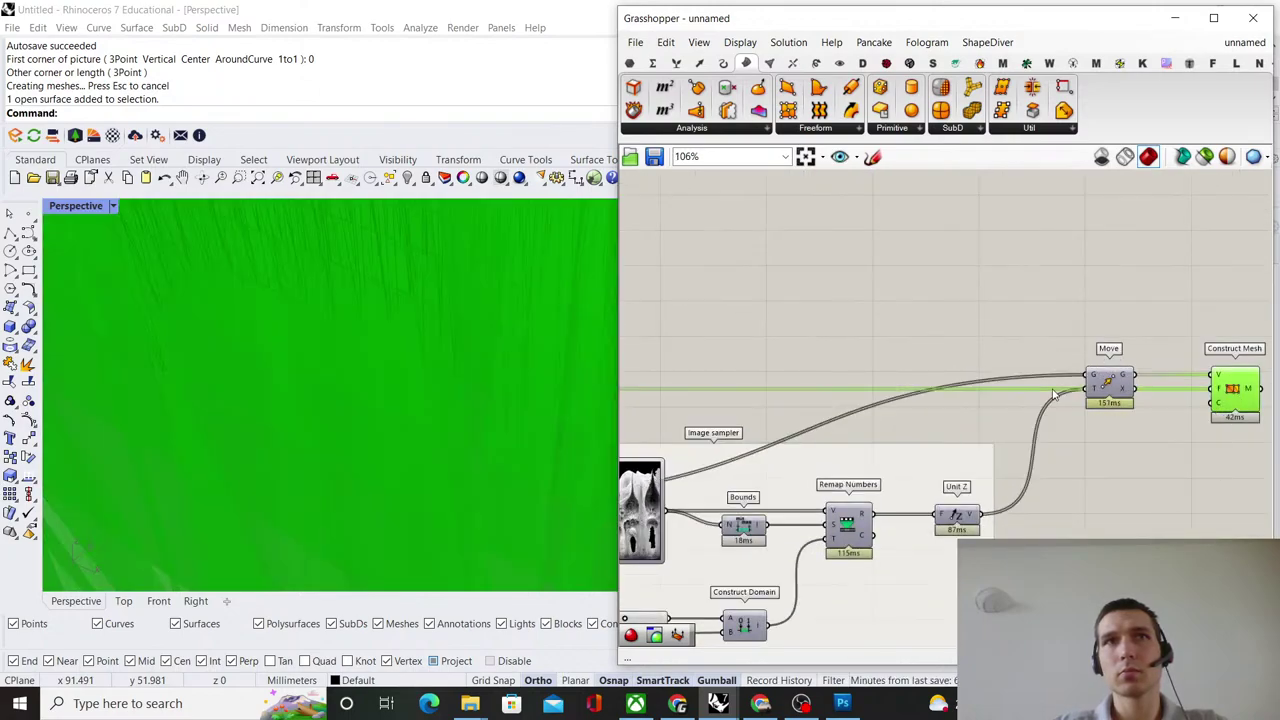
{"action": "left_click", "coordinate": [985, 327]}
{"action": "key", "text": "ctrl+z"}
Examine the reconstructed relief mesh in the Perspective view, from the whole slab to its surface detail.
{"action": "scroll", "coordinate": [985, 325], "scroll_direction": "down", "scroll_amount": 5}
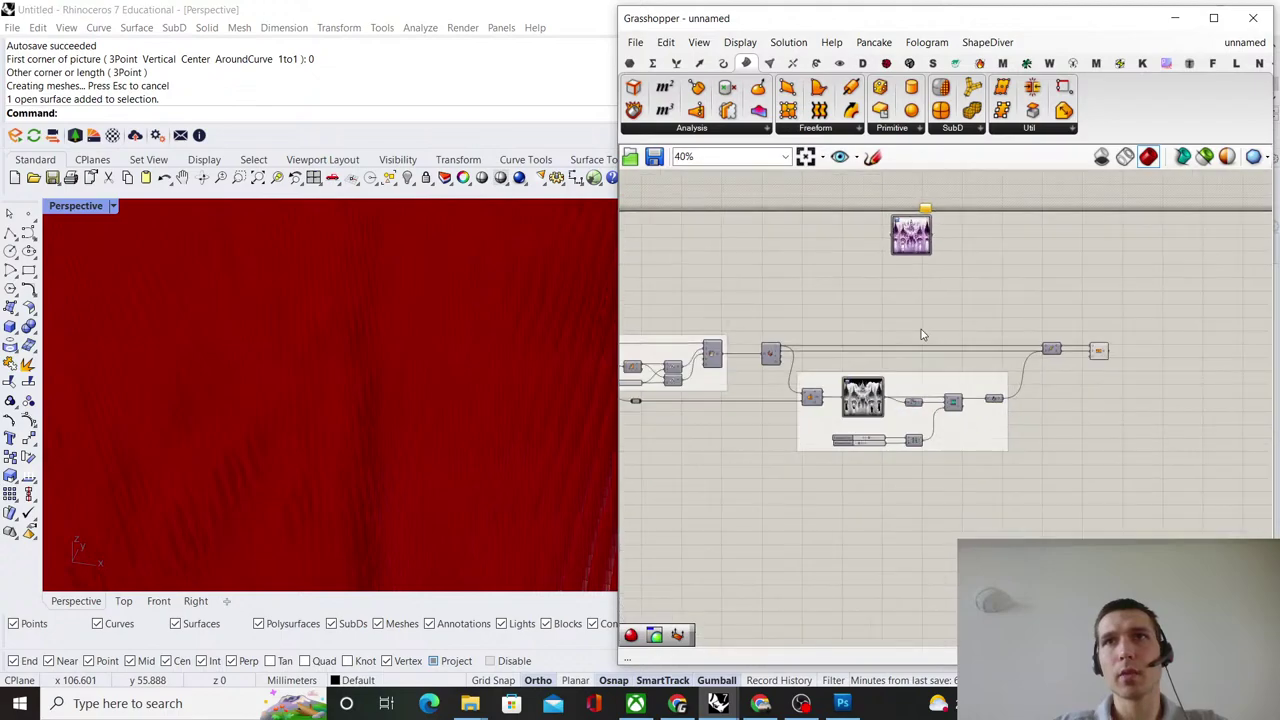
{"action": "scroll", "coordinate": [1014, 351], "scroll_direction": "up", "scroll_amount": 4}
{"action": "right_click_drag", "start_coordinate": [921, 332], "coordinate": [979, 429]}
{"action": "scroll", "coordinate": [243, 423], "scroll_direction": "down", "scroll_amount": 5}
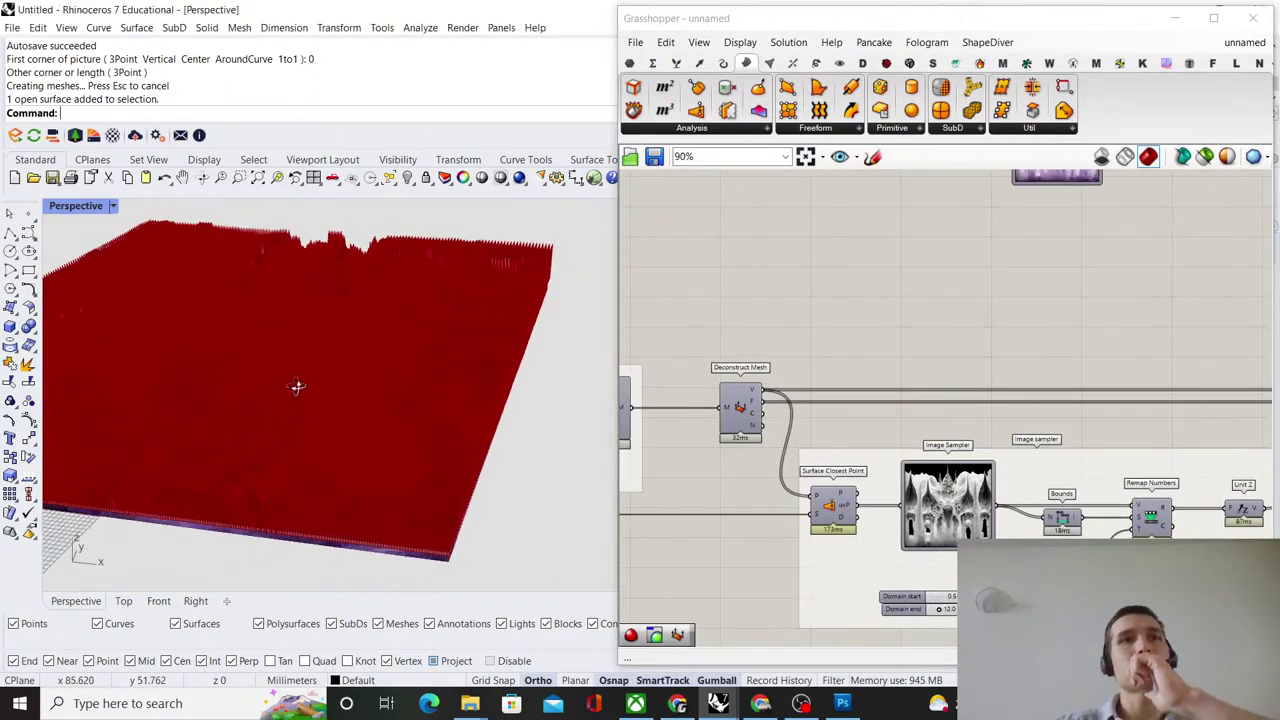
{"action": "right_click_drag", "start_coordinate": [361, 401], "coordinate": [369, 367]}
{"action": "scroll", "coordinate": [467, 373], "scroll_direction": "up", "scroll_amount": 8}
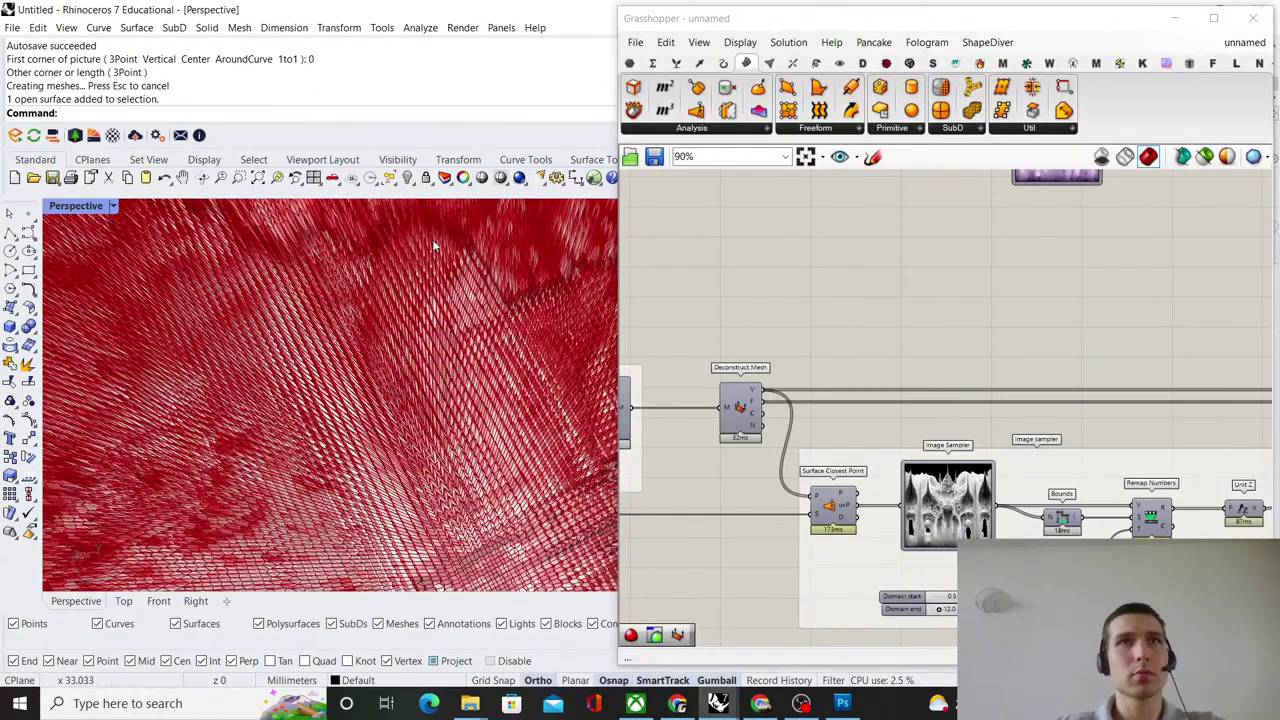
{"action": "scroll", "coordinate": [934, 273], "scroll_direction": "down", "scroll_amount": 6}
{"action": "scroll", "coordinate": [1117, 298], "scroll_direction": "up", "scroll_amount": 6}
{"action": "scroll", "coordinate": [906, 349], "scroll_direction": "up", "scroll_amount": 2}
{"action": "left_click", "coordinate": [1022, 378]}
{"action": "left_click", "coordinate": [1112, 342]}
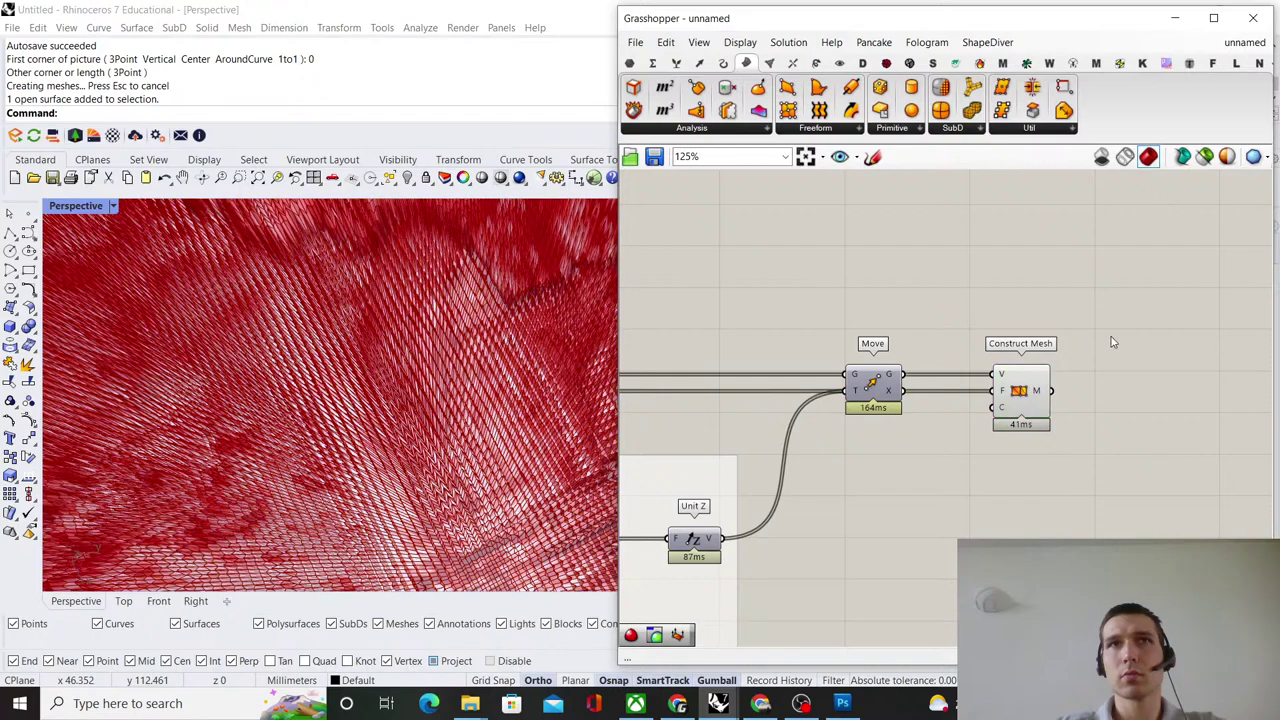
{"action": "double_click", "coordinate": [1112, 343]}
{"action": "type", "text": "custom p"}
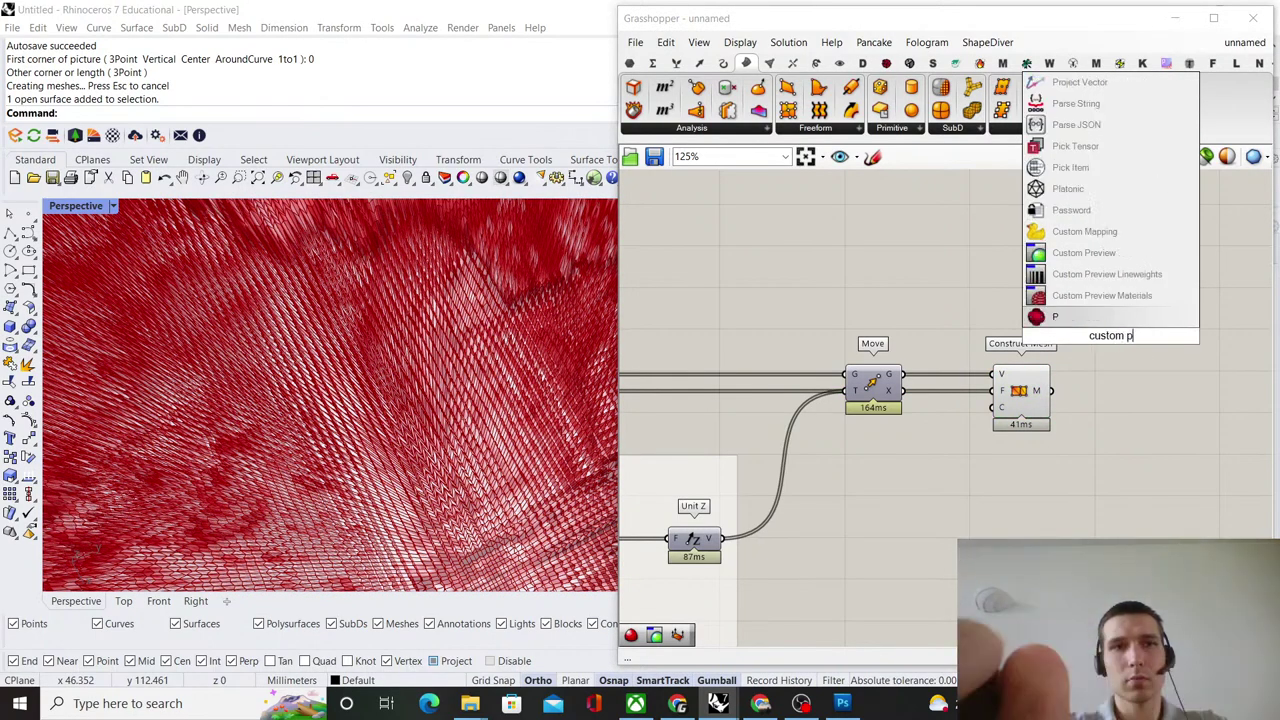
{"action": "type", "text": "review"}
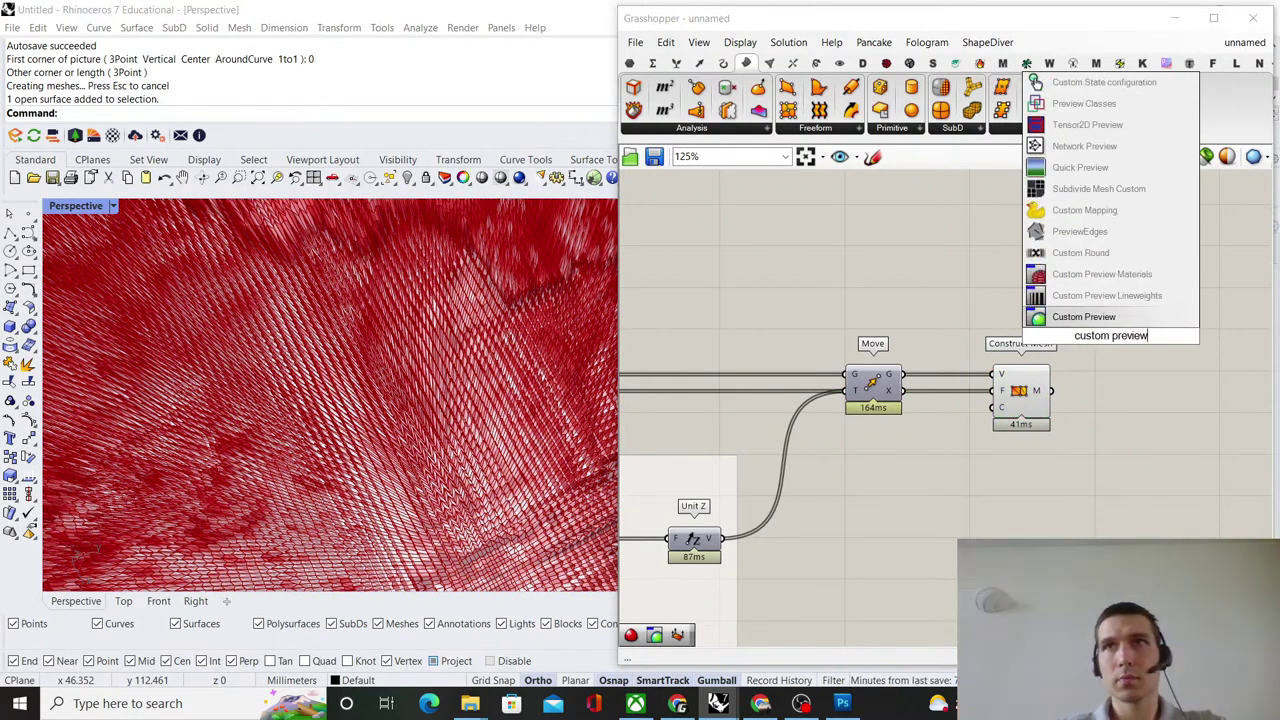
{"action": "left_click", "coordinate": [1106, 295]}
{"action": "key", "text": "Delete"}
Add a Custom Preview component beside Construct Mesh and connect the constructed mesh to its geometry input.
{"action": "double_click", "coordinate": [1117, 338]}
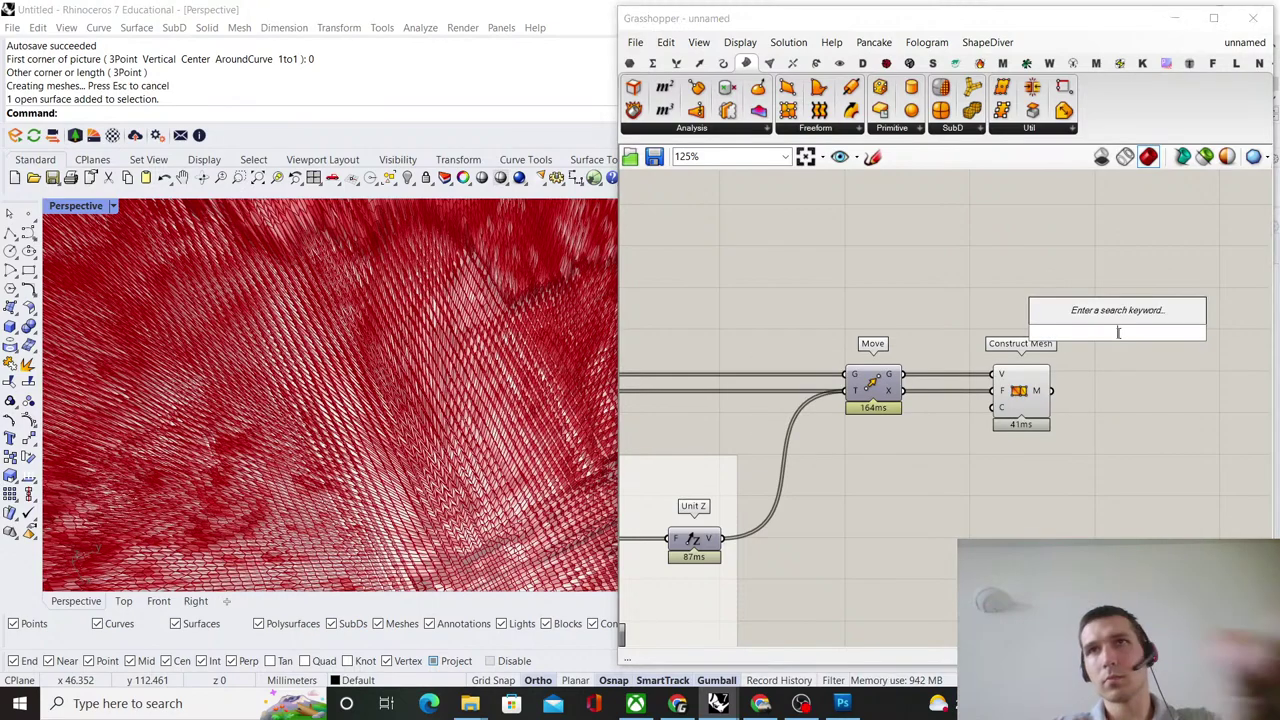
{"action": "type", "text": "custom pre"}
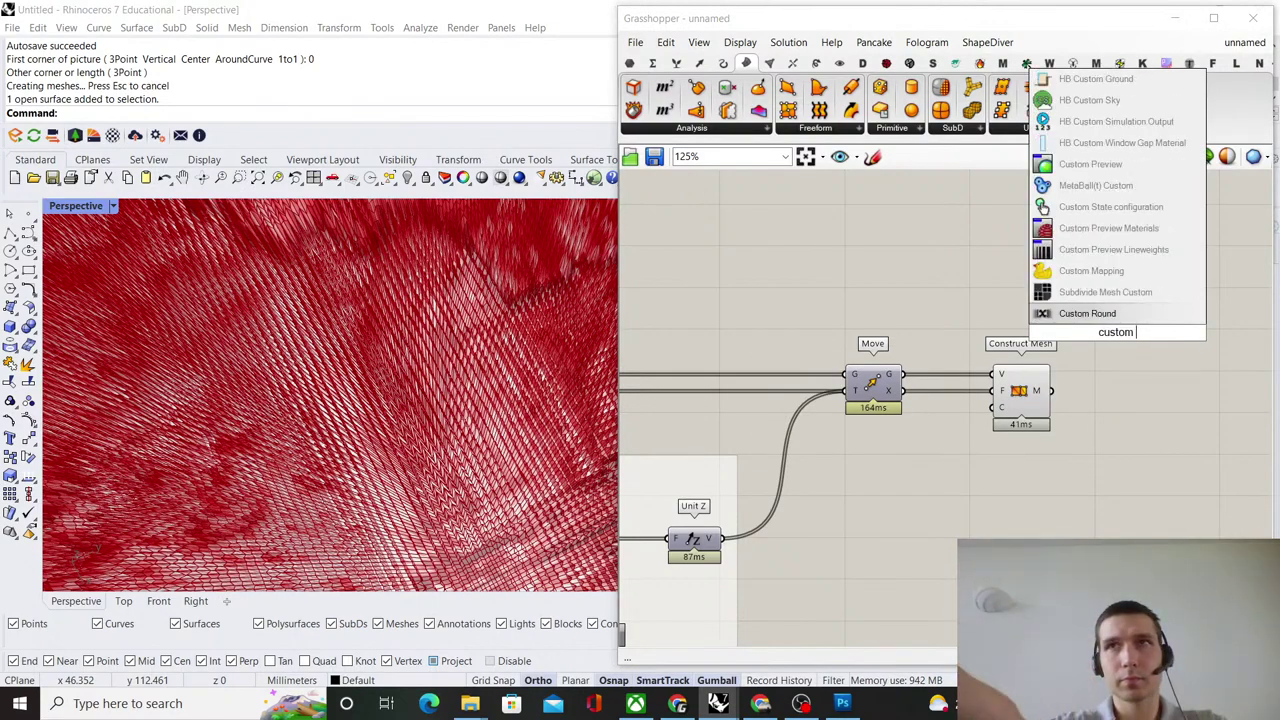
{"action": "left_click", "coordinate": [1141, 278]}
{"action": "scroll", "coordinate": [1078, 384], "scroll_direction": "up", "scroll_amount": 3}
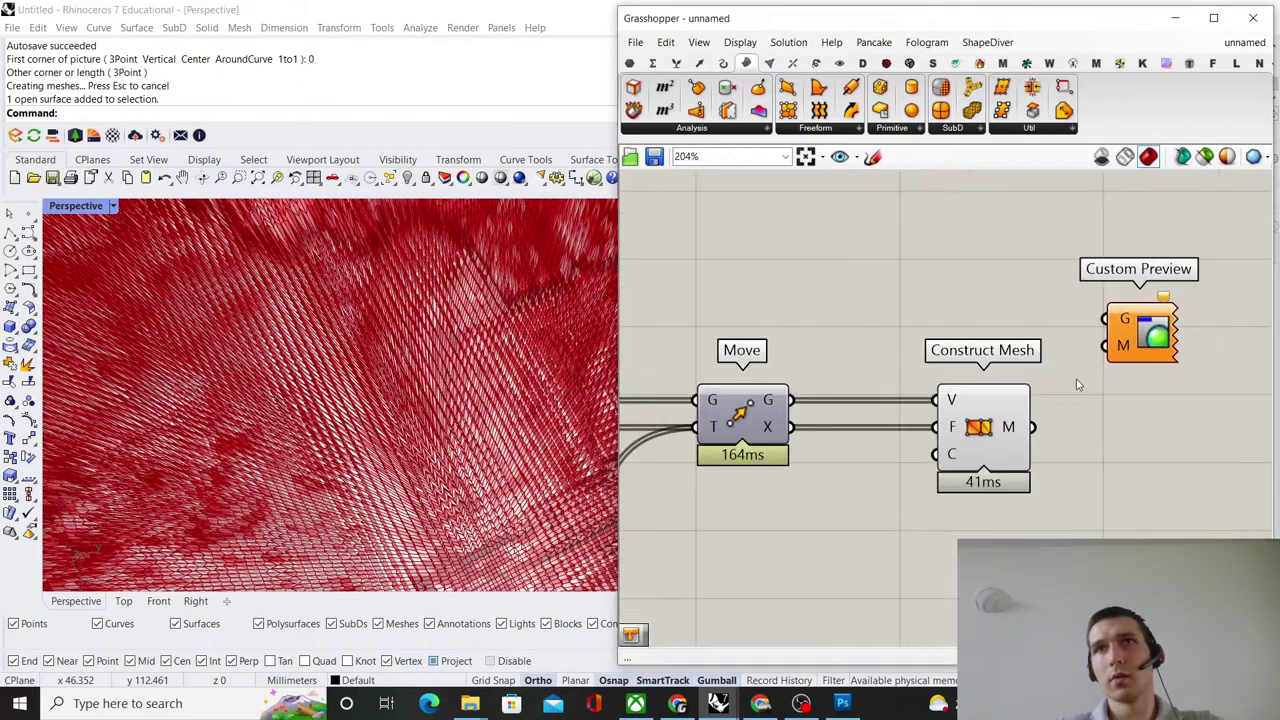
{"action": "left_click_drag", "start_coordinate": [1125, 331], "coordinate": [1155, 402]}
{"action": "left_click", "coordinate": [1080, 340]}
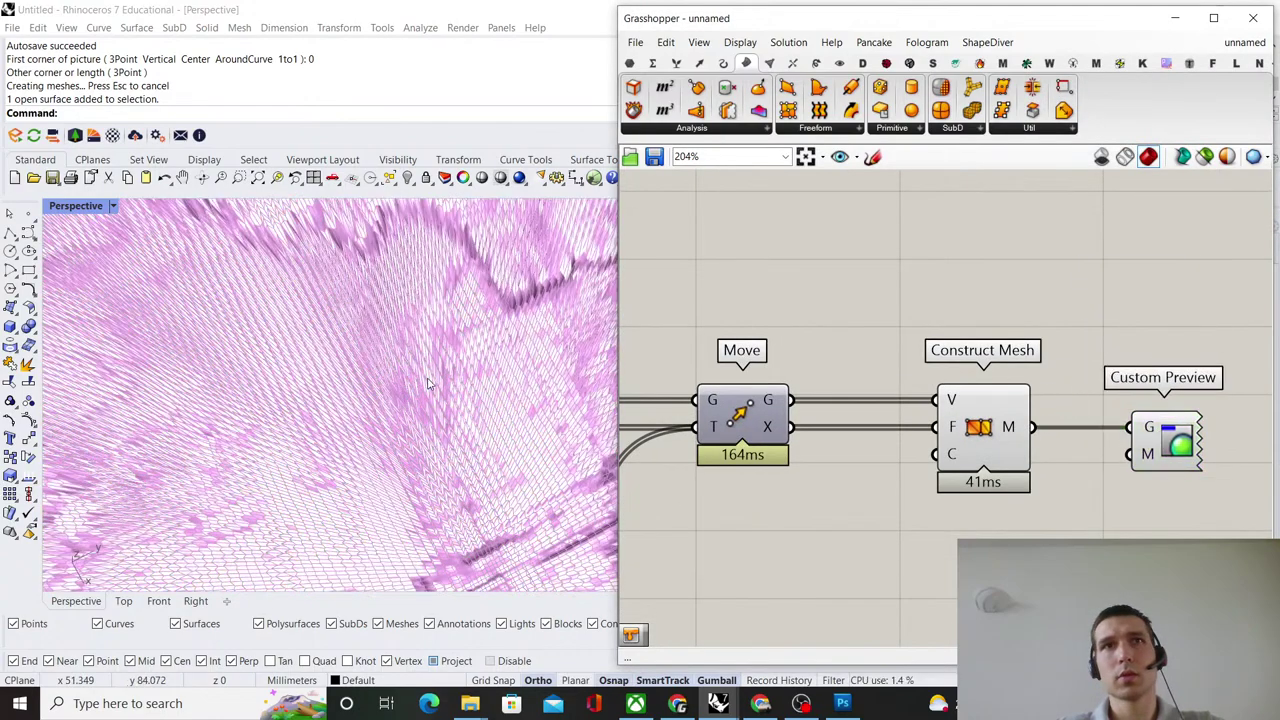
Inspect the custom-previewed mesh in the Perspective view from several angles, both overall and close up on its spikes.
{"action": "scroll", "coordinate": [430, 381], "scroll_direction": "down", "scroll_amount": 8}
{"action": "right_click_drag", "start_coordinate": [430, 380], "coordinate": [410, 347]}
{"action": "scroll", "coordinate": [538, 294], "scroll_direction": "up", "scroll_amount": 6}
{"action": "scroll", "coordinate": [410, 347], "scroll_direction": "down", "scroll_amount": 6}
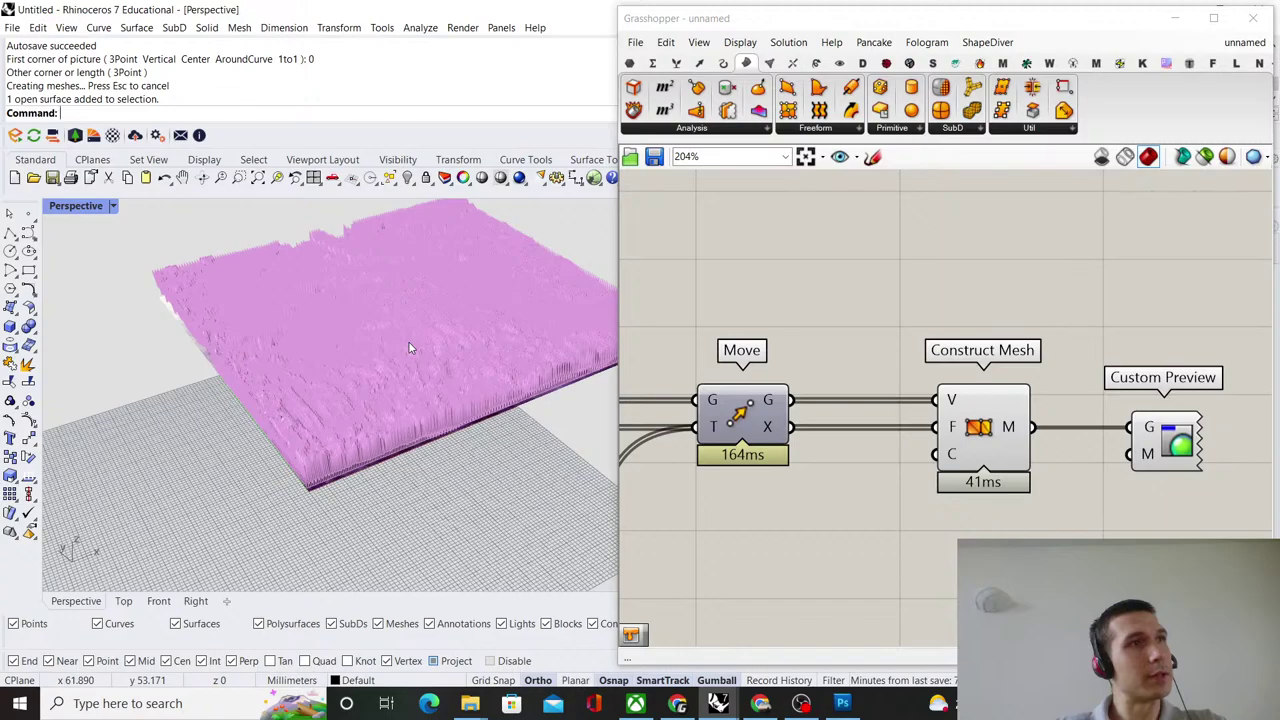
{"action": "mouse_move", "coordinate": [410, 363]}
{"action": "right_mouse_down"}
{"action": "mouse_move", "coordinate": [397, 438]}
{"action": "mouse_move", "coordinate": [361, 353]}
{"action": "mouse_move", "coordinate": [403, 388]}
{"action": "mouse_move", "coordinate": [367, 463]}
{"action": "mouse_move", "coordinate": [353, 448]}
{"action": "mouse_move", "coordinate": [380, 427]}
{"action": "mouse_move", "coordinate": [397, 345]}
{"action": "mouse_move", "coordinate": [408, 360]}
{"action": "mouse_move", "coordinate": [402, 341]}
{"action": "right_mouse_up"}
{"action": "scroll", "coordinate": [398, 445], "scroll_direction": "up", "scroll_amount": 6}
{"action": "scroll", "coordinate": [403, 400], "scroll_direction": "up", "scroll_amount": 3}
{"action": "scroll", "coordinate": [402, 405], "scroll_direction": "down", "scroll_amount": 6}
{"action": "scroll", "coordinate": [396, 332], "scroll_direction": "up", "scroll_amount": 8}
{"action": "scroll", "coordinate": [419, 366], "scroll_direction": "down", "scroll_amount": 5}
{"action": "scroll", "coordinate": [407, 358], "scroll_direction": "down", "scroll_amount": 4}
{"action": "scroll", "coordinate": [456, 452], "scroll_direction": "up", "scroll_amount": 10}
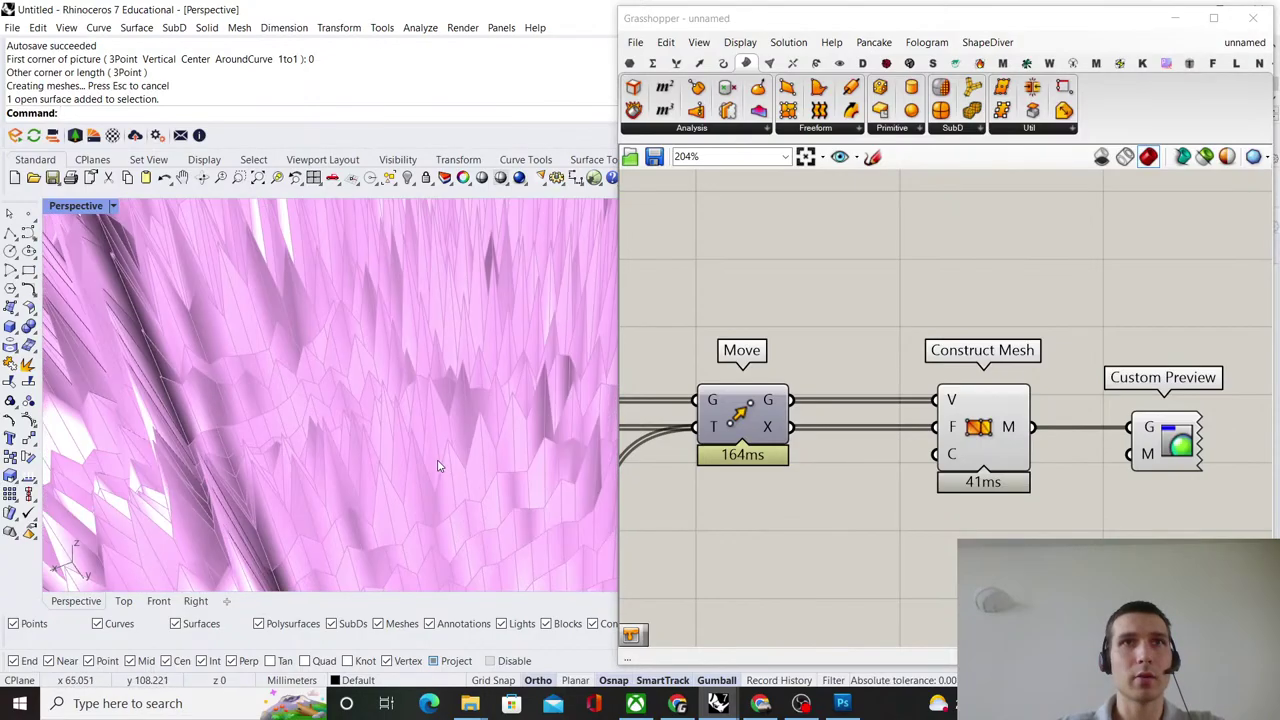
{"action": "scroll", "coordinate": [439, 464], "scroll_direction": "down", "scroll_amount": 7}
{"action": "right_click_drag", "start_coordinate": [436, 452], "coordinate": [424, 403]}
{"action": "scroll", "coordinate": [390, 496], "scroll_direction": "up", "scroll_amount": 6}
{"action": "right_click_drag", "start_coordinate": [388, 500], "coordinate": [467, 523]}
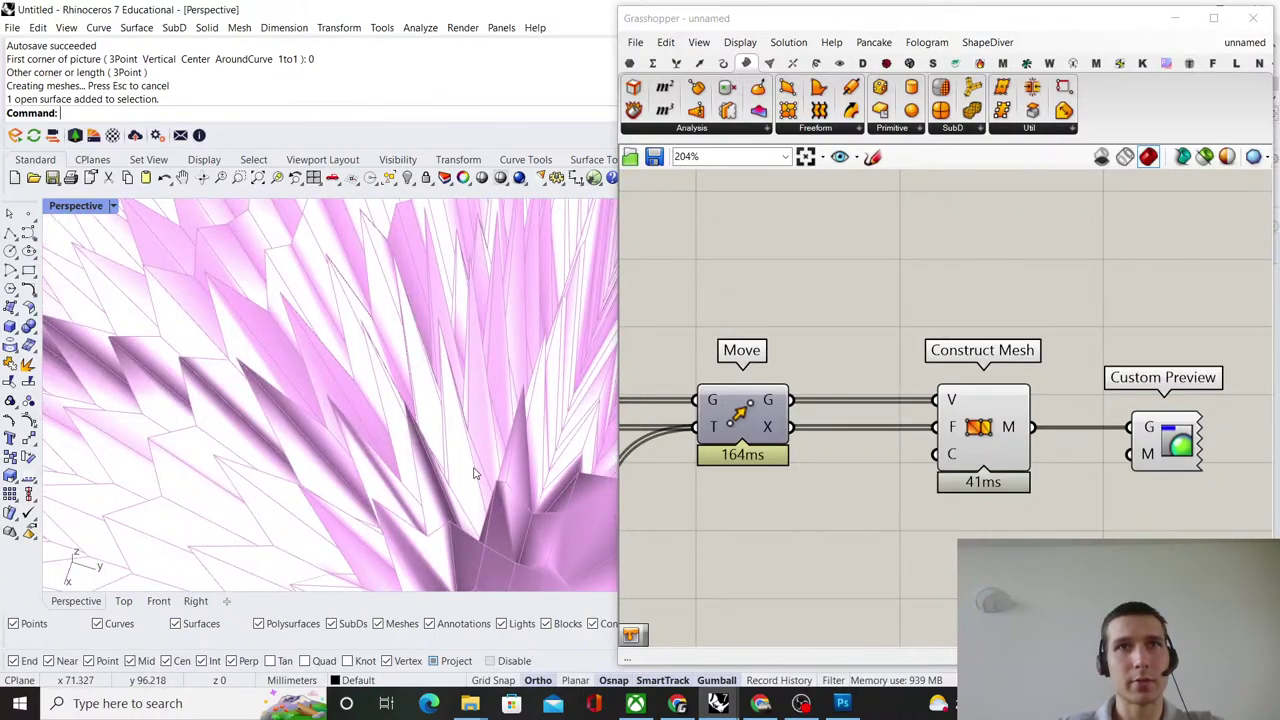
{"action": "right_click_drag", "start_coordinate": [475, 473], "coordinate": [494, 500]}
Trace the definition for the cause of the spikes, checking Deconstruct Mesh, Surface Closest Point, Unit Z and Mesh Surface.
{"action": "scroll", "coordinate": [690, 430], "scroll_direction": "down", "scroll_amount": 6}
{"action": "right_click_drag", "start_coordinate": [690, 430], "coordinate": [1205, 365]}
{"action": "scroll", "coordinate": [891, 397], "scroll_direction": "up", "scroll_amount": 5}
{"action": "right_click_drag", "start_coordinate": [891, 397], "coordinate": [896, 387]}
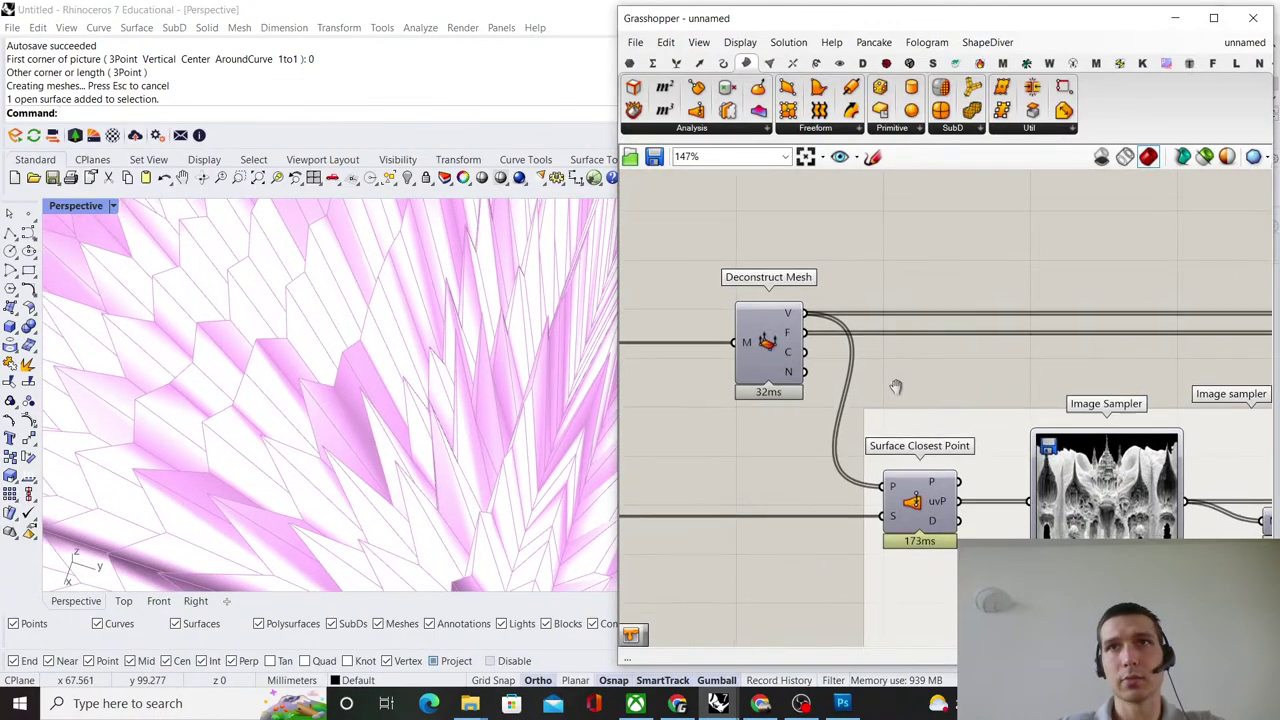
{"action": "scroll", "coordinate": [909, 338], "scroll_direction": "up", "scroll_amount": 3}
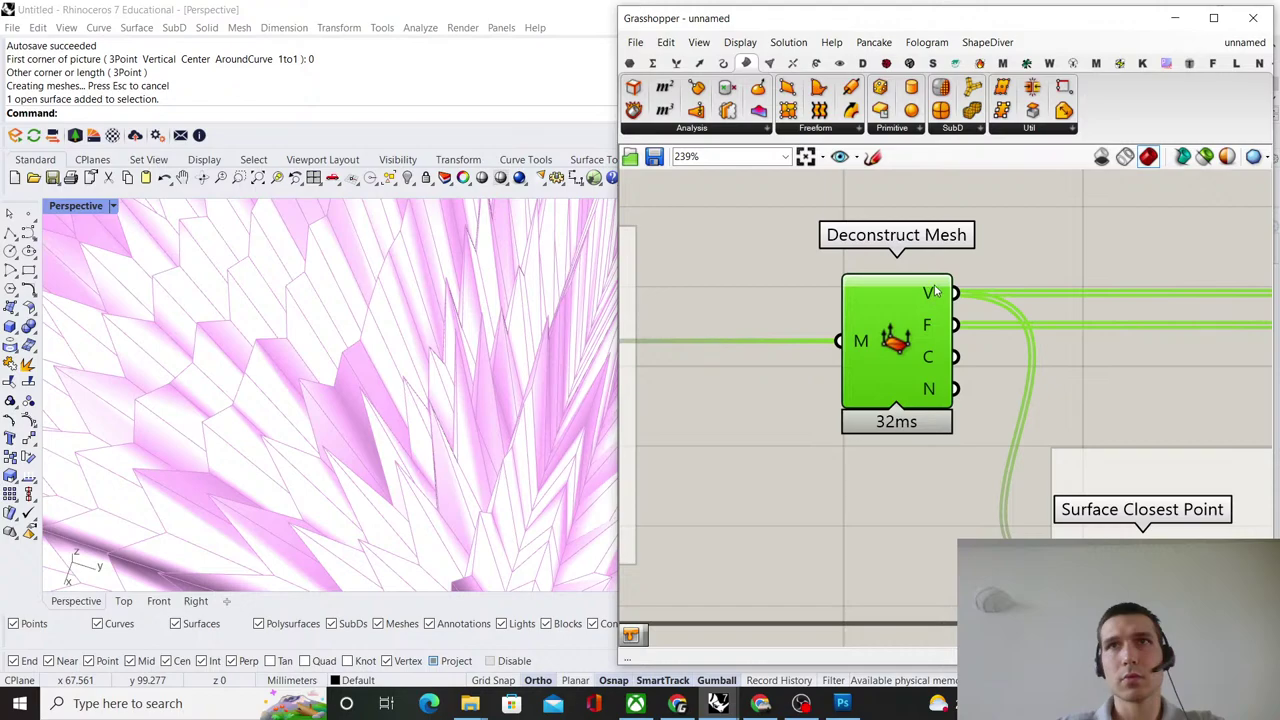
{"action": "mouse_move", "coordinate": [935, 290]}
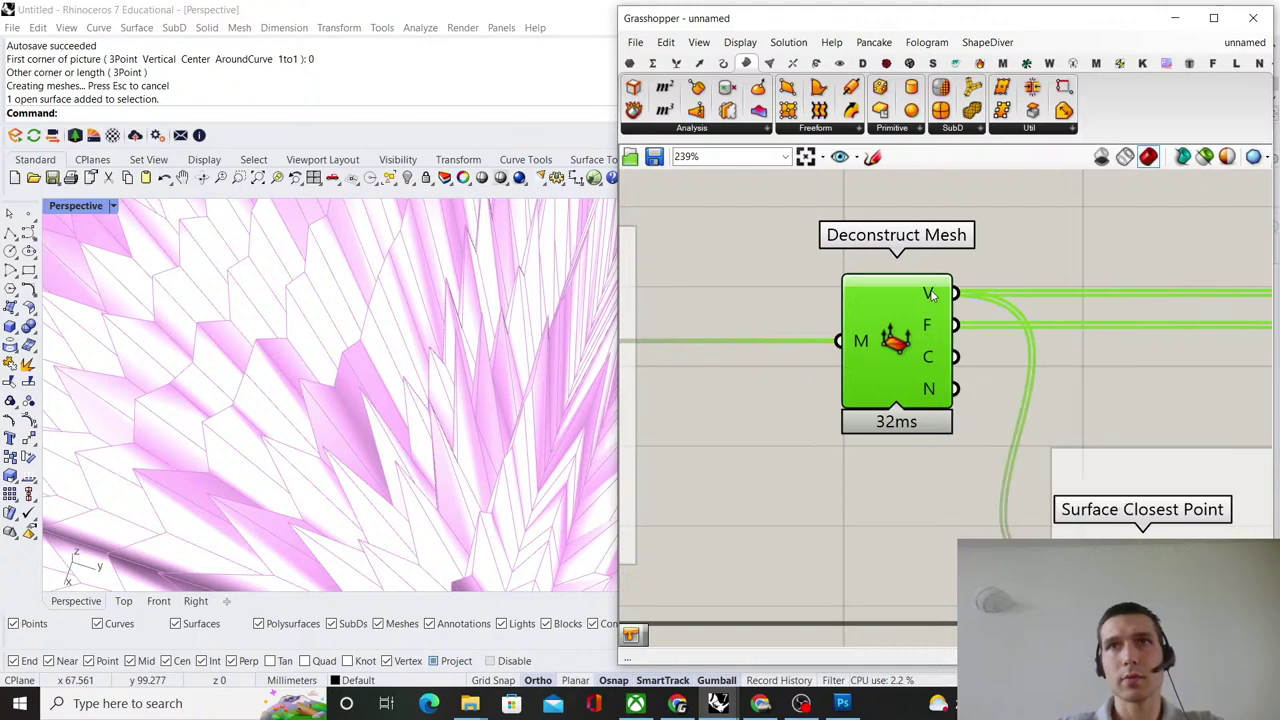
{"action": "scroll", "coordinate": [922, 320], "scroll_direction": "down", "scroll_amount": 7}
{"action": "scroll", "coordinate": [1060, 374], "scroll_direction": "up", "scroll_amount": 6}
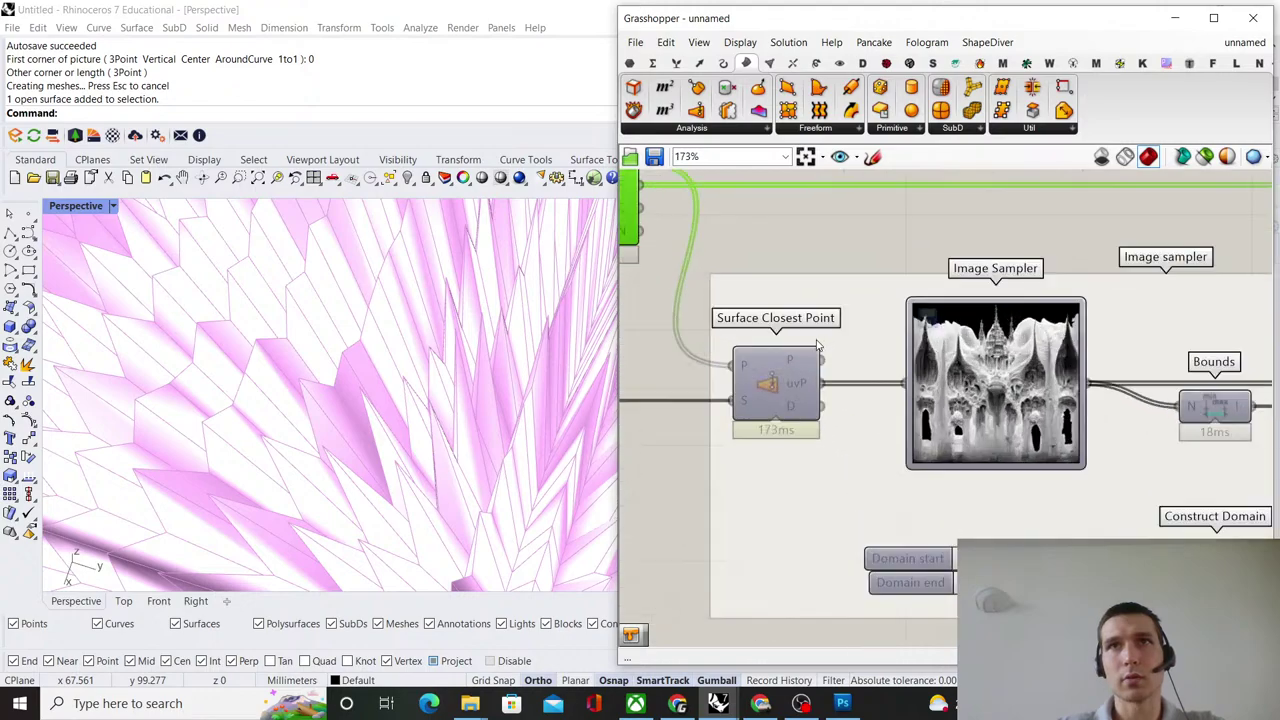
{"action": "mouse_move", "coordinate": [797, 363]}
{"action": "scroll", "coordinate": [796, 361], "scroll_direction": "down", "scroll_amount": 5}
{"action": "scroll", "coordinate": [842, 388], "scroll_direction": "up", "scroll_amount": 4}
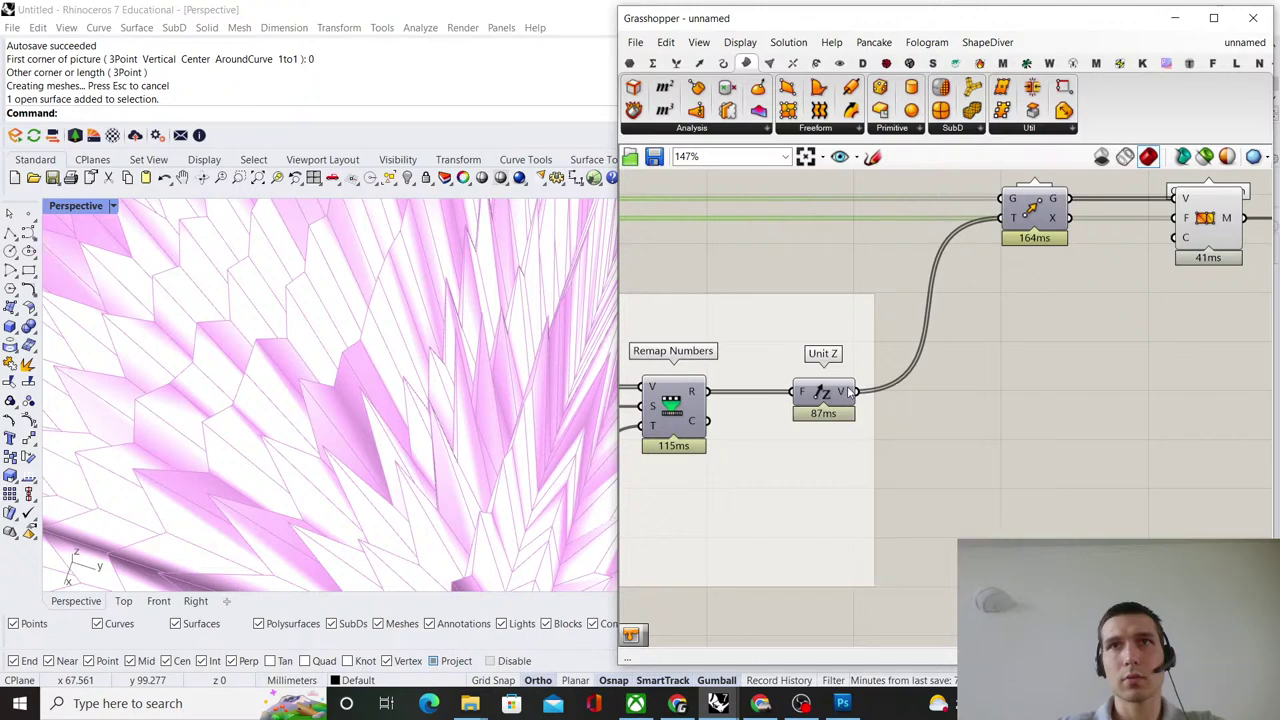
{"action": "scroll", "coordinate": [847, 386], "scroll_direction": "down", "scroll_amount": 5}
{"action": "scroll", "coordinate": [1041, 384], "scroll_direction": "up", "scroll_amount": 3}
{"action": "scroll", "coordinate": [1041, 384], "scroll_direction": "up", "scroll_amount": 5}
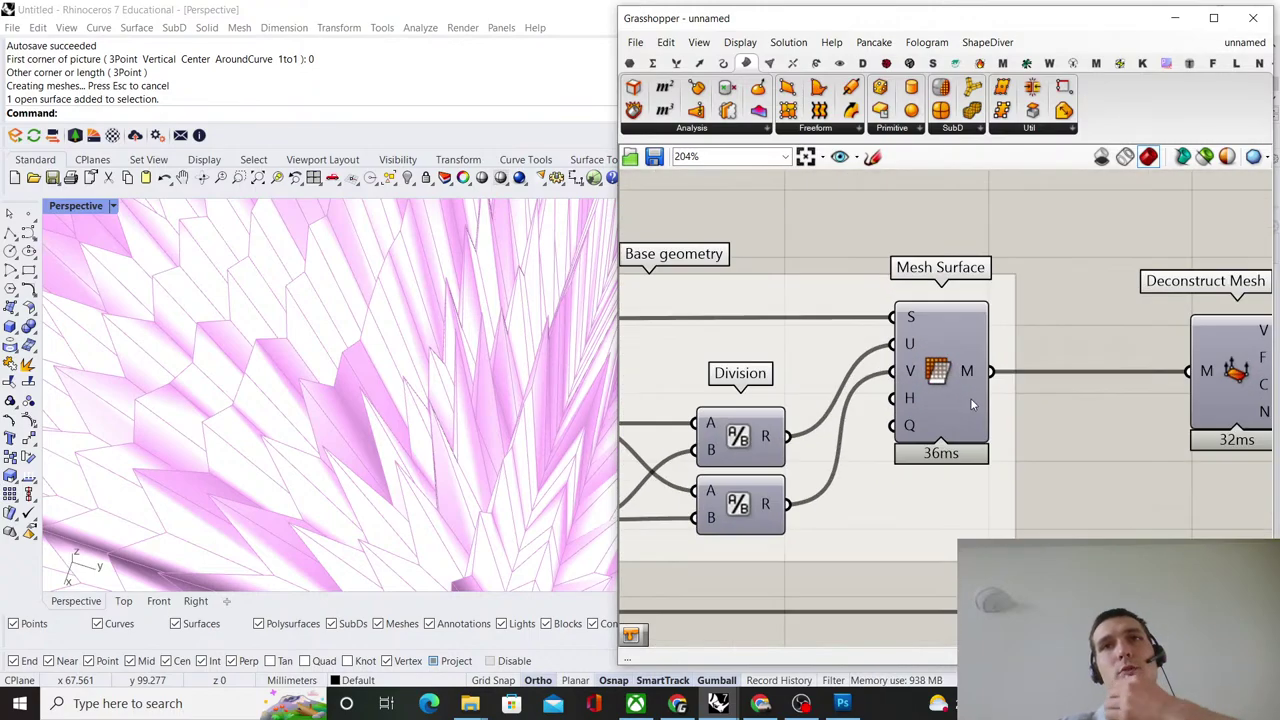
Try a division size B of 7.5 in the Base geometry group, inspect the coarser mesh, and restore B to 0.5.
{"action": "scroll", "coordinate": [1000, 380], "scroll_direction": "down", "scroll_amount": 5}
{"action": "scroll", "coordinate": [930, 397], "scroll_direction": "up", "scroll_amount": 3}
{"action": "scroll", "coordinate": [950, 404], "scroll_direction": "up", "scroll_amount": 2}
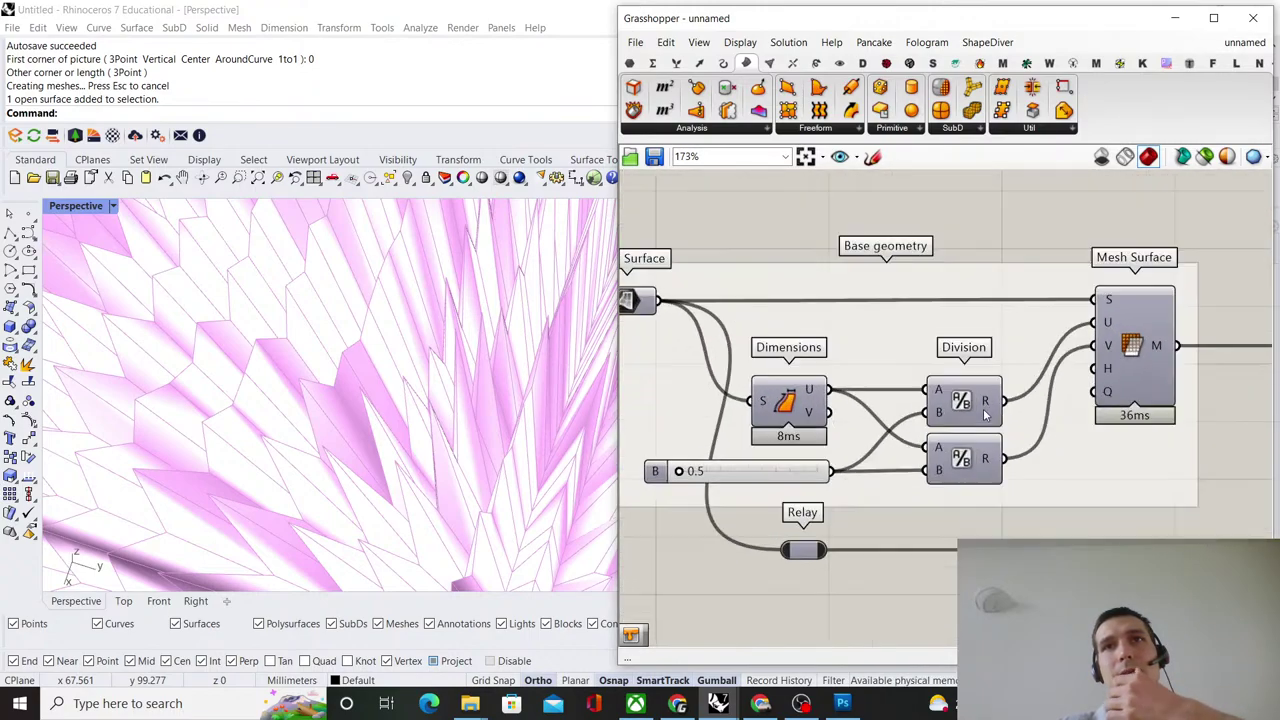
{"action": "scroll", "coordinate": [984, 416], "scroll_direction": "down", "scroll_amount": 2}
{"action": "scroll", "coordinate": [743, 449], "scroll_direction": "up", "scroll_amount": 4}
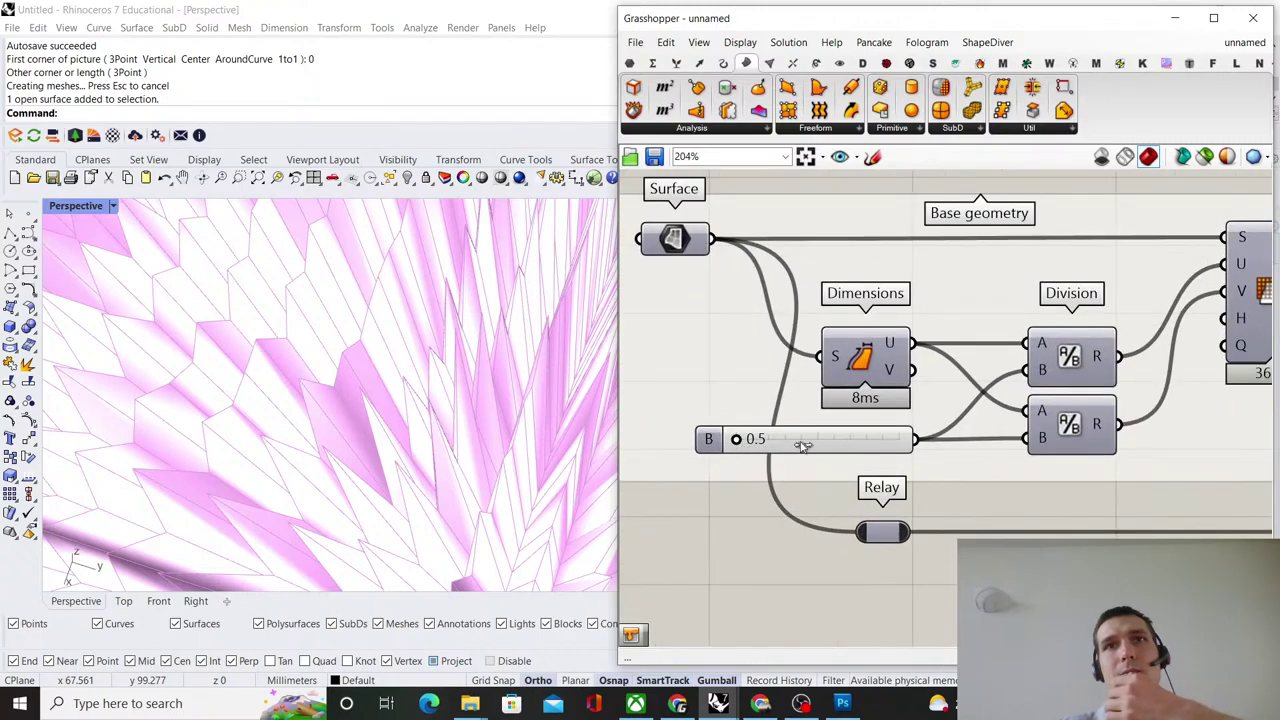
{"action": "left_click_drag", "start_coordinate": [737, 440], "coordinate": [856, 440]}
{"action": "scroll", "coordinate": [414, 421], "scroll_direction": "down", "scroll_amount": 12}
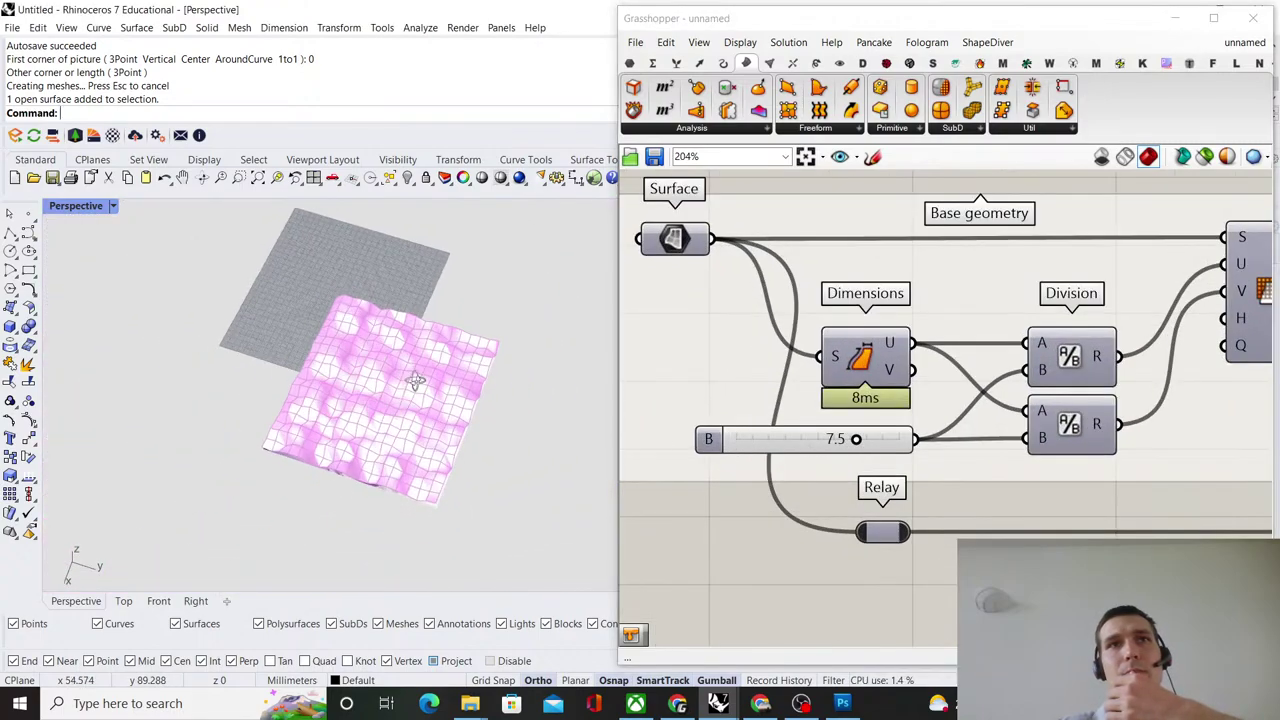
{"action": "mouse_move", "coordinate": [414, 383]}
{"action": "right_mouse_down"}
{"action": "mouse_move", "coordinate": [390, 340]}
{"action": "mouse_move", "coordinate": [443, 309]}
{"action": "mouse_move", "coordinate": [429, 357]}
{"action": "mouse_move", "coordinate": [440, 350]}
{"action": "right_mouse_up"}
{"action": "scroll", "coordinate": [342, 366], "scroll_direction": "up", "scroll_amount": 7}
{"action": "scroll", "coordinate": [935, 346], "scroll_direction": "down", "scroll_amount": 5}
{"action": "scroll", "coordinate": [909, 376], "scroll_direction": "up", "scroll_amount": 5}
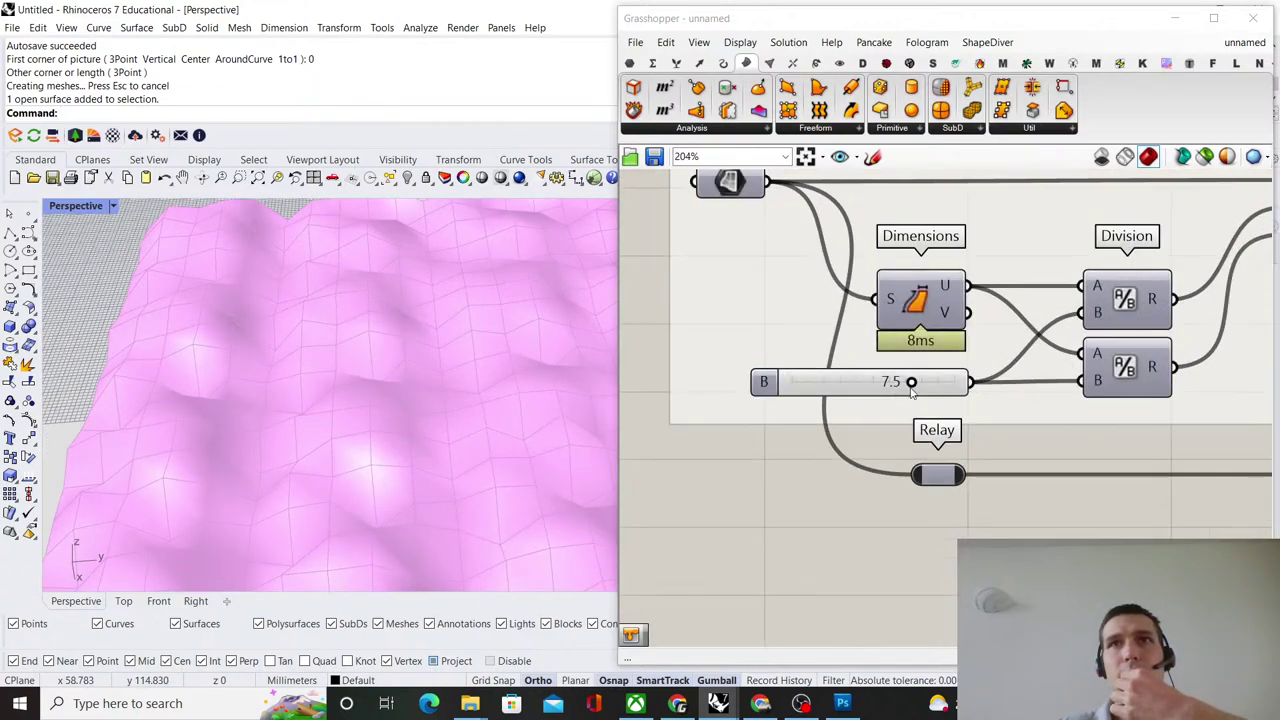
{"action": "left_click_drag", "start_coordinate": [909, 384], "coordinate": [790, 392]}
Reparameterize the Surface parameter in the Base geometry group.
{"action": "scroll", "coordinate": [800, 390], "scroll_direction": "down", "scroll_amount": 8}
{"action": "right_click_drag", "start_coordinate": [1050, 393], "coordinate": [966, 403]}
{"action": "scroll", "coordinate": [966, 403], "scroll_direction": "up", "scroll_amount": 3}
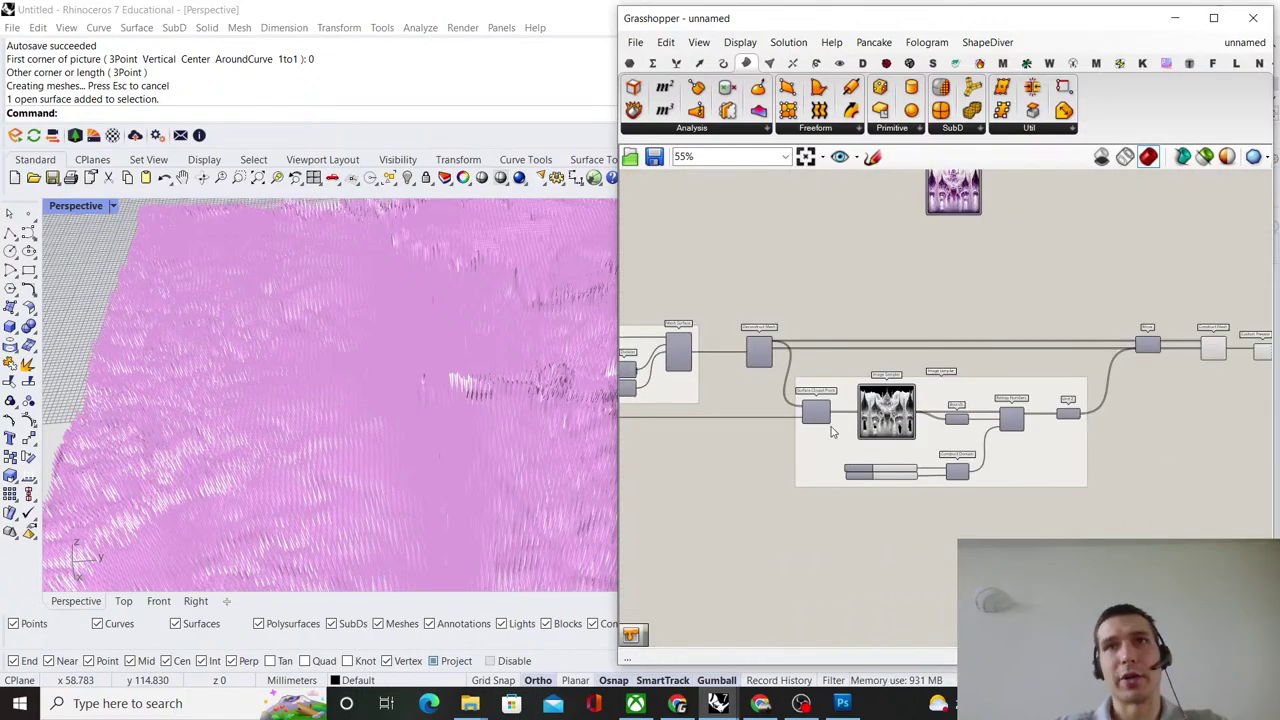
{"action": "scroll", "coordinate": [830, 431], "scroll_direction": "up", "scroll_amount": 5}
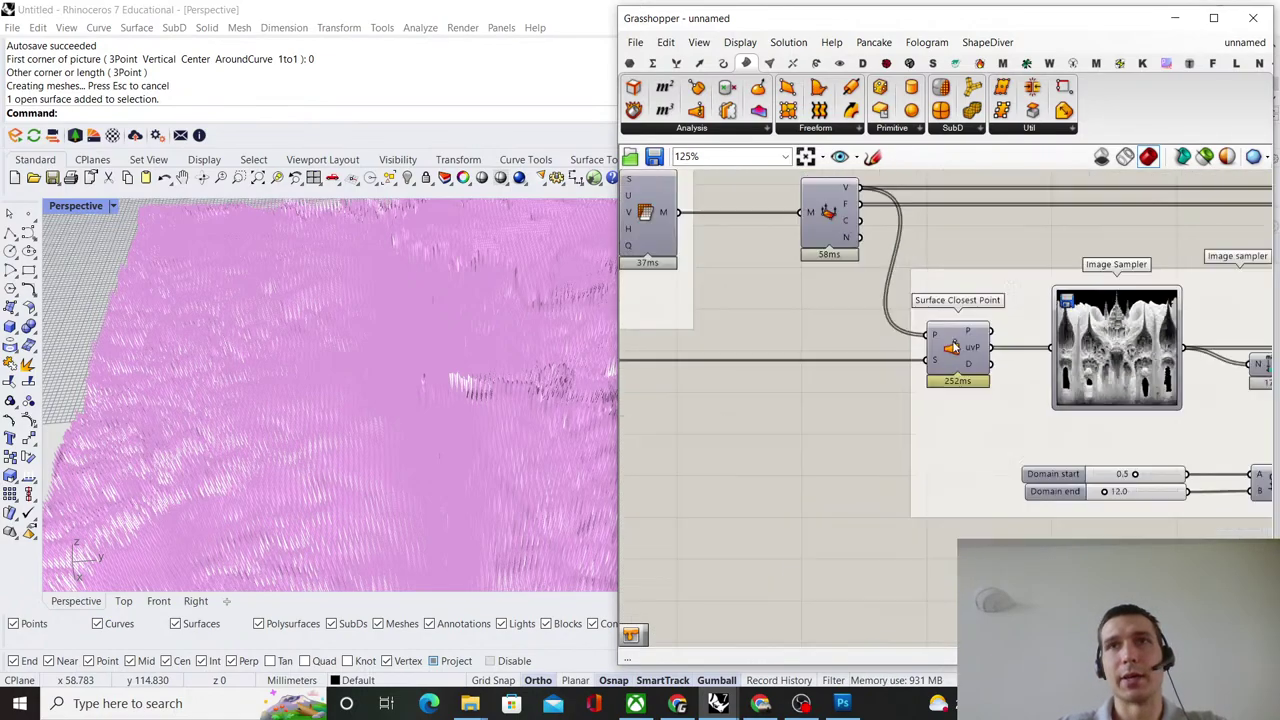
{"action": "scroll", "coordinate": [1017, 308], "scroll_direction": "down", "scroll_amount": 3}
{"action": "scroll", "coordinate": [766, 255], "scroll_direction": "up", "scroll_amount": 5}
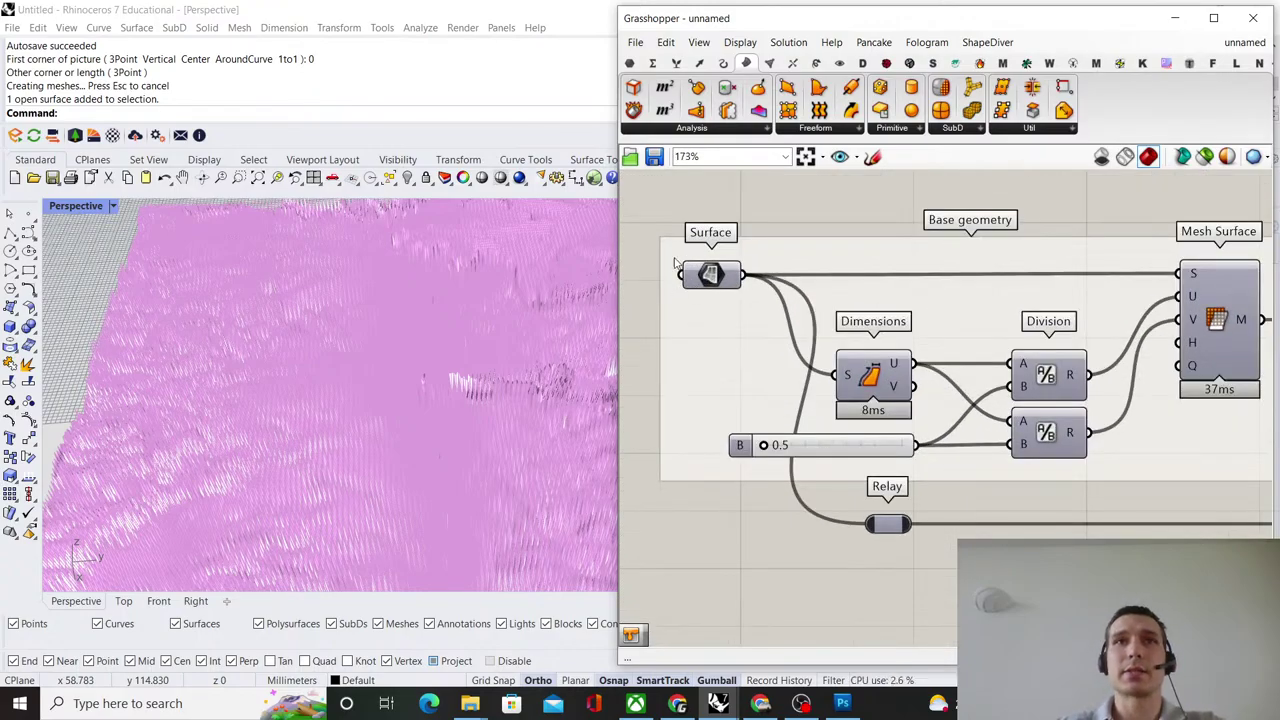
{"action": "right_click", "coordinate": [699, 272]}
{"action": "left_click", "coordinate": [763, 455]}
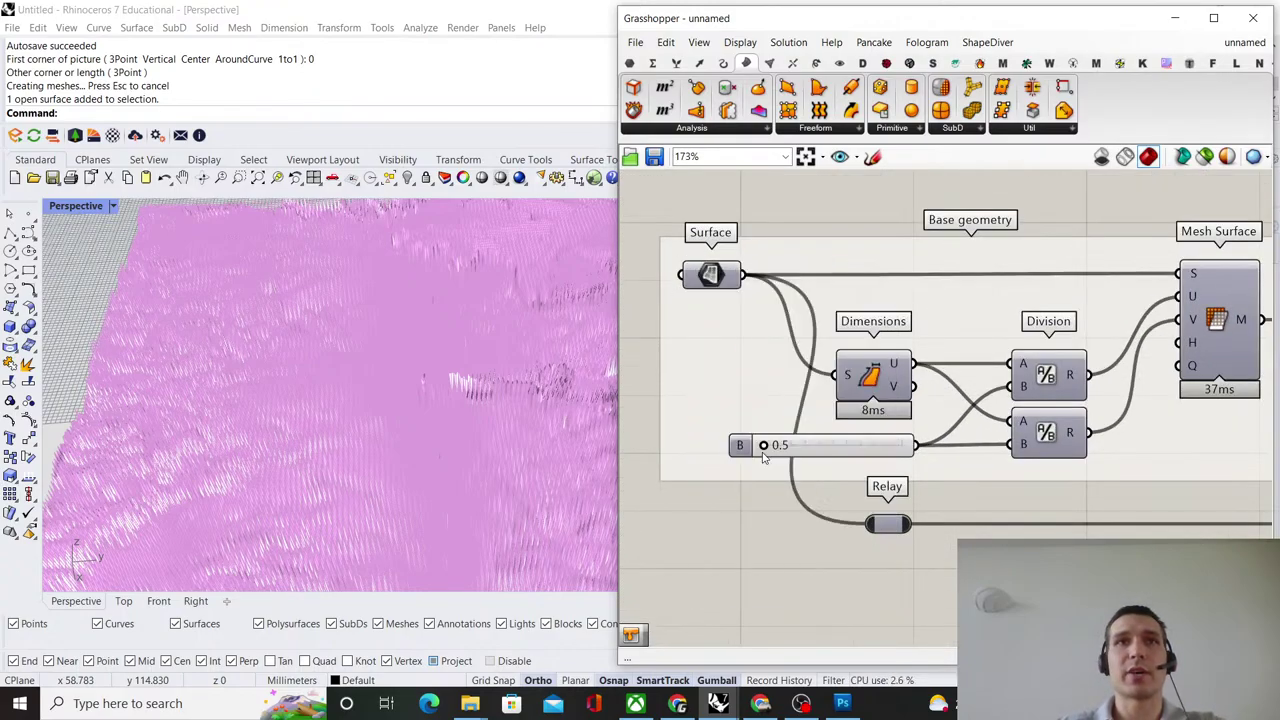
Inspect the updated relief in the Perspective view and compare it with the picture in the Image Sampler.
{"action": "scroll", "coordinate": [411, 391], "scroll_direction": "down", "scroll_amount": 3}
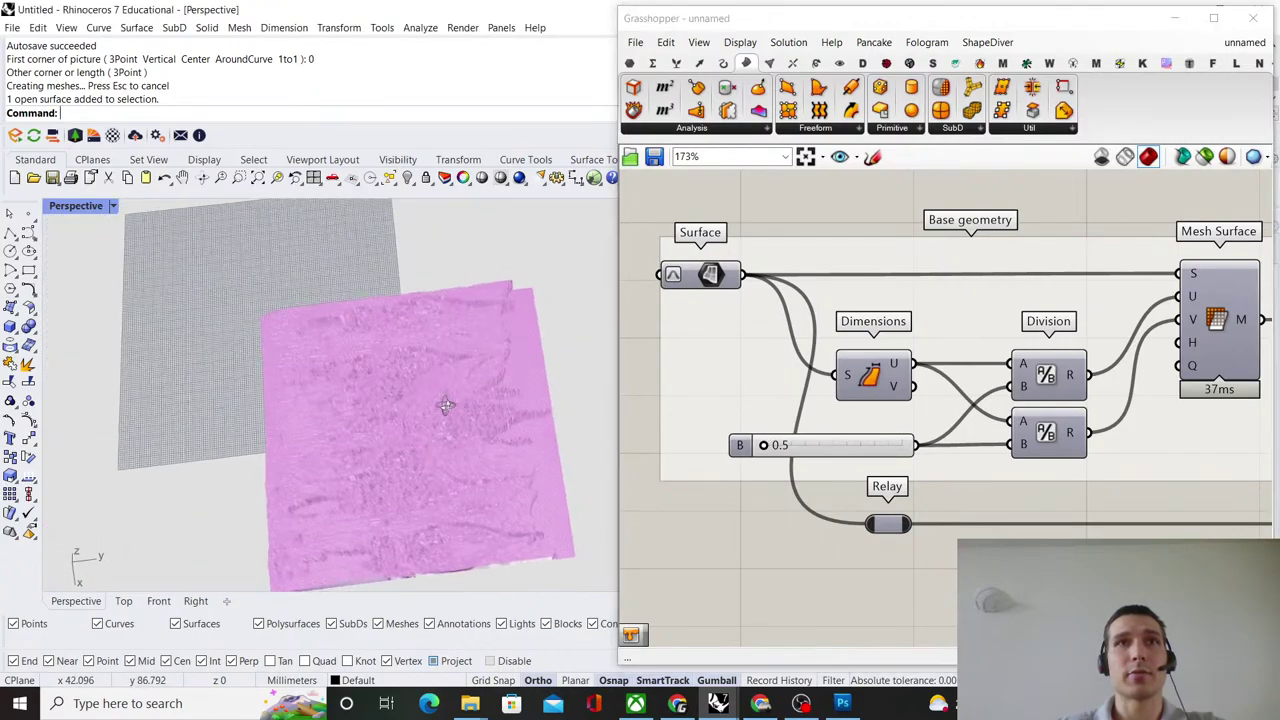
{"action": "scroll", "coordinate": [440, 432], "scroll_direction": "up", "scroll_amount": 5}
{"action": "scroll", "coordinate": [440, 432], "scroll_direction": "down", "scroll_amount": 4}
{"action": "right_click_drag", "start_coordinate": [400, 400], "coordinate": [532, 430]}
{"action": "scroll", "coordinate": [860, 337], "scroll_direction": "down", "scroll_amount": 5}
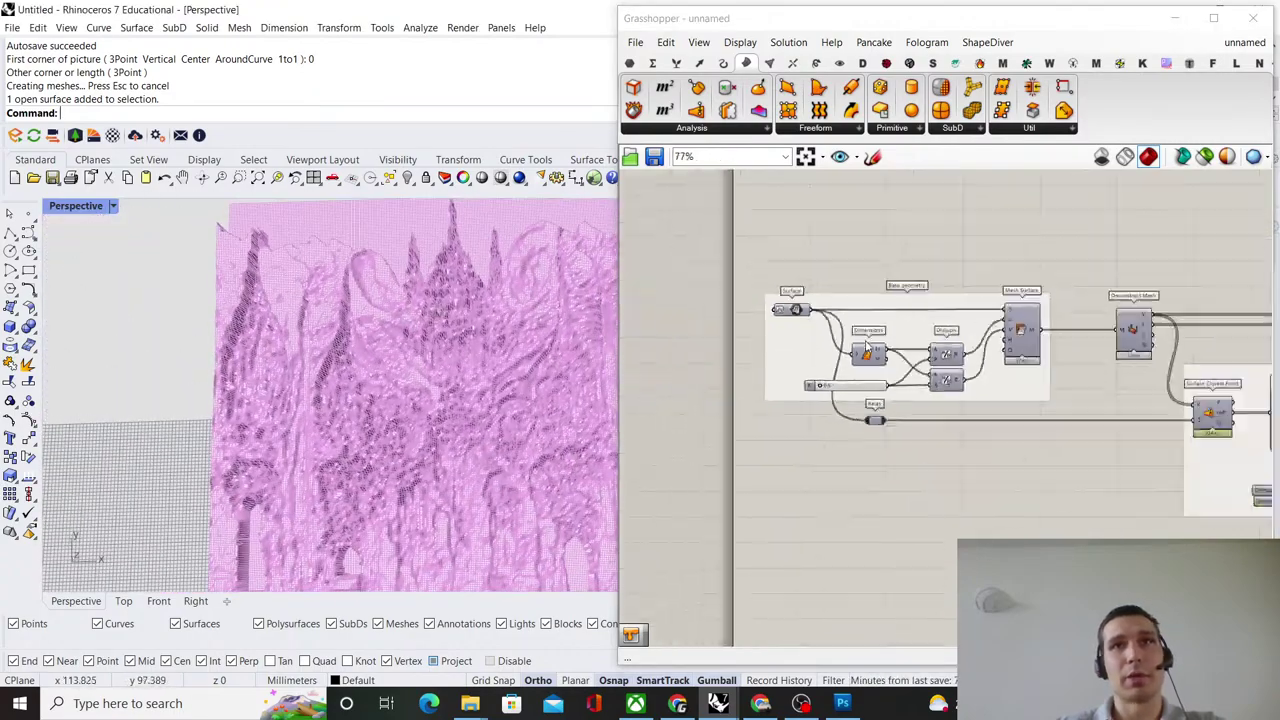
{"action": "right_click_drag", "start_coordinate": [1158, 397], "coordinate": [928, 376]}
{"action": "scroll", "coordinate": [928, 376], "scroll_direction": "up", "scroll_amount": 5}
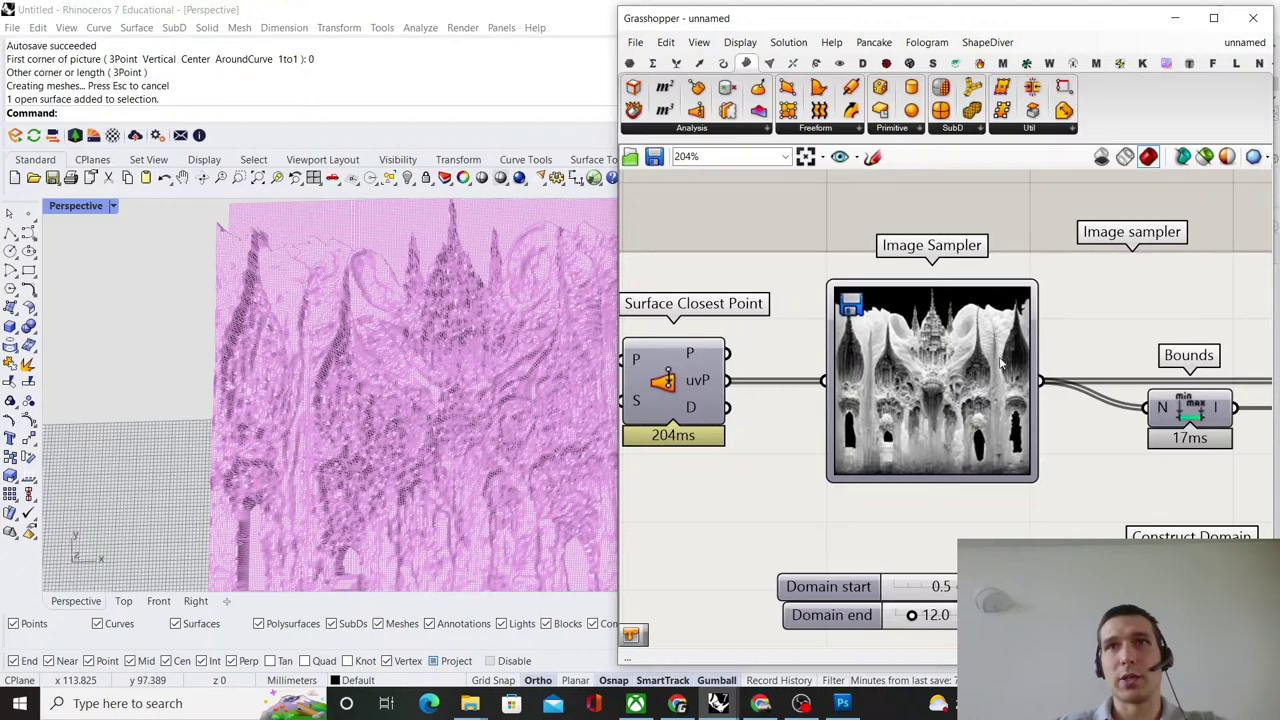
Check the grayscale Image Sampler's settings and the UV point values output by Surface Closest Point.
{"action": "left_click", "coordinate": [936, 384]}
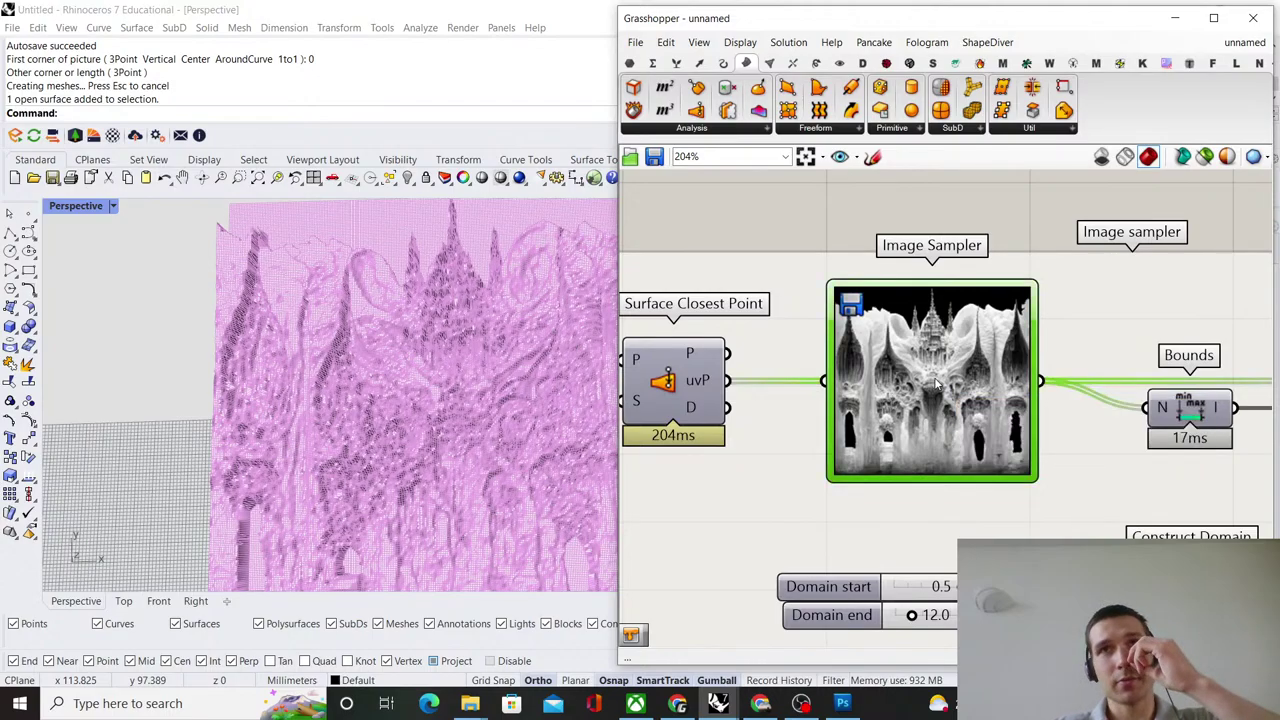
{"action": "double_click", "coordinate": [975, 341]}
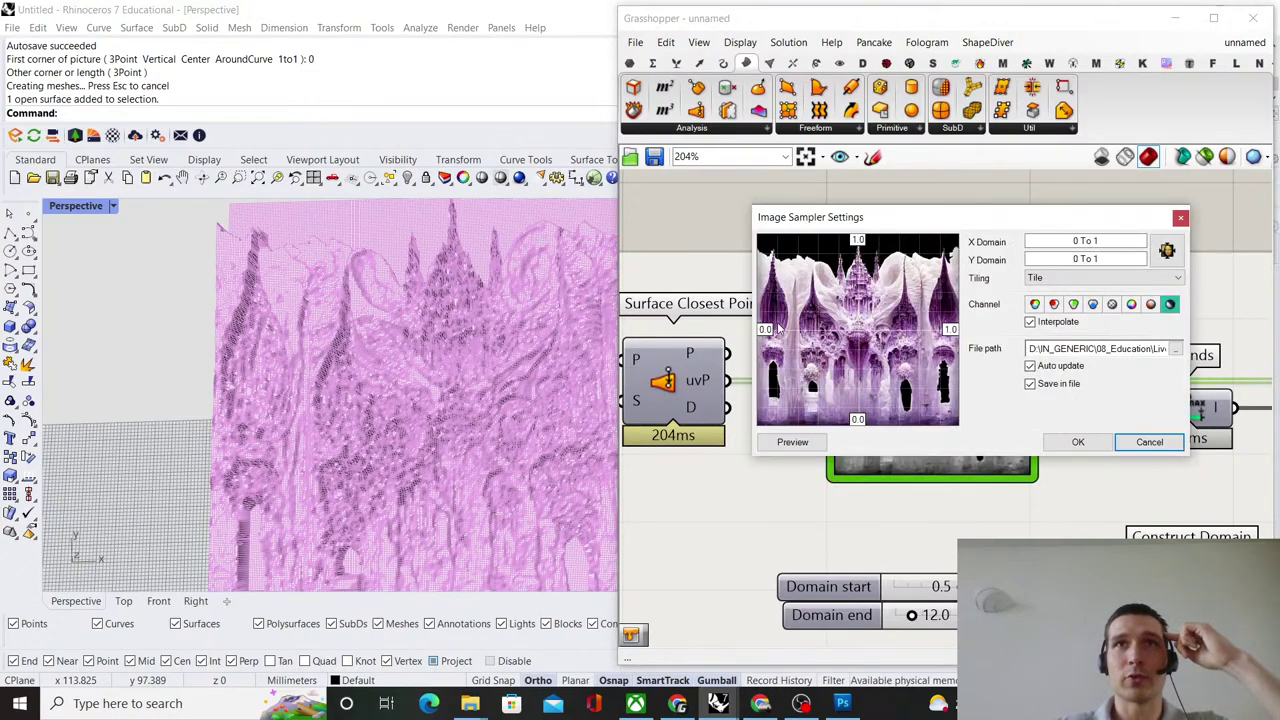
{"action": "left_click", "coordinate": [1078, 441]}
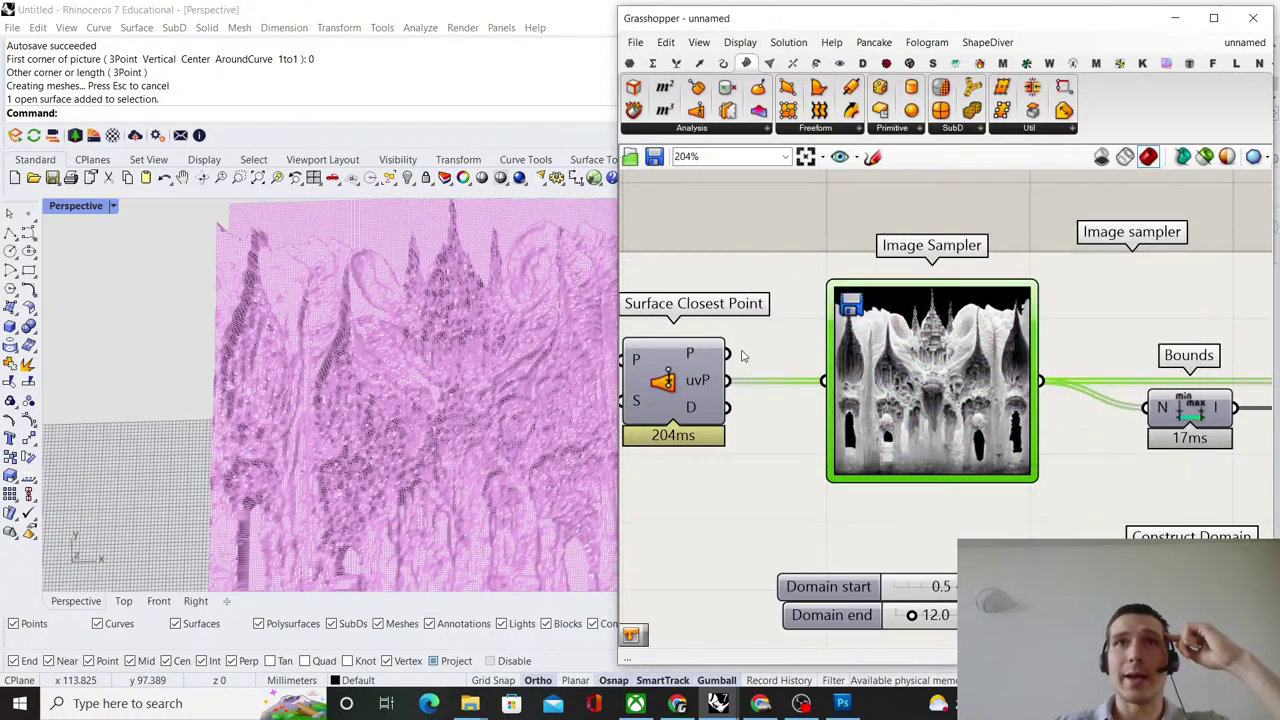
{"action": "mouse_move", "coordinate": [703, 384]}
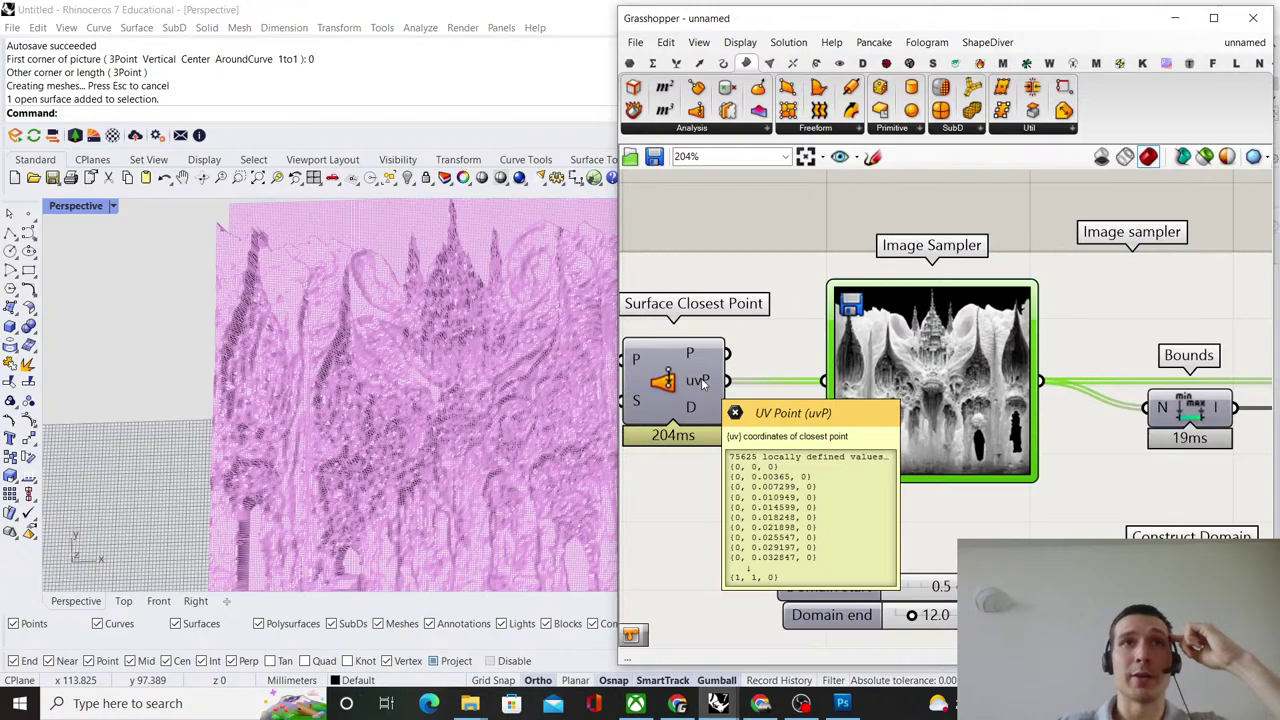
Review the Base geometry and Image sampler groups and compare them with the relief in the Perspective view.
{"action": "scroll", "coordinate": [957, 350], "scroll_direction": "down", "scroll_amount": 10}
{"action": "right_click_drag", "start_coordinate": [777, 311], "coordinate": [950, 315]}
{"action": "scroll", "coordinate": [955, 315], "scroll_direction": "up", "scroll_amount": 10}
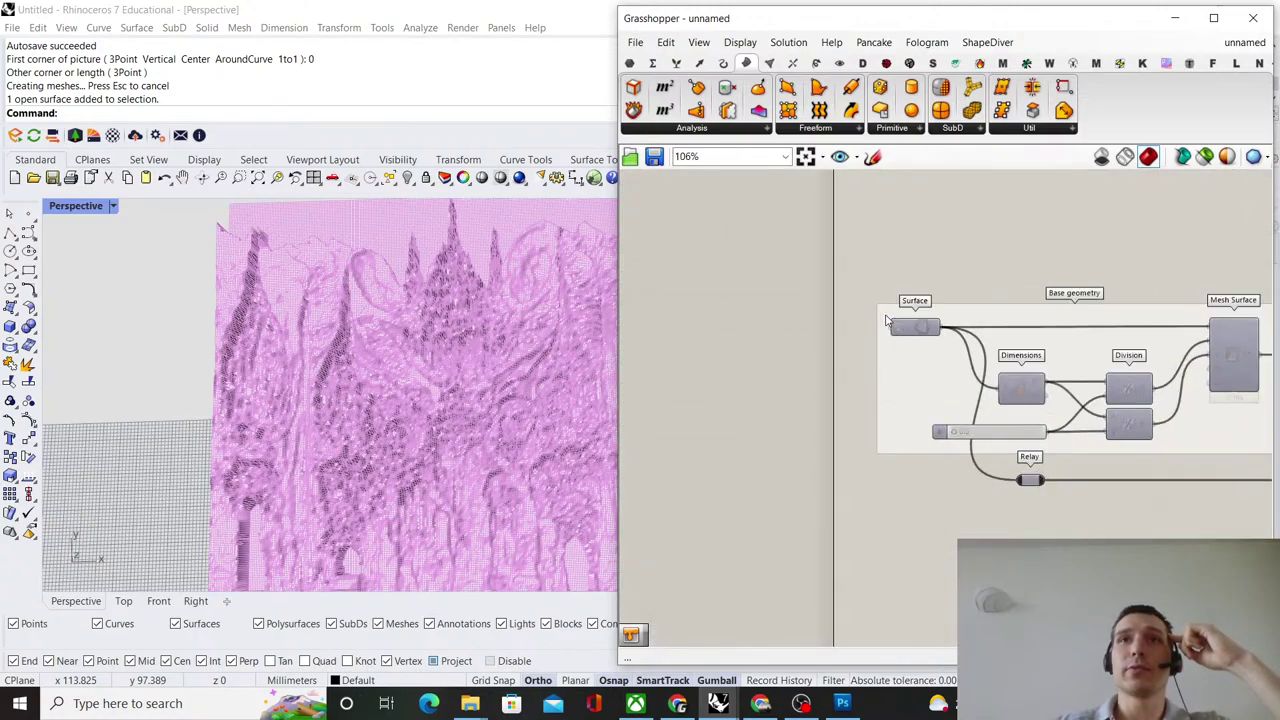
{"action": "scroll", "coordinate": [905, 318], "scroll_direction": "down", "scroll_amount": 4}
{"action": "scroll", "coordinate": [880, 480], "scroll_direction": "up", "scroll_amount": 3}
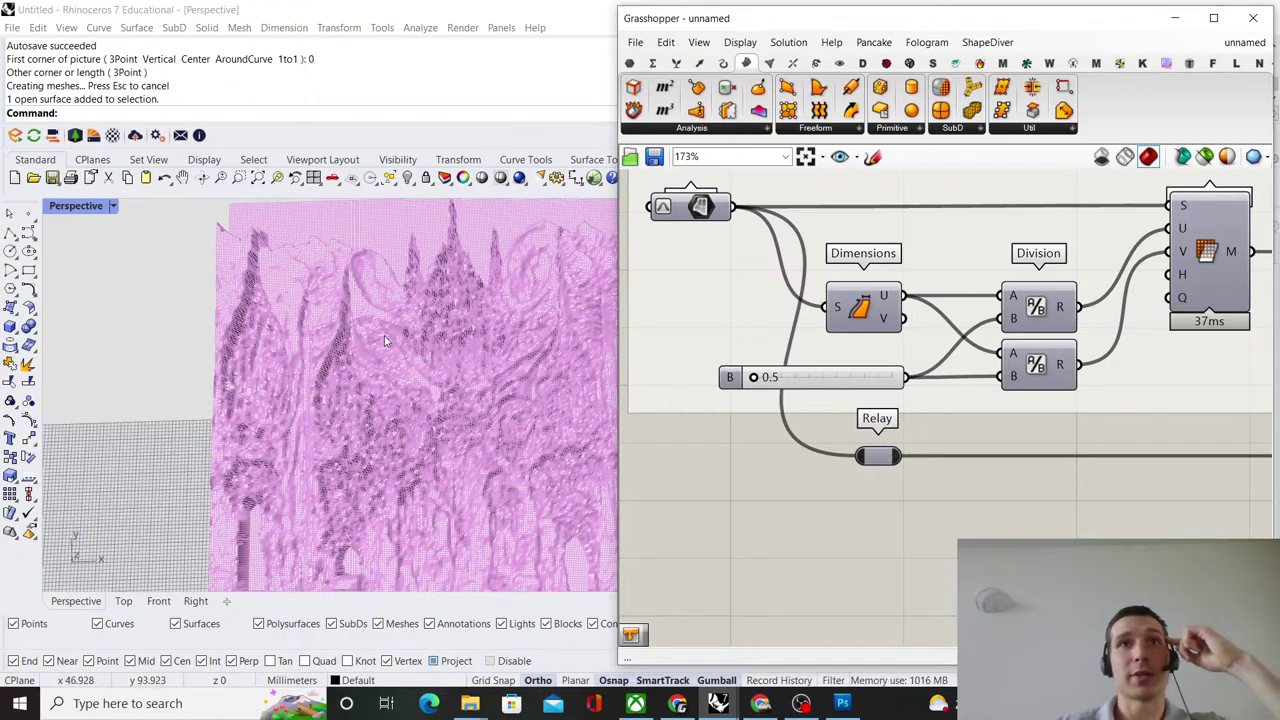
{"action": "scroll", "coordinate": [386, 368], "scroll_direction": "down", "scroll_amount": 2}
{"action": "scroll", "coordinate": [931, 340], "scroll_direction": "down", "scroll_amount": 5}
{"action": "scroll", "coordinate": [931, 339], "scroll_direction": "up", "scroll_amount": 5}
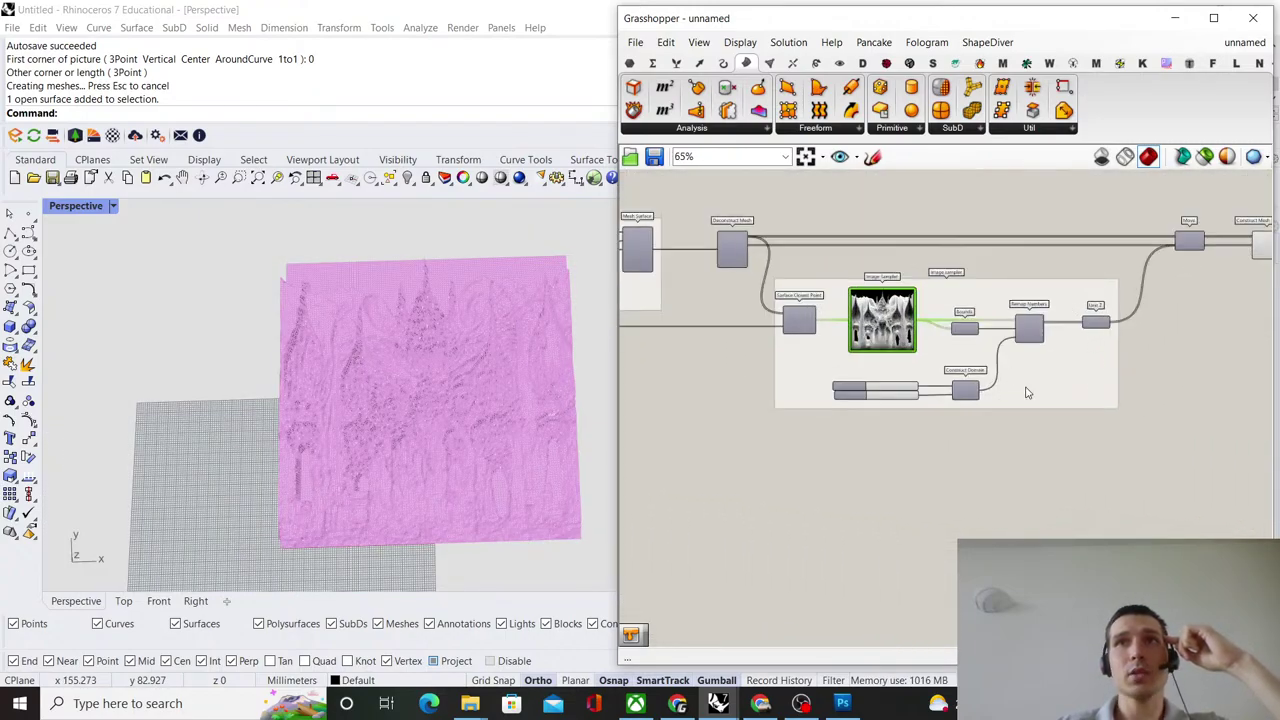
{"action": "scroll", "coordinate": [931, 340], "scroll_direction": "up", "scroll_amount": 3}
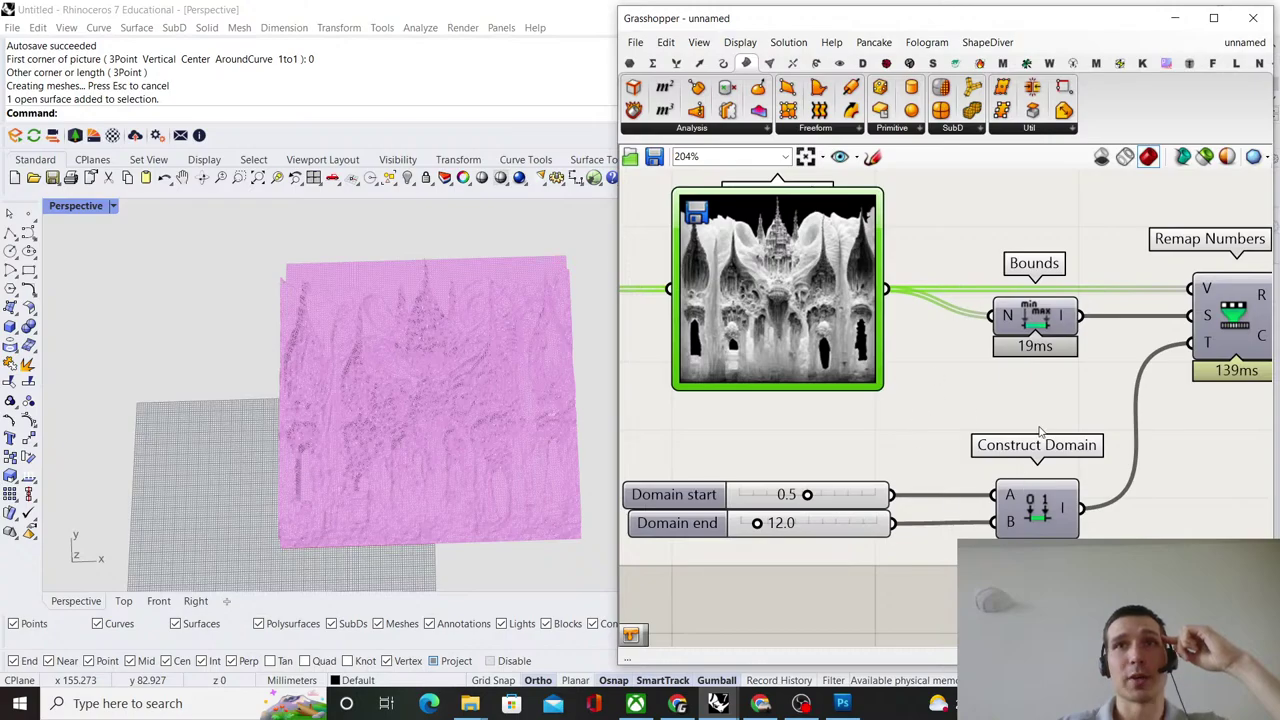
{"action": "scroll", "coordinate": [401, 413], "scroll_direction": "up", "scroll_amount": 6}
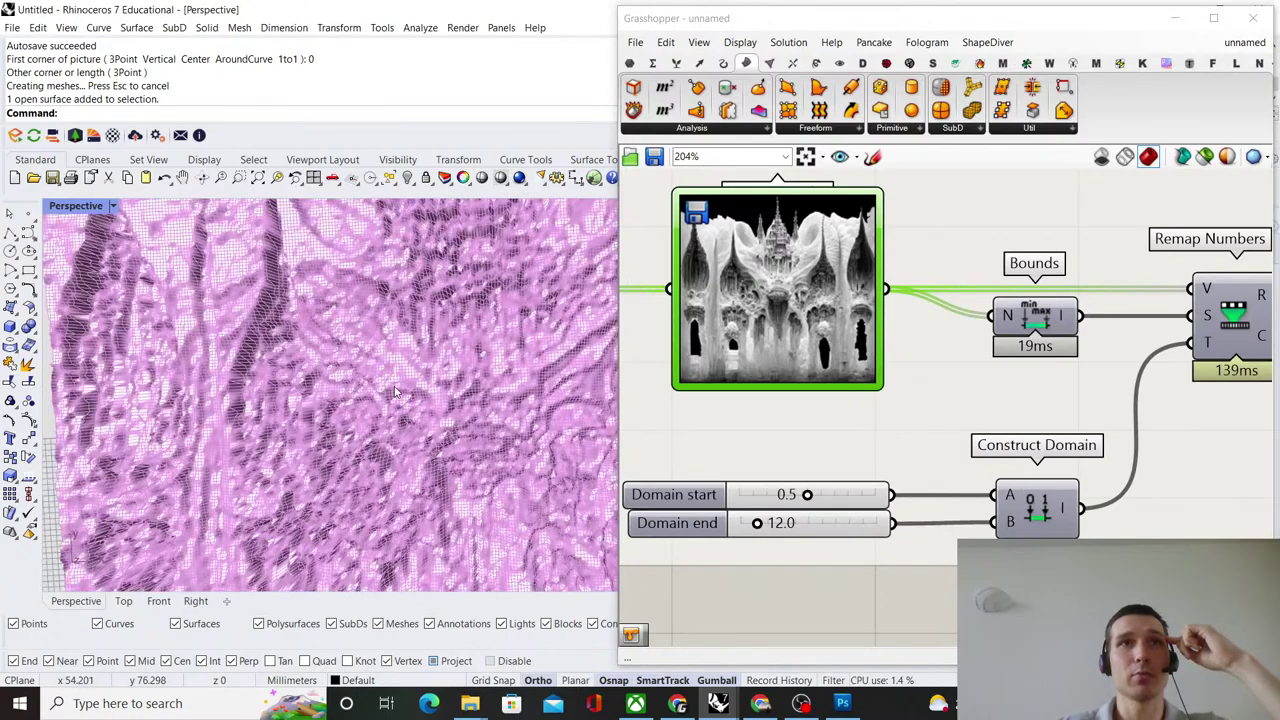
Switch Rhino to the Top view and inspect the castle relief from above.
{"action": "left_click", "coordinate": [124, 603]}
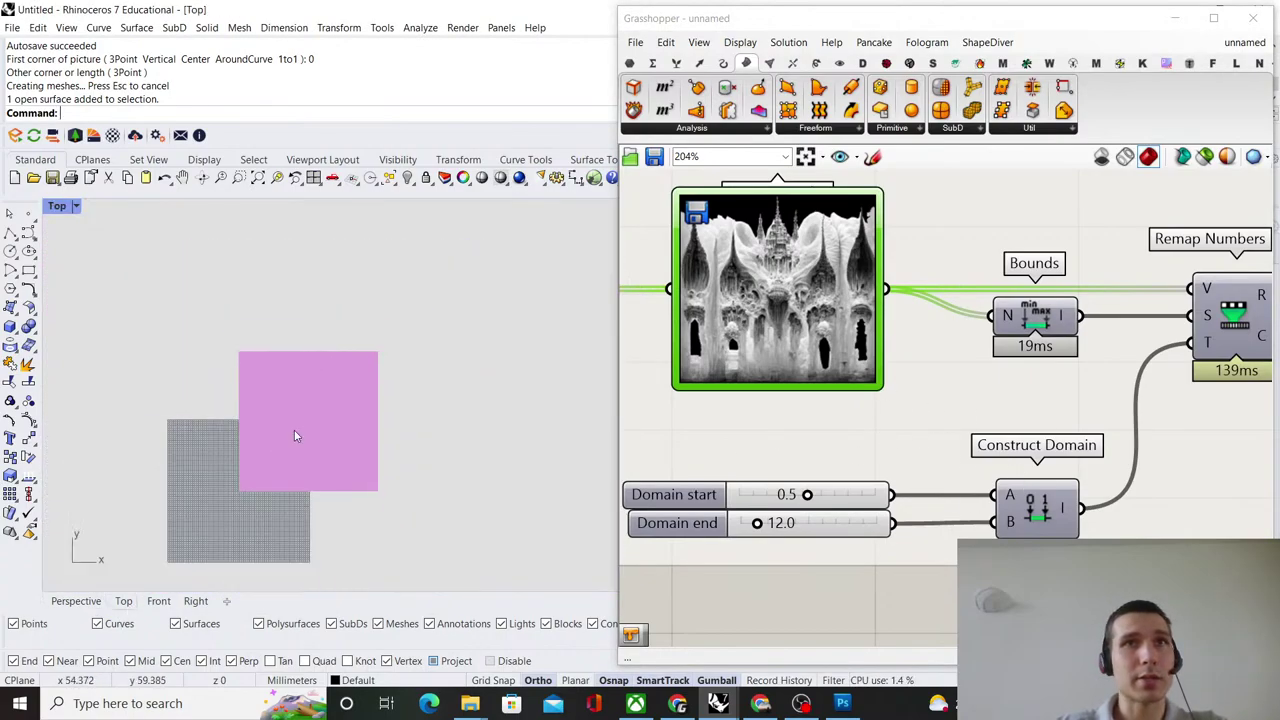
{"action": "scroll", "coordinate": [358, 408], "scroll_direction": "up", "scroll_amount": 6}
{"action": "right_click_drag", "start_coordinate": [372, 373], "coordinate": [377, 419]}
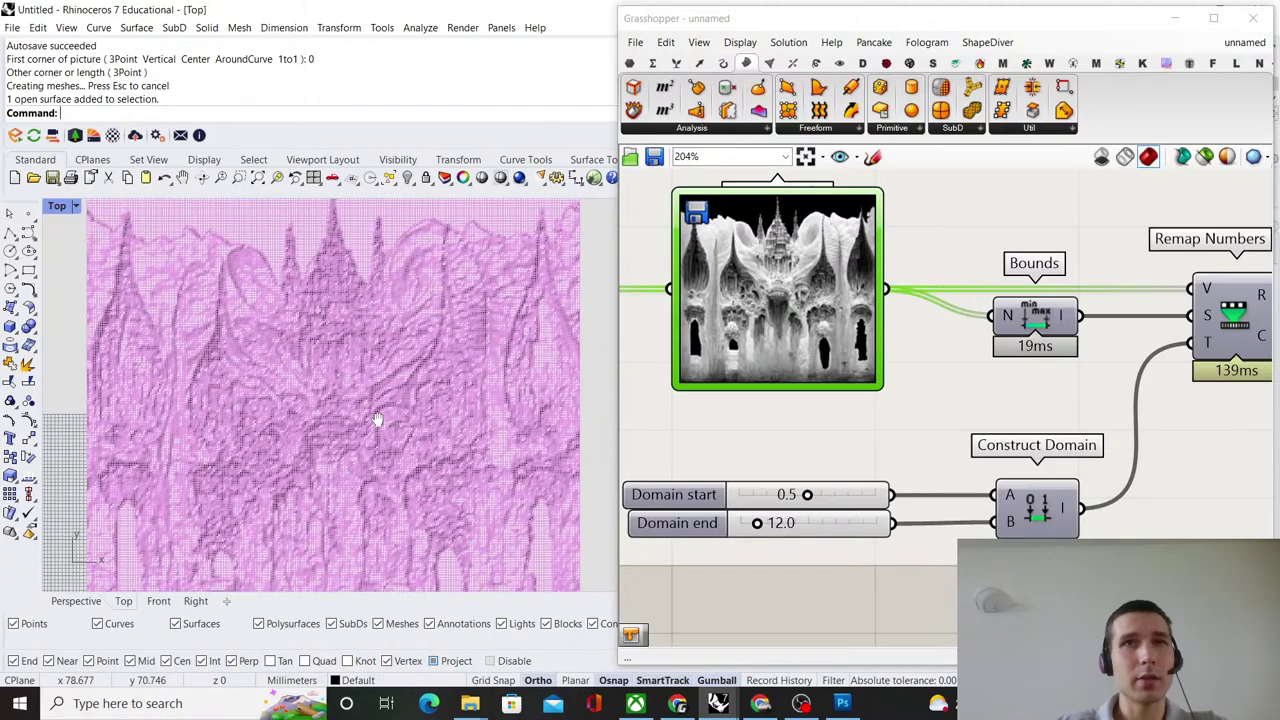
{"action": "scroll", "coordinate": [403, 357], "scroll_direction": "down", "scroll_amount": 2}
Turn off the Construct Mesh preview and place Custom Preview farther away from it.
{"action": "scroll", "coordinate": [958, 356], "scroll_direction": "down", "scroll_amount": 6}
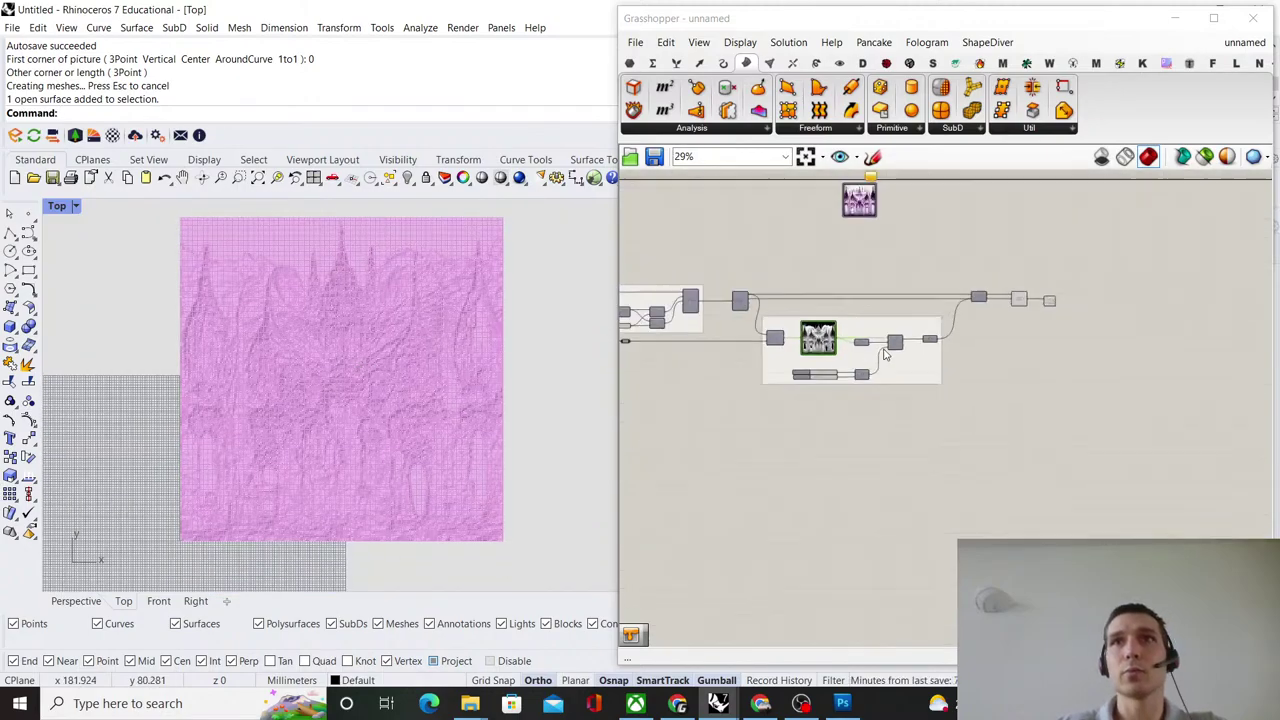
{"action": "scroll", "coordinate": [893, 305], "scroll_direction": "up", "scroll_amount": 4}
{"action": "left_click", "coordinate": [921, 431]}
{"action": "middle_click", "coordinate": [897, 315]}
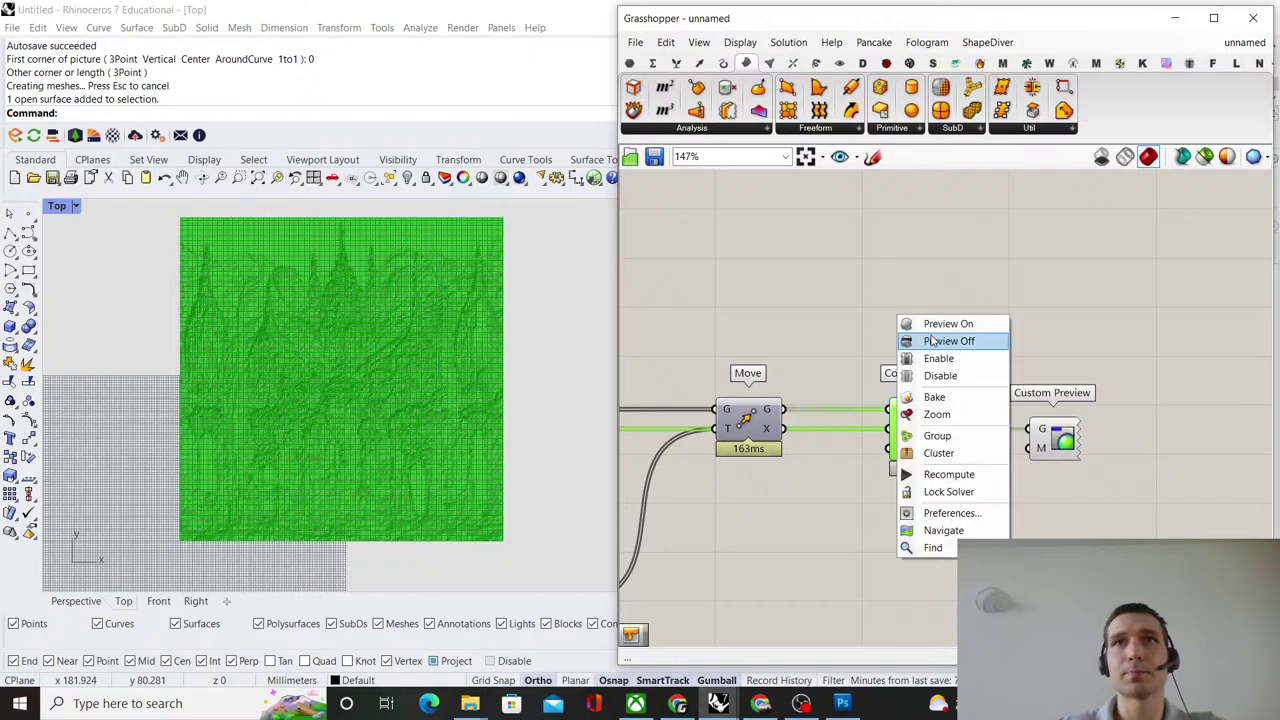
{"action": "left_click", "coordinate": [930, 341]}
{"action": "left_click", "coordinate": [951, 325]}
{"action": "left_click_drag", "start_coordinate": [922, 436], "coordinate": [896, 436]}
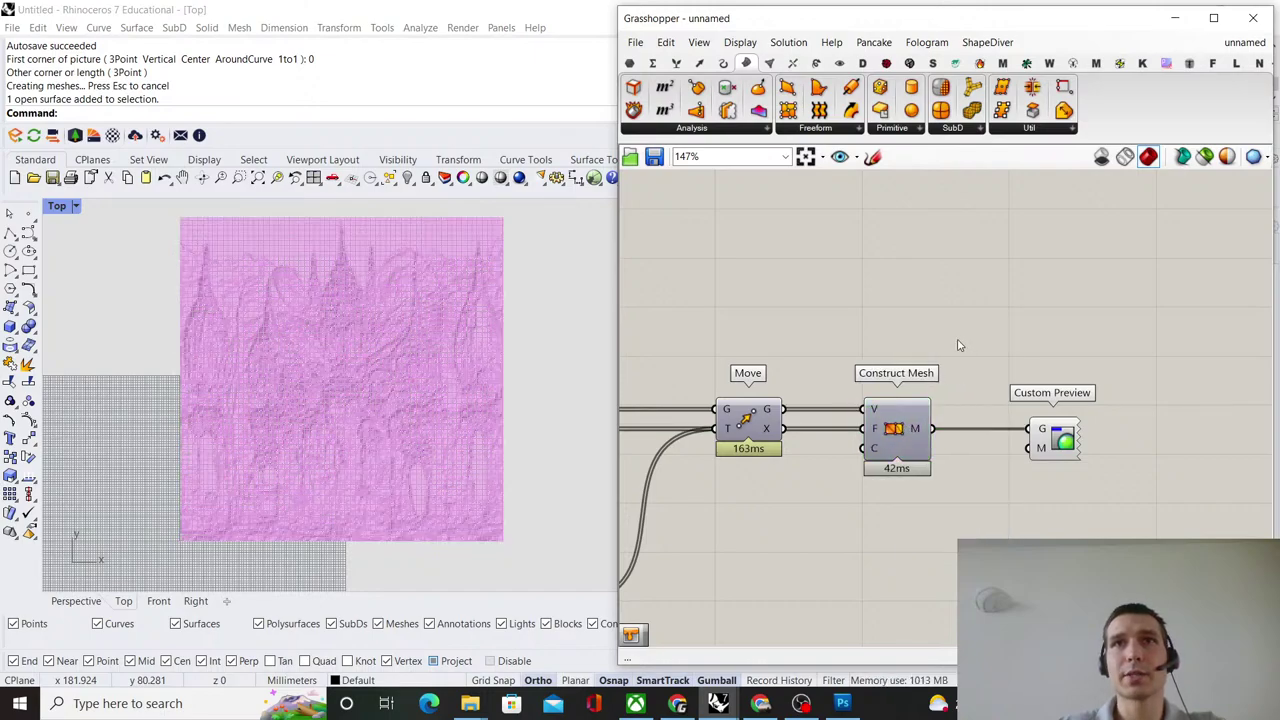
{"action": "left_click_drag", "start_coordinate": [1036, 434], "coordinate": [1112, 434]}
{"action": "left_click", "coordinate": [1104, 341]}
Examine the relief's spires and facade detail in the Top view, both close up and as a whole.
{"action": "scroll", "coordinate": [373, 419], "scroll_direction": "up", "scroll_amount": 4}
{"action": "scroll", "coordinate": [373, 419], "scroll_direction": "down", "scroll_amount": 3}
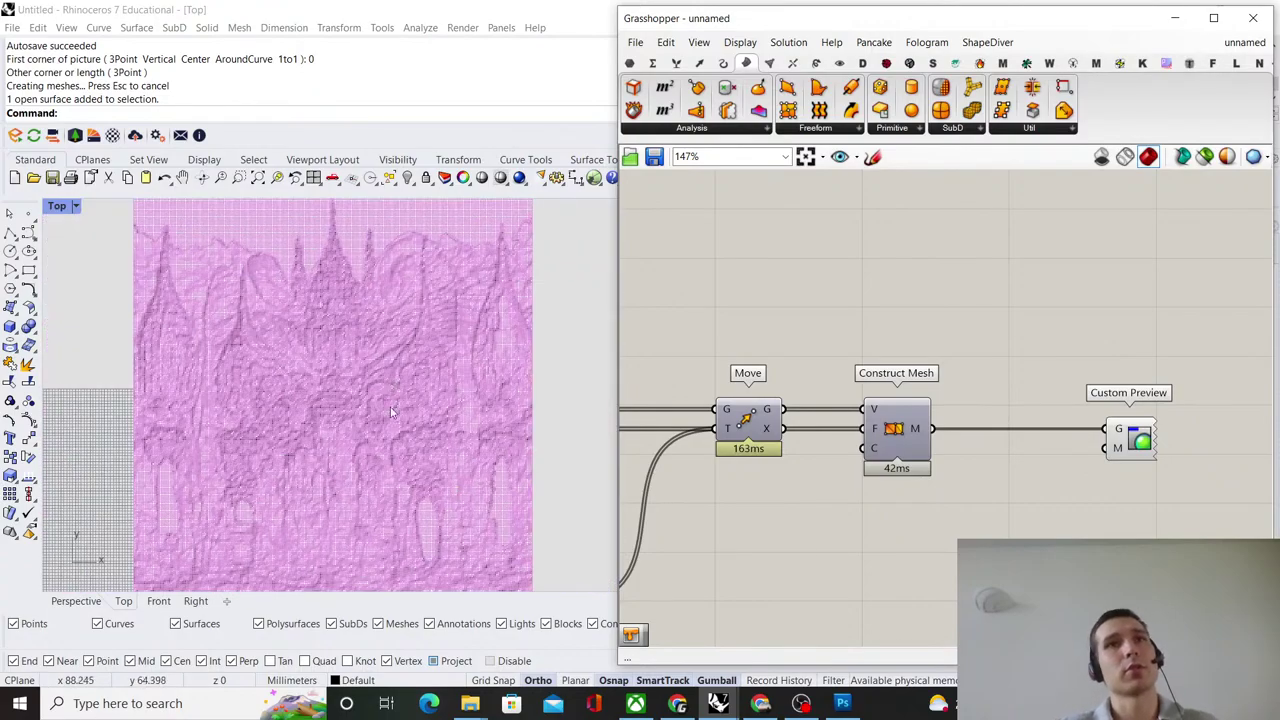
{"action": "scroll", "coordinate": [371, 416], "scroll_direction": "down", "scroll_amount": 3}
{"action": "scroll", "coordinate": [369, 416], "scroll_direction": "up", "scroll_amount": 6}
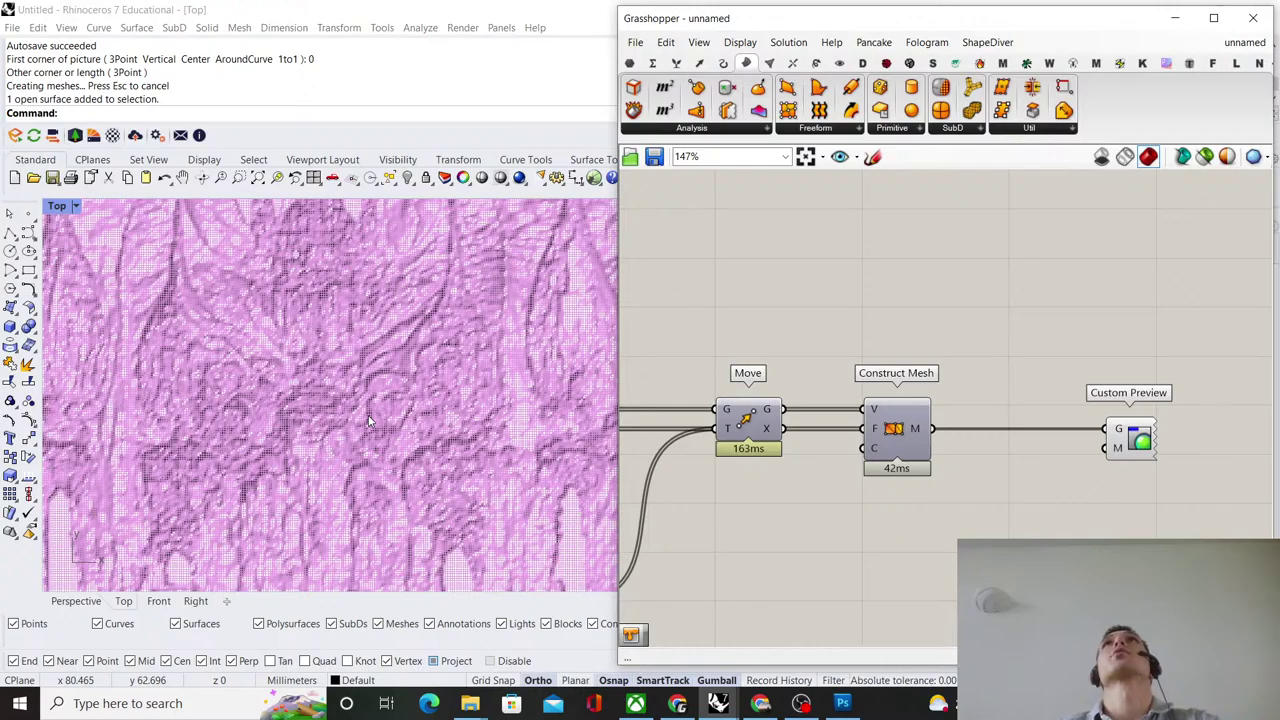
{"action": "scroll", "coordinate": [386, 374], "scroll_direction": "down", "scroll_amount": 4}
{"action": "scroll", "coordinate": [384, 370], "scroll_direction": "up", "scroll_amount": 5}
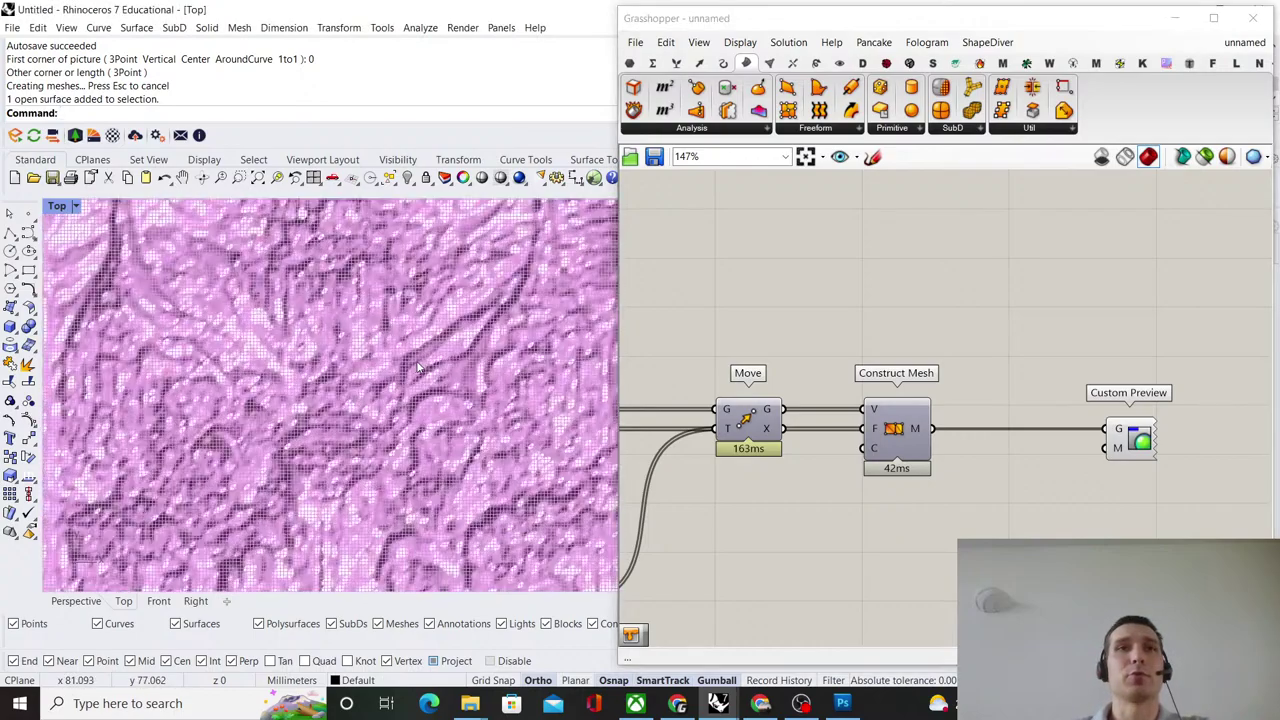
{"action": "scroll", "coordinate": [386, 350], "scroll_direction": "down", "scroll_amount": 4}
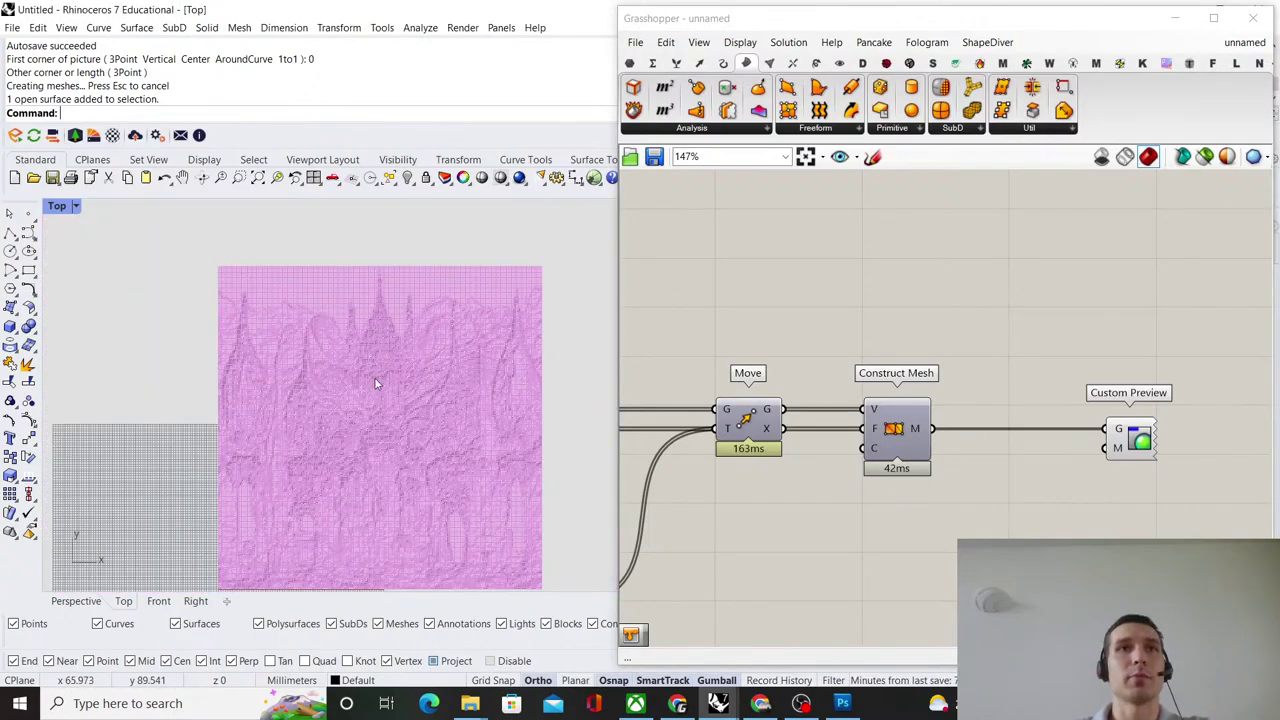
{"action": "scroll", "coordinate": [391, 377], "scroll_direction": "up", "scroll_amount": 5}
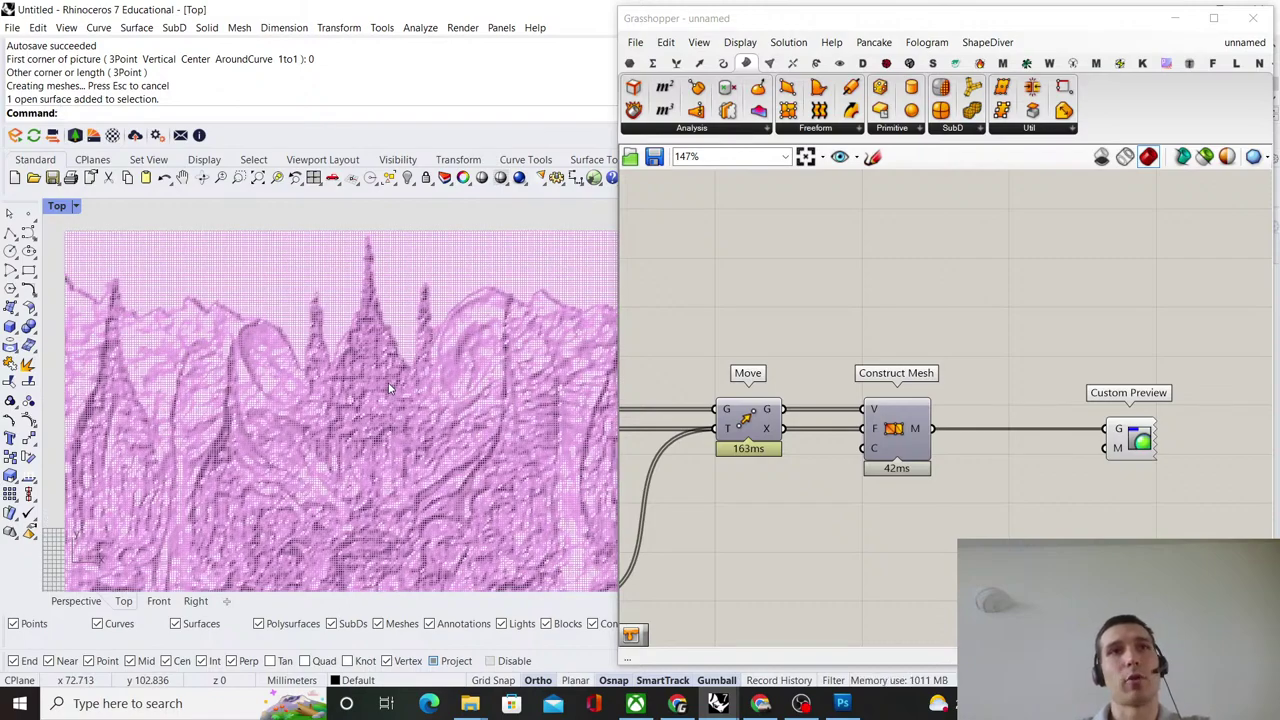
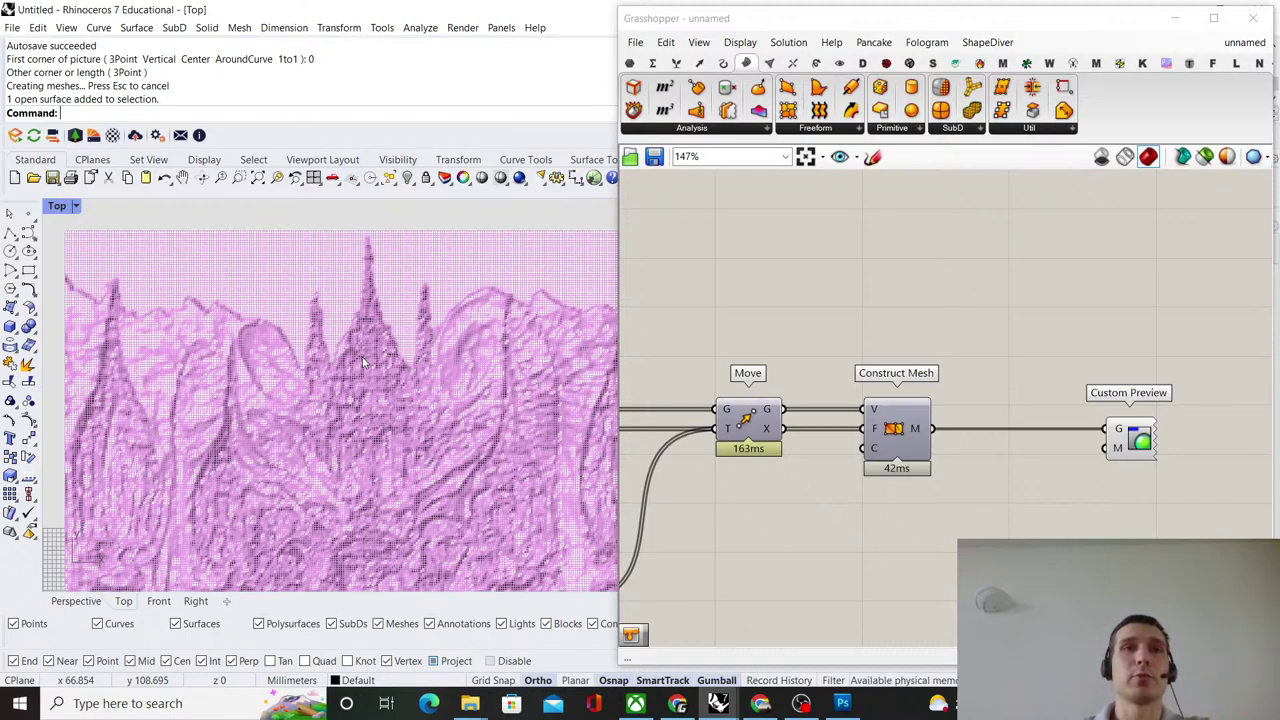
{"action": "scroll", "coordinate": [361, 356], "scroll_direction": "down", "scroll_amount": 5}
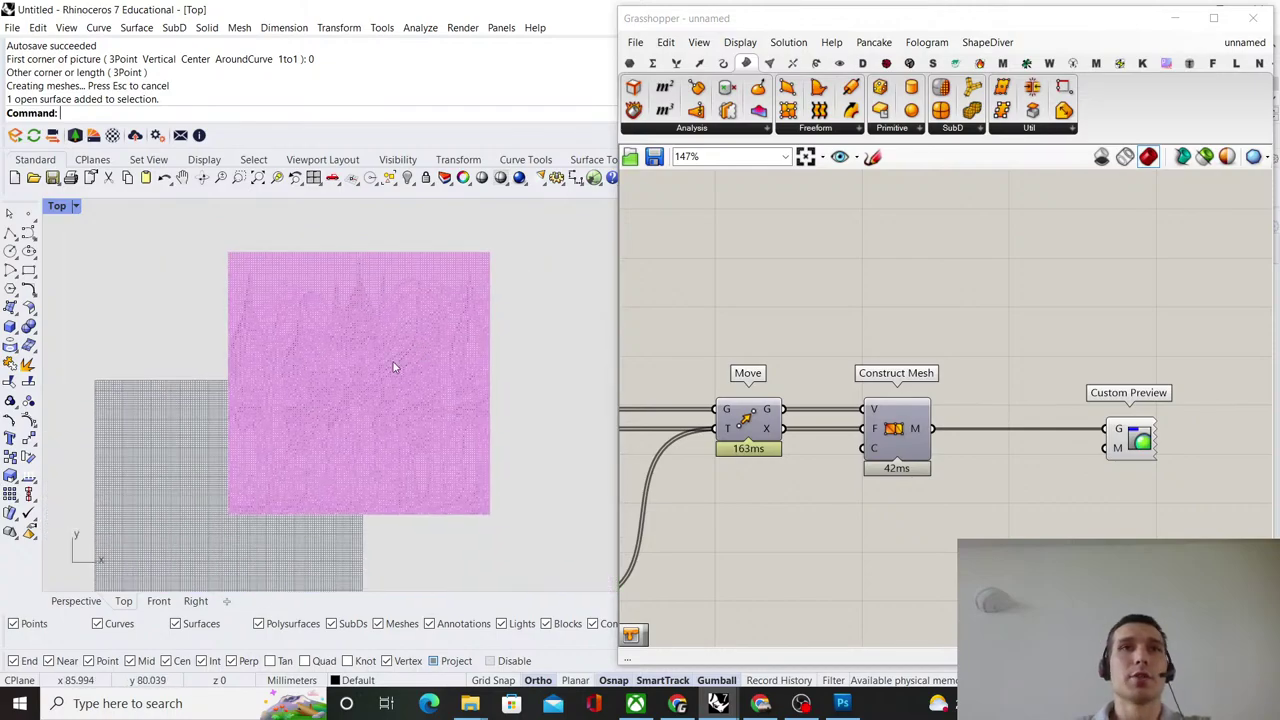
{"action": "scroll", "coordinate": [390, 368], "scroll_direction": "up", "scroll_amount": 6}
{"action": "scroll", "coordinate": [376, 380], "scroll_direction": "up", "scroll_amount": 2}
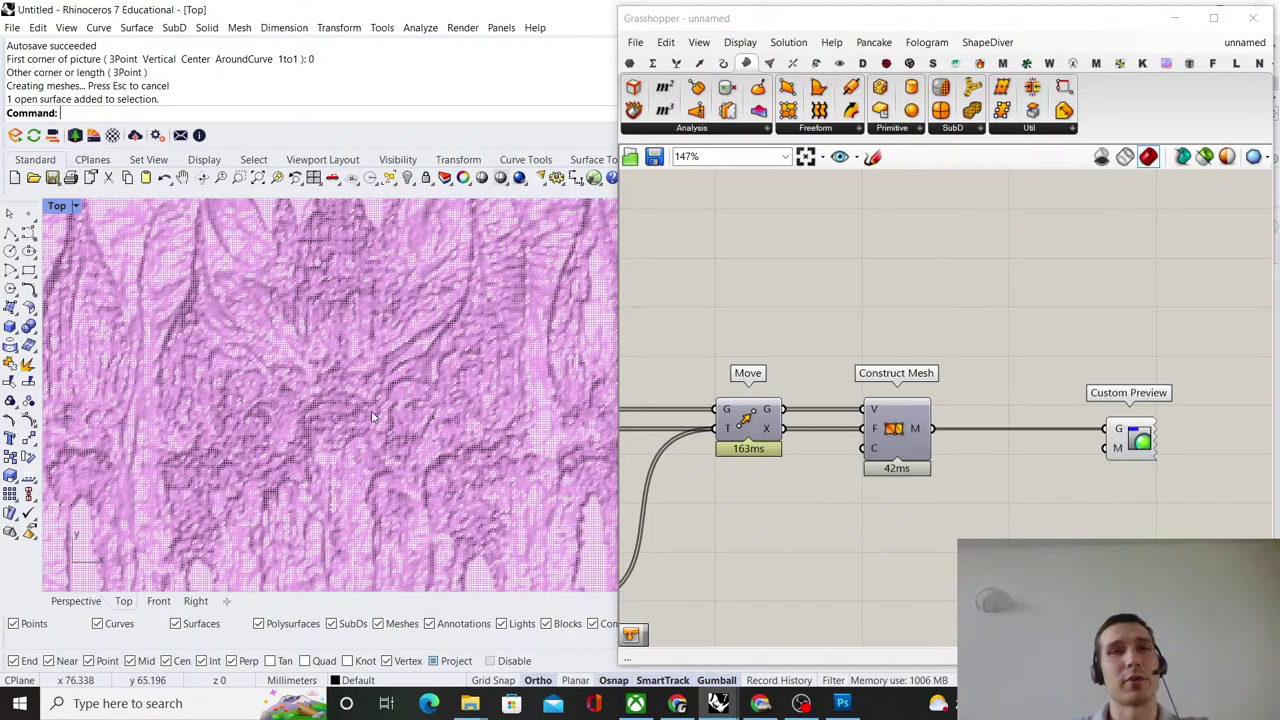
{"action": "scroll", "coordinate": [392, 396], "scroll_direction": "down", "scroll_amount": 3}
{"action": "right_click_drag", "start_coordinate": [389, 379], "coordinate": [416, 376]}
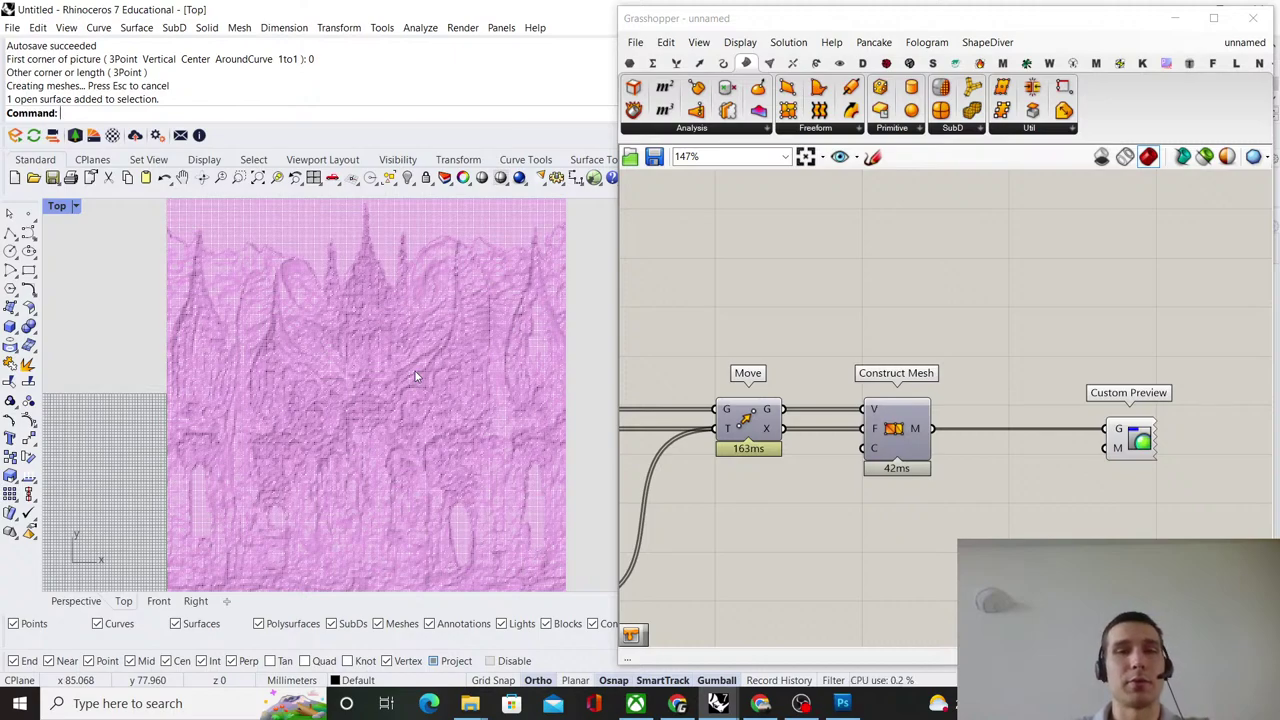
{"action": "scroll", "coordinate": [430, 350], "scroll_direction": "down", "scroll_amount": 4}
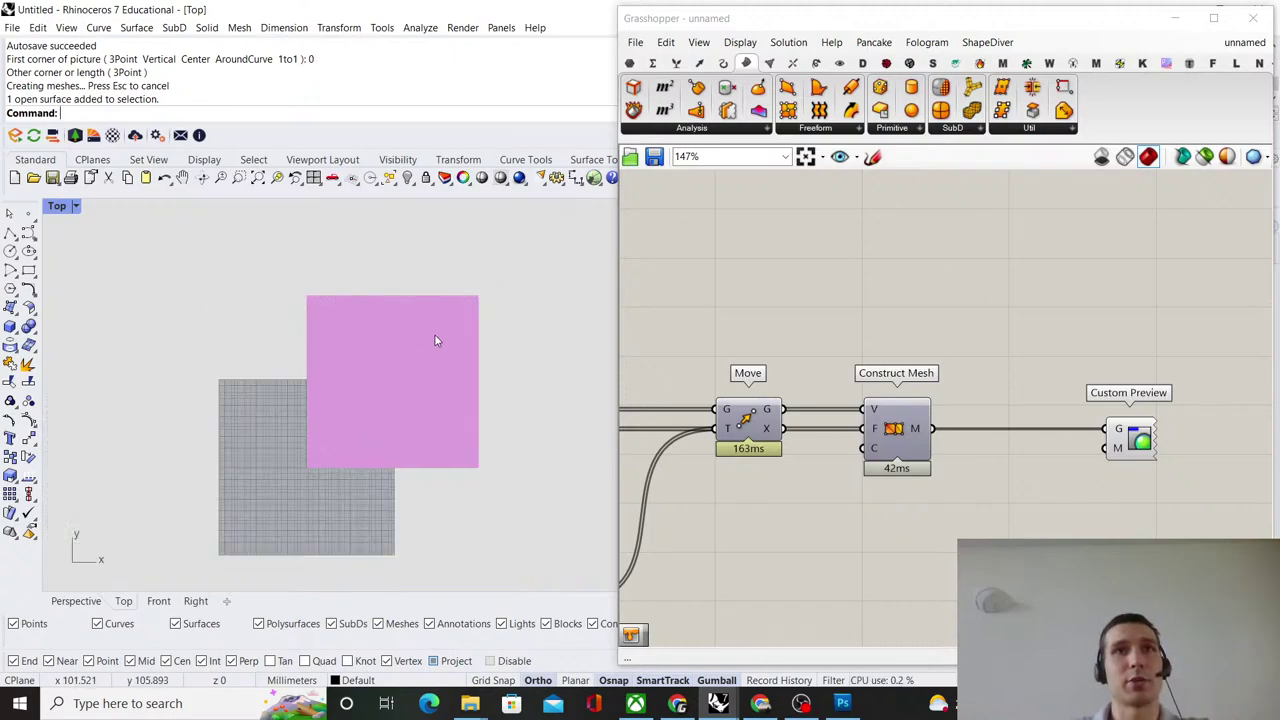
{"action": "scroll", "coordinate": [410, 415], "scroll_direction": "up", "scroll_amount": 4}
Turn off the preview of the Custom Preview component.
{"action": "left_click", "coordinate": [965, 360]}
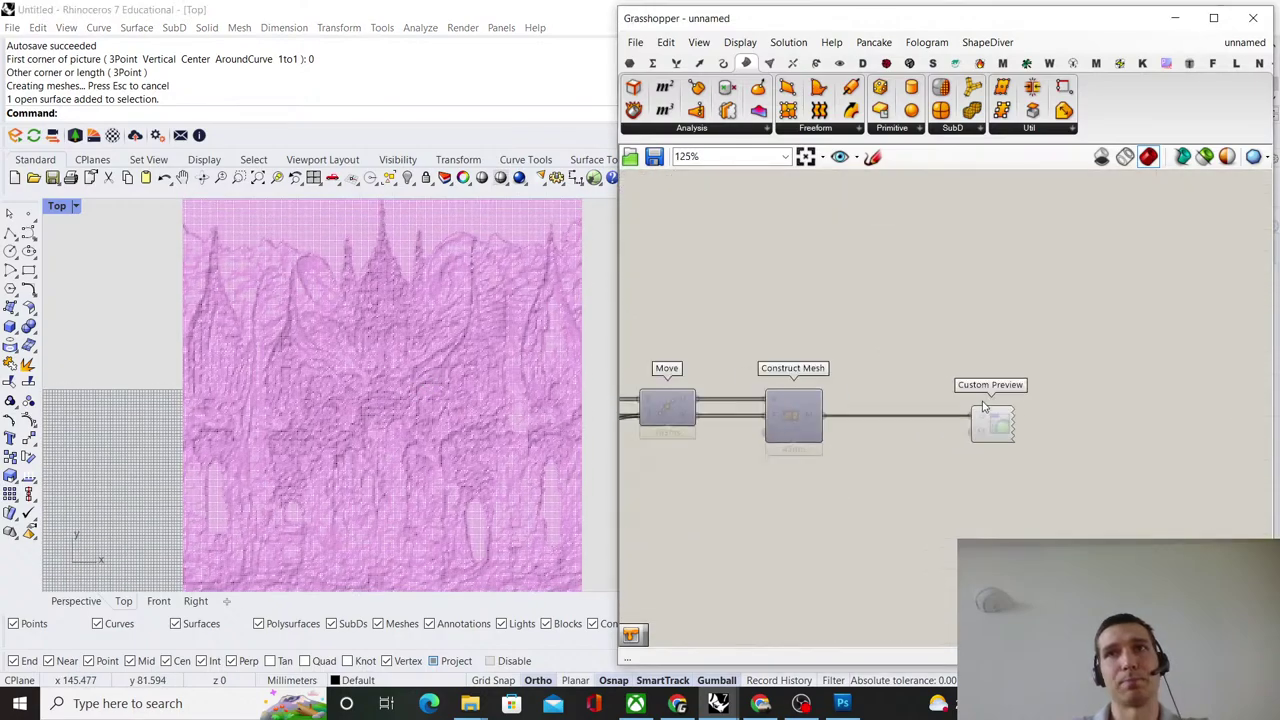
{"action": "scroll", "coordinate": [900, 358], "scroll_direction": "down", "scroll_amount": 5}
{"action": "scroll", "coordinate": [998, 413], "scroll_direction": "up", "scroll_amount": 6}
{"action": "left_click", "coordinate": [936, 455]}
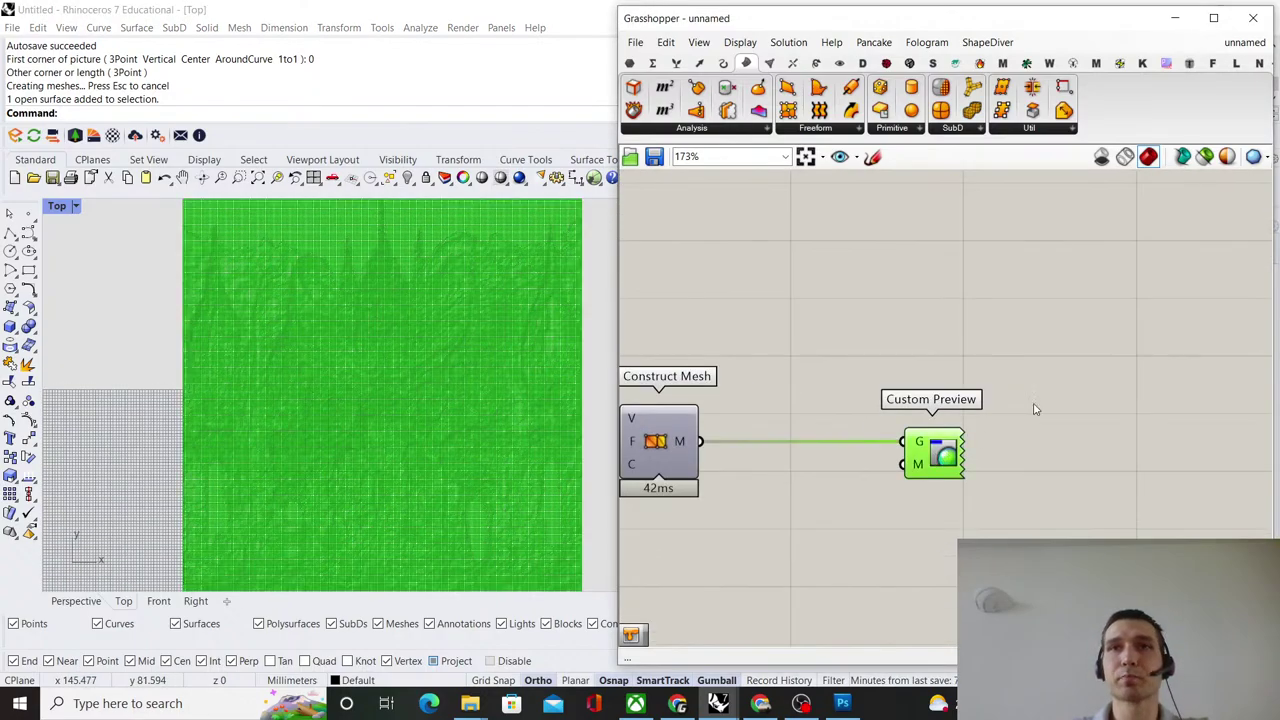
{"action": "right_click", "coordinate": [1034, 405]}
{"action": "left_click", "coordinate": [1074, 431]}
{"action": "left_click", "coordinate": [1073, 431]}
{"action": "scroll", "coordinate": [973, 414], "scroll_direction": "down", "scroll_amount": 6}
{"action": "right_click_drag", "start_coordinate": [831, 355], "coordinate": [920, 374]}
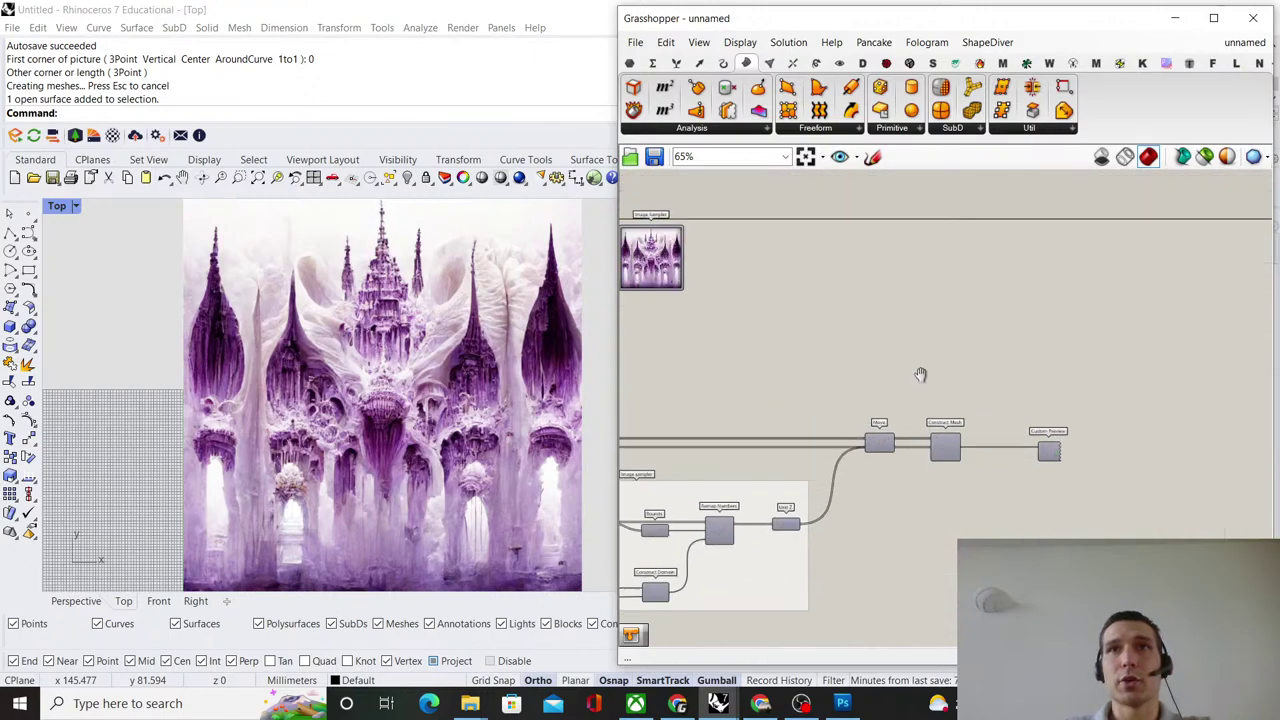
Turn on the preview of the Construct Mesh component.
{"action": "scroll", "coordinate": [1046, 436], "scroll_direction": "up", "scroll_amount": 4}
{"action": "left_click", "coordinate": [862, 442]}
{"action": "right_click", "coordinate": [933, 378]}
{"action": "left_click", "coordinate": [962, 386]}
{"action": "left_click", "coordinate": [963, 371]}
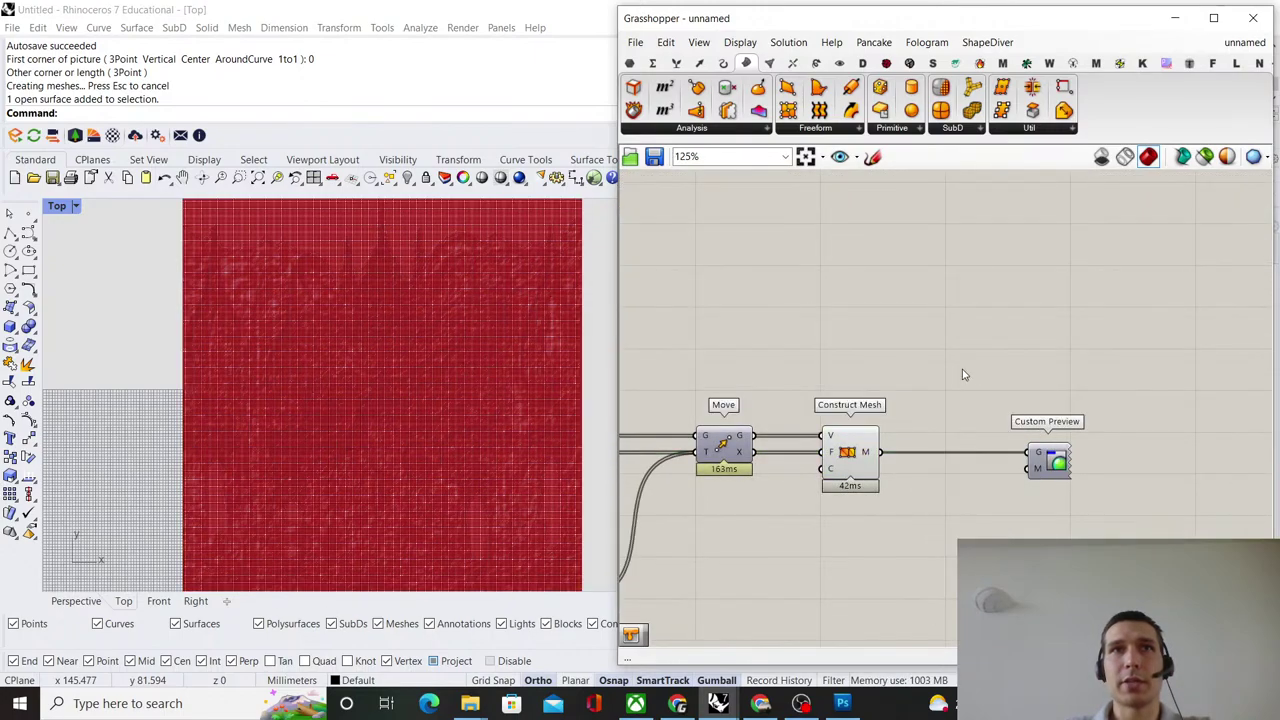
Place the purple castle Image Sampler just above the grayscale Image Sampler, near Surface Closest Point.
{"action": "scroll", "coordinate": [856, 456], "scroll_direction": "down", "scroll_amount": 4}
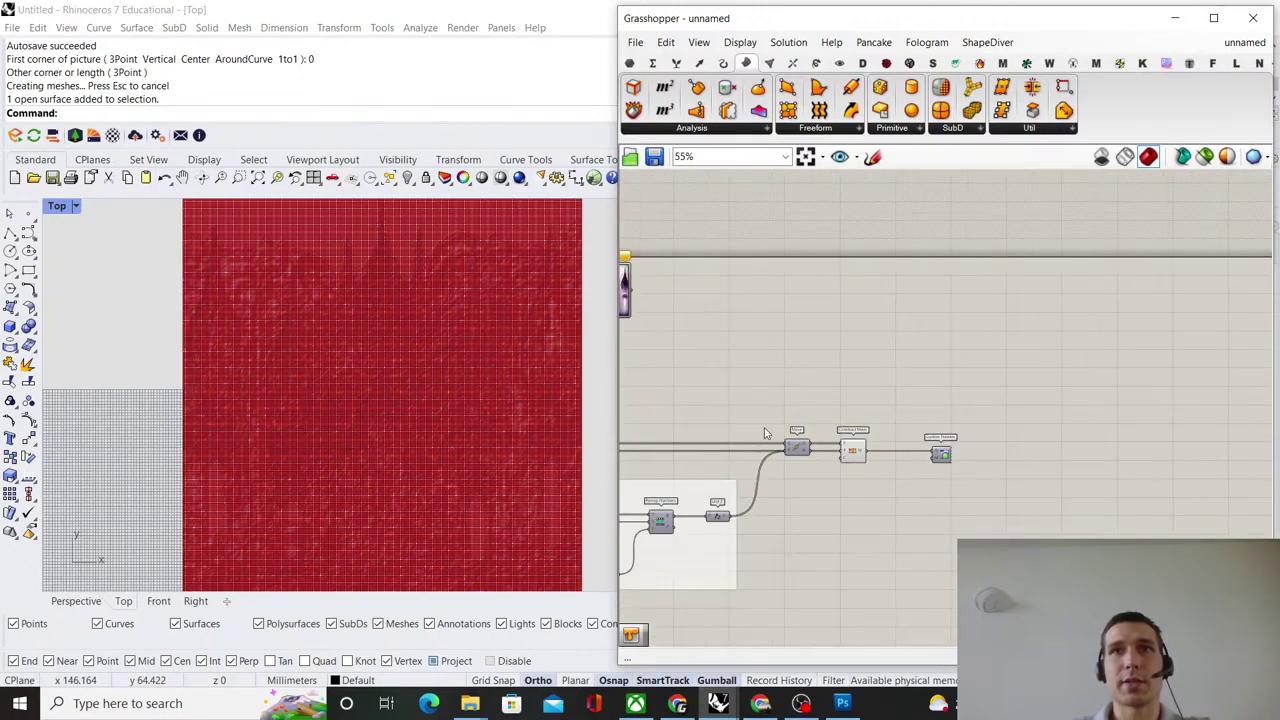
{"action": "scroll", "coordinate": [753, 473], "scroll_direction": "up", "scroll_amount": 5}
{"action": "scroll", "coordinate": [753, 473], "scroll_direction": "down", "scroll_amount": 3}
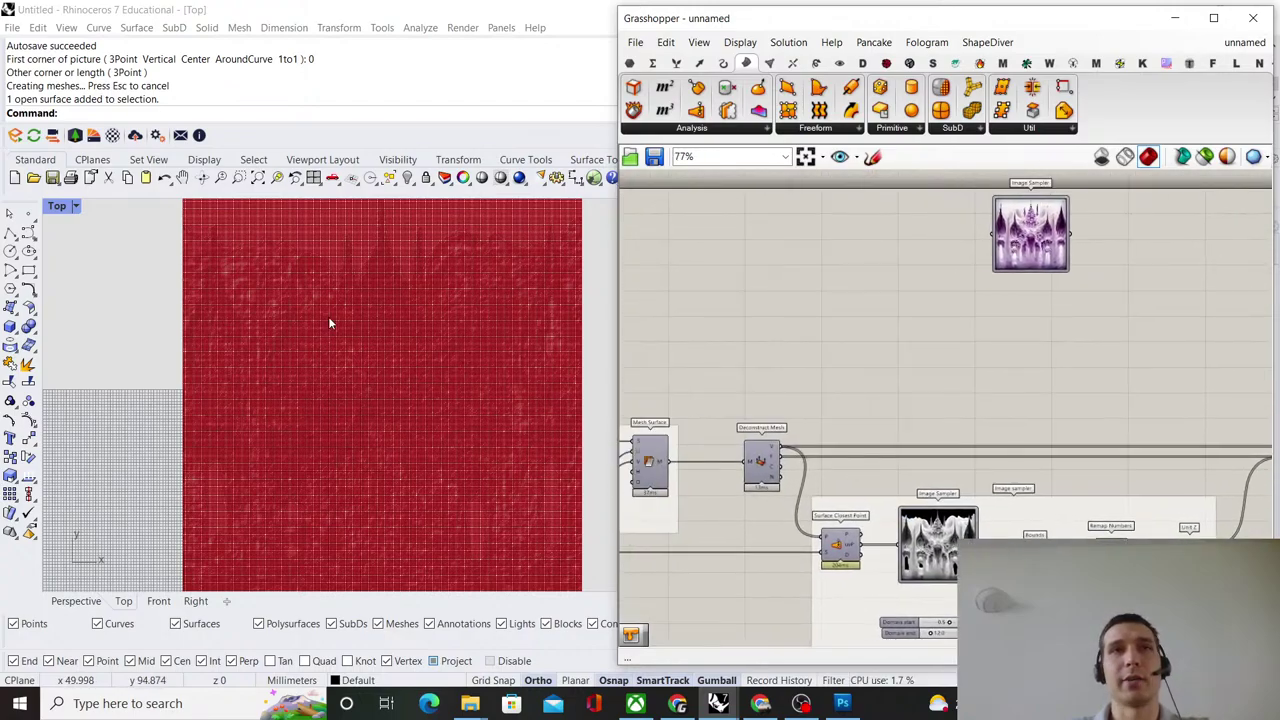
{"action": "scroll", "coordinate": [540, 300], "scroll_direction": "down", "scroll_amount": 2}
{"action": "scroll", "coordinate": [903, 308], "scroll_direction": "down", "scroll_amount": 2}
{"action": "scroll", "coordinate": [904, 308], "scroll_direction": "up", "scroll_amount": 6}
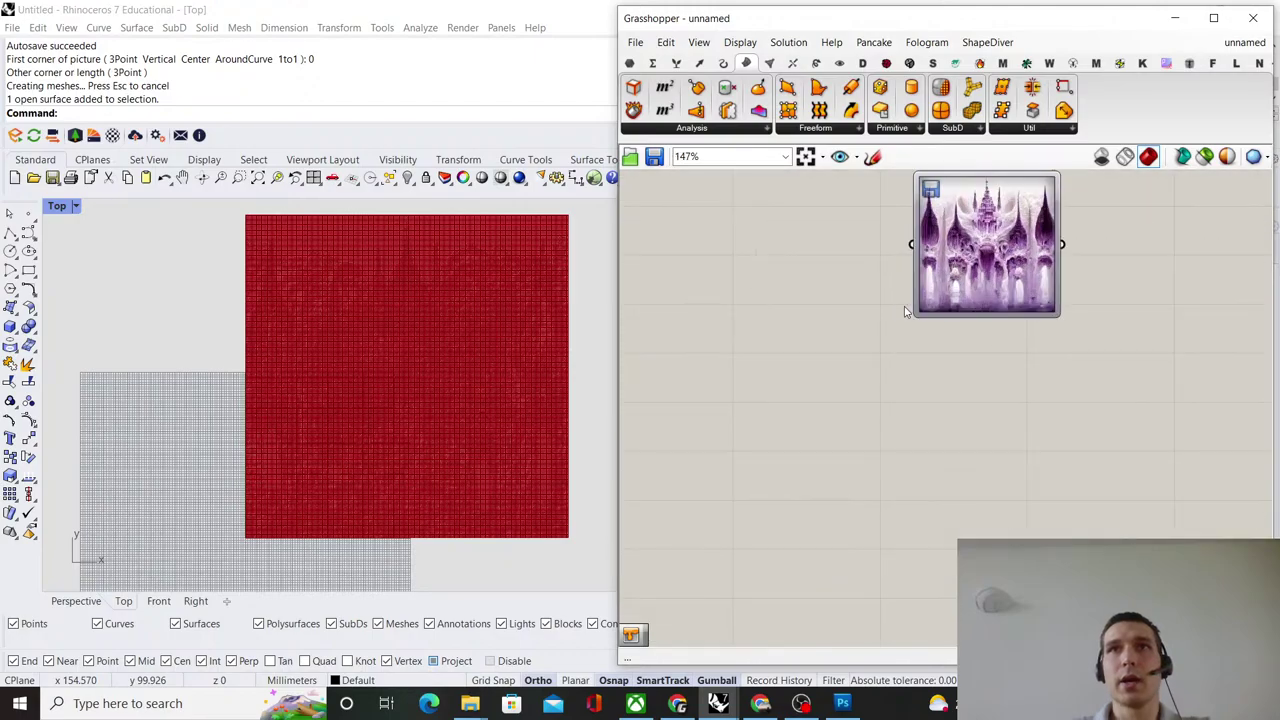
{"action": "left_click_drag", "start_coordinate": [991, 289], "coordinate": [762, 468]}
{"action": "left_click", "coordinate": [917, 411]}
{"action": "scroll", "coordinate": [915, 412], "scroll_direction": "down", "scroll_amount": 5}
{"action": "right_click_drag", "start_coordinate": [897, 415], "coordinate": [896, 374]}
{"action": "scroll", "coordinate": [895, 374], "scroll_direction": "up", "scroll_amount": 6}
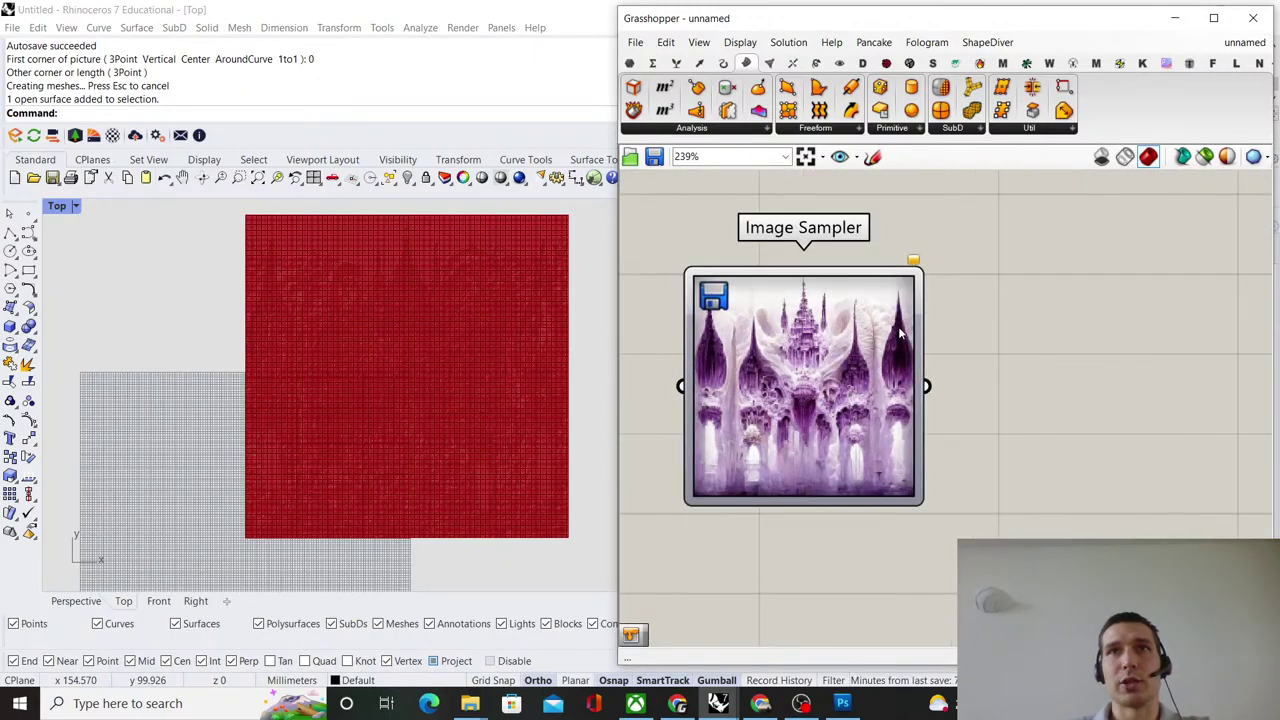
{"action": "scroll", "coordinate": [899, 333], "scroll_direction": "down", "scroll_amount": 5}
{"action": "right_click_drag", "start_coordinate": [848, 386], "coordinate": [895, 356]}
{"action": "right_click_drag", "start_coordinate": [834, 493], "coordinate": [794, 478]}
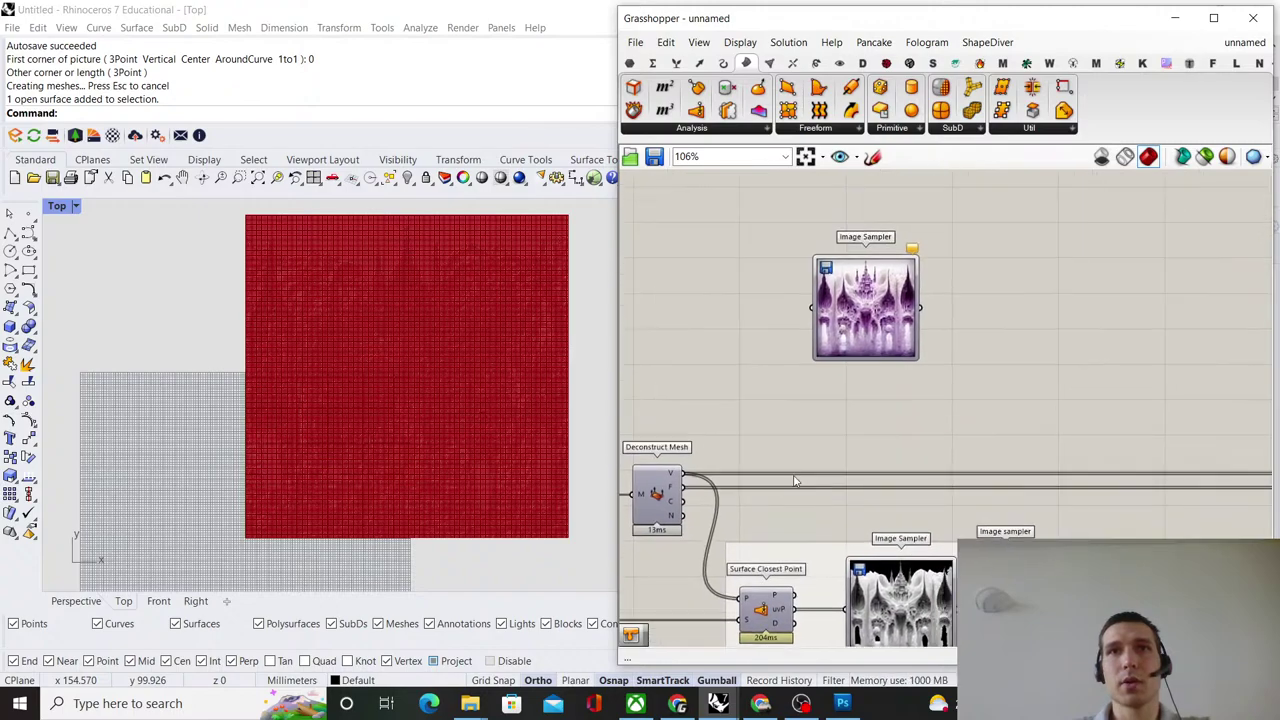
{"action": "left_click_drag", "start_coordinate": [866, 305], "coordinate": [902, 398]}
Connect Surface Closest Point's uvP output to the purple castle Image Sampler's input.
{"action": "scroll", "coordinate": [818, 555], "scroll_direction": "up", "scroll_amount": 2}
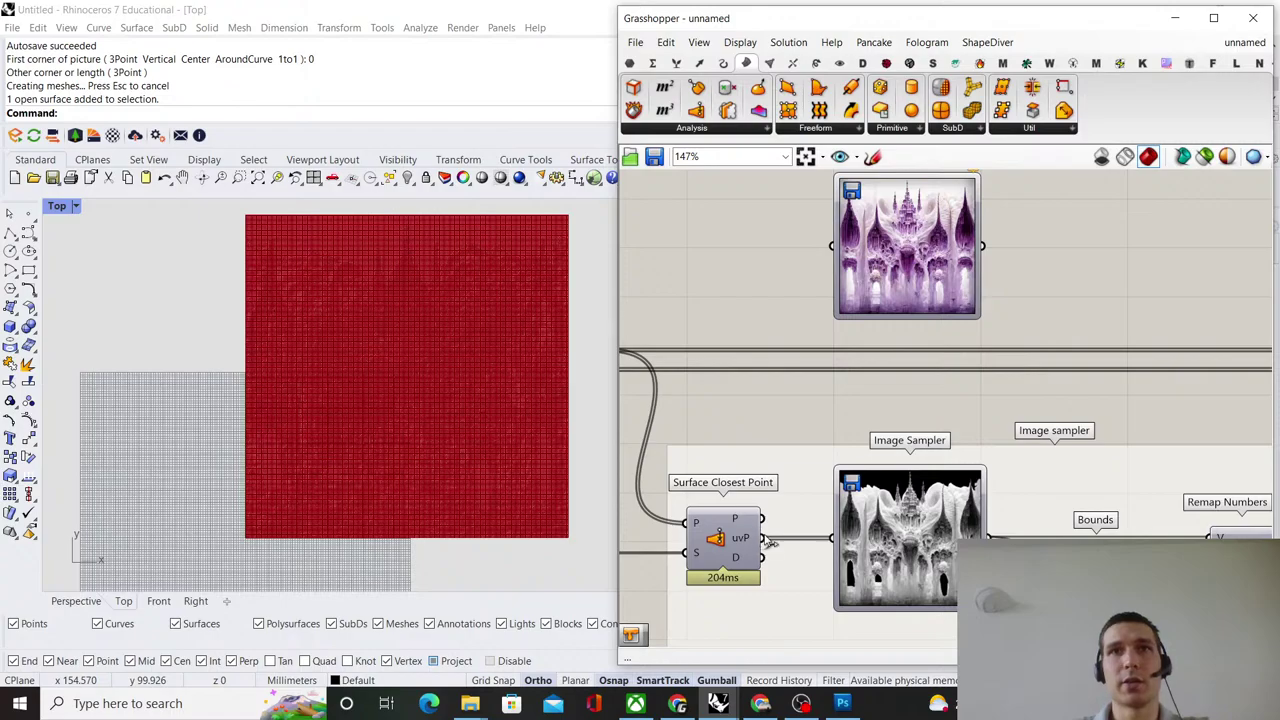
{"action": "left_click_drag", "start_coordinate": [771, 542], "coordinate": [832, 246]}
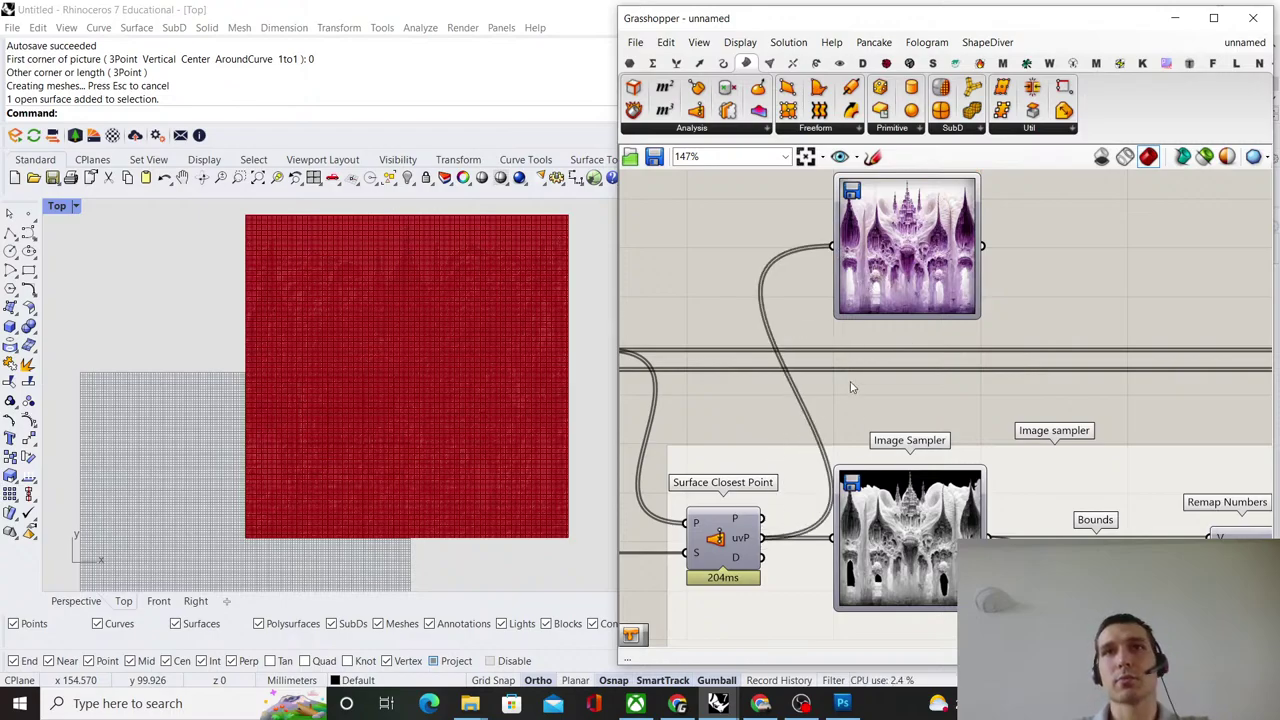
{"action": "scroll", "coordinate": [884, 276], "scroll_direction": "up", "scroll_amount": 3}
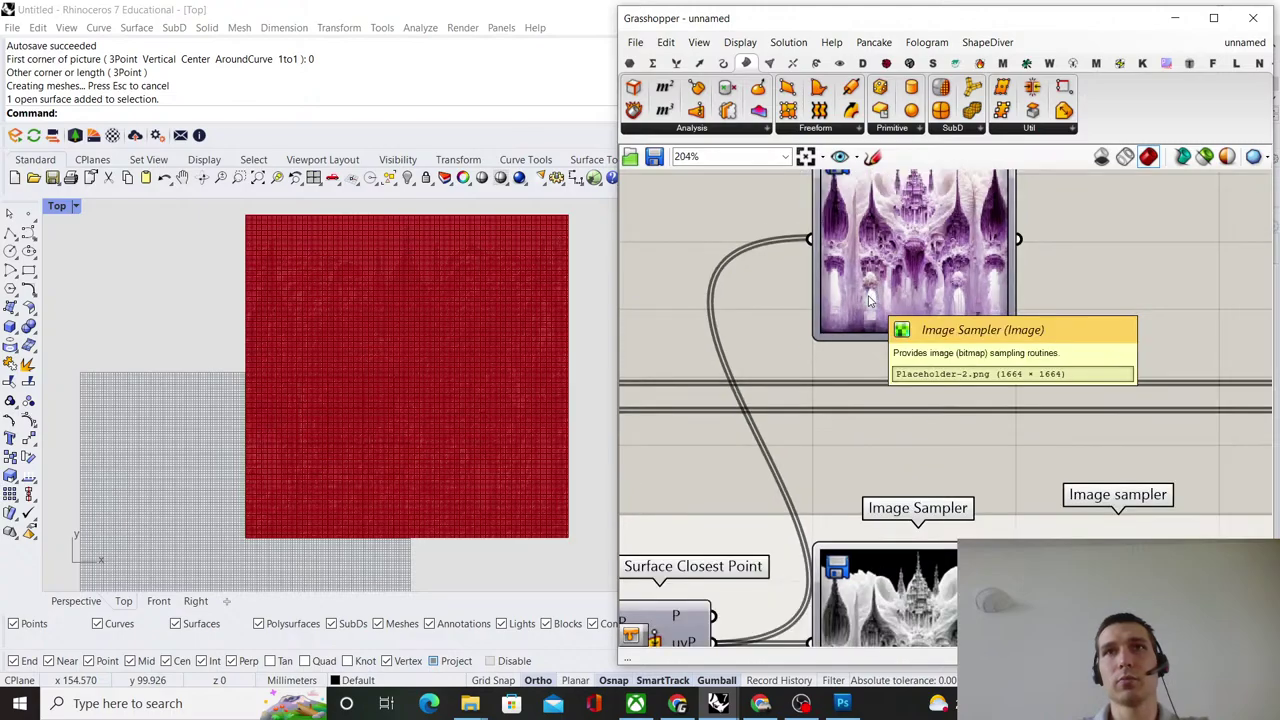
{"action": "scroll", "coordinate": [890, 332], "scroll_direction": "down", "scroll_amount": 3}
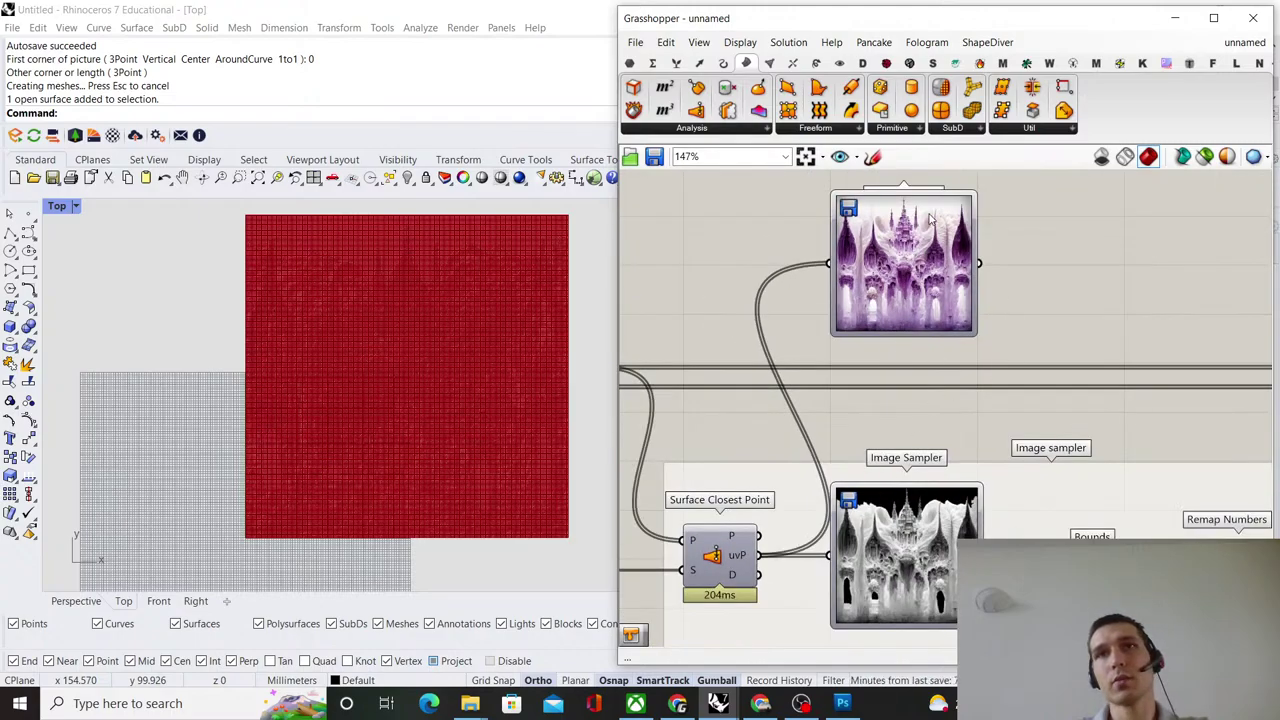
{"action": "scroll", "coordinate": [840, 356], "scroll_direction": "down", "scroll_amount": 4}
{"action": "right_click_drag", "start_coordinate": [1010, 345], "coordinate": [867, 344]}
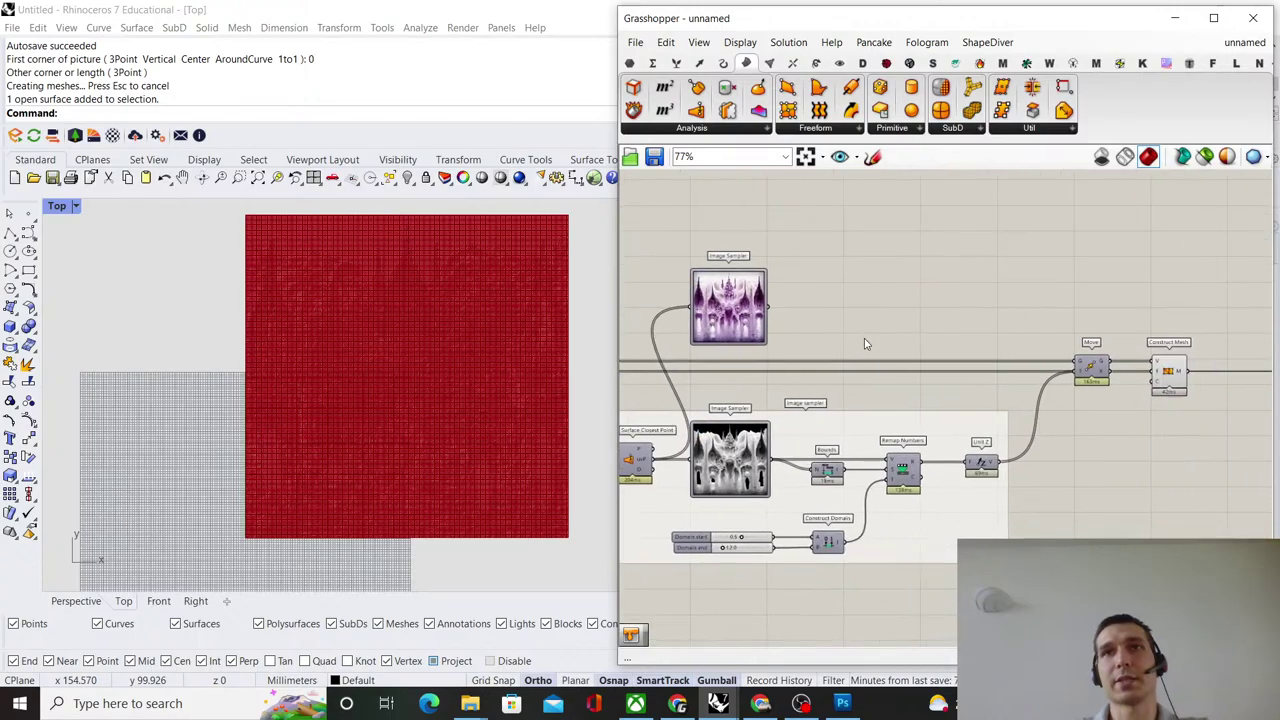
Add a Panel beside the purple Image Sampler, connect the sampler's output to it and enlarge it to list more values.
{"action": "scroll", "coordinate": [868, 345], "scroll_direction": "up", "scroll_amount": 2}
{"action": "right_click_drag", "start_coordinate": [949, 295], "coordinate": [929, 305]}
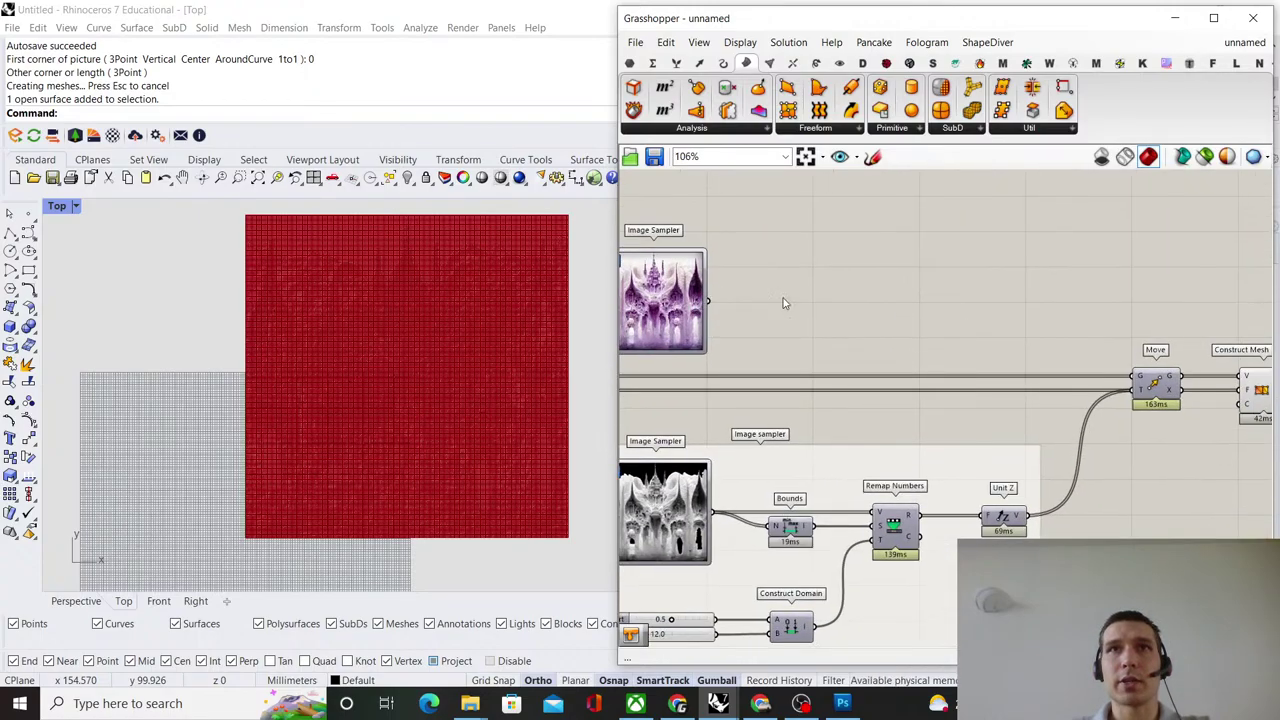
{"action": "double_click", "coordinate": [854, 295]}
{"action": "type", "text": "panel"}
{"action": "key", "text": "Return"}
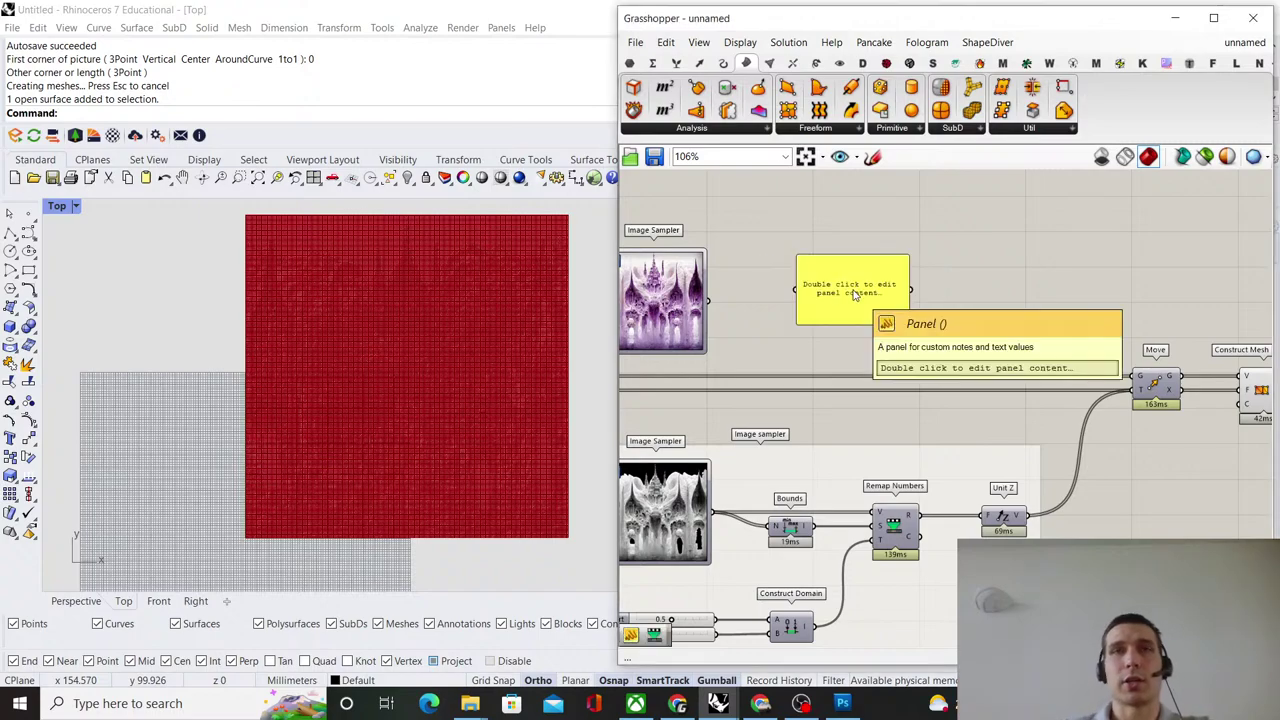
{"action": "scroll", "coordinate": [685, 311], "scroll_direction": "up", "scroll_amount": 2}
{"action": "left_click_drag", "start_coordinate": [685, 311], "coordinate": [788, 290]}
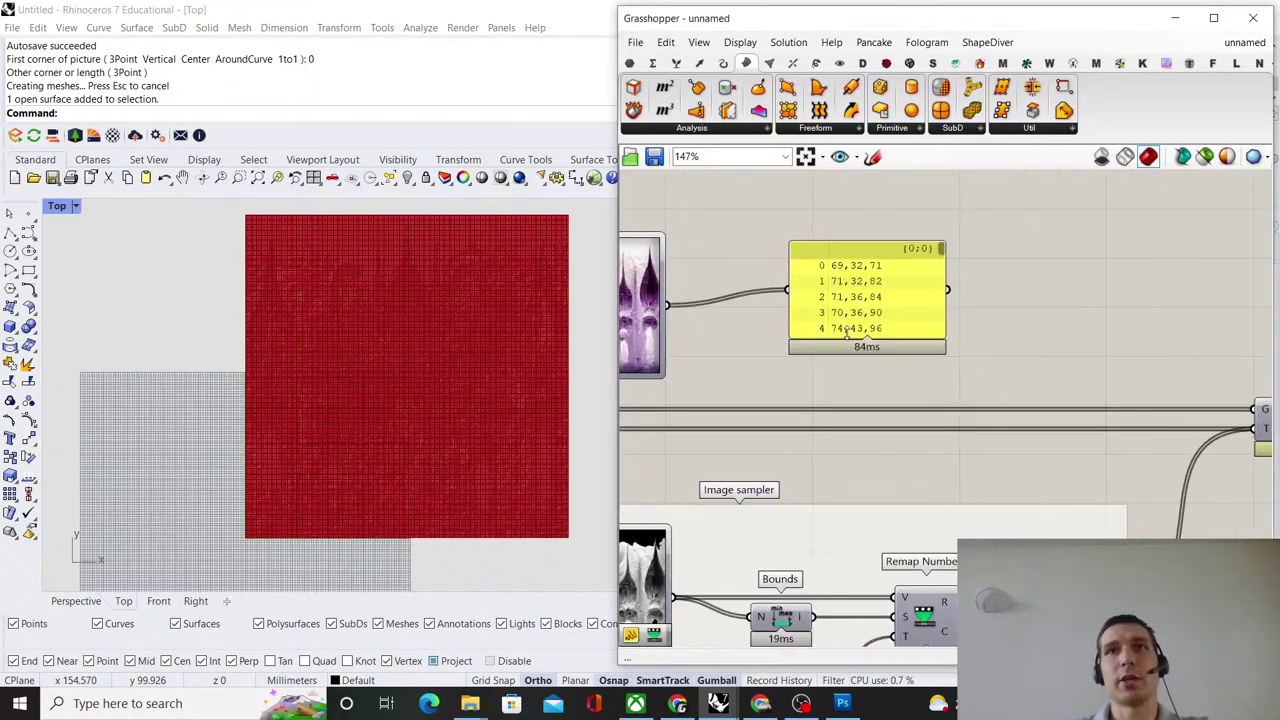
{"action": "left_click_drag", "start_coordinate": [865, 338], "coordinate": [860, 414]}
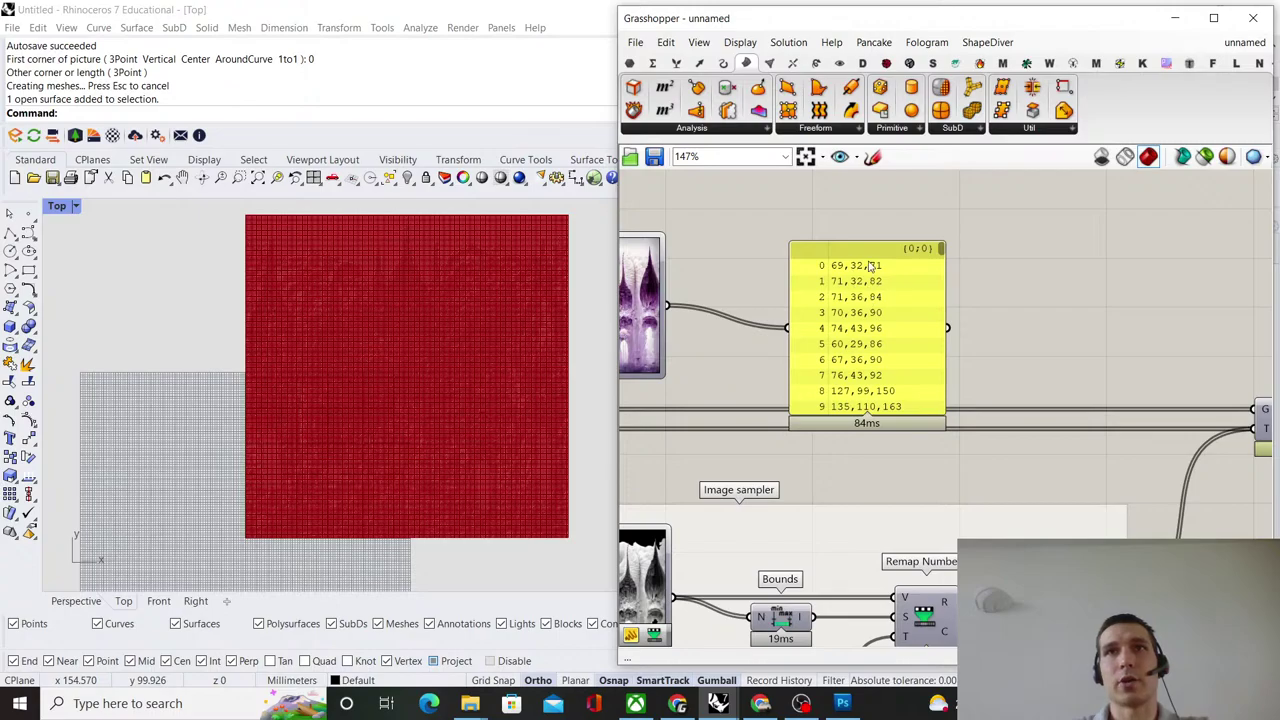
Check which channel is set in the purple Image Sampler's settings and look over the Construct Mesh inputs.
{"action": "right_click_drag", "start_coordinate": [712, 275], "coordinate": [966, 338]}
{"action": "left_click", "coordinate": [885, 368]}
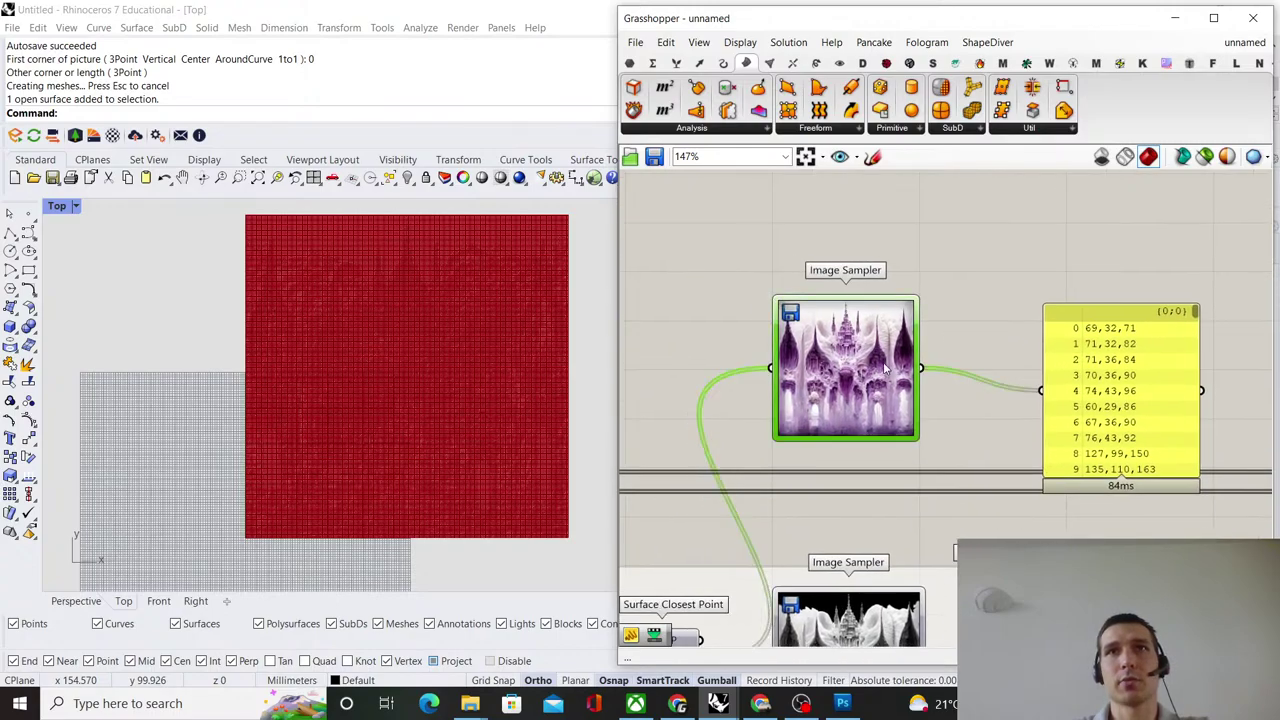
{"action": "double_click", "coordinate": [884, 370]}
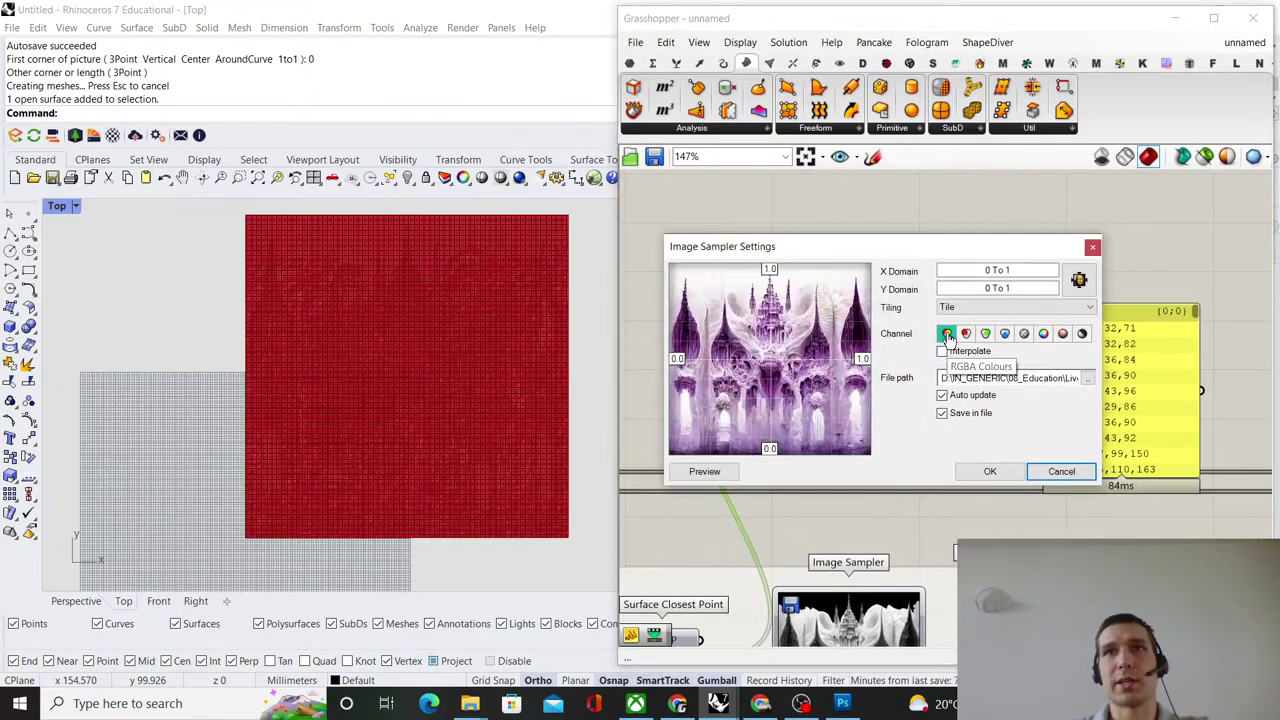
{"action": "left_click", "coordinate": [982, 472]}
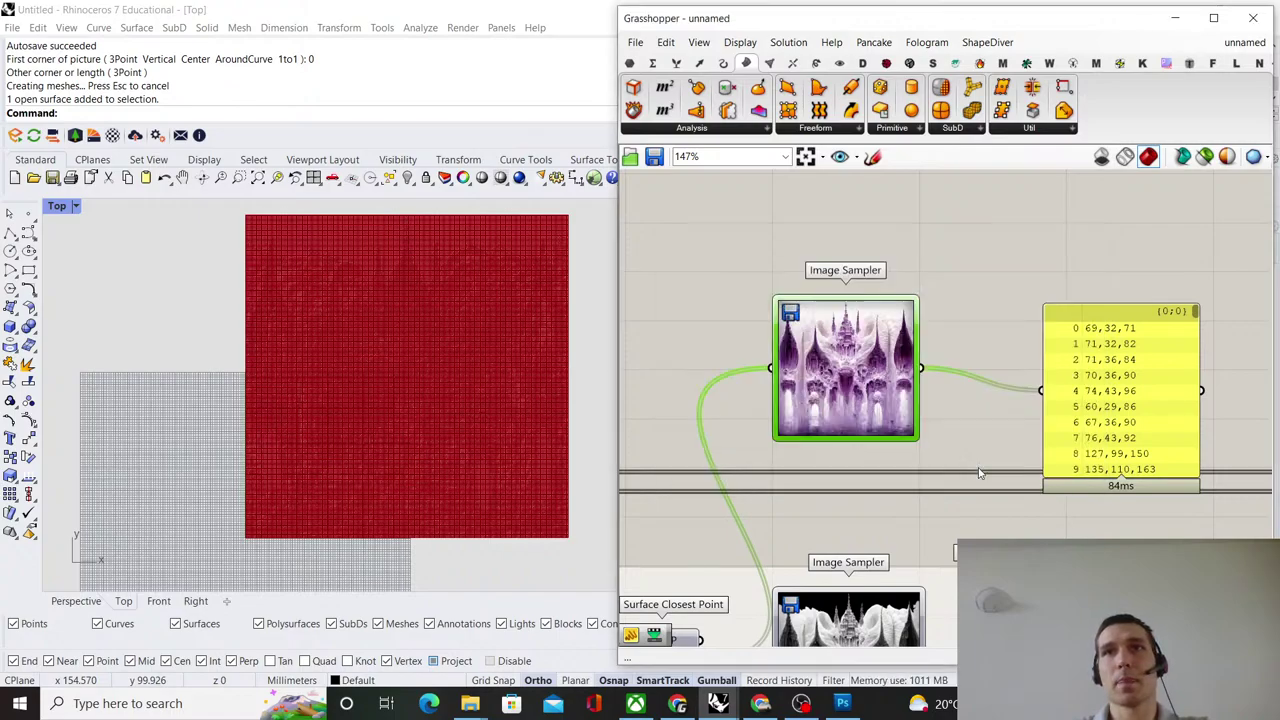
{"action": "left_click", "coordinate": [811, 283]}
{"action": "right_click_drag", "start_coordinate": [1015, 332], "coordinate": [734, 311]}
{"action": "scroll", "coordinate": [803, 287], "scroll_direction": "down", "scroll_amount": 1}
{"action": "scroll", "coordinate": [762, 329], "scroll_direction": "down", "scroll_amount": 2}
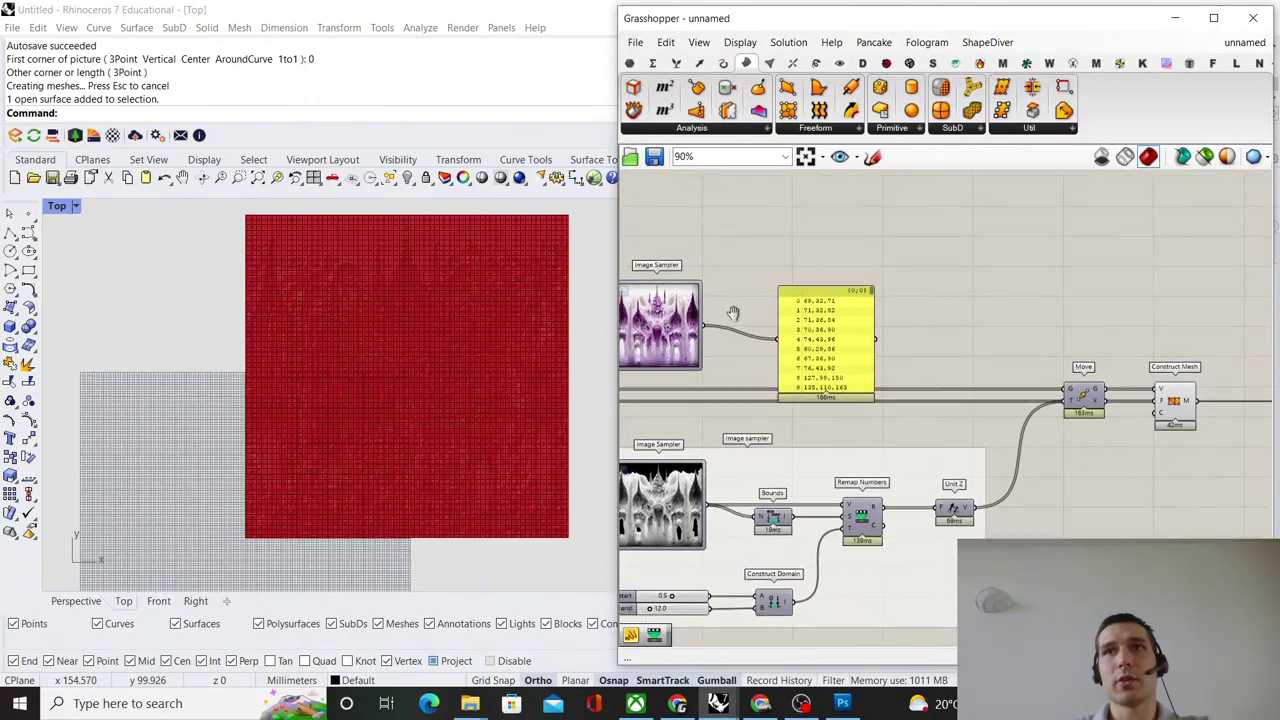
{"action": "scroll", "coordinate": [738, 309], "scroll_direction": "up", "scroll_amount": 1}
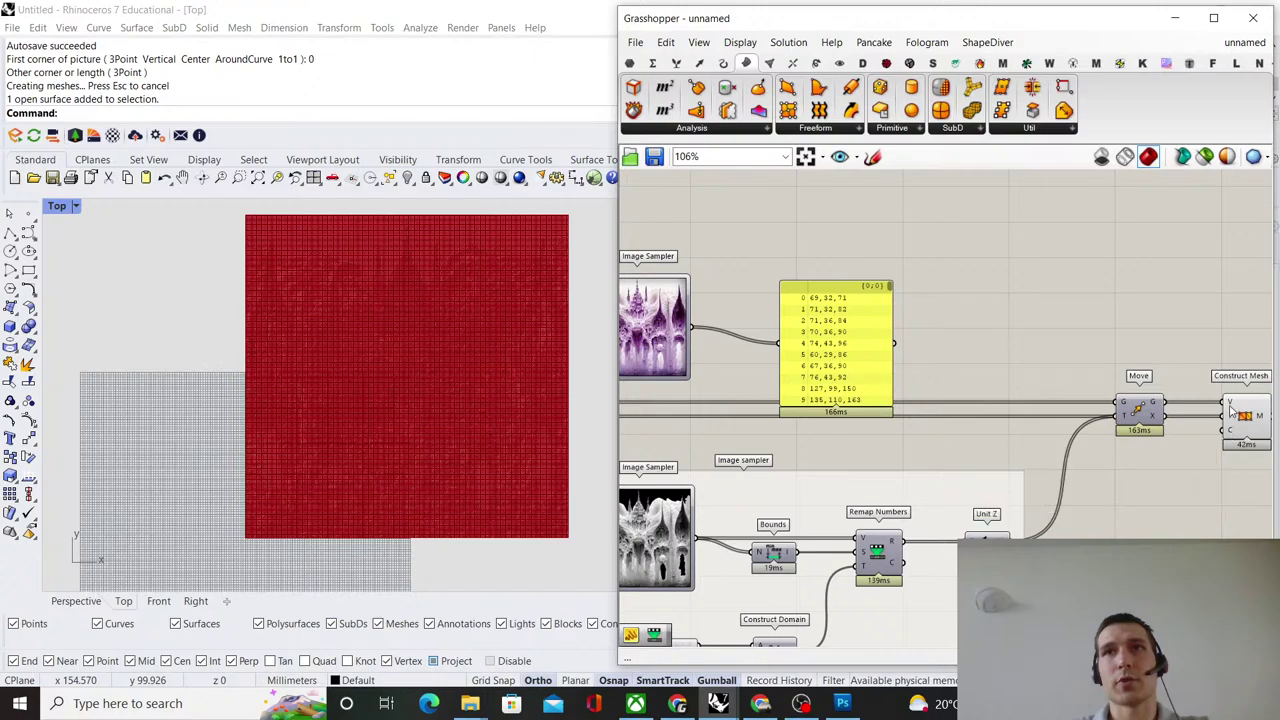
{"action": "mouse_move", "coordinate": [1232, 408]}
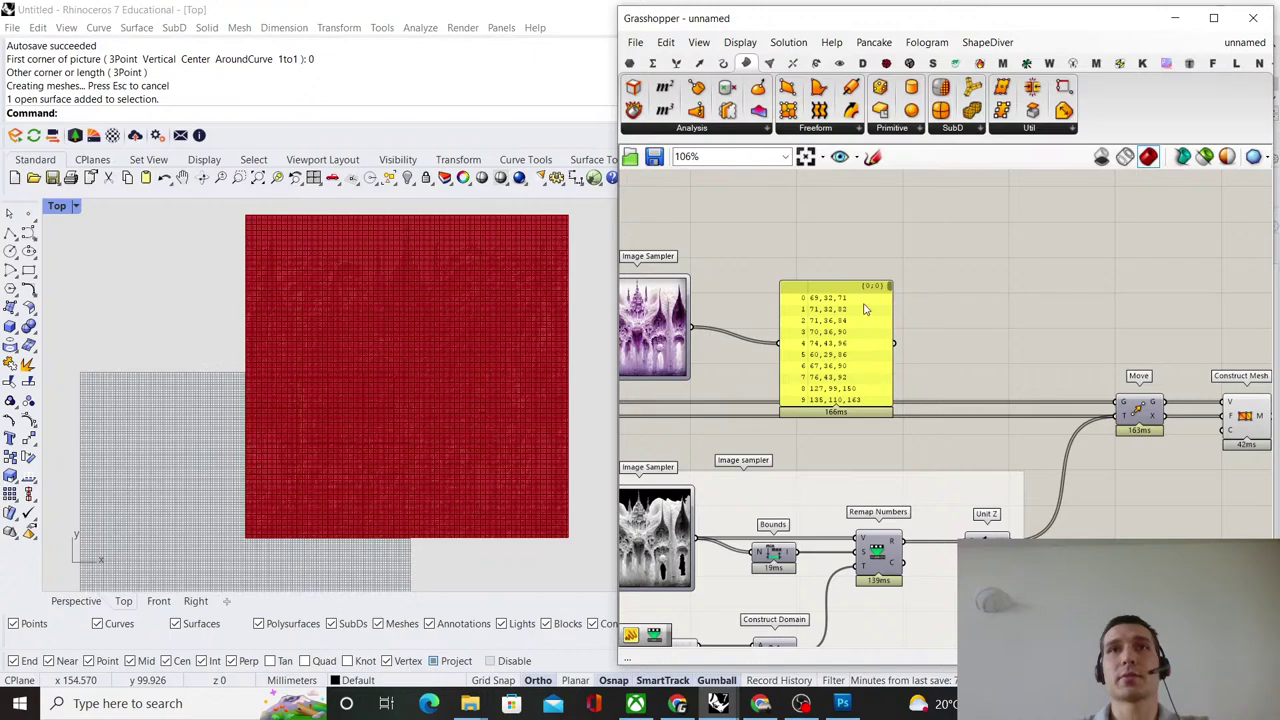
Try to convert the purple Image Sampler's colours through a Number parameter, and delete that parameter.
{"action": "double_click", "coordinate": [795, 264]}
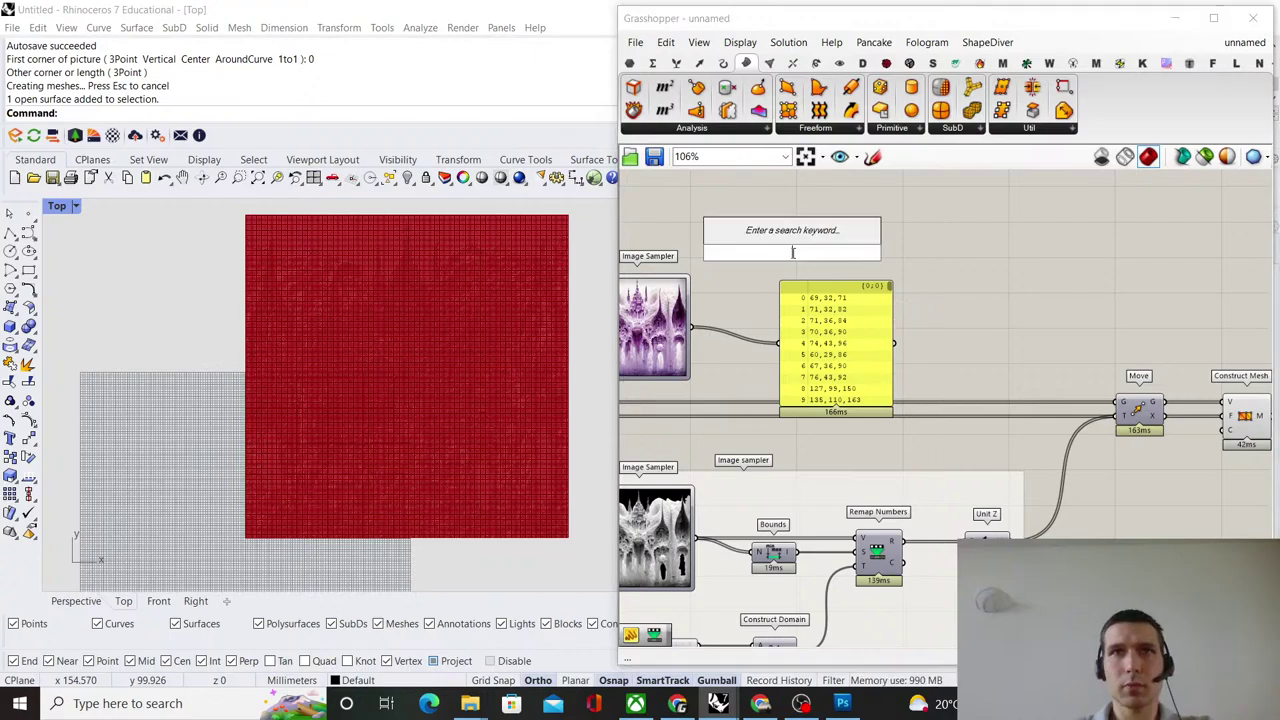
{"action": "type", "text": "number"}
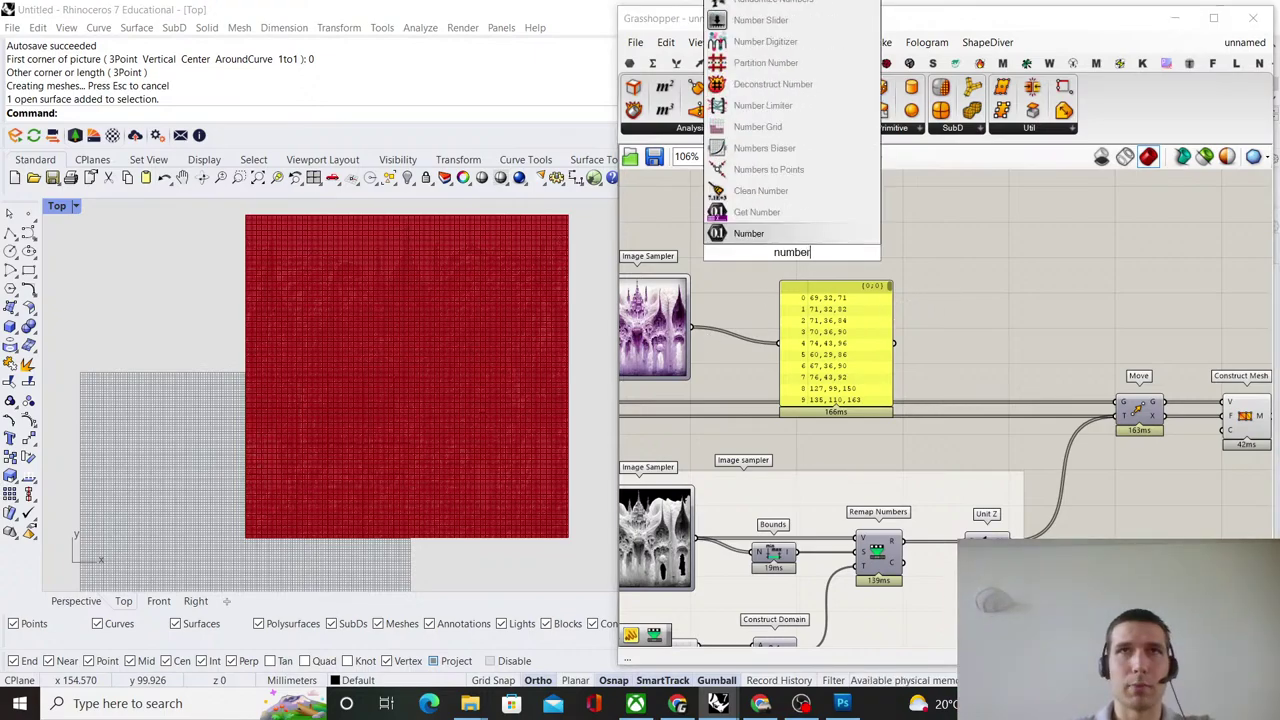
{"action": "left_click", "coordinate": [748, 233]}
{"action": "left_click_drag", "start_coordinate": [689, 328], "coordinate": [779, 253]}
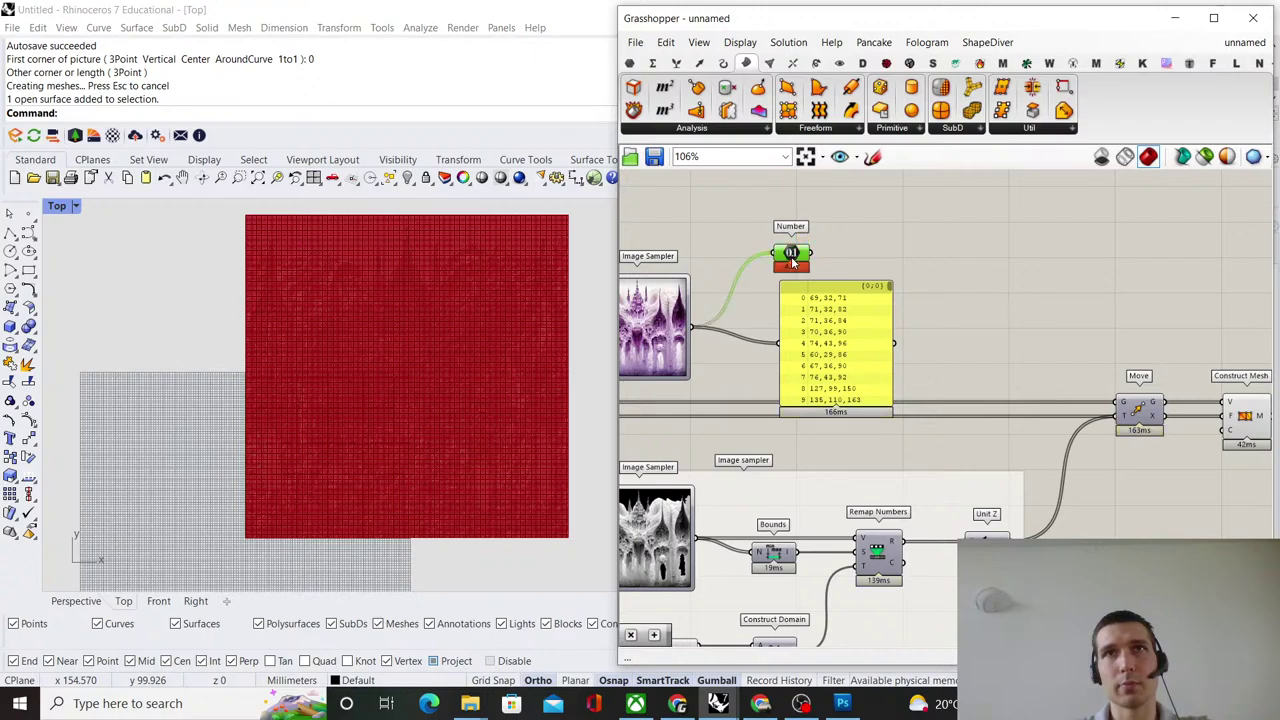
{"action": "scroll", "coordinate": [794, 259], "scroll_direction": "up", "scroll_amount": 1}
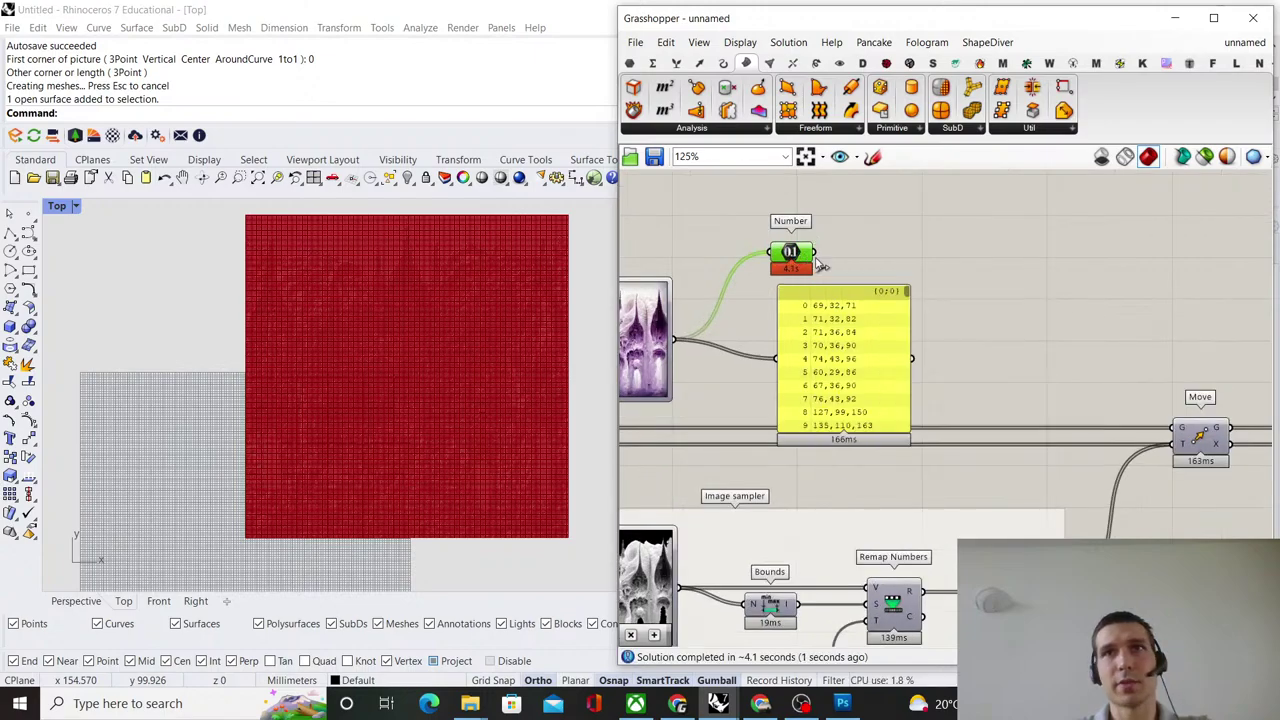
{"action": "key", "text": "Delete"}
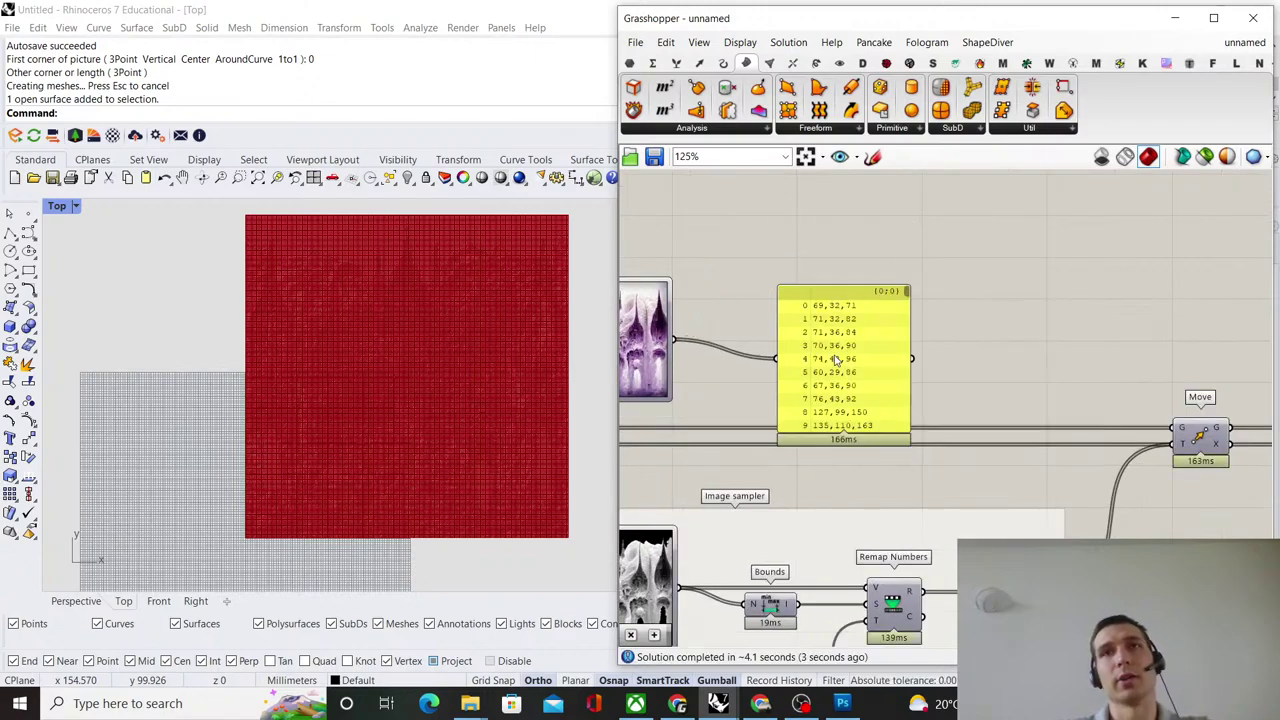
Move the panel upward and connect the purple Image Sampler's output to the C input of Construct Mesh.
{"action": "left_click_drag", "start_coordinate": [836, 360], "coordinate": [849, 301]}
{"action": "left_click", "coordinate": [1012, 326]}
{"action": "scroll", "coordinate": [902, 322], "scroll_direction": "down", "scroll_amount": 3}
{"action": "scroll", "coordinate": [908, 305], "scroll_direction": "up", "scroll_amount": 3}
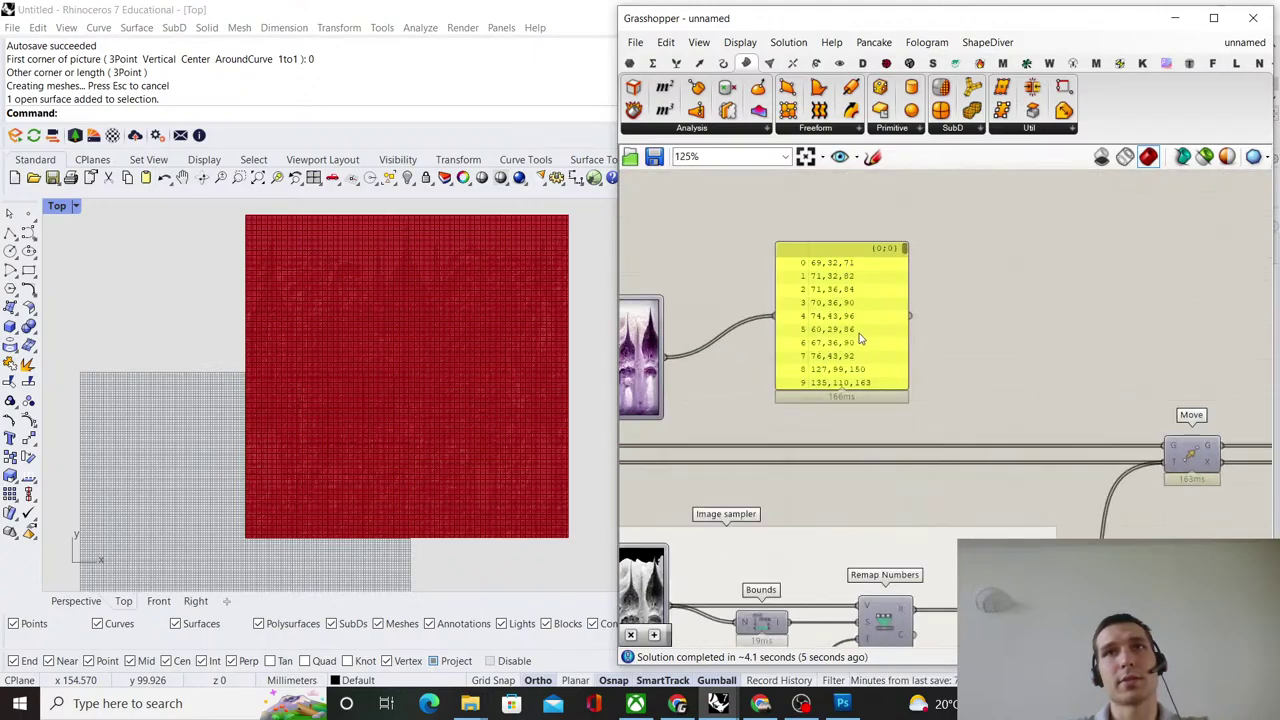
{"action": "right_click_drag", "start_coordinate": [1000, 358], "coordinate": [927, 354]}
{"action": "scroll", "coordinate": [791, 363], "scroll_direction": "down", "scroll_amount": 3}
{"action": "right_click_drag", "start_coordinate": [813, 354], "coordinate": [851, 343]}
{"action": "scroll", "coordinate": [837, 352], "scroll_direction": "up", "scroll_amount": 2}
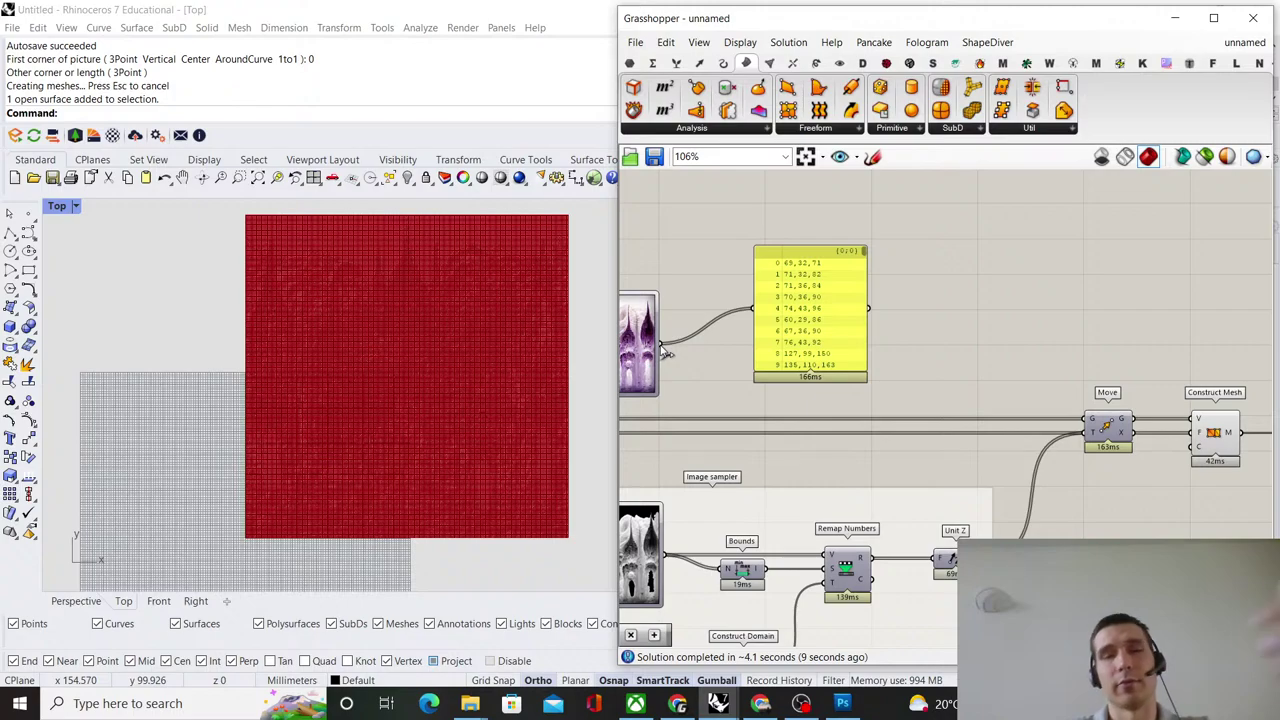
{"action": "left_click_drag", "start_coordinate": [668, 350], "coordinate": [1165, 468]}
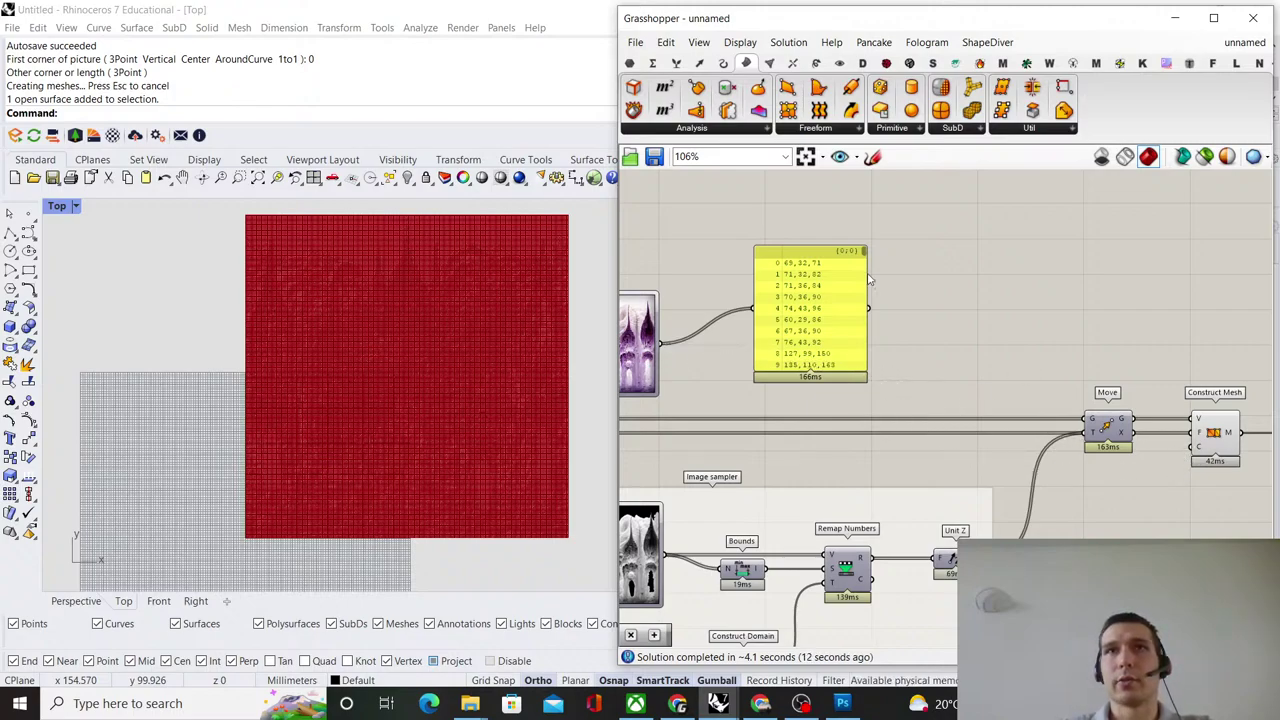
Save the Grasshopper definition as "220827_Live session" in the 220827_AI+GH folder.
{"action": "left_click", "coordinate": [663, 165]}
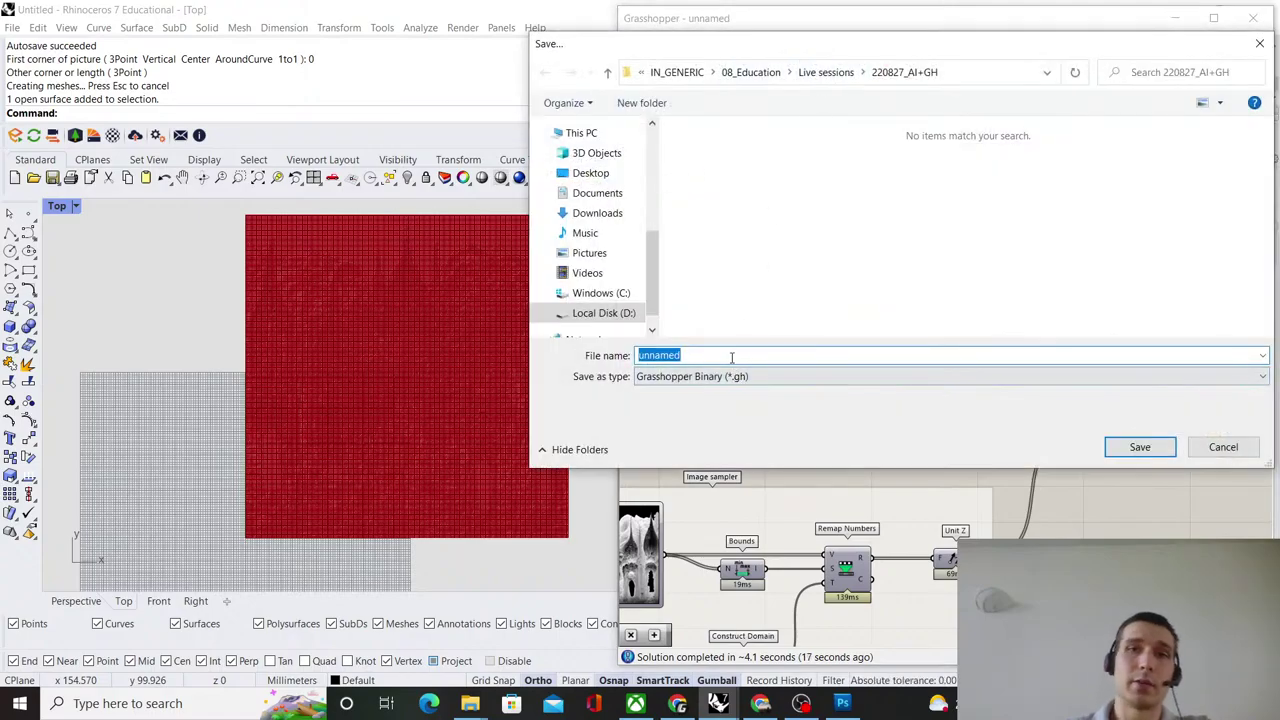
{"action": "type", "text": "2208"}
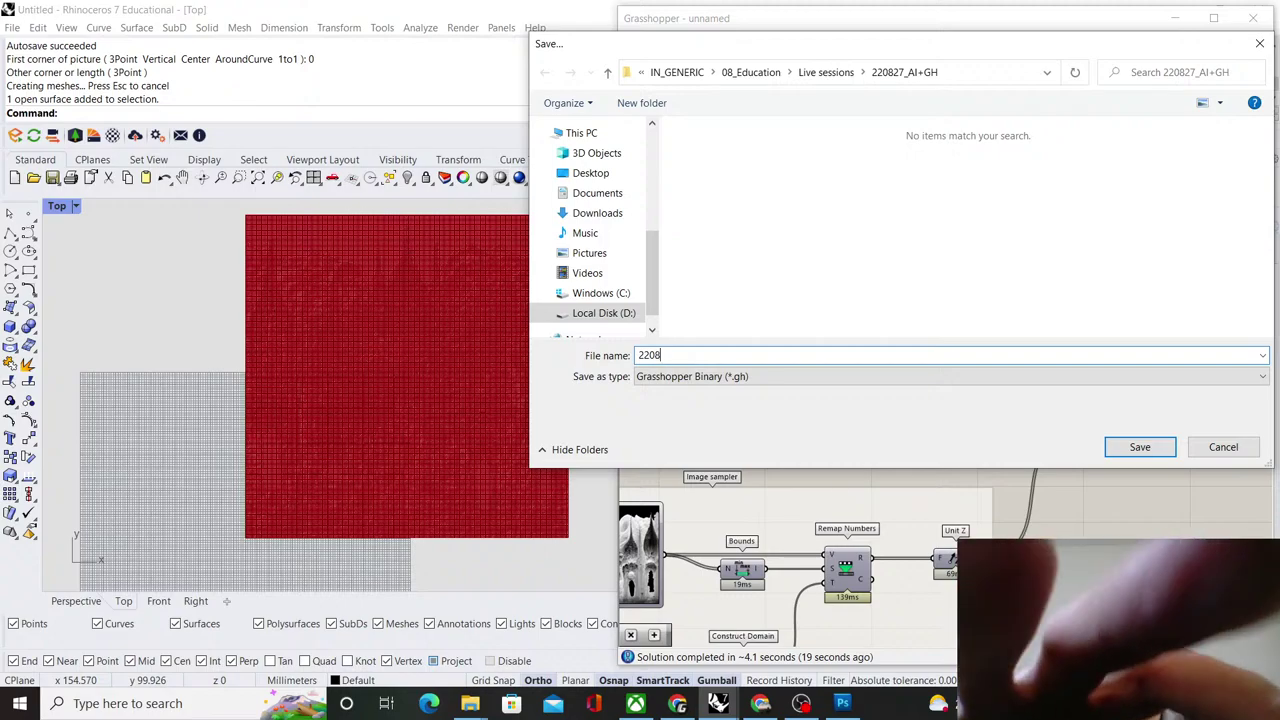
{"action": "type", "text": "27_"}
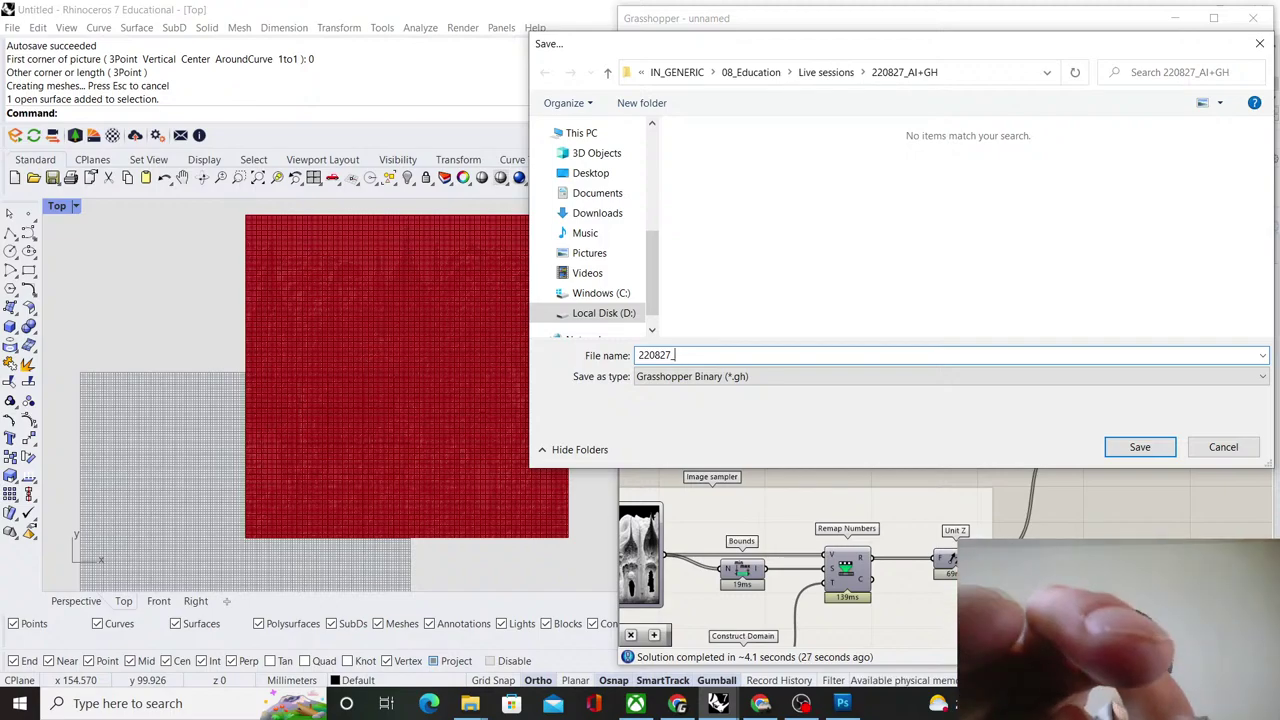
{"action": "type", "text": "ive s"}
{"action": "type", "text": "ession"}
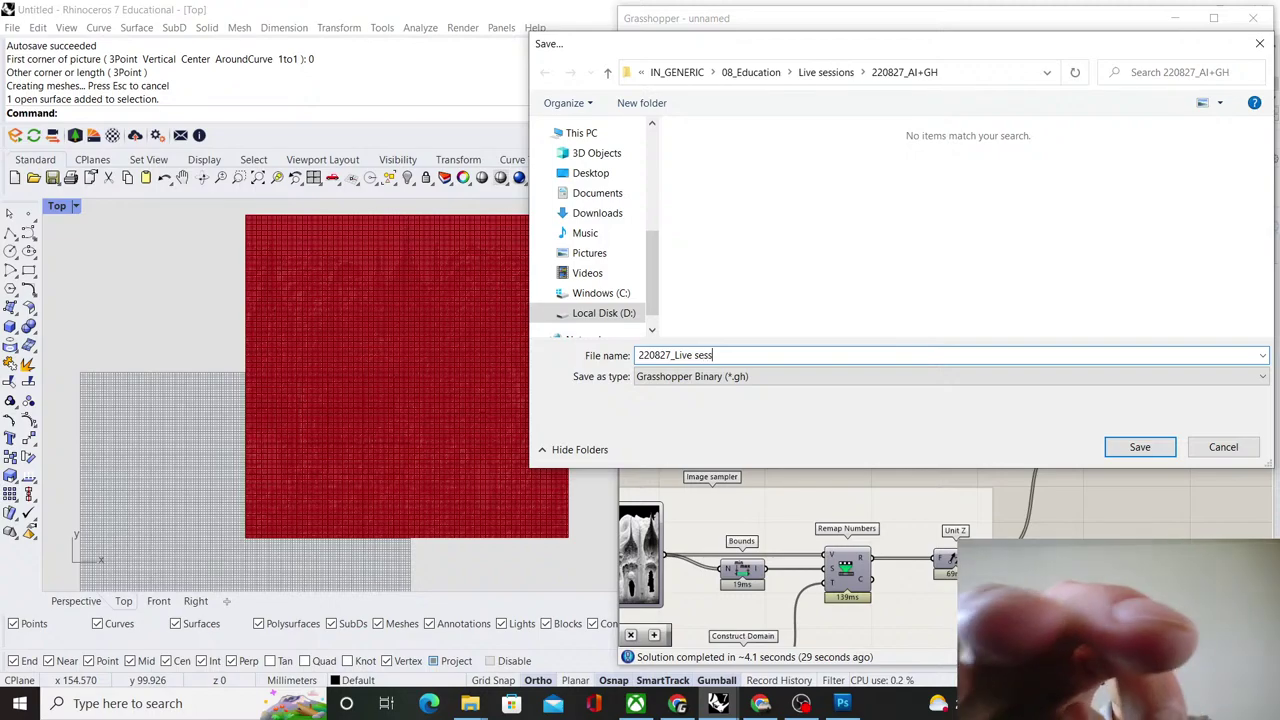
{"action": "left_click", "coordinate": [1126, 445]}
Turn off the preview of Construct Mesh and inspect the coloured mesh in the Perspective viewport.
{"action": "scroll", "coordinate": [874, 410], "scroll_direction": "down", "scroll_amount": 2}
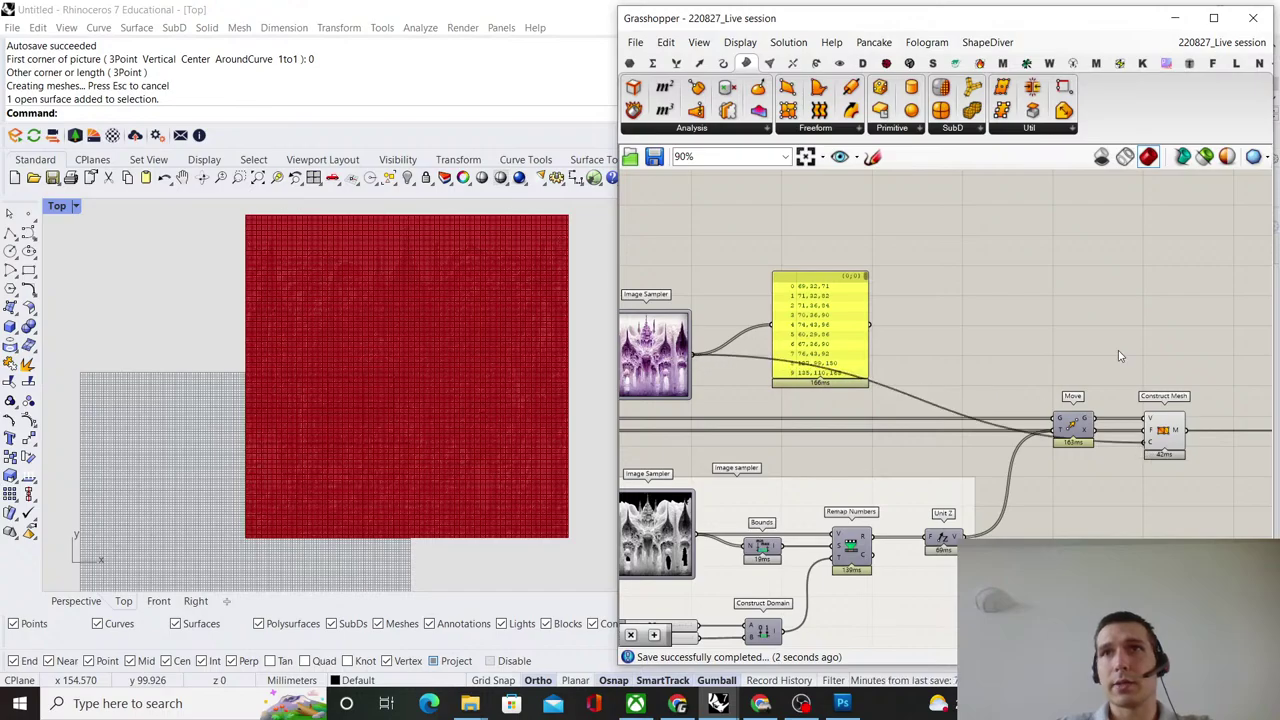
{"action": "scroll", "coordinate": [1006, 374], "scroll_direction": "down", "scroll_amount": 6}
{"action": "scroll", "coordinate": [1085, 391], "scroll_direction": "up", "scroll_amount": 7}
{"action": "left_click", "coordinate": [1016, 408]}
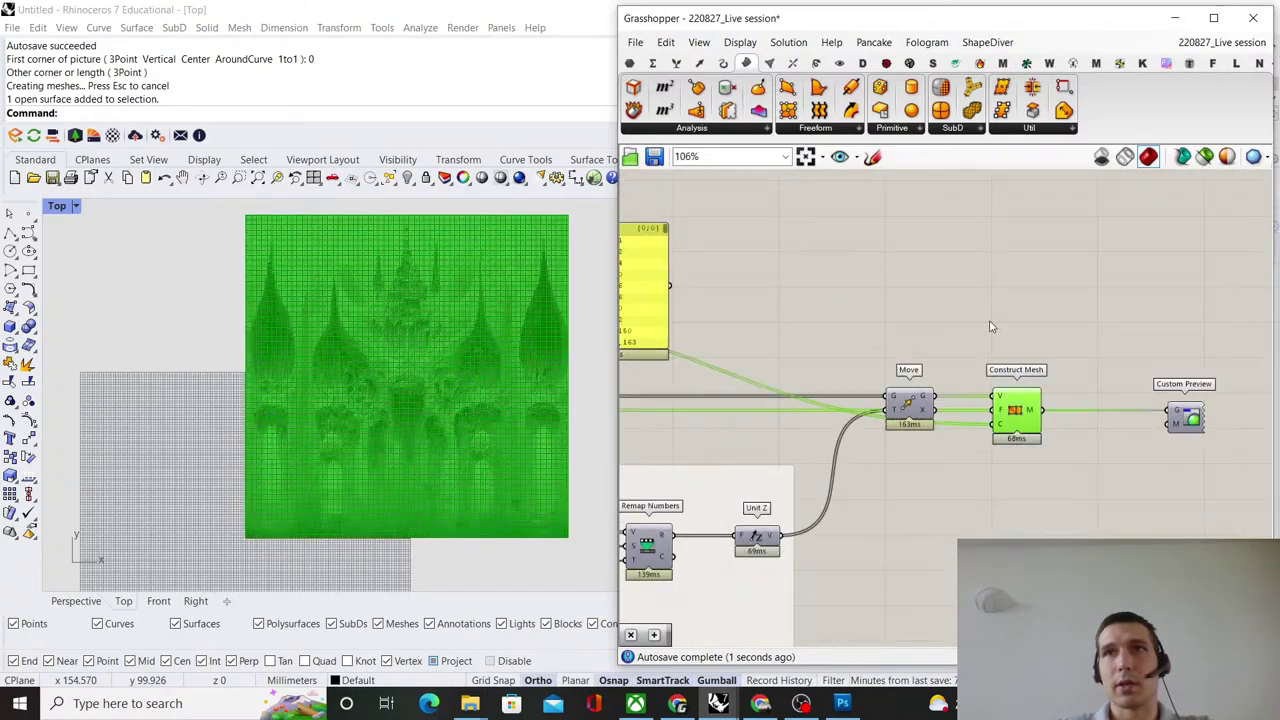
{"action": "right_click", "coordinate": [990, 326]}
{"action": "left_click", "coordinate": [1015, 346]}
{"action": "scroll", "coordinate": [397, 373], "scroll_direction": "up", "scroll_amount": 3}
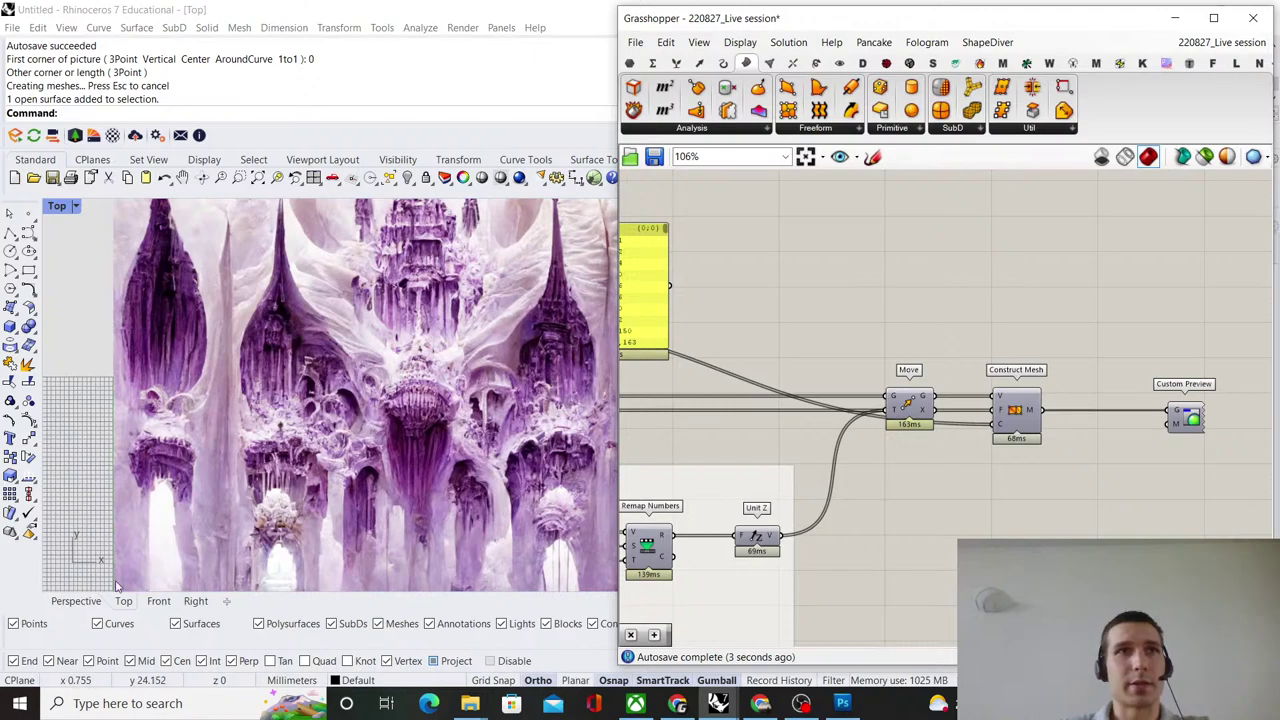
{"action": "left_click", "coordinate": [80, 601]}
{"action": "scroll", "coordinate": [285, 420], "scroll_direction": "down", "scroll_amount": 5}
{"action": "right_click_drag", "start_coordinate": [285, 420], "coordinate": [456, 293]}
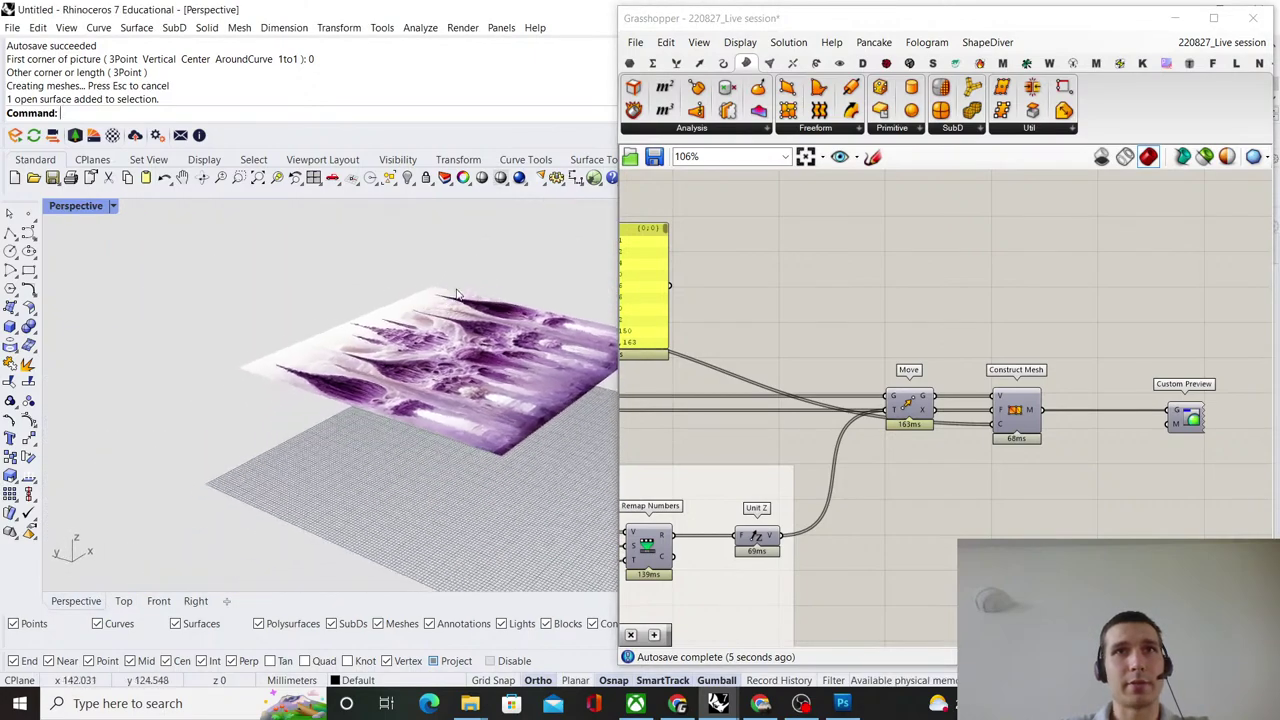
{"action": "scroll", "coordinate": [440, 345], "scroll_direction": "up", "scroll_amount": 3}
{"action": "scroll", "coordinate": [964, 347], "scroll_direction": "up", "scroll_amount": 2}
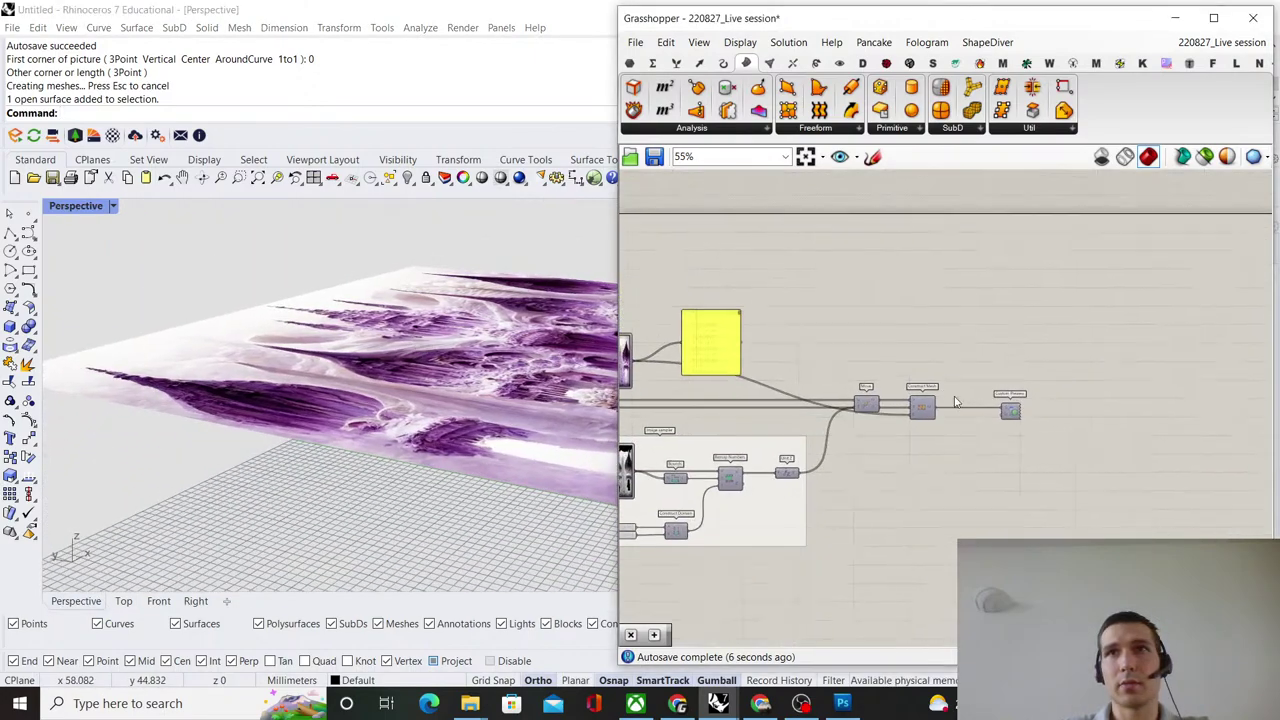
Add a Mesh parameter fed by the Construct Mesh output and place it above Custom Preview.
{"action": "double_click", "coordinate": [964, 347]}
{"action": "type", "text": "mesh"}
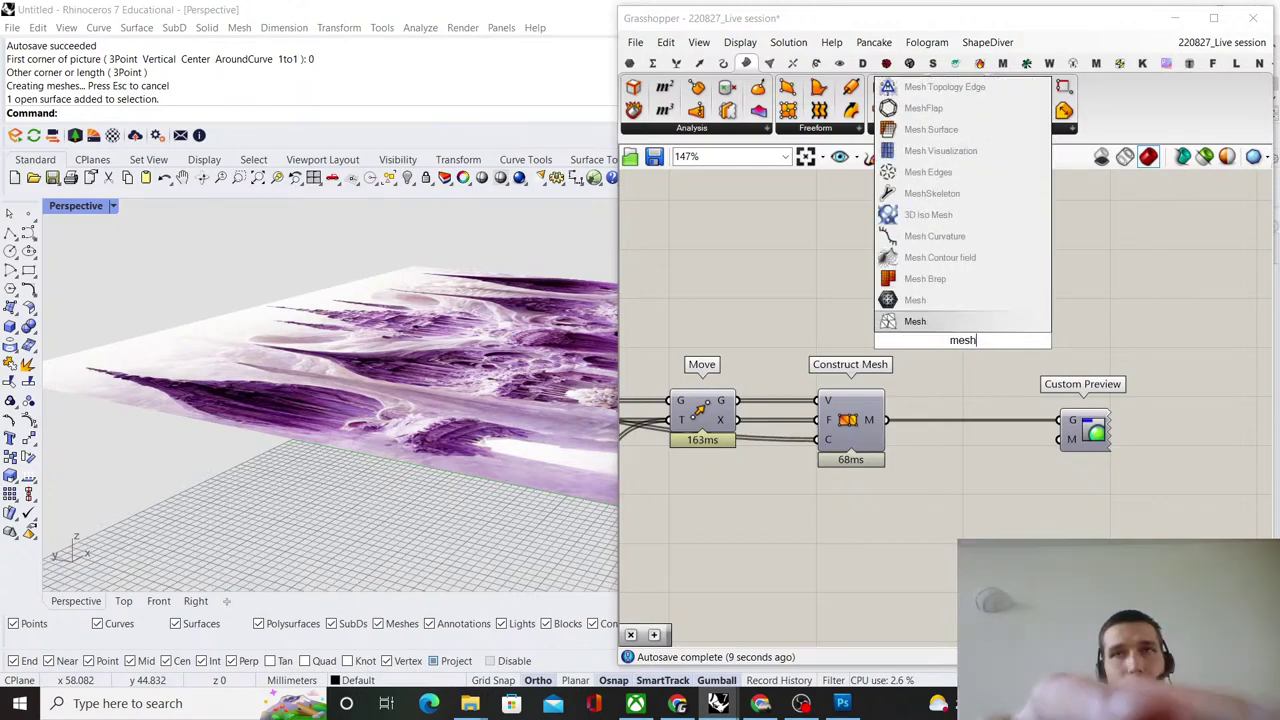
{"action": "left_click", "coordinate": [993, 302]}
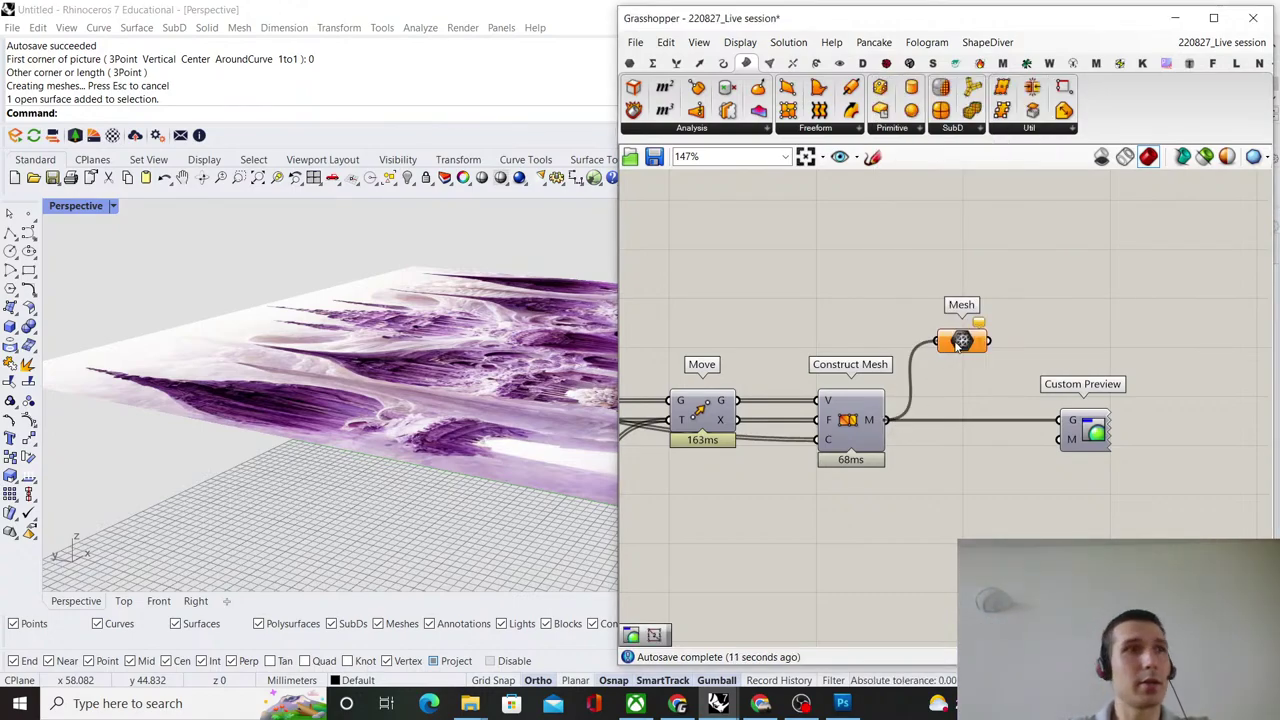
{"action": "left_click_drag", "start_coordinate": [955, 346], "coordinate": [1101, 326]}
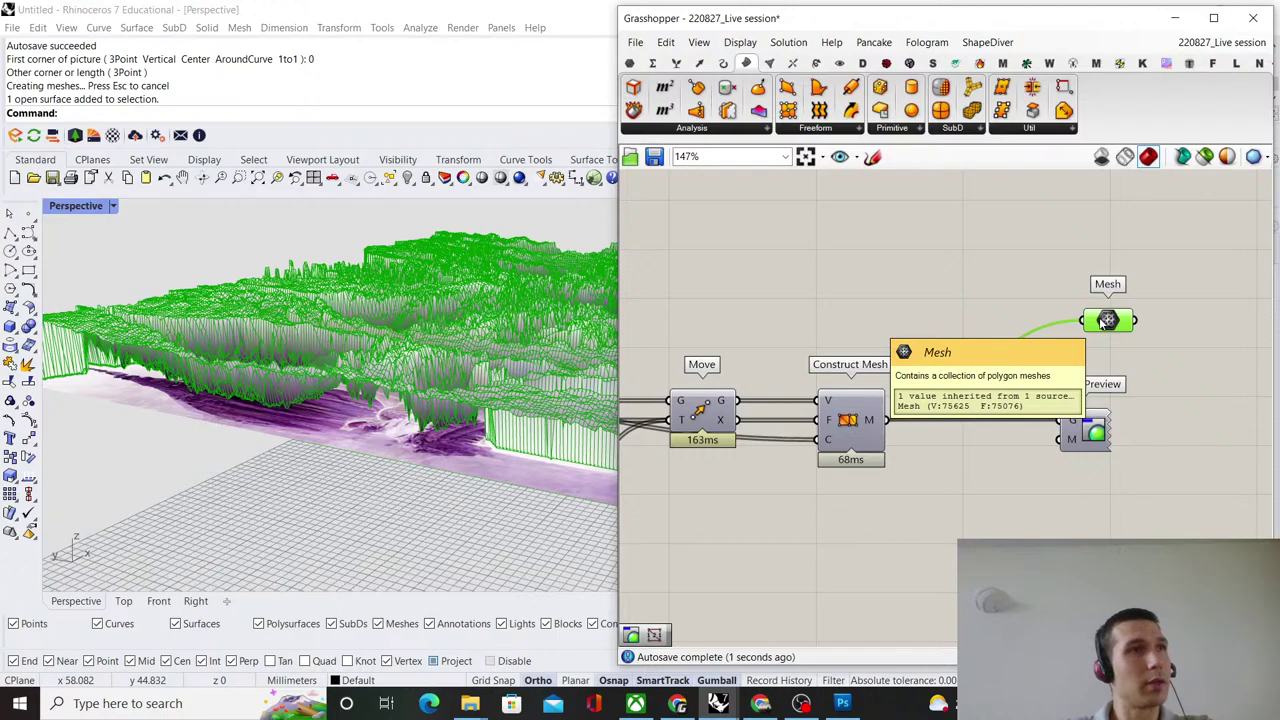
{"action": "left_click", "coordinate": [1006, 287]}
Turn off Preview Mesh Edges and inspect the coloured relief up close in the Perspective viewport.
{"action": "scroll", "coordinate": [434, 320], "scroll_direction": "down", "scroll_amount": 4}
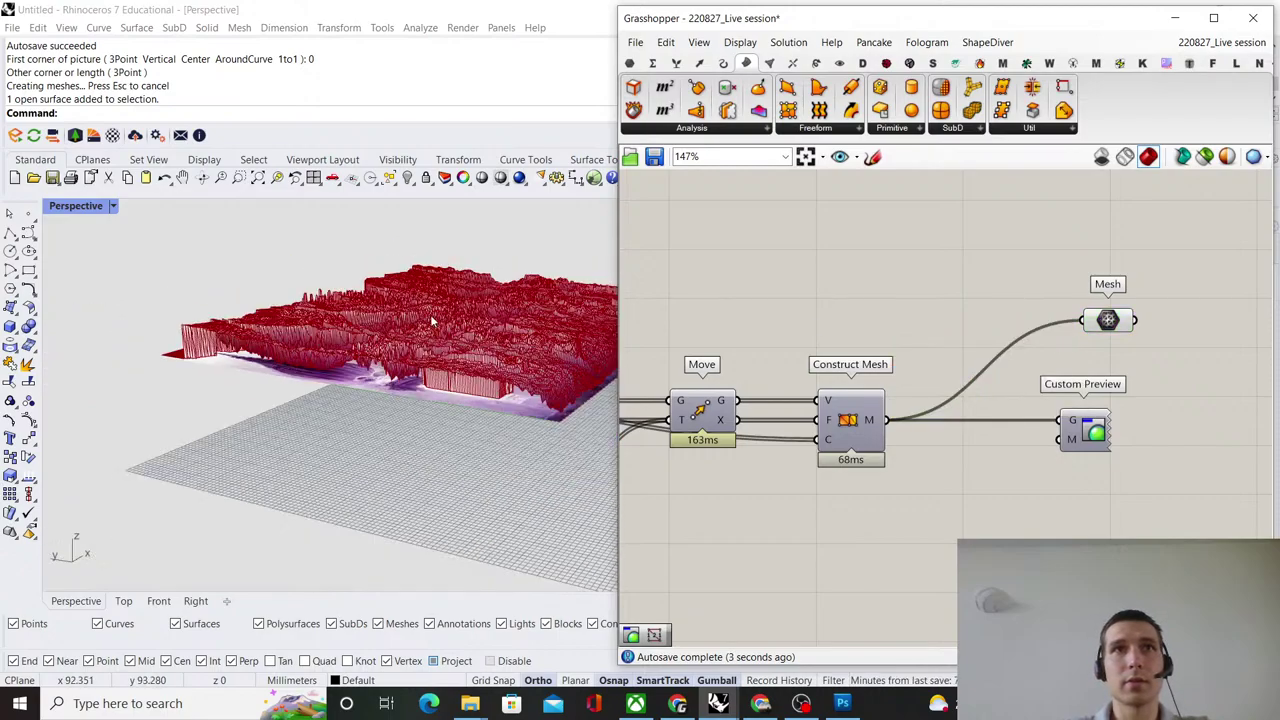
{"action": "right_click_drag", "start_coordinate": [434, 320], "coordinate": [560, 351]}
{"action": "scroll", "coordinate": [648, 468], "scroll_direction": "down", "scroll_amount": 1}
{"action": "left_click_drag", "start_coordinate": [1044, 350], "coordinate": [1026, 353]}
{"action": "left_click", "coordinate": [978, 285]}
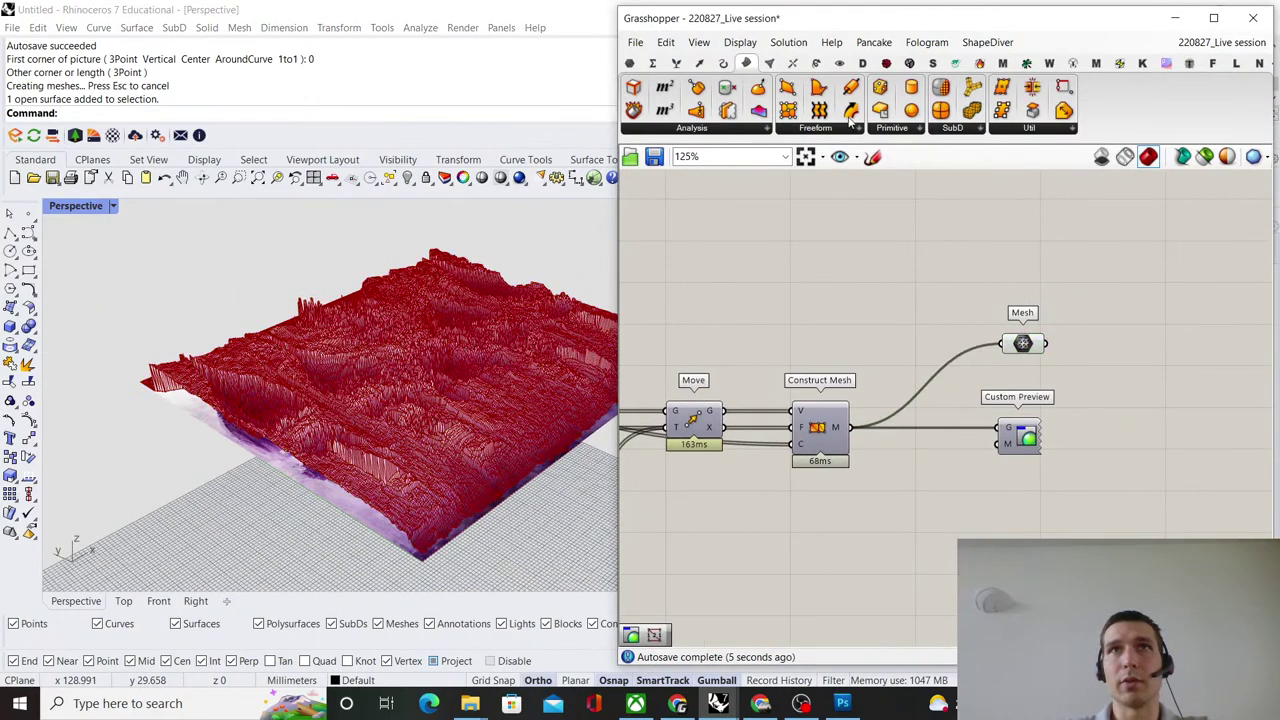
{"action": "left_click", "coordinate": [727, 46]}
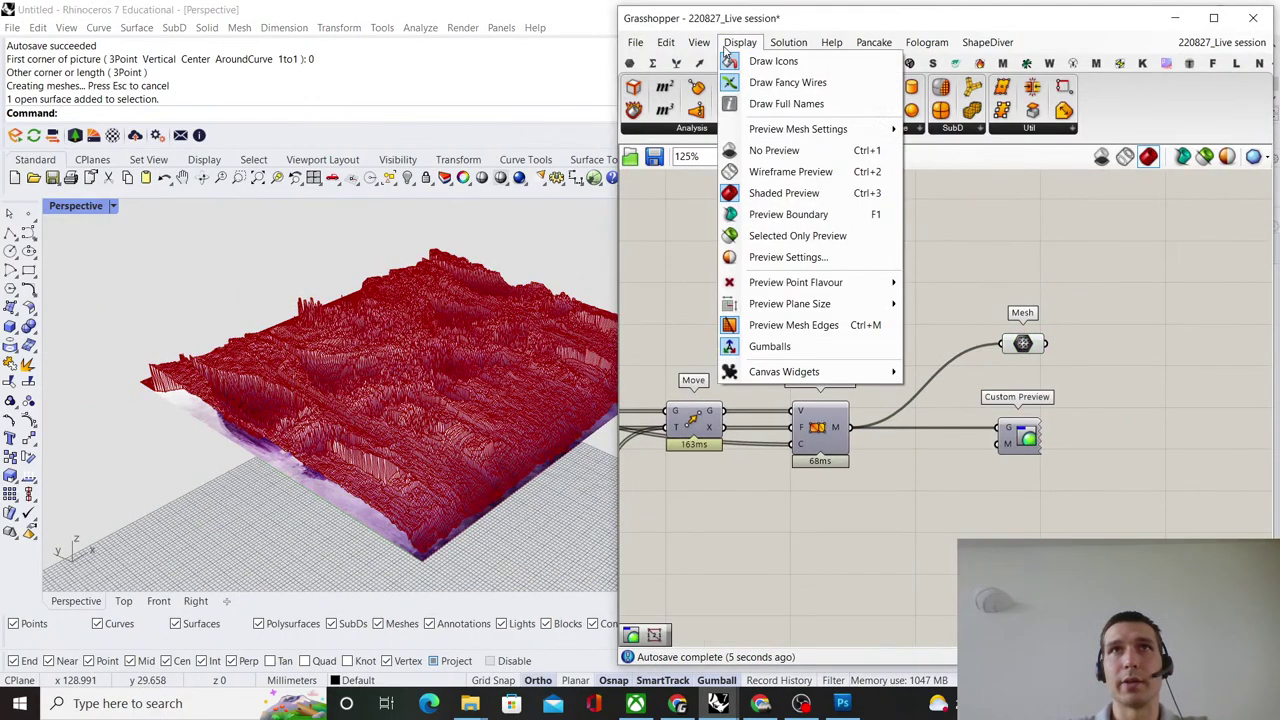
{"action": "left_click", "coordinate": [786, 325]}
{"action": "scroll", "coordinate": [432, 282], "scroll_direction": "down", "scroll_amount": 2}
{"action": "right_click_drag", "start_coordinate": [432, 282], "coordinate": [427, 321]}
{"action": "scroll", "coordinate": [400, 379], "scroll_direction": "up", "scroll_amount": 6}
Delete the Custom Preview component and move the Mesh parameter into its place, in line with Construct Mesh.
{"action": "left_click", "coordinate": [1025, 439]}
{"action": "key", "text": "Delete"}
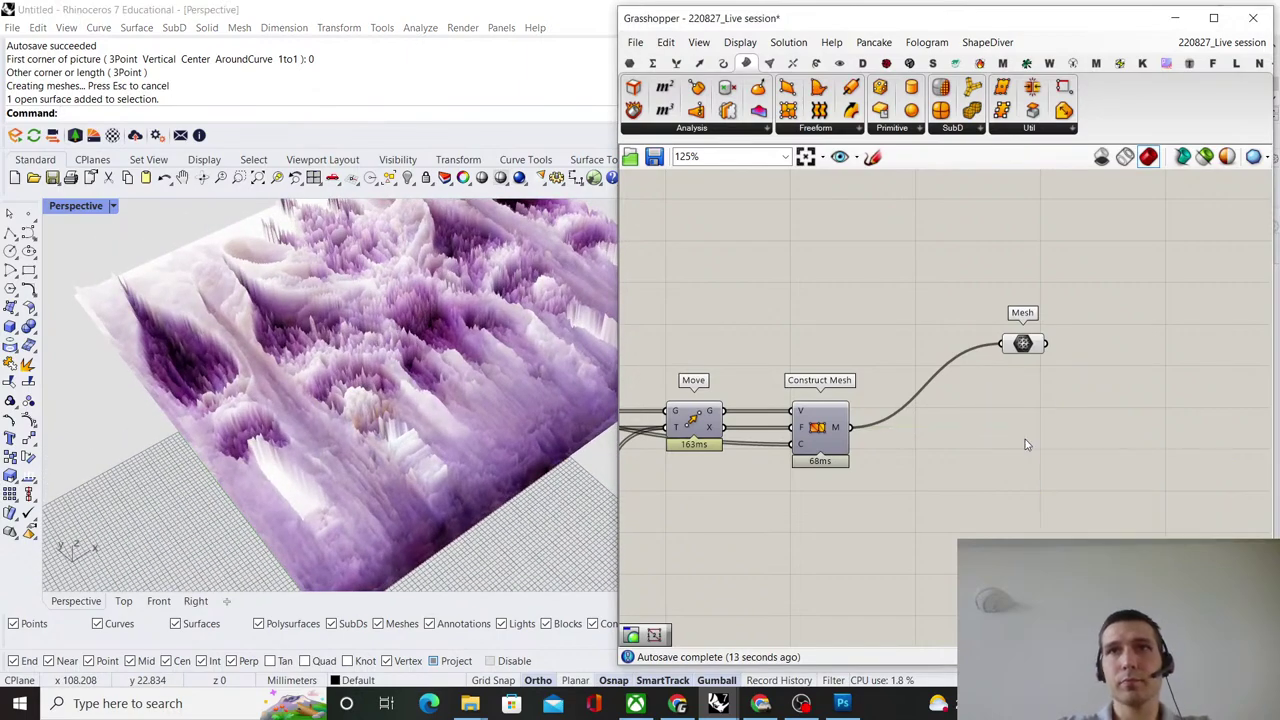
{"action": "left_click_drag", "start_coordinate": [1027, 351], "coordinate": [1020, 376]}
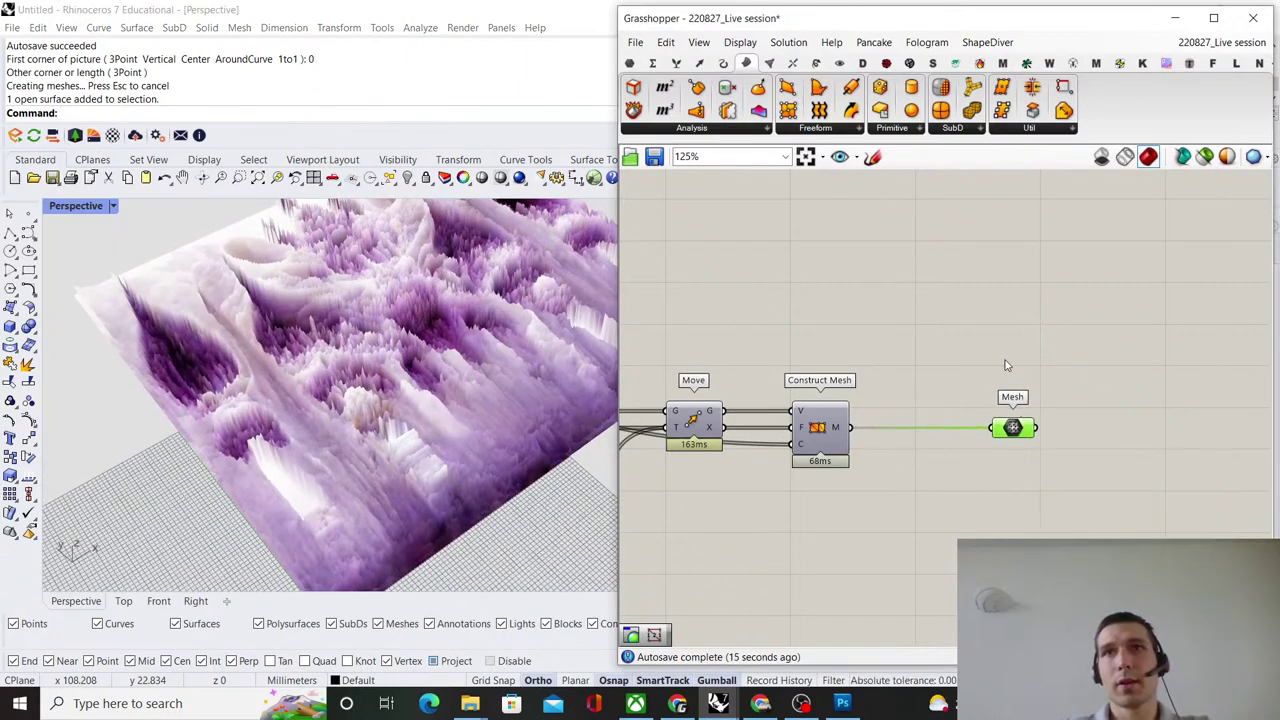
Inspect the purple relief mesh from several angles in the Perspective viewport and compare it with the two Image Samplers on the canvas.
{"action": "left_click", "coordinate": [1007, 365]}
{"action": "scroll", "coordinate": [430, 352], "scroll_direction": "down", "scroll_amount": 5}
{"action": "right_click_drag", "start_coordinate": [430, 352], "coordinate": [317, 314]}
{"action": "scroll", "coordinate": [412, 322], "scroll_direction": "up", "scroll_amount": 6}
{"action": "scroll", "coordinate": [390, 330], "scroll_direction": "up", "scroll_amount": 5}
{"action": "scroll", "coordinate": [400, 397], "scroll_direction": "down", "scroll_amount": 4}
{"action": "scroll", "coordinate": [337, 404], "scroll_direction": "down", "scroll_amount": 4}
{"action": "scroll", "coordinate": [376, 432], "scroll_direction": "down", "scroll_amount": 5}
{"action": "scroll", "coordinate": [387, 410], "scroll_direction": "up", "scroll_amount": 8}
{"action": "scroll", "coordinate": [420, 390], "scroll_direction": "down", "scroll_amount": 5}
{"action": "scroll", "coordinate": [355, 390], "scroll_direction": "up", "scroll_amount": 5}
{"action": "scroll", "coordinate": [391, 370], "scroll_direction": "down", "scroll_amount": 6}
{"action": "scroll", "coordinate": [402, 317], "scroll_direction": "down", "scroll_amount": 5}
{"action": "scroll", "coordinate": [402, 360], "scroll_direction": "up", "scroll_amount": 5}
{"action": "right_click_drag", "start_coordinate": [410, 335], "coordinate": [346, 312]}
{"action": "scroll", "coordinate": [370, 412], "scroll_direction": "down", "scroll_amount": 4}
{"action": "scroll", "coordinate": [391, 358], "scroll_direction": "up", "scroll_amount": 6}
{"action": "scroll", "coordinate": [366, 352], "scroll_direction": "up", "scroll_amount": 5}
{"action": "scroll", "coordinate": [362, 360], "scroll_direction": "down", "scroll_amount": 7}
{"action": "scroll", "coordinate": [860, 314], "scroll_direction": "down", "scroll_amount": 7}
{"action": "right_click_drag", "start_coordinate": [797, 315], "coordinate": [885, 311]}
{"action": "scroll", "coordinate": [810, 338], "scroll_direction": "up", "scroll_amount": 6}
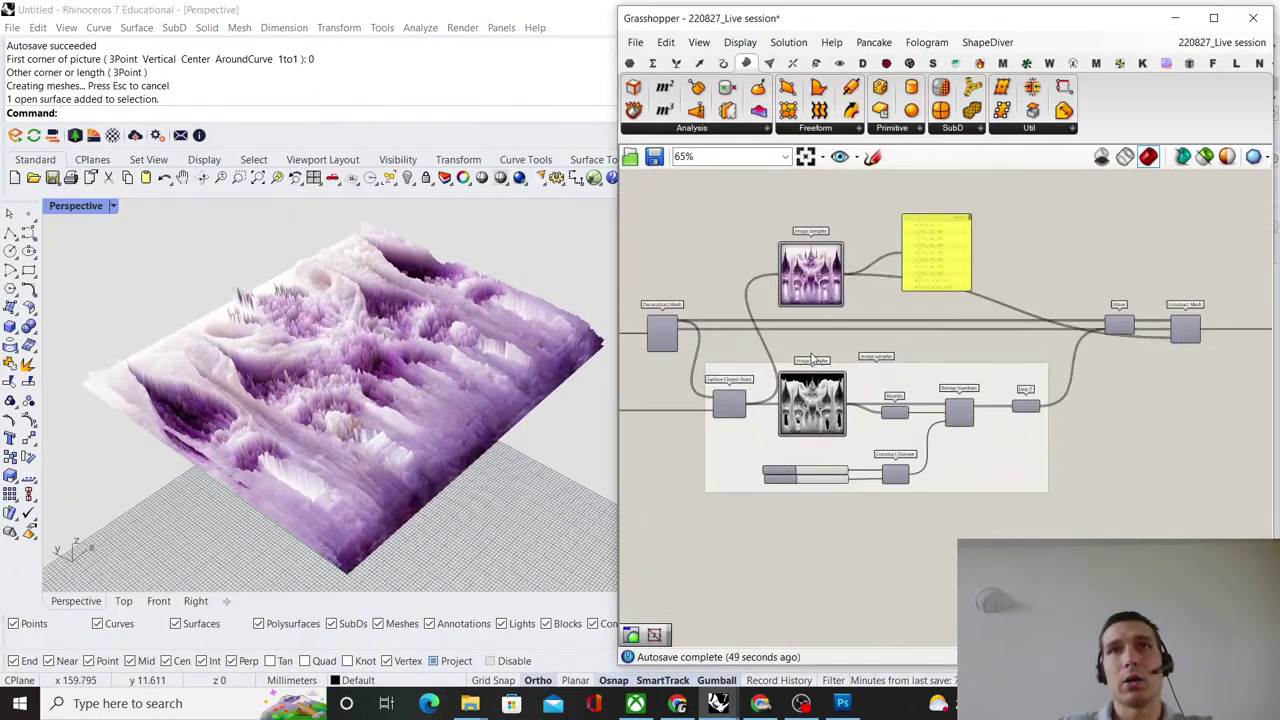
{"action": "scroll", "coordinate": [345, 375], "scroll_direction": "up", "scroll_amount": 3}
{"action": "scroll", "coordinate": [880, 367], "scroll_direction": "down", "scroll_amount": 3}
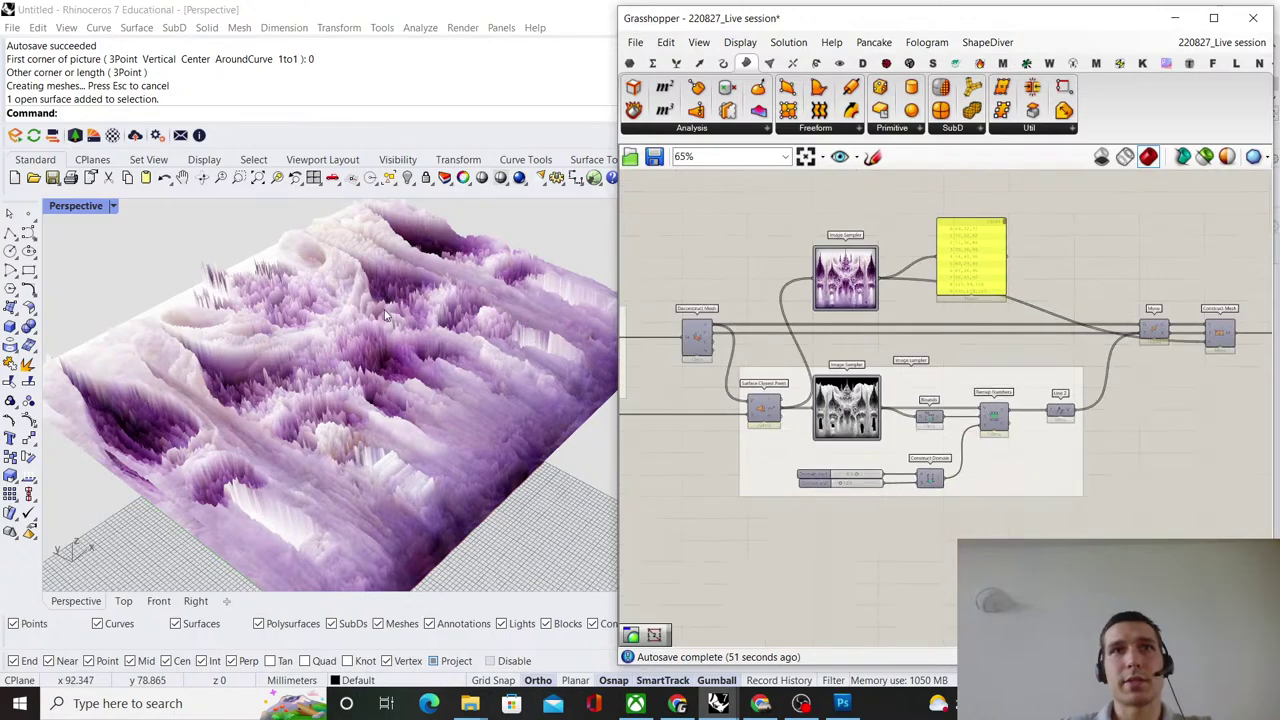
{"action": "scroll", "coordinate": [345, 345], "scroll_direction": "down", "scroll_amount": 4}
{"action": "right_click_drag", "start_coordinate": [280, 316], "coordinate": [367, 358]}
{"action": "scroll", "coordinate": [367, 358], "scroll_direction": "up", "scroll_amount": 3}
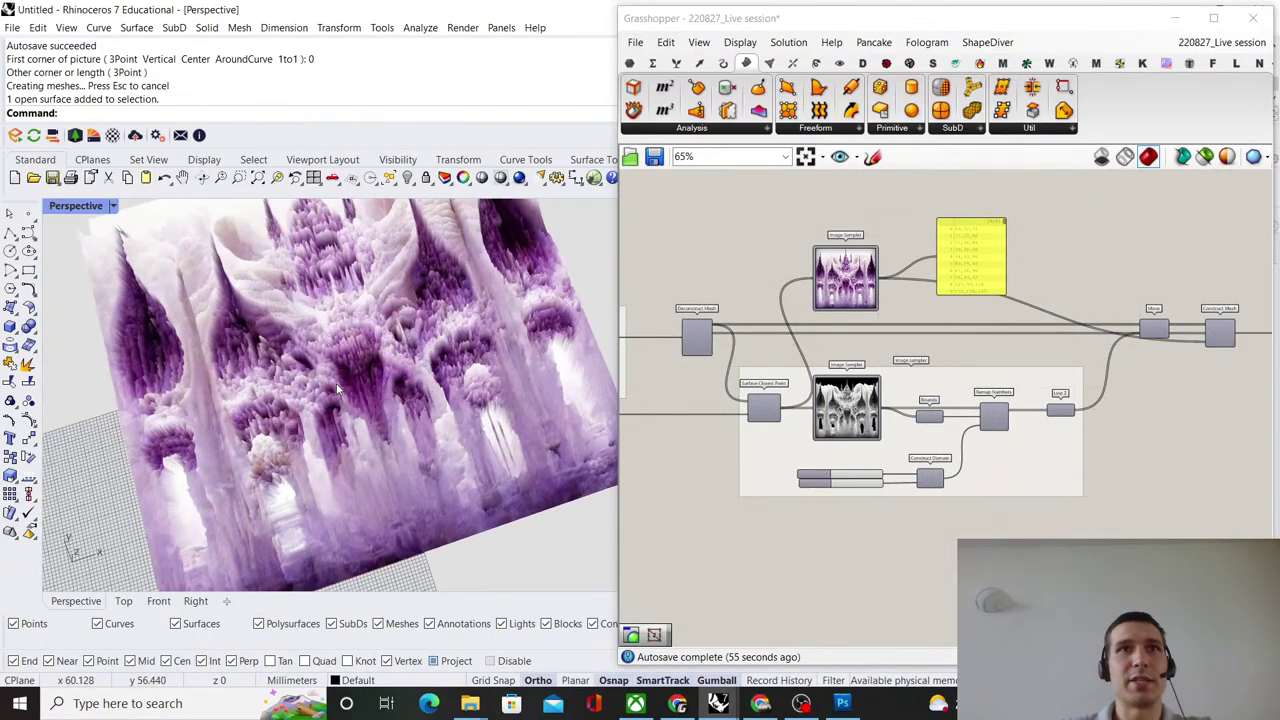
{"action": "scroll", "coordinate": [338, 390], "scroll_direction": "down", "scroll_amount": 4}
Try hiding the picture surface in the Perspective viewport and undo the hide.
{"action": "left_click", "coordinate": [366, 383]}
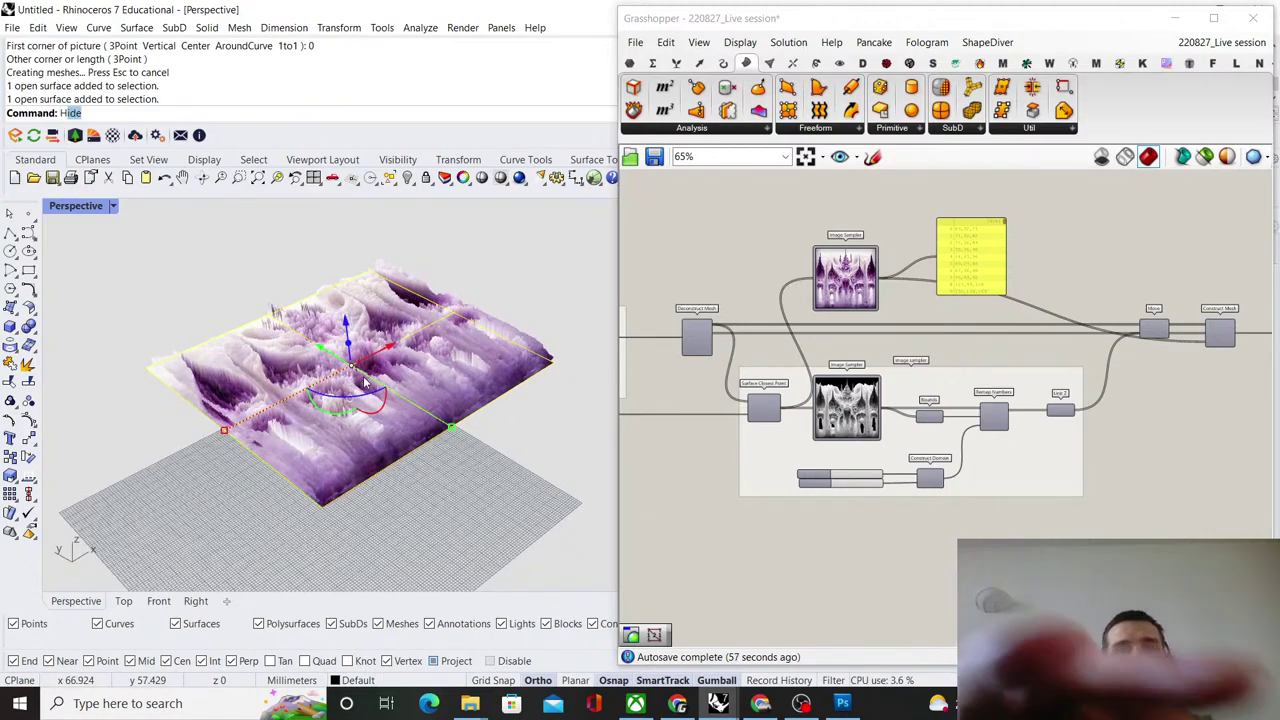
{"action": "key", "text": "ctrl+h"}
{"action": "mouse_move", "coordinate": [366, 383]}
{"action": "right_mouse_down"}
{"action": "mouse_move", "coordinate": [368, 404]}
{"action": "mouse_move", "coordinate": [372, 388]}
{"action": "right_mouse_up"}
Add an Evaluate Surface component below the Image sampler group and feed its uv input from the uvP output of Surface Closest Point.
{"action": "scroll", "coordinate": [872, 354], "scroll_direction": "down", "scroll_amount": 5}
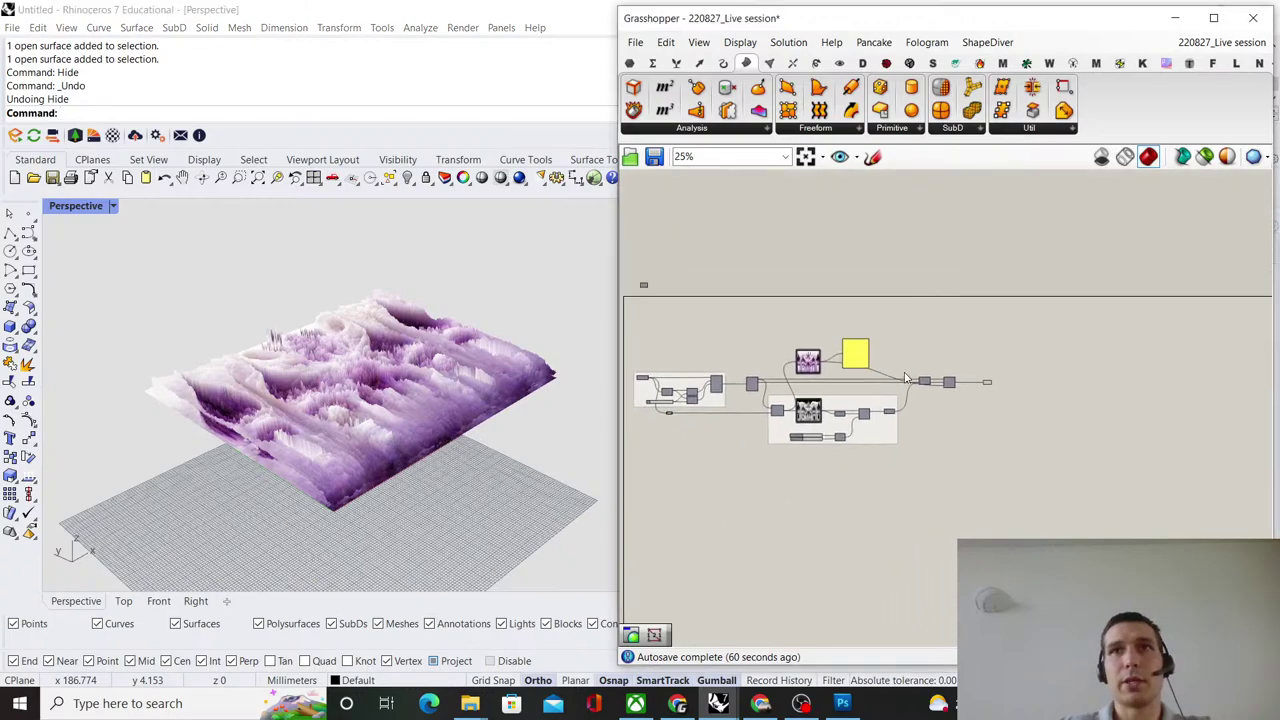
{"action": "scroll", "coordinate": [883, 455], "scroll_direction": "up", "scroll_amount": 8}
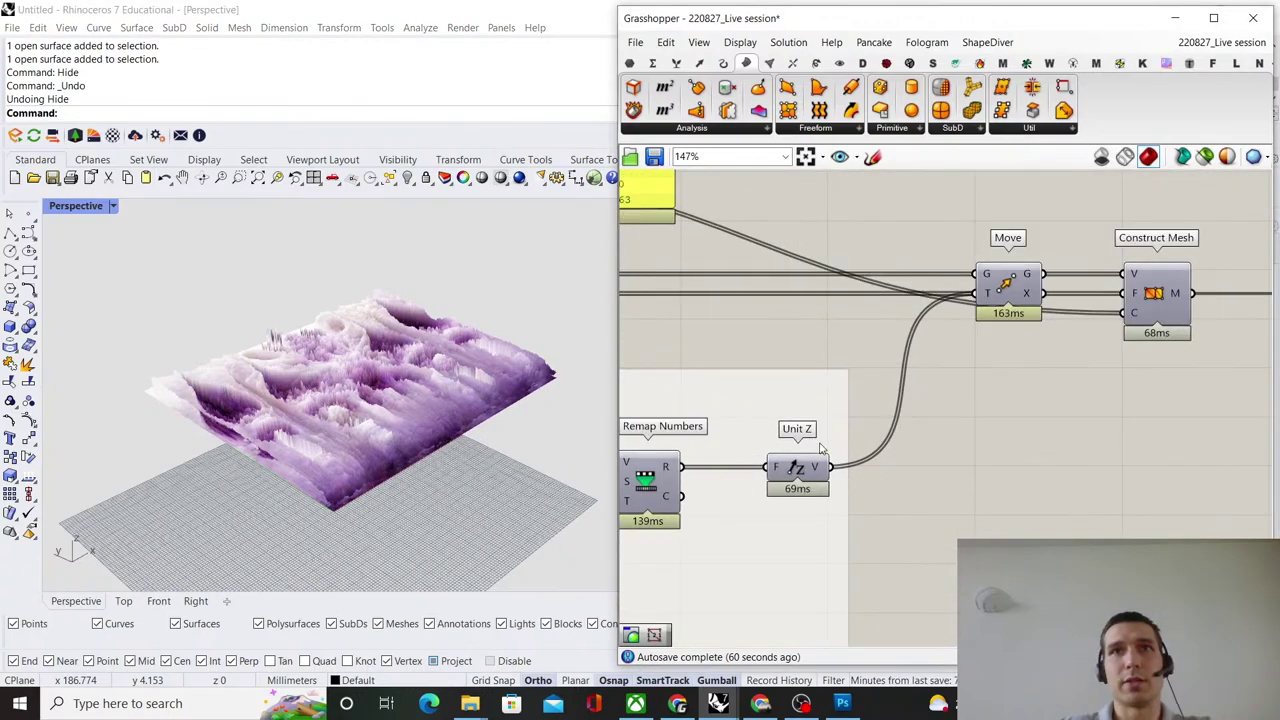
{"action": "scroll", "coordinate": [820, 448], "scroll_direction": "down", "scroll_amount": 4}
{"action": "right_click_drag", "start_coordinate": [742, 406], "coordinate": [1003, 391]}
{"action": "scroll", "coordinate": [735, 421], "scroll_direction": "up", "scroll_amount": 3}
{"action": "right_click_drag", "start_coordinate": [728, 424], "coordinate": [815, 347]}
{"action": "scroll", "coordinate": [900, 415], "scroll_direction": "down", "scroll_amount": 3}
{"action": "scroll", "coordinate": [965, 386], "scroll_direction": "up", "scroll_amount": 2}
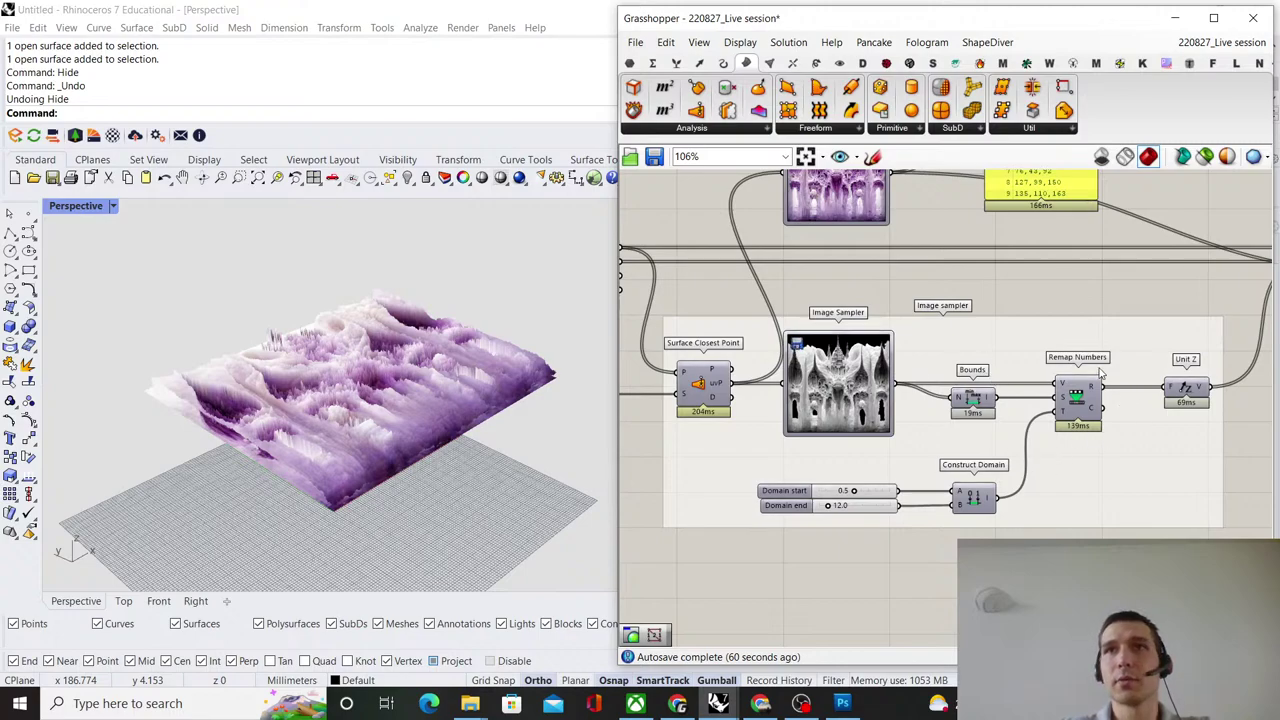
{"action": "right_click_drag", "start_coordinate": [865, 458], "coordinate": [860, 408]}
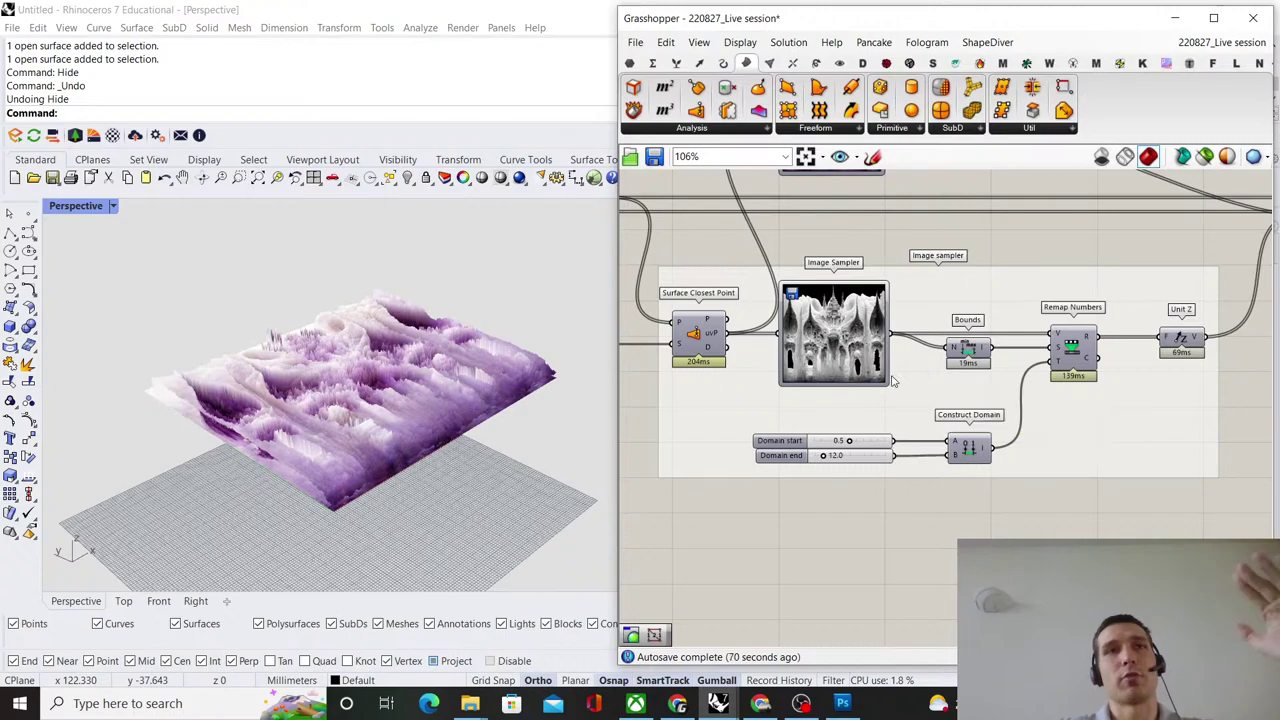
{"action": "scroll", "coordinate": [928, 448], "scroll_direction": "down", "scroll_amount": 1}
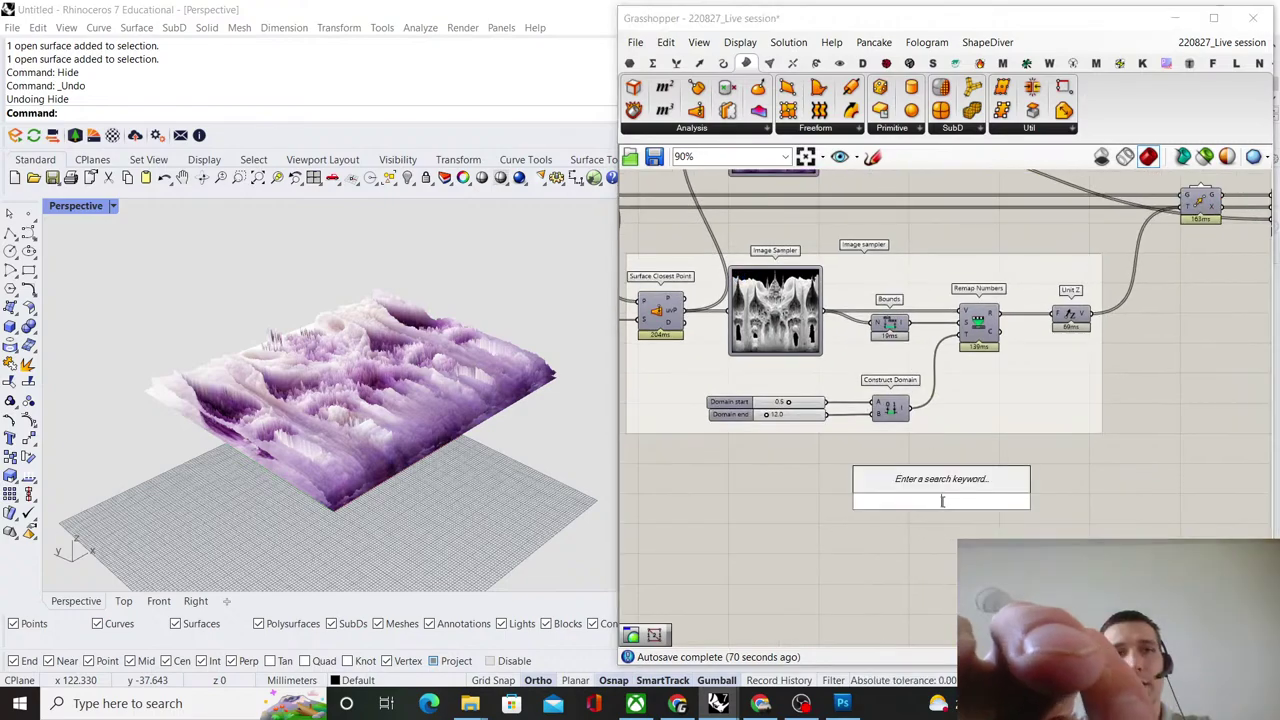
{"action": "type", "text": "evaluate"}
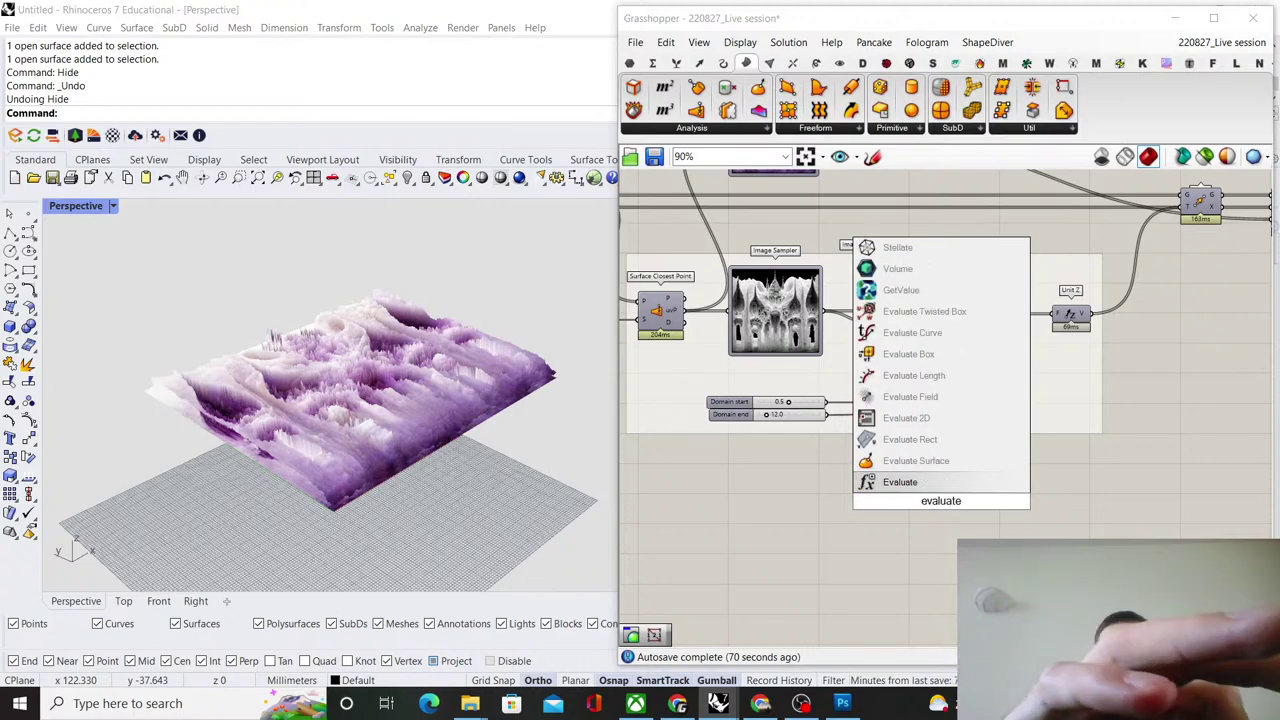
{"action": "left_click", "coordinate": [938, 466]}
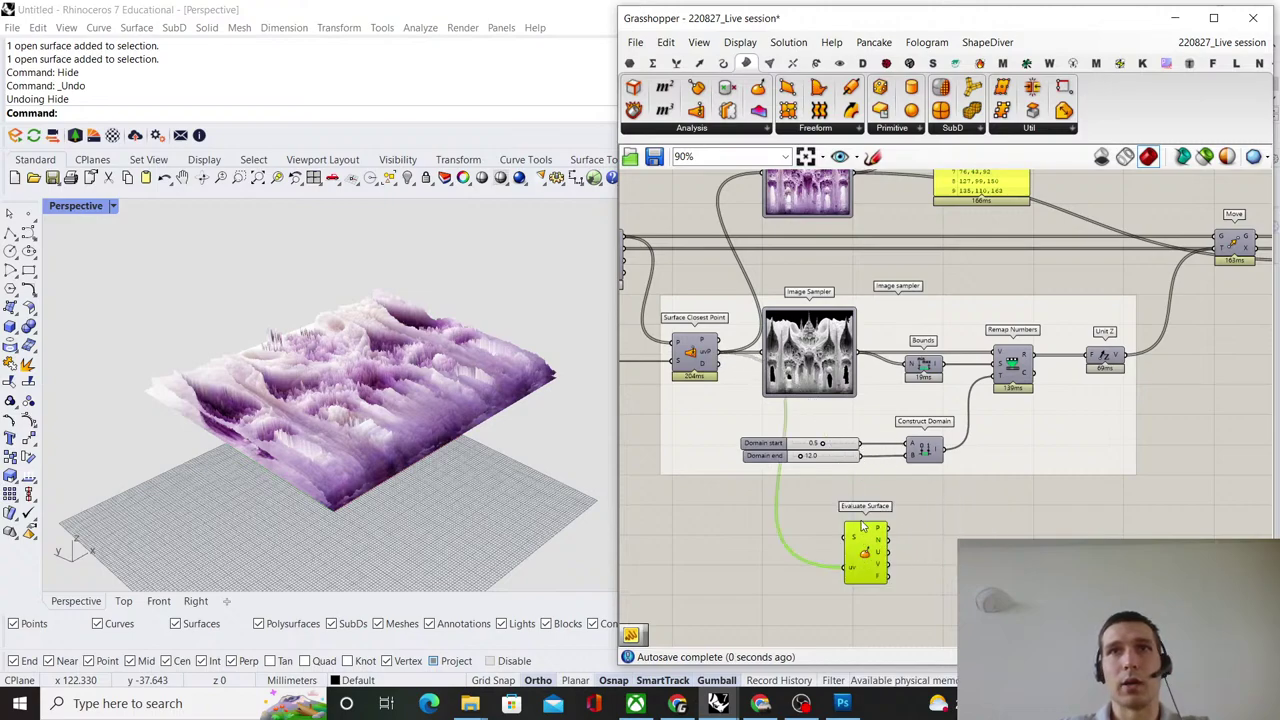
Connect the Relay to the S input of Evaluate Surface and place the component just below the domain sliders.
{"action": "scroll", "coordinate": [863, 526], "scroll_direction": "down", "scroll_amount": 3}
{"action": "right_click_drag", "start_coordinate": [752, 470], "coordinate": [958, 421]}
{"action": "scroll", "coordinate": [672, 361], "scroll_direction": "up", "scroll_amount": 3}
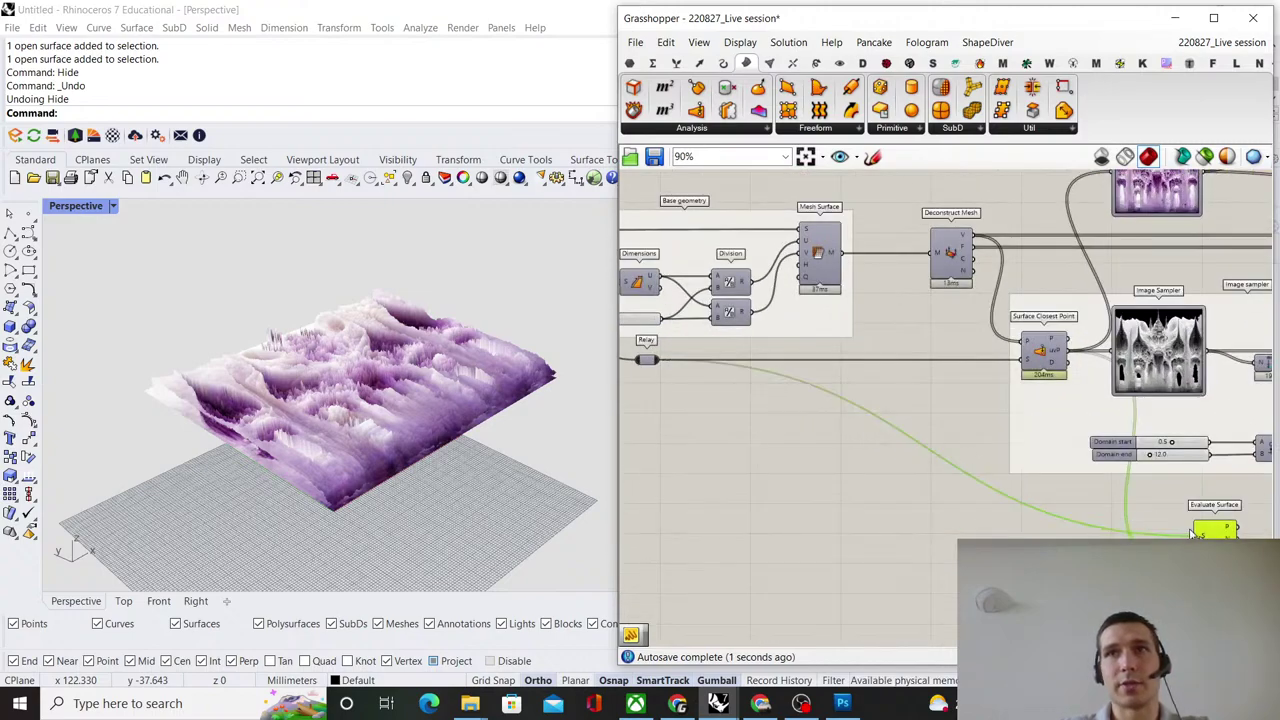
{"action": "left_click_drag", "start_coordinate": [1149, 503], "coordinate": [1161, 500]}
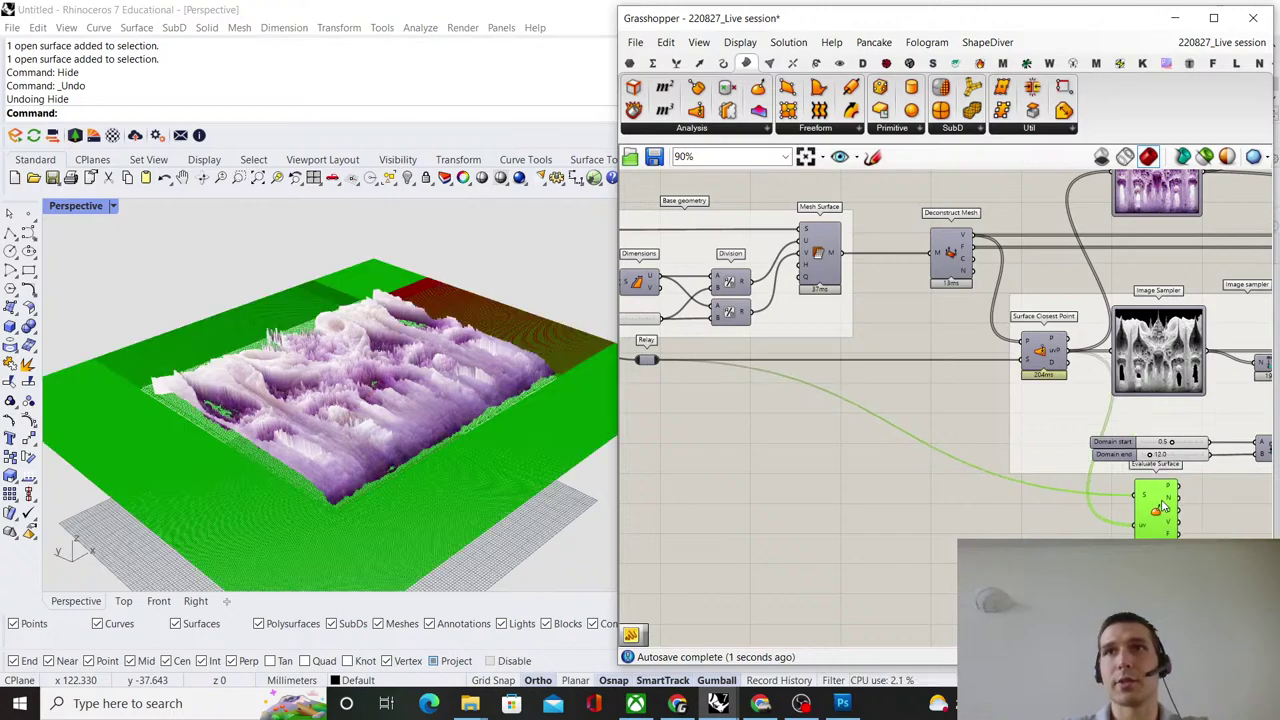
{"action": "scroll", "coordinate": [840, 462], "scroll_direction": "down", "scroll_amount": 4}
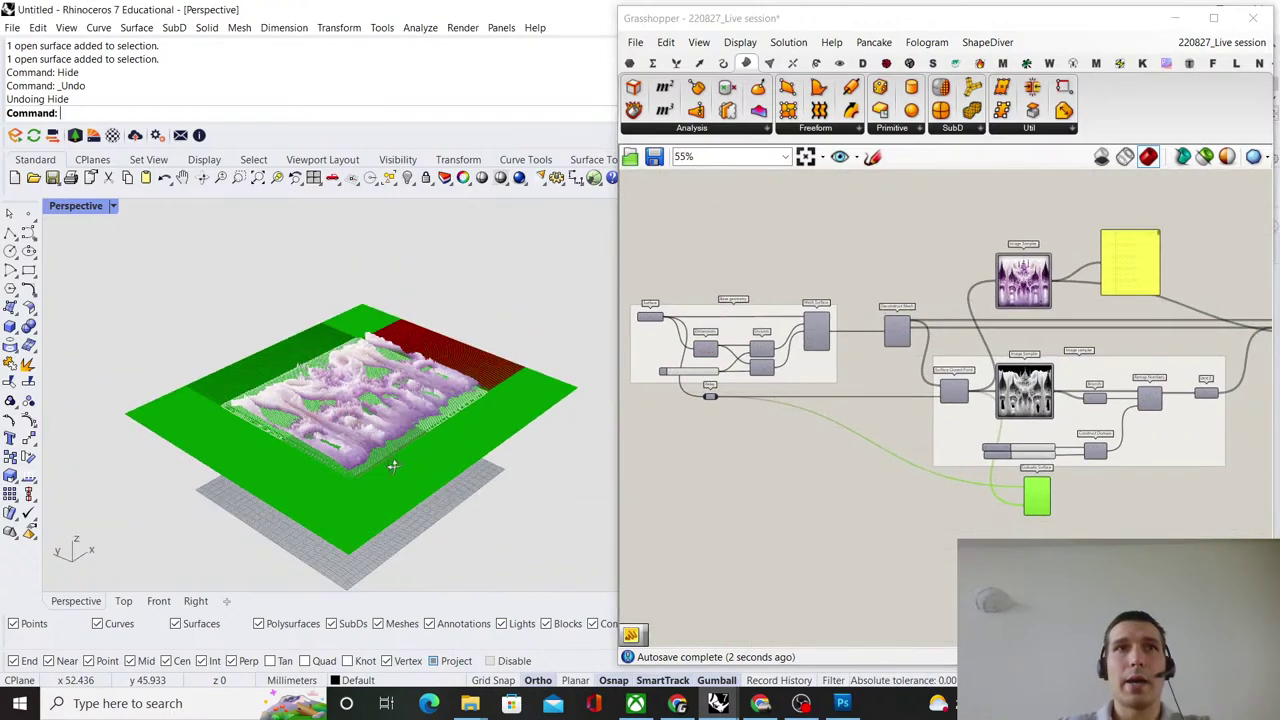
{"action": "scroll", "coordinate": [865, 462], "scroll_direction": "up", "scroll_amount": 5}
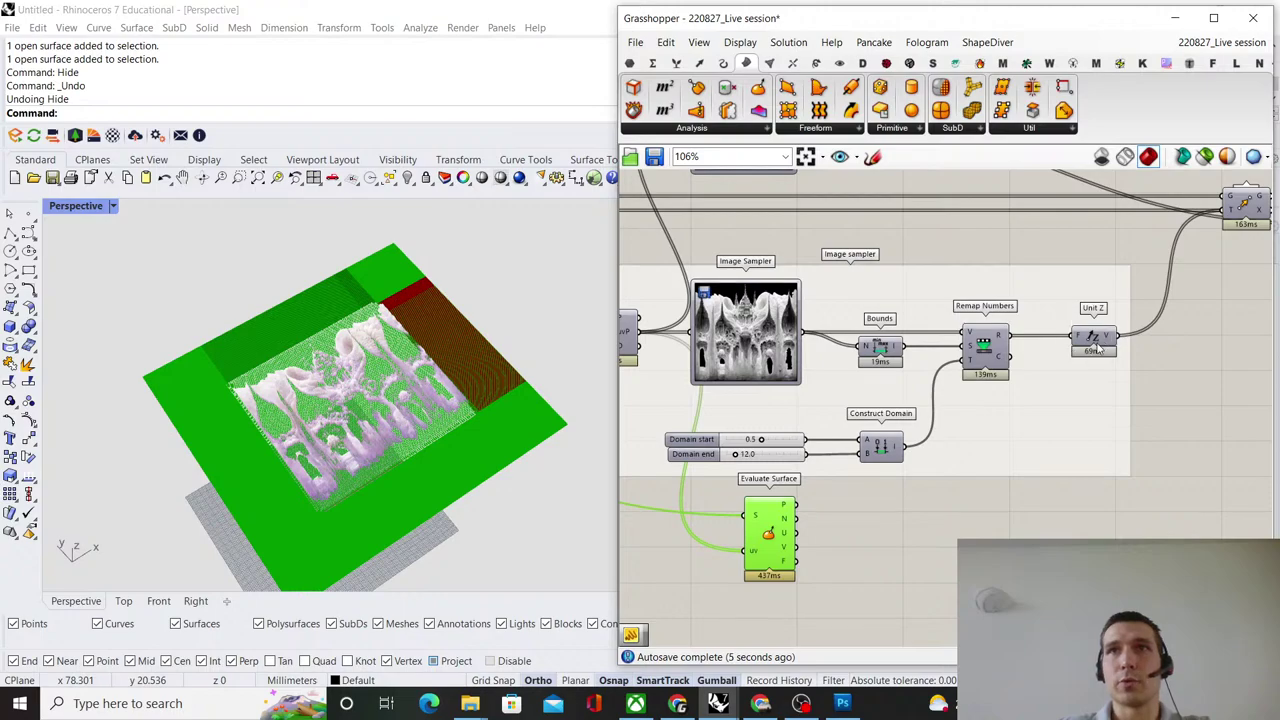
Add an Amplitude component with its V input fed by Evaluate Surface's N output and its A input by Remap Numbers.
{"action": "double_click", "coordinate": [955, 520]}
{"action": "type", "text": "amplitude"}
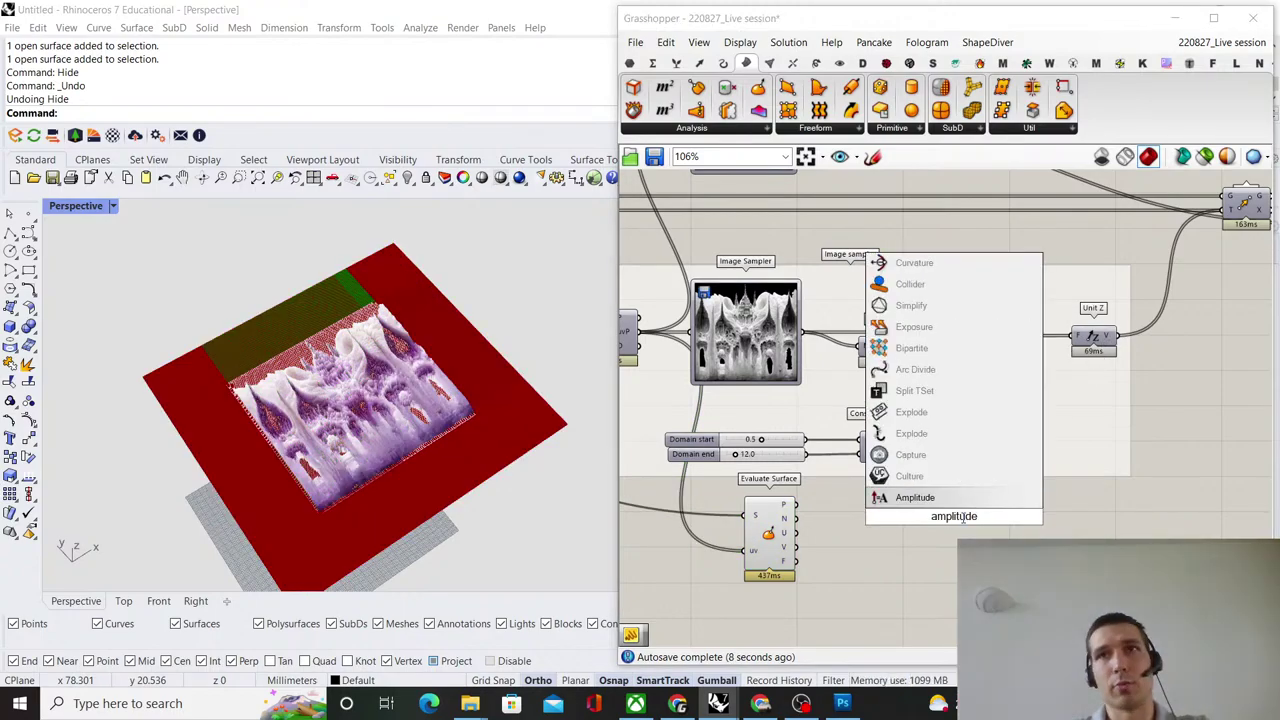
{"action": "key", "text": "Return"}
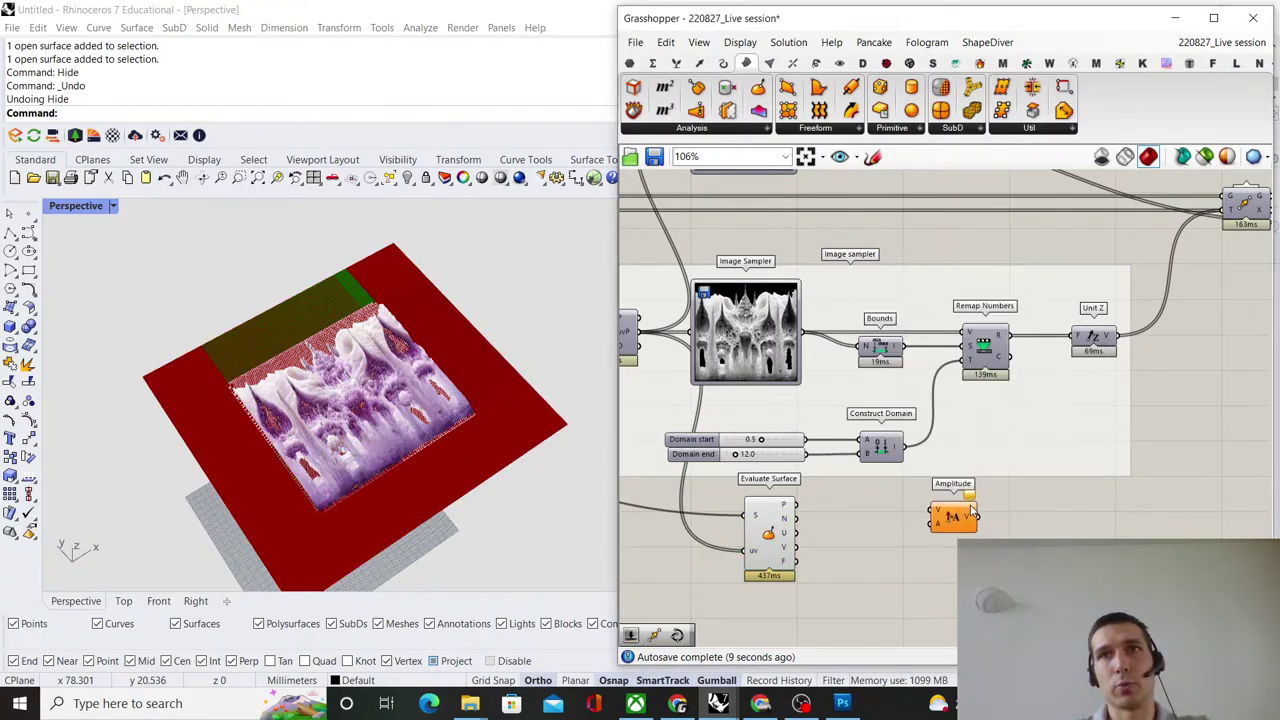
{"action": "scroll", "coordinate": [938, 513], "scroll_direction": "up", "scroll_amount": 3}
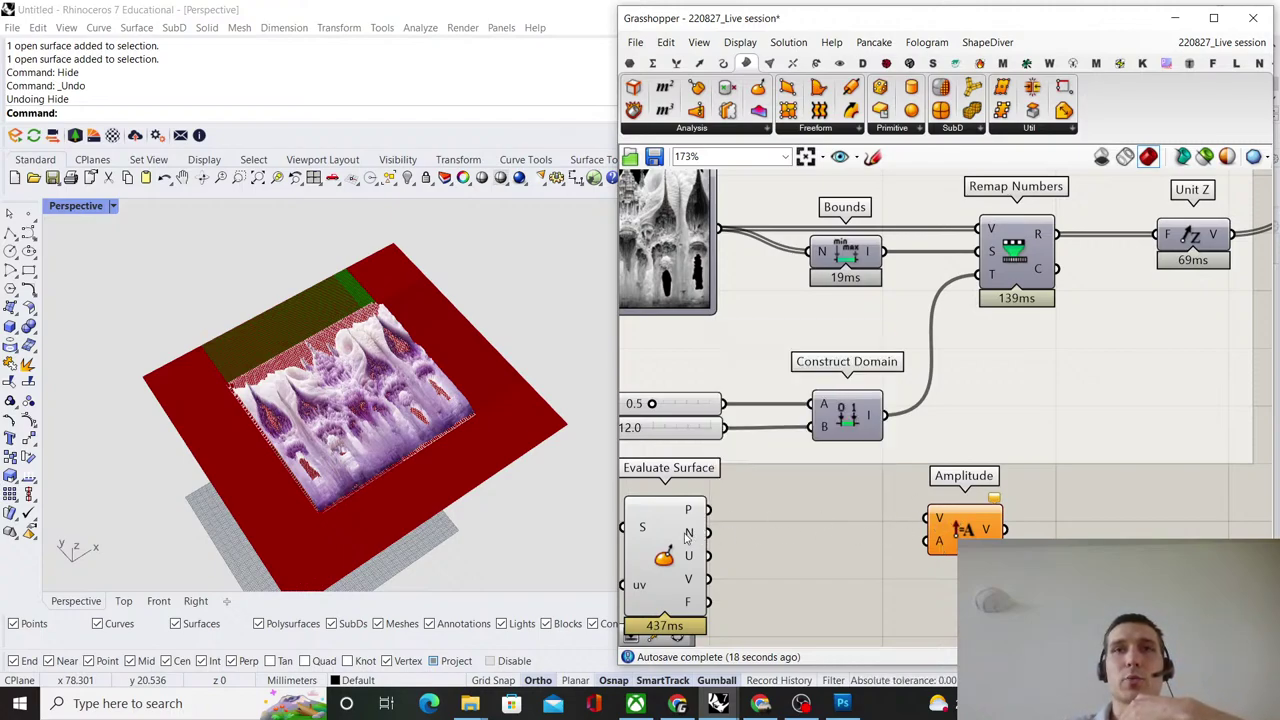
{"action": "left_click_drag", "start_coordinate": [820, 522], "coordinate": [1125, 552]}
{"action": "scroll", "coordinate": [1023, 423], "scroll_direction": "down", "scroll_amount": 2}
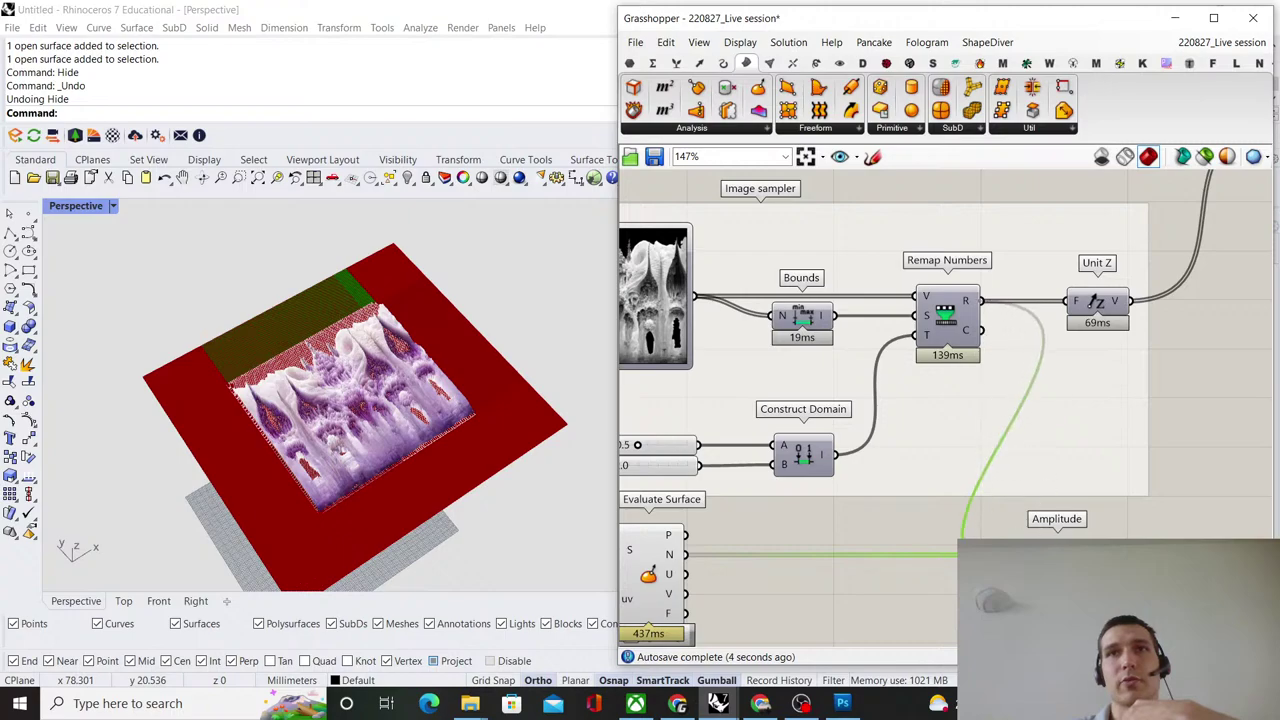
Replace Unit Z with Amplitude as the Move component's T input, placing it beside Remap Numbers and adding it to the Image sampler group.
{"action": "scroll", "coordinate": [1018, 468], "scroll_direction": "down", "scroll_amount": 1}
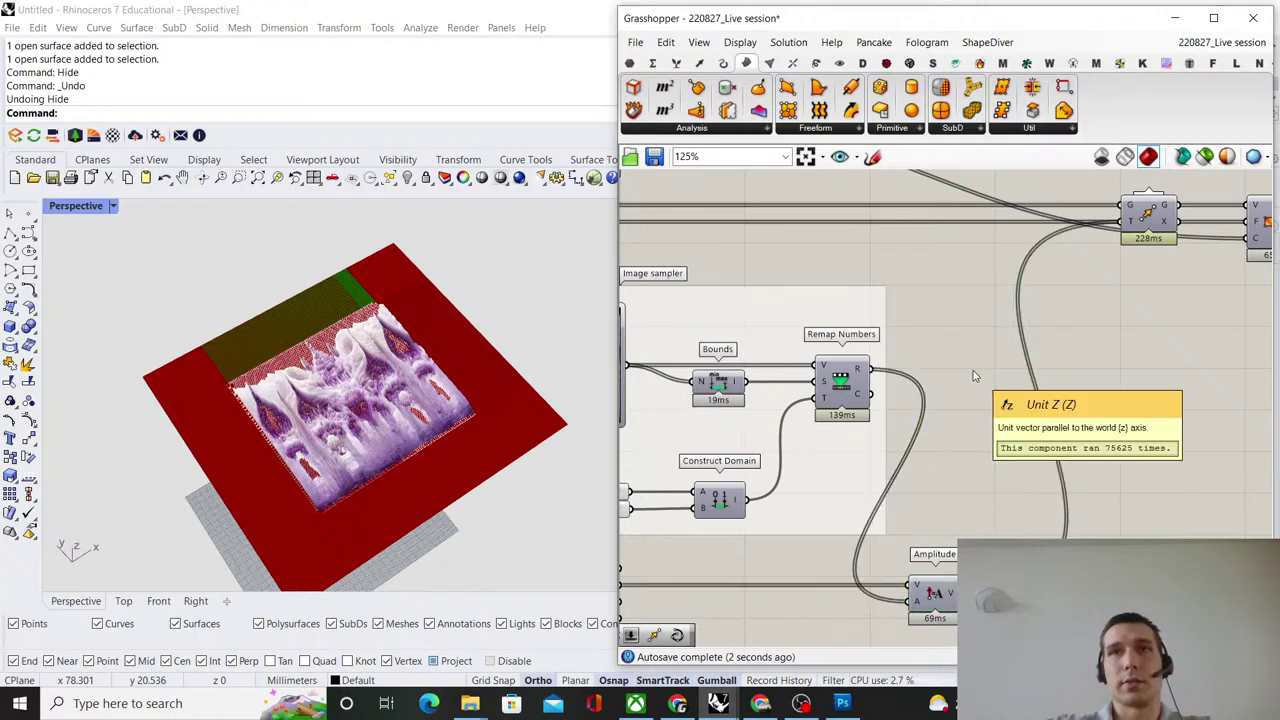
{"action": "key", "text": "Delete"}
{"action": "left_click_drag", "start_coordinate": [945, 597], "coordinate": [950, 362]}
{"action": "right_click", "coordinate": [829, 323]}
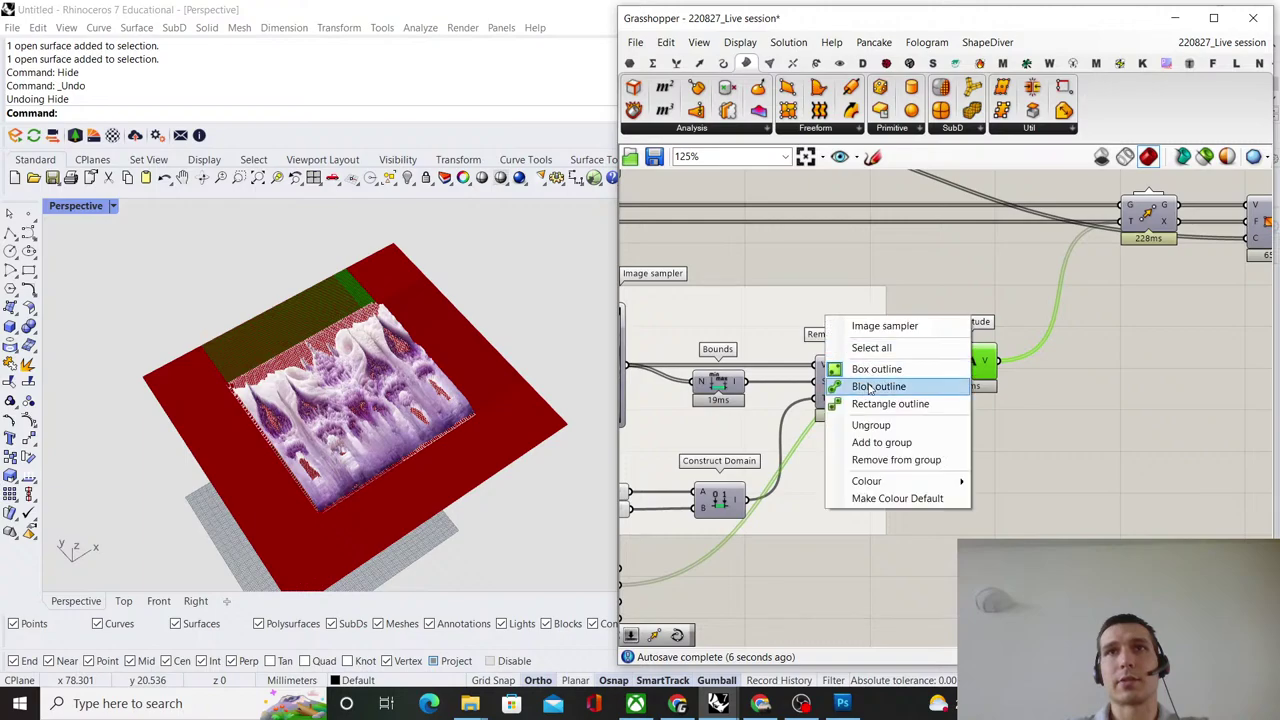
{"action": "left_click", "coordinate": [860, 442]}
Move the domain sliders and Construct Domain up, place Evaluate Surface directly beneath them and add it to the Image sampler group.
{"action": "scroll", "coordinate": [900, 440], "scroll_direction": "down", "scroll_amount": 5}
{"action": "scroll", "coordinate": [906, 435], "scroll_direction": "up", "scroll_amount": 2}
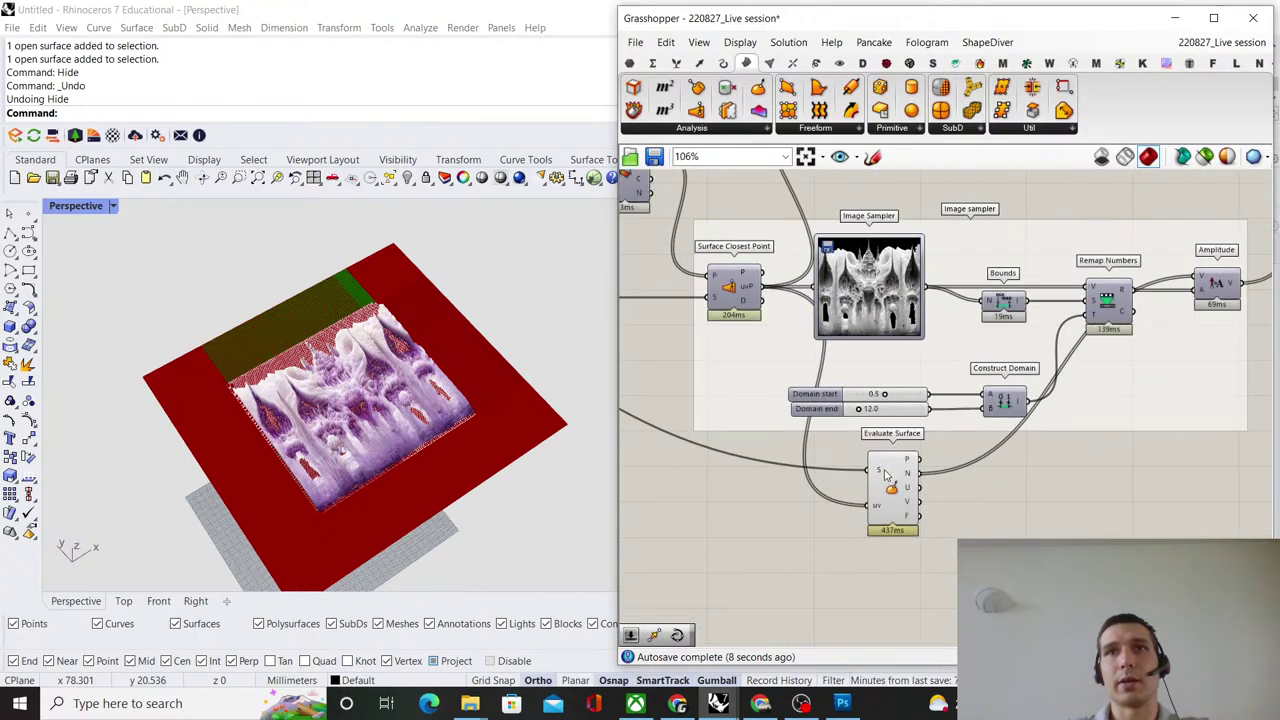
{"action": "scroll", "coordinate": [940, 405], "scroll_direction": "up", "scroll_amount": 3}
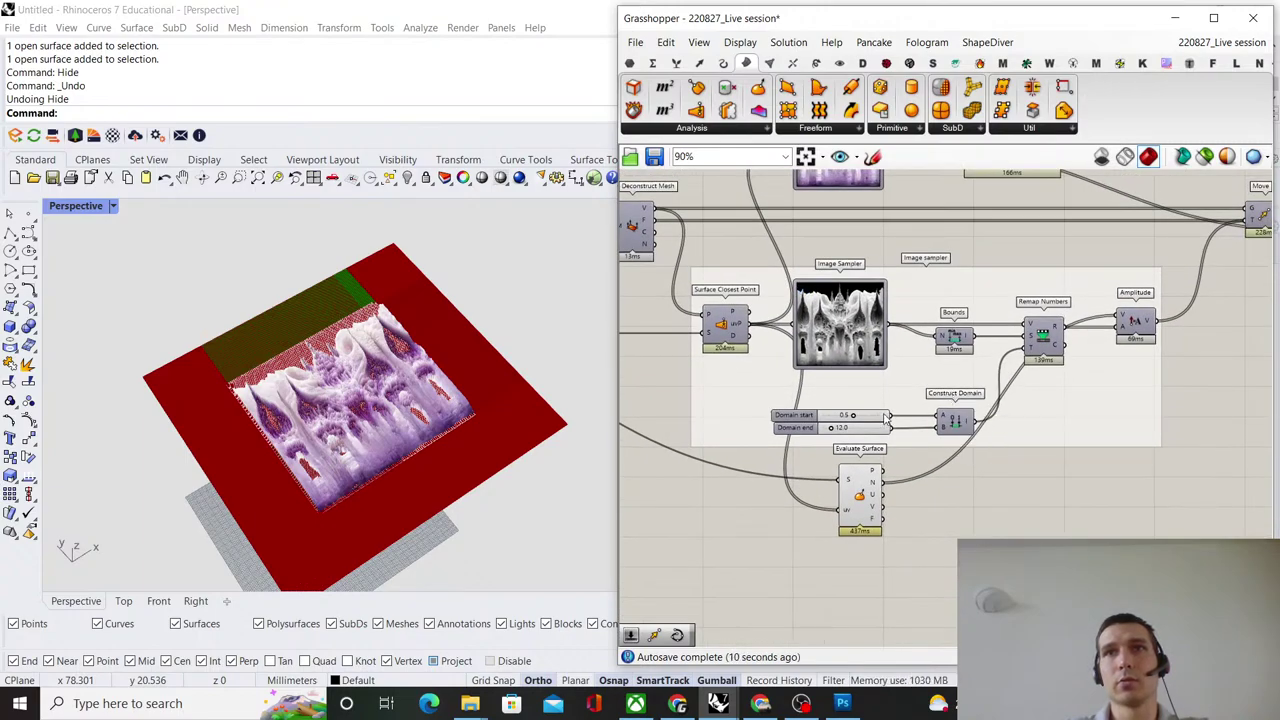
{"action": "left_click_drag", "start_coordinate": [954, 428], "coordinate": [958, 390]}
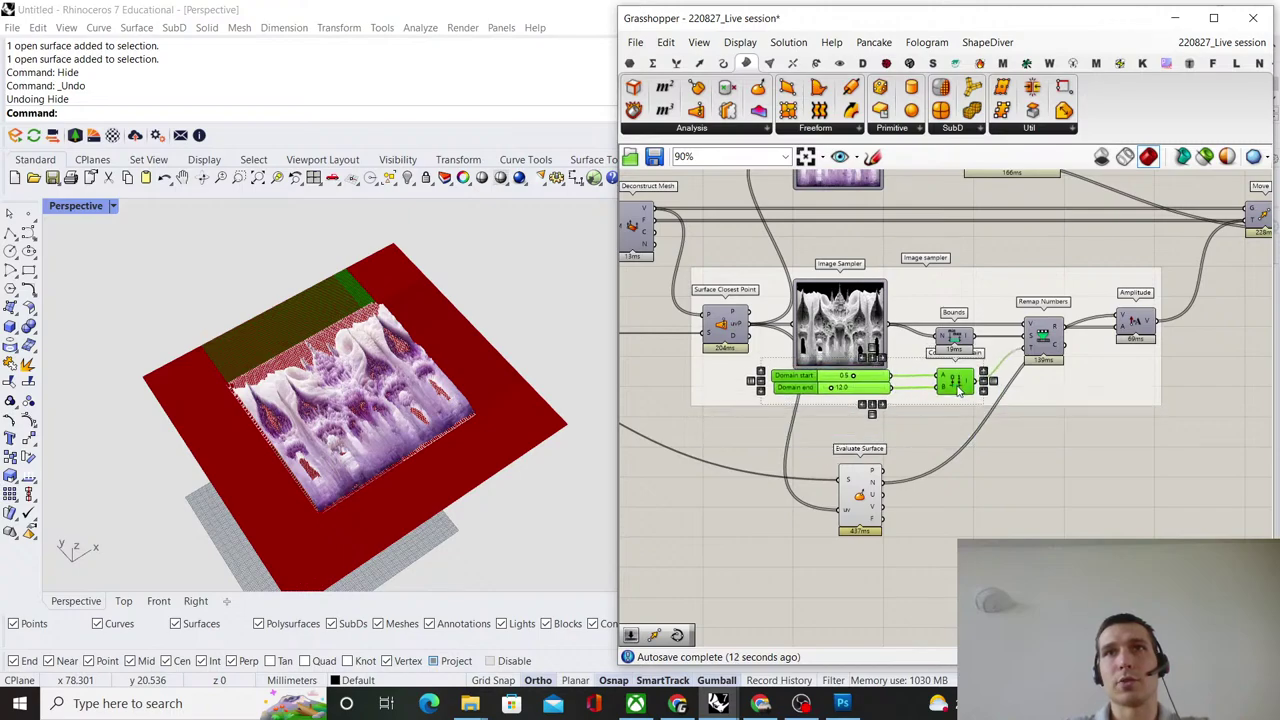
{"action": "left_click_drag", "start_coordinate": [866, 494], "coordinate": [870, 448]}
{"action": "right_click", "coordinate": [911, 403]}
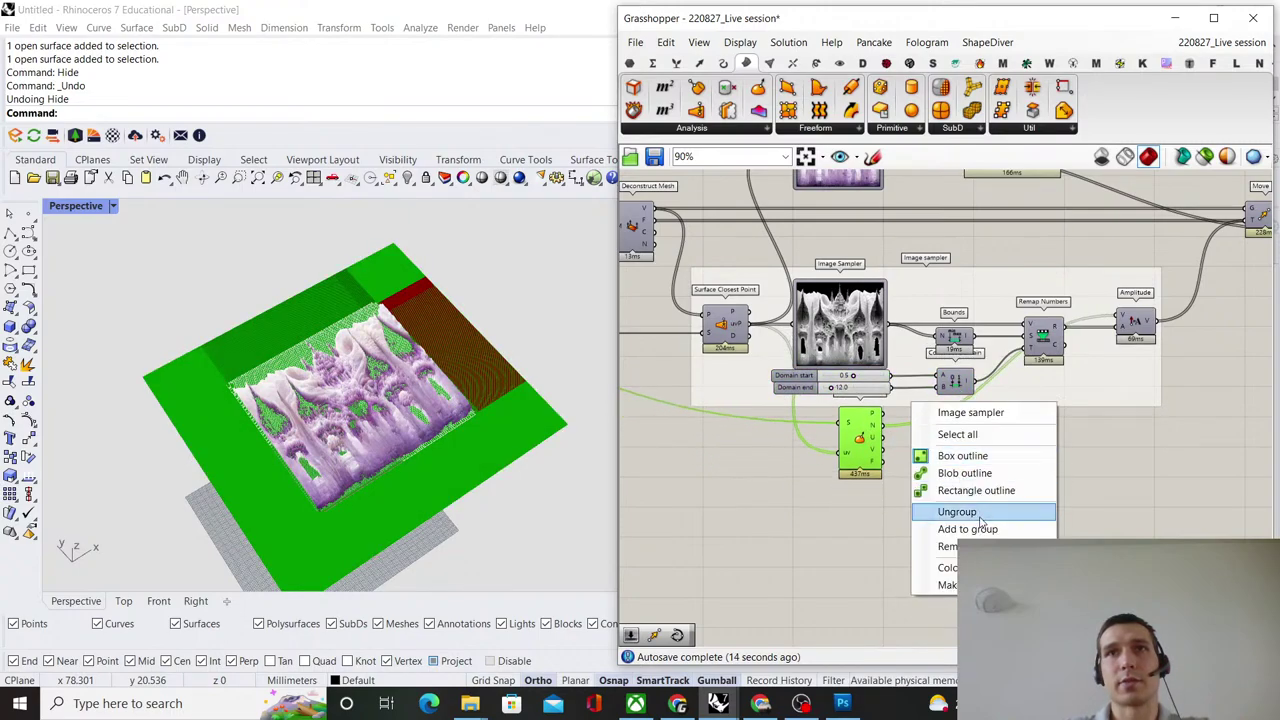
{"action": "left_click", "coordinate": [979, 528]}
{"action": "left_click", "coordinate": [1066, 526]}
Turn off the preview of the Evaluate Surface component.
{"action": "right_click_drag", "start_coordinate": [909, 430], "coordinate": [843, 431]}
{"action": "left_click", "coordinate": [799, 442]}
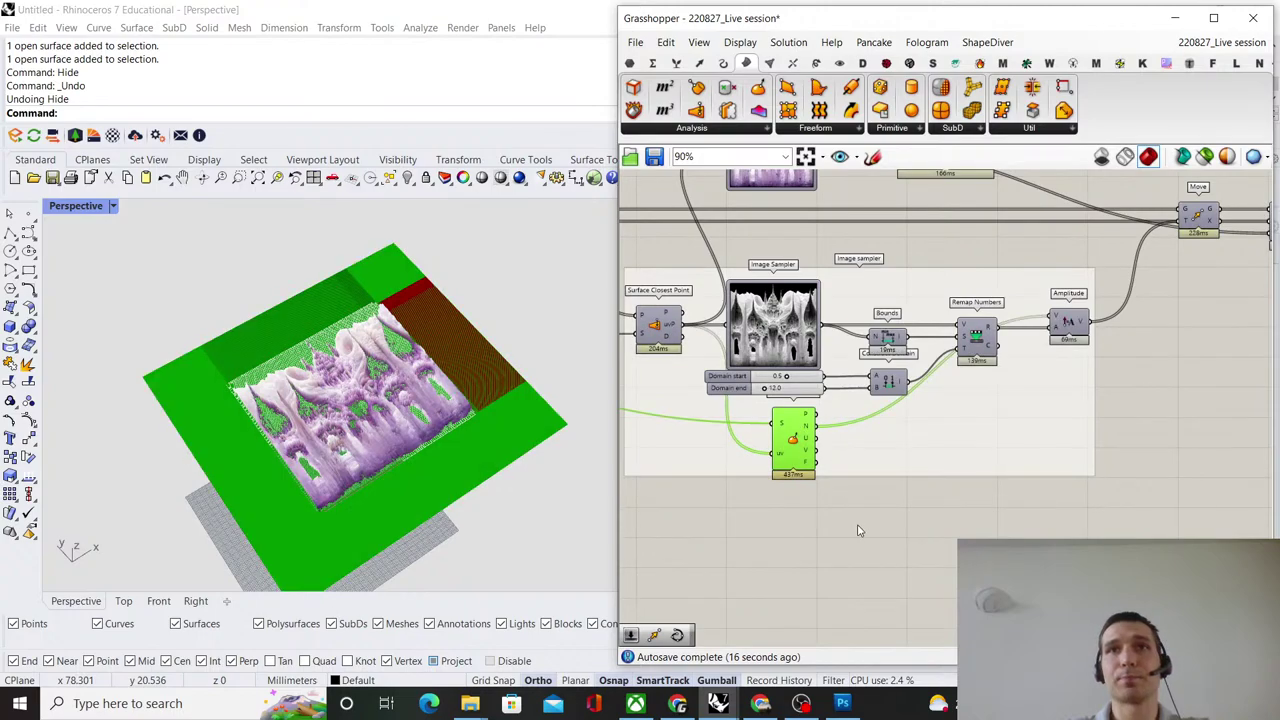
{"action": "right_click", "coordinate": [857, 525]}
{"action": "left_click", "coordinate": [921, 472]}
{"action": "left_click", "coordinate": [871, 491]}
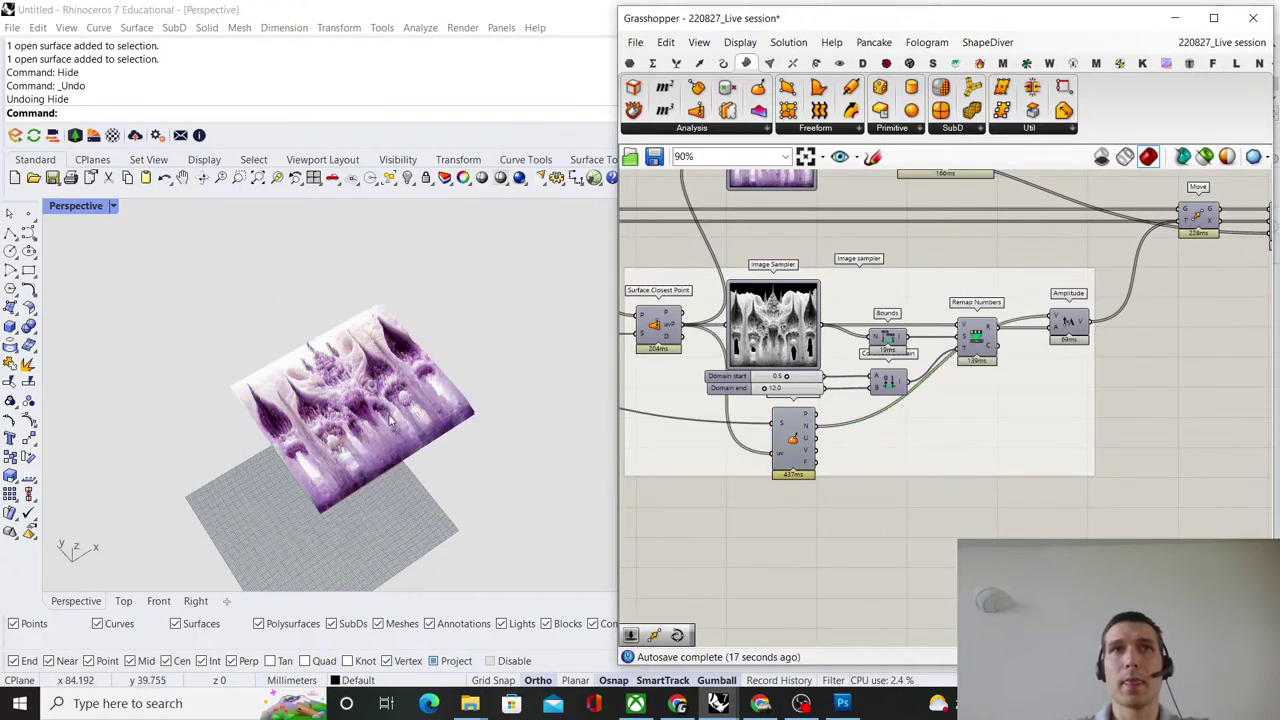
Rotate the picture surface in the Perspective viewport from lying flat to standing upright.
{"action": "right_click_drag", "start_coordinate": [390, 420], "coordinate": [457, 326]}
{"action": "scroll", "coordinate": [363, 463], "scroll_direction": "up", "scroll_amount": 4}
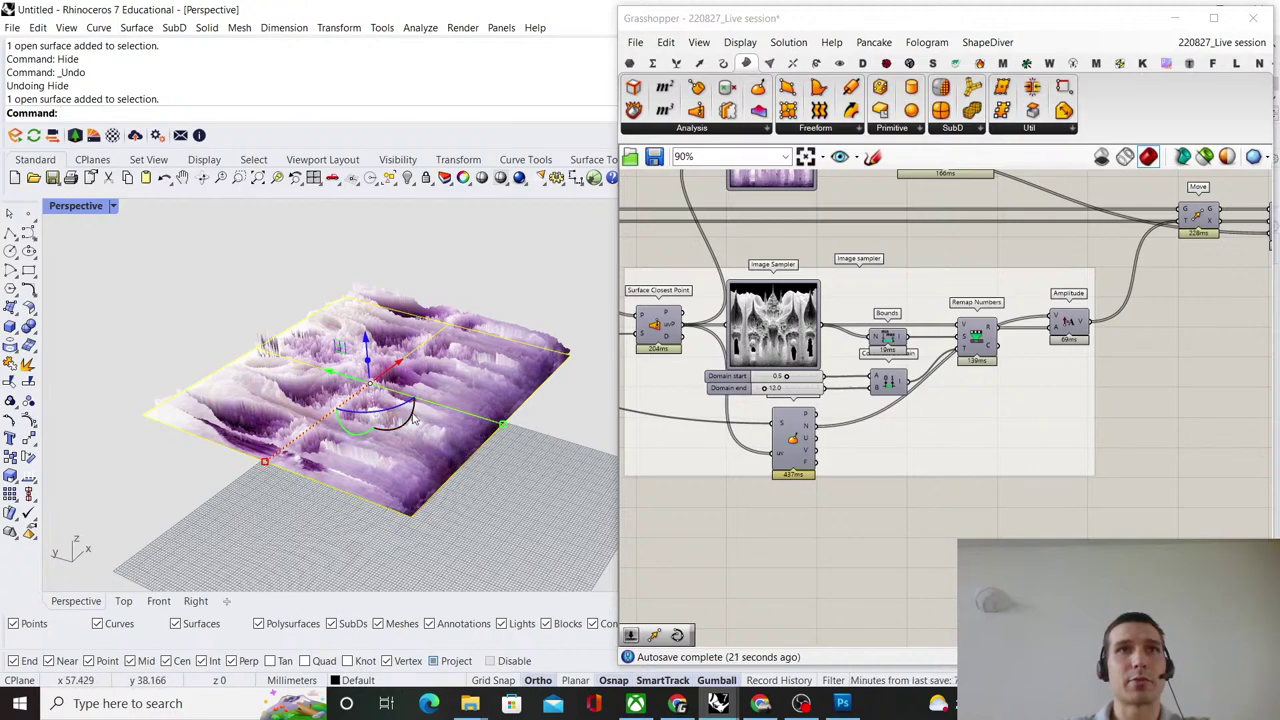
{"action": "left_click_drag", "start_coordinate": [404, 449], "coordinate": [353, 459]}
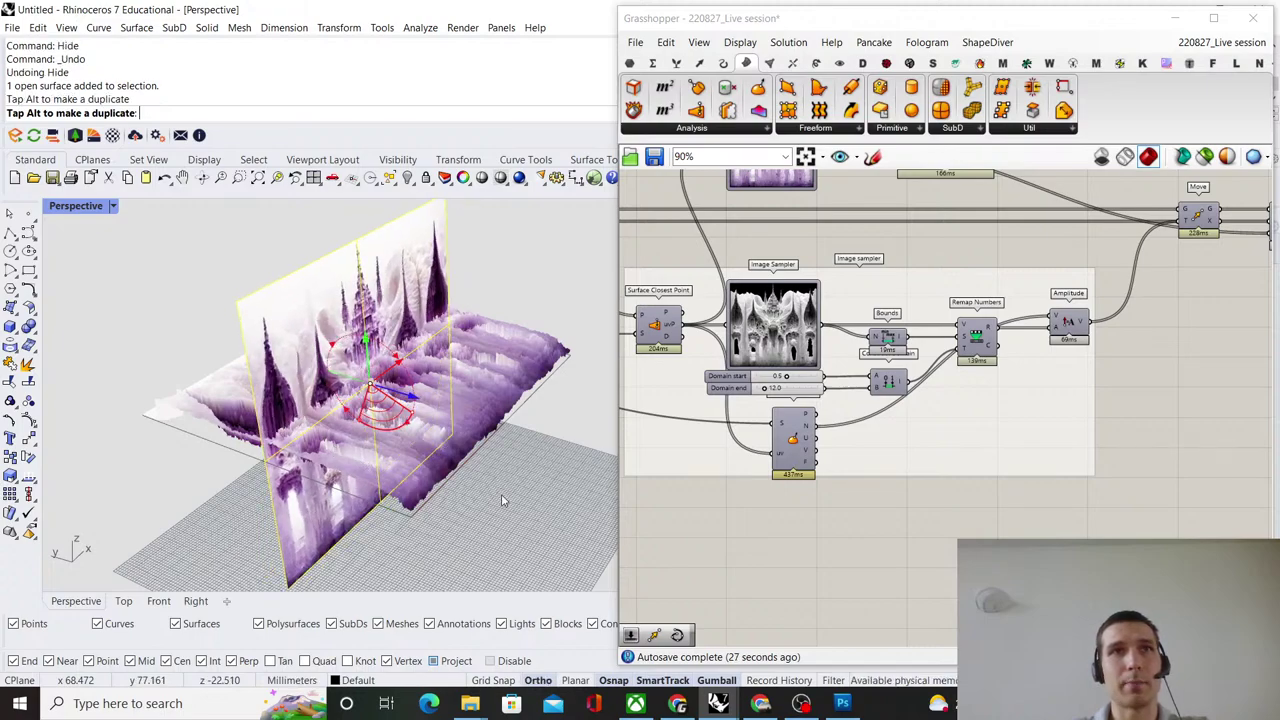
{"action": "left_click_drag", "start_coordinate": [503, 500], "coordinate": [503, 500], "text": "shift"}
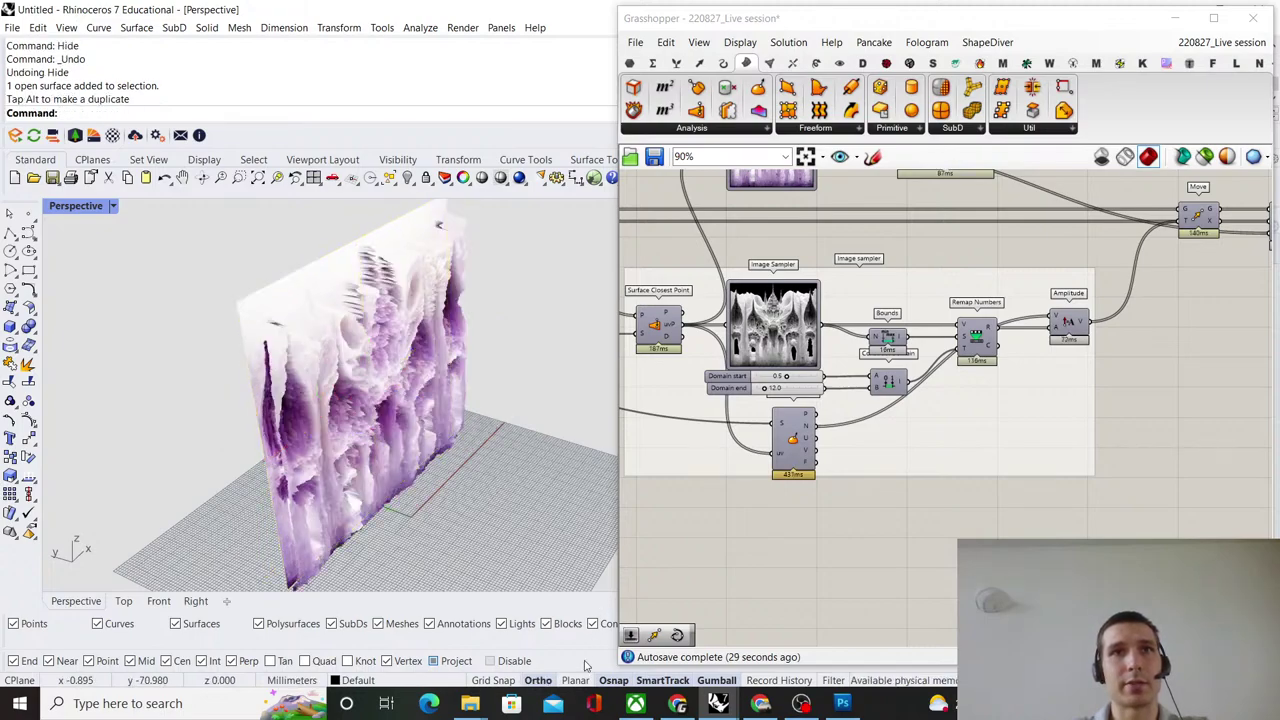
Raise the upright picture surface about 58 mm along the Z axis.
{"action": "right_click_drag", "start_coordinate": [513, 577], "coordinate": [530, 452]}
{"action": "left_click", "coordinate": [405, 404]}
{"action": "scroll", "coordinate": [420, 430], "scroll_direction": "down", "scroll_amount": 3}
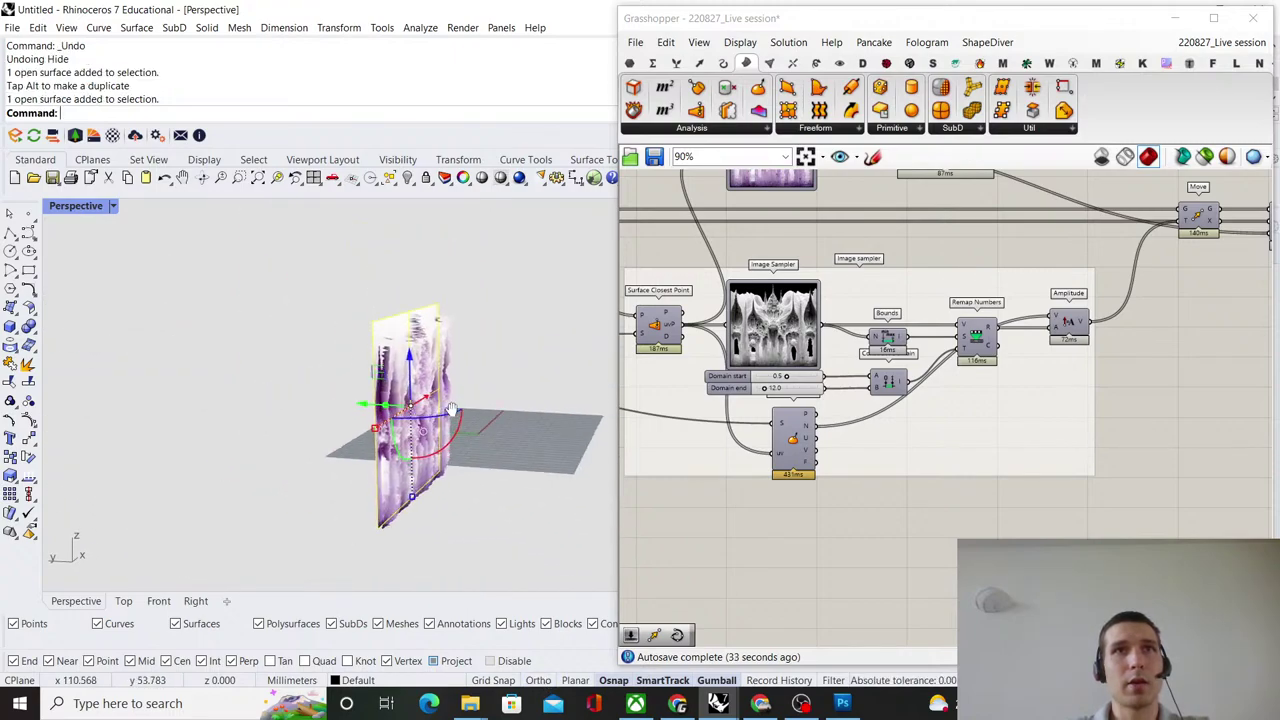
{"action": "right_click_drag", "start_coordinate": [446, 430], "coordinate": [386, 397]}
{"action": "left_click_drag", "start_coordinate": [372, 399], "coordinate": [381, 323]}
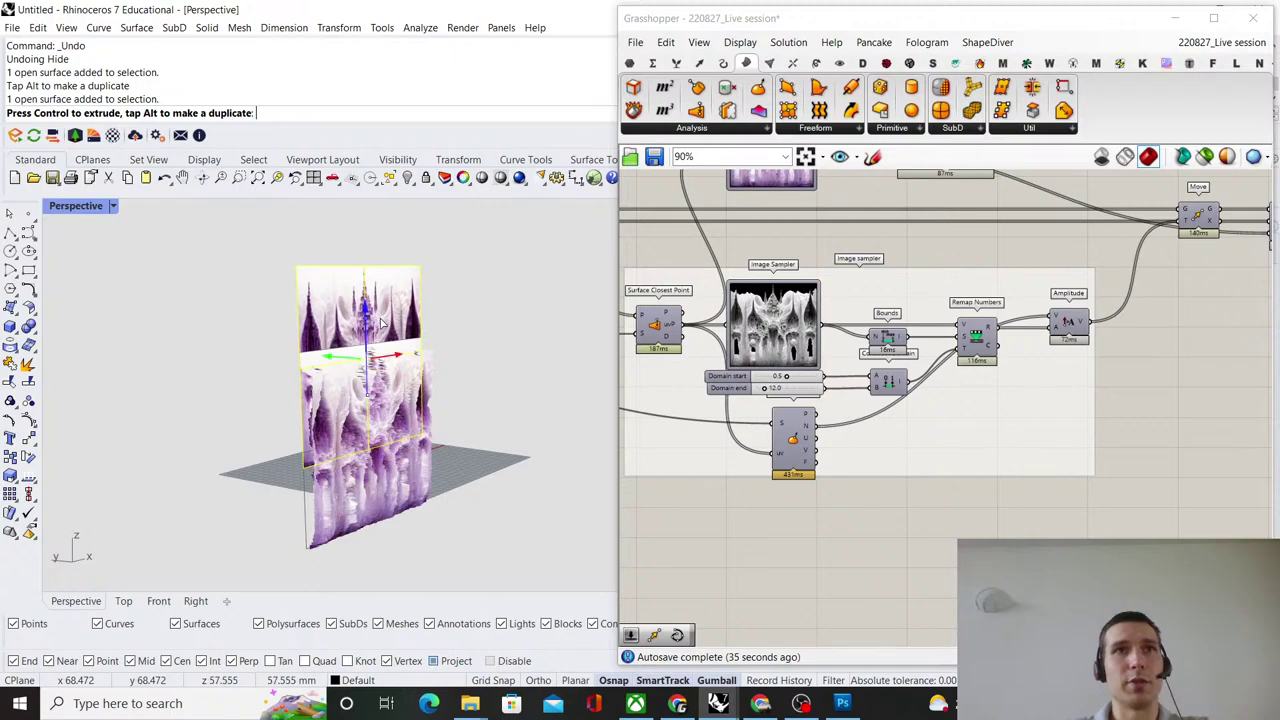
Align the bottom of the picture surface to point 0 in the Front viewport and return to the Perspective viewport.
{"action": "left_click", "coordinate": [159, 601]}
{"action": "scroll", "coordinate": [173, 532], "scroll_direction": "down", "scroll_amount": 13}
{"action": "scroll", "coordinate": [335, 498], "scroll_direction": "up", "scroll_amount": 4}
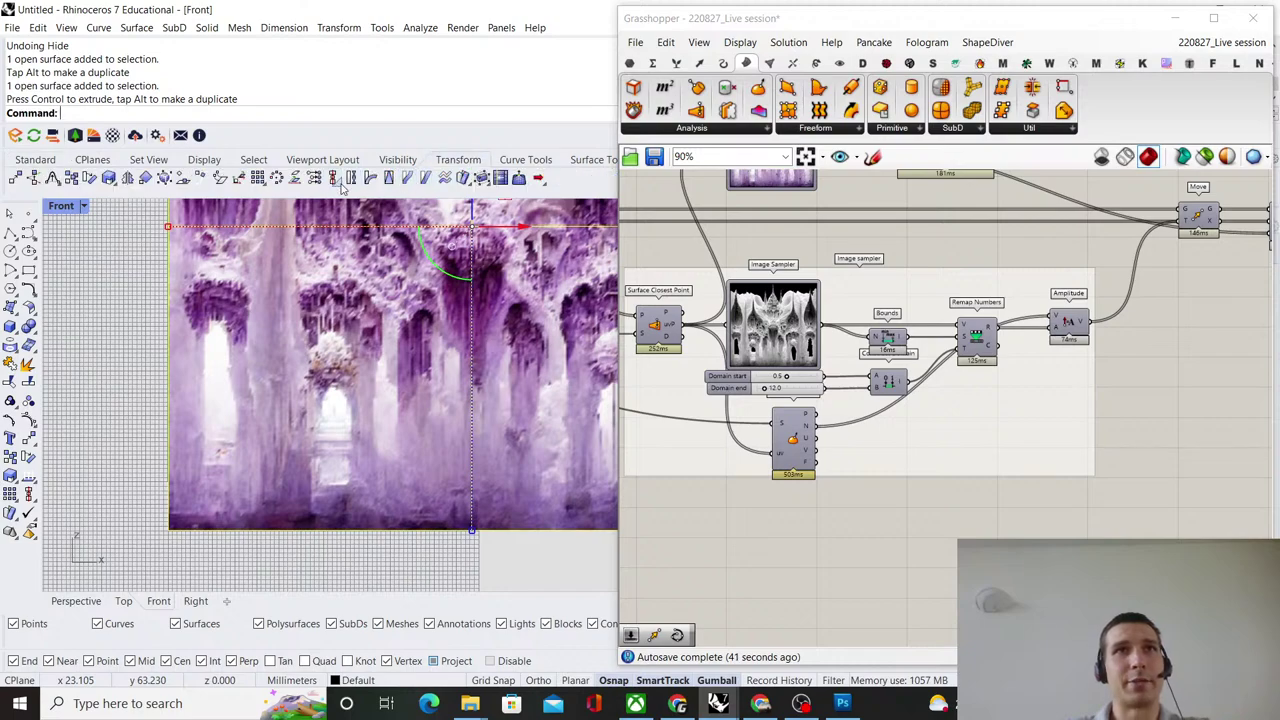
{"action": "type", "text": "0"}
{"action": "key", "text": "Return"}
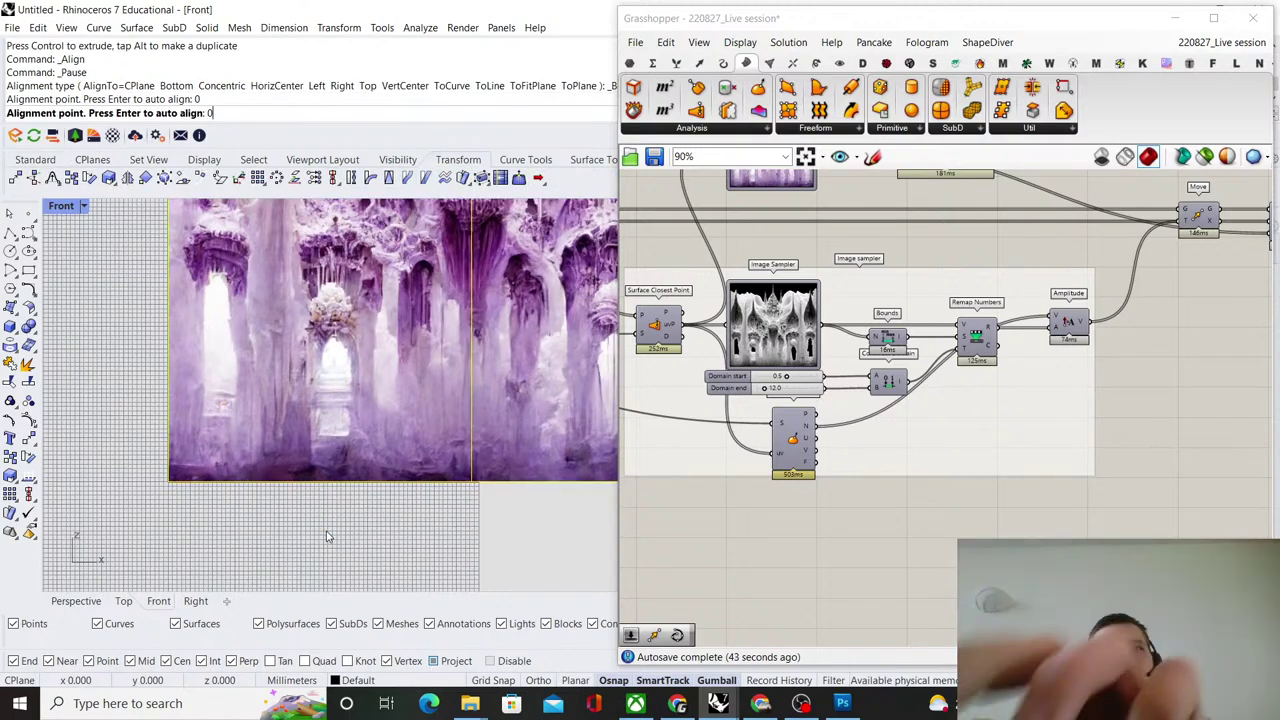
{"action": "left_click", "coordinate": [84, 602]}
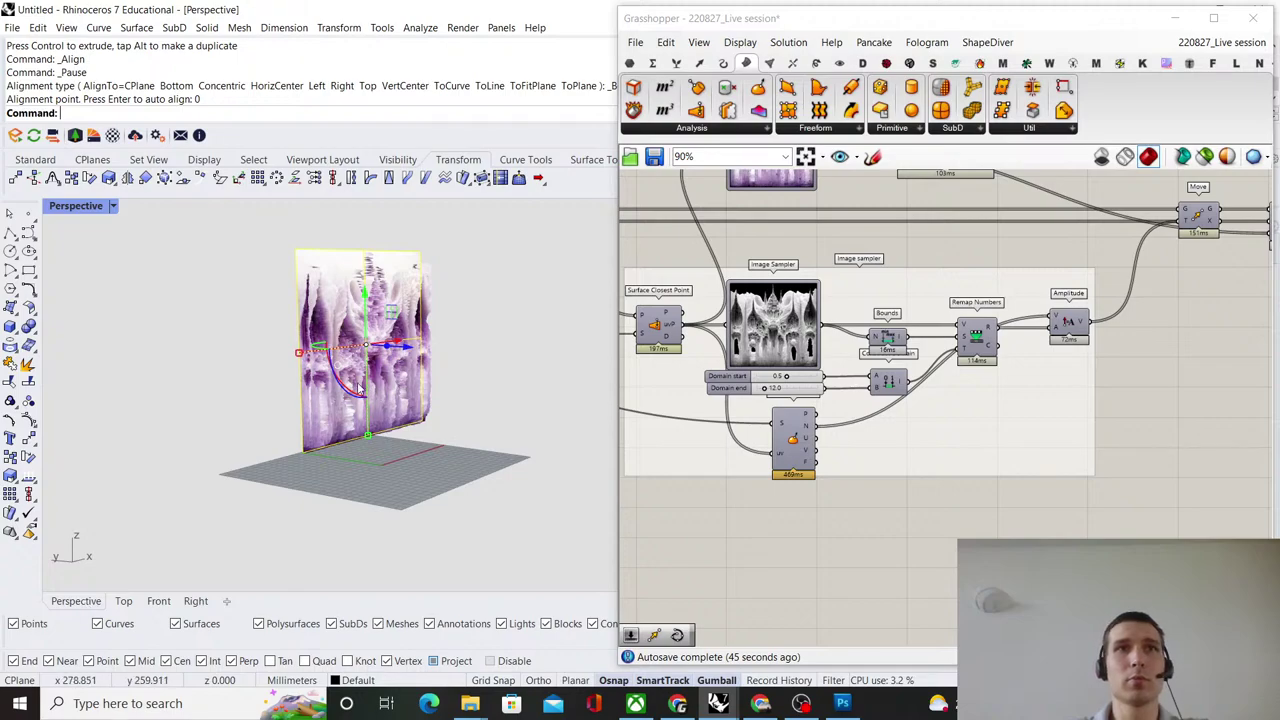
Hide the upright picture surface in the Perspective viewport so only the relief mesh is displayed.
{"action": "right_click_drag", "start_coordinate": [410, 357], "coordinate": [460, 363]}
{"action": "scroll", "coordinate": [392, 333], "scroll_direction": "up", "scroll_amount": 3}
{"action": "left_click", "coordinate": [356, 275]}
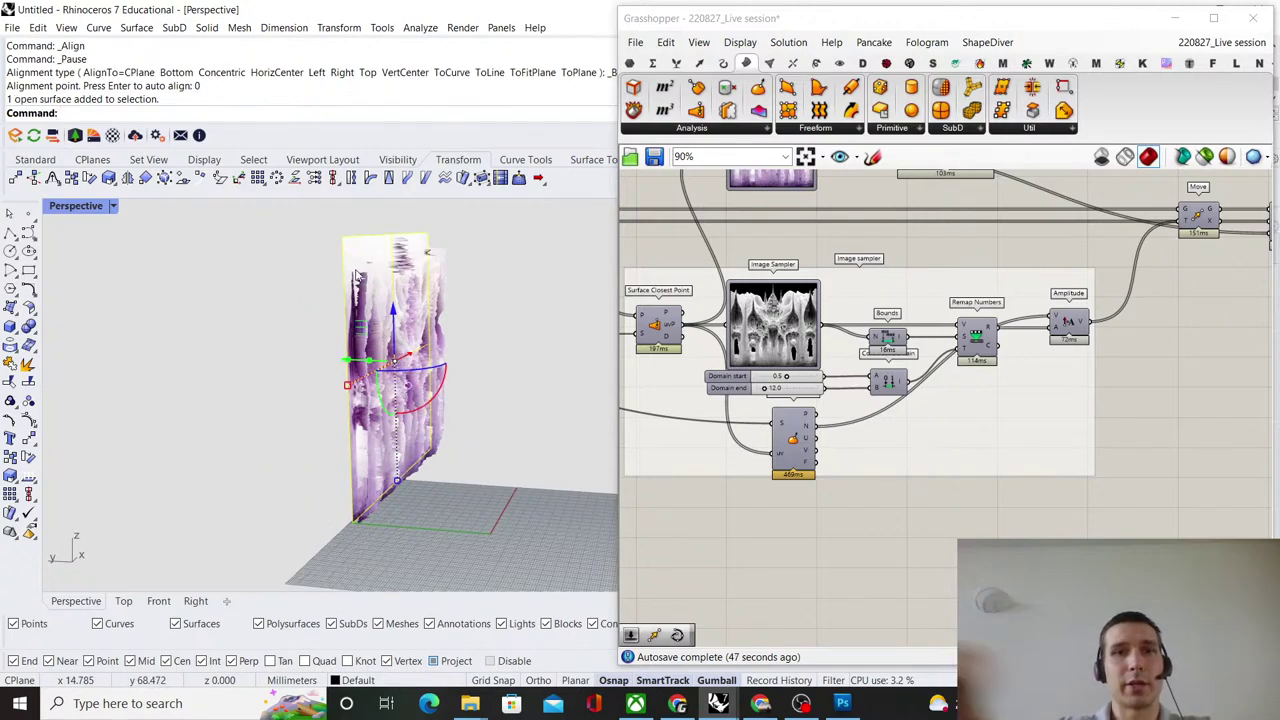
{"action": "type", "text": "hide"}
{"action": "key", "text": "Return"}
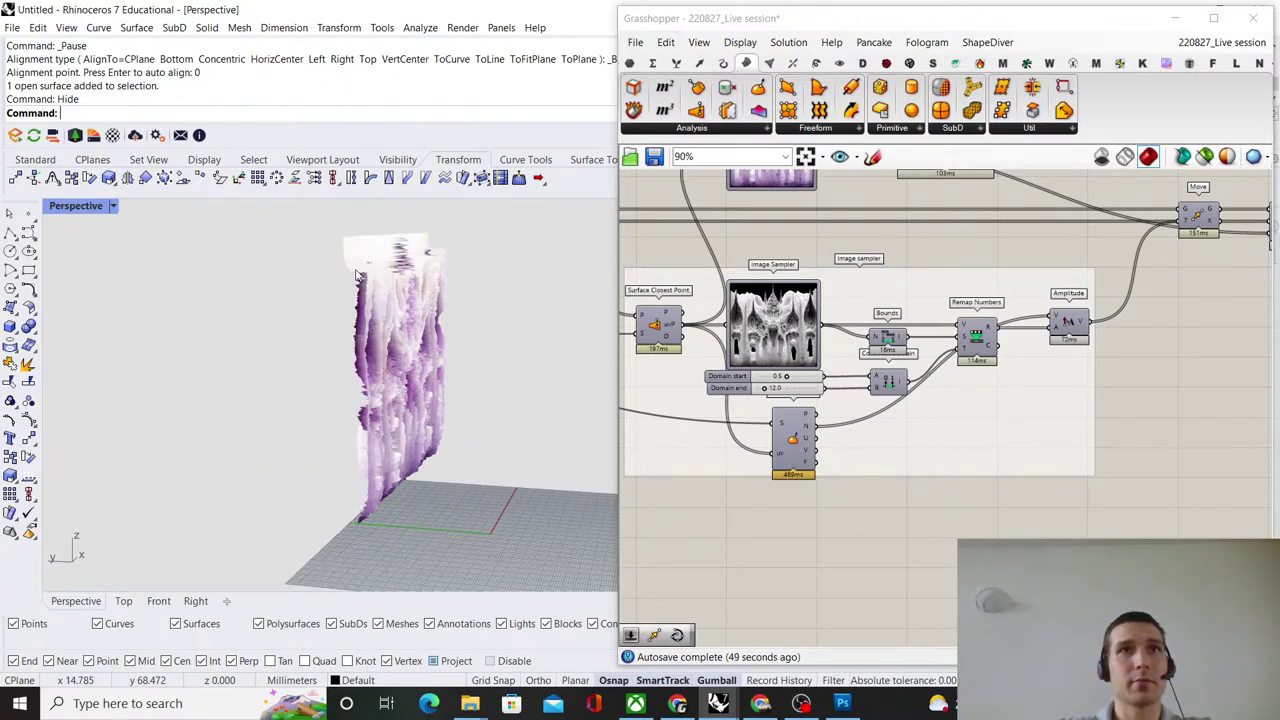
Examine the upright relief mesh in the Perspective viewport from several angles and up close.
{"action": "right_click_drag", "start_coordinate": [375, 281], "coordinate": [499, 340]}
{"action": "scroll", "coordinate": [400, 362], "scroll_direction": "up", "scroll_amount": 10}
{"action": "scroll", "coordinate": [430, 370], "scroll_direction": "down", "scroll_amount": 6}
{"action": "scroll", "coordinate": [468, 360], "scroll_direction": "up", "scroll_amount": 6}
{"action": "scroll", "coordinate": [460, 358], "scroll_direction": "down", "scroll_amount": 3}
{"action": "right_click_drag", "start_coordinate": [519, 277], "coordinate": [304, 323]}
{"action": "scroll", "coordinate": [373, 320], "scroll_direction": "down", "scroll_amount": 10}
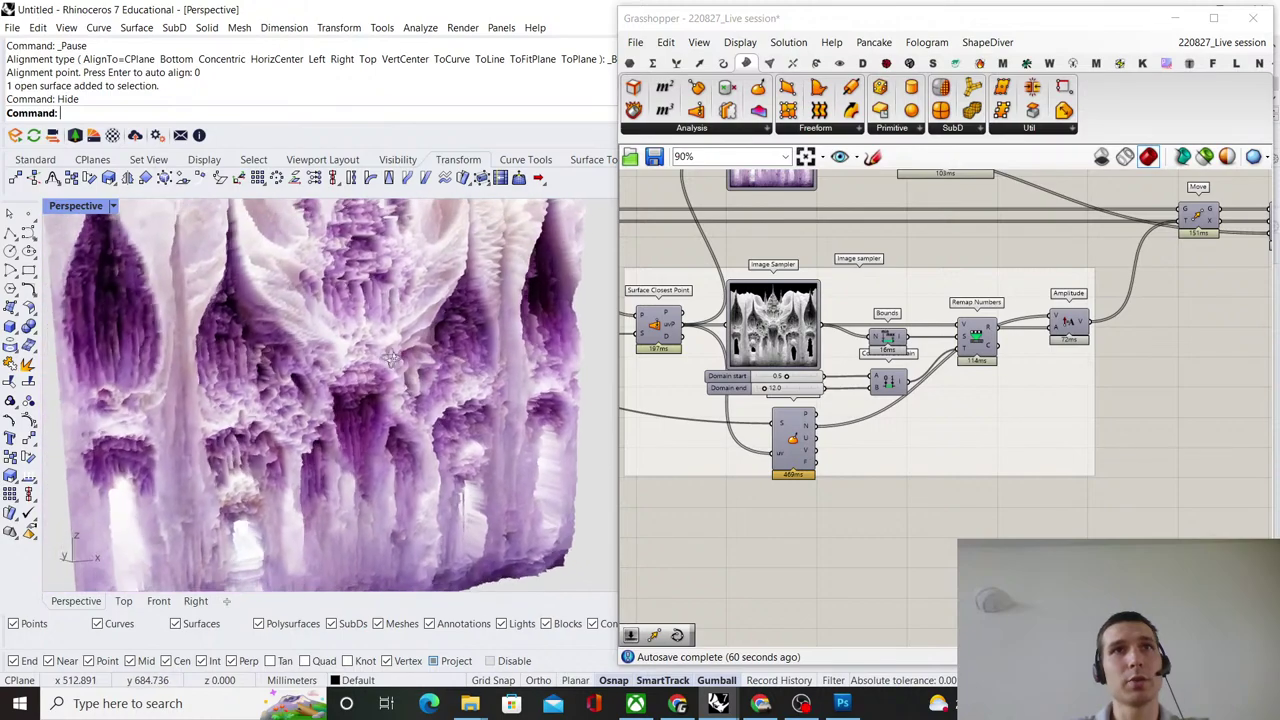
{"action": "right_click_drag", "start_coordinate": [410, 356], "coordinate": [455, 362]}
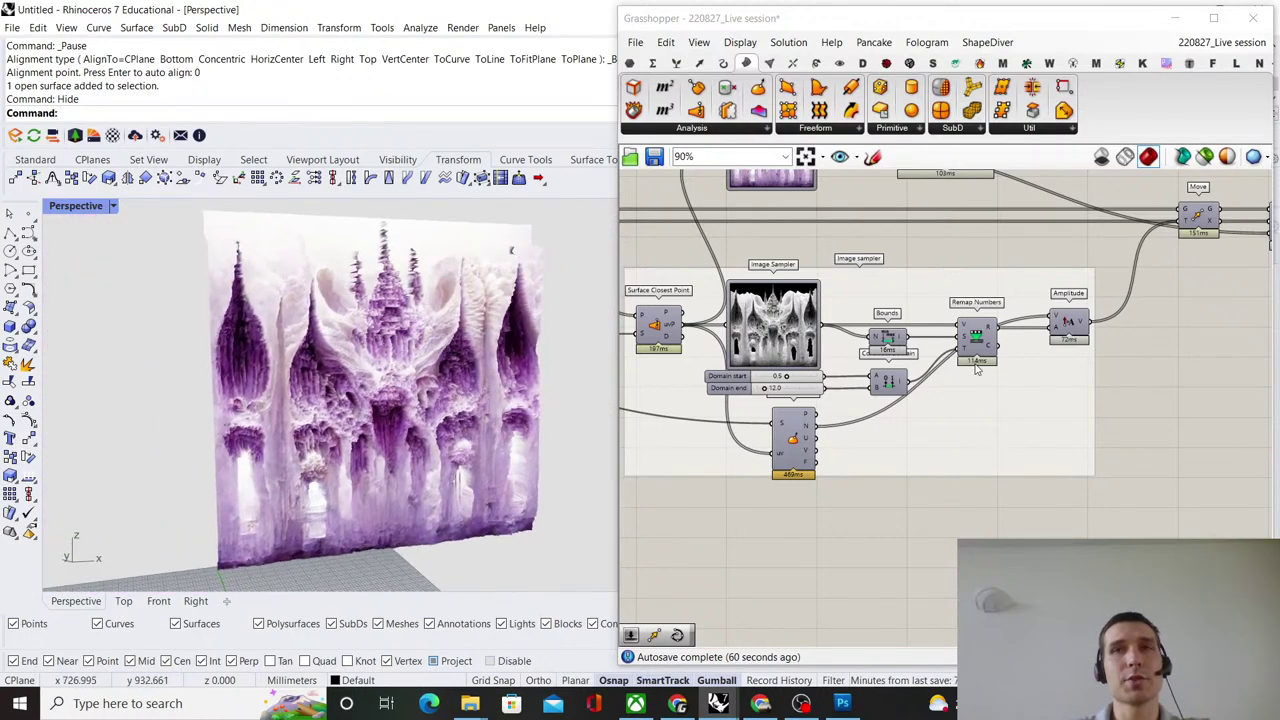
Shift the Move, Construct Mesh and Mesh components together to the right on the Grasshopper canvas.
{"action": "scroll", "coordinate": [977, 371], "scroll_direction": "down", "scroll_amount": 4}
{"action": "right_click_drag", "start_coordinate": [1038, 335], "coordinate": [951, 340]}
{"action": "scroll", "coordinate": [1020, 312], "scroll_direction": "up", "scroll_amount": 5}
{"action": "right_click_drag", "start_coordinate": [1106, 355], "coordinate": [1036, 352]}
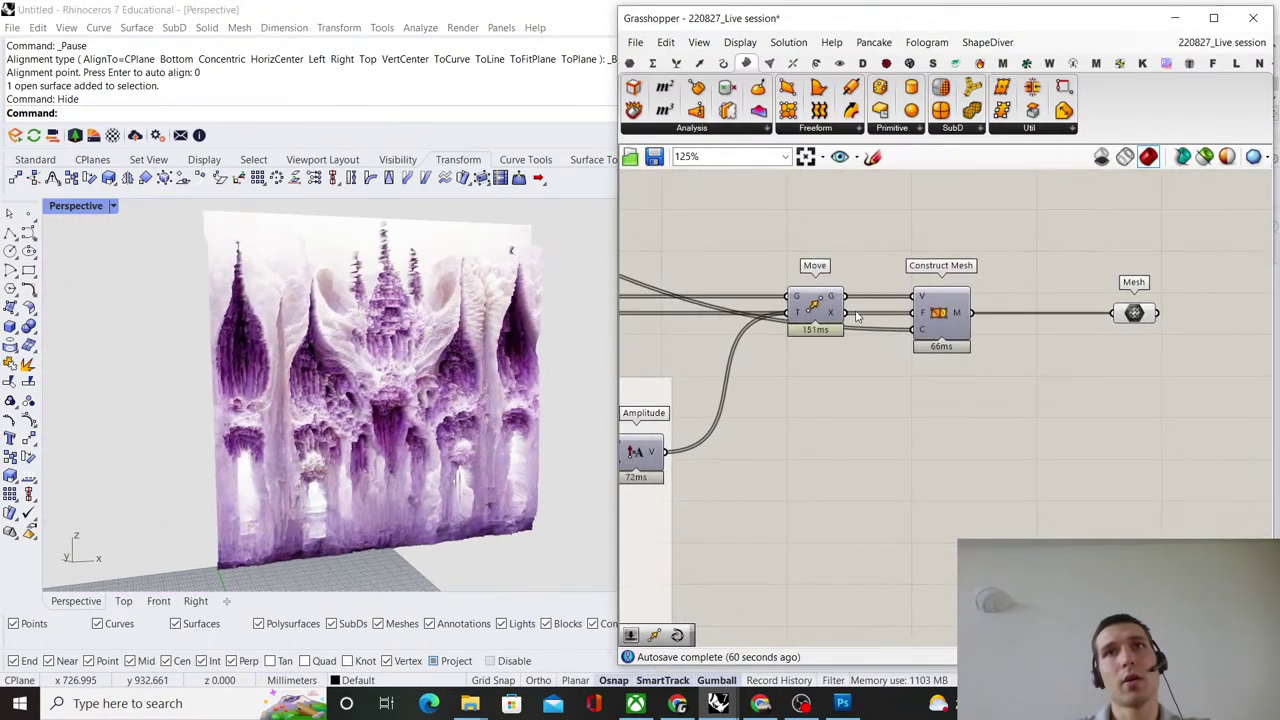
{"action": "left_click_drag", "start_coordinate": [1196, 383], "coordinate": [796, 252]}
{"action": "left_click_drag", "start_coordinate": [813, 325], "coordinate": [937, 325]}
{"action": "left_click", "coordinate": [880, 283]}
Examine the wiring from the Image Sampler through Remap Numbers to Amplitude and the relief's fine surface detail.
{"action": "scroll", "coordinate": [860, 300], "scroll_direction": "down", "scroll_amount": 2}
{"action": "right_click_drag", "start_coordinate": [667, 430], "coordinate": [797, 372]}
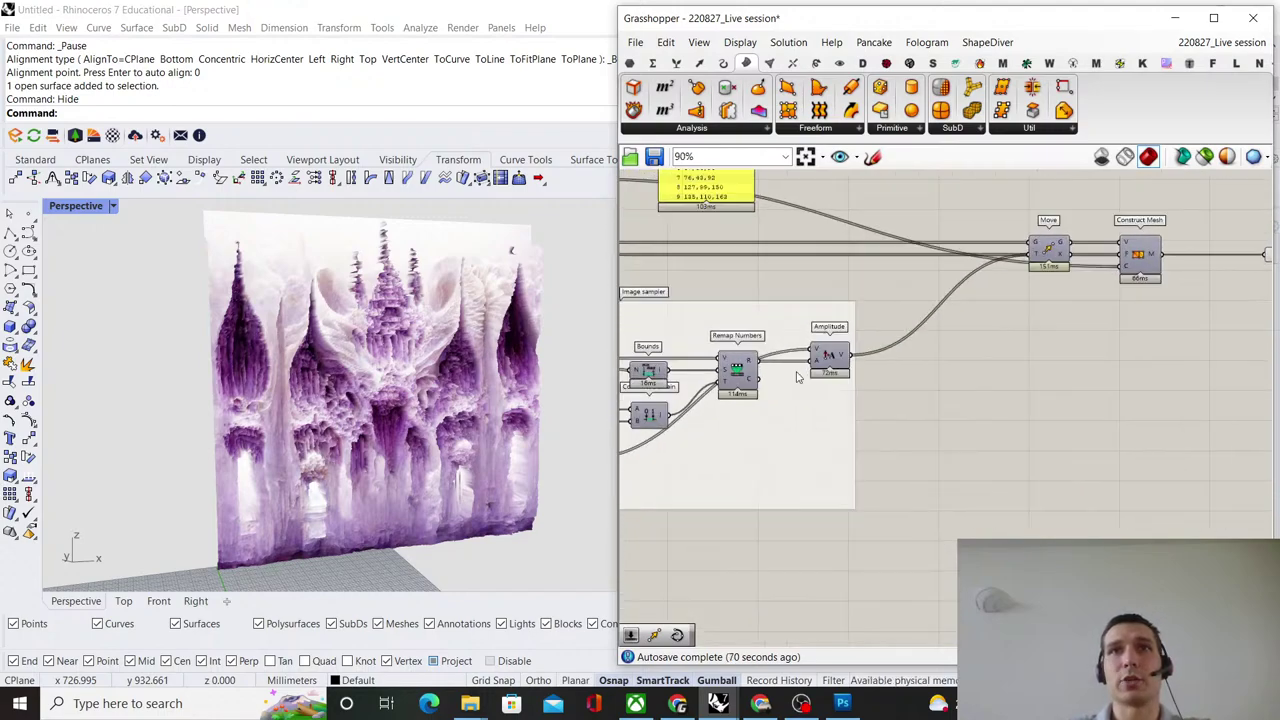
{"action": "scroll", "coordinate": [797, 371], "scroll_direction": "up", "scroll_amount": 3}
{"action": "scroll", "coordinate": [750, 360], "scroll_direction": "down", "scroll_amount": 2}
{"action": "right_click_drag", "start_coordinate": [712, 373], "coordinate": [831, 357]}
{"action": "scroll", "coordinate": [831, 357], "scroll_direction": "up", "scroll_amount": 1}
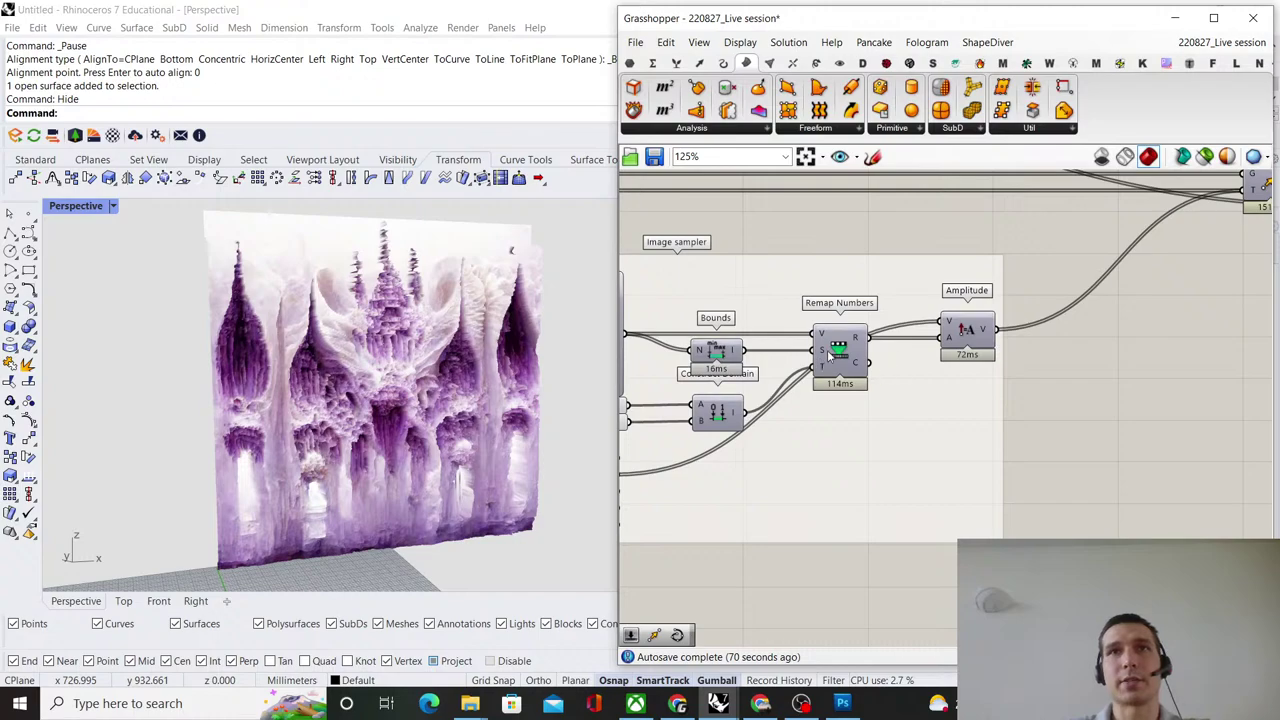
{"action": "scroll", "coordinate": [835, 339], "scroll_direction": "down", "scroll_amount": 2}
{"action": "right_click_drag", "start_coordinate": [785, 319], "coordinate": [894, 320]}
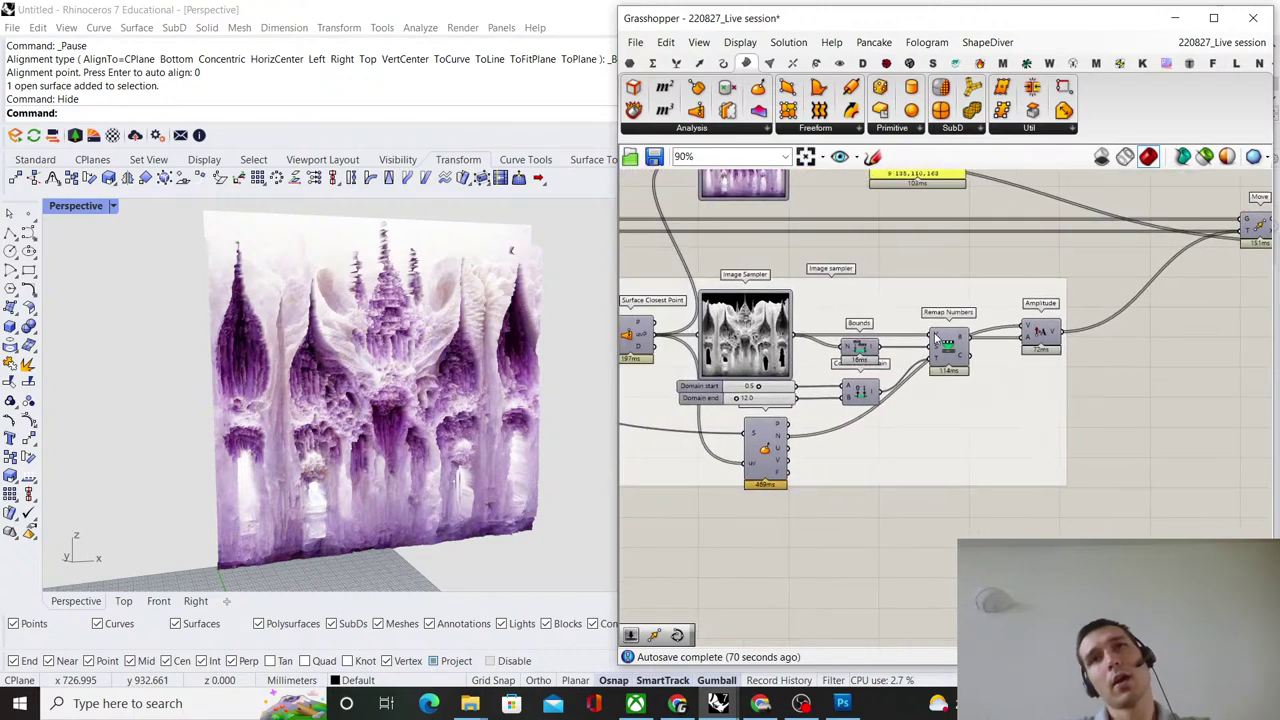
{"action": "scroll", "coordinate": [1006, 341], "scroll_direction": "up", "scroll_amount": 3}
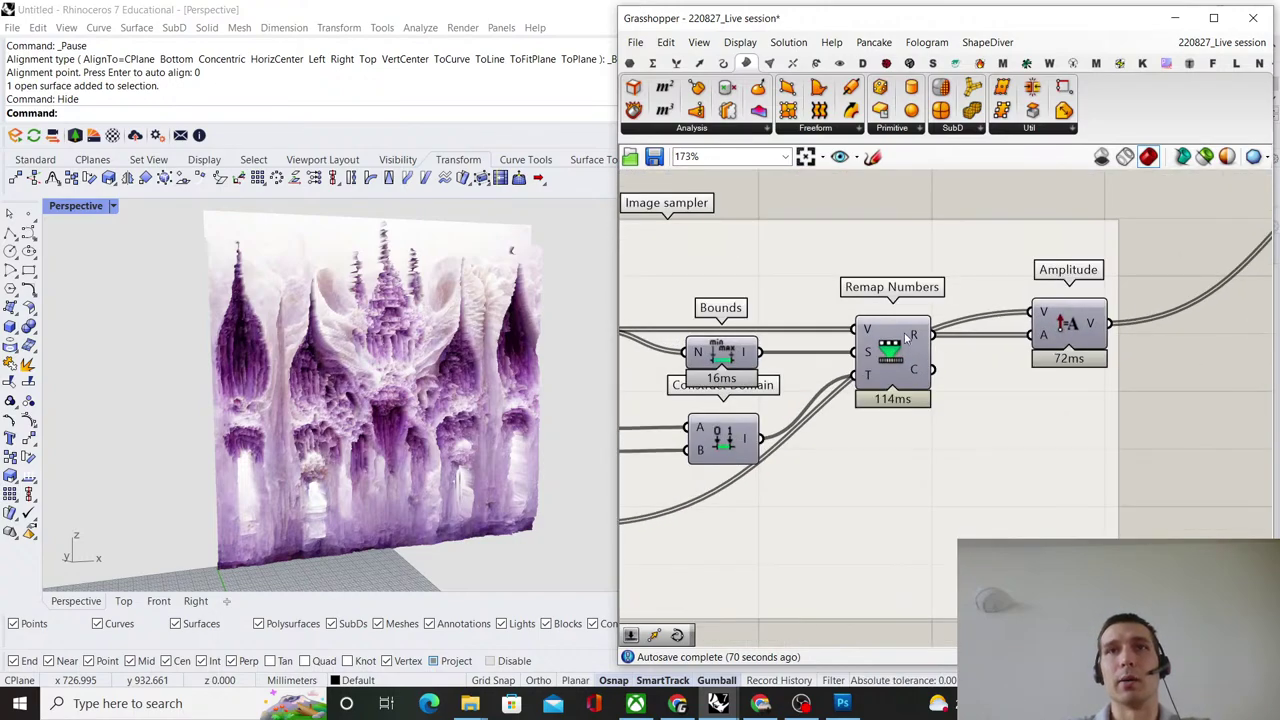
{"action": "scroll", "coordinate": [390, 365], "scroll_direction": "up", "scroll_amount": 6}
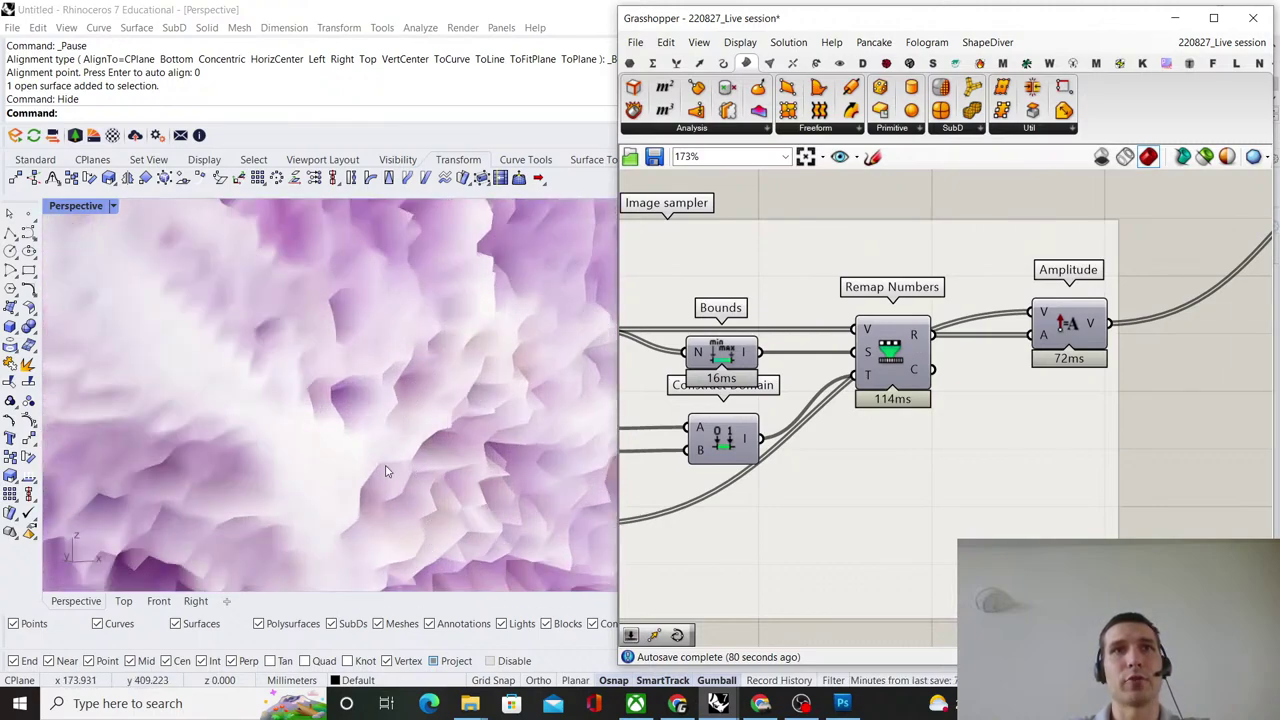
{"action": "scroll", "coordinate": [388, 471], "scroll_direction": "down", "scroll_amount": 10}
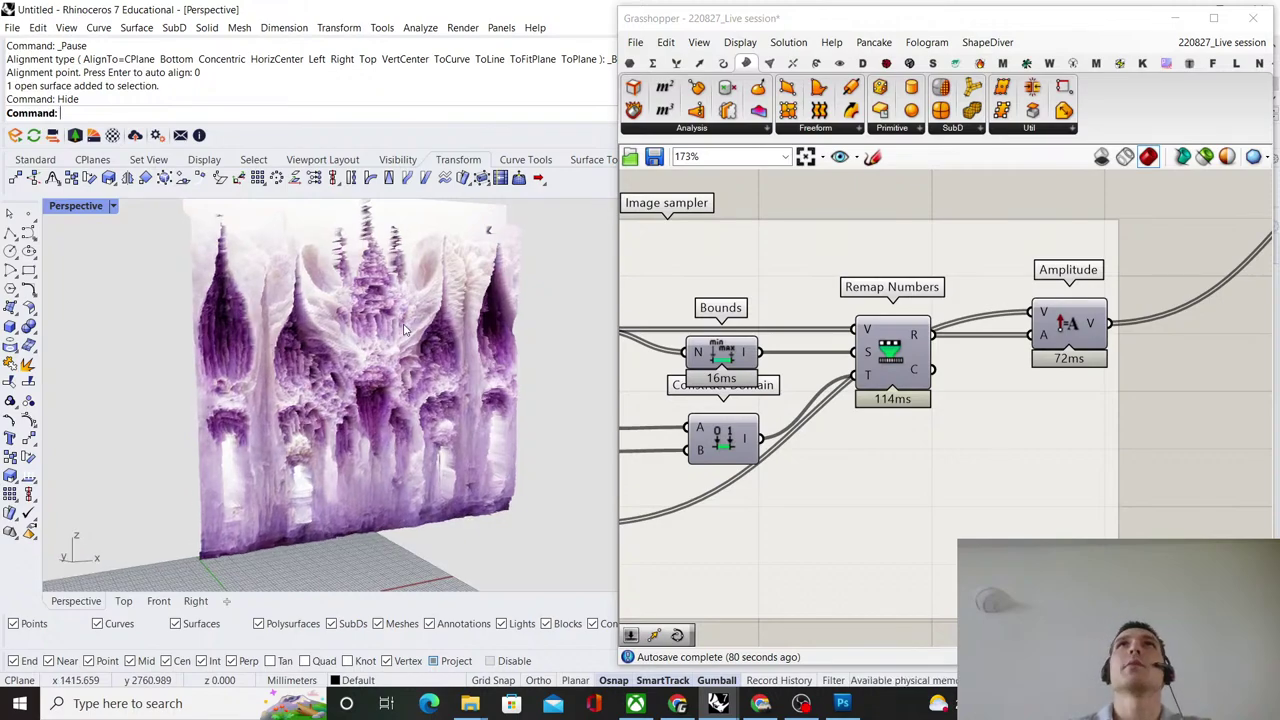
{"action": "scroll", "coordinate": [405, 335], "scroll_direction": "up", "scroll_amount": 6}
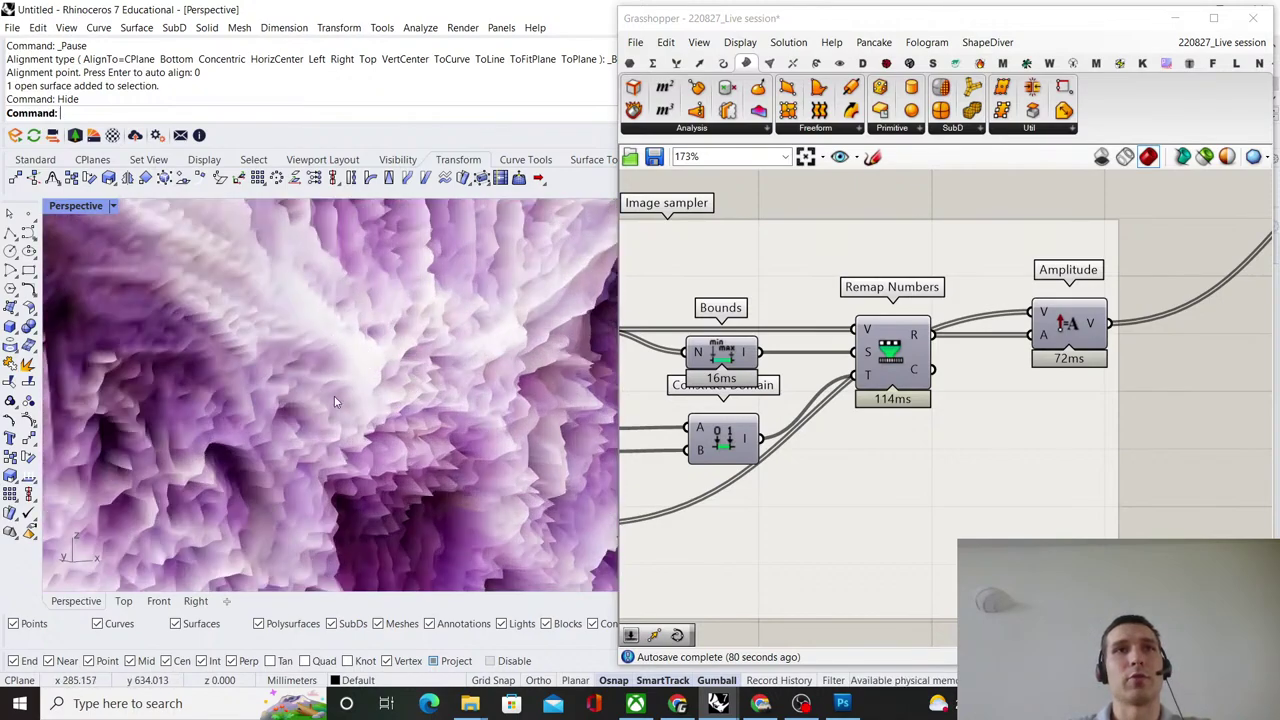
{"action": "scroll", "coordinate": [924, 364], "scroll_direction": "down", "scroll_amount": 6}
{"action": "right_click_drag", "start_coordinate": [1050, 330], "coordinate": [980, 346]}
{"action": "scroll", "coordinate": [906, 368], "scroll_direction": "up", "scroll_amount": 4}
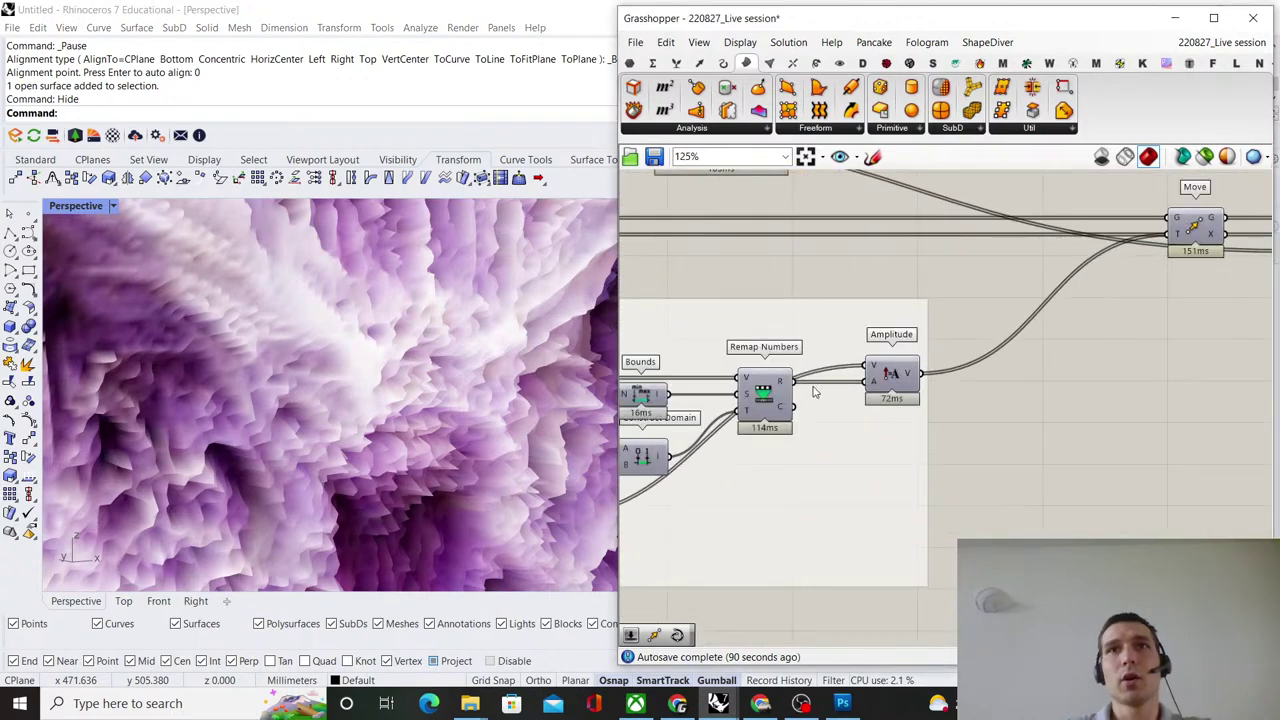
{"action": "scroll", "coordinate": [782, 373], "scroll_direction": "down", "scroll_amount": 3}
{"action": "right_click_drag", "start_coordinate": [742, 357], "coordinate": [830, 334]}
{"action": "scroll", "coordinate": [940, 357], "scroll_direction": "up", "scroll_amount": 3}
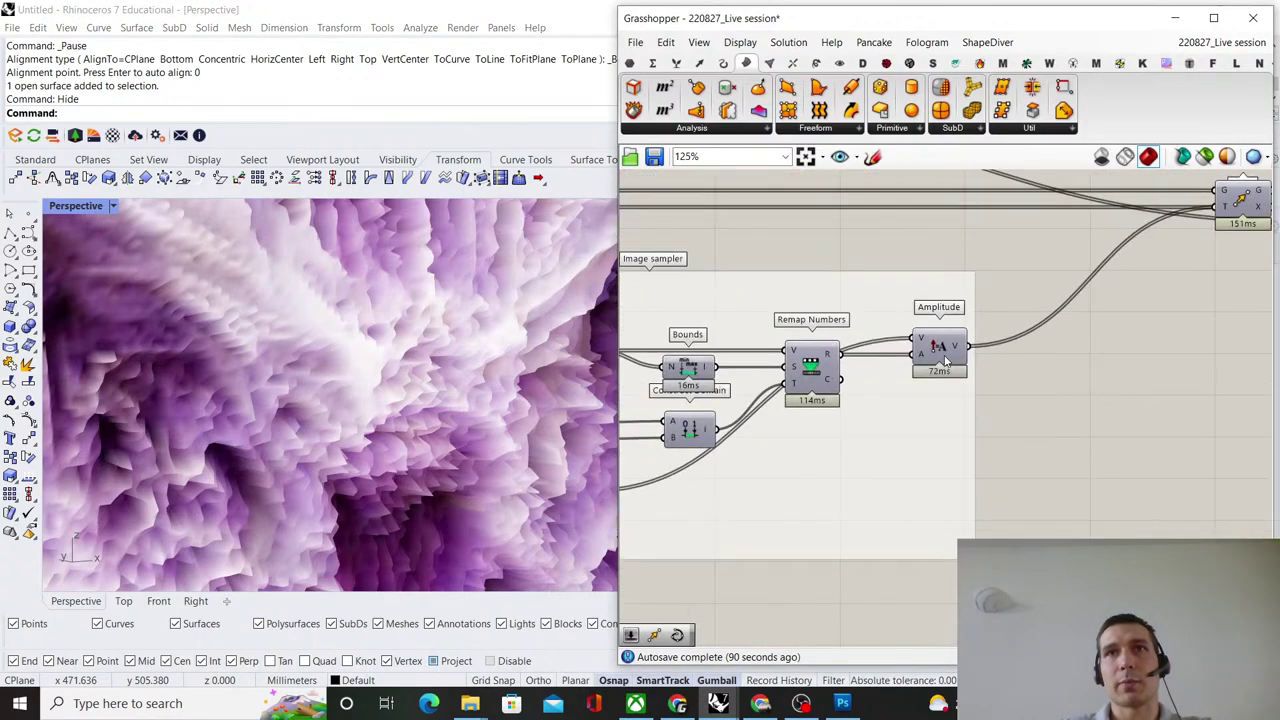
Move the Move, Construct Mesh and Mesh components farther away from Amplitude to free up more canvas space.
{"action": "scroll", "coordinate": [896, 357], "scroll_direction": "down", "scroll_amount": 4}
{"action": "right_click_drag", "start_coordinate": [1040, 265], "coordinate": [914, 294]}
{"action": "left_click_drag", "start_coordinate": [895, 271], "coordinate": [1216, 400]}
{"action": "scroll", "coordinate": [1000, 333], "scroll_direction": "up", "scroll_amount": 4}
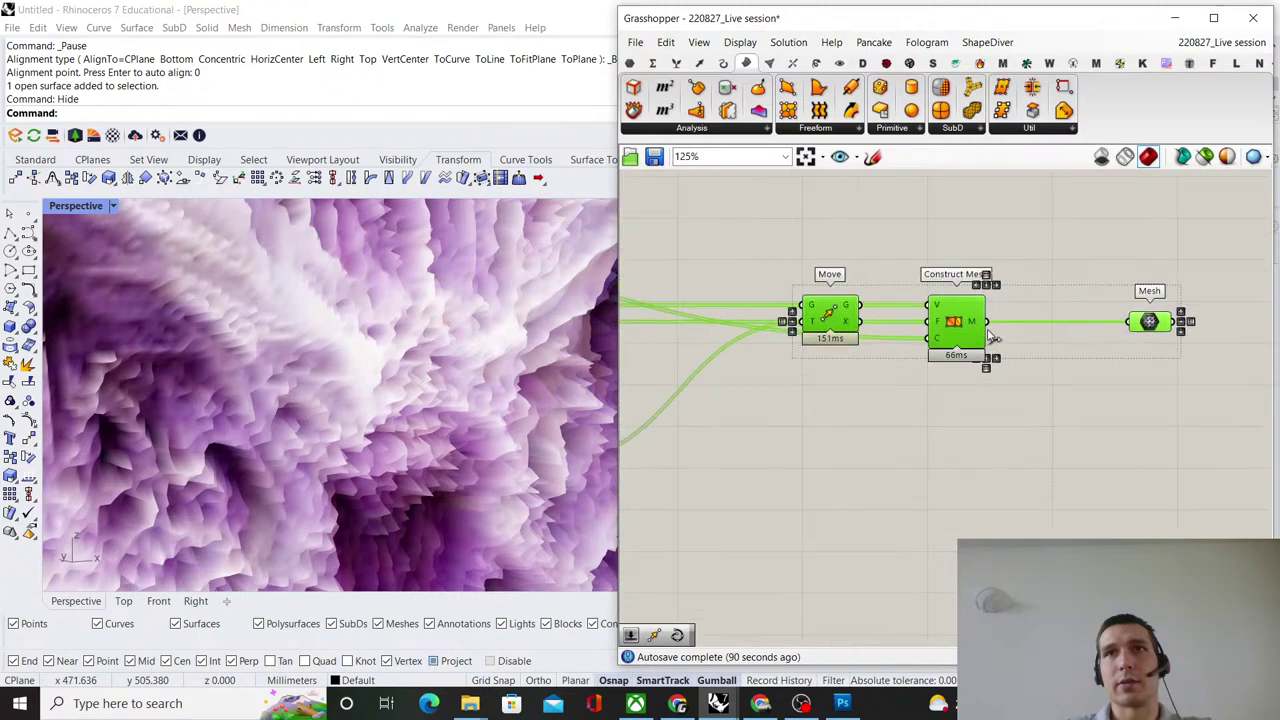
{"action": "right_click_drag", "start_coordinate": [961, 335], "coordinate": [1119, 338]}
{"action": "left_click_drag", "start_coordinate": [1119, 338], "coordinate": [1213, 342]}
{"action": "left_click", "coordinate": [1170, 393]}
{"action": "scroll", "coordinate": [1075, 416], "scroll_direction": "down", "scroll_amount": 3}
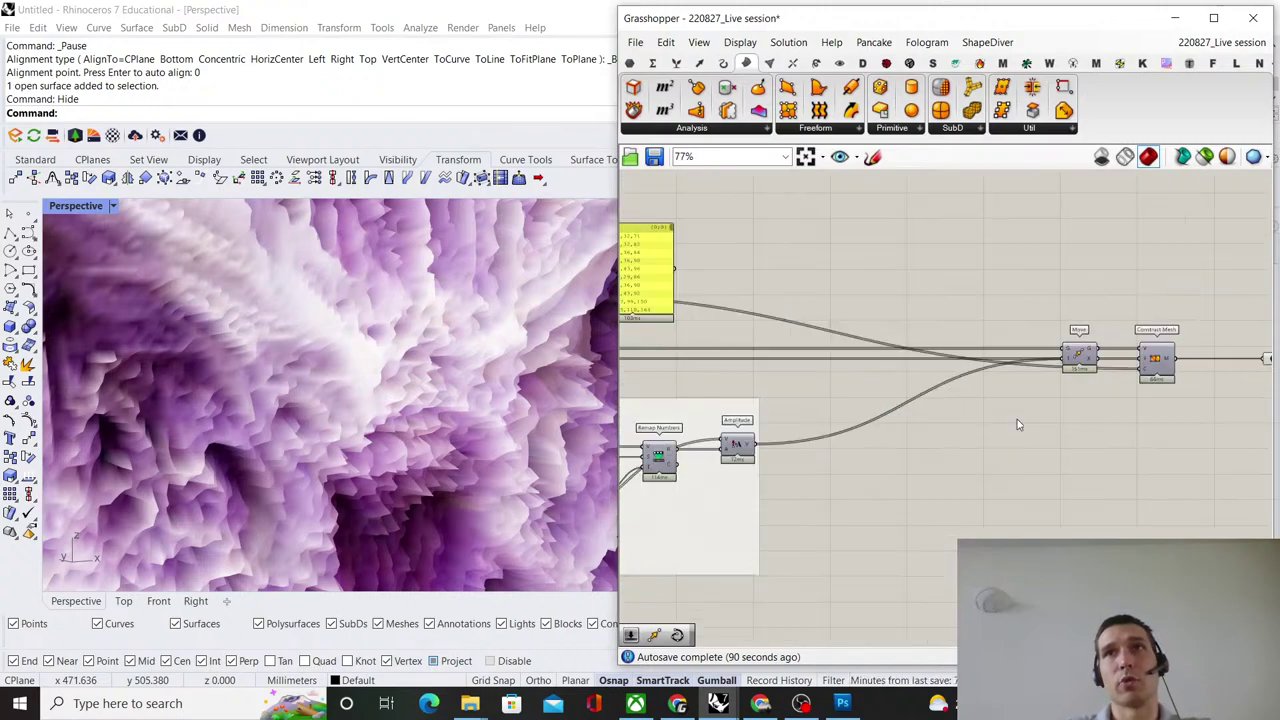
Move the Amplitude component to the right, leaving a wide gap after Remap Numbers.
{"action": "right_click_drag", "start_coordinate": [1020, 426], "coordinate": [1163, 335]}
{"action": "scroll", "coordinate": [884, 359], "scroll_direction": "up", "scroll_amount": 2}
{"action": "scroll", "coordinate": [884, 358], "scroll_direction": "up", "scroll_amount": 2}
{"action": "left_click_drag", "start_coordinate": [884, 358], "coordinate": [1194, 358]}
{"action": "left_click", "coordinate": [1013, 235]}
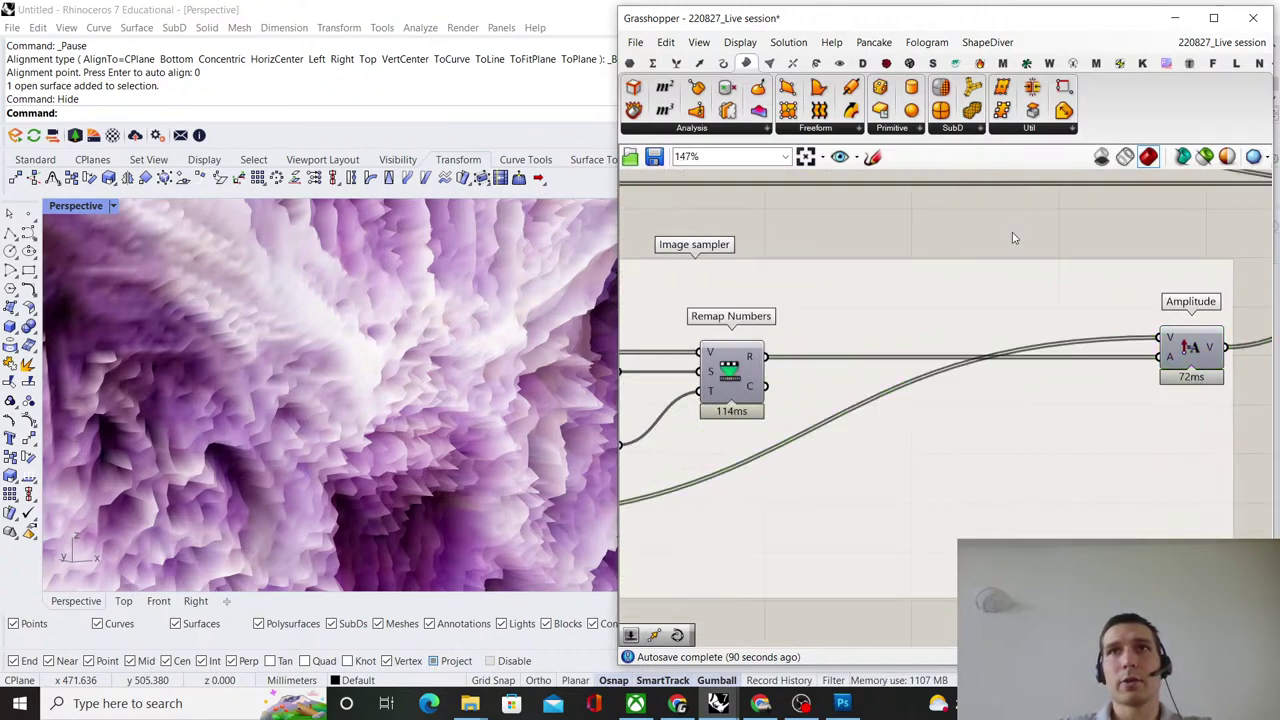
Remove the Amplitude component from the Image sampler group.
{"action": "scroll", "coordinate": [1085, 362], "scroll_direction": "down", "scroll_amount": 3}
{"action": "right_click_drag", "start_coordinate": [1085, 364], "coordinate": [1031, 317]}
{"action": "scroll", "coordinate": [906, 380], "scroll_direction": "up", "scroll_amount": 2}
{"action": "left_click", "coordinate": [1118, 236]}
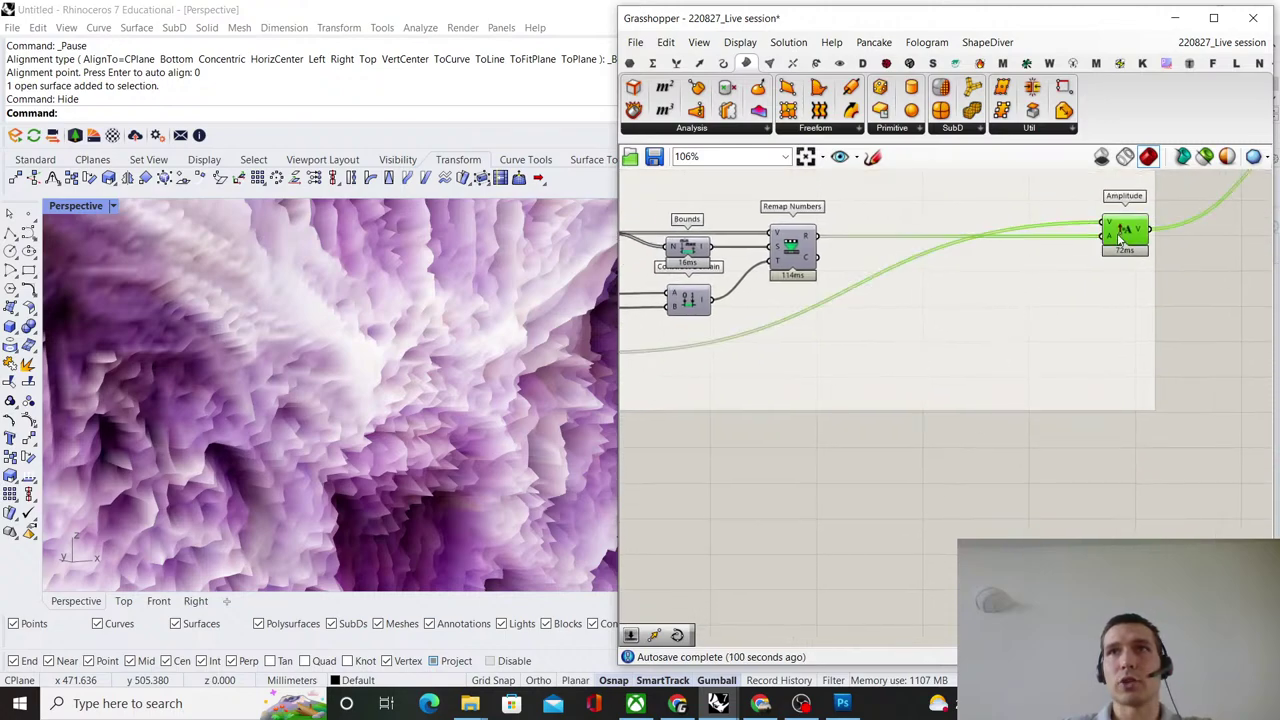
{"action": "right_click", "coordinate": [1081, 319]}
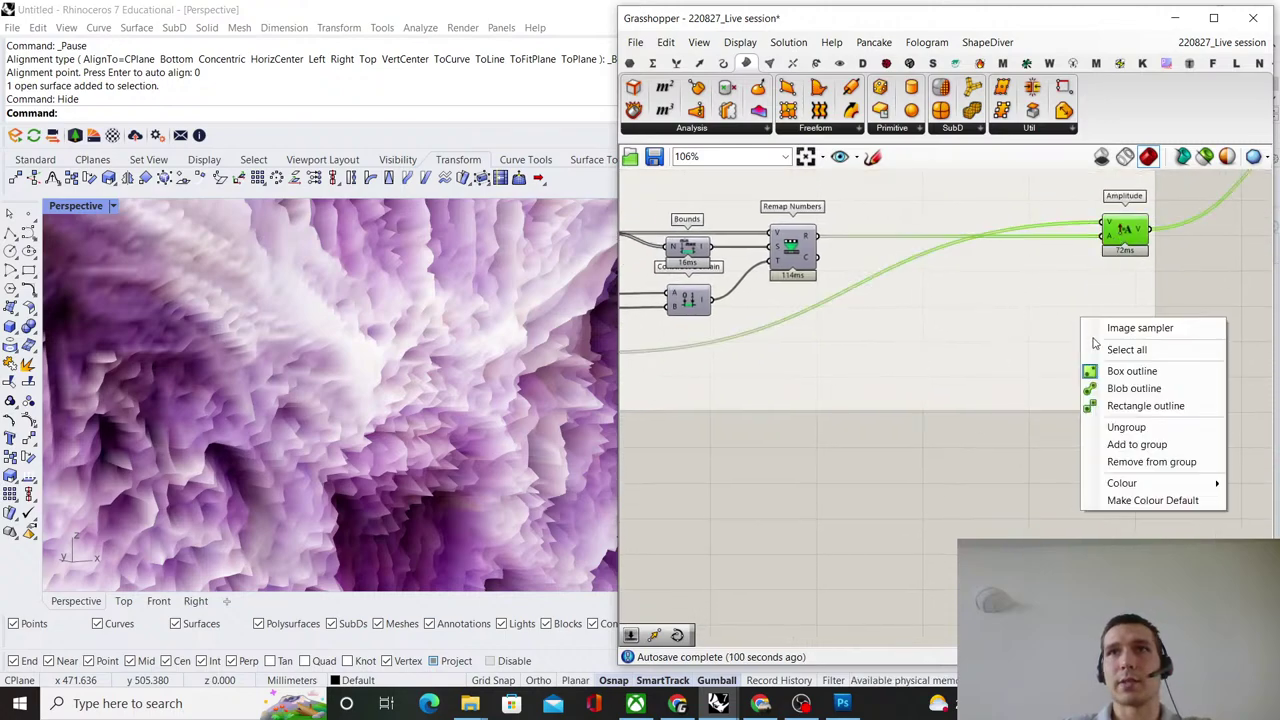
{"action": "left_click", "coordinate": [1156, 462]}
Place the Amplitude component well outside the Image sampler group, just below and before the Move component.
{"action": "right_click_drag", "start_coordinate": [1095, 443], "coordinate": [933, 444]}
{"action": "scroll", "coordinate": [933, 443], "scroll_direction": "down", "scroll_amount": 4}
{"action": "scroll", "coordinate": [905, 352], "scroll_direction": "up", "scroll_amount": 3}
{"action": "left_click_drag", "start_coordinate": [975, 323], "coordinate": [1092, 321]}
{"action": "left_click", "coordinate": [752, 375]}
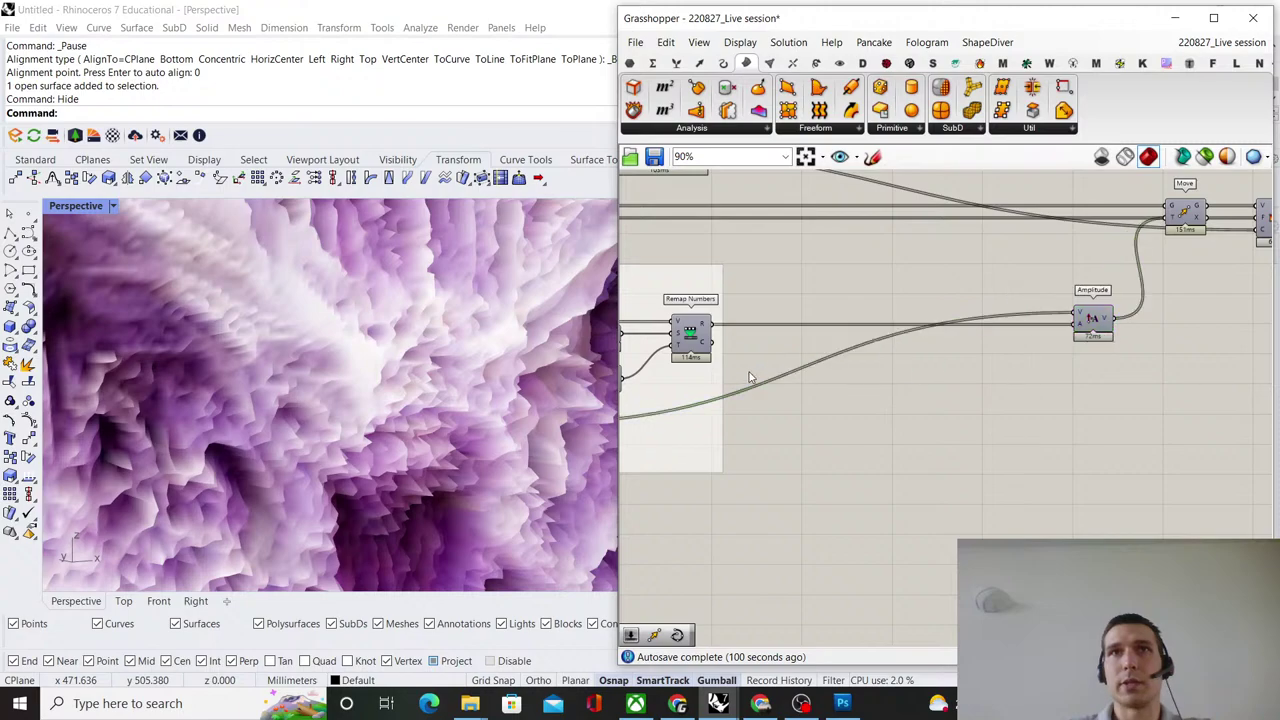
Add a Graph Mapper component in the free space below the wires between Remap Numbers and Amplitude.
{"action": "right_click_drag", "start_coordinate": [752, 375], "coordinate": [975, 356]}
{"action": "scroll", "coordinate": [973, 350], "scroll_direction": "up", "scroll_amount": 2}
{"action": "scroll", "coordinate": [826, 394], "scroll_direction": "down", "scroll_amount": 3}
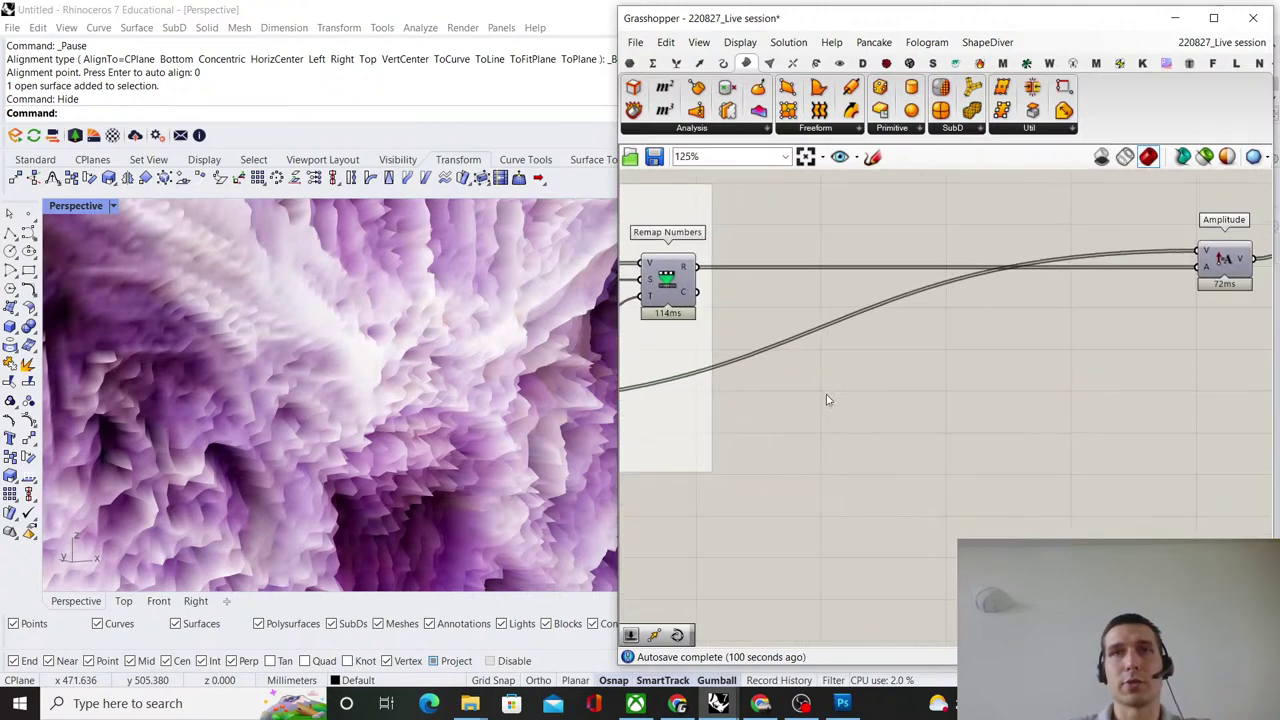
{"action": "double_click", "coordinate": [943, 423]}
{"action": "type", "text": "graph mapp"}
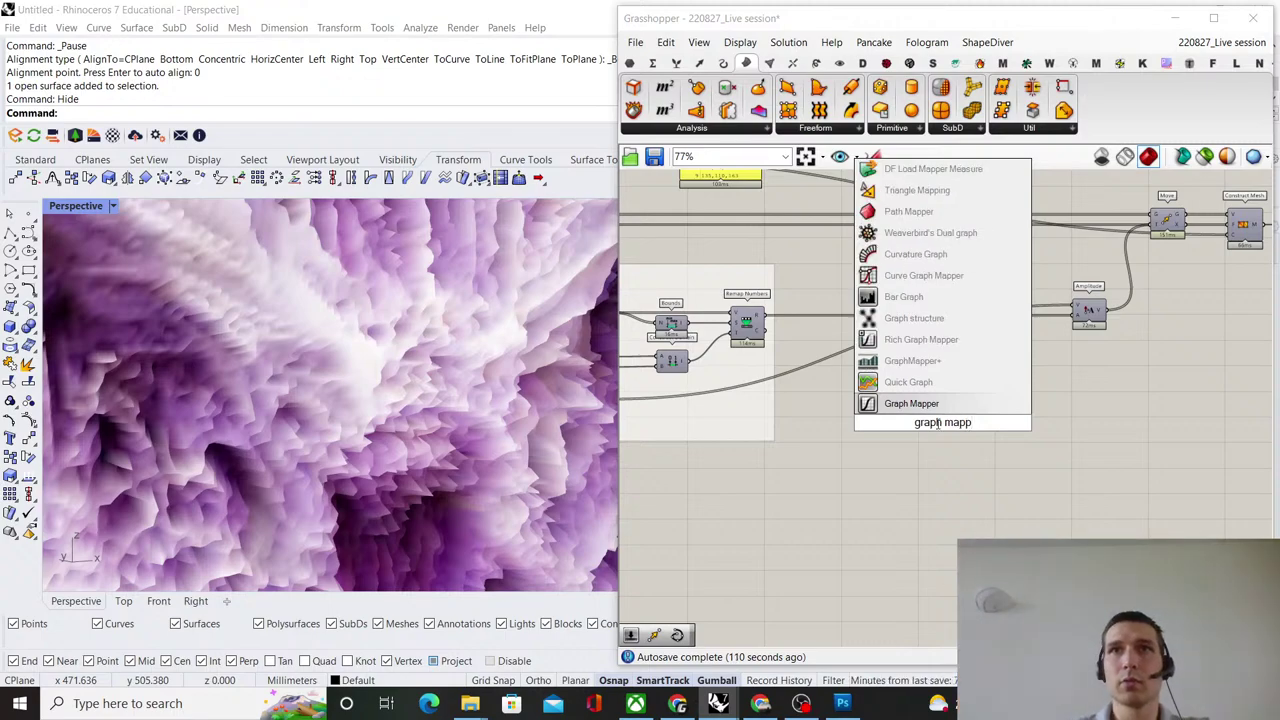
{"action": "key", "text": "Return"}
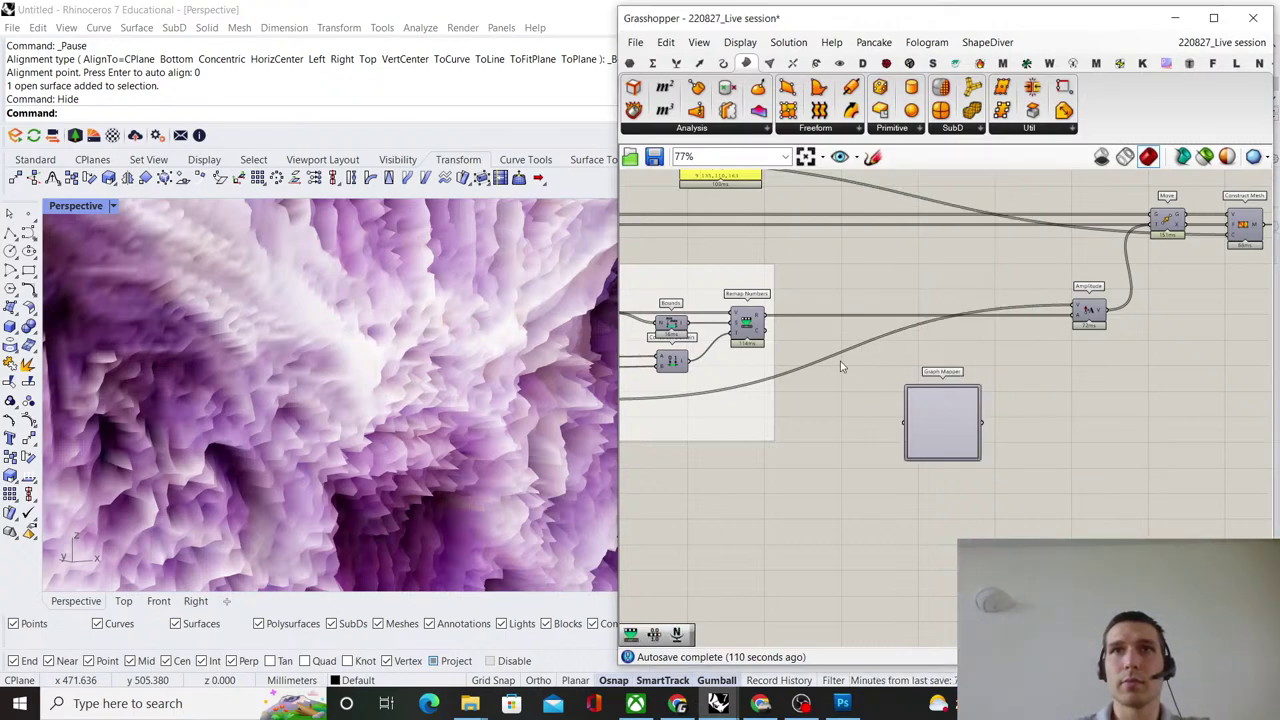
Move the Graph Mapper closer to Remap Numbers and set its graph type to Bezier.
{"action": "scroll", "coordinate": [770, 320], "scroll_direction": "up", "scroll_amount": 3}
{"action": "right_click_drag", "start_coordinate": [770, 313], "coordinate": [967, 313]}
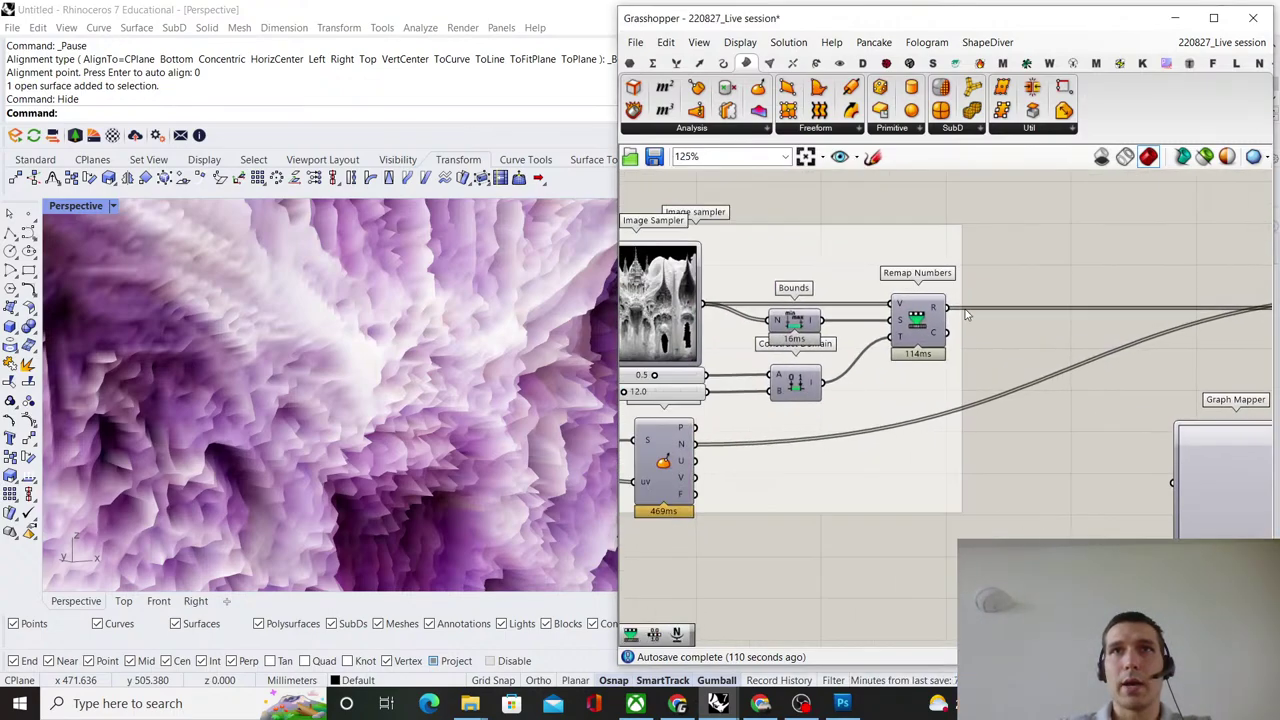
{"action": "right_click_drag", "start_coordinate": [1022, 420], "coordinate": [926, 415]}
{"action": "left_click_drag", "start_coordinate": [1136, 476], "coordinate": [996, 421]}
{"action": "right_click", "coordinate": [996, 421]}
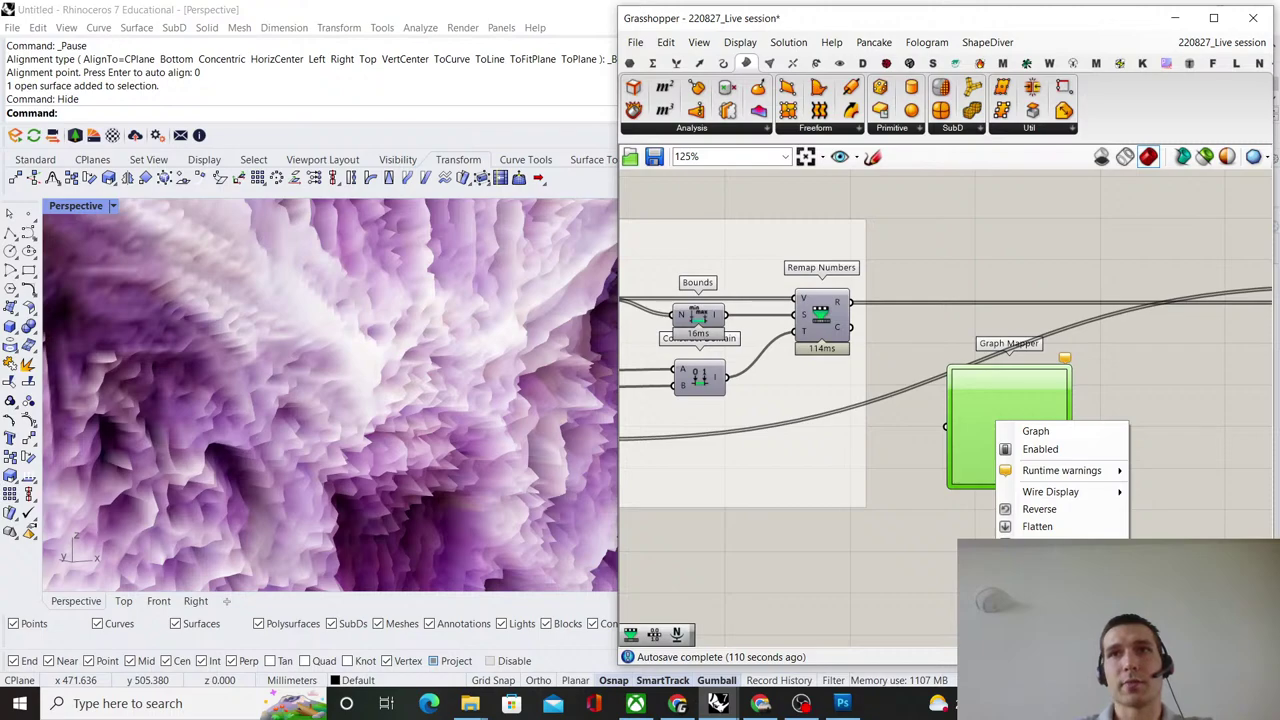
{"action": "mouse_move", "coordinate": [1035, 431]}
{"action": "left_click", "coordinate": [1165, 410]}
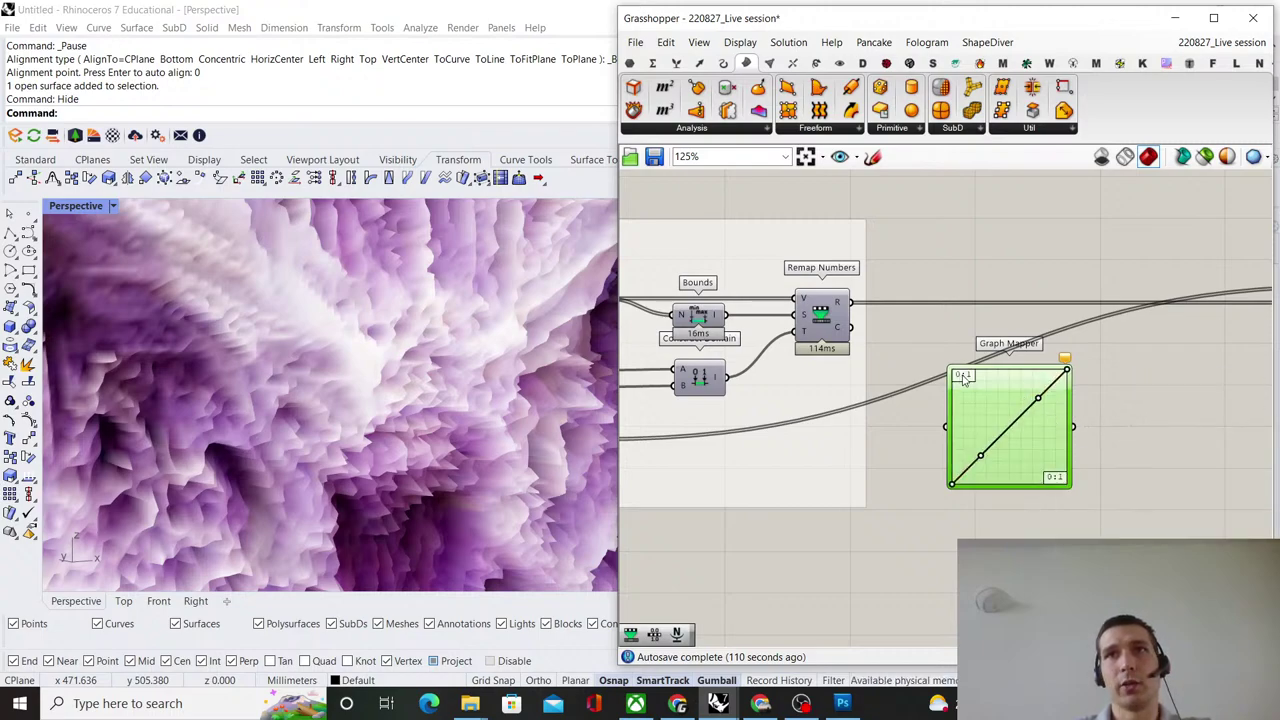
Disconnect Construct Domain from Remap Numbers and route the remapped values through the Graph Mapper into Amplitude's A input.
{"action": "scroll", "coordinate": [963, 377], "scroll_direction": "up", "scroll_amount": 3}
{"action": "scroll", "coordinate": [952, 451], "scroll_direction": "down", "scroll_amount": 4}
{"action": "scroll", "coordinate": [952, 451], "scroll_direction": "up", "scroll_amount": 2}
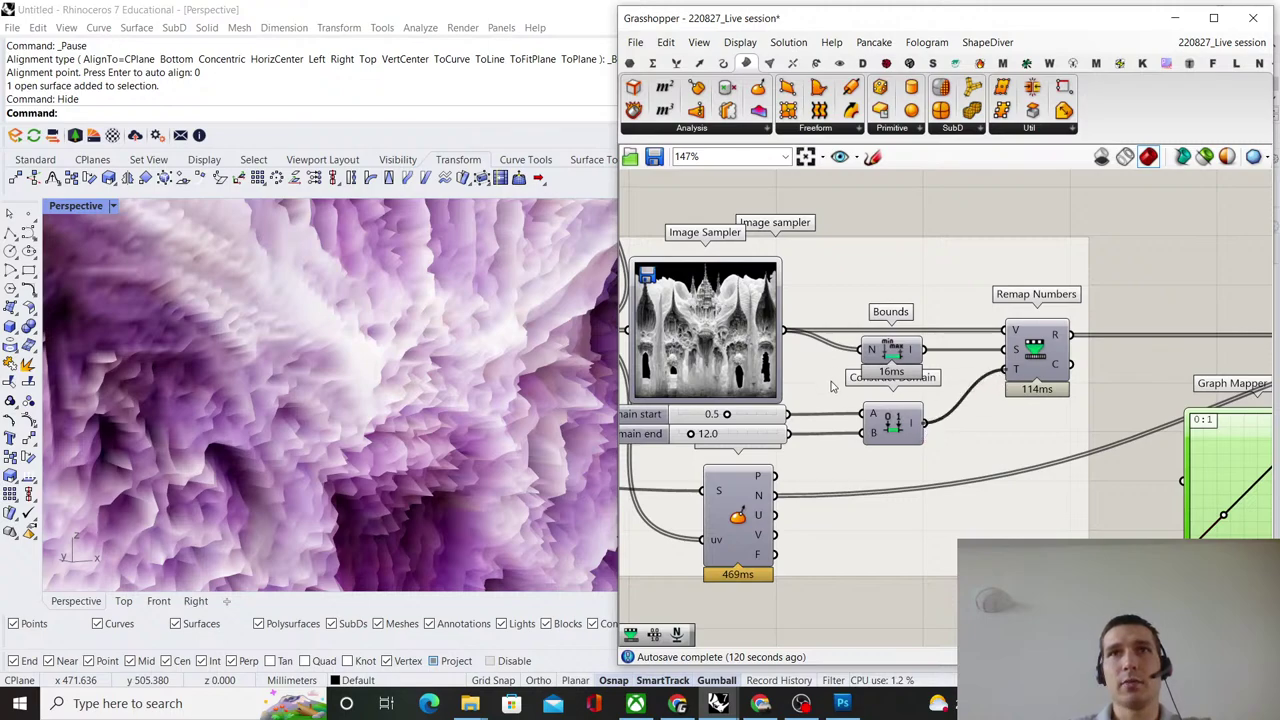
{"action": "scroll", "coordinate": [855, 425], "scroll_direction": "down", "scroll_amount": 5}
{"action": "scroll", "coordinate": [1010, 412], "scroll_direction": "up", "scroll_amount": 5}
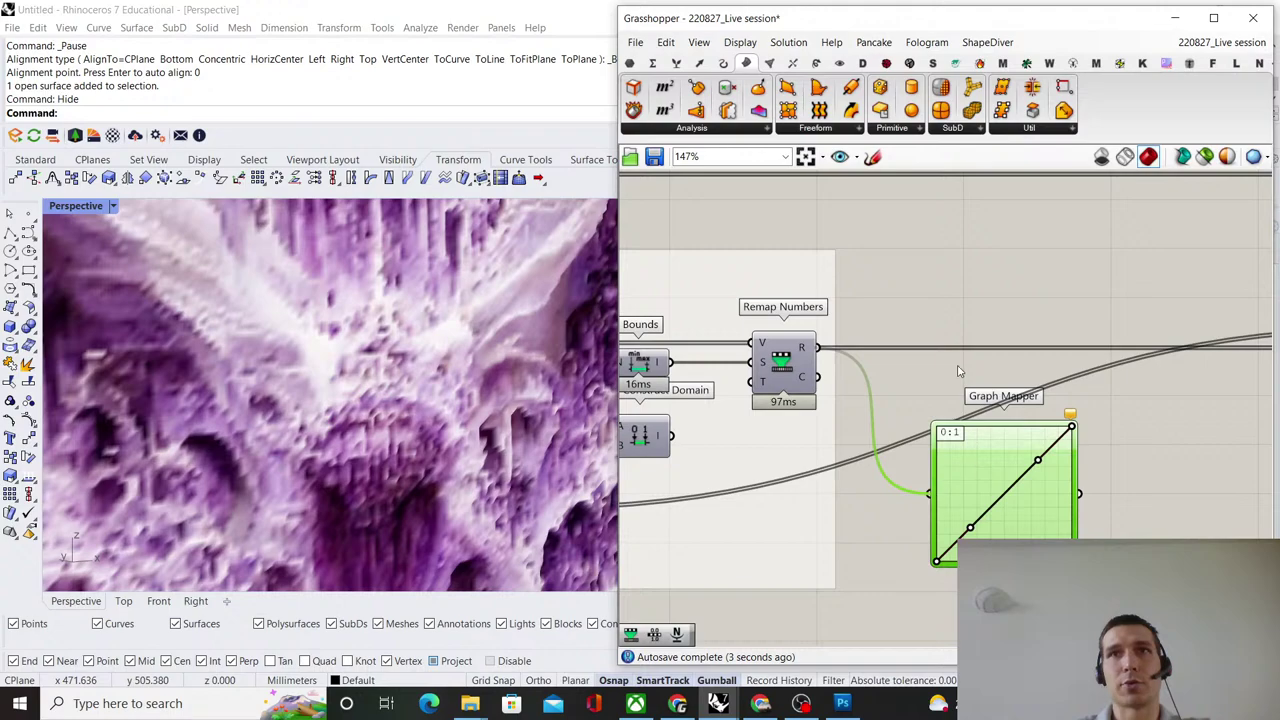
{"action": "left_click_drag", "start_coordinate": [975, 464], "coordinate": [942, 319]}
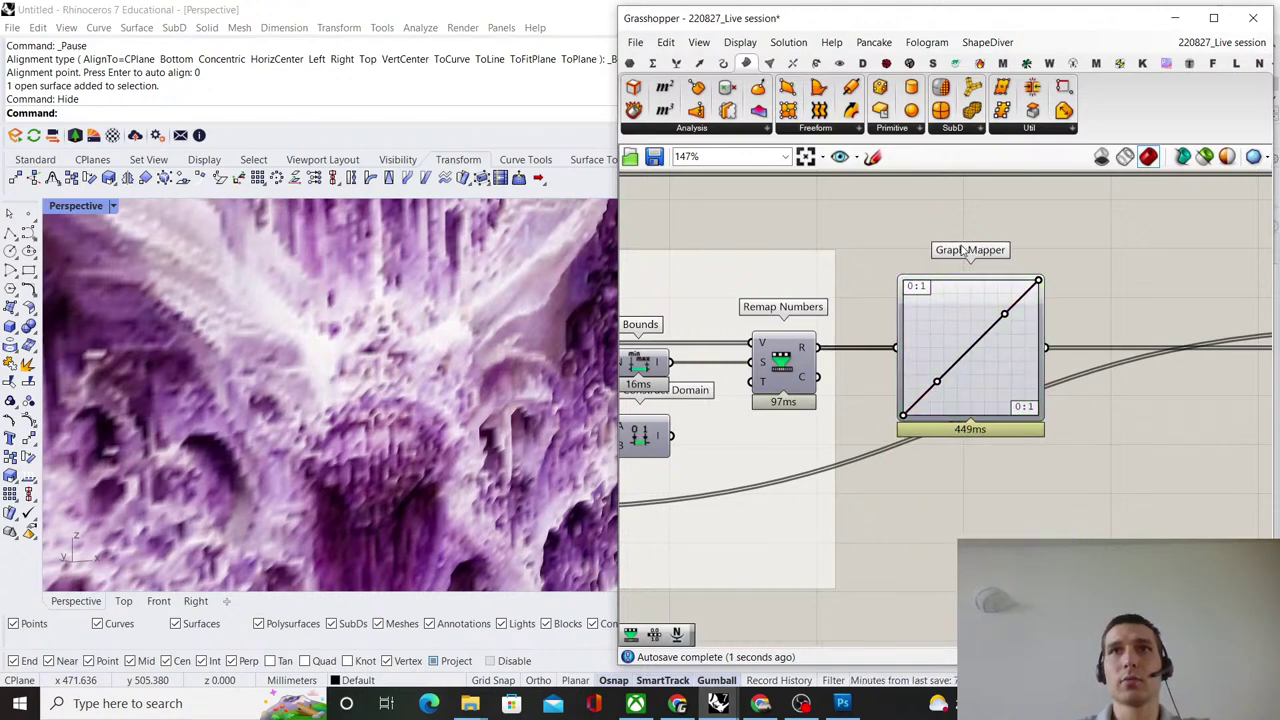
Copy Bounds and Remap Numbers to behind the Graph Mapper and feed its output into both copies.
{"action": "scroll", "coordinate": [910, 335], "scroll_direction": "down", "scroll_amount": 3}
{"action": "scroll", "coordinate": [983, 355], "scroll_direction": "up", "scroll_amount": 2}
{"action": "left_click", "coordinate": [826, 414]}
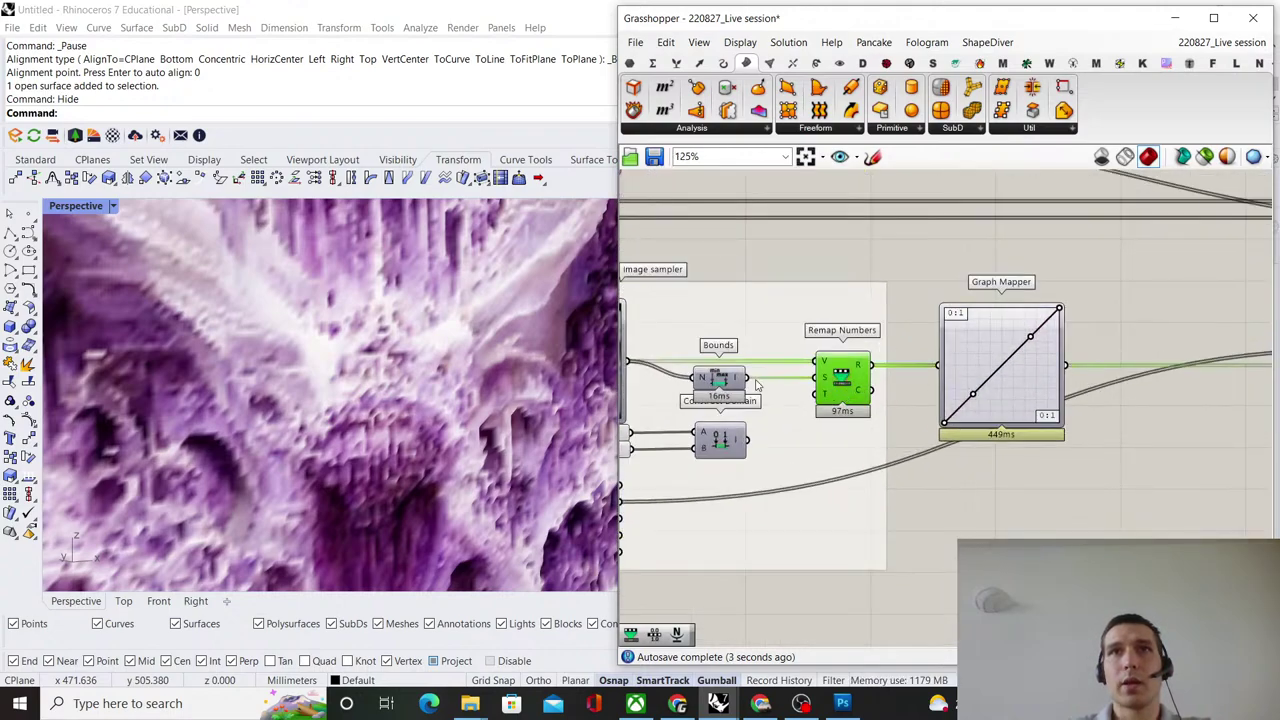
{"action": "scroll", "coordinate": [728, 409], "scroll_direction": "down", "scroll_amount": 4}
{"action": "left_click_drag", "start_coordinate": [837, 371], "coordinate": [971, 403], "text": "alt"}
{"action": "scroll", "coordinate": [1052, 427], "scroll_direction": "up", "scroll_amount": 4}
{"action": "left_click", "coordinate": [900, 289]}
{"action": "scroll", "coordinate": [876, 318], "scroll_direction": "up", "scroll_amount": 2}
{"action": "left_click_drag", "start_coordinate": [717, 367], "coordinate": [812, 443]}
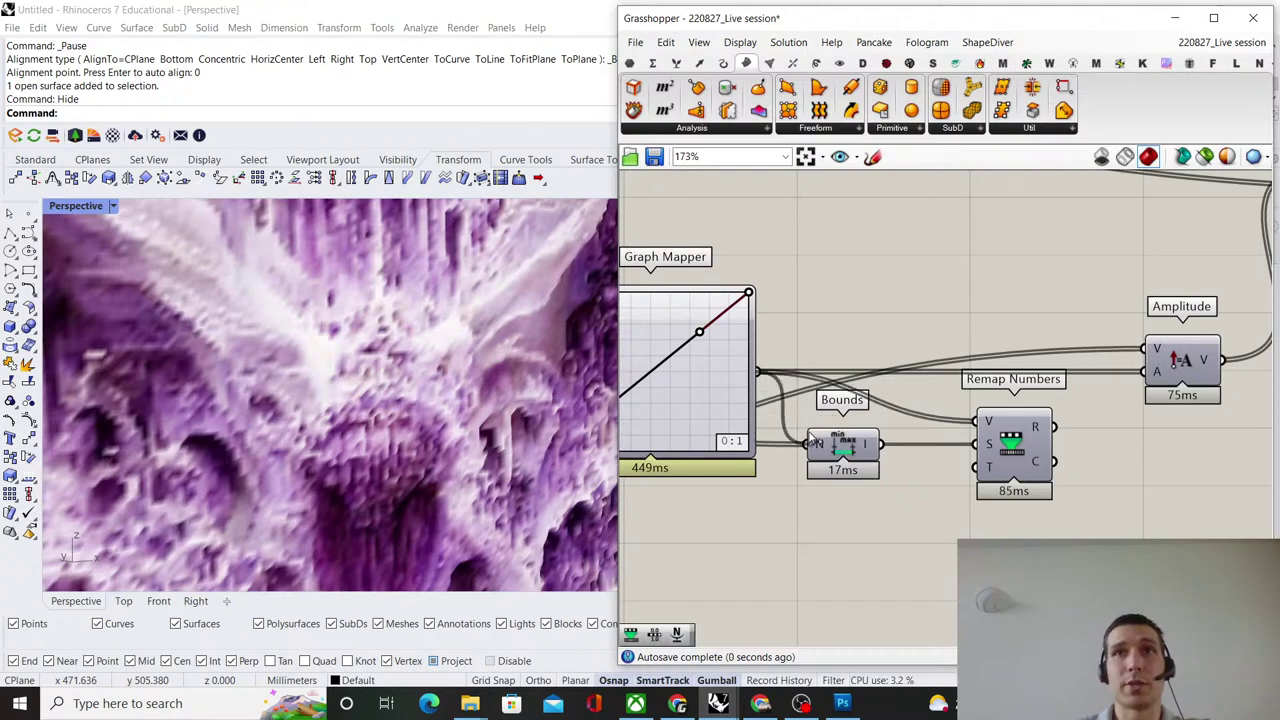
Wire the copied Remap Numbers' R output into Amplitude's A input and line up the copies and Amplitude with the Graph Mapper.
{"action": "left_click_drag", "start_coordinate": [1010, 435], "coordinate": [1015, 389]}
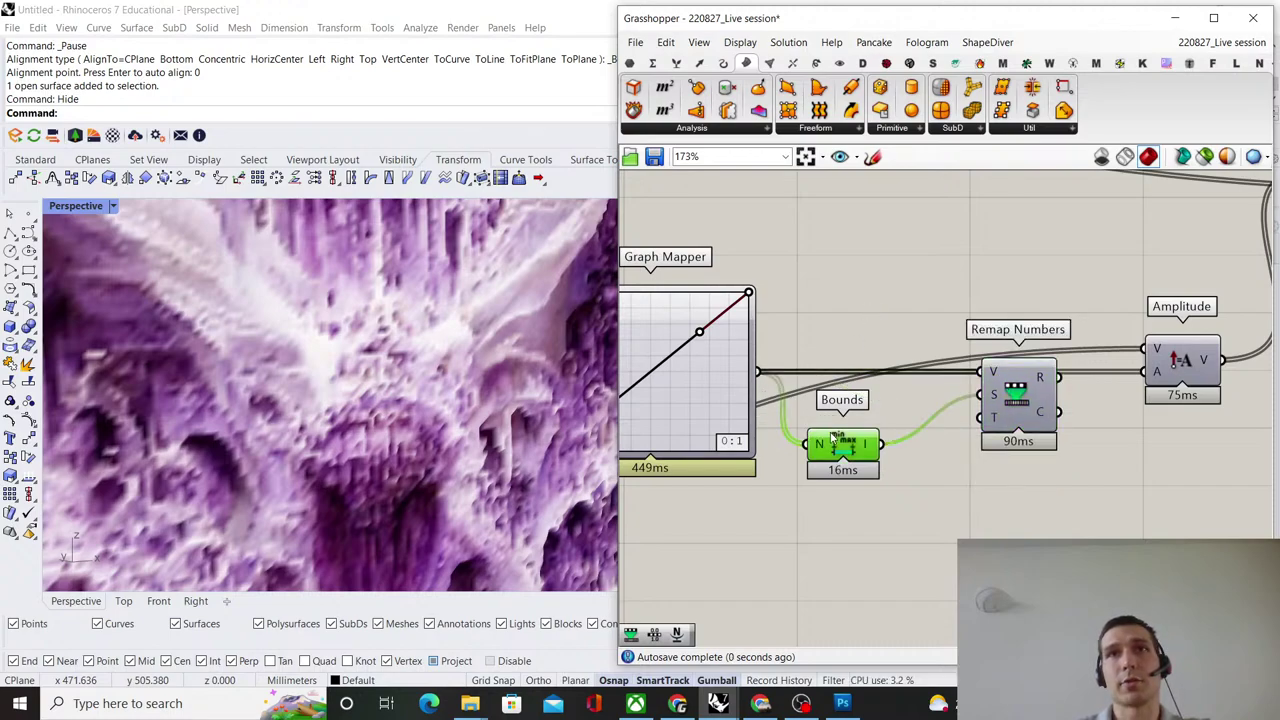
{"action": "left_click_drag", "start_coordinate": [835, 440], "coordinate": [830, 393]}
{"action": "right_click_drag", "start_coordinate": [1066, 380], "coordinate": [972, 362]}
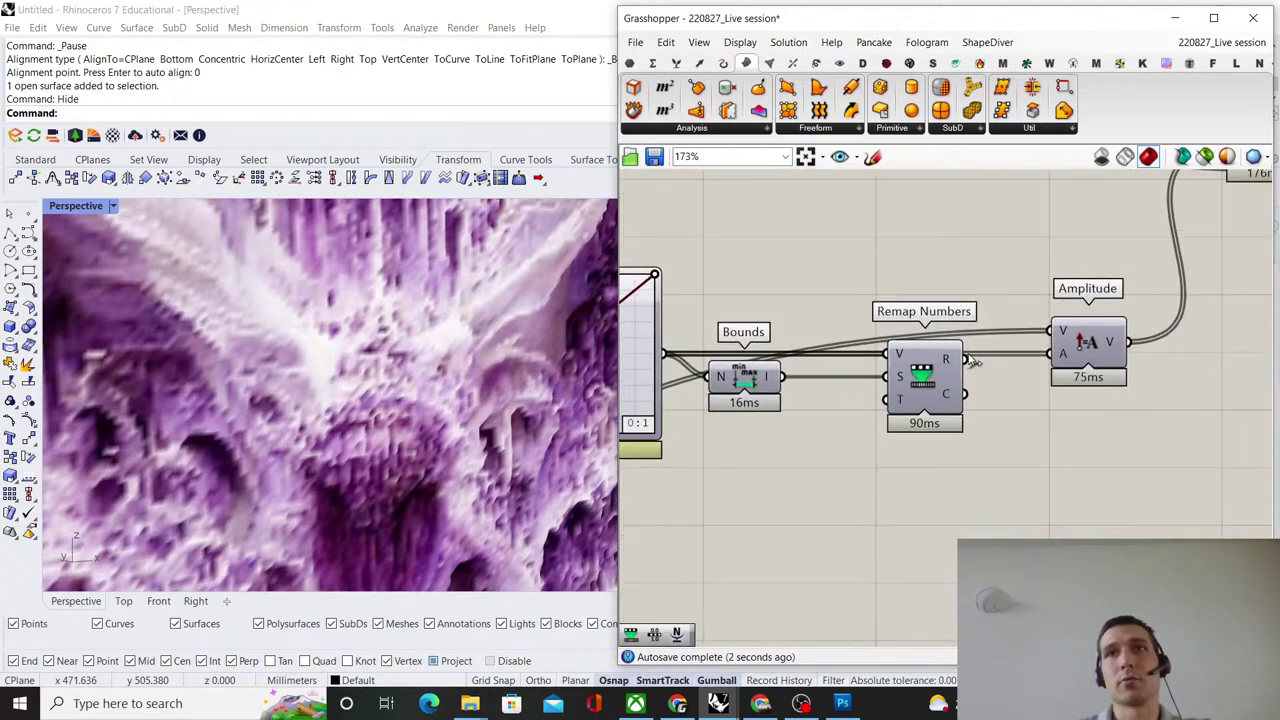
{"action": "left_click", "coordinate": [1090, 360]}
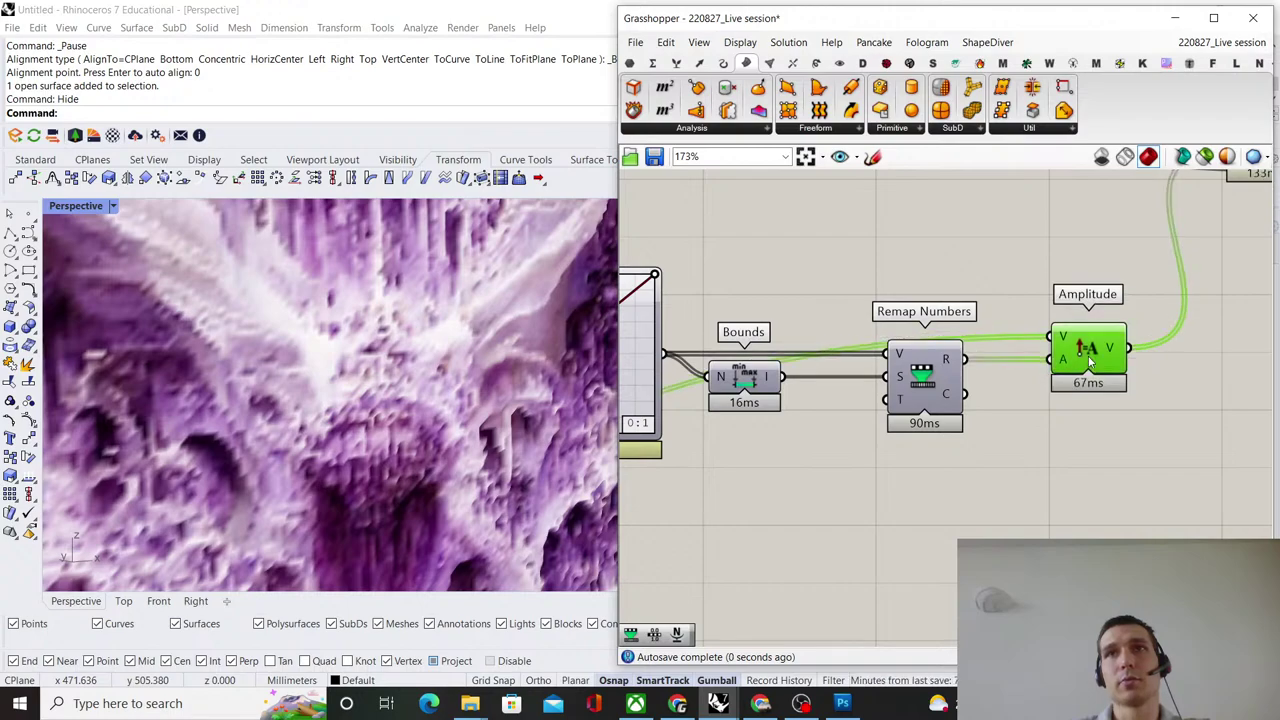
Wire Construct Domain's output into the T input of the copied Remap Numbers behind the Graph Mapper.
{"action": "scroll", "coordinate": [737, 385], "scroll_direction": "down", "scroll_amount": 5}
{"action": "scroll", "coordinate": [737, 385], "scroll_direction": "up", "scroll_amount": 2}
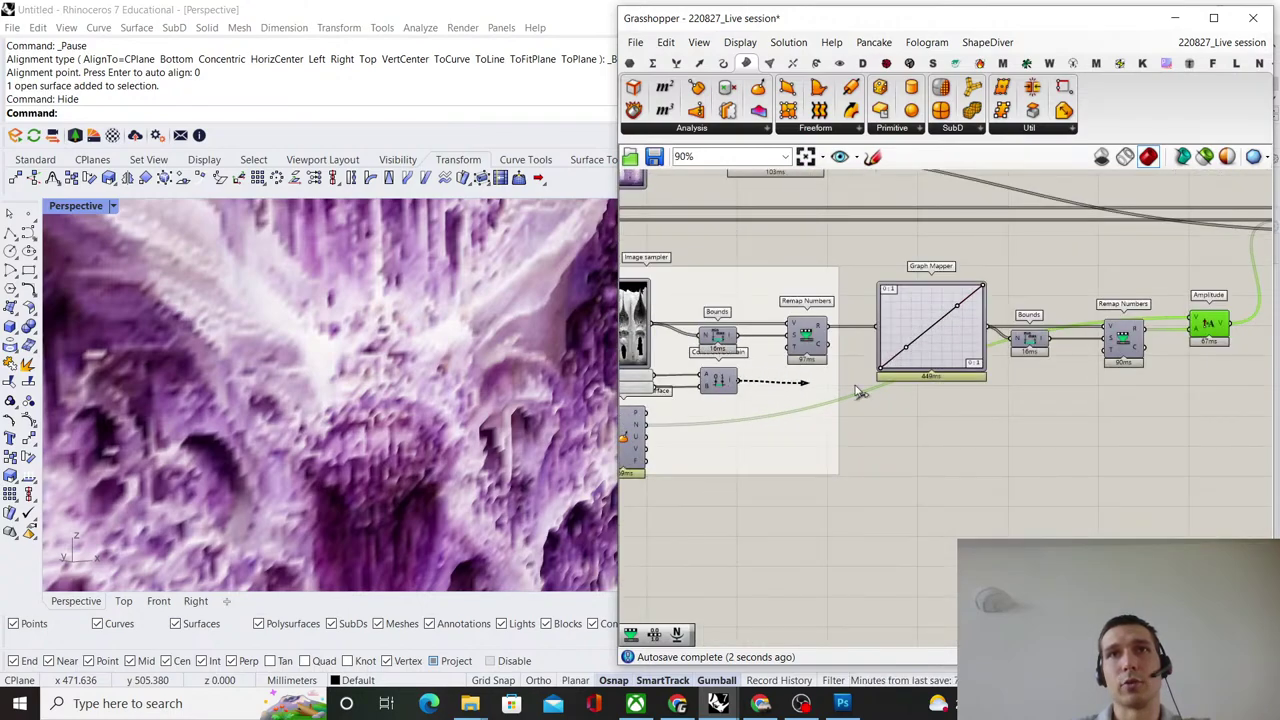
{"action": "right_click_drag", "start_coordinate": [806, 377], "coordinate": [985, 380]}
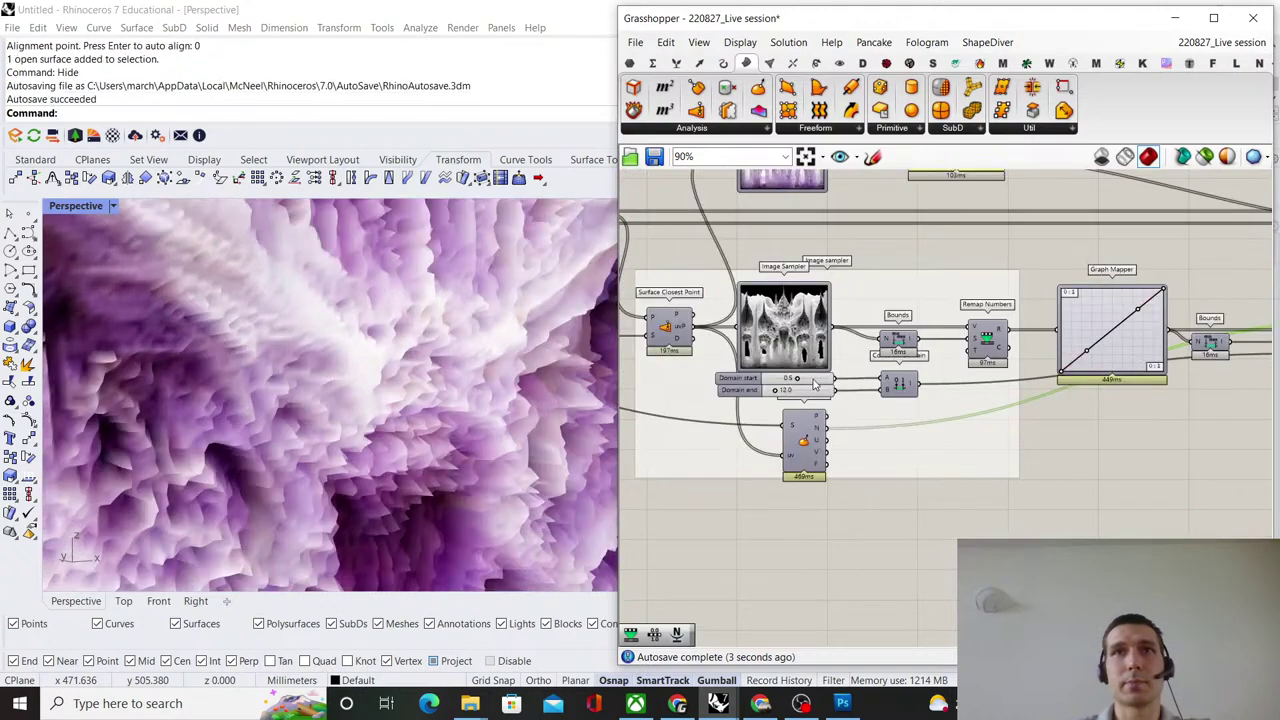
Move Construct Domain with its Domain start and Domain end sliders to just beneath the Graph Mapper.
{"action": "scroll", "coordinate": [884, 384], "scroll_direction": "up", "scroll_amount": 2}
{"action": "left_click", "coordinate": [903, 385]}
{"action": "left_click", "coordinate": [805, 377], "text": "shift"}
{"action": "left_click", "coordinate": [805, 391], "text": "shift"}
{"action": "right_click", "coordinate": [927, 423]}
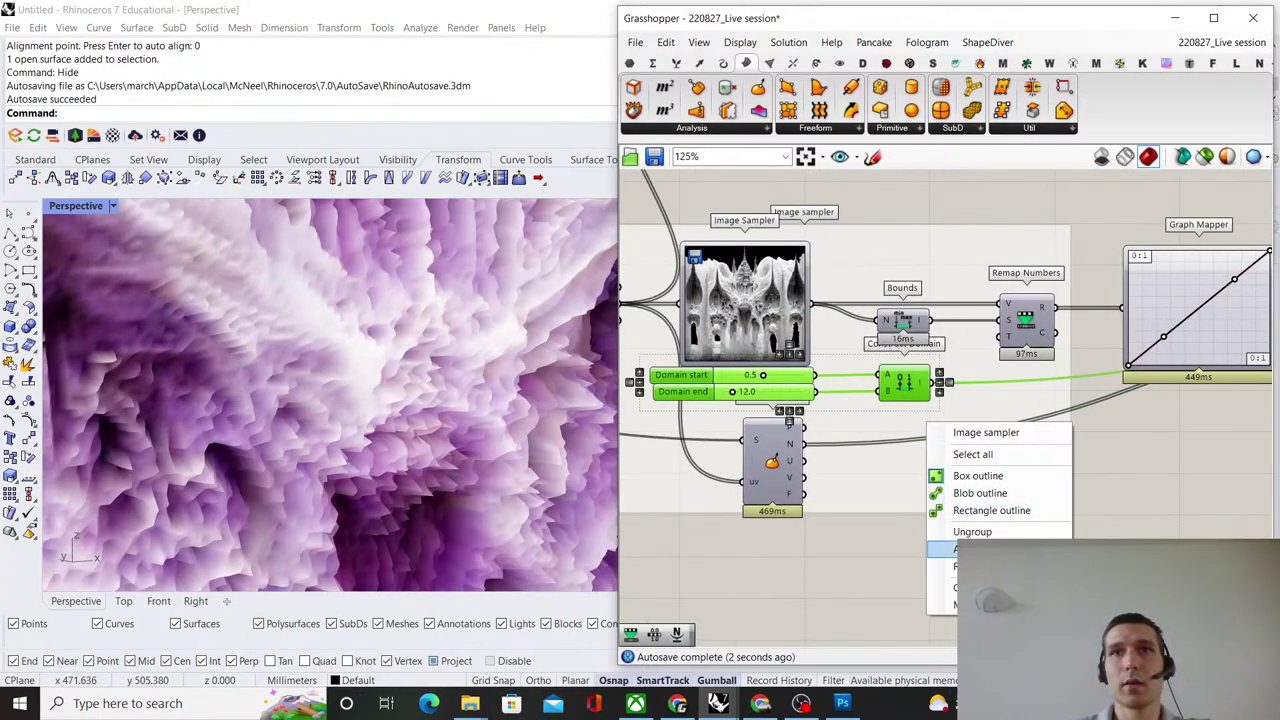
{"action": "left_click", "coordinate": [964, 549]}
{"action": "scroll", "coordinate": [973, 425], "scroll_direction": "down", "scroll_amount": 3}
{"action": "right_click_drag", "start_coordinate": [1031, 428], "coordinate": [824, 430]}
{"action": "scroll", "coordinate": [824, 430], "scroll_direction": "up", "scroll_amount": 2}
{"action": "left_click_drag", "start_coordinate": [687, 391], "coordinate": [1050, 424]}
Try to take Construct Domain and its two sliders out of the Image sampler group.
{"action": "right_click", "coordinate": [1032, 382]}
{"action": "left_click", "coordinate": [1119, 525]}
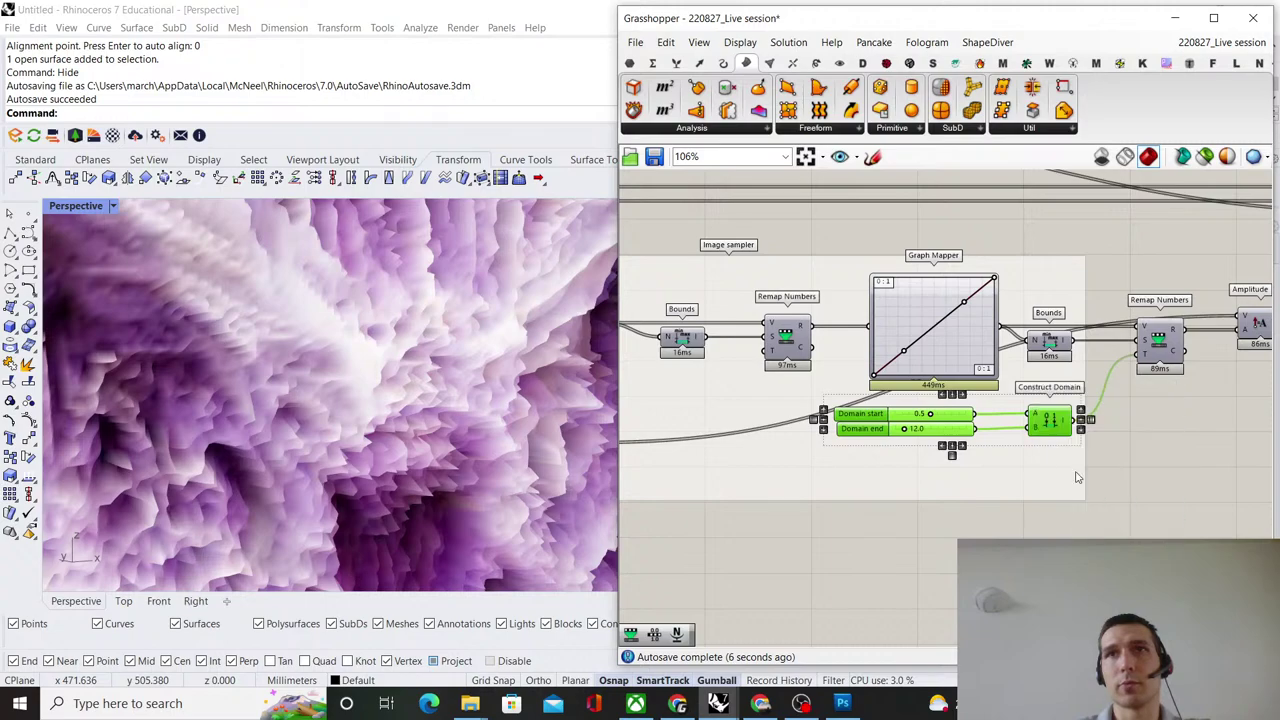
{"action": "right_click", "coordinate": [985, 450]}
{"action": "left_click", "coordinate": [1050, 590]}
{"action": "left_click", "coordinate": [1053, 420]}
{"action": "right_click", "coordinate": [1037, 479]}
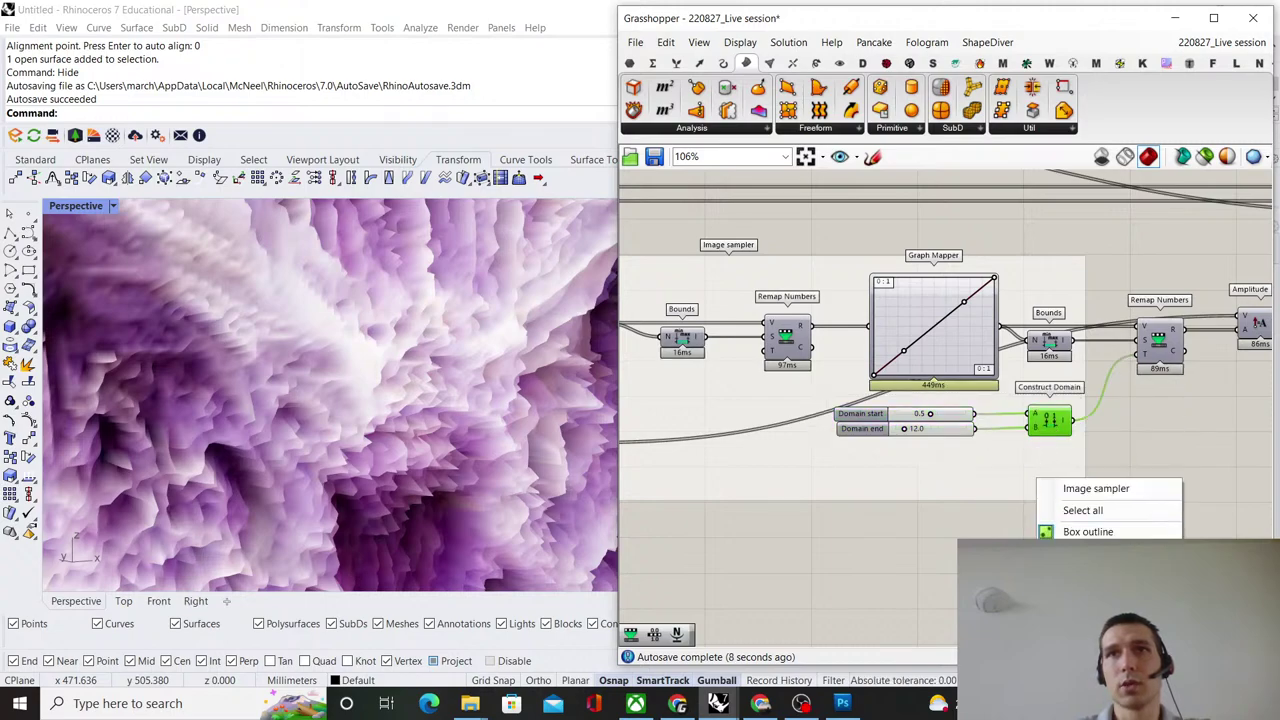
{"action": "left_click", "coordinate": [1100, 620]}
{"action": "left_click_drag", "start_coordinate": [1058, 428], "coordinate": [1040, 424]}
Copy Construct Domain and its two sliders to below the Image sampler group and wire the copy into the second Remap Numbers' T input.
{"action": "left_click_drag", "start_coordinate": [785, 538], "coordinate": [1044, 516]}
{"action": "scroll", "coordinate": [1056, 390], "scroll_direction": "down", "scroll_amount": 2}
{"action": "scroll", "coordinate": [1080, 492], "scroll_direction": "up", "scroll_amount": 2}
{"action": "left_click", "coordinate": [1068, 524]}
{"action": "left_click_drag", "start_coordinate": [1124, 340], "coordinate": [1124, 338]}
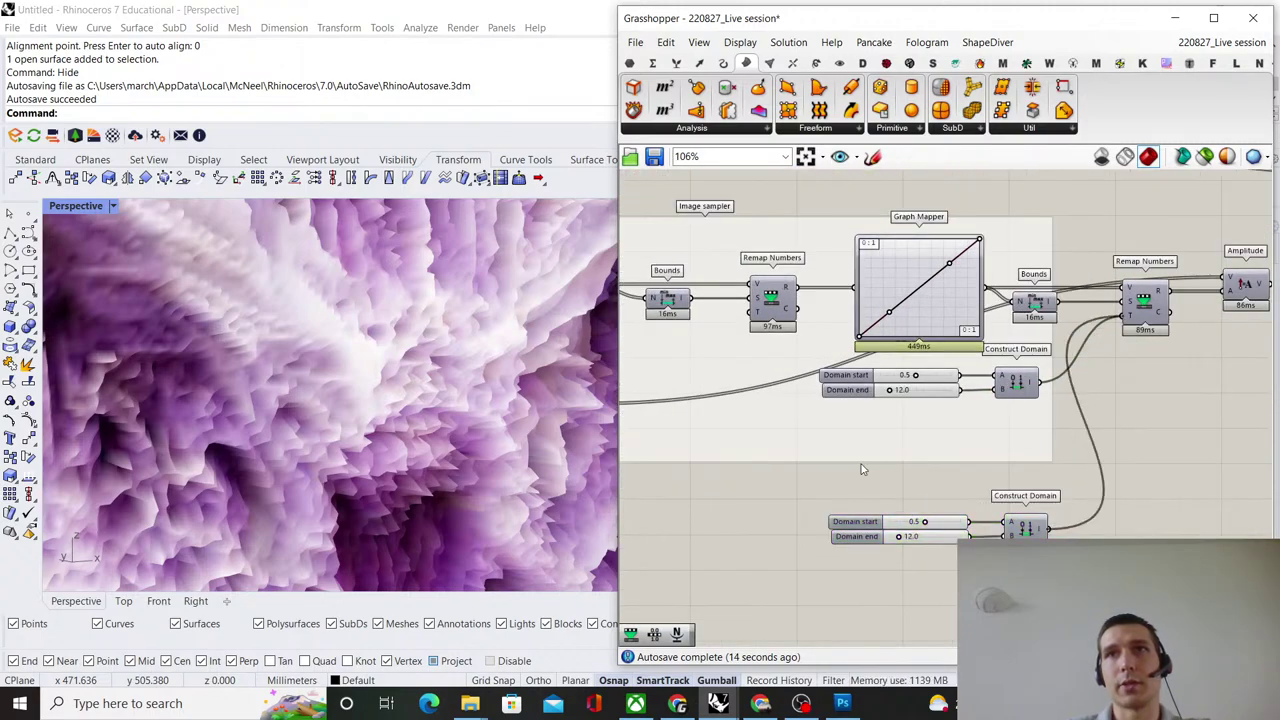
Delete the original Construct Domain and sliders from the Image sampler group and place the copied set directly beneath the Graph Mapper.
{"action": "left_click_drag", "start_coordinate": [790, 474], "coordinate": [1124, 314]}
{"action": "key", "text": "Delete"}
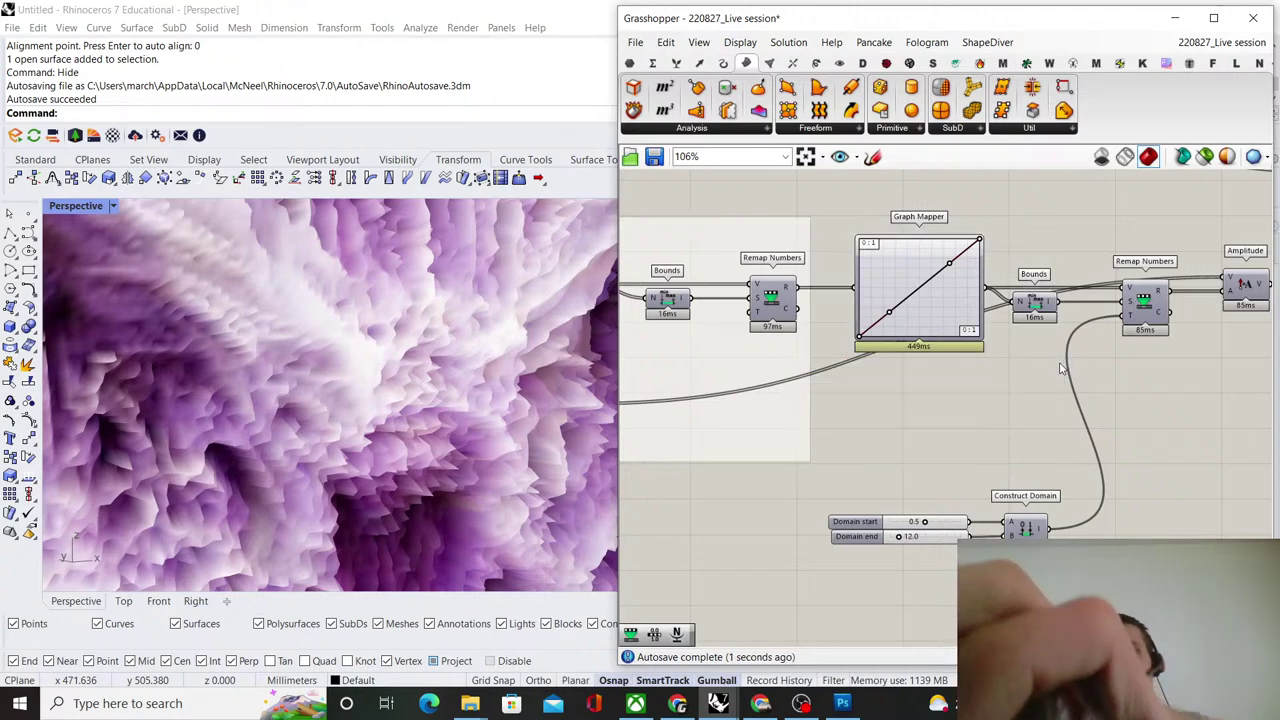
{"action": "right_click_drag", "start_coordinate": [1063, 370], "coordinate": [916, 390]}
{"action": "left_click_drag", "start_coordinate": [920, 604], "coordinate": [755, 515]}
{"action": "left_click_drag", "start_coordinate": [880, 540], "coordinate": [885, 400]}
Group the Graph Mapper, Bounds, Remap Numbers, Construct Domain, its sliders and Amplitude, and name the group "Balancing the amplitude".
{"action": "left_click_drag", "start_coordinate": [1012, 436], "coordinate": [775, 260]}
{"action": "left_click", "coordinate": [1090, 318], "text": "shift"}
{"action": "right_click", "coordinate": [1112, 372]}
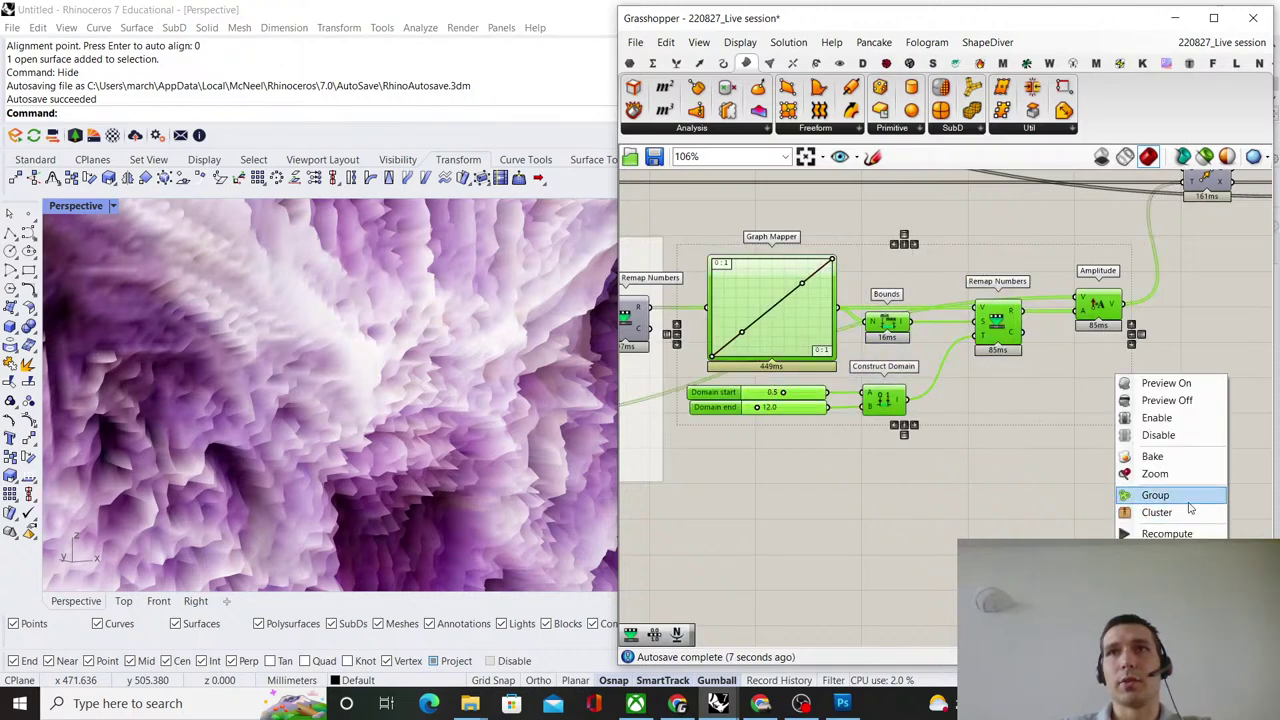
{"action": "left_click", "coordinate": [1140, 492]}
{"action": "right_click", "coordinate": [1008, 382]}
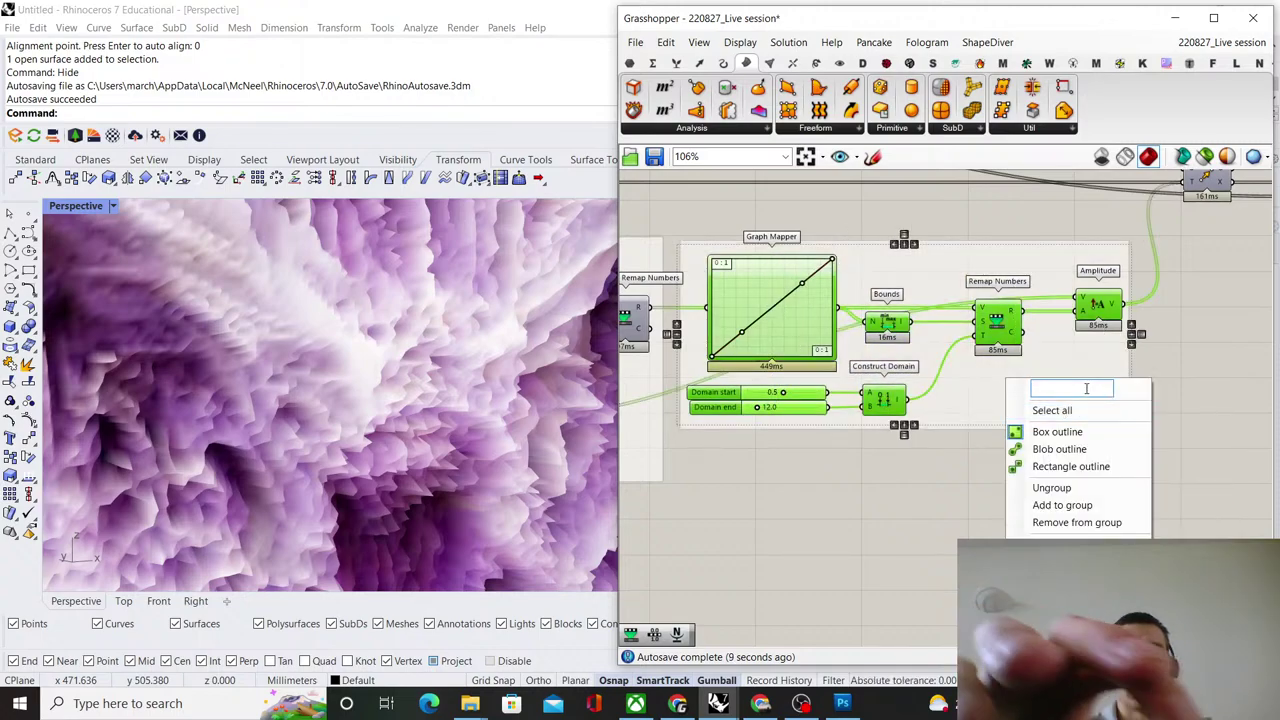
{"action": "type", "text": "Balancing the extru"}
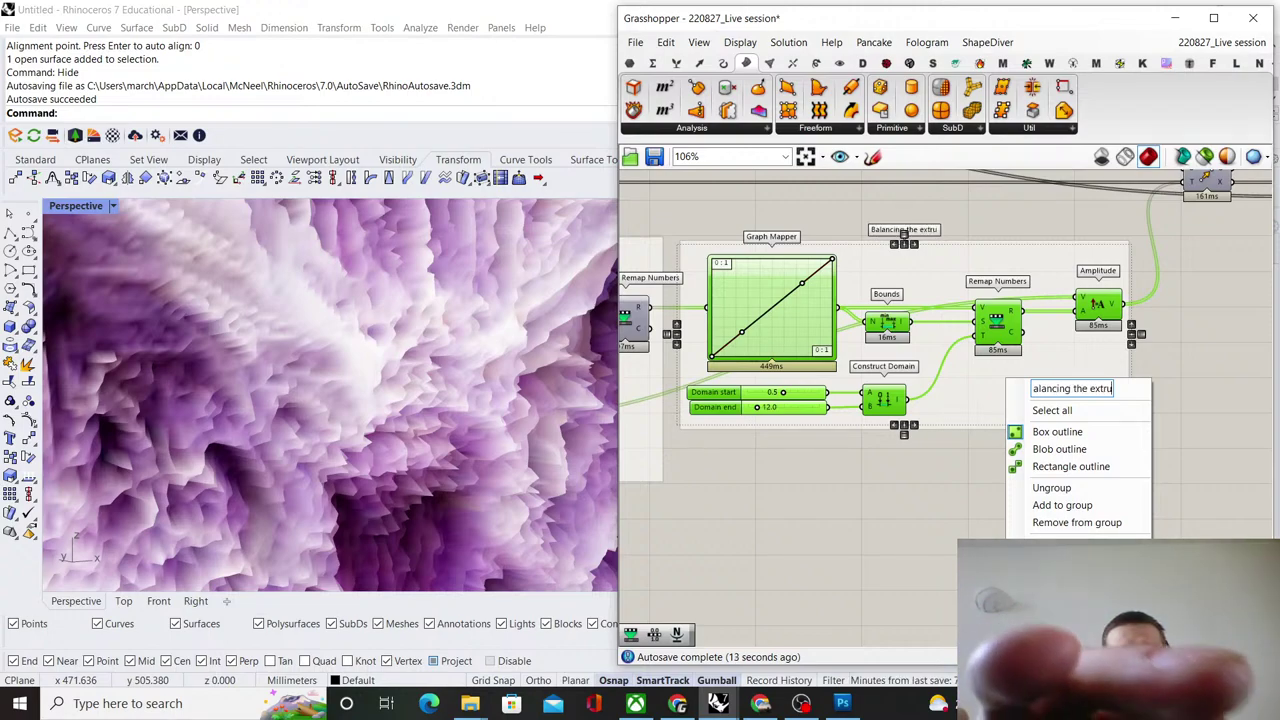
{"action": "key", "text": "BackSpace"}
{"action": "key", "text": "BackSpace"}
{"action": "type", "text": "amplitude"}
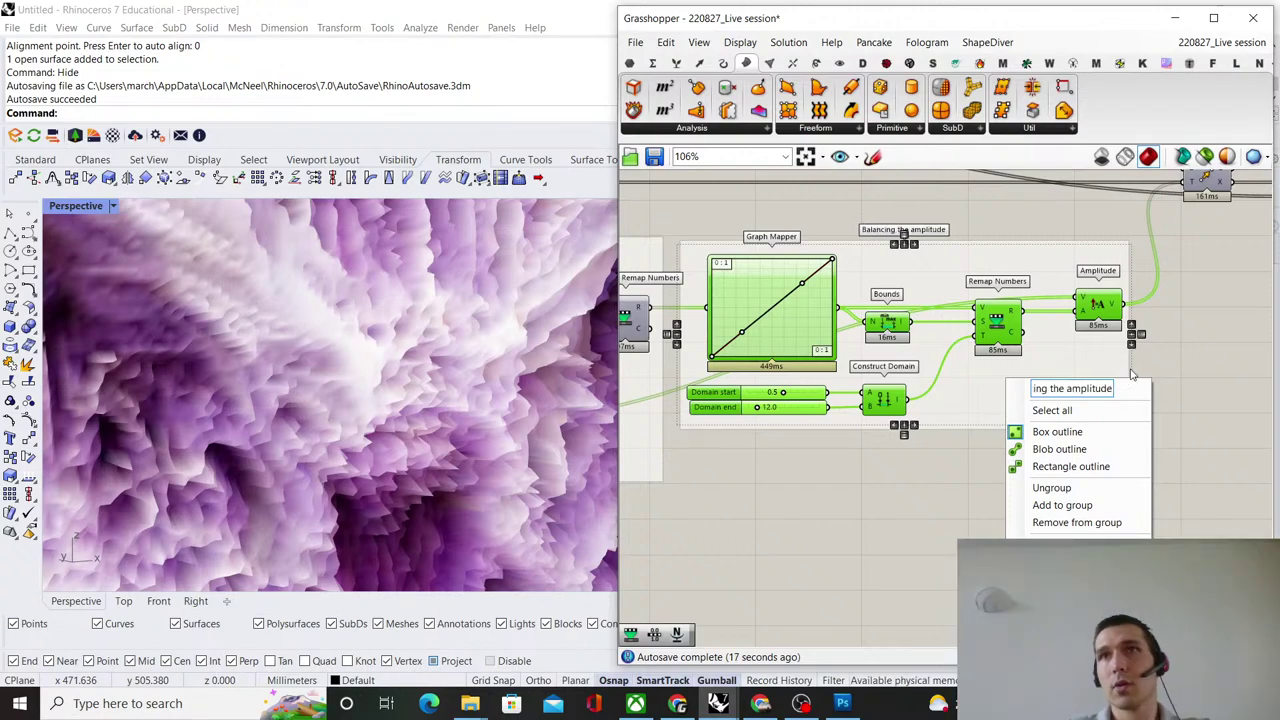
{"action": "key", "text": "Return"}
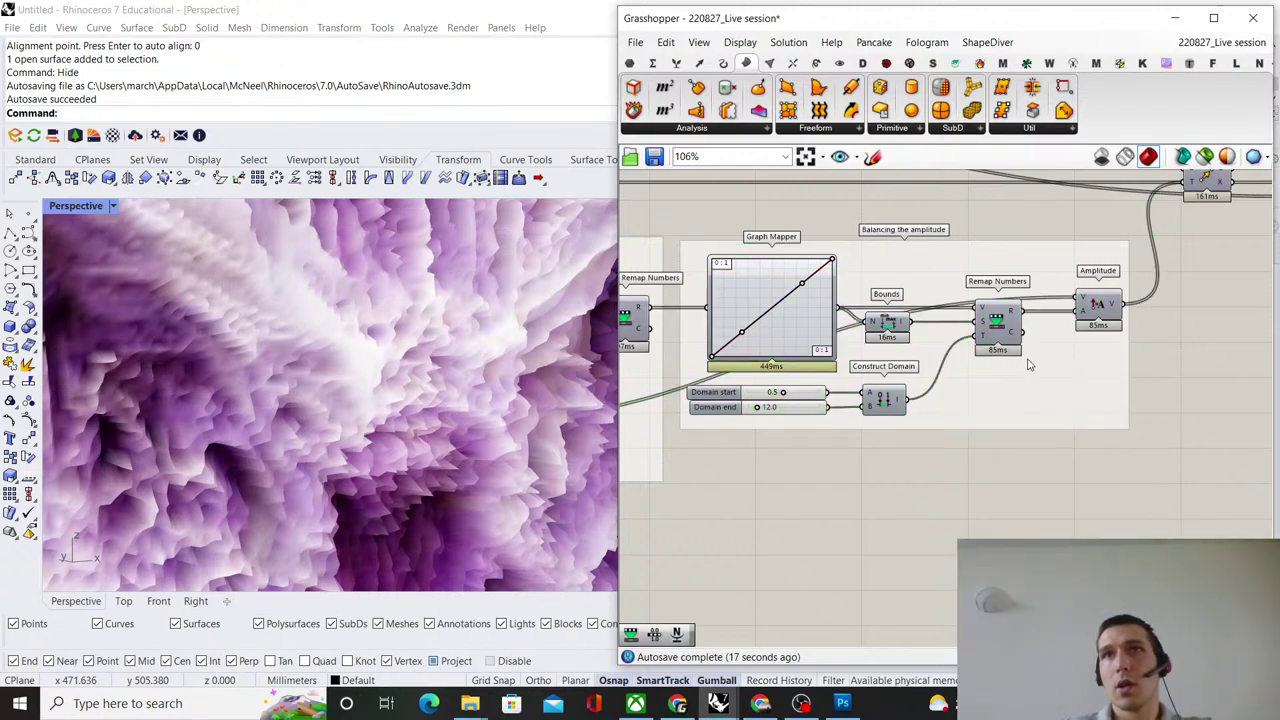
Shift the "Balancing the amplitude" group and the Move and Construct Mesh components further along the canvas to space them out.
{"action": "left_click_drag", "start_coordinate": [1034, 362], "coordinate": [1091, 367]}
{"action": "left_click", "coordinate": [1207, 357]}
{"action": "scroll", "coordinate": [1200, 357], "scroll_direction": "down", "scroll_amount": 3}
{"action": "right_click_drag", "start_coordinate": [1112, 360], "coordinate": [710, 410]}
{"action": "scroll", "coordinate": [806, 284], "scroll_direction": "up", "scroll_amount": 3}
{"action": "left_click_drag", "start_coordinate": [744, 242], "coordinate": [1094, 362]}
{"action": "left_click_drag", "start_coordinate": [898, 322], "coordinate": [998, 322]}
{"action": "left_click", "coordinate": [951, 223]}
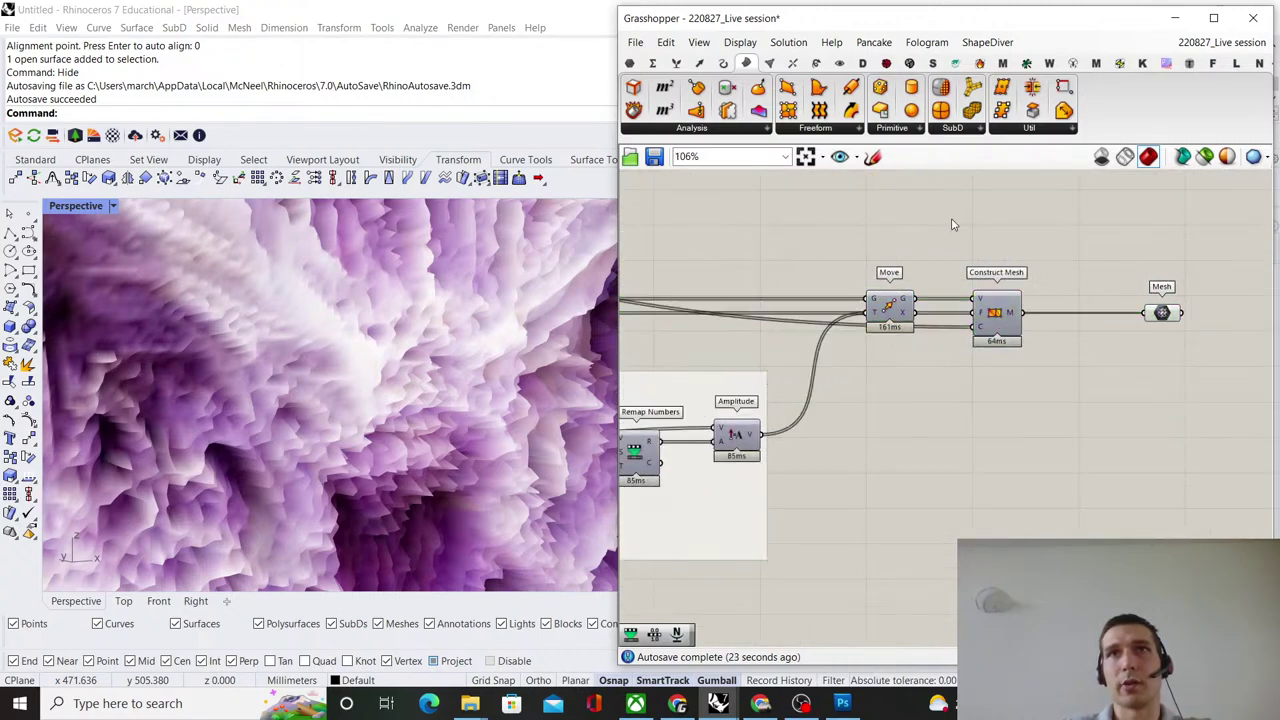
Pull the Graph Mapper's upper Bezier handle to the graph's top edge near its left corner.
{"action": "scroll", "coordinate": [770, 380], "scroll_direction": "down", "scroll_amount": 3}
{"action": "right_click_drag", "start_coordinate": [770, 380], "coordinate": [1032, 395]}
{"action": "scroll", "coordinate": [827, 458], "scroll_direction": "up", "scroll_amount": 6}
{"action": "right_click_drag", "start_coordinate": [827, 463], "coordinate": [827, 446]}
{"action": "scroll", "coordinate": [818, 425], "scroll_direction": "up", "scroll_amount": 2}
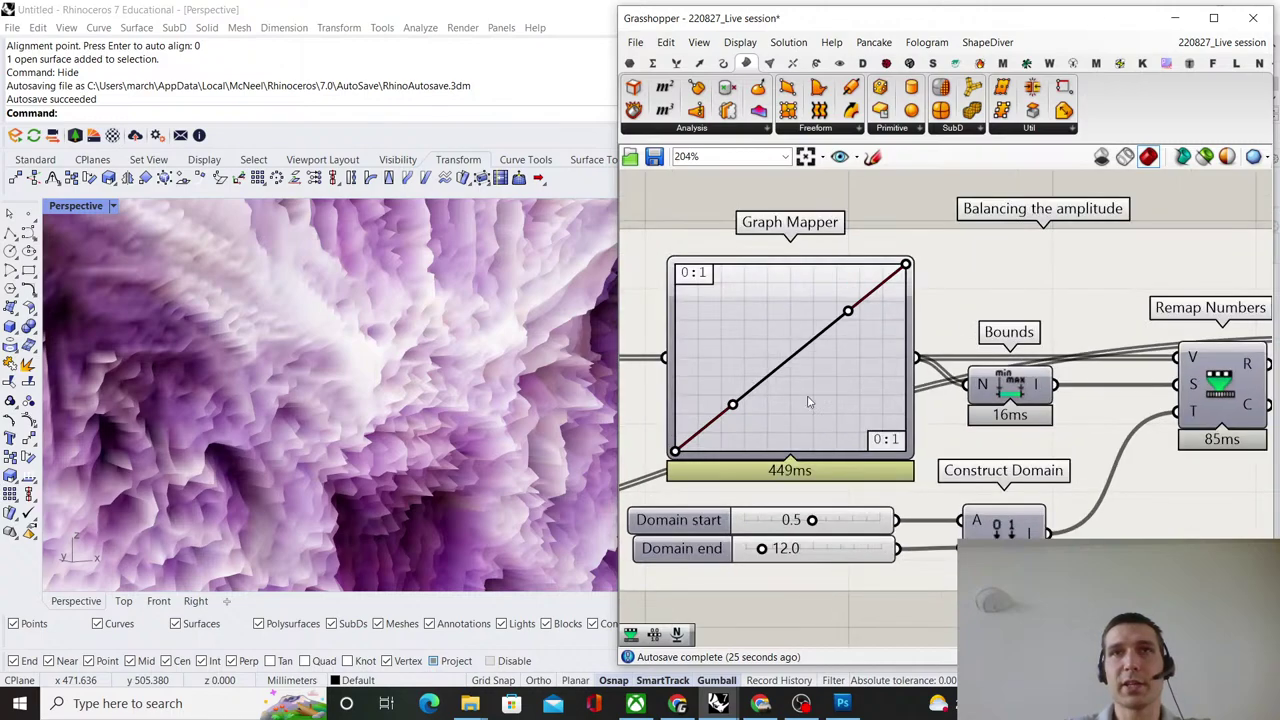
{"action": "scroll", "coordinate": [300, 352], "scroll_direction": "down", "scroll_amount": 7}
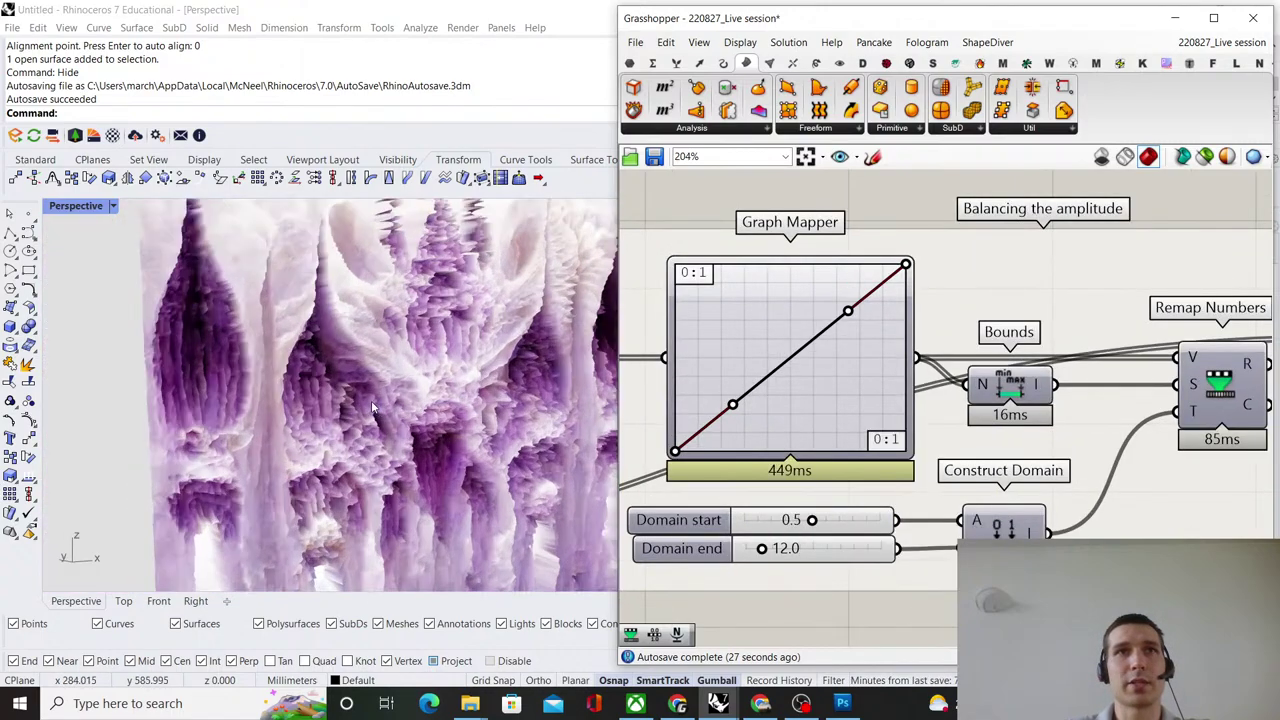
{"action": "scroll", "coordinate": [277, 349], "scroll_direction": "up", "scroll_amount": 4}
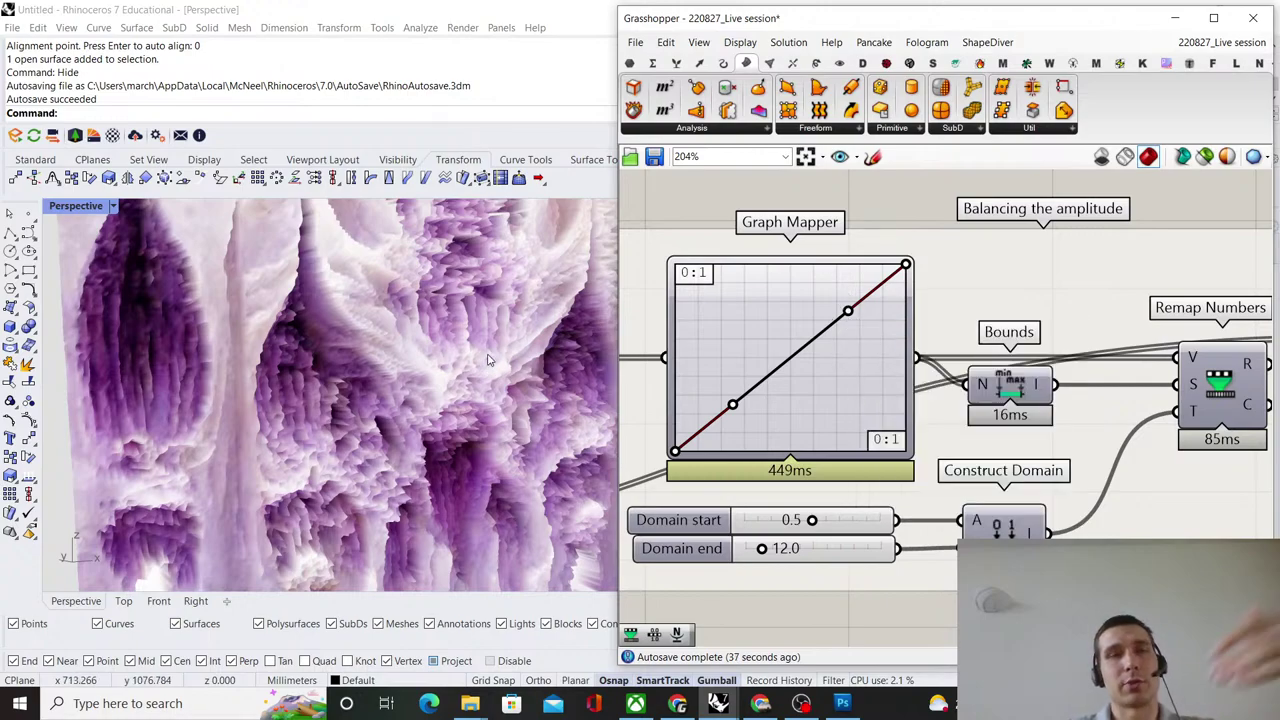
{"action": "scroll", "coordinate": [400, 373], "scroll_direction": "up", "scroll_amount": 4}
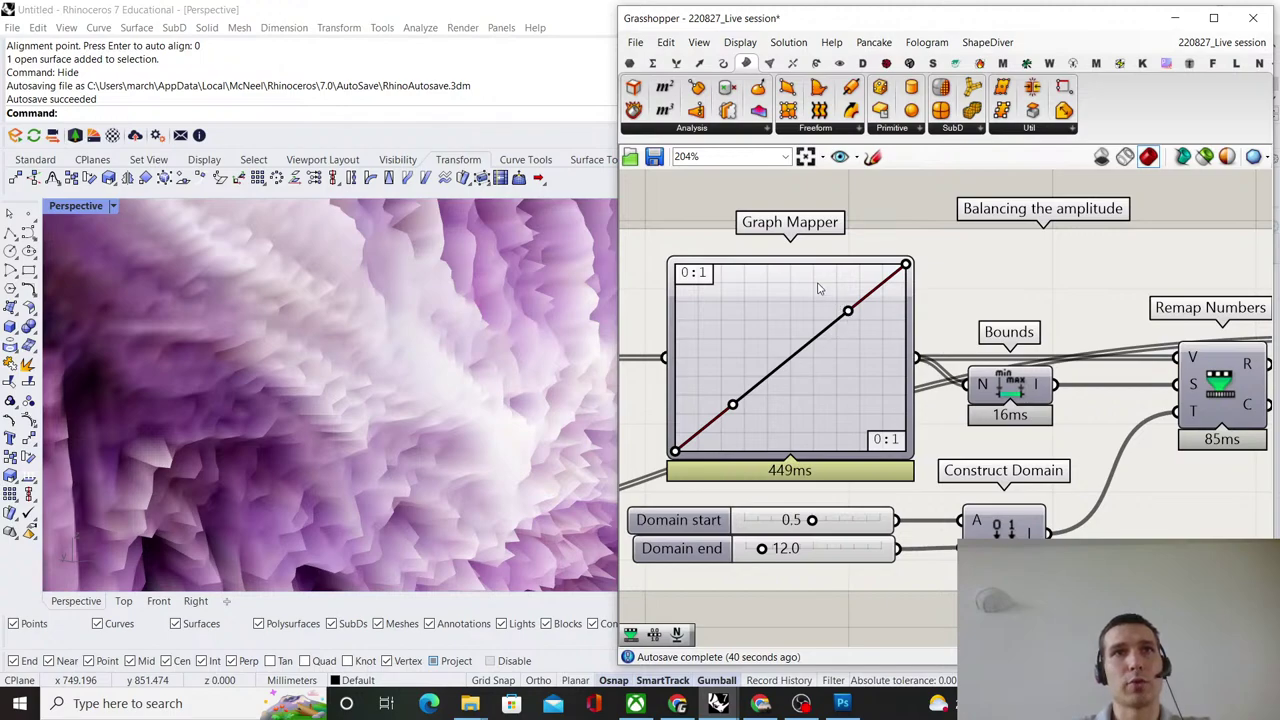
{"action": "left_click_drag", "start_coordinate": [811, 279], "coordinate": [725, 260]}
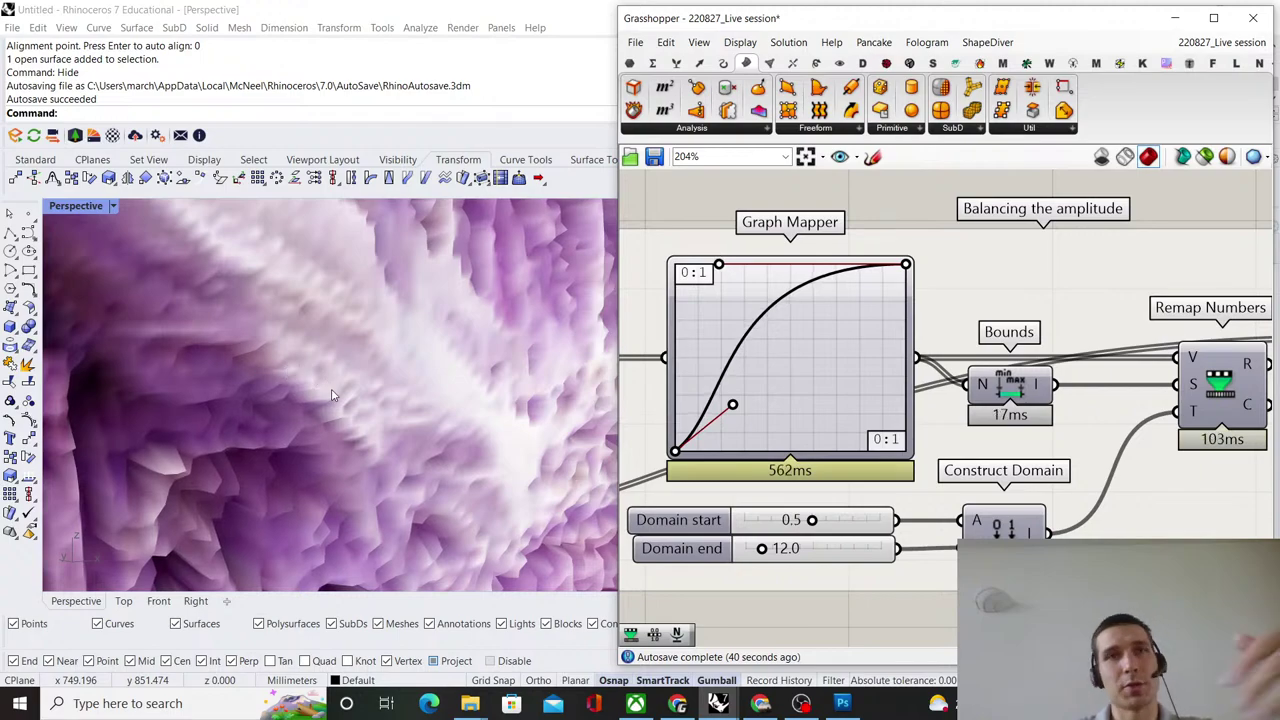
Pull the Graph Mapper's lower Bezier handle to the graph's bottom-right corner to form a steep S-curve.
{"action": "scroll", "coordinate": [331, 391], "scroll_direction": "down", "scroll_amount": 8}
{"action": "scroll", "coordinate": [339, 392], "scroll_direction": "up", "scroll_amount": 5}
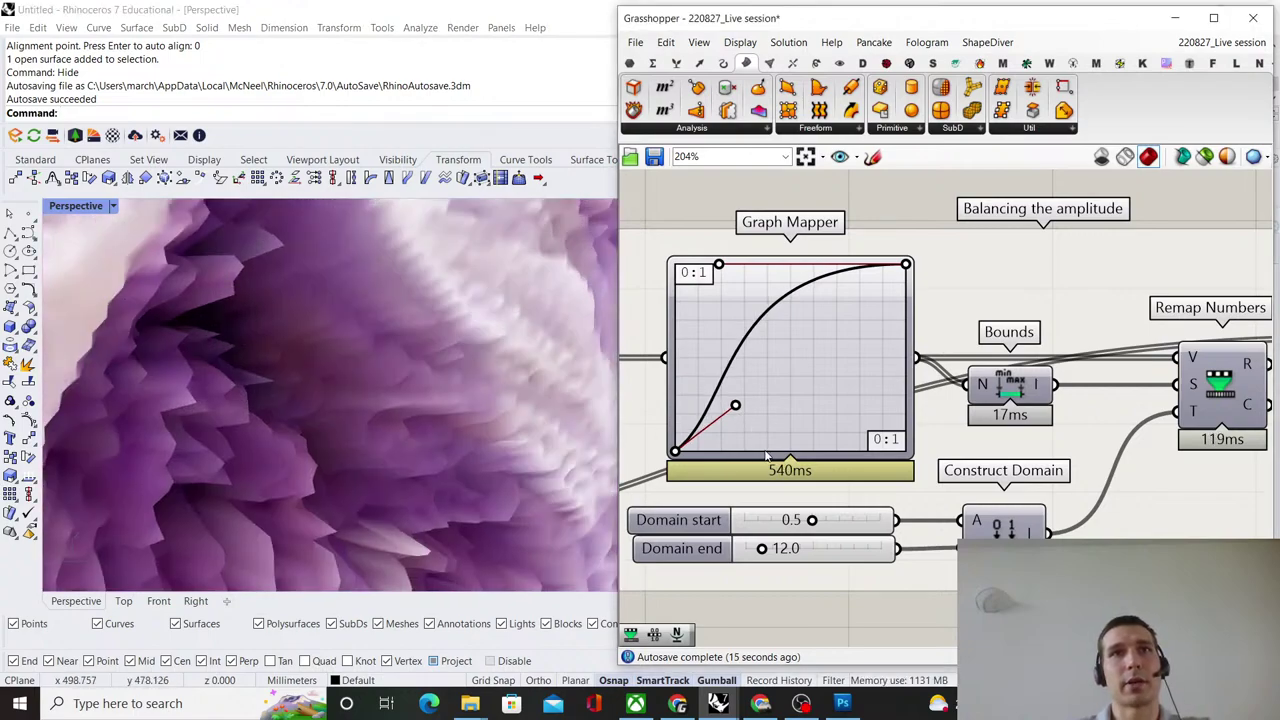
{"action": "left_click_drag", "start_coordinate": [780, 470], "coordinate": [970, 520]}
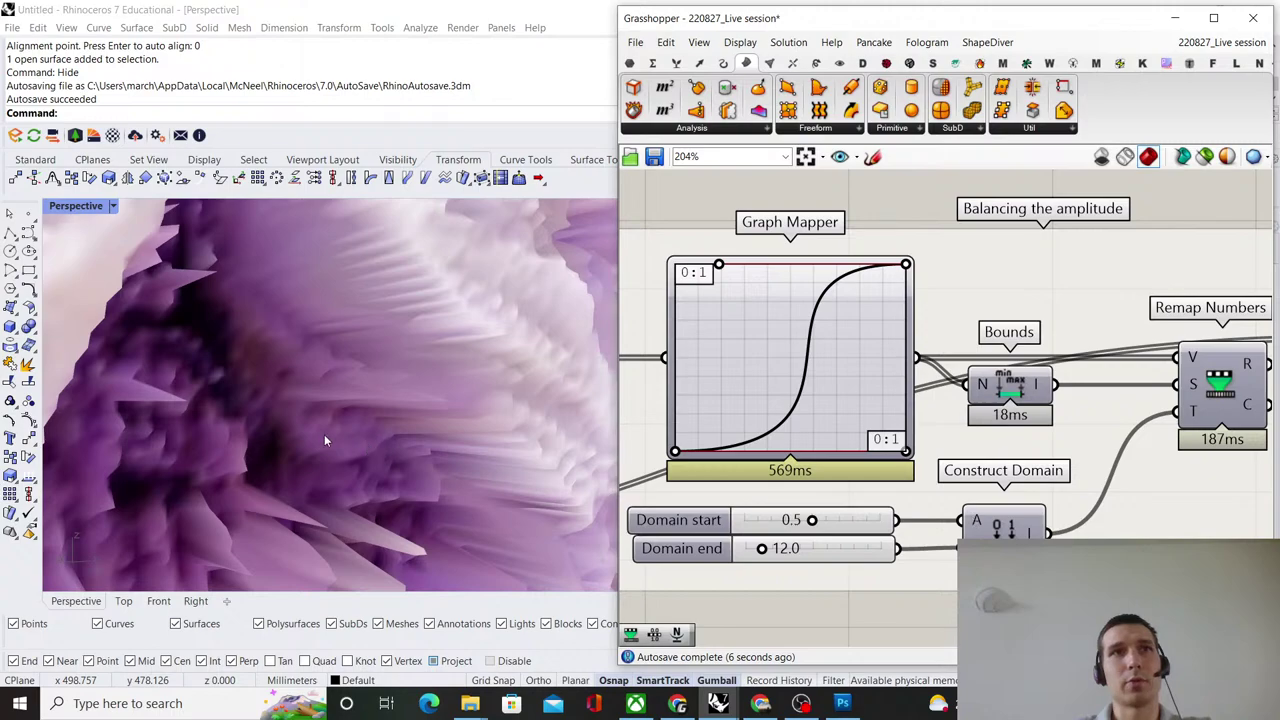
Examine the relief mesh close up and from several angles to judge the spikes and depth under the steep S-curve.
{"action": "scroll", "coordinate": [252, 410], "scroll_direction": "down", "scroll_amount": 10}
{"action": "right_click_drag", "start_coordinate": [282, 410], "coordinate": [405, 410]}
{"action": "scroll", "coordinate": [412, 414], "scroll_direction": "up", "scroll_amount": 7}
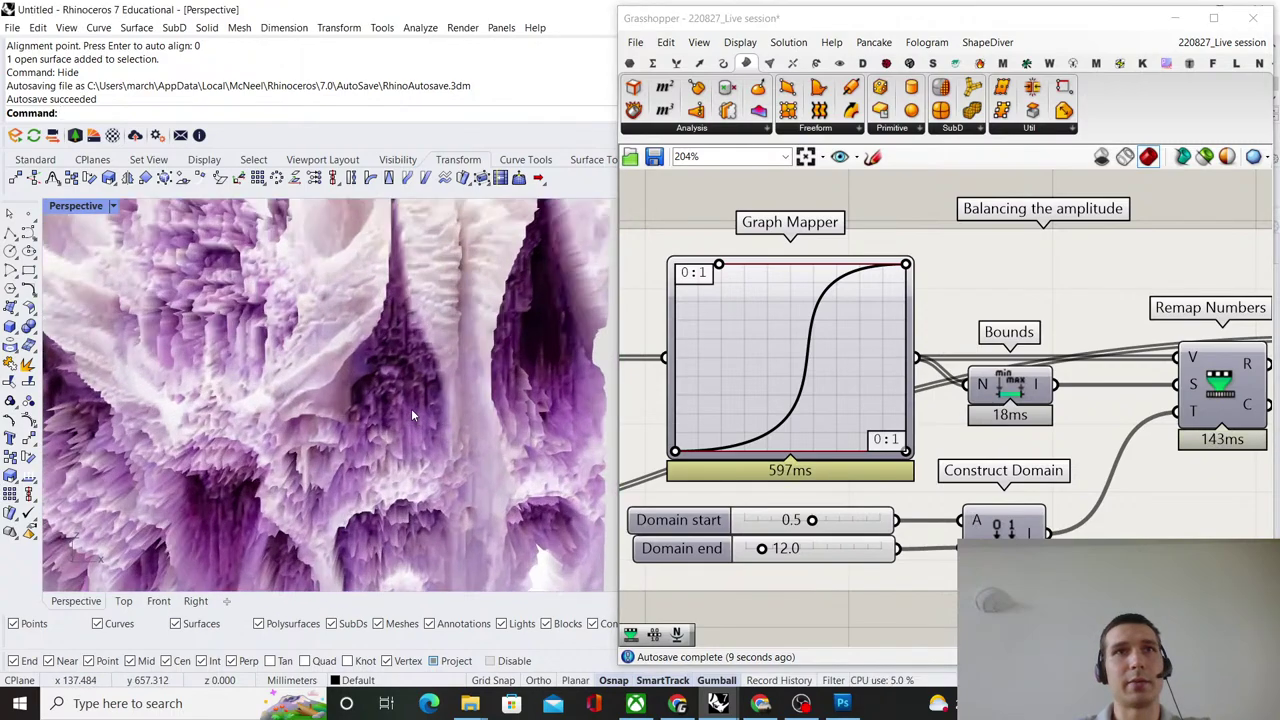
{"action": "scroll", "coordinate": [365, 472], "scroll_direction": "up", "scroll_amount": 3}
{"action": "right_click_drag", "start_coordinate": [412, 461], "coordinate": [322, 320]}
{"action": "scroll", "coordinate": [322, 320], "scroll_direction": "up", "scroll_amount": 3}
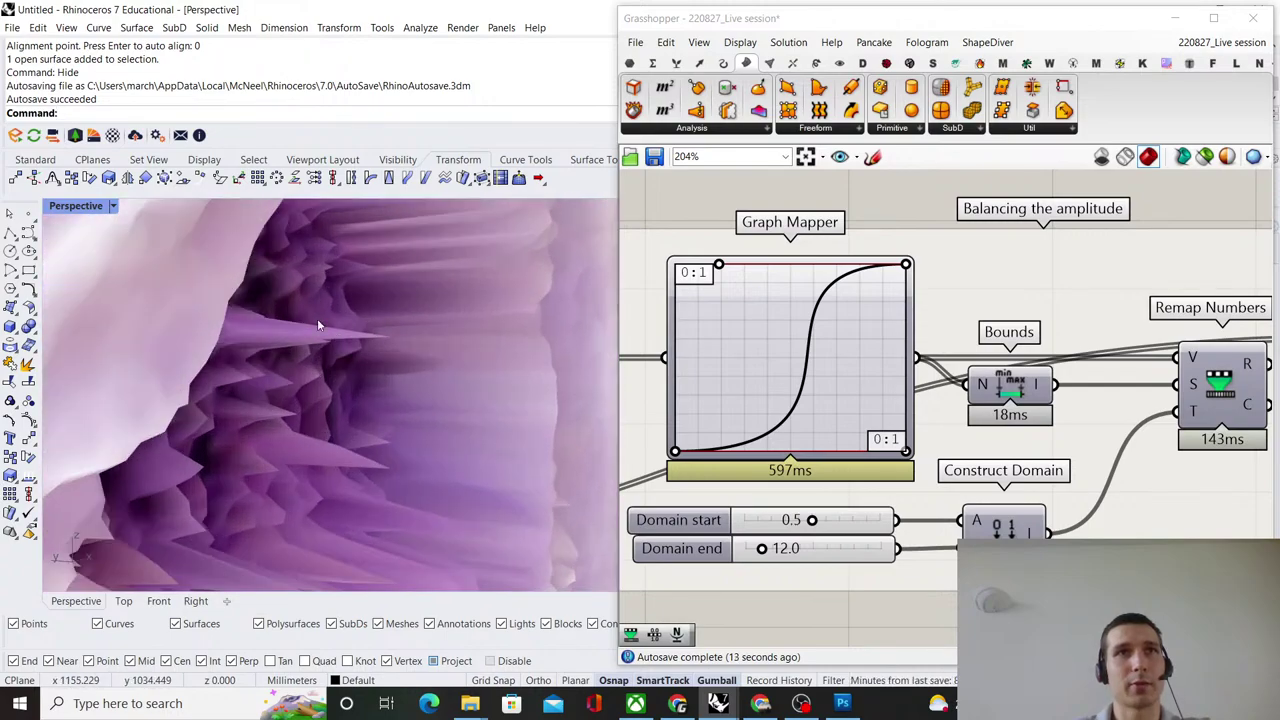
{"action": "scroll", "coordinate": [380, 378], "scroll_direction": "down", "scroll_amount": 5}
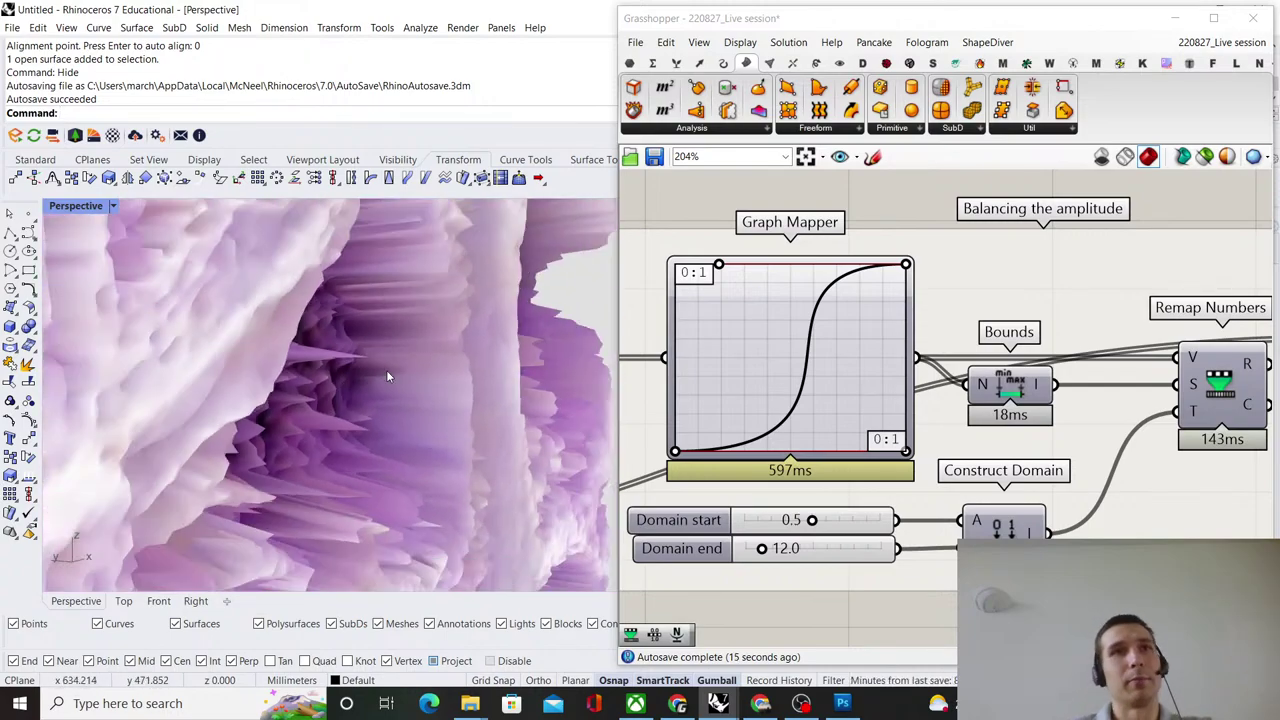
{"action": "scroll", "coordinate": [381, 355], "scroll_direction": "down", "scroll_amount": 4}
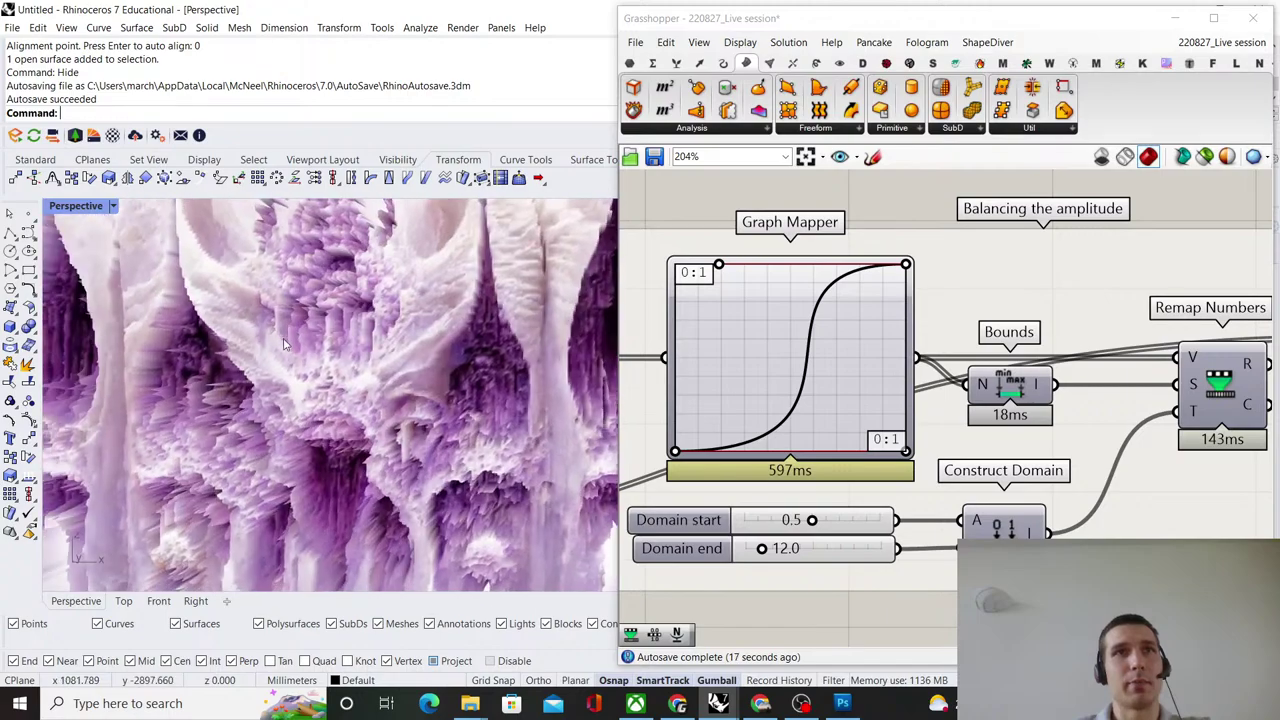
{"action": "right_click_drag", "start_coordinate": [268, 343], "coordinate": [354, 338]}
{"action": "scroll", "coordinate": [312, 330], "scroll_direction": "up", "scroll_amount": 4}
{"action": "scroll", "coordinate": [366, 342], "scroll_direction": "down", "scroll_amount": 5}
{"action": "scroll", "coordinate": [898, 457], "scroll_direction": "up", "scroll_amount": 1}
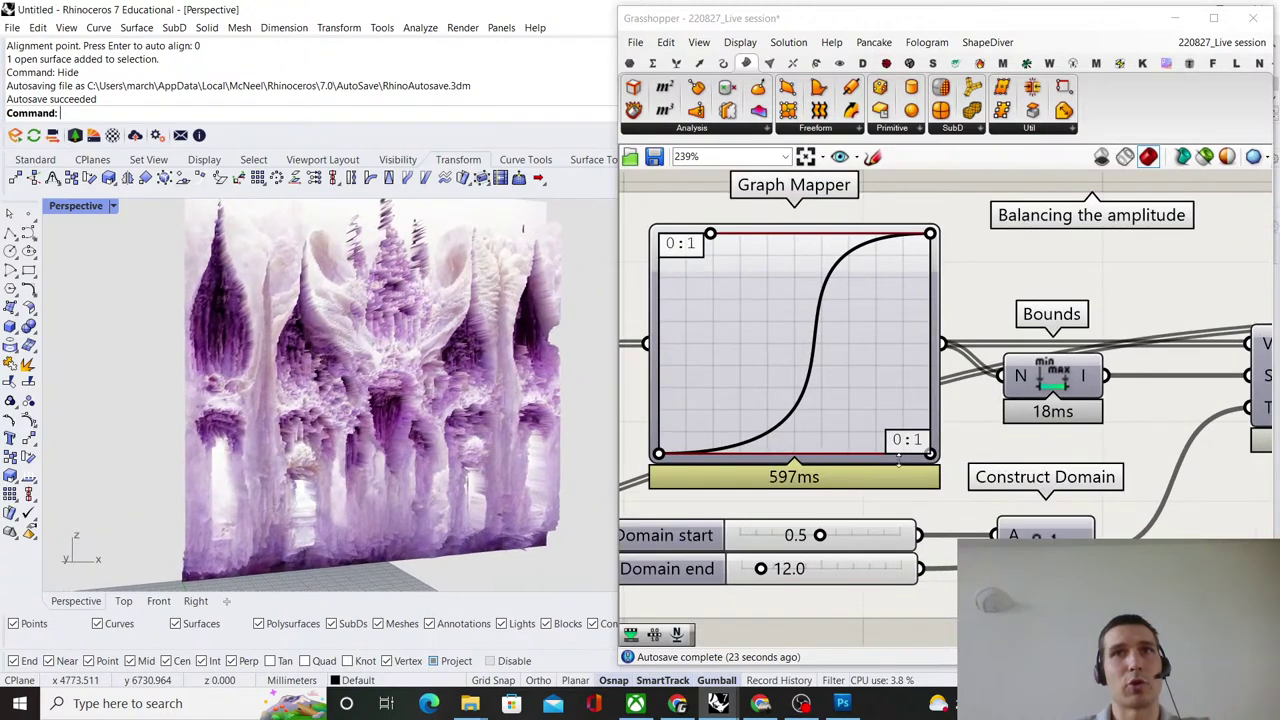
Soften the Graph Mapper's S-curve by placing its Bezier handles near the middle of the graph's bottom and top edges.
{"action": "left_click", "coordinate": [930, 455]}
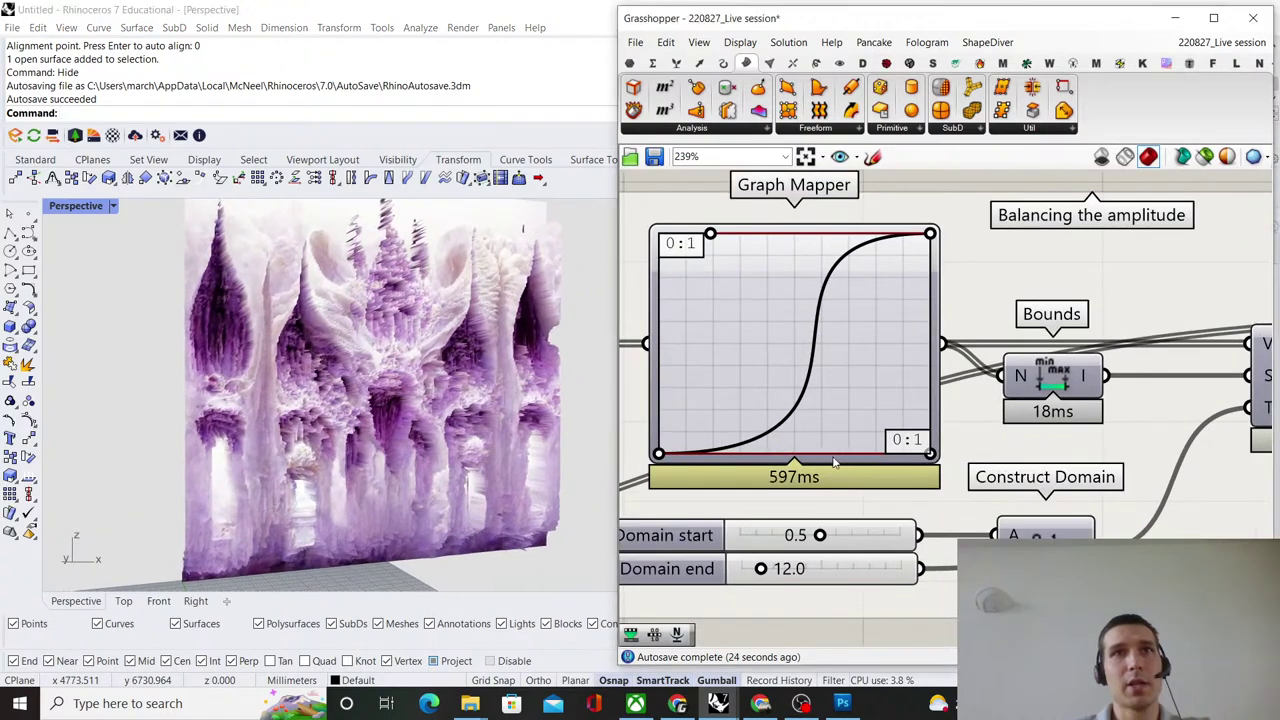
{"action": "left_click_drag", "start_coordinate": [815, 462], "coordinate": [795, 461]}
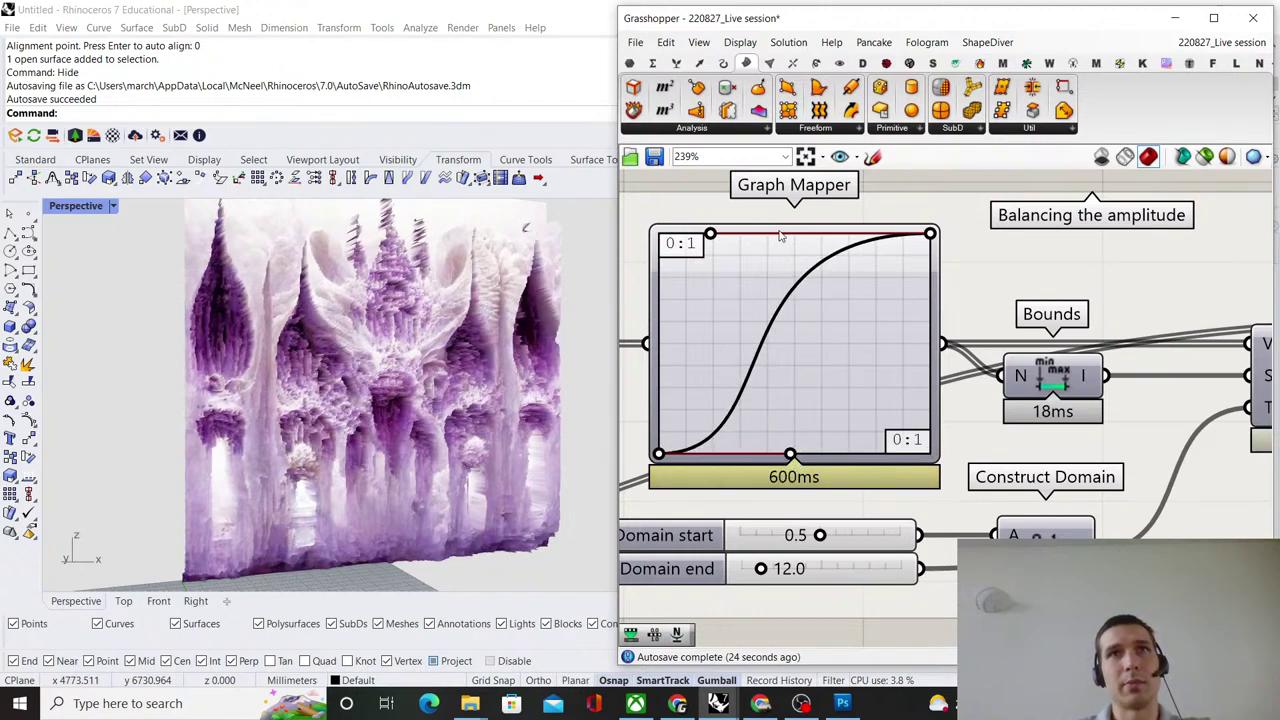
{"action": "left_click_drag", "start_coordinate": [786, 236], "coordinate": [792, 233]}
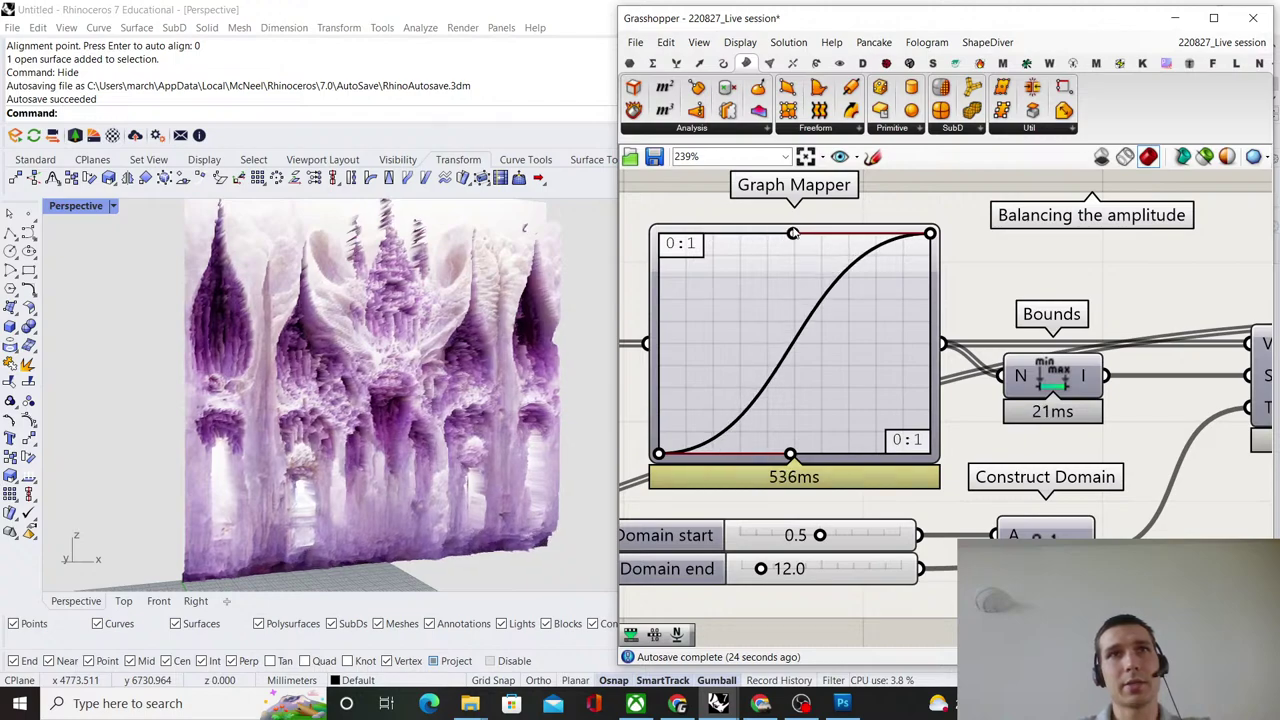
Examine the relief mesh up close and as a whole to judge the height distribution from the softened curve.
{"action": "right_click_drag", "start_coordinate": [275, 377], "coordinate": [312, 485]}
{"action": "scroll", "coordinate": [310, 385], "scroll_direction": "down", "scroll_amount": 7}
{"action": "scroll", "coordinate": [420, 369], "scroll_direction": "up", "scroll_amount": 8}
{"action": "scroll", "coordinate": [421, 369], "scroll_direction": "down", "scroll_amount": 3}
{"action": "right_click_drag", "start_coordinate": [421, 369], "coordinate": [455, 321]}
{"action": "scroll", "coordinate": [400, 292], "scroll_direction": "down", "scroll_amount": 2}
{"action": "scroll", "coordinate": [379, 352], "scroll_direction": "down", "scroll_amount": 6}
{"action": "scroll", "coordinate": [402, 412], "scroll_direction": "up", "scroll_amount": 8}
{"action": "scroll", "coordinate": [400, 381], "scroll_direction": "down", "scroll_amount": 7}
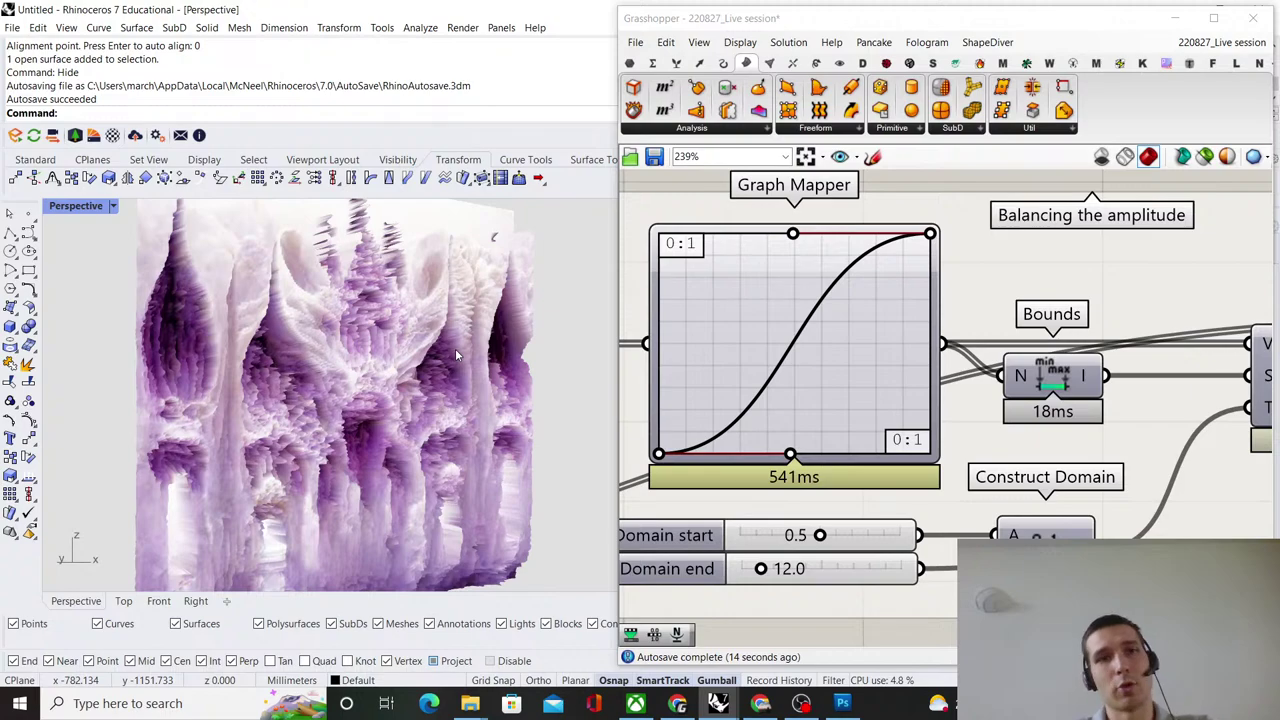
{"action": "scroll", "coordinate": [447, 365], "scroll_direction": "down", "scroll_amount": 2}
{"action": "right_click_drag", "start_coordinate": [432, 360], "coordinate": [493, 381]}
{"action": "scroll", "coordinate": [450, 400], "scroll_direction": "up", "scroll_amount": 5}
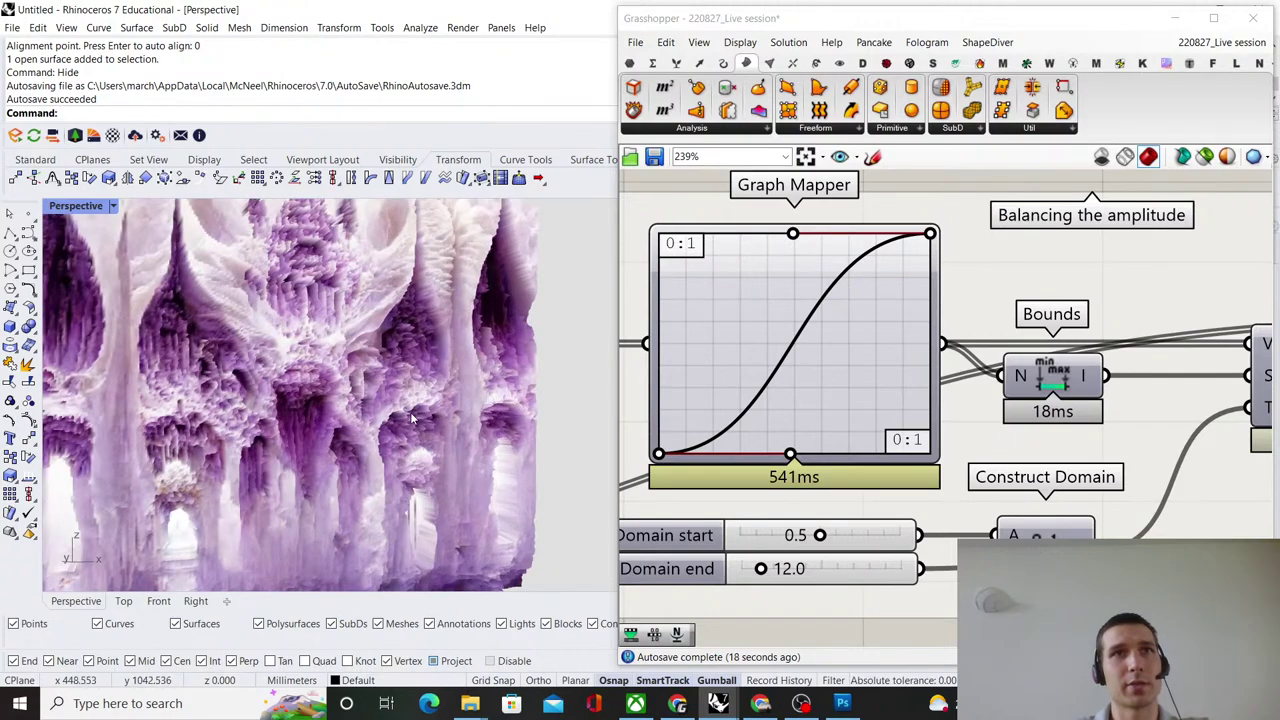
{"action": "scroll", "coordinate": [395, 421], "scroll_direction": "down", "scroll_amount": 5}
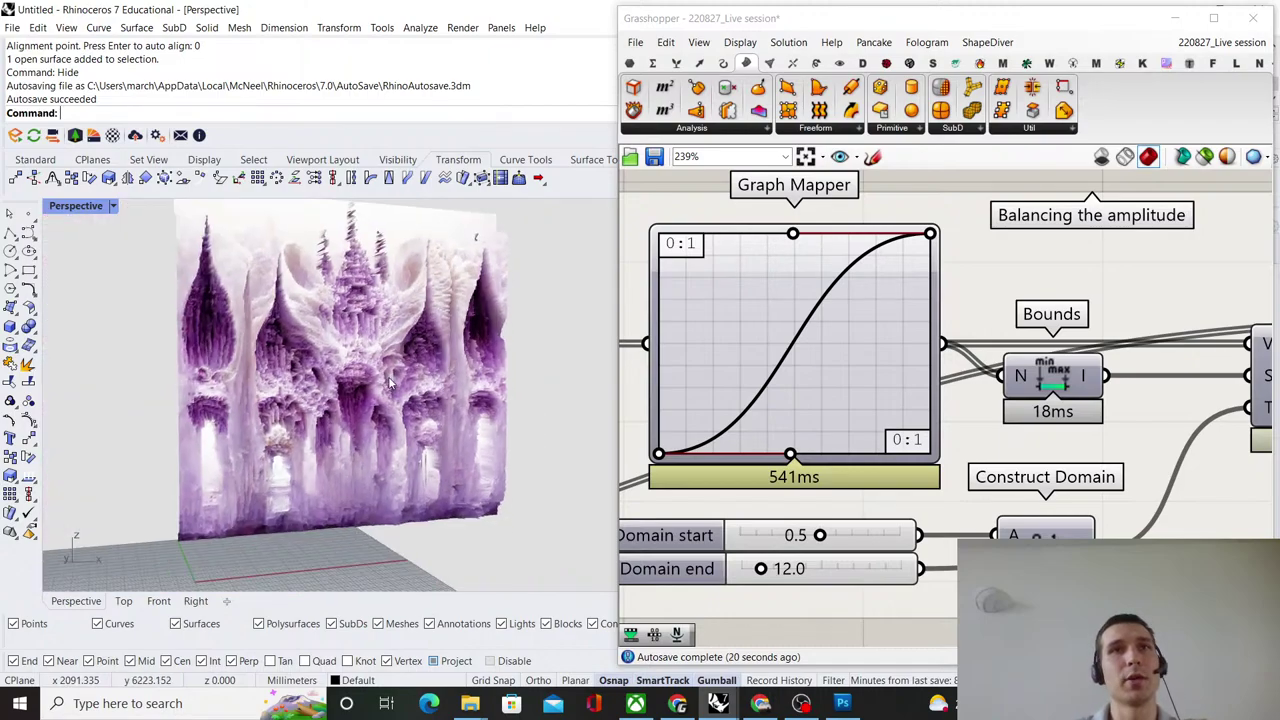
{"action": "scroll", "coordinate": [326, 420], "scroll_direction": "up", "scroll_amount": 8}
{"action": "right_click_drag", "start_coordinate": [328, 418], "coordinate": [372, 404]}
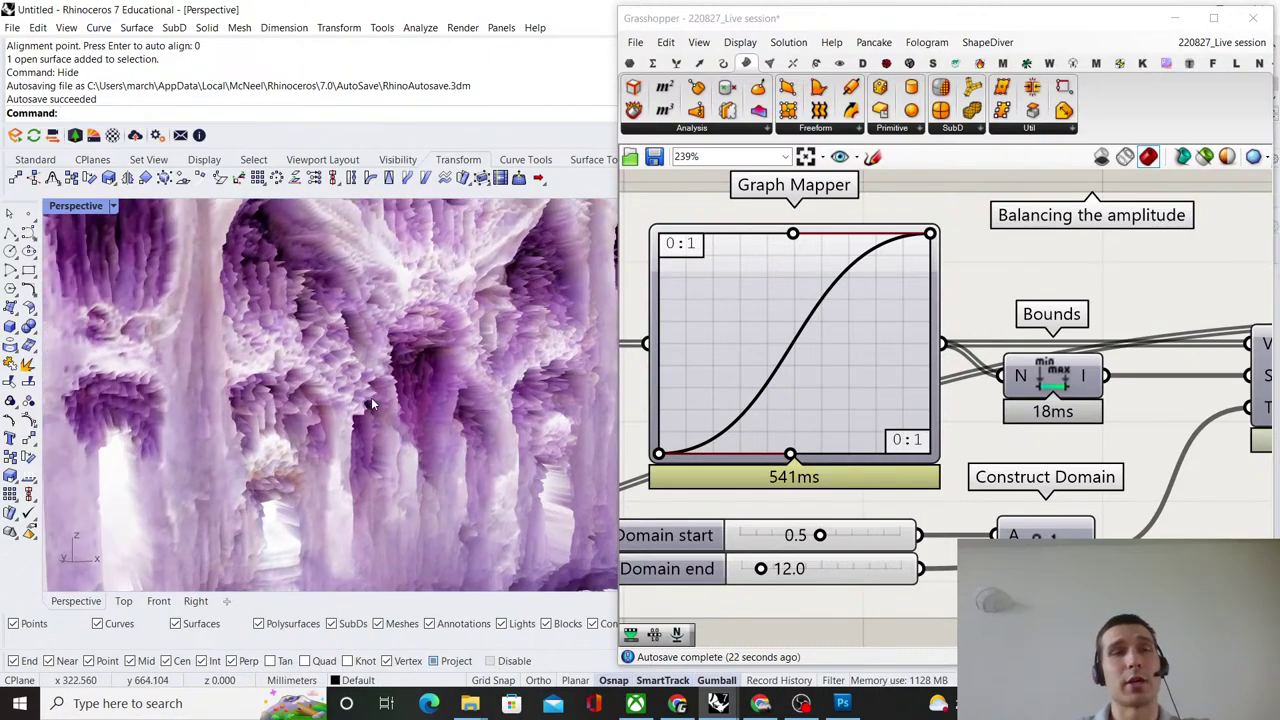
{"action": "scroll", "coordinate": [372, 404], "scroll_direction": "down", "scroll_amount": 4}
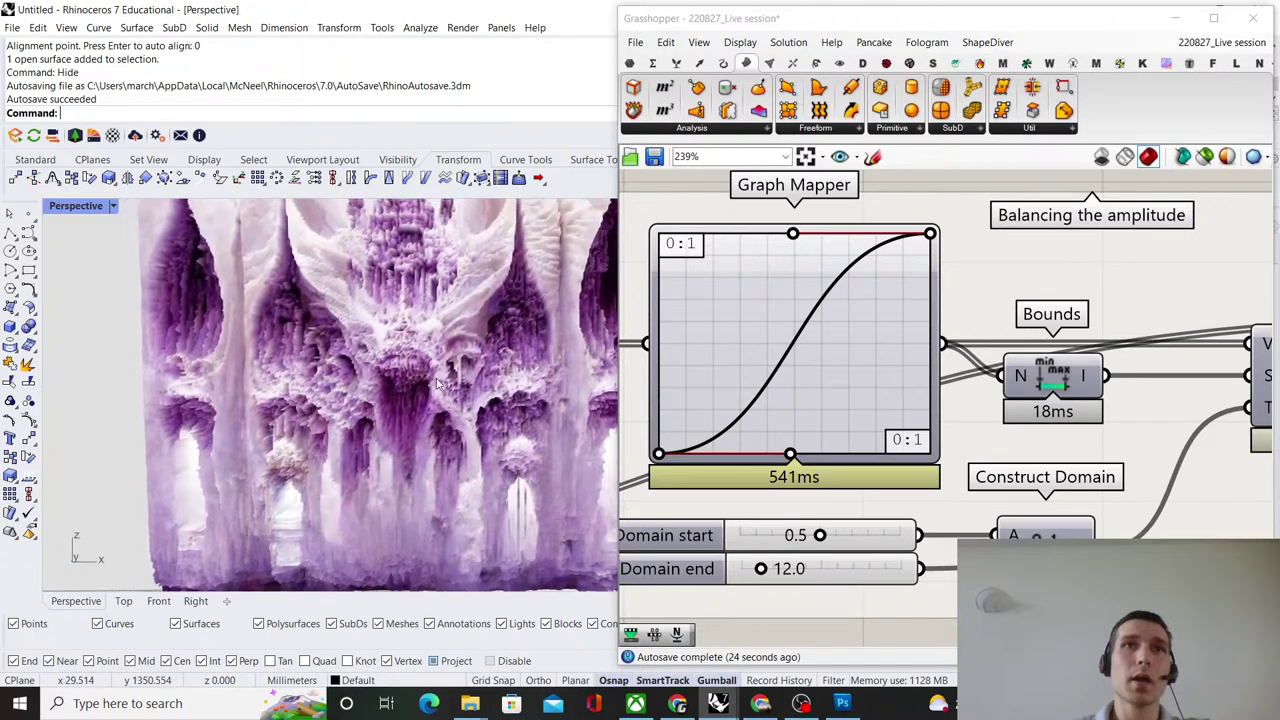
{"action": "right_click_drag", "start_coordinate": [372, 404], "coordinate": [402, 380]}
{"action": "scroll", "coordinate": [368, 376], "scroll_direction": "down", "scroll_amount": 4}
{"action": "scroll", "coordinate": [390, 370], "scroll_direction": "up", "scroll_amount": 3}
Move the final Mesh component farther from Construct Mesh to make room for another component between them.
{"action": "scroll", "coordinate": [860, 360], "scroll_direction": "down", "scroll_amount": 10}
{"action": "right_click_drag", "start_coordinate": [1068, 346], "coordinate": [975, 342]}
{"action": "scroll", "coordinate": [958, 338], "scroll_direction": "up", "scroll_amount": 10}
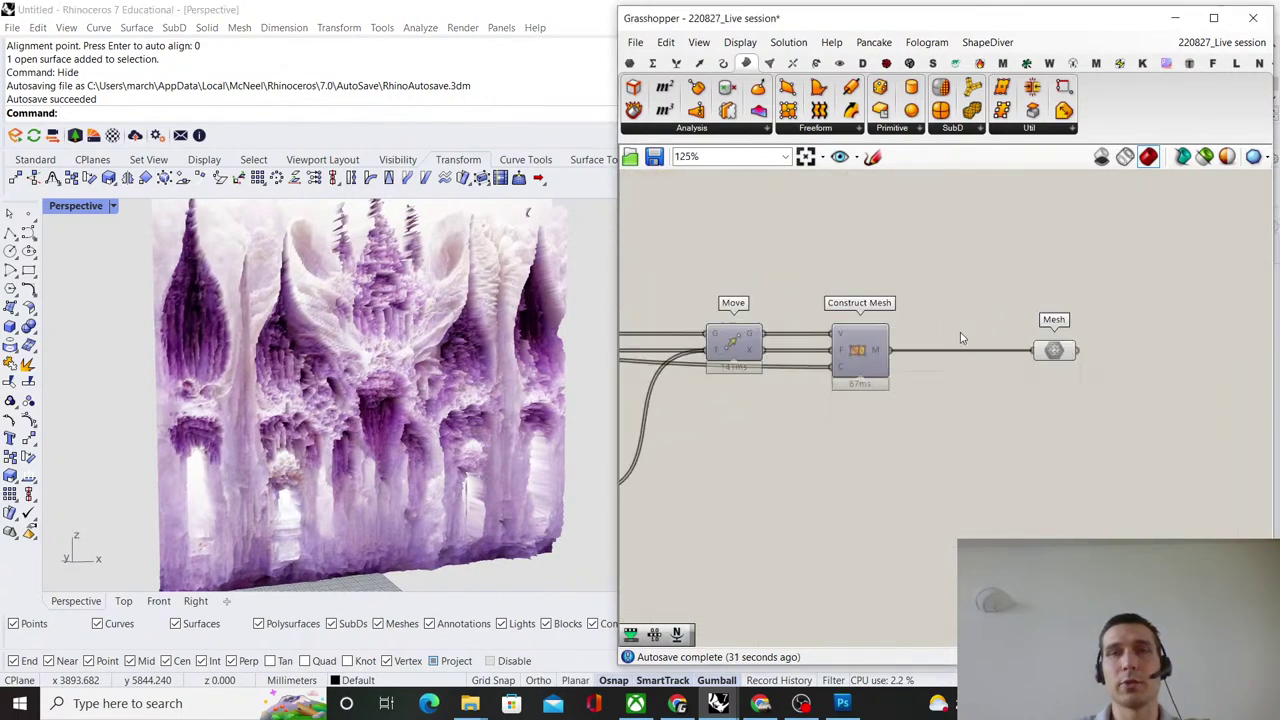
{"action": "scroll", "coordinate": [980, 400], "scroll_direction": "down", "scroll_amount": 3}
{"action": "right_click_drag", "start_coordinate": [978, 394], "coordinate": [780, 399]}
{"action": "scroll", "coordinate": [922, 380], "scroll_direction": "up", "scroll_amount": 2}
{"action": "scroll", "coordinate": [922, 380], "scroll_direction": "down", "scroll_amount": 3}
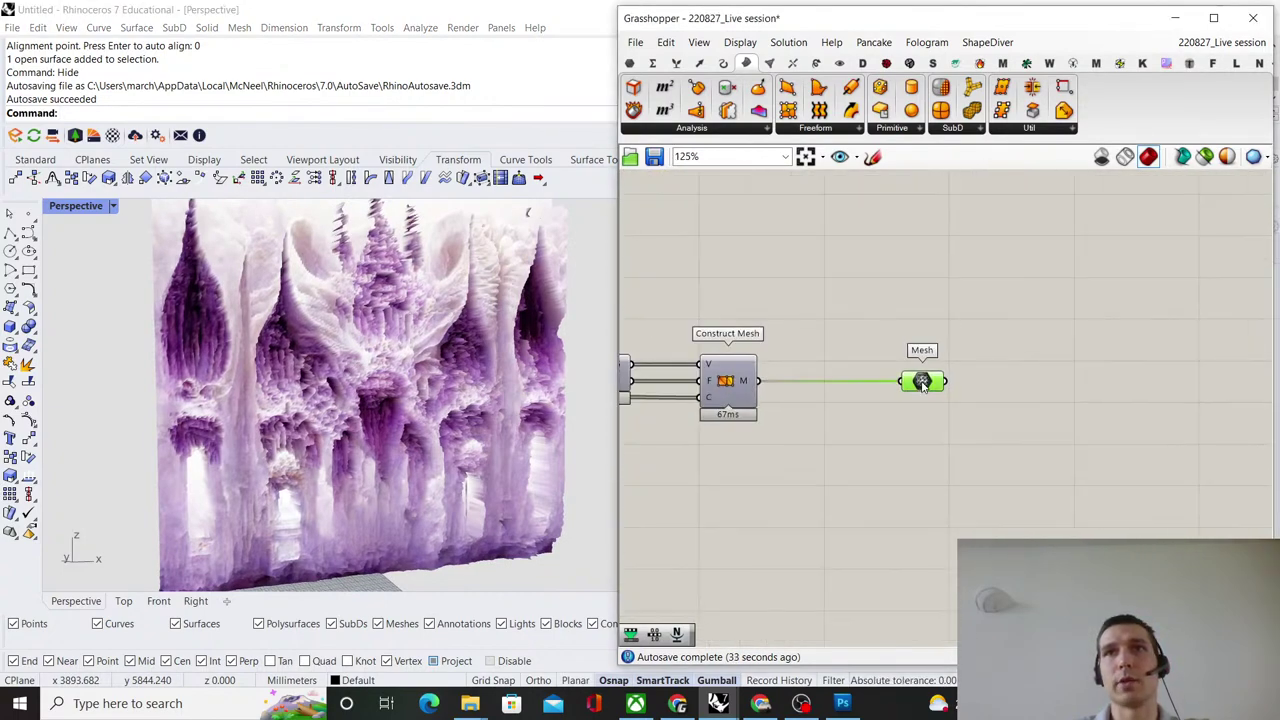
{"action": "left_click_drag", "start_coordinate": [920, 381], "coordinate": [1053, 384]}
{"action": "scroll", "coordinate": [794, 388], "scroll_direction": "up", "scroll_amount": 3}
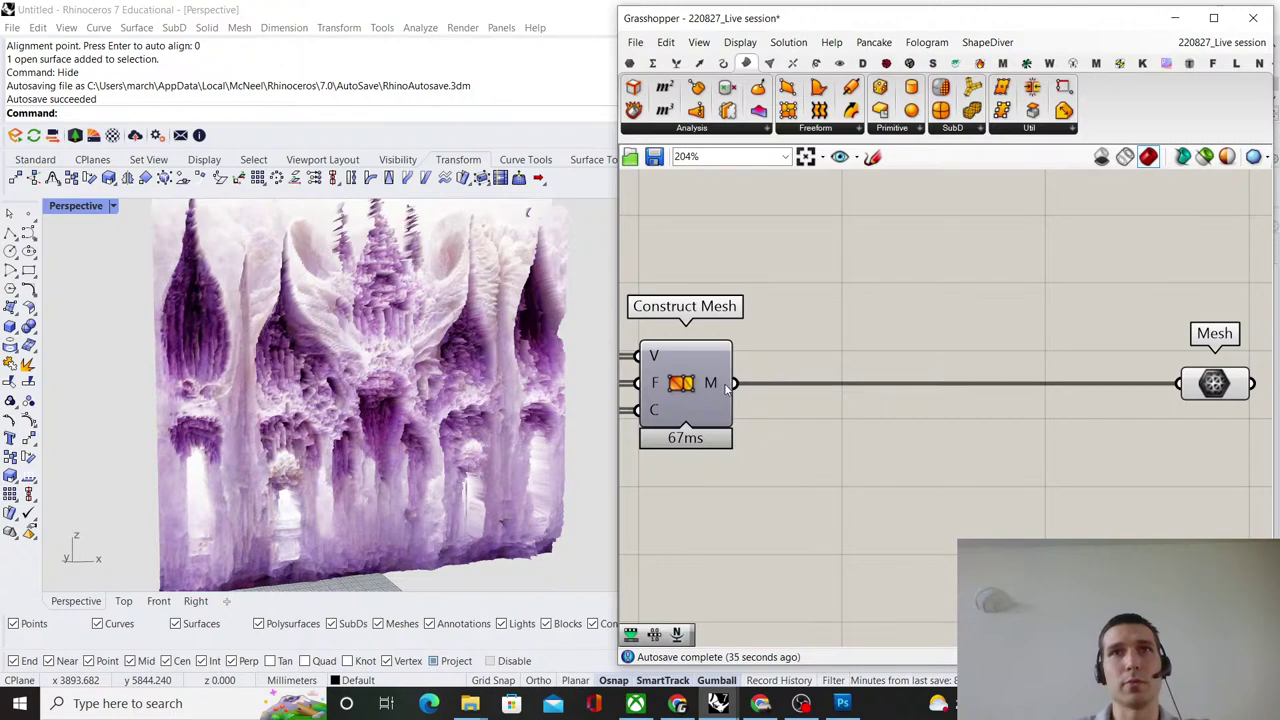
Add Weaverbird's Catmull-Clark Subdivision between Construct Mesh and Mesh, with the constructed mesh as its M input.
{"action": "double_click", "coordinate": [890, 480]}
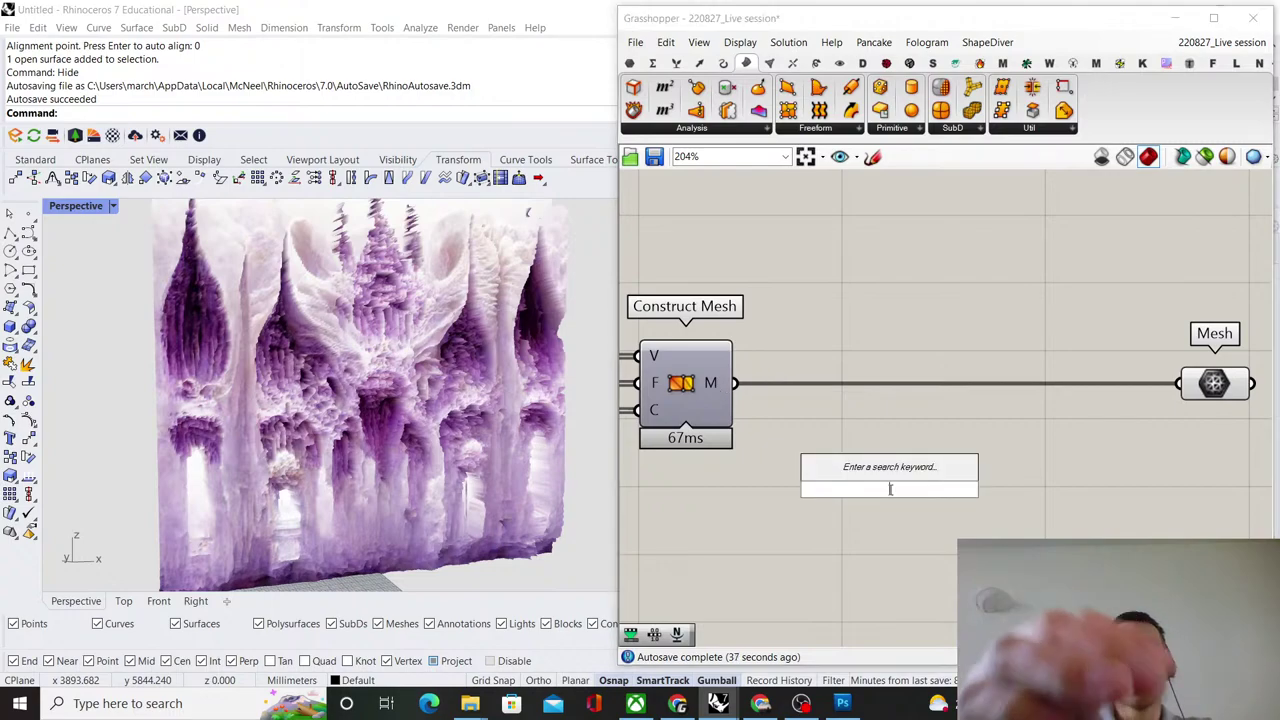
{"action": "type", "text": "catmul"}
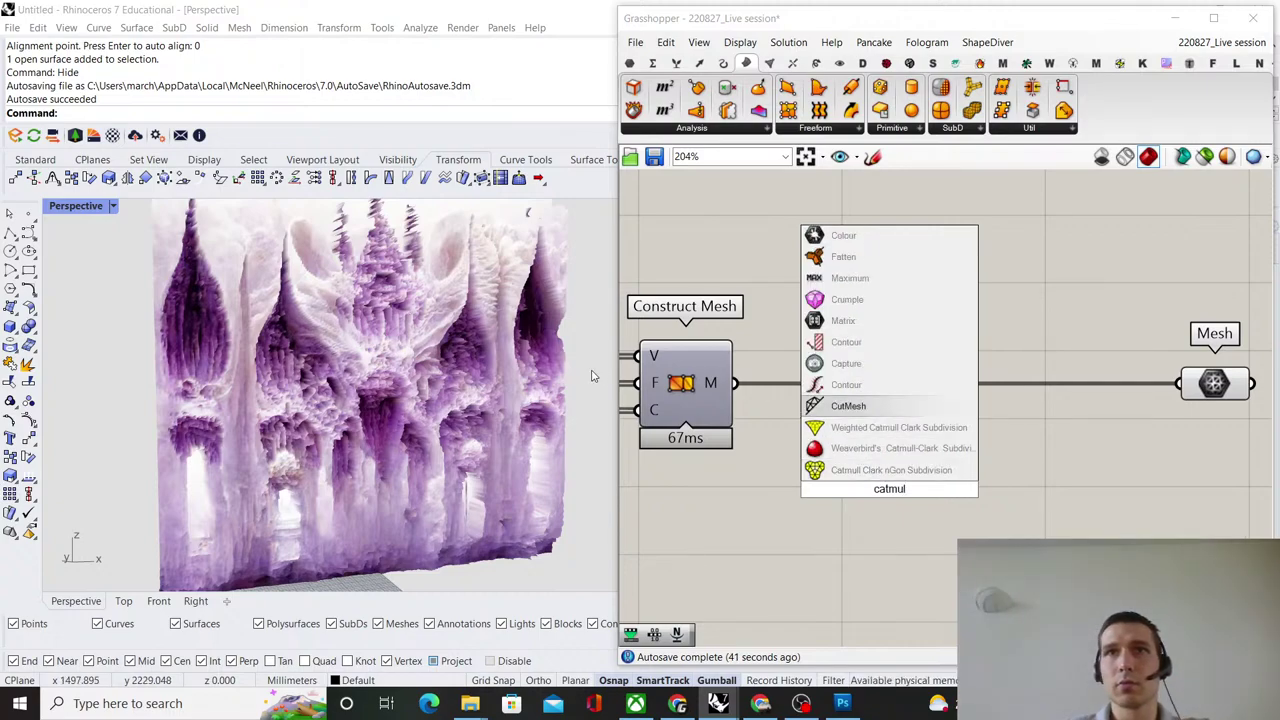
{"action": "left_click", "coordinate": [848, 448]}
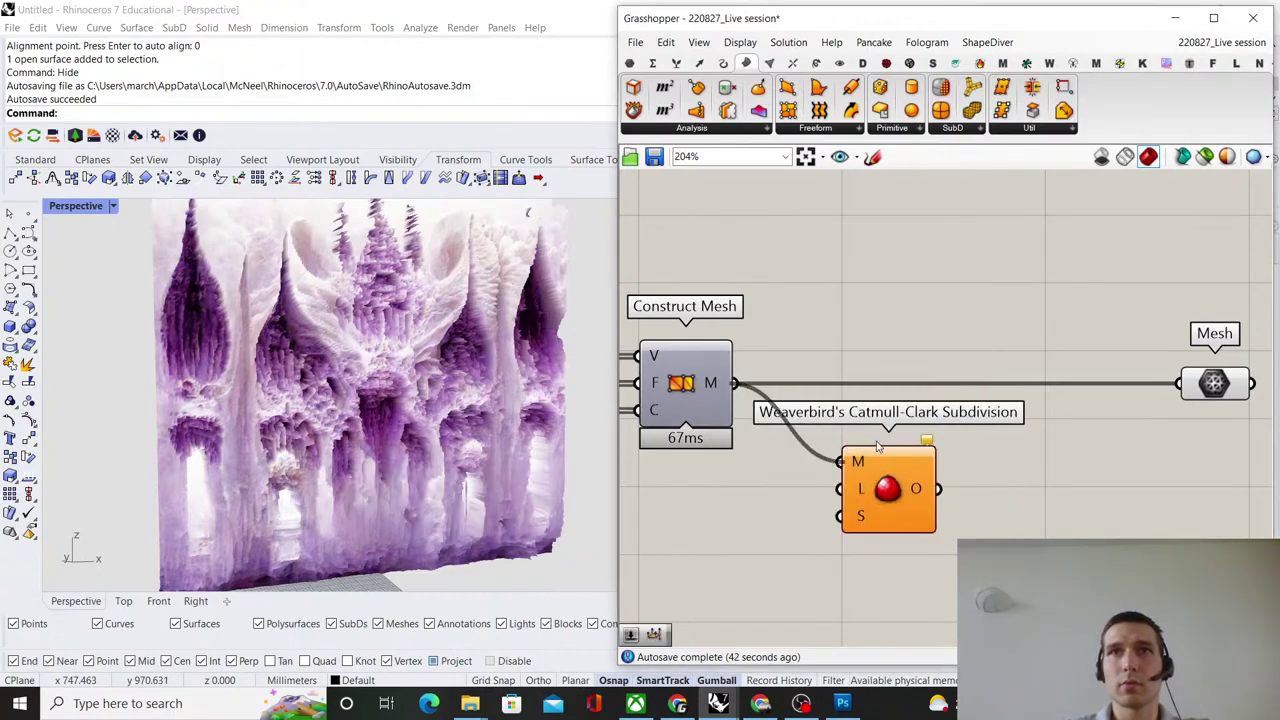
{"action": "left_click_drag", "start_coordinate": [879, 477], "coordinate": [879, 390]}
{"action": "left_click", "coordinate": [978, 350]}
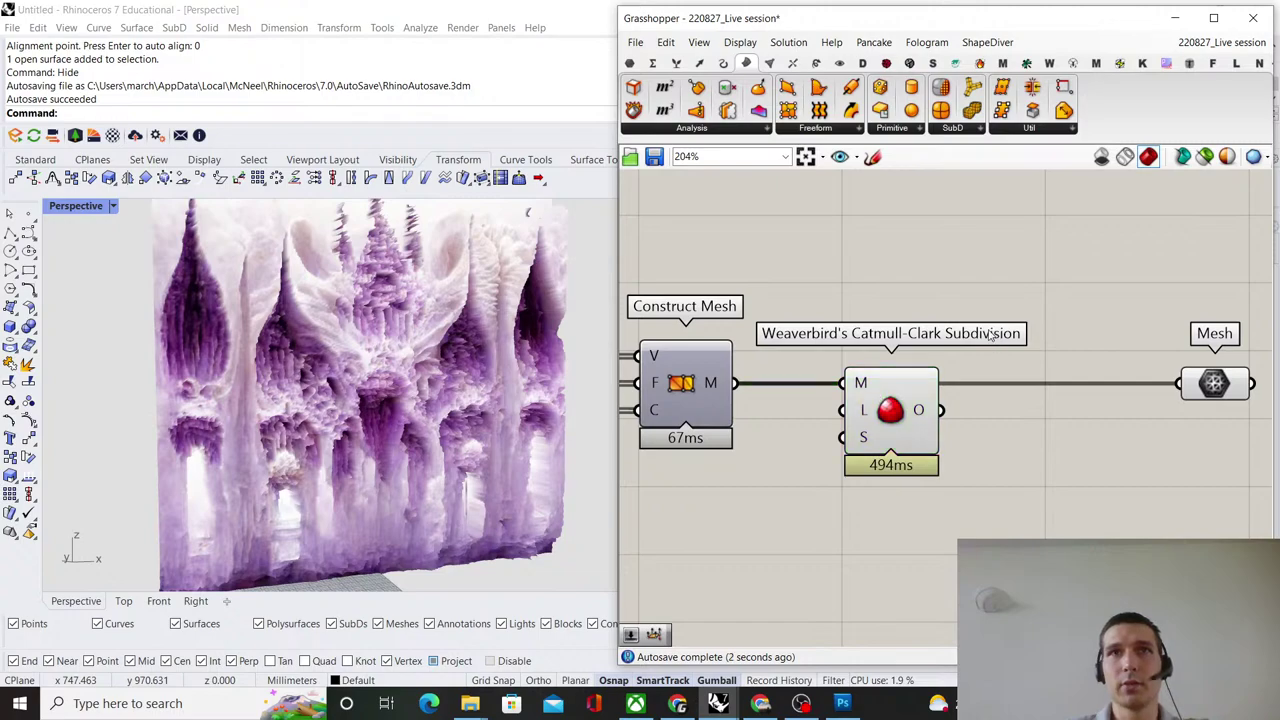
Connect the Catmull-Clark Subdivision output to the Mesh component and align Mesh with that output.
{"action": "right_click_drag", "start_coordinate": [965, 427], "coordinate": [864, 428]}
{"action": "left_click_drag", "start_coordinate": [839, 411], "coordinate": [1125, 415]}
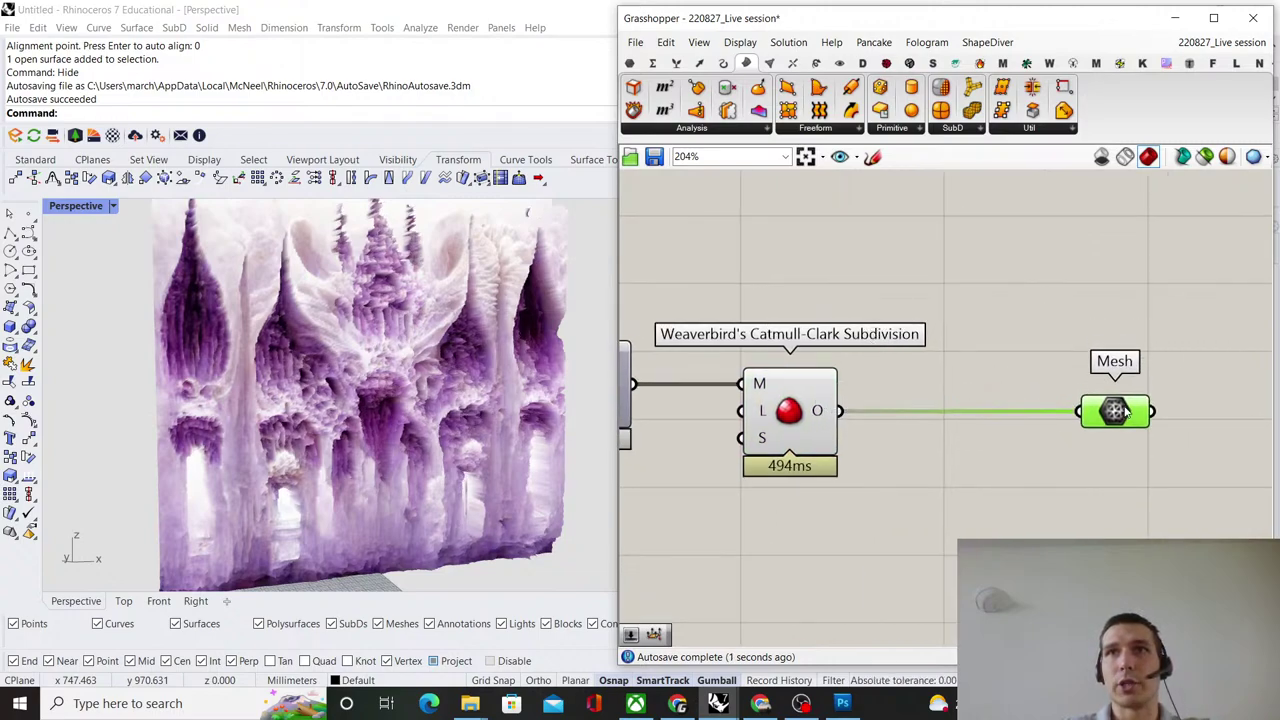
{"action": "left_click", "coordinate": [1071, 364]}
Turn off the preview of the Weaverbird's Catmull-Clark Subdivision component.
{"action": "left_click", "coordinate": [826, 423]}
{"action": "right_click", "coordinate": [914, 348]}
{"action": "left_click", "coordinate": [941, 374]}
{"action": "left_click", "coordinate": [951, 353]}
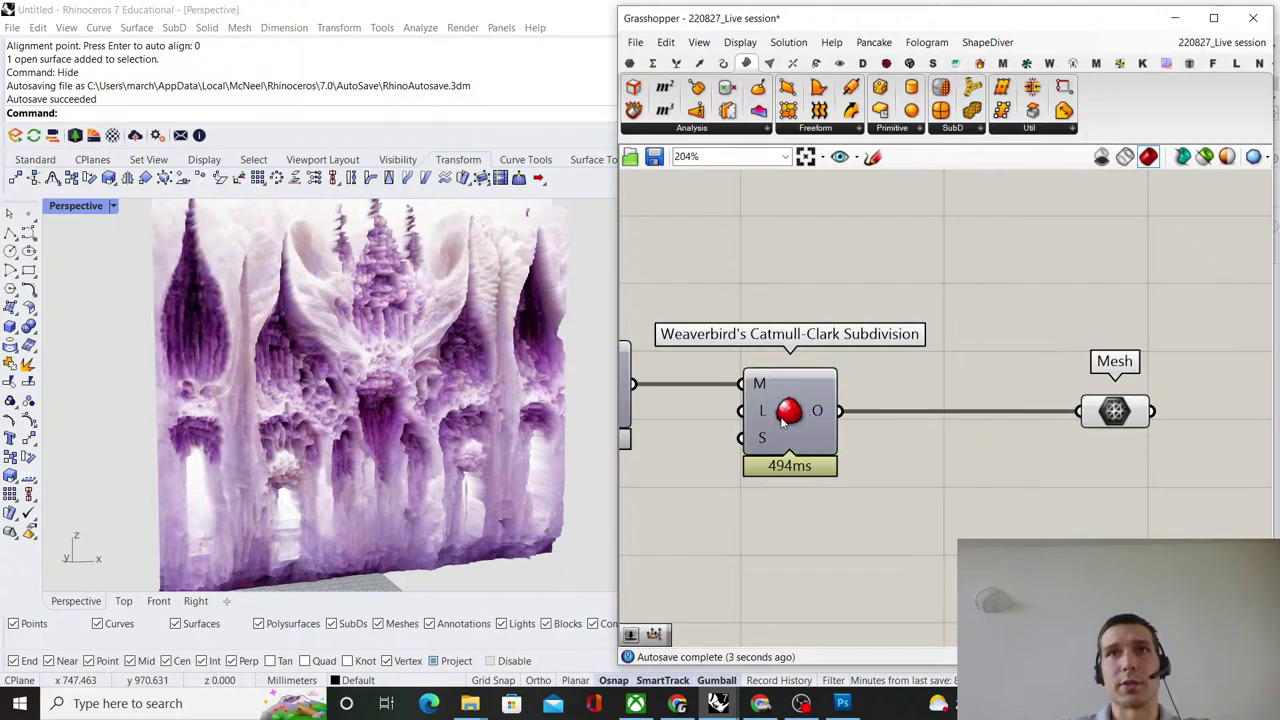
{"action": "left_click_drag", "start_coordinate": [782, 419], "coordinate": [779, 418]}
{"action": "left_click", "coordinate": [941, 356]}
{"action": "right_click_drag", "start_coordinate": [947, 369], "coordinate": [908, 364]}
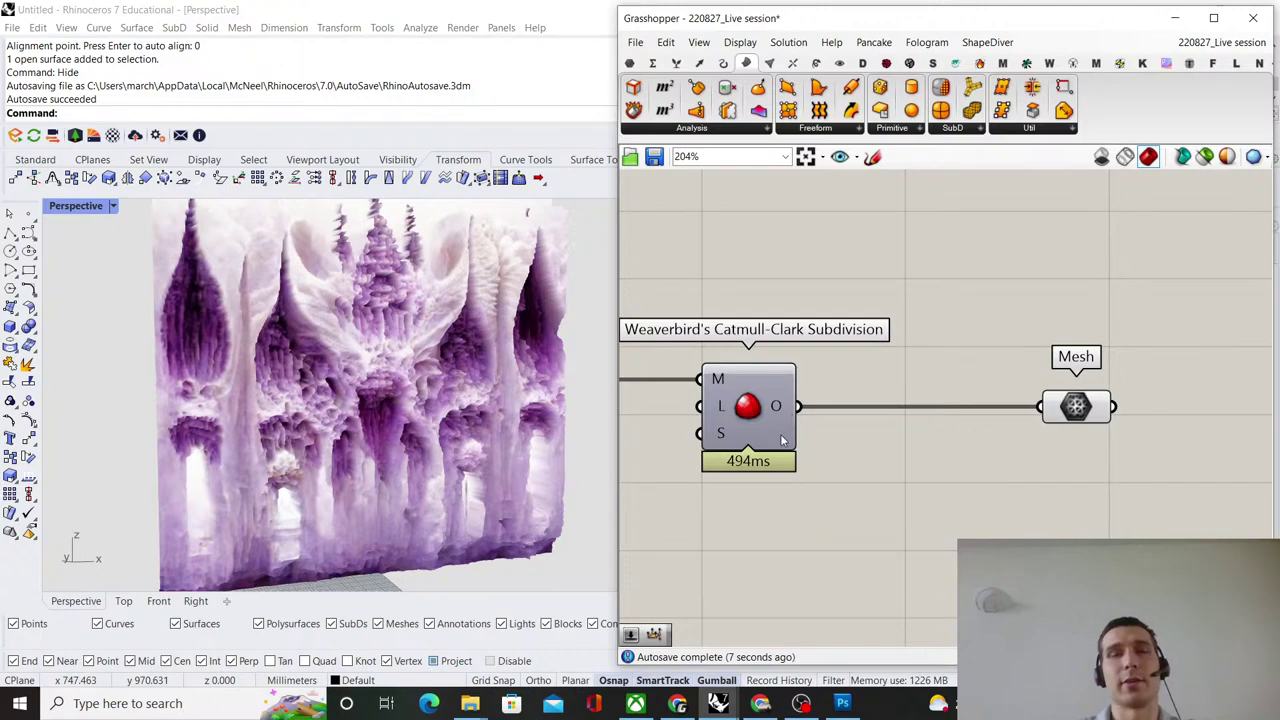
Examine the subdivided relief mesh close up and from farther away to judge how smooth its surface is.
{"action": "scroll", "coordinate": [278, 318], "scroll_direction": "down", "scroll_amount": 6}
{"action": "right_click_drag", "start_coordinate": [278, 318], "coordinate": [429, 367]}
{"action": "scroll", "coordinate": [321, 414], "scroll_direction": "up", "scroll_amount": 8}
{"action": "scroll", "coordinate": [321, 415], "scroll_direction": "up", "scroll_amount": 3}
{"action": "scroll", "coordinate": [321, 415], "scroll_direction": "down", "scroll_amount": 6}
{"action": "scroll", "coordinate": [300, 365], "scroll_direction": "up", "scroll_amount": 5}
{"action": "scroll", "coordinate": [408, 331], "scroll_direction": "up", "scroll_amount": 5}
{"action": "scroll", "coordinate": [362, 320], "scroll_direction": "down", "scroll_amount": 5}
{"action": "scroll", "coordinate": [360, 338], "scroll_direction": "down", "scroll_amount": 3}
{"action": "scroll", "coordinate": [412, 350], "scroll_direction": "down", "scroll_amount": 5}
{"action": "scroll", "coordinate": [427, 367], "scroll_direction": "up", "scroll_amount": 5}
Feed Mesh directly from Construct Mesh to compare the unsubdivided relief, and restore the connection from the Catmull-Clark output.
{"action": "right_click_drag", "start_coordinate": [712, 408], "coordinate": [843, 402]}
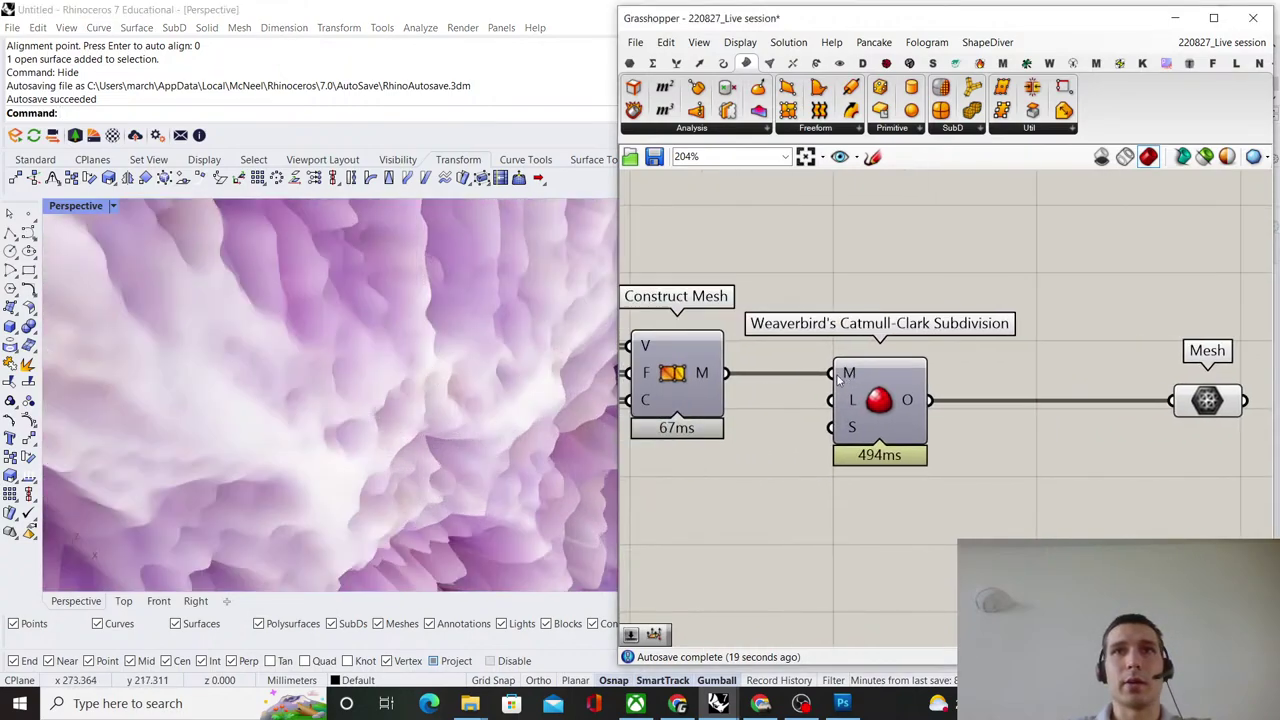
{"action": "left_click_drag", "start_coordinate": [727, 373], "coordinate": [1175, 400]}
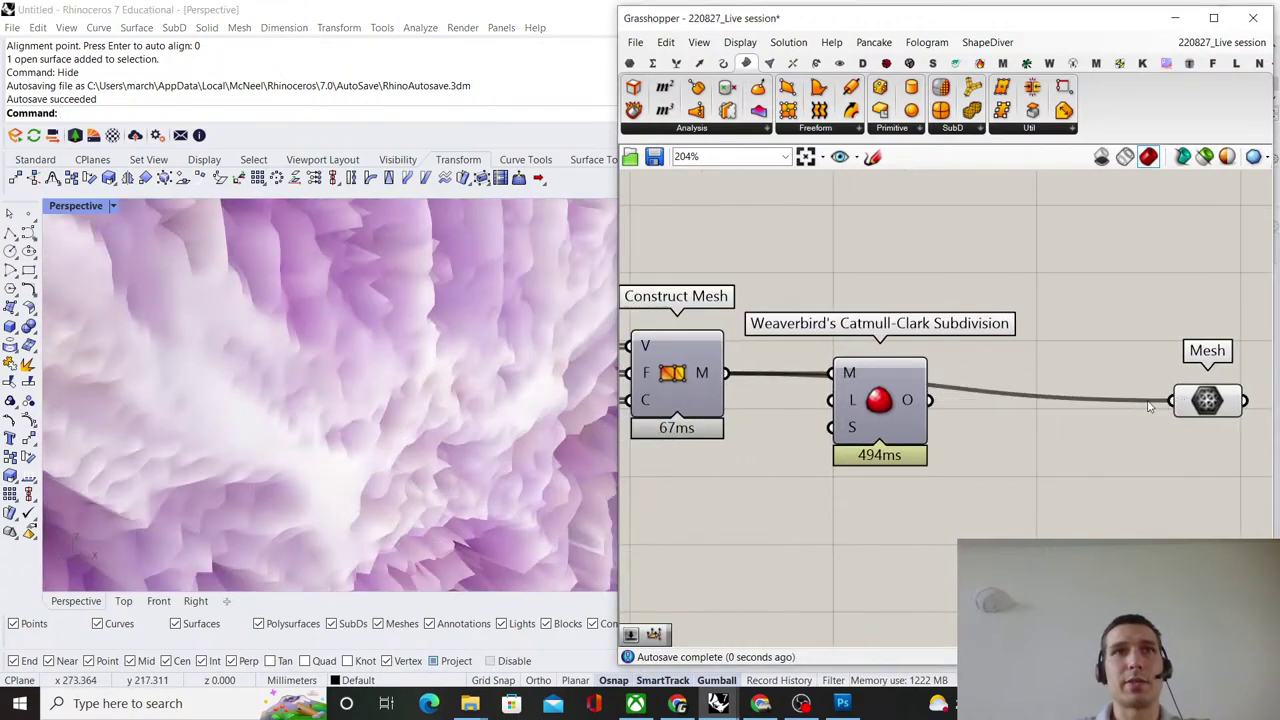
{"action": "left_click_drag", "start_coordinate": [938, 402], "coordinate": [1187, 403]}
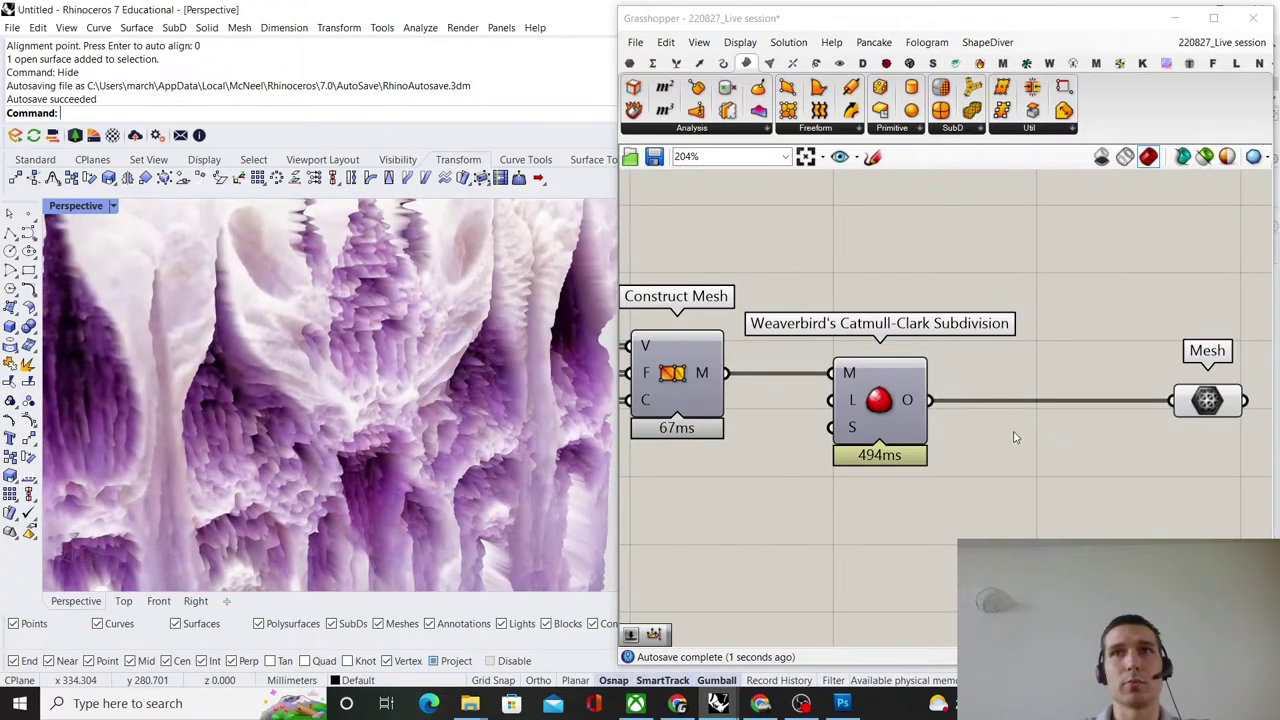
Place the Catmull-Clark component close to Mesh and connect a new 1 to 3 integer slider to its L input.
{"action": "right_click_drag", "start_coordinate": [861, 410], "coordinate": [801, 402]}
{"action": "left_click_drag", "start_coordinate": [825, 396], "coordinate": [1028, 396]}
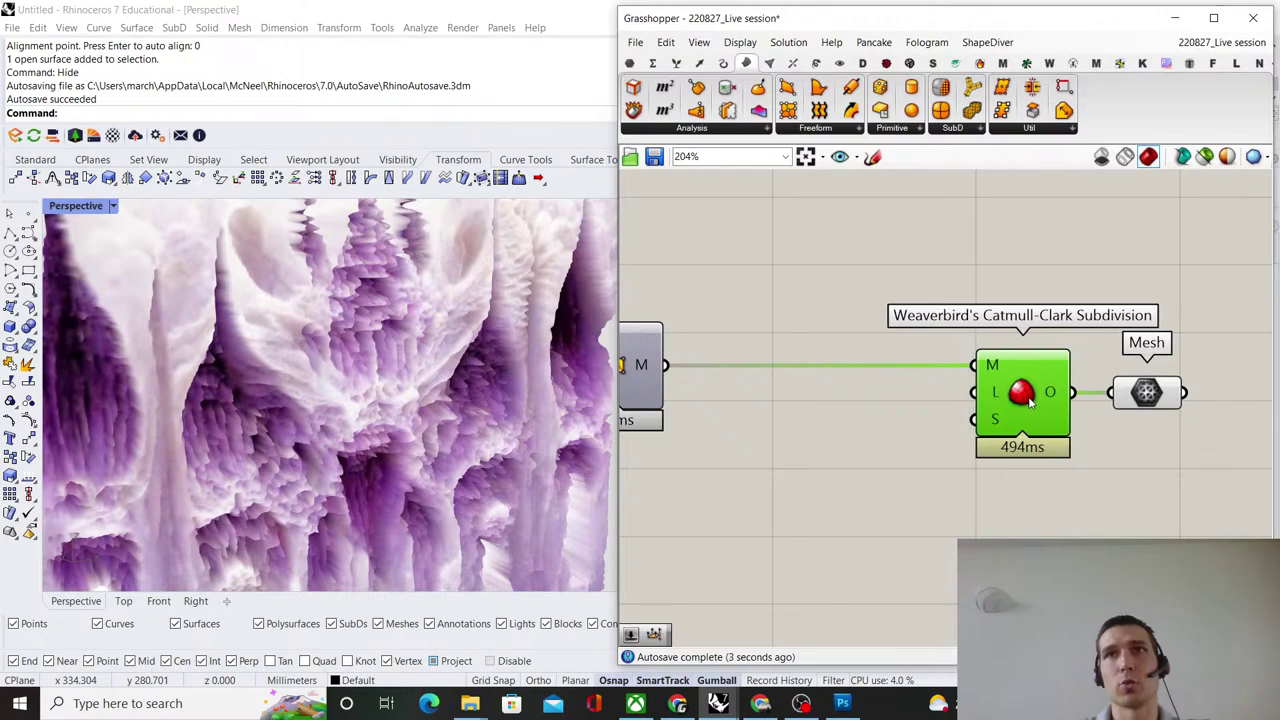
{"action": "double_click", "coordinate": [908, 490]}
{"action": "type", "text": "1..3"}
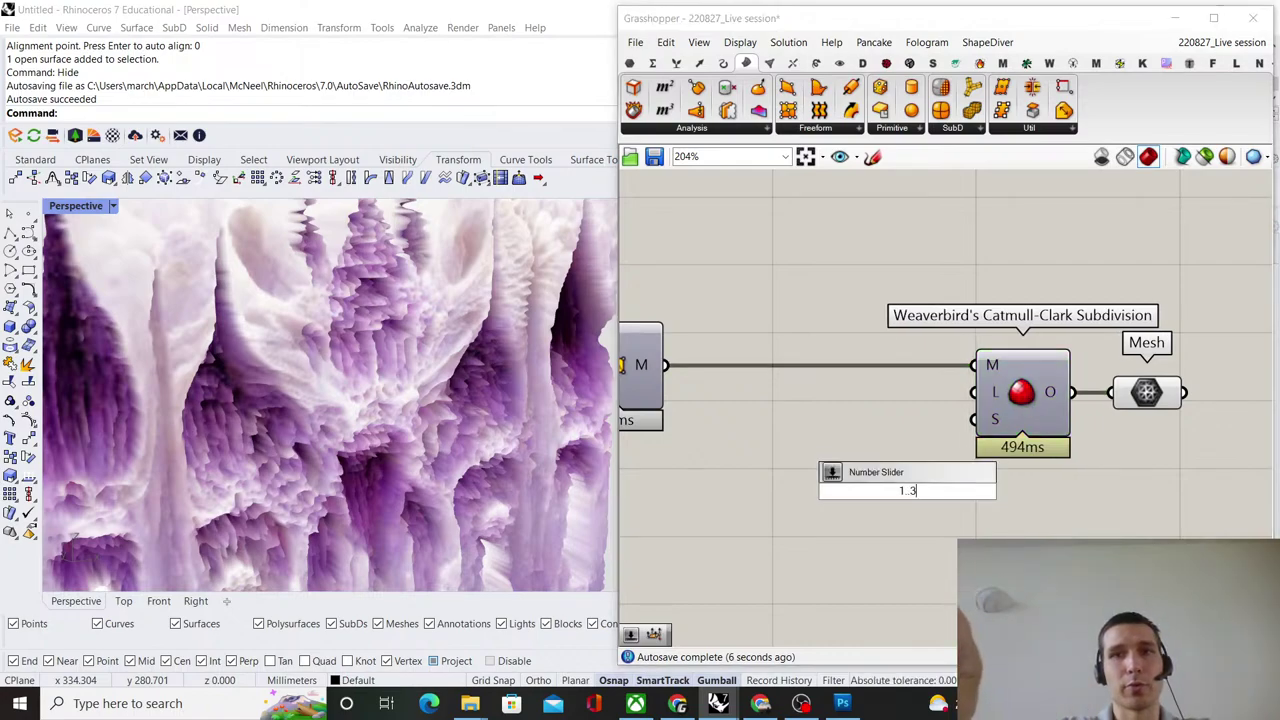
{"action": "key", "text": "Return"}
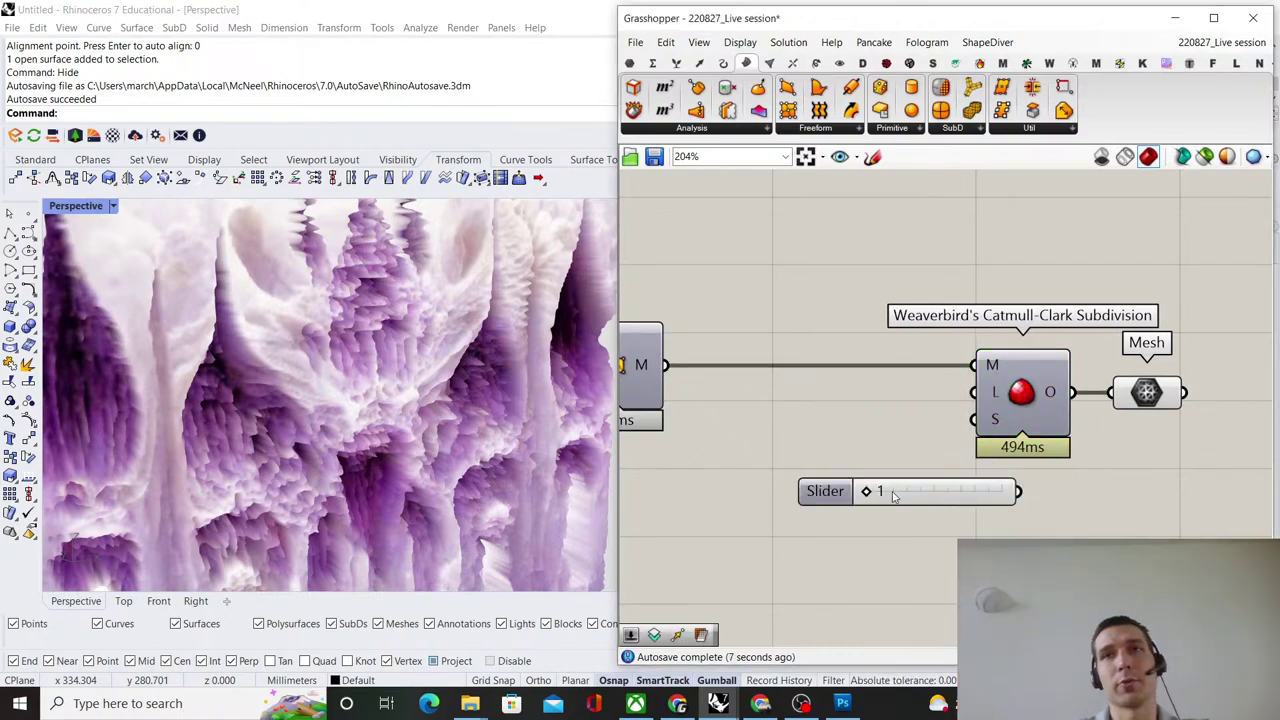
{"action": "left_click_drag", "start_coordinate": [820, 491], "coordinate": [732, 440]}
{"action": "left_click_drag", "start_coordinate": [942, 446], "coordinate": [956, 412]}
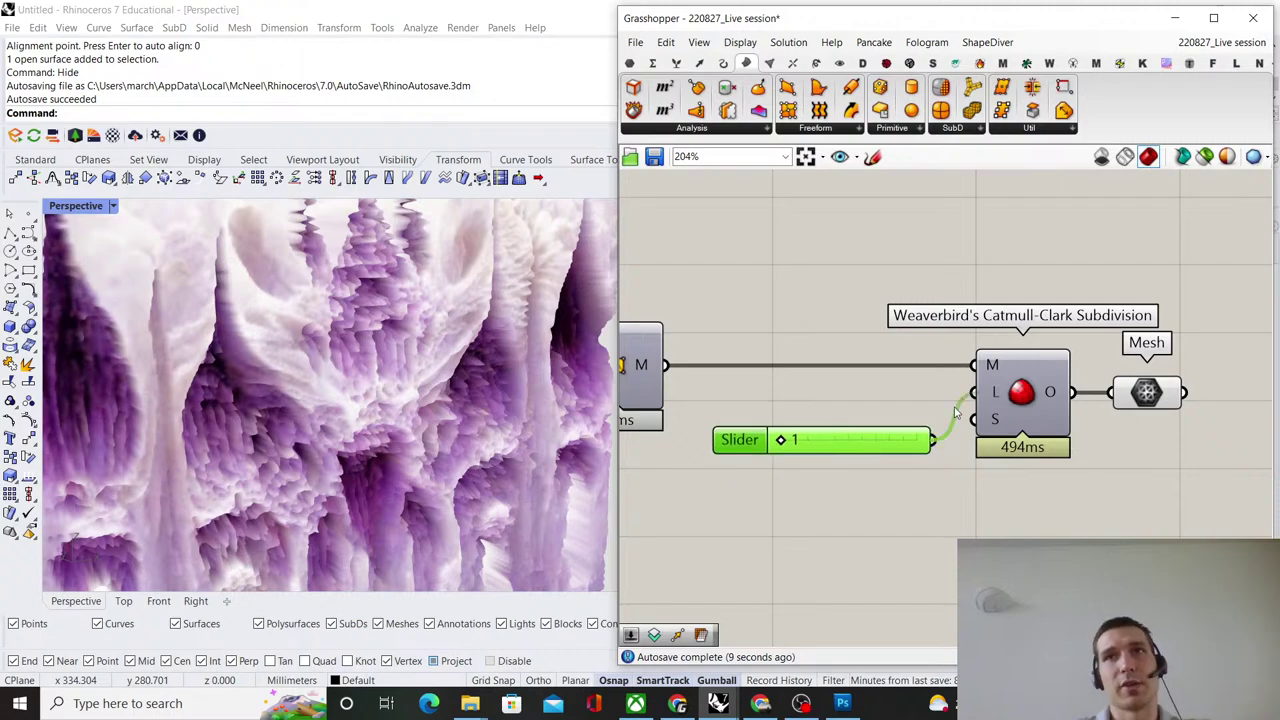
Set the Catmull-Clark subdivision's Level slider to 2.
{"action": "scroll", "coordinate": [806, 396], "scroll_direction": "up", "scroll_amount": 1}
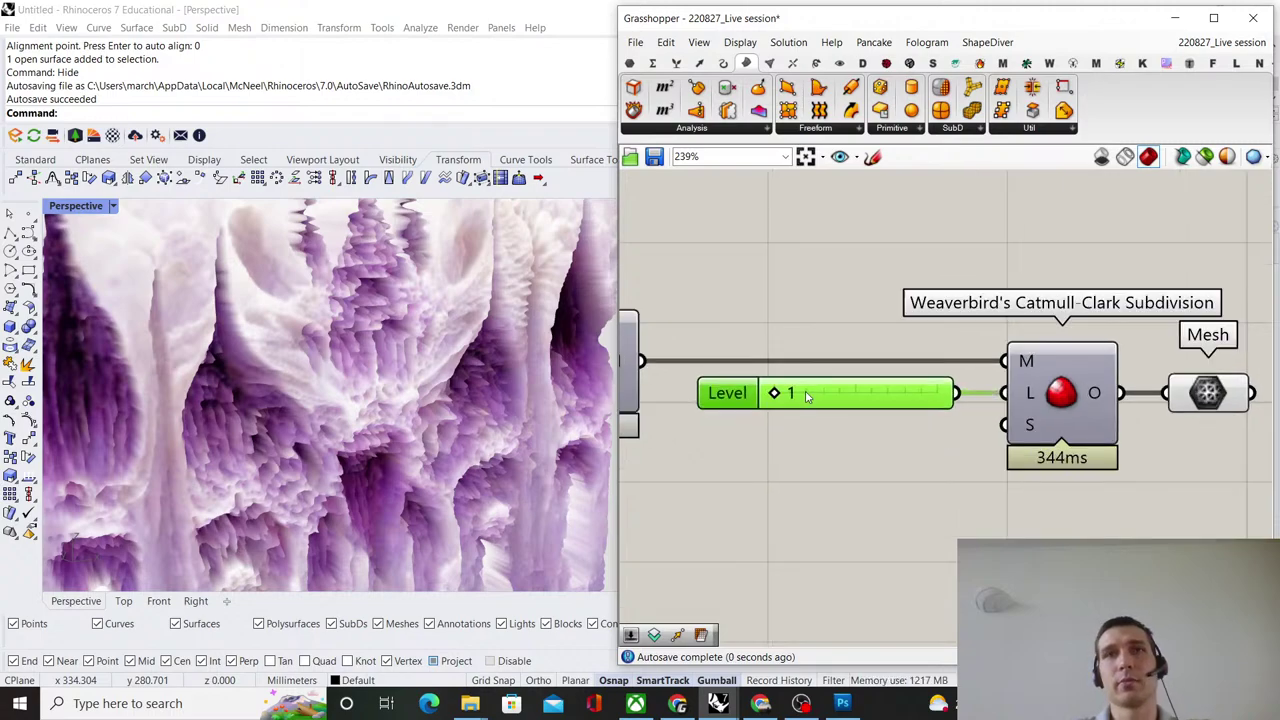
{"action": "double_click", "coordinate": [863, 398]}
{"action": "type", "text": "2"}
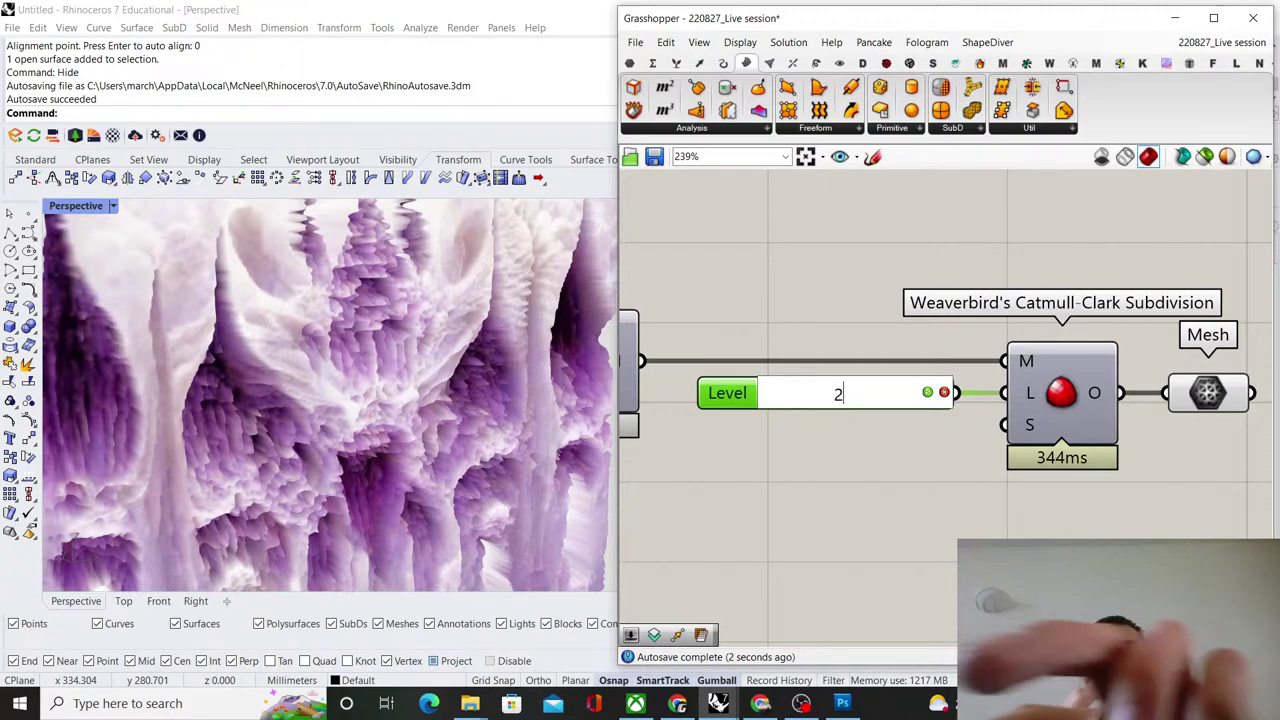
{"action": "key", "text": "Return"}
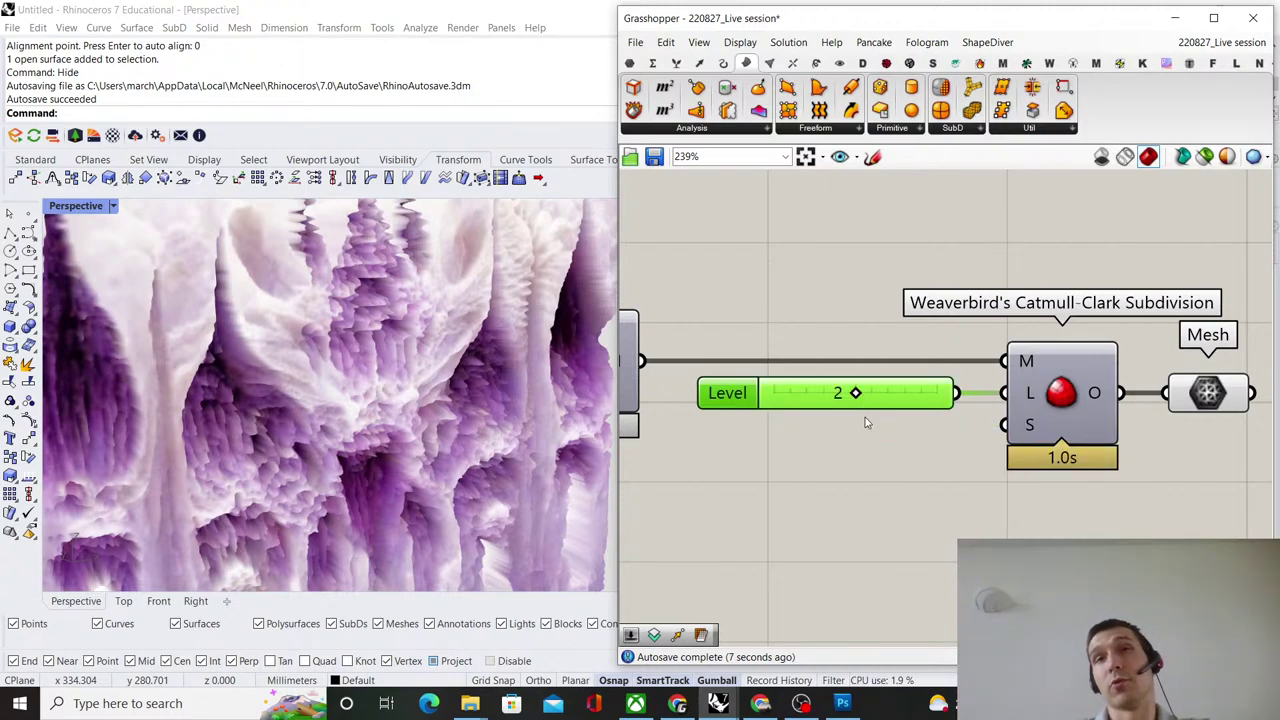
Examine the level 2 subdivided relief in close-up and as a whole from several angles to judge its smoothness and detail.
{"action": "scroll", "coordinate": [425, 385], "scroll_direction": "down", "scroll_amount": 8}
{"action": "right_click_drag", "start_coordinate": [460, 390], "coordinate": [400, 400]}
{"action": "scroll", "coordinate": [399, 400], "scroll_direction": "up", "scroll_amount": 15}
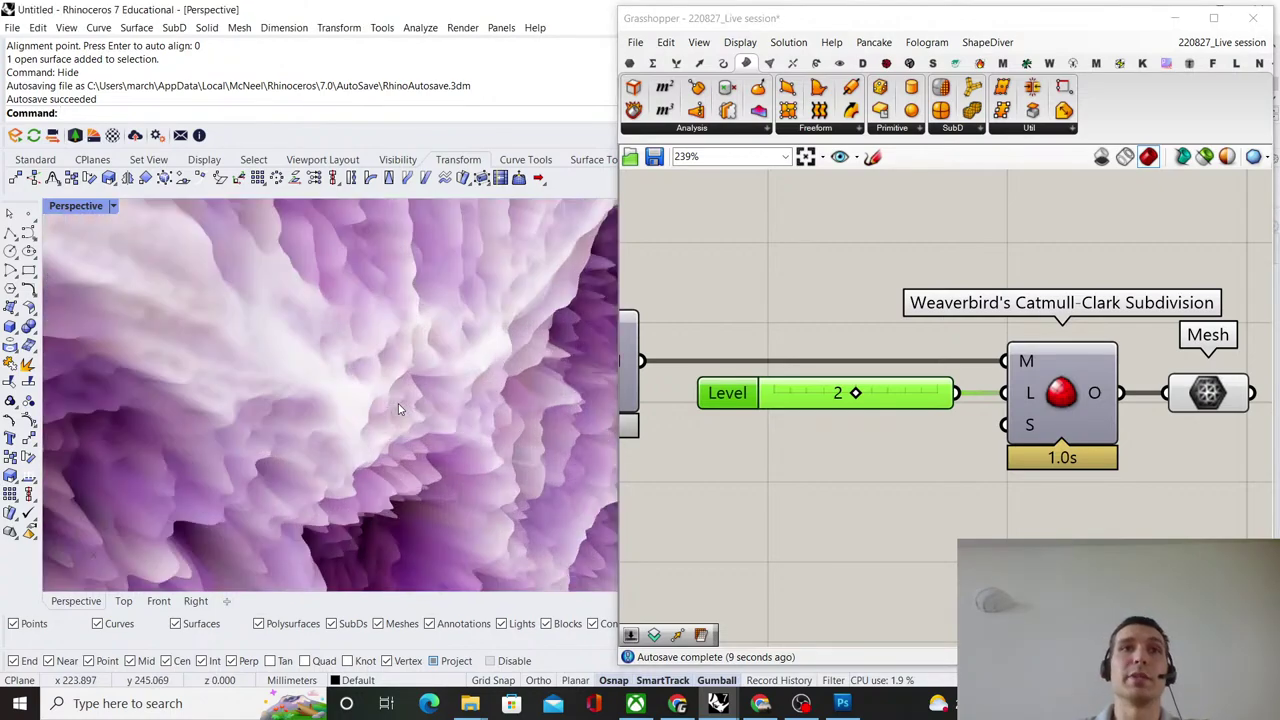
{"action": "scroll", "coordinate": [385, 384], "scroll_direction": "down", "scroll_amount": 7}
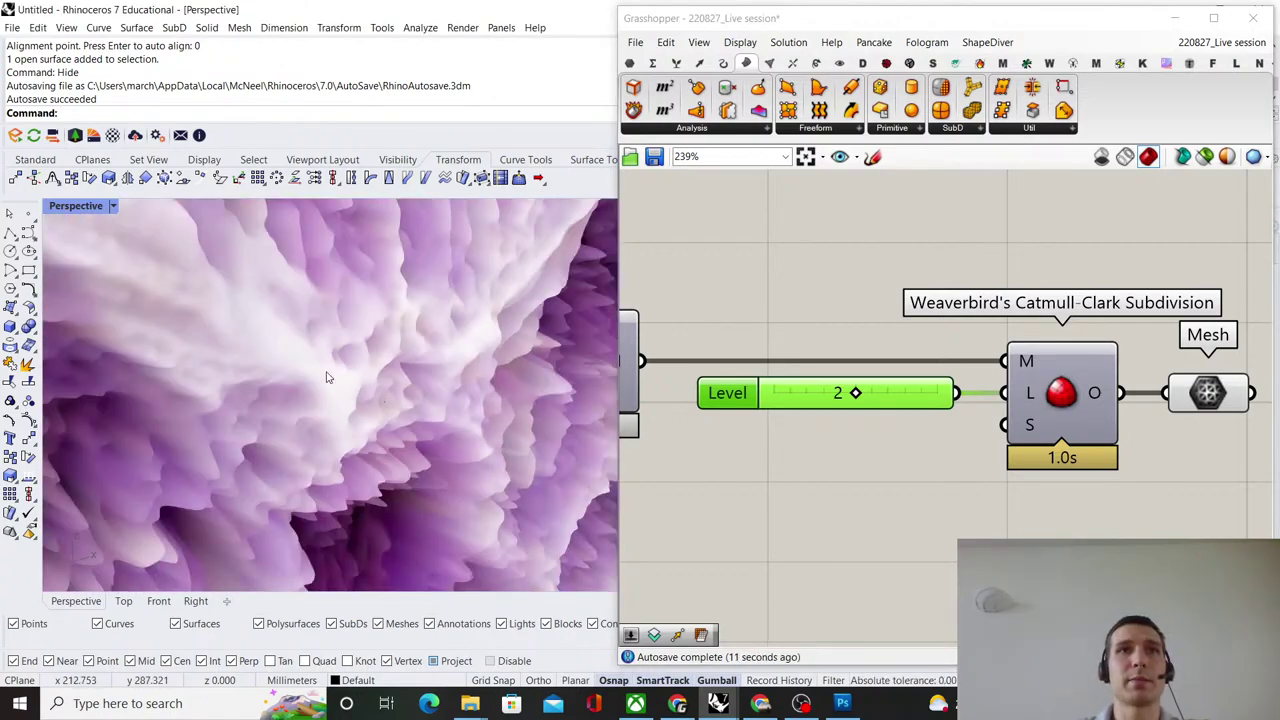
{"action": "scroll", "coordinate": [280, 350], "scroll_direction": "up", "scroll_amount": 5}
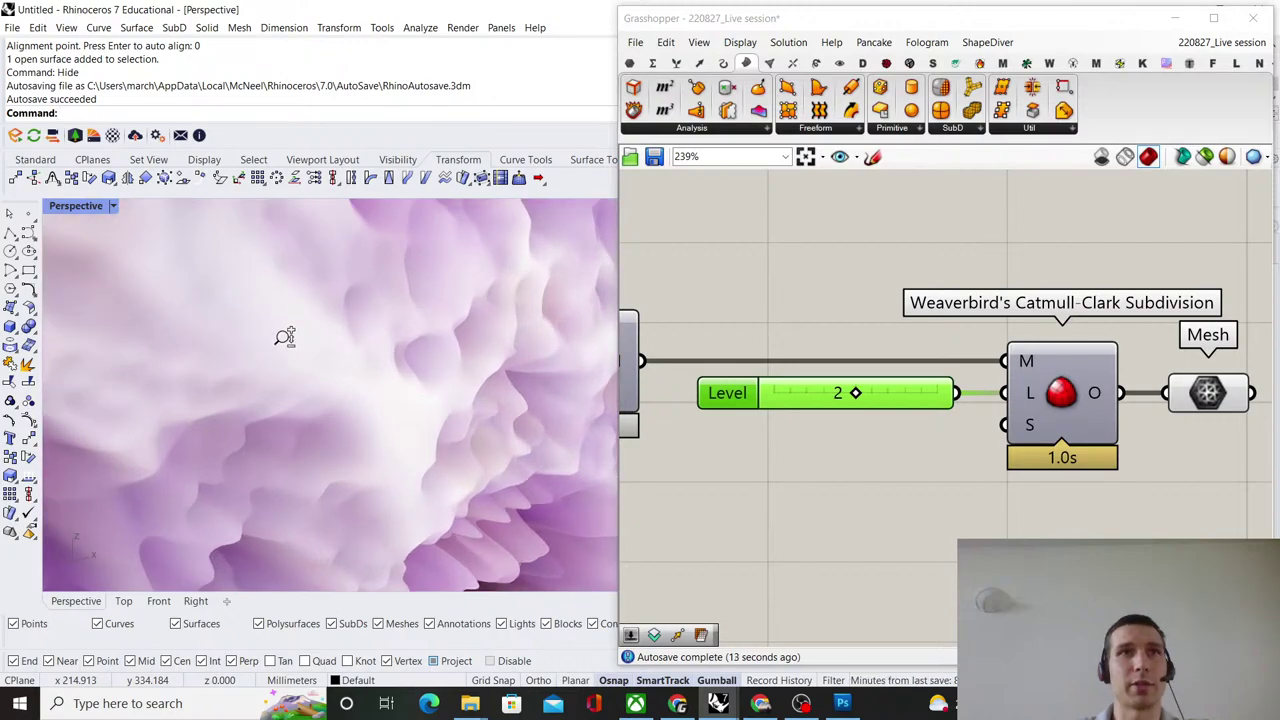
{"action": "scroll", "coordinate": [300, 376], "scroll_direction": "down", "scroll_amount": 10}
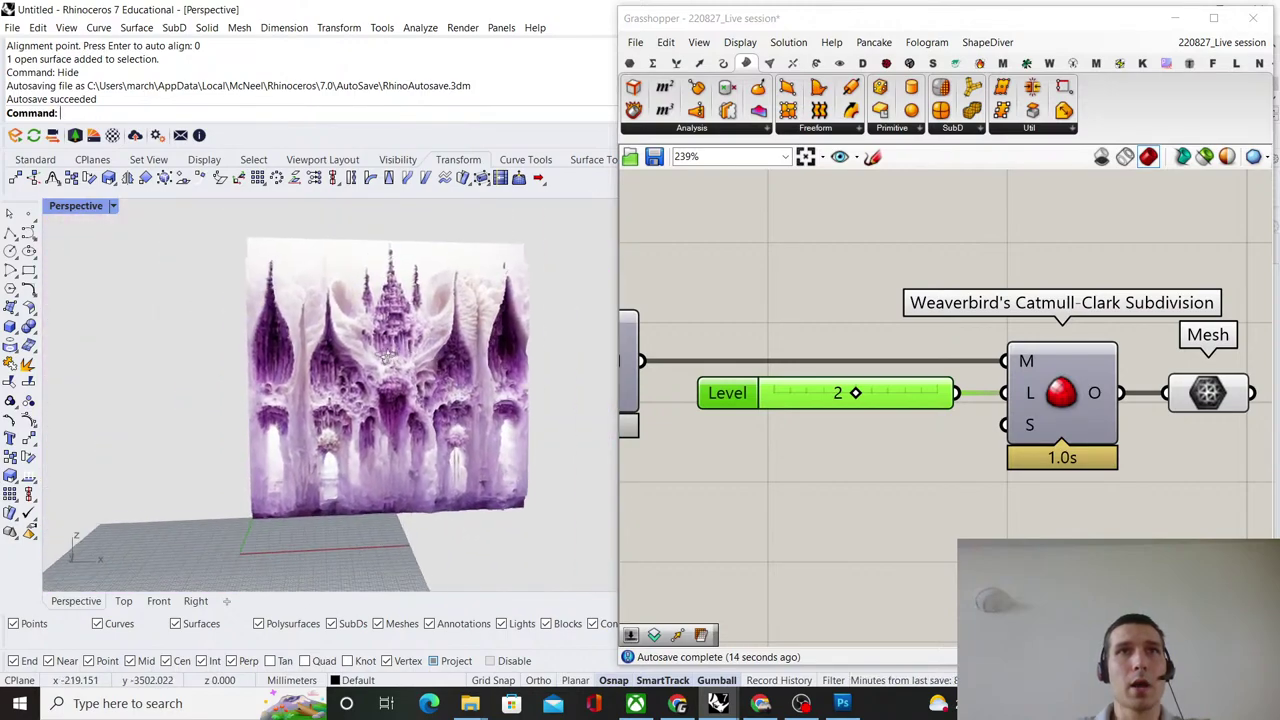
{"action": "scroll", "coordinate": [440, 385], "scroll_direction": "up", "scroll_amount": 8}
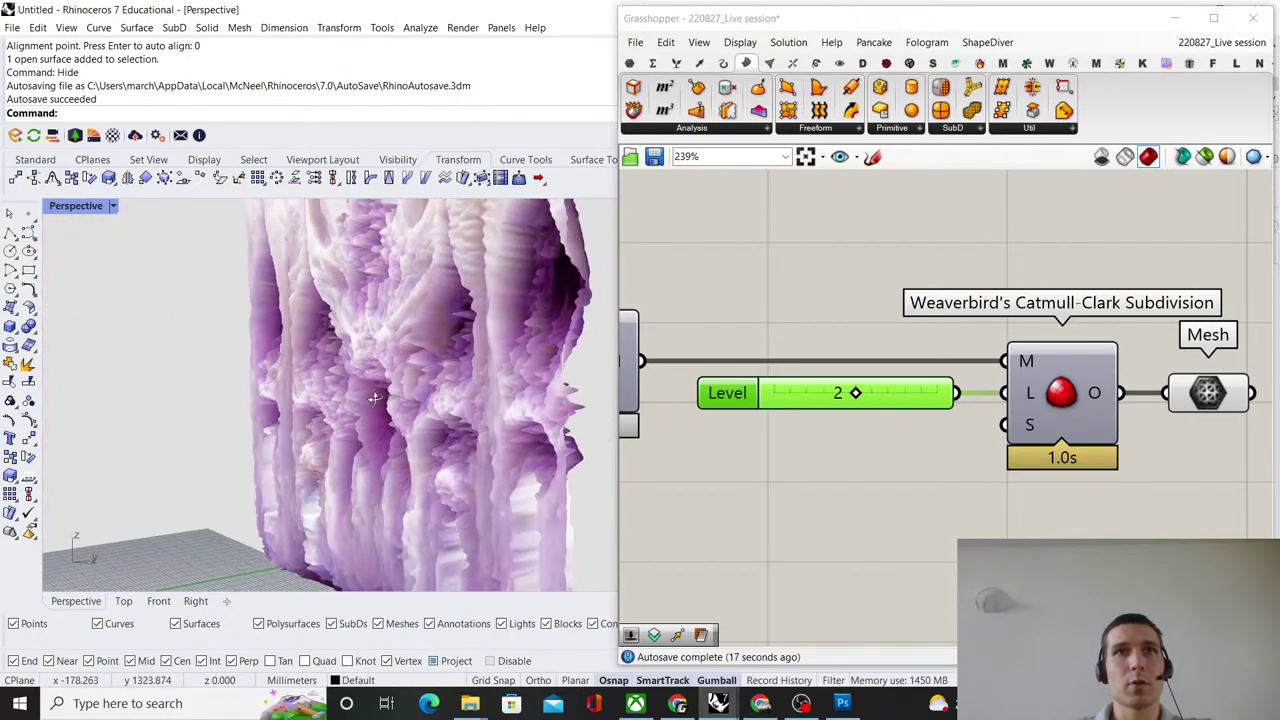
{"action": "scroll", "coordinate": [470, 396], "scroll_direction": "down", "scroll_amount": 8}
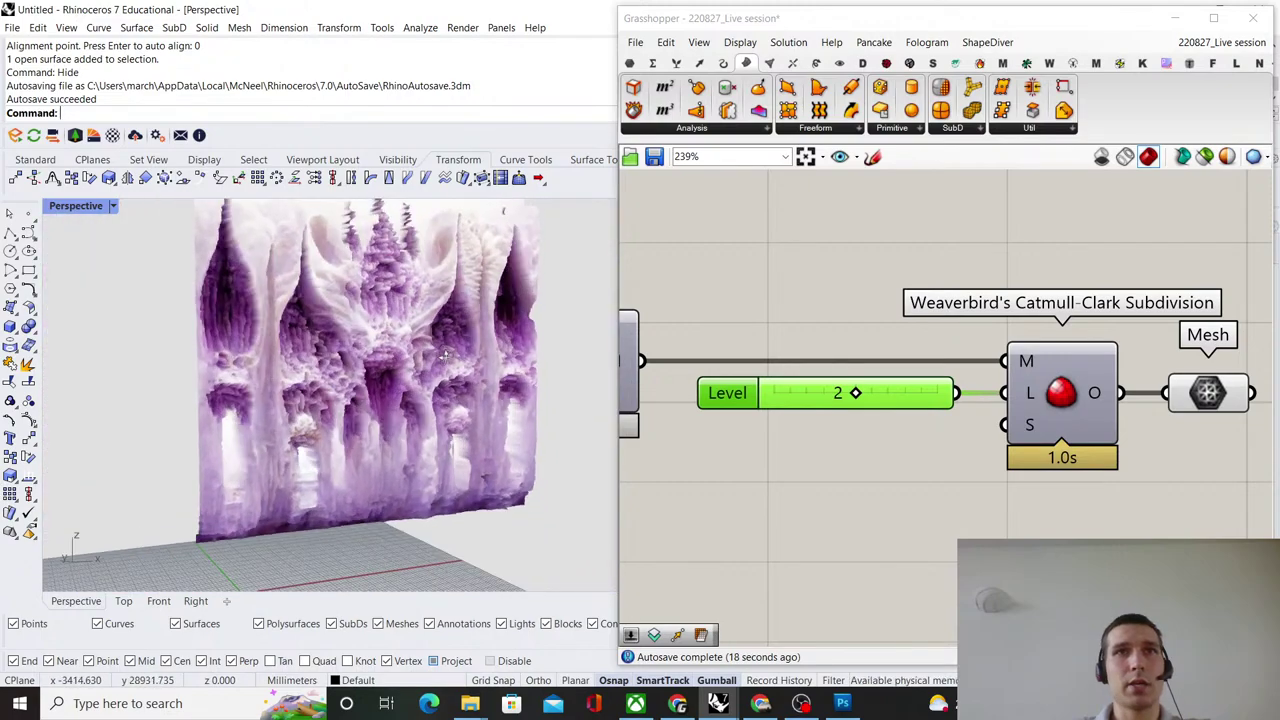
{"action": "right_click_drag", "start_coordinate": [462, 358], "coordinate": [458, 390]}
{"action": "scroll", "coordinate": [460, 395], "scroll_direction": "up", "scroll_amount": 8}
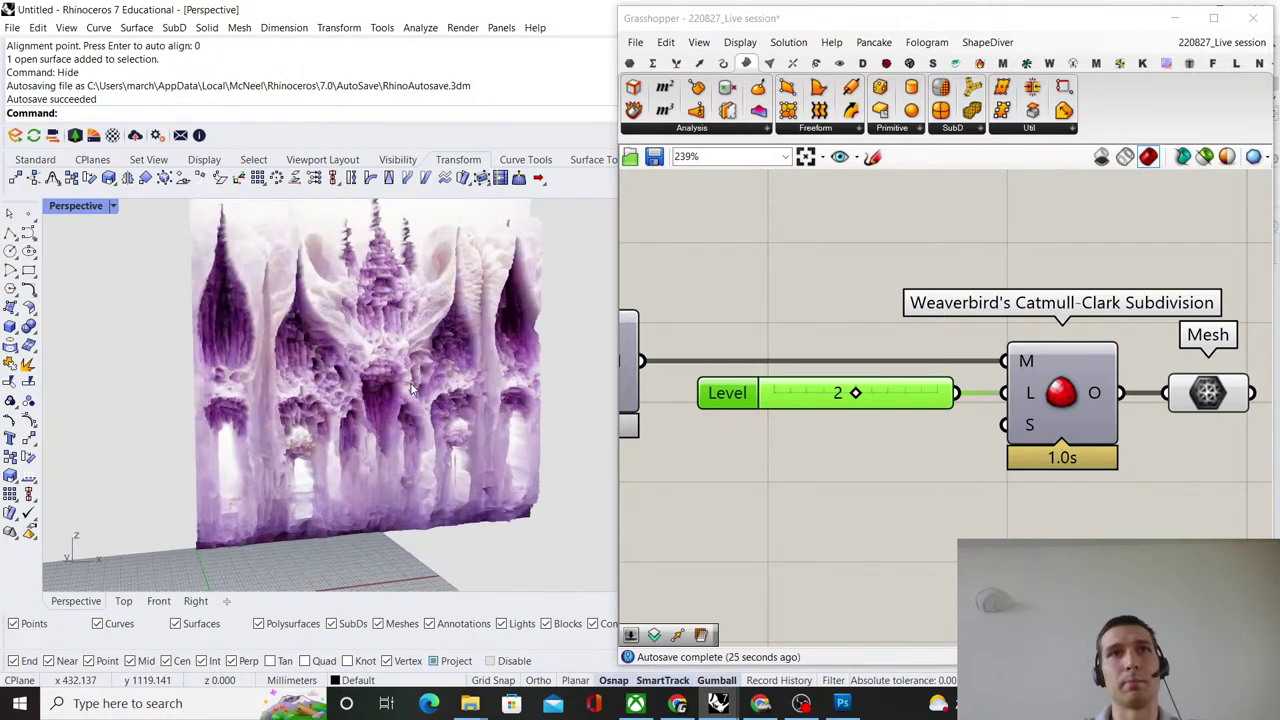
{"action": "scroll", "coordinate": [460, 400], "scroll_direction": "down", "scroll_amount": 3}
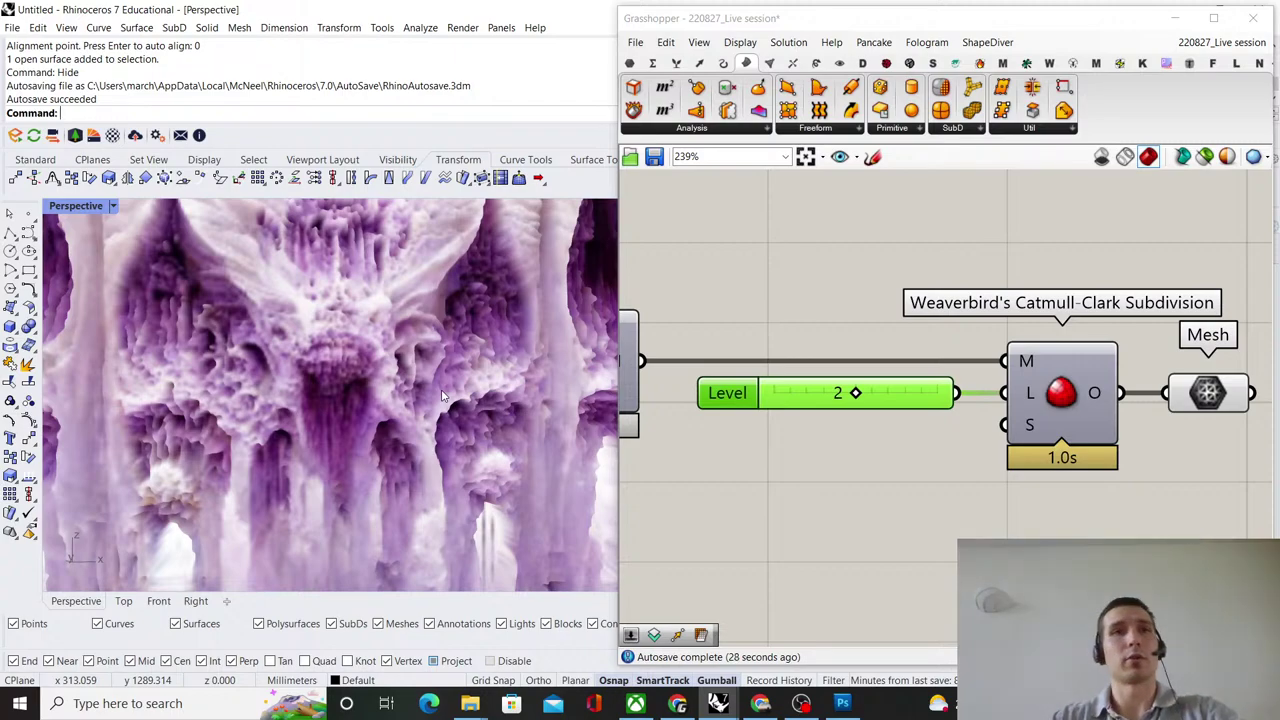
{"action": "scroll", "coordinate": [435, 418], "scroll_direction": "down", "scroll_amount": 5}
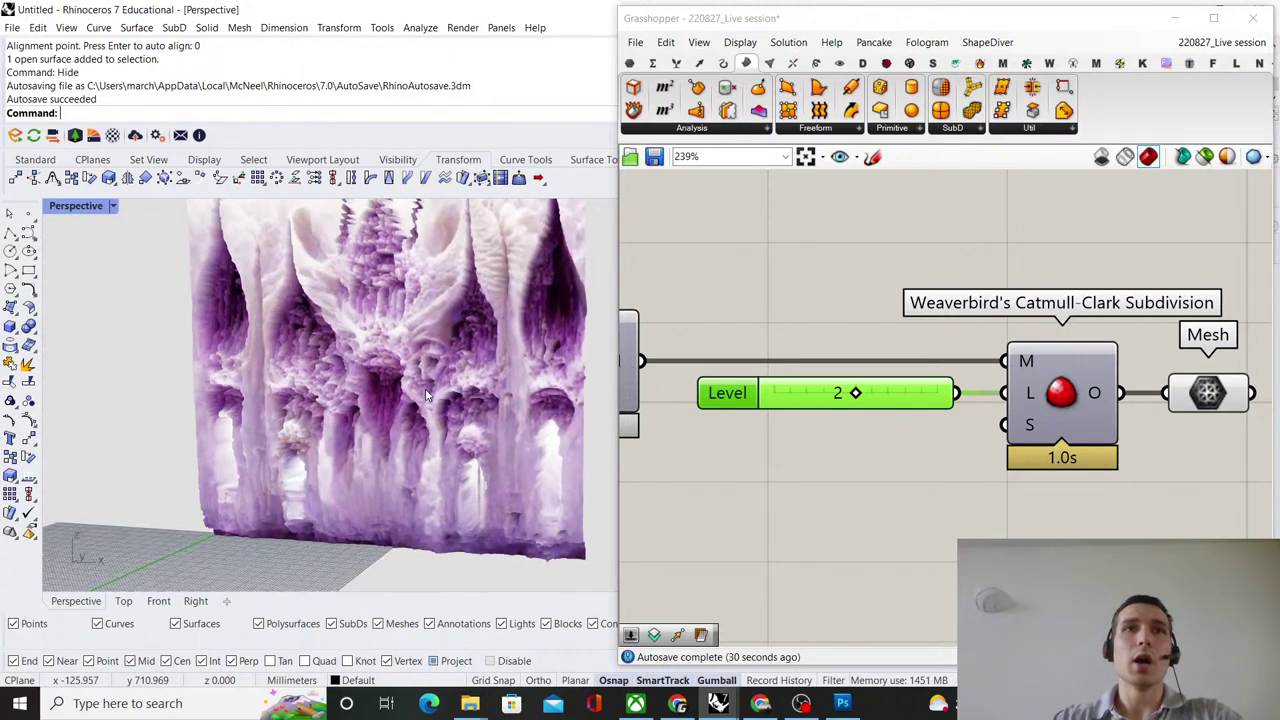
{"action": "right_click_drag", "start_coordinate": [448, 430], "coordinate": [366, 403]}
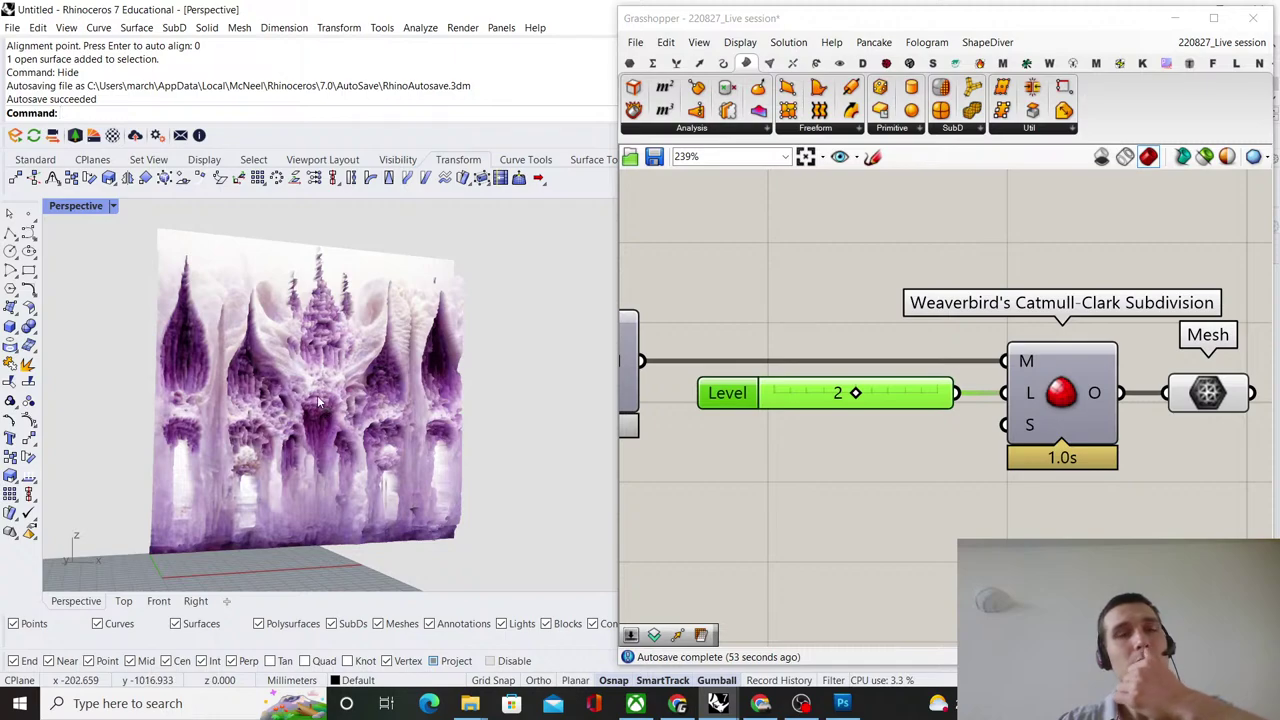
{"action": "right_click_drag", "start_coordinate": [318, 400], "coordinate": [306, 393]}
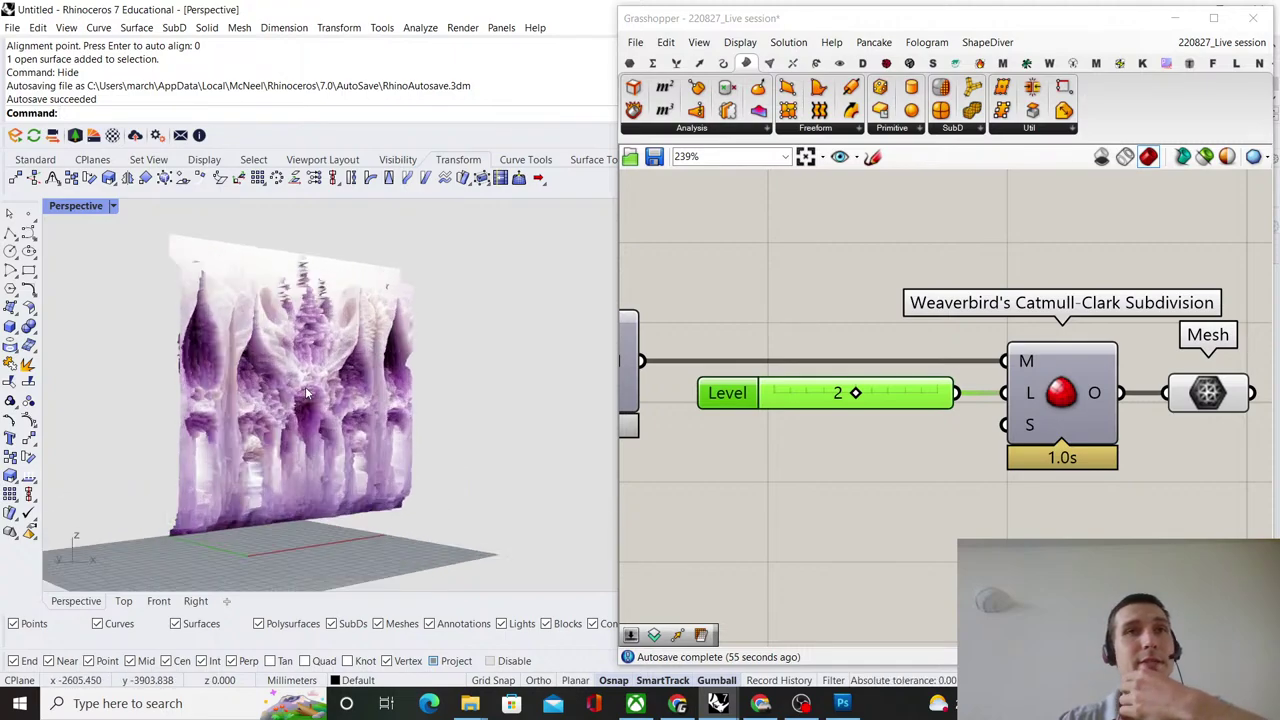
{"action": "scroll", "coordinate": [306, 393], "scroll_direction": "up", "scroll_amount": 3}
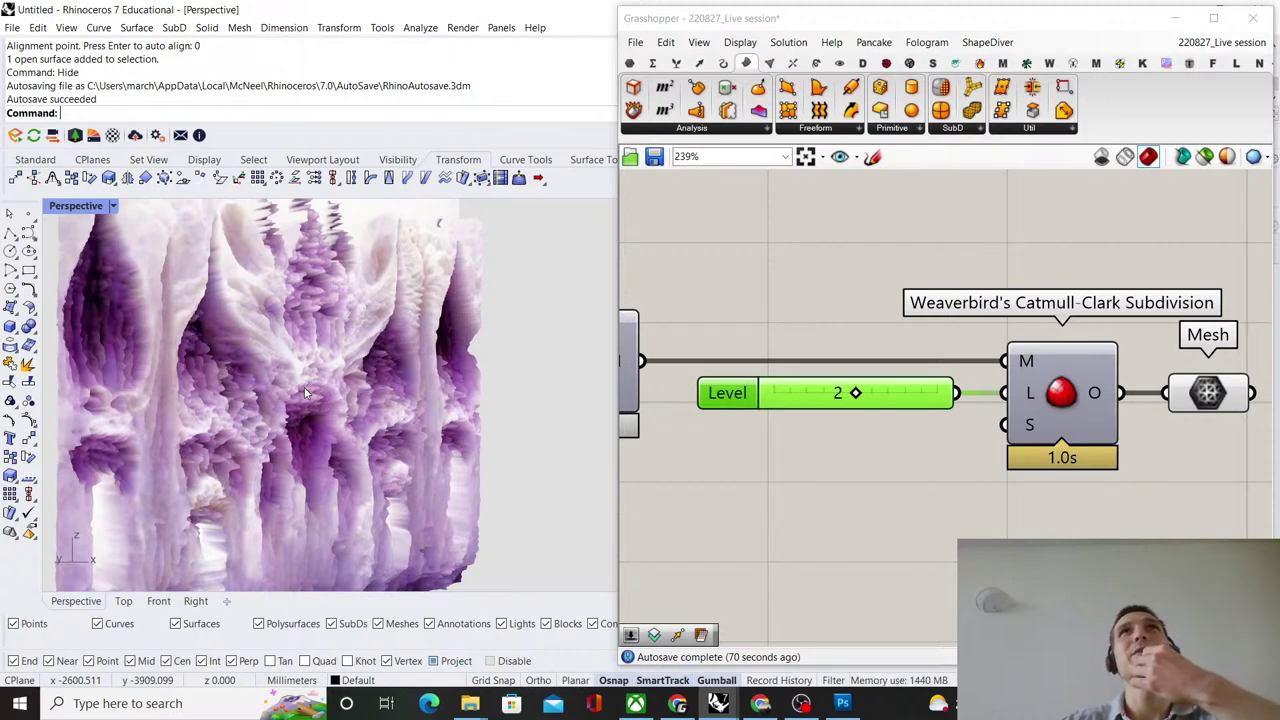
{"action": "right_click_drag", "start_coordinate": [306, 393], "coordinate": [401, 397]}
{"action": "scroll", "coordinate": [462, 397], "scroll_direction": "up", "scroll_amount": 3}
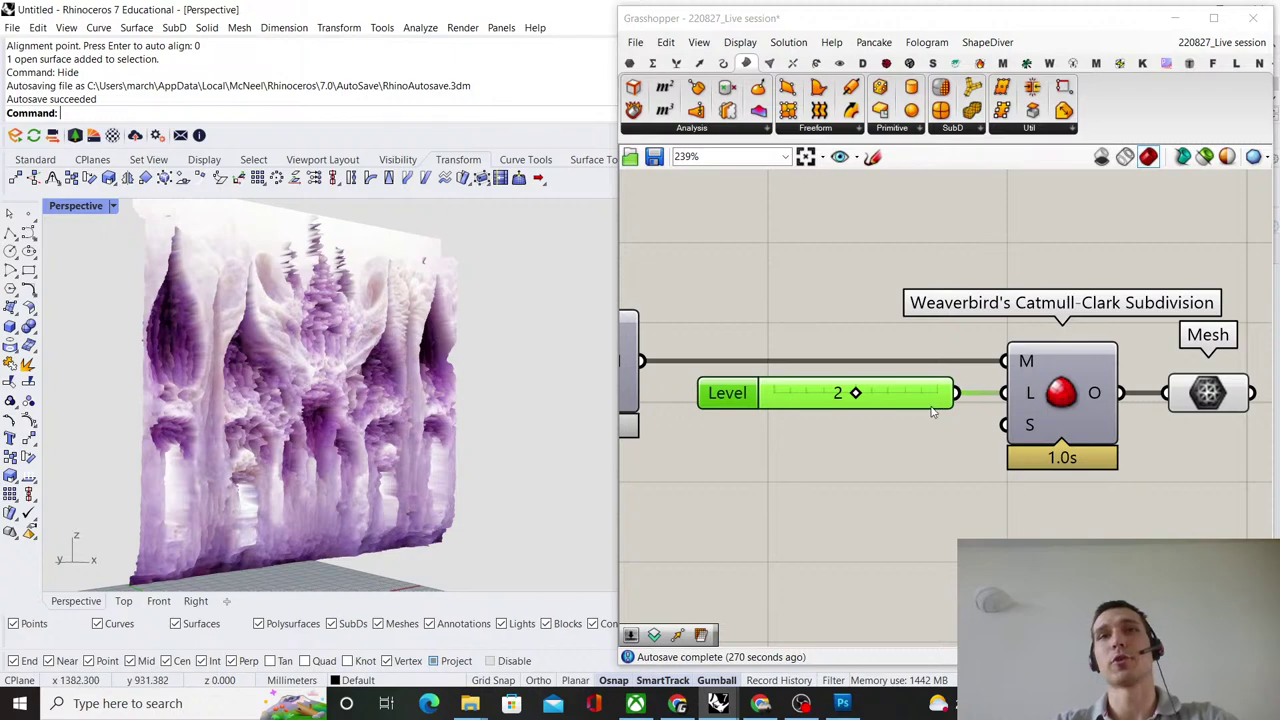
Move the Mesh parameter and the Catmull-Clark component farther along the canvas to space out the end of the definition.
{"action": "scroll", "coordinate": [932, 410], "scroll_direction": "down", "scroll_amount": 4}
{"action": "scroll", "coordinate": [977, 323], "scroll_direction": "up", "scroll_amount": 1}
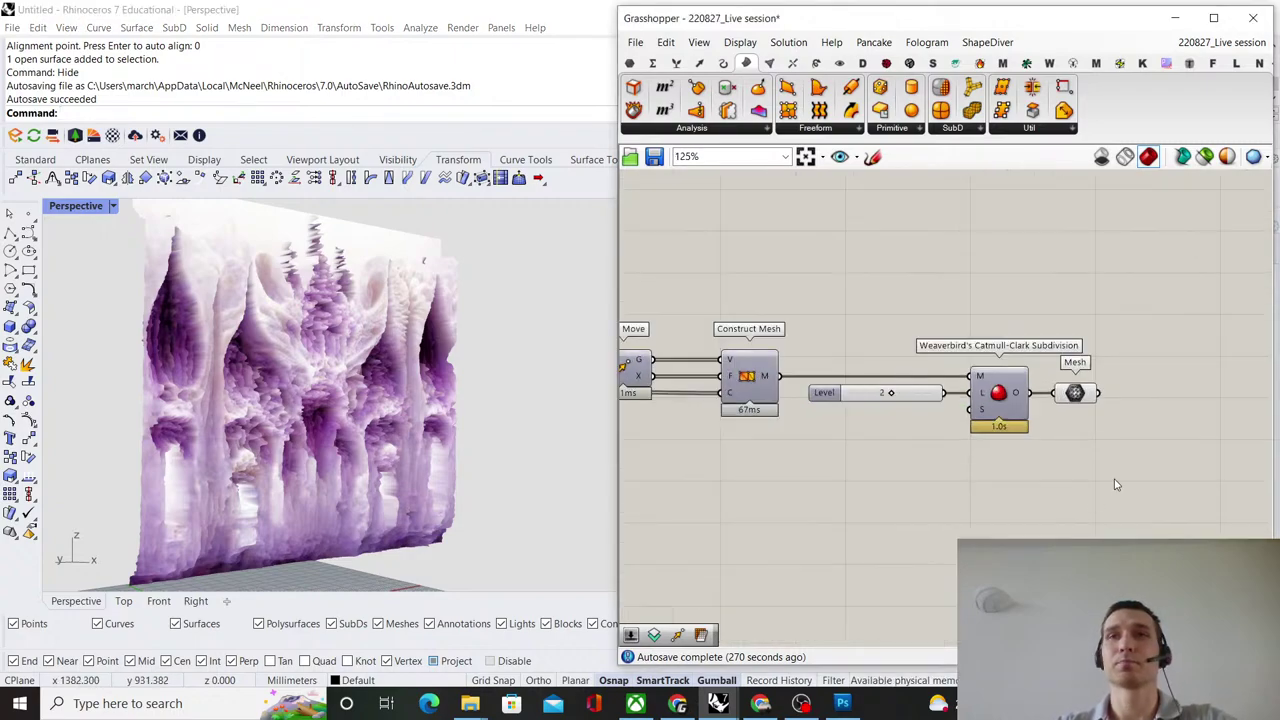
{"action": "left_click_drag", "start_coordinate": [1117, 485], "coordinate": [911, 353]}
{"action": "scroll", "coordinate": [860, 358], "scroll_direction": "up", "scroll_amount": 1}
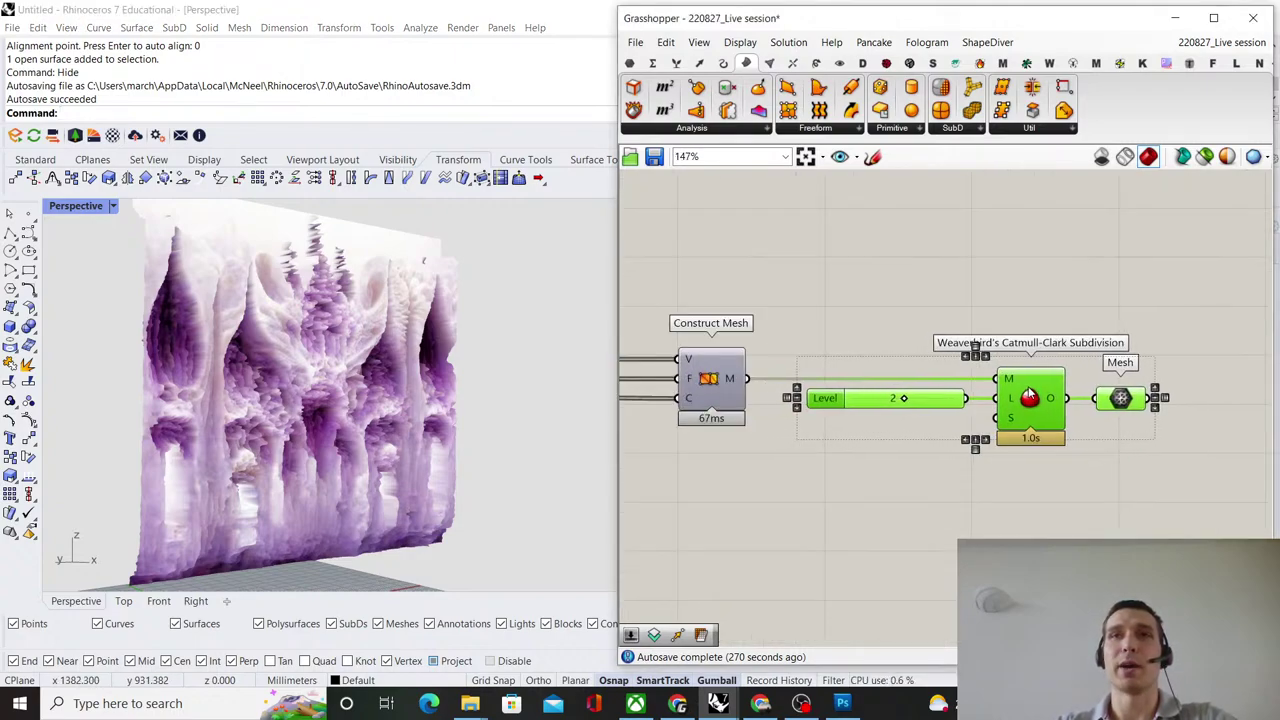
{"action": "left_click_drag", "start_coordinate": [1030, 393], "coordinate": [1040, 393]}
{"action": "left_click", "coordinate": [1098, 326]}
{"action": "right_click_drag", "start_coordinate": [1098, 326], "coordinate": [1003, 312]}
{"action": "left_click", "coordinate": [1037, 391]}
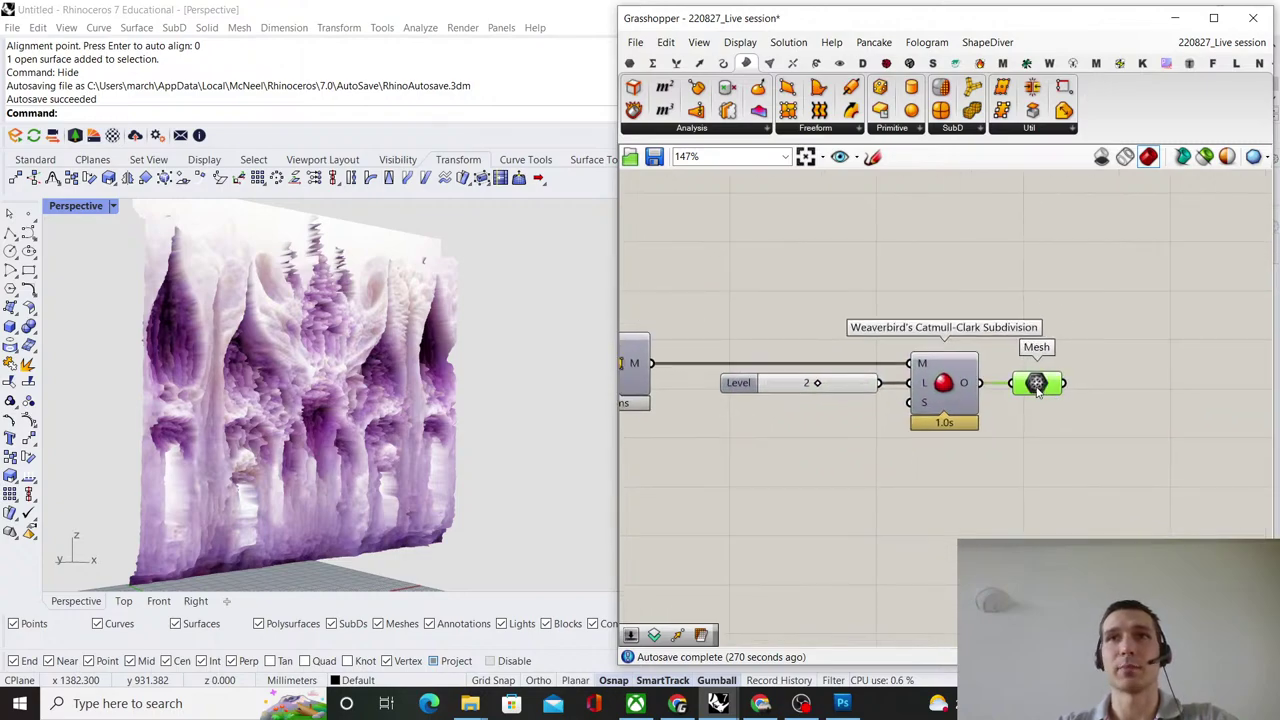
{"action": "left_click_drag", "start_coordinate": [1036, 390], "coordinate": [1146, 392]}
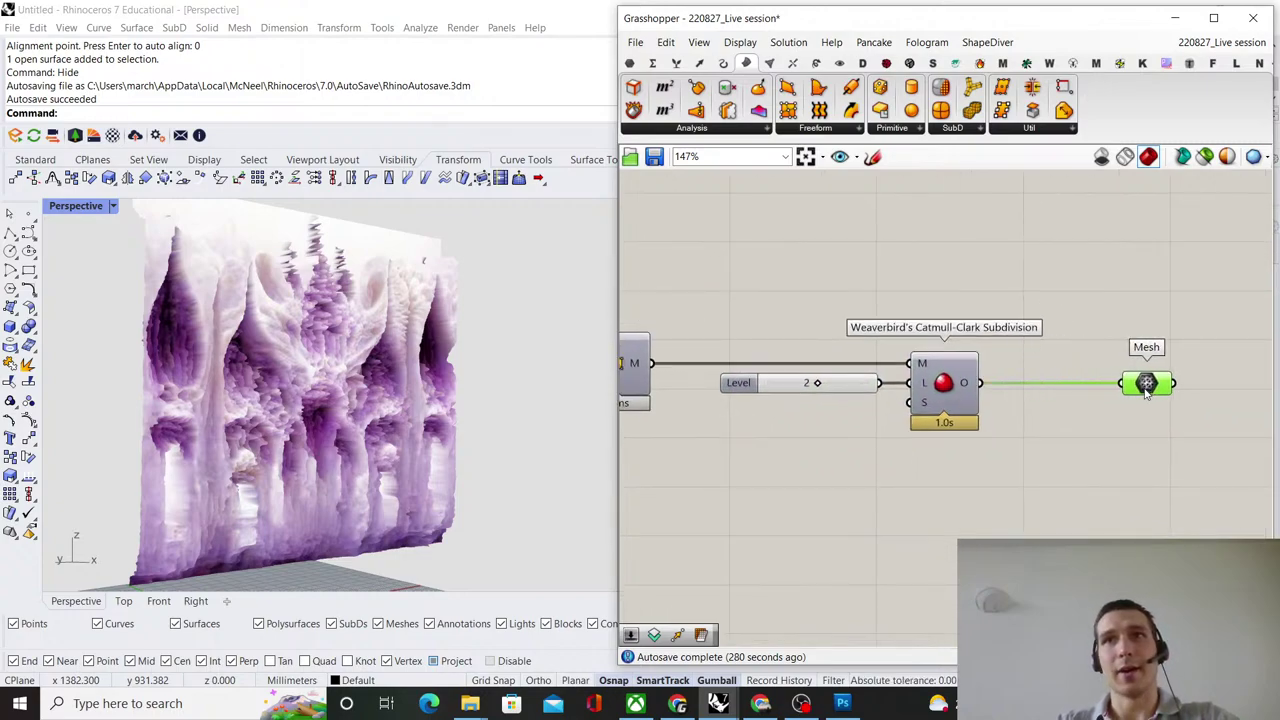
{"action": "scroll", "coordinate": [1146, 391], "scroll_direction": "up", "scroll_amount": 3}
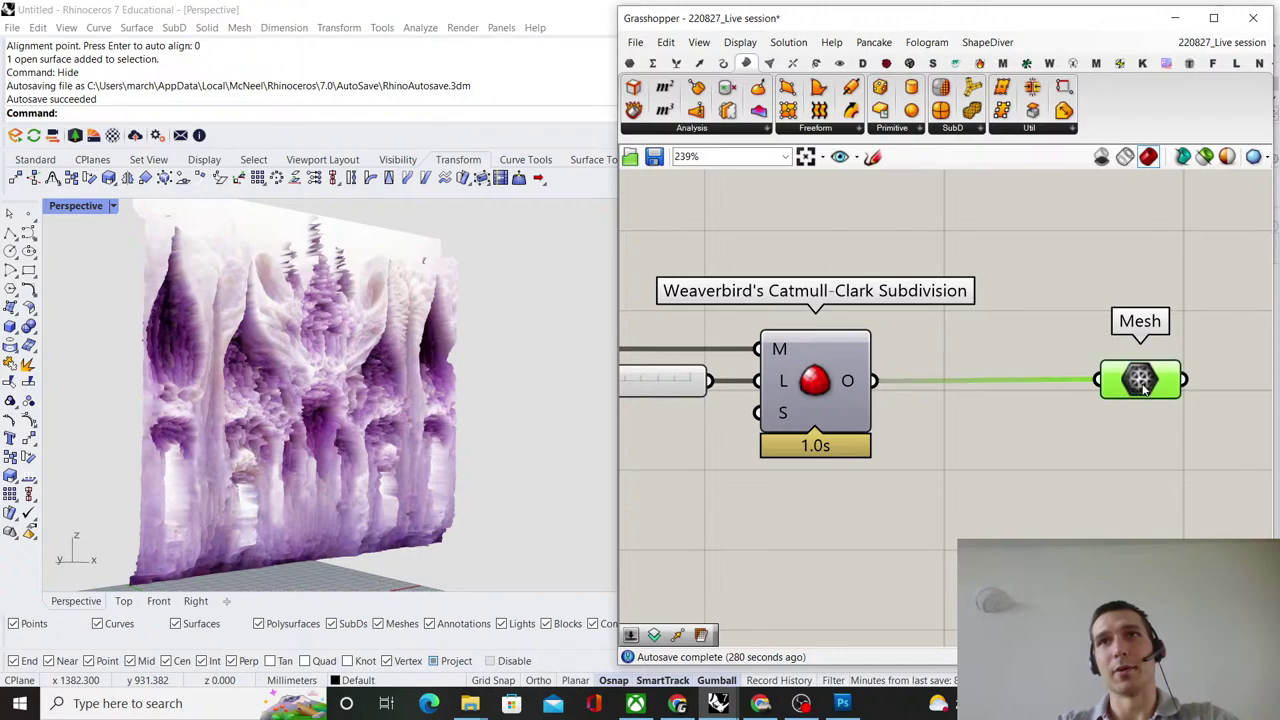
{"action": "left_click_drag", "start_coordinate": [819, 393], "coordinate": [893, 393]}
{"action": "left_click", "coordinate": [1005, 348]}
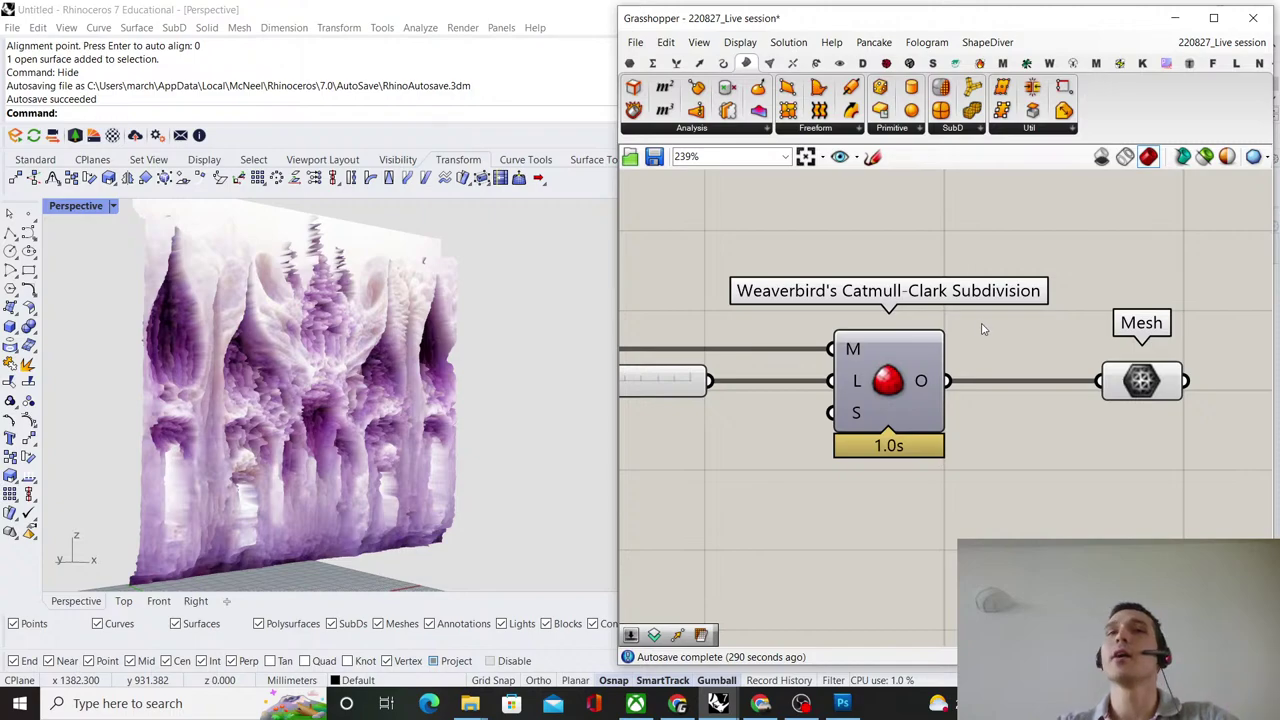
Review the whole definition from the surface input through the image samplers and Graph Mapper to the final Mesh.
{"action": "scroll", "coordinate": [983, 326], "scroll_direction": "down", "scroll_amount": 8}
{"action": "right_click_drag", "start_coordinate": [960, 283], "coordinate": [1040, 291]}
{"action": "scroll", "coordinate": [935, 330], "scroll_direction": "down", "scroll_amount": 3}
{"action": "right_click_drag", "start_coordinate": [883, 349], "coordinate": [1036, 321]}
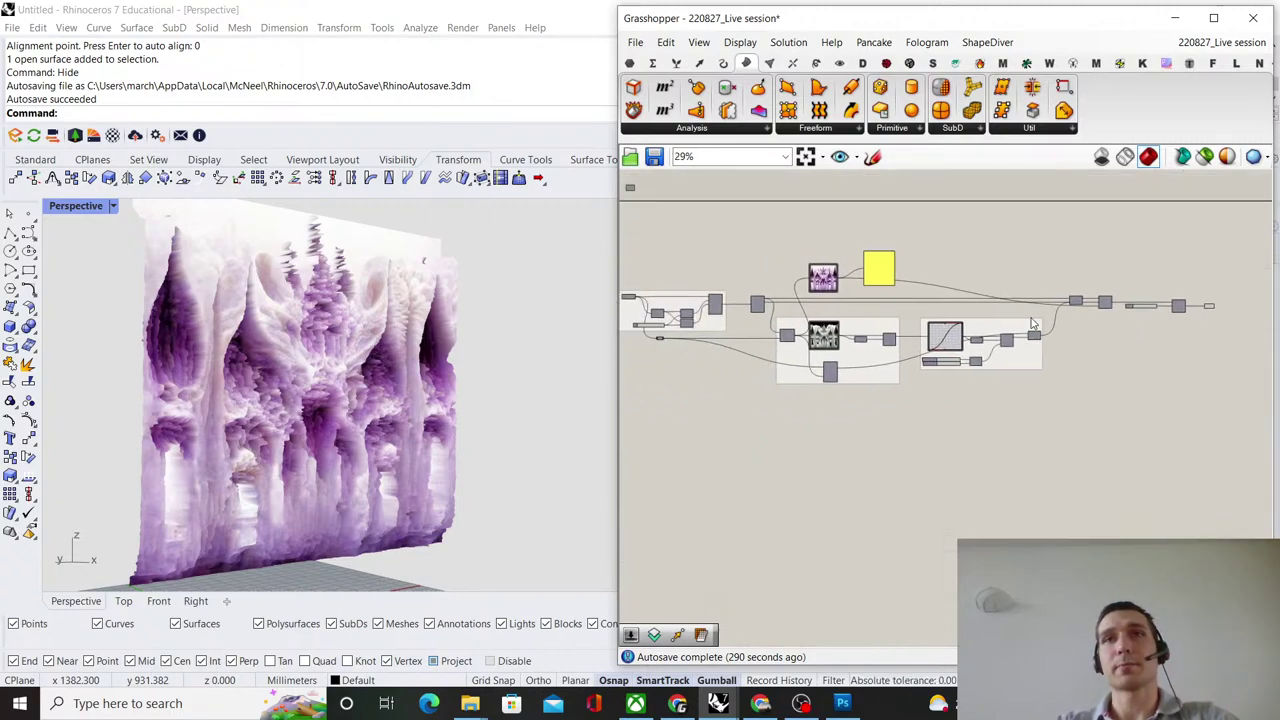
{"action": "scroll", "coordinate": [938, 305], "scroll_direction": "down", "scroll_amount": 1}
{"action": "right_click_drag", "start_coordinate": [929, 306], "coordinate": [1008, 316]}
{"action": "scroll", "coordinate": [955, 356], "scroll_direction": "up", "scroll_amount": 4}
{"action": "scroll", "coordinate": [952, 356], "scroll_direction": "up", "scroll_amount": 2}
{"action": "scroll", "coordinate": [945, 357], "scroll_direction": "down", "scroll_amount": 4}
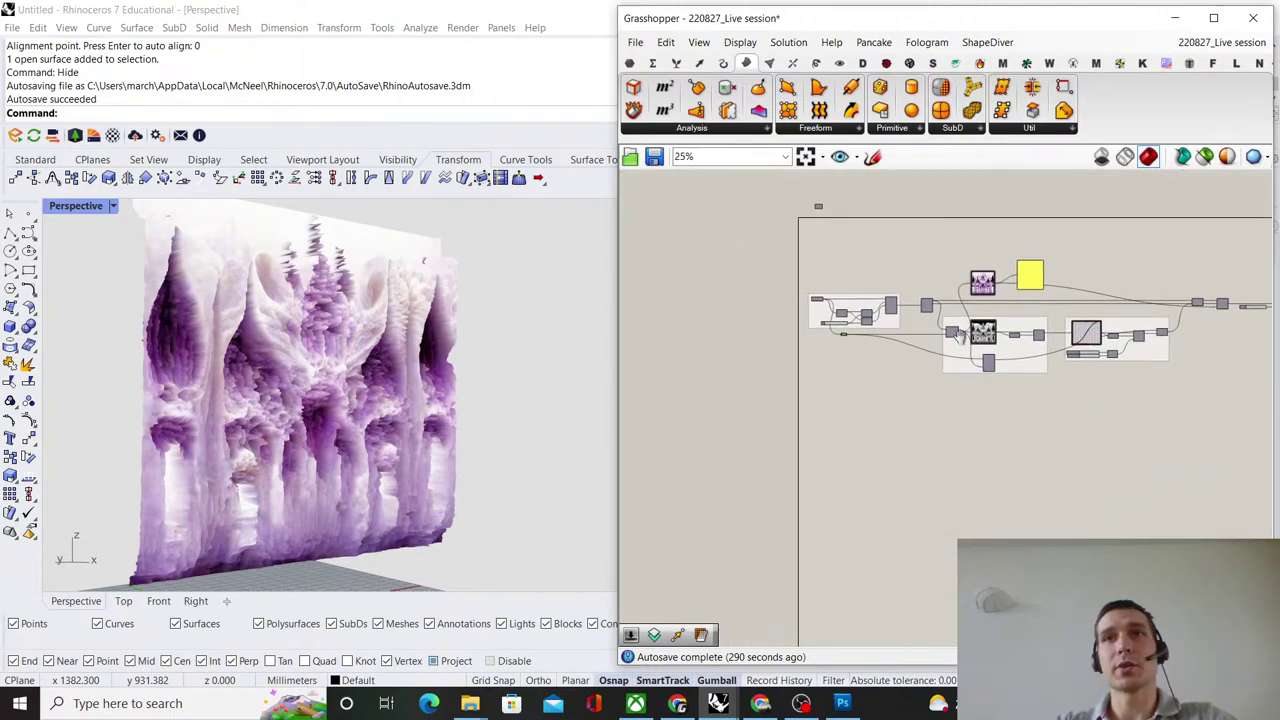
{"action": "scroll", "coordinate": [812, 363], "scroll_direction": "up", "scroll_amount": 5}
{"action": "scroll", "coordinate": [812, 363], "scroll_direction": "down", "scroll_amount": 5}
{"action": "right_click_drag", "start_coordinate": [812, 363], "coordinate": [764, 372]}
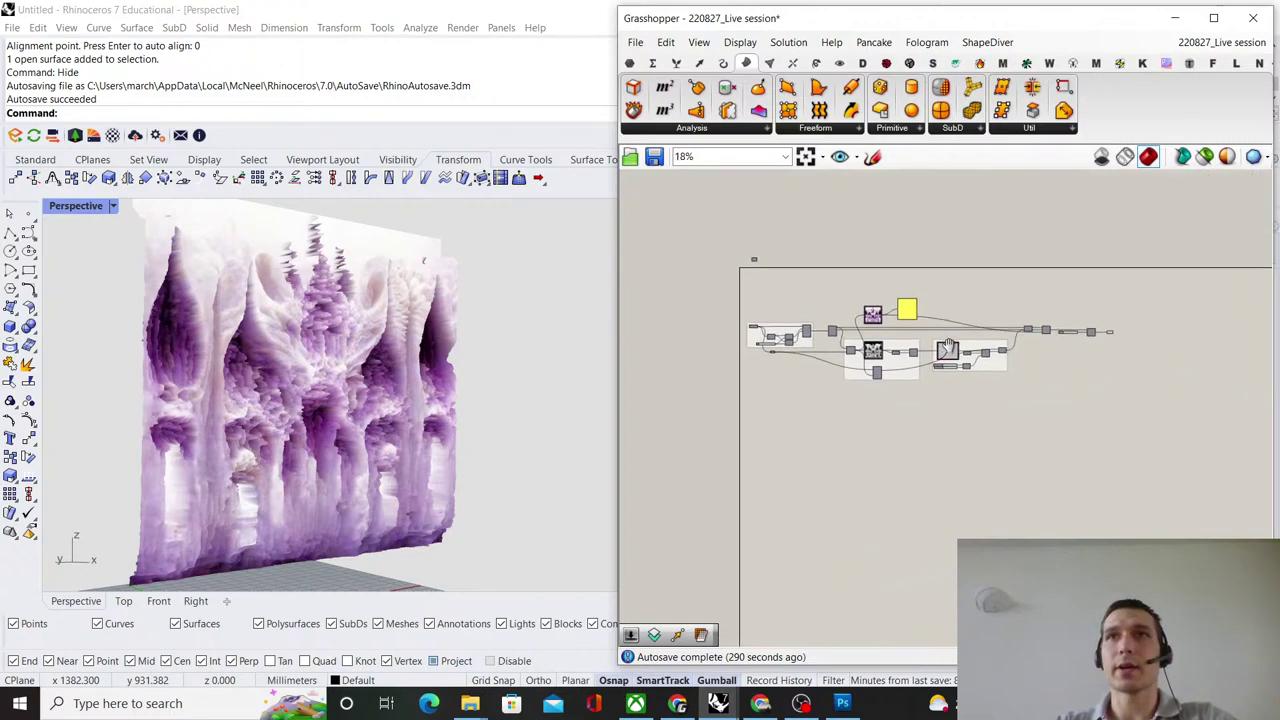
{"action": "scroll", "coordinate": [1122, 328], "scroll_direction": "up", "scroll_amount": 5}
{"action": "scroll", "coordinate": [1061, 350], "scroll_direction": "up", "scroll_amount": 5}
{"action": "left_click", "coordinate": [1060, 352]}
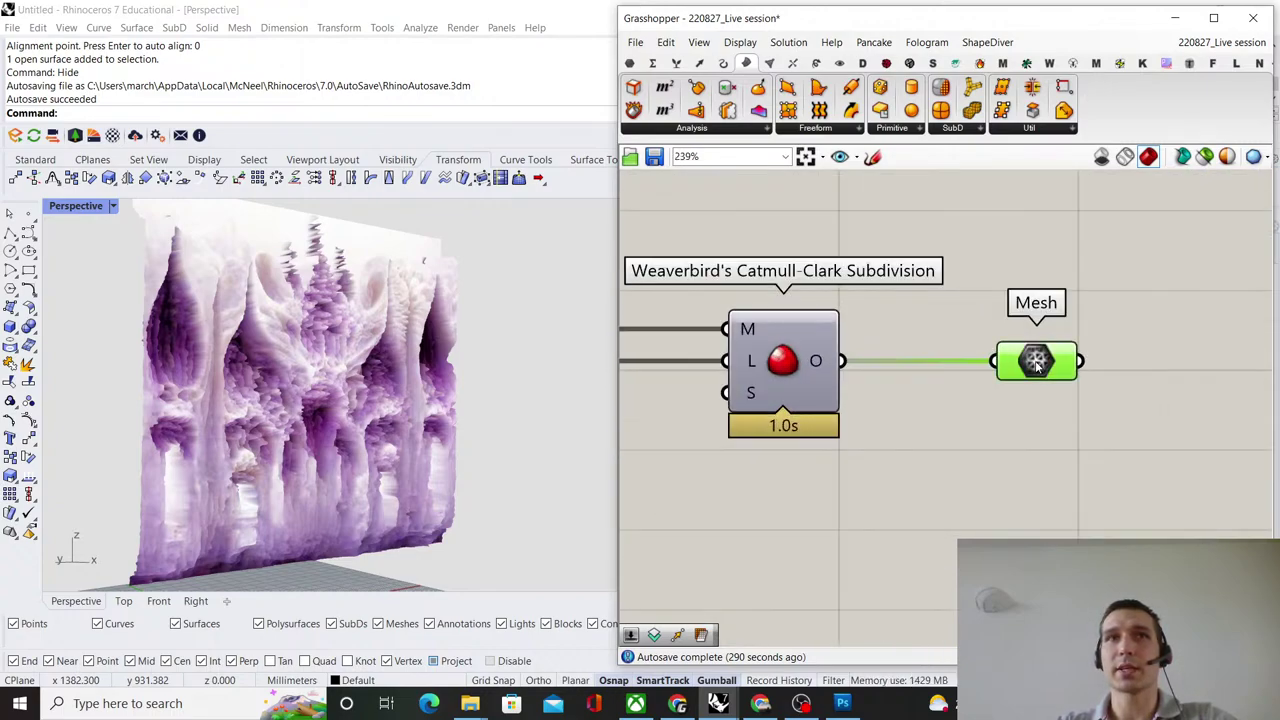
{"action": "left_click", "coordinate": [1120, 280]}
Examine the finished purple relief's surface texture in close-up and its overall shape from several angles and distances.
{"action": "scroll", "coordinate": [450, 354], "scroll_direction": "down", "scroll_amount": 5}
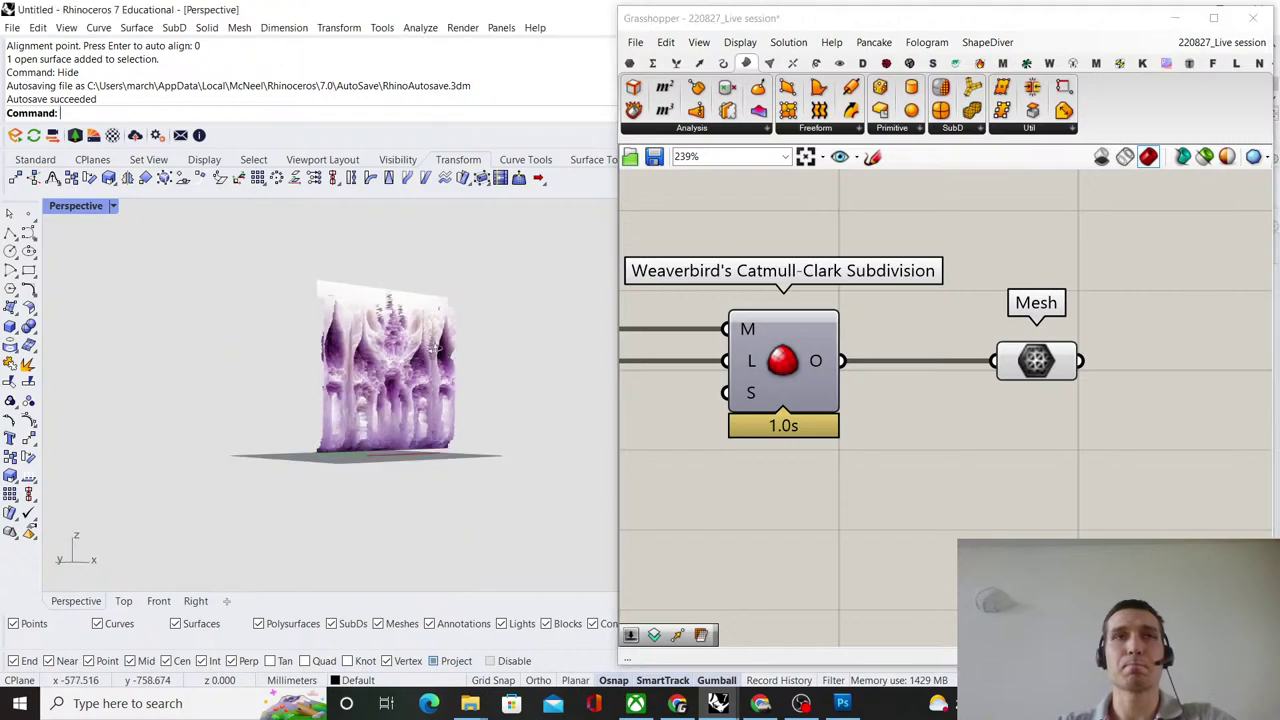
{"action": "right_click_drag", "start_coordinate": [445, 354], "coordinate": [383, 367]}
{"action": "scroll", "coordinate": [349, 389], "scroll_direction": "up", "scroll_amount": 8}
{"action": "scroll", "coordinate": [349, 389], "scroll_direction": "down", "scroll_amount": 3}
{"action": "scroll", "coordinate": [411, 376], "scroll_direction": "down", "scroll_amount": 2}
{"action": "scroll", "coordinate": [383, 367], "scroll_direction": "up", "scroll_amount": 6}
{"action": "scroll", "coordinate": [301, 367], "scroll_direction": "down", "scroll_amount": 3}
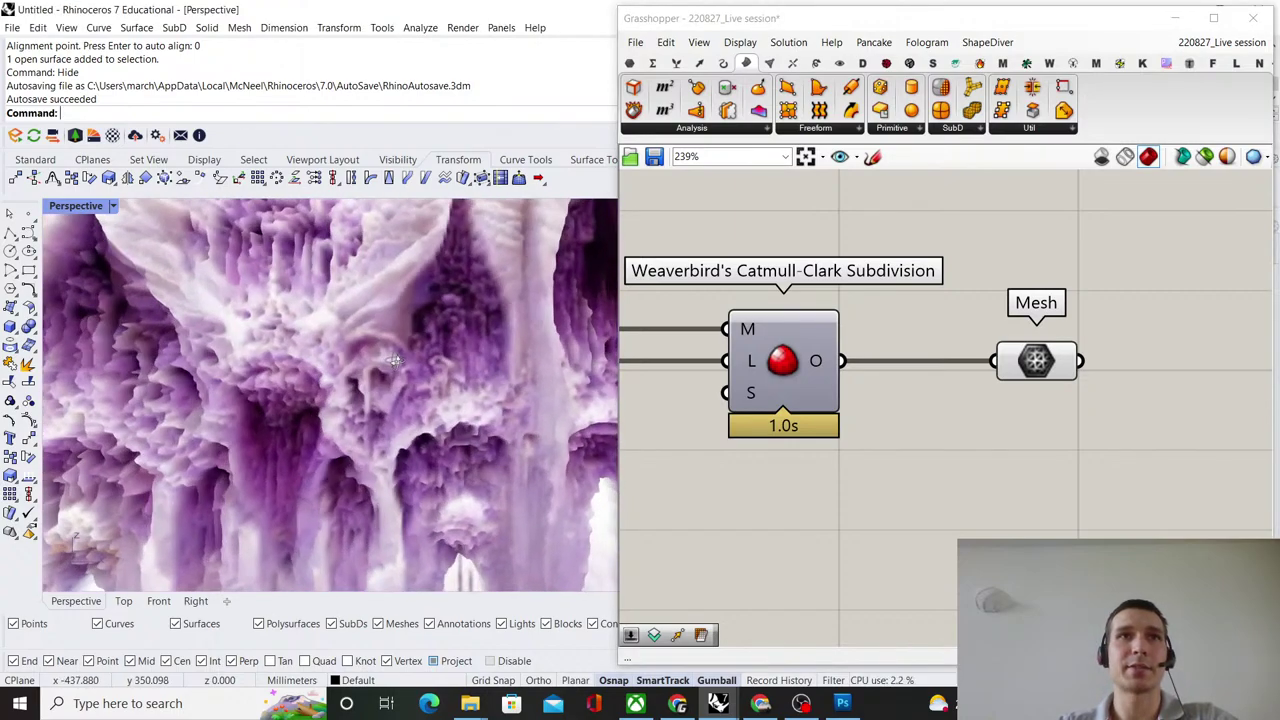
{"action": "right_click_drag", "start_coordinate": [301, 367], "coordinate": [430, 375]}
{"action": "scroll", "coordinate": [403, 345], "scroll_direction": "up", "scroll_amount": 5}
{"action": "scroll", "coordinate": [403, 345], "scroll_direction": "down", "scroll_amount": 3}
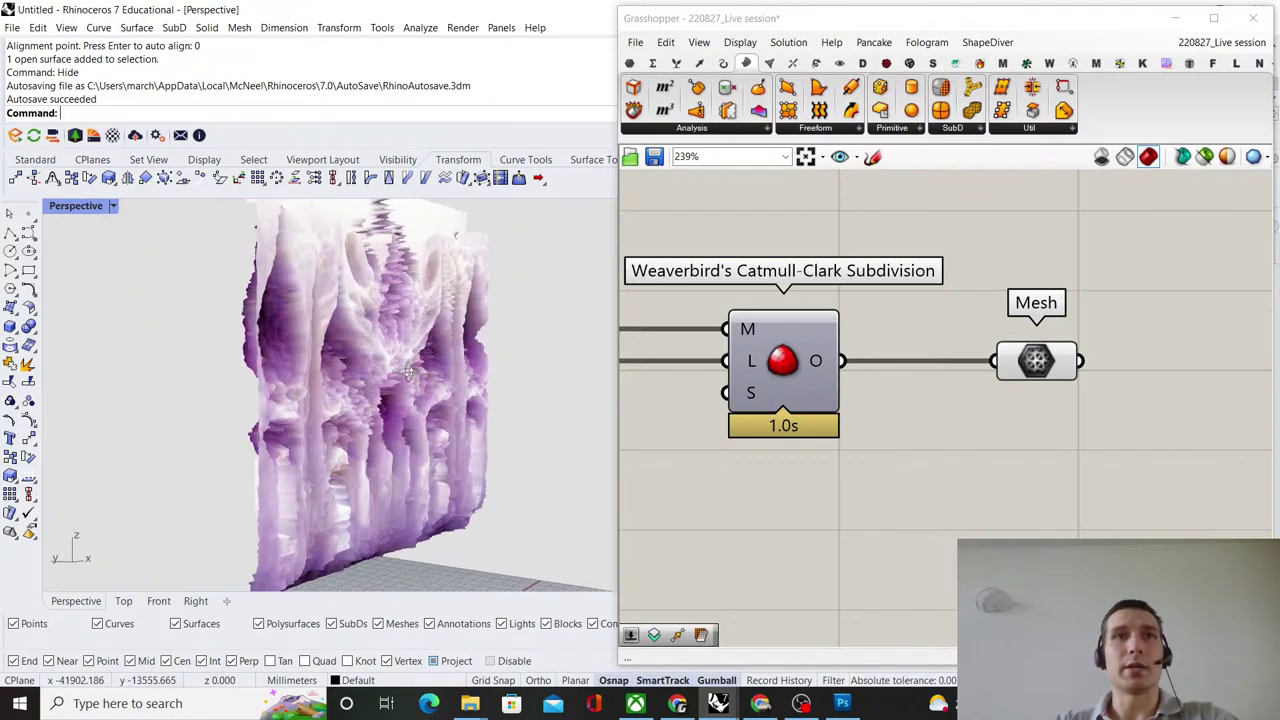
{"action": "scroll", "coordinate": [430, 380], "scroll_direction": "up", "scroll_amount": 6}
{"action": "scroll", "coordinate": [445, 381], "scroll_direction": "down", "scroll_amount": 6}
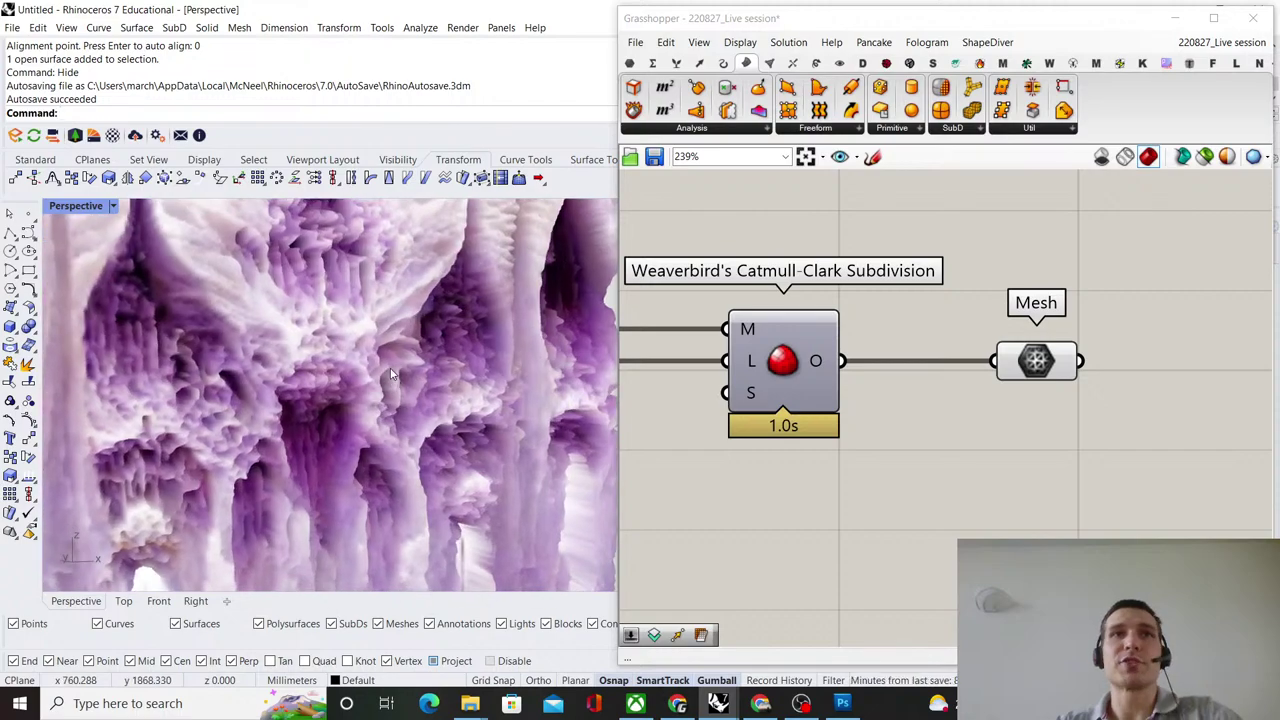
{"action": "right_click_drag", "start_coordinate": [406, 370], "coordinate": [381, 395]}
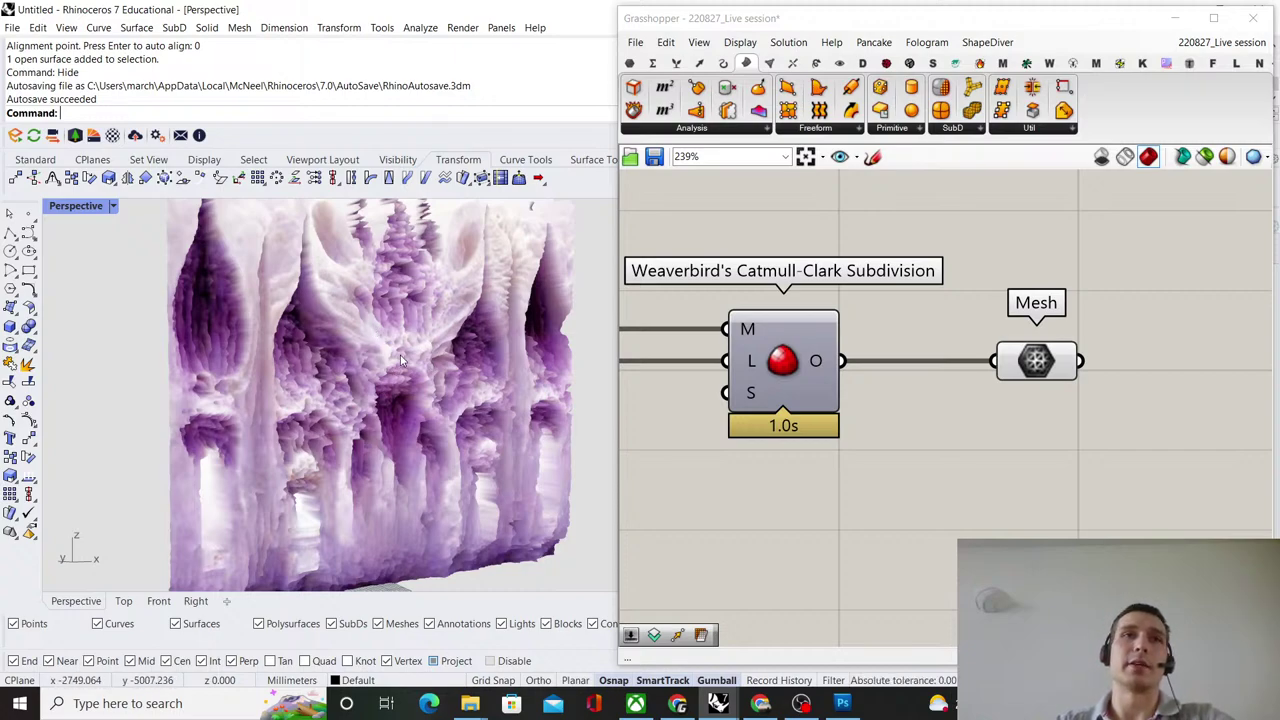
{"action": "scroll", "coordinate": [378, 355], "scroll_direction": "up", "scroll_amount": 5}
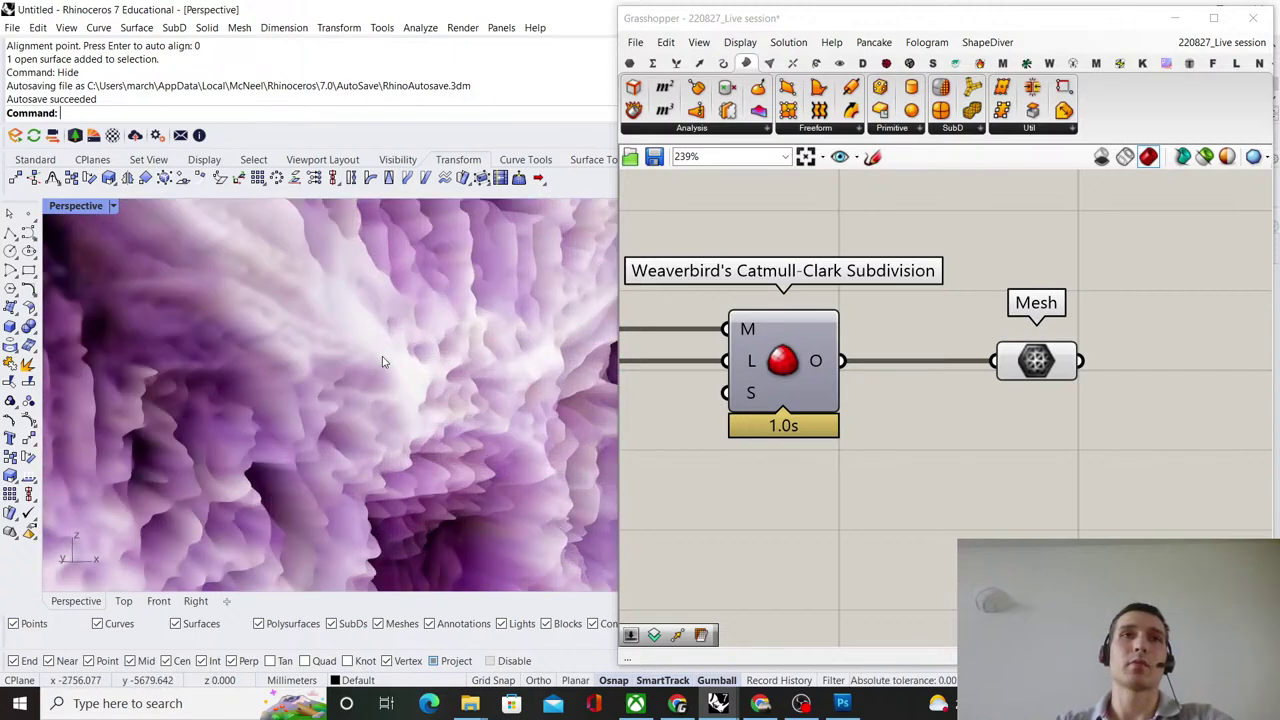
{"action": "scroll", "coordinate": [357, 390], "scroll_direction": "down", "scroll_amount": 8}
{"action": "right_click_drag", "start_coordinate": [352, 383], "coordinate": [431, 376], "text": "shift"}
{"action": "mouse_move", "coordinate": [431, 376]}
{"action": "right_mouse_down"}
{"action": "mouse_move", "coordinate": [385, 378]}
{"action": "mouse_move", "coordinate": [428, 377]}
{"action": "right_mouse_up"}
{"action": "scroll", "coordinate": [879, 392], "scroll_direction": "down", "scroll_amount": 11}
{"action": "scroll", "coordinate": [895, 382], "scroll_direction": "up", "scroll_amount": 7}
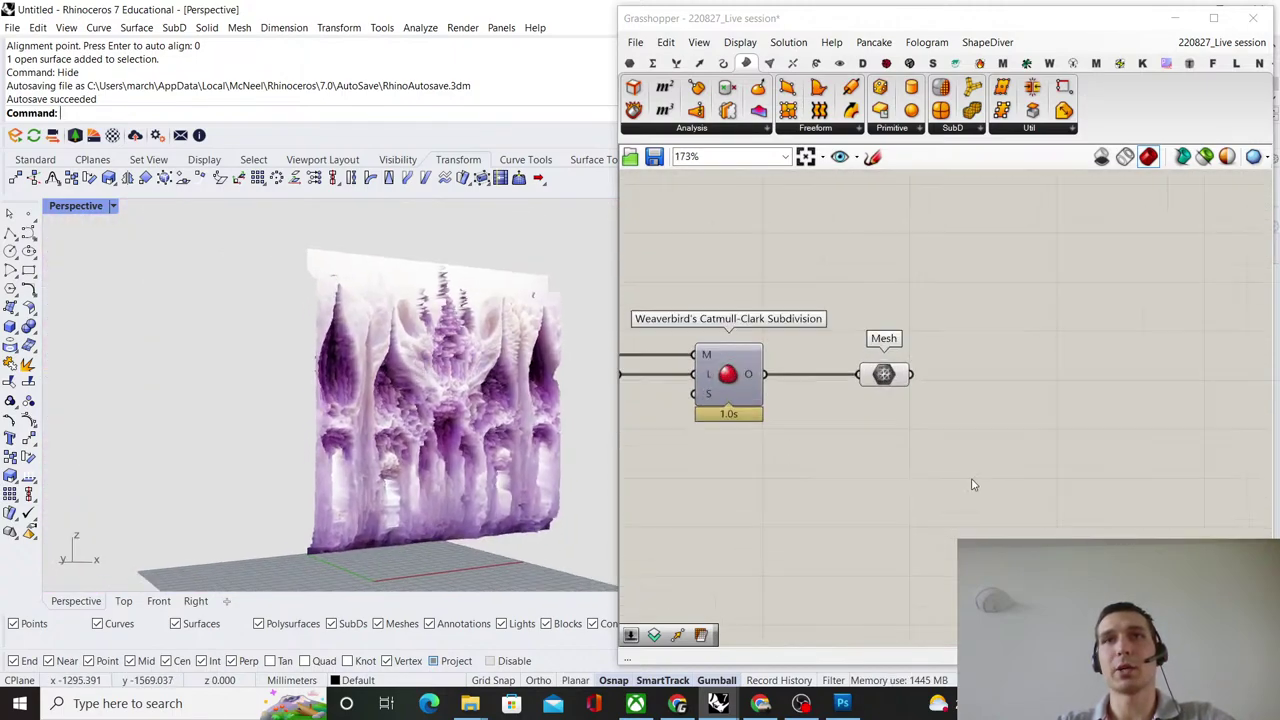
Hide the preview of the relief Mesh to clear the Perspective viewport for a new example.
{"action": "right_click", "coordinate": [940, 263]}
{"action": "scroll", "coordinate": [970, 293], "scroll_direction": "down", "scroll_amount": 10}
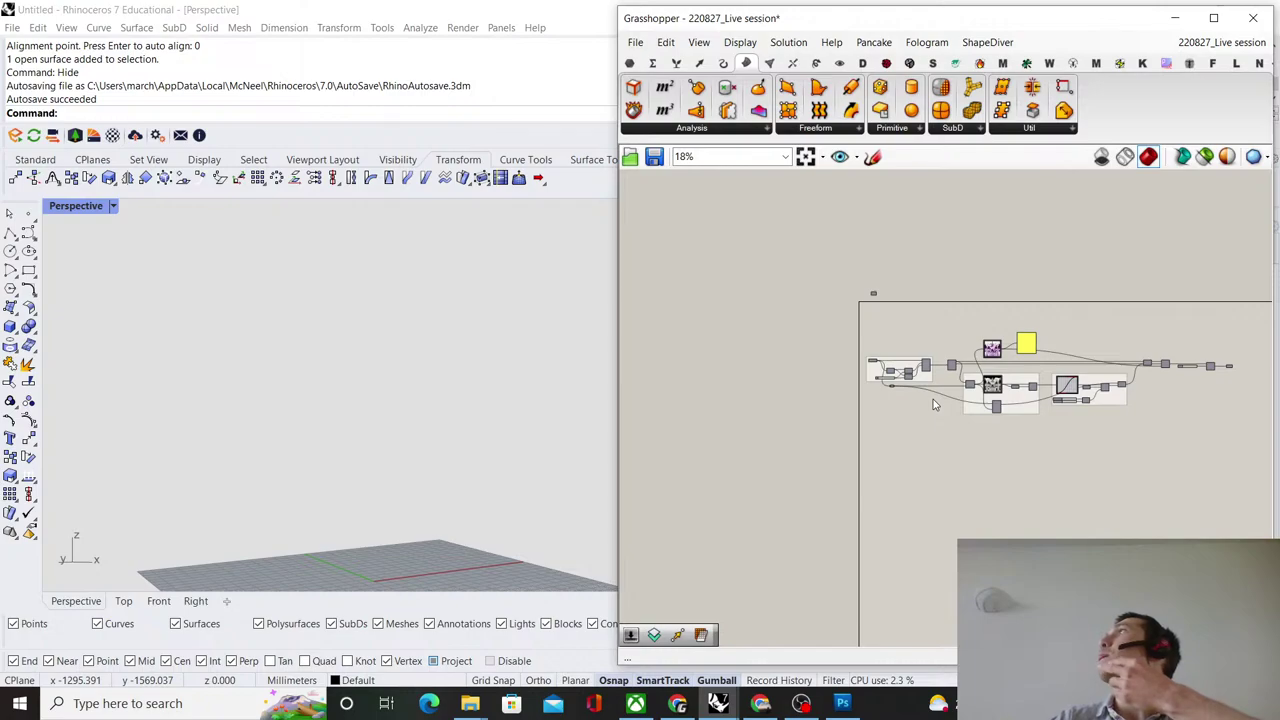
{"action": "scroll", "coordinate": [933, 399], "scroll_direction": "up", "scroll_amount": 10}
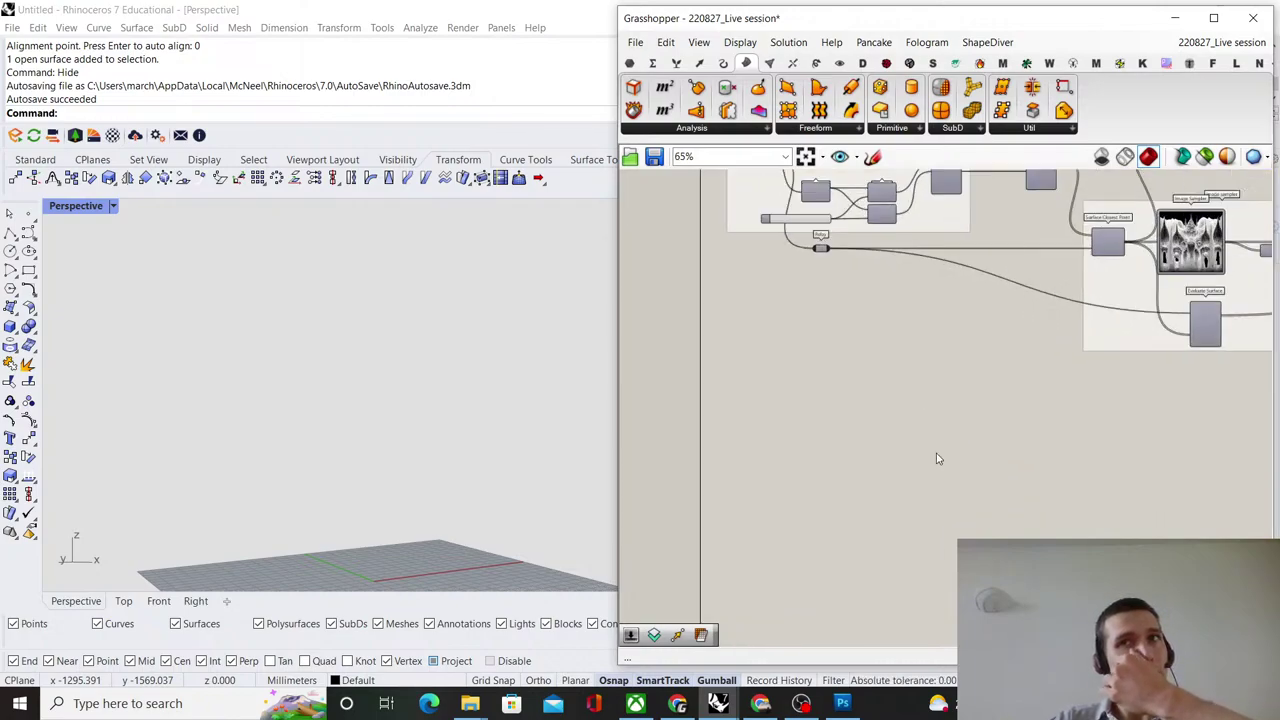
{"action": "right_click_drag", "start_coordinate": [830, 441], "coordinate": [920, 412]}
Place a Series component in the empty canvas area below the existing definition.
{"action": "double_click", "coordinate": [998, 449]}
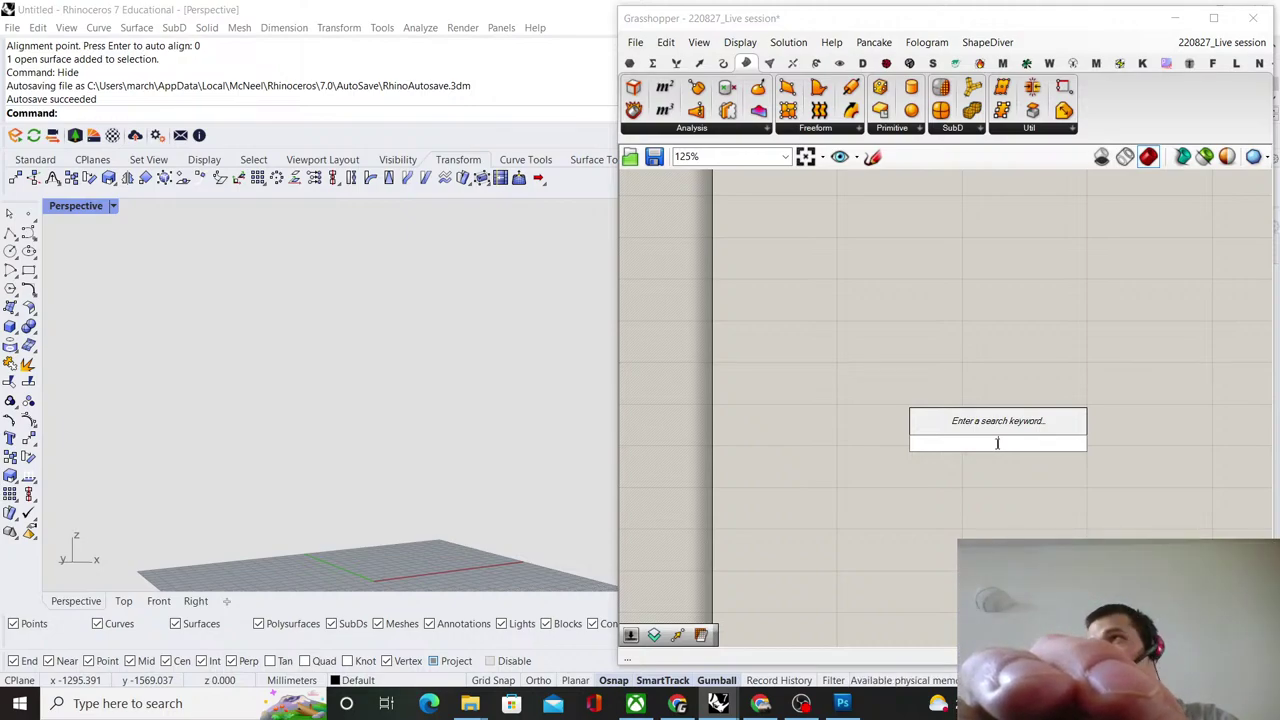
{"action": "type", "text": "s"}
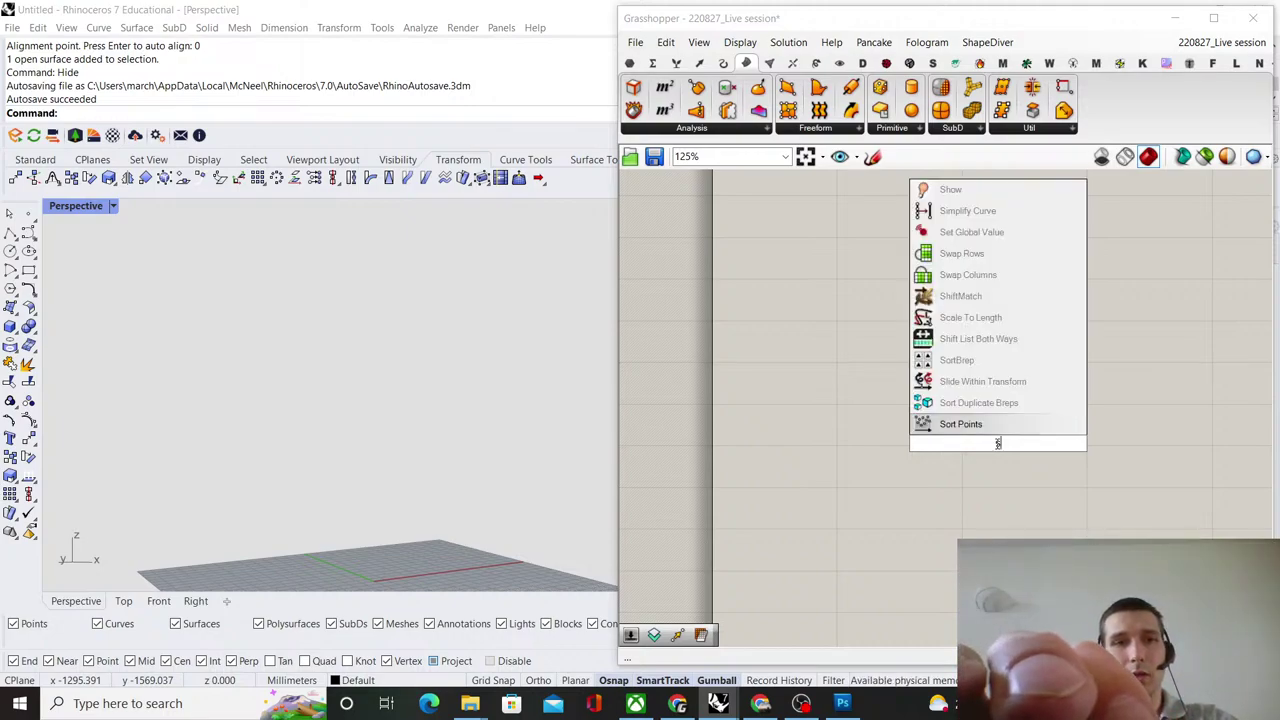
{"action": "type", "text": "eries"}
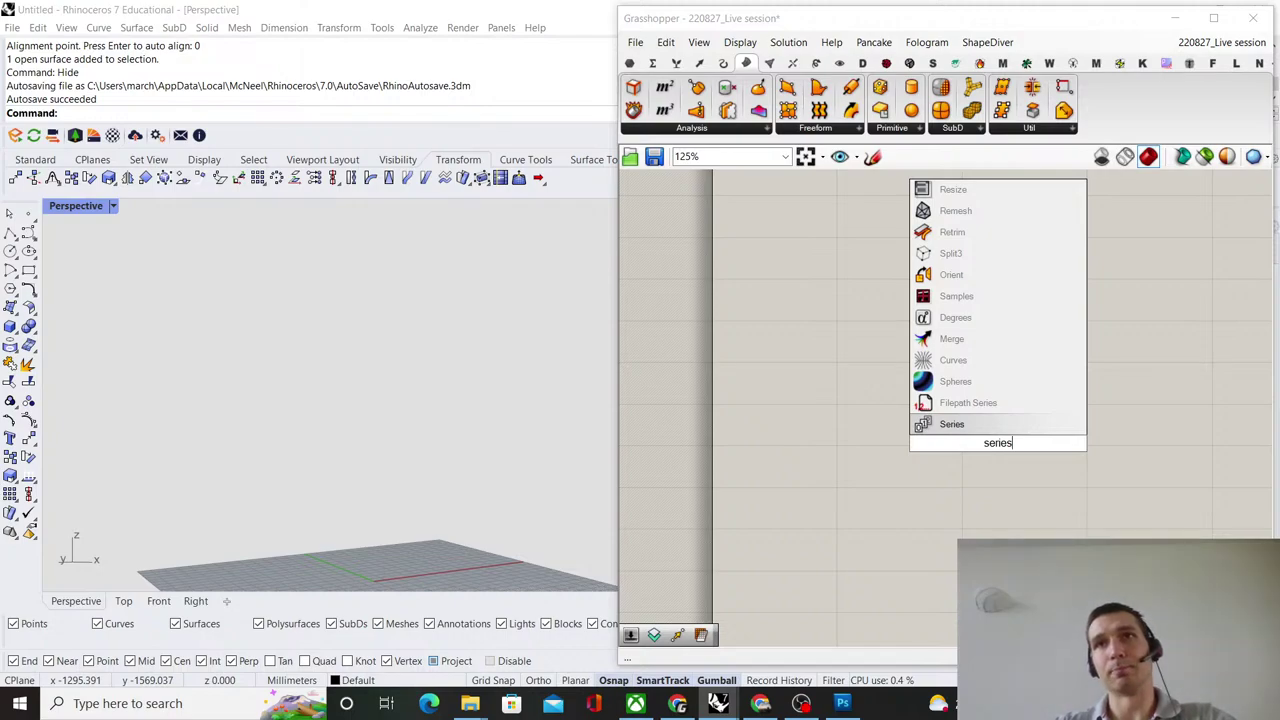
{"action": "key", "text": "Return"}
{"action": "scroll", "coordinate": [1000, 410], "scroll_direction": "up", "scroll_amount": 3}
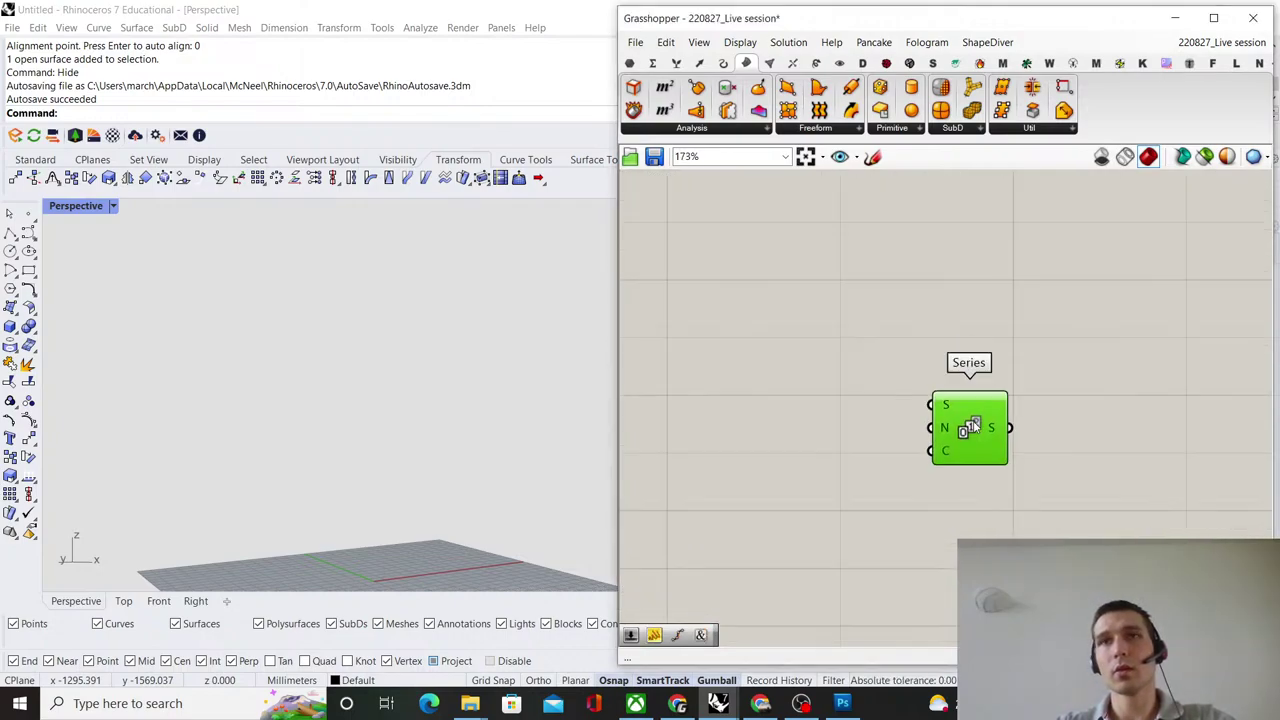
{"action": "left_click", "coordinate": [1121, 384]}
{"action": "scroll", "coordinate": [900, 352], "scroll_direction": "down", "scroll_amount": 5}
{"action": "scroll", "coordinate": [940, 380], "scroll_direction": "up", "scroll_amount": 6}
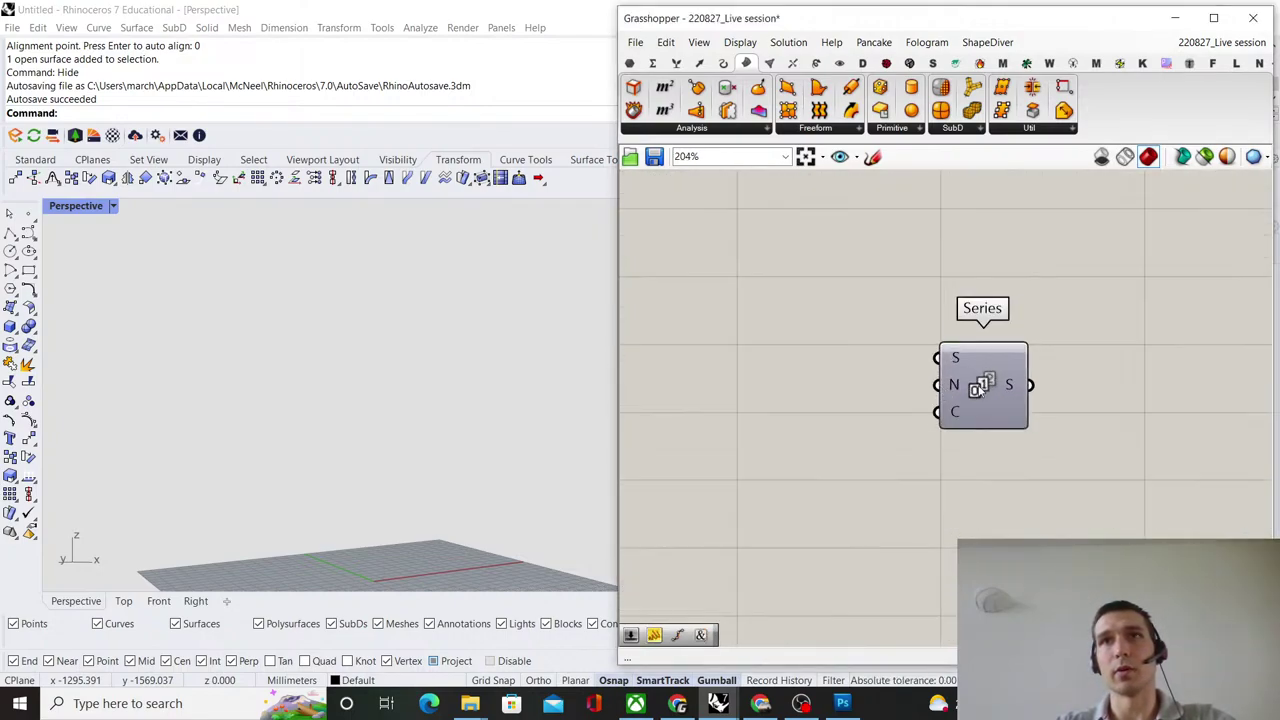
{"action": "left_click", "coordinate": [988, 386]}
{"action": "right_click_drag", "start_coordinate": [988, 385], "coordinate": [1060, 372]}
{"action": "scroll", "coordinate": [1055, 373], "scroll_direction": "up", "scroll_amount": 1}
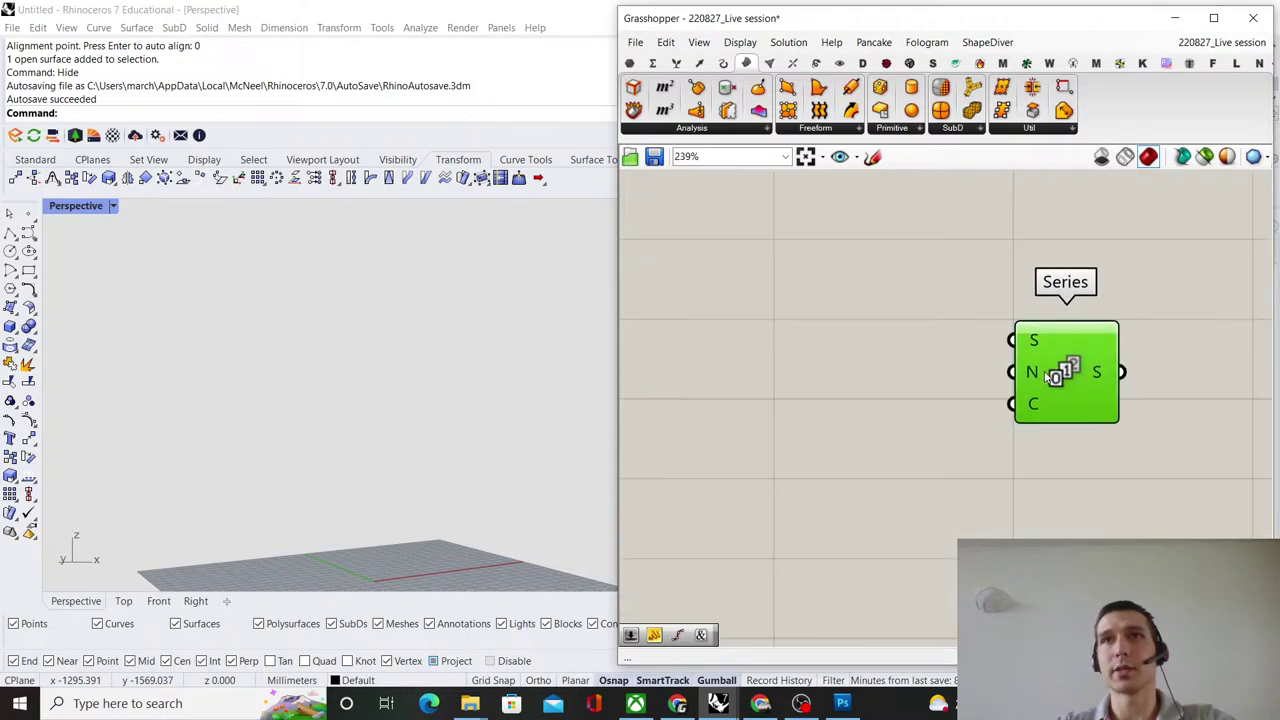
Create a number slider with value 12 and connect it to the Series component's C (count) input.
{"action": "double_click", "coordinate": [867, 375]}
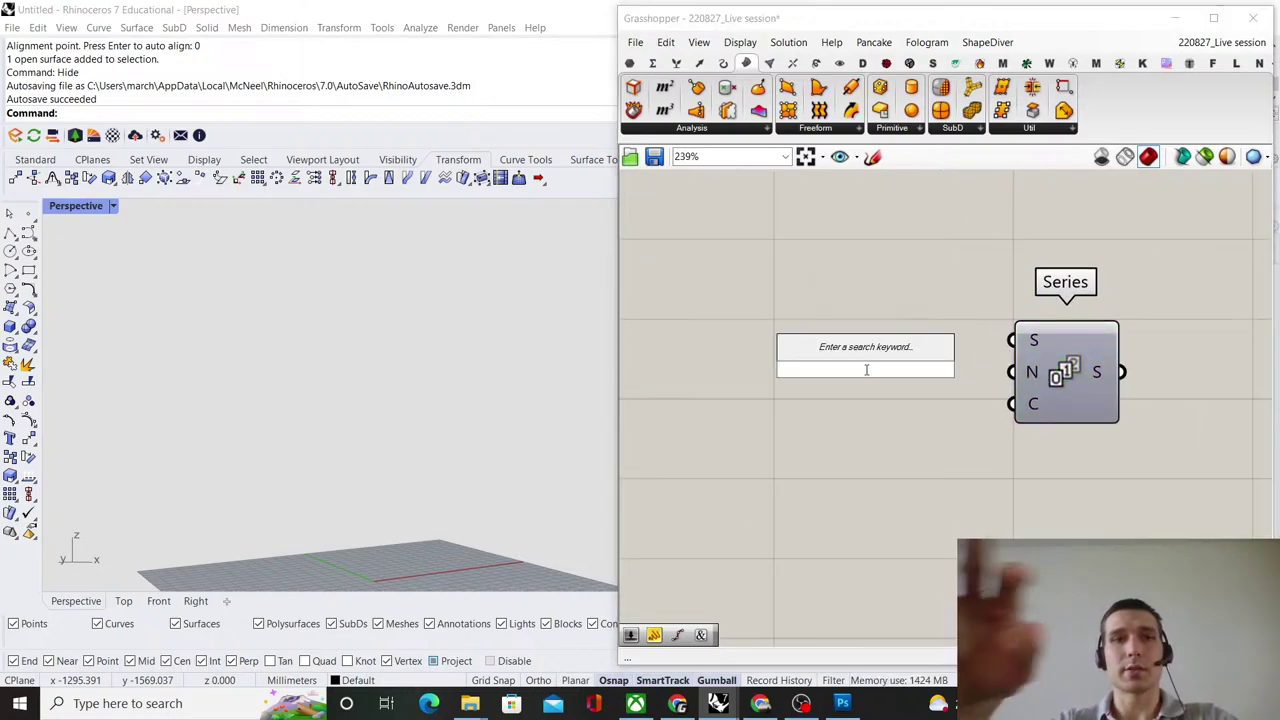
{"action": "type", "text": "12"}
{"action": "key", "text": "Return"}
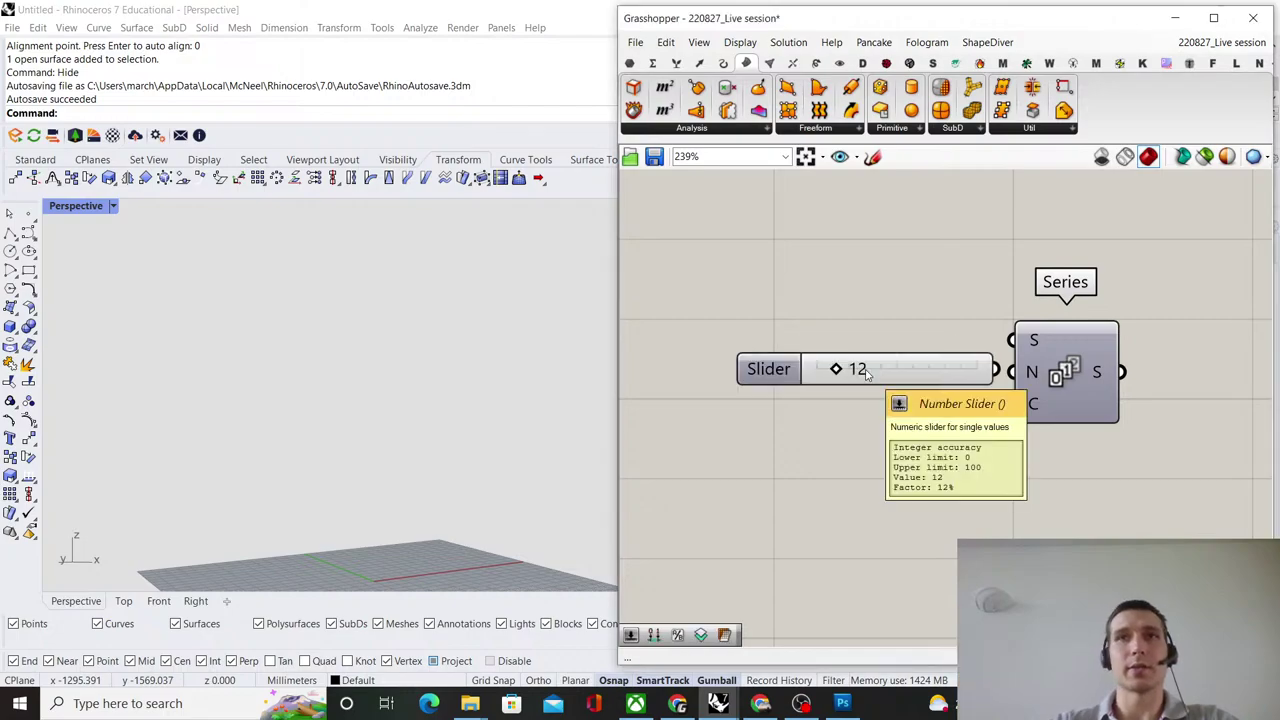
{"action": "left_click_drag", "start_coordinate": [912, 364], "coordinate": [847, 382]}
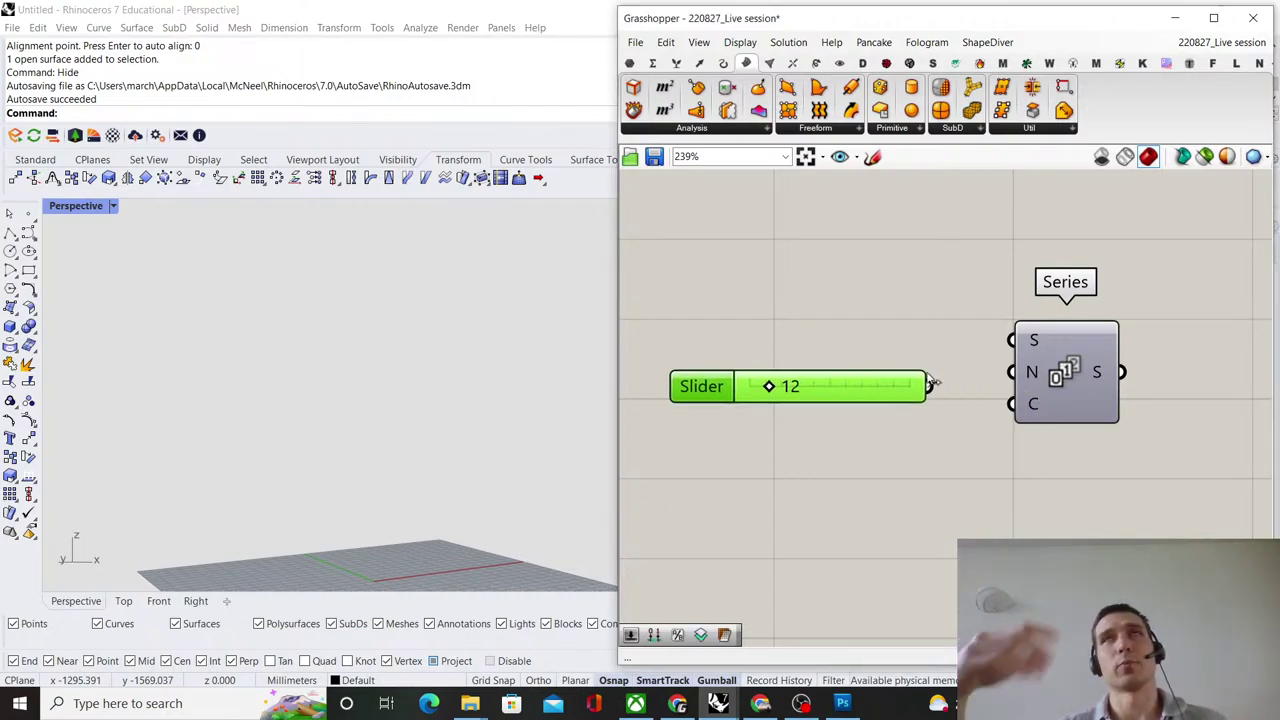
{"action": "scroll", "coordinate": [973, 382], "scroll_direction": "up", "scroll_amount": 2}
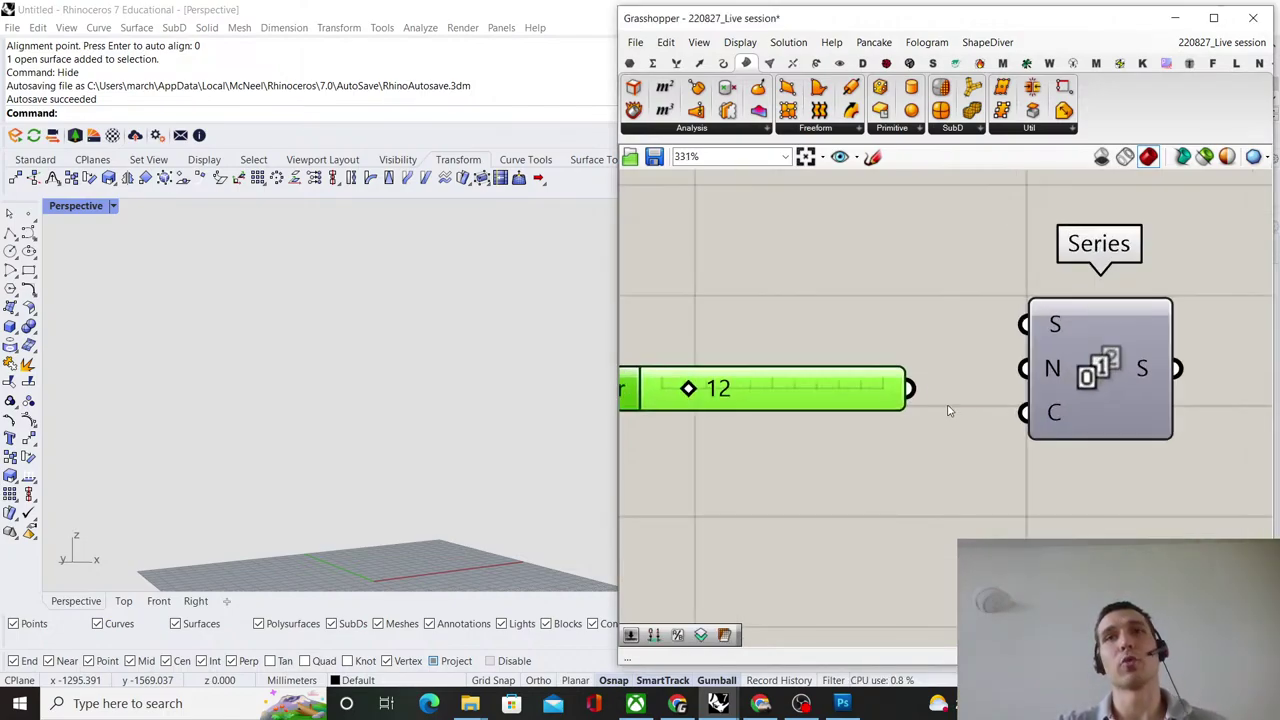
{"action": "scroll", "coordinate": [903, 372], "scroll_direction": "down", "scroll_amount": 3}
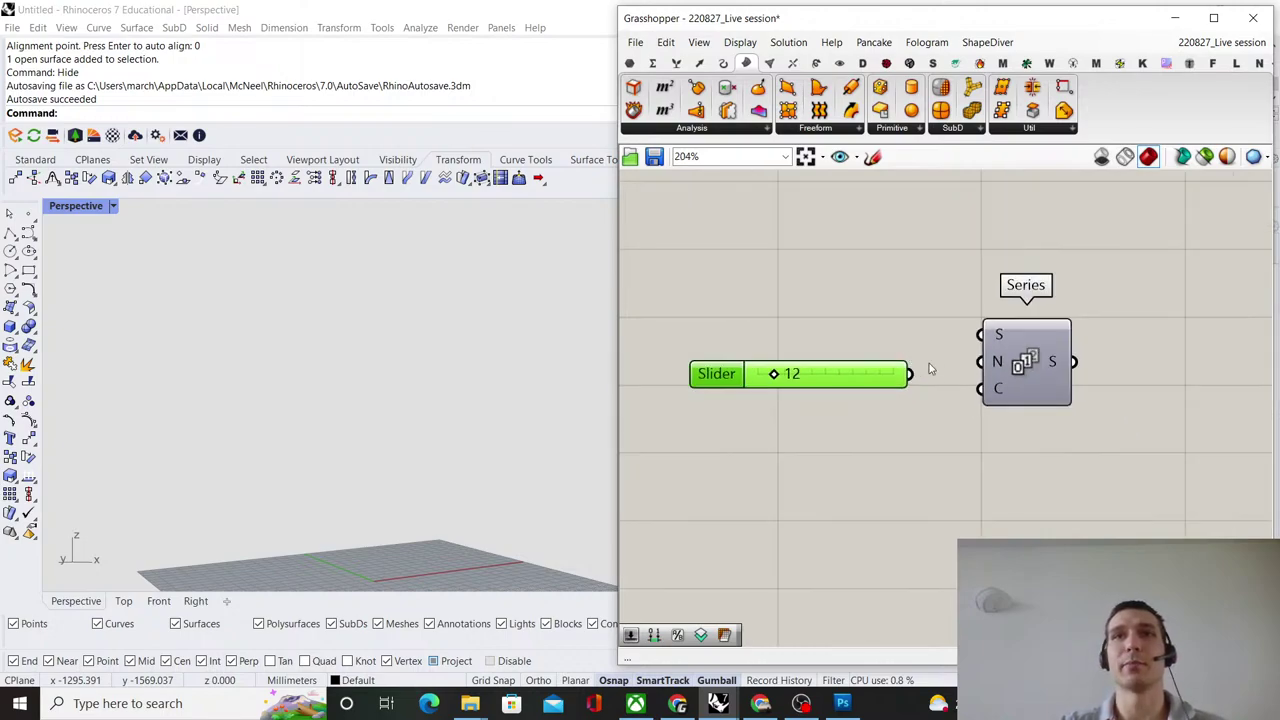
{"action": "scroll", "coordinate": [918, 376], "scroll_direction": "up", "scroll_amount": 1}
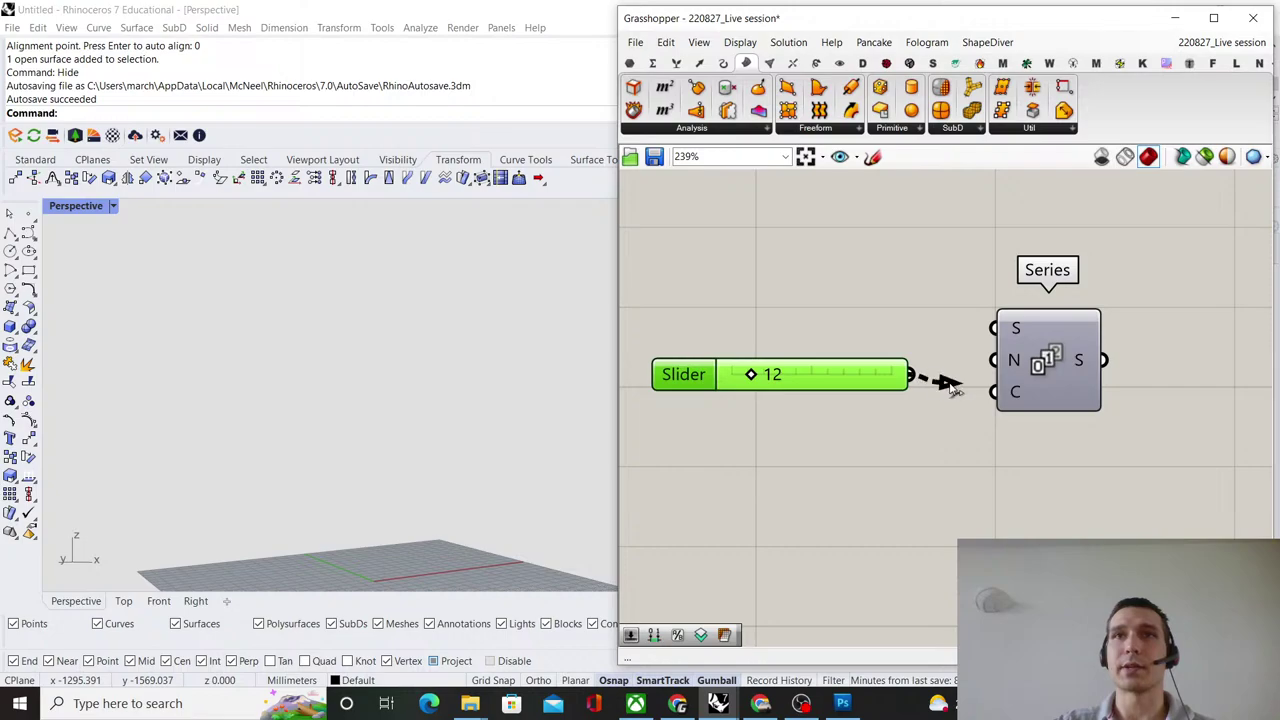
{"action": "left_click_drag", "start_coordinate": [862, 366], "coordinate": [867, 378]}
{"action": "scroll", "coordinate": [936, 335], "scroll_direction": "down", "scroll_amount": 2}
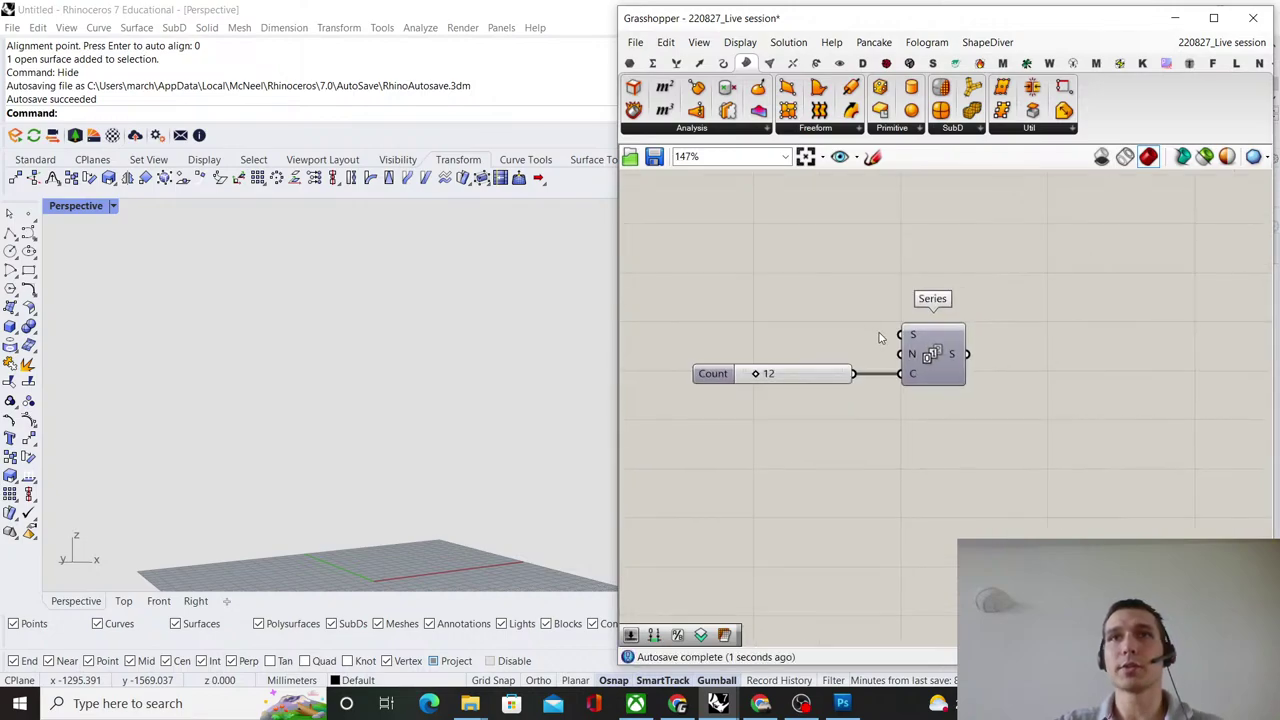
Add a Construct Point component after Series and feed its Z input from the Series output.
{"action": "double_click", "coordinate": [1106, 366]}
{"action": "type", "text": "cons"}
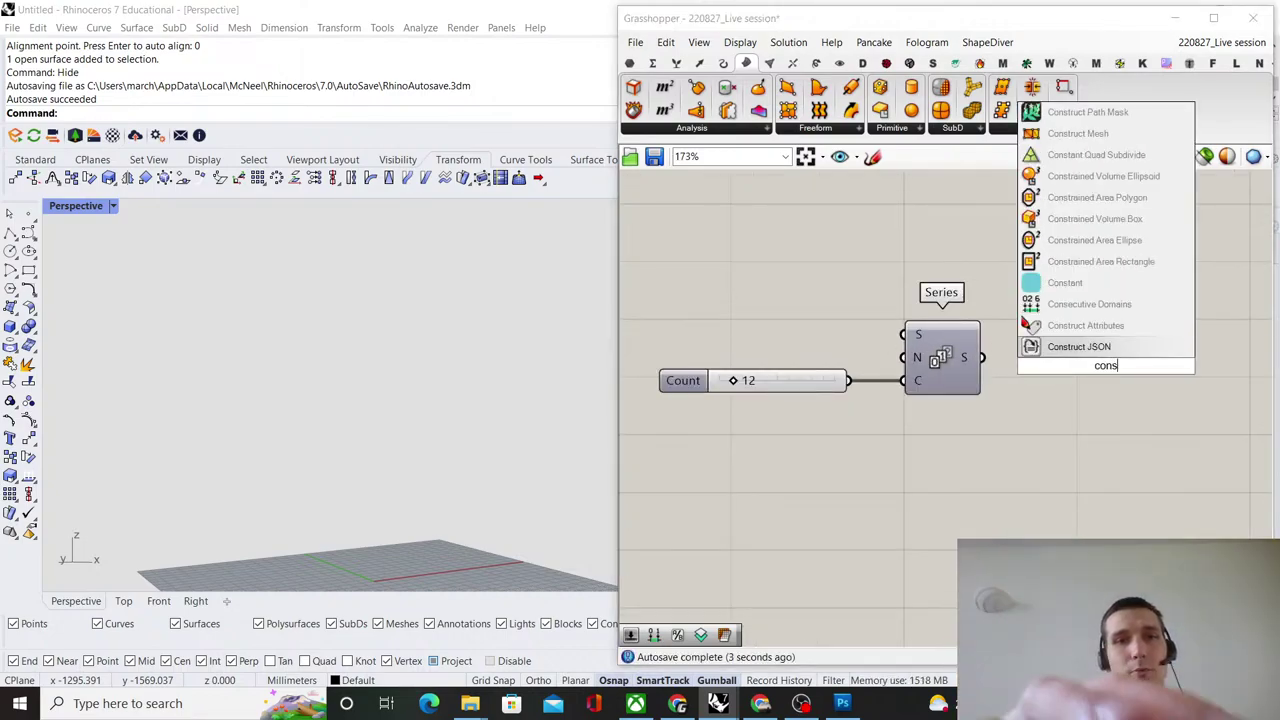
{"action": "type", "text": "truct point"}
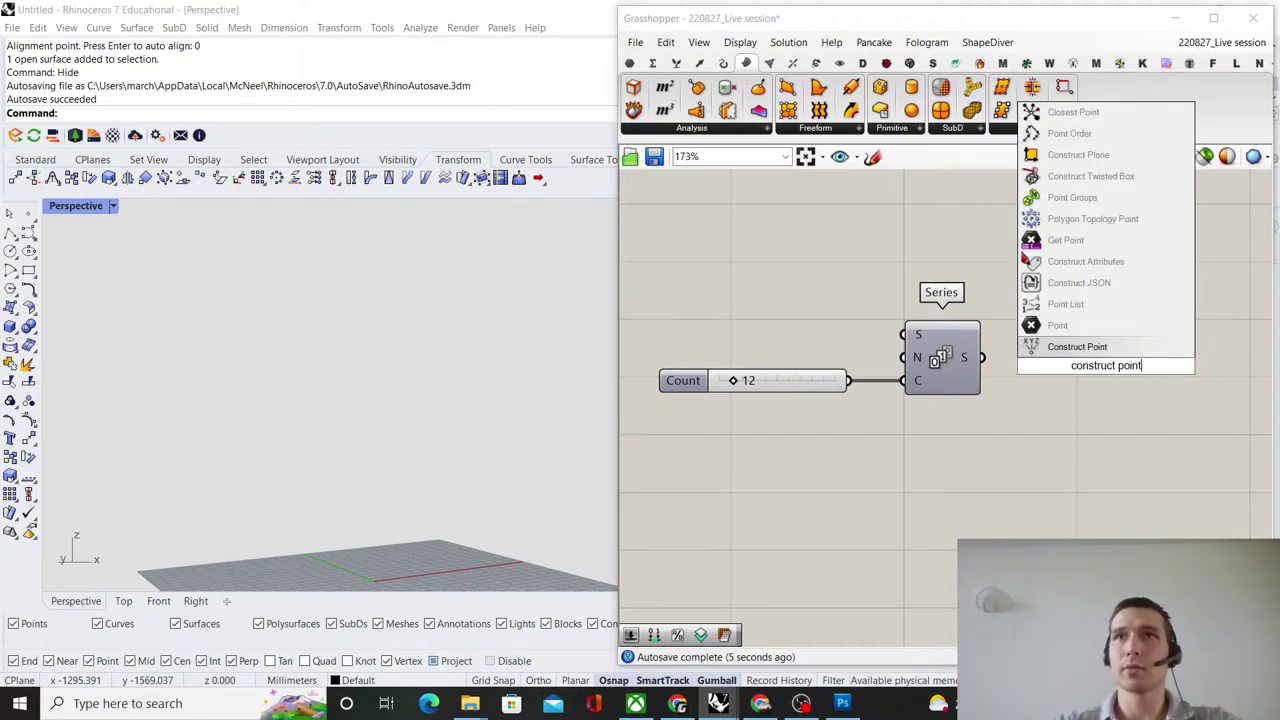
{"action": "key", "text": "Return"}
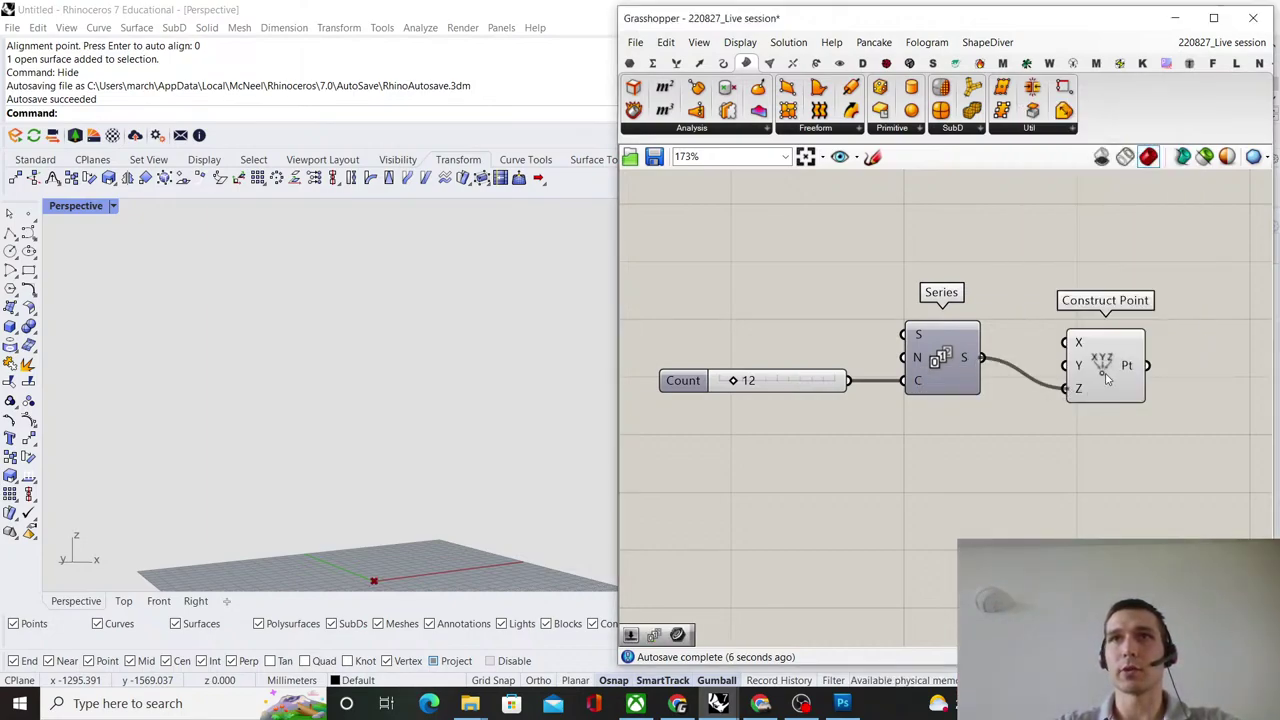
Move the Construct Point component further away from the Series component.
{"action": "left_click_drag", "start_coordinate": [1106, 378], "coordinate": [1160, 342]}
{"action": "right_click_drag", "start_coordinate": [1158, 335], "coordinate": [794, 321]}
{"action": "left_click_drag", "start_coordinate": [792, 321], "coordinate": [1098, 319]}
{"action": "left_click", "coordinate": [983, 271]}
Create a number slider with value 10, connect it to the Series component's N (step) input and align it above the Count slider.
{"action": "scroll", "coordinate": [983, 271], "scroll_direction": "down", "scroll_amount": 4}
{"action": "right_click_drag", "start_coordinate": [802, 303], "coordinate": [1053, 337]}
{"action": "scroll", "coordinate": [1053, 337], "scroll_direction": "up", "scroll_amount": 5}
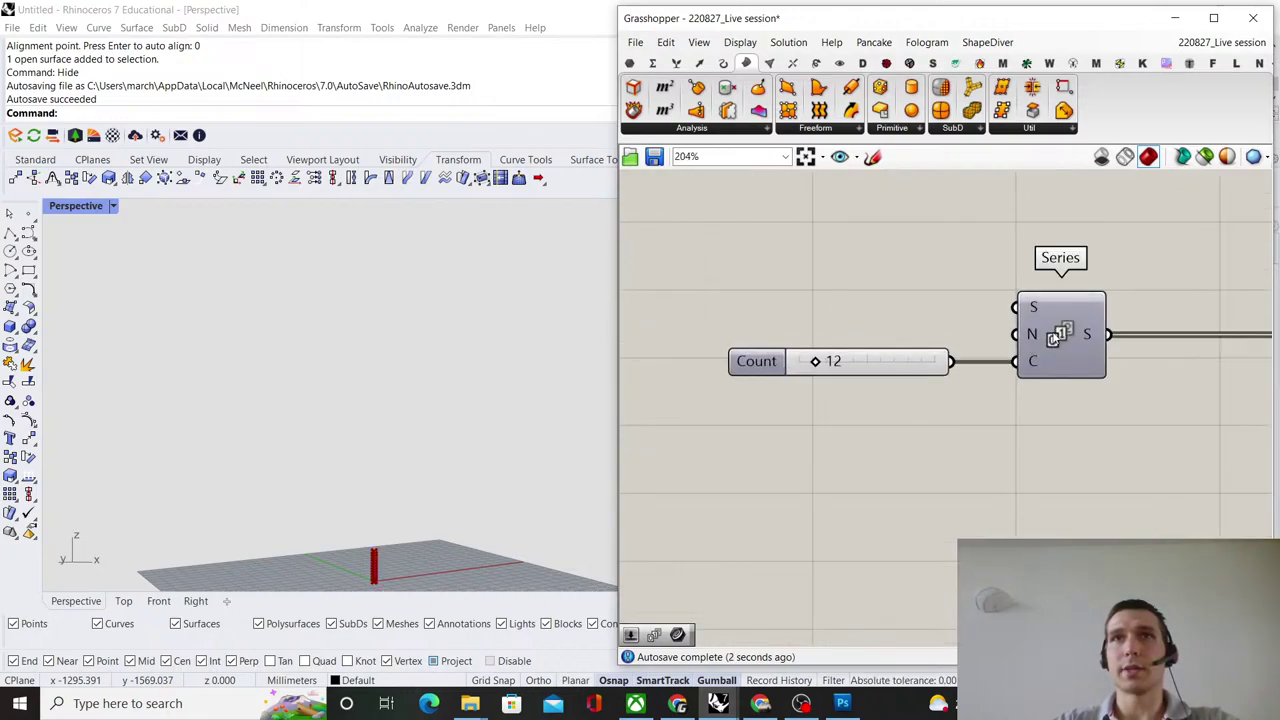
{"action": "double_click", "coordinate": [883, 278]}
{"action": "type", "text": "slider"}
{"action": "key", "text": "Return"}
{"action": "scroll", "coordinate": [815, 285], "scroll_direction": "up", "scroll_amount": 1}
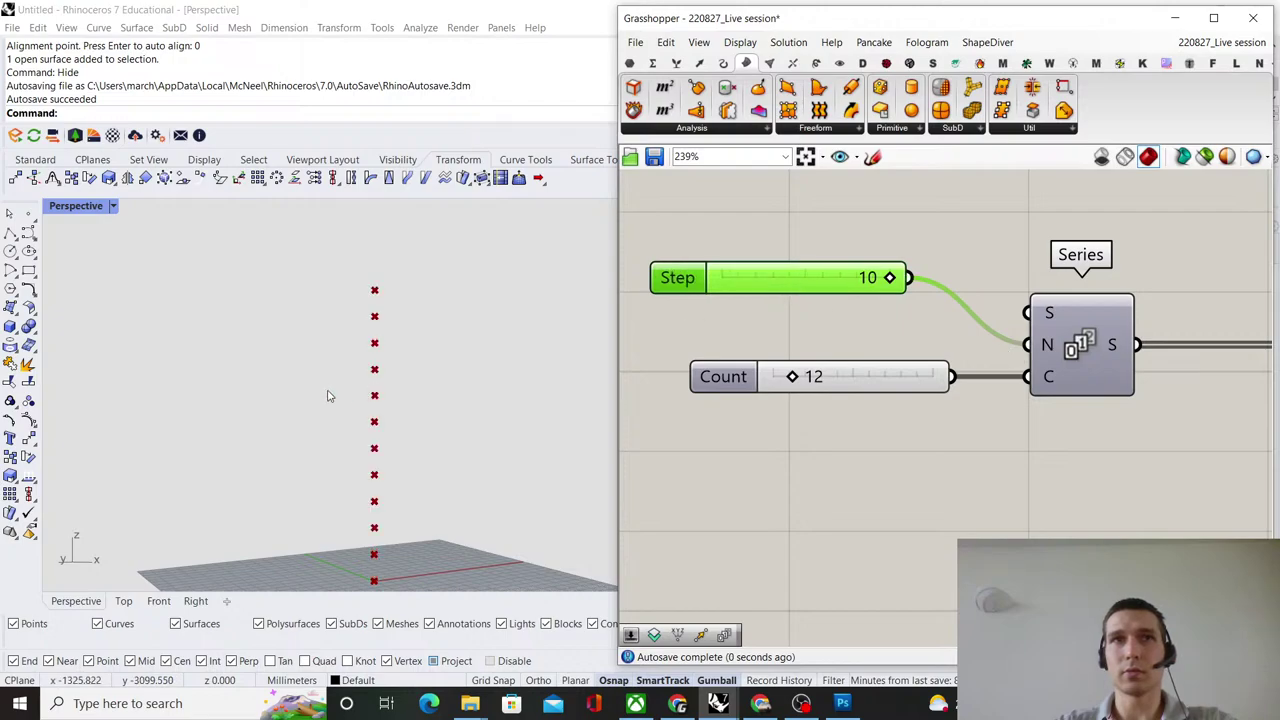
{"action": "scroll", "coordinate": [327, 396], "scroll_direction": "down", "scroll_amount": 4}
{"action": "left_click_drag", "start_coordinate": [826, 290], "coordinate": [864, 358]}
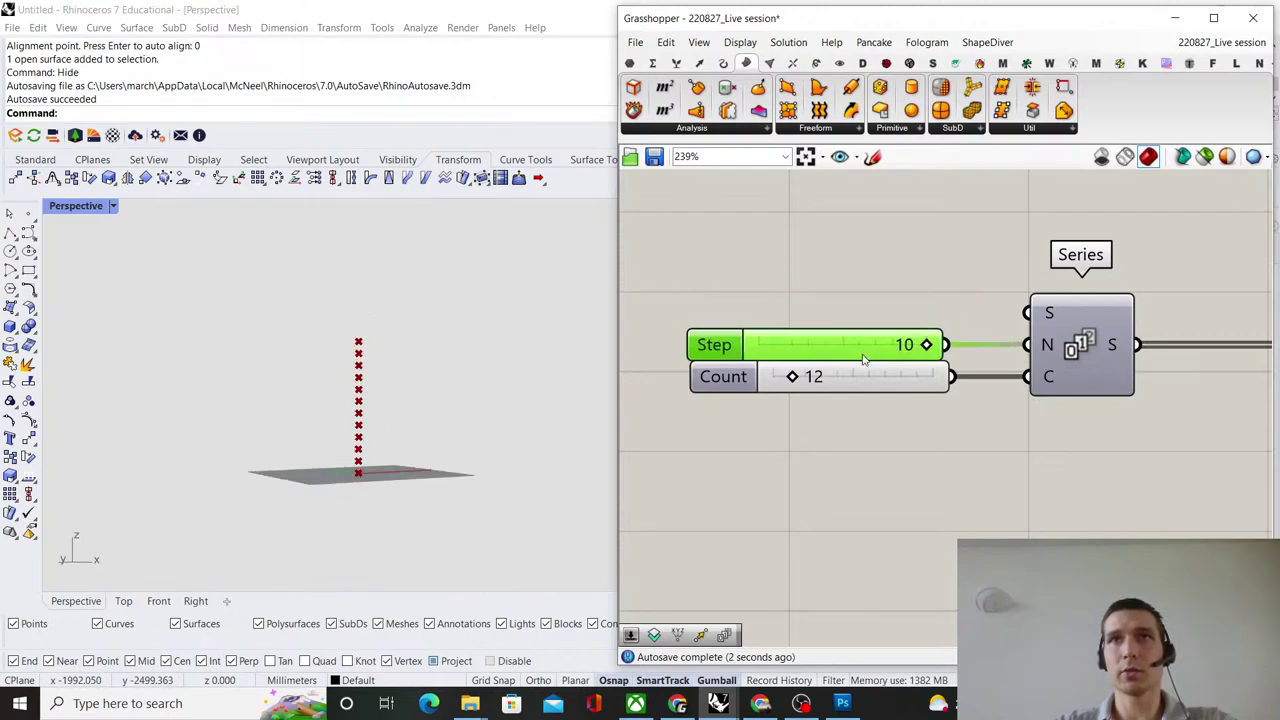
{"action": "left_click", "coordinate": [909, 281]}
Add a Circle component after Construct Point, leaving space between the two.
{"action": "scroll", "coordinate": [909, 281], "scroll_direction": "down", "scroll_amount": 3}
{"action": "right_click_drag", "start_coordinate": [1040, 296], "coordinate": [690, 320]}
{"action": "left_click_drag", "start_coordinate": [1126, 325], "coordinate": [827, 327]}
{"action": "left_click", "coordinate": [1055, 323]}
{"action": "double_click", "coordinate": [1055, 323]}
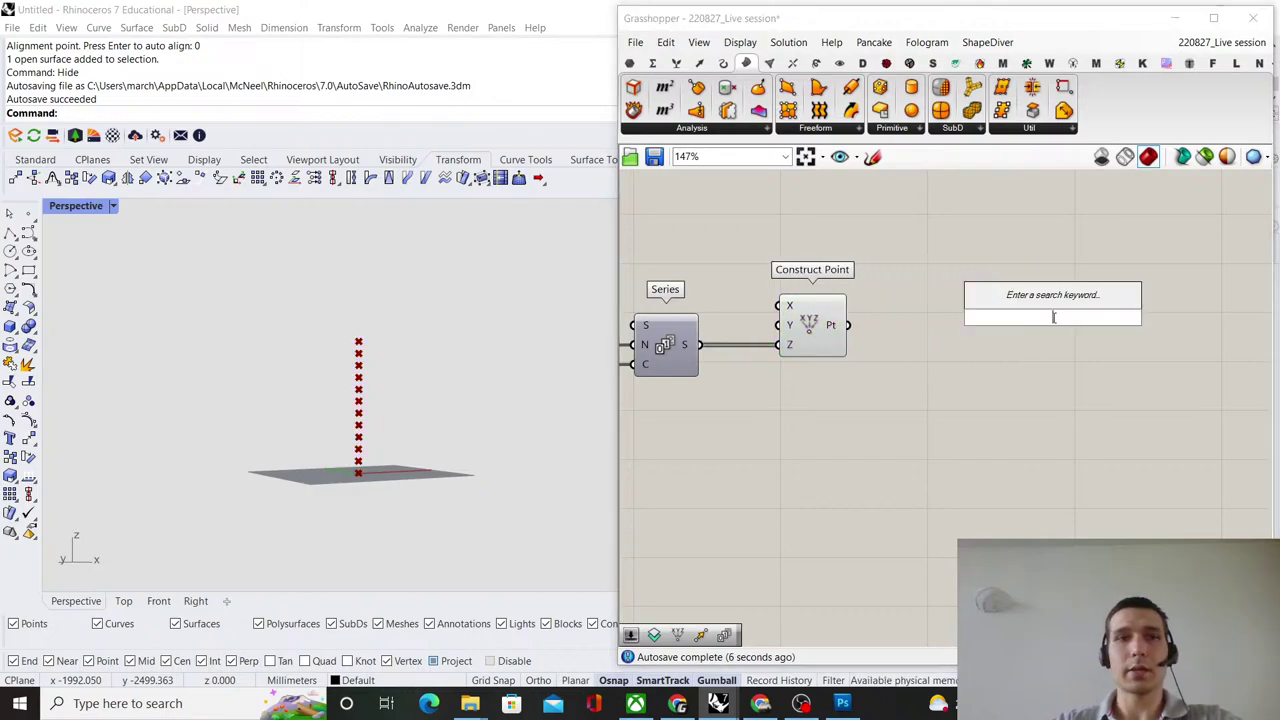
{"action": "type", "text": "circle"}
{"action": "key", "text": "Return"}
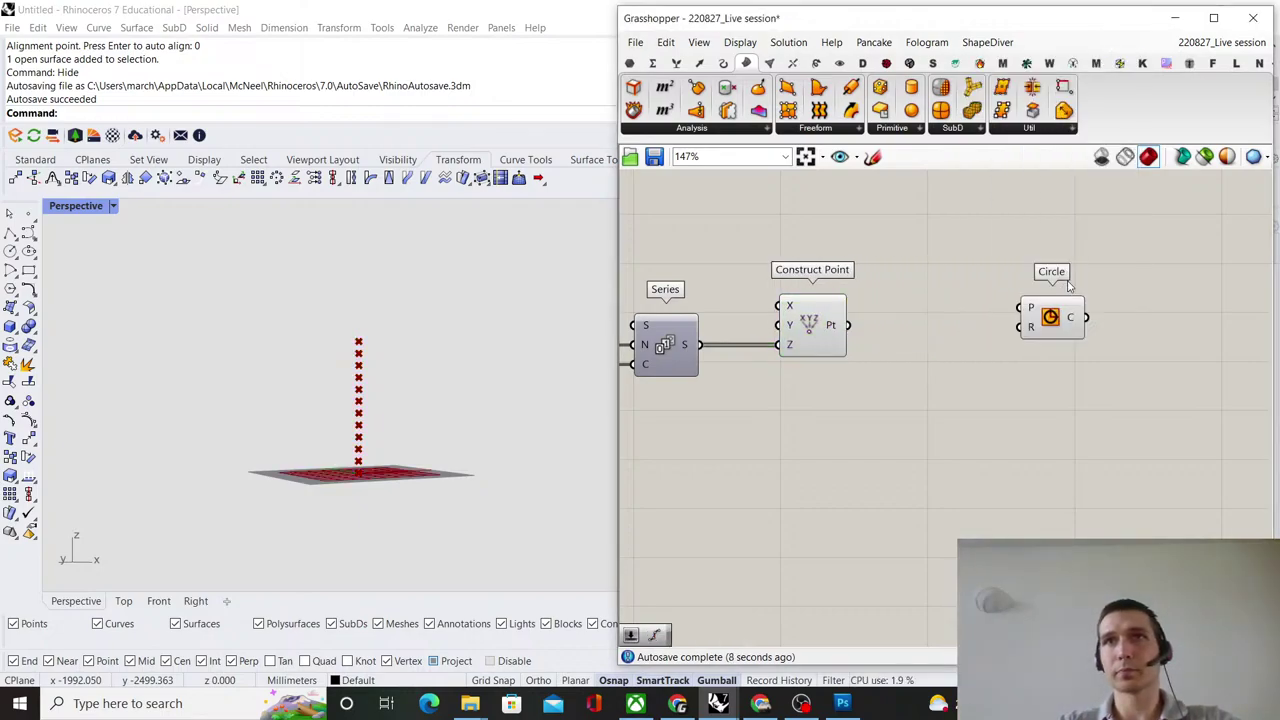
Add a Graph Mapper component below and between Construct Point and Circle.
{"action": "right_click_drag", "start_coordinate": [959, 436], "coordinate": [906, 434]}
{"action": "double_click", "coordinate": [903, 432]}
{"action": "type", "text": "grpah"}
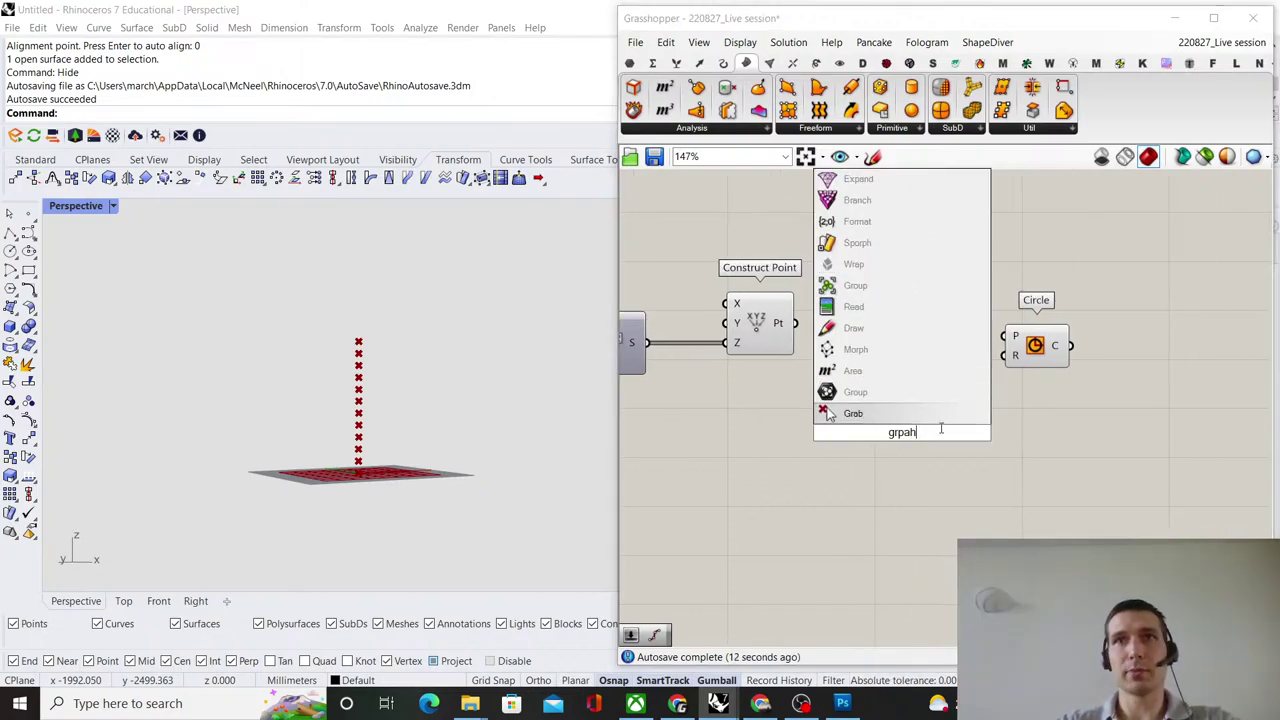
{"action": "type", "text": "grap"}
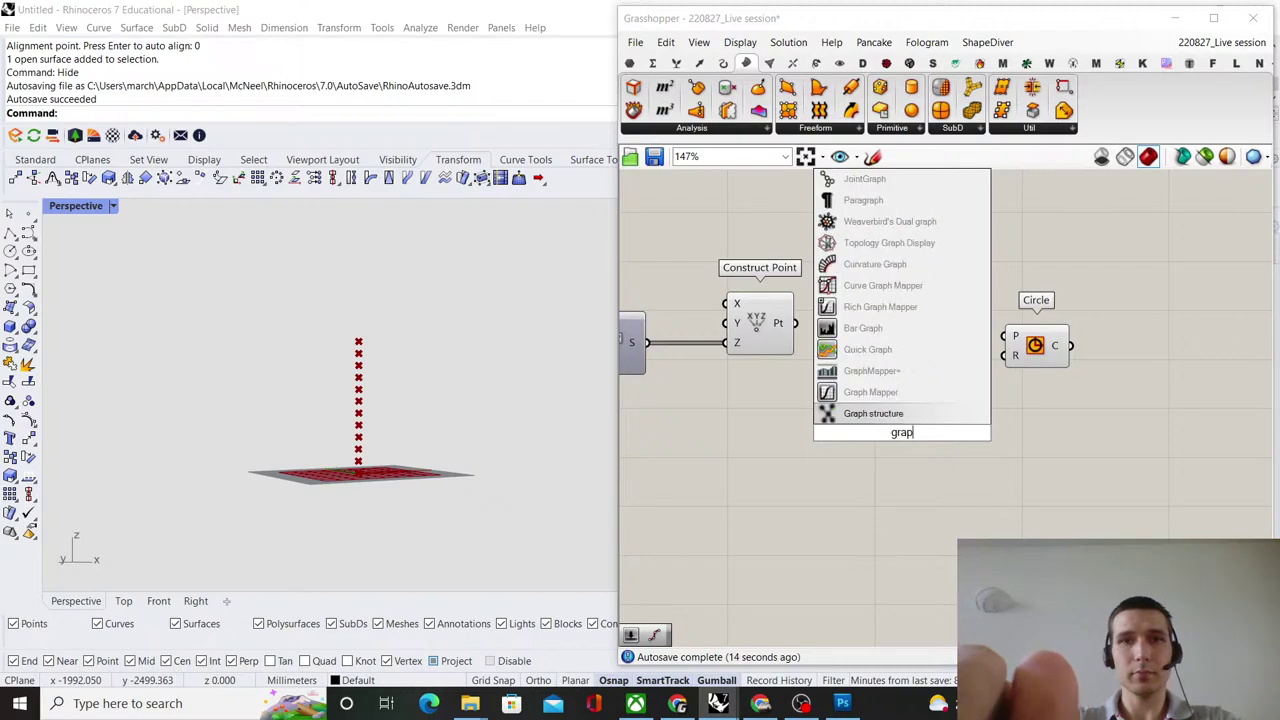
{"action": "type", "text": "h mapper"}
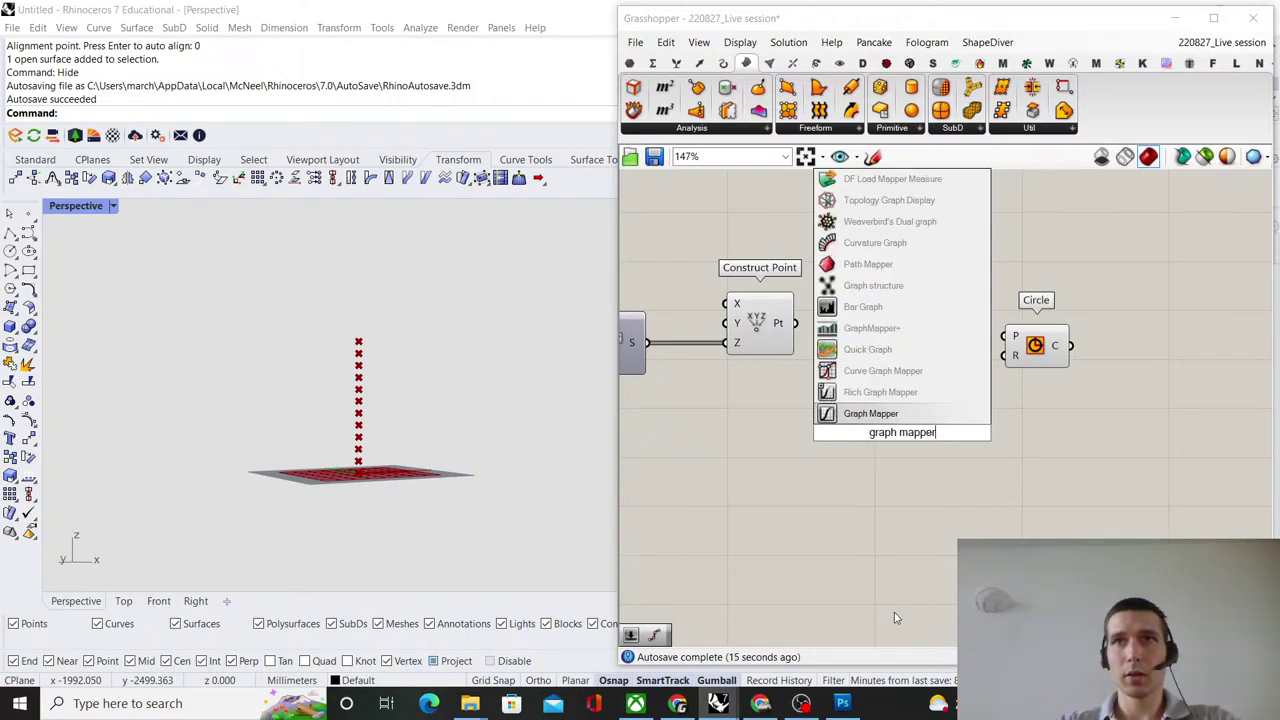
{"action": "left_click", "coordinate": [877, 416]}
Add a Range component ahead of the Graph Mapper, below the Series component.
{"action": "scroll", "coordinate": [835, 445], "scroll_direction": "down", "scroll_amount": 1}
{"action": "right_click_drag", "start_coordinate": [833, 446], "coordinate": [989, 421]}
{"action": "double_click", "coordinate": [863, 442]}
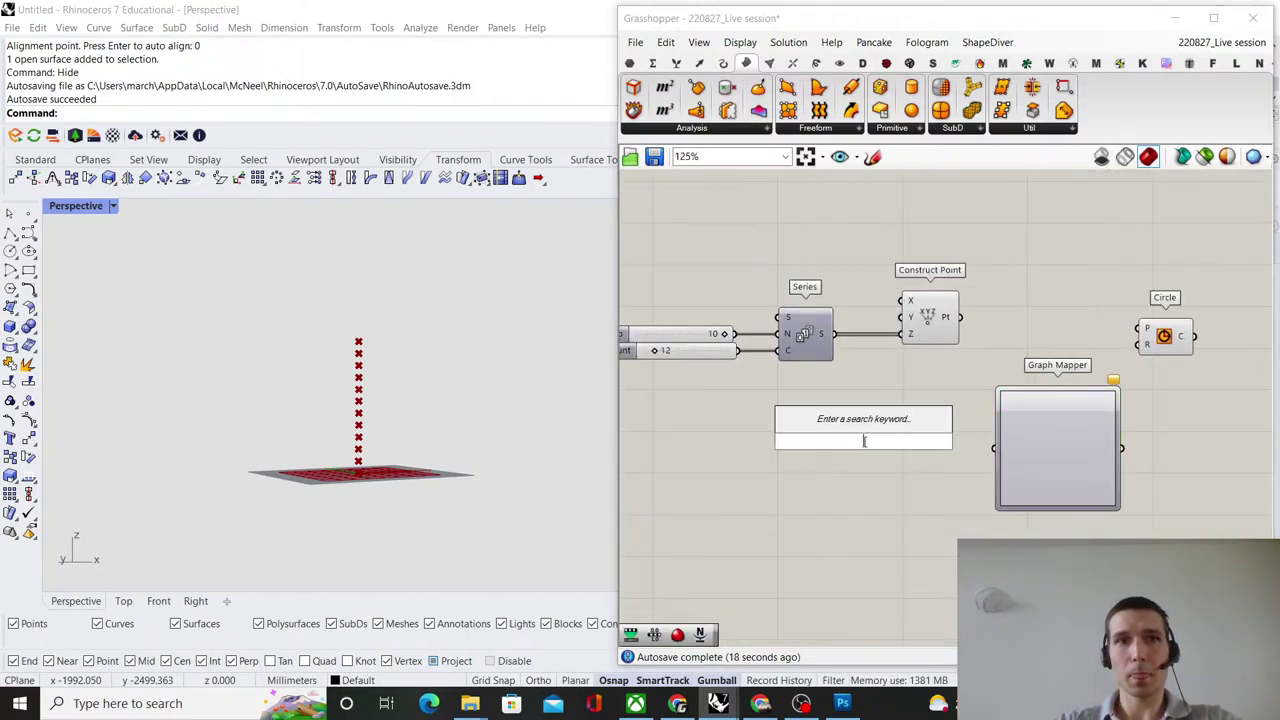
{"action": "type", "text": "range"}
{"action": "key", "text": "Return"}
{"action": "scroll", "coordinate": [756, 363], "scroll_direction": "up", "scroll_amount": 1}
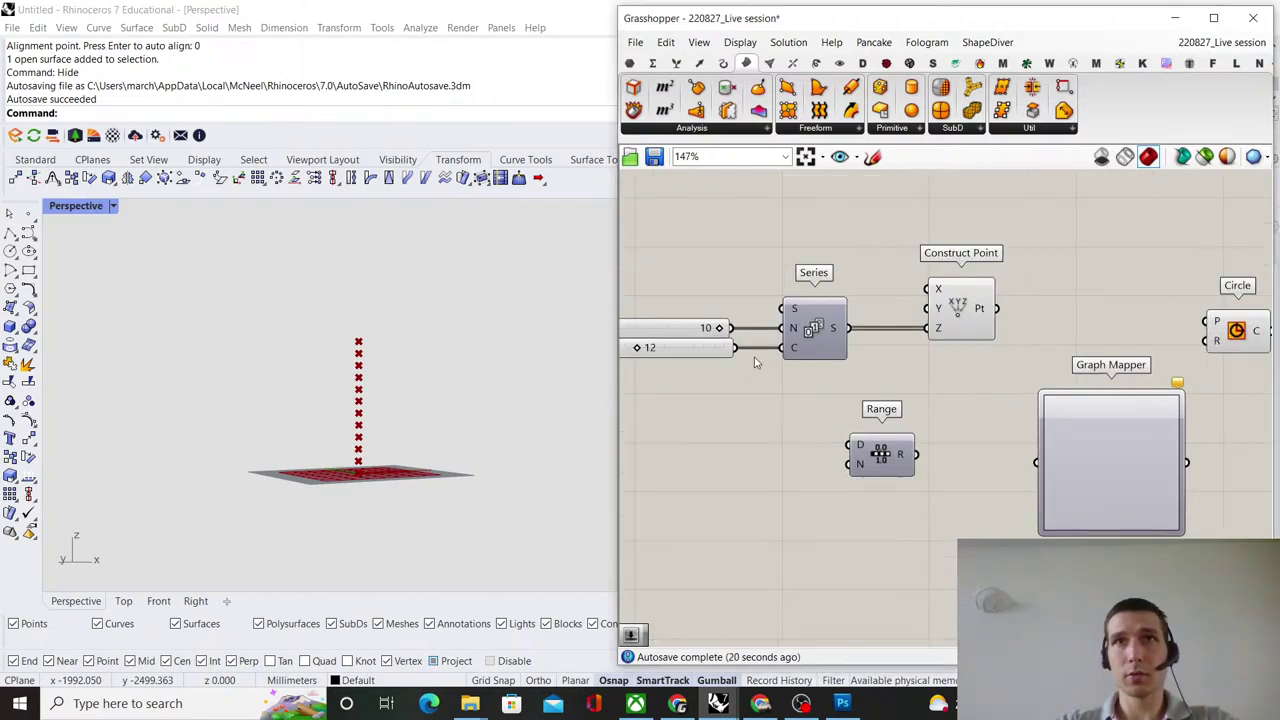
Align Range under Series, connect the Count slider to its N input and apply an expression to that input.
{"action": "left_click_drag", "start_coordinate": [869, 463], "coordinate": [812, 457]}
{"action": "scroll", "coordinate": [787, 471], "scroll_direction": "up", "scroll_amount": 4}
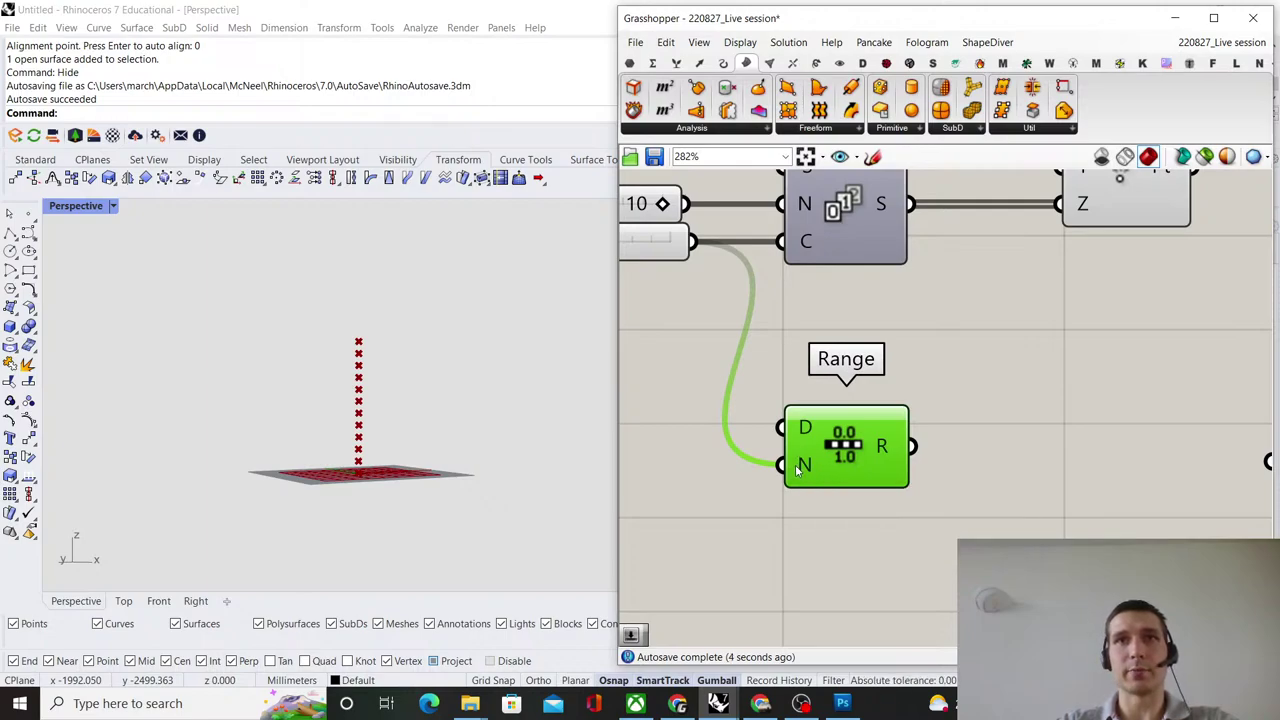
{"action": "mouse_move", "coordinate": [803, 466]}
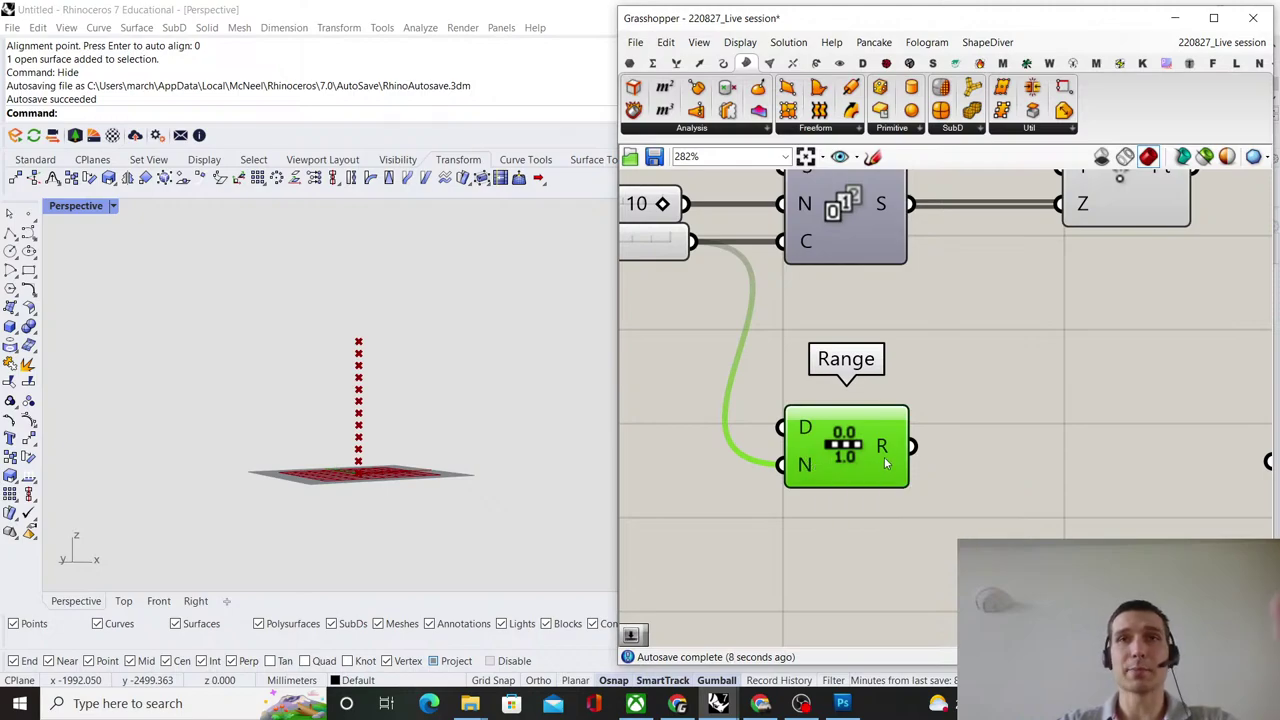
{"action": "mouse_move", "coordinate": [893, 452]}
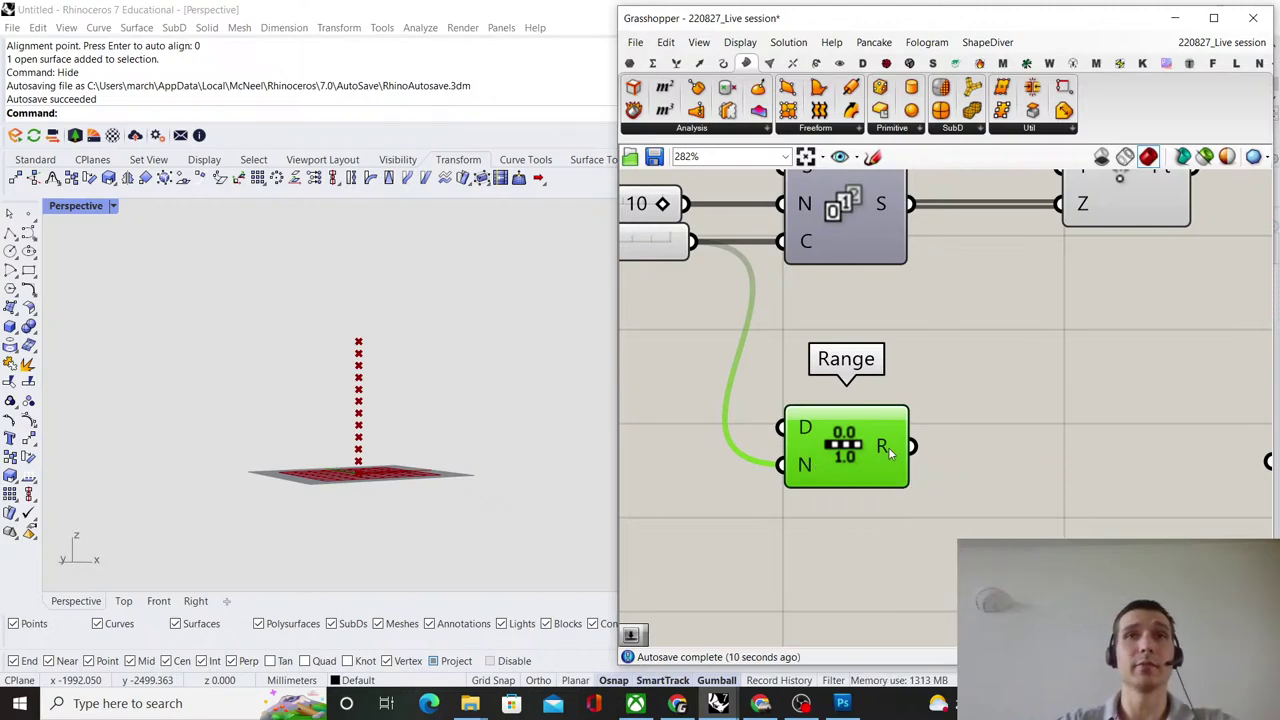
{"action": "right_click", "coordinate": [807, 463]}
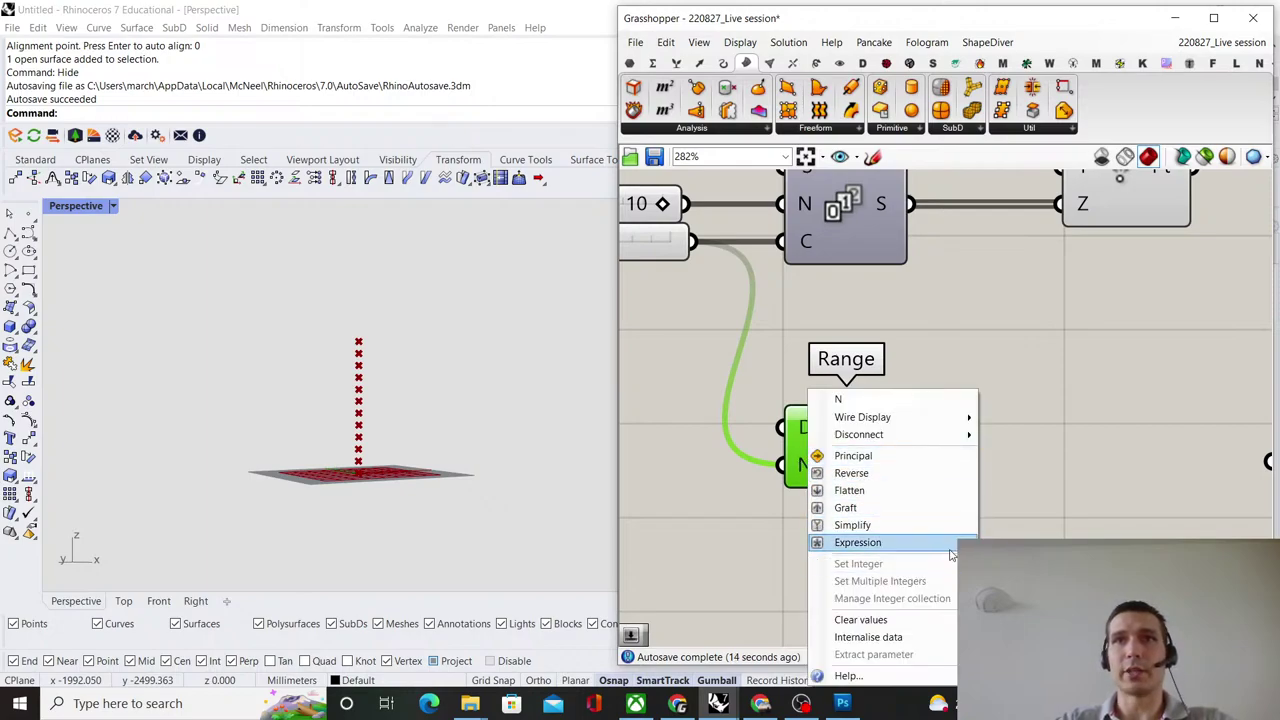
{"action": "left_click", "coordinate": [857, 542]}
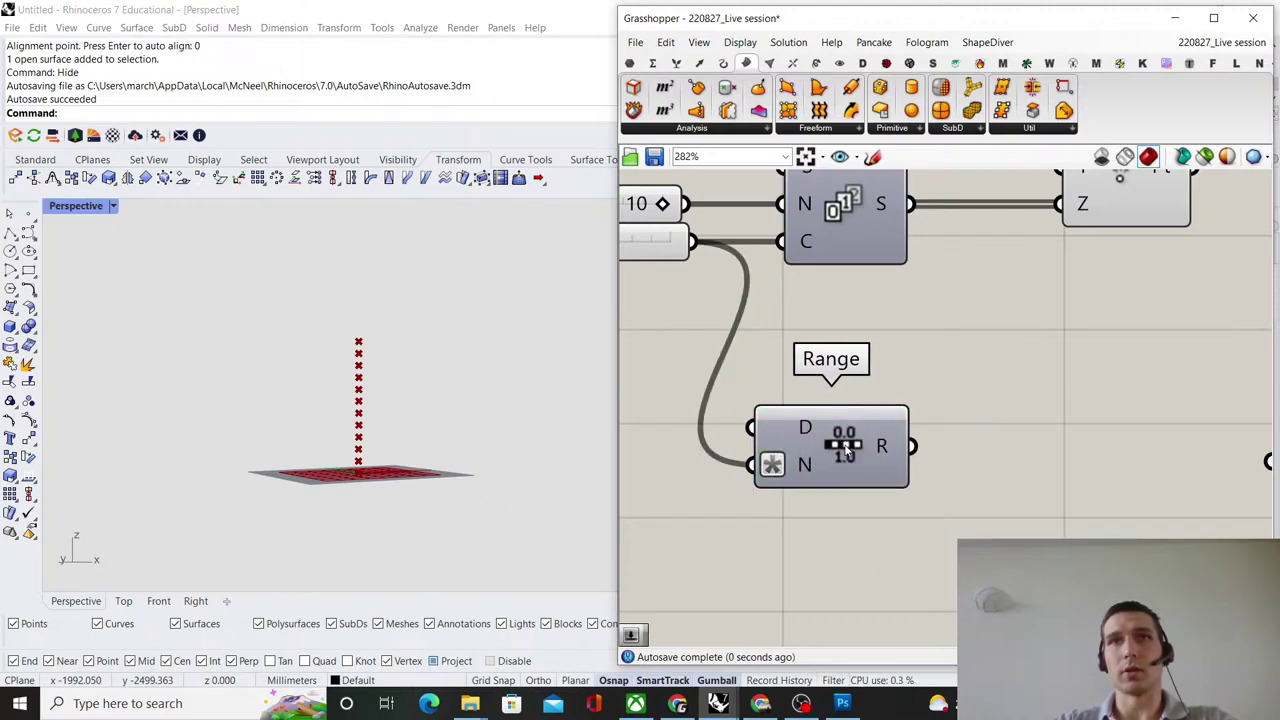
Connect the Range output to the Graph Mapper input and align the Graph Mapper with Range.
{"action": "scroll", "coordinate": [800, 410], "scroll_direction": "down", "scroll_amount": 5}
{"action": "scroll", "coordinate": [905, 375], "scroll_direction": "up", "scroll_amount": 4}
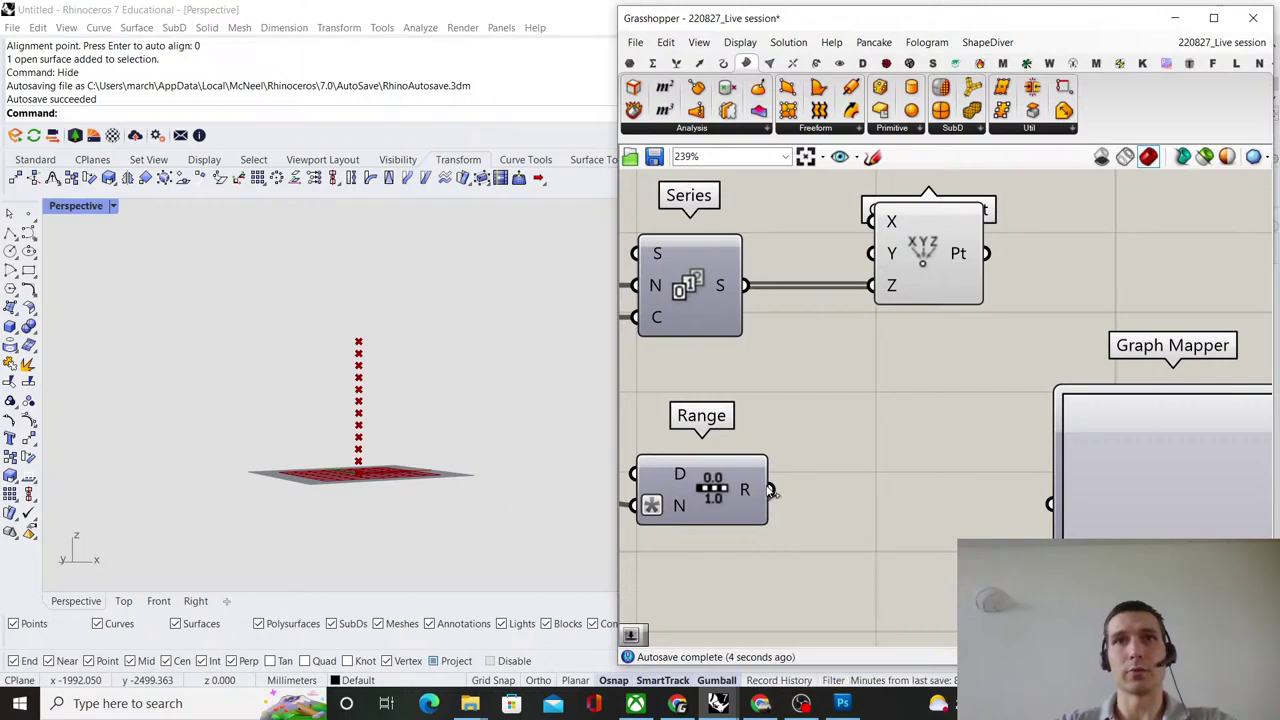
{"action": "left_click_drag", "start_coordinate": [770, 490], "coordinate": [1047, 503]}
{"action": "left_click_drag", "start_coordinate": [1128, 485], "coordinate": [1180, 465]}
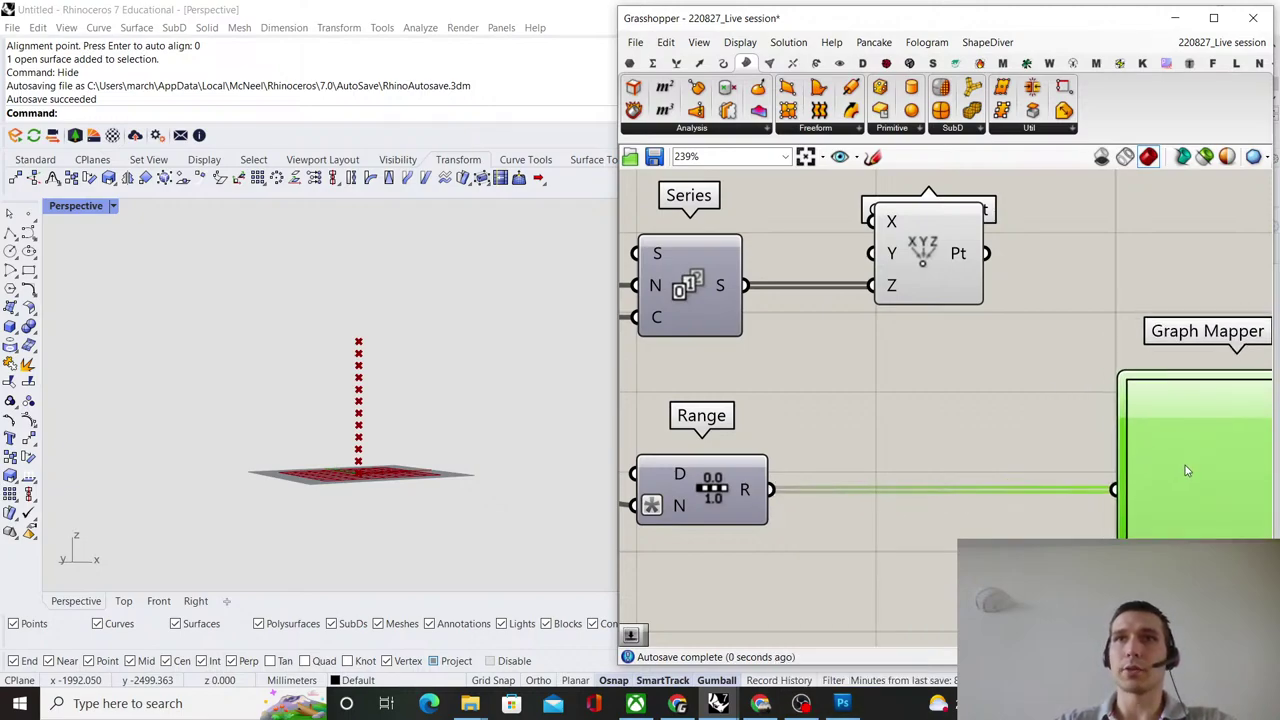
Move Circle further along, add Remap Numbers after the Graph Mapper and feed its V input from the mapper's output.
{"action": "scroll", "coordinate": [1180, 465], "scroll_direction": "down", "scroll_amount": 4}
{"action": "scroll", "coordinate": [948, 398], "scroll_direction": "up", "scroll_amount": 2}
{"action": "left_click_drag", "start_coordinate": [850, 347], "coordinate": [1166, 348]}
{"action": "double_click", "coordinate": [921, 350]}
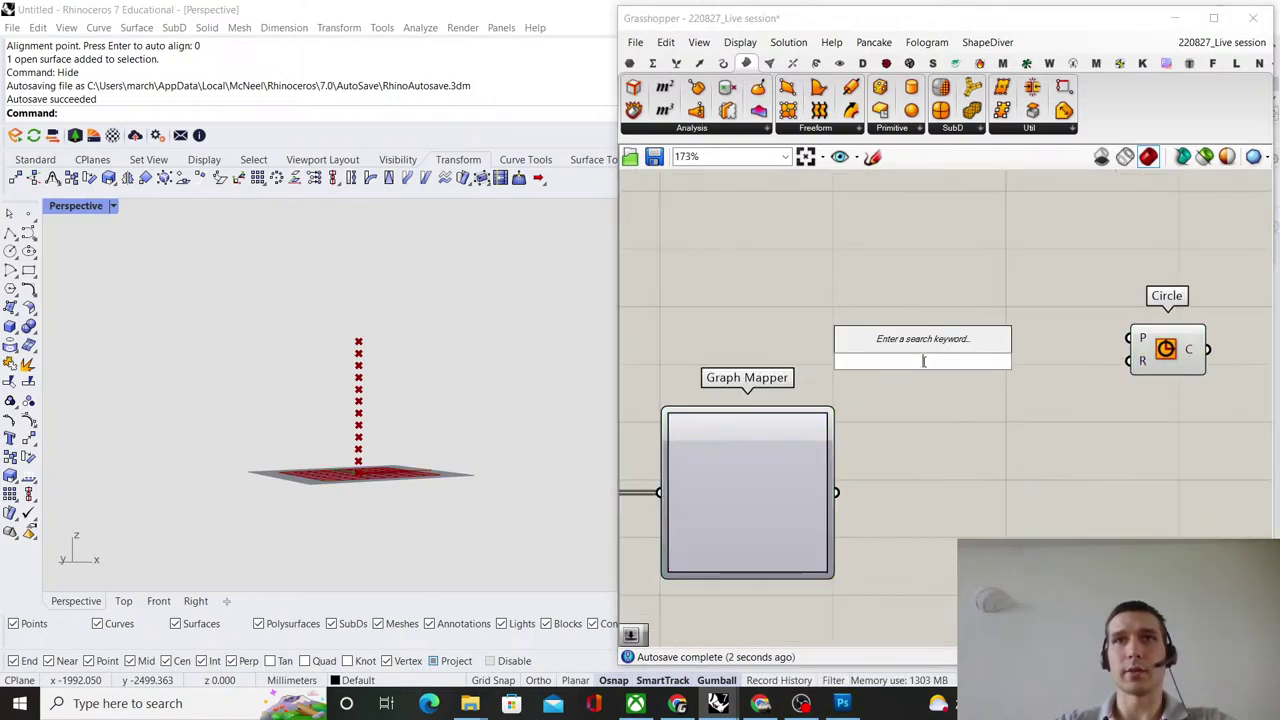
{"action": "type", "text": "remap"}
{"action": "key", "text": "Return"}
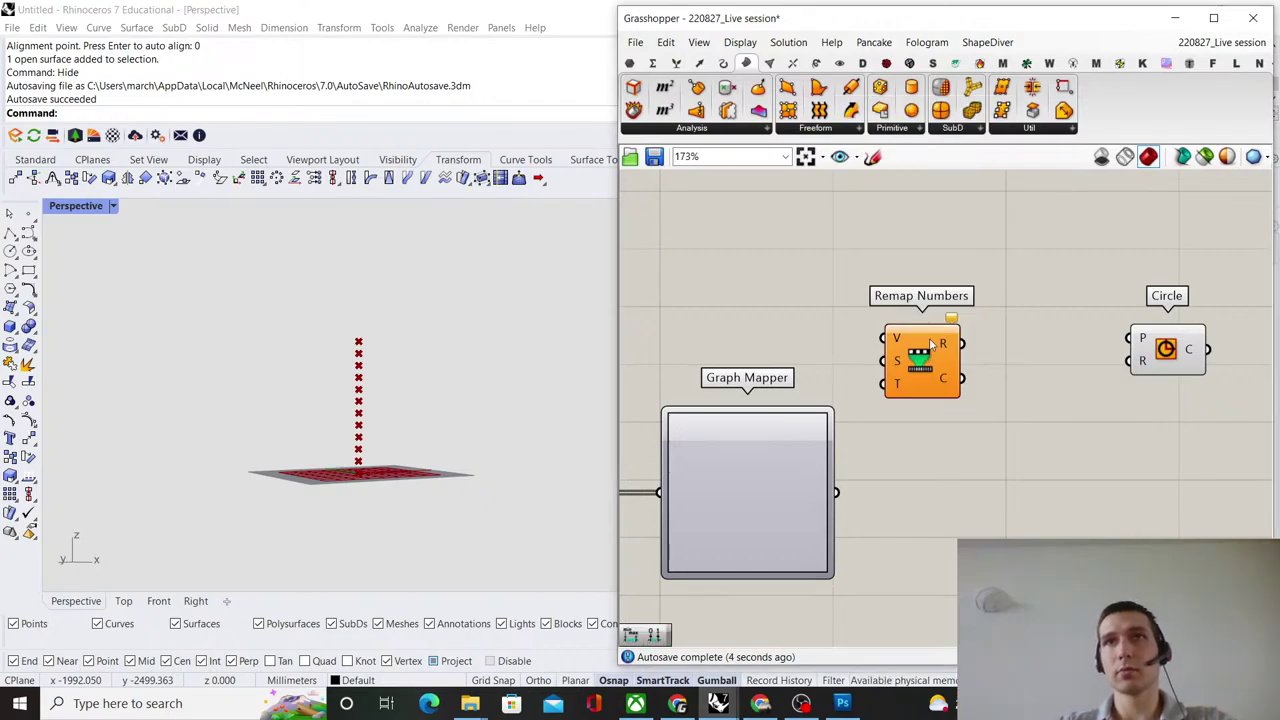
{"action": "left_click_drag", "start_coordinate": [922, 354], "coordinate": [1036, 504]}
{"action": "left_click_drag", "start_coordinate": [980, 461], "coordinate": [954, 467]}
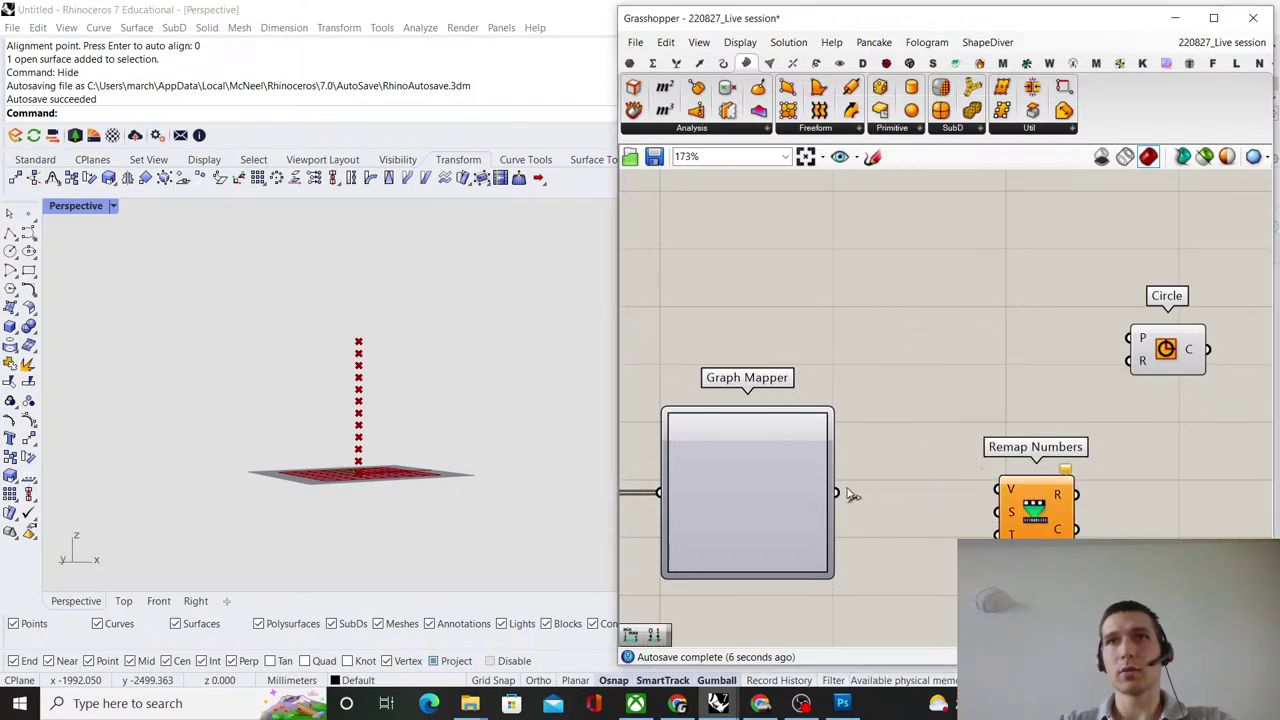
{"action": "left_click_drag", "start_coordinate": [840, 492], "coordinate": [993, 490]}
{"action": "left_click_drag", "start_coordinate": [1065, 508], "coordinate": [1119, 511]}
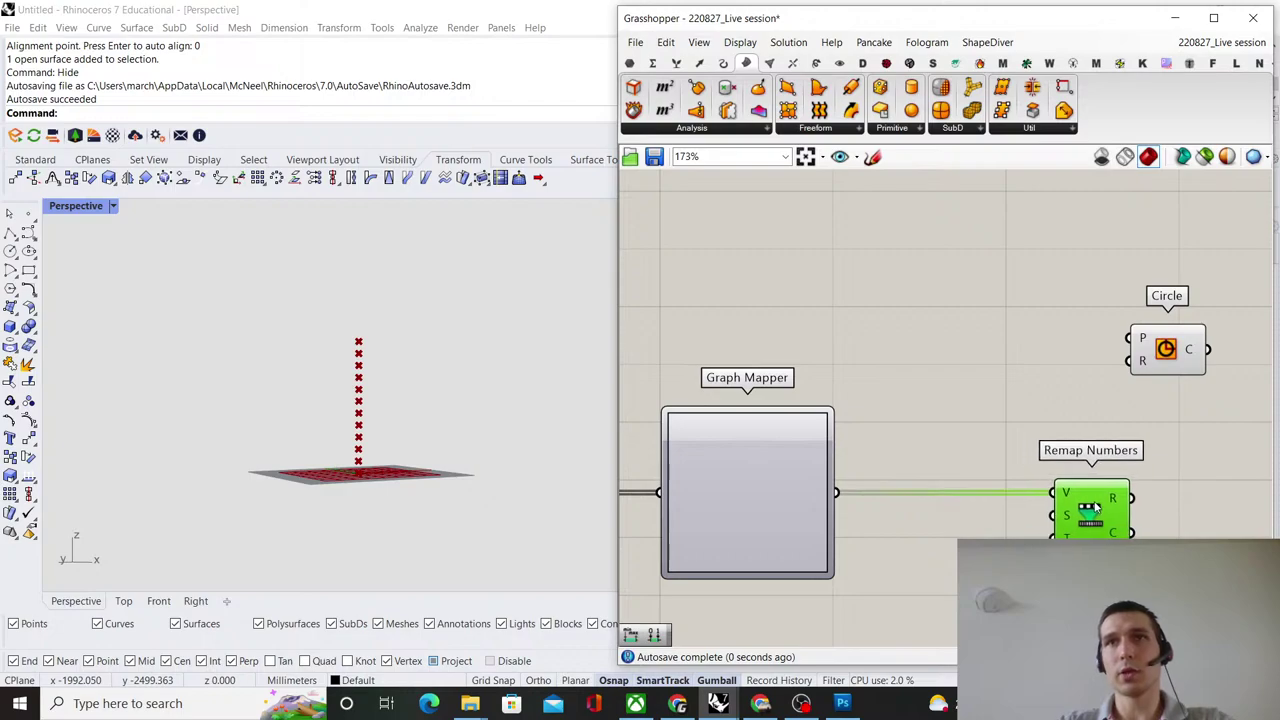
Add a Bounds component fed by the Graph Mapper and connect its output to Remap Numbers' S (source) input.
{"action": "double_click", "coordinate": [941, 533]}
{"action": "type", "text": "bounds"}
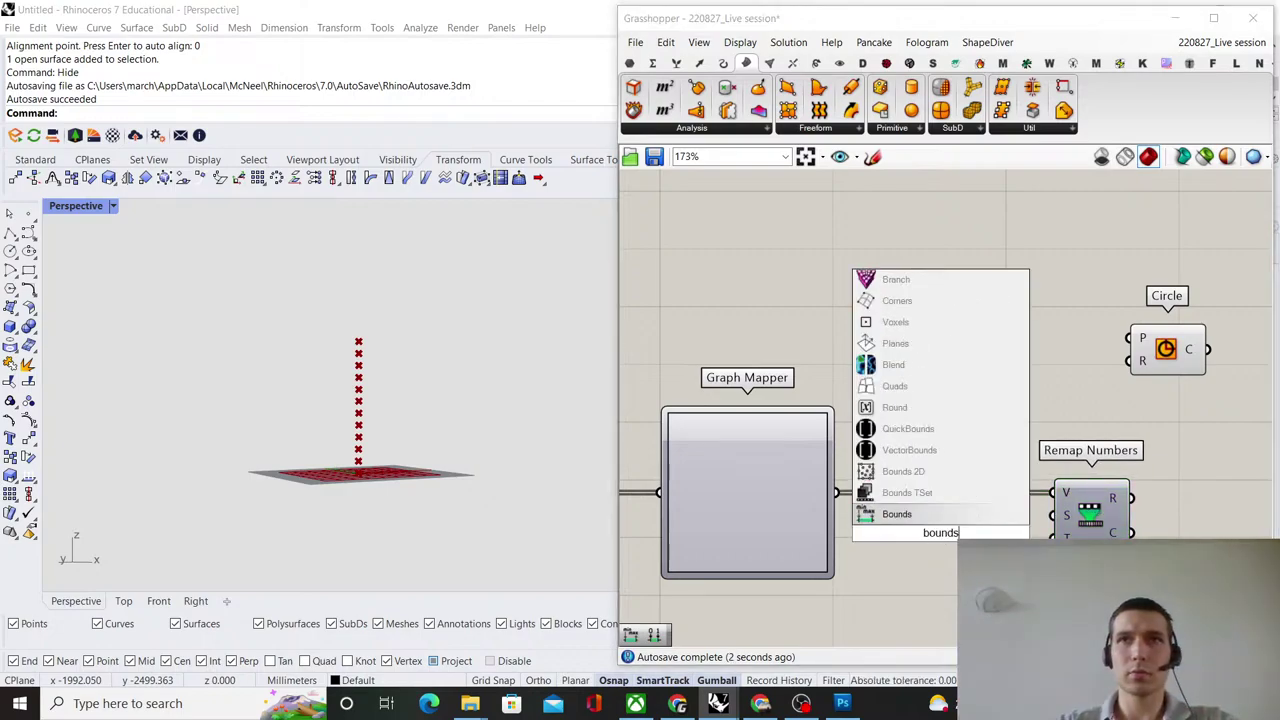
{"action": "key", "text": "Return"}
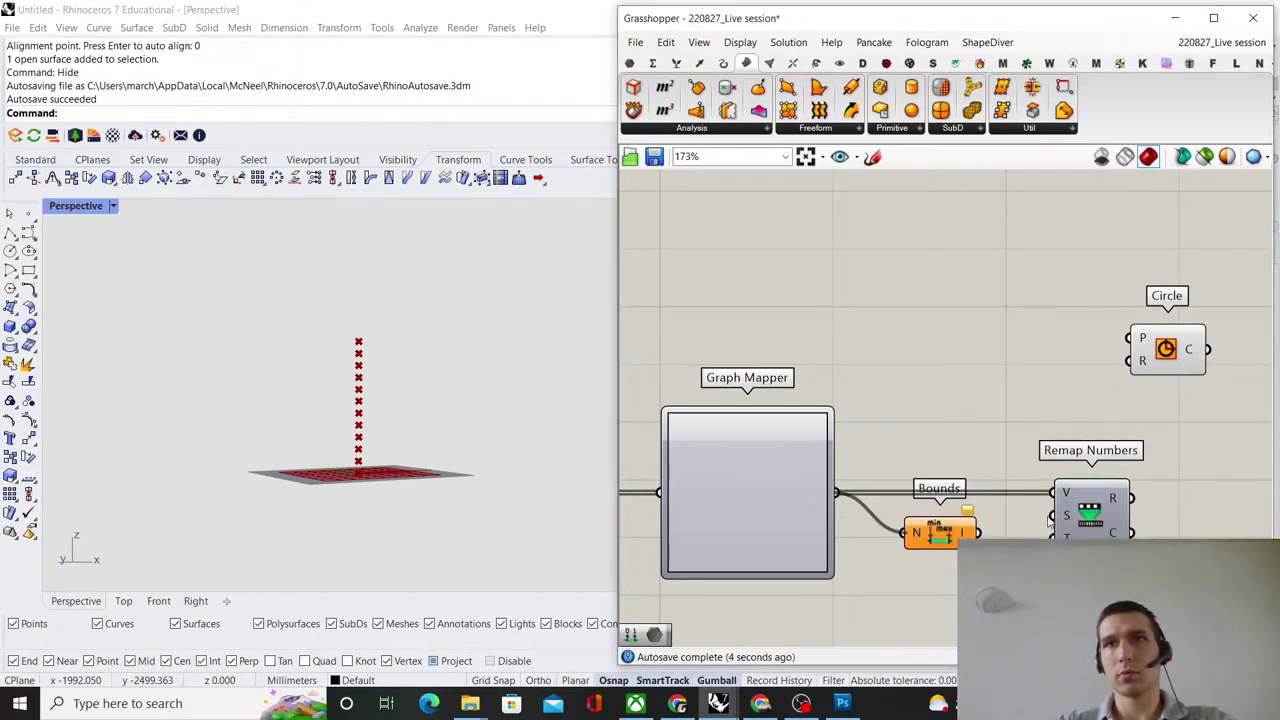
{"action": "left_click_drag", "start_coordinate": [1048, 519], "coordinate": [953, 520]}
Add a Construct Domain component below Bounds and connect its output to Remap Numbers' T (target) input.
{"action": "scroll", "coordinate": [973, 444], "scroll_direction": "down", "scroll_amount": 2}
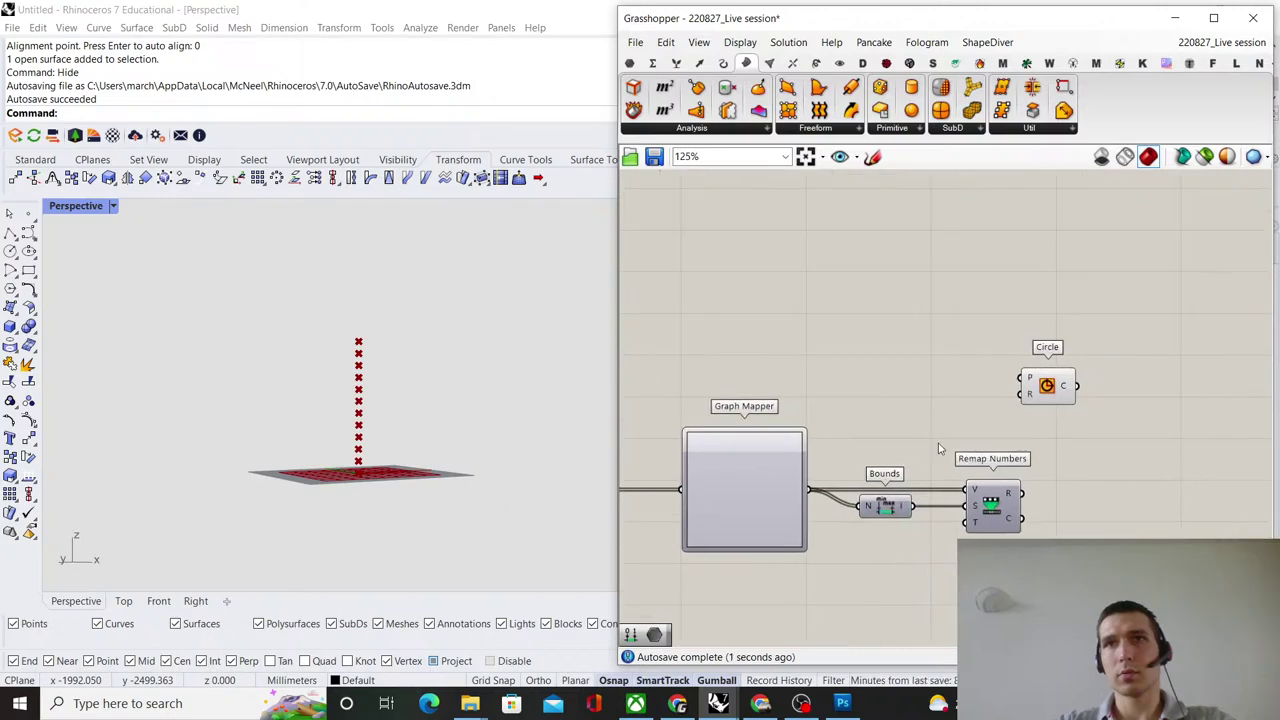
{"action": "double_click", "coordinate": [901, 513]}
{"action": "type", "text": "co"}
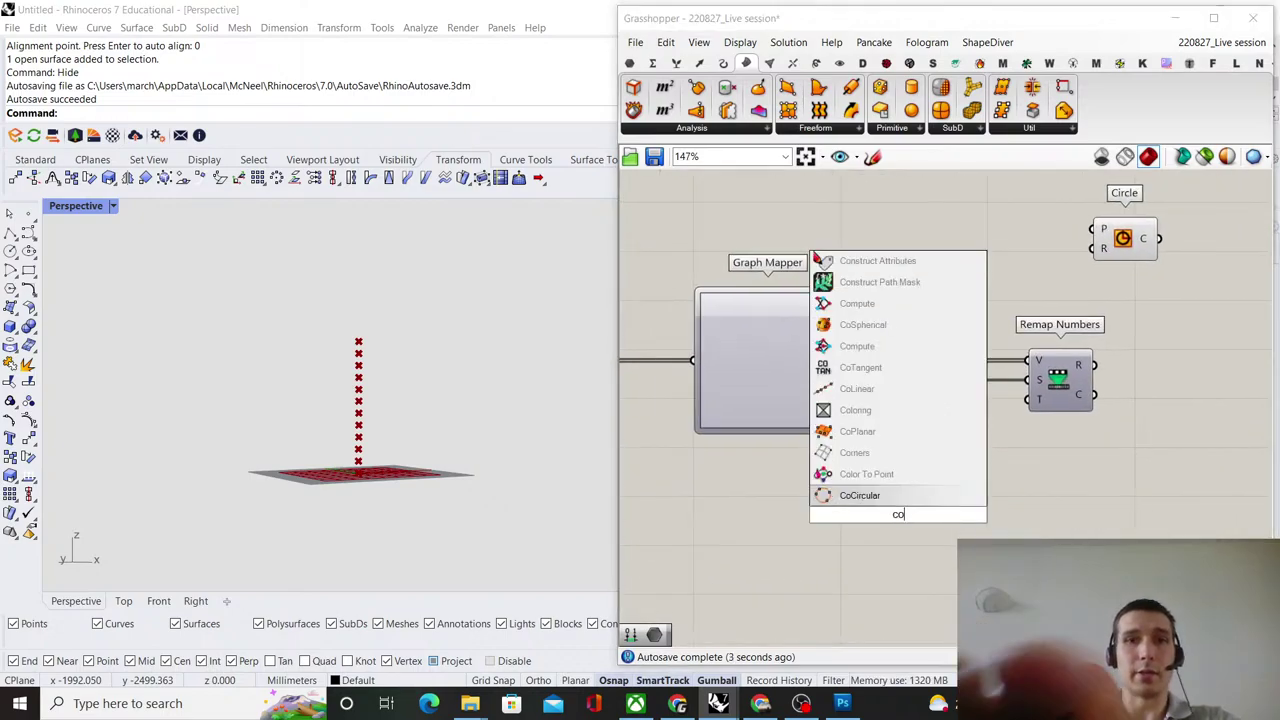
{"action": "type", "text": "nstruct domain"}
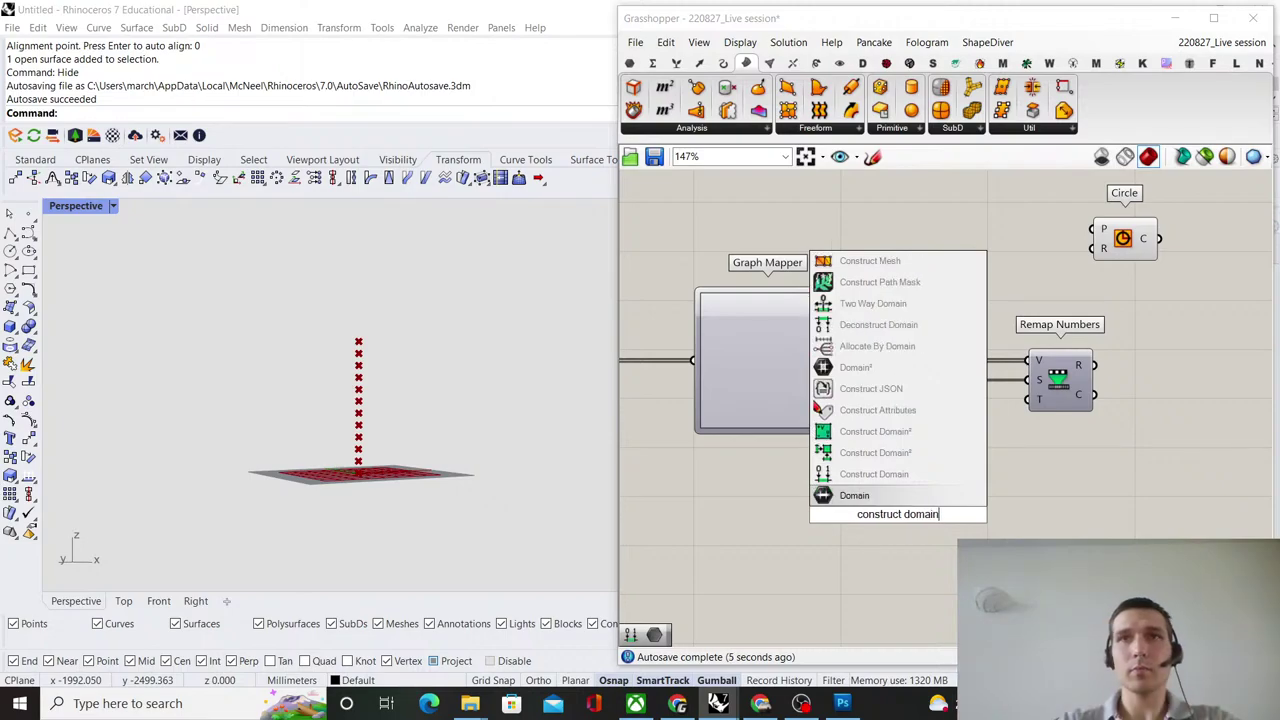
{"action": "key", "text": "Return"}
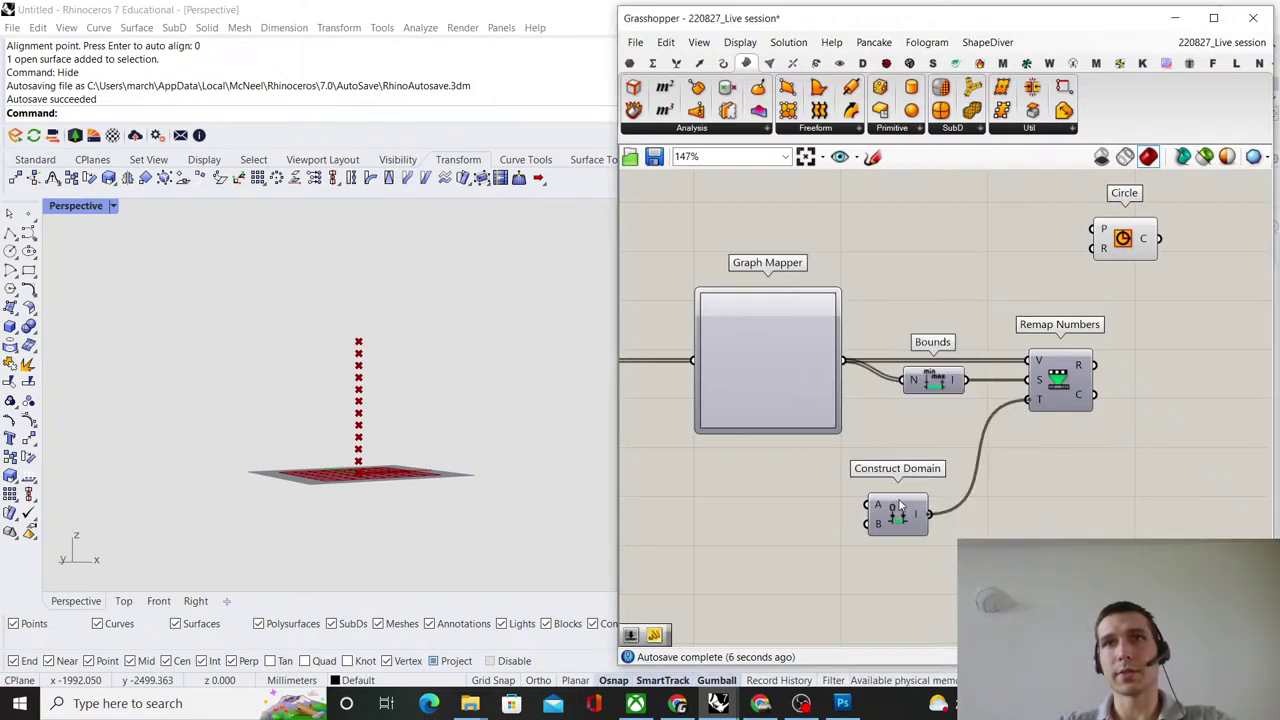
{"action": "left_click_drag", "start_coordinate": [900, 505], "coordinate": [928, 505]}
{"action": "left_click", "coordinate": [956, 420]}
Create a number slider with value 50 in front of the Construct Domain component.
{"action": "scroll", "coordinate": [885, 415], "scroll_direction": "down", "scroll_amount": 3}
{"action": "scroll", "coordinate": [872, 425], "scroll_direction": "up", "scroll_amount": 3}
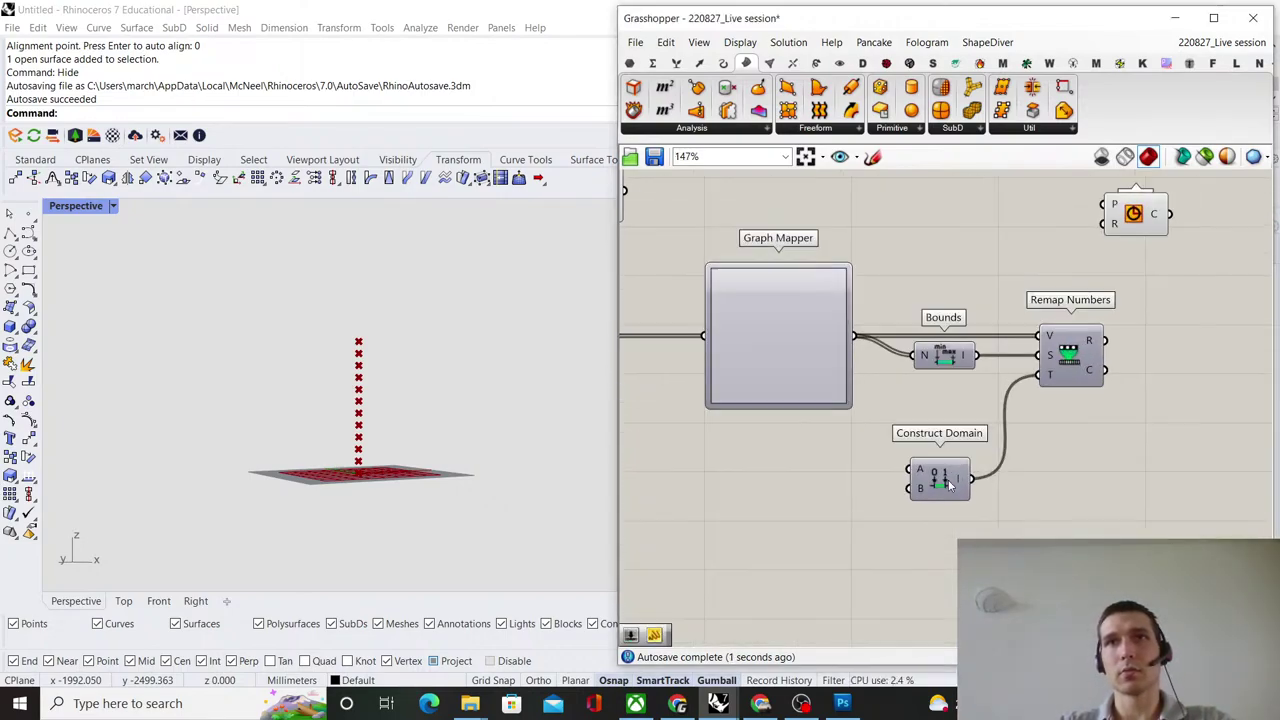
{"action": "right_click_drag", "start_coordinate": [883, 412], "coordinate": [945, 403]}
{"action": "scroll", "coordinate": [837, 479], "scroll_direction": "up", "scroll_amount": 2}
{"action": "double_click", "coordinate": [838, 479]}
{"action": "type", "text": "0"}
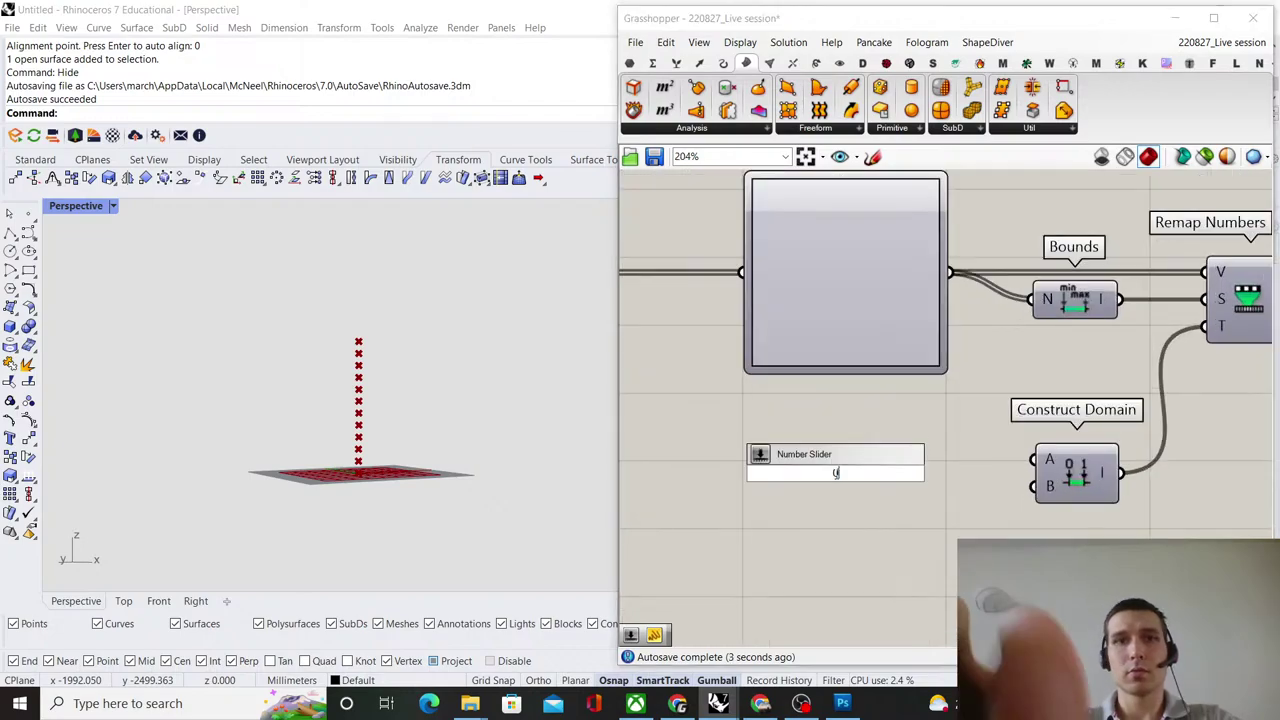
{"action": "key", "text": "BackSpace"}
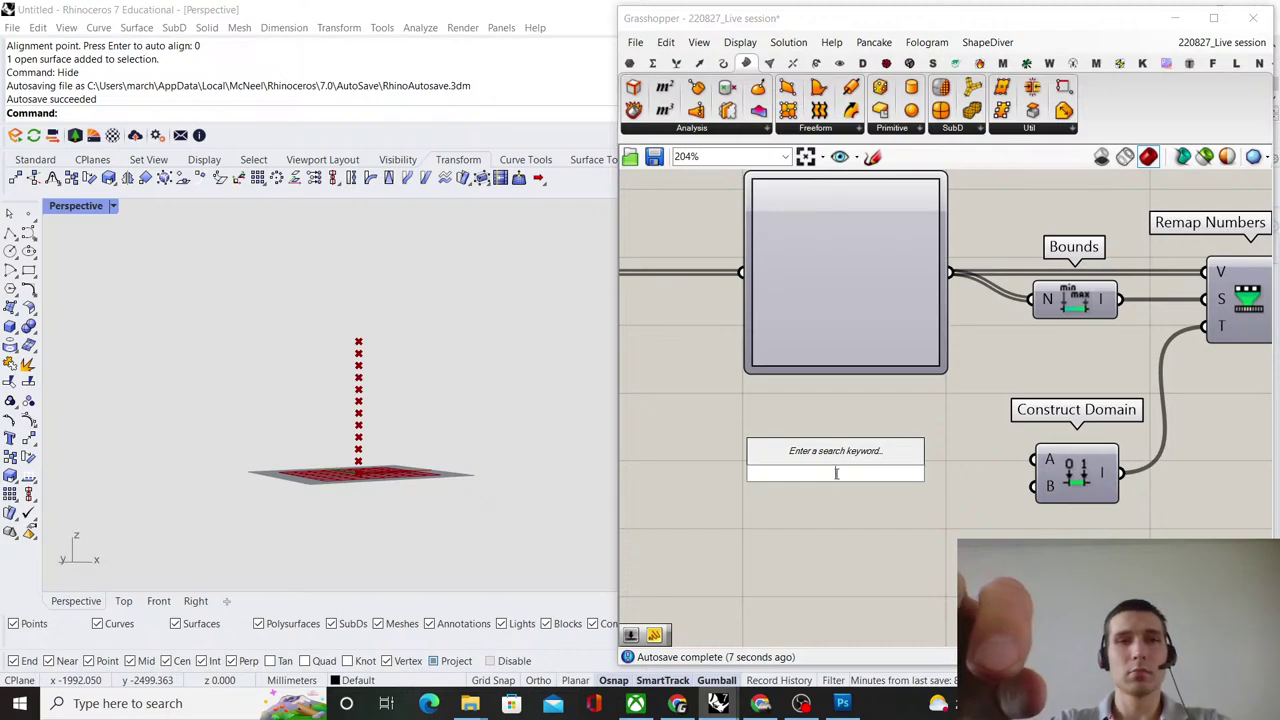
{"action": "type", "text": "12"}
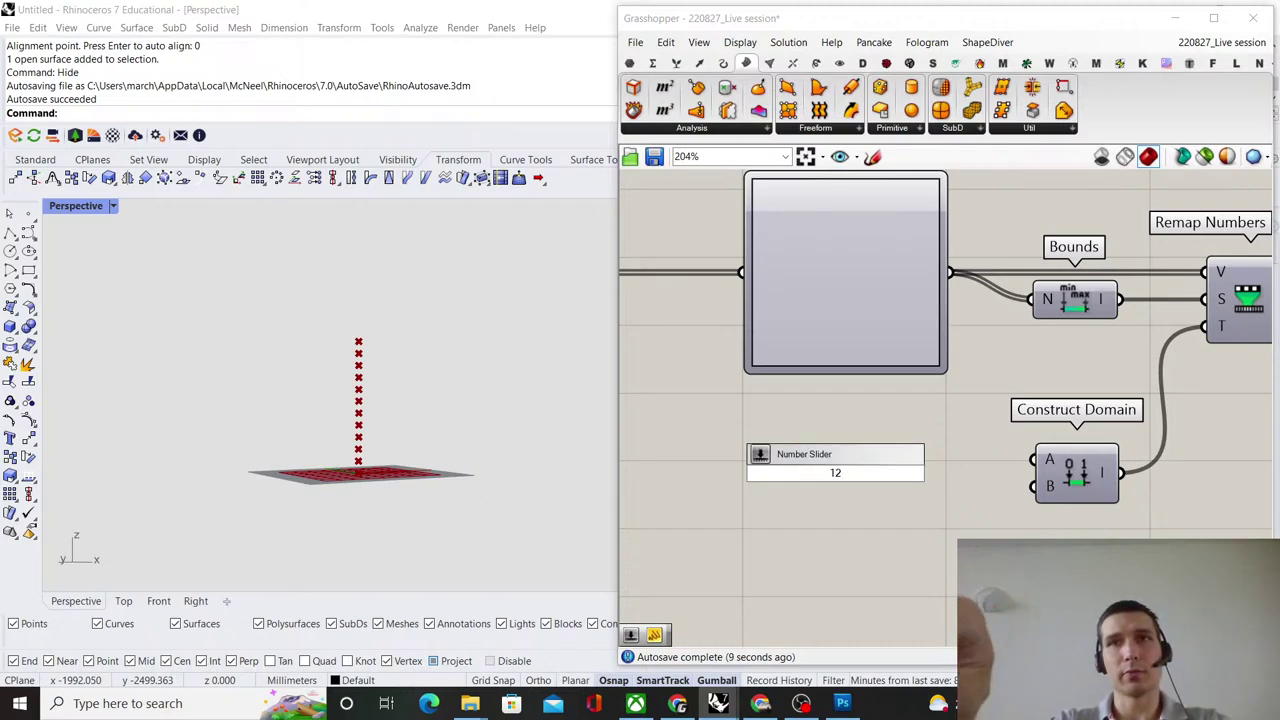
{"action": "key", "text": "BackSpace"}
{"action": "key", "text": "BackSpace"}
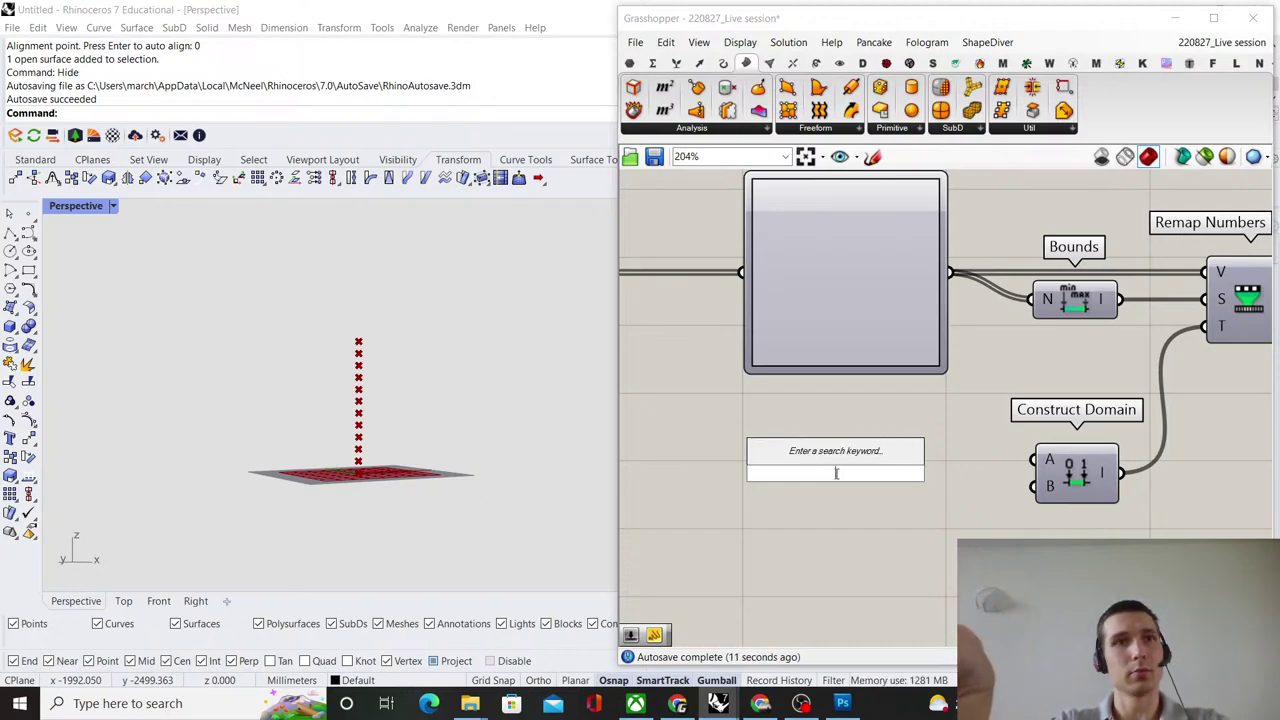
{"action": "type", "text": "50"}
{"action": "key", "text": "Return"}
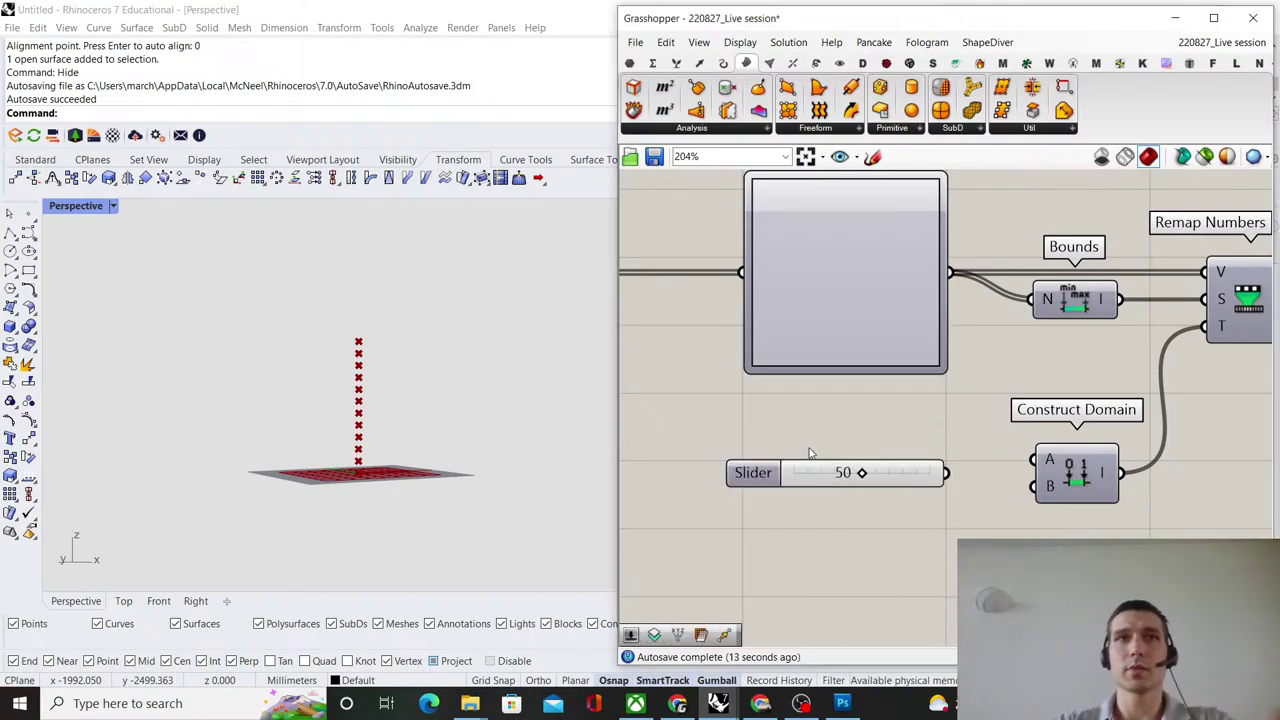
Feed Circle's P input from Construct Point and connect the 50 slider to Circle's R input and Construct Domain's B input.
{"action": "scroll", "coordinate": [788, 371], "scroll_direction": "down", "scroll_amount": 5}
{"action": "scroll", "coordinate": [918, 330], "scroll_direction": "up", "scroll_amount": 2}
{"action": "left_click_drag", "start_coordinate": [836, 516], "coordinate": [1100, 312]}
{"action": "scroll", "coordinate": [908, 400], "scroll_direction": "up", "scroll_amount": 3}
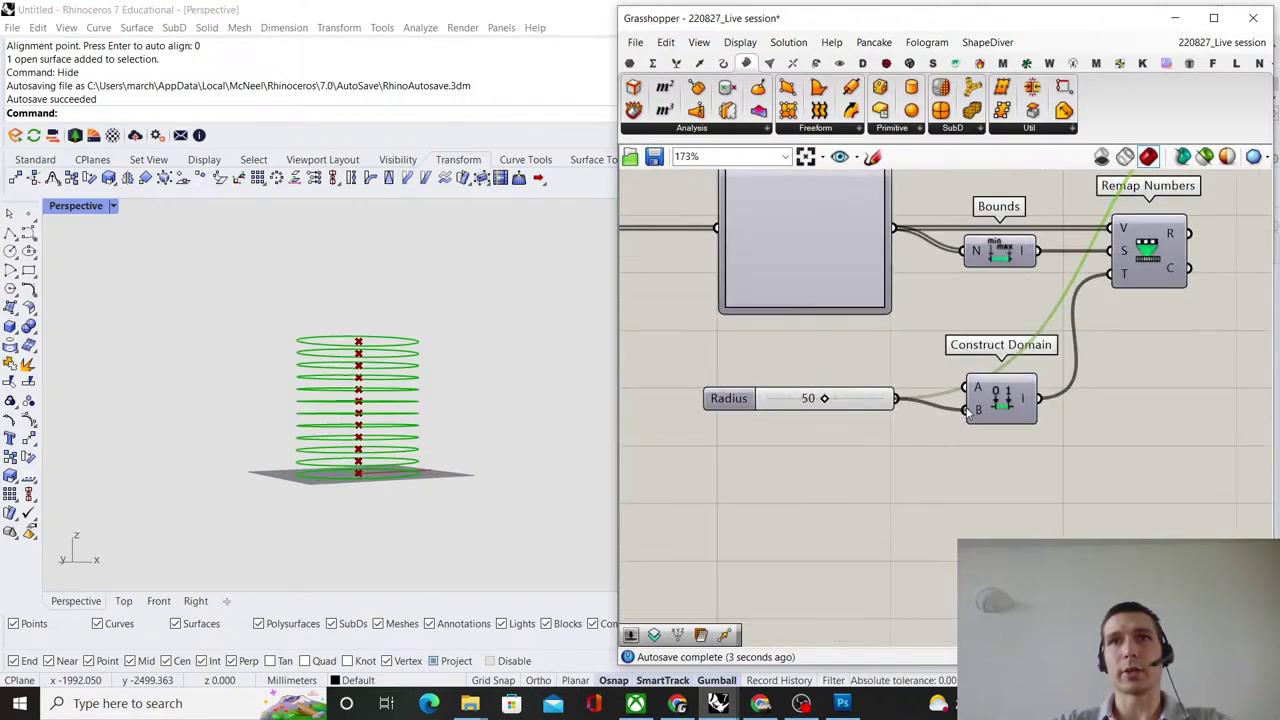
Duplicate the 50 slider so that Construct Domain's A and B inputs each have their own slider.
{"action": "left_click_drag", "start_coordinate": [870, 405], "coordinate": [903, 412]}
{"action": "left_click", "coordinate": [883, 389]}
{"action": "scroll", "coordinate": [917, 330], "scroll_direction": "down", "scroll_amount": 4}
{"action": "right_click_drag", "start_coordinate": [1025, 265], "coordinate": [911, 351]}
{"action": "scroll", "coordinate": [911, 351], "scroll_direction": "up", "scroll_amount": 3}
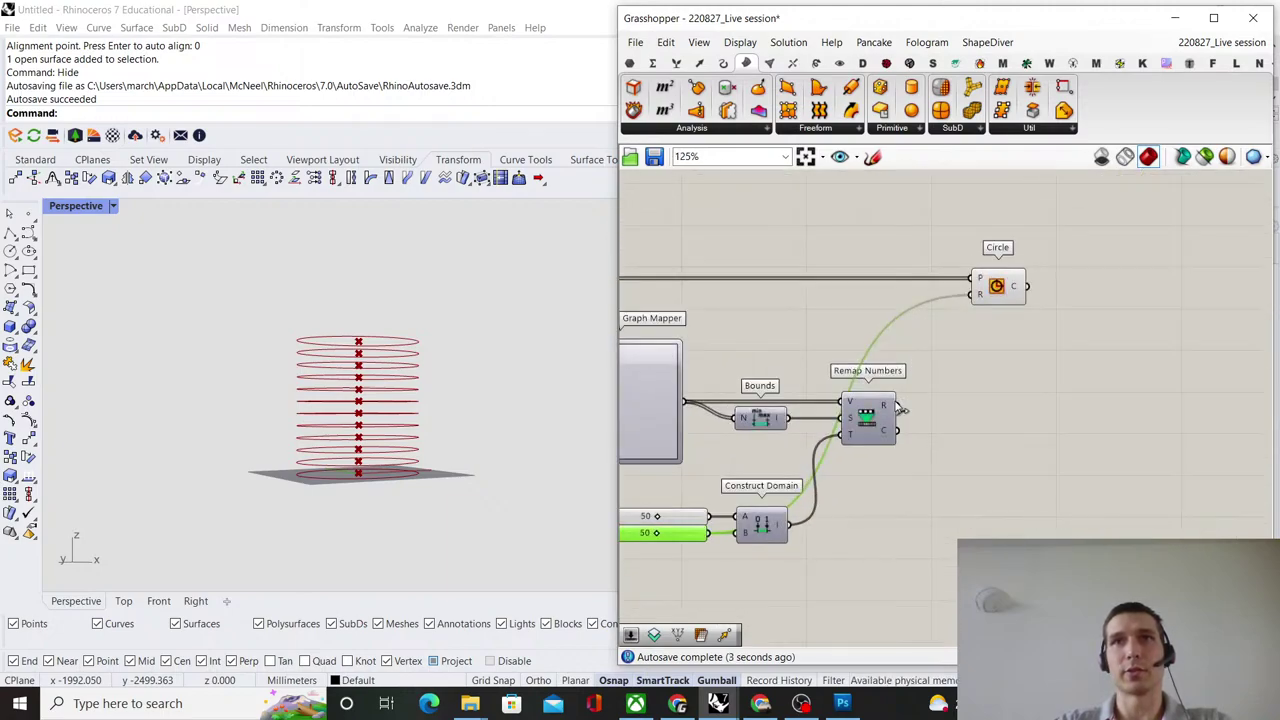
Drive Circle's R input from Remap Numbers' R output and move Circle slightly farther from Remap Numbers.
{"action": "left_click_drag", "start_coordinate": [1003, 290], "coordinate": [1025, 290]}
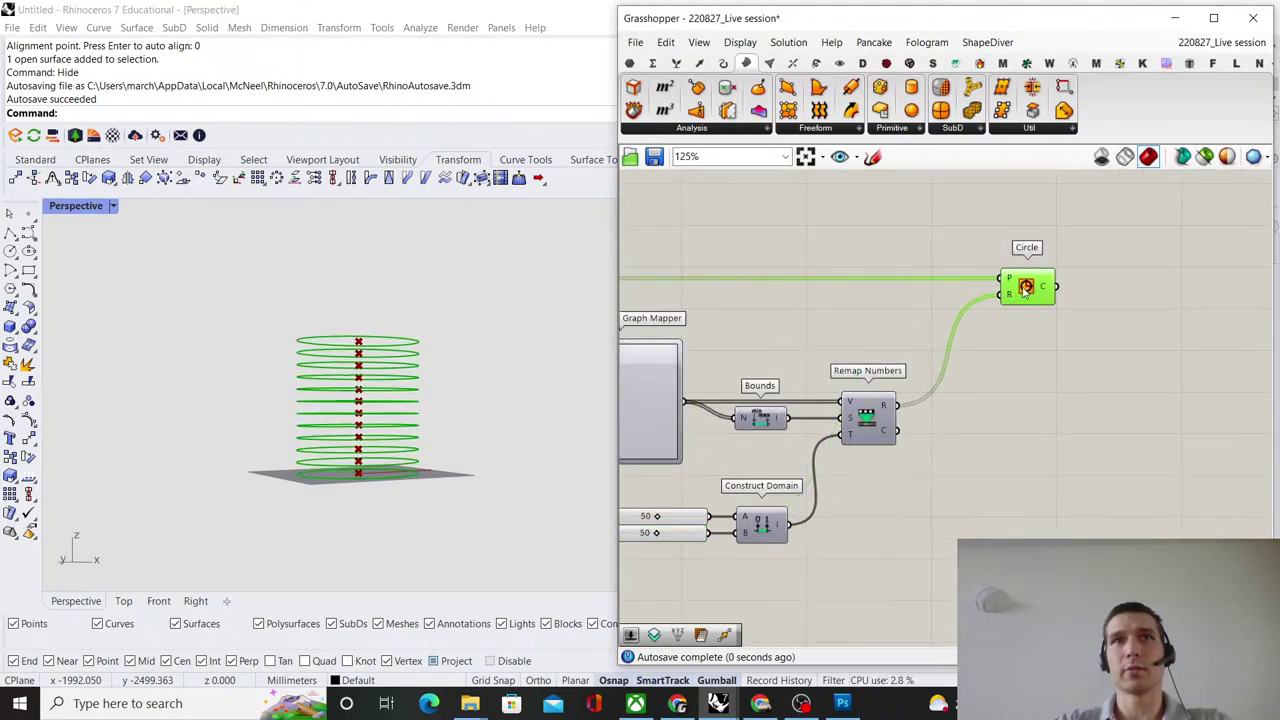
{"action": "right_click_drag", "start_coordinate": [408, 344], "coordinate": [365, 426]}
{"action": "scroll", "coordinate": [365, 426], "scroll_direction": "up", "scroll_amount": 4}
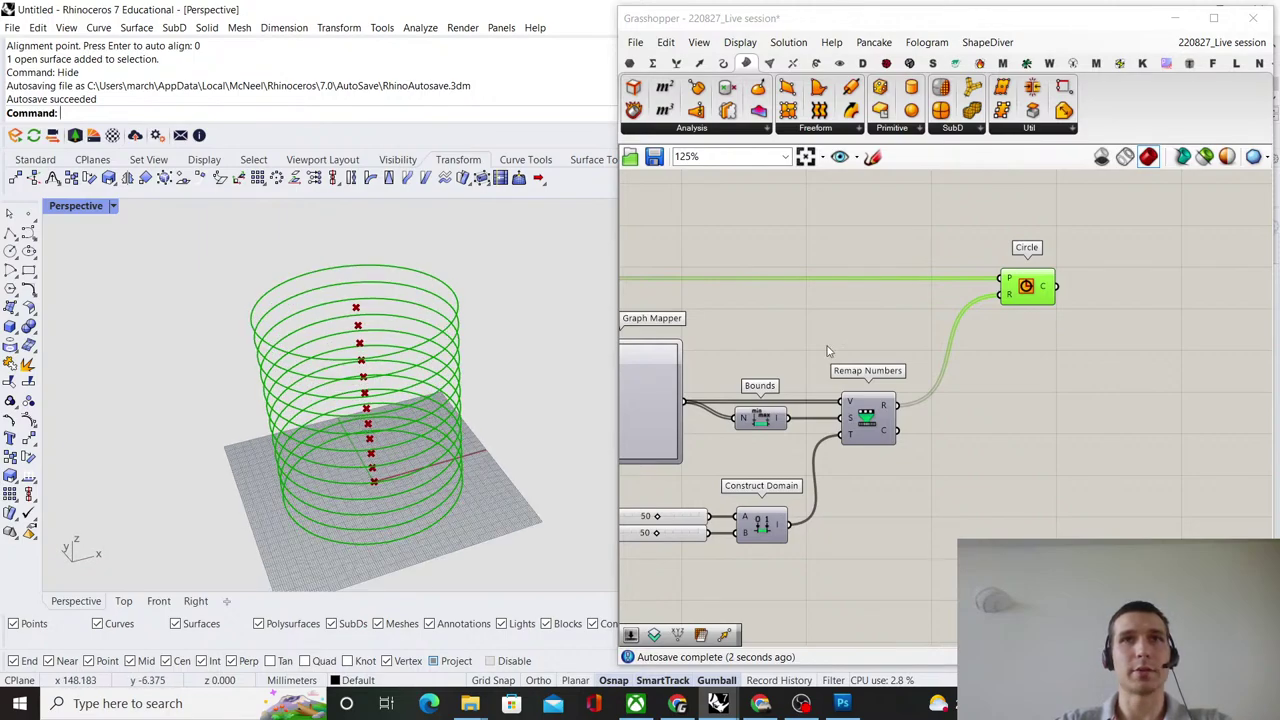
Add a Loft component beside Circle and feed its C input from Circle's C output.
{"action": "scroll", "coordinate": [828, 351], "scroll_direction": "down", "scroll_amount": 2}
{"action": "right_click_drag", "start_coordinate": [999, 304], "coordinate": [951, 322]}
{"action": "scroll", "coordinate": [951, 322], "scroll_direction": "up", "scroll_amount": 5}
{"action": "double_click", "coordinate": [1049, 320]}
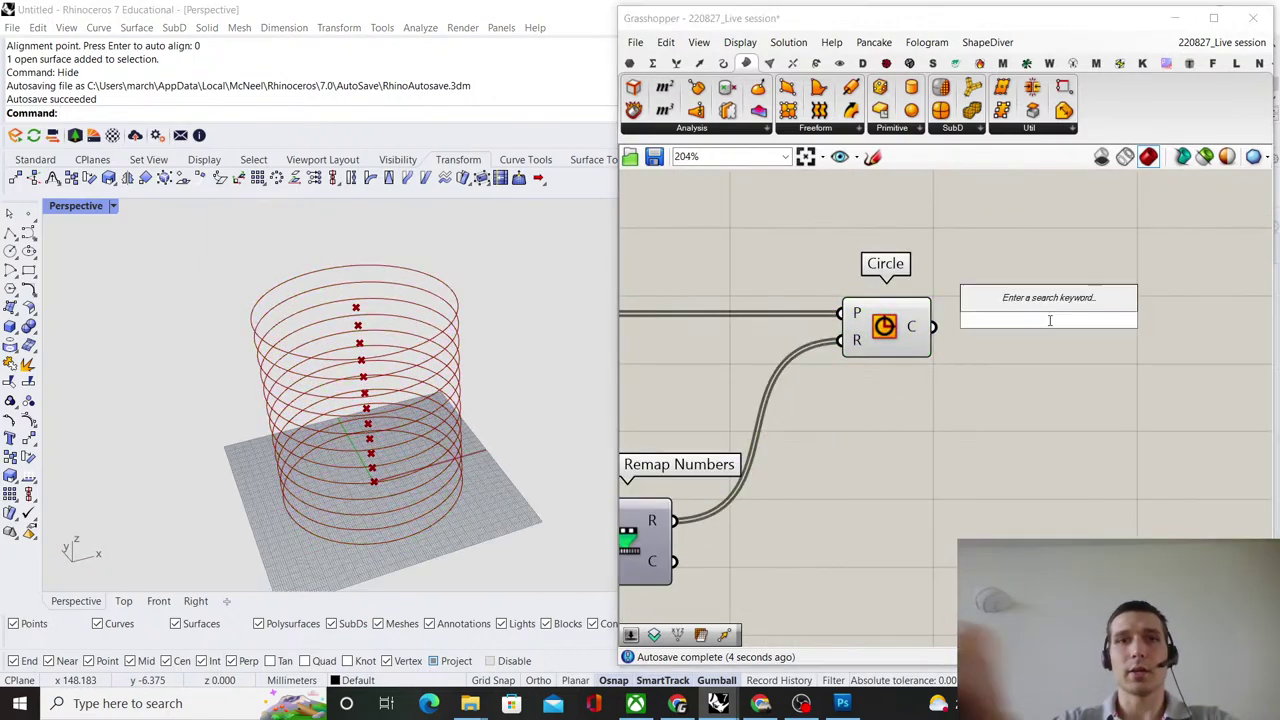
{"action": "type", "text": "loft"}
{"action": "key", "text": "Return"}
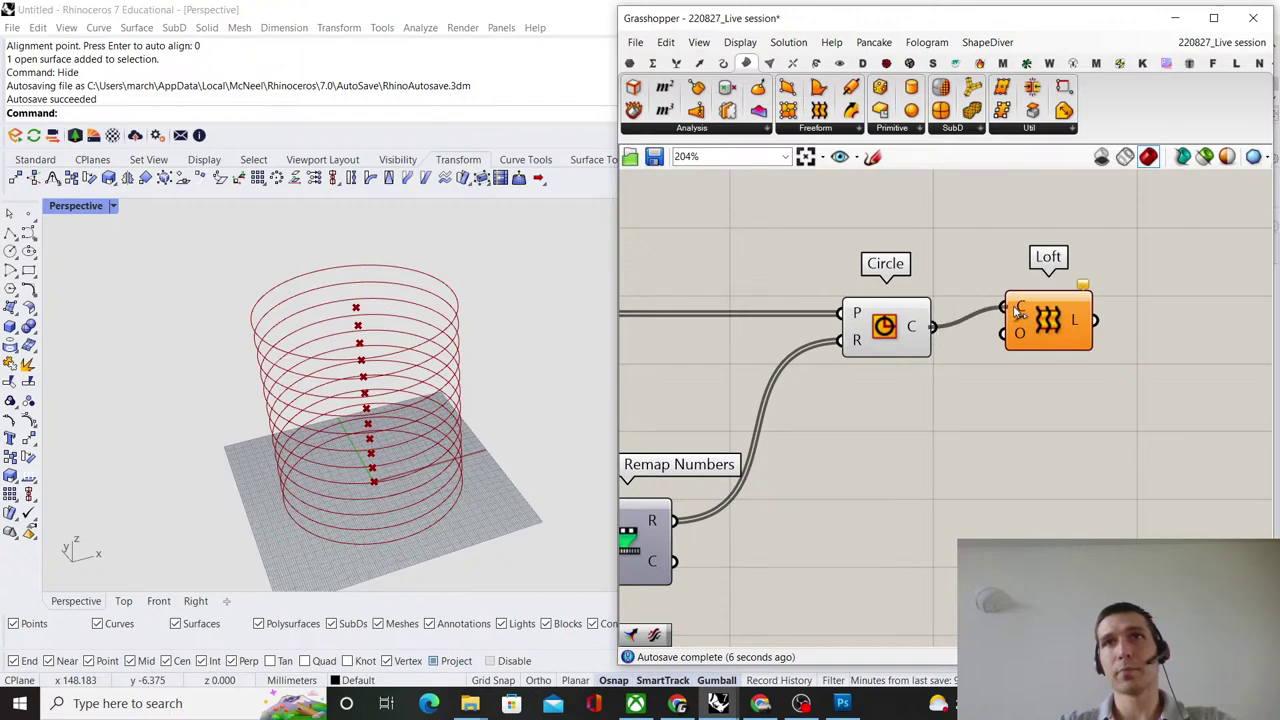
{"action": "mouse_move", "coordinate": [1092, 334]}
{"action": "left_mouse_down"}
{"action": "mouse_move", "coordinate": [1110, 341]}
{"action": "mouse_move", "coordinate": [1092, 341]}
{"action": "left_mouse_up"}
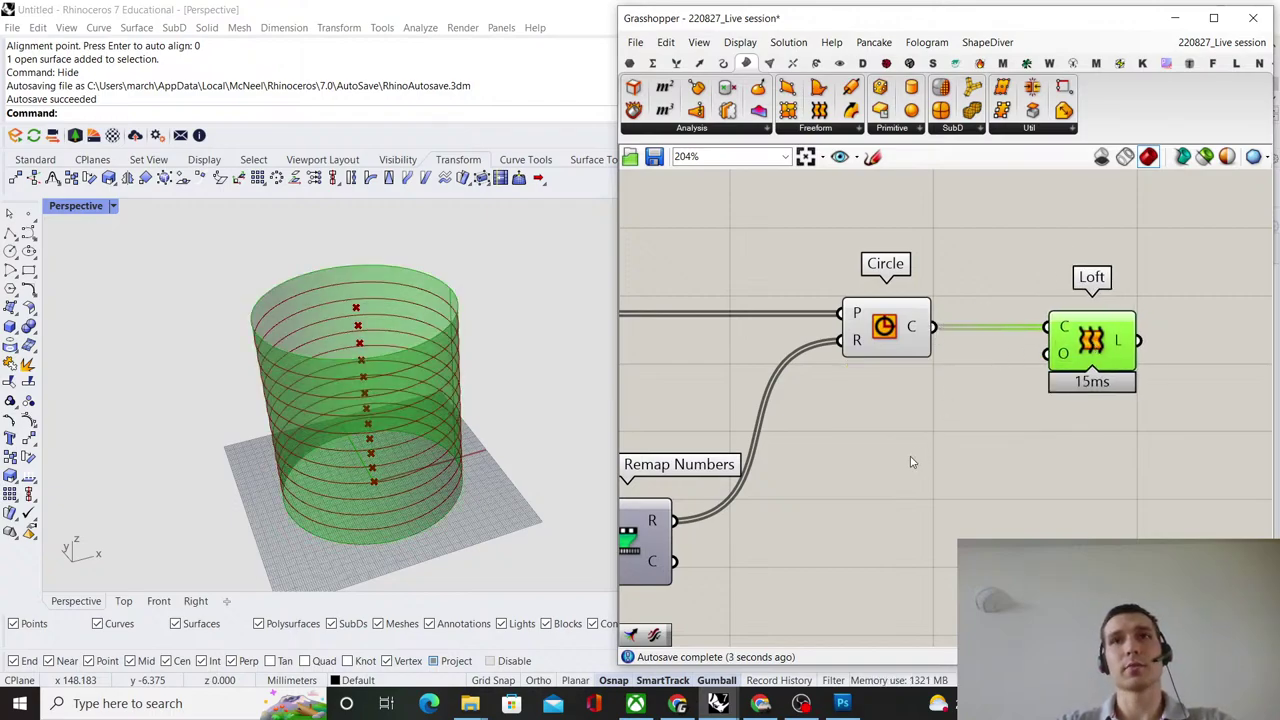
Turn off the preview of the Circle component.
{"action": "left_click_drag", "start_coordinate": [969, 446], "coordinate": [864, 254]}
{"action": "middle_click", "coordinate": [950, 243]}
{"action": "left_click", "coordinate": [998, 269]}
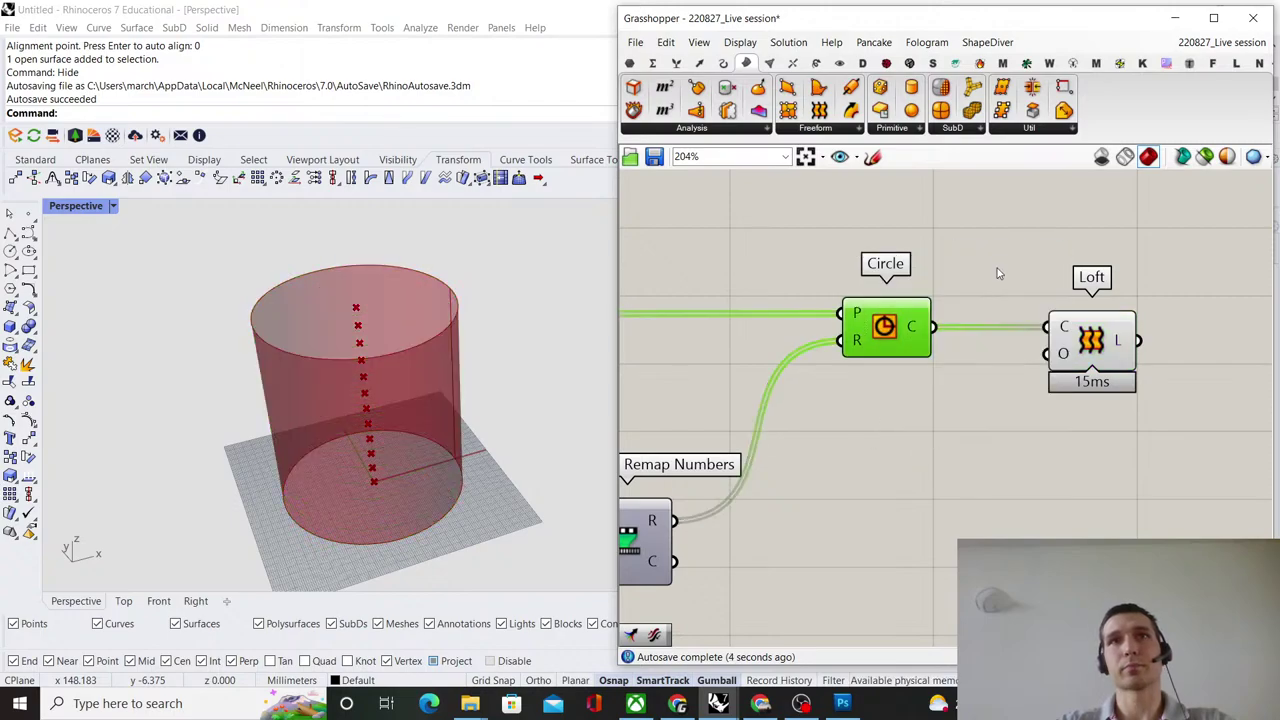
{"action": "left_click", "coordinate": [1012, 272]}
{"action": "left_click", "coordinate": [1084, 340]}
{"action": "scroll", "coordinate": [980, 333], "scroll_direction": "down", "scroll_amount": 7}
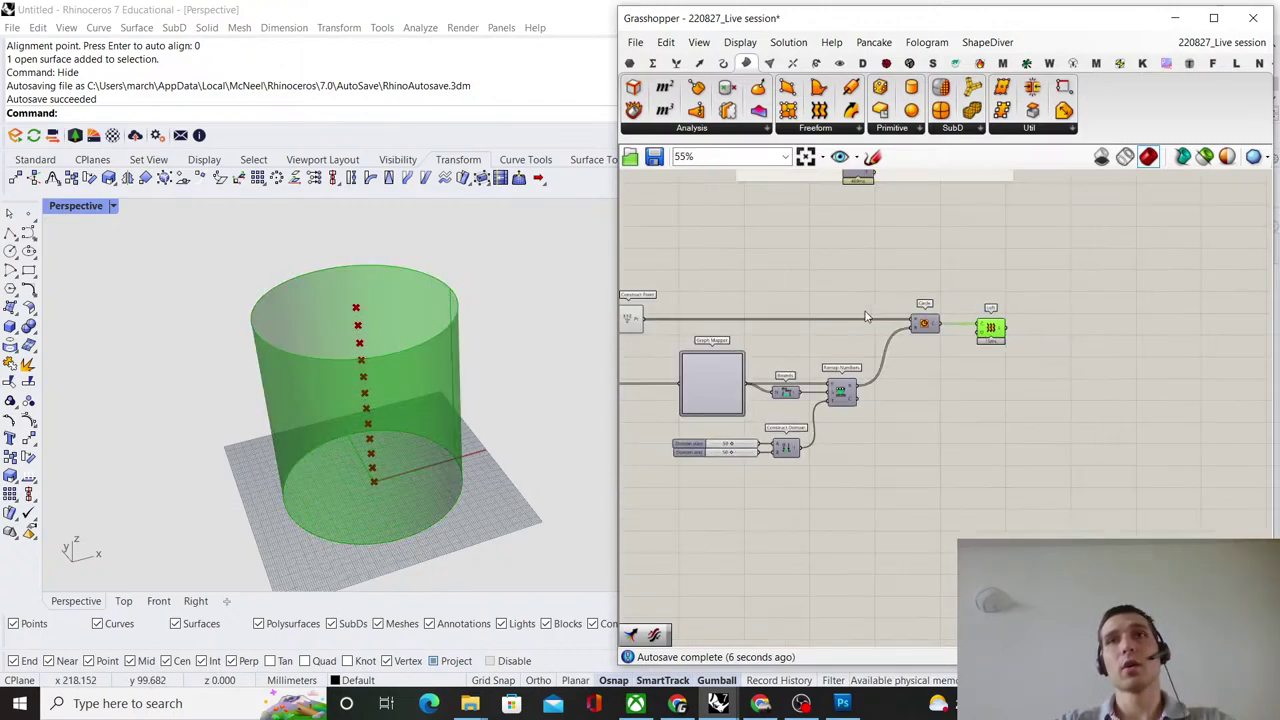
Turn off the preview of the Construct Point component.
{"action": "right_click_drag", "start_coordinate": [868, 317], "coordinate": [968, 304]}
{"action": "scroll", "coordinate": [773, 308], "scroll_direction": "up", "scroll_amount": 3}
{"action": "right_click_drag", "start_coordinate": [778, 303], "coordinate": [811, 320]}
{"action": "left_click", "coordinate": [804, 319]}
{"action": "right_click", "coordinate": [844, 249]}
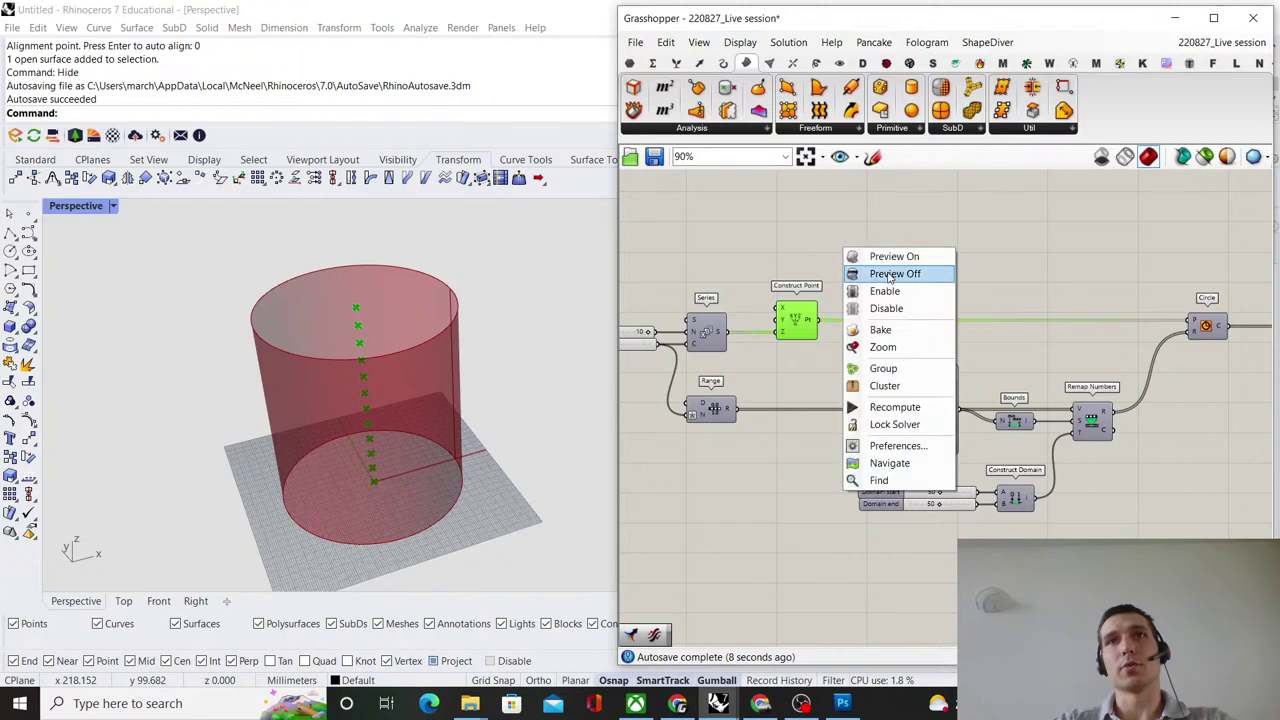
{"action": "left_click", "coordinate": [886, 271]}
{"action": "scroll", "coordinate": [858, 410], "scroll_direction": "down", "scroll_amount": 5}
Hide the construction plane grid in the Perspective viewport.
{"action": "left_click", "coordinate": [499, 454]}
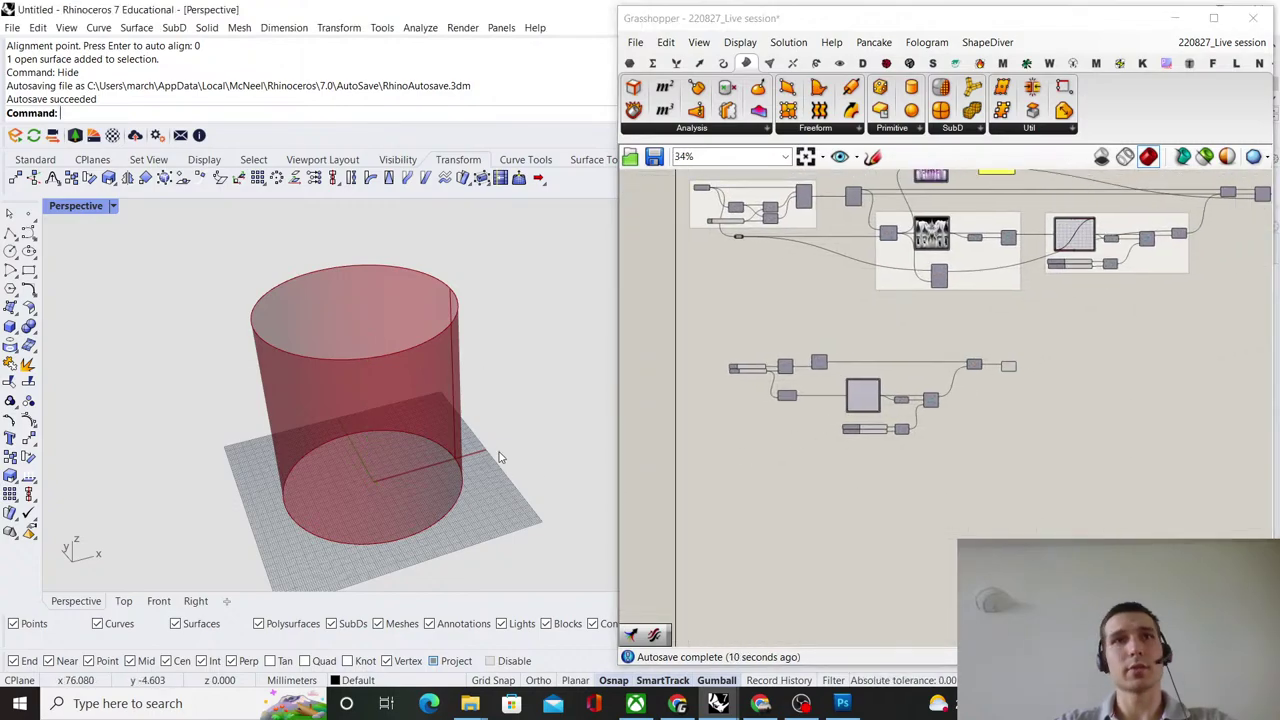
{"action": "key", "text": "F7"}
{"action": "scroll", "coordinate": [450, 366], "scroll_direction": "down", "scroll_amount": 7}
{"action": "right_click_drag", "start_coordinate": [450, 366], "coordinate": [468, 347]}
{"action": "scroll", "coordinate": [468, 347], "scroll_direction": "up", "scroll_amount": 4}
{"action": "scroll", "coordinate": [468, 351], "scroll_direction": "up", "scroll_amount": 2}
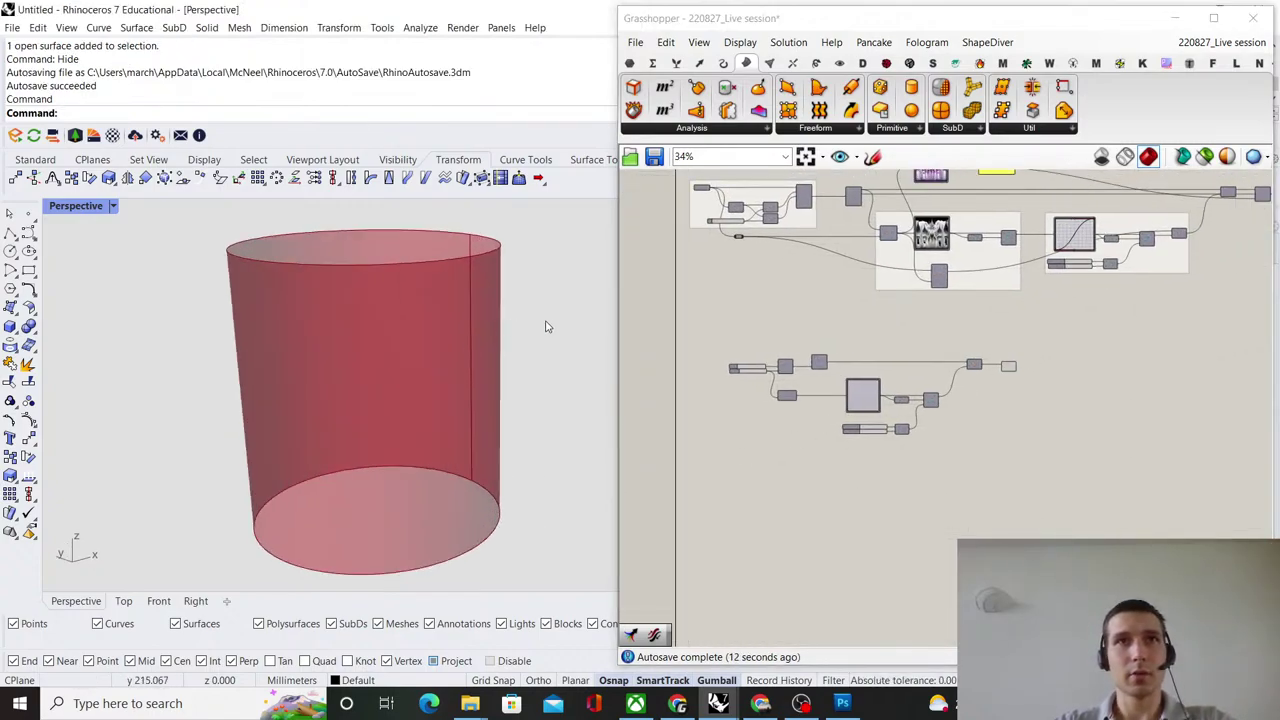
{"action": "key", "text": "XF86AudioMute"}
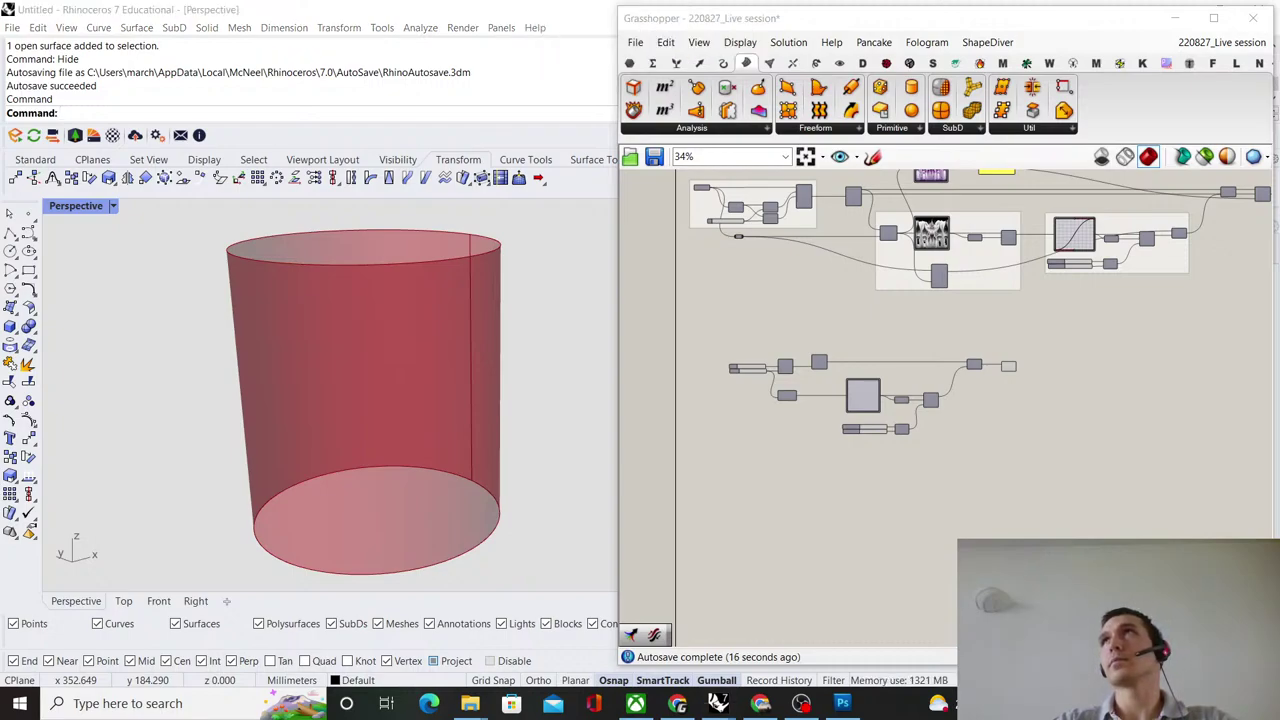
{"action": "key", "text": "XF86AudioMute"}
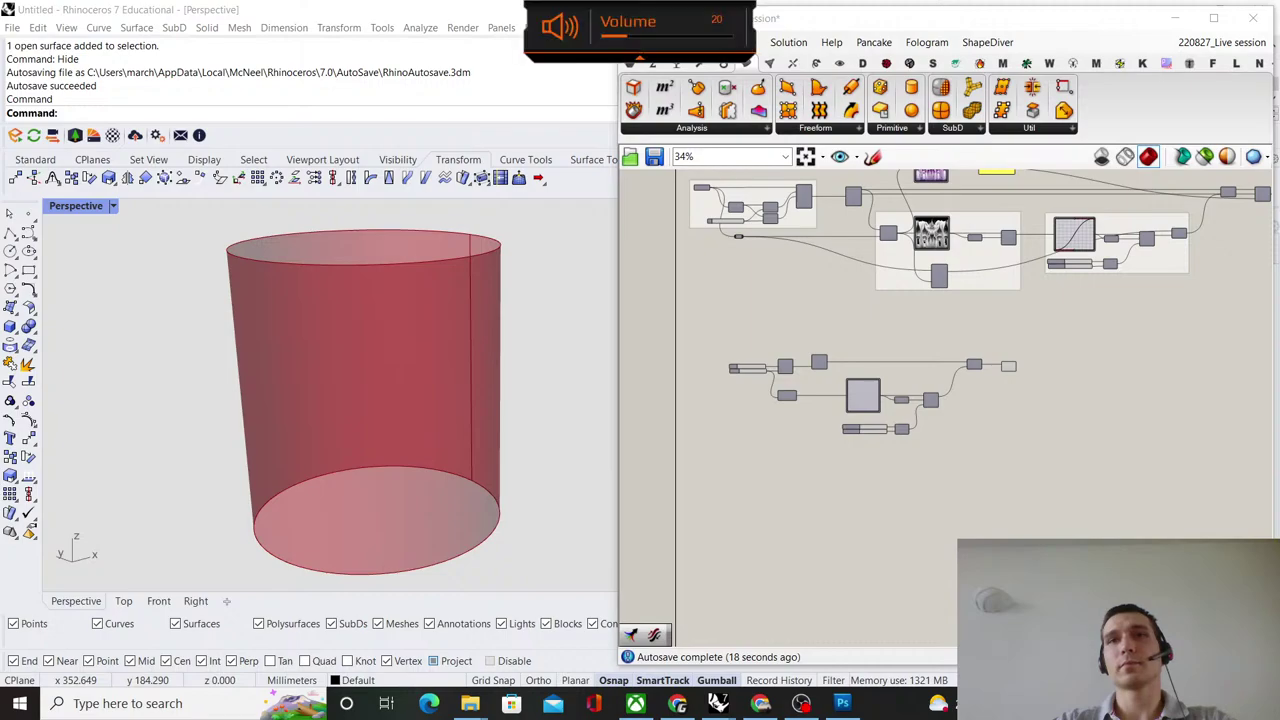
{"action": "right_click", "coordinate": [994, 435]}
{"action": "scroll", "coordinate": [1006, 381], "scroll_direction": "up", "scroll_amount": 5}
{"action": "right_click_drag", "start_coordinate": [998, 350], "coordinate": [972, 389]}
{"action": "scroll", "coordinate": [974, 388], "scroll_direction": "up", "scroll_amount": 2}
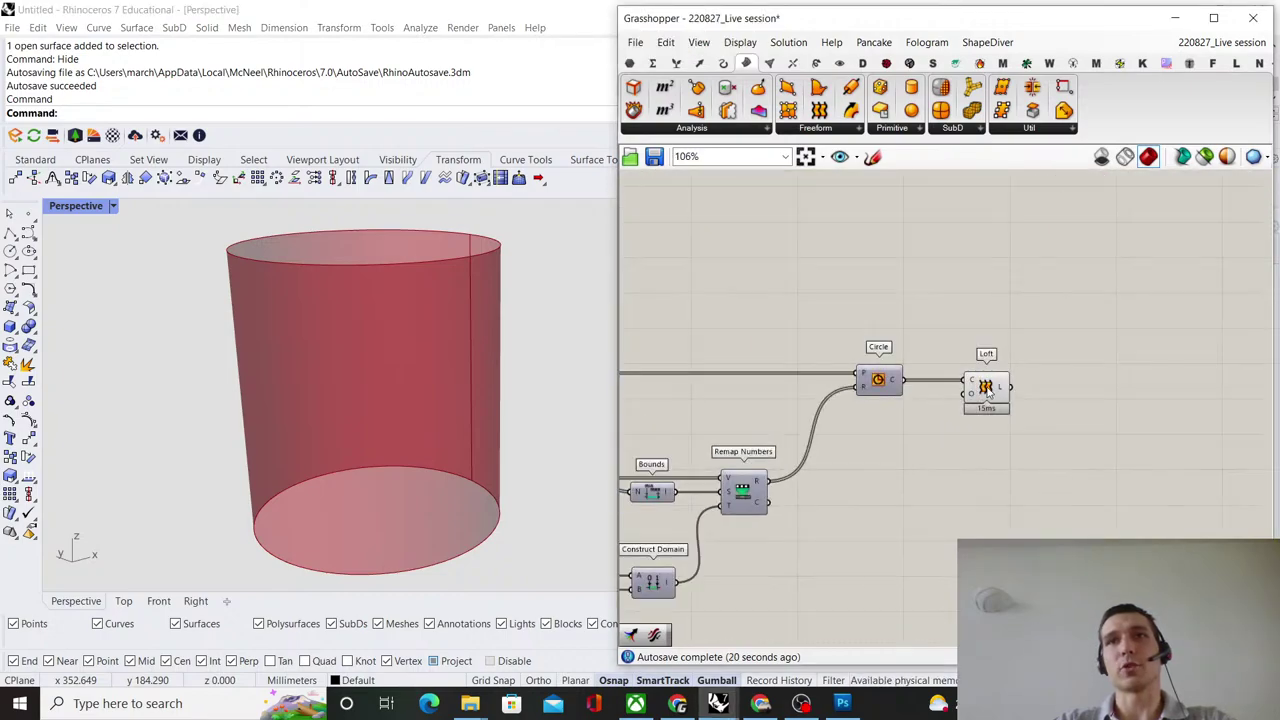
{"action": "scroll", "coordinate": [942, 376], "scroll_direction": "down", "scroll_amount": 2}
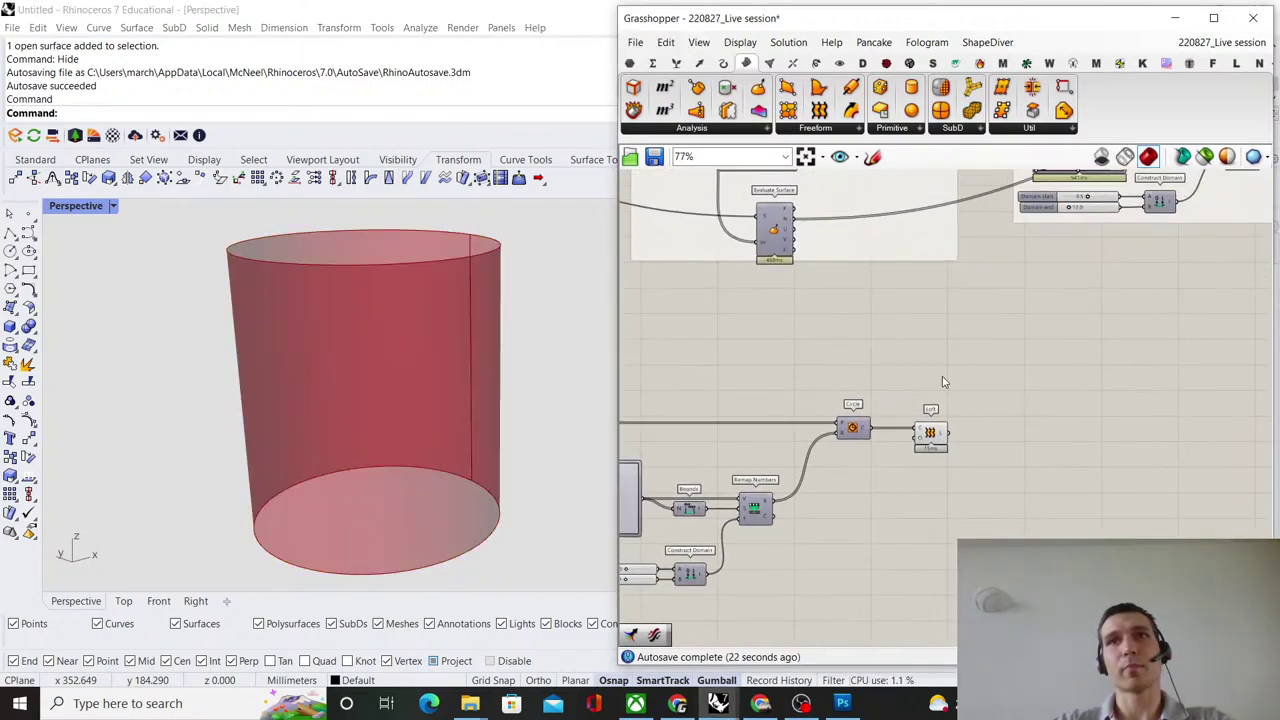
{"action": "scroll", "coordinate": [945, 390], "scroll_direction": "up", "scroll_amount": 5}
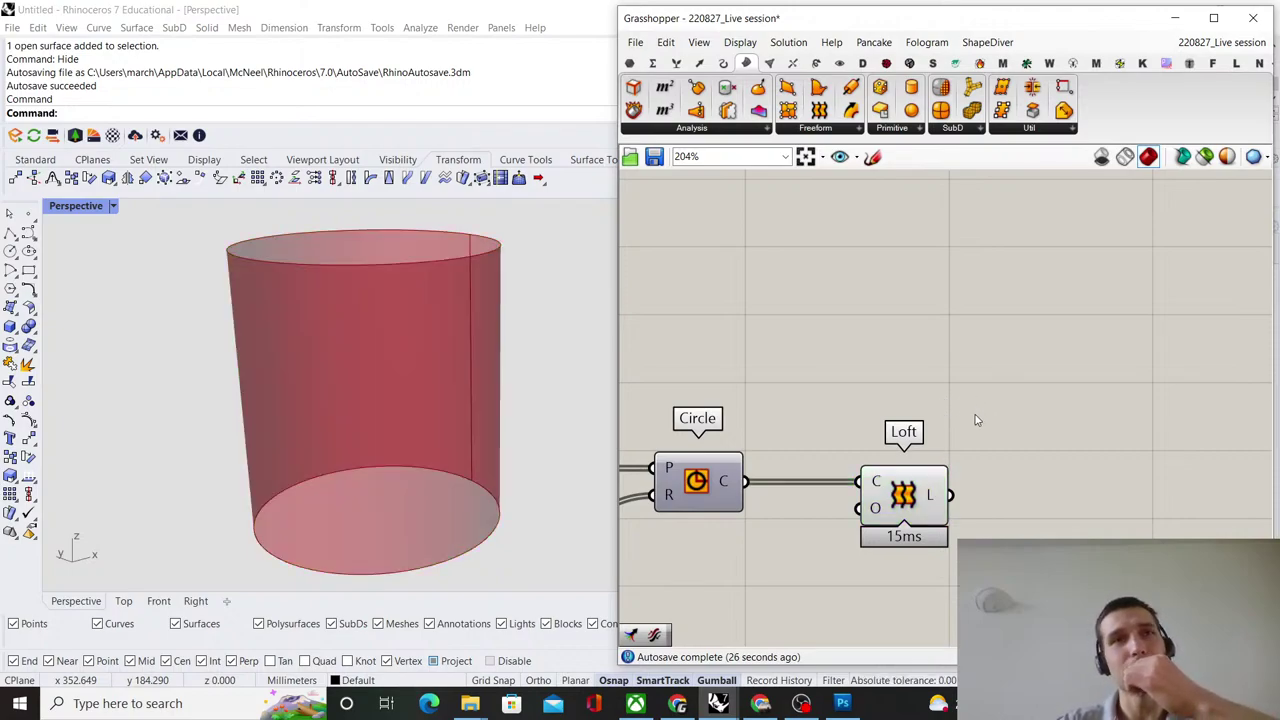
{"action": "scroll", "coordinate": [975, 400], "scroll_direction": "down", "scroll_amount": 3}
{"action": "scroll", "coordinate": [980, 410], "scroll_direction": "up", "scroll_amount": 3}
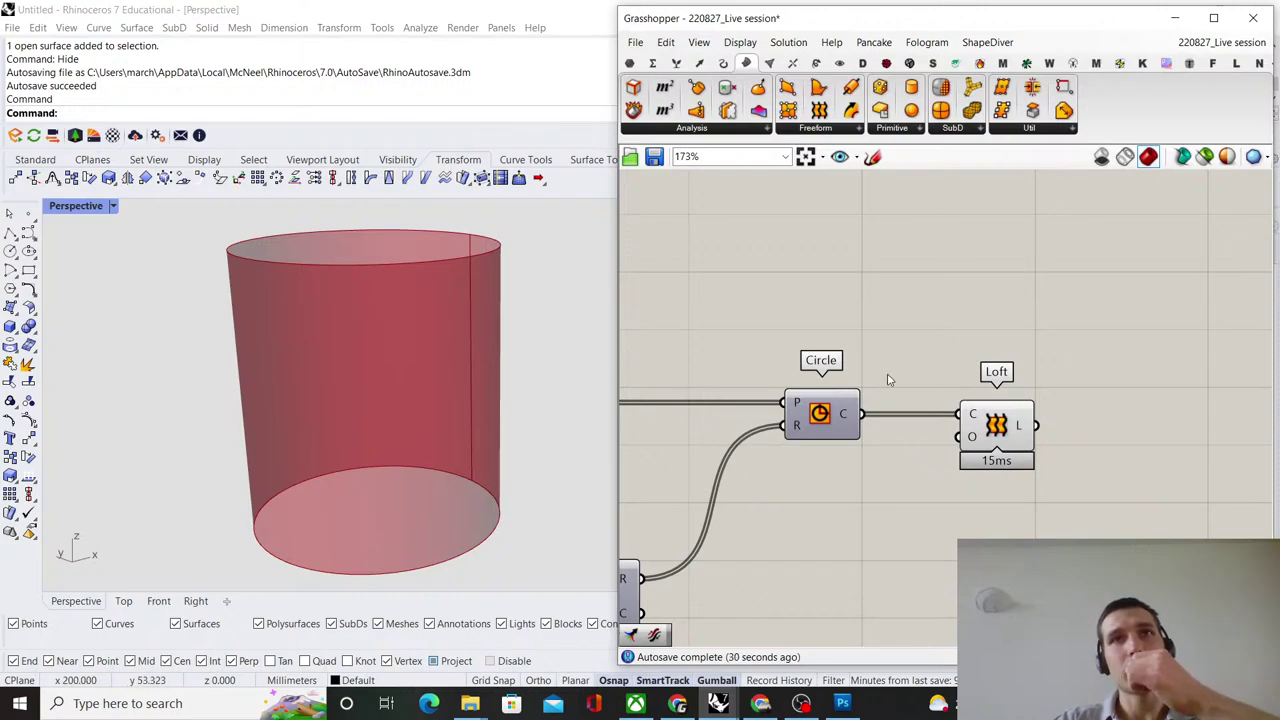
Review the existing base-geometry and image-sampler definition above the loft definition.
{"action": "scroll", "coordinate": [950, 376], "scroll_direction": "down", "scroll_amount": 6}
{"action": "right_click_drag", "start_coordinate": [1000, 332], "coordinate": [1015, 401]}
{"action": "scroll", "coordinate": [1026, 420], "scroll_direction": "up", "scroll_amount": 5}
{"action": "left_click", "coordinate": [1006, 440]}
{"action": "left_click", "coordinate": [1079, 369]}
{"action": "scroll", "coordinate": [1024, 385], "scroll_direction": "down", "scroll_amount": 5}
{"action": "scroll", "coordinate": [1031, 387], "scroll_direction": "down", "scroll_amount": 3}
{"action": "scroll", "coordinate": [849, 282], "scroll_direction": "up", "scroll_amount": 5}
{"action": "right_click_drag", "start_coordinate": [849, 343], "coordinate": [1152, 438]}
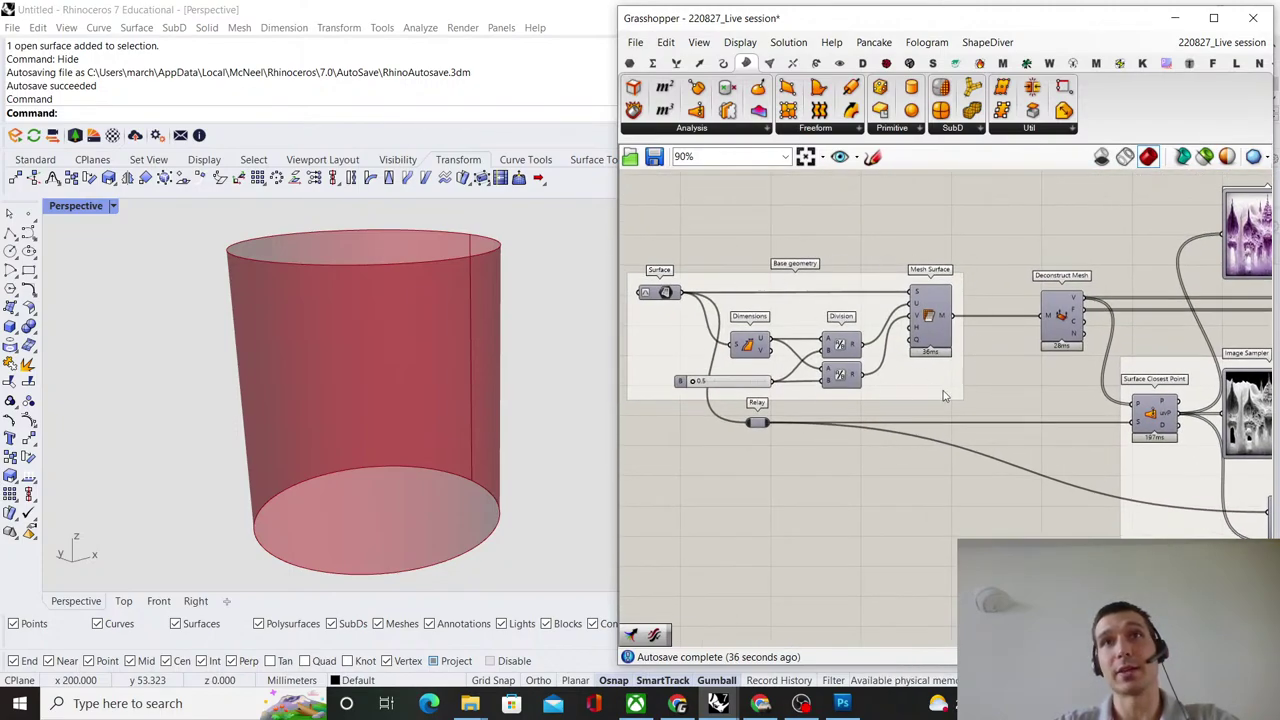
{"action": "scroll", "coordinate": [858, 333], "scroll_direction": "down", "scroll_amount": 4}
{"action": "scroll", "coordinate": [1050, 405], "scroll_direction": "down", "scroll_amount": 3}
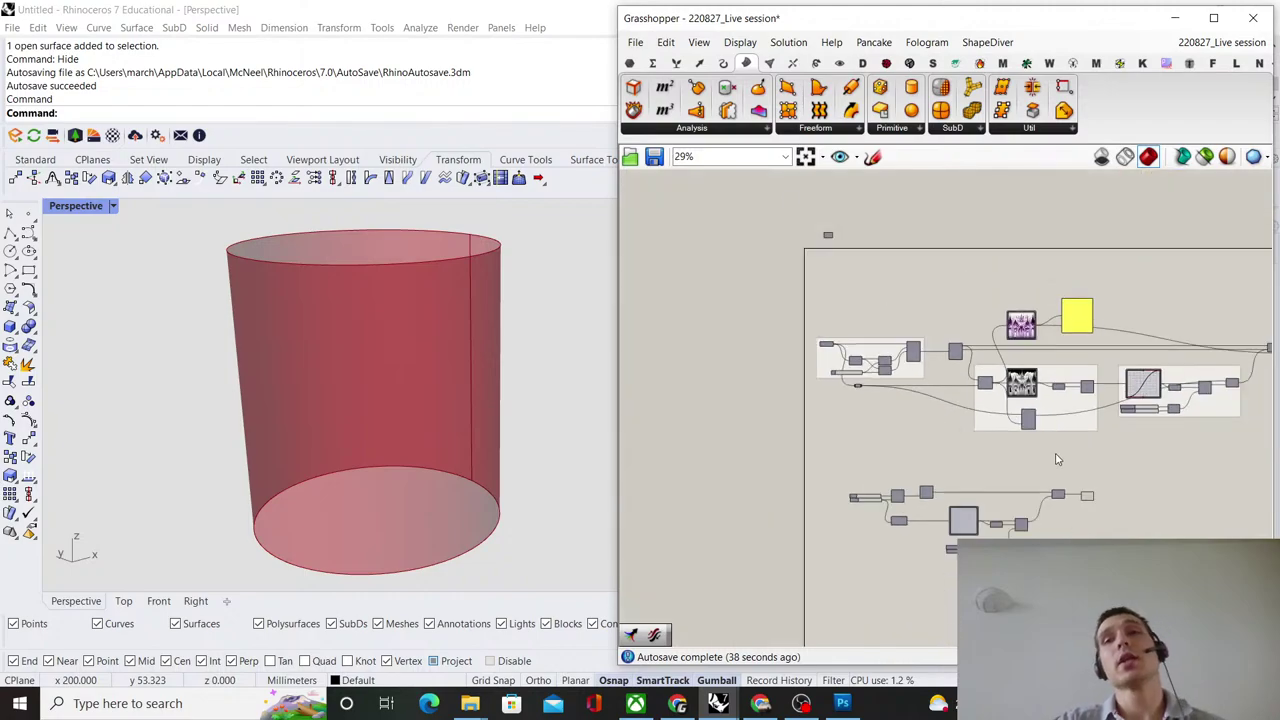
{"action": "right_click_drag", "start_coordinate": [1028, 531], "coordinate": [1000, 394]}
{"action": "scroll", "coordinate": [980, 402], "scroll_direction": "up", "scroll_amount": 5}
Start the Picture command in Rhino and load the Seamless metal texture image.
{"action": "scroll", "coordinate": [358, 348], "scroll_direction": "down", "scroll_amount": 10}
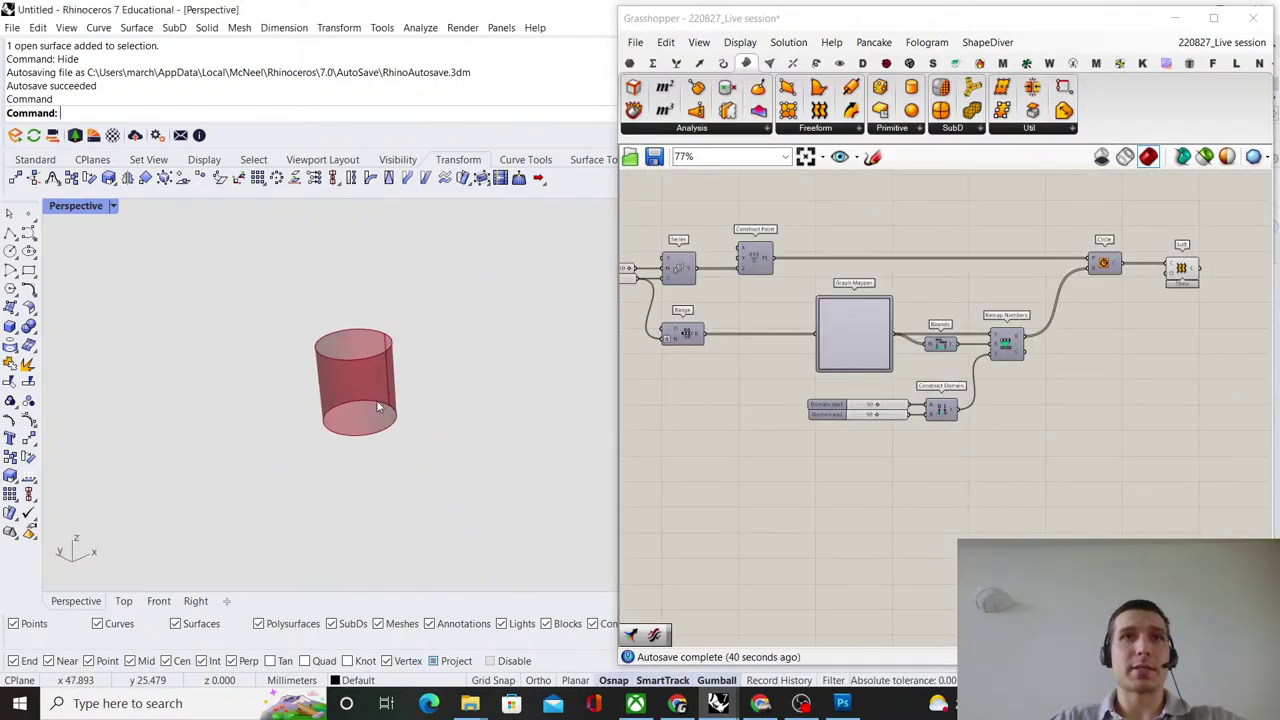
{"action": "scroll", "coordinate": [385, 430], "scroll_direction": "up", "scroll_amount": 4}
{"action": "type", "text": "Picture"}
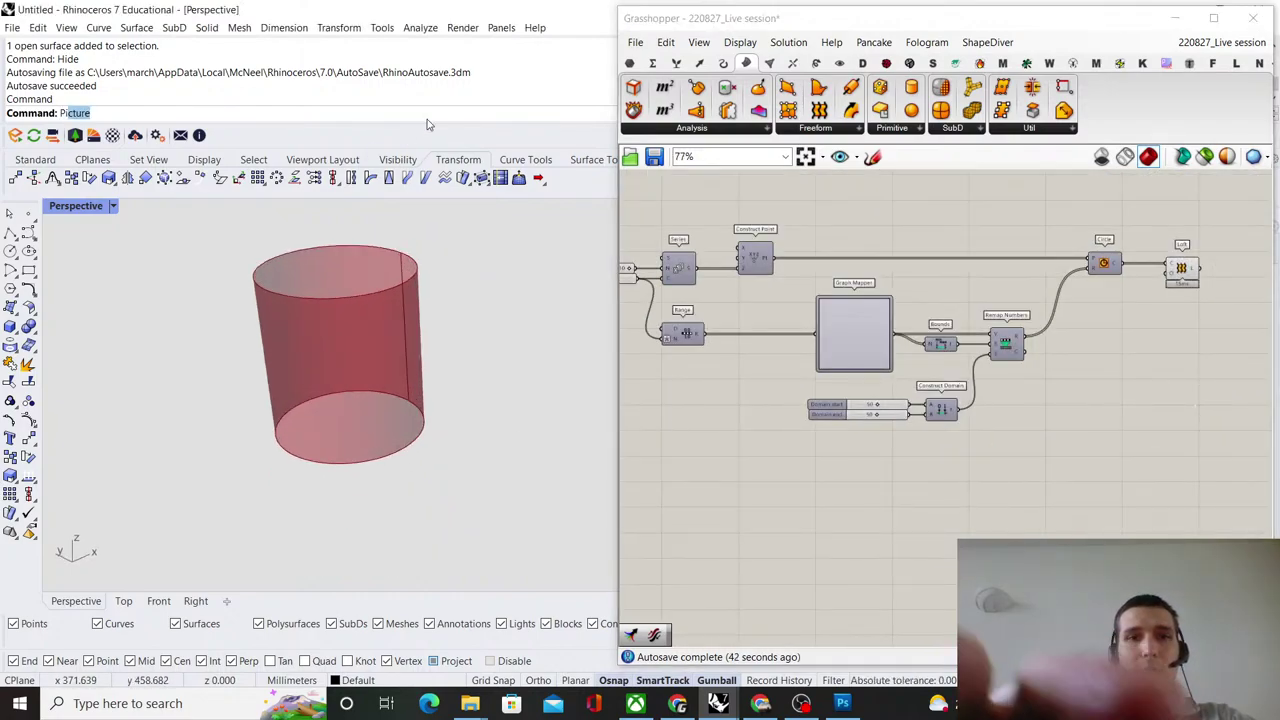
{"action": "key", "text": "Return"}
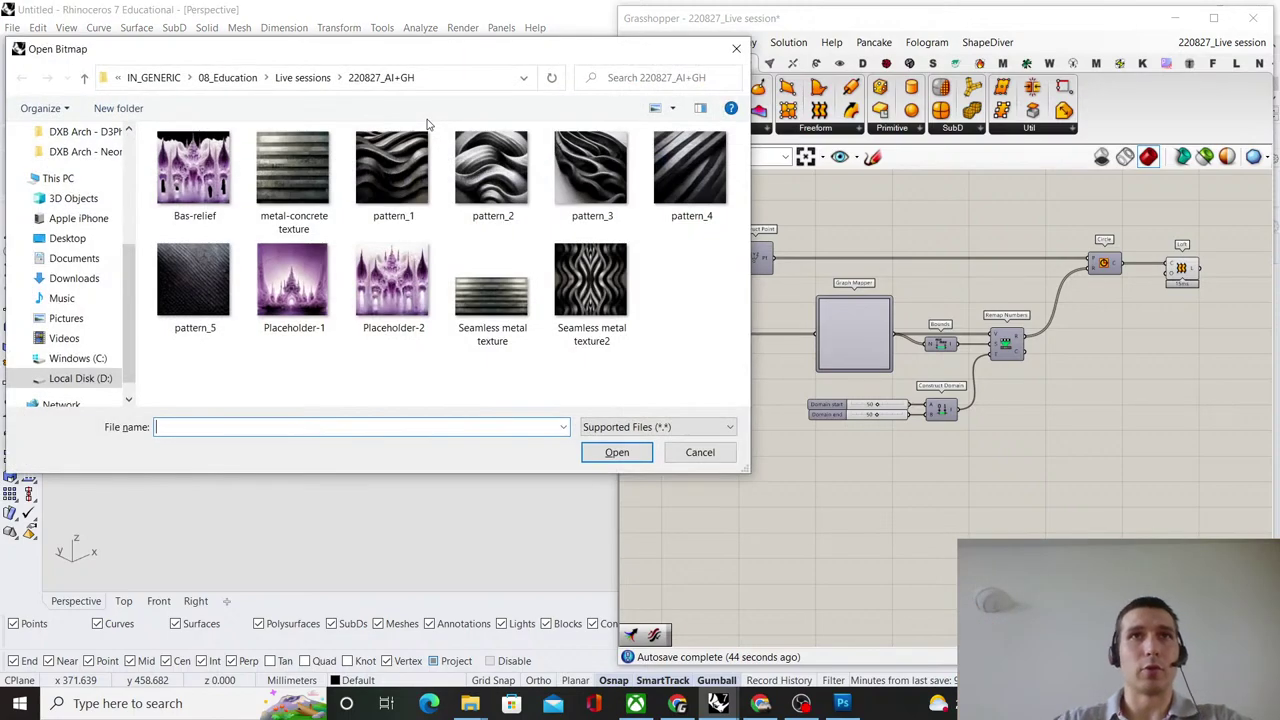
{"action": "left_click", "coordinate": [507, 317]}
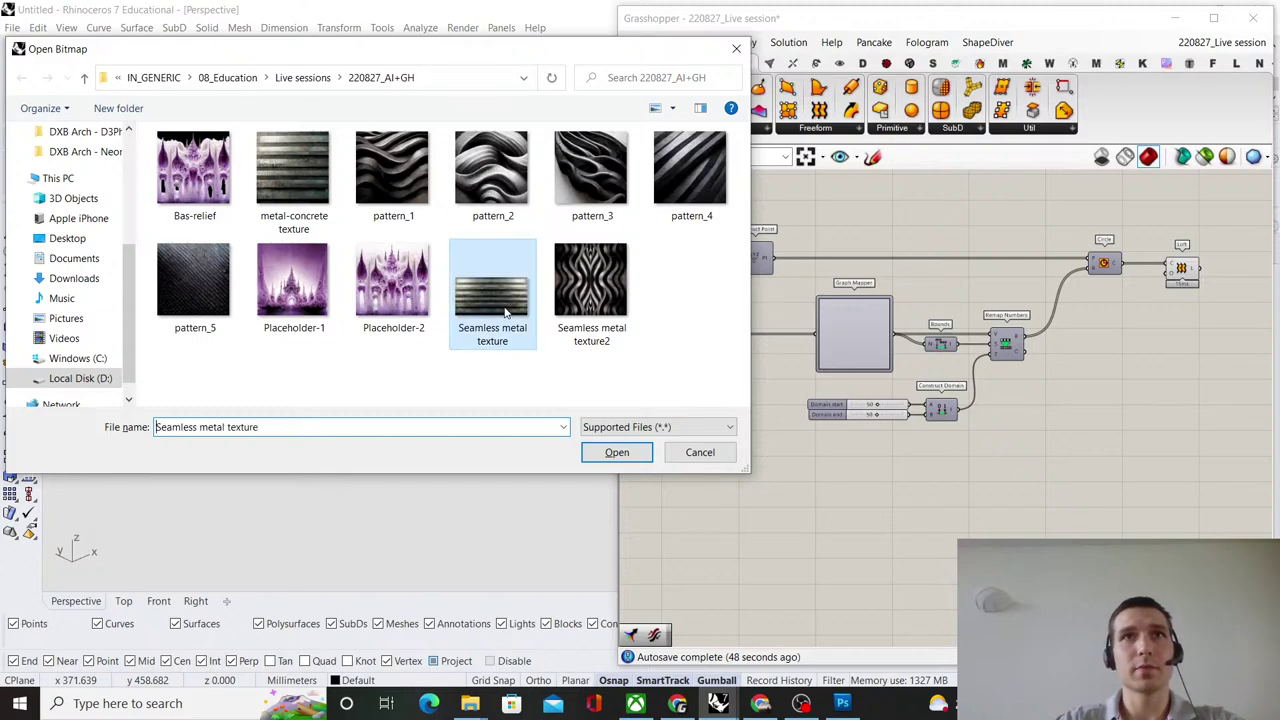
{"action": "left_click", "coordinate": [645, 455]}
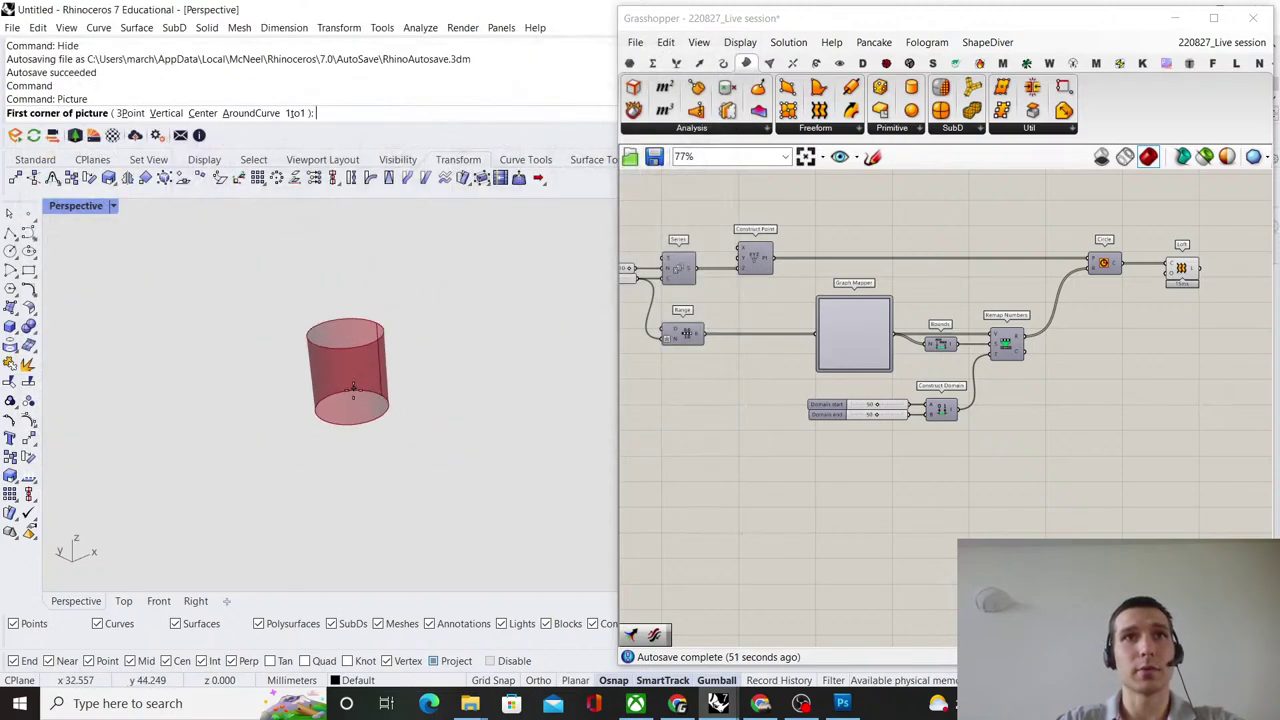
Place the picture flat on the ground plane, with its first corner at the origin (0) and a freehand opposite corner.
{"action": "type", "text": "0"}
{"action": "key", "text": "Return"}
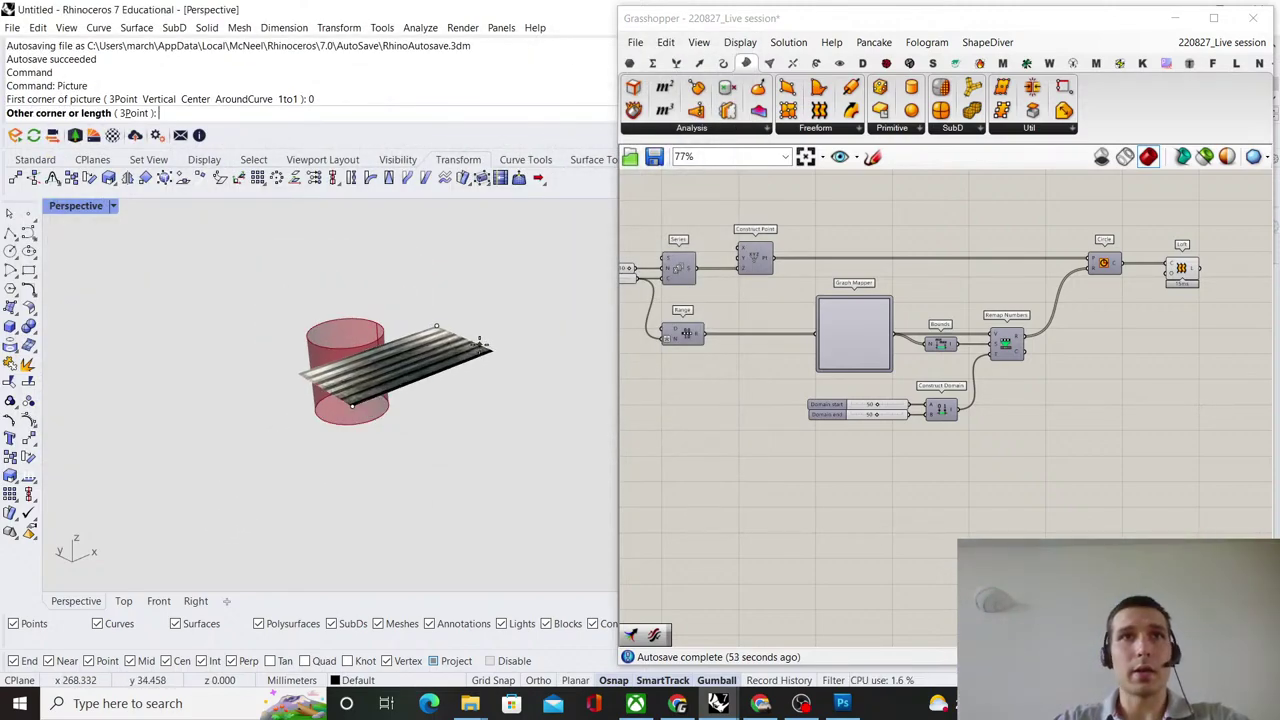
{"action": "left_click", "coordinate": [495, 320]}
{"action": "scroll", "coordinate": [429, 356], "scroll_direction": "down", "scroll_amount": 5}
{"action": "mouse_move", "coordinate": [429, 356]}
{"action": "right_mouse_down"}
{"action": "mouse_move", "coordinate": [409, 418]}
{"action": "mouse_move", "coordinate": [411, 349]}
{"action": "mouse_move", "coordinate": [408, 367]}
{"action": "right_mouse_up"}
{"action": "scroll", "coordinate": [416, 403], "scroll_direction": "up", "scroll_amount": 8}
{"action": "scroll", "coordinate": [380, 405], "scroll_direction": "down", "scroll_amount": 5}
{"action": "scroll", "coordinate": [401, 371], "scroll_direction": "up", "scroll_amount": 9}
{"action": "scroll", "coordinate": [424, 337], "scroll_direction": "down", "scroll_amount": 8}
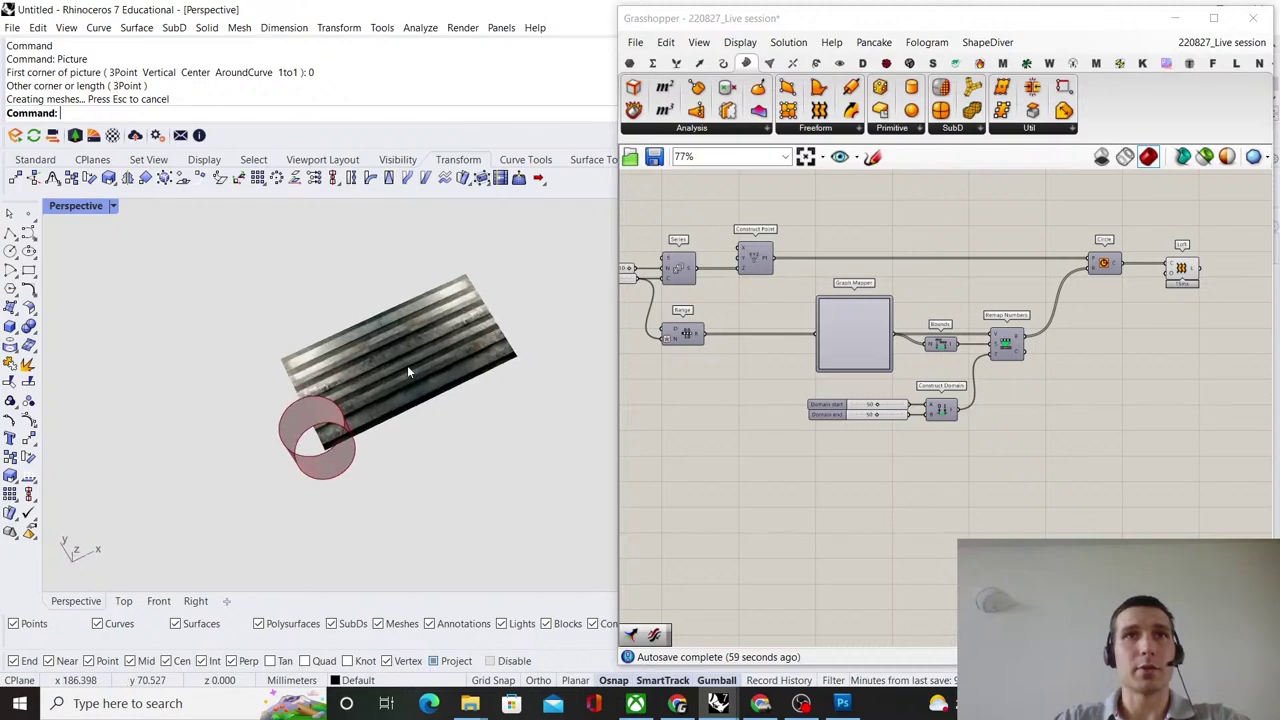
Duplicate the whole image-sampler relief definition, from Surface through the Amplitude group, into the empty canvas area below the loft definition.
{"action": "scroll", "coordinate": [900, 362], "scroll_direction": "down", "scroll_amount": 5}
{"action": "right_click_drag", "start_coordinate": [860, 222], "coordinate": [850, 412]}
{"action": "scroll", "coordinate": [852, 376], "scroll_direction": "up", "scroll_amount": 5}
{"action": "scroll", "coordinate": [922, 323], "scroll_direction": "down", "scroll_amount": 4}
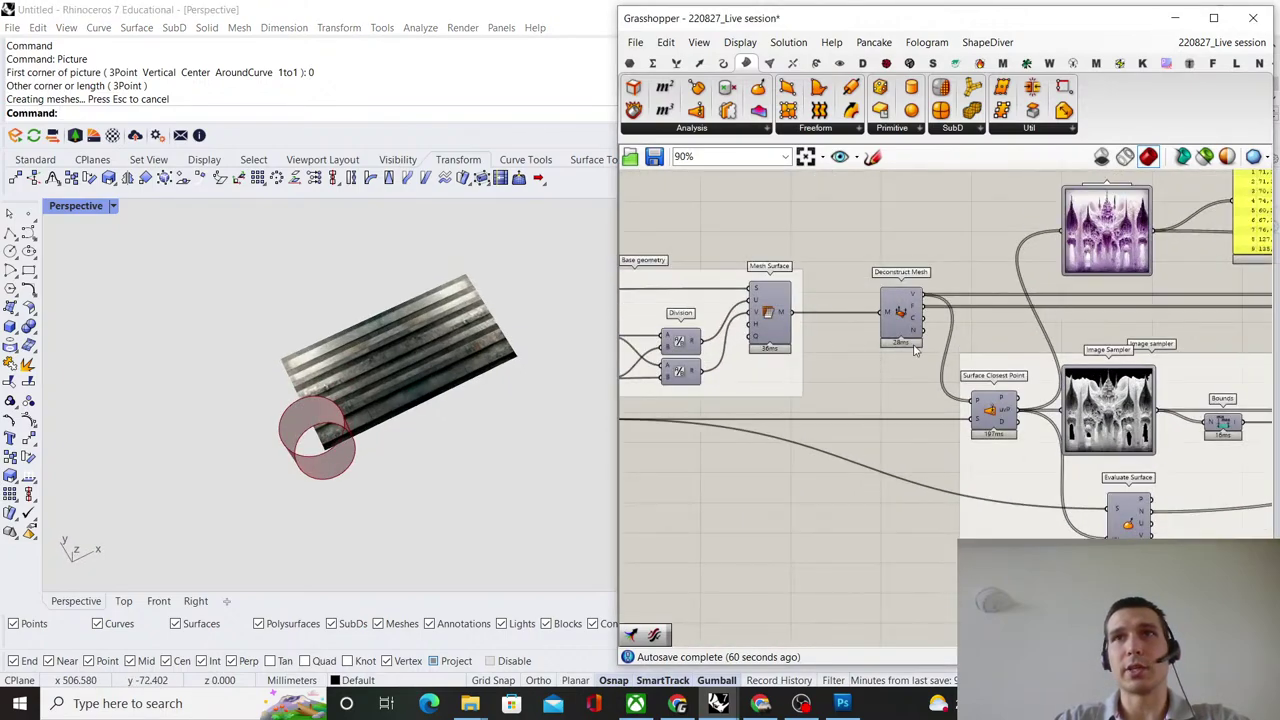
{"action": "scroll", "coordinate": [922, 323], "scroll_direction": "up", "scroll_amount": 3}
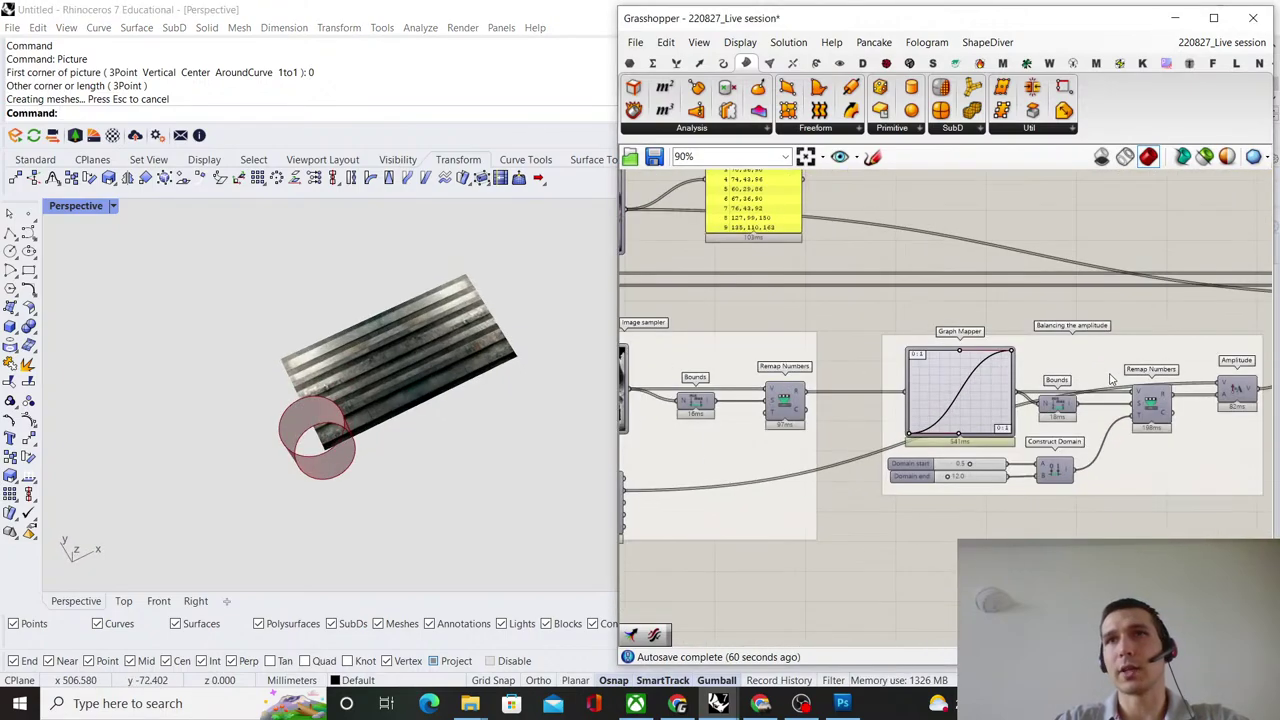
{"action": "scroll", "coordinate": [1157, 347], "scroll_direction": "down", "scroll_amount": 6}
{"action": "right_click_drag", "start_coordinate": [1157, 346], "coordinate": [1078, 343]}
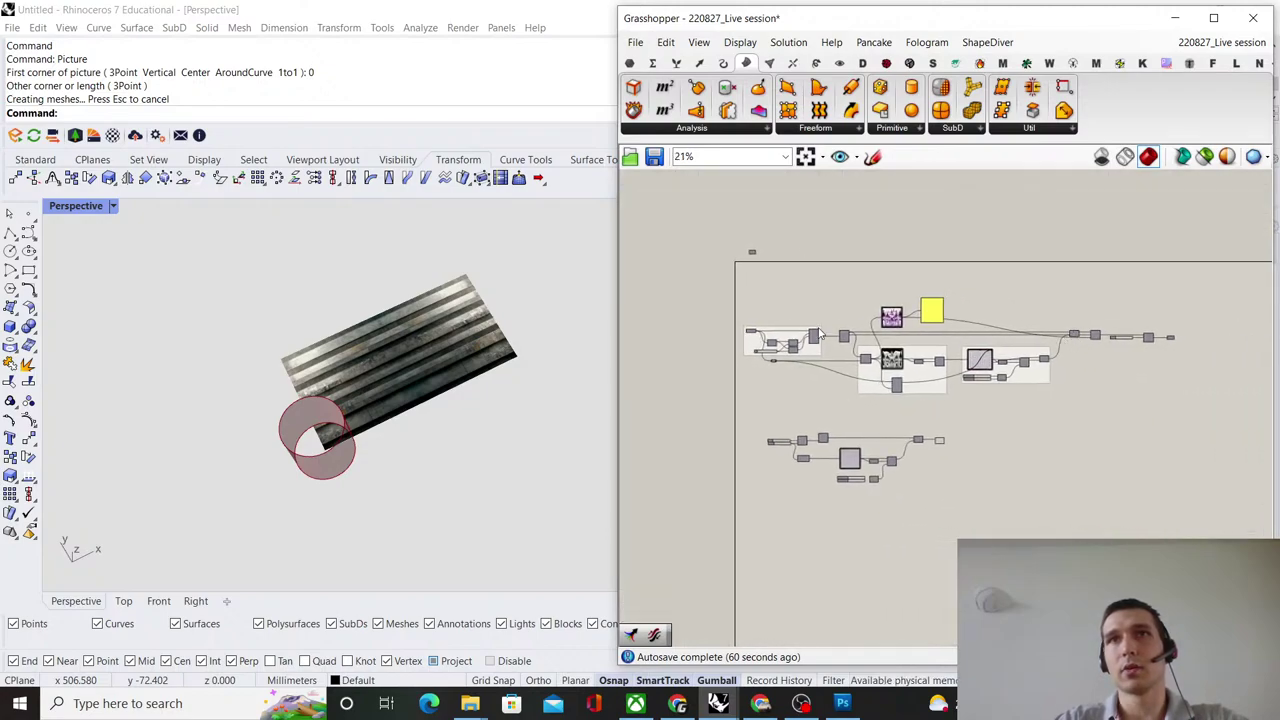
{"action": "left_click_drag", "start_coordinate": [835, 314], "coordinate": [1109, 403]}
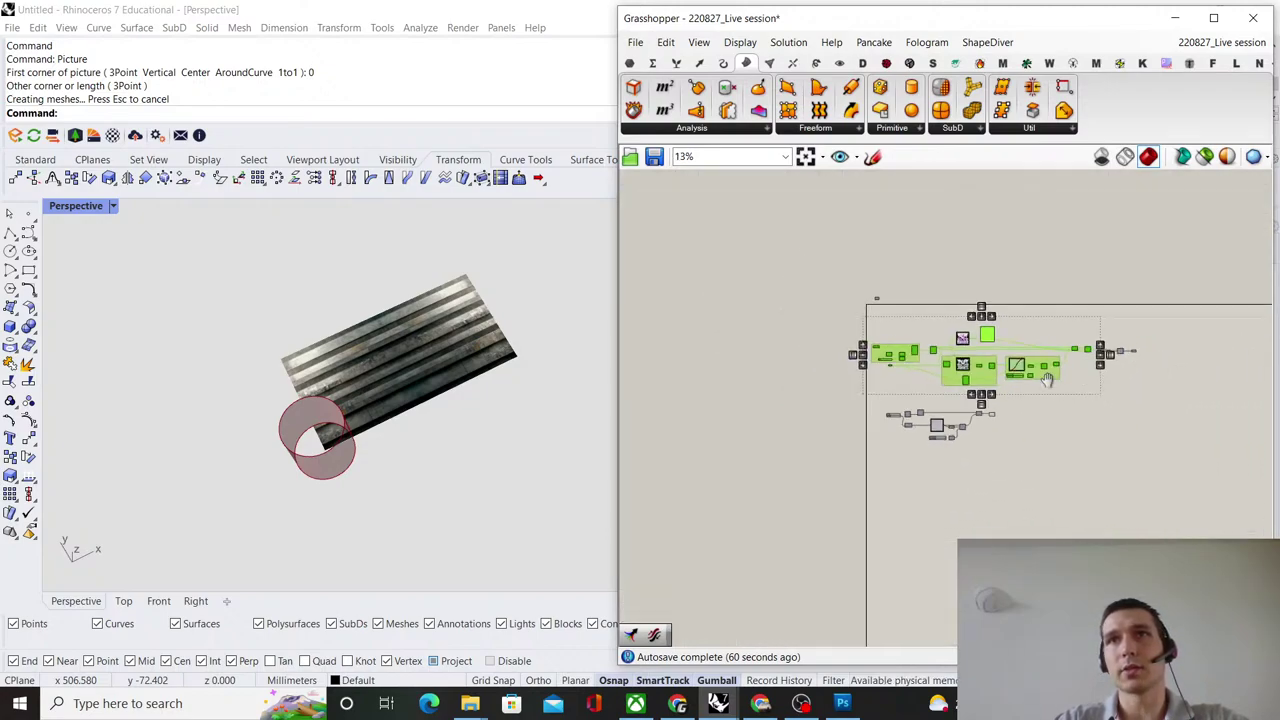
{"action": "right_click_drag", "start_coordinate": [1031, 385], "coordinate": [969, 283]}
{"action": "left_click_drag", "start_coordinate": [969, 275], "coordinate": [983, 482], "text": "alt"}
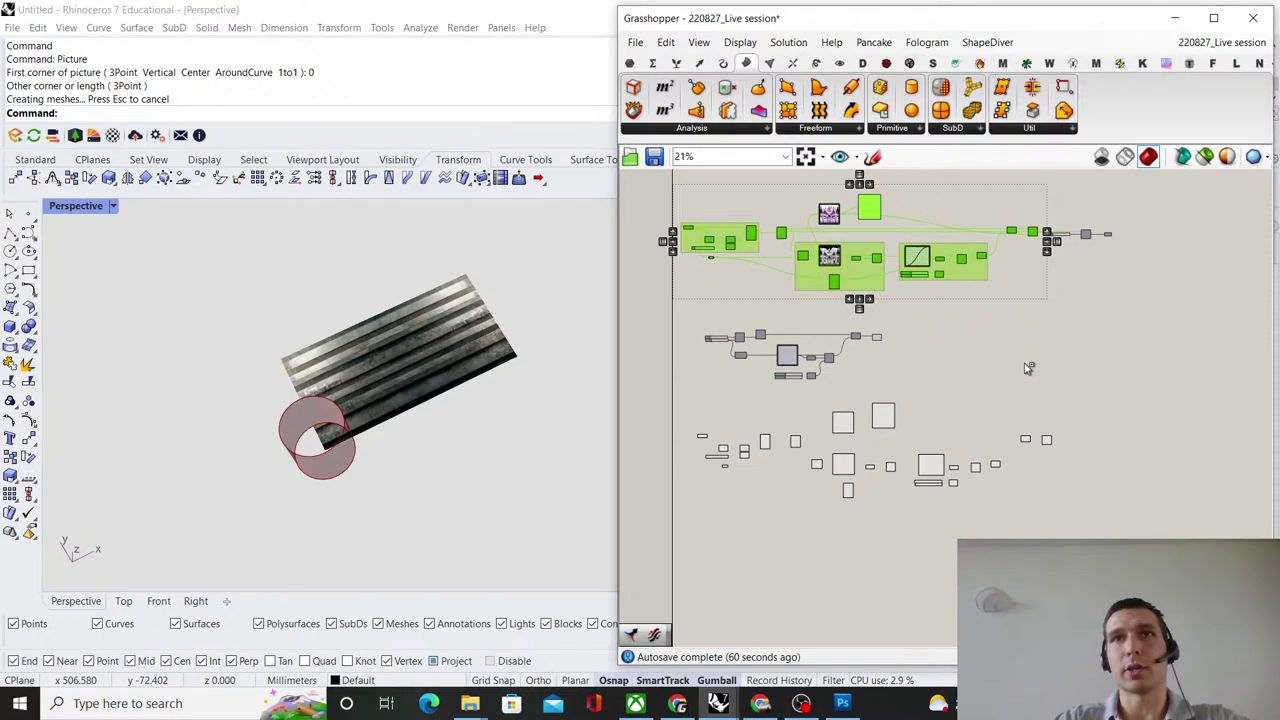
{"action": "left_click", "coordinate": [748, 472]}
Set the placed metal texture picture as the single surface of the duplicated definition's Surface parameter.
{"action": "scroll", "coordinate": [700, 451], "scroll_direction": "up", "scroll_amount": 6}
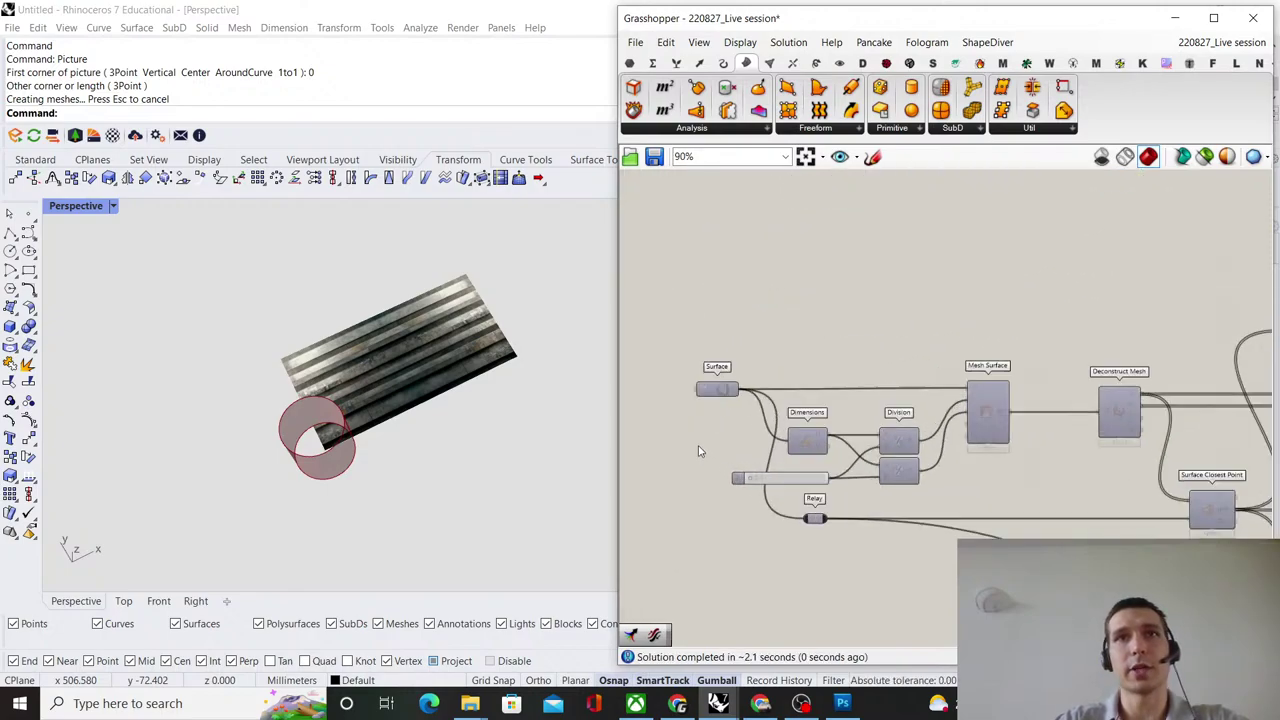
{"action": "left_click", "coordinate": [493, 372]}
{"action": "scroll", "coordinate": [714, 389], "scroll_direction": "up", "scroll_amount": 1}
{"action": "right_click", "coordinate": [716, 389]}
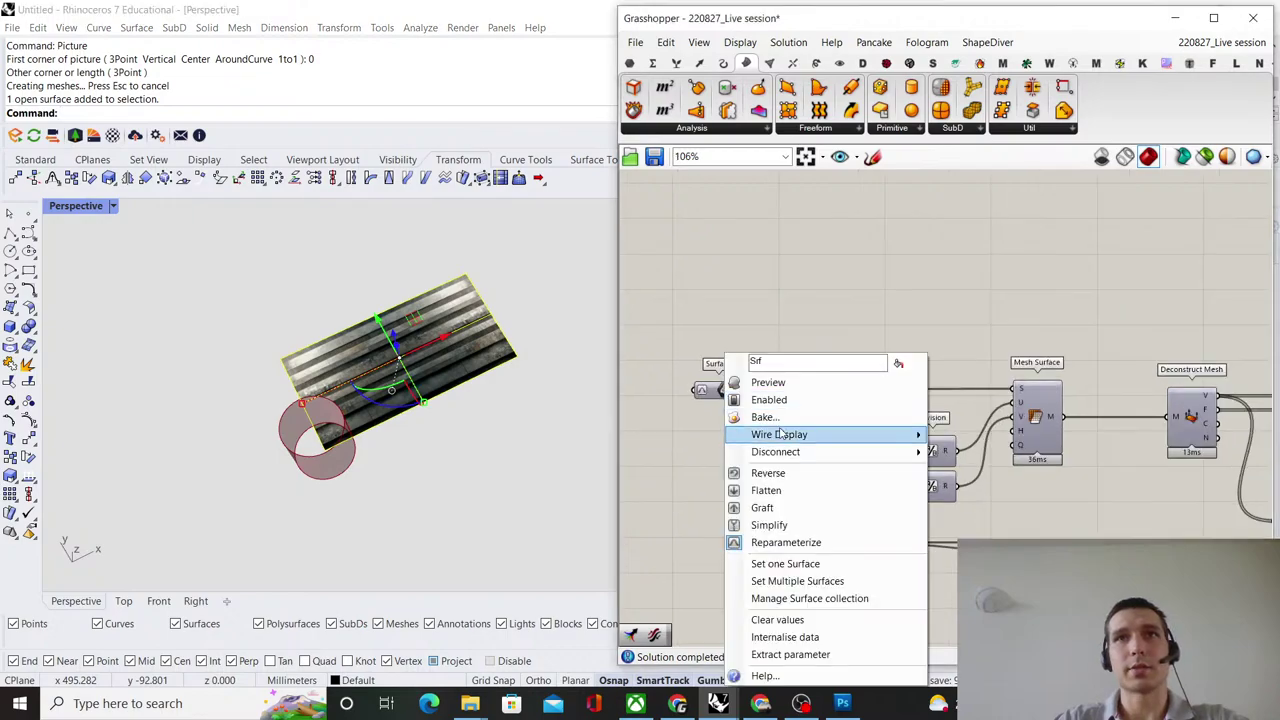
{"action": "left_click", "coordinate": [804, 563]}
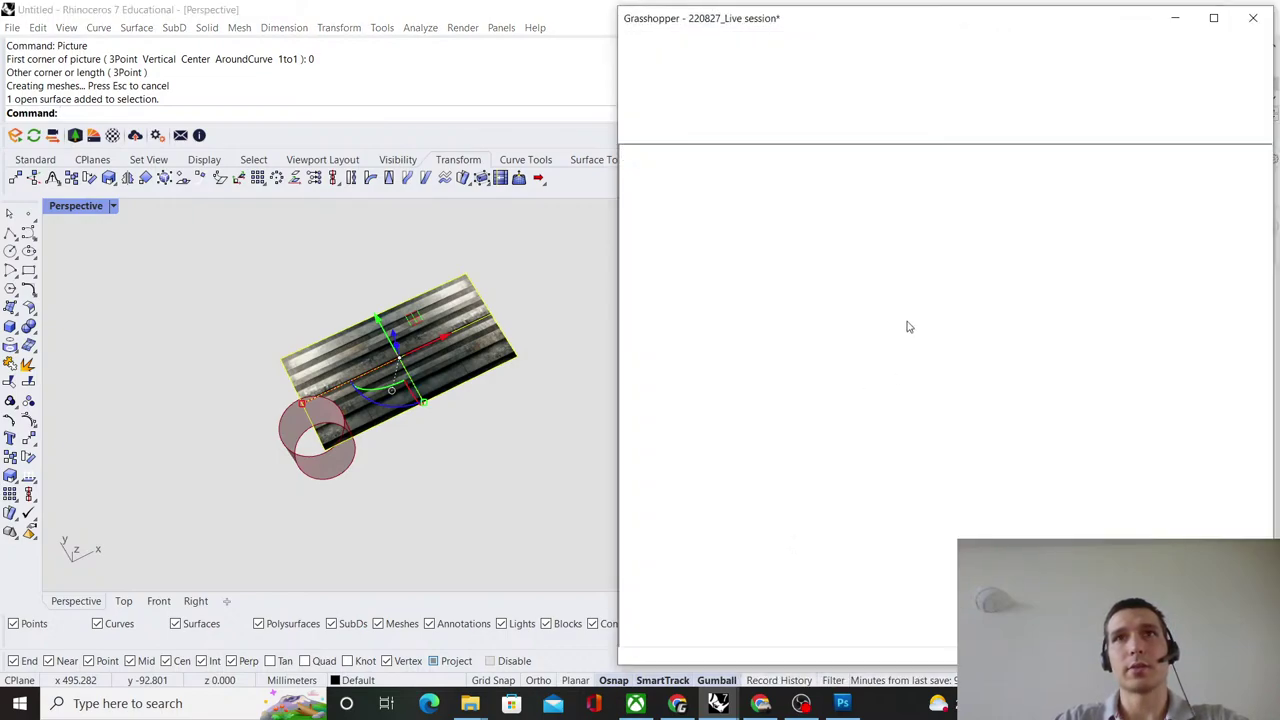
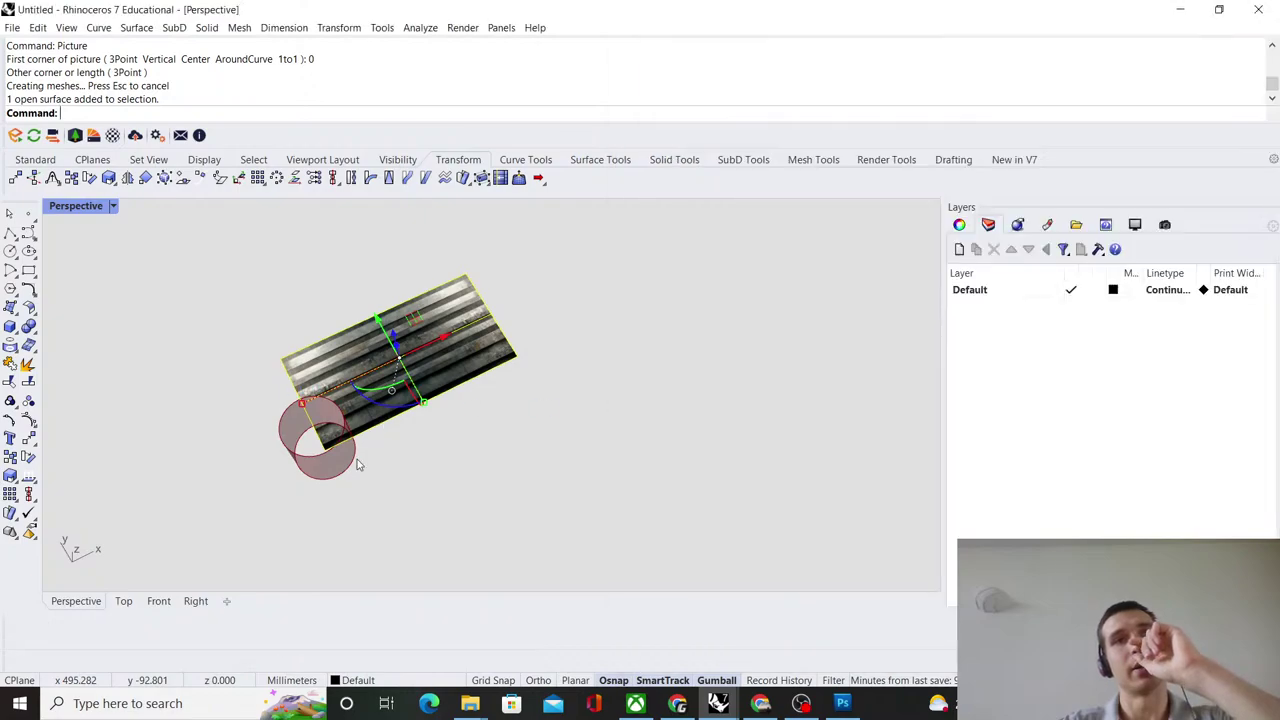
{"action": "left_click", "coordinate": [737, 701]}
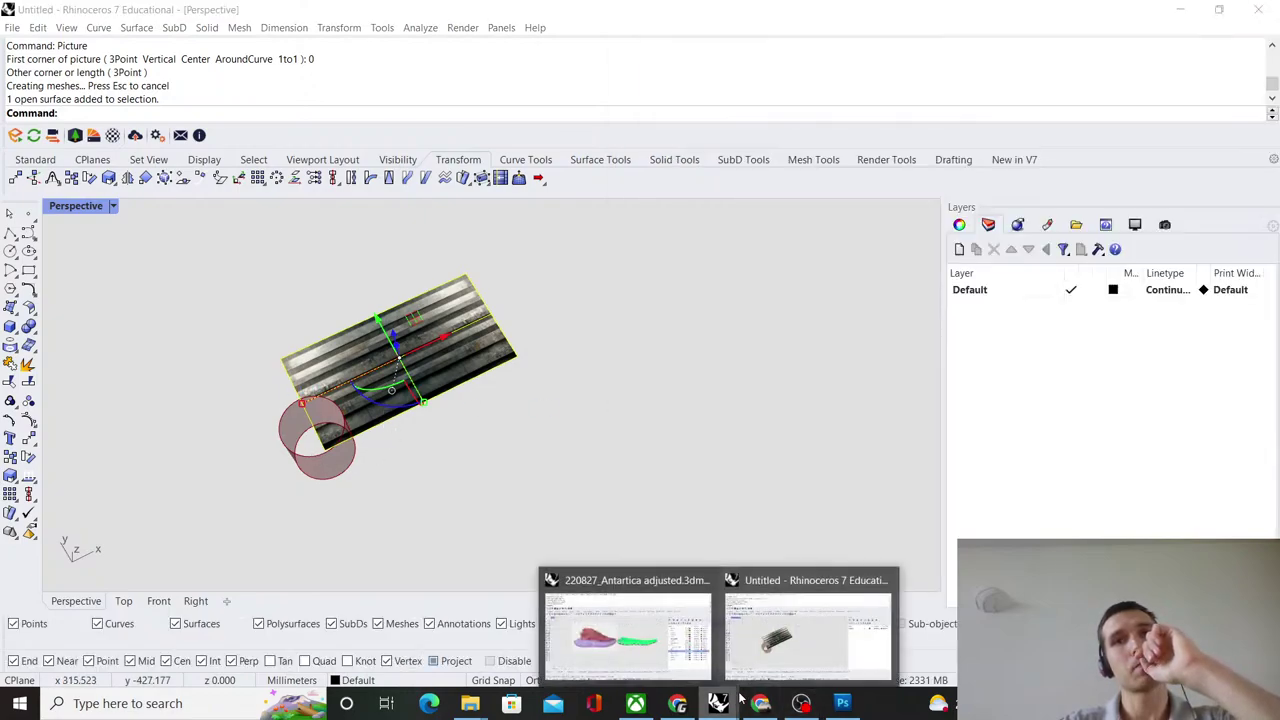
Return to the Grasshopper definition and inspect the Mesh Surface component's output against the metal texture picture in the Perspective view.
{"action": "left_click", "coordinate": [785, 640]}
{"action": "scroll", "coordinate": [914, 450], "scroll_direction": "down", "scroll_amount": 2}
{"action": "right_click_drag", "start_coordinate": [1012, 416], "coordinate": [850, 386]}
{"action": "scroll", "coordinate": [865, 447], "scroll_direction": "down", "scroll_amount": 2}
{"action": "scroll", "coordinate": [733, 414], "scroll_direction": "up", "scroll_amount": 5}
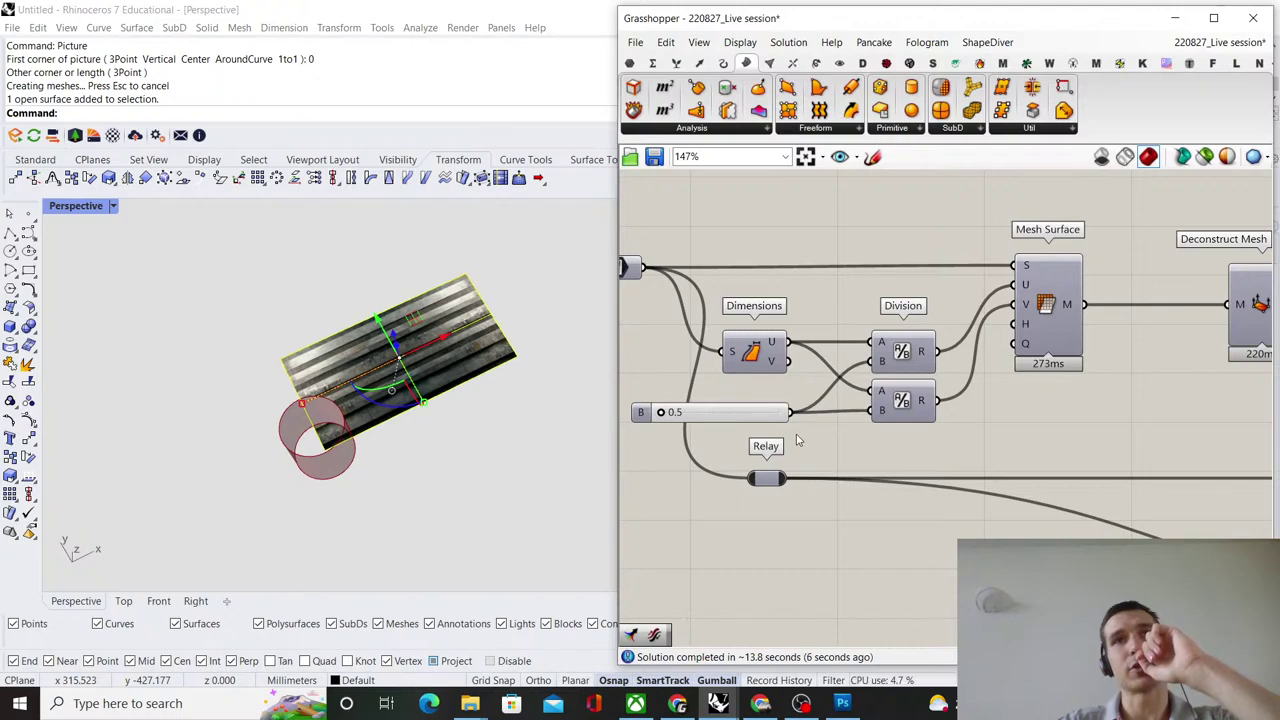
{"action": "scroll", "coordinate": [798, 436], "scroll_direction": "down", "scroll_amount": 5}
{"action": "scroll", "coordinate": [910, 406], "scroll_direction": "up", "scroll_amount": 5}
{"action": "left_click", "coordinate": [786, 357]}
{"action": "scroll", "coordinate": [512, 335], "scroll_direction": "up", "scroll_amount": 10}
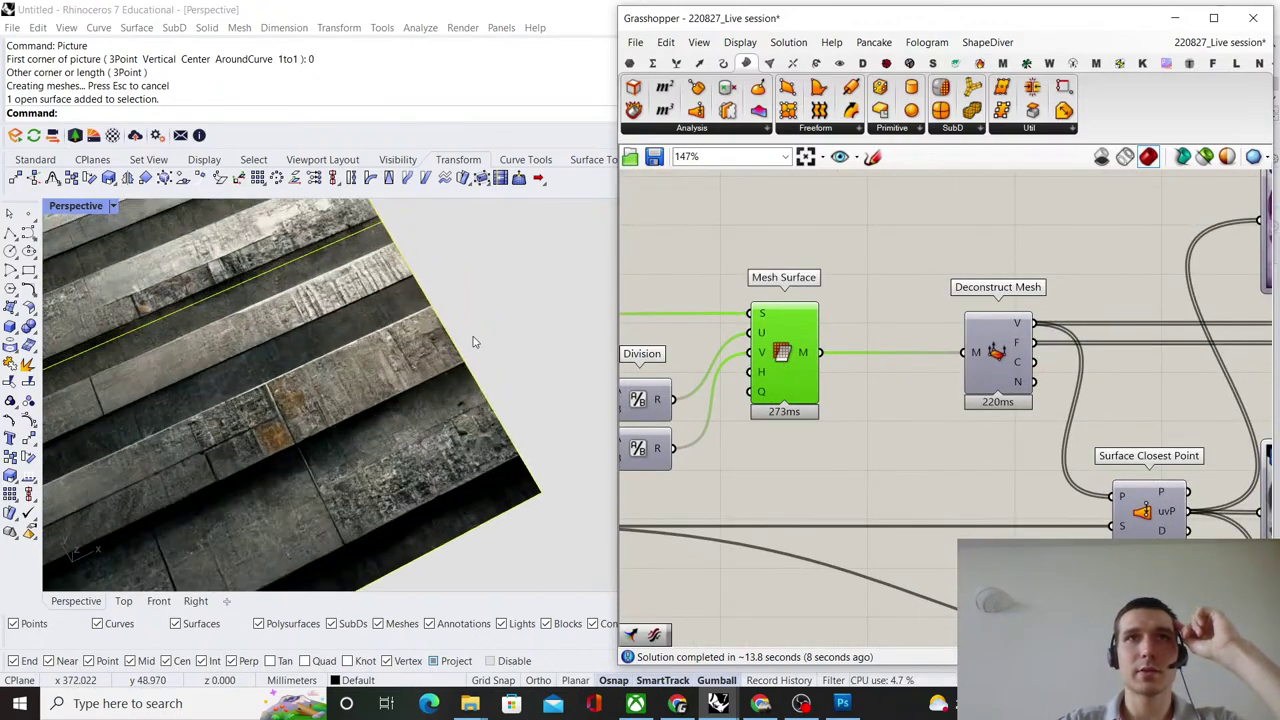
{"action": "scroll", "coordinate": [446, 352], "scroll_direction": "up", "scroll_amount": 5}
{"action": "scroll", "coordinate": [446, 354], "scroll_direction": "down", "scroll_amount": 3}
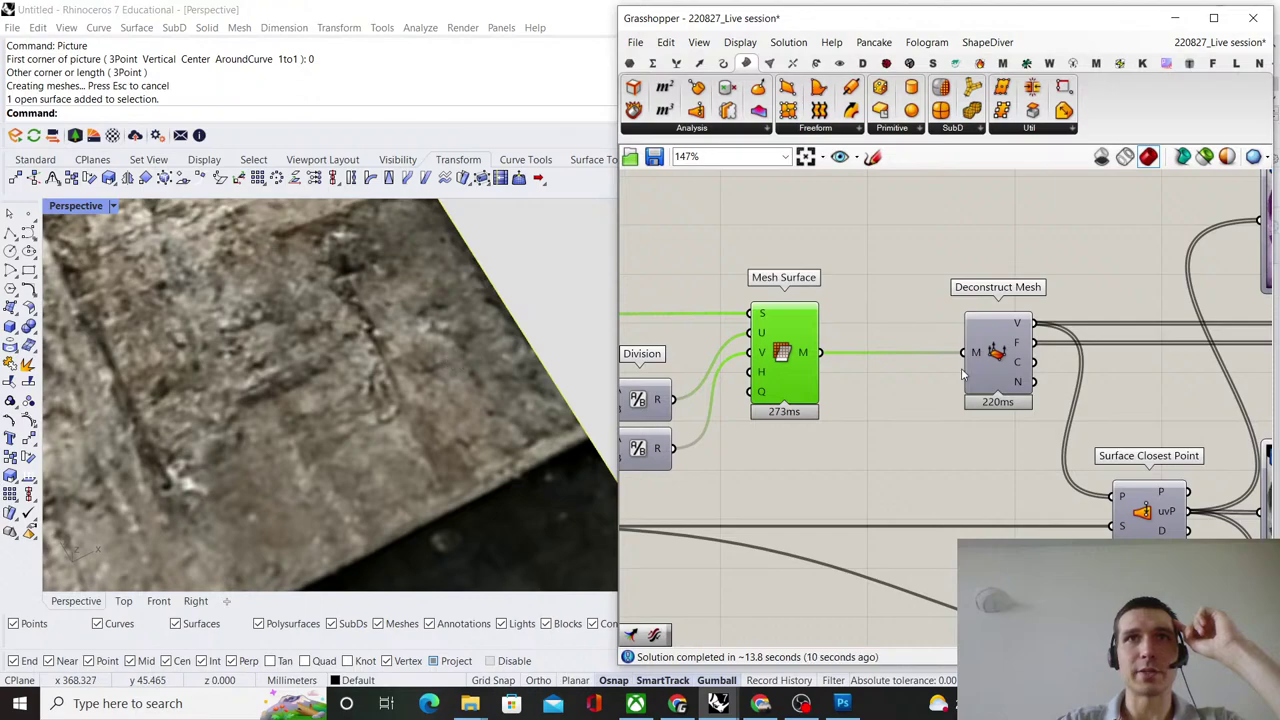
Review the duplicated definition from the Surface, Dimensions and Division inputs with their B slider through the Graph Mapper and Amplitude components.
{"action": "scroll", "coordinate": [962, 374], "scroll_direction": "down", "scroll_amount": 4}
{"action": "scroll", "coordinate": [829, 378], "scroll_direction": "up", "scroll_amount": 4}
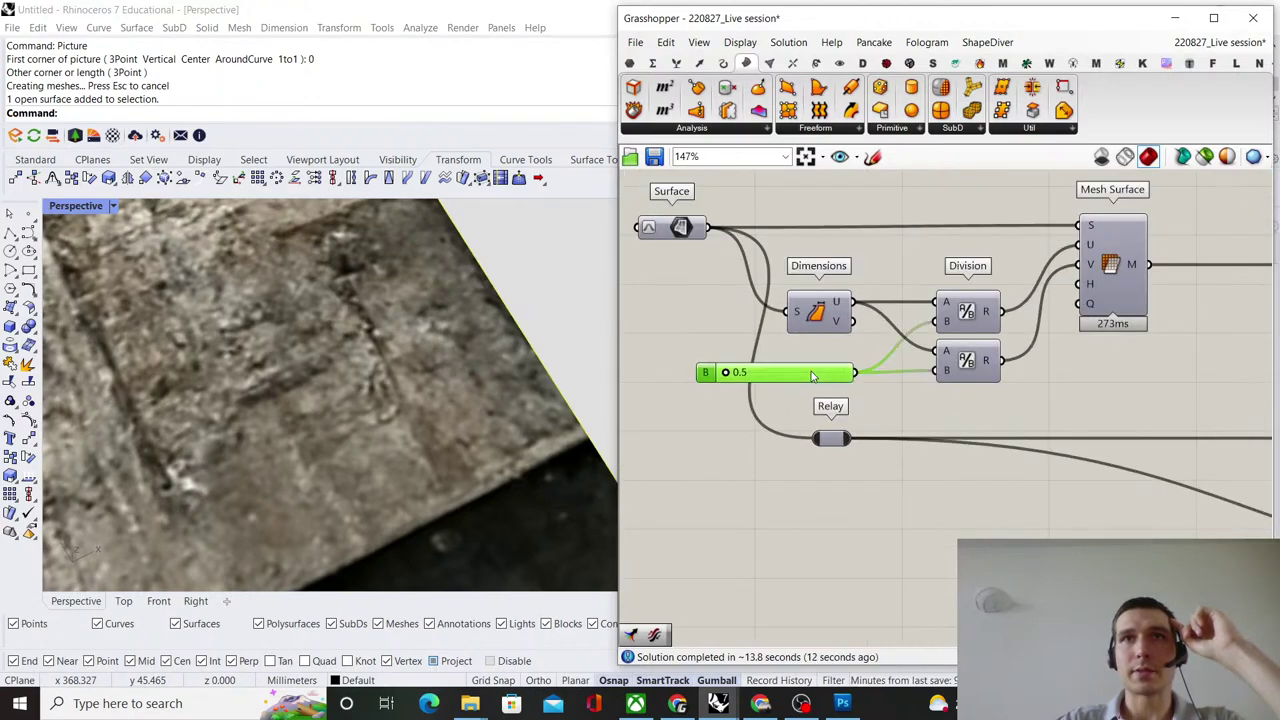
{"action": "double_click", "coordinate": [812, 376]}
{"action": "left_click", "coordinate": [891, 407]}
{"action": "scroll", "coordinate": [891, 407], "scroll_direction": "down", "scroll_amount": 5}
{"action": "scroll", "coordinate": [1110, 398], "scroll_direction": "up", "scroll_amount": 5}
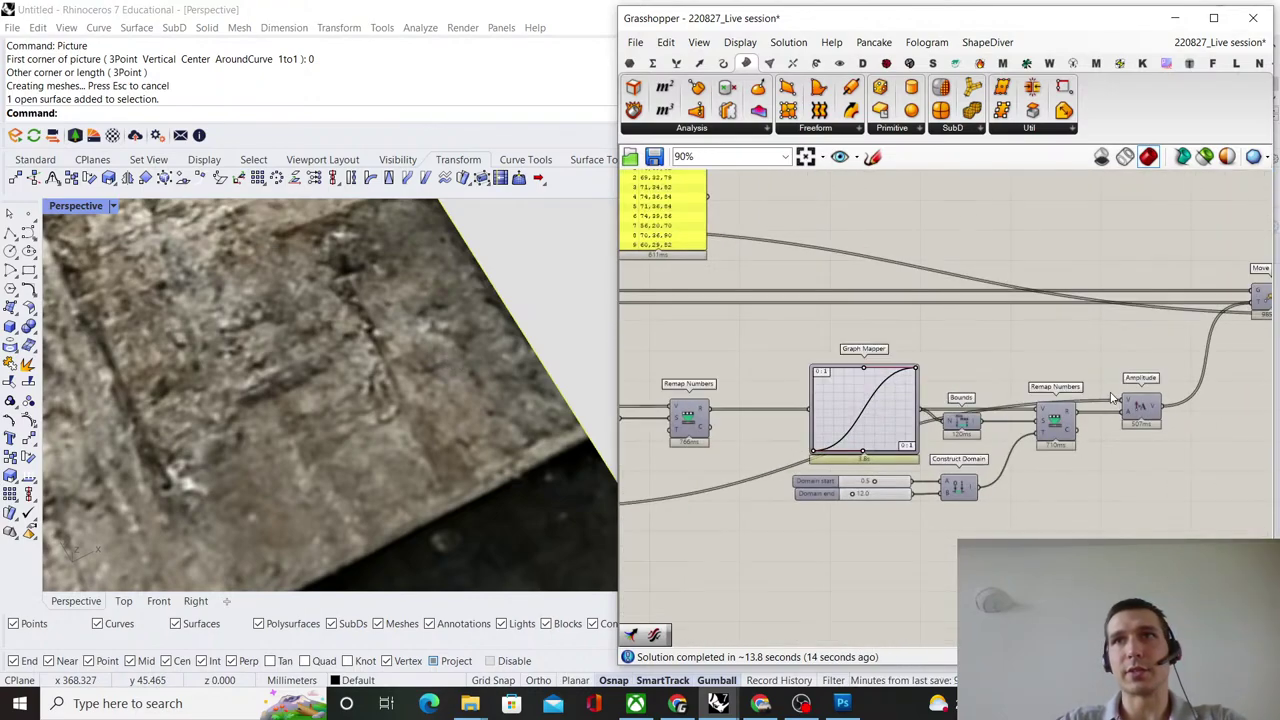
{"action": "scroll", "coordinate": [1110, 398], "scroll_direction": "down", "scroll_amount": 3}
{"action": "right_click_drag", "start_coordinate": [930, 365], "coordinate": [1020, 357]}
{"action": "scroll", "coordinate": [640, 353], "scroll_direction": "up", "scroll_amount": 4}
{"action": "right_click_drag", "start_coordinate": [640, 353], "coordinate": [981, 360]}
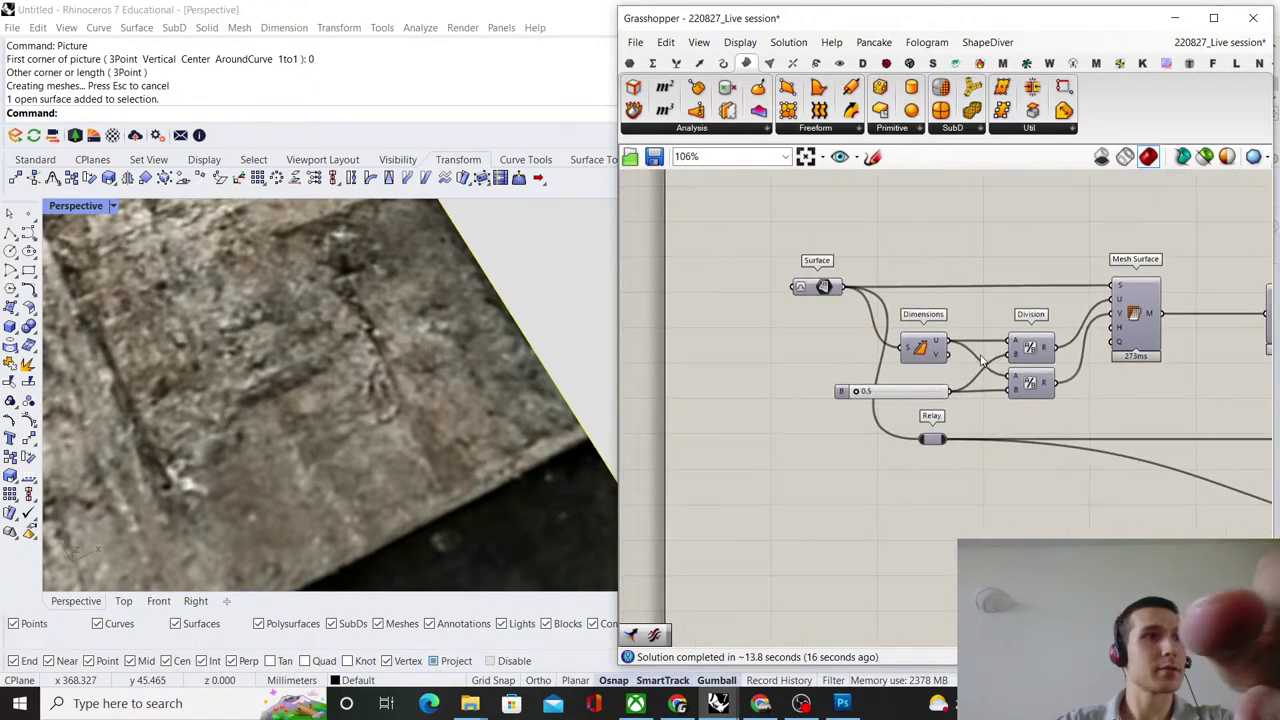
{"action": "scroll", "coordinate": [980, 370], "scroll_direction": "up", "scroll_amount": 3}
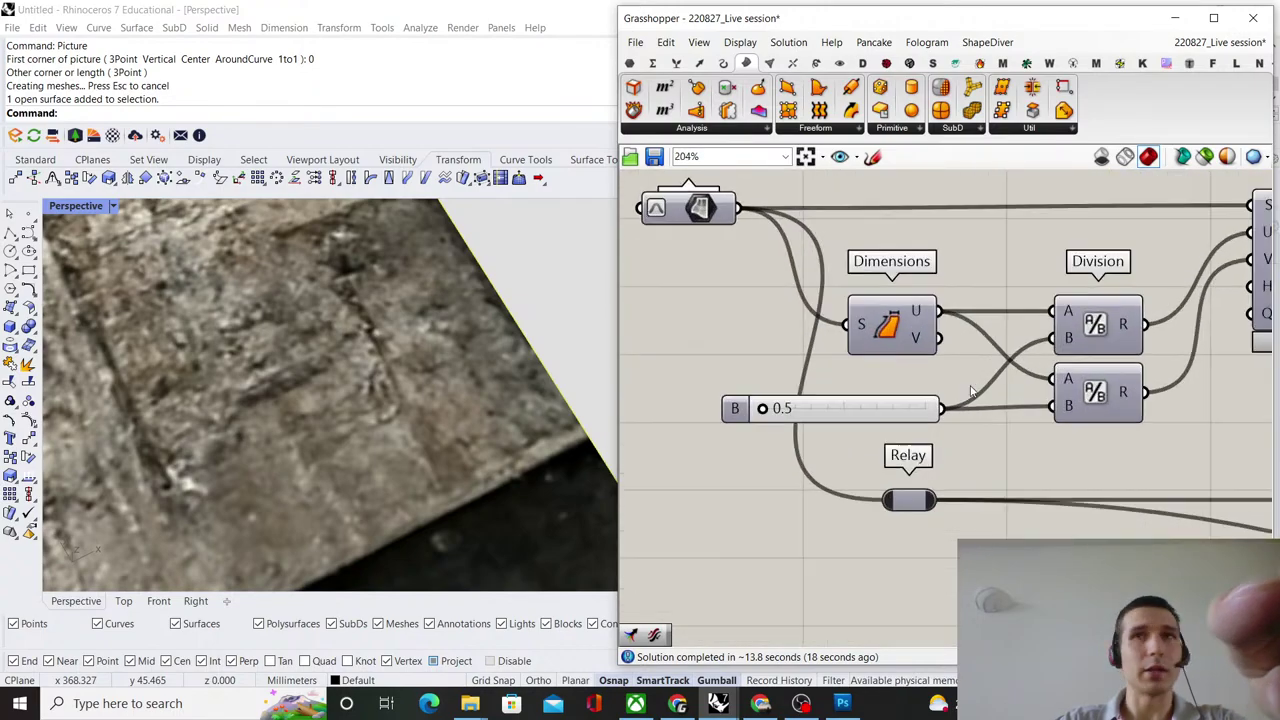
Set the slider B that feeds both Division components to 5.
{"action": "scroll", "coordinate": [970, 390], "scroll_direction": "up", "scroll_amount": 1}
{"action": "double_click", "coordinate": [893, 412]}
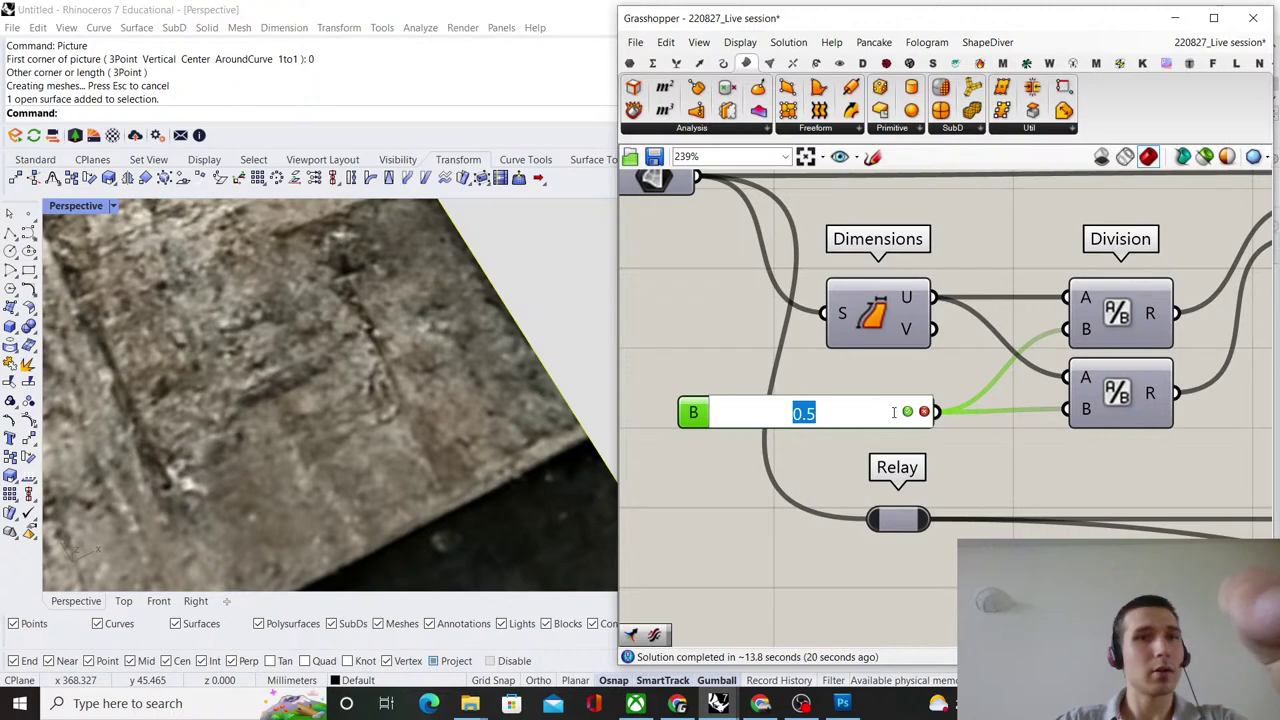
{"action": "type", "text": "5"}
{"action": "key", "text": "Return"}
Restrict the Grasshopper preview to selected components and frame the whole textured picture surface in the Perspective view.
{"action": "scroll", "coordinate": [895, 418], "scroll_direction": "down", "scroll_amount": 12}
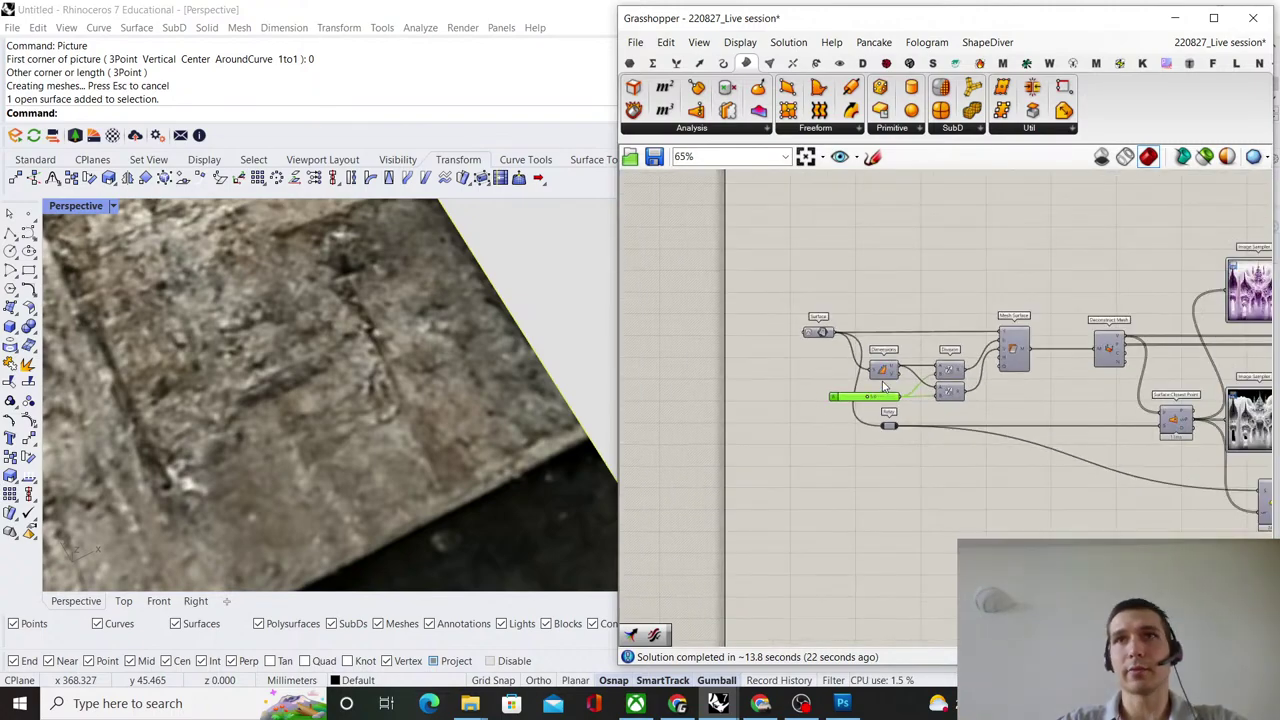
{"action": "right_click_drag", "start_coordinate": [1217, 389], "coordinate": [952, 419]}
{"action": "scroll", "coordinate": [952, 419], "scroll_direction": "up", "scroll_amount": 7}
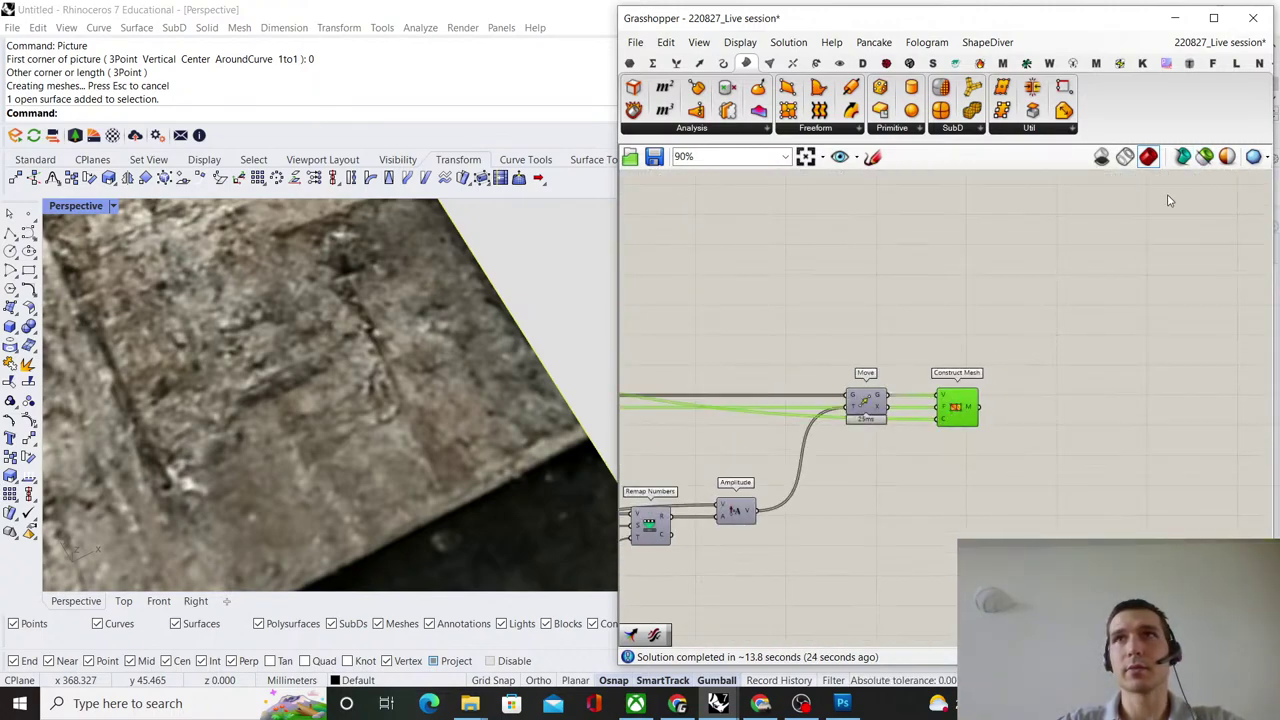
{"action": "left_click", "coordinate": [1205, 157]}
{"action": "scroll", "coordinate": [449, 443], "scroll_direction": "down", "scroll_amount": 8}
{"action": "right_click_drag", "start_coordinate": [446, 424], "coordinate": [345, 400], "text": "shift"}
{"action": "scroll", "coordinate": [400, 385], "scroll_direction": "down", "scroll_amount": 5}
{"action": "scroll", "coordinate": [350, 371], "scroll_direction": "up", "scroll_amount": 9}
{"action": "scroll", "coordinate": [350, 365], "scroll_direction": "down", "scroll_amount": 6}
{"action": "right_click_drag", "start_coordinate": [345, 350], "coordinate": [389, 337]}
{"action": "left_click", "coordinate": [874, 297]}
Load the "Seamless metal texture" image into the greyscale Image Sampler that feeds Bounds and Remap Numbers.
{"action": "scroll", "coordinate": [874, 297], "scroll_direction": "down", "scroll_amount": 6}
{"action": "right_click_drag", "start_coordinate": [735, 337], "coordinate": [1012, 361]}
{"action": "scroll", "coordinate": [905, 350], "scroll_direction": "up", "scroll_amount": 9}
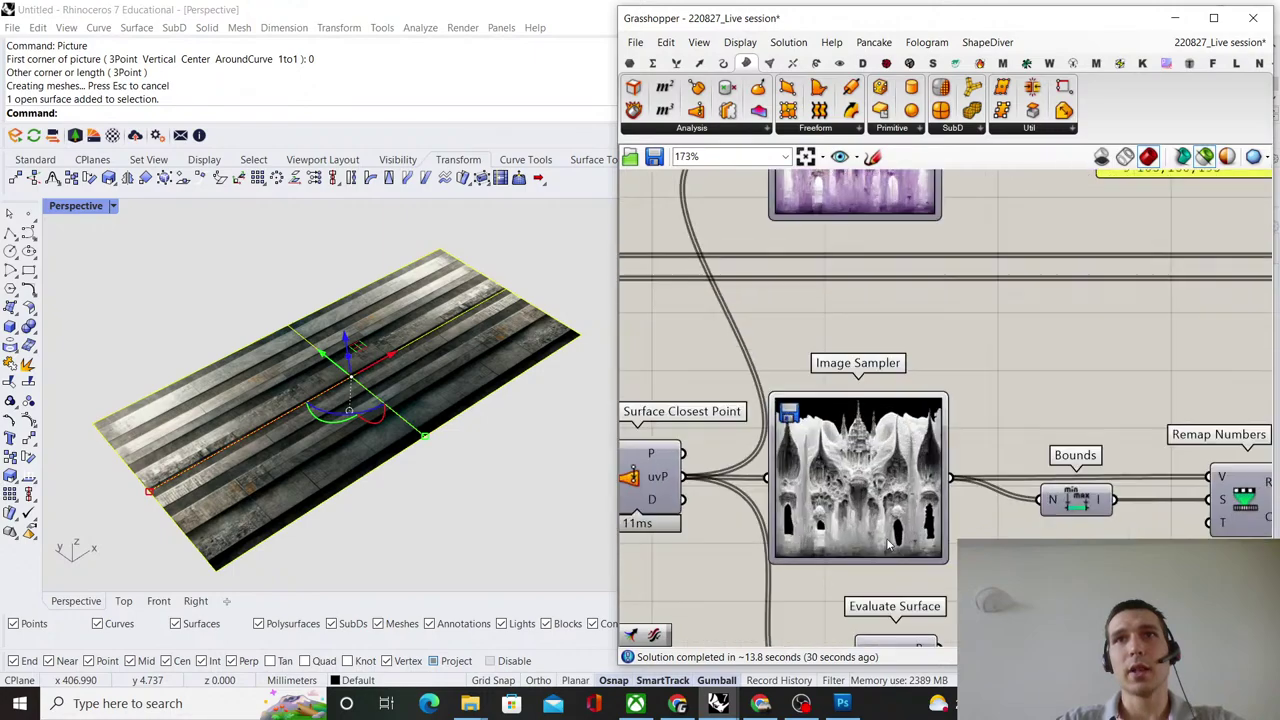
{"action": "double_click", "coordinate": [871, 483]}
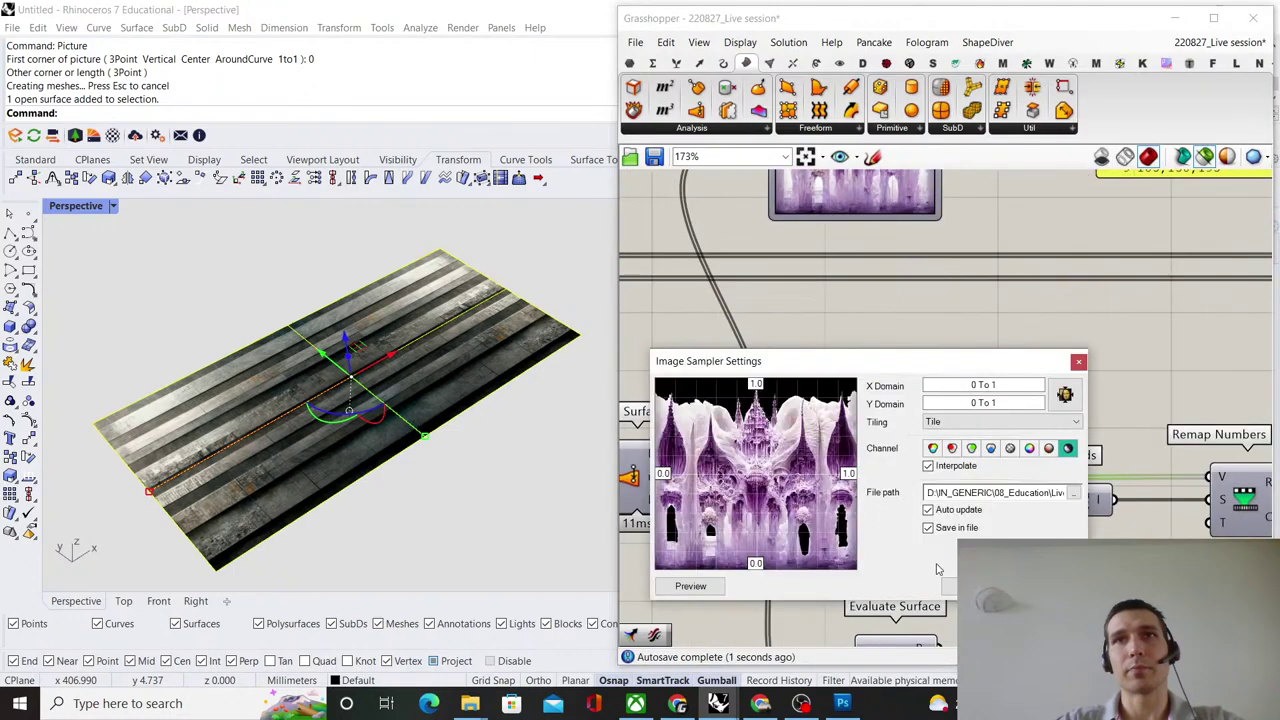
{"action": "left_click", "coordinate": [1074, 494]}
{"action": "left_click", "coordinate": [1010, 490]}
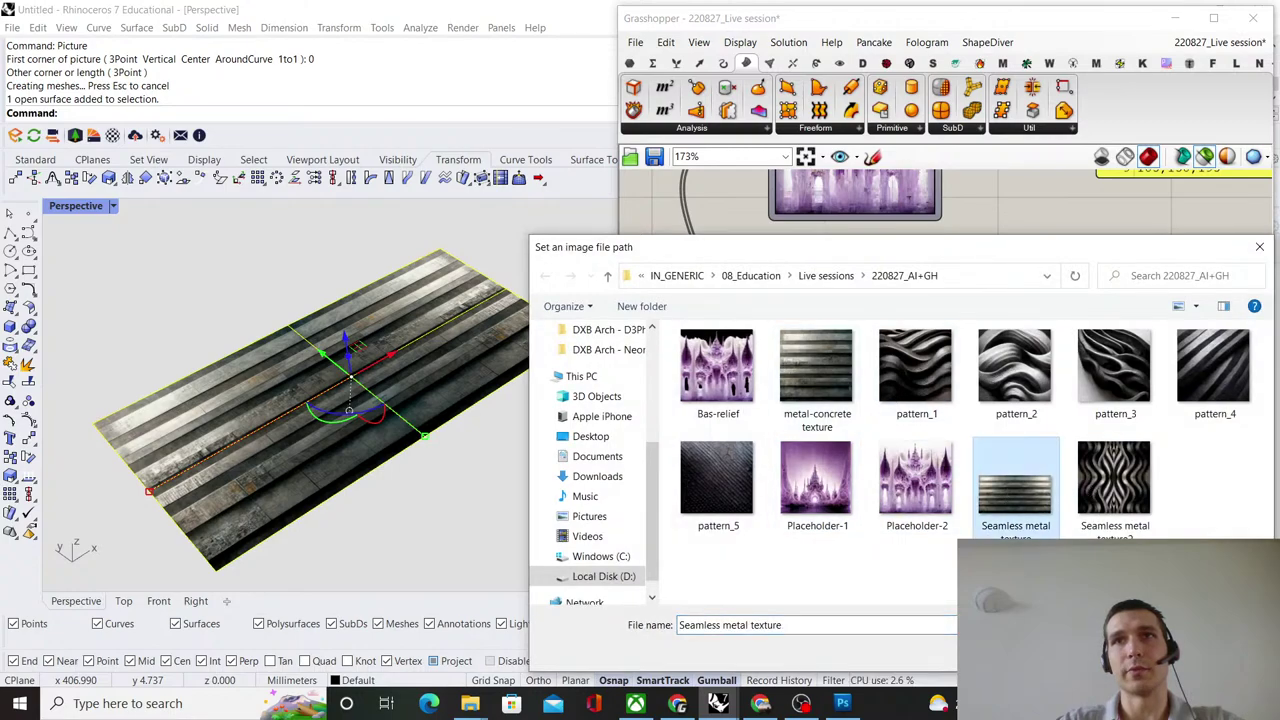
{"action": "double_click", "coordinate": [1010, 490]}
{"action": "left_click", "coordinate": [949, 586]}
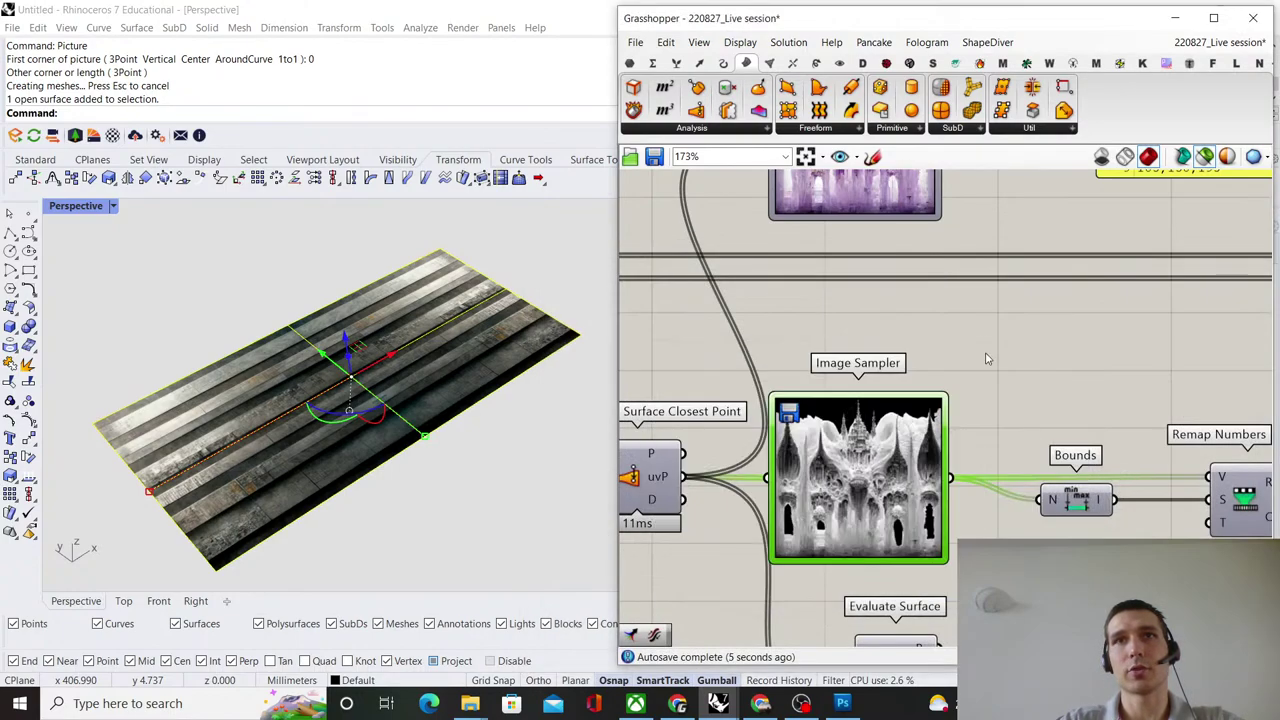
Load the "Seamless metal texture" image into the colour Image Sampler that feeds the data panel.
{"action": "right_click_drag", "start_coordinate": [912, 277], "coordinate": [903, 483]}
{"action": "scroll", "coordinate": [903, 483], "scroll_direction": "down", "scroll_amount": 1}
{"action": "scroll", "coordinate": [871, 388], "scroll_direction": "up", "scroll_amount": 2}
{"action": "left_click", "coordinate": [868, 392]}
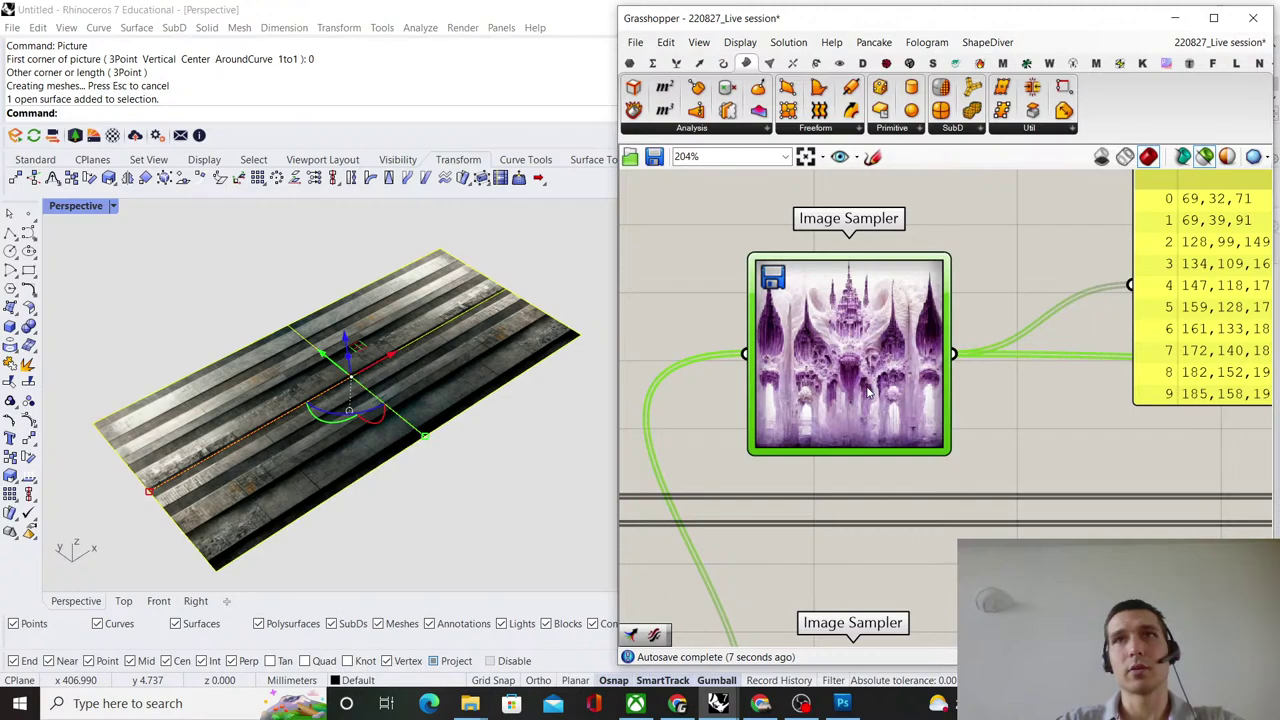
{"action": "double_click", "coordinate": [820, 378]}
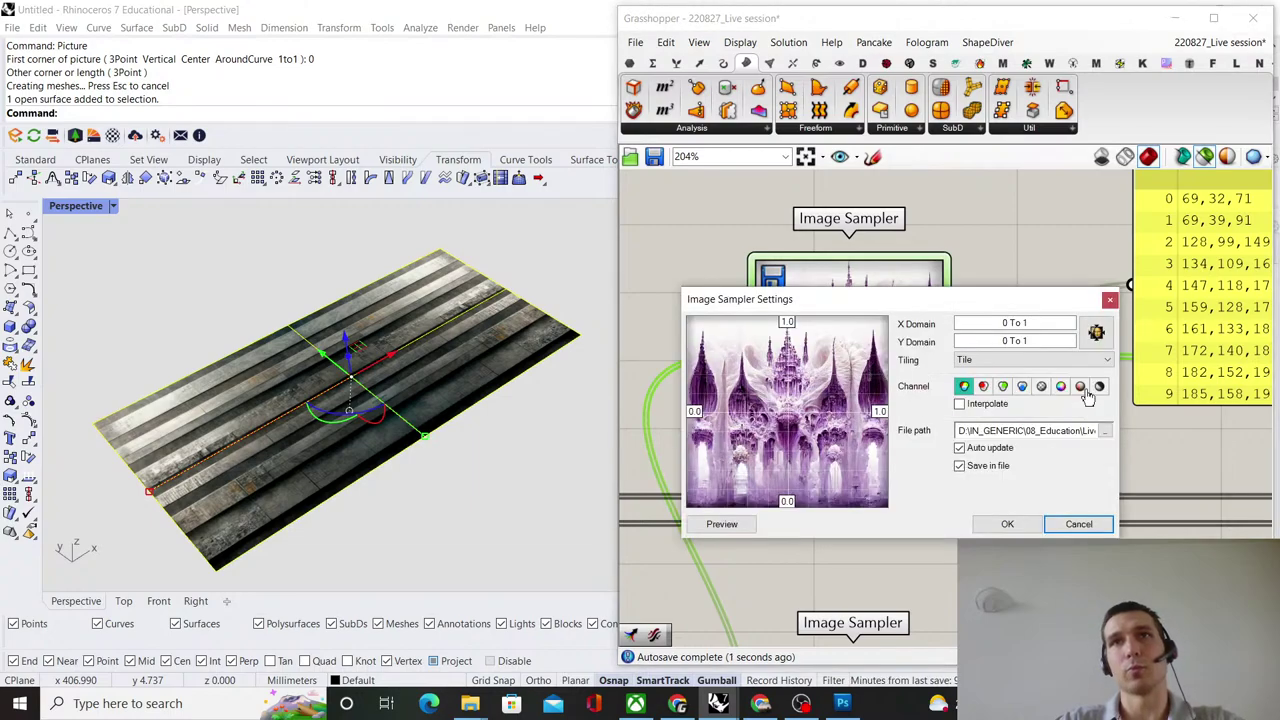
{"action": "left_click", "coordinate": [1104, 430]}
{"action": "left_click", "coordinate": [1015, 485]}
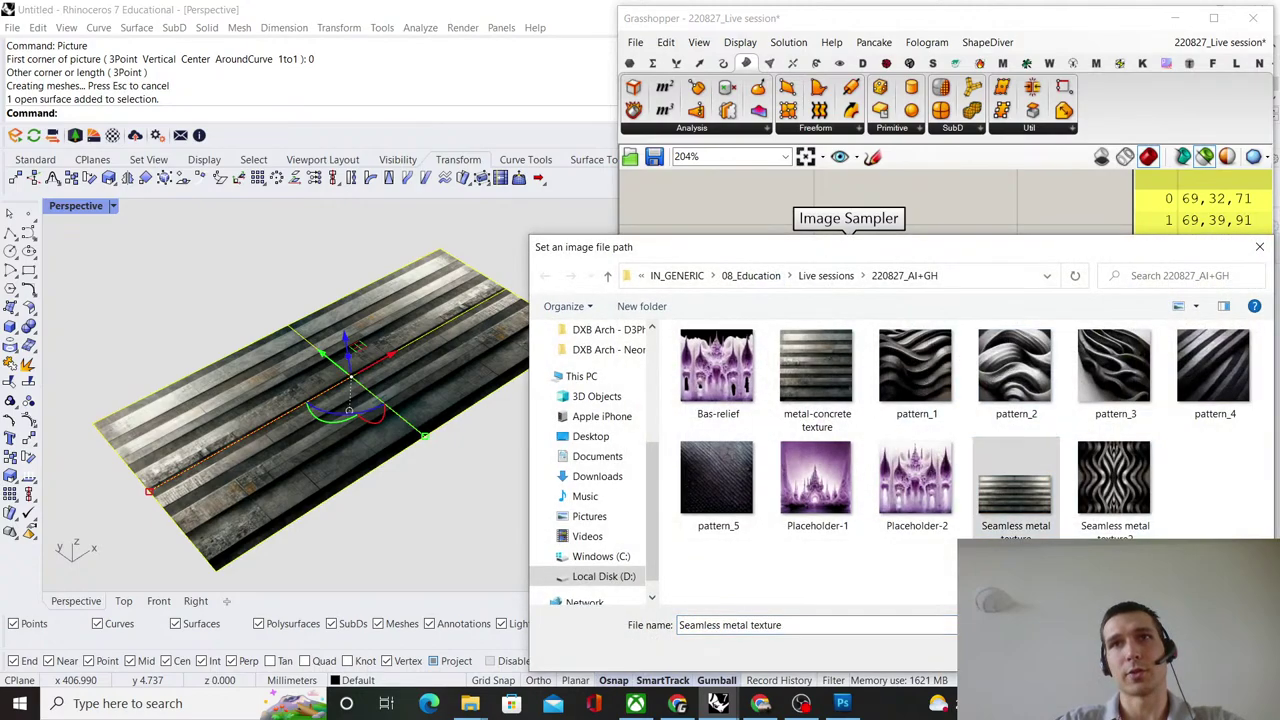
{"action": "double_click", "coordinate": [1004, 522]}
{"action": "left_click", "coordinate": [1007, 526]}
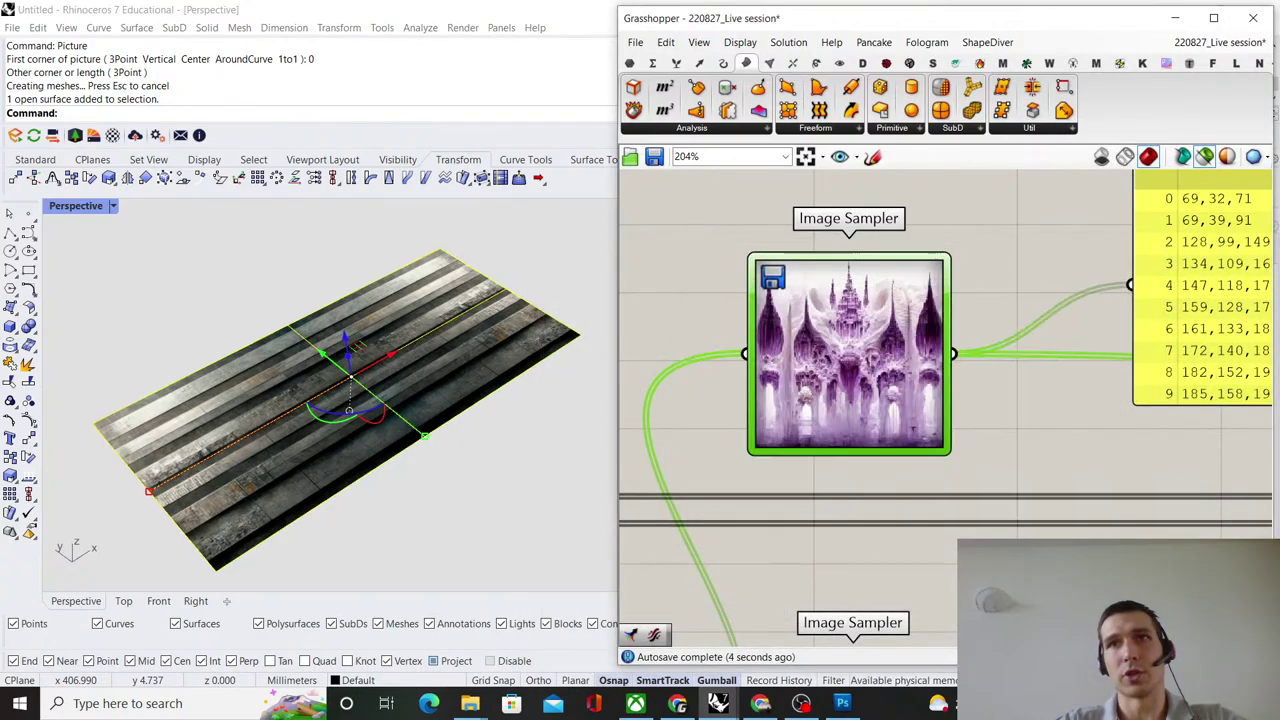
Deselect the picture surface and shift the Construct Mesh and Move components slightly to the right.
{"action": "scroll", "coordinate": [1000, 420], "scroll_direction": "down", "scroll_amount": 5}
{"action": "scroll", "coordinate": [1066, 427], "scroll_direction": "up", "scroll_amount": 2}
{"action": "scroll", "coordinate": [1066, 427], "scroll_direction": "up", "scroll_amount": 3}
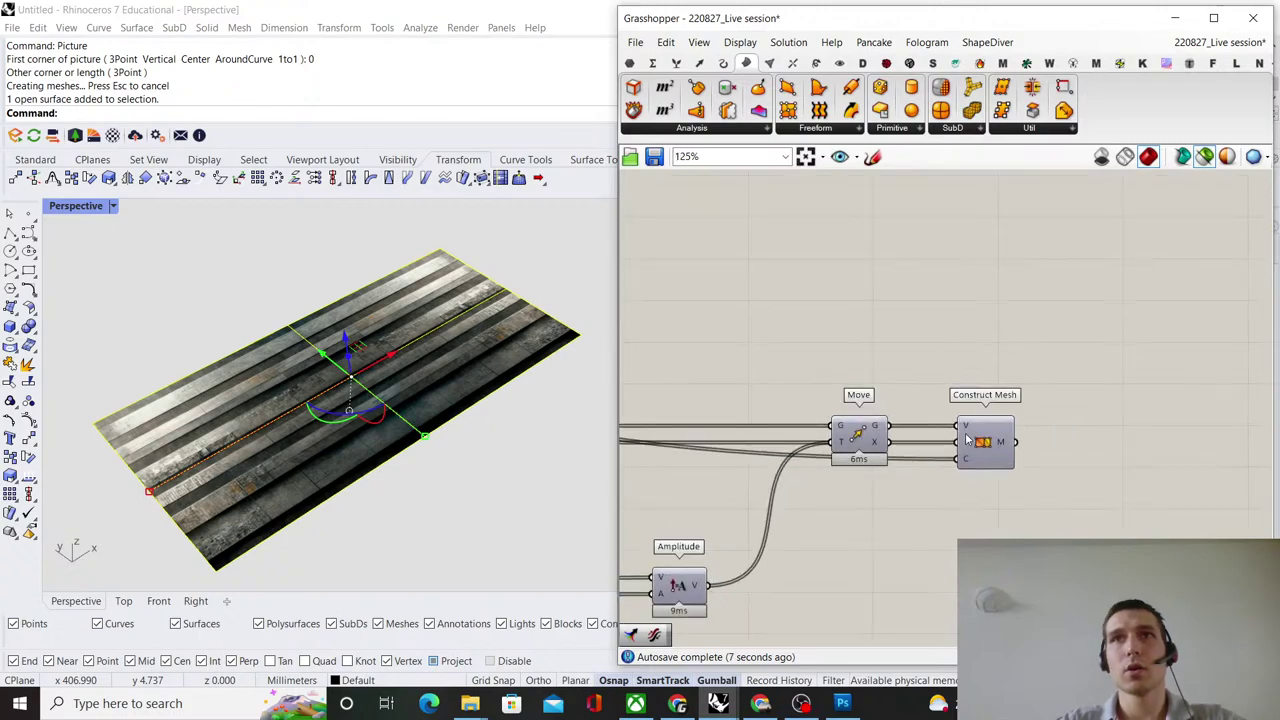
{"action": "left_click", "coordinate": [592, 393]}
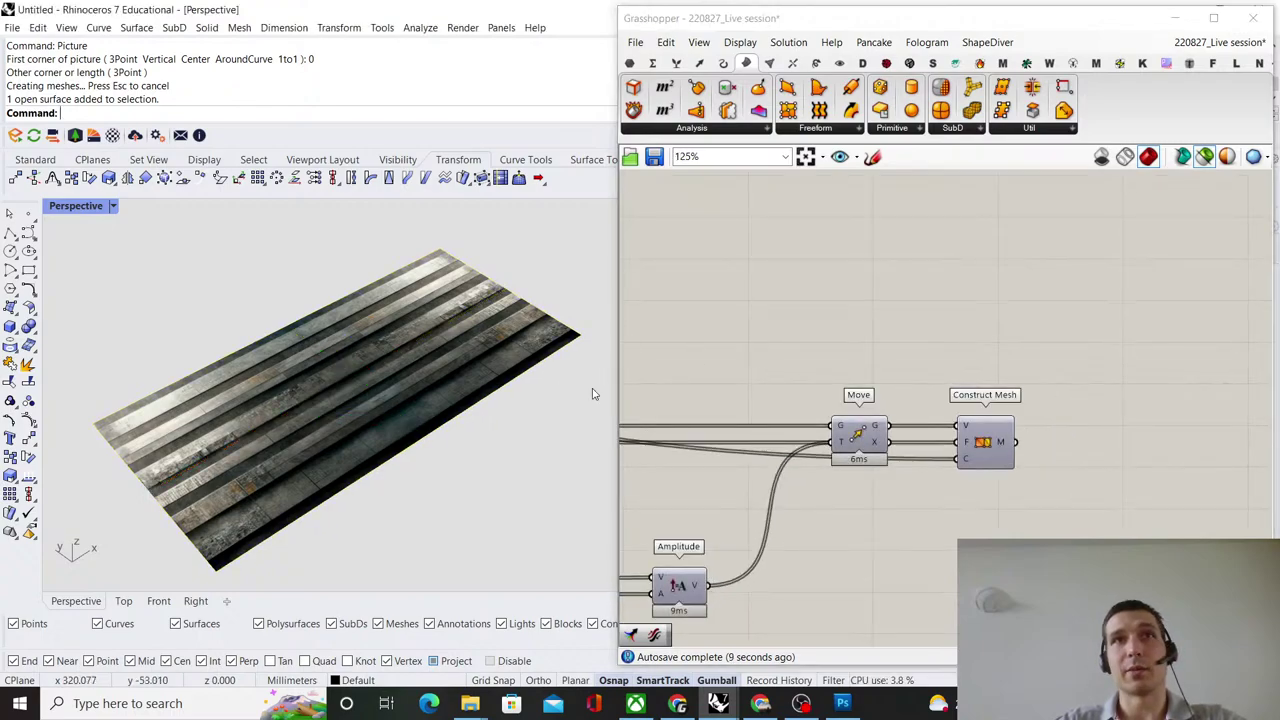
{"action": "left_click_drag", "start_coordinate": [997, 450], "coordinate": [1028, 447]}
{"action": "left_click", "coordinate": [1045, 362]}
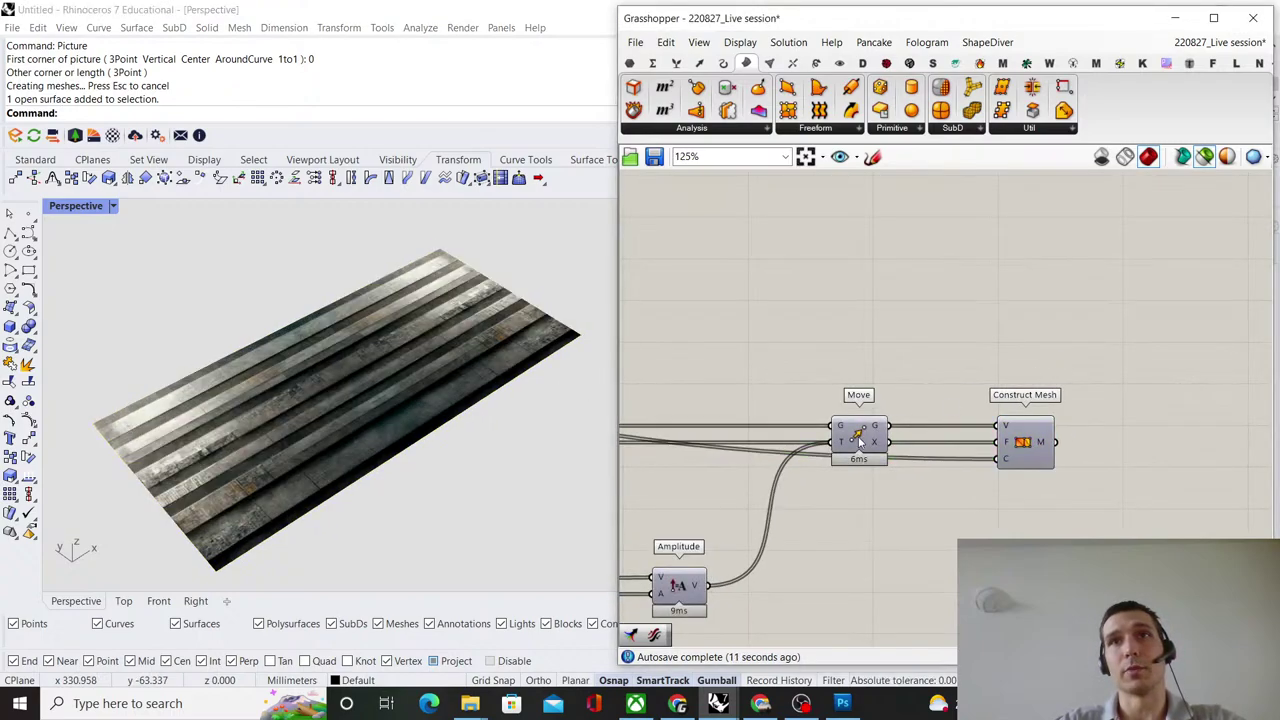
{"action": "left_click_drag", "start_coordinate": [859, 437], "coordinate": [898, 436]}
{"action": "left_click", "coordinate": [952, 366]}
Preview the Construct Mesh output and examine its relief from several angles and distances.
{"action": "left_click", "coordinate": [1016, 424]}
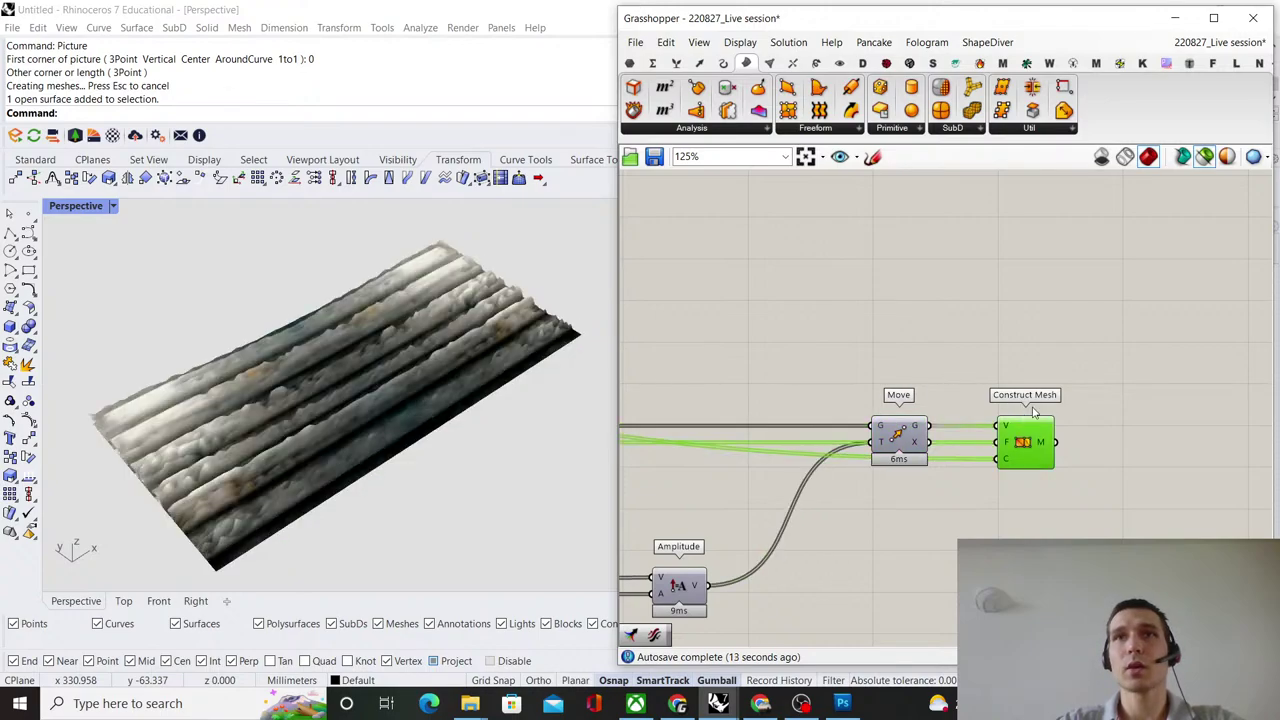
{"action": "right_click_drag", "start_coordinate": [343, 392], "coordinate": [274, 451]}
{"action": "scroll", "coordinate": [354, 347], "scroll_direction": "up", "scroll_amount": 6}
{"action": "right_click_drag", "start_coordinate": [354, 347], "coordinate": [284, 412]}
{"action": "scroll", "coordinate": [360, 333], "scroll_direction": "down", "scroll_amount": 6}
{"action": "scroll", "coordinate": [436, 409], "scroll_direction": "up", "scroll_amount": 8}
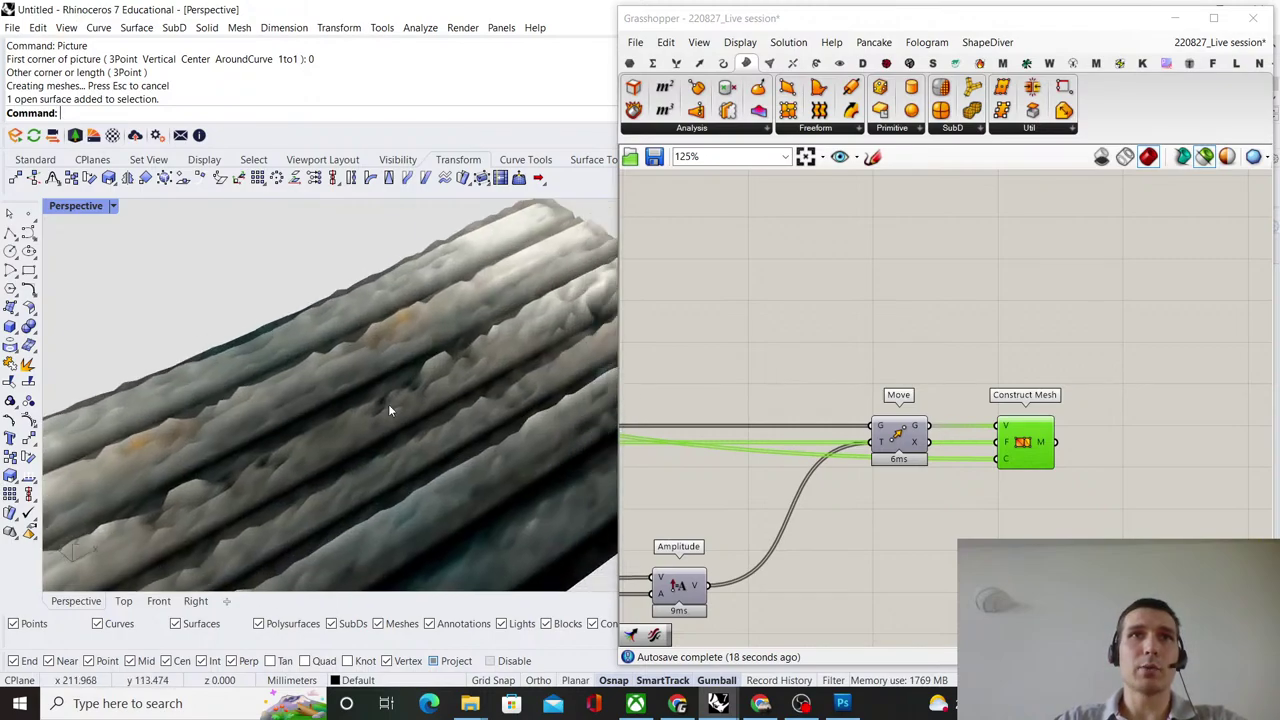
{"action": "right_click_drag", "start_coordinate": [388, 404], "coordinate": [463, 373]}
{"action": "scroll", "coordinate": [447, 370], "scroll_direction": "down", "scroll_amount": 5}
{"action": "scroll", "coordinate": [285, 407], "scroll_direction": "up", "scroll_amount": 5}
{"action": "scroll", "coordinate": [285, 407], "scroll_direction": "down", "scroll_amount": 5}
{"action": "left_click", "coordinate": [916, 329]}
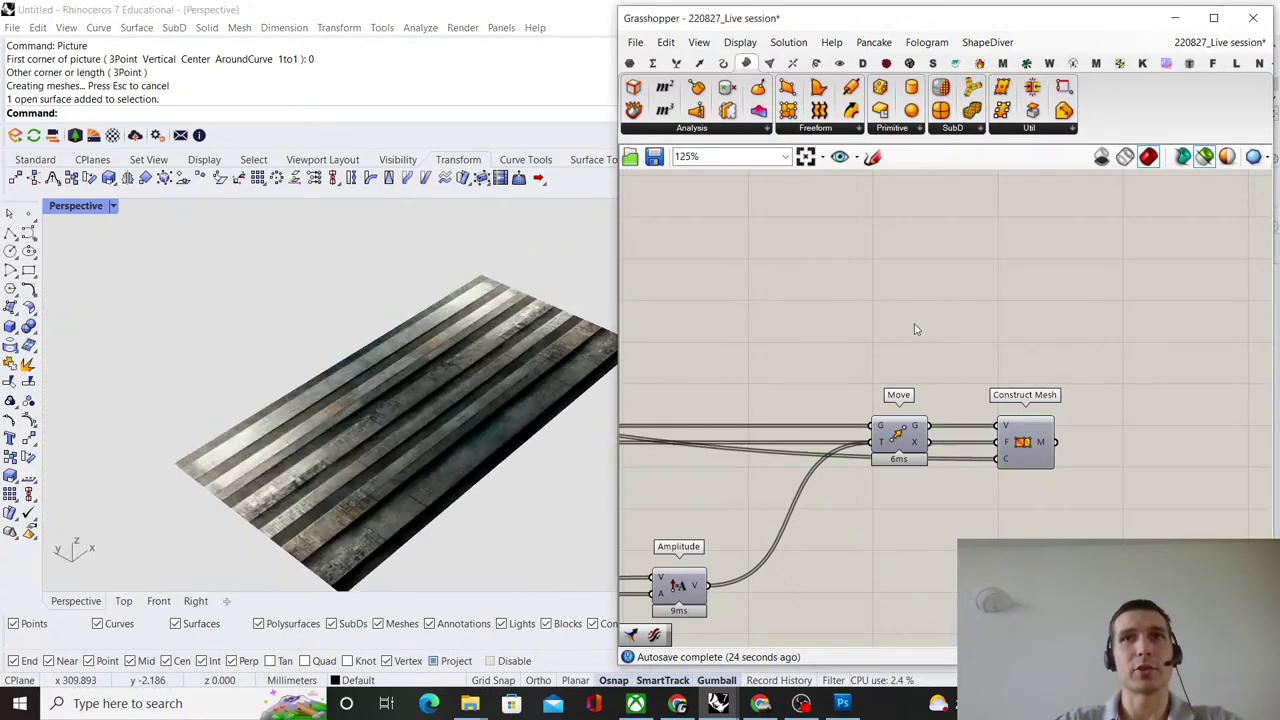
Preview the Loft component's surface next to the picture surface.
{"action": "scroll", "coordinate": [912, 330], "scroll_direction": "down", "scroll_amount": 5}
{"action": "right_click_drag", "start_coordinate": [836, 334], "coordinate": [1040, 346]}
{"action": "scroll", "coordinate": [1041, 348], "scroll_direction": "down", "scroll_amount": 3}
{"action": "scroll", "coordinate": [770, 256], "scroll_direction": "up", "scroll_amount": 4}
{"action": "right_click_drag", "start_coordinate": [1014, 210], "coordinate": [907, 392]}
{"action": "scroll", "coordinate": [907, 393], "scroll_direction": "up", "scroll_amount": 4}
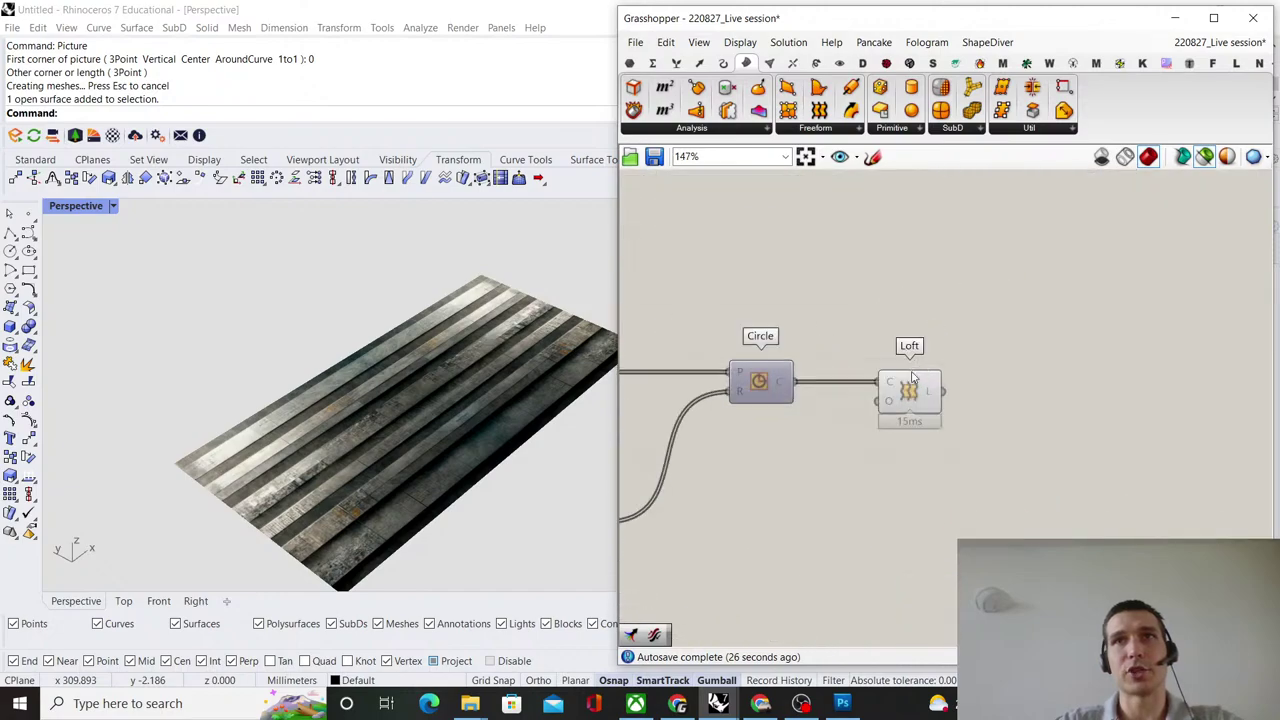
{"action": "left_click", "coordinate": [908, 400]}
{"action": "scroll", "coordinate": [383, 390], "scroll_direction": "down", "scroll_amount": 4}
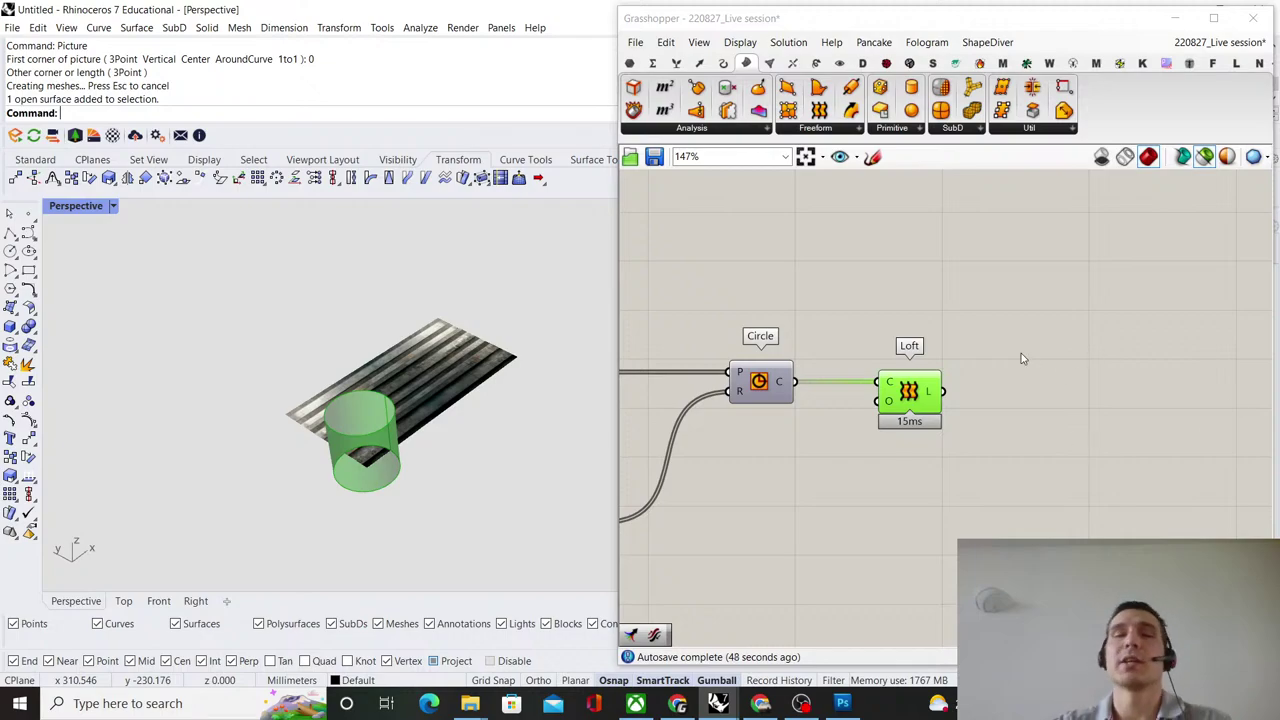
Preview the Mesh Surface component's output over the textured picture surface.
{"action": "scroll", "coordinate": [1008, 378], "scroll_direction": "down", "scroll_amount": 7}
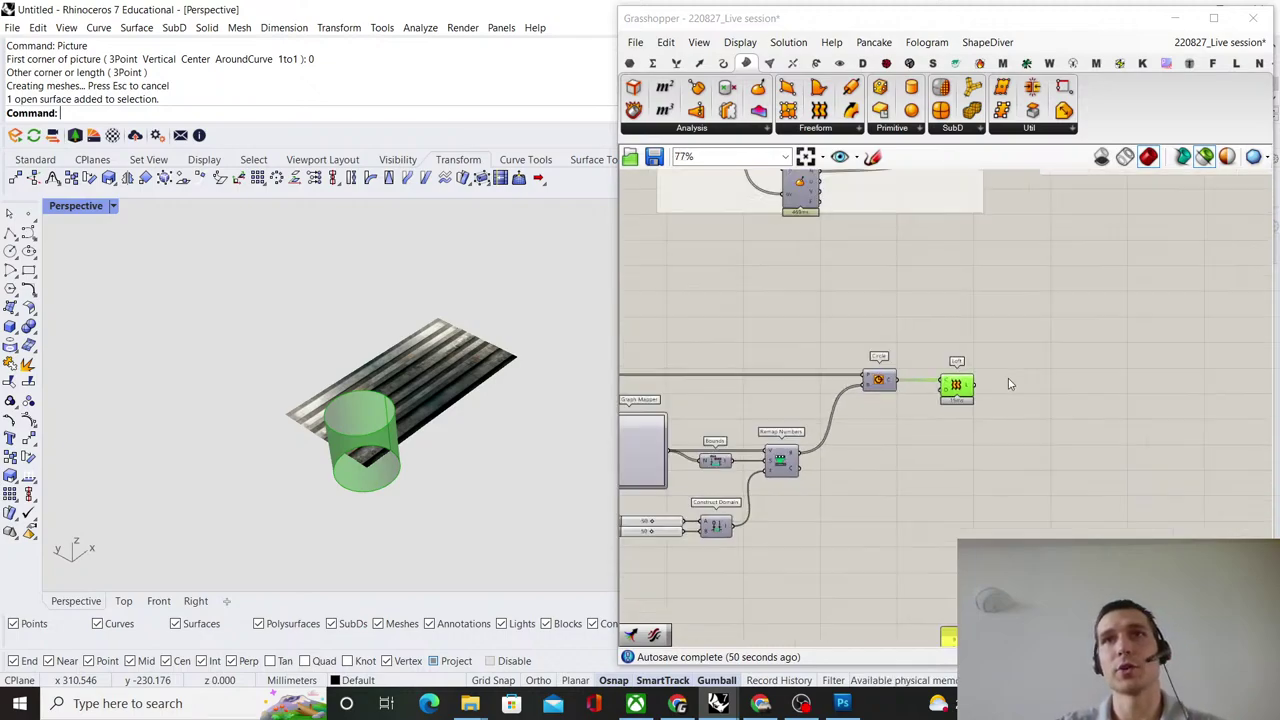
{"action": "right_click_drag", "start_coordinate": [1038, 391], "coordinate": [959, 372]}
{"action": "scroll", "coordinate": [877, 360], "scroll_direction": "up", "scroll_amount": 5}
{"action": "right_click_drag", "start_coordinate": [877, 361], "coordinate": [884, 364]}
{"action": "scroll", "coordinate": [900, 368], "scroll_direction": "down", "scroll_amount": 4}
{"action": "right_click_drag", "start_coordinate": [943, 394], "coordinate": [946, 317]}
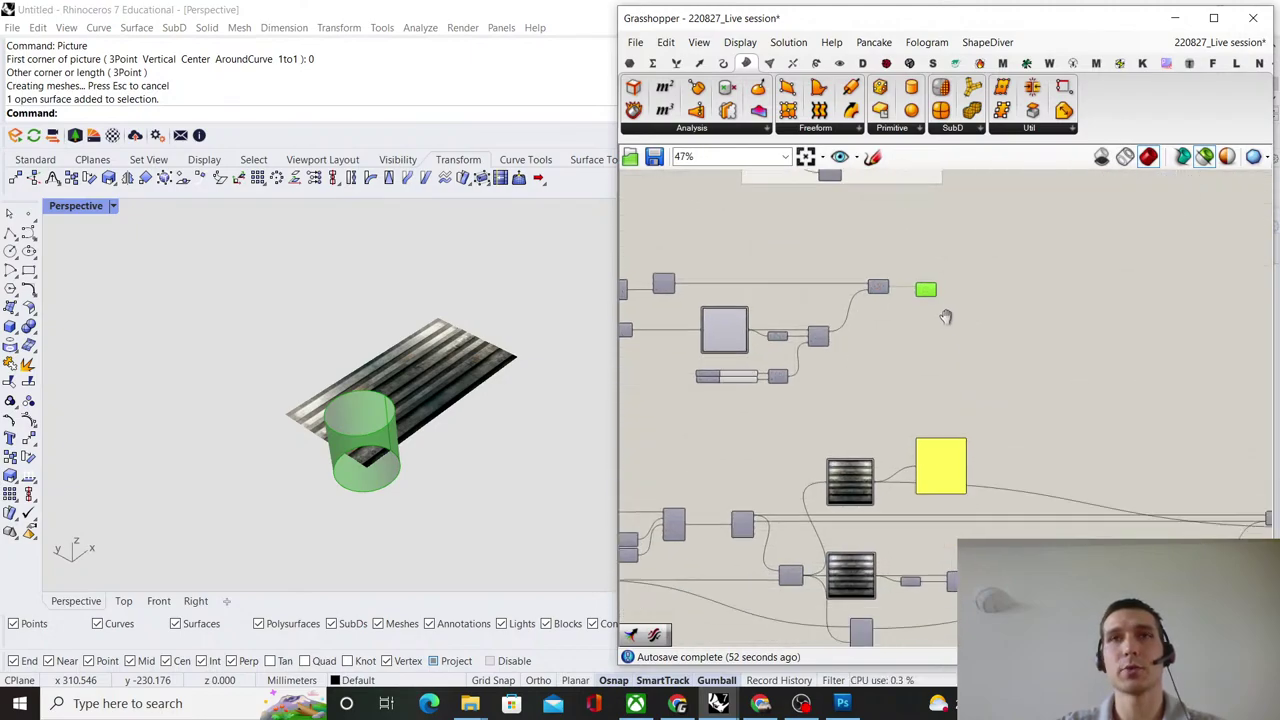
{"action": "scroll", "coordinate": [799, 520], "scroll_direction": "up", "scroll_amount": 5}
{"action": "right_click_drag", "start_coordinate": [767, 503], "coordinate": [933, 411]}
{"action": "right_click_drag", "start_coordinate": [769, 411], "coordinate": [960, 372]}
{"action": "scroll", "coordinate": [856, 392], "scroll_direction": "up", "scroll_amount": 4}
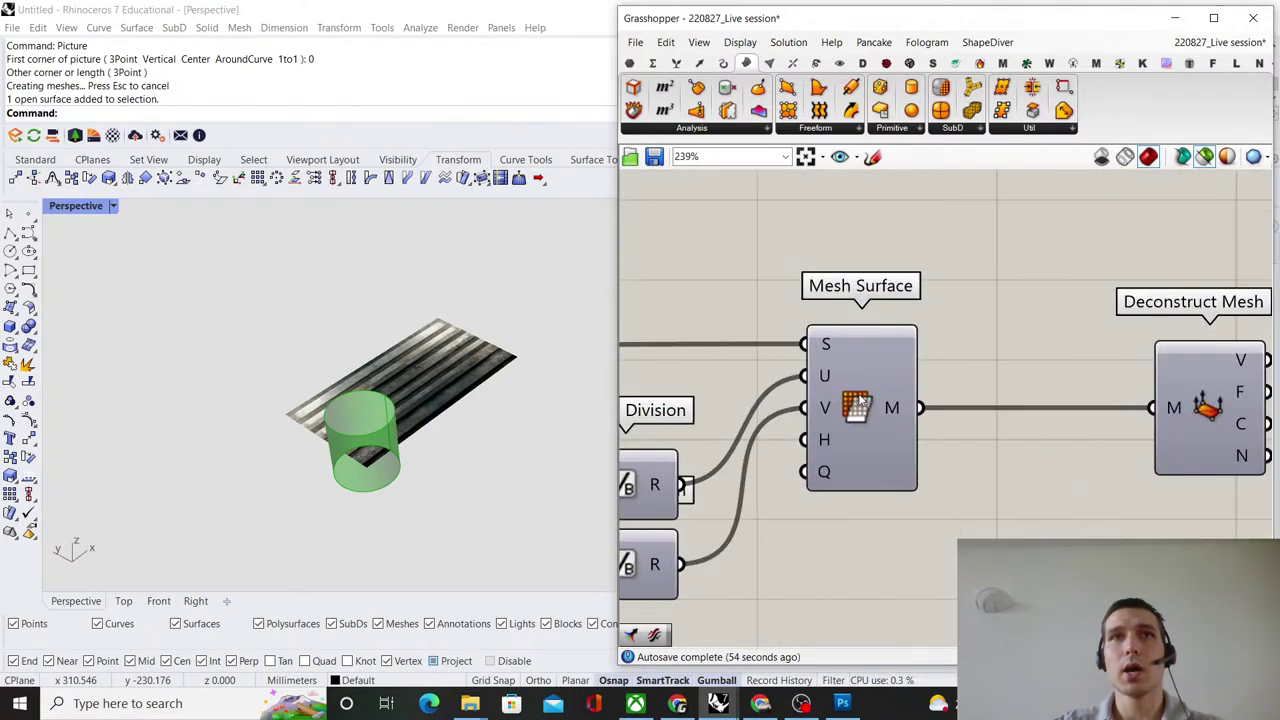
{"action": "left_click", "coordinate": [866, 392]}
{"action": "right_click_drag", "start_coordinate": [441, 394], "coordinate": [424, 412]}
{"action": "scroll", "coordinate": [448, 368], "scroll_direction": "up", "scroll_amount": 8}
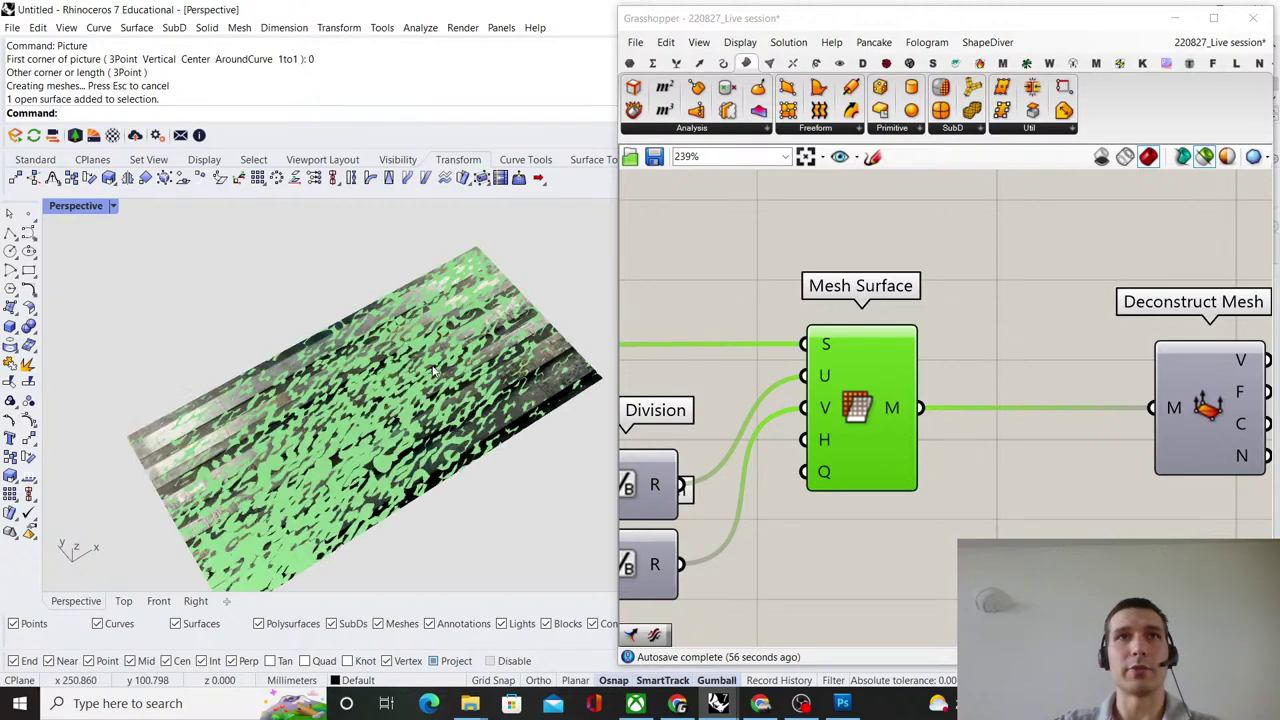
{"action": "left_click", "coordinate": [1061, 248]}
Hide the picture surface in the Rhino viewport with the Hide command.
{"action": "left_click", "coordinate": [442, 316]}
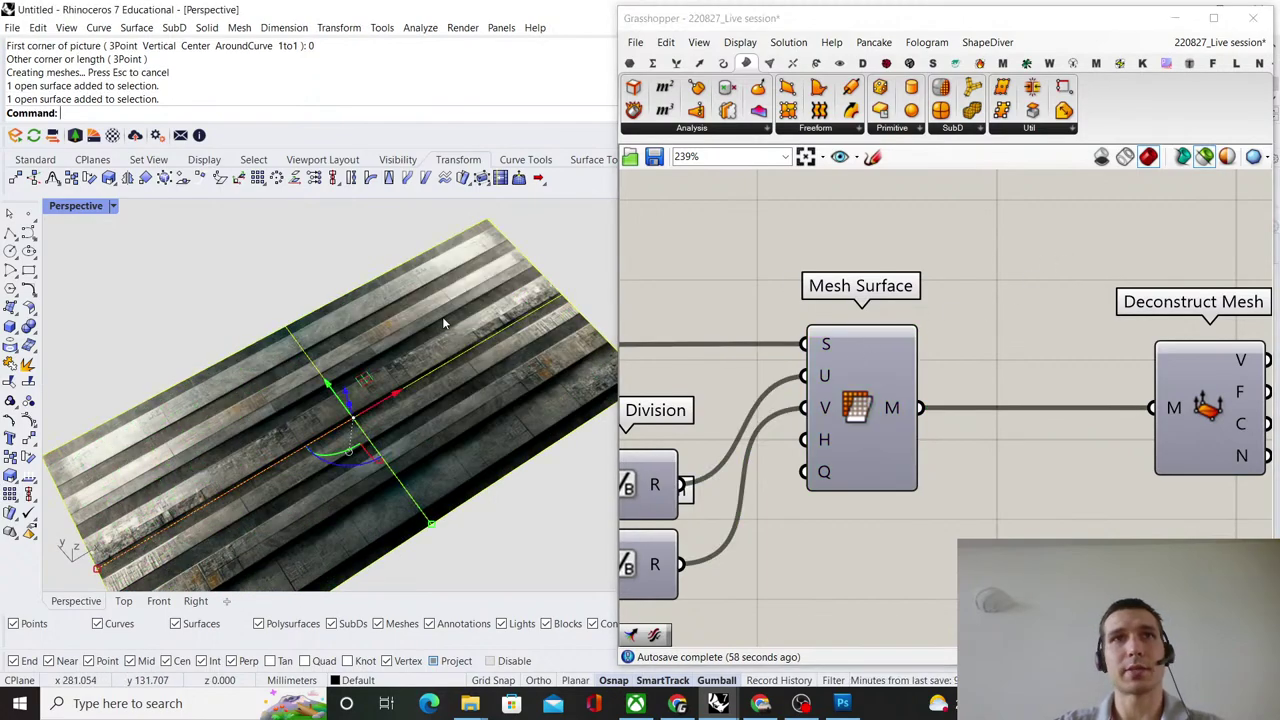
{"action": "type", "text": "Hide"}
{"action": "key", "text": "Return"}
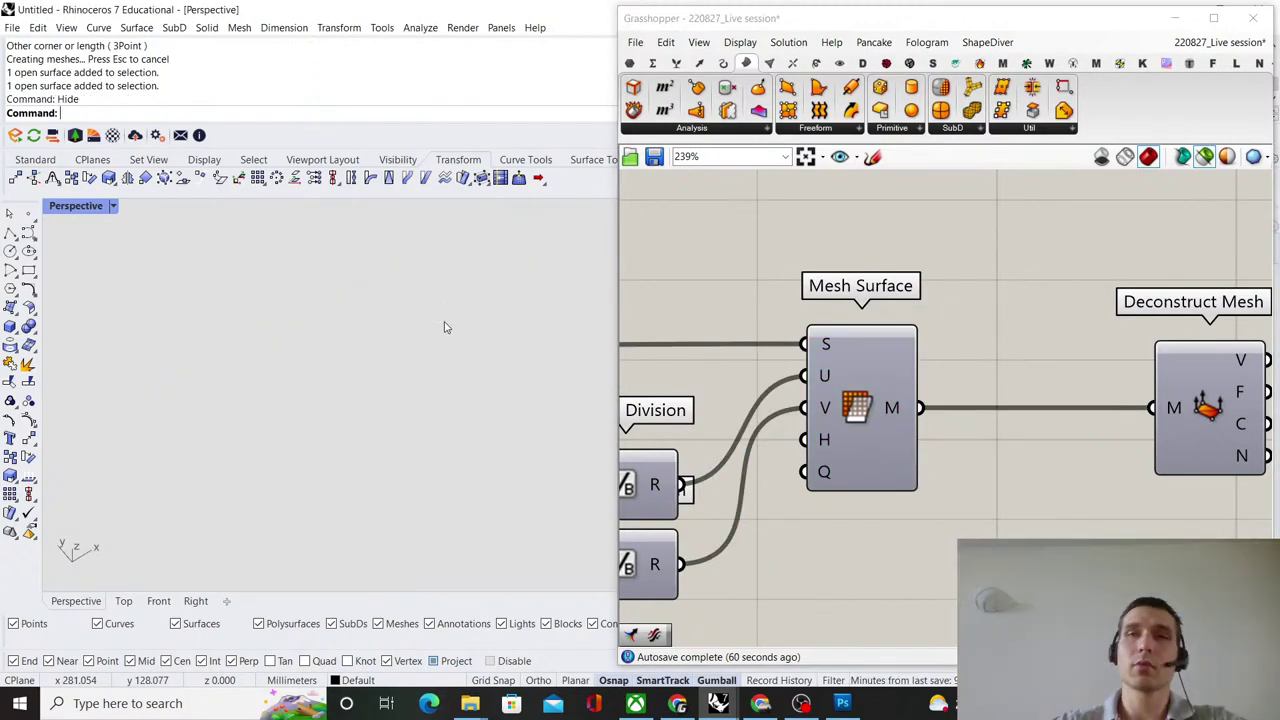
Preview the Loft component again and bring its whole surface into view.
{"action": "scroll", "coordinate": [845, 362], "scroll_direction": "down", "scroll_amount": 4}
{"action": "scroll", "coordinate": [1057, 273], "scroll_direction": "up", "scroll_amount": 3}
{"action": "right_click_drag", "start_coordinate": [1057, 273], "coordinate": [1002, 312]}
{"action": "left_click", "coordinate": [1004, 312]}
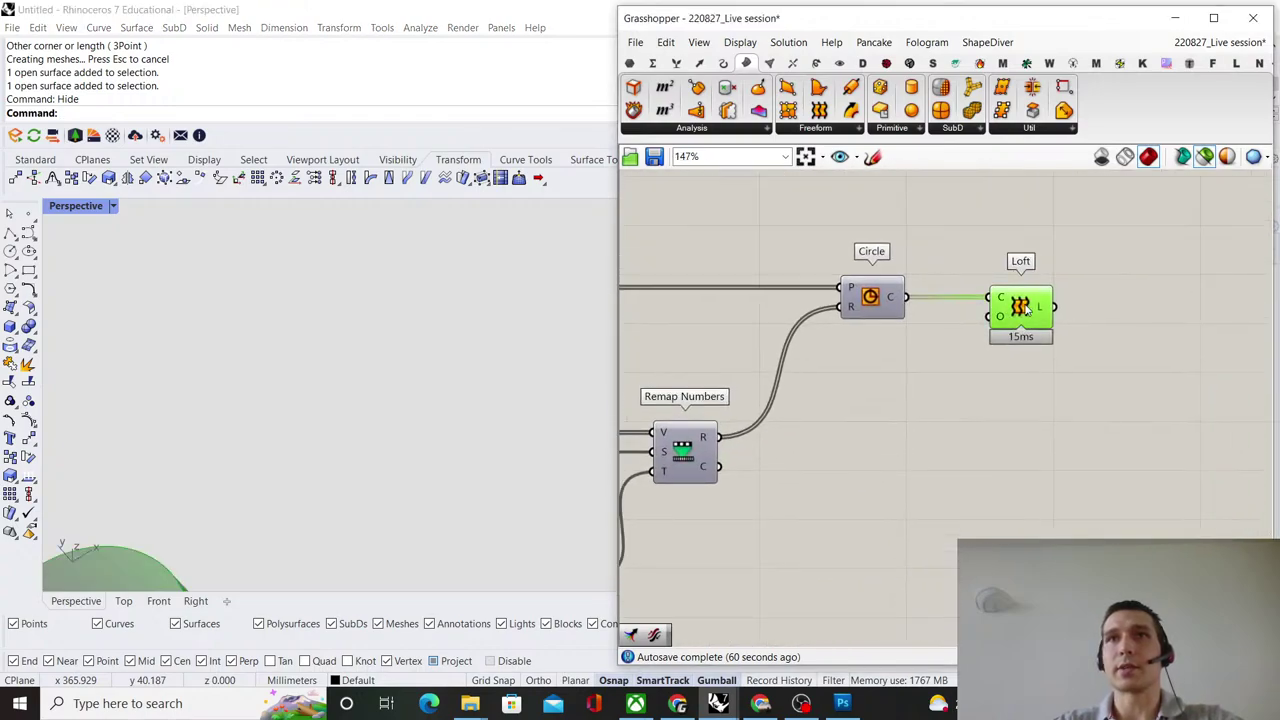
{"action": "scroll", "coordinate": [273, 440], "scroll_direction": "down", "scroll_amount": 5}
{"action": "right_click_drag", "start_coordinate": [271, 444], "coordinate": [266, 388]}
Check the Mesh Surface preview with the picture surface hidden, then clear the component selection.
{"action": "scroll", "coordinate": [1076, 345], "scroll_direction": "down", "scroll_amount": 4}
{"action": "right_click_drag", "start_coordinate": [1076, 345], "coordinate": [979, 353]}
{"action": "scroll", "coordinate": [889, 457], "scroll_direction": "up", "scroll_amount": 4}
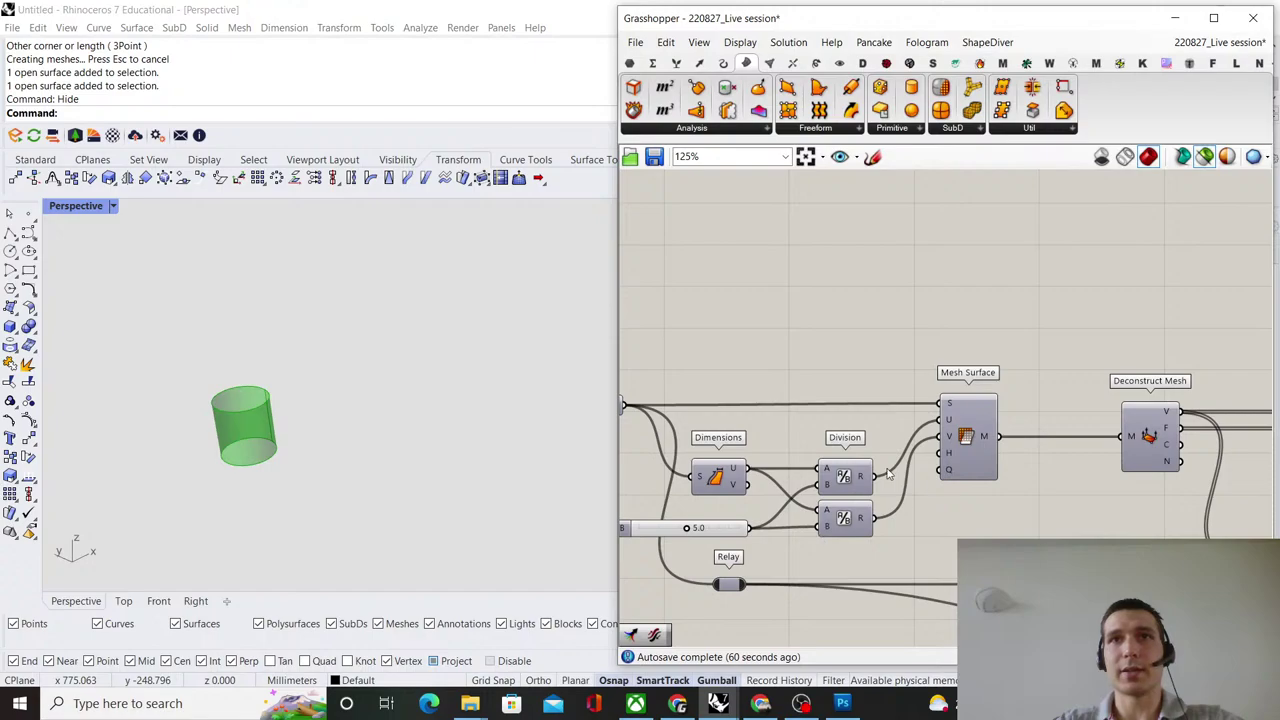
{"action": "left_click", "coordinate": [968, 435]}
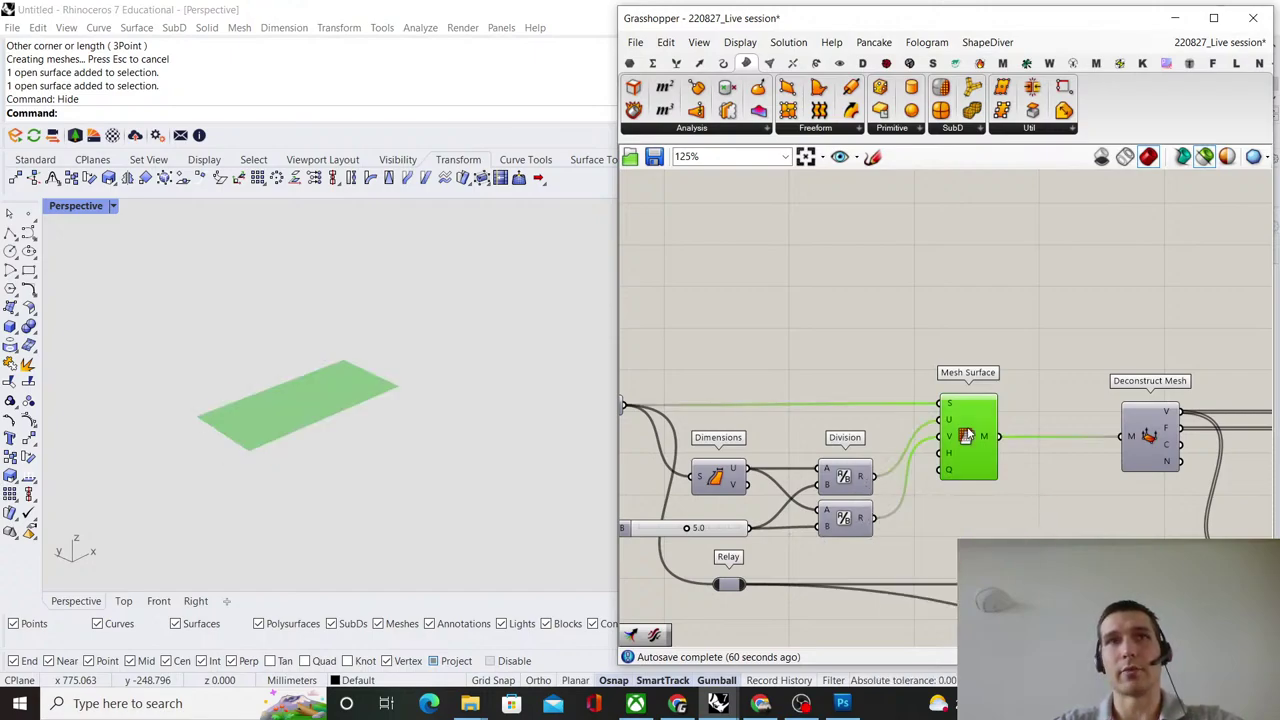
{"action": "scroll", "coordinate": [903, 395], "scroll_direction": "down", "scroll_amount": 3}
{"action": "scroll", "coordinate": [904, 393], "scroll_direction": "down", "scroll_amount": 4}
{"action": "left_click", "coordinate": [1072, 340]}
Move the whole circle-and-loft component group slightly to the left on the canvas.
{"action": "scroll", "coordinate": [1074, 336], "scroll_direction": "down", "scroll_amount": 2}
{"action": "right_click_drag", "start_coordinate": [1080, 305], "coordinate": [1007, 349]}
{"action": "scroll", "coordinate": [1031, 372], "scroll_direction": "up", "scroll_amount": 1}
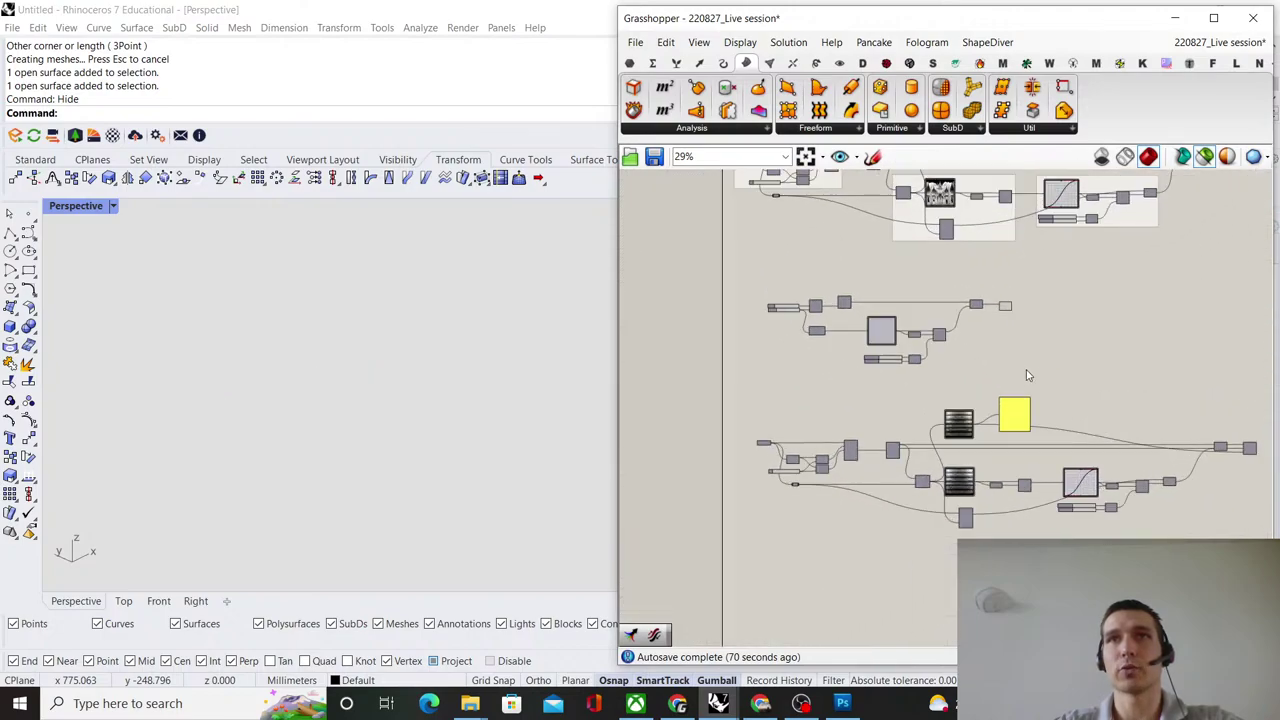
{"action": "left_click_drag", "start_coordinate": [1068, 367], "coordinate": [757, 284]}
{"action": "left_click_drag", "start_coordinate": [888, 332], "coordinate": [868, 332]}
{"action": "left_click", "coordinate": [1060, 314]}
Move the whole image relief definition to the right, past the Loft component.
{"action": "right_click_drag", "start_coordinate": [1062, 316], "coordinate": [952, 289]}
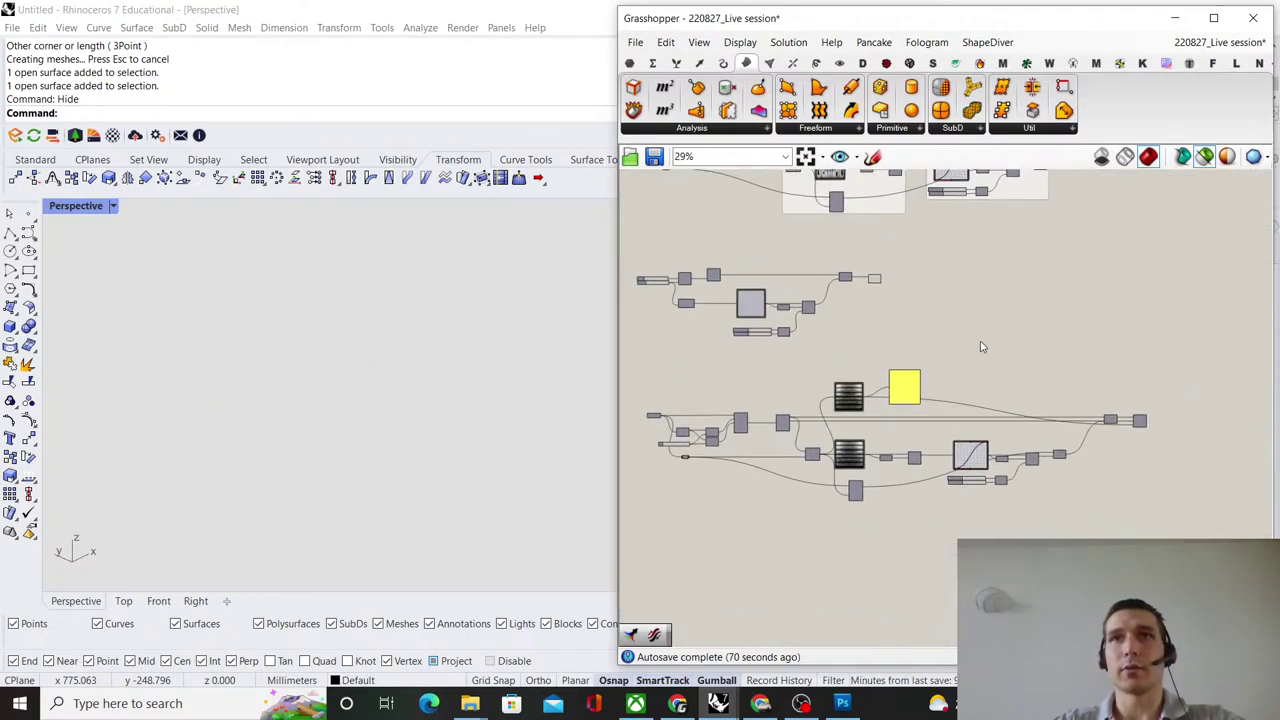
{"action": "left_click_drag", "start_coordinate": [1197, 531], "coordinate": [650, 357]}
{"action": "left_click_drag", "start_coordinate": [907, 388], "coordinate": [1138, 388]}
{"action": "left_click", "coordinate": [1045, 332]}
Raise the whole image relief definition so it sits closer to the level of the Loft component.
{"action": "scroll", "coordinate": [930, 314], "scroll_direction": "up", "scroll_amount": 1}
{"action": "scroll", "coordinate": [946, 389], "scroll_direction": "down", "scroll_amount": 5}
{"action": "right_click_drag", "start_coordinate": [1054, 389], "coordinate": [973, 389]}
{"action": "left_click_drag", "start_coordinate": [1135, 481], "coordinate": [776, 360]}
{"action": "scroll", "coordinate": [961, 381], "scroll_direction": "up", "scroll_amount": 2}
{"action": "scroll", "coordinate": [965, 381], "scroll_direction": "up", "scroll_amount": 2}
{"action": "left_click", "coordinate": [1062, 372]}
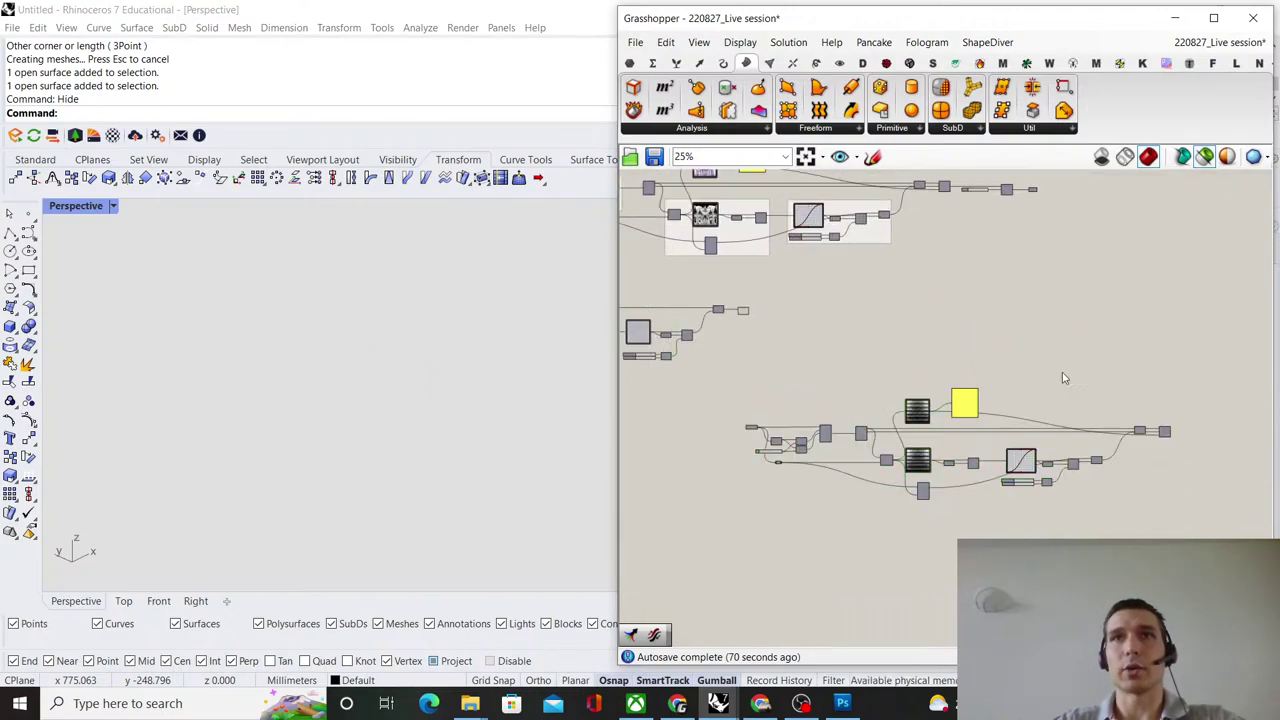
{"action": "left_click_drag", "start_coordinate": [1208, 522], "coordinate": [818, 410]}
{"action": "scroll", "coordinate": [850, 420], "scroll_direction": "up", "scroll_amount": 5}
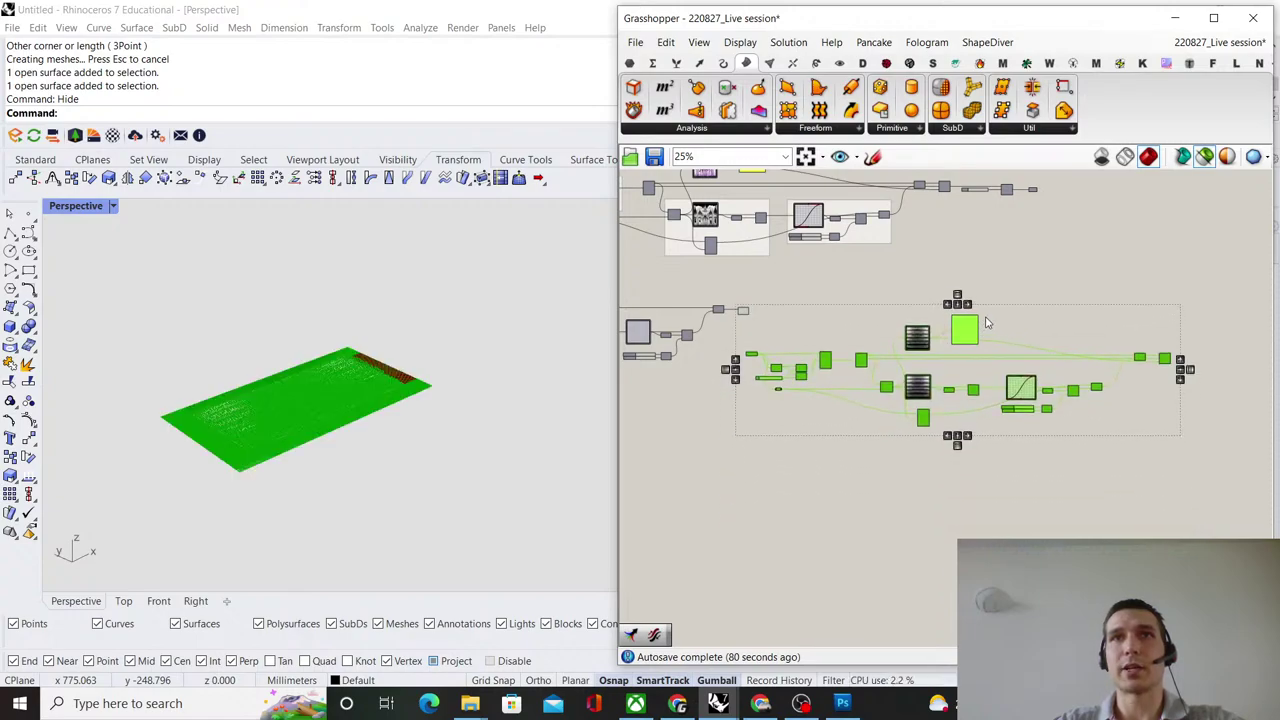
{"action": "left_click", "coordinate": [697, 308]}
Duplicate the Mesh Surface component above the original, feed the Loft into its S input instead of the Surface, and align it with the Loft.
{"action": "scroll", "coordinate": [808, 338], "scroll_direction": "up", "scroll_amount": 3}
{"action": "left_click", "coordinate": [840, 333]}
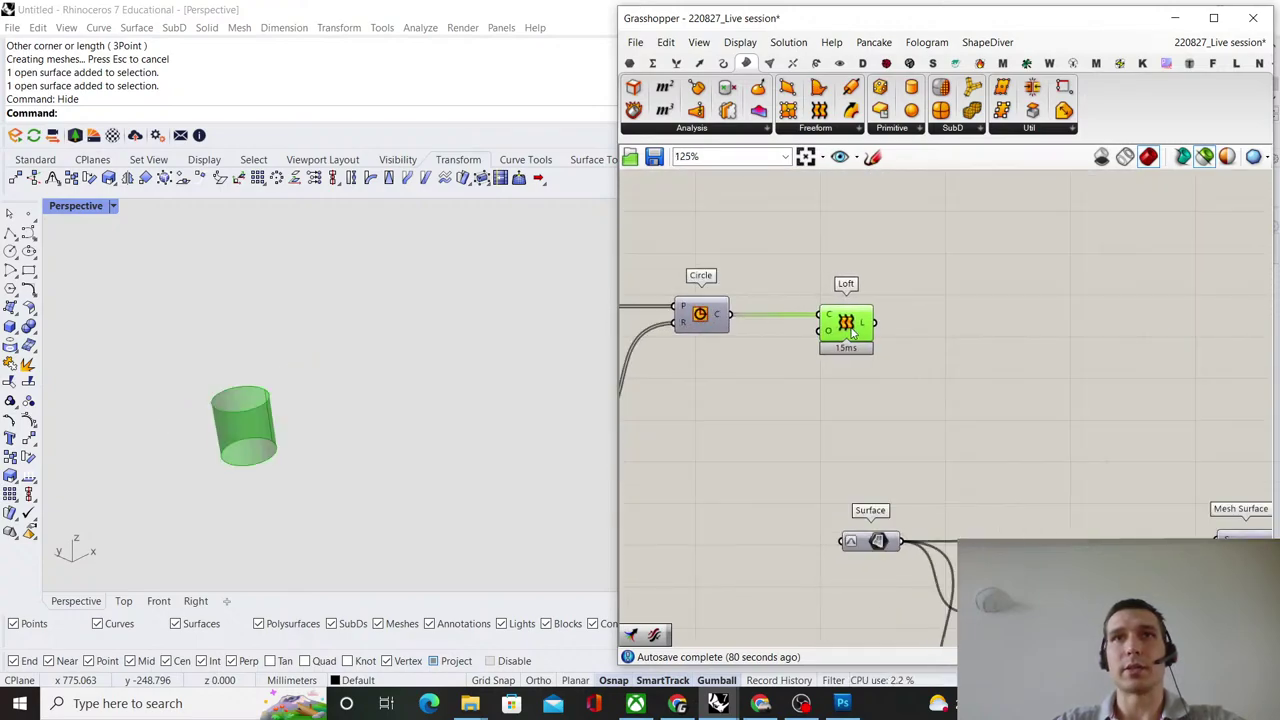
{"action": "left_click", "coordinate": [930, 322]}
{"action": "right_click_drag", "start_coordinate": [935, 322], "coordinate": [834, 291]}
{"action": "scroll", "coordinate": [820, 298], "scroll_direction": "down", "scroll_amount": 1}
{"action": "right_click_drag", "start_coordinate": [1023, 385], "coordinate": [987, 435]}
{"action": "left_click_drag", "start_coordinate": [1045, 505], "coordinate": [1041, 388]}
{"action": "left_click", "coordinate": [818, 333]}
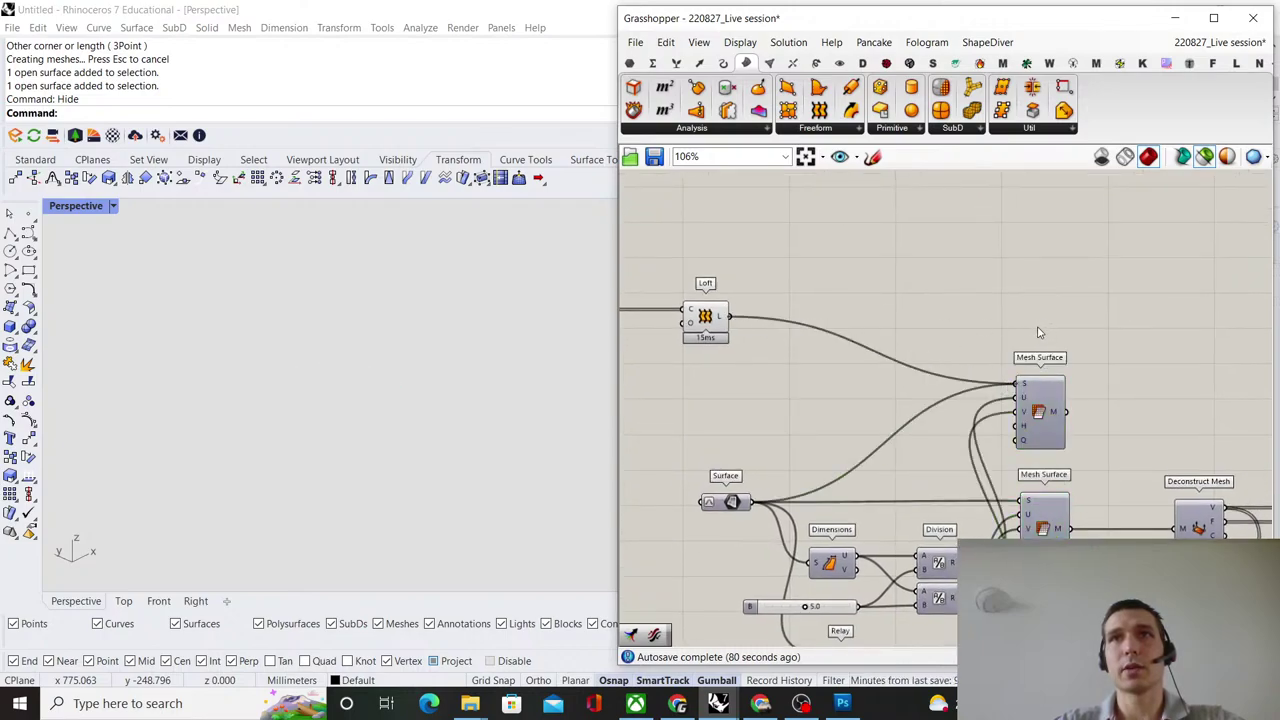
{"action": "left_click_drag", "start_coordinate": [1038, 400], "coordinate": [1037, 333]}
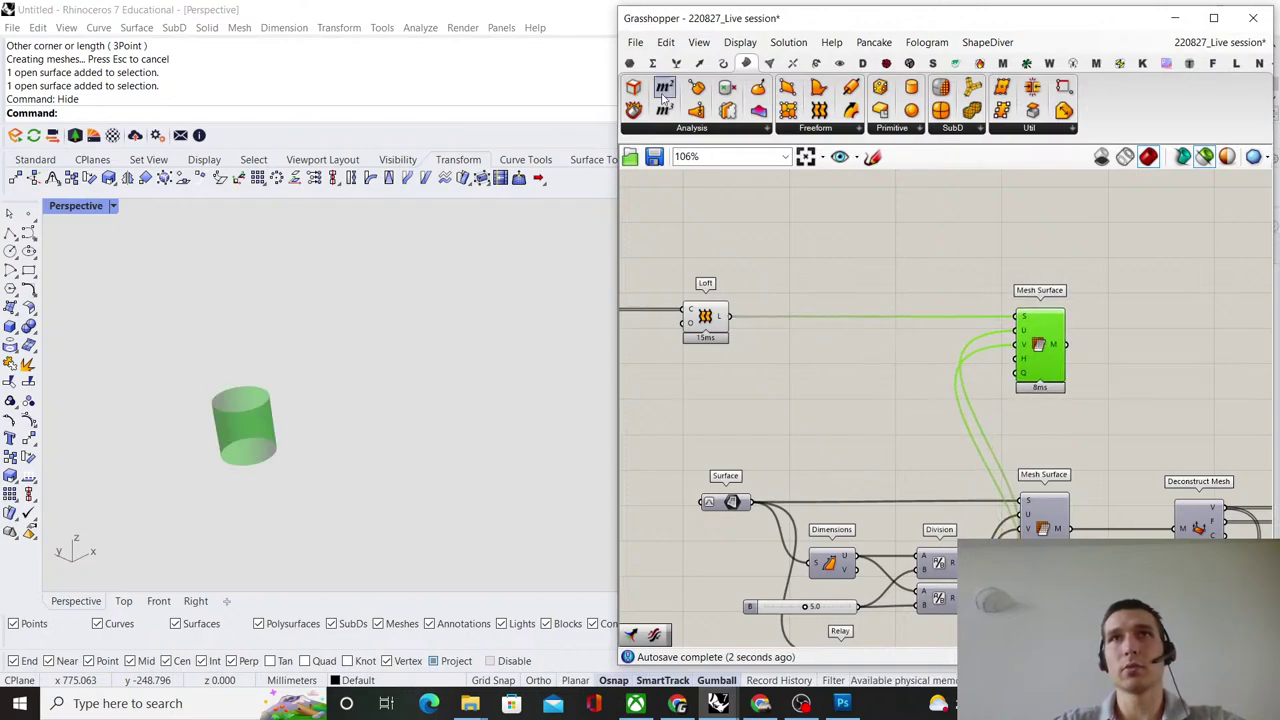
Turn on the mesh edge preview and inspect the face proportions of the cylinder's mesh up close.
{"action": "left_click", "coordinate": [740, 42]}
{"action": "left_click", "coordinate": [810, 332]}
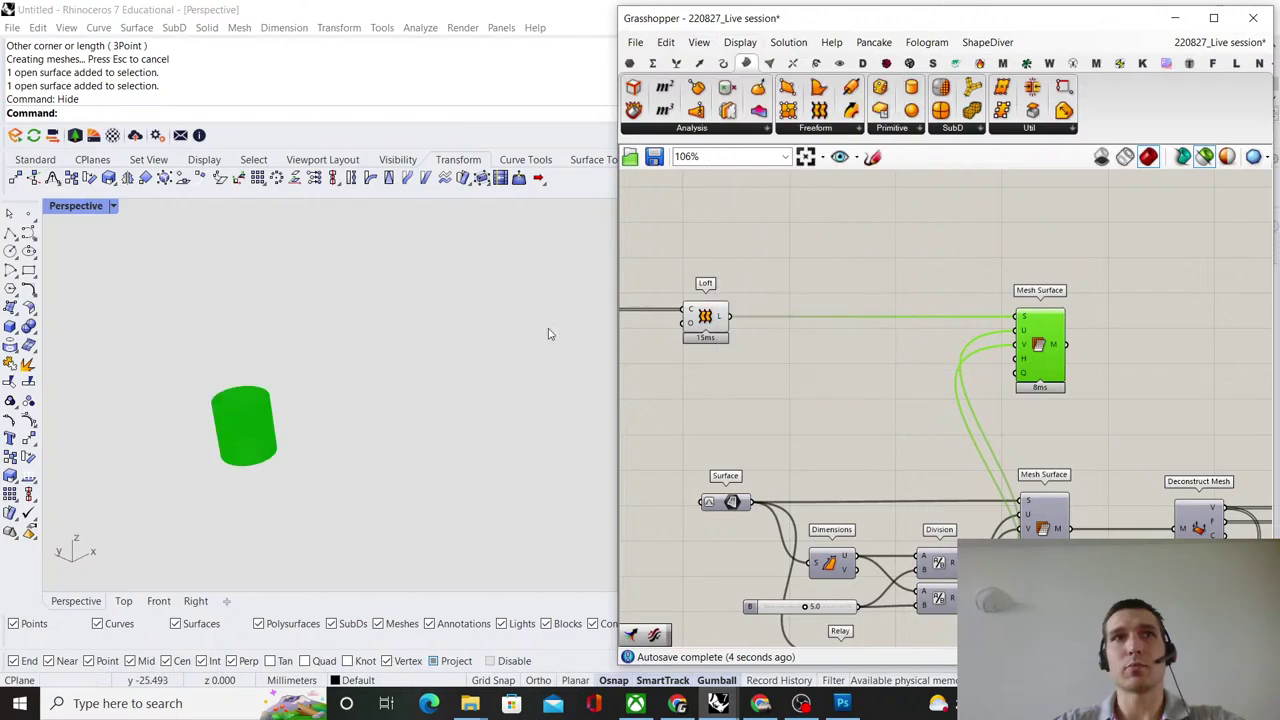
{"action": "scroll", "coordinate": [240, 435], "scroll_direction": "up", "scroll_amount": 2}
{"action": "scroll", "coordinate": [271, 425], "scroll_direction": "up", "scroll_amount": 5}
{"action": "scroll", "coordinate": [271, 425], "scroll_direction": "down", "scroll_amount": 5}
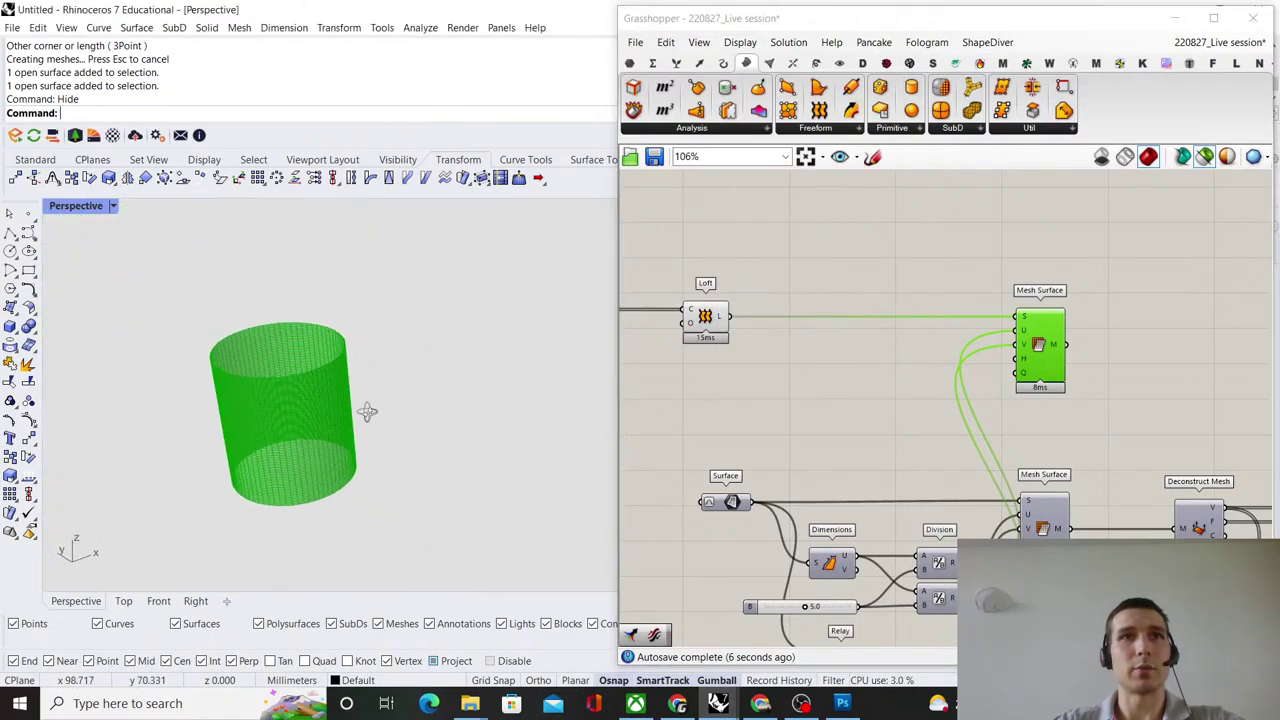
{"action": "scroll", "coordinate": [210, 460], "scroll_direction": "up", "scroll_amount": 5}
{"action": "scroll", "coordinate": [210, 460], "scroll_direction": "up", "scroll_amount": 6}
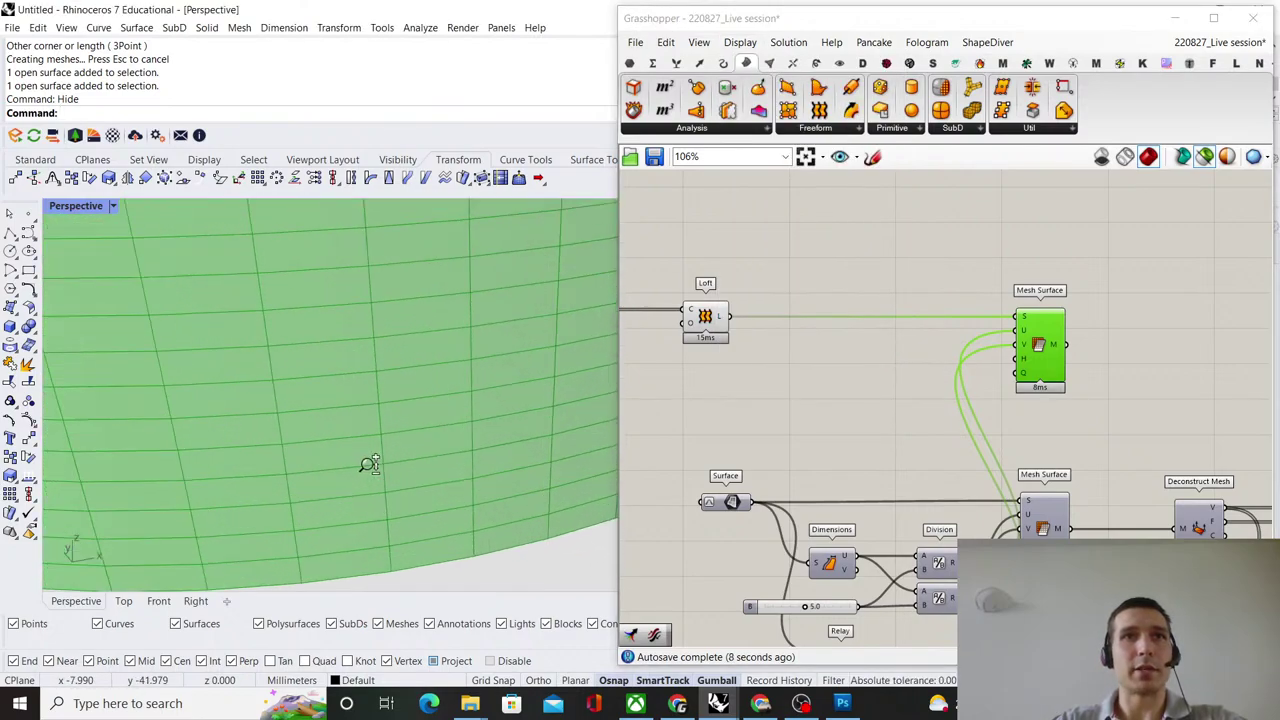
{"action": "key", "text": "ctrl+h"}
{"action": "scroll", "coordinate": [368, 436], "scroll_direction": "down", "scroll_amount": 6}
{"action": "scroll", "coordinate": [480, 357], "scroll_direction": "up", "scroll_amount": 6}
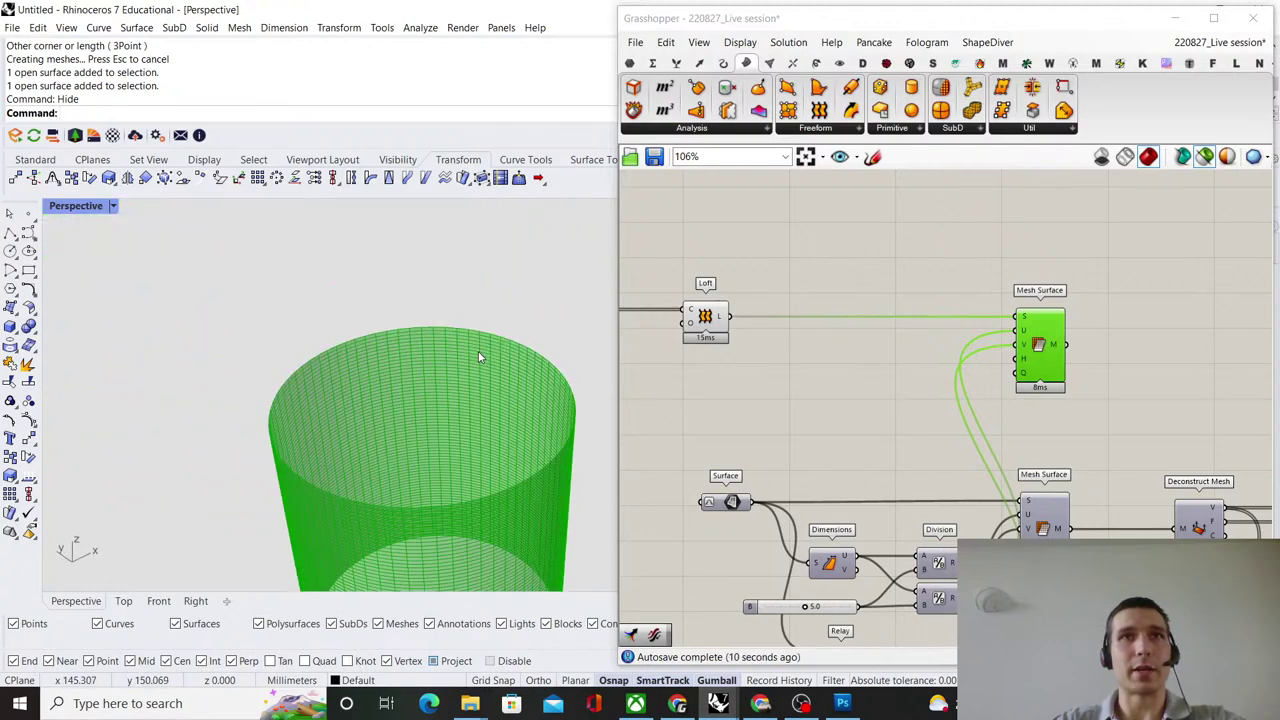
{"action": "scroll", "coordinate": [474, 344], "scroll_direction": "up", "scroll_amount": 6}
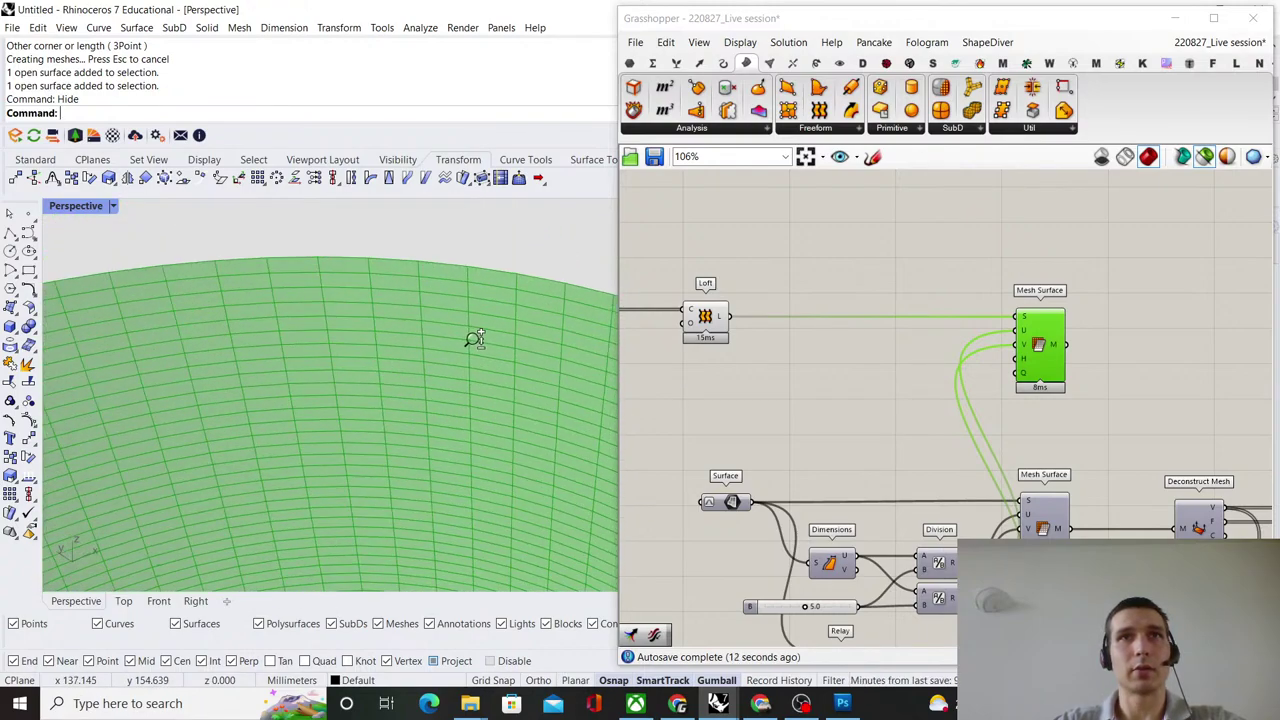
Duplicate the Dimensions component near the Loft and feed the Loft into its S input in place of the Surface.
{"action": "right_click_drag", "start_coordinate": [1039, 502], "coordinate": [945, 467]}
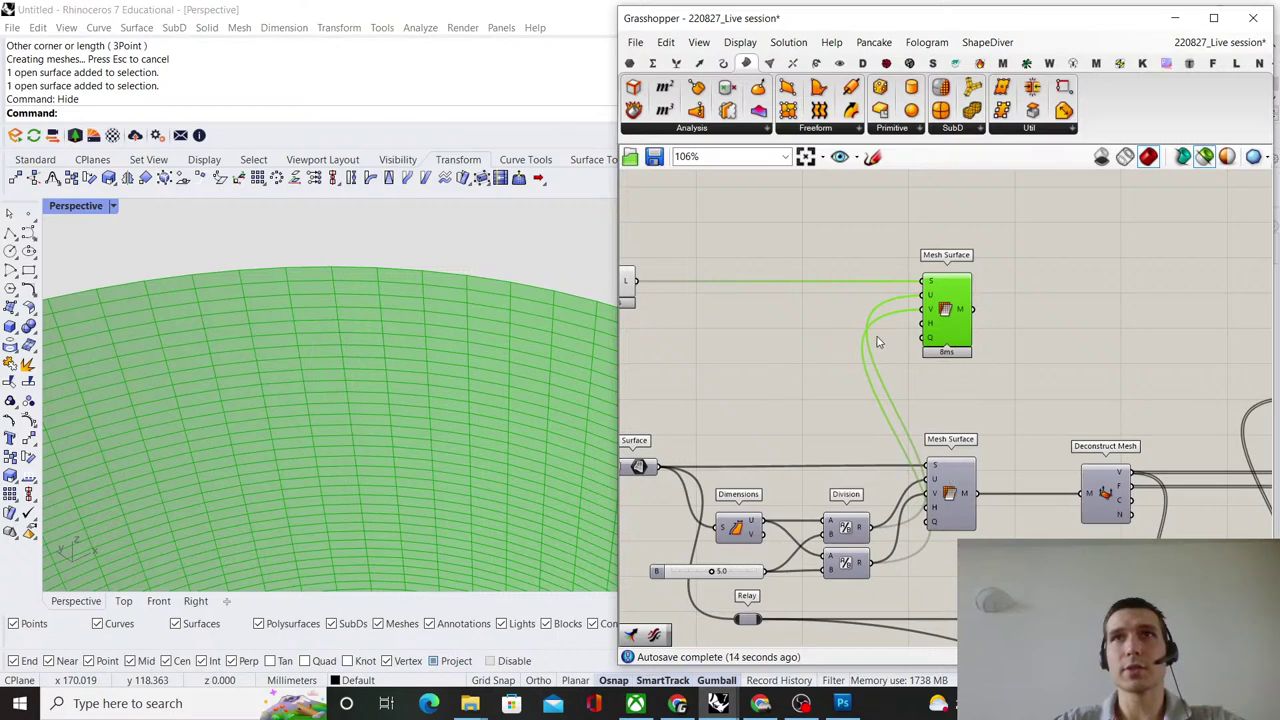
{"action": "right_click_drag", "start_coordinate": [988, 281], "coordinate": [1034, 330]}
{"action": "left_click", "coordinate": [669, 331]}
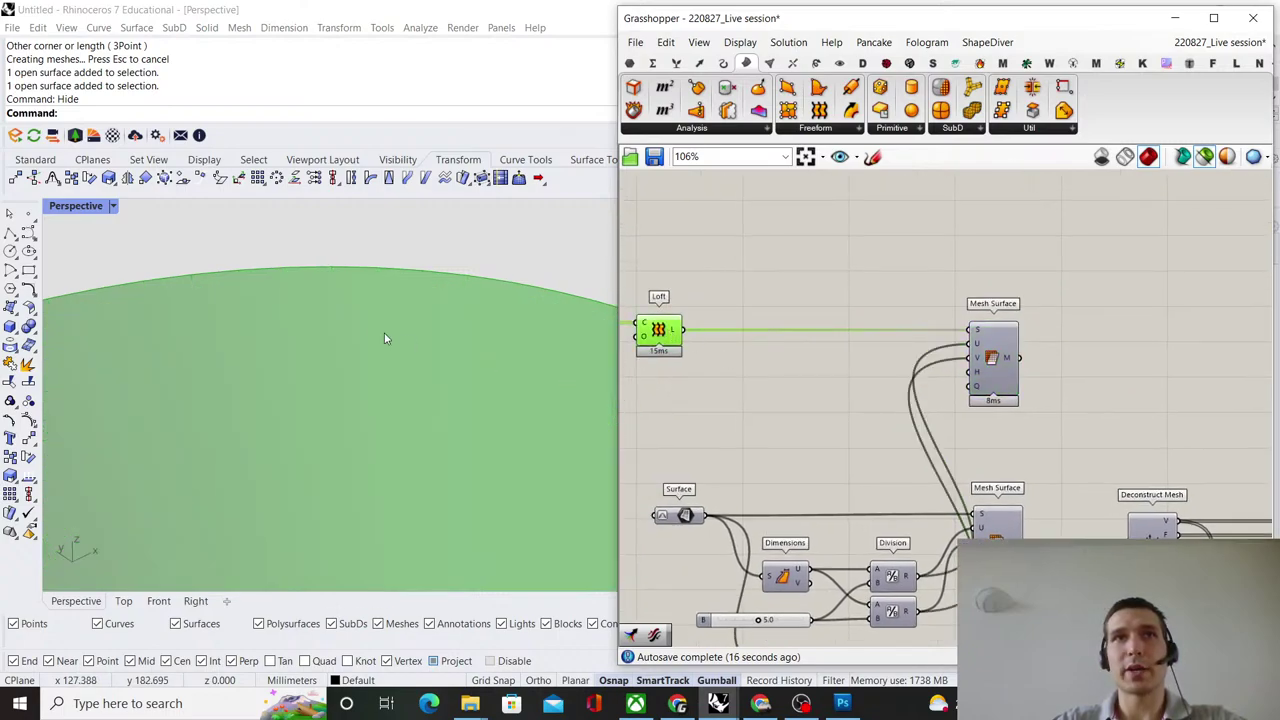
{"action": "scroll", "coordinate": [385, 338], "scroll_direction": "down", "scroll_amount": 5}
{"action": "right_click_drag", "start_coordinate": [754, 360], "coordinate": [840, 322]}
{"action": "left_click_drag", "start_coordinate": [871, 545], "coordinate": [877, 384], "text": "alt"}
{"action": "left_click_drag", "start_coordinate": [752, 291], "coordinate": [863, 377]}
{"action": "left_click", "coordinate": [854, 281]}
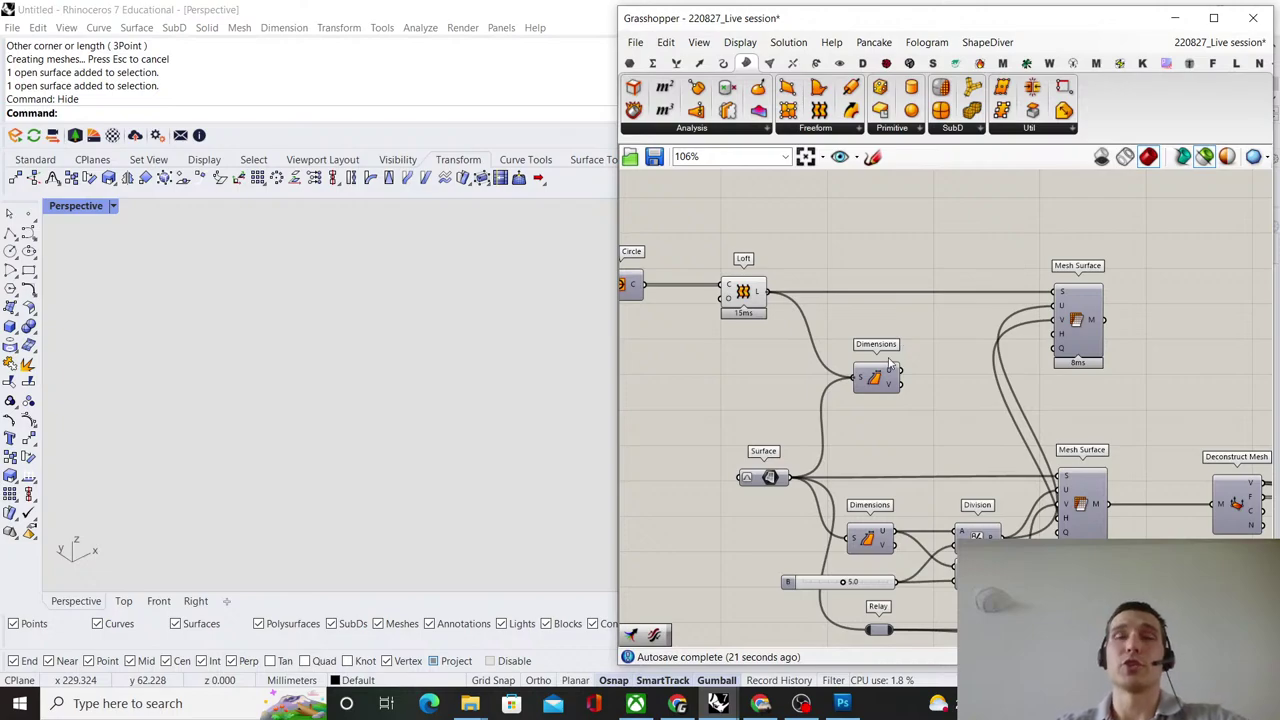
{"action": "left_click_drag", "start_coordinate": [893, 379], "coordinate": [869, 346]}
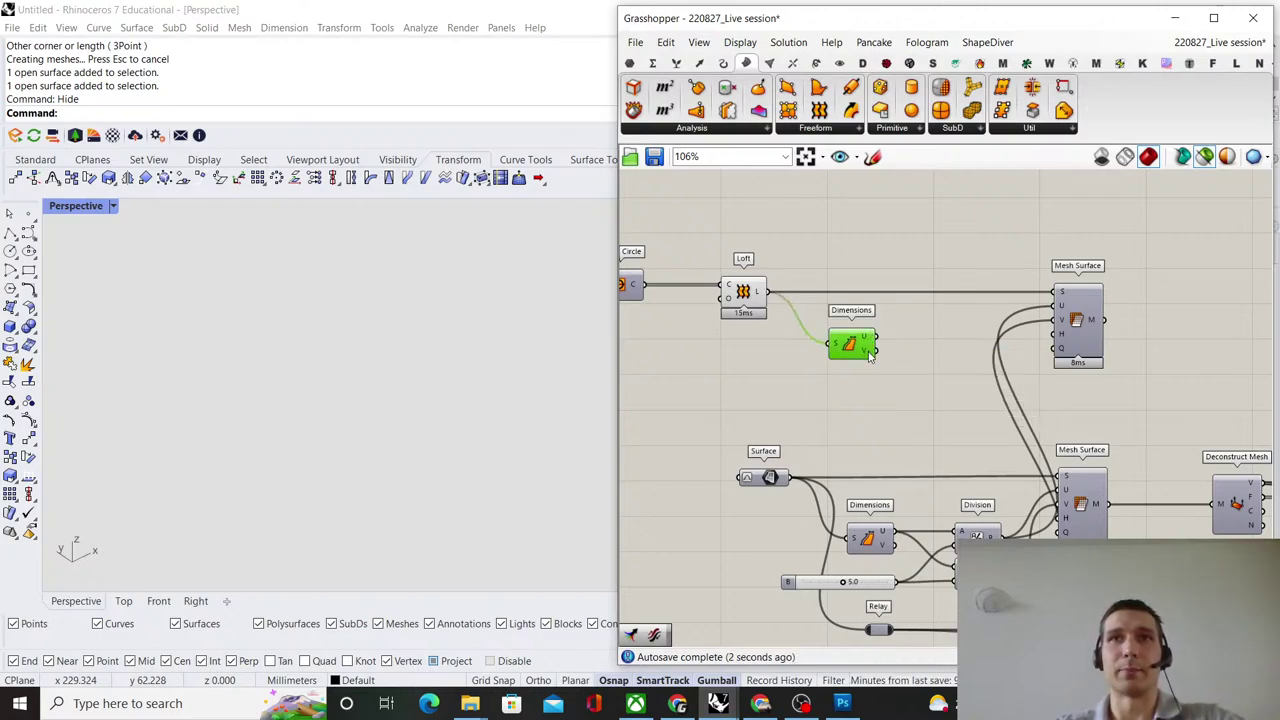
Feed the V output of the flat Surface's Dimensions component into the A input of the lower Division in place of U.
{"action": "right_click_drag", "start_coordinate": [892, 468], "coordinate": [883, 428]}
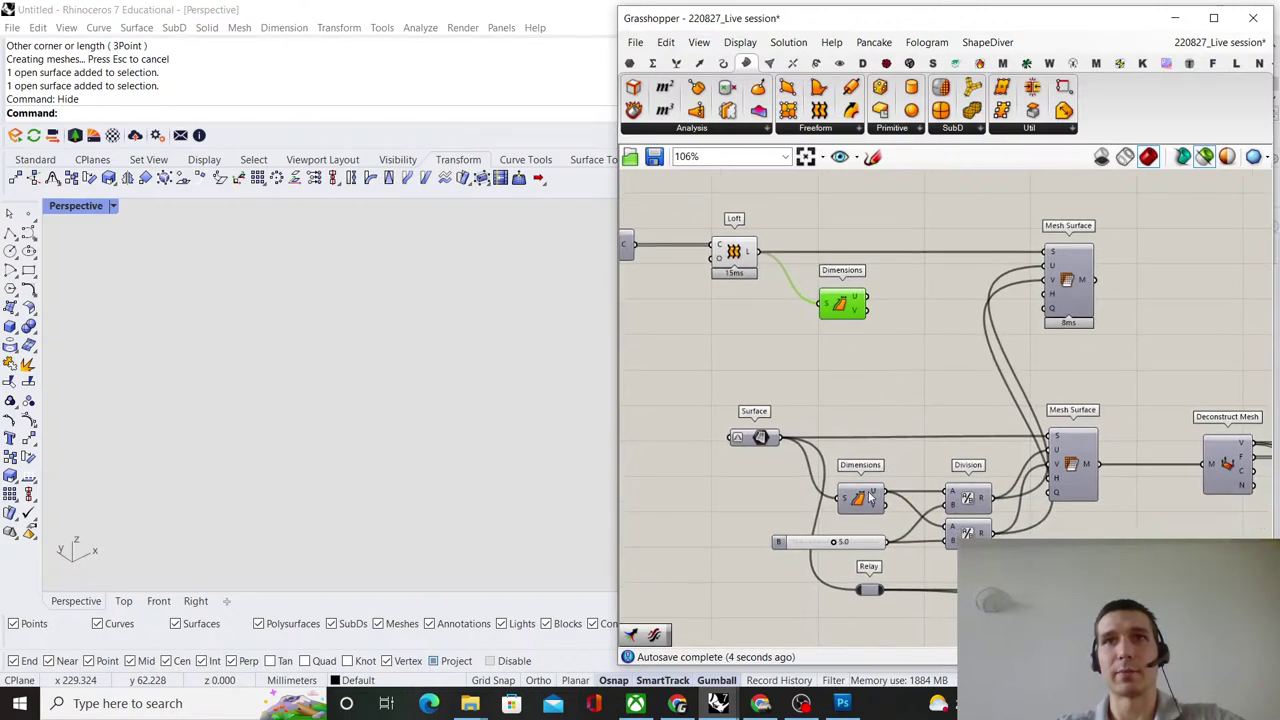
{"action": "scroll", "coordinate": [873, 492], "scroll_direction": "up", "scroll_amount": 3}
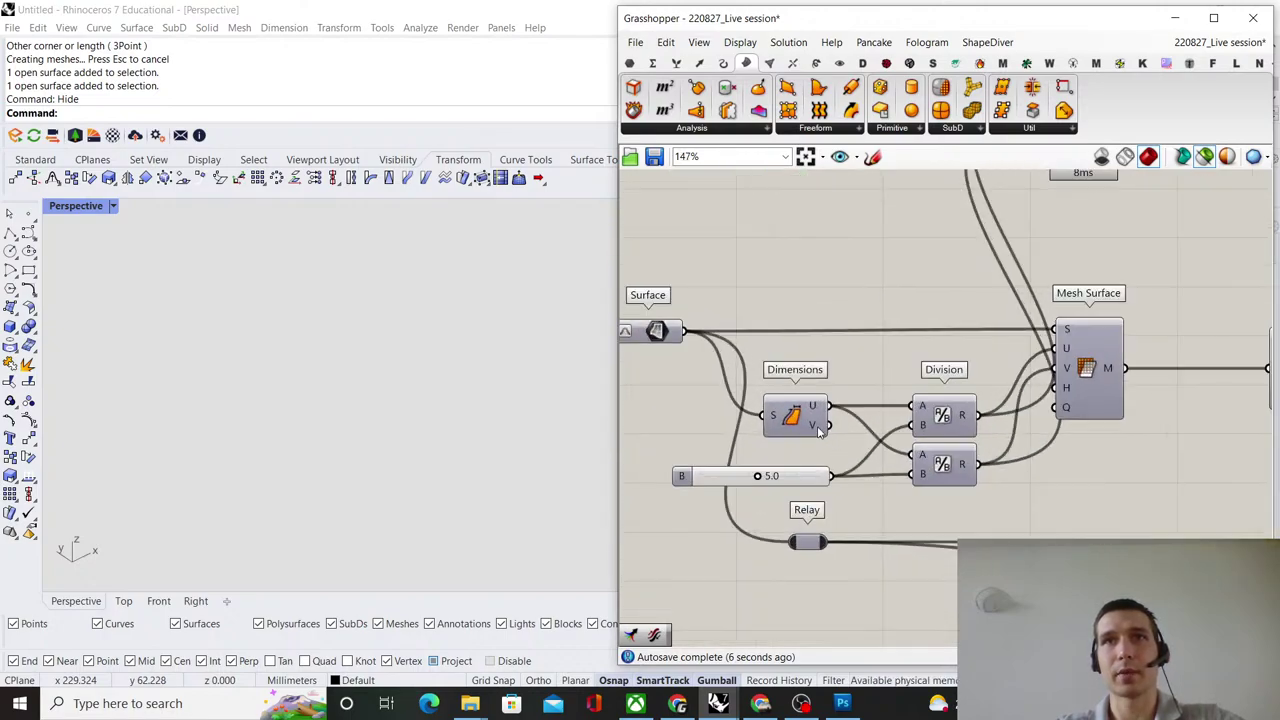
{"action": "left_click_drag", "start_coordinate": [884, 443], "coordinate": [912, 455]}
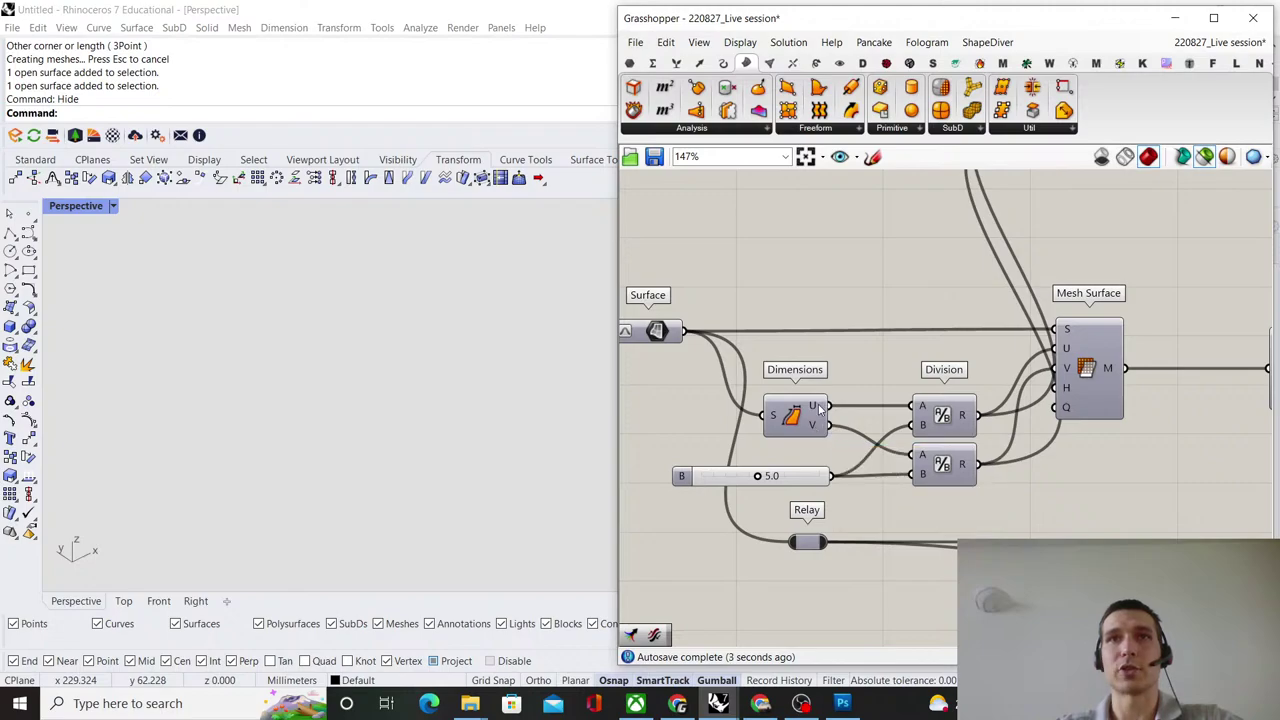
Compare the Loft's U and V dimensions with those of the flat Surface, and delete the duplicated Dimensions component.
{"action": "scroll", "coordinate": [819, 405], "scroll_direction": "down", "scroll_amount": 2}
{"action": "scroll", "coordinate": [830, 330], "scroll_direction": "up", "scroll_amount": 2}
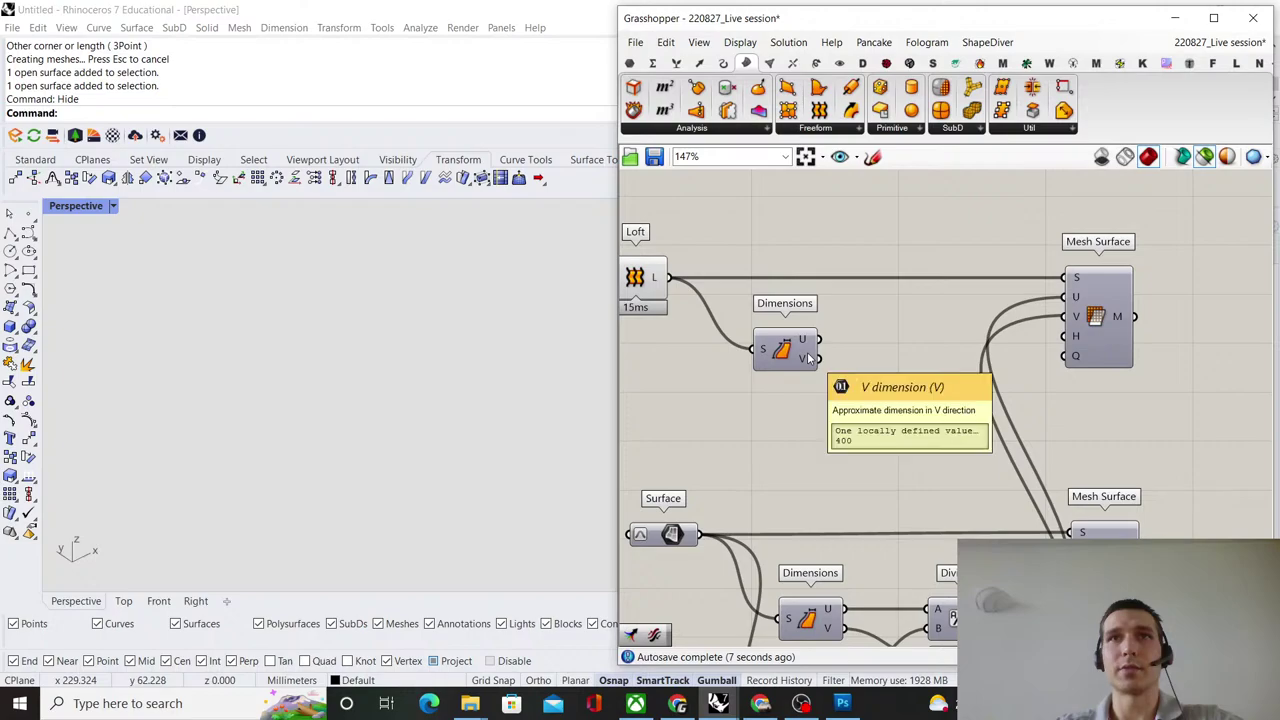
{"action": "scroll", "coordinate": [860, 333], "scroll_direction": "down", "scroll_amount": 2}
{"action": "scroll", "coordinate": [837, 441], "scroll_direction": "up", "scroll_amount": 2}
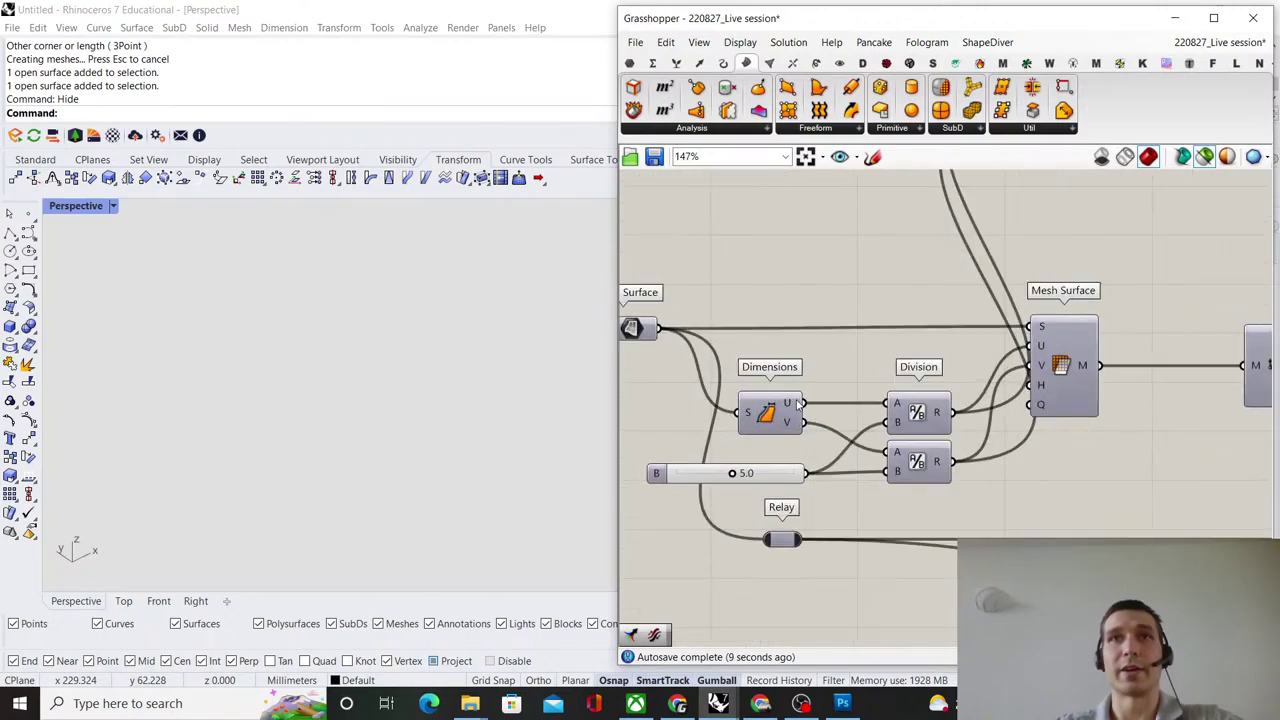
{"action": "scroll", "coordinate": [822, 350], "scroll_direction": "down", "scroll_amount": 2}
{"action": "scroll", "coordinate": [716, 258], "scroll_direction": "up", "scroll_amount": 2}
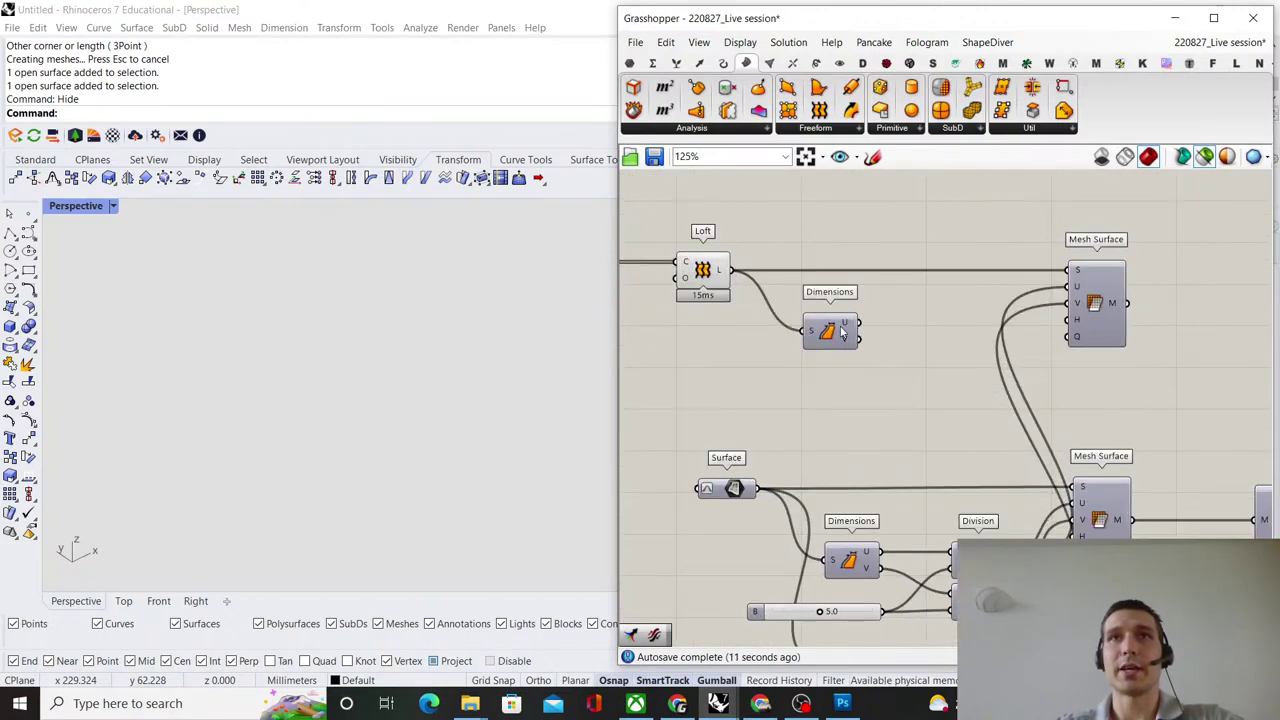
{"action": "key", "text": "Delete"}
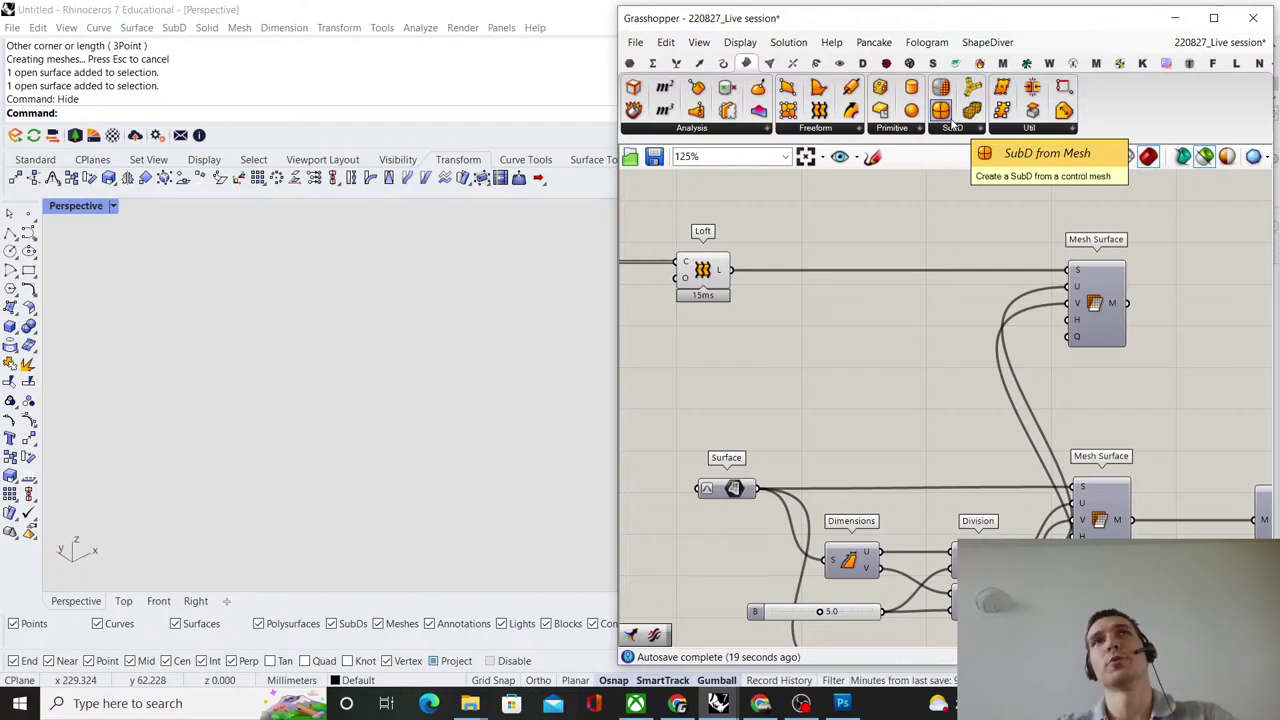
Add a LunchBox Reverse Surface Direction component between the Loft and the upper Mesh Surface, and feed the Loft into its Srf input.
{"action": "left_click", "coordinate": [1240, 63]}
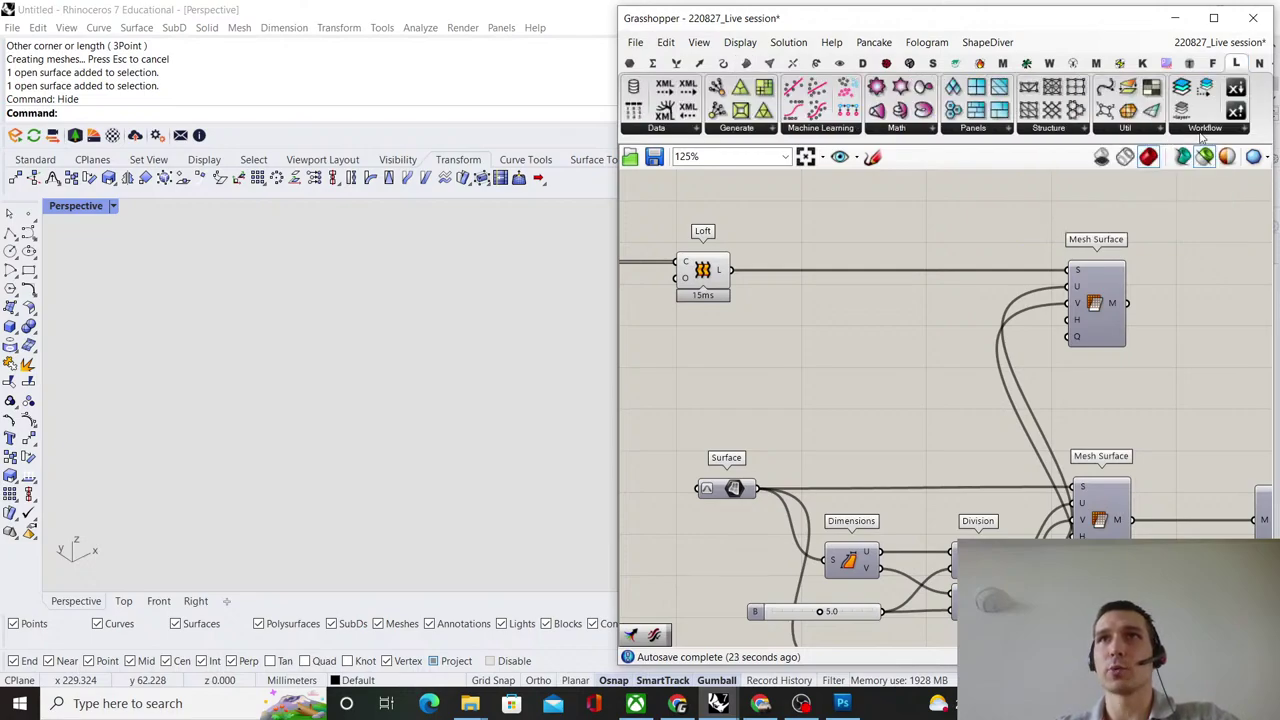
{"action": "left_click", "coordinate": [1154, 131]}
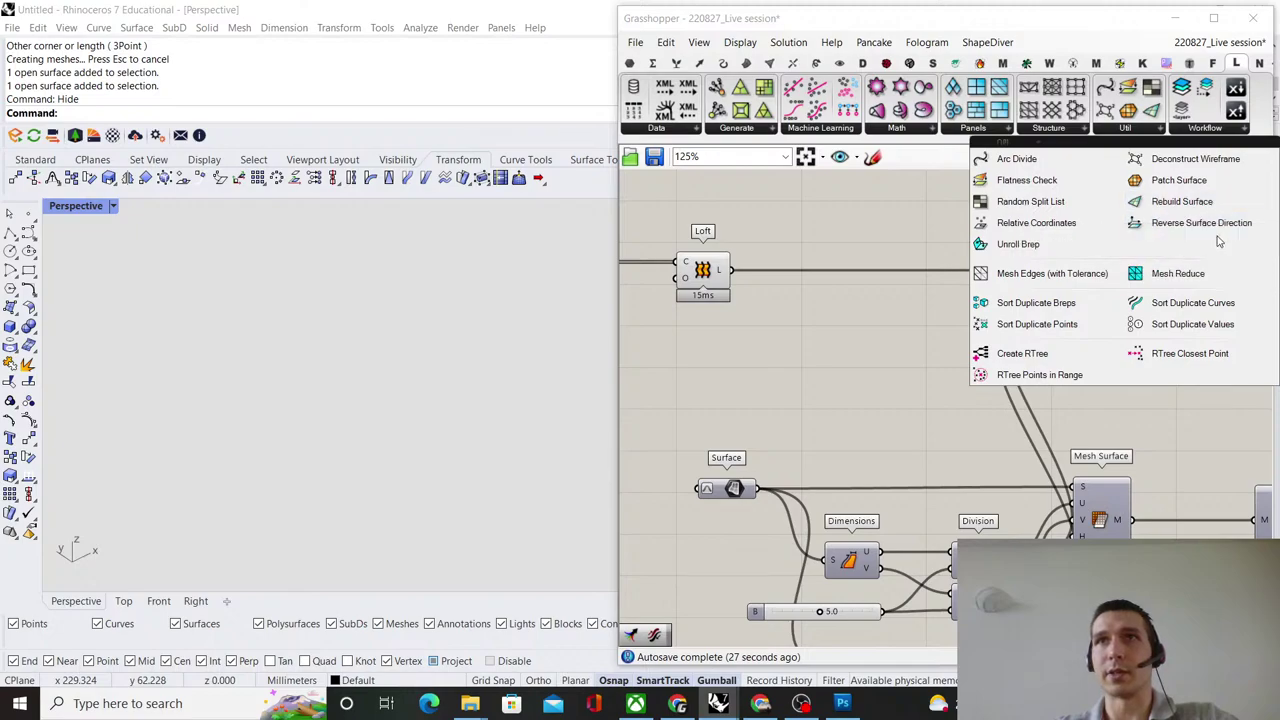
{"action": "left_click_drag", "start_coordinate": [1207, 236], "coordinate": [892, 320]}
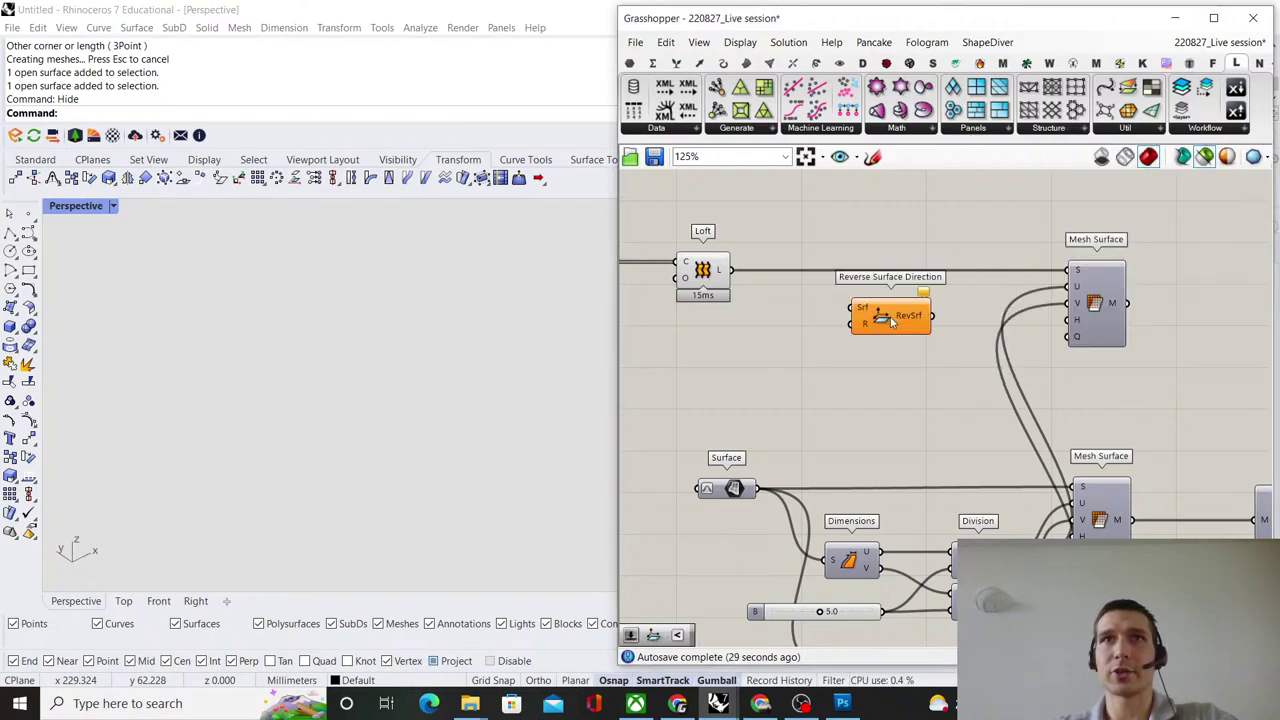
{"action": "left_click_drag", "start_coordinate": [734, 278], "coordinate": [846, 304]}
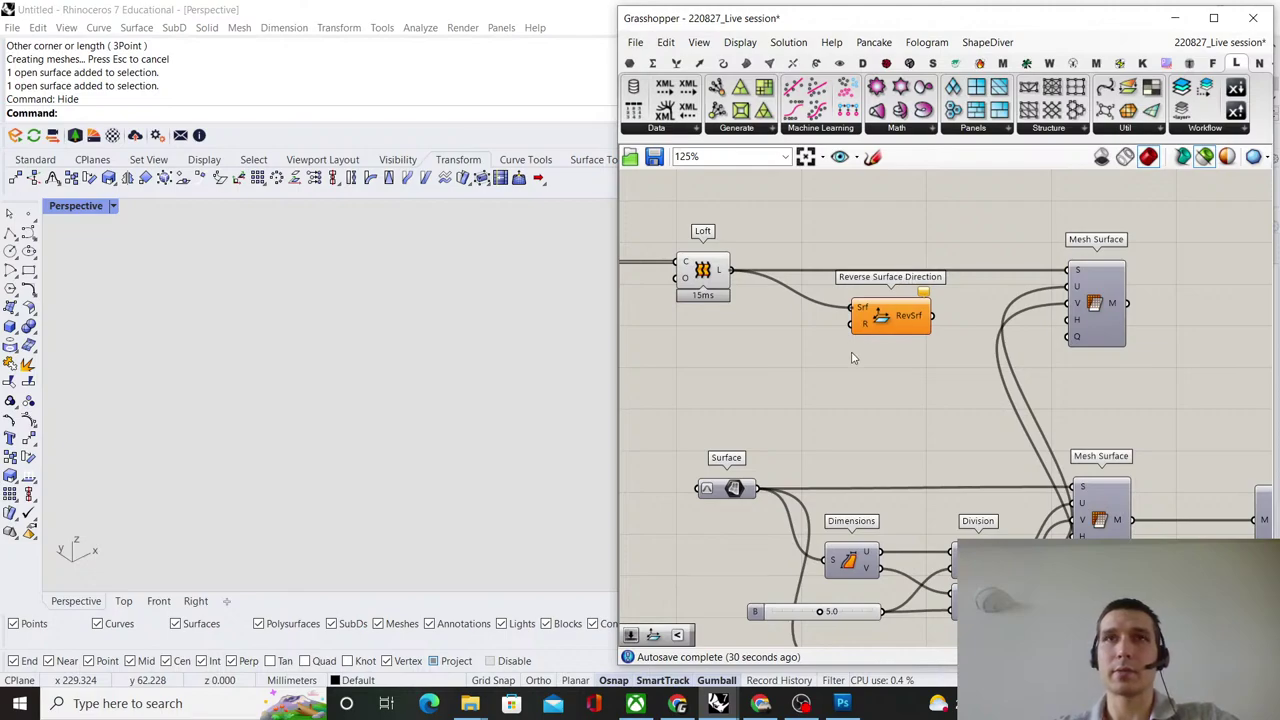
Add an integer slider ranging from 0 to 3, set it to 3, and connect it to the R input of Reverse Surface Direction.
{"action": "scroll", "coordinate": [813, 371], "scroll_direction": "up", "scroll_amount": 3}
{"action": "double_click", "coordinate": [832, 386]}
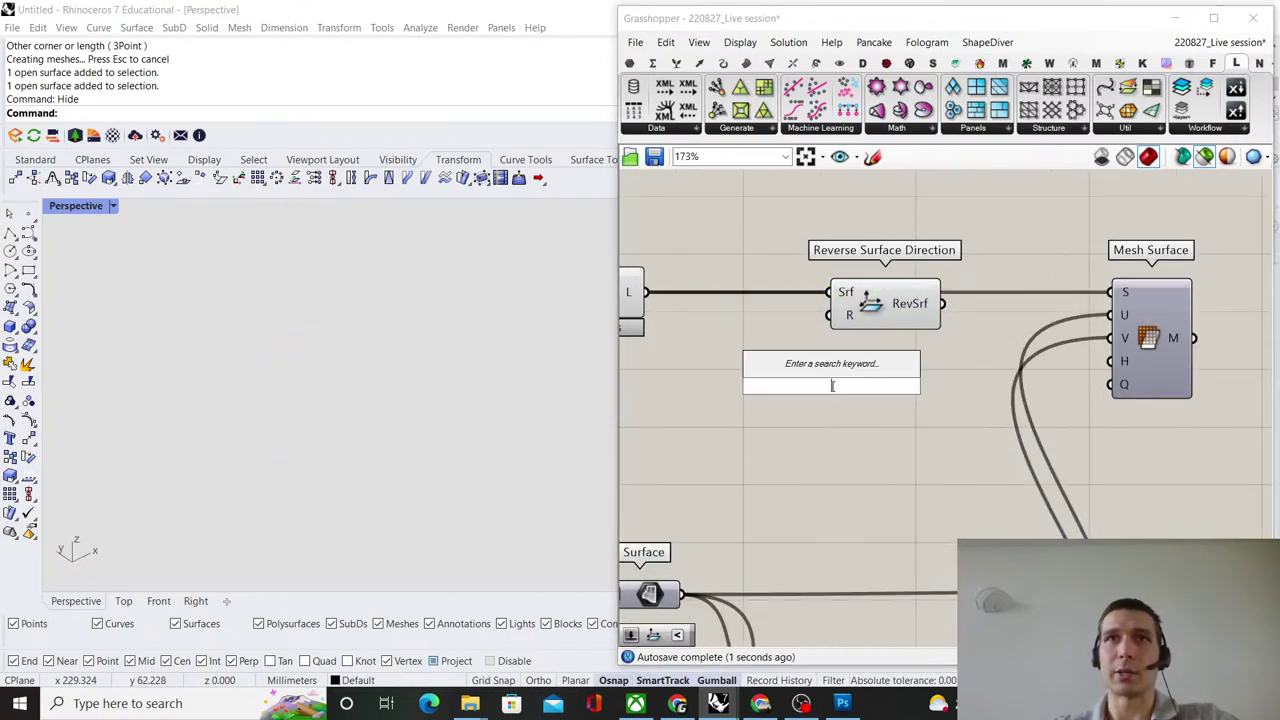
{"action": "type", "text": "0<3"}
{"action": "key", "text": "Return"}
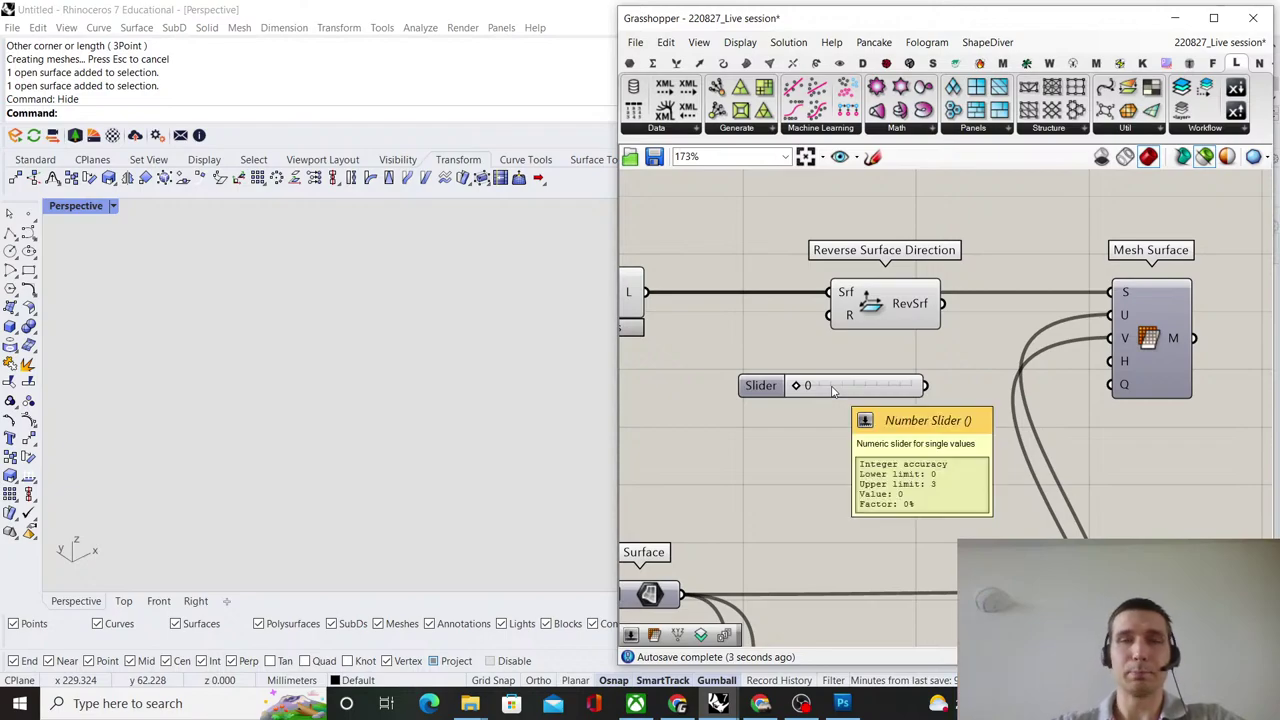
{"action": "left_click_drag", "start_coordinate": [760, 386], "coordinate": [648, 405]}
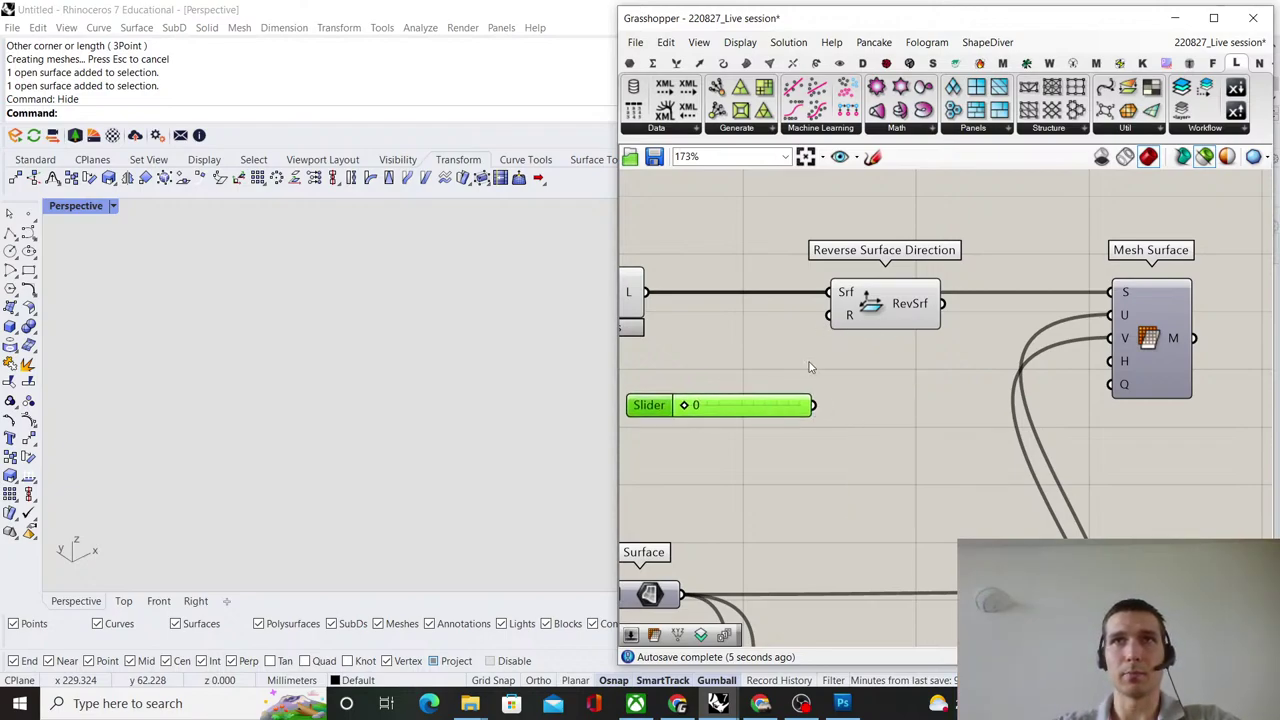
{"action": "double_click", "coordinate": [789, 405]}
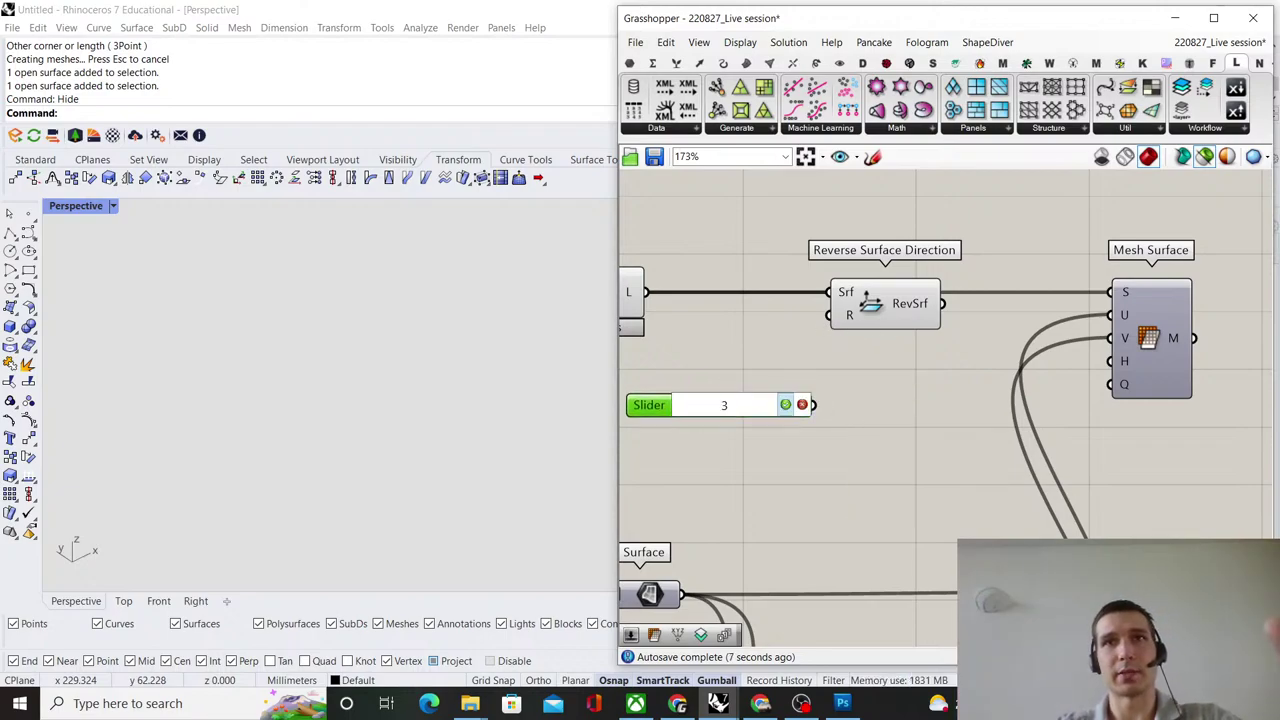
{"action": "type", "text": "3"}
{"action": "left_click", "coordinate": [786, 405]}
{"action": "left_click_drag", "start_coordinate": [813, 405], "coordinate": [845, 318]}
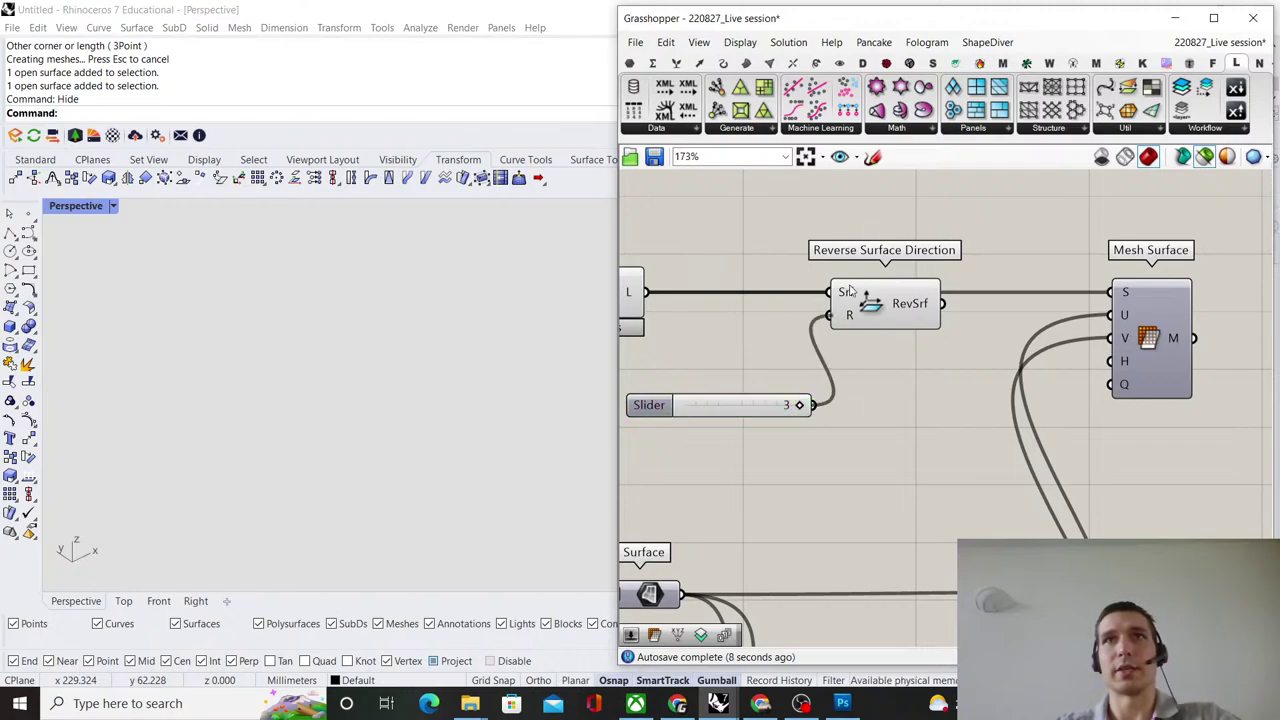
{"action": "scroll", "coordinate": [856, 209], "scroll_direction": "down", "scroll_amount": 2}
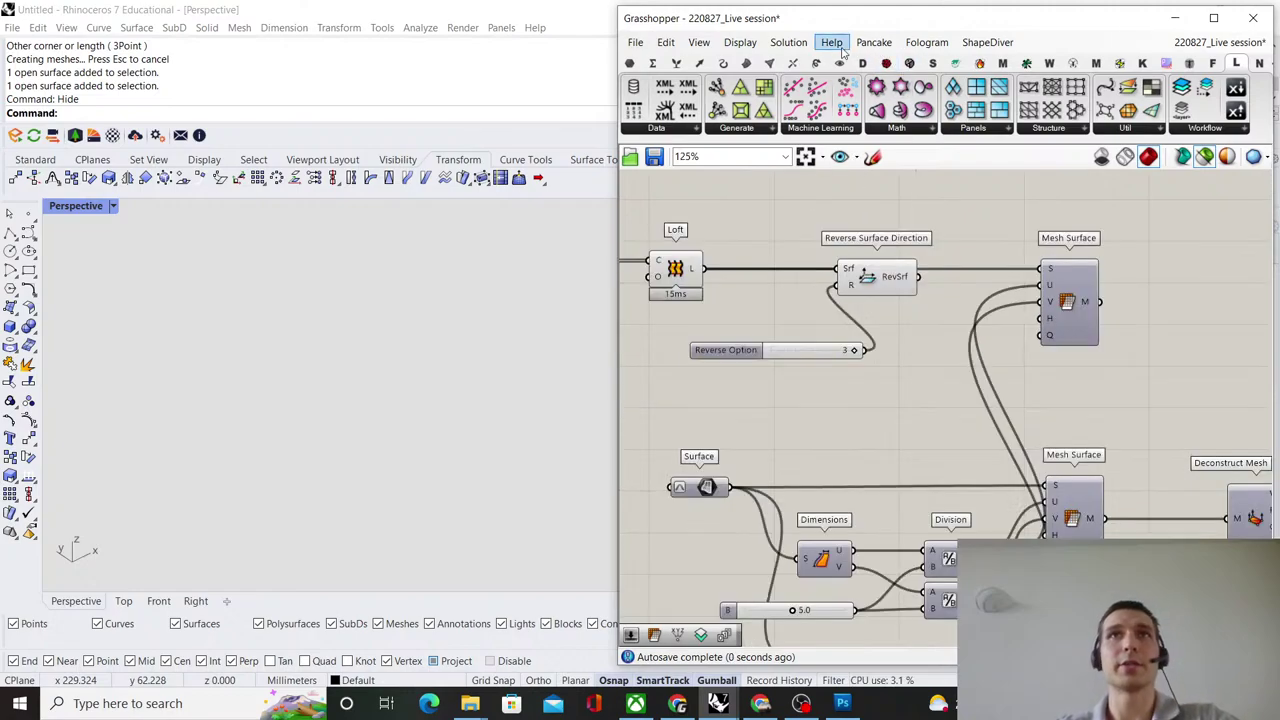
{"action": "left_click", "coordinate": [740, 42]}
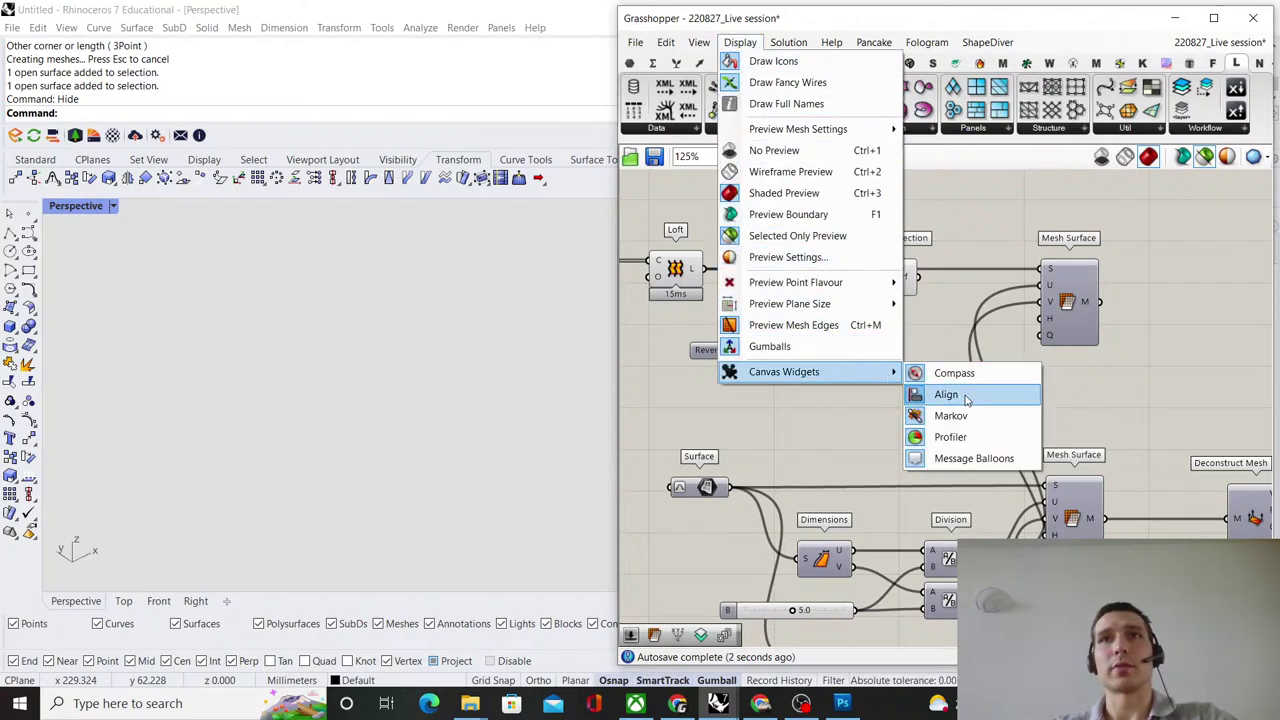
{"action": "left_click", "coordinate": [966, 289]}
Examine the image sampling, graph mapping and number remapping components along the rest of the relief definition.
{"action": "scroll", "coordinate": [966, 289], "scroll_direction": "down", "scroll_amount": 6}
{"action": "right_click_drag", "start_coordinate": [1093, 311], "coordinate": [816, 300]}
{"action": "scroll", "coordinate": [1124, 406], "scroll_direction": "up", "scroll_amount": 6}
{"action": "scroll", "coordinate": [1134, 414], "scroll_direction": "down", "scroll_amount": 5}
{"action": "right_click_drag", "start_coordinate": [1237, 396], "coordinate": [1029, 374]}
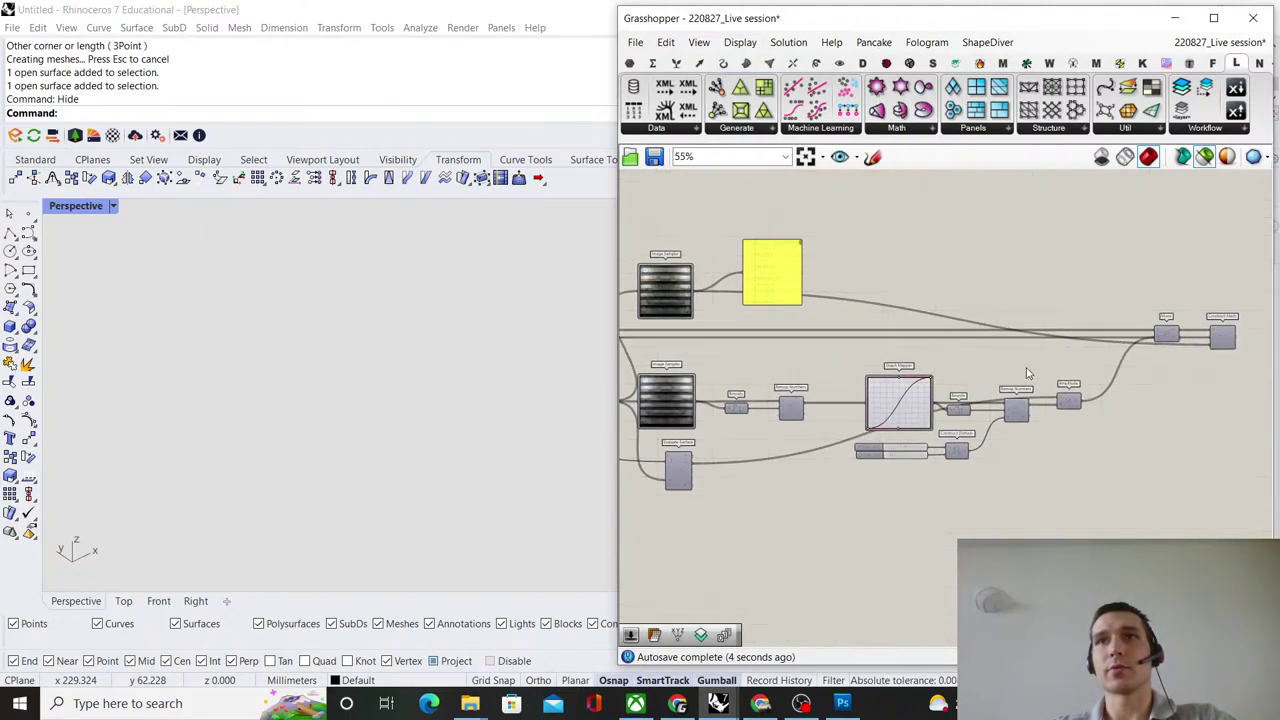
{"action": "scroll", "coordinate": [1143, 368], "scroll_direction": "up", "scroll_amount": 7}
{"action": "right_click_drag", "start_coordinate": [1180, 284], "coordinate": [888, 339]}
{"action": "scroll", "coordinate": [1130, 351], "scroll_direction": "down", "scroll_amount": 7}
{"action": "right_click_drag", "start_coordinate": [849, 400], "coordinate": [990, 383]}
{"action": "scroll", "coordinate": [990, 383], "scroll_direction": "up", "scroll_amount": 6}
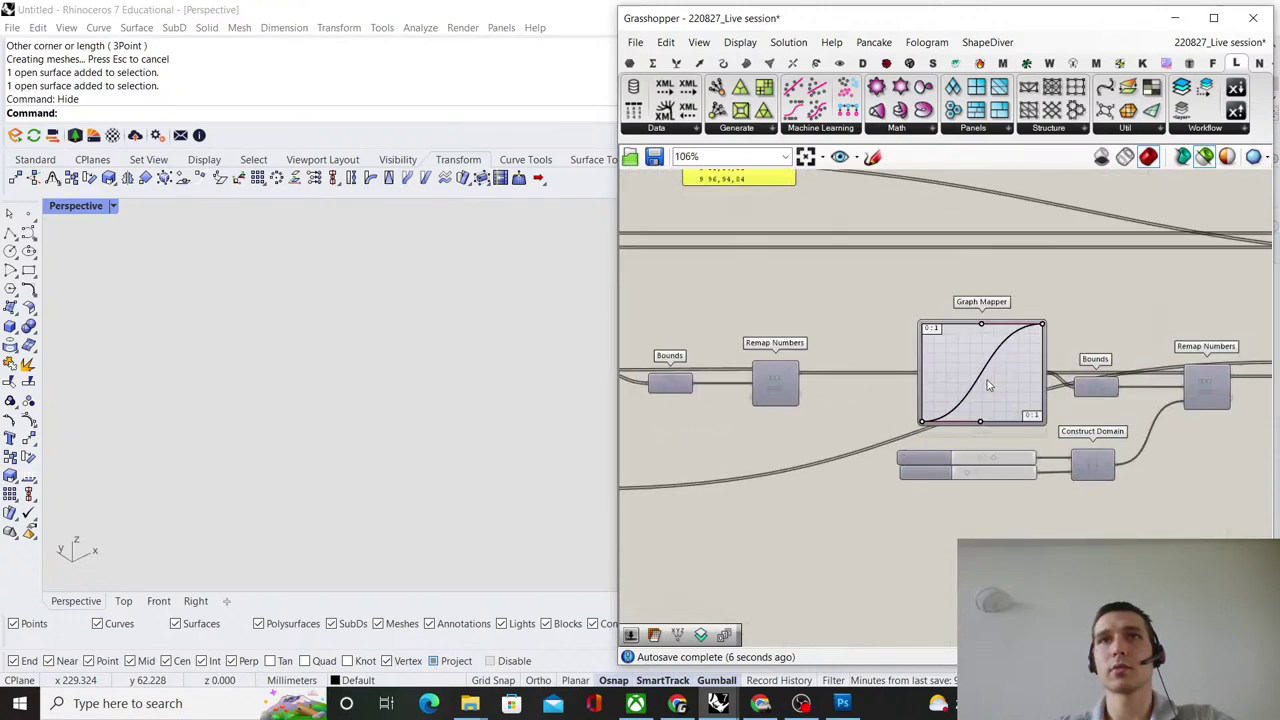
Feed RevSrf into the S input of the upper Mesh Surface in place of the Loft, and straighten the wire between them.
{"action": "scroll", "coordinate": [983, 443], "scroll_direction": "down", "scroll_amount": 7}
{"action": "right_click_drag", "start_coordinate": [685, 334], "coordinate": [973, 361]}
{"action": "scroll", "coordinate": [977, 339], "scroll_direction": "up", "scroll_amount": 8}
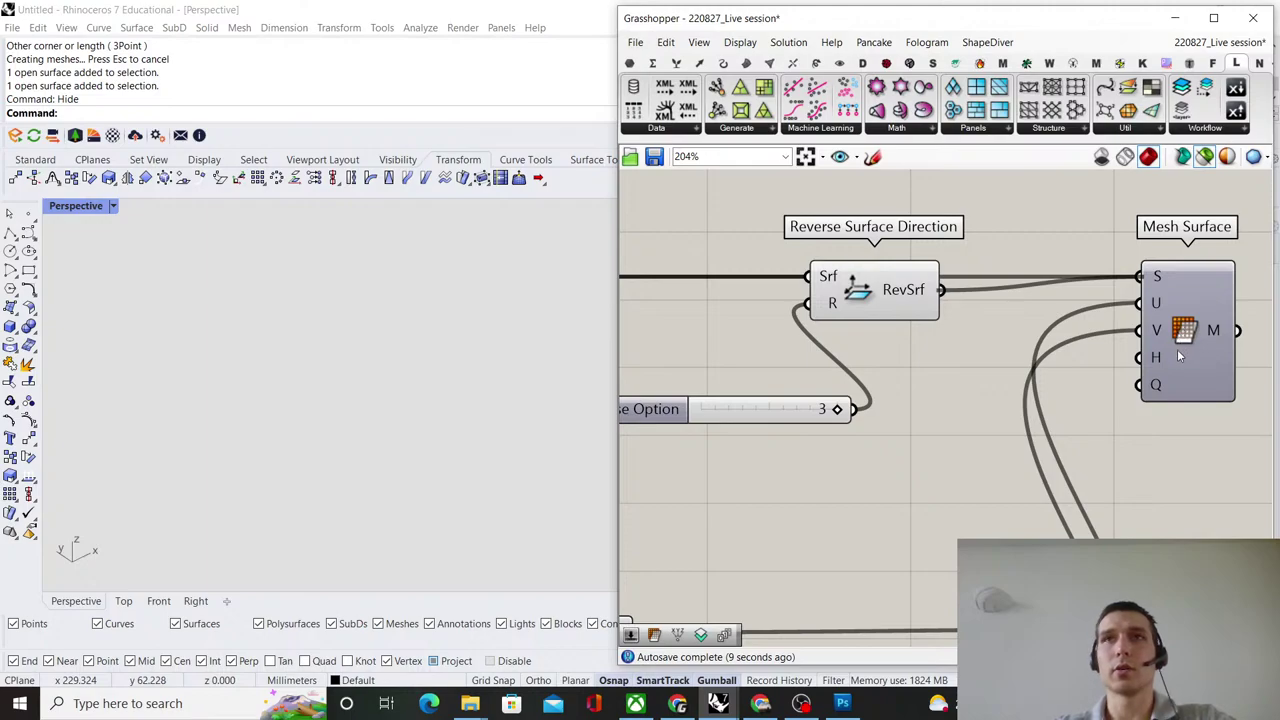
{"action": "mouse_move", "coordinate": [1177, 349]}
{"action": "left_mouse_down"}
{"action": "mouse_move", "coordinate": [1178, 377]}
{"action": "mouse_move", "coordinate": [1179, 363]}
{"action": "left_mouse_up"}
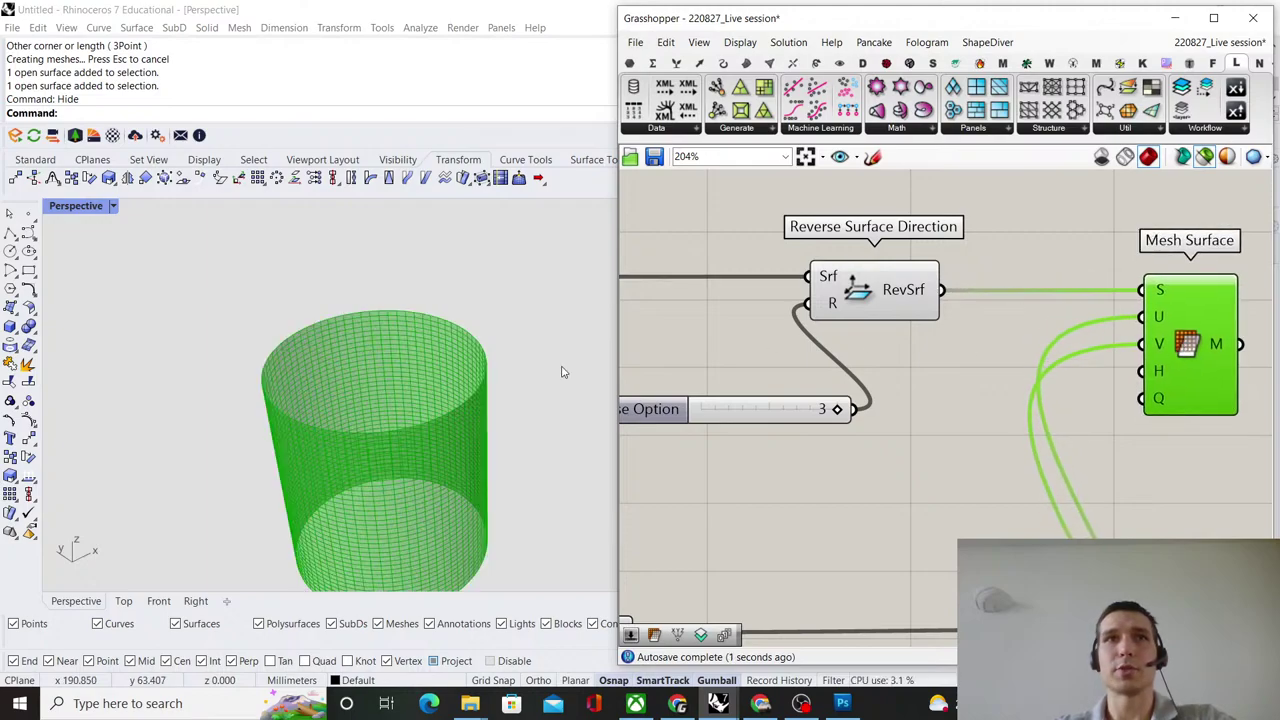
Examine the mesh faces of the reversed cylinder surface from several distances in the Rhino Perspective viewport.
{"action": "scroll", "coordinate": [422, 378], "scroll_direction": "down", "scroll_amount": 7}
{"action": "right_click_drag", "start_coordinate": [423, 383], "coordinate": [366, 402]}
{"action": "scroll", "coordinate": [355, 419], "scroll_direction": "up", "scroll_amount": 9}
{"action": "scroll", "coordinate": [364, 440], "scroll_direction": "up", "scroll_amount": 3}
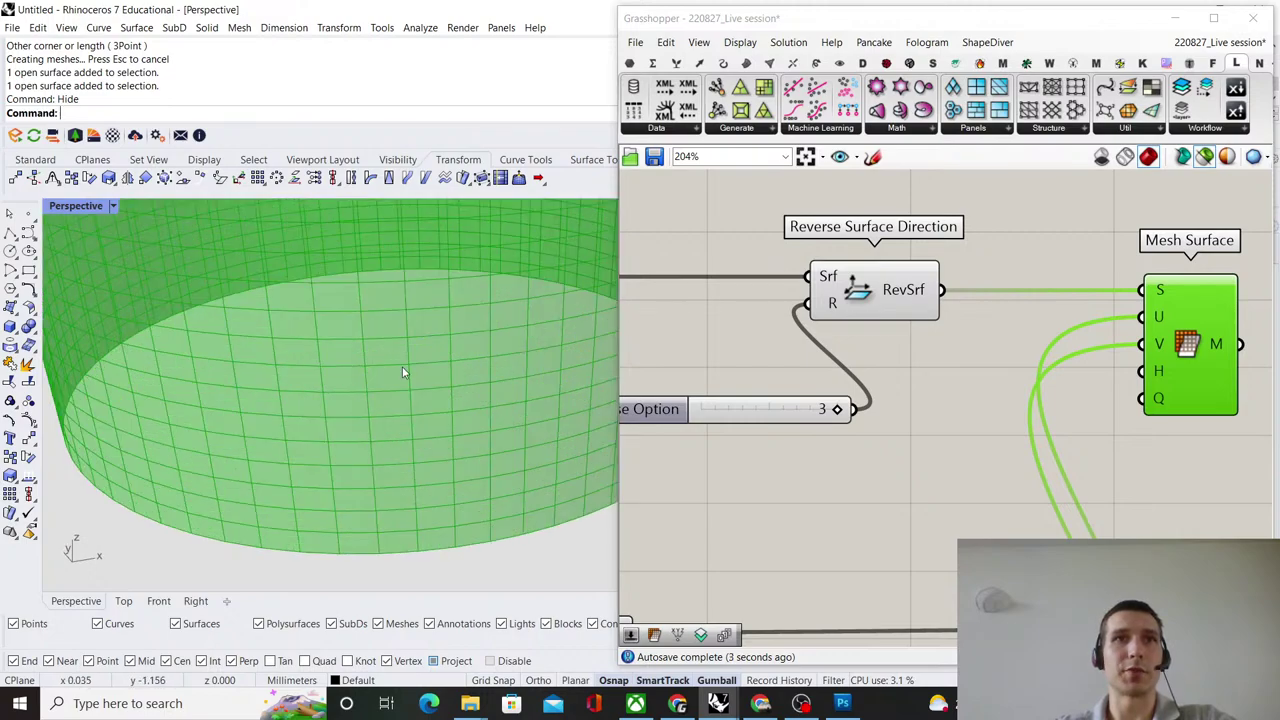
{"action": "scroll", "coordinate": [402, 372], "scroll_direction": "down", "scroll_amount": 5}
{"action": "scroll", "coordinate": [414, 337], "scroll_direction": "up", "scroll_amount": 8}
{"action": "scroll", "coordinate": [967, 357], "scroll_direction": "down", "scroll_amount": 5}
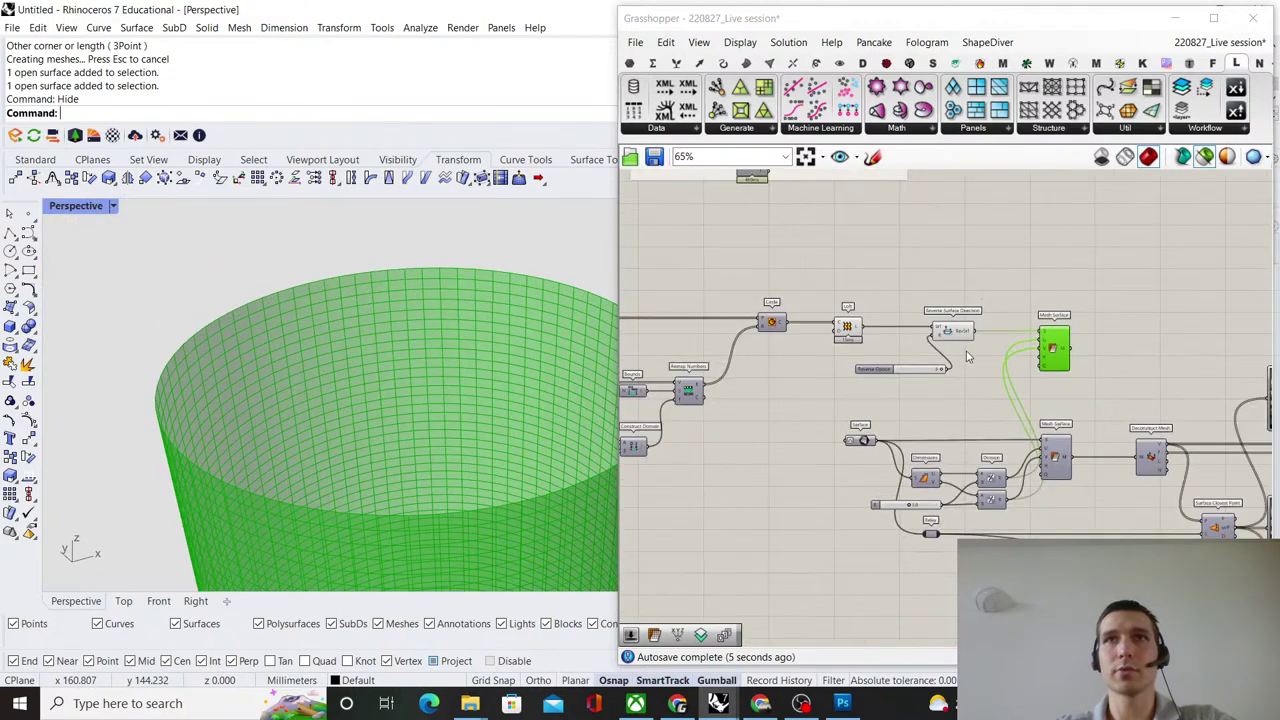
Move the Reverse Option slider directly beneath the Loft component and turn off the Loft's preview.
{"action": "scroll", "coordinate": [967, 357], "scroll_direction": "up", "scroll_amount": 4}
{"action": "left_click", "coordinate": [847, 343]}
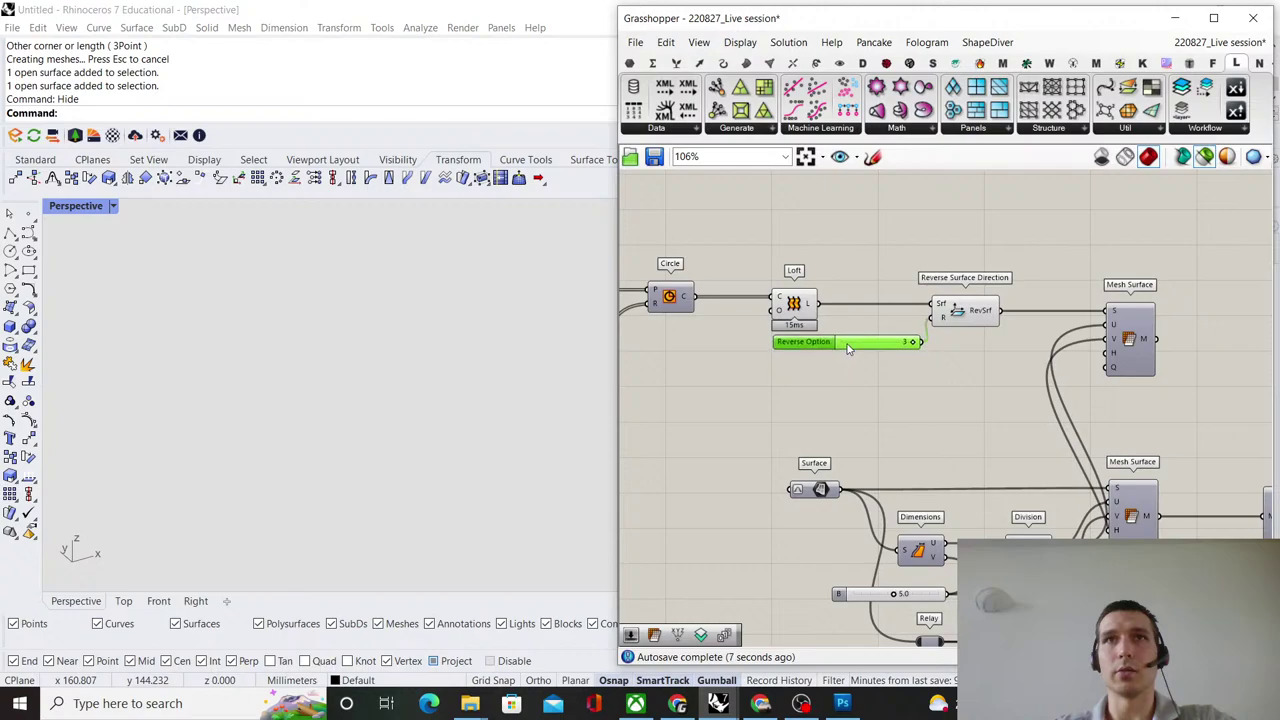
{"action": "left_click_drag", "start_coordinate": [843, 407], "coordinate": [768, 240]}
{"action": "middle_click", "coordinate": [770, 235]}
{"action": "left_click", "coordinate": [822, 261]}
{"action": "left_click", "coordinate": [888, 232]}
{"action": "scroll", "coordinate": [888, 232], "scroll_direction": "down", "scroll_amount": 2}
{"action": "right_click_drag", "start_coordinate": [1100, 300], "coordinate": [856, 304]}
{"action": "scroll", "coordinate": [856, 304], "scroll_direction": "up", "scroll_amount": 1}
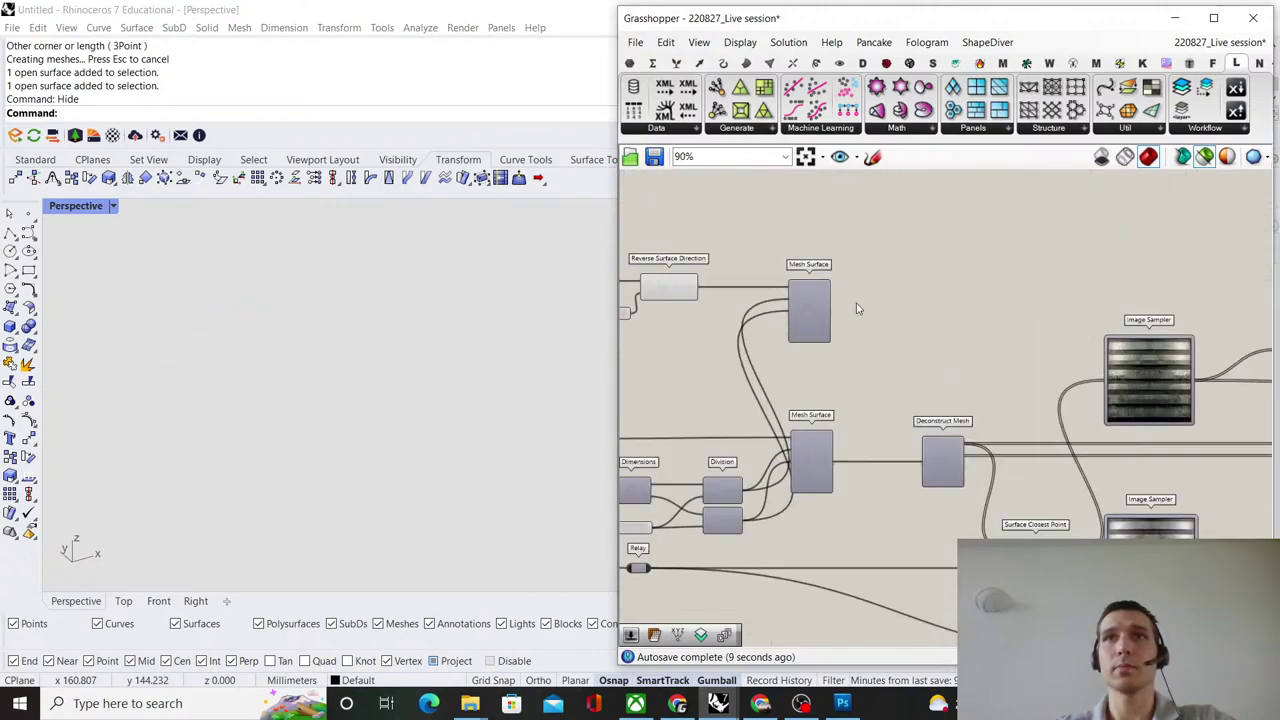
Compare the faces of the flat and cylindrical meshes in the Perspective viewport, and examine the reversed cylinder surface's seam up close.
{"action": "scroll", "coordinate": [856, 309], "scroll_direction": "up", "scroll_amount": 1}
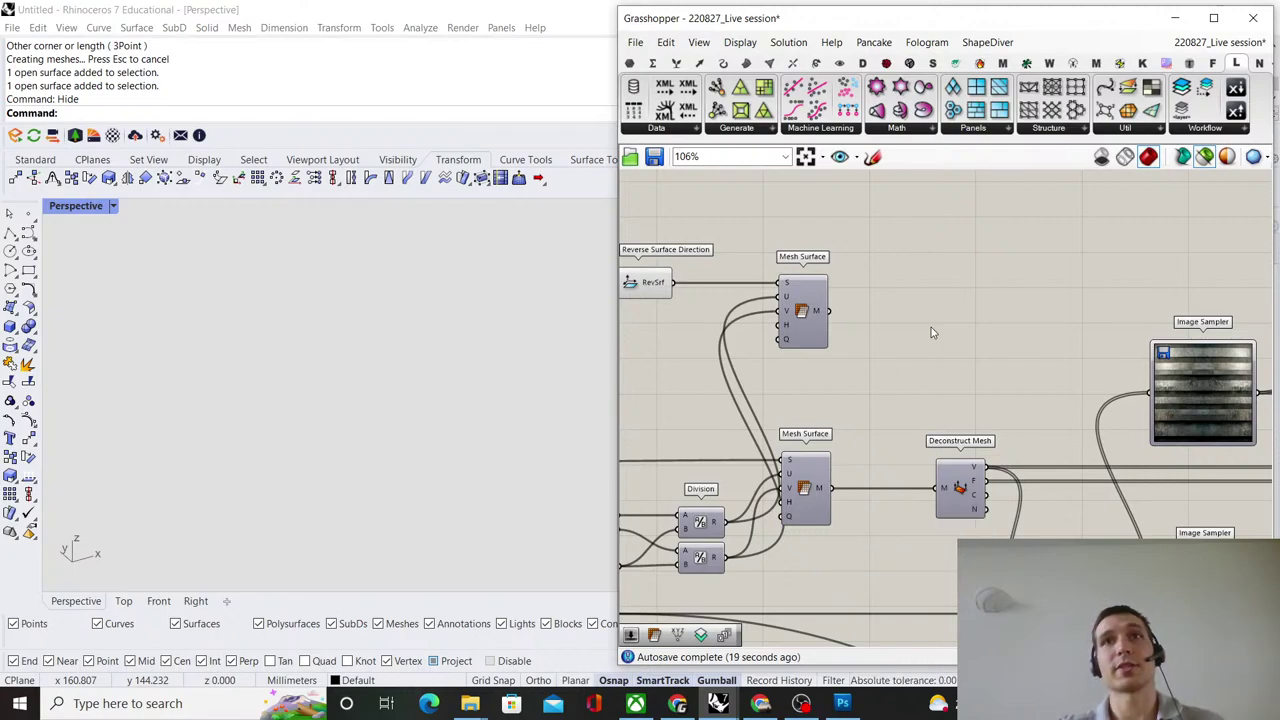
{"action": "left_click", "coordinate": [816, 474]}
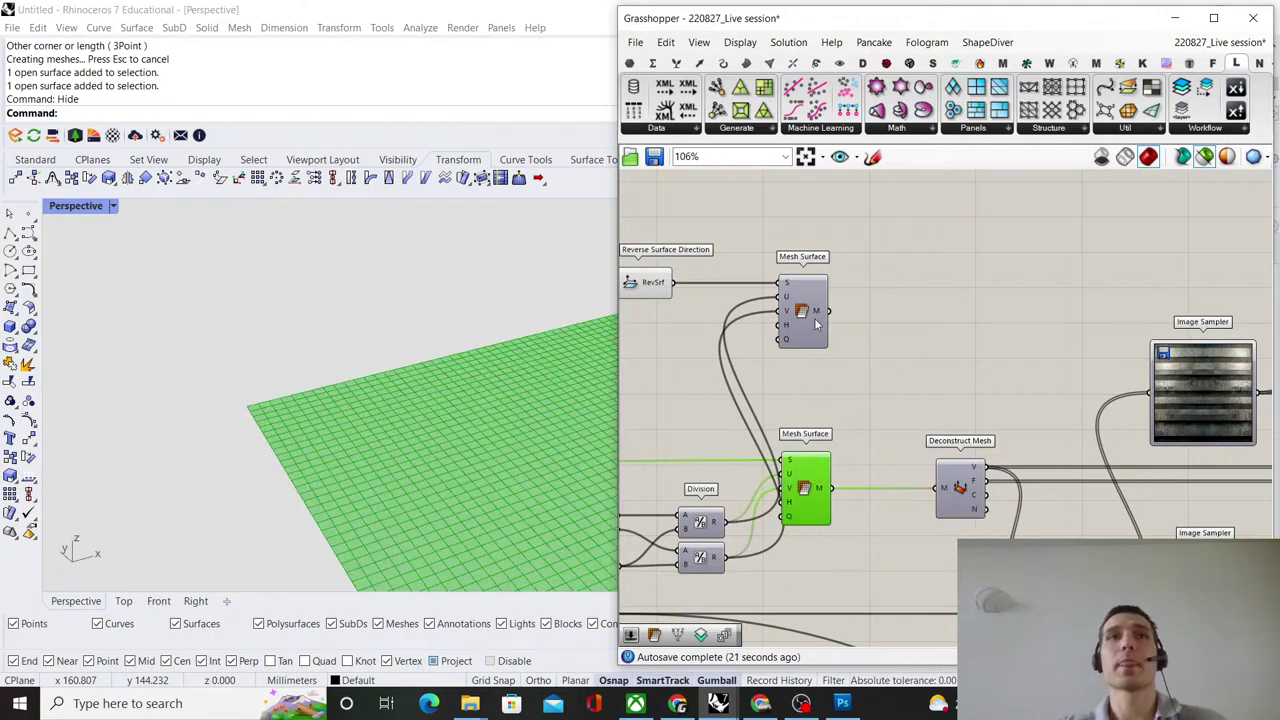
{"action": "left_click", "coordinate": [819, 325]}
{"action": "left_click", "coordinate": [806, 488], "text": "shift"}
{"action": "scroll", "coordinate": [298, 294], "scroll_direction": "down", "scroll_amount": 10}
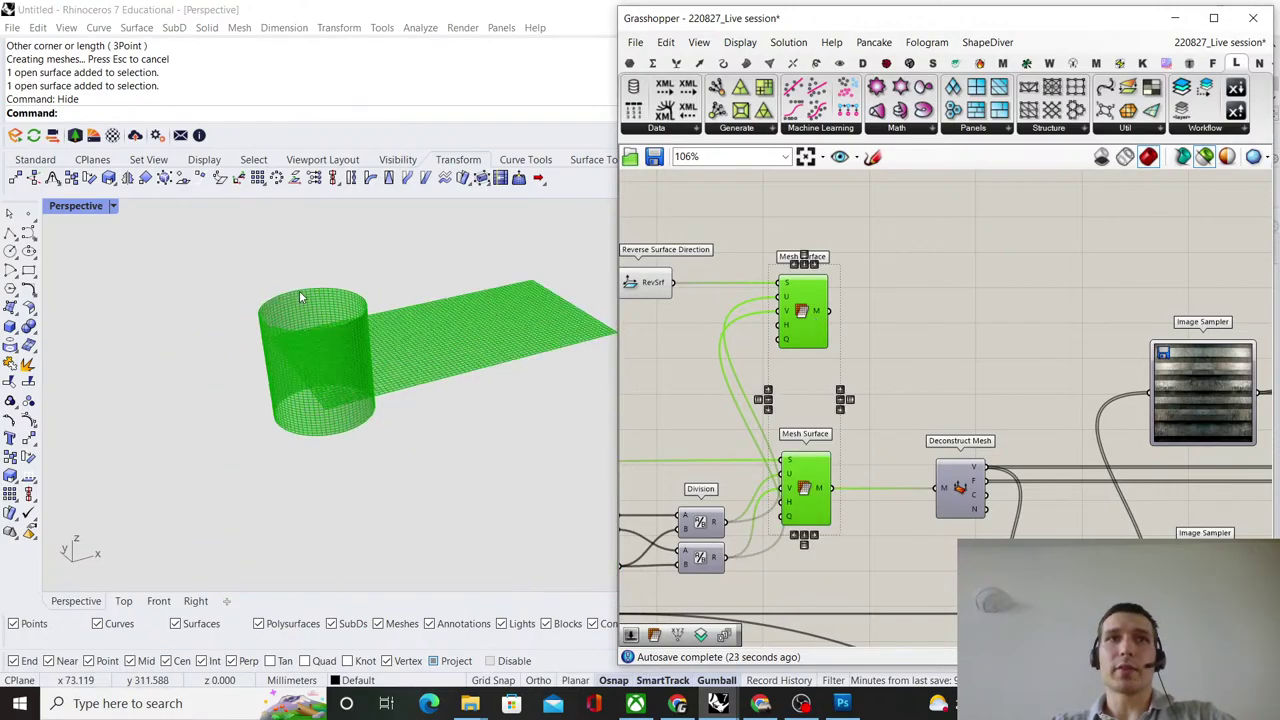
{"action": "right_click_drag", "start_coordinate": [305, 290], "coordinate": [352, 370]}
{"action": "scroll", "coordinate": [283, 336], "scroll_direction": "up", "scroll_amount": 8}
{"action": "scroll", "coordinate": [274, 360], "scroll_direction": "down", "scroll_amount": 5}
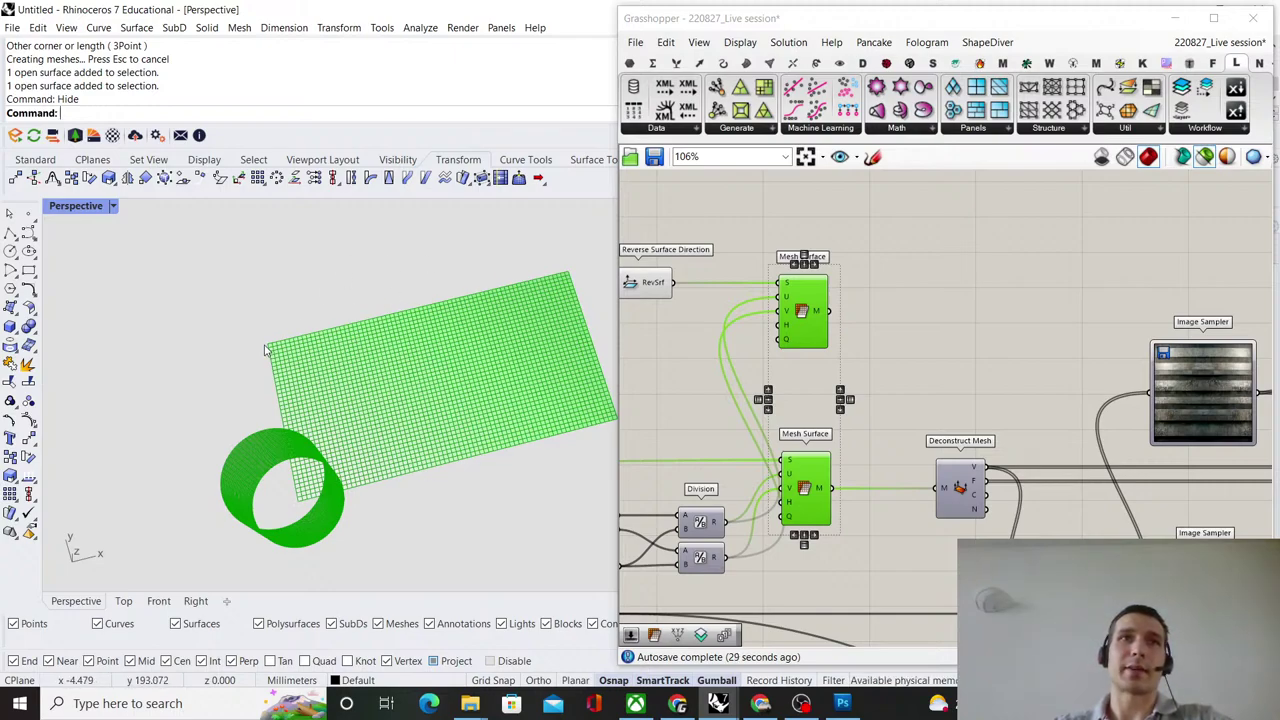
{"action": "right_click_drag", "start_coordinate": [267, 350], "coordinate": [247, 349], "text": "shift"}
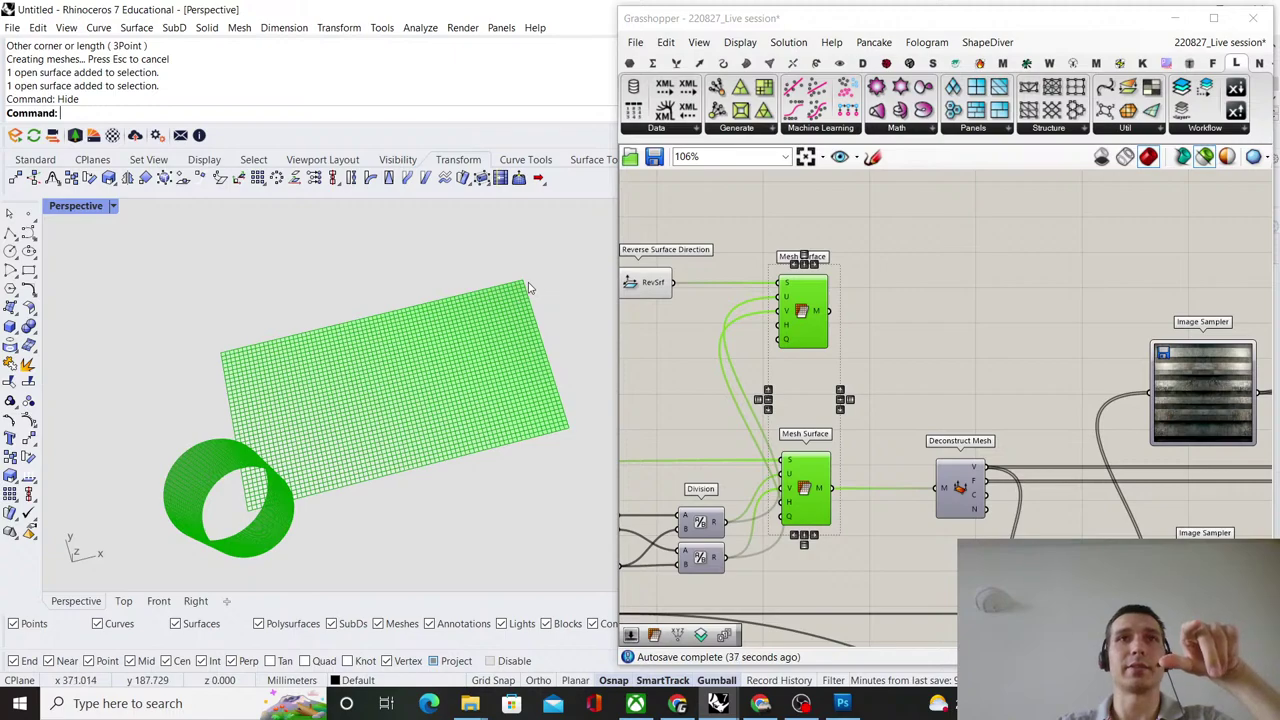
{"action": "scroll", "coordinate": [528, 286], "scroll_direction": "up", "scroll_amount": 2}
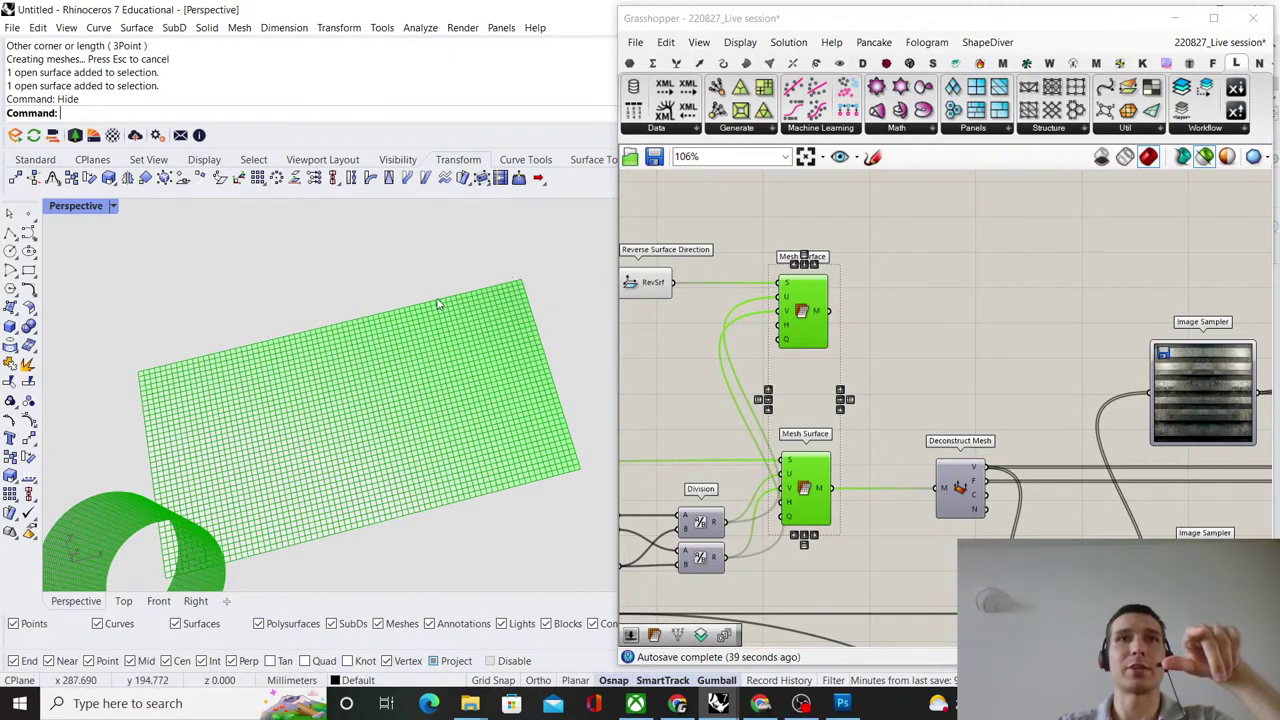
{"action": "right_click_drag", "start_coordinate": [437, 303], "coordinate": [277, 320]}
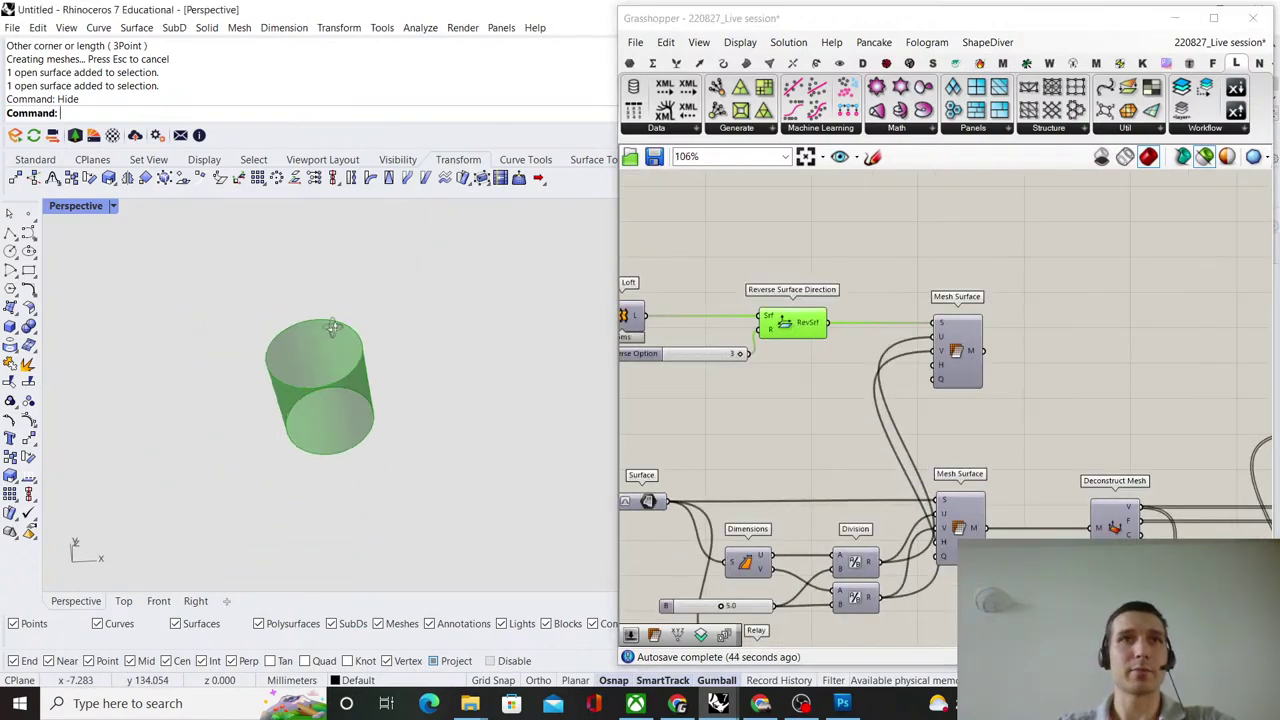
{"action": "right_click_drag", "start_coordinate": [333, 327], "coordinate": [499, 302]}
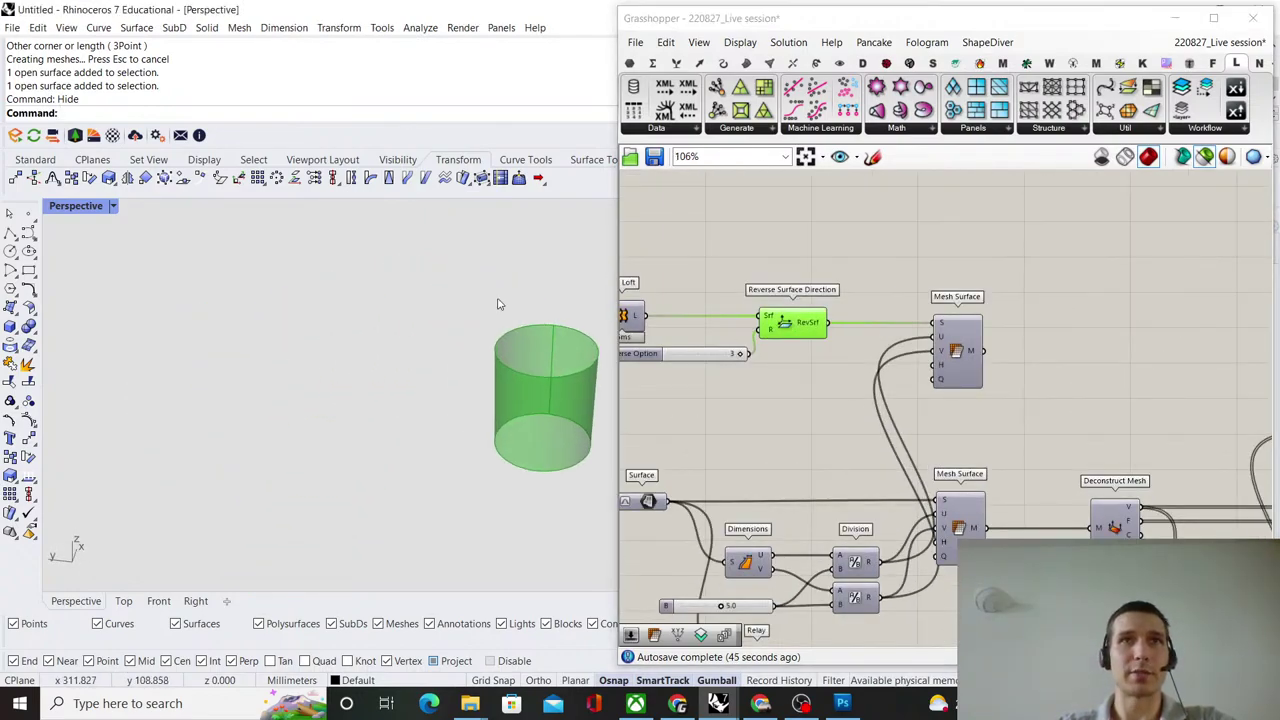
{"action": "scroll", "coordinate": [545, 326], "scroll_direction": "up", "scroll_amount": 10}
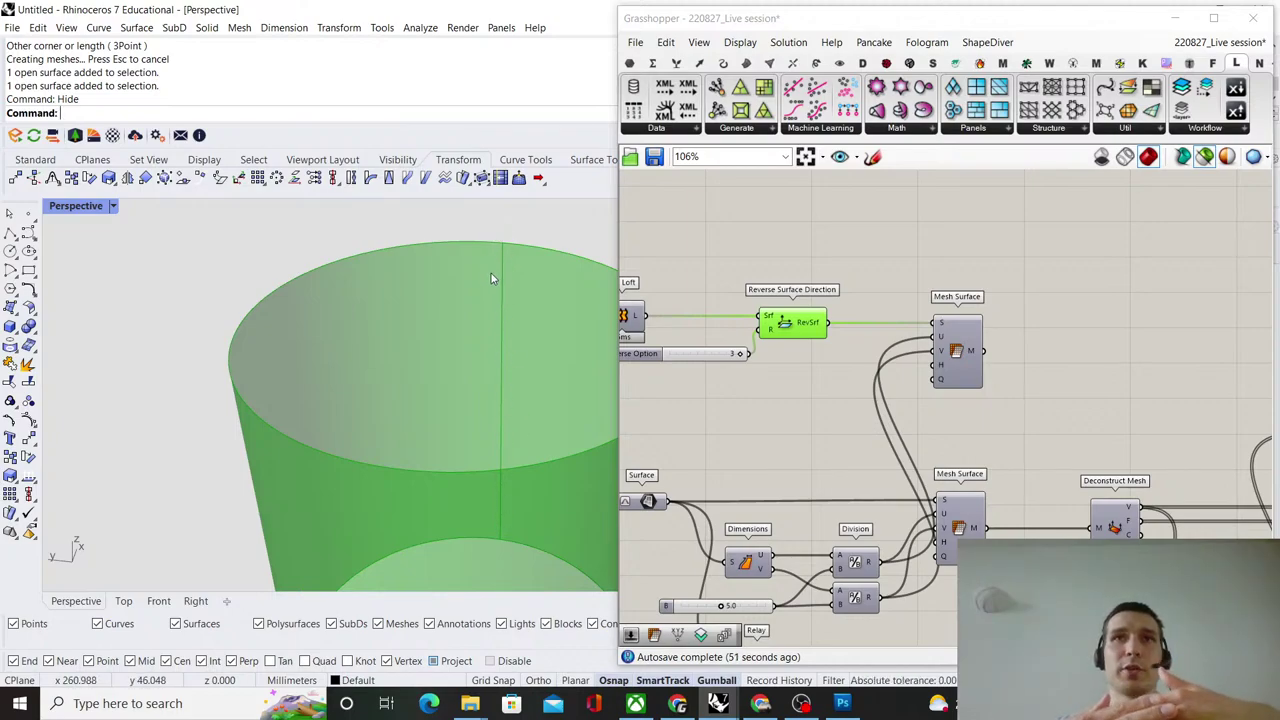
Add a Deconstruct Mesh component beside the upper Mesh Surface and feed it the cylinder mesh from the M output.
{"action": "left_click", "coordinate": [1058, 340]}
{"action": "right_click_drag", "start_coordinate": [1052, 339], "coordinate": [919, 343]}
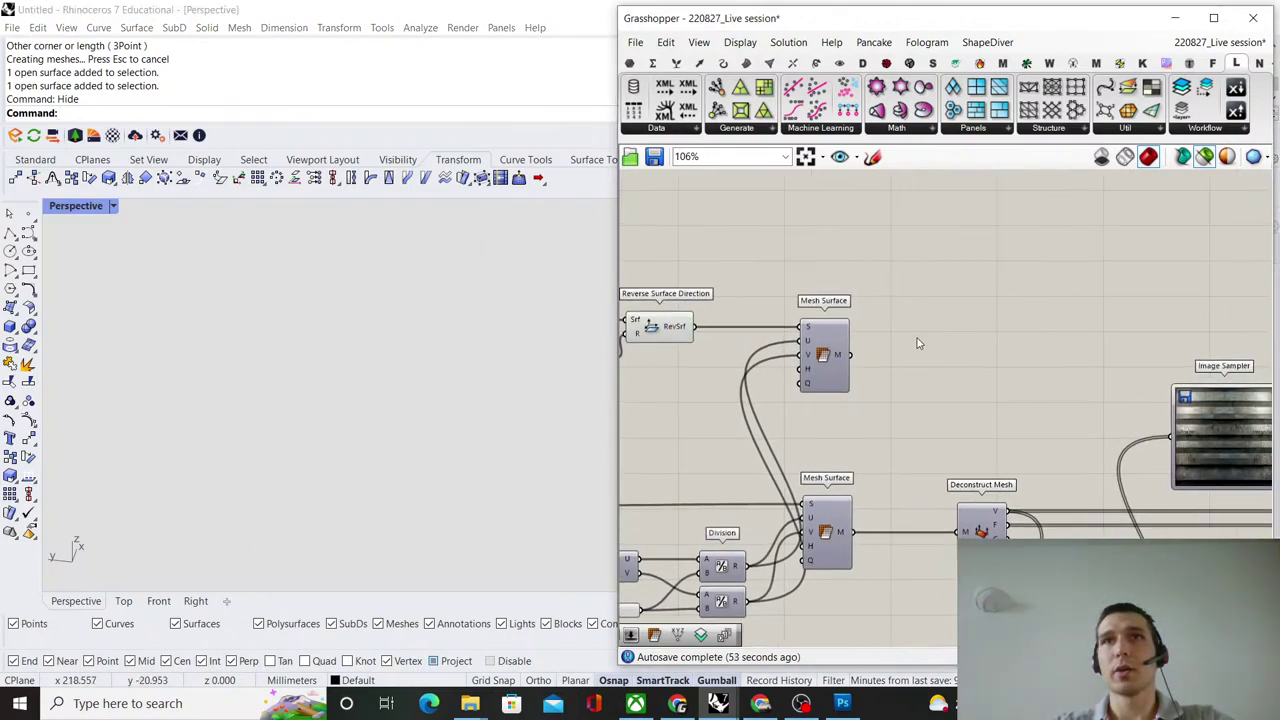
{"action": "scroll", "coordinate": [918, 343], "scroll_direction": "up", "scroll_amount": 3}
{"action": "double_click", "coordinate": [920, 332]}
{"action": "type", "text": "deconst"}
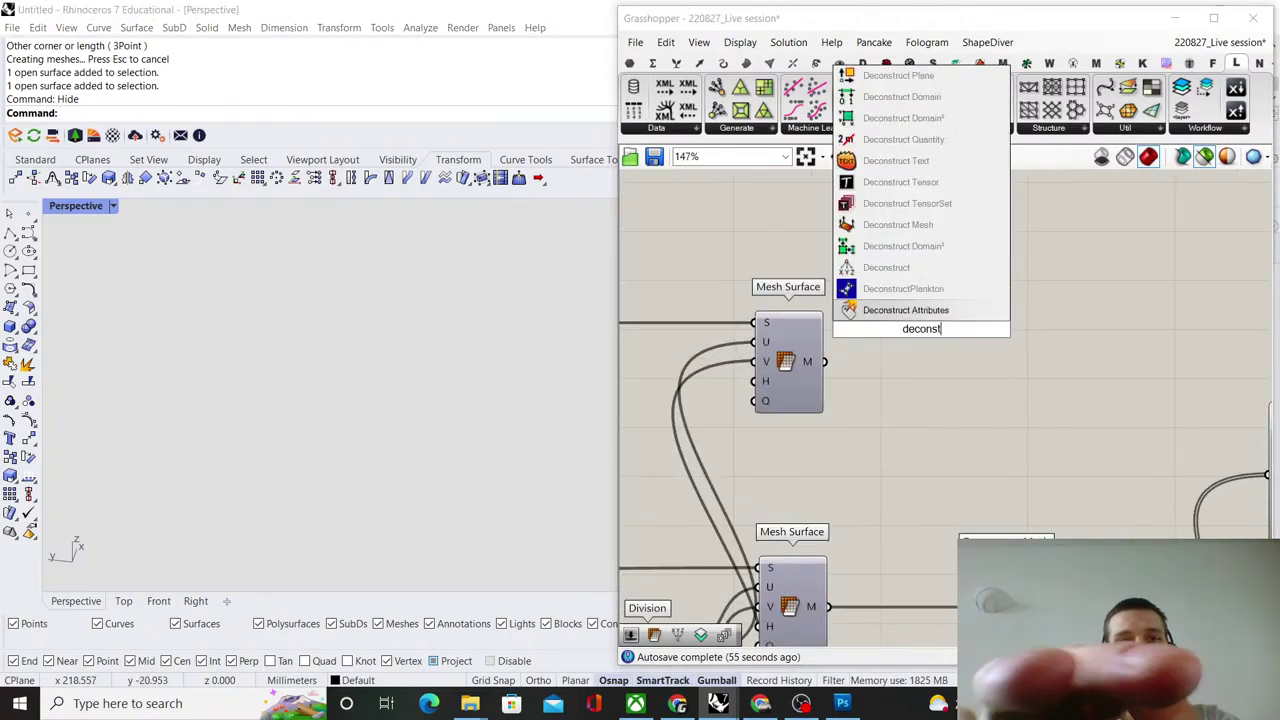
{"action": "type", "text": "ruct mesh"}
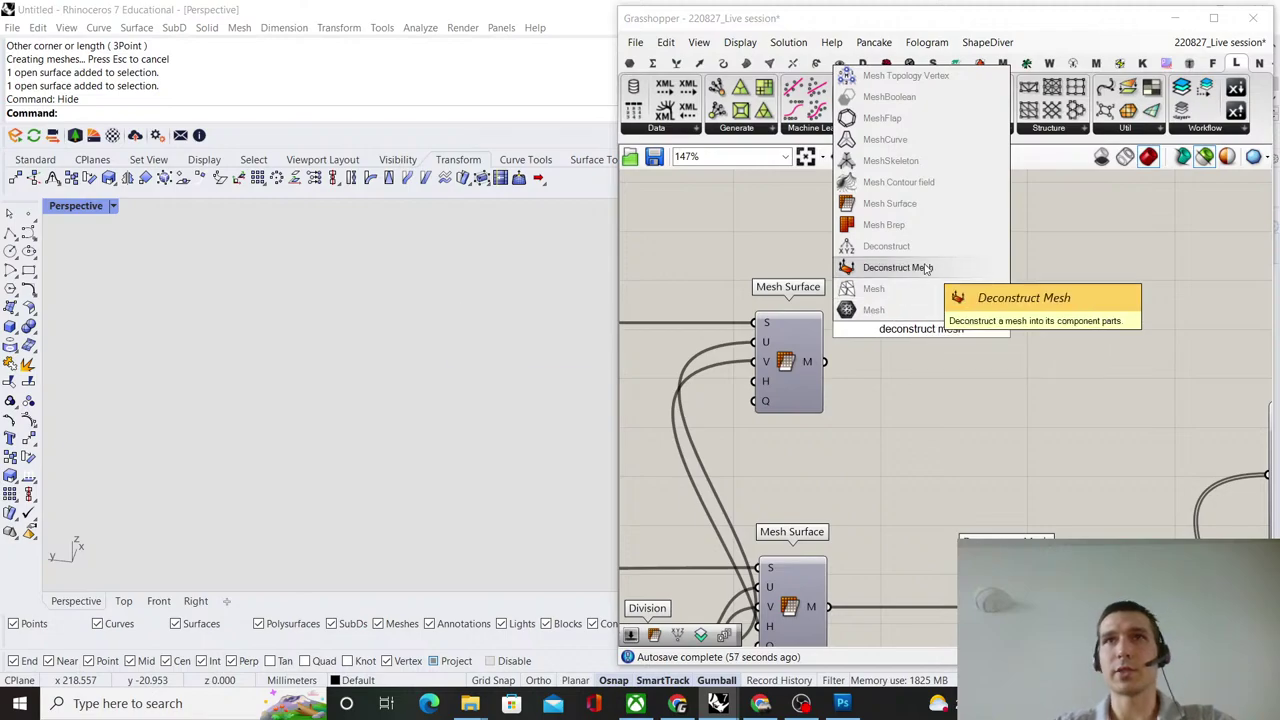
{"action": "left_click", "coordinate": [926, 268]}
{"action": "left_click_drag", "start_coordinate": [824, 361], "coordinate": [888, 330]}
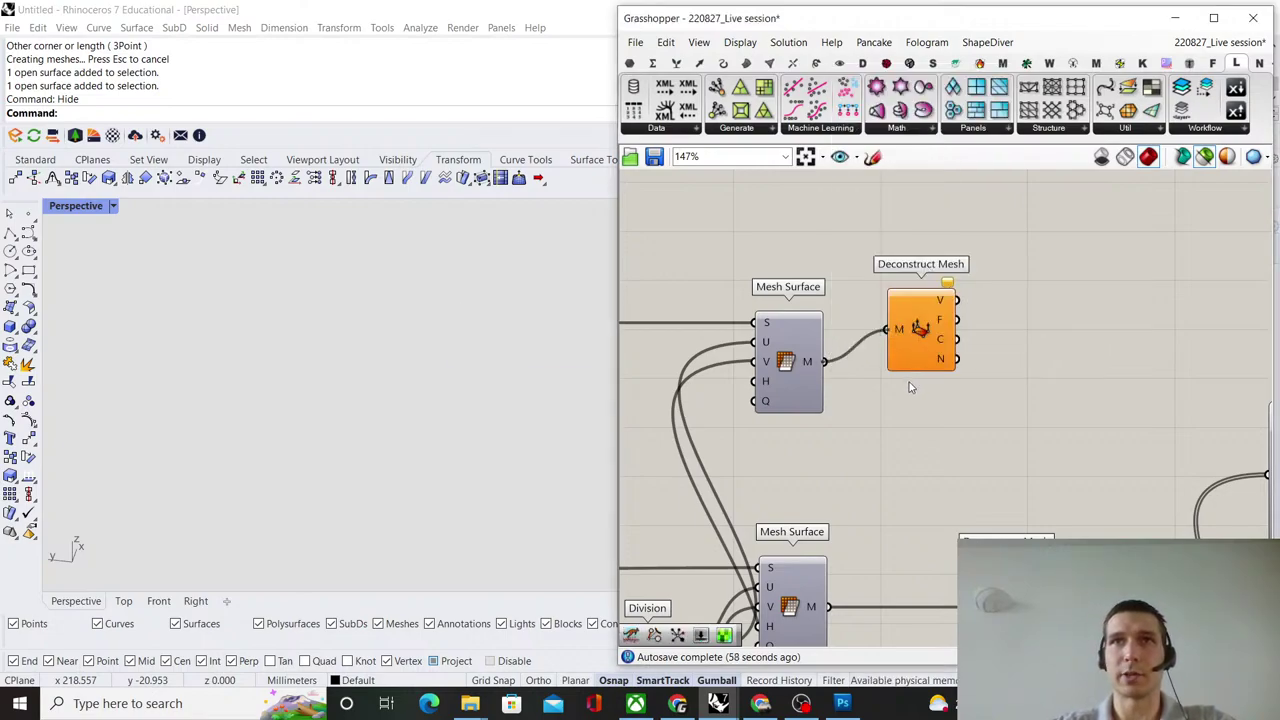
Add a removeDuplicatePts component, feed the Deconstruct Mesh vertices (V) into its P input, and straighten the wires.
{"action": "double_click", "coordinate": [1062, 348]}
{"action": "type", "text": "rem"}
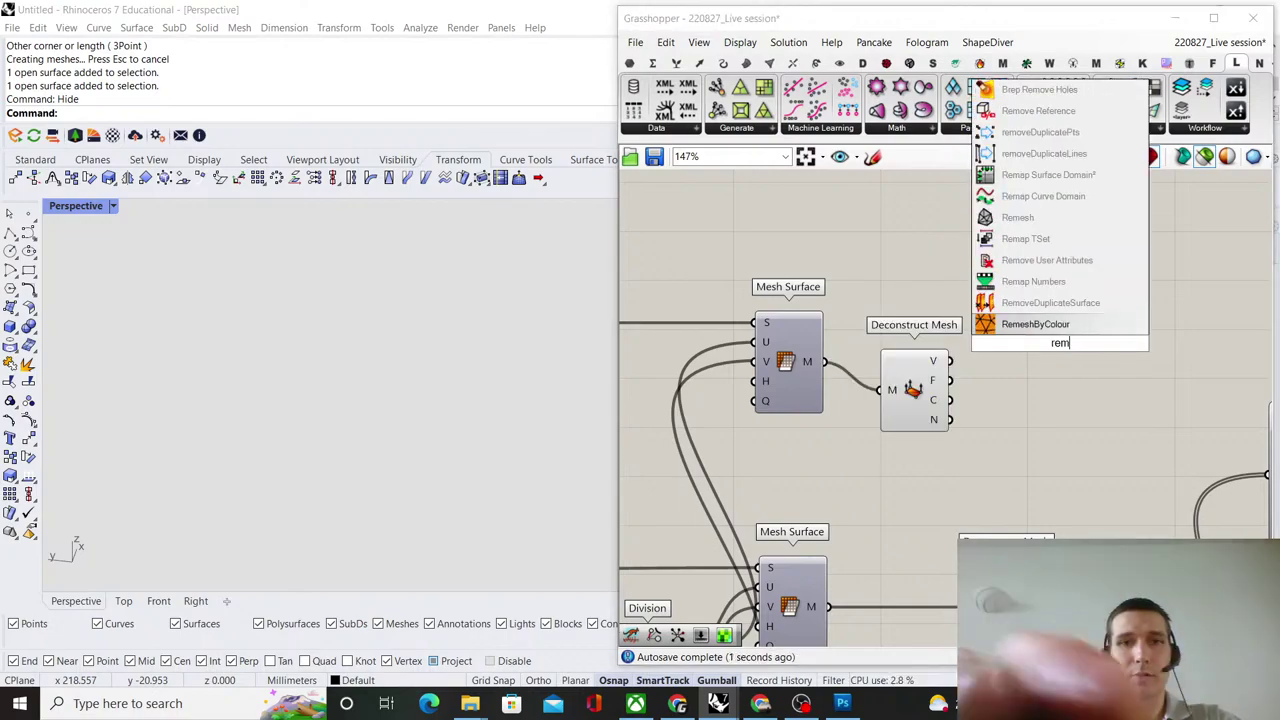
{"action": "type", "text": "ove duplicate pts"}
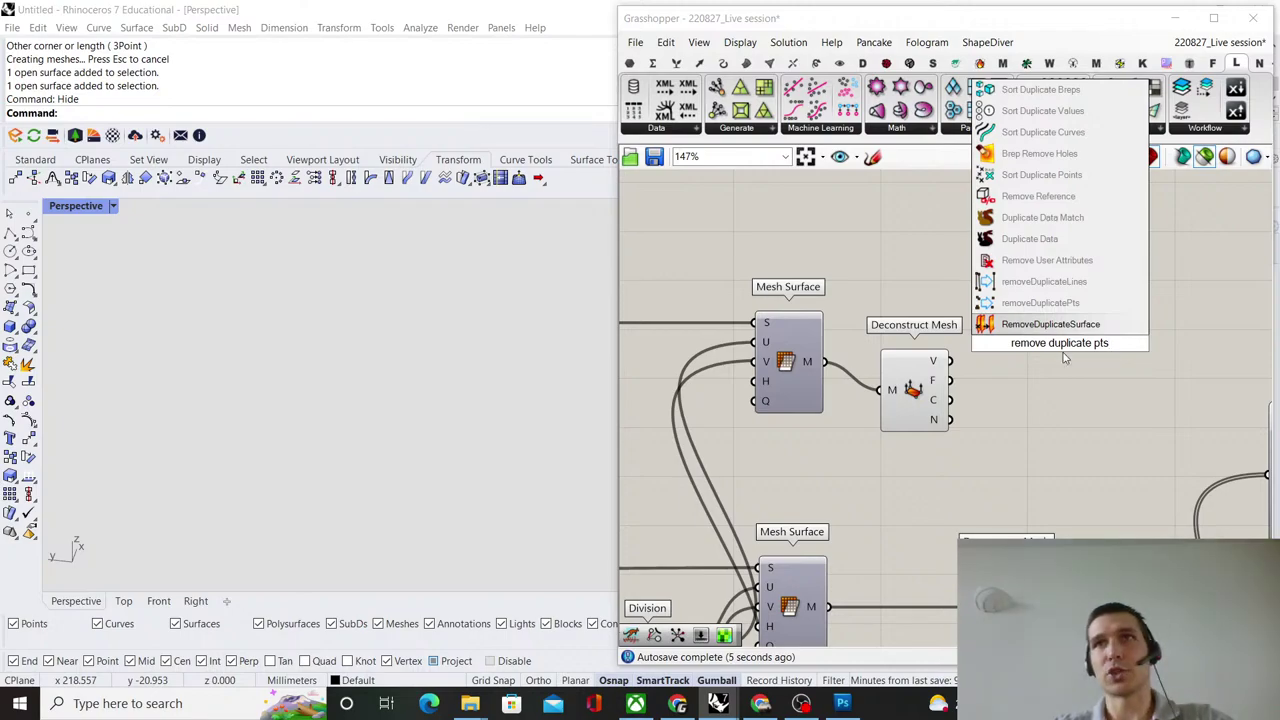
{"action": "left_click", "coordinate": [1040, 302]}
{"action": "left_click", "coordinate": [928, 365]}
{"action": "left_click_drag", "start_coordinate": [928, 365], "coordinate": [1077, 345]}
{"action": "left_click", "coordinate": [955, 325]}
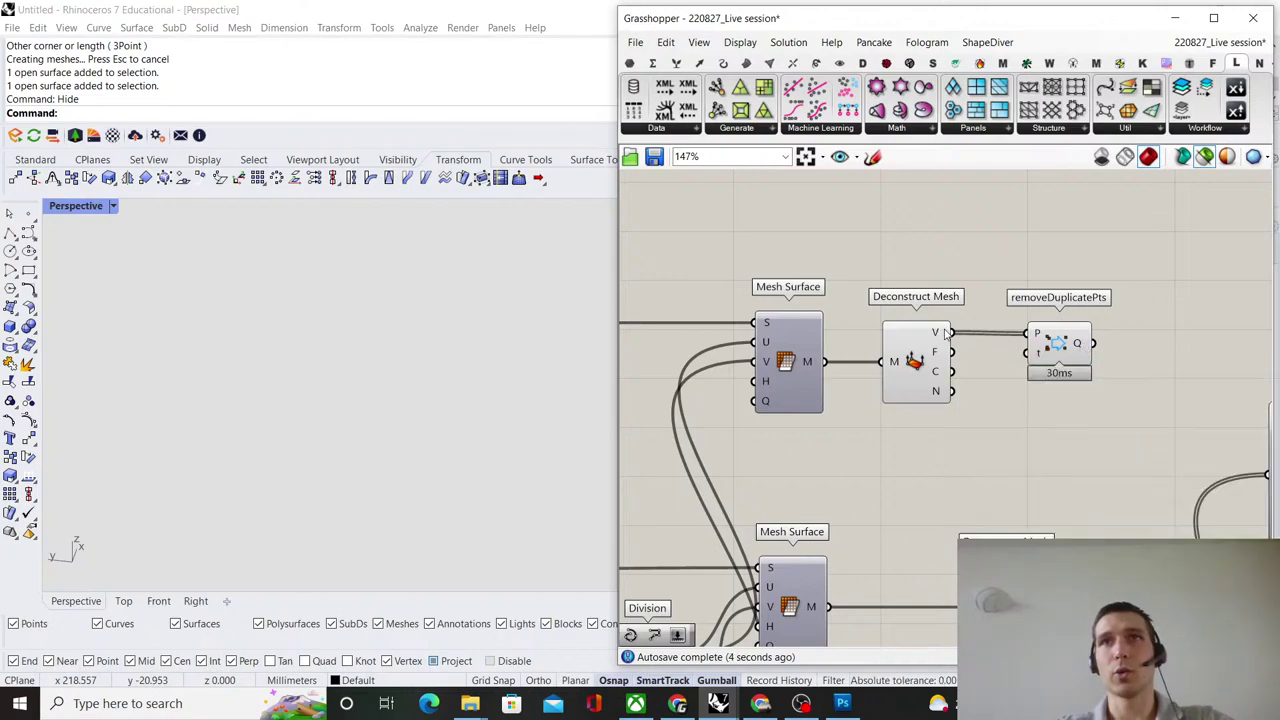
Check the cylinder mesh preview, and delete the upper Deconstruct Mesh and removeDuplicatePts components.
{"action": "left_click", "coordinate": [766, 358]}
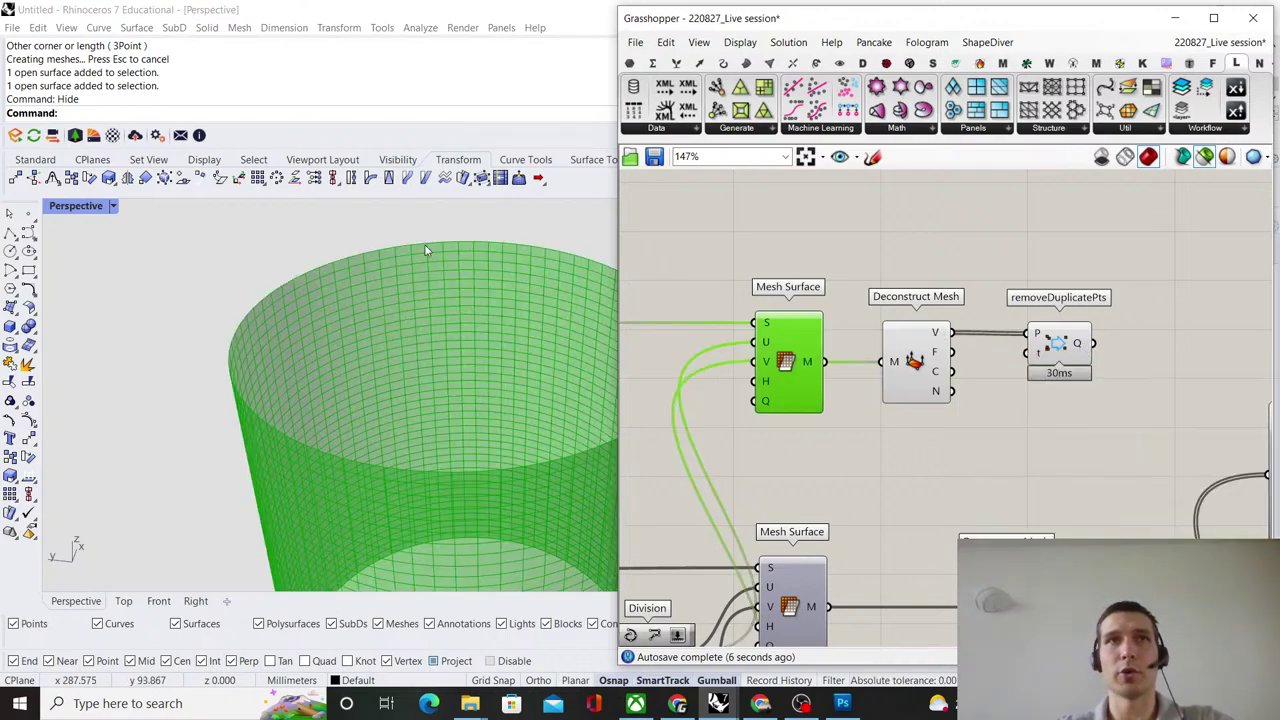
{"action": "left_click_drag", "start_coordinate": [1131, 427], "coordinate": [925, 288]}
{"action": "key", "text": "Delete"}
Examine the relief definition around the lower Mesh Surface and view its flat mesh from above in the Perspective viewport.
{"action": "scroll", "coordinate": [931, 308], "scroll_direction": "down", "scroll_amount": 5}
{"action": "scroll", "coordinate": [967, 320], "scroll_direction": "up", "scroll_amount": 5}
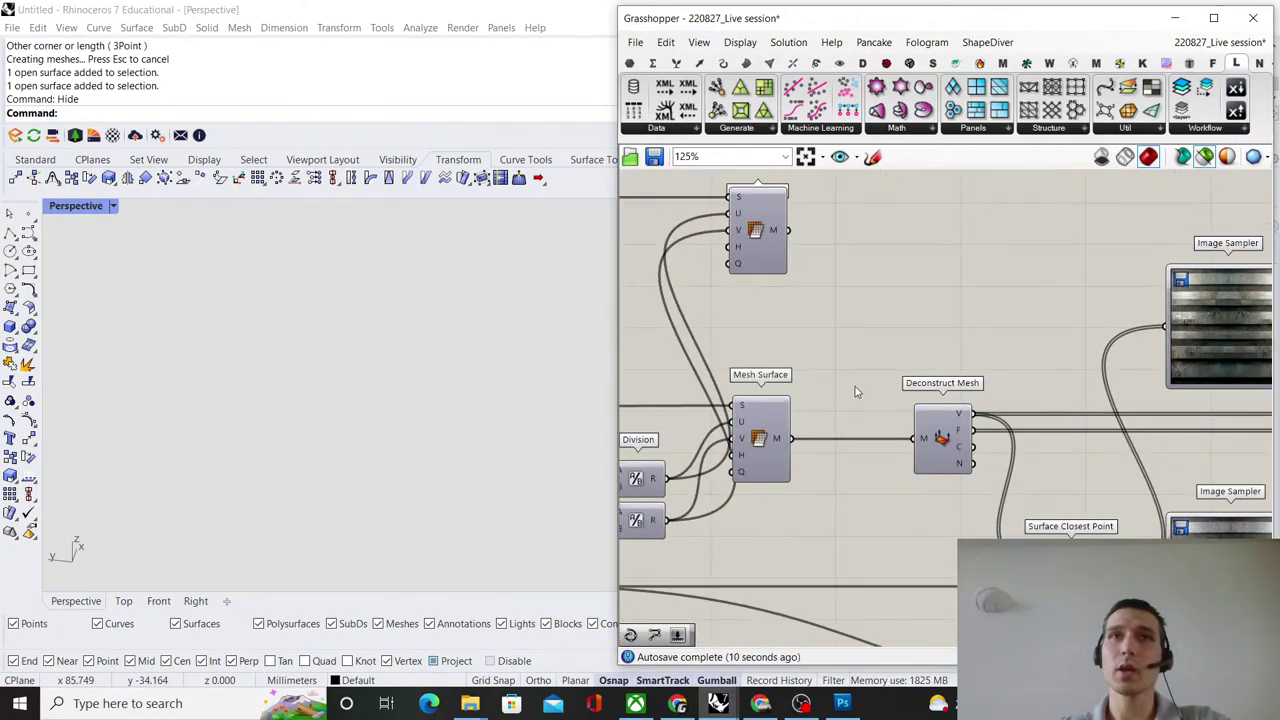
{"action": "scroll", "coordinate": [923, 361], "scroll_direction": "down", "scroll_amount": 5}
{"action": "scroll", "coordinate": [923, 361], "scroll_direction": "up", "scroll_amount": 3}
{"action": "scroll", "coordinate": [945, 366], "scroll_direction": "down", "scroll_amount": 3}
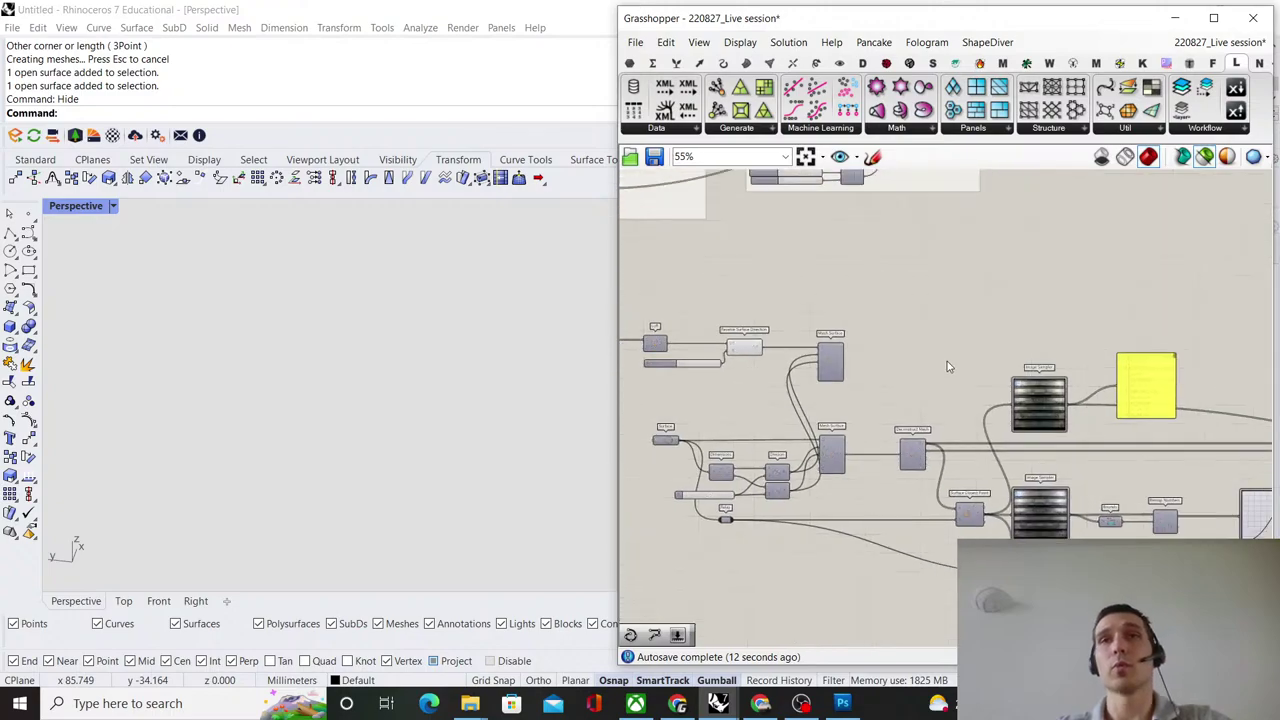
{"action": "scroll", "coordinate": [949, 366], "scroll_direction": "up", "scroll_amount": 5}
{"action": "left_click", "coordinate": [720, 443]}
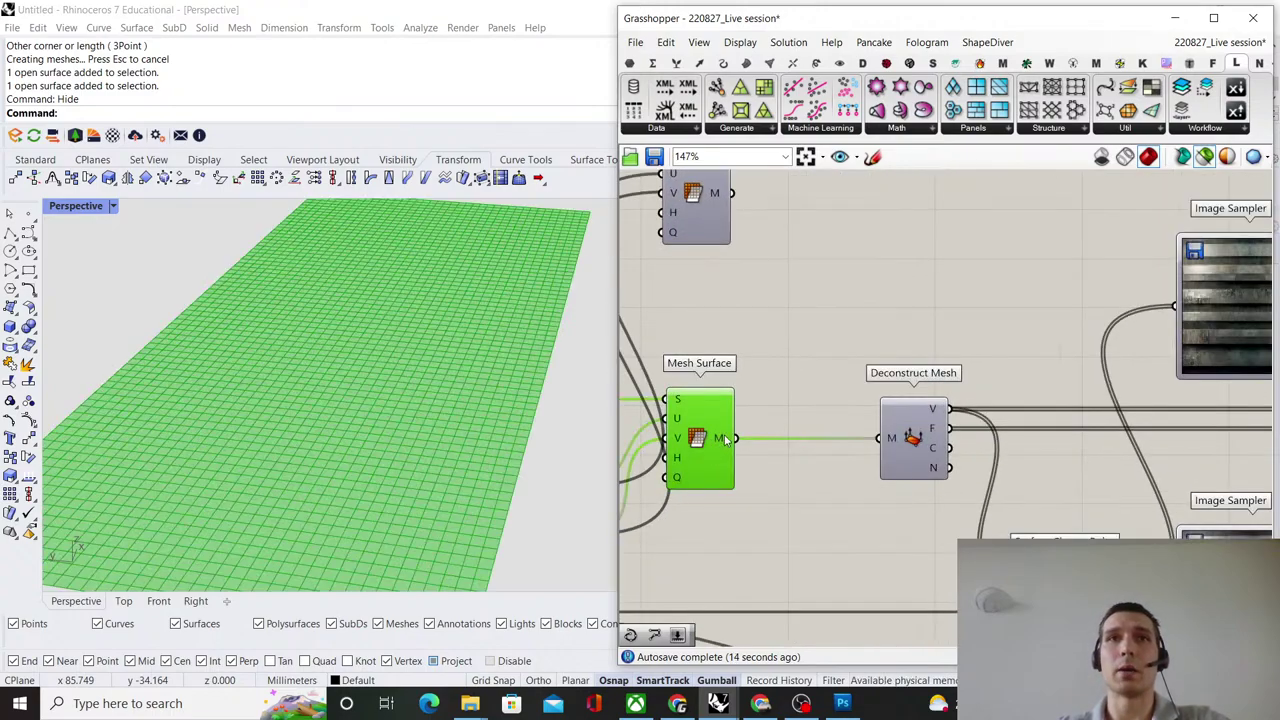
{"action": "scroll", "coordinate": [453, 333], "scroll_direction": "down", "scroll_amount": 6}
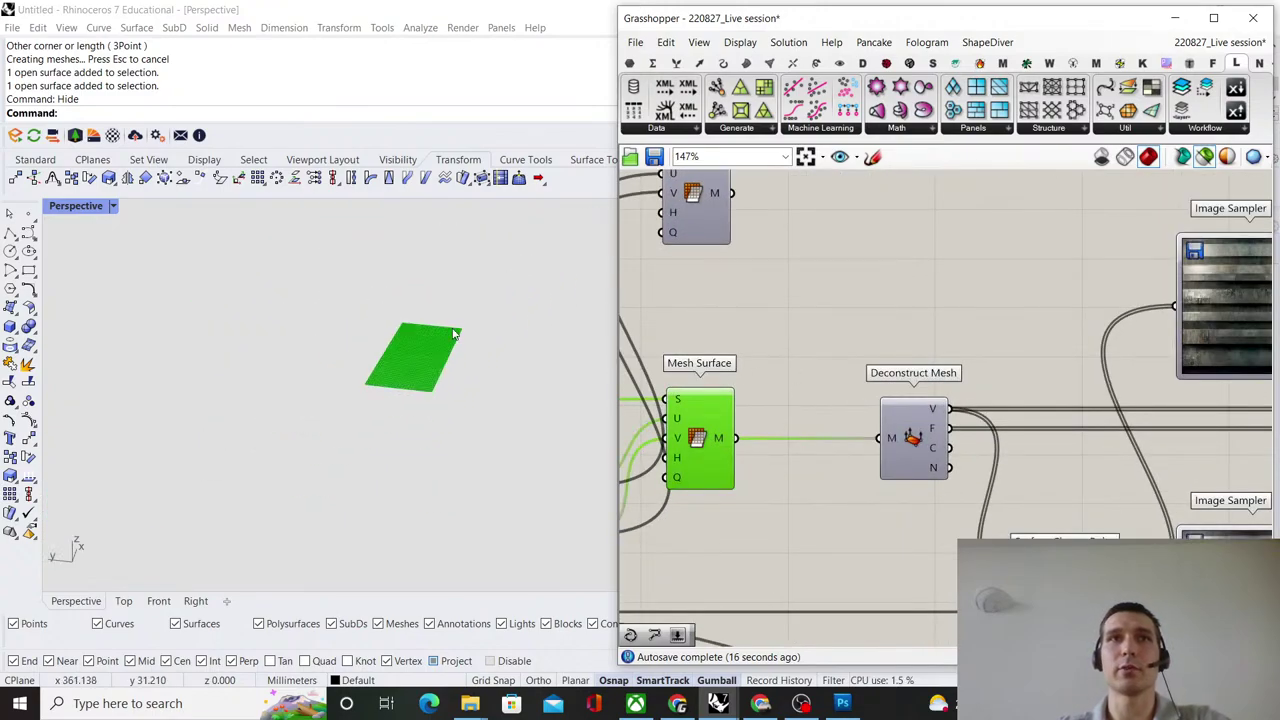
{"action": "right_click_drag", "start_coordinate": [453, 333], "coordinate": [857, 308]}
{"action": "scroll", "coordinate": [451, 414], "scroll_direction": "up", "scroll_amount": 8}
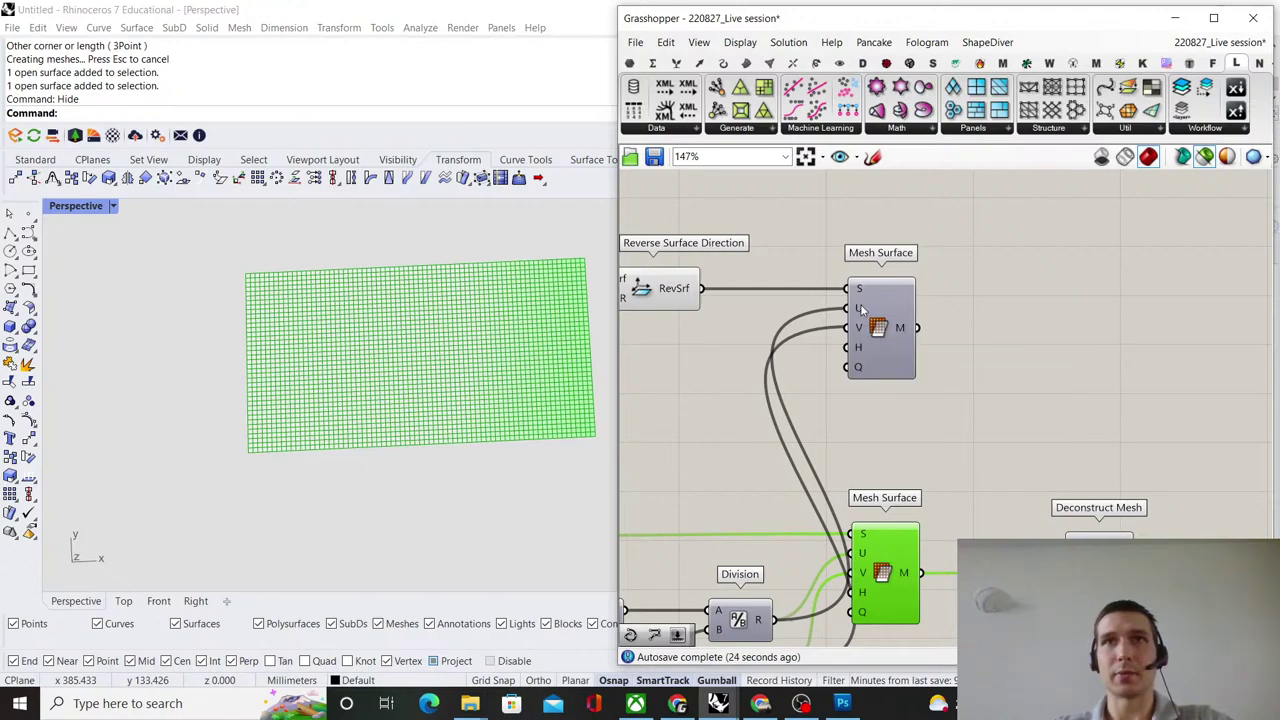
Apply the expression x+1 to the U count input of the upper Mesh Surface component.
{"action": "mouse_move", "coordinate": [861, 309]}
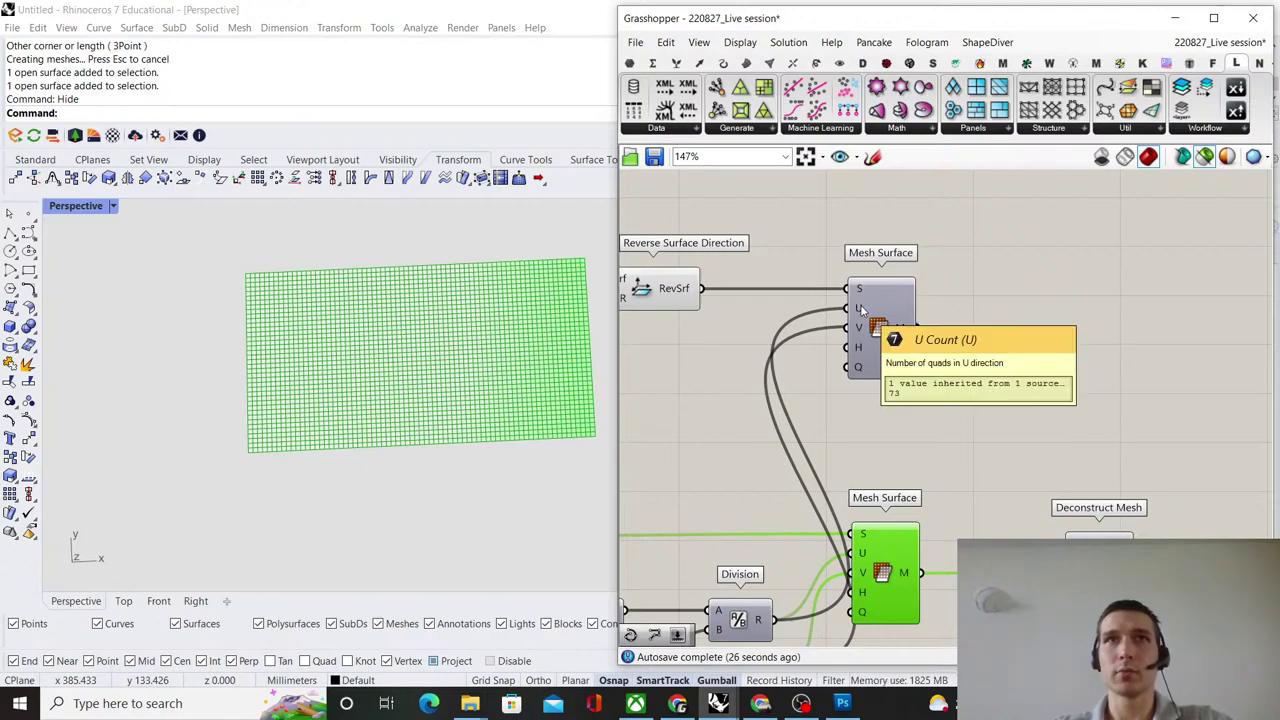
{"action": "scroll", "coordinate": [858, 310], "scroll_direction": "up", "scroll_amount": 4}
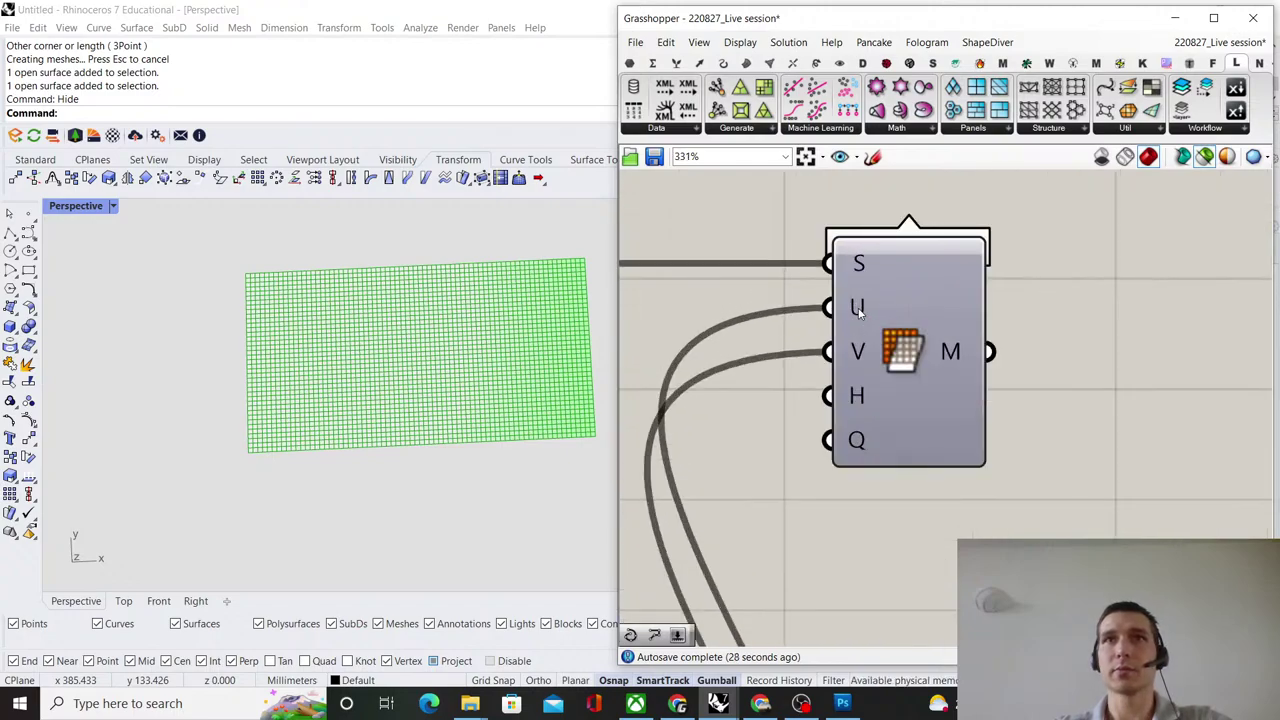
{"action": "right_click", "coordinate": [857, 310]}
{"action": "mouse_move", "coordinate": [948, 468]}
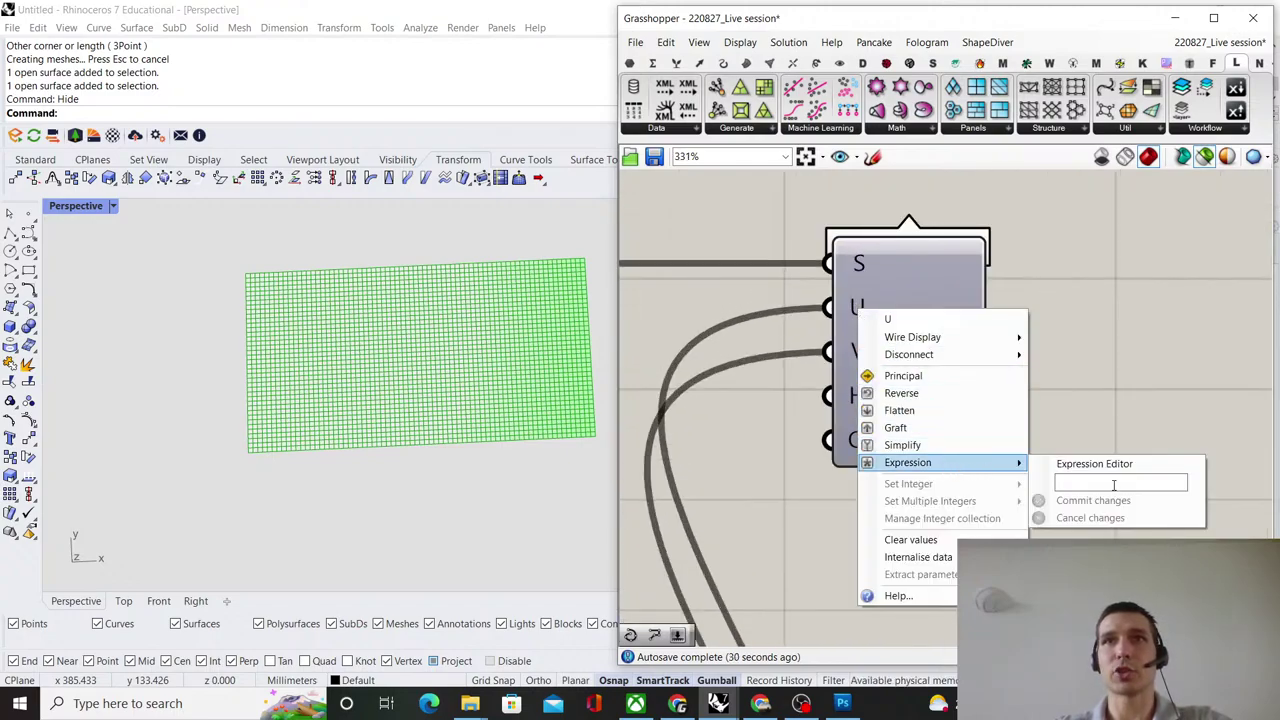
{"action": "type", "text": "x+1"}
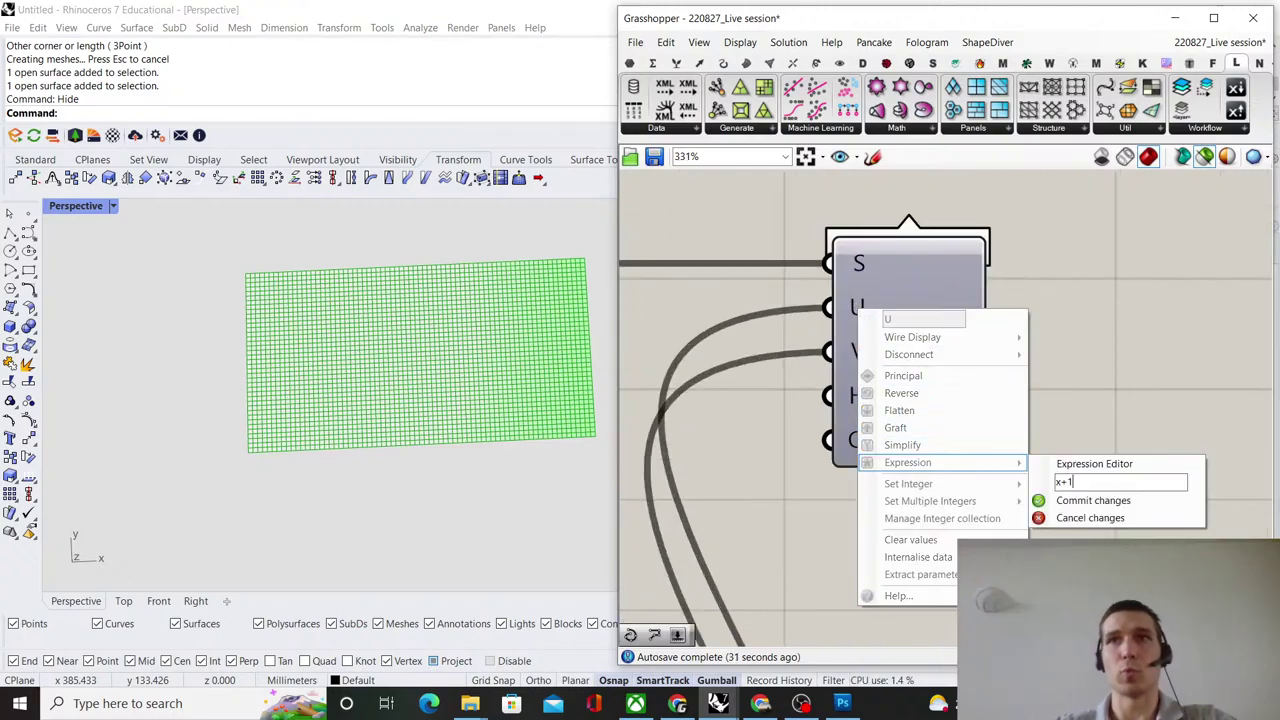
{"action": "left_click", "coordinate": [1100, 500]}
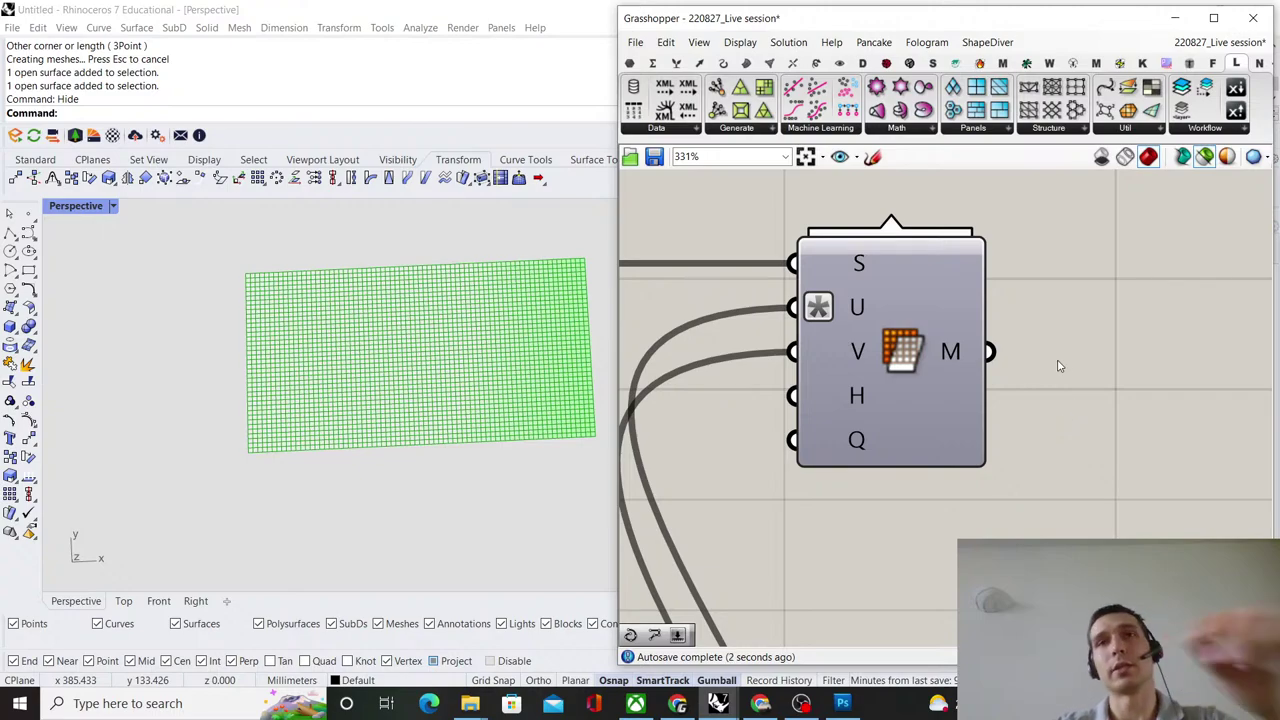
Copy Deconstruct Mesh above the original, feed it only the upper Mesh Surface's mesh, and align the left edges of both Deconstruct Mesh components.
{"action": "scroll", "coordinate": [1060, 366], "scroll_direction": "down", "scroll_amount": 4}
{"action": "scroll", "coordinate": [1008, 331], "scroll_direction": "up", "scroll_amount": 2}
{"action": "scroll", "coordinate": [952, 326], "scroll_direction": "down", "scroll_amount": 5}
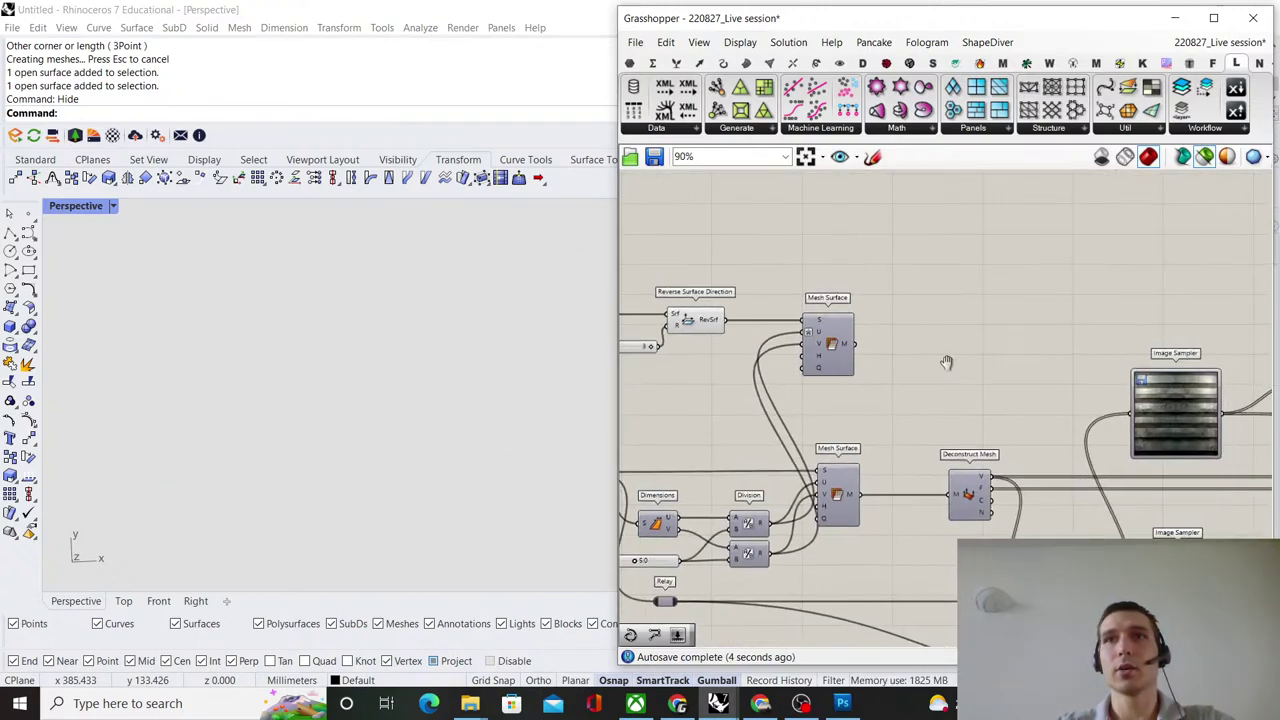
{"action": "scroll", "coordinate": [990, 490], "scroll_direction": "up", "scroll_amount": 2}
{"action": "left_click_drag", "start_coordinate": [946, 484], "coordinate": [918, 281], "text": "alt"}
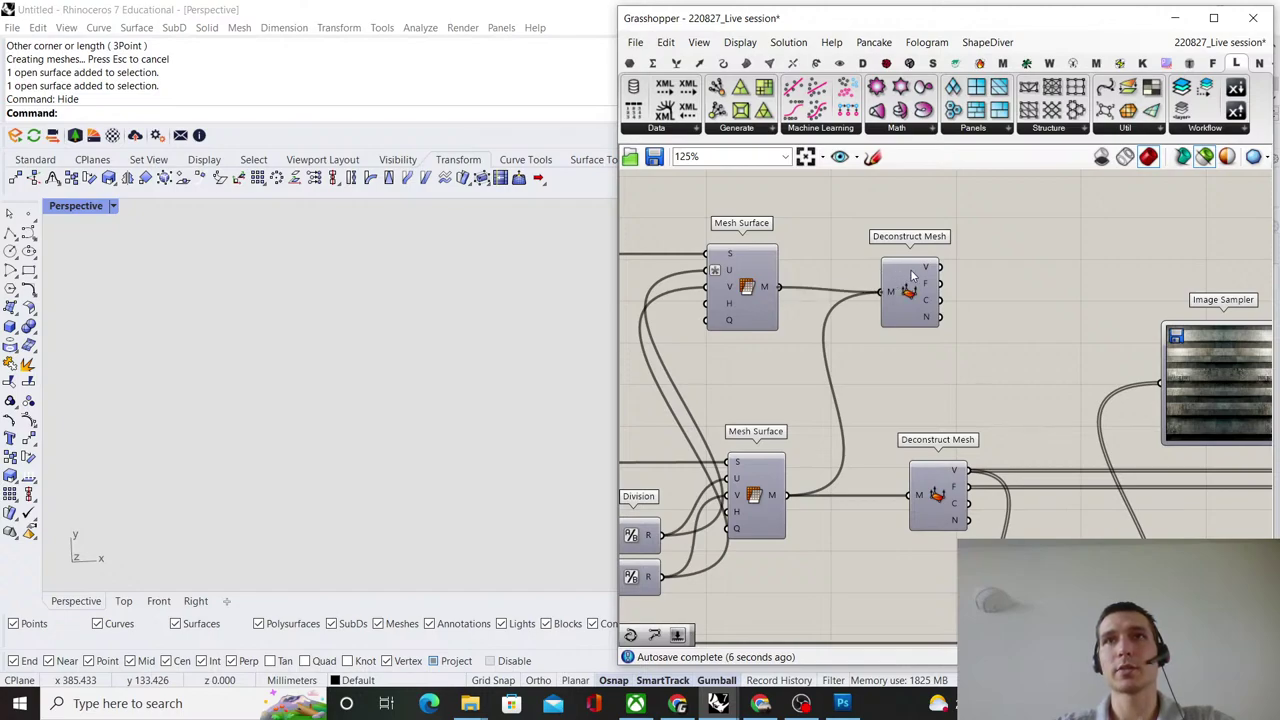
{"action": "left_click_drag", "start_coordinate": [908, 289], "coordinate": [927, 285]}
{"action": "left_click", "coordinate": [945, 504], "text": "shift"}
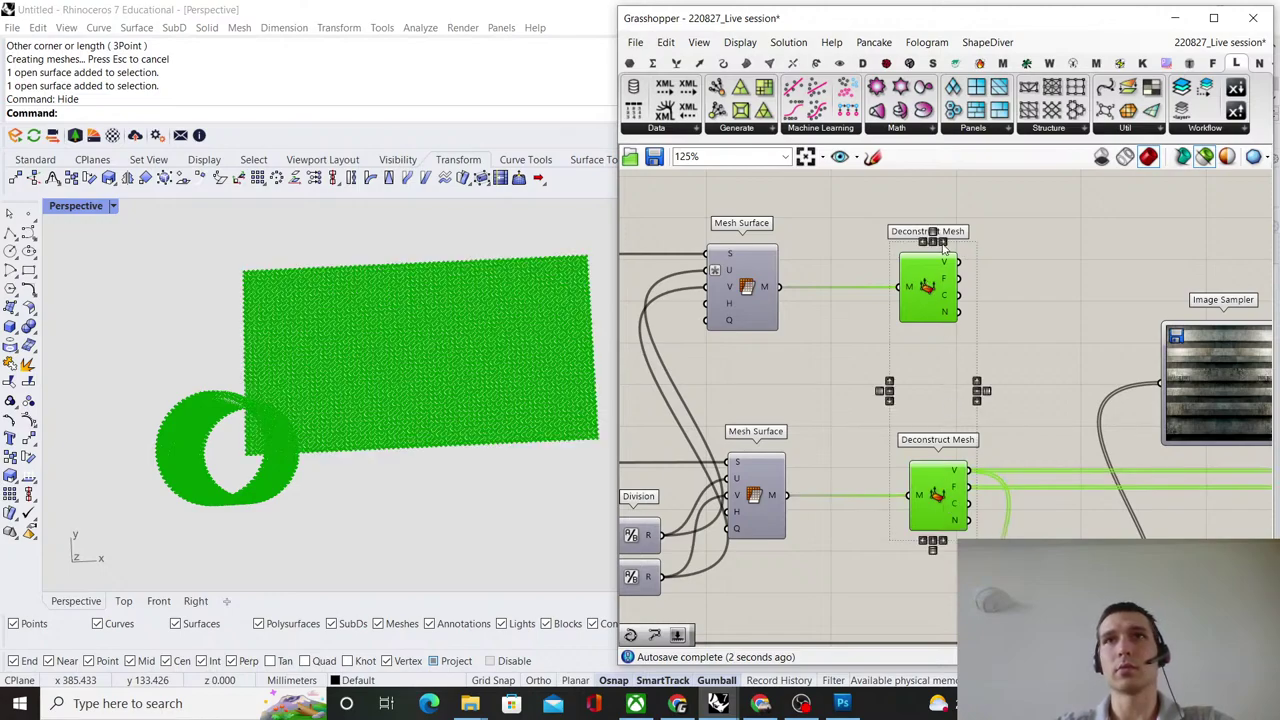
{"action": "left_click", "coordinate": [885, 390]}
Add a removeDuplicatePts component, connect the upper Deconstruct Mesh vertices (V) to its P input, and place it level with that output.
{"action": "left_click", "coordinate": [1035, 239]}
{"action": "double_click", "coordinate": [1035, 239]}
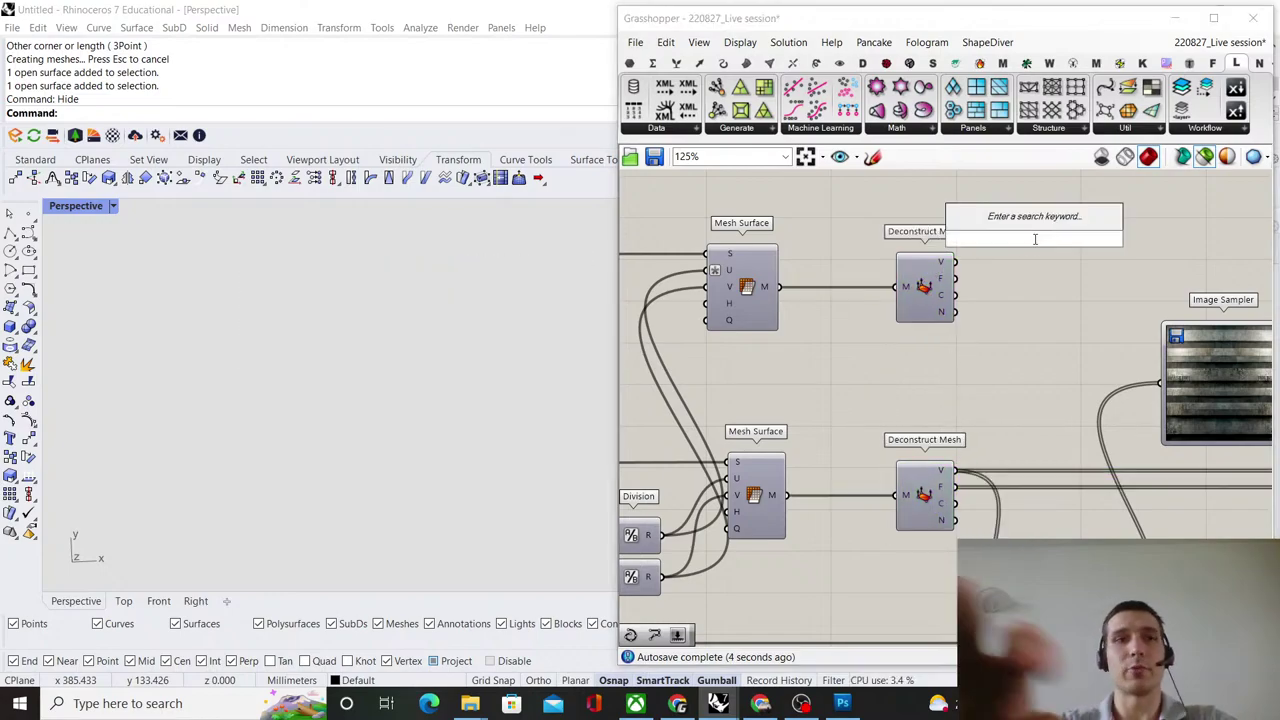
{"action": "type", "text": "remove dup"}
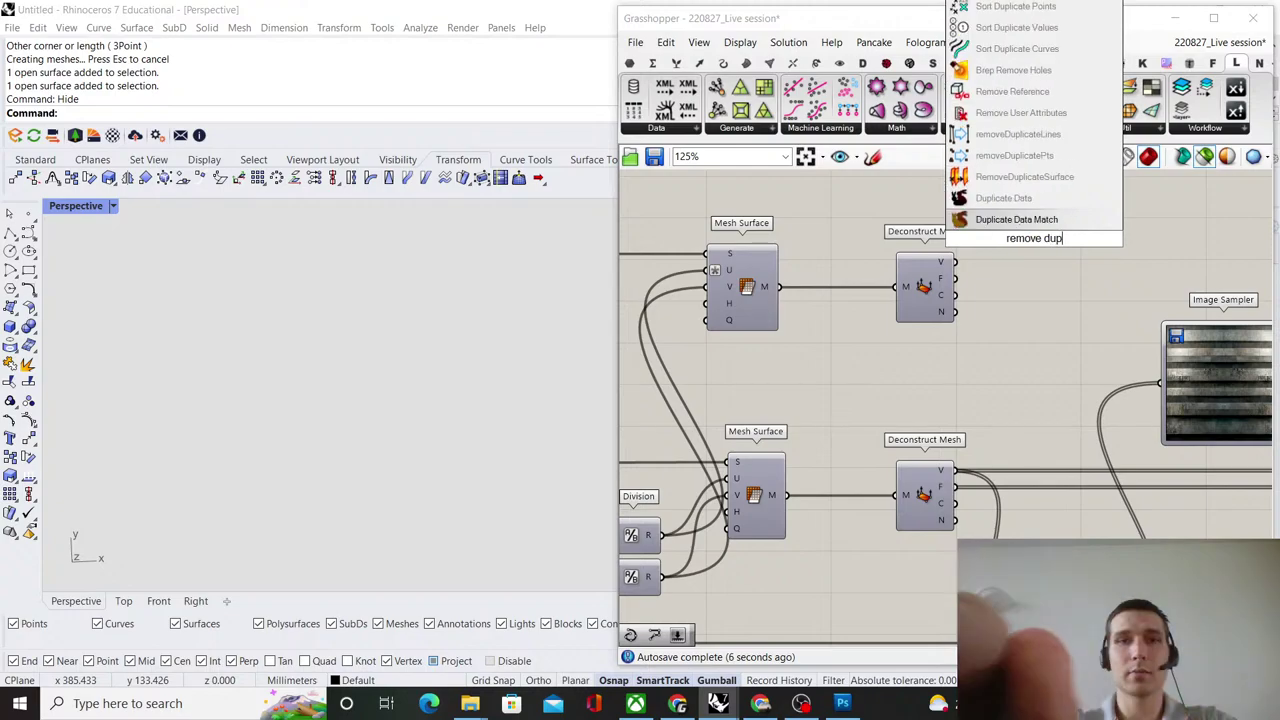
{"action": "type", "text": "licate pts"}
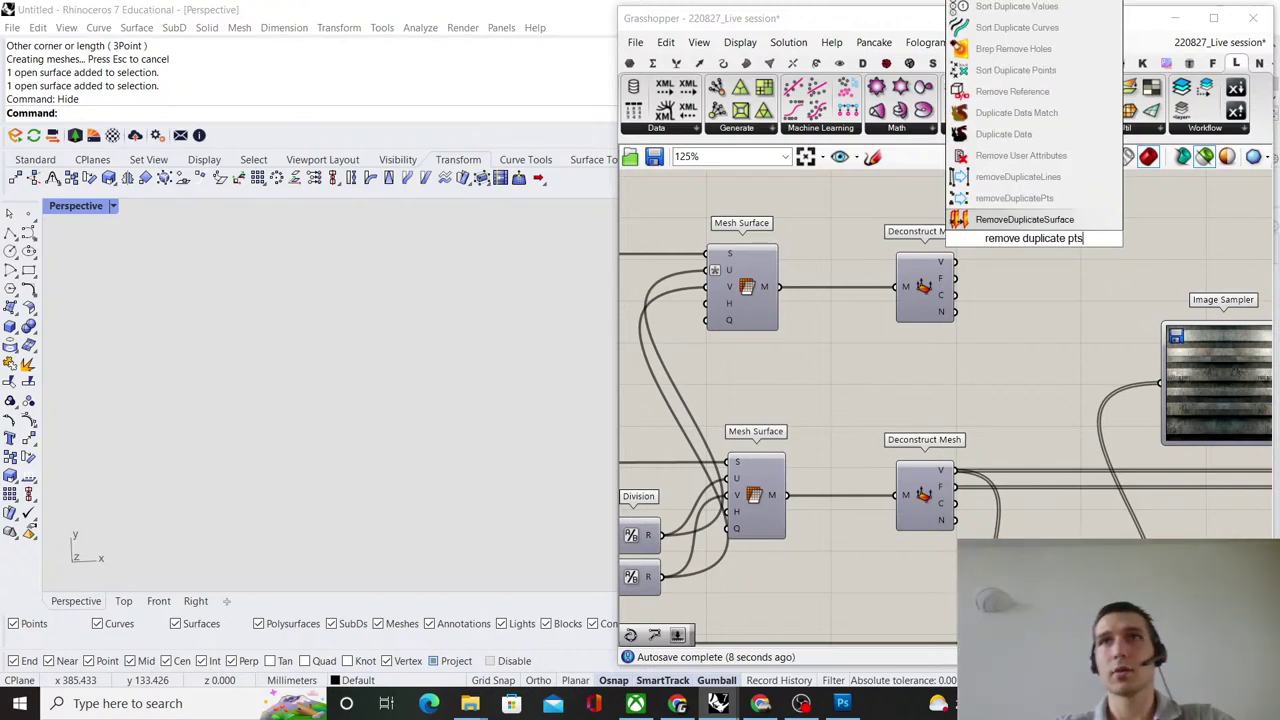
{"action": "key", "text": "Return"}
{"action": "scroll", "coordinate": [949, 270], "scroll_direction": "up", "scroll_amount": 2}
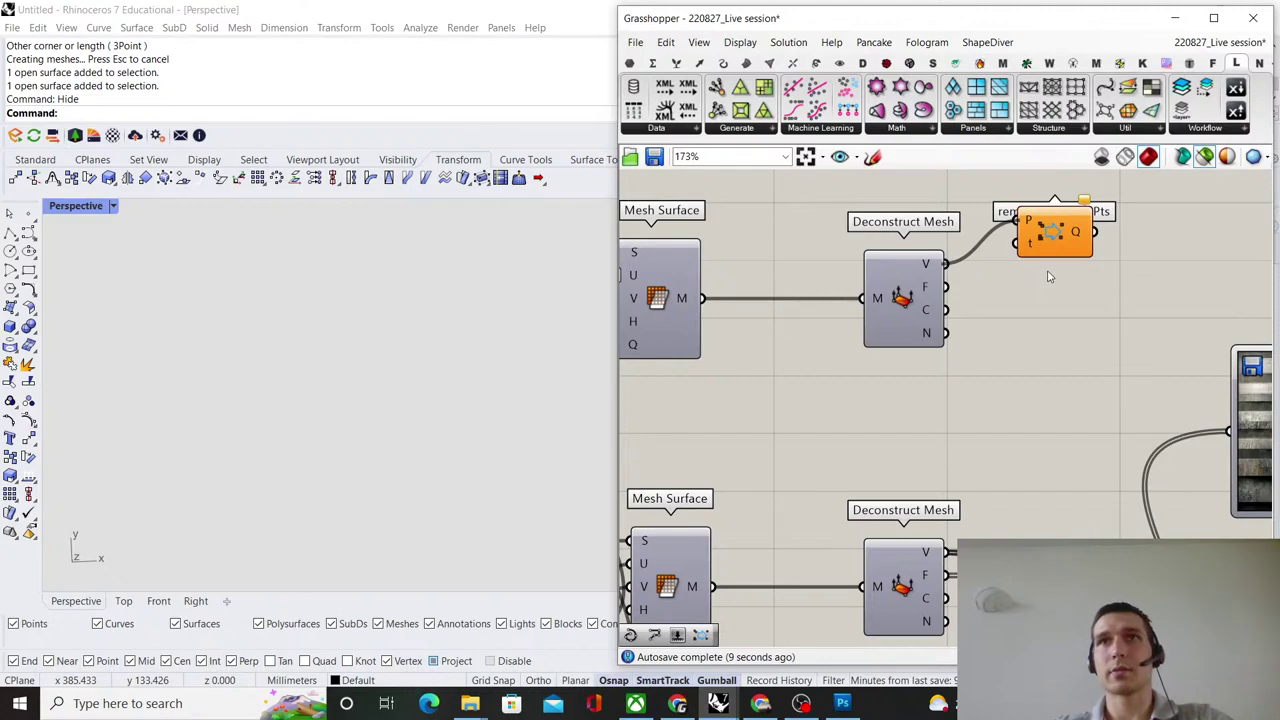
{"action": "left_click_drag", "start_coordinate": [1047, 228], "coordinate": [1048, 268]}
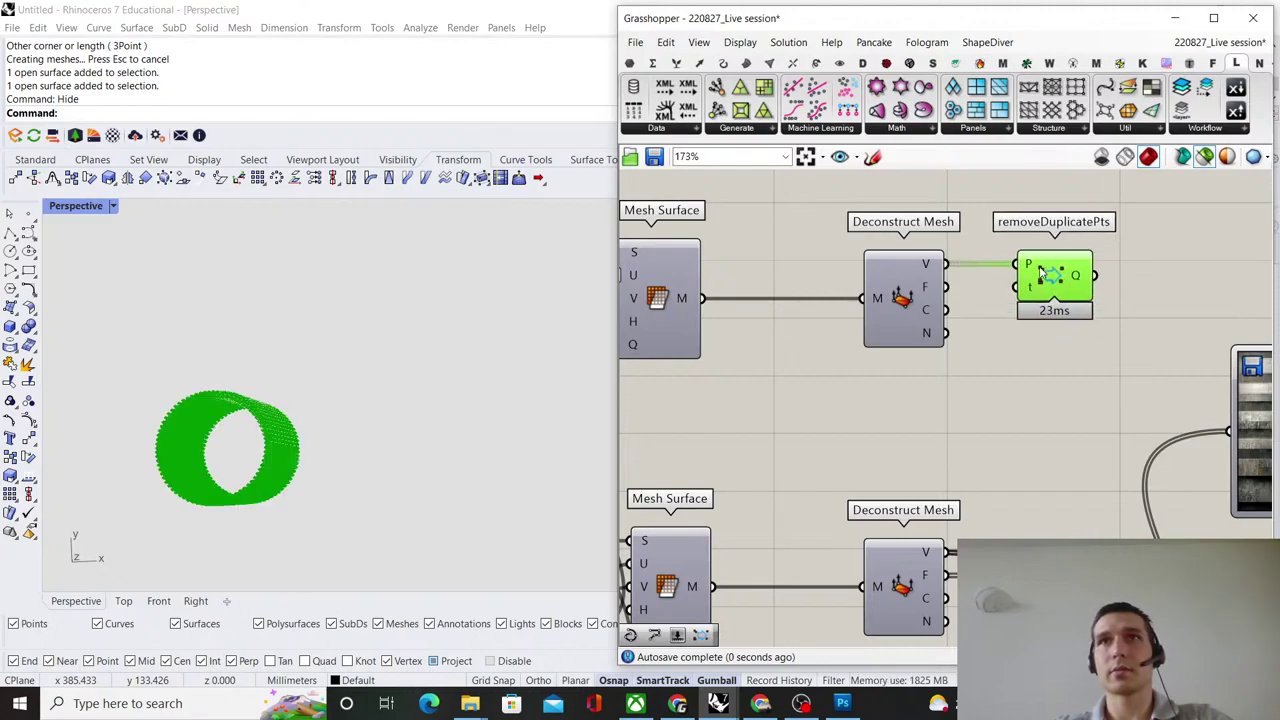
Move the whole upper cylinder branch, from its input sliders to removeDuplicatePts, upward as one selection to separate it from the lower branch.
{"action": "scroll", "coordinate": [920, 316], "scroll_direction": "down", "scroll_amount": 4}
{"action": "scroll", "coordinate": [986, 310], "scroll_direction": "up", "scroll_amount": 4}
{"action": "mouse_move", "coordinate": [985, 315]}
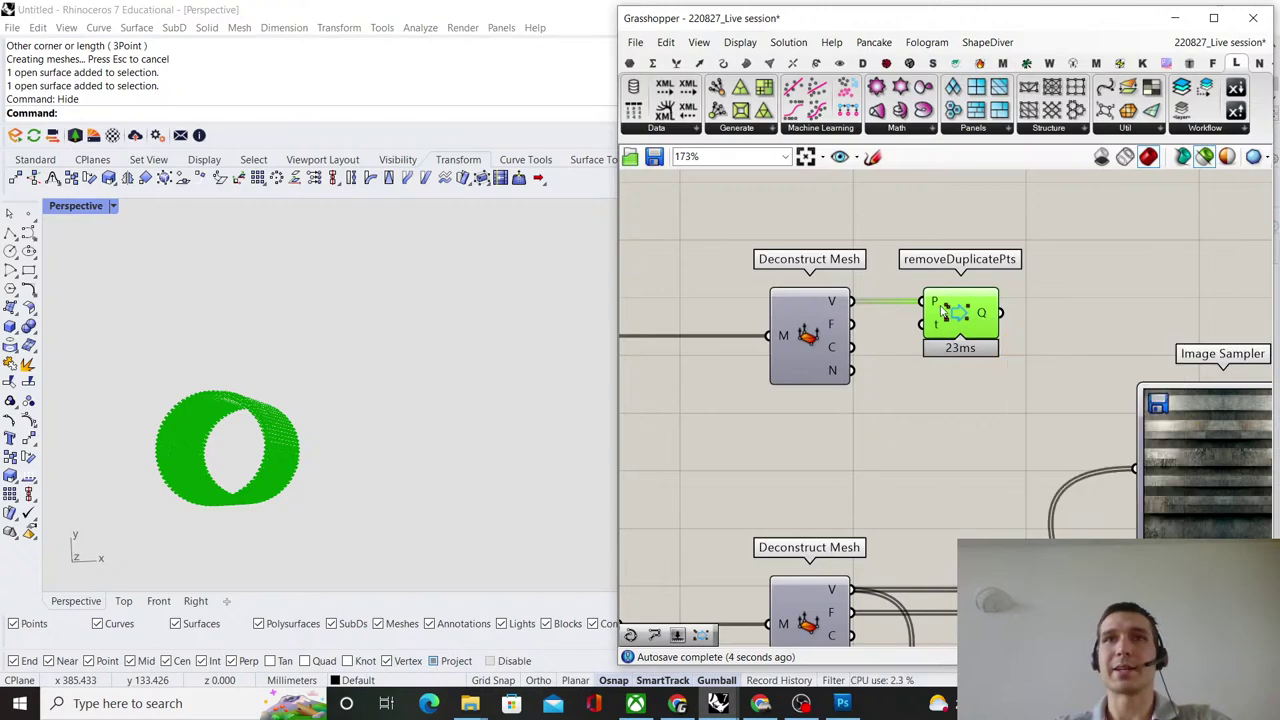
{"action": "scroll", "coordinate": [944, 313], "scroll_direction": "down", "scroll_amount": 6}
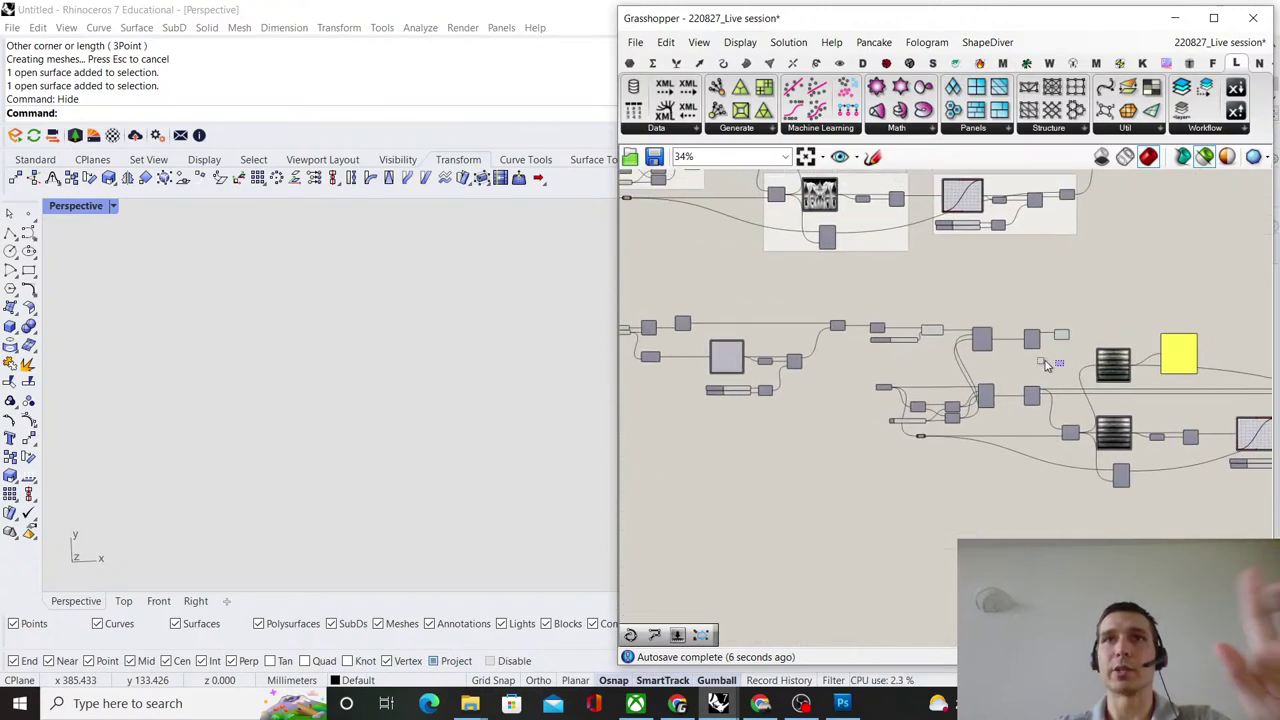
{"action": "left_click_drag", "start_coordinate": [1045, 360], "coordinate": [712, 304]}
{"action": "right_click_drag", "start_coordinate": [714, 306], "coordinate": [920, 308]}
{"action": "left_click_drag", "start_coordinate": [981, 428], "coordinate": [787, 308], "text": "shift"}
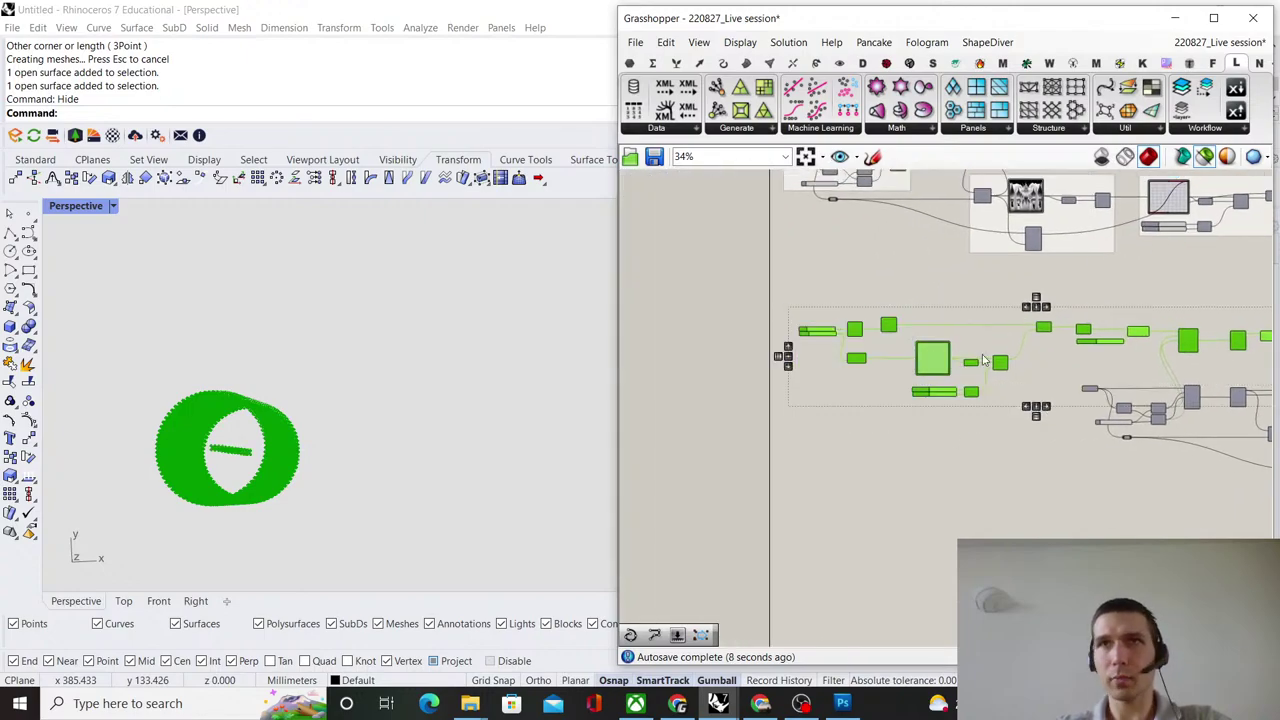
{"action": "left_click_drag", "start_coordinate": [1007, 367], "coordinate": [1012, 345]}
{"action": "left_click", "coordinate": [1050, 342]}
Check the deduplicated cylinder points in the Perspective viewport and delete the removeDuplicatePts component.
{"action": "scroll", "coordinate": [1104, 306], "scroll_direction": "down", "scroll_amount": 2}
{"action": "right_click_drag", "start_coordinate": [1104, 306], "coordinate": [880, 322]}
{"action": "scroll", "coordinate": [974, 326], "scroll_direction": "up", "scroll_amount": 8}
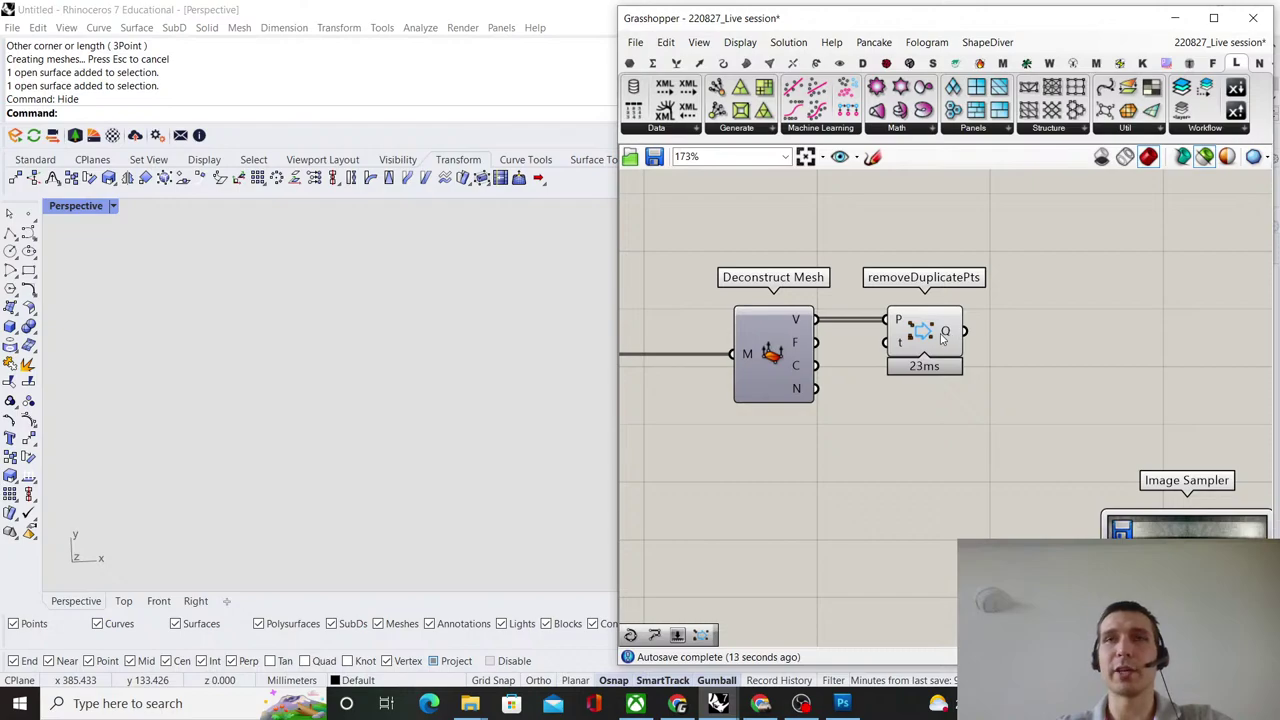
{"action": "left_click_drag", "start_coordinate": [942, 340], "coordinate": [966, 340]}
{"action": "scroll", "coordinate": [241, 403], "scroll_direction": "up", "scroll_amount": 5}
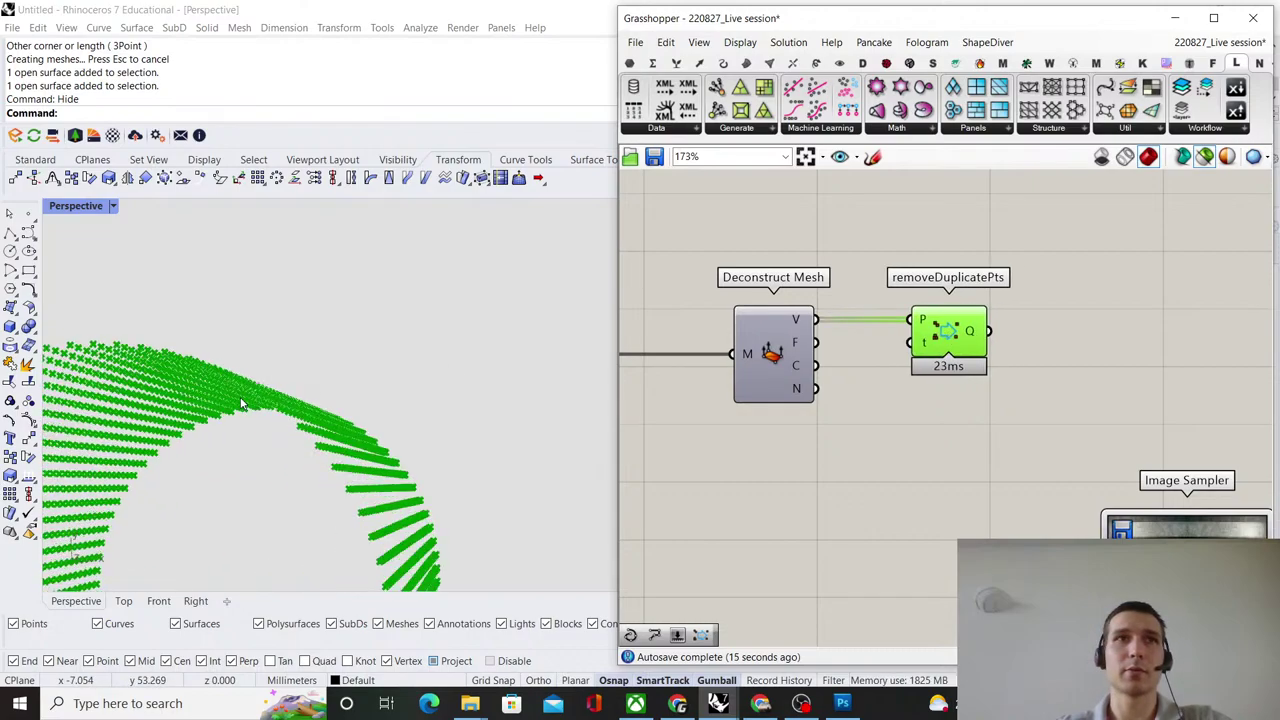
{"action": "right_click_drag", "start_coordinate": [241, 403], "coordinate": [307, 315]}
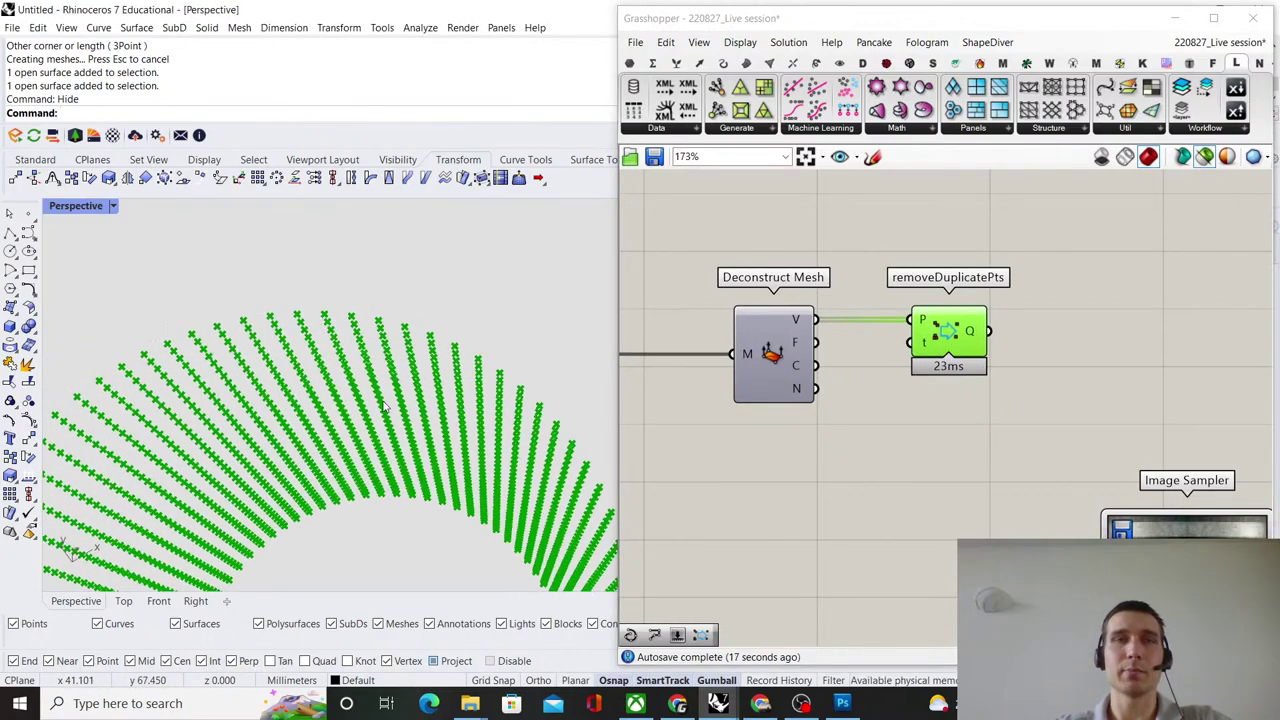
{"action": "left_click", "coordinate": [963, 421]}
{"action": "scroll", "coordinate": [987, 352], "scroll_direction": "down", "scroll_amount": 3}
{"action": "scroll", "coordinate": [985, 312], "scroll_direction": "up", "scroll_amount": 3}
{"action": "left_click", "coordinate": [955, 356]}
{"action": "key", "text": "Delete"}
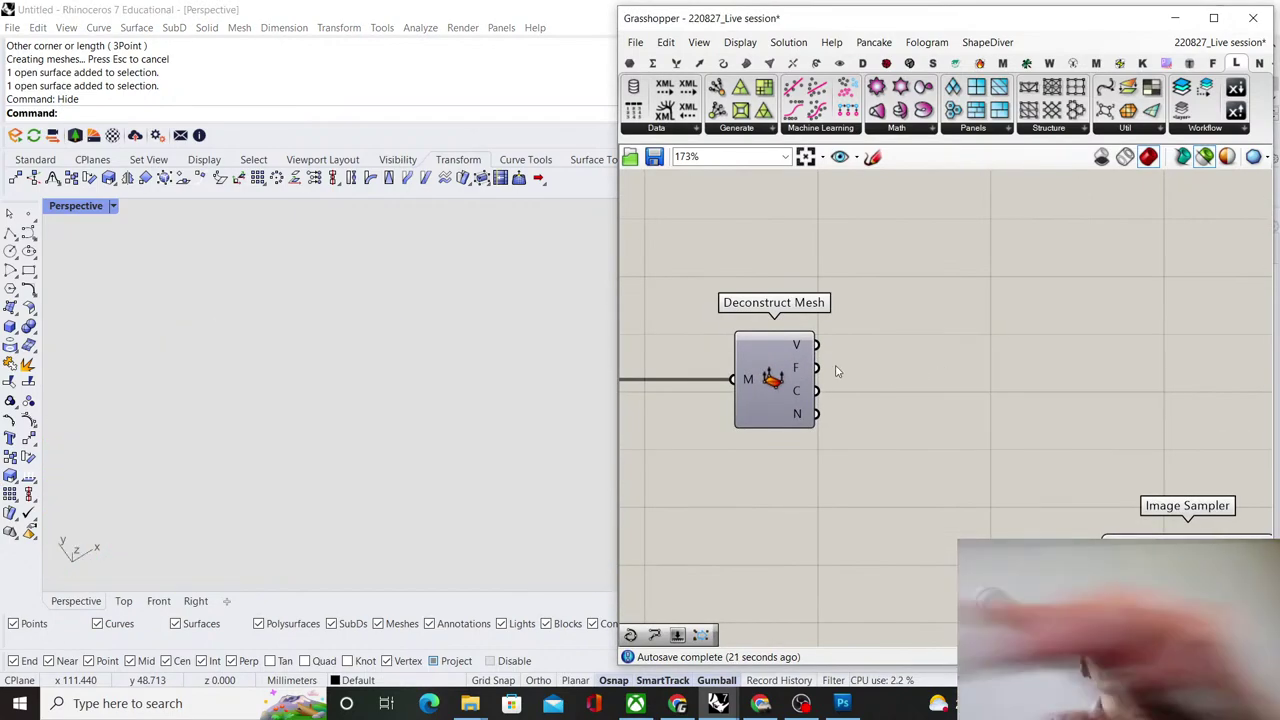
{"action": "left_click", "coordinate": [785, 370]}
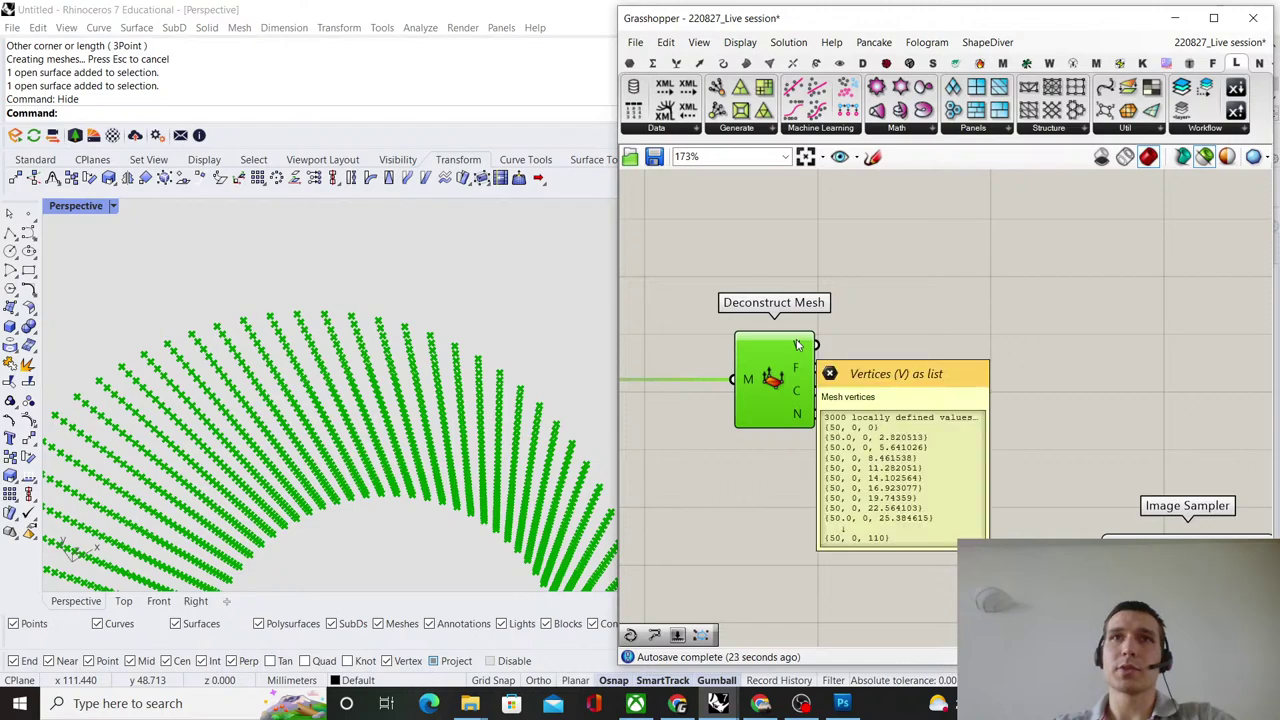
{"action": "left_click", "coordinate": [847, 297]}
Add Weaverbird's Join Meshes and Weld, invert its W input, and connect the upper Mesh Surface mesh to its M+ input.
{"action": "right_click_drag", "start_coordinate": [685, 282], "coordinate": [843, 291]}
{"action": "double_click", "coordinate": [843, 291]}
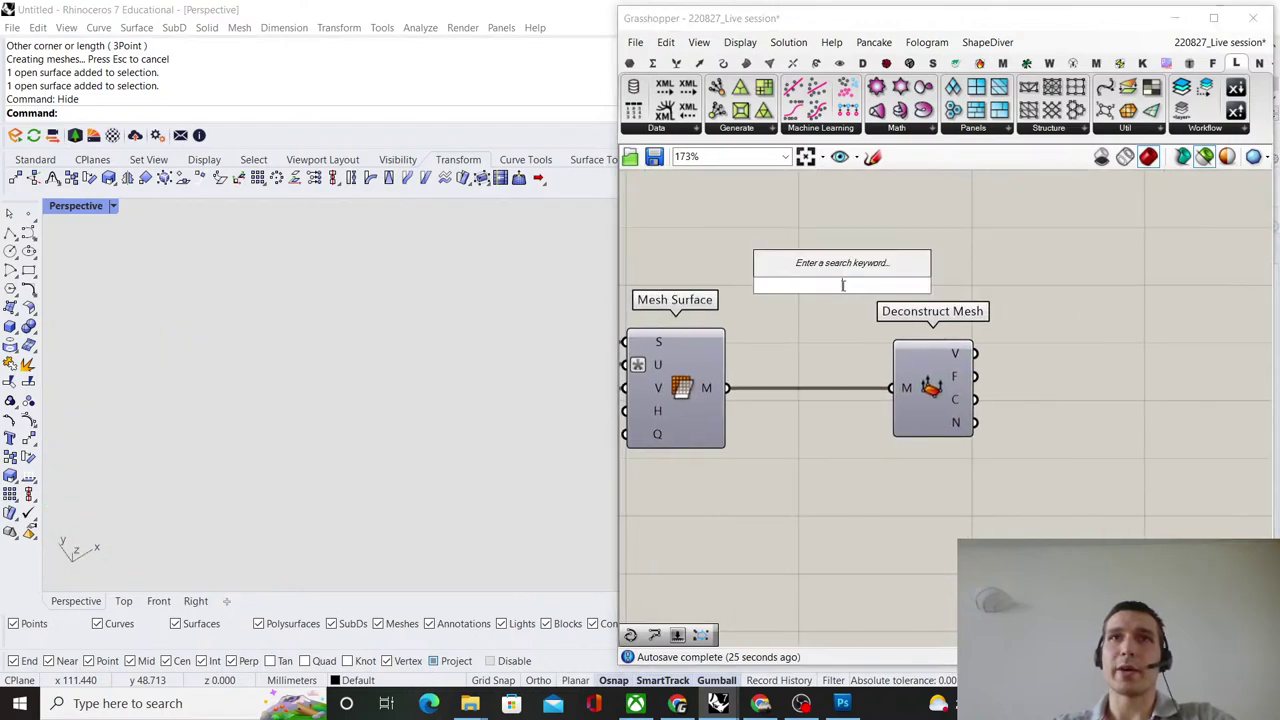
{"action": "type", "text": "weld"}
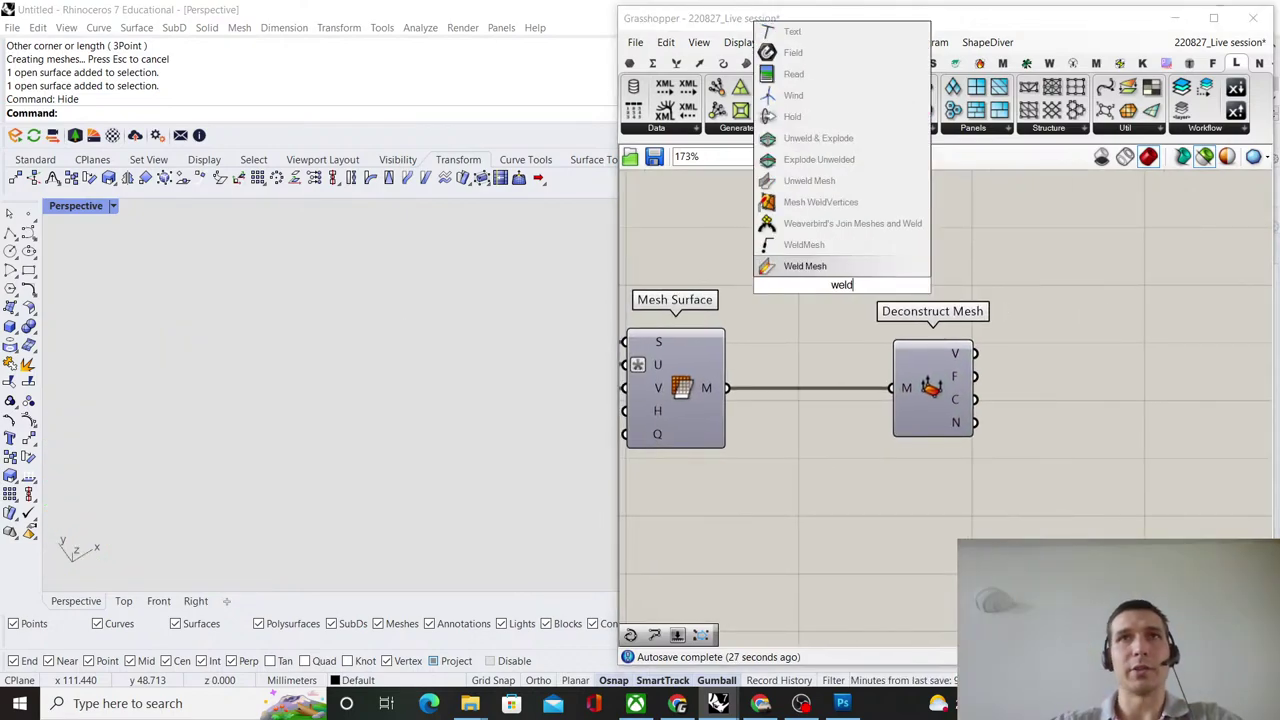
{"action": "left_click", "coordinate": [832, 224]}
{"action": "right_click", "coordinate": [807, 298]}
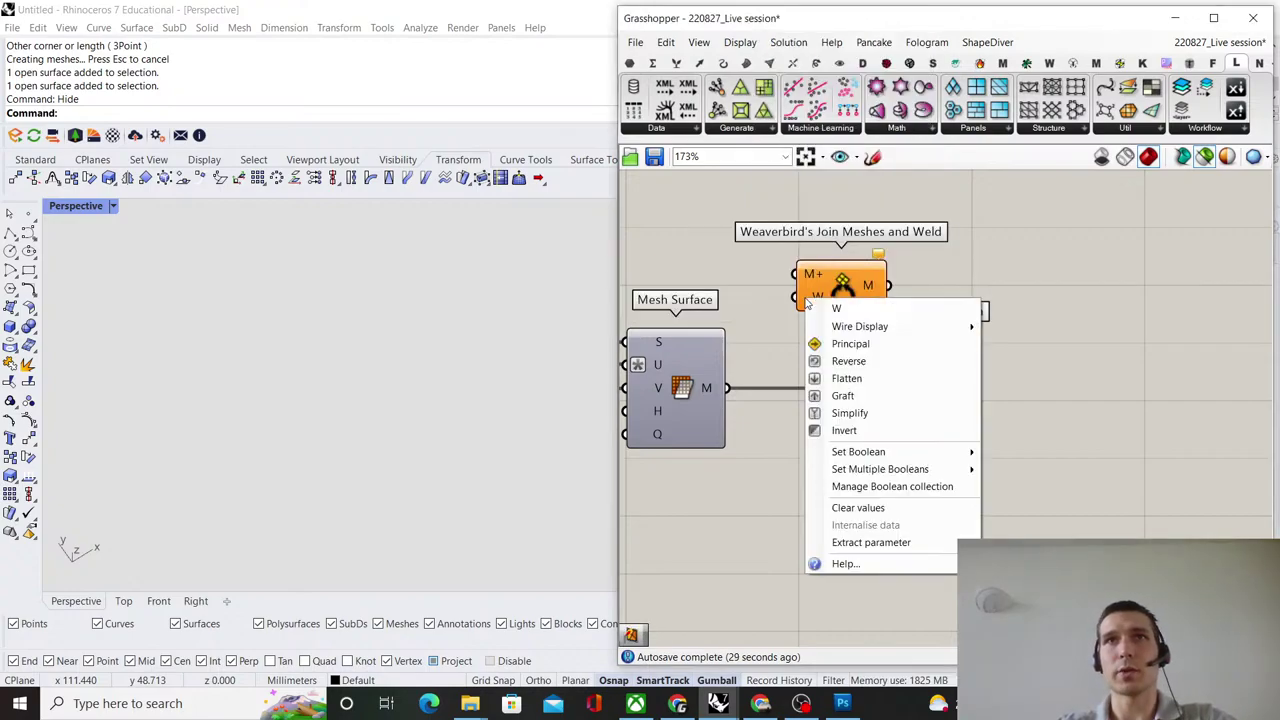
{"action": "left_click", "coordinate": [866, 430]}
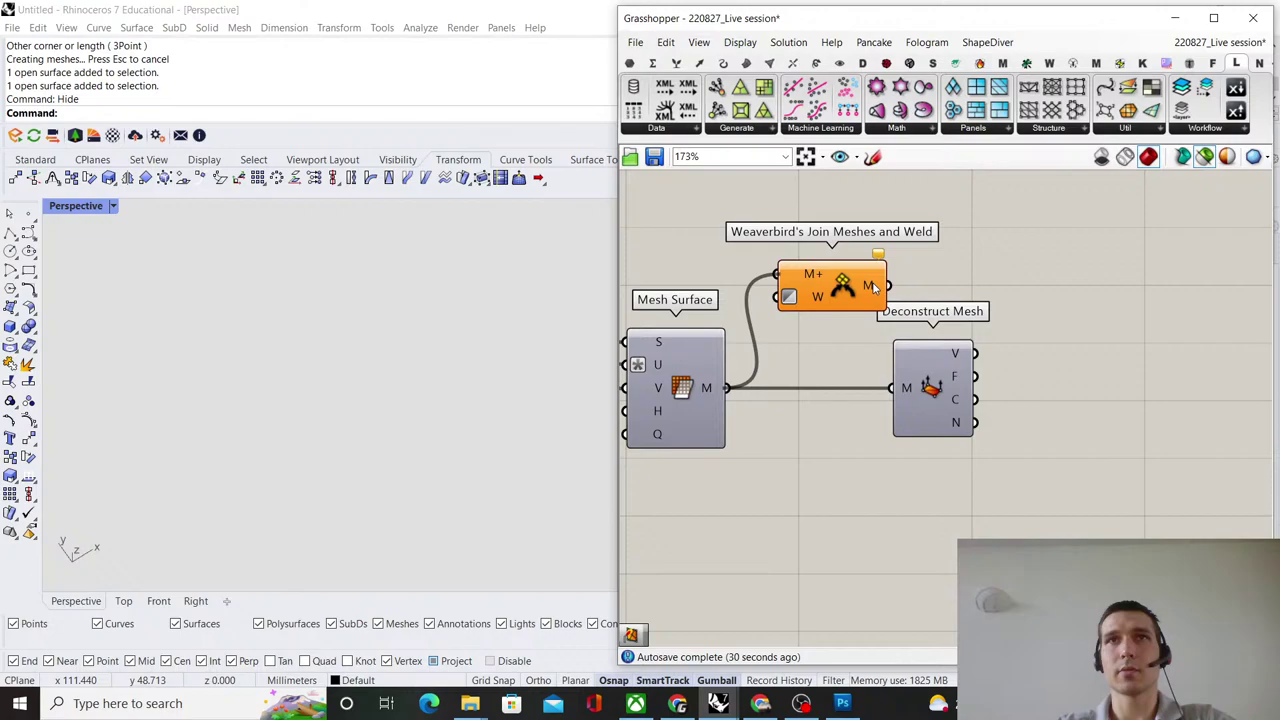
{"action": "mouse_move", "coordinate": [872, 287]}
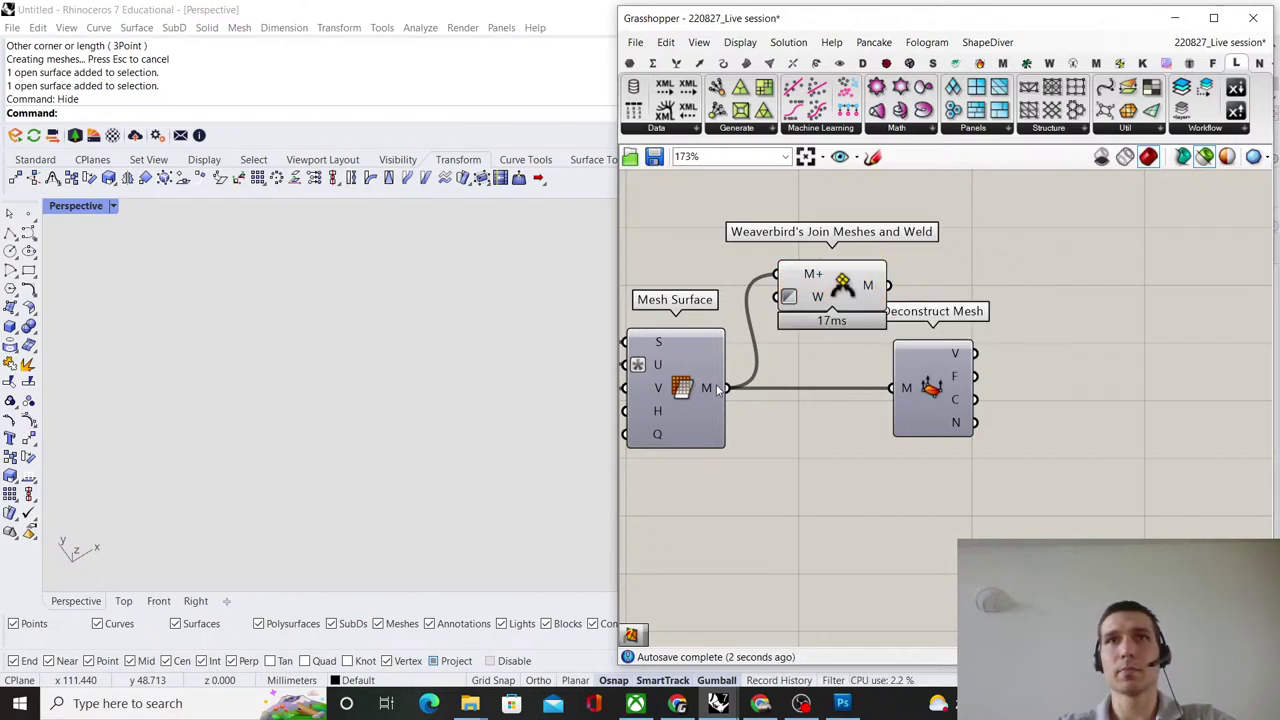
{"action": "mouse_move", "coordinate": [714, 390]}
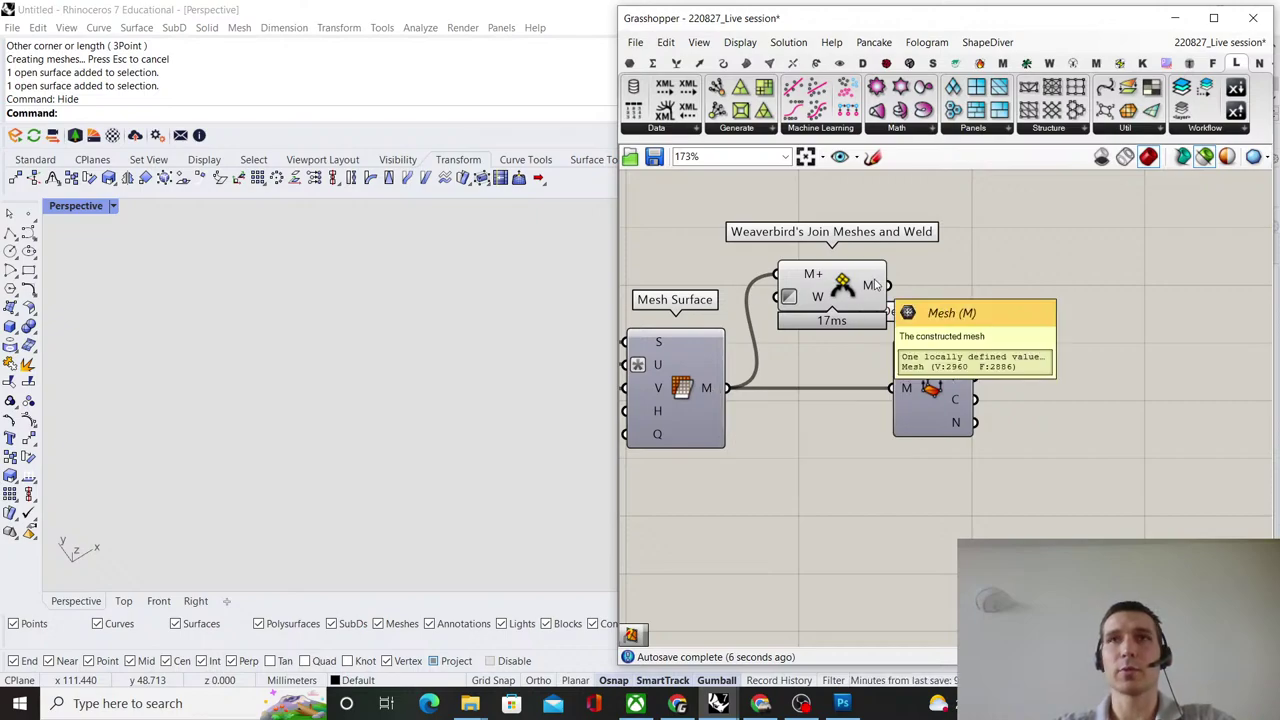
Feed the welded mesh into the upper Deconstruct Mesh and place the Weaverbird component in line between Mesh Surface and Deconstruct Mesh.
{"action": "mouse_move", "coordinate": [875, 285]}
{"action": "left_mouse_down"}
{"action": "mouse_move", "coordinate": [909, 283]}
{"action": "mouse_move", "coordinate": [893, 283]}
{"action": "left_mouse_up"}
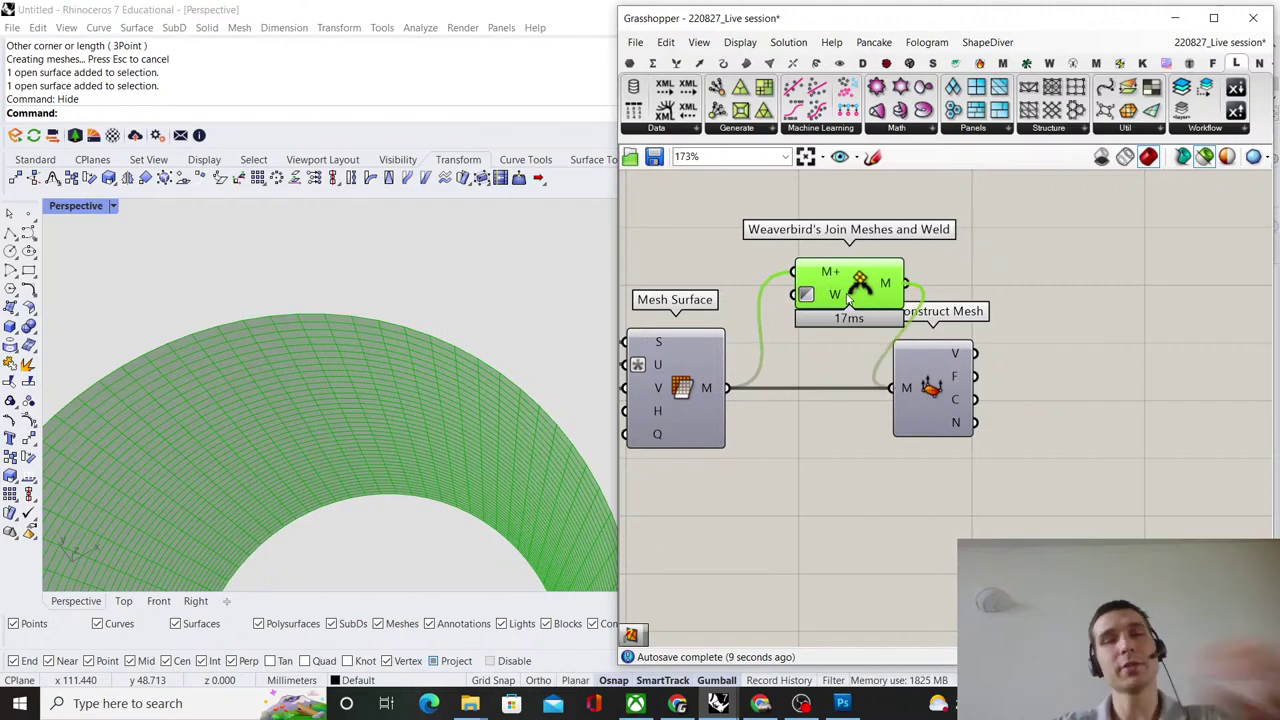
{"action": "left_click_drag", "start_coordinate": [930, 410], "coordinate": [1065, 410]}
{"action": "left_click_drag", "start_coordinate": [839, 288], "coordinate": [843, 404]}
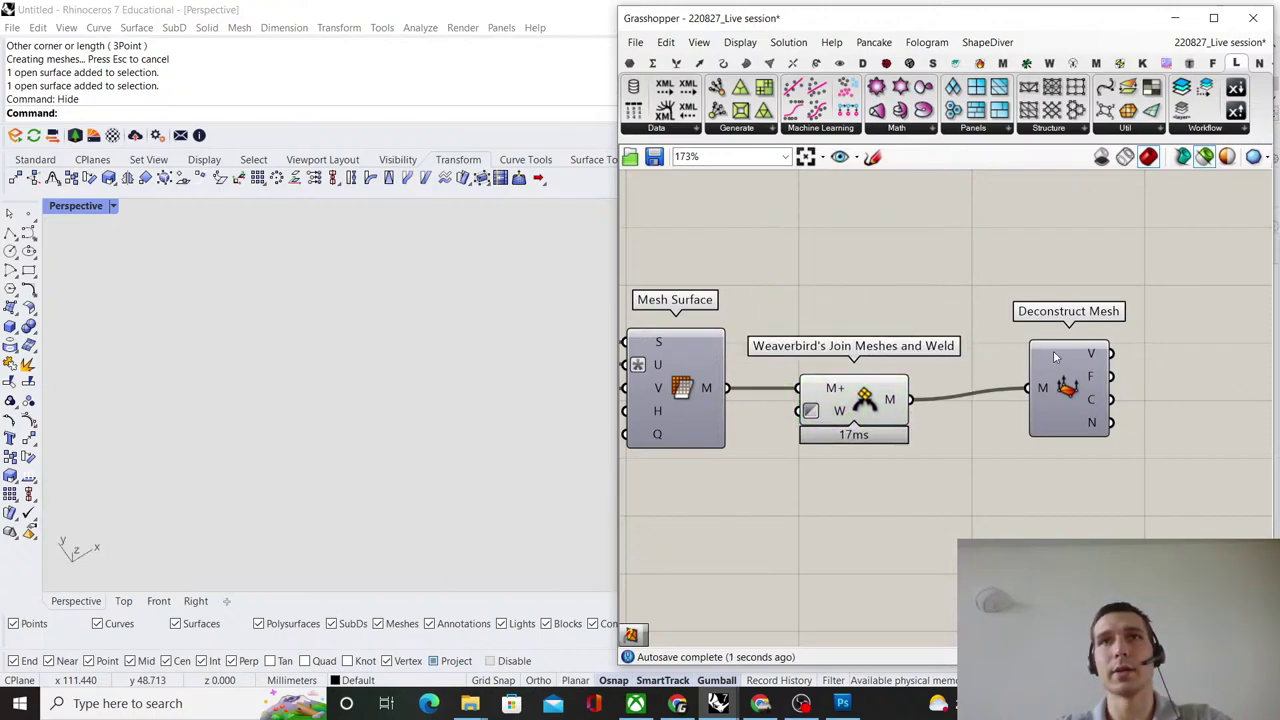
{"action": "left_click_drag", "start_coordinate": [1068, 395], "coordinate": [1012, 407]}
{"action": "left_click", "coordinate": [1086, 316]}
Examine the relief definition around the lower Deconstruct Mesh and the Image Samplers, previewing that component's vertices in the viewport.
{"action": "scroll", "coordinate": [1097, 350], "scroll_direction": "down", "scroll_amount": 9}
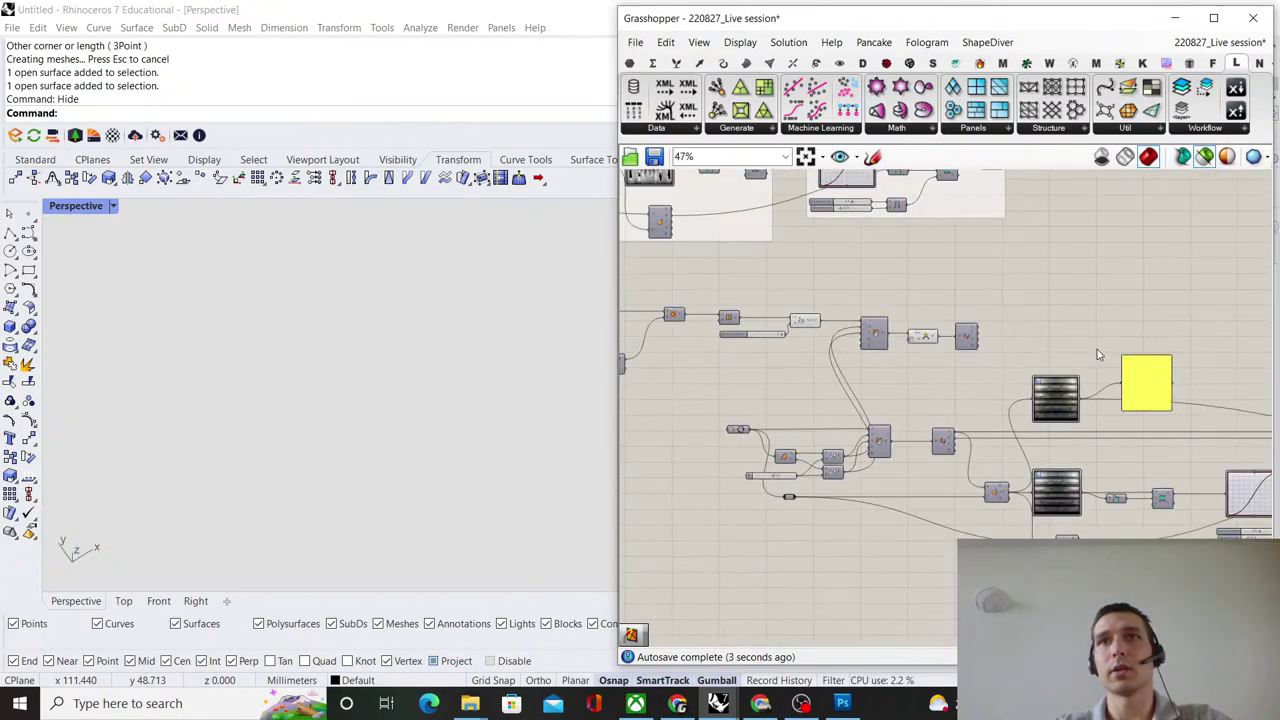
{"action": "right_click_drag", "start_coordinate": [1112, 355], "coordinate": [880, 348]}
{"action": "scroll", "coordinate": [795, 405], "scroll_direction": "up", "scroll_amount": 7}
{"action": "scroll", "coordinate": [798, 388], "scroll_direction": "down", "scroll_amount": 4}
{"action": "right_click_drag", "start_coordinate": [778, 368], "coordinate": [842, 362]}
{"action": "scroll", "coordinate": [884, 340], "scroll_direction": "up", "scroll_amount": 2}
{"action": "scroll", "coordinate": [898, 382], "scroll_direction": "down", "scroll_amount": 1}
{"action": "scroll", "coordinate": [957, 400], "scroll_direction": "up", "scroll_amount": 3}
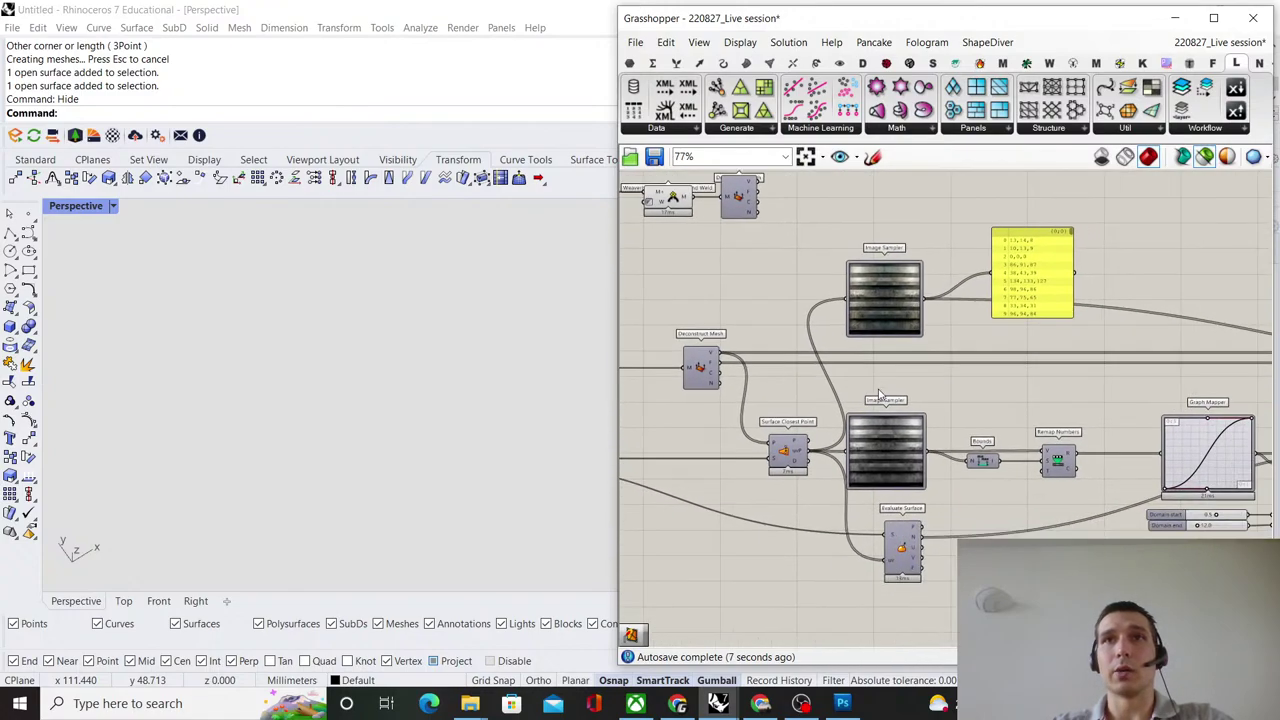
{"action": "left_click", "coordinate": [676, 339]}
{"action": "scroll", "coordinate": [835, 427], "scroll_direction": "down", "scroll_amount": 3}
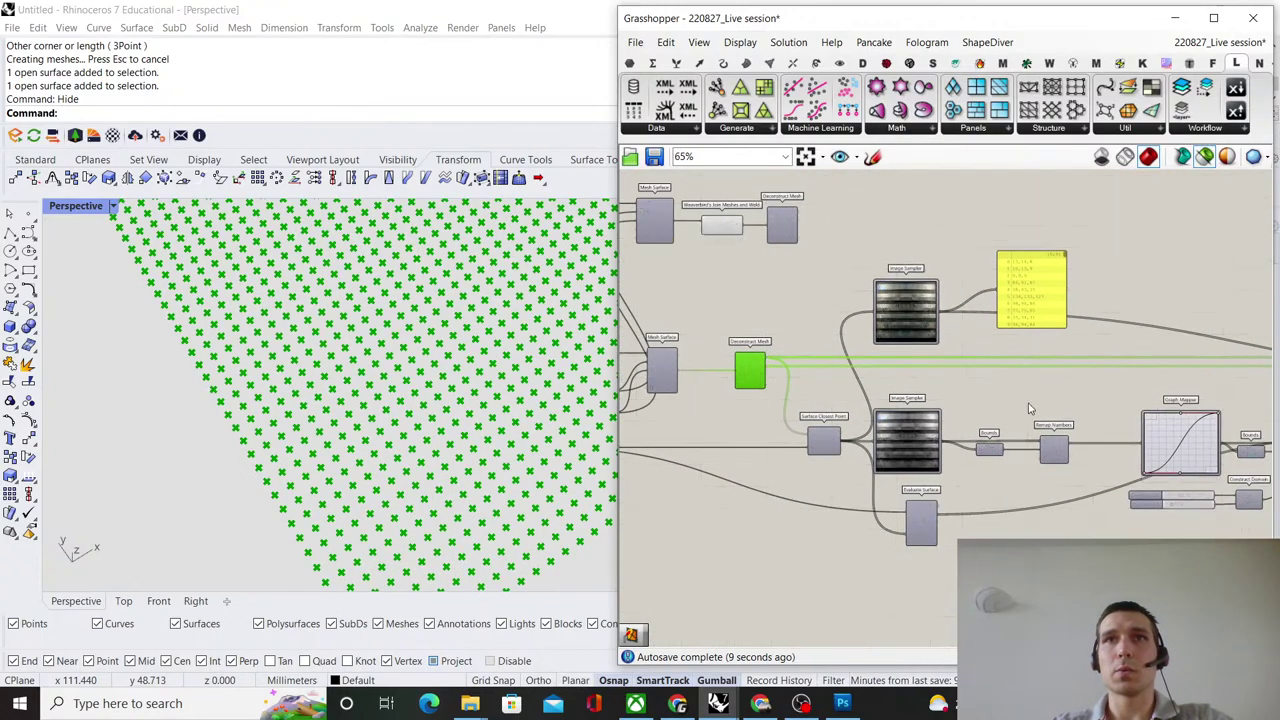
{"action": "scroll", "coordinate": [773, 393], "scroll_direction": "up", "scroll_amount": 3}
{"action": "scroll", "coordinate": [773, 393], "scroll_direction": "down", "scroll_amount": 3}
{"action": "scroll", "coordinate": [700, 380], "scroll_direction": "up", "scroll_amount": 3}
{"action": "scroll", "coordinate": [700, 360], "scroll_direction": "down", "scroll_amount": 3}
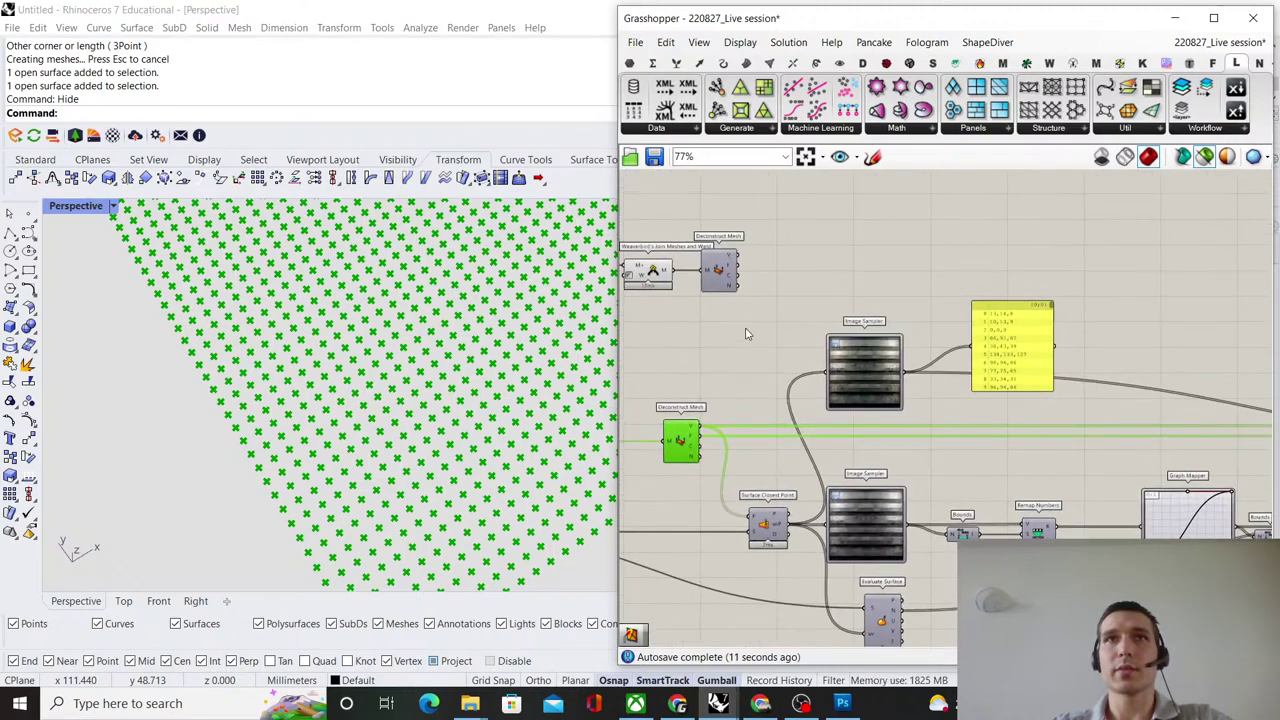
{"action": "scroll", "coordinate": [843, 286], "scroll_direction": "up", "scroll_amount": 2}
{"action": "scroll", "coordinate": [851, 331], "scroll_direction": "down", "scroll_amount": 5}
Shift the relief components, from the lower Deconstruct Mesh onward, sideways to line that component up with the upper Deconstruct Mesh.
{"action": "right_click_drag", "start_coordinate": [963, 333], "coordinate": [854, 344]}
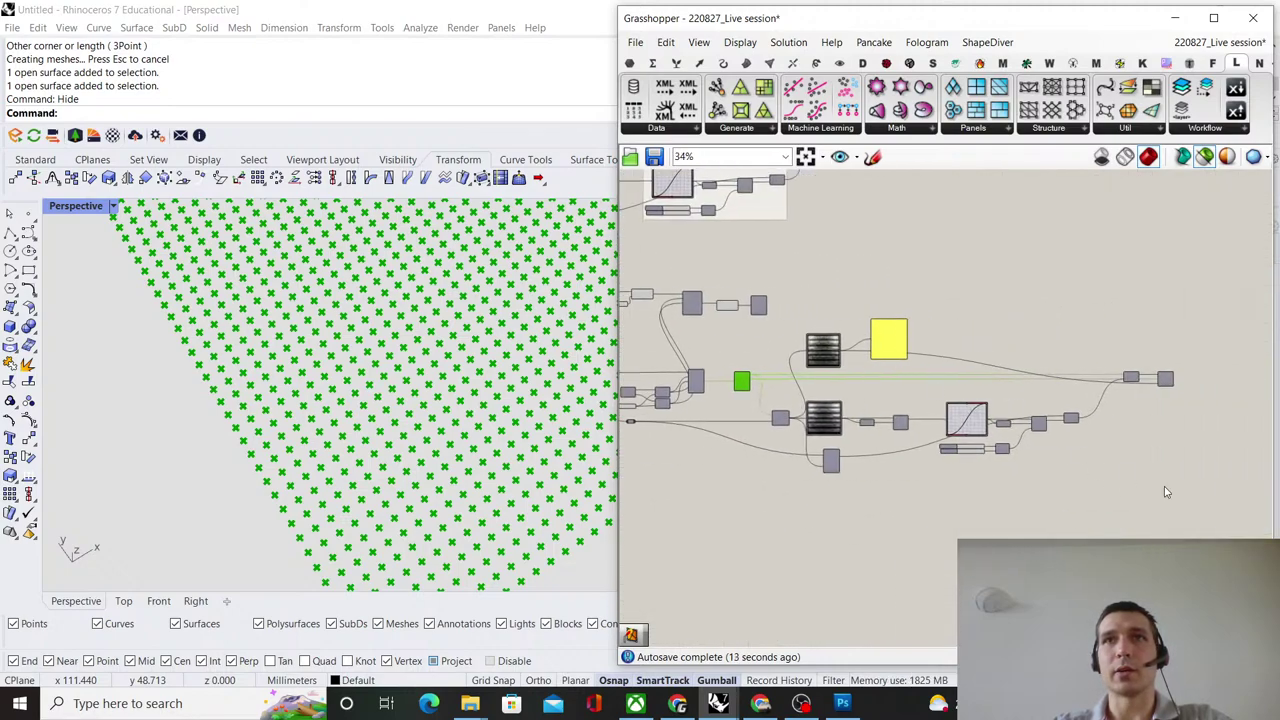
{"action": "left_click_drag", "start_coordinate": [1211, 509], "coordinate": [742, 337]}
{"action": "left_click_drag", "start_coordinate": [832, 350], "coordinate": [847, 351]}
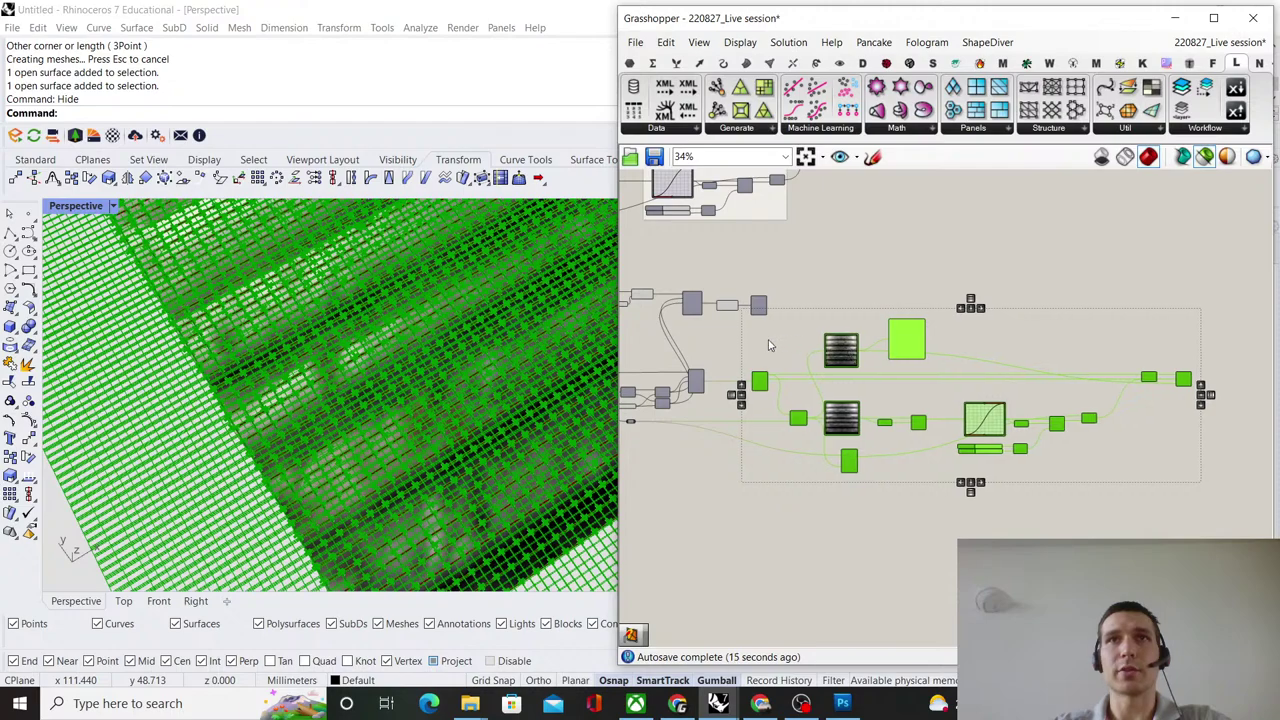
{"action": "scroll", "coordinate": [762, 358], "scroll_direction": "up", "scroll_amount": 5}
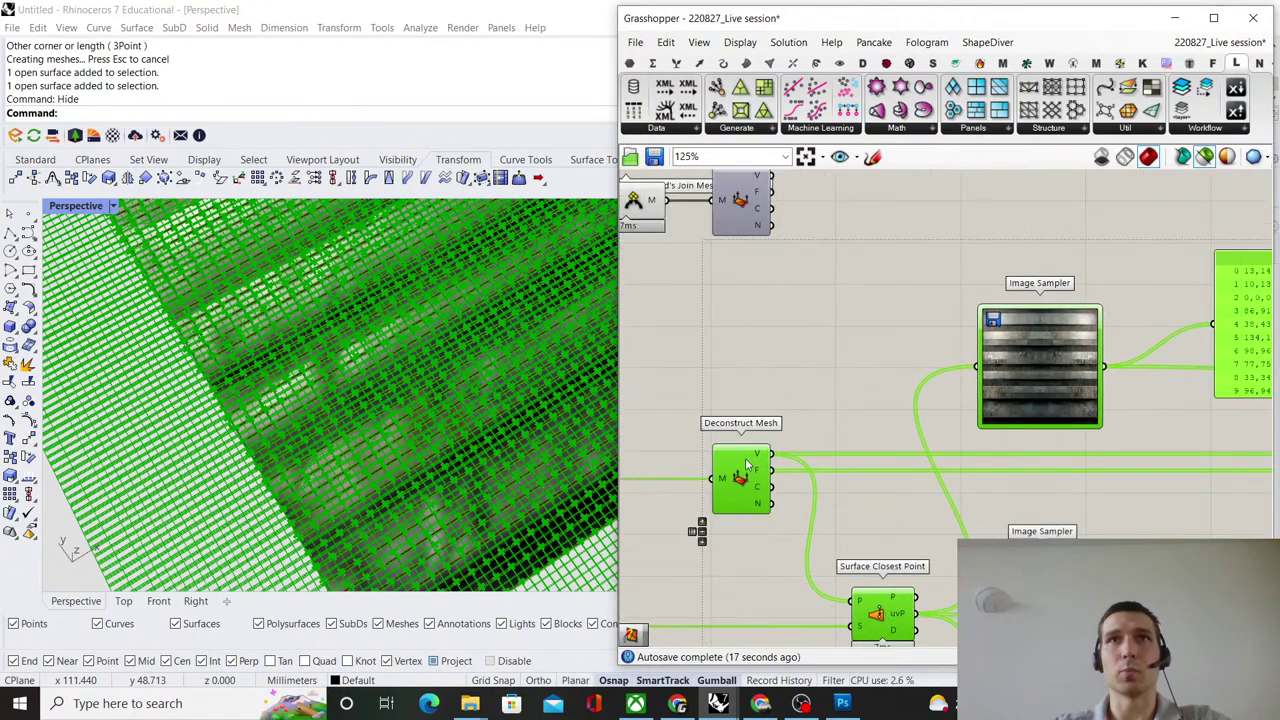
{"action": "left_click", "coordinate": [823, 363]}
Examine the complete cylinder branch through to the upper Deconstruct Mesh and preview its geometry in the Perspective viewport.
{"action": "scroll", "coordinate": [991, 332], "scroll_direction": "down", "scroll_amount": 3}
{"action": "scroll", "coordinate": [991, 332], "scroll_direction": "down", "scroll_amount": 4}
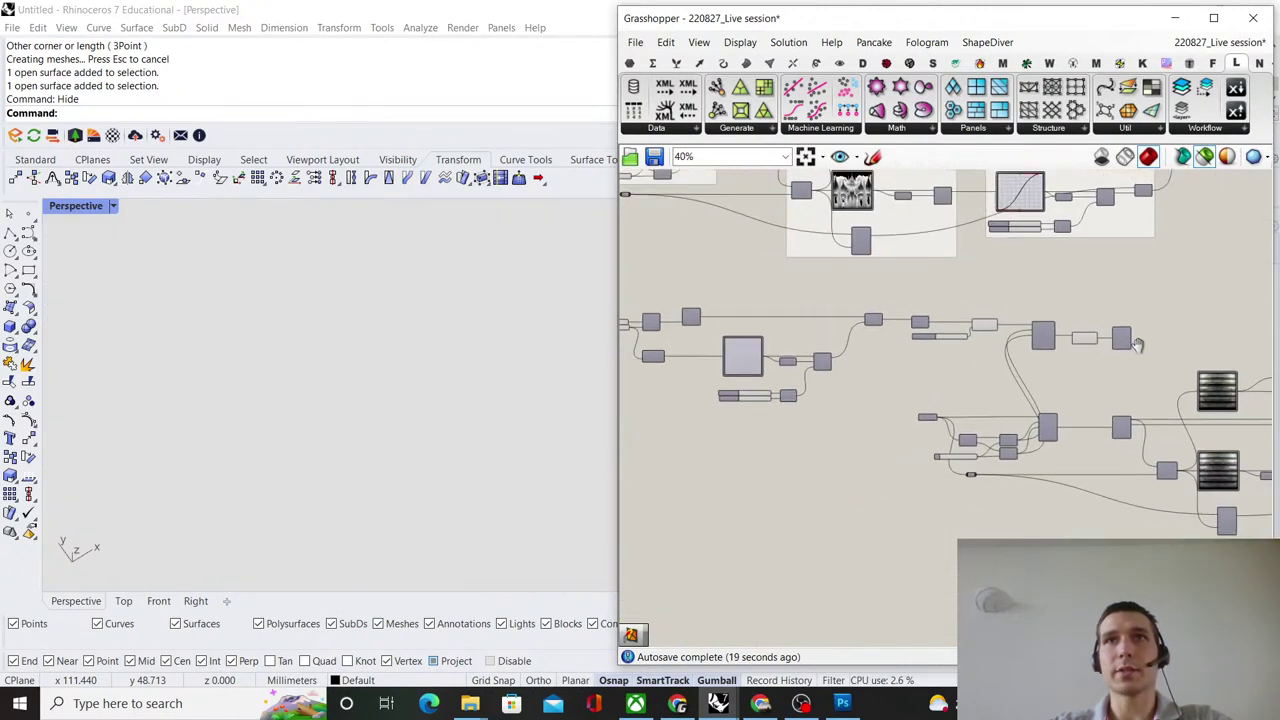
{"action": "left_click_drag", "start_coordinate": [1157, 380], "coordinate": [755, 340]}
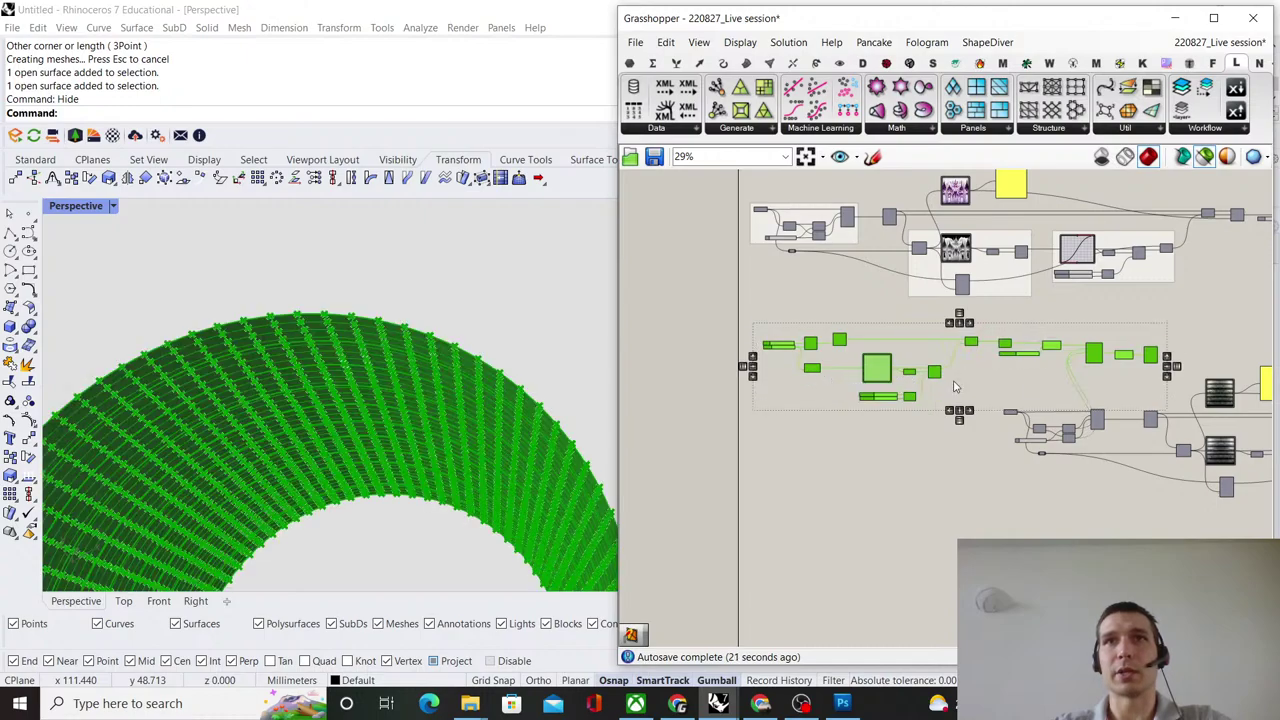
{"action": "scroll", "coordinate": [954, 387], "scroll_direction": "up", "scroll_amount": 6}
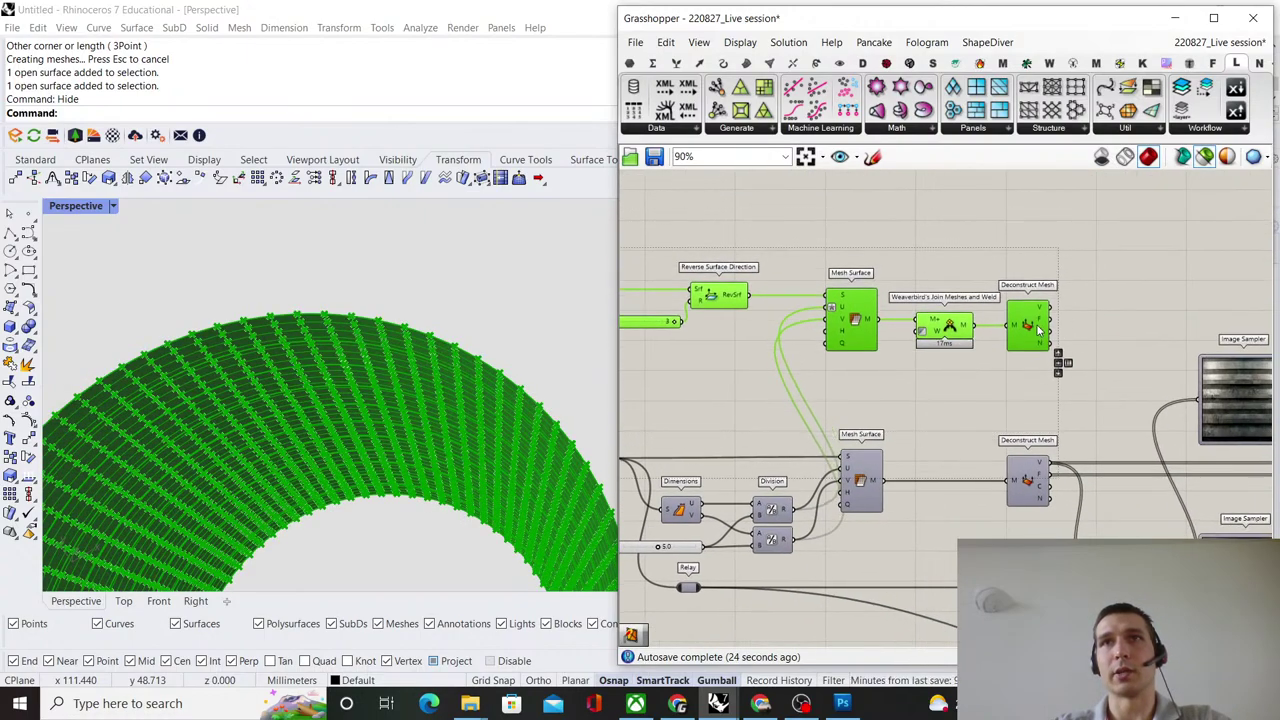
{"action": "left_click", "coordinate": [956, 380]}
{"action": "scroll", "coordinate": [956, 373], "scroll_direction": "up", "scroll_amount": 2}
{"action": "right_click_drag", "start_coordinate": [1075, 414], "coordinate": [972, 381]}
{"action": "scroll", "coordinate": [972, 380], "scroll_direction": "up", "scroll_amount": 2}
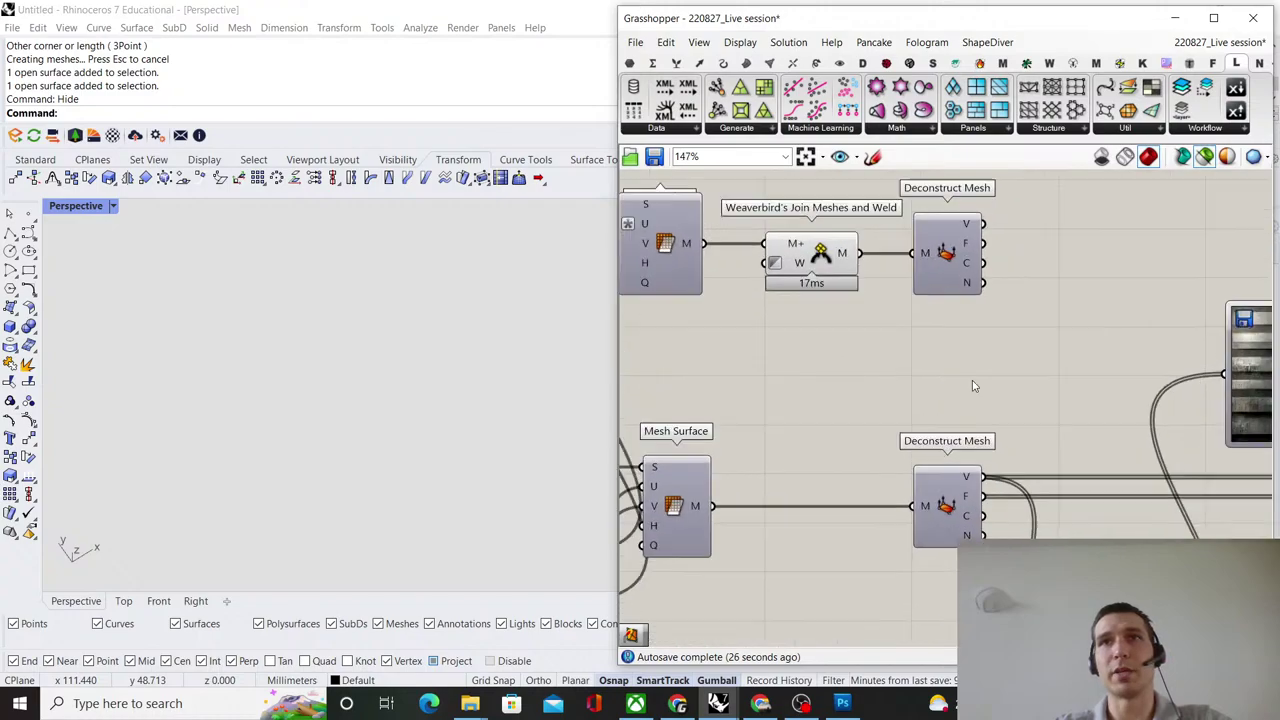
{"action": "scroll", "coordinate": [943, 326], "scroll_direction": "down", "scroll_amount": 2}
{"action": "right_click_drag", "start_coordinate": [943, 326], "coordinate": [926, 346]}
Compare the cylinder vertices from the upper Deconstruct Mesh with the flat grid vertices from the lower one in the Perspective viewport.
{"action": "left_click", "coordinate": [937, 288]}
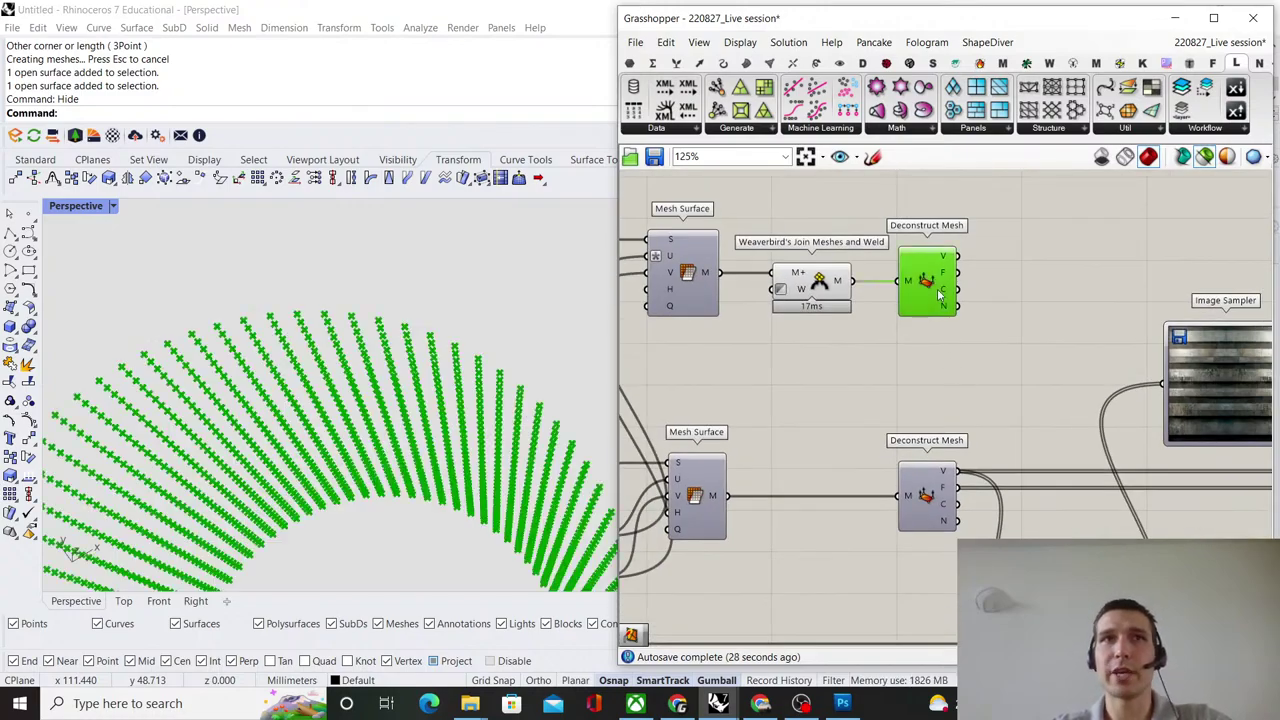
{"action": "left_click", "coordinate": [944, 493]}
{"action": "scroll", "coordinate": [417, 318], "scroll_direction": "down", "scroll_amount": 8}
{"action": "right_click_drag", "start_coordinate": [417, 318], "coordinate": [457, 300]}
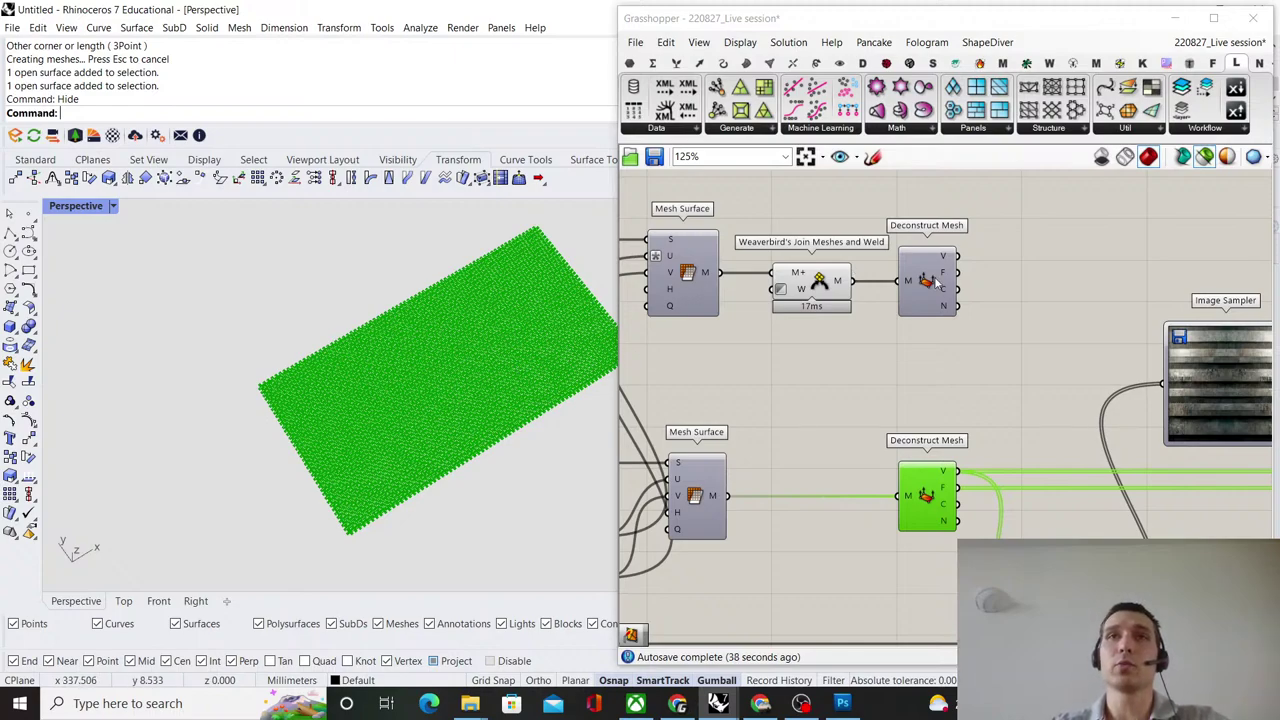
{"action": "left_click_drag", "start_coordinate": [970, 336], "coordinate": [803, 258]}
{"action": "right_click", "coordinate": [806, 212]}
{"action": "left_click", "coordinate": [830, 240]}
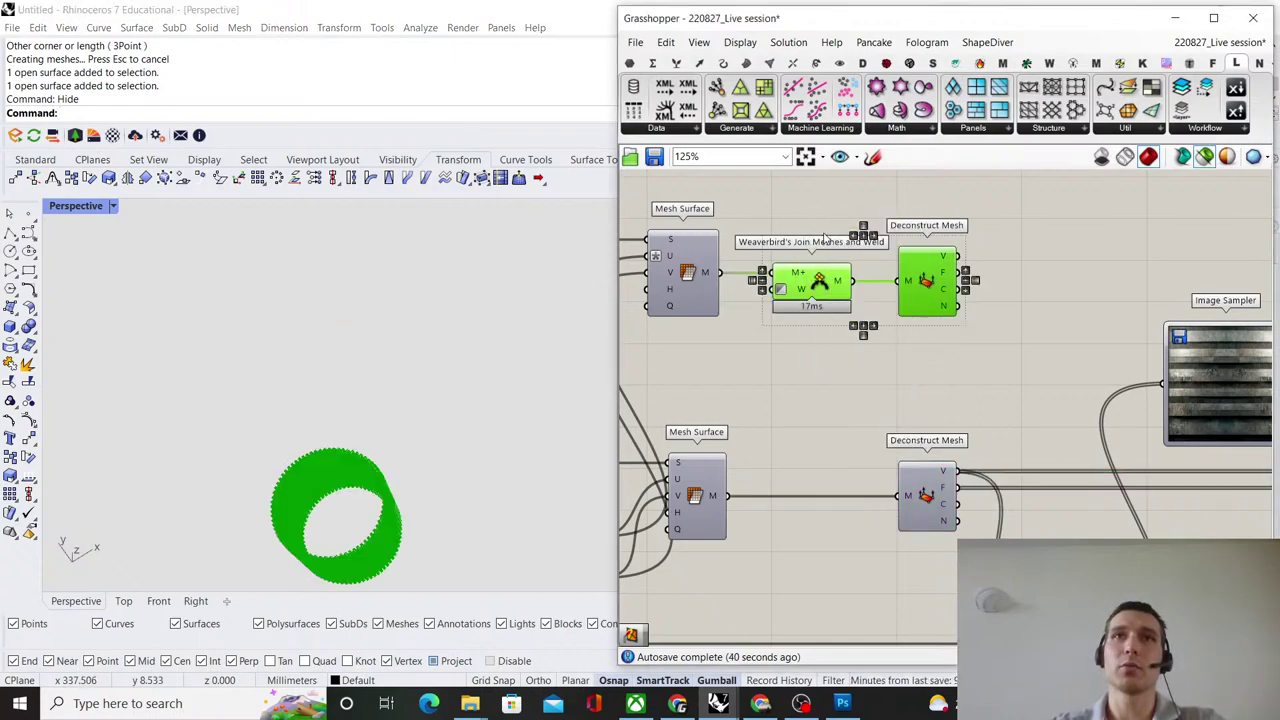
{"action": "left_click", "coordinate": [936, 263]}
{"action": "scroll", "coordinate": [420, 407], "scroll_direction": "down", "scroll_amount": 2}
{"action": "right_click_drag", "start_coordinate": [420, 407], "coordinate": [424, 335]}
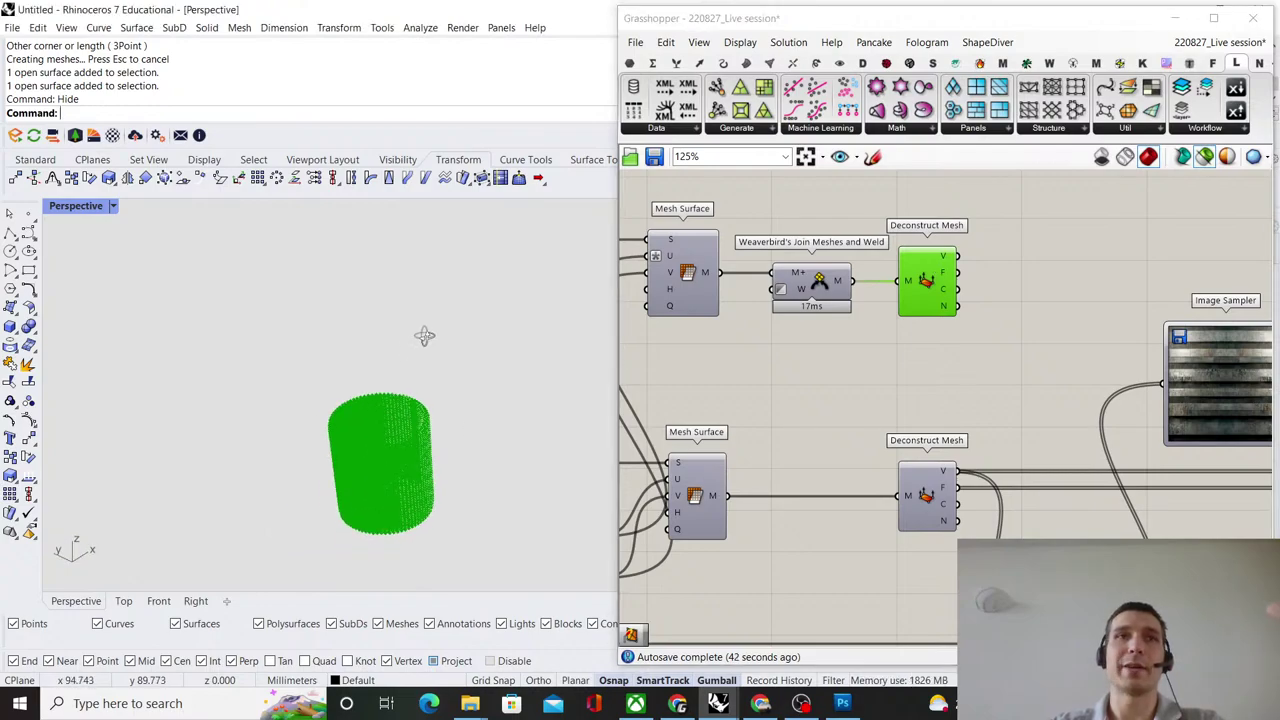
{"action": "scroll", "coordinate": [395, 485], "scroll_direction": "up", "scroll_amount": 7}
{"action": "scroll", "coordinate": [425, 335], "scroll_direction": "down", "scroll_amount": 3}
{"action": "scroll", "coordinate": [425, 335], "scroll_direction": "up", "scroll_amount": 5}
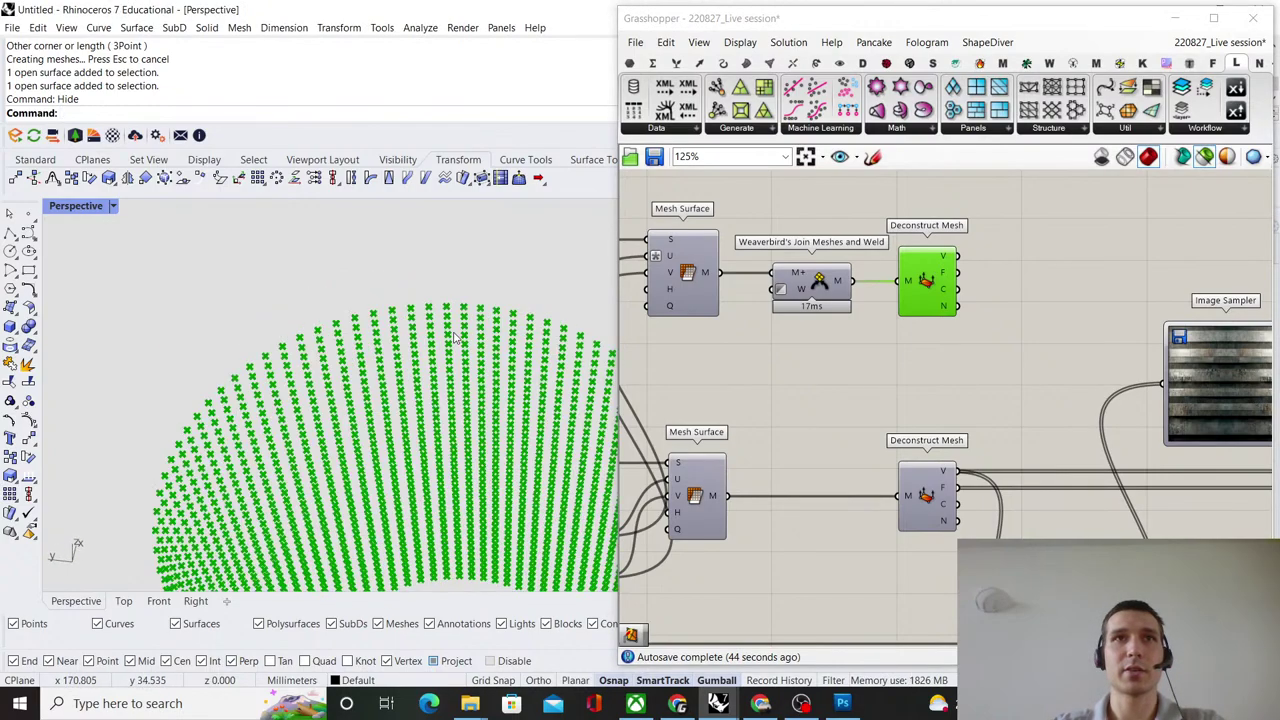
{"action": "left_click", "coordinate": [941, 499]}
{"action": "scroll", "coordinate": [502, 389], "scroll_direction": "down", "scroll_amount": 5}
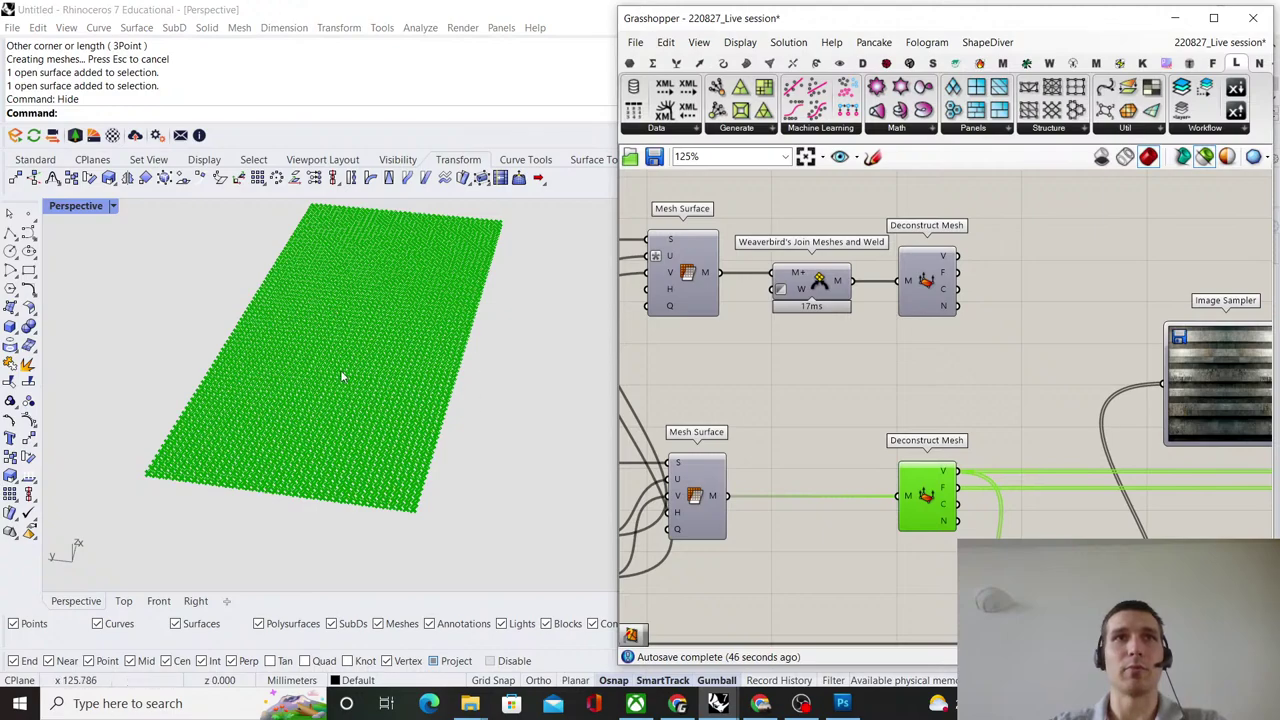
{"action": "left_click", "coordinate": [938, 293]}
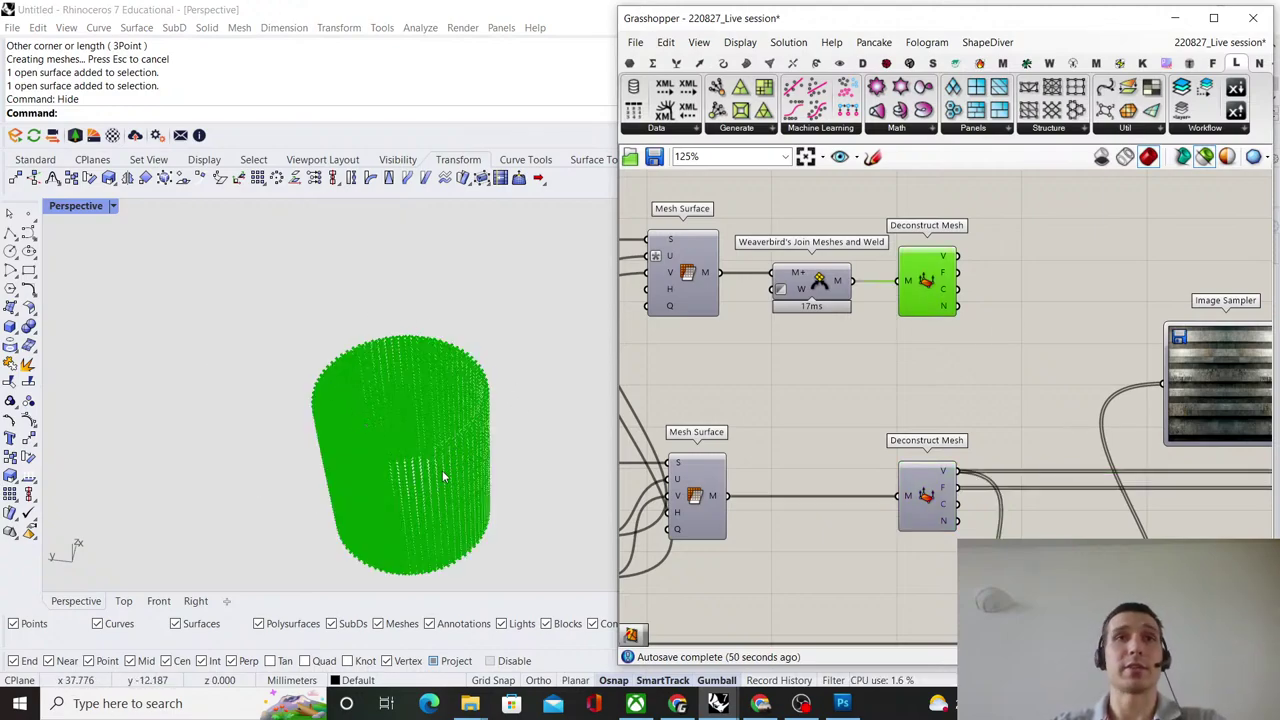
{"action": "right_click_drag", "start_coordinate": [940, 494], "coordinate": [886, 521]}
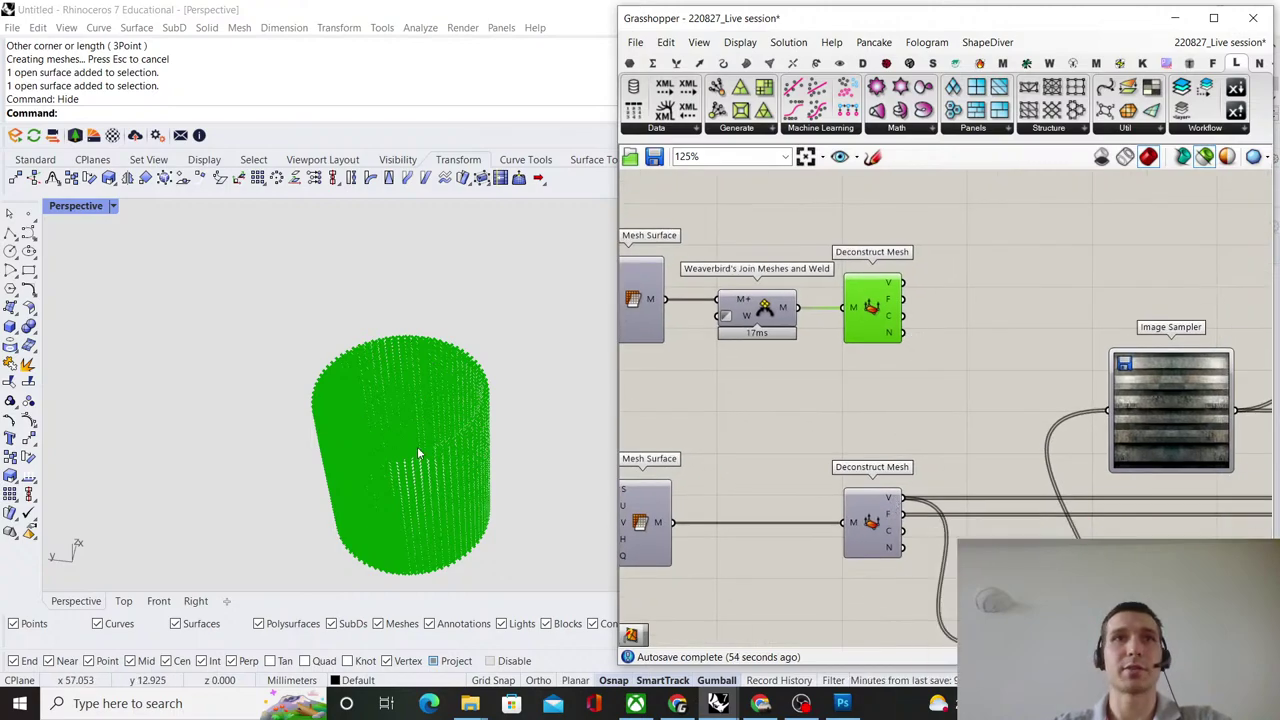
Delete the yellow panel connected to the upper Image Sampler's output.
{"action": "left_click", "coordinate": [887, 356]}
{"action": "scroll", "coordinate": [889, 357], "scroll_direction": "down", "scroll_amount": 5}
{"action": "right_click_drag", "start_coordinate": [988, 327], "coordinate": [908, 341]}
{"action": "scroll", "coordinate": [908, 385], "scroll_direction": "up", "scroll_amount": 2}
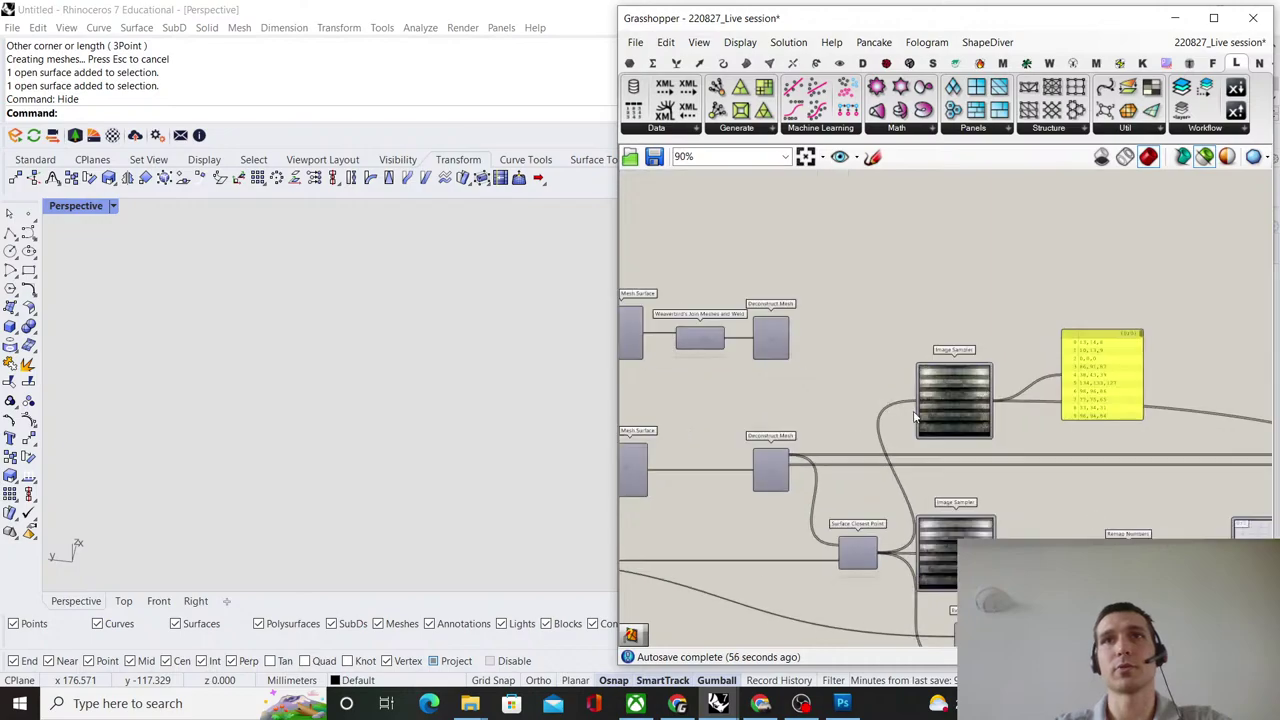
{"action": "right_click_drag", "start_coordinate": [1014, 385], "coordinate": [943, 380]}
{"action": "scroll", "coordinate": [943, 380], "scroll_direction": "up", "scroll_amount": 1}
{"action": "scroll", "coordinate": [1015, 384], "scroll_direction": "up", "scroll_amount": 2}
{"action": "left_click", "coordinate": [1049, 381]}
{"action": "key", "text": "Delete"}
{"action": "scroll", "coordinate": [768, 408], "scroll_direction": "down", "scroll_amount": 3}
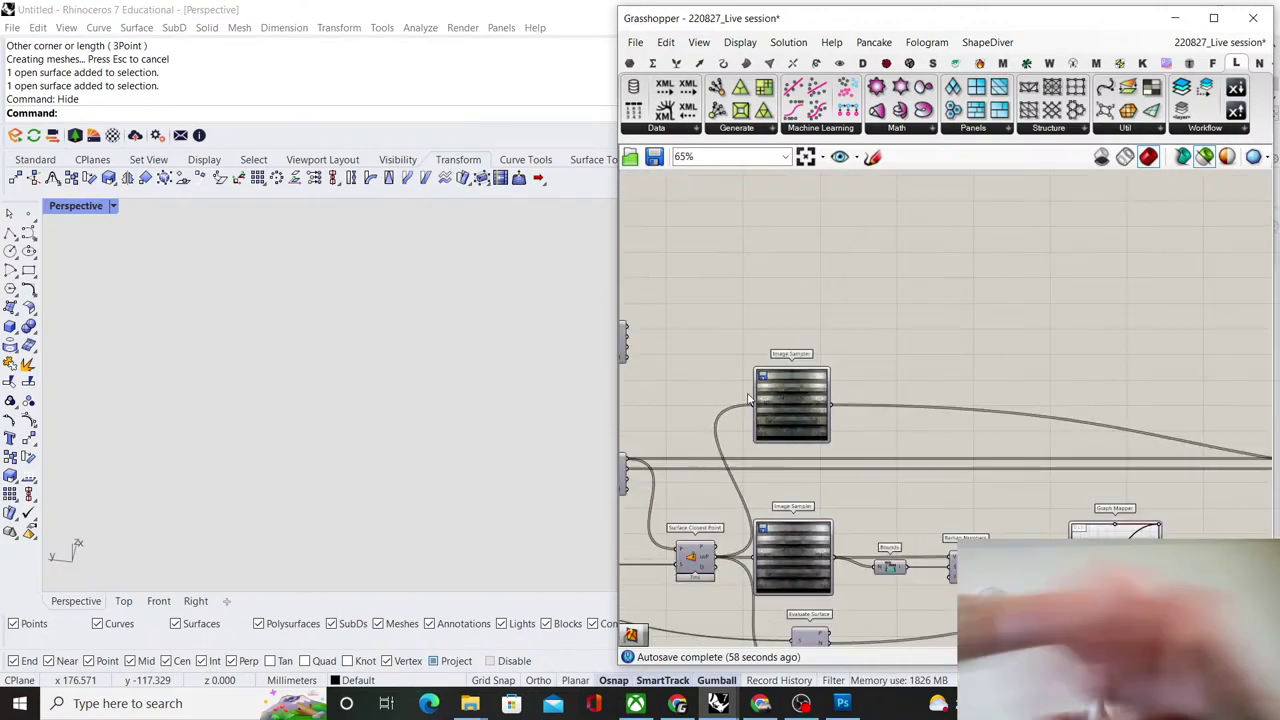
Move the upper Image Sampler down so it sits directly above the lower Image Sampler.
{"action": "right_click_drag", "start_coordinate": [790, 415], "coordinate": [869, 420]}
{"action": "scroll", "coordinate": [868, 414], "scroll_direction": "up", "scroll_amount": 1}
{"action": "left_click_drag", "start_coordinate": [876, 404], "coordinate": [876, 514]}
{"action": "left_click", "coordinate": [929, 402]}
Examine the relief definition from the Image Samplers to Construct Mesh and back to the two Deconstruct Mesh components.
{"action": "scroll", "coordinate": [969, 389], "scroll_direction": "down", "scroll_amount": 4}
{"action": "right_click_drag", "start_coordinate": [1040, 371], "coordinate": [948, 378]}
{"action": "scroll", "coordinate": [955, 381], "scroll_direction": "down", "scroll_amount": 4}
{"action": "right_click_drag", "start_coordinate": [1130, 386], "coordinate": [977, 394]}
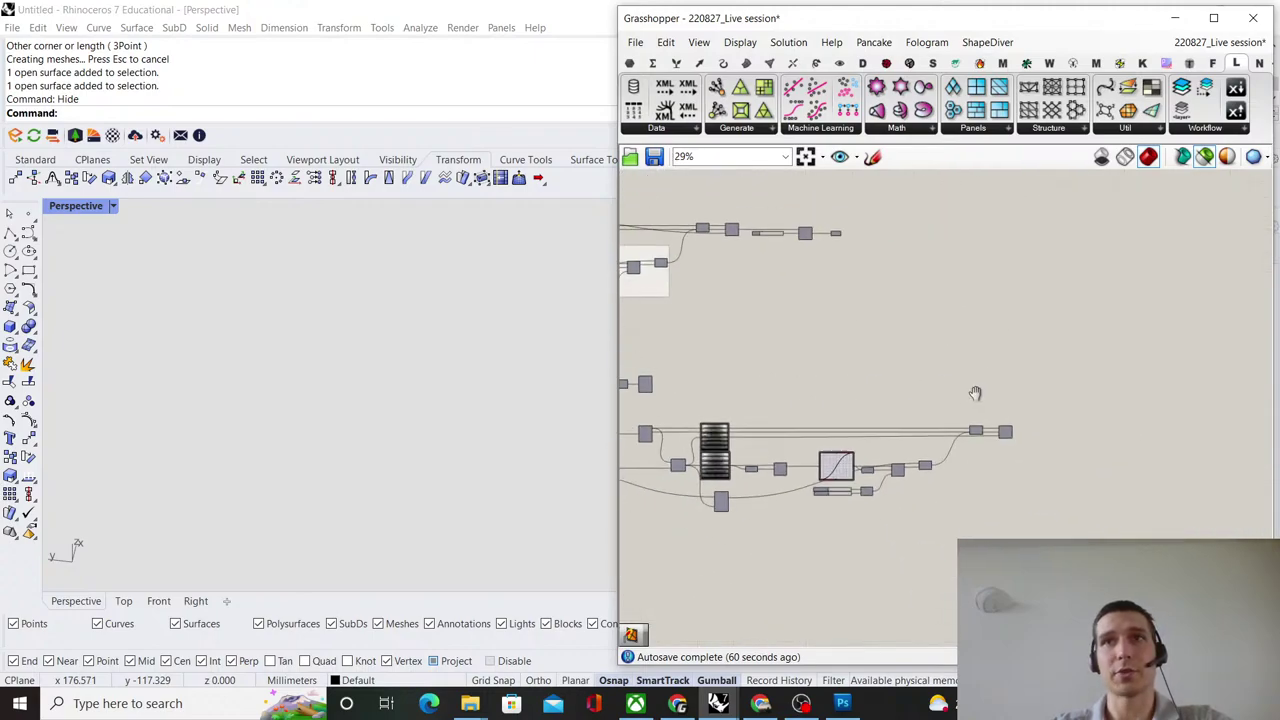
{"action": "scroll", "coordinate": [978, 430], "scroll_direction": "up", "scroll_amount": 8}
{"action": "scroll", "coordinate": [981, 441], "scroll_direction": "up", "scroll_amount": 1}
{"action": "scroll", "coordinate": [984, 436], "scroll_direction": "down", "scroll_amount": 8}
{"action": "right_click_drag", "start_coordinate": [806, 398], "coordinate": [915, 382]}
{"action": "scroll", "coordinate": [836, 414], "scroll_direction": "up", "scroll_amount": 6}
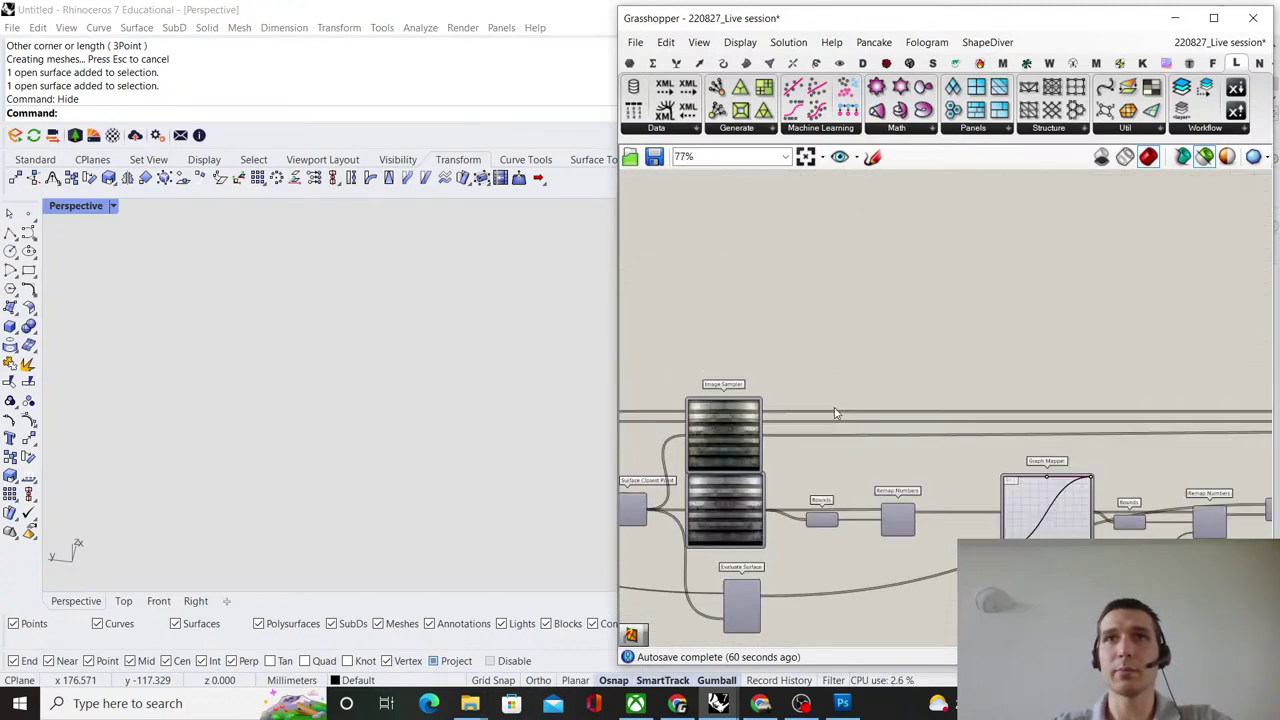
{"action": "right_click_drag", "start_coordinate": [762, 360], "coordinate": [965, 405]}
{"action": "right_click_drag", "start_coordinate": [730, 330], "coordinate": [801, 342]}
Preview the upper Deconstruct Mesh's vertices and trace the Evaluate Surface normals through Amplitude to the Move component.
{"action": "left_click", "coordinate": [765, 342]}
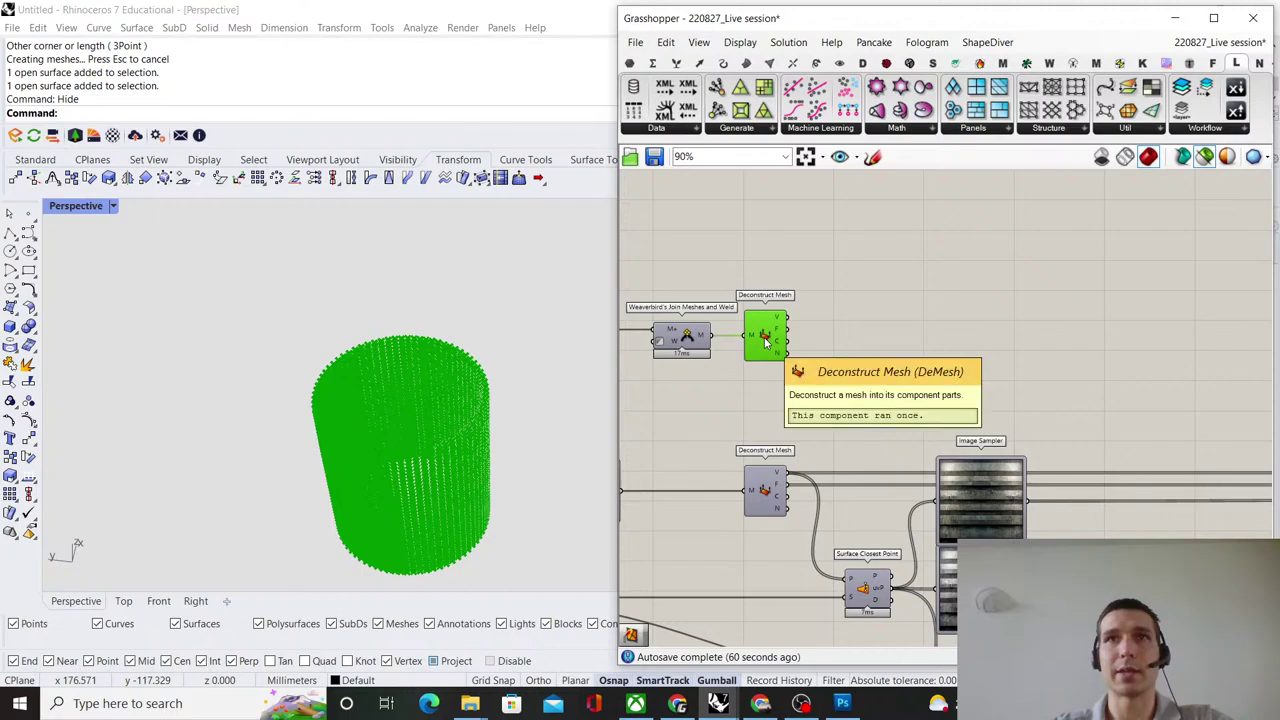
{"action": "scroll", "coordinate": [790, 365], "scroll_direction": "down", "scroll_amount": 4}
{"action": "right_click_drag", "start_coordinate": [1034, 383], "coordinate": [805, 352]}
{"action": "scroll", "coordinate": [1150, 498], "scroll_direction": "up", "scroll_amount": 5}
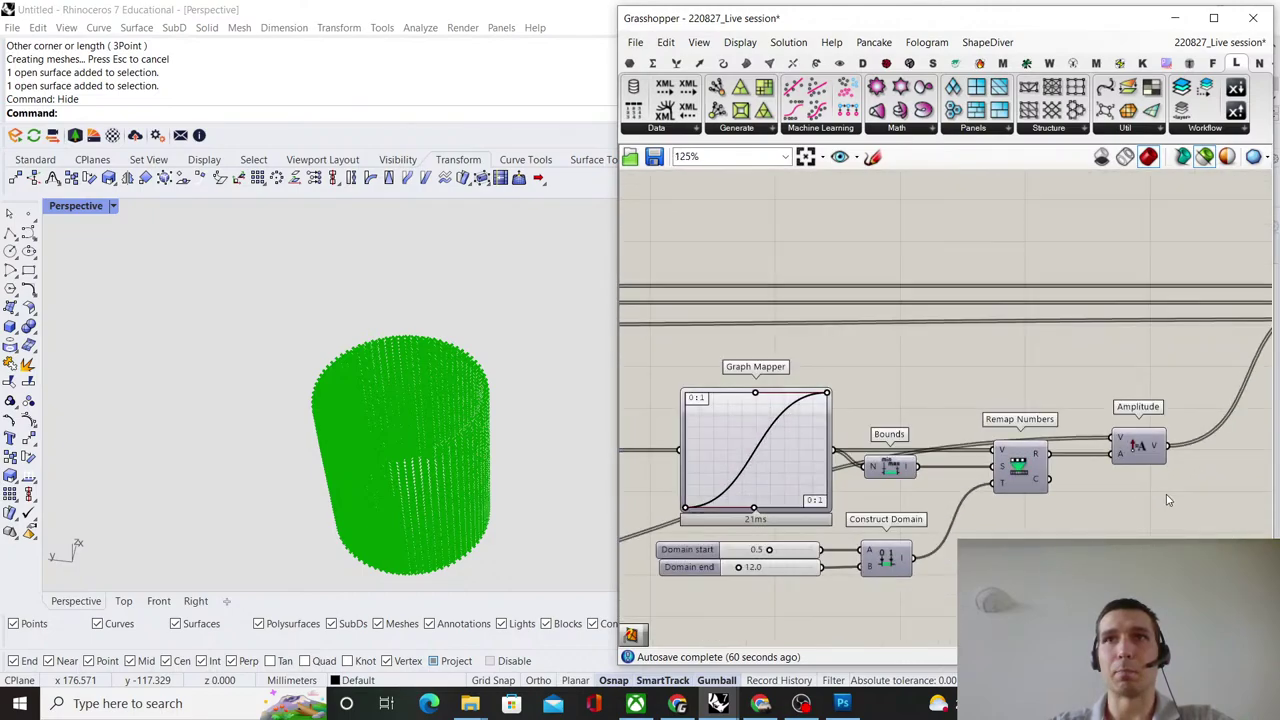
{"action": "scroll", "coordinate": [1166, 494], "scroll_direction": "down", "scroll_amount": 3}
{"action": "scroll", "coordinate": [855, 406], "scroll_direction": "up", "scroll_amount": 4}
{"action": "scroll", "coordinate": [897, 413], "scroll_direction": "down", "scroll_amount": 5}
{"action": "right_click_drag", "start_coordinate": [1190, 522], "coordinate": [903, 391]}
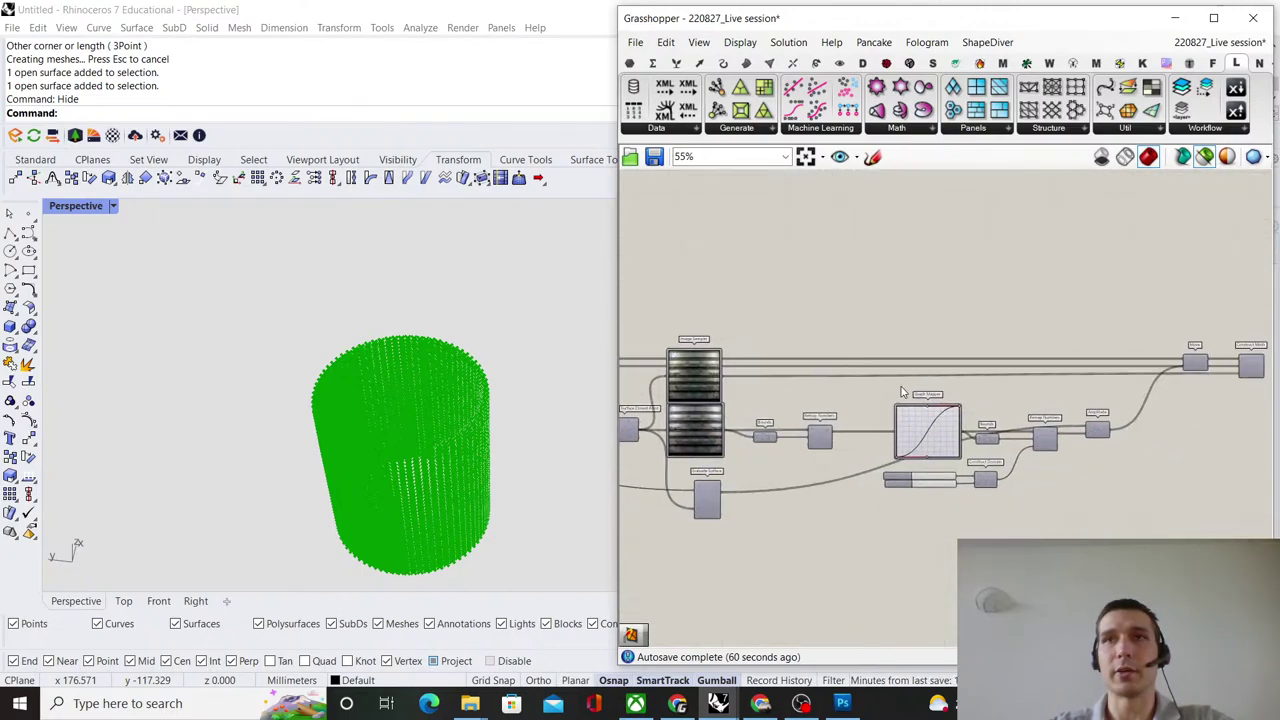
{"action": "scroll", "coordinate": [994, 462], "scroll_direction": "up", "scroll_amount": 4}
{"action": "right_click_drag", "start_coordinate": [1023, 431], "coordinate": [1094, 428]}
{"action": "right_click_drag", "start_coordinate": [660, 474], "coordinate": [898, 432]}
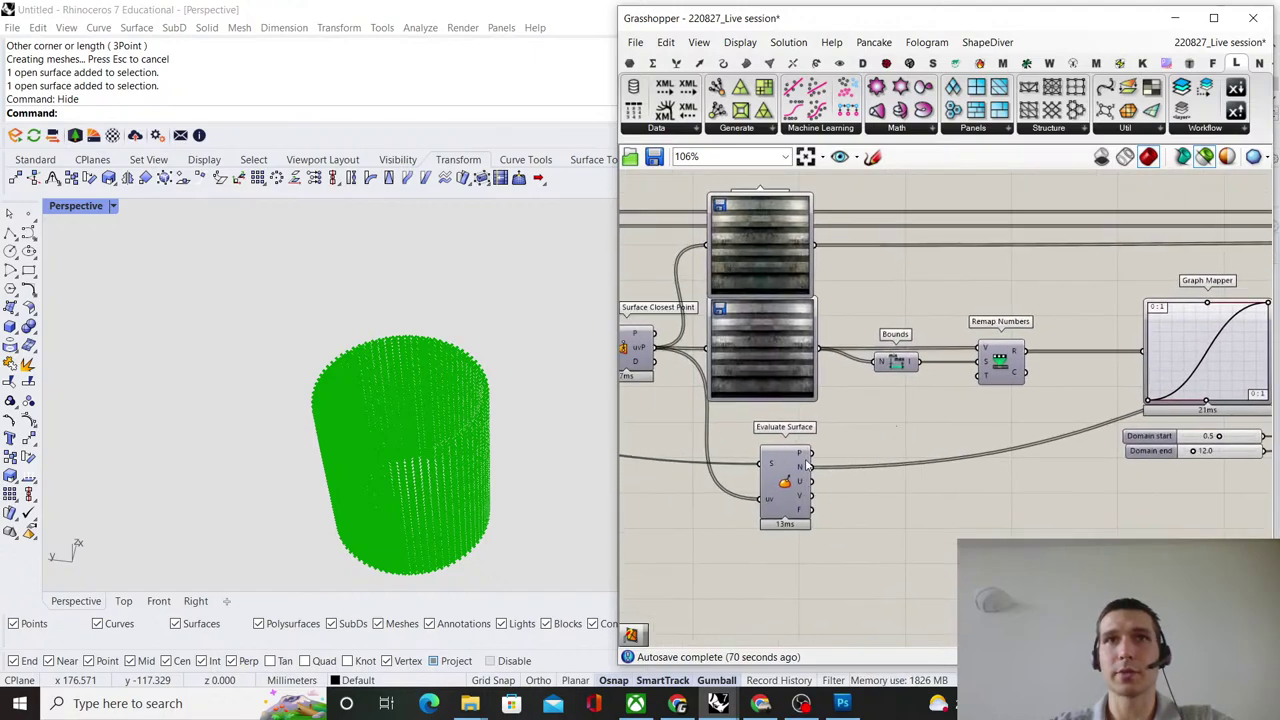
{"action": "scroll", "coordinate": [809, 466], "scroll_direction": "down", "scroll_amount": 4}
{"action": "right_click_drag", "start_coordinate": [1180, 396], "coordinate": [1028, 434]}
{"action": "scroll", "coordinate": [996, 435], "scroll_direction": "up", "scroll_amount": 5}
{"action": "scroll", "coordinate": [1027, 434], "scroll_direction": "down", "scroll_amount": 4}
{"action": "scroll", "coordinate": [745, 335], "scroll_direction": "up", "scroll_amount": 3}
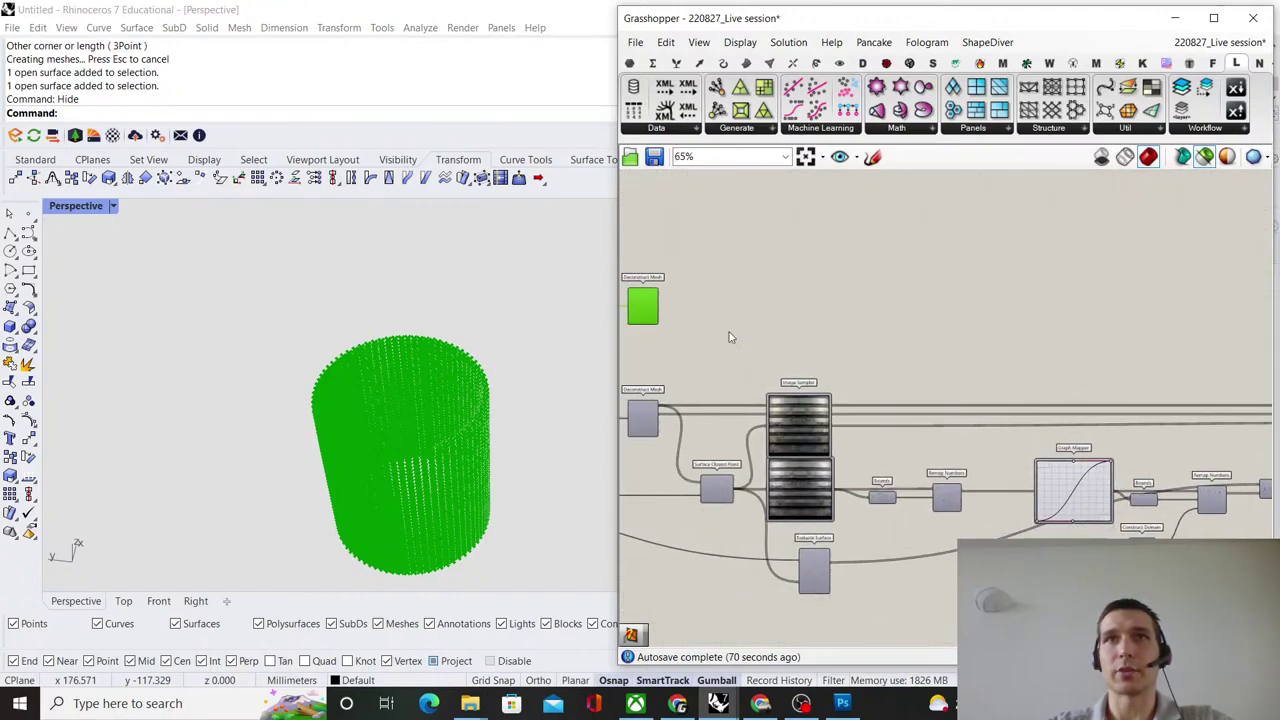
Connect the upper Deconstruct Mesh's normals to Amplitude's vector input and its vertices to Move's geometry input.
{"action": "scroll", "coordinate": [800, 345], "scroll_direction": "down", "scroll_amount": 4}
{"action": "scroll", "coordinate": [800, 345], "scroll_direction": "up", "scroll_amount": 5}
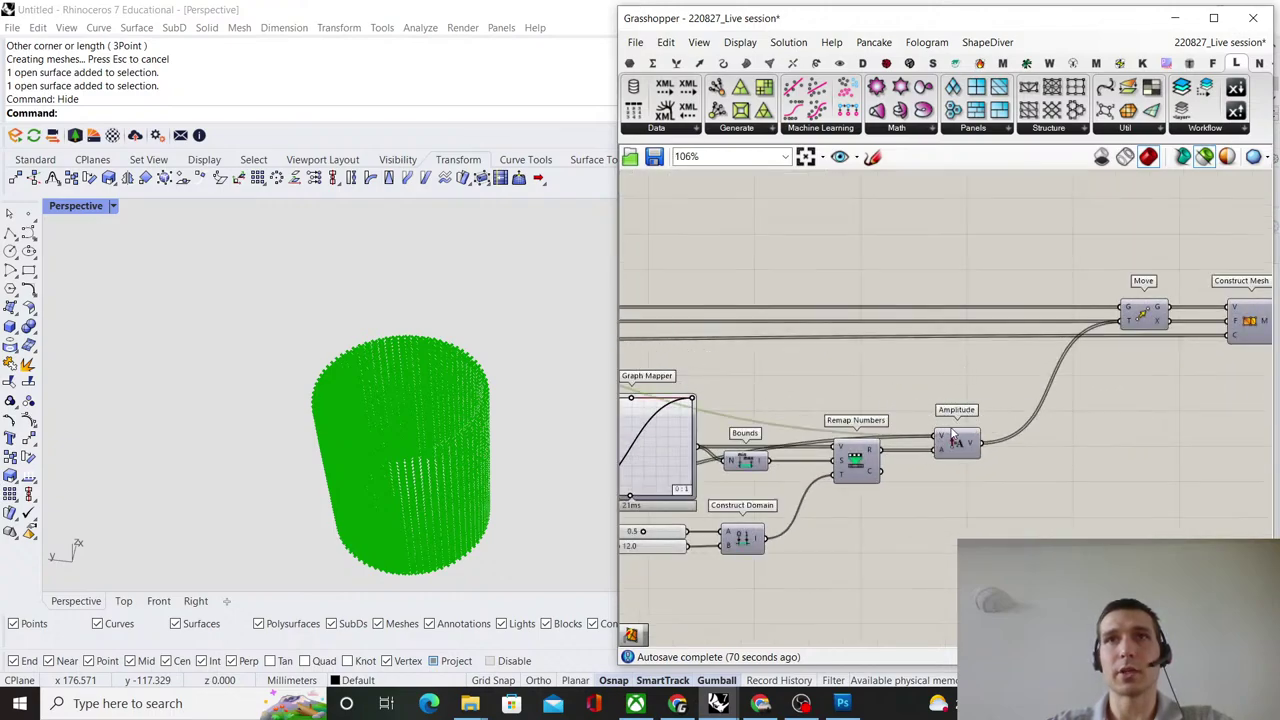
{"action": "scroll", "coordinate": [951, 433], "scroll_direction": "down", "scroll_amount": 4}
{"action": "scroll", "coordinate": [808, 397], "scroll_direction": "up", "scroll_amount": 6}
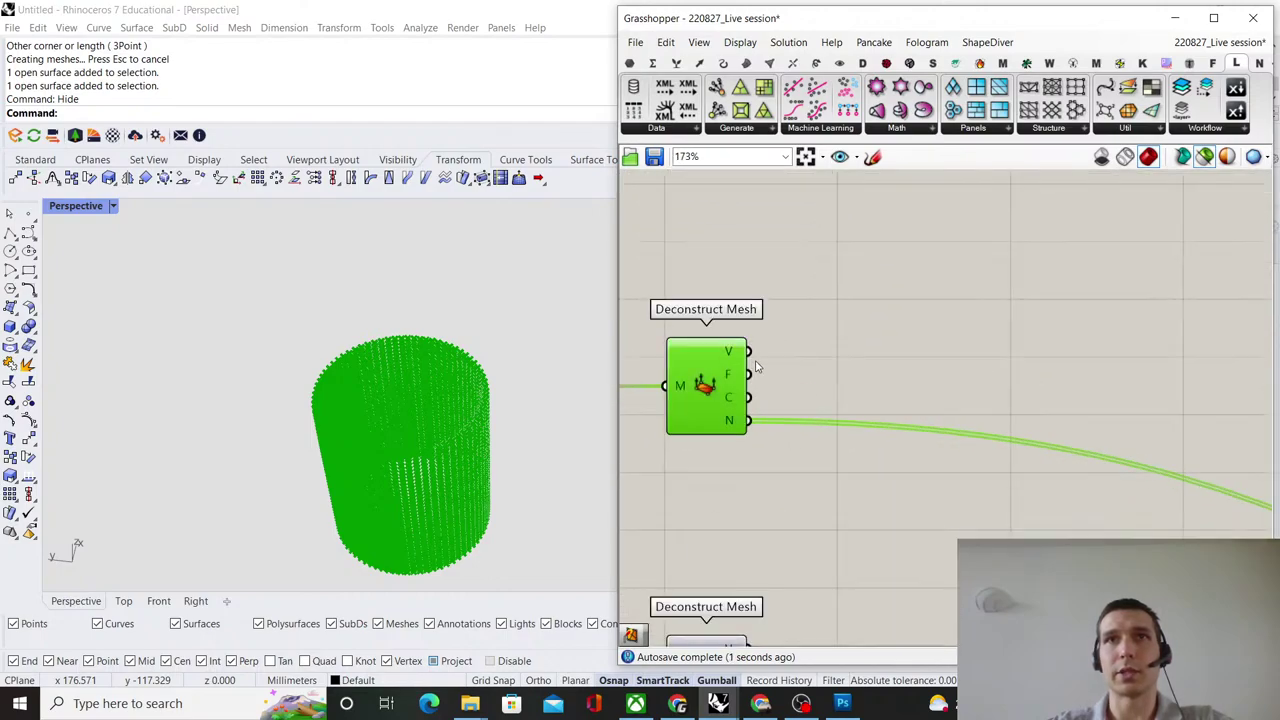
{"action": "scroll", "coordinate": [700, 268], "scroll_direction": "down", "scroll_amount": 9}
{"action": "left_click_drag", "start_coordinate": [782, 303], "coordinate": [1034, 346]}
{"action": "scroll", "coordinate": [1125, 346], "scroll_direction": "up", "scroll_amount": 6}
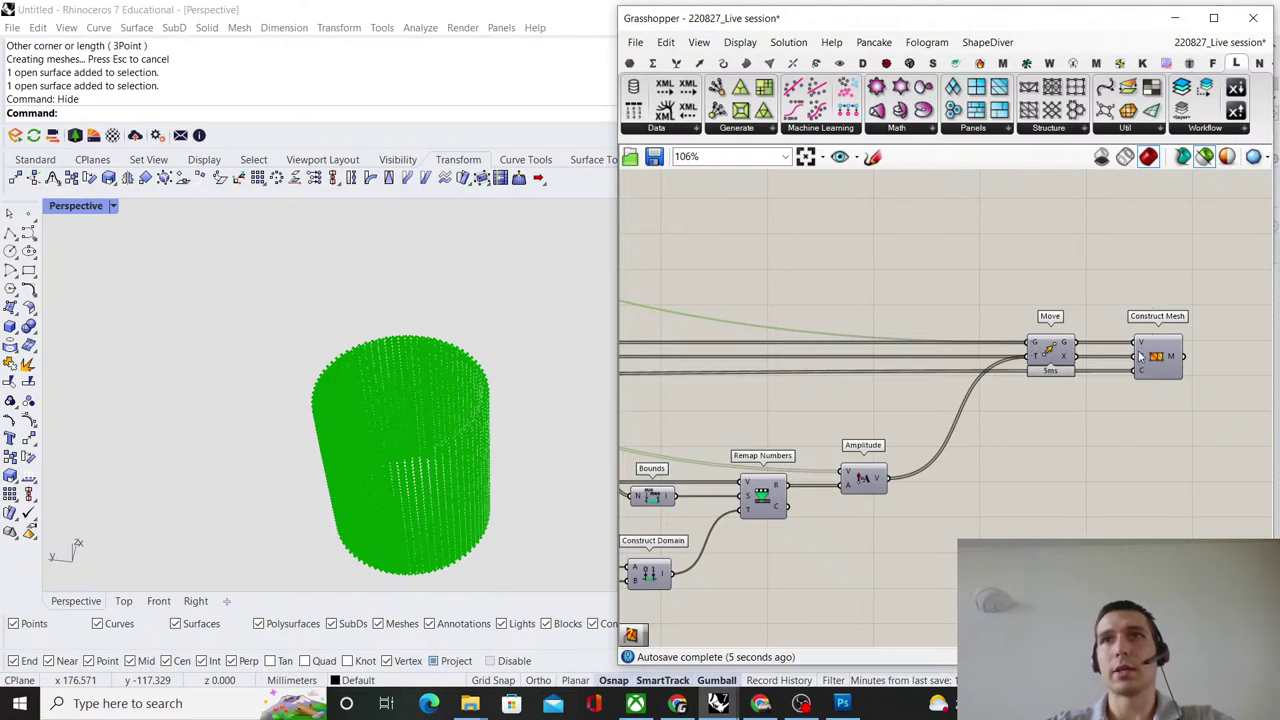
Connect the upper Deconstruct Mesh's faces to the Faces input of Construct Mesh.
{"action": "scroll", "coordinate": [1019, 387], "scroll_direction": "down", "scroll_amount": 4}
{"action": "scroll", "coordinate": [790, 355], "scroll_direction": "up", "scroll_amount": 6}
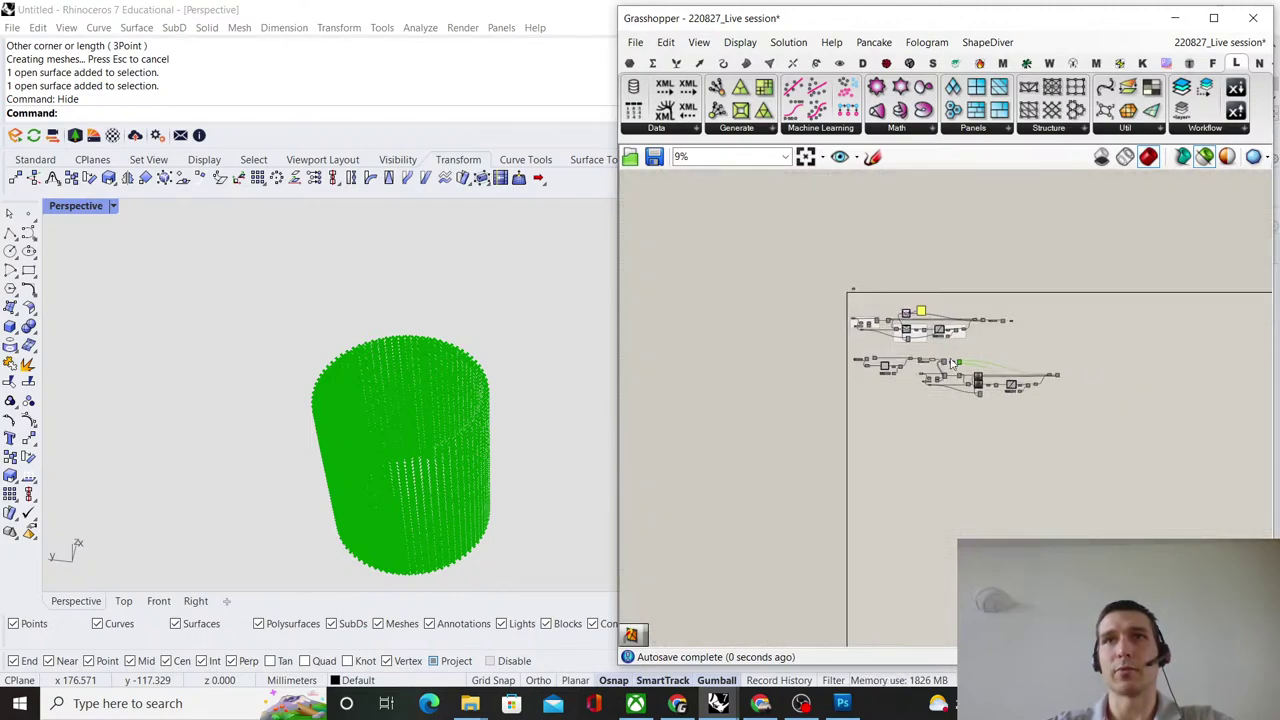
{"action": "scroll", "coordinate": [797, 277], "scroll_direction": "down", "scroll_amount": 9}
{"action": "left_click_drag", "start_coordinate": [828, 268], "coordinate": [1036, 353]}
{"action": "scroll", "coordinate": [1123, 323], "scroll_direction": "up", "scroll_amount": 9}
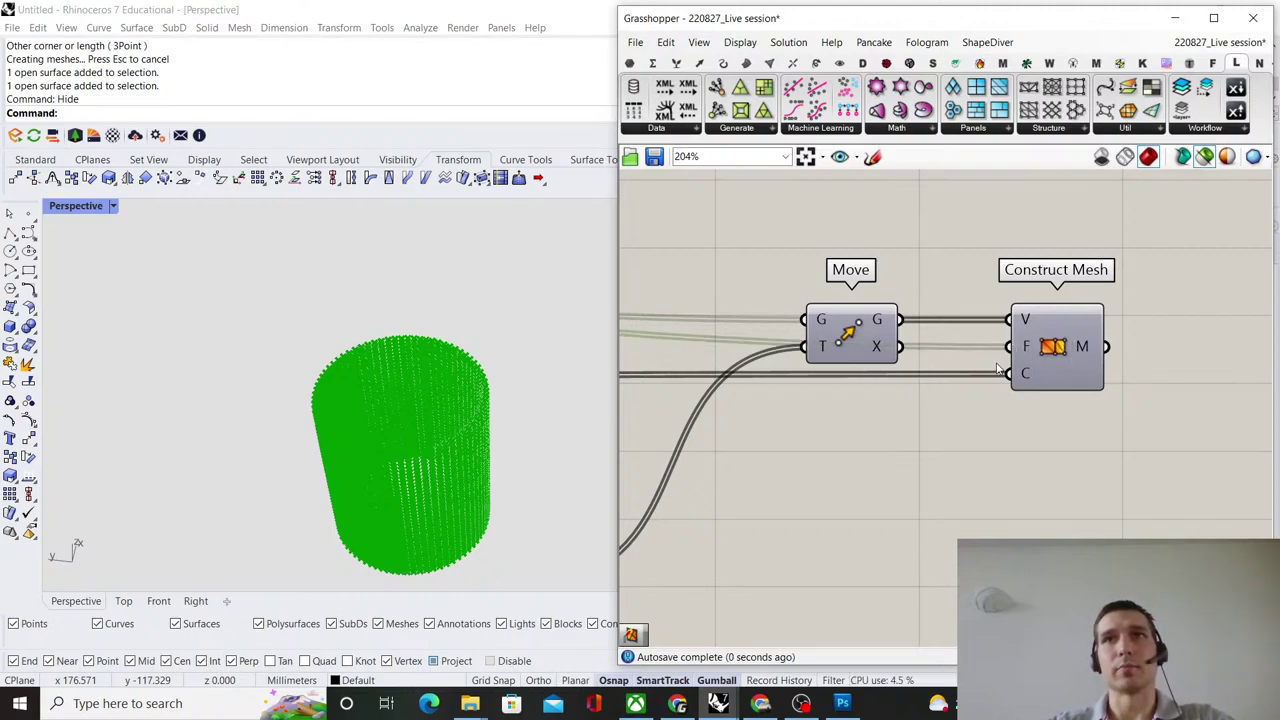
{"action": "mouse_move", "coordinate": [1021, 347]}
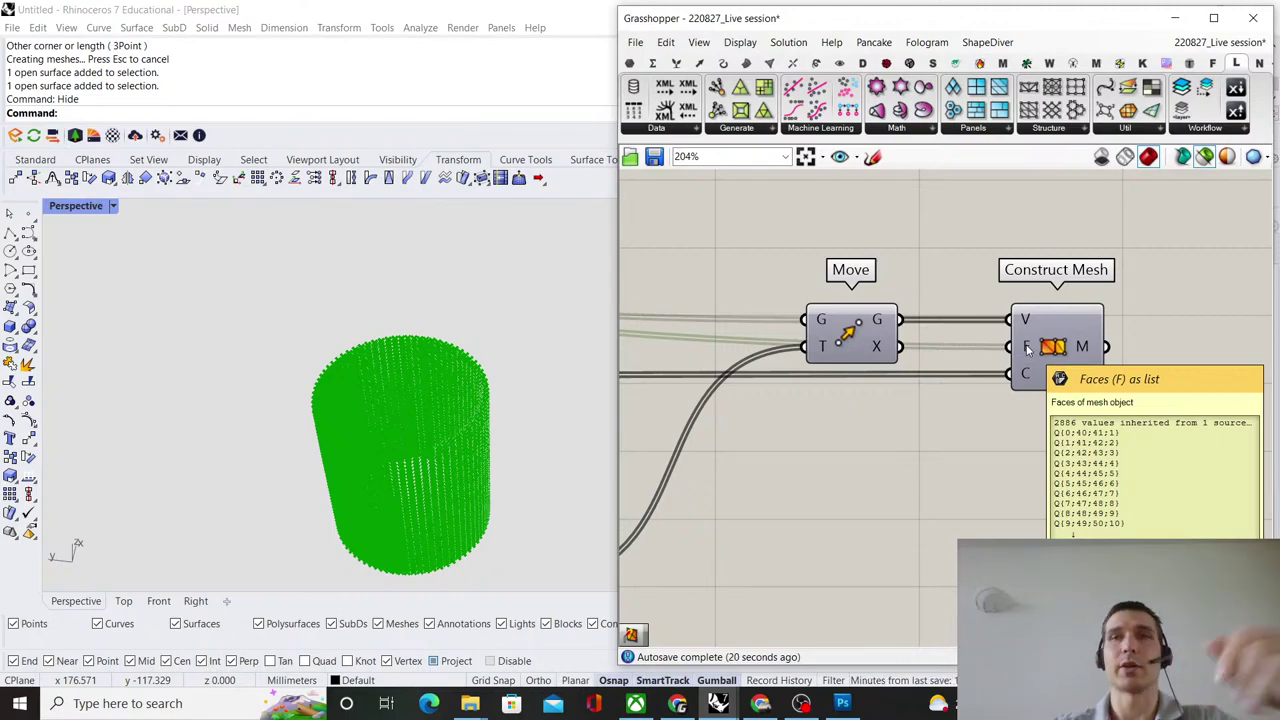
Preview the Construct Mesh cylinder in the Perspective viewport and set the Domain end slider to 3.7.
{"action": "left_click", "coordinate": [1055, 325]}
{"action": "right_click_drag", "start_coordinate": [528, 432], "coordinate": [468, 312]}
{"action": "left_click", "coordinate": [1023, 234]}
{"action": "left_click", "coordinate": [1070, 366]}
{"action": "scroll", "coordinate": [1029, 361], "scroll_direction": "down", "scroll_amount": 2}
{"action": "scroll", "coordinate": [446, 303], "scroll_direction": "up", "scroll_amount": 9}
{"action": "scroll", "coordinate": [813, 337], "scroll_direction": "down", "scroll_amount": 5}
{"action": "right_click_drag", "start_coordinate": [813, 337], "coordinate": [953, 342]}
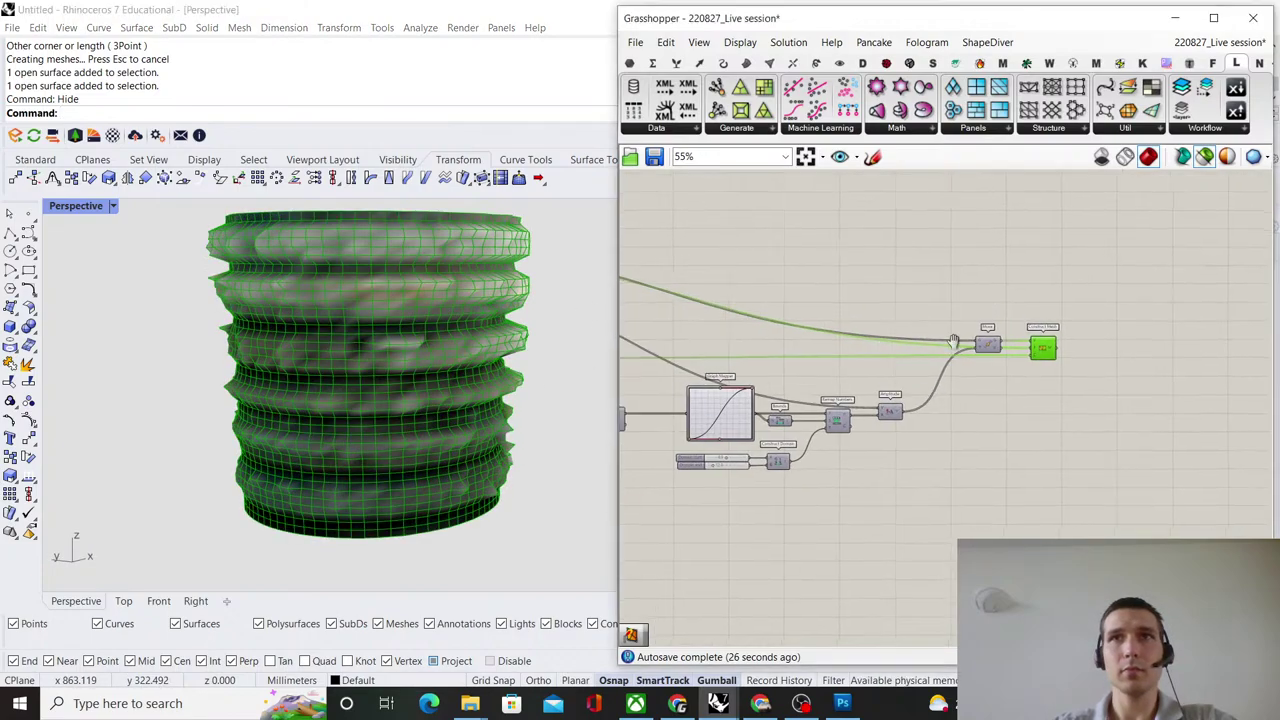
{"action": "scroll", "coordinate": [820, 446], "scroll_direction": "up", "scroll_amount": 8}
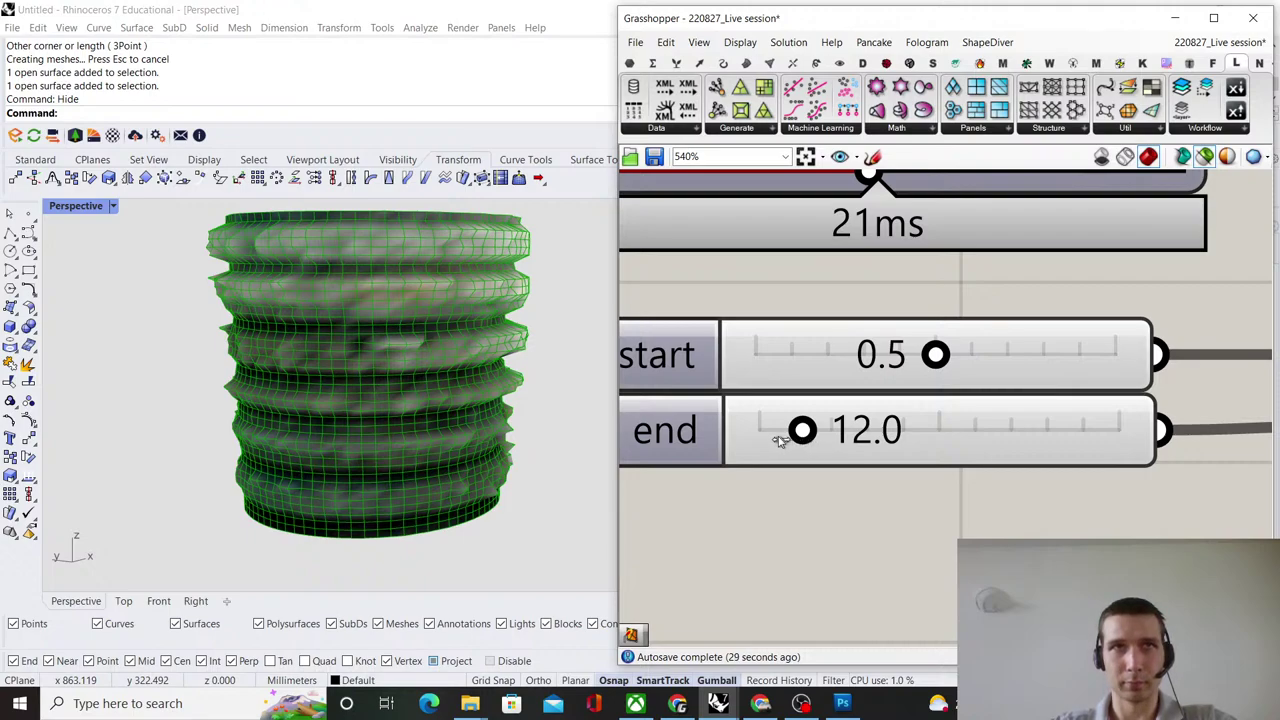
{"action": "left_click_drag", "start_coordinate": [772, 441], "coordinate": [771, 442]}
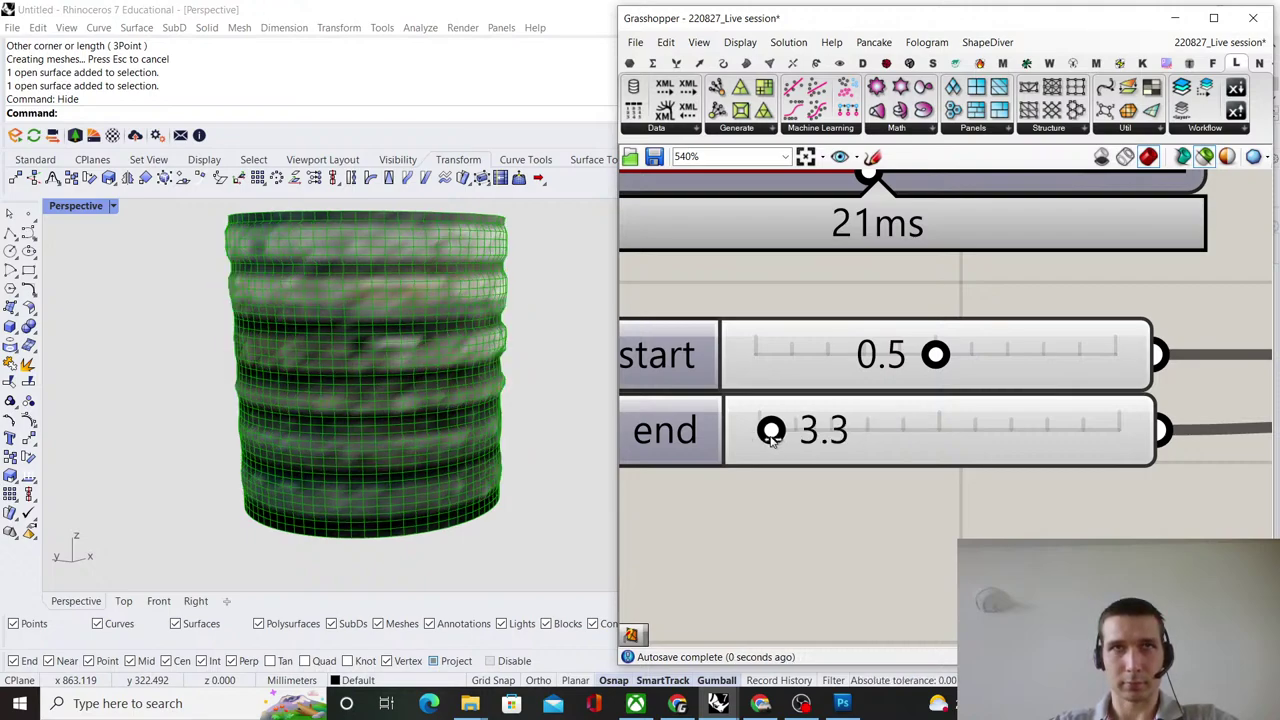
Examine the relief cylinder in the Perspective viewport with Construct Mesh selected.
{"action": "scroll", "coordinate": [420, 358], "scroll_direction": "down", "scroll_amount": 7}
{"action": "right_click_drag", "start_coordinate": [425, 355], "coordinate": [390, 325]}
{"action": "scroll", "coordinate": [350, 360], "scroll_direction": "up", "scroll_amount": 7}
{"action": "right_click_drag", "start_coordinate": [482, 295], "coordinate": [454, 302], "text": "shift"}
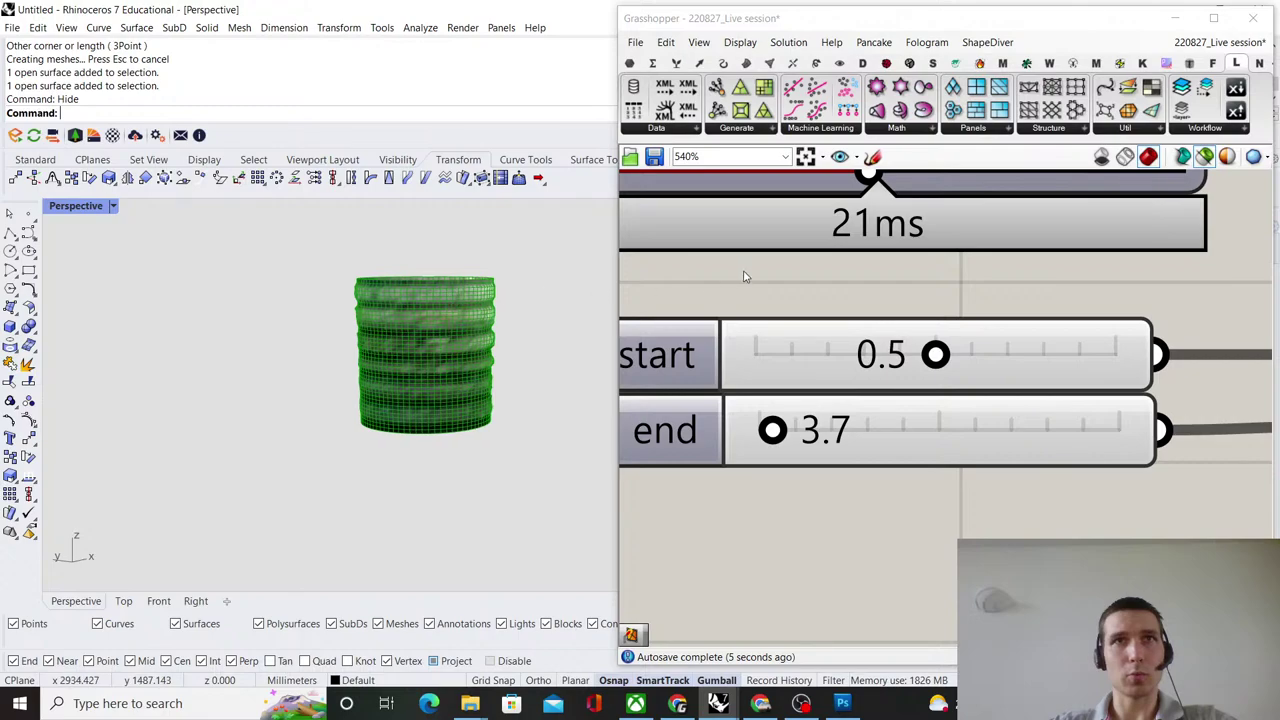
{"action": "left_click", "coordinate": [749, 278]}
{"action": "scroll", "coordinate": [770, 310], "scroll_direction": "down", "scroll_amount": 11}
{"action": "right_click_drag", "start_coordinate": [1238, 178], "coordinate": [1009, 340]}
{"action": "scroll", "coordinate": [996, 372], "scroll_direction": "up", "scroll_amount": 5}
{"action": "left_click", "coordinate": [922, 378]}
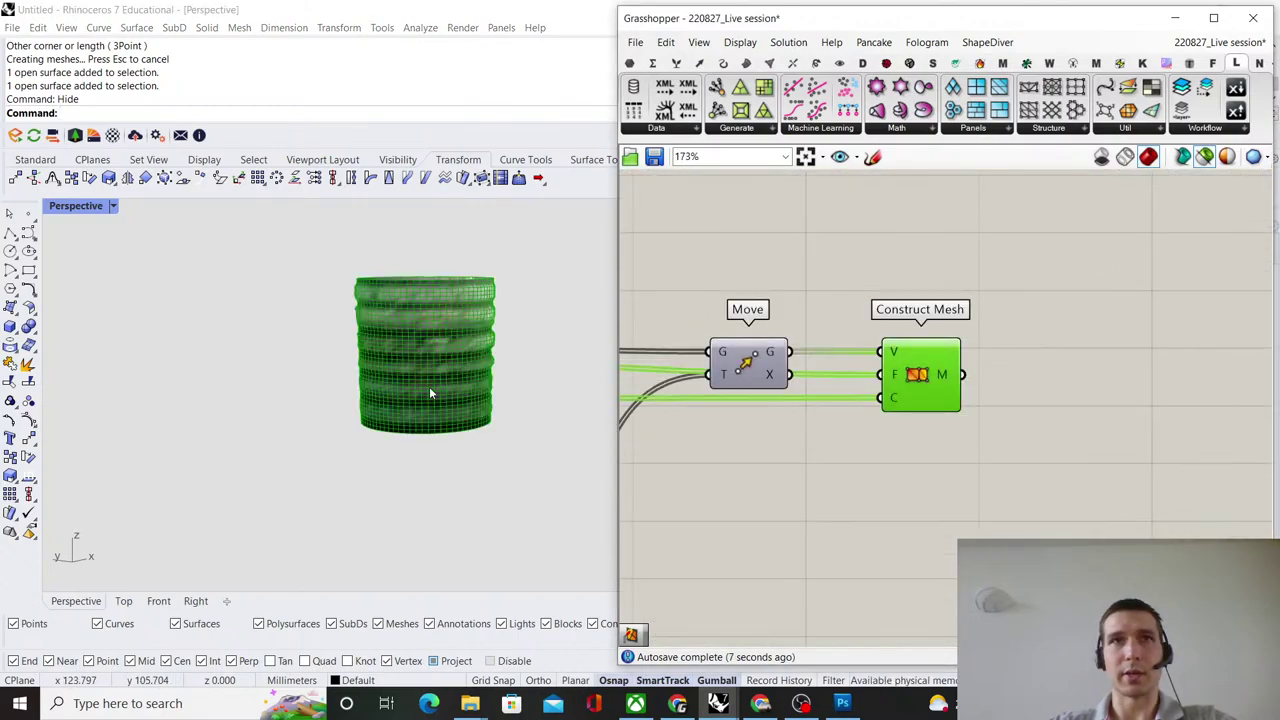
{"action": "right_click_drag", "start_coordinate": [430, 388], "coordinate": [495, 363]}
Add a Mesh parameter, connect it to Construct Mesh's output and align it with that component.
{"action": "left_click", "coordinate": [1060, 287]}
{"action": "right_click_drag", "start_coordinate": [1063, 286], "coordinate": [945, 289]}
{"action": "double_click", "coordinate": [1008, 331]}
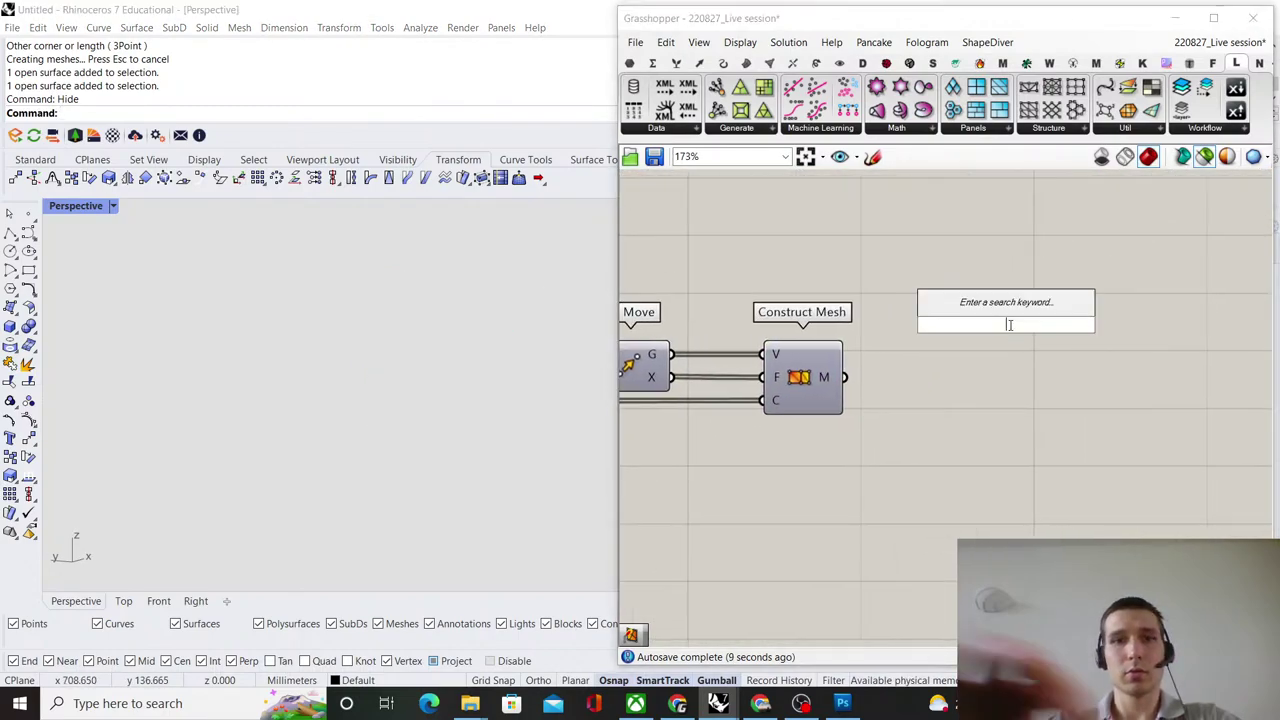
{"action": "type", "text": "mesh"}
{"action": "left_click", "coordinate": [966, 285]}
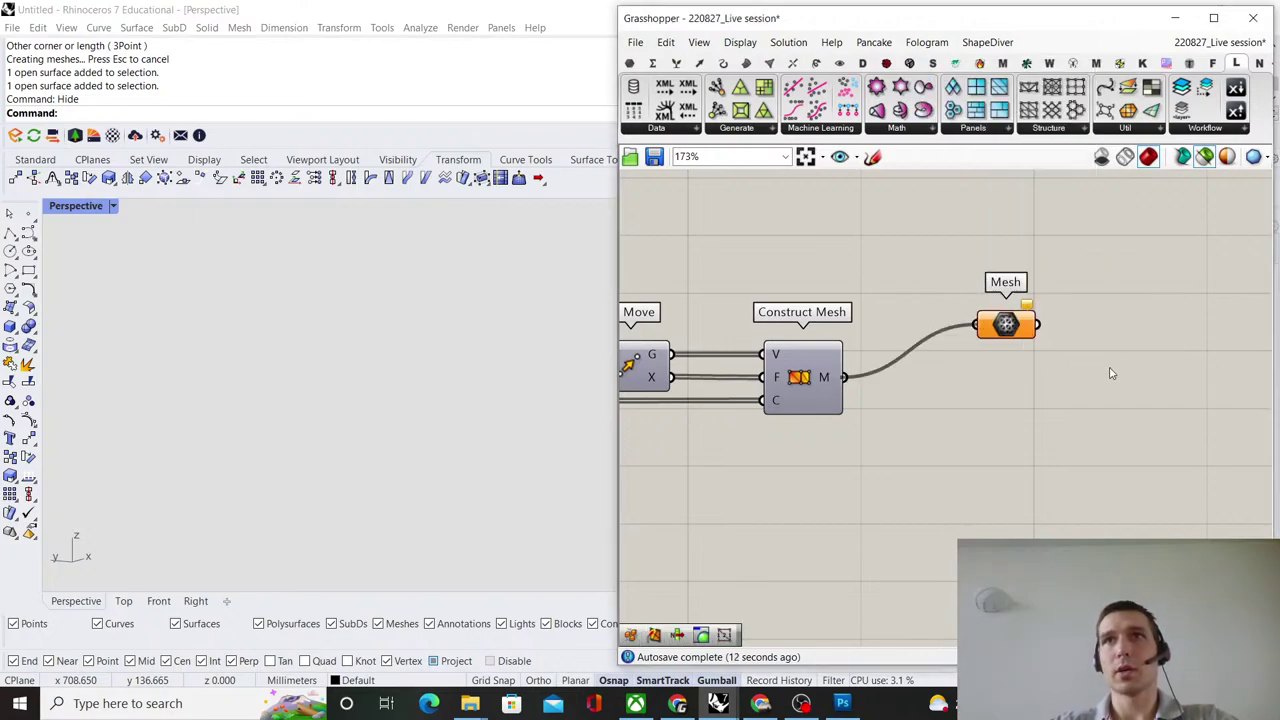
{"action": "left_click_drag", "start_coordinate": [1010, 323], "coordinate": [1108, 376]}
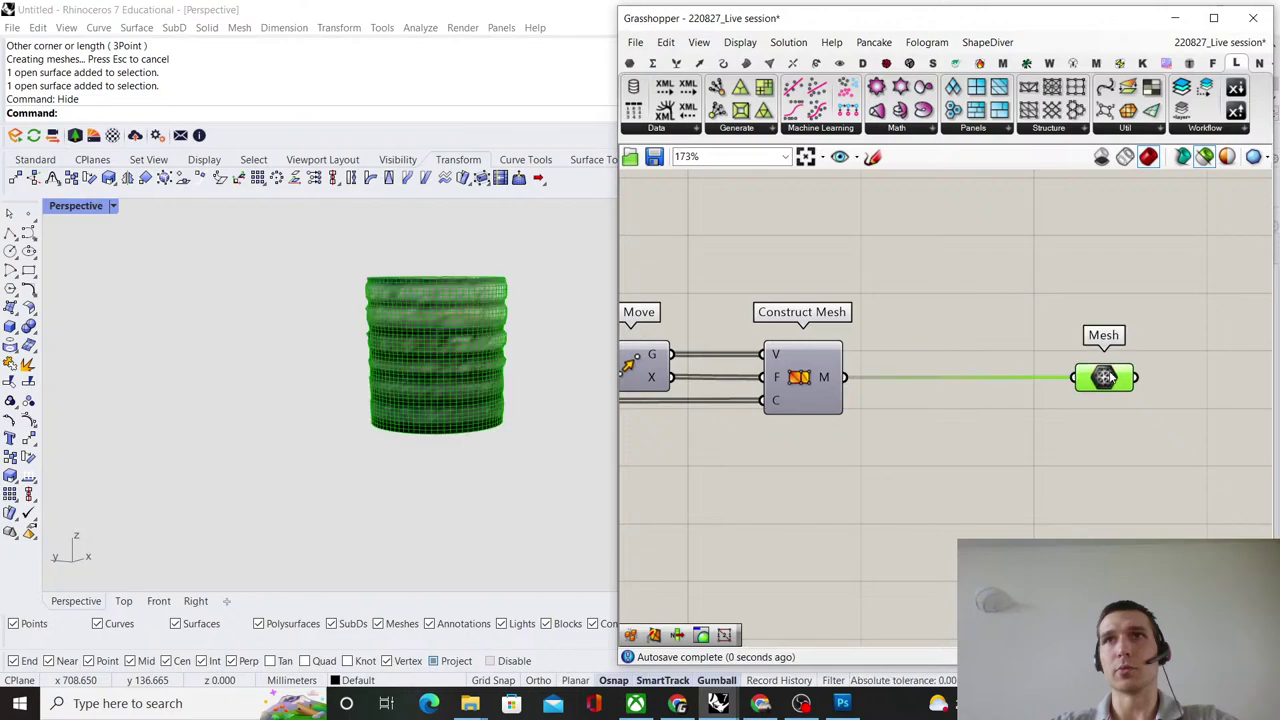
{"action": "left_click", "coordinate": [1057, 344]}
Turn off the selected-only preview so the final Mesh parameter is drawn in the viewport without being selected.
{"action": "scroll", "coordinate": [1057, 344], "scroll_direction": "down", "scroll_amount": 10}
{"action": "right_click_drag", "start_coordinate": [1089, 301], "coordinate": [992, 481]}
{"action": "scroll", "coordinate": [992, 481], "scroll_direction": "down", "scroll_amount": 2}
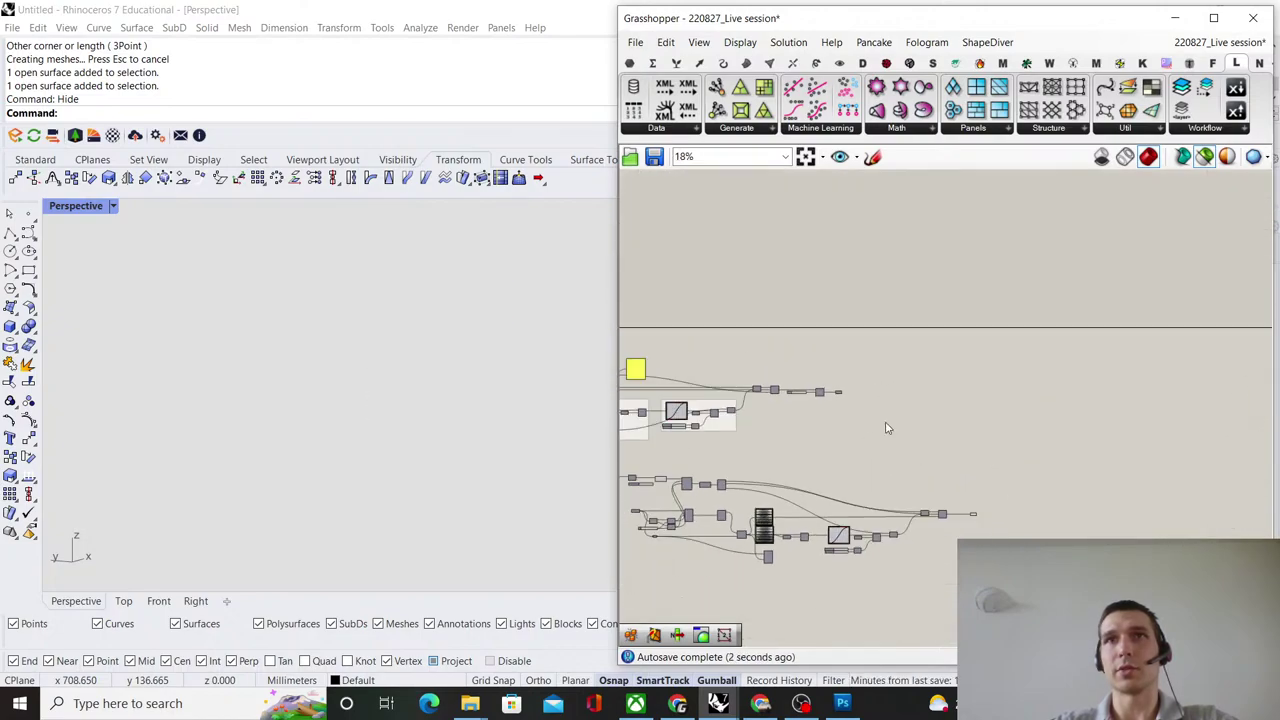
{"action": "right_click_drag", "start_coordinate": [889, 428], "coordinate": [985, 398]}
{"action": "left_click", "coordinate": [1204, 157]}
{"action": "scroll", "coordinate": [1077, 459], "scroll_direction": "up", "scroll_amount": 10}
{"action": "left_click", "coordinate": [1080, 402]}
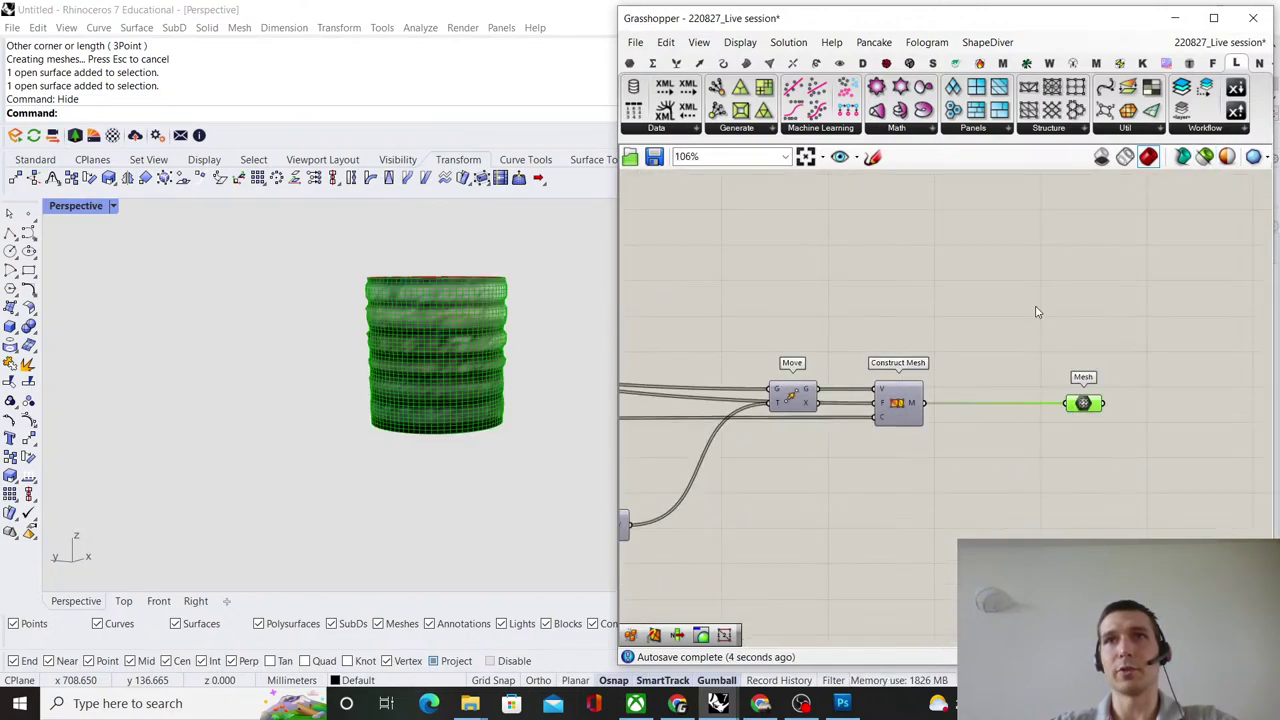
{"action": "right_click", "coordinate": [1037, 306]}
{"action": "left_click", "coordinate": [951, 295]}
{"action": "scroll", "coordinate": [979, 349], "scroll_direction": "down", "scroll_amount": 3}
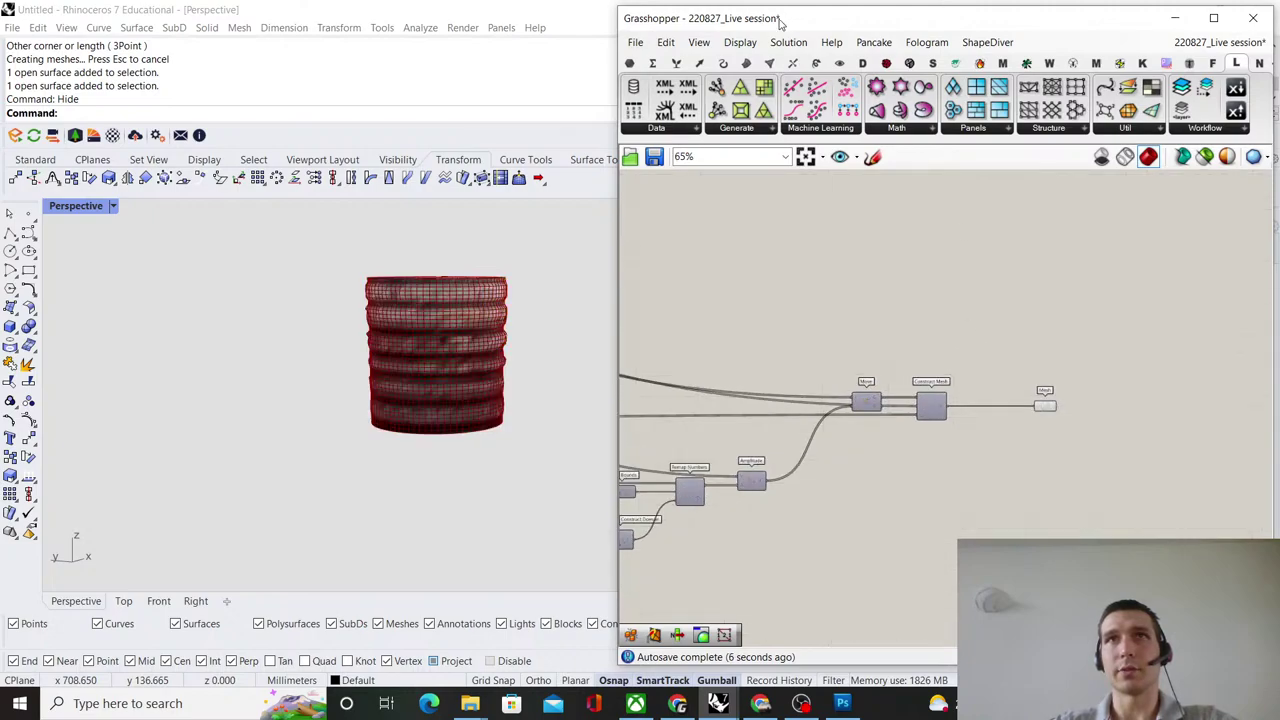
Turn off the preview mesh edges and inspect the colored relief cylinder in the Perspective viewport.
{"action": "left_click", "coordinate": [740, 42]}
{"action": "left_click", "coordinate": [790, 326]}
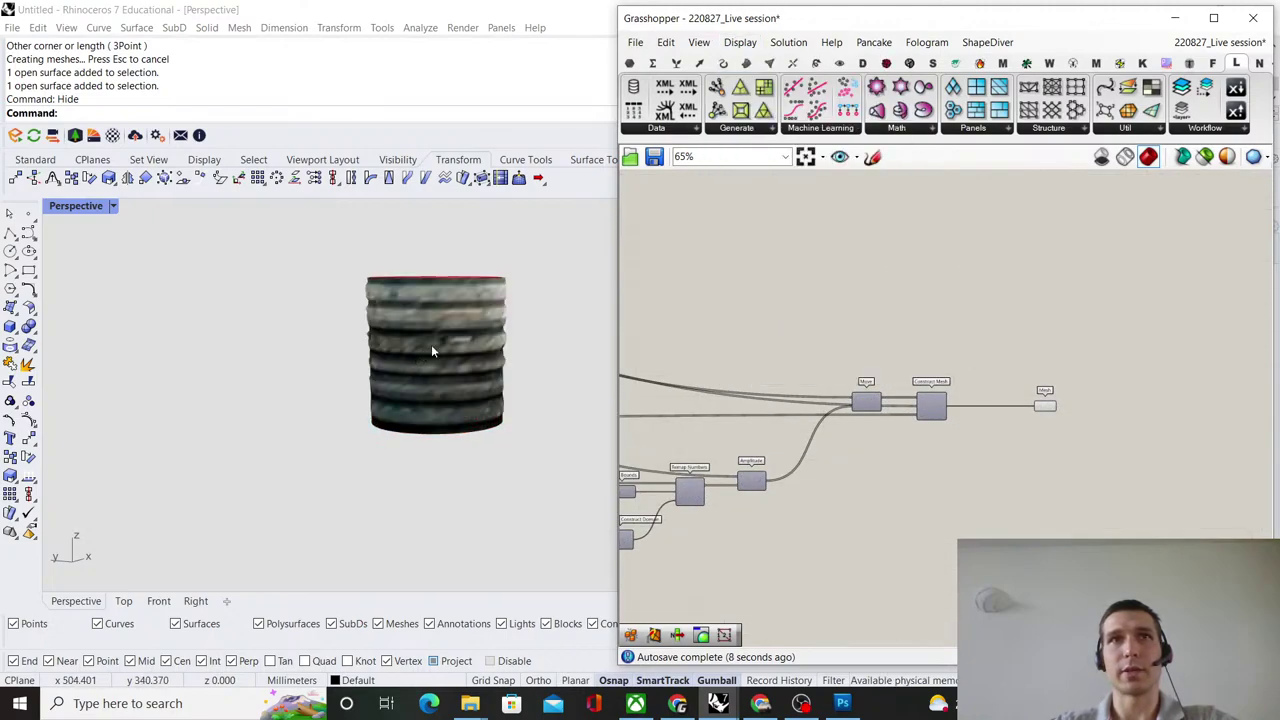
{"action": "right_click_drag", "start_coordinate": [432, 351], "coordinate": [406, 349]}
{"action": "scroll", "coordinate": [408, 349], "scroll_direction": "up", "scroll_amount": 6}
{"action": "right_click_drag", "start_coordinate": [546, 343], "coordinate": [456, 352]}
{"action": "right_click_drag", "start_coordinate": [456, 352], "coordinate": [420, 370], "text": "shift"}
{"action": "scroll", "coordinate": [1005, 336], "scroll_direction": "down", "scroll_amount": 7}
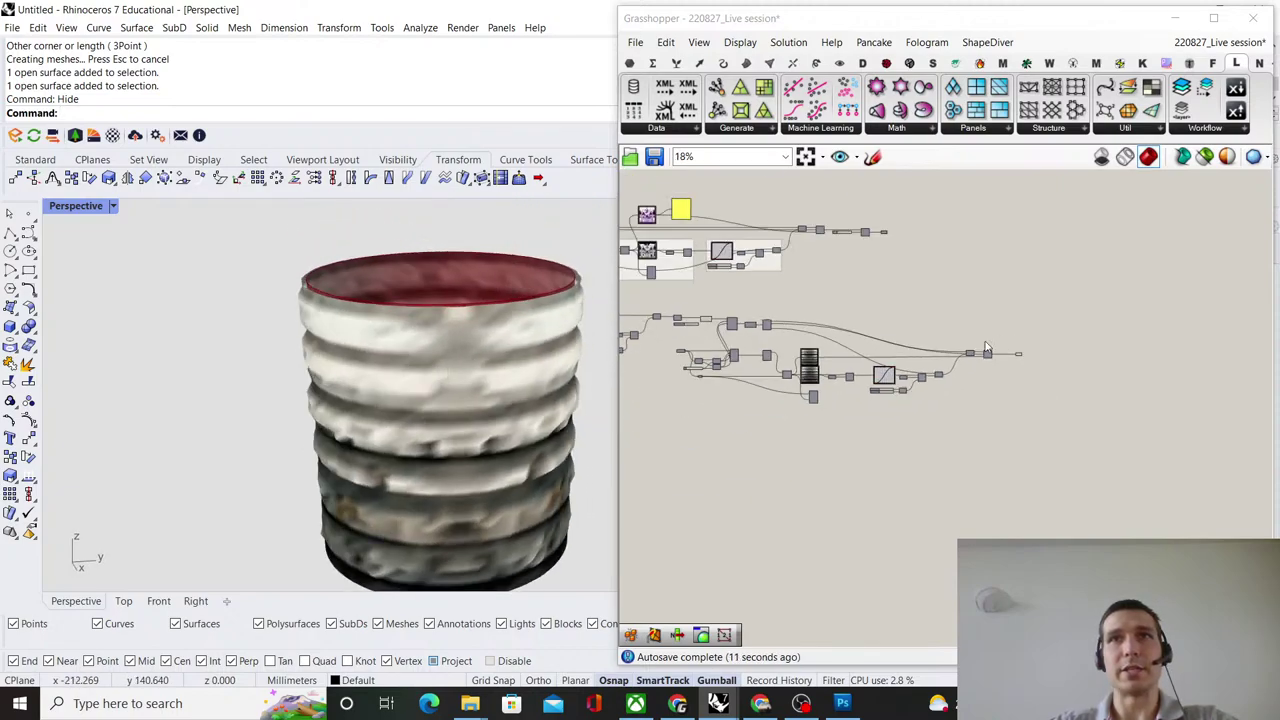
{"action": "right_click_drag", "start_coordinate": [470, 410], "coordinate": [445, 300]}
Set the B slider feeding the two Division components to 2.5.
{"action": "scroll", "coordinate": [903, 360], "scroll_direction": "down", "scroll_amount": 3}
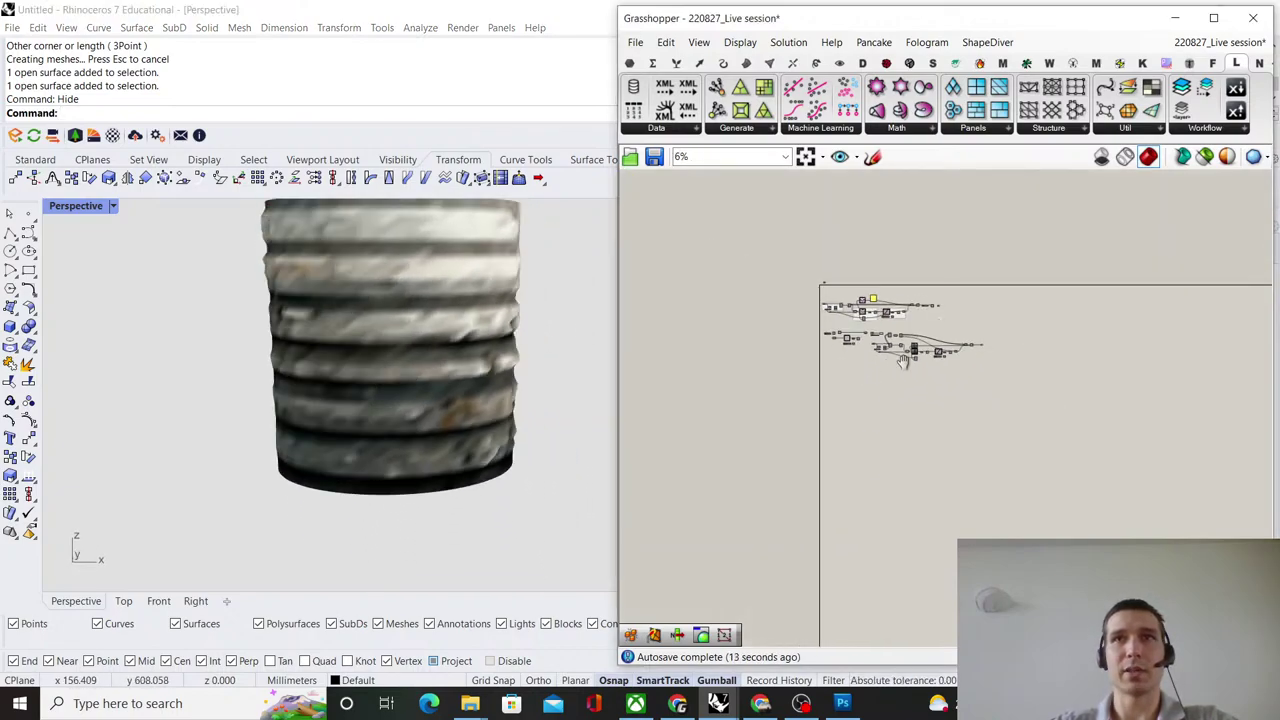
{"action": "scroll", "coordinate": [903, 360], "scroll_direction": "up", "scroll_amount": 6}
{"action": "scroll", "coordinate": [969, 380], "scroll_direction": "down", "scroll_amount": 2}
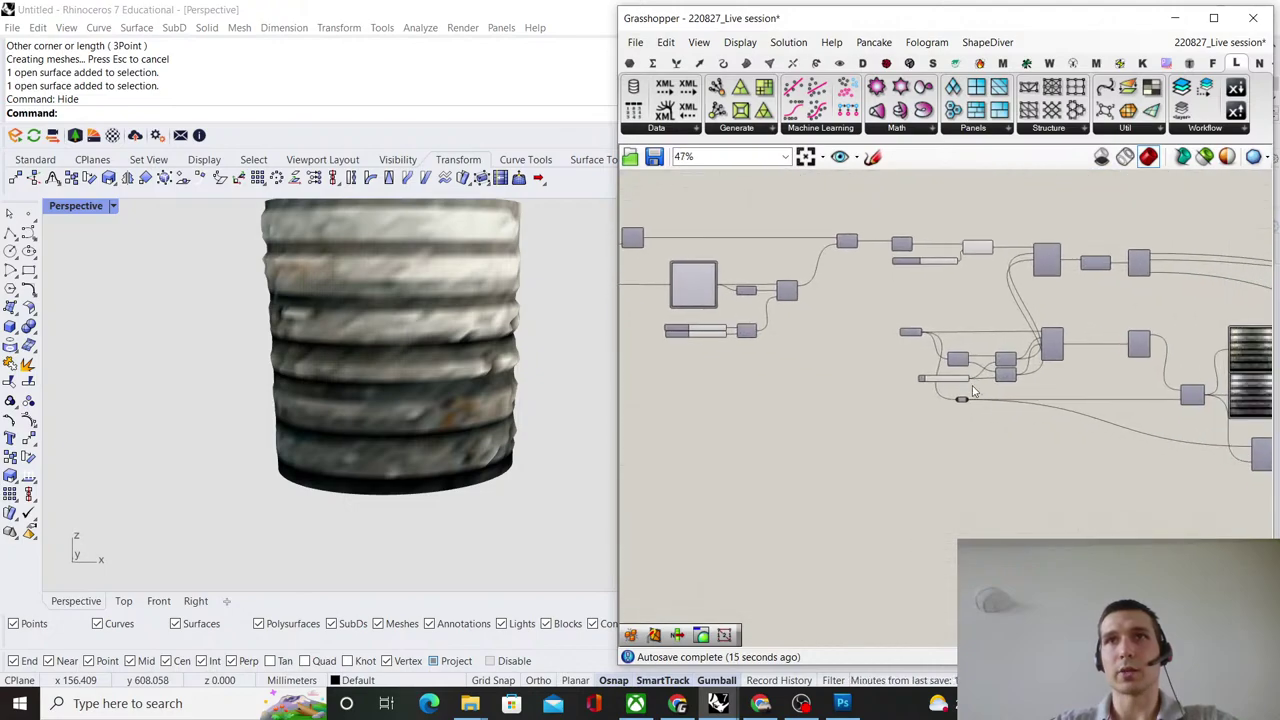
{"action": "scroll", "coordinate": [972, 392], "scroll_direction": "up", "scroll_amount": 5}
{"action": "scroll", "coordinate": [923, 363], "scroll_direction": "down", "scroll_amount": 1}
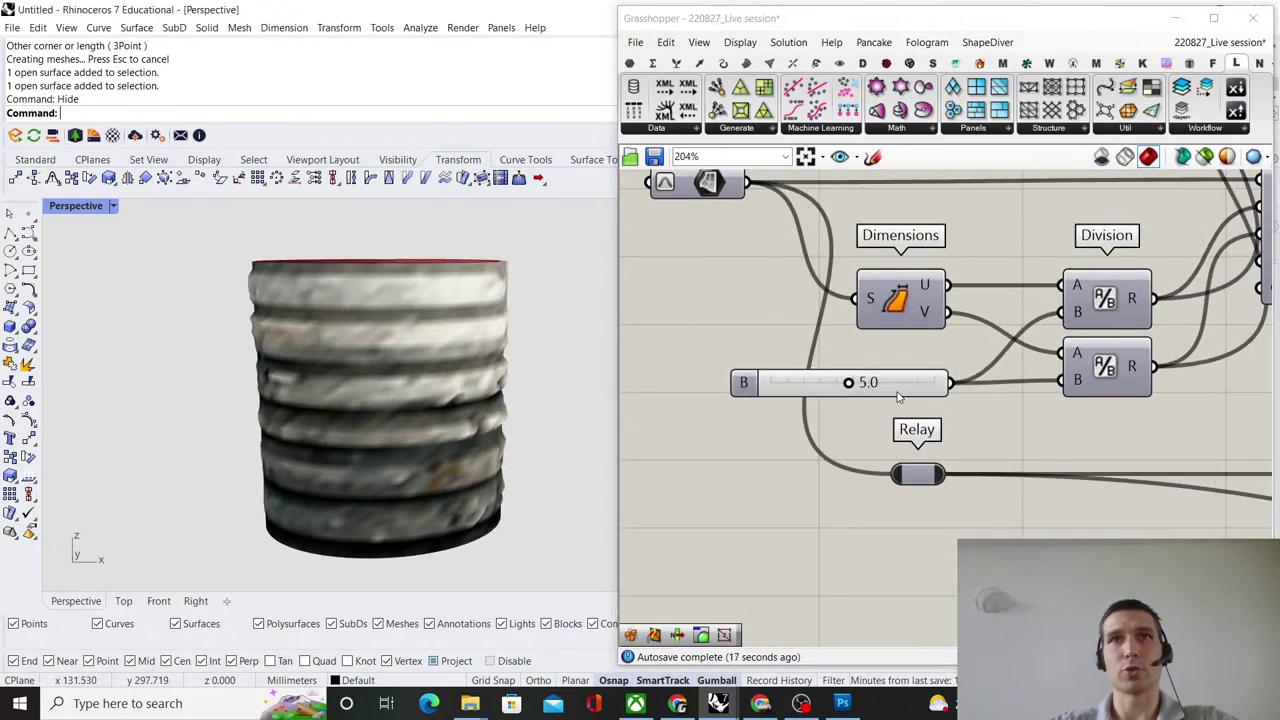
{"action": "scroll", "coordinate": [897, 397], "scroll_direction": "up", "scroll_amount": 2}
{"action": "double_click", "coordinate": [827, 386]}
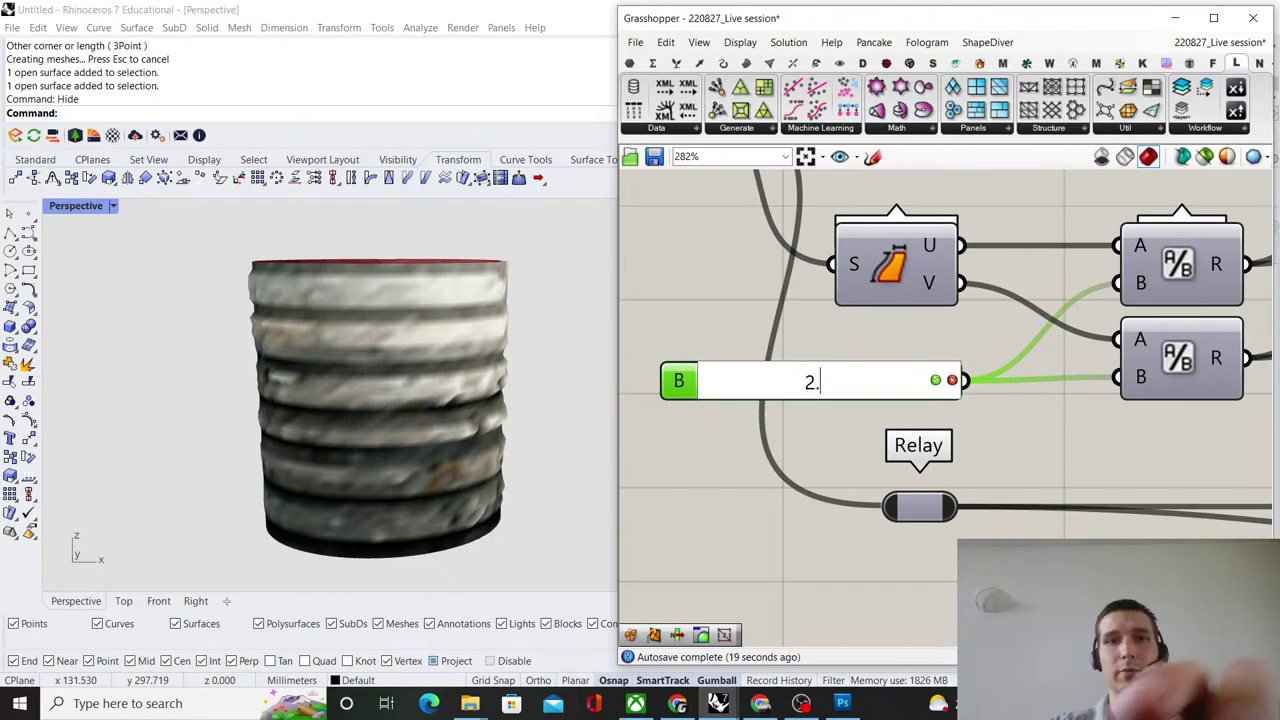
{"action": "type", "text": "2.5"}
{"action": "key", "text": "Return"}
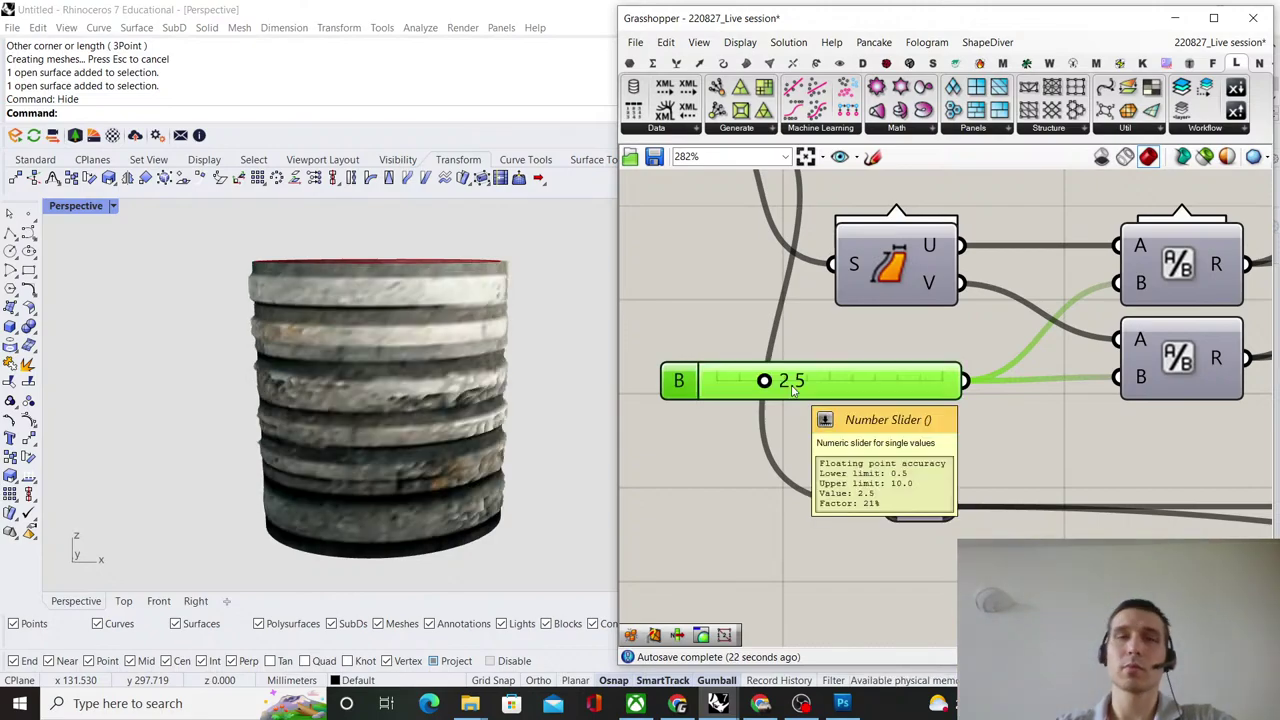
Set the B slider of the Division components to 2.0 and inspect the refined cylinder.
{"action": "right_click_drag", "start_coordinate": [520, 388], "coordinate": [522, 343]}
{"action": "scroll", "coordinate": [502, 371], "scroll_direction": "down", "scroll_amount": 4}
{"action": "double_click", "coordinate": [870, 378]}
{"action": "type", "text": "2"}
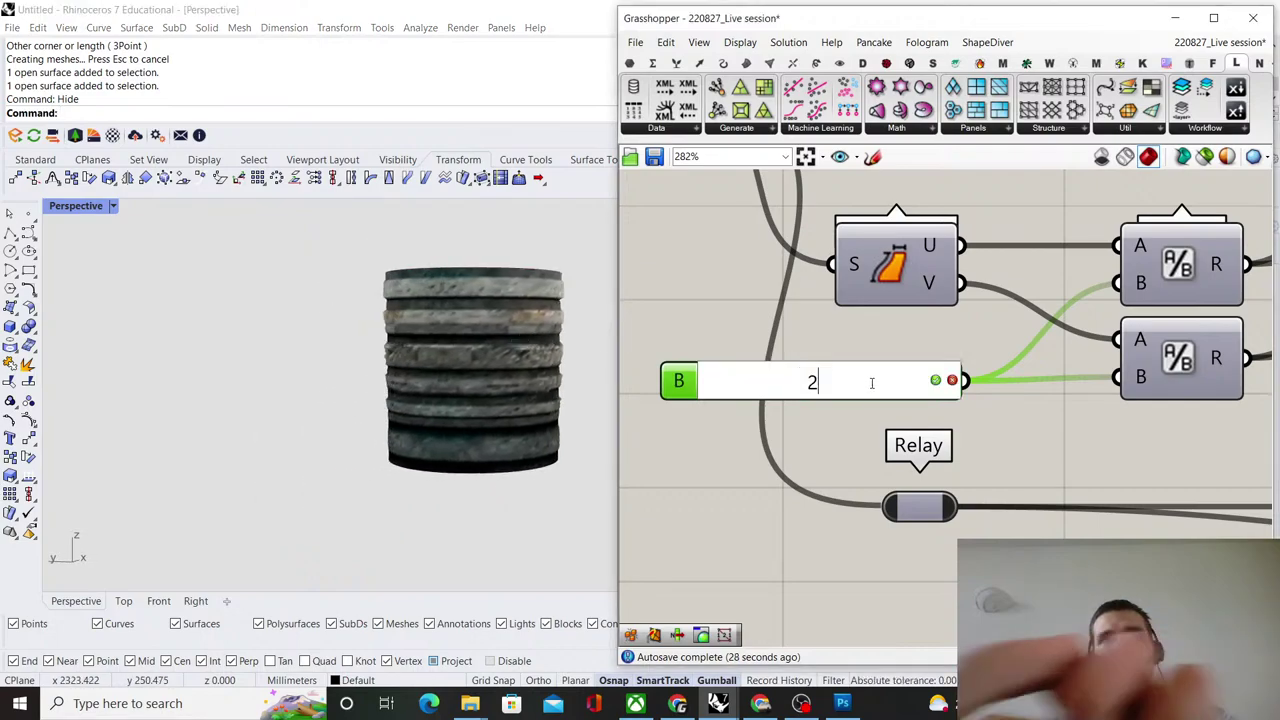
{"action": "key", "text": "Return"}
{"action": "left_click", "coordinate": [491, 390]}
{"action": "scroll", "coordinate": [491, 397], "scroll_direction": "up", "scroll_amount": 6}
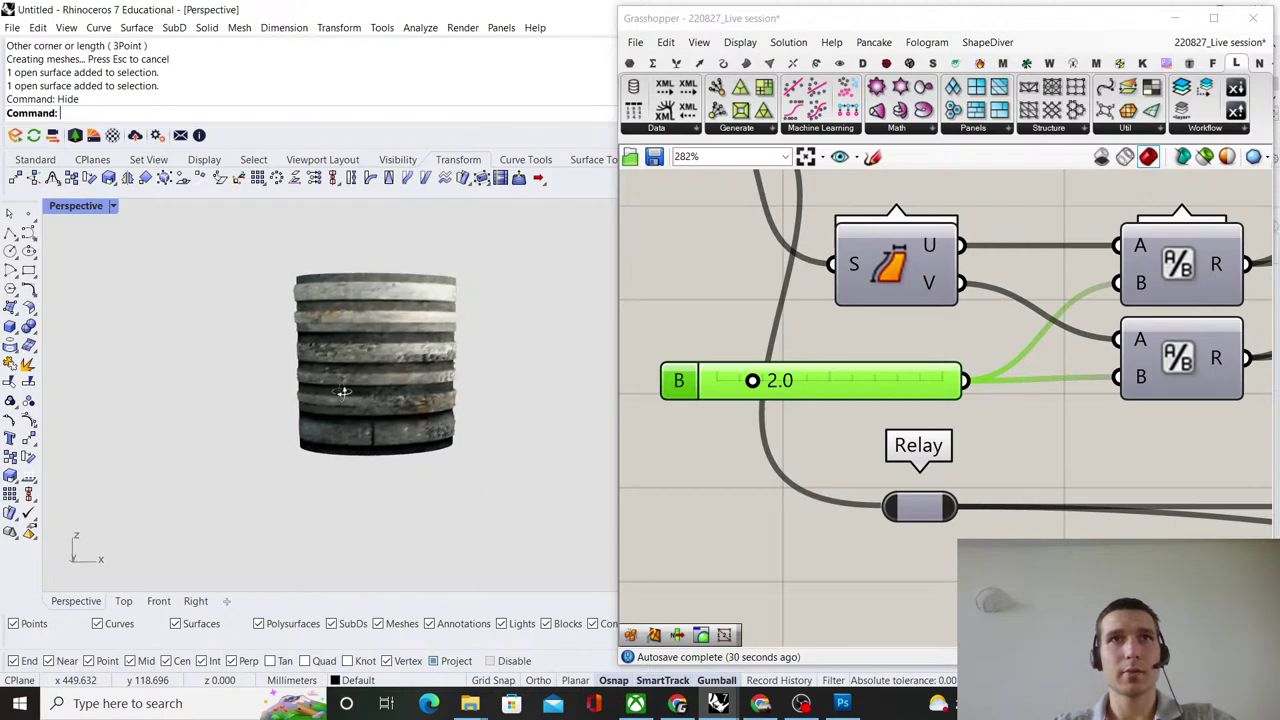
Examine the surface relief and coloring of the refined cylinder from several sides, both close up and as a whole.
{"action": "right_click_drag", "start_coordinate": [434, 436], "coordinate": [350, 345]}
{"action": "right_click_drag", "start_coordinate": [240, 408], "coordinate": [384, 397], "text": "shift"}
{"action": "scroll", "coordinate": [410, 394], "scroll_direction": "down", "scroll_amount": 7}
{"action": "scroll", "coordinate": [990, 388], "scroll_direction": "down", "scroll_amount": 10}
{"action": "right_click_drag", "start_coordinate": [1240, 418], "coordinate": [957, 400]}
{"action": "scroll", "coordinate": [957, 400], "scroll_direction": "up", "scroll_amount": 9}
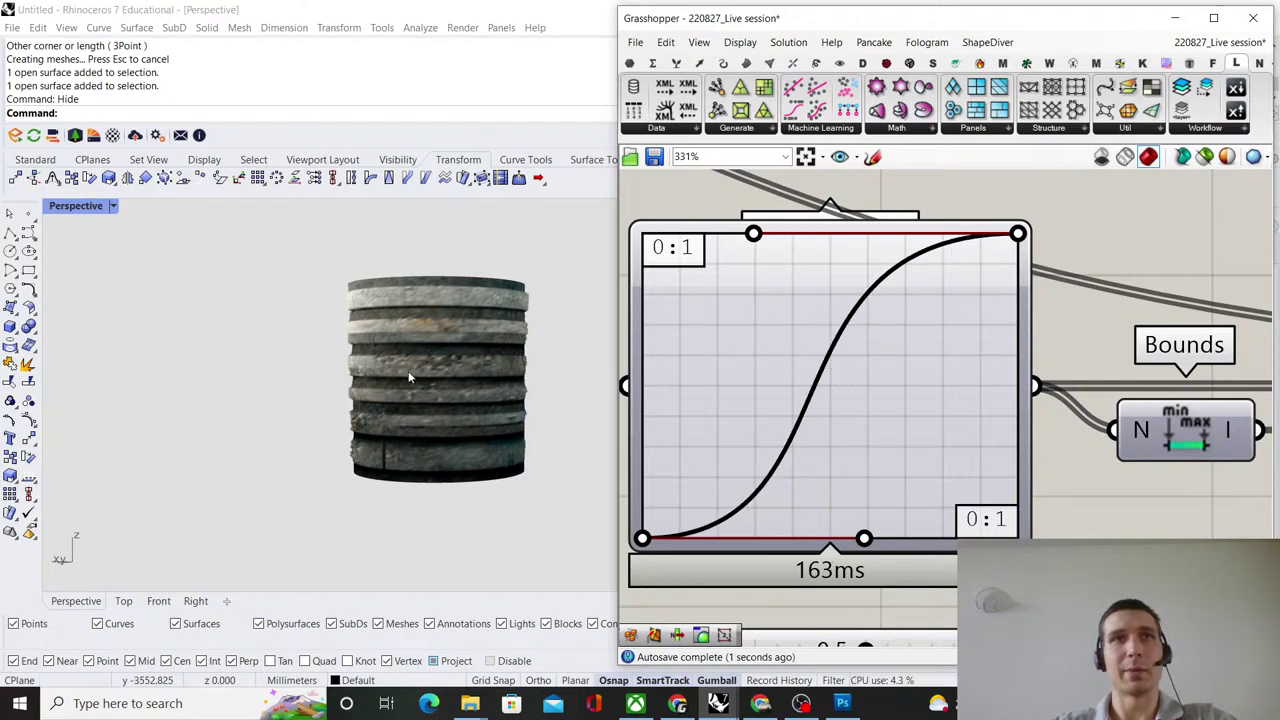
{"action": "scroll", "coordinate": [430, 358], "scroll_direction": "up", "scroll_amount": 4}
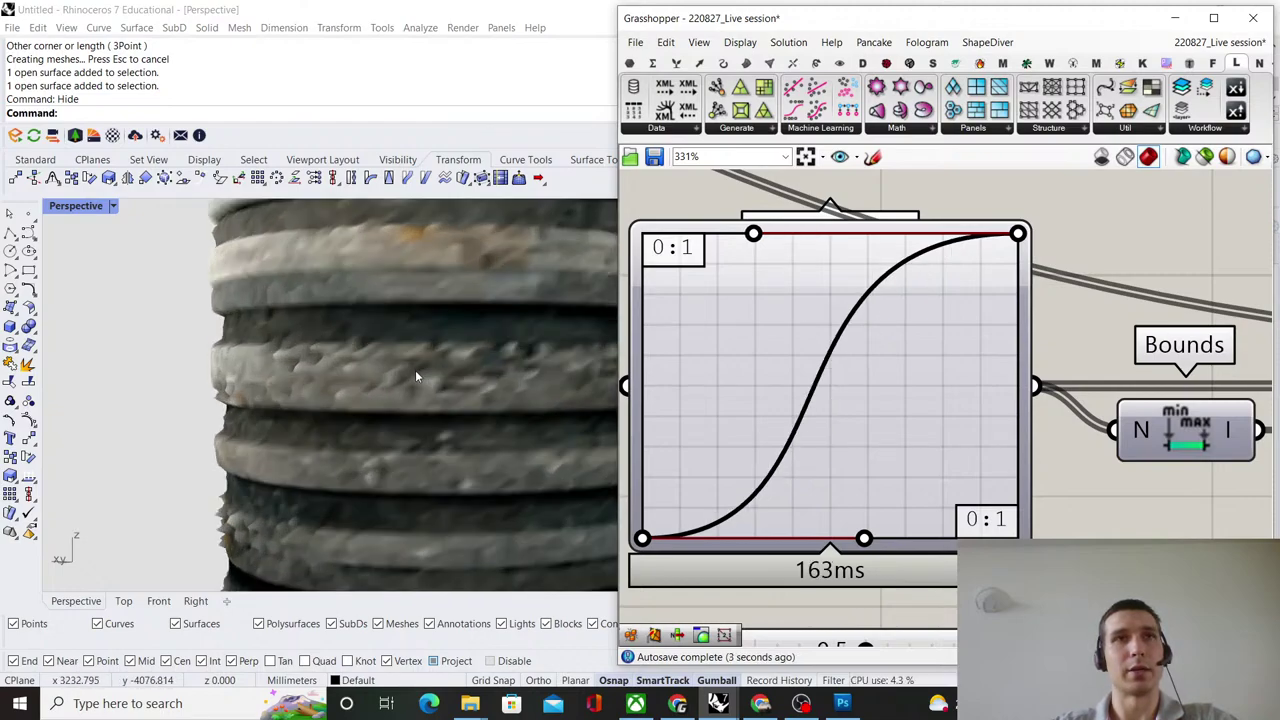
{"action": "scroll", "coordinate": [348, 311], "scroll_direction": "down", "scroll_amount": 5}
{"action": "right_click_drag", "start_coordinate": [348, 311], "coordinate": [307, 313]}
{"action": "scroll", "coordinate": [386, 371], "scroll_direction": "up", "scroll_amount": 8}
{"action": "scroll", "coordinate": [386, 370], "scroll_direction": "down", "scroll_amount": 6}
{"action": "scroll", "coordinate": [410, 365], "scroll_direction": "up", "scroll_amount": 5}
{"action": "scroll", "coordinate": [423, 357], "scroll_direction": "down", "scroll_amount": 3}
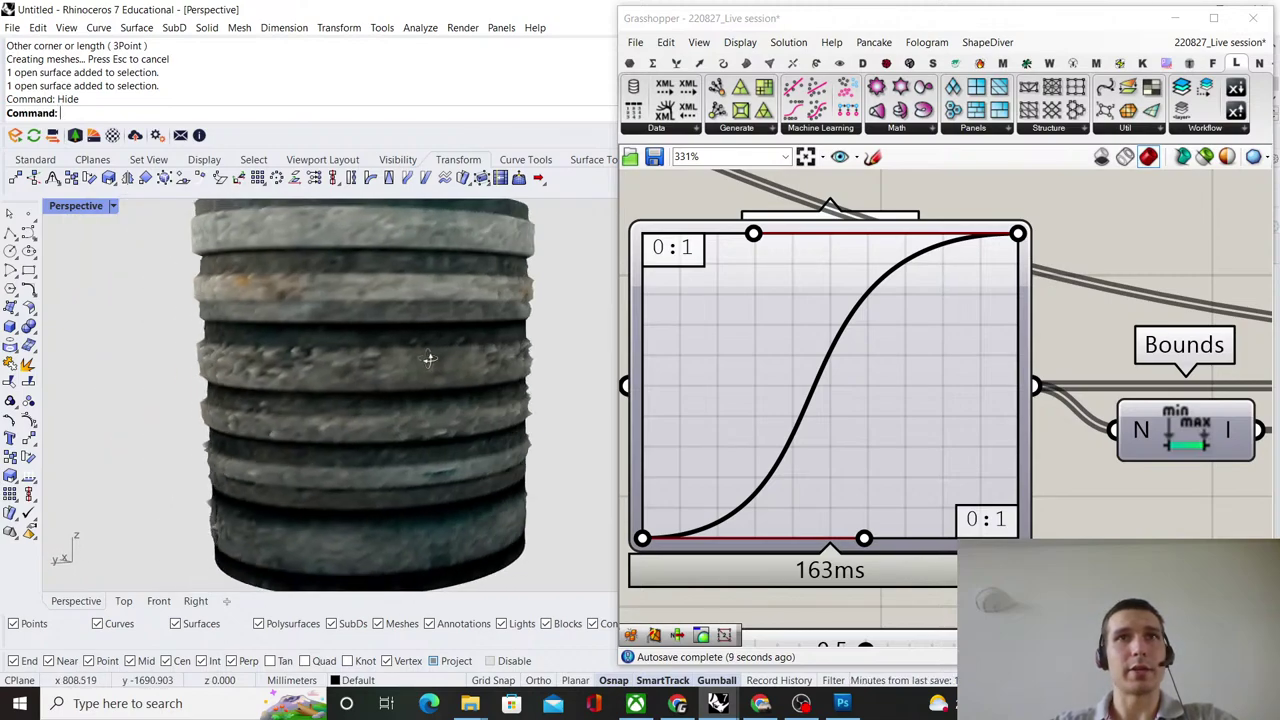
{"action": "right_click_drag", "start_coordinate": [463, 350], "coordinate": [509, 352]}
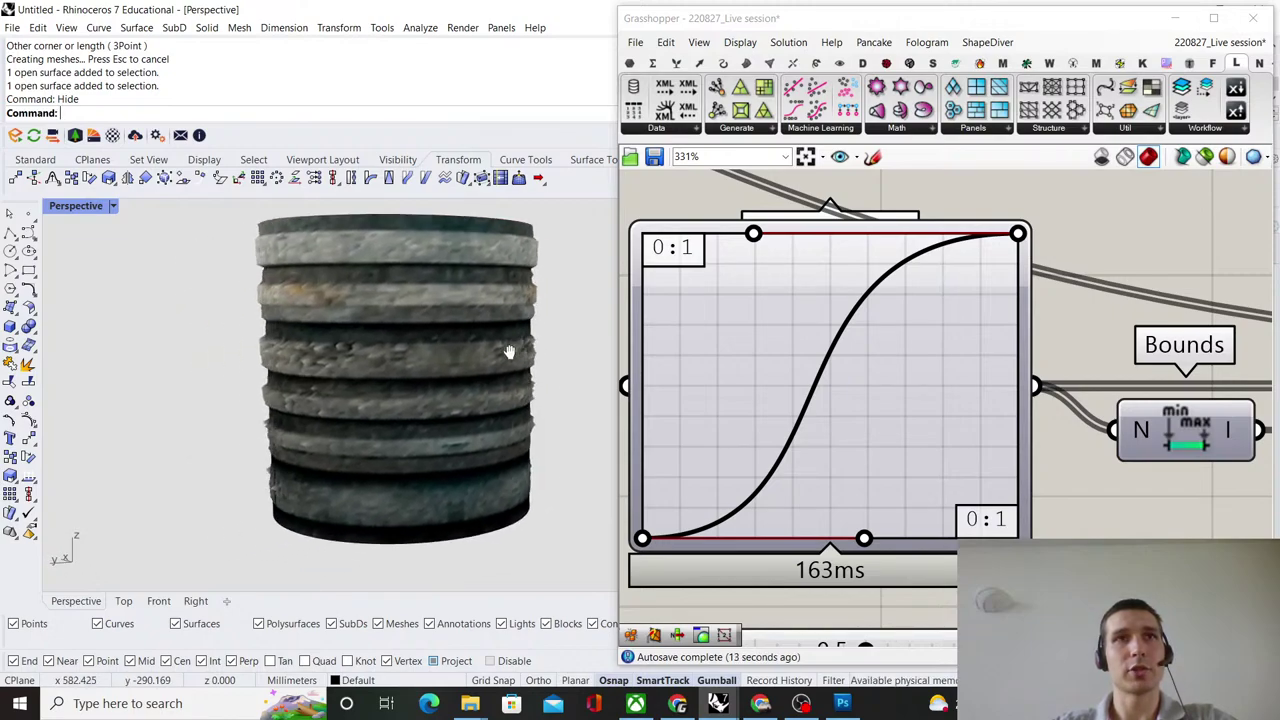
{"action": "right_click_drag", "start_coordinate": [503, 297], "coordinate": [404, 328]}
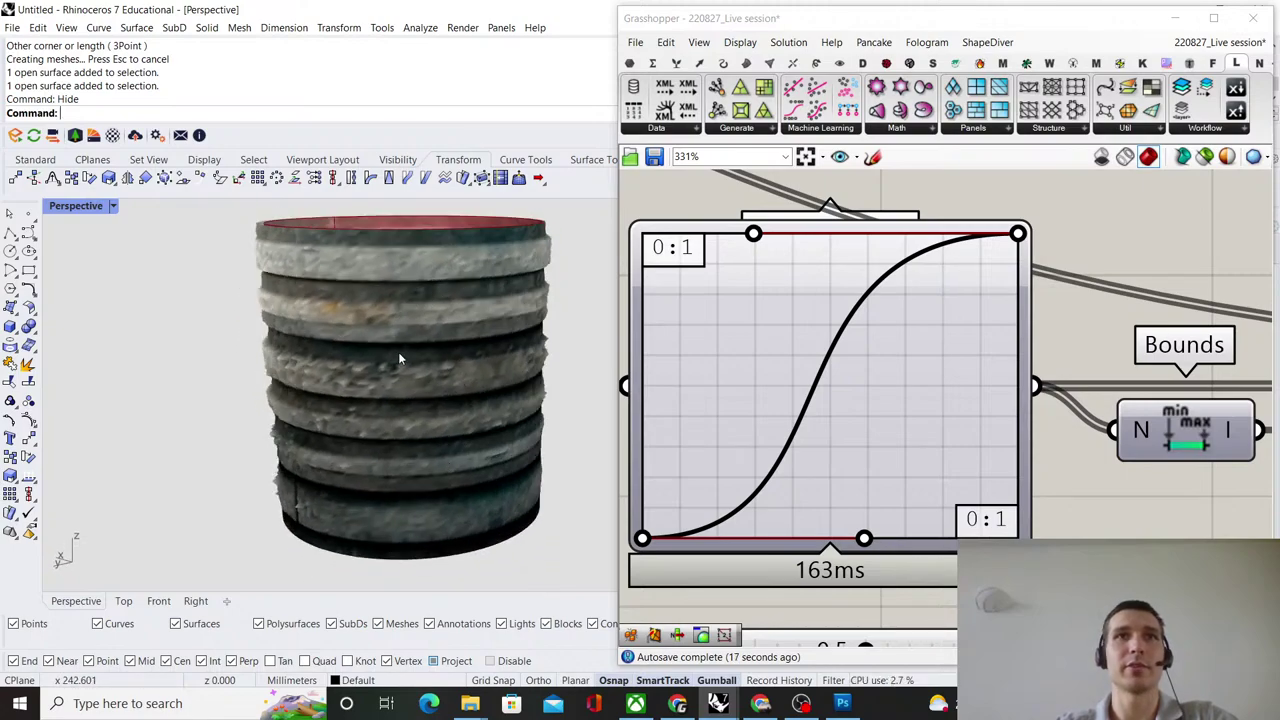
Turn off the preview of the lofted base surface so the inside of the relief mesh is not covered by it.
{"action": "scroll", "coordinate": [817, 347], "scroll_direction": "down", "scroll_amount": 10}
{"action": "right_click_drag", "start_coordinate": [930, 300], "coordinate": [1218, 360]}
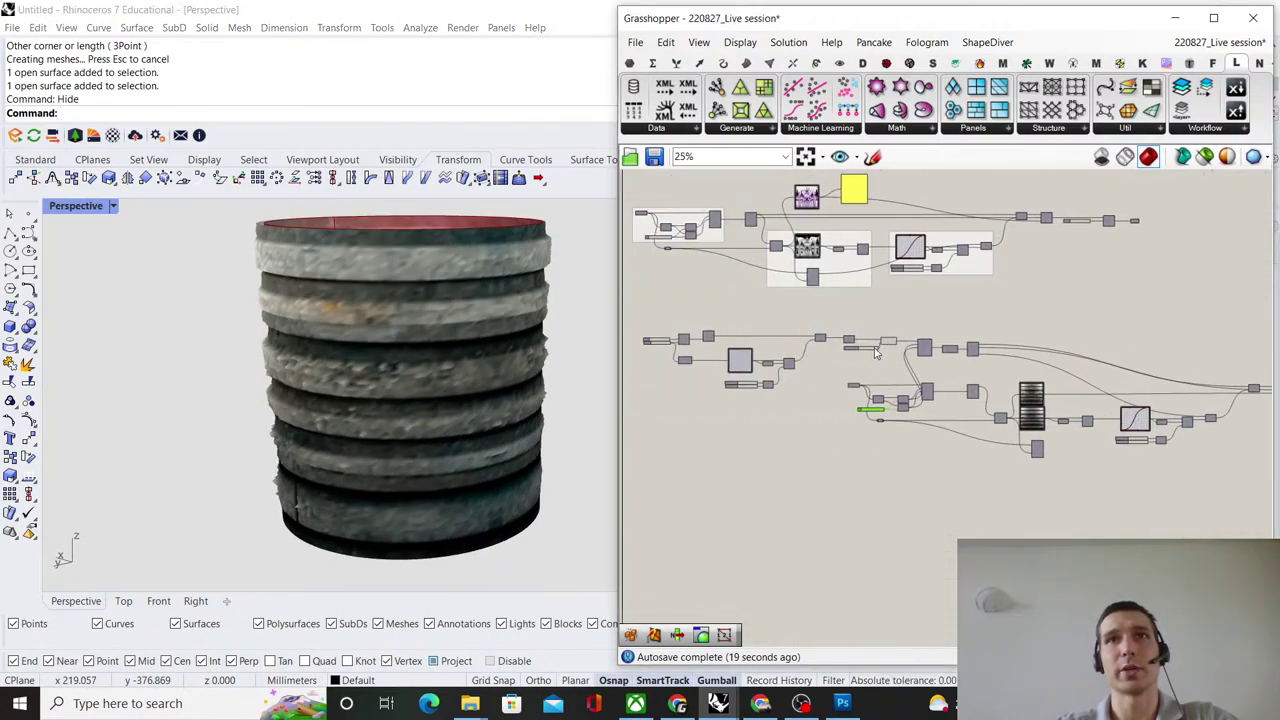
{"action": "scroll", "coordinate": [901, 372], "scroll_direction": "up", "scroll_amount": 6}
{"action": "left_click_drag", "start_coordinate": [900, 369], "coordinate": [778, 212]}
{"action": "right_click", "coordinate": [777, 209]}
{"action": "left_click", "coordinate": [870, 237]}
{"action": "left_click", "coordinate": [878, 237]}
Examine the inside, underside and outer wall of the relief cylinder in the Perspective viewport.
{"action": "right_click_drag", "start_coordinate": [400, 345], "coordinate": [453, 396]}
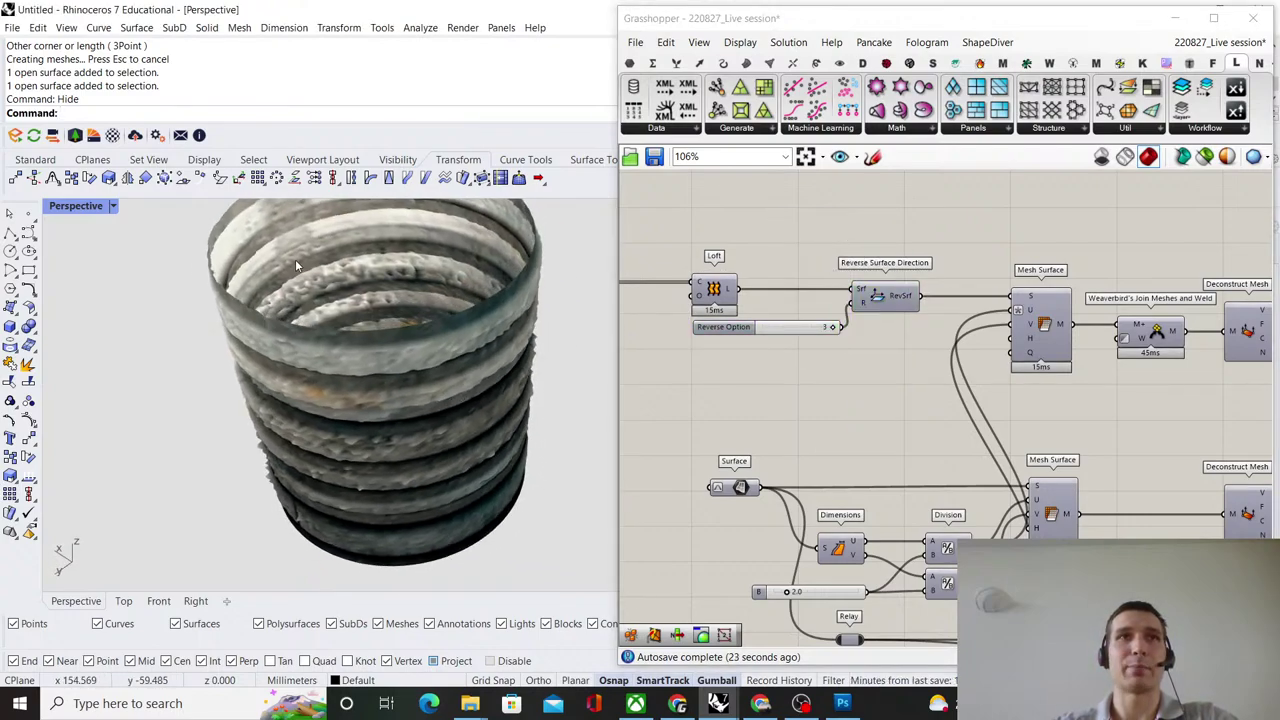
{"action": "right_click_drag", "start_coordinate": [295, 259], "coordinate": [355, 256], "text": "shift"}
{"action": "scroll", "coordinate": [373, 484], "scroll_direction": "down", "scroll_amount": 6}
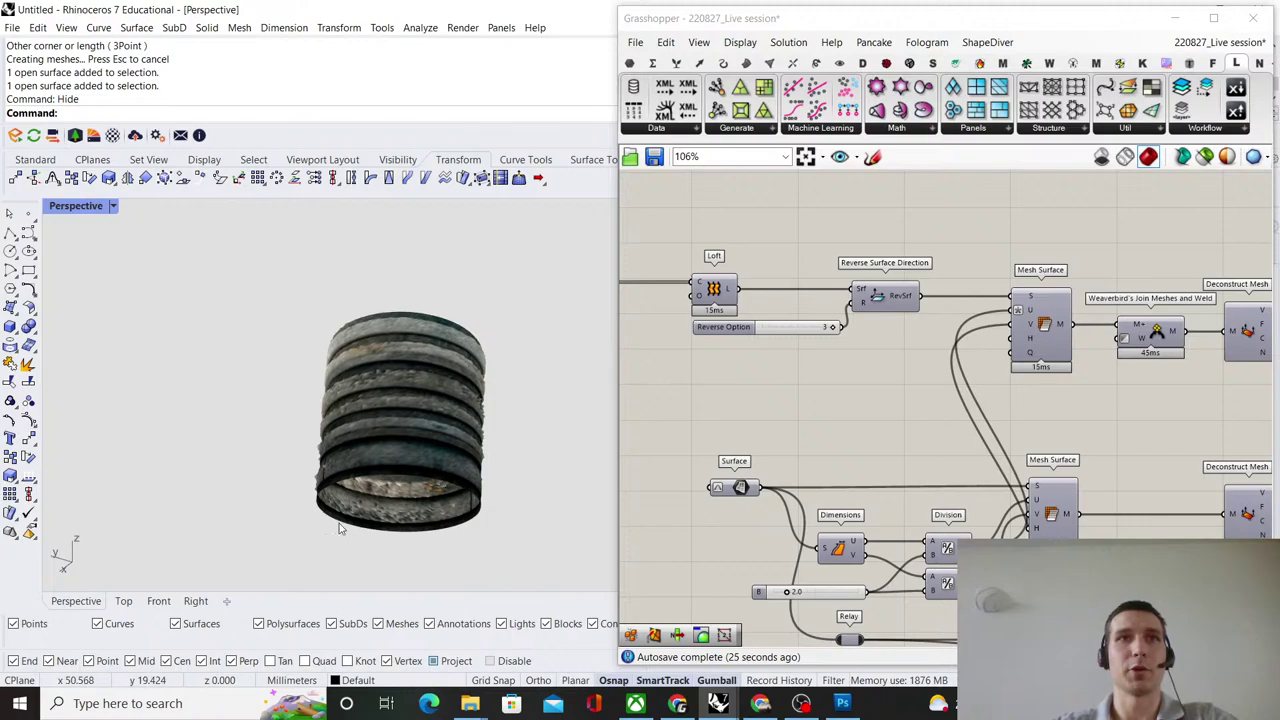
{"action": "scroll", "coordinate": [434, 503], "scroll_direction": "down", "scroll_amount": 7}
{"action": "right_click_drag", "start_coordinate": [434, 498], "coordinate": [515, 470]}
{"action": "scroll", "coordinate": [443, 424], "scroll_direction": "up", "scroll_amount": 11}
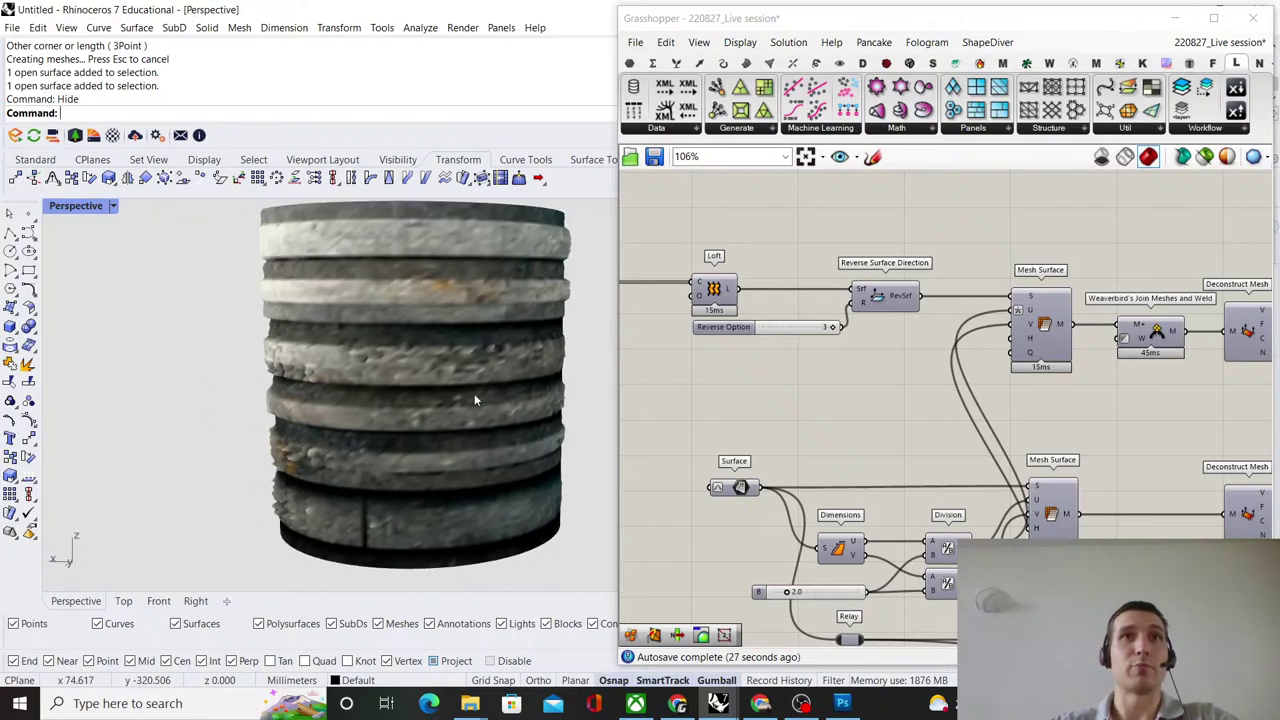
{"action": "scroll", "coordinate": [474, 394], "scroll_direction": "down", "scroll_amount": 3}
{"action": "right_click_drag", "start_coordinate": [466, 394], "coordinate": [440, 438]}
{"action": "right_click_drag", "start_coordinate": [440, 438], "coordinate": [447, 395], "text": "shift"}
{"action": "scroll", "coordinate": [387, 408], "scroll_direction": "down", "scroll_amount": 3}
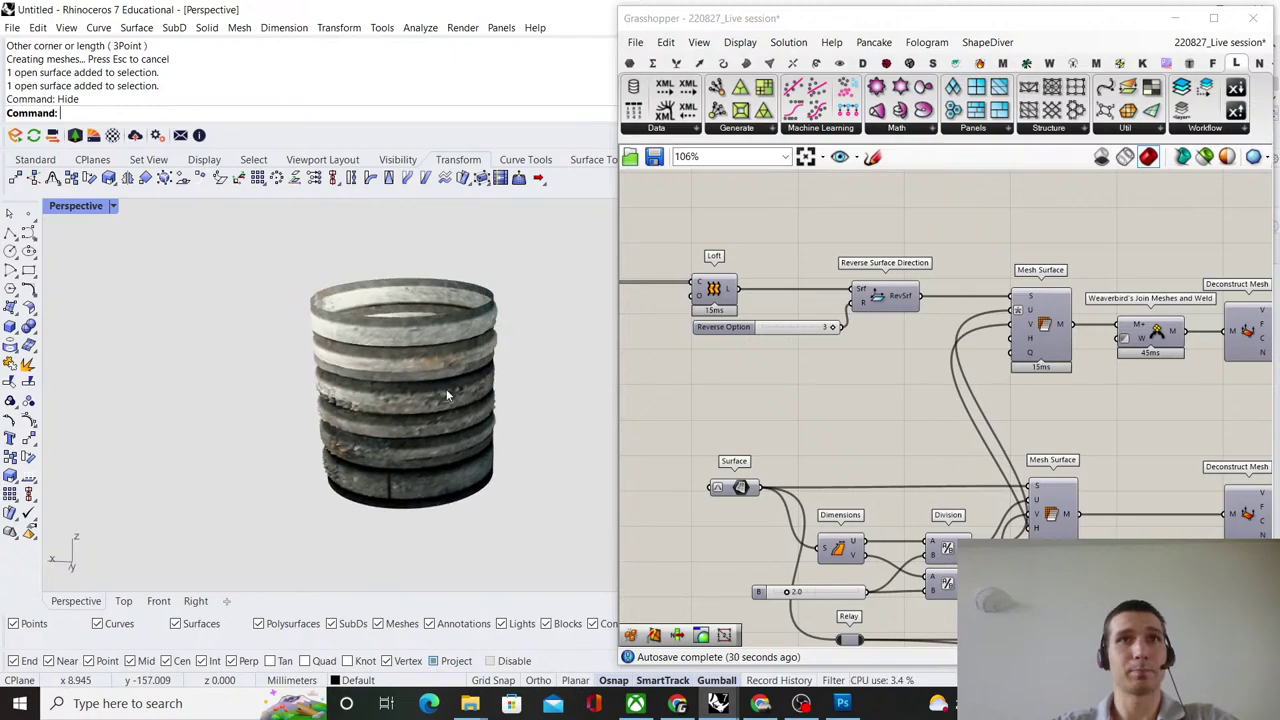
{"action": "left_click", "coordinate": [703, 384]}
{"action": "scroll", "coordinate": [703, 384], "scroll_direction": "down", "scroll_amount": 8}
{"action": "scroll", "coordinate": [272, 367], "scroll_direction": "down", "scroll_amount": 3}
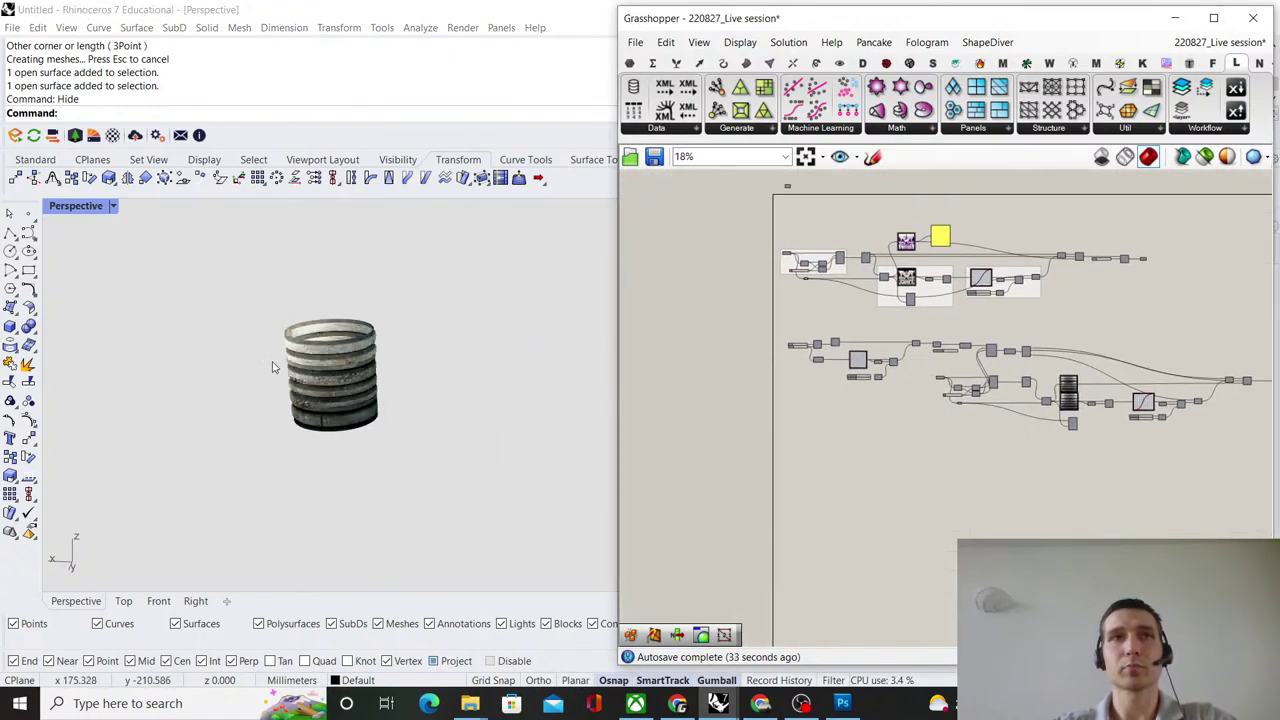
{"action": "right_click_drag", "start_coordinate": [272, 367], "coordinate": [375, 344]}
{"action": "scroll", "coordinate": [797, 444], "scroll_direction": "down", "scroll_amount": 3}
{"action": "scroll", "coordinate": [315, 317], "scroll_direction": "up", "scroll_amount": 10}
{"action": "scroll", "coordinate": [372, 380], "scroll_direction": "down", "scroll_amount": 3}
Set the graph type of the Graph Mapper that drives the loft circles' radii to Bezier.
{"action": "right_click_drag", "start_coordinate": [909, 381], "coordinate": [993, 378]}
{"action": "scroll", "coordinate": [995, 378], "scroll_direction": "up", "scroll_amount": 10}
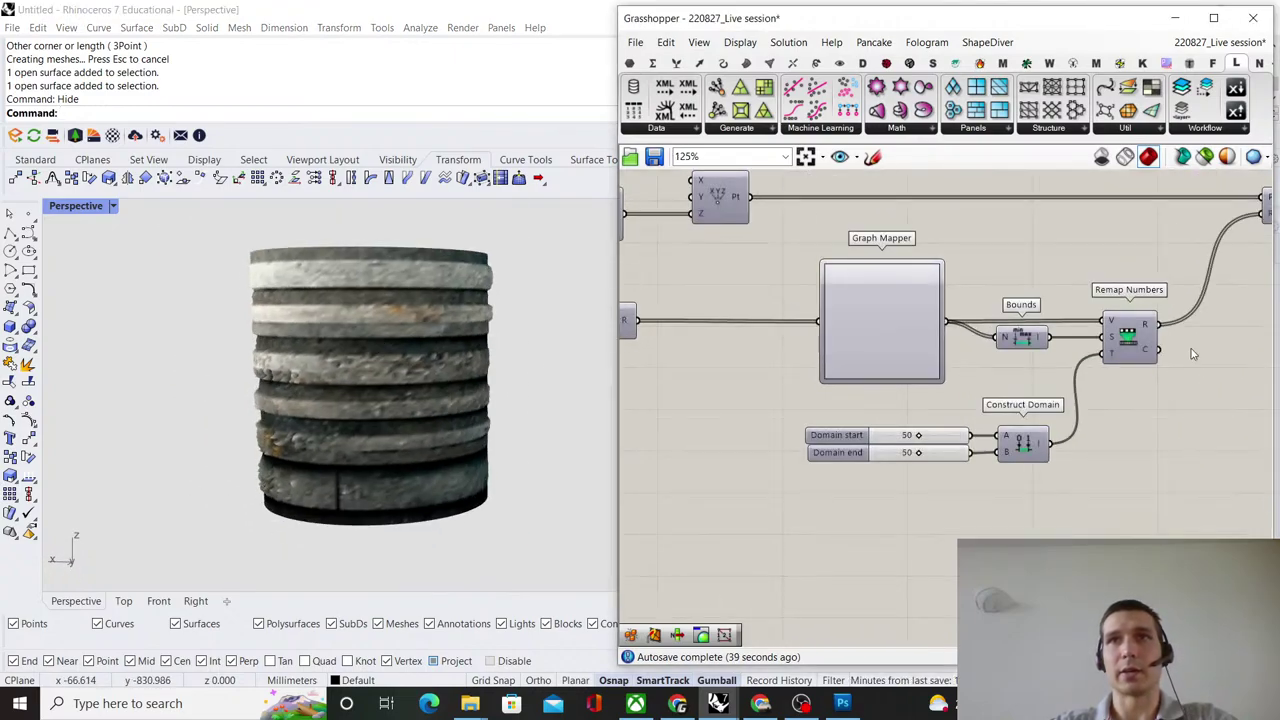
{"action": "scroll", "coordinate": [1066, 366], "scroll_direction": "down", "scroll_amount": 4}
{"action": "right_click_drag", "start_coordinate": [1212, 307], "coordinate": [1057, 341]}
{"action": "right_click_drag", "start_coordinate": [834, 374], "coordinate": [910, 354]}
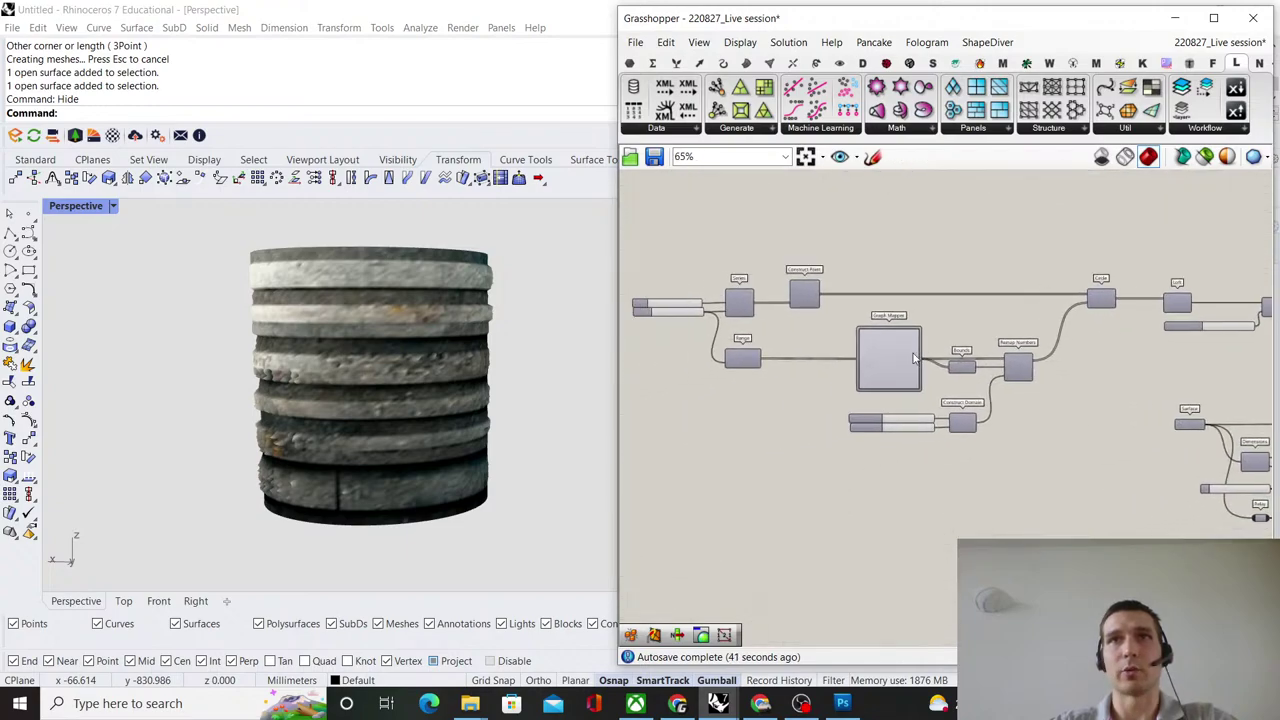
{"action": "scroll", "coordinate": [897, 360], "scroll_direction": "up", "scroll_amount": 6}
{"action": "right_click", "coordinate": [884, 375]}
{"action": "mouse_move", "coordinate": [962, 564]}
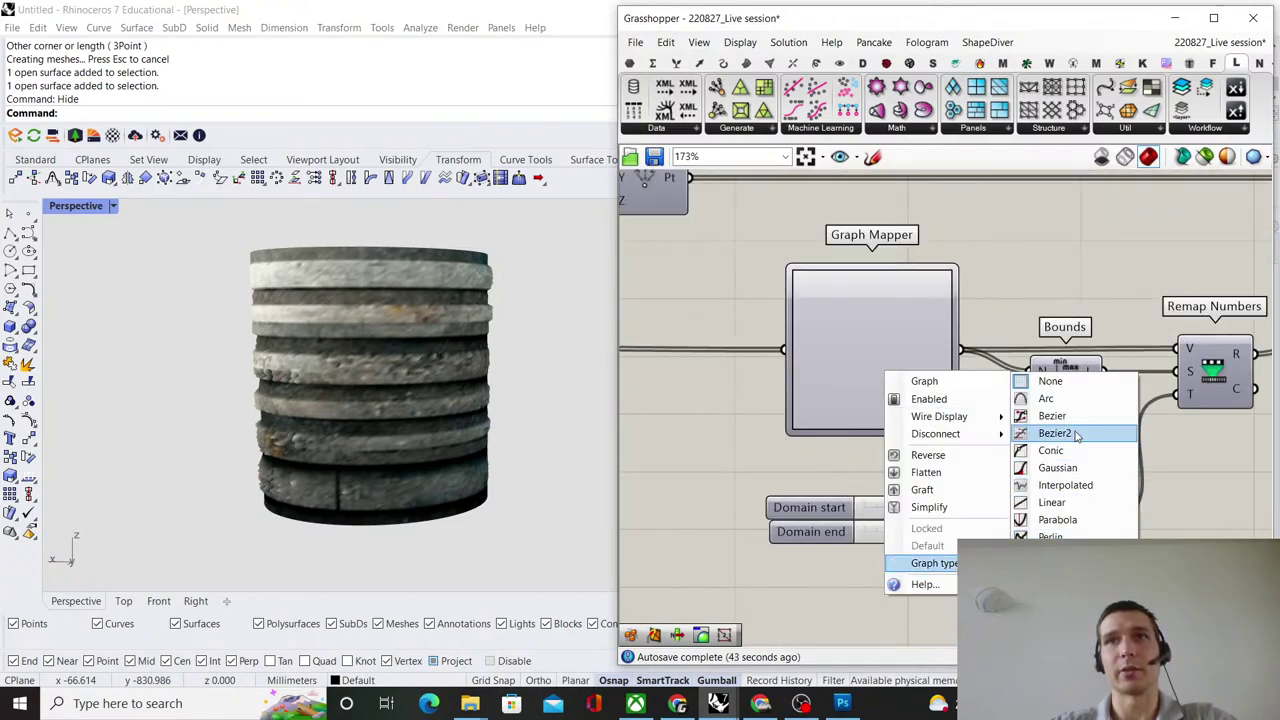
{"action": "left_click", "coordinate": [1074, 412]}
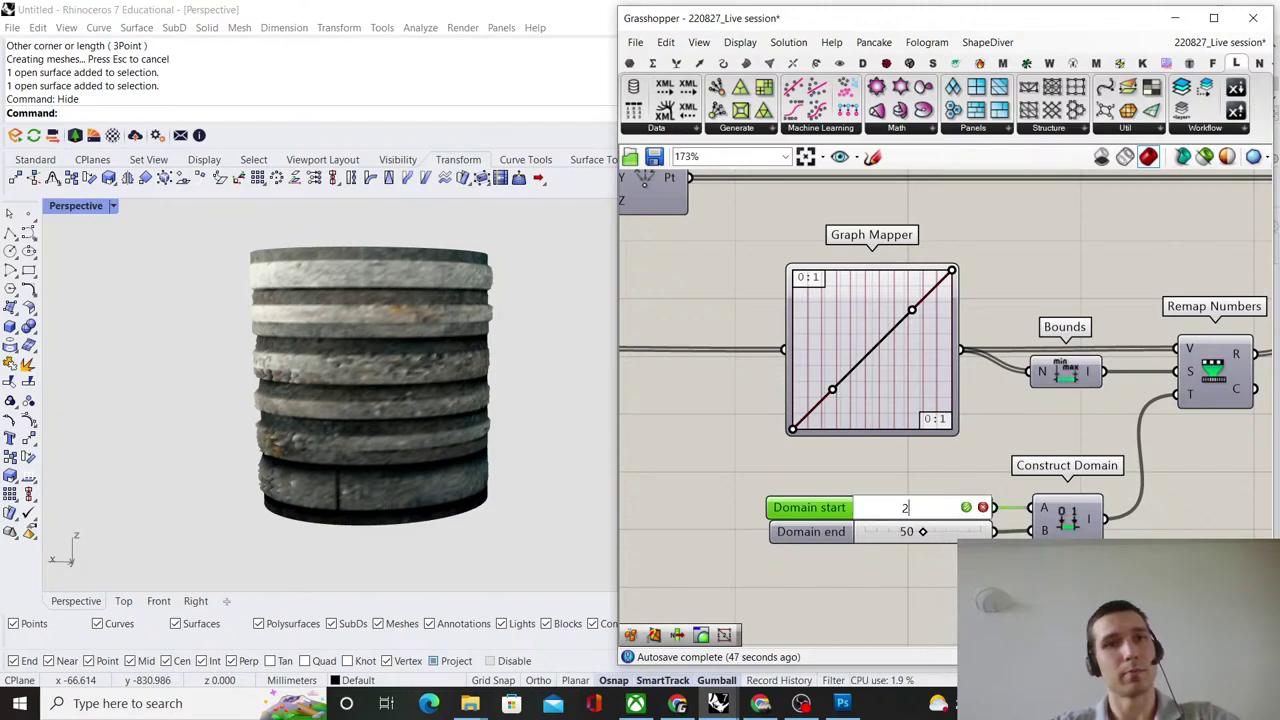
Set the Domain start slider of the radius domain to 27.
{"action": "left_click", "coordinate": [956, 510]}
{"action": "type", "text": "27"}
{"action": "key", "text": "Return"}
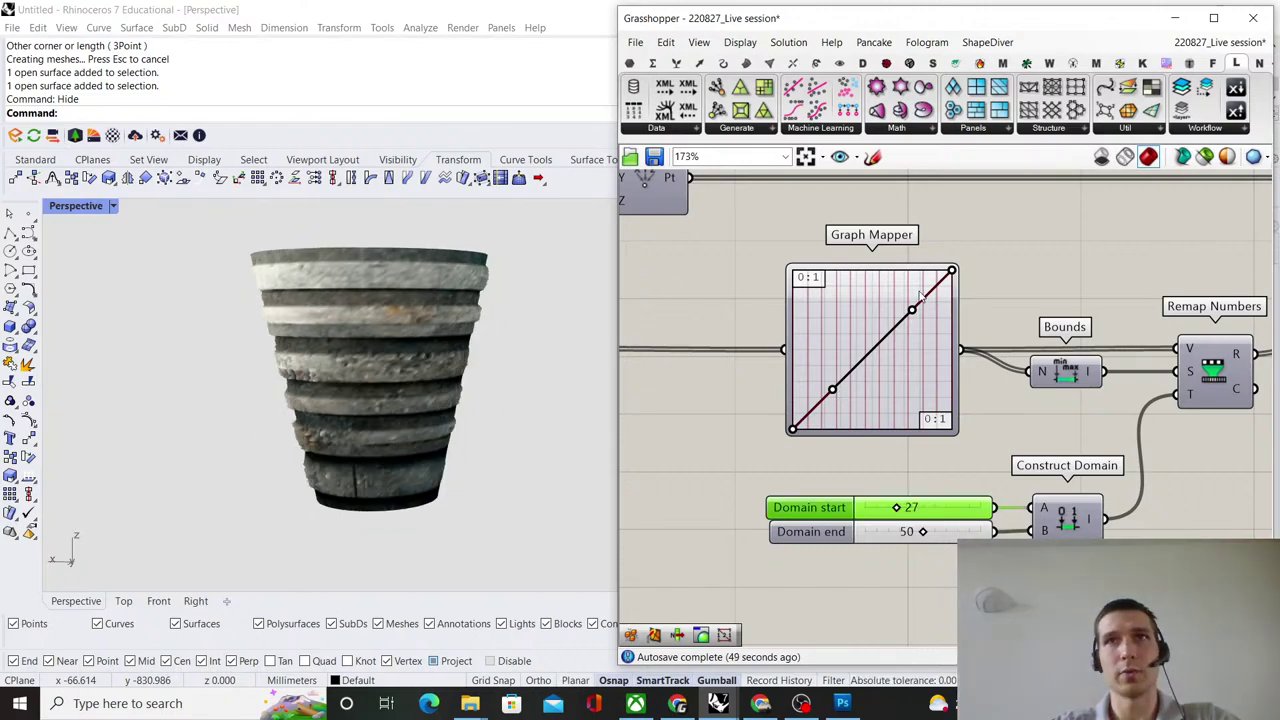
Shape the radius Graph Mapper's Bezier into an S-curve with its lower handle near the middle of the baseline, and inspect the tapered vessel.
{"action": "scroll", "coordinate": [919, 295], "scroll_direction": "up", "scroll_amount": 3}
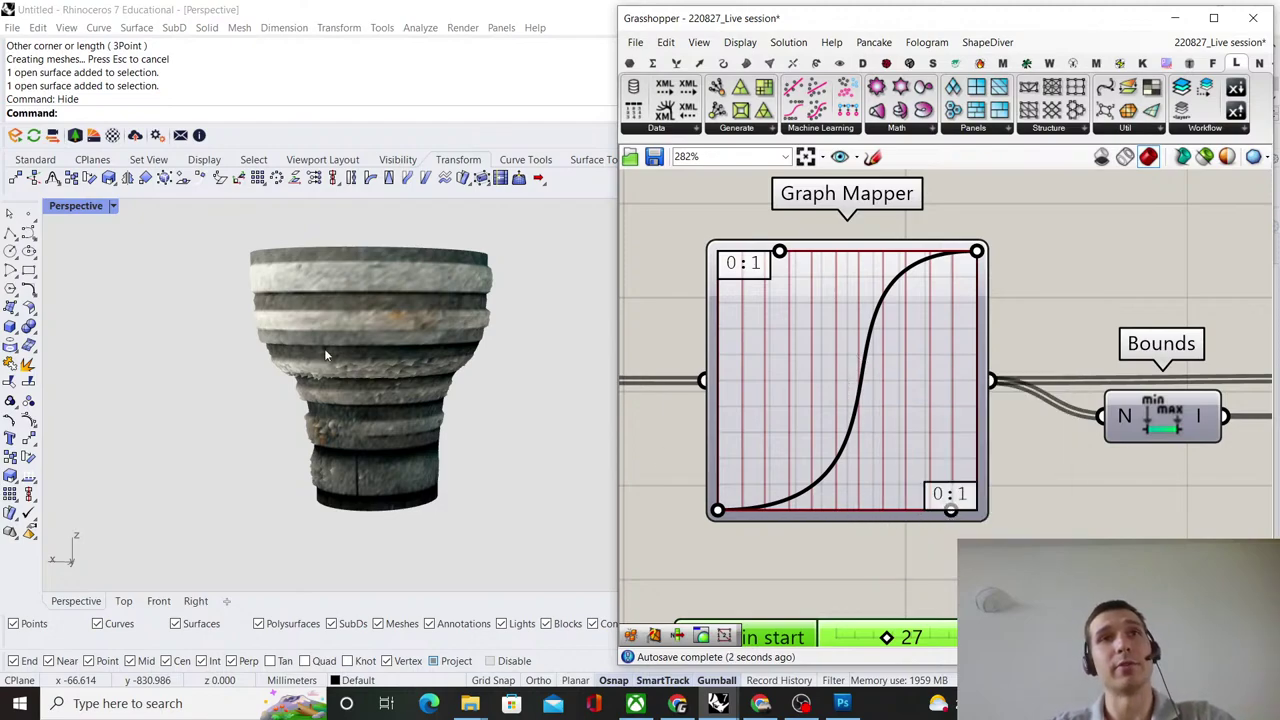
{"action": "left_click_drag", "start_coordinate": [950, 508], "coordinate": [839, 510]}
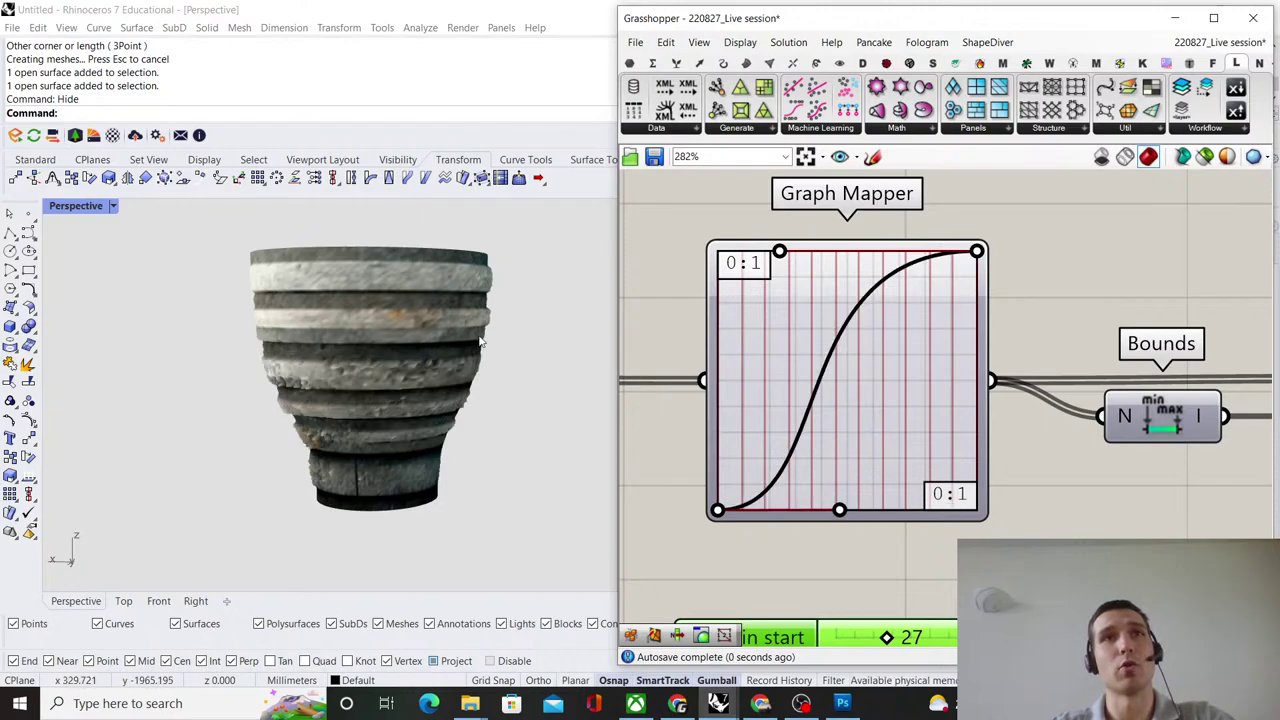
{"action": "right_click_drag", "start_coordinate": [455, 367], "coordinate": [303, 386]}
{"action": "scroll", "coordinate": [240, 352], "scroll_direction": "up", "scroll_amount": 8}
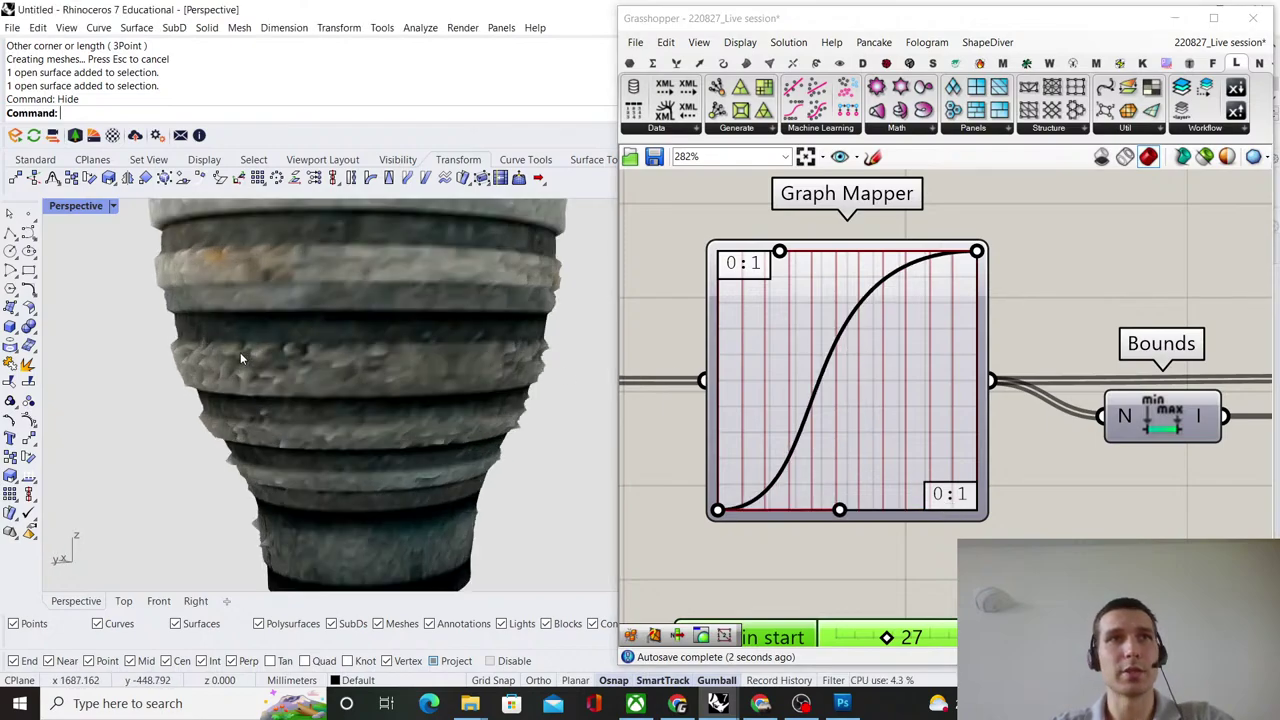
{"action": "scroll", "coordinate": [311, 427], "scroll_direction": "down", "scroll_amount": 4}
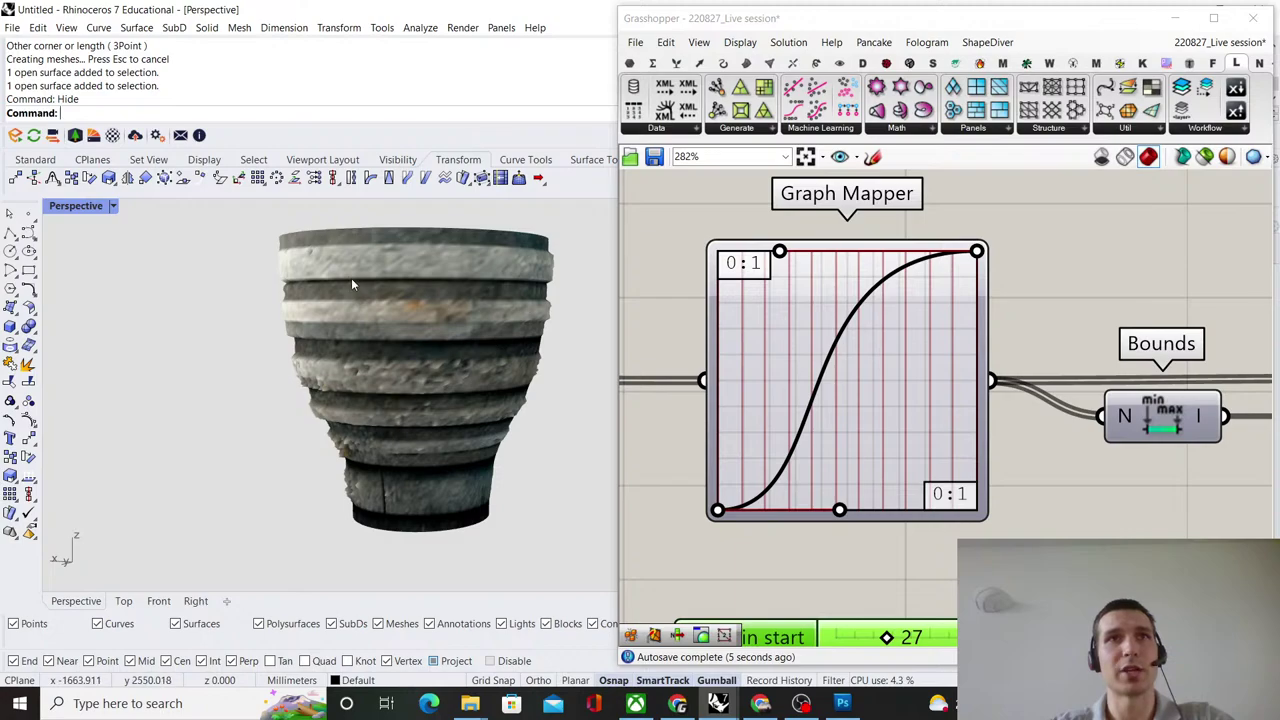
{"action": "right_click_drag", "start_coordinate": [480, 283], "coordinate": [483, 326]}
{"action": "scroll", "coordinate": [408, 362], "scroll_direction": "down", "scroll_amount": 4}
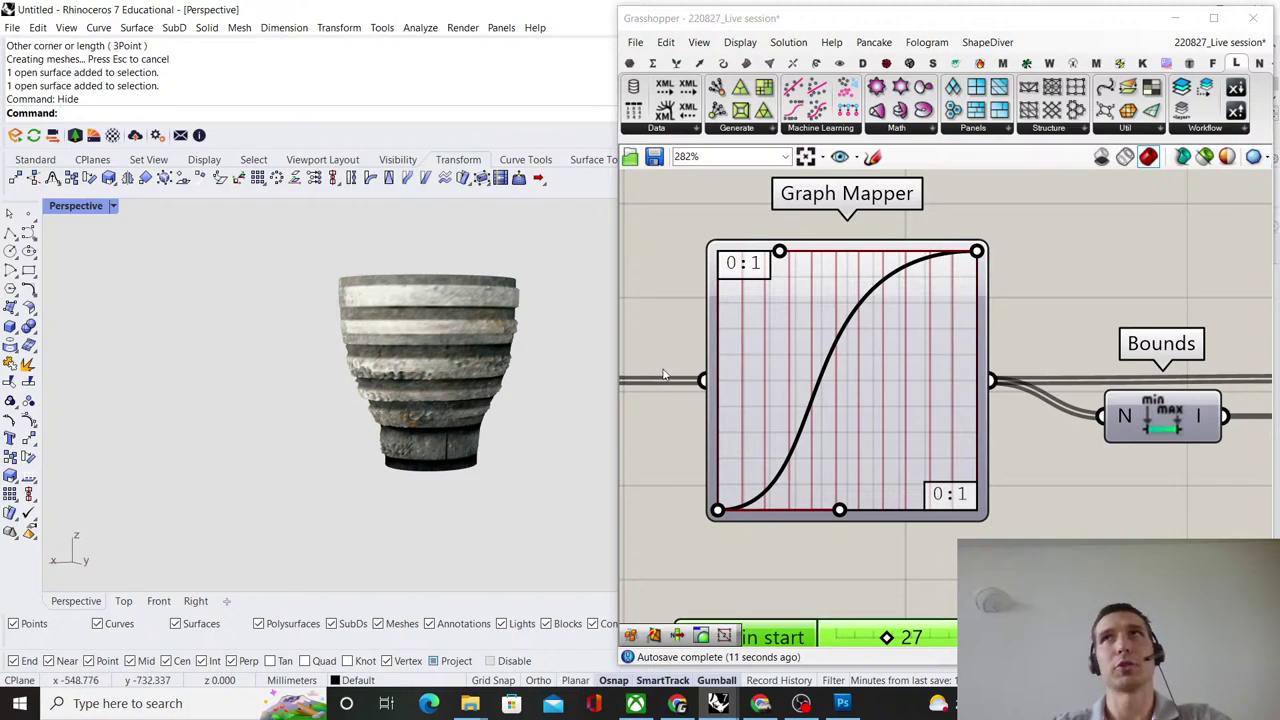
{"action": "right_click_drag", "start_coordinate": [516, 380], "coordinate": [470, 360]}
{"action": "scroll", "coordinate": [405, 371], "scroll_direction": "up", "scroll_amount": 2}
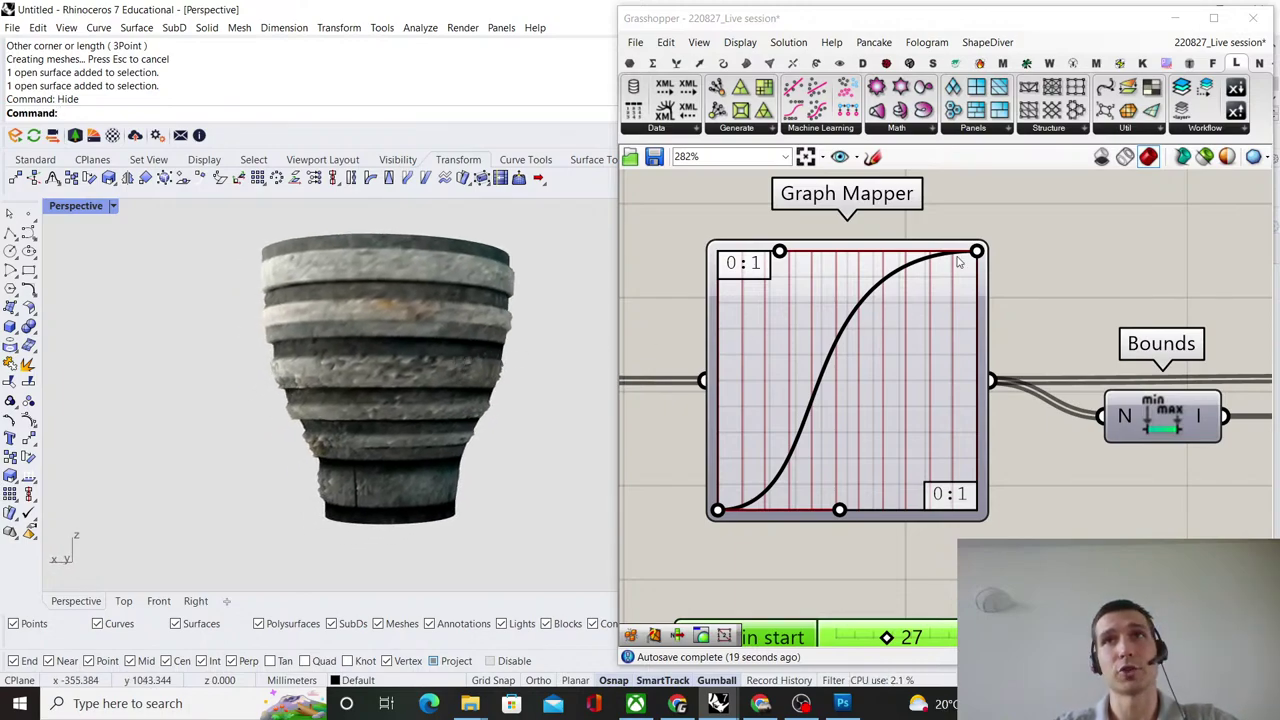
Lower the upper end point of the radius Bezier and shift its handle toward that end, then inspect the vessel's new profile.
{"action": "left_click", "coordinate": [980, 262]}
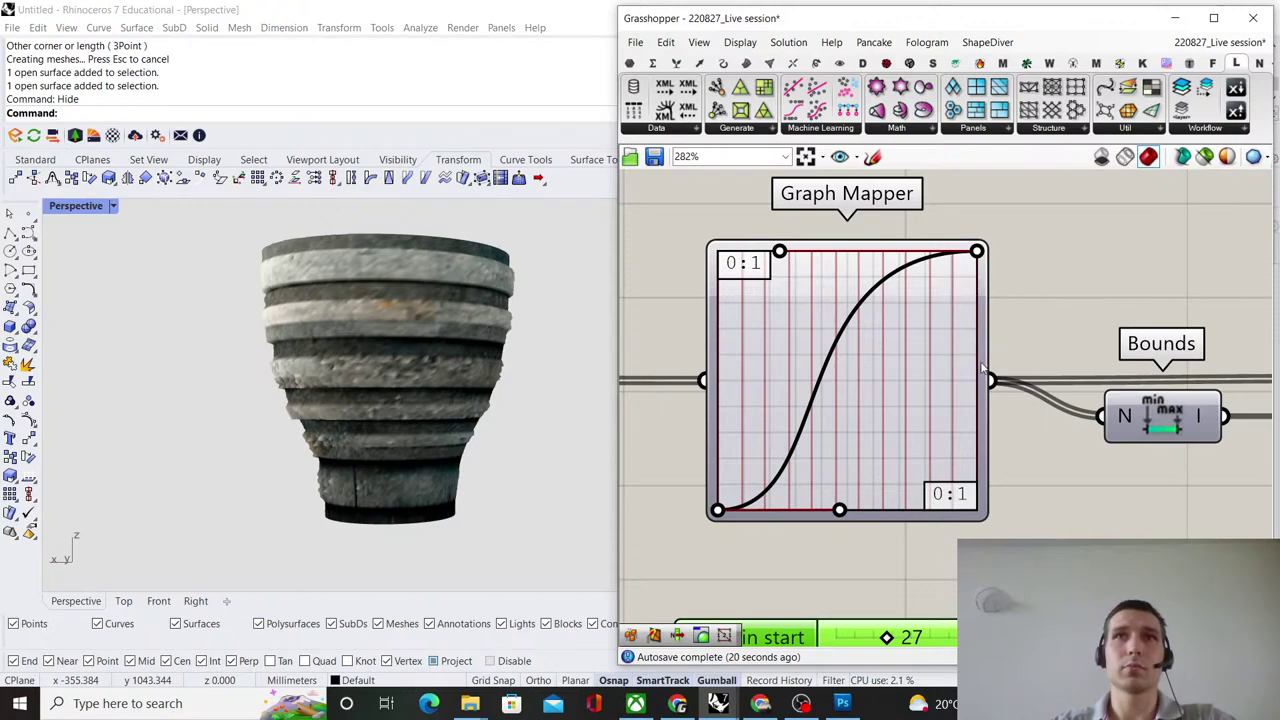
{"action": "left_click_drag", "start_coordinate": [983, 368], "coordinate": [984, 371]}
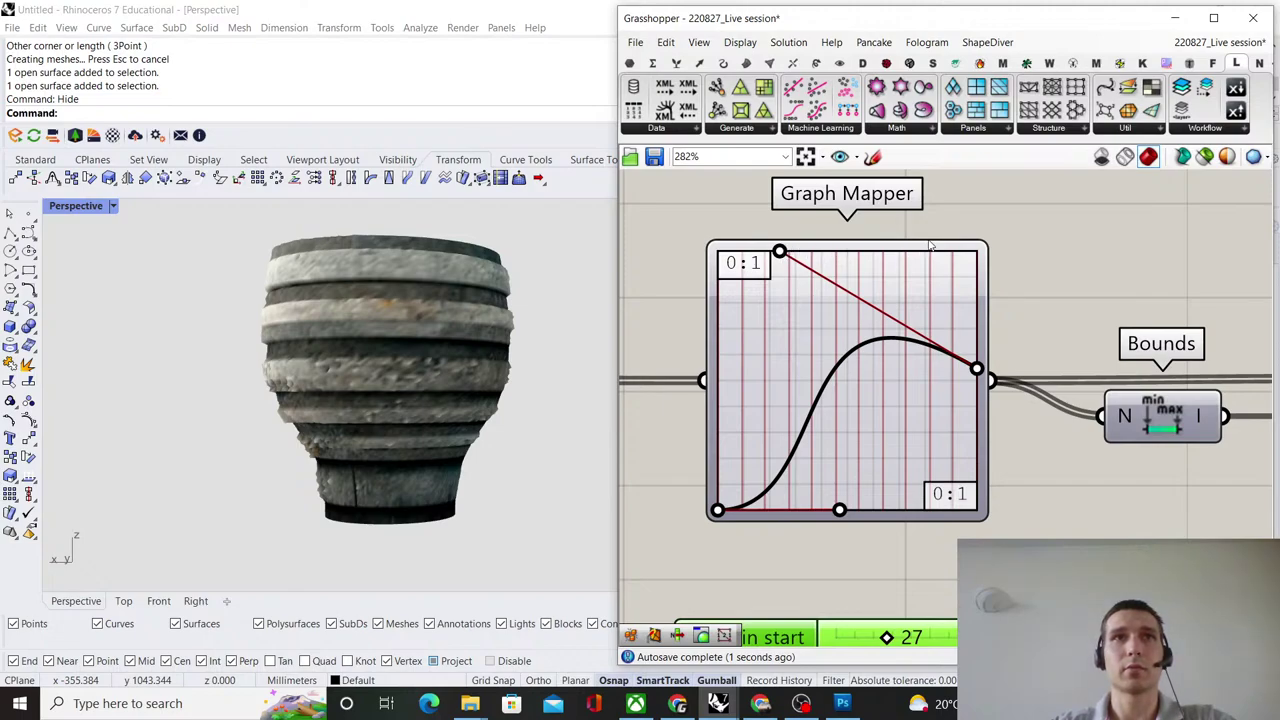
{"action": "scroll", "coordinate": [735, 288], "scroll_direction": "down", "scroll_amount": 10}
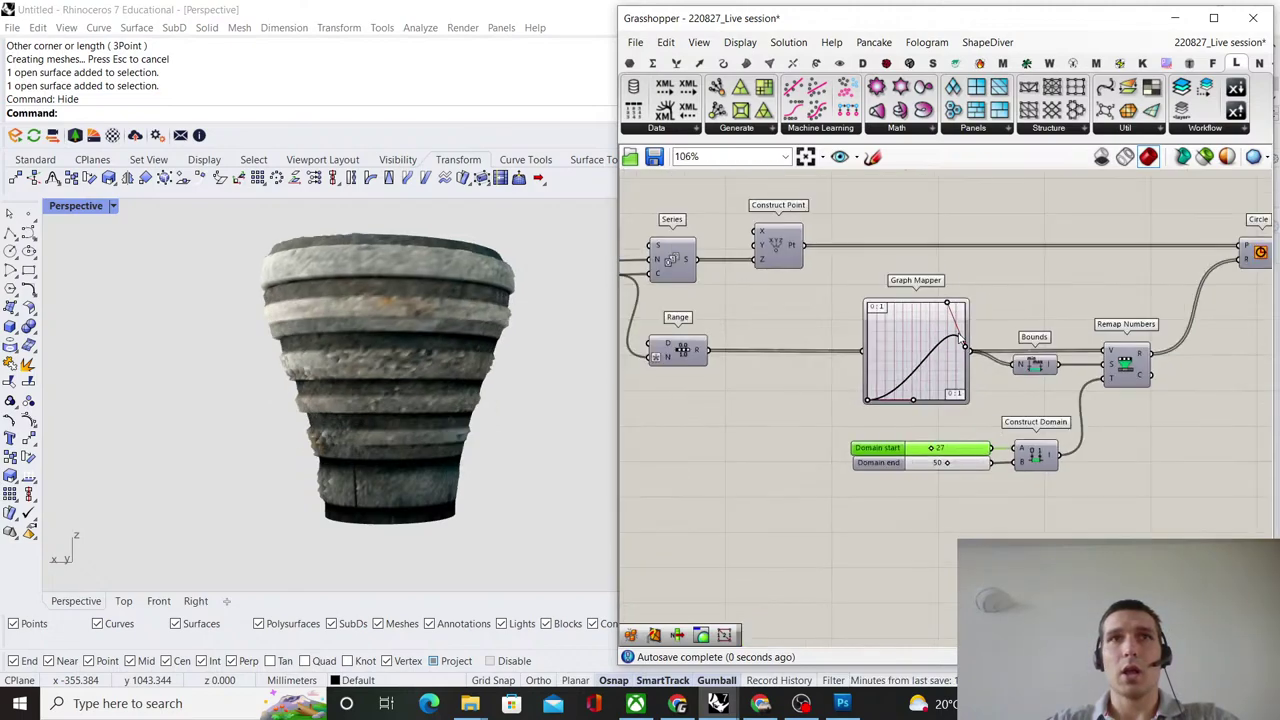
{"action": "right_click_drag", "start_coordinate": [1199, 343], "coordinate": [1018, 342]}
{"action": "right_click_drag", "start_coordinate": [475, 370], "coordinate": [403, 412]}
{"action": "scroll", "coordinate": [428, 434], "scroll_direction": "down", "scroll_amount": 4}
{"action": "scroll", "coordinate": [1093, 375], "scroll_direction": "down", "scroll_amount": 4}
{"action": "scroll", "coordinate": [817, 386], "scroll_direction": "up", "scroll_amount": 5}
{"action": "scroll", "coordinate": [375, 383], "scroll_direction": "down", "scroll_amount": 3}
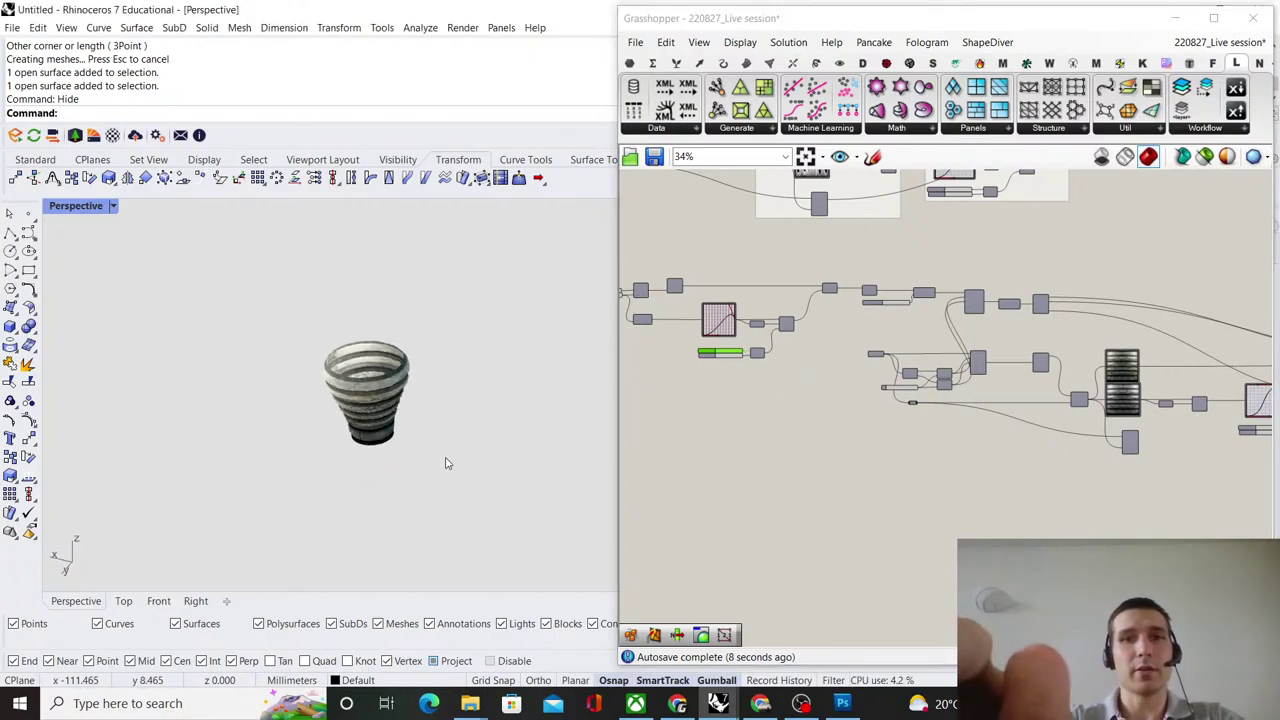
Insert the image Seamless metal texture2 as a picture on the ground plane, with its first corner at 0.
{"action": "type", "text": "Picture"}
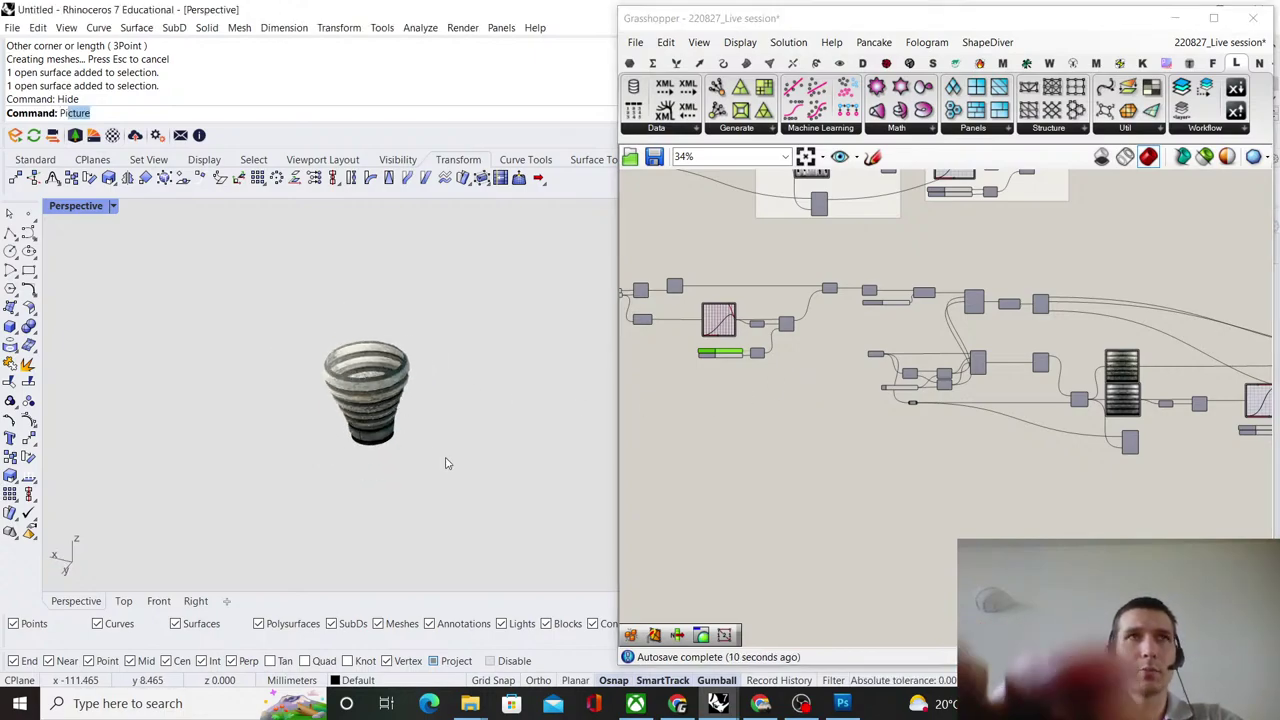
{"action": "key", "text": "Return"}
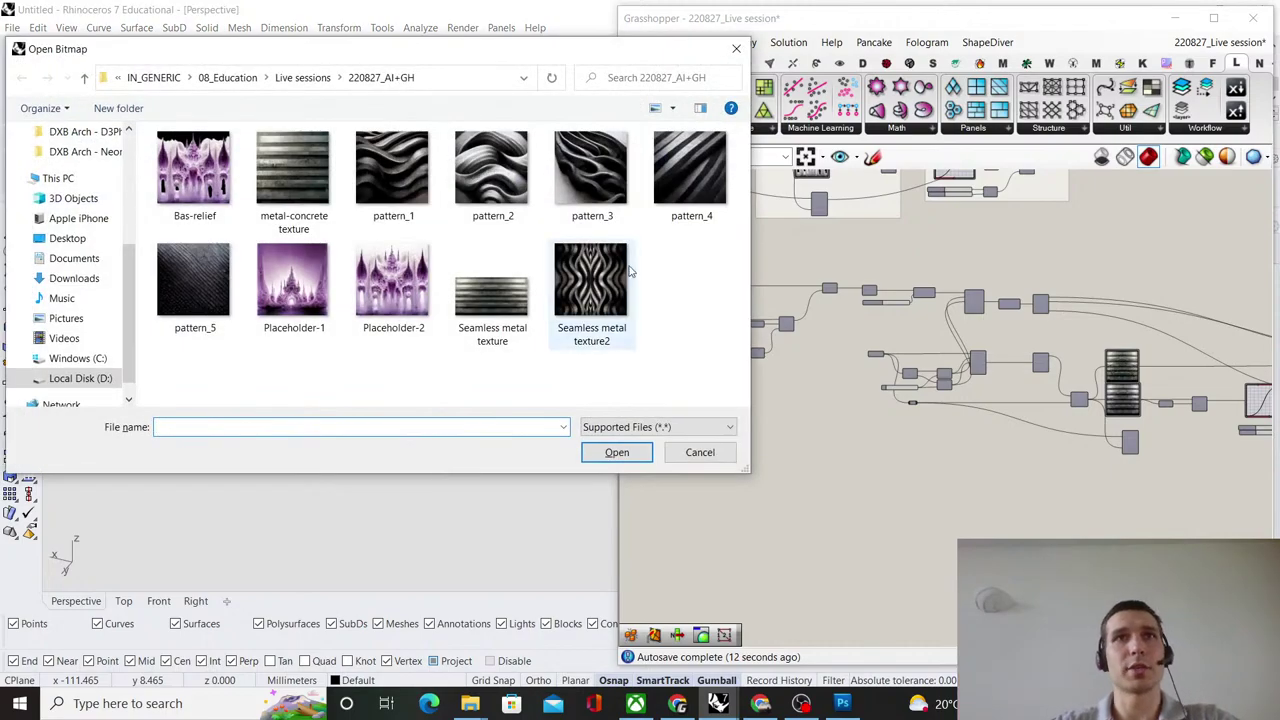
{"action": "left_click", "coordinate": [600, 292]}
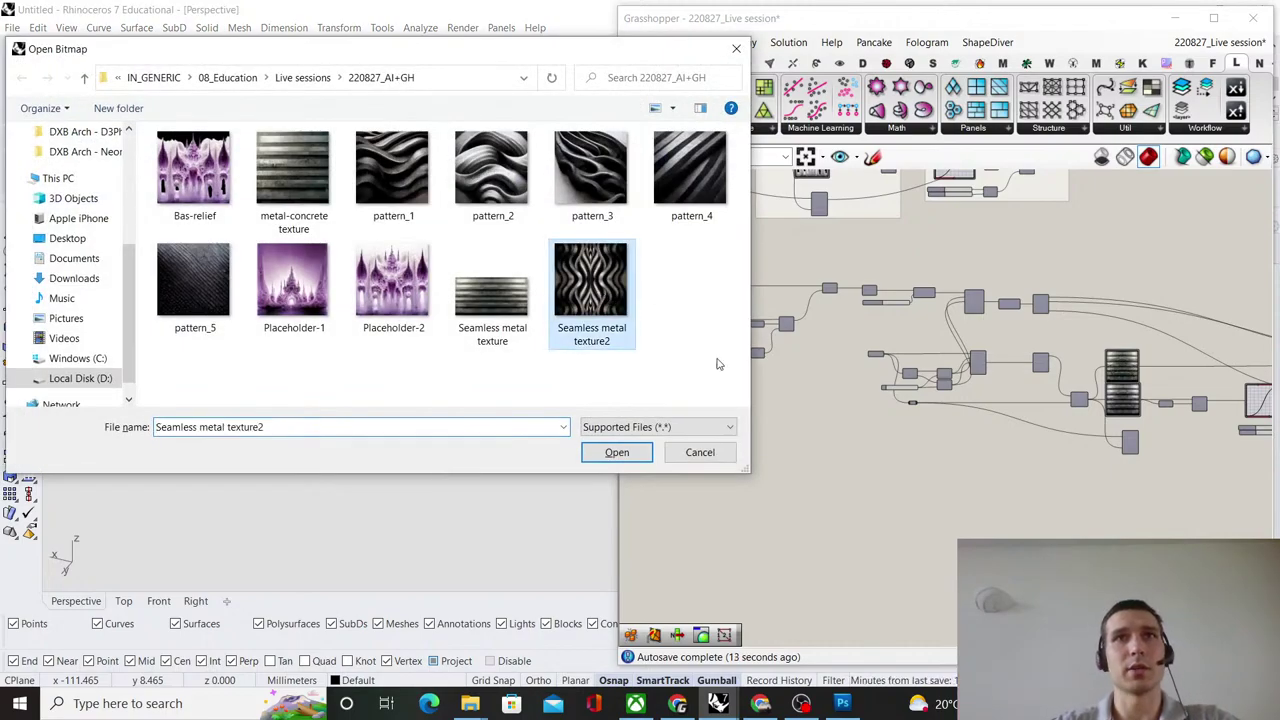
{"action": "left_click", "coordinate": [617, 453]}
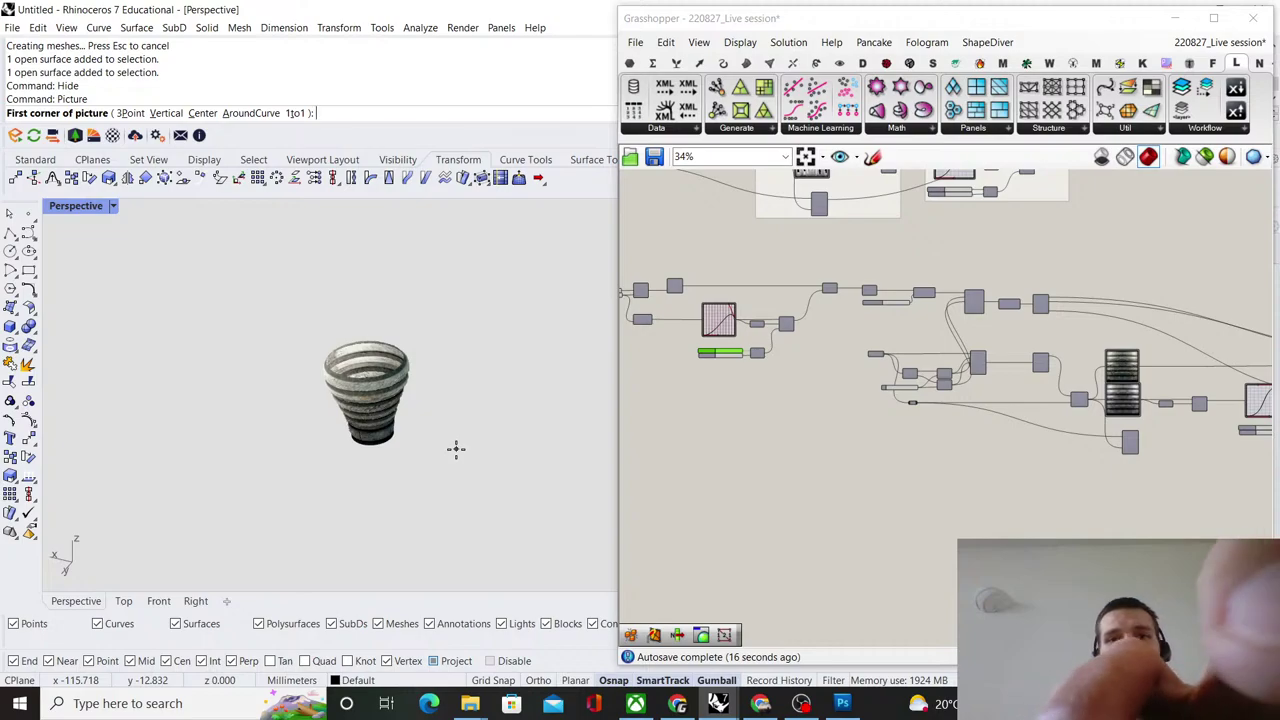
{"action": "type", "text": "0"}
{"action": "key", "text": "Return"}
{"action": "left_click", "coordinate": [508, 369]}
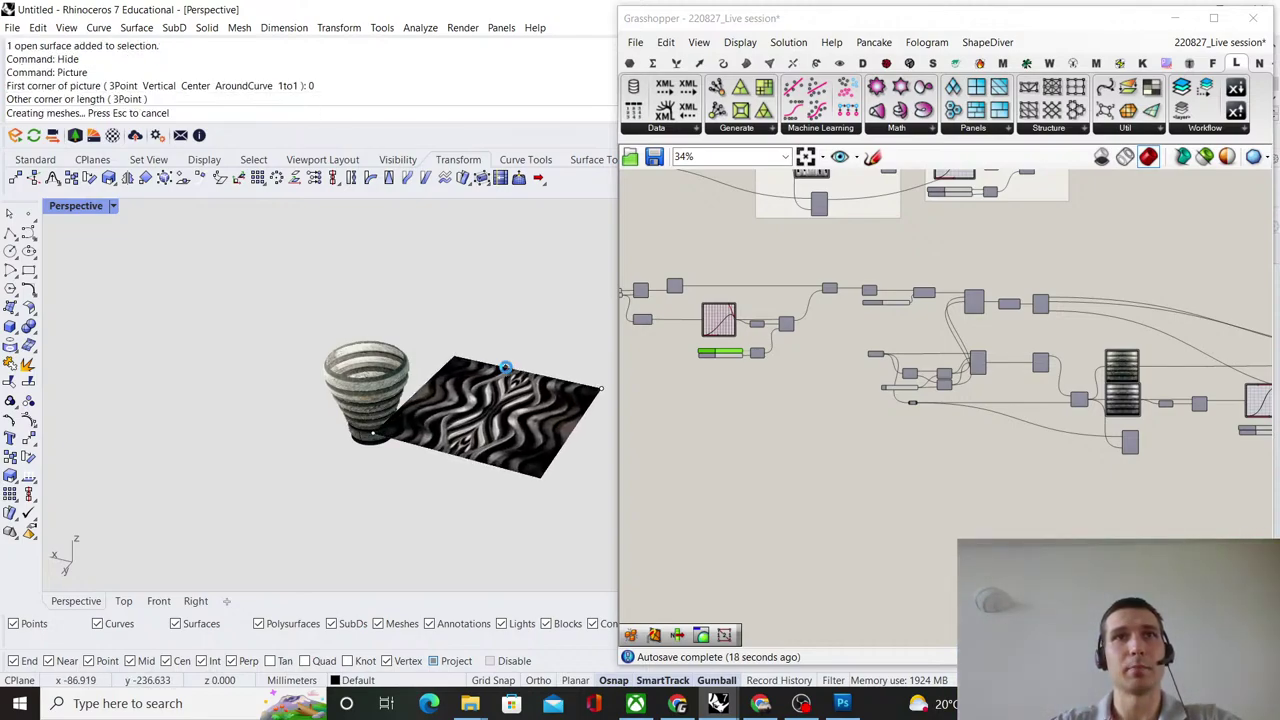
Move the new picture surface along the ground plane away from the vessel.
{"action": "scroll", "coordinate": [366, 346], "scroll_direction": "down", "scroll_amount": 8}
{"action": "right_click_drag", "start_coordinate": [314, 349], "coordinate": [405, 425]}
{"action": "scroll", "coordinate": [439, 436], "scroll_direction": "up", "scroll_amount": 7}
{"action": "left_click", "coordinate": [441, 440]}
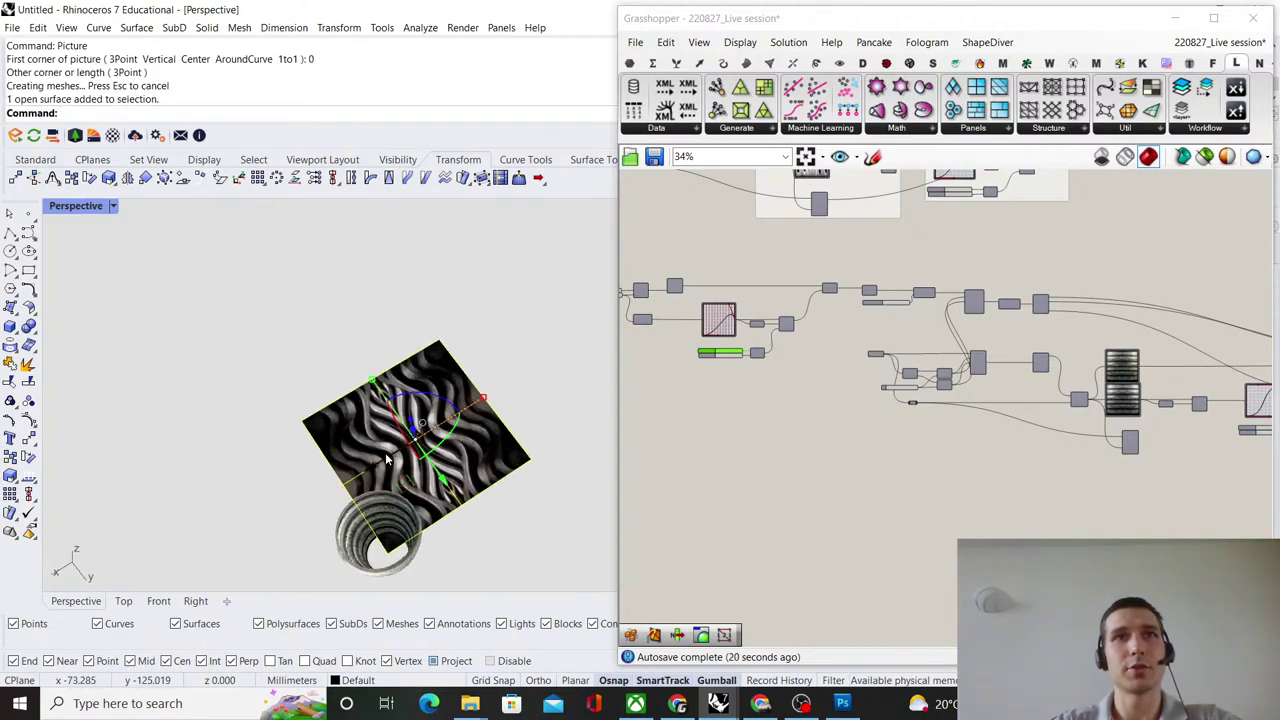
{"action": "left_click_drag", "start_coordinate": [376, 463], "coordinate": [412, 440]}
Lock the Grasshopper solver so the definition can be edited without recomputing.
{"action": "scroll", "coordinate": [1125, 368], "scroll_direction": "up", "scroll_amount": 7}
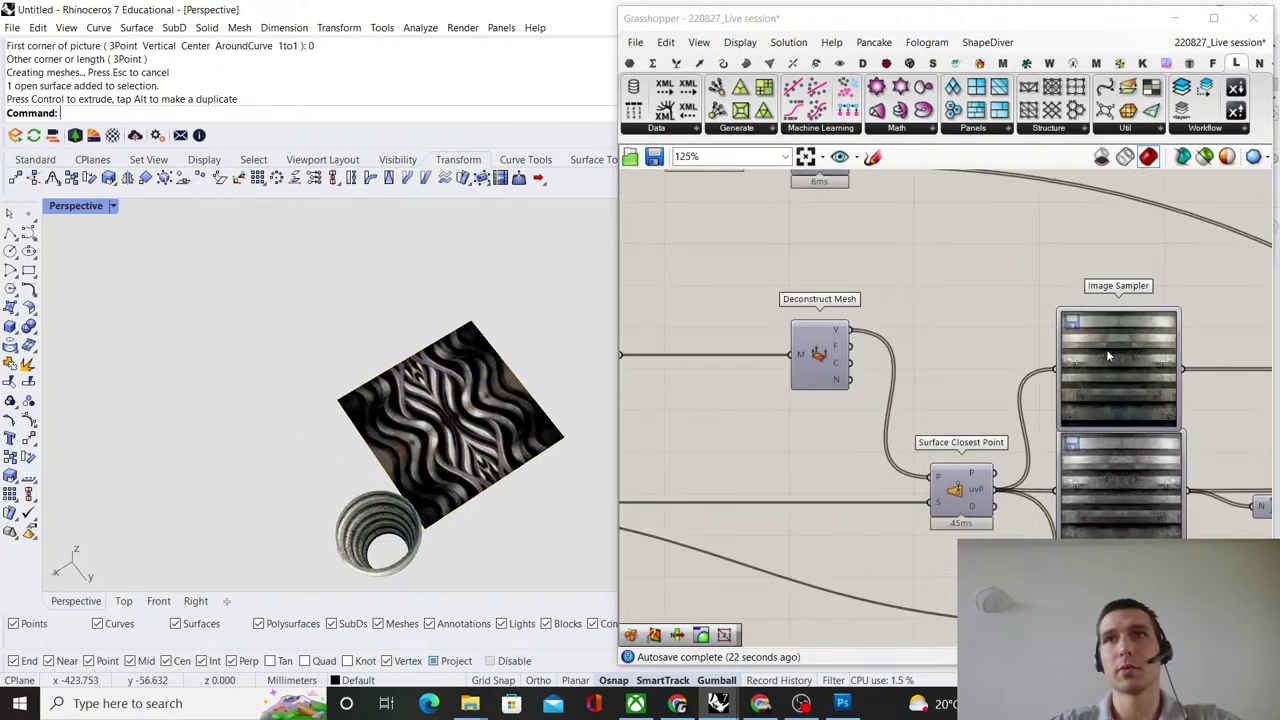
{"action": "scroll", "coordinate": [1065, 356], "scroll_direction": "down", "scroll_amount": 7}
{"action": "right_click_drag", "start_coordinate": [815, 357], "coordinate": [973, 385]}
{"action": "right_click_drag", "start_coordinate": [775, 386], "coordinate": [957, 386]}
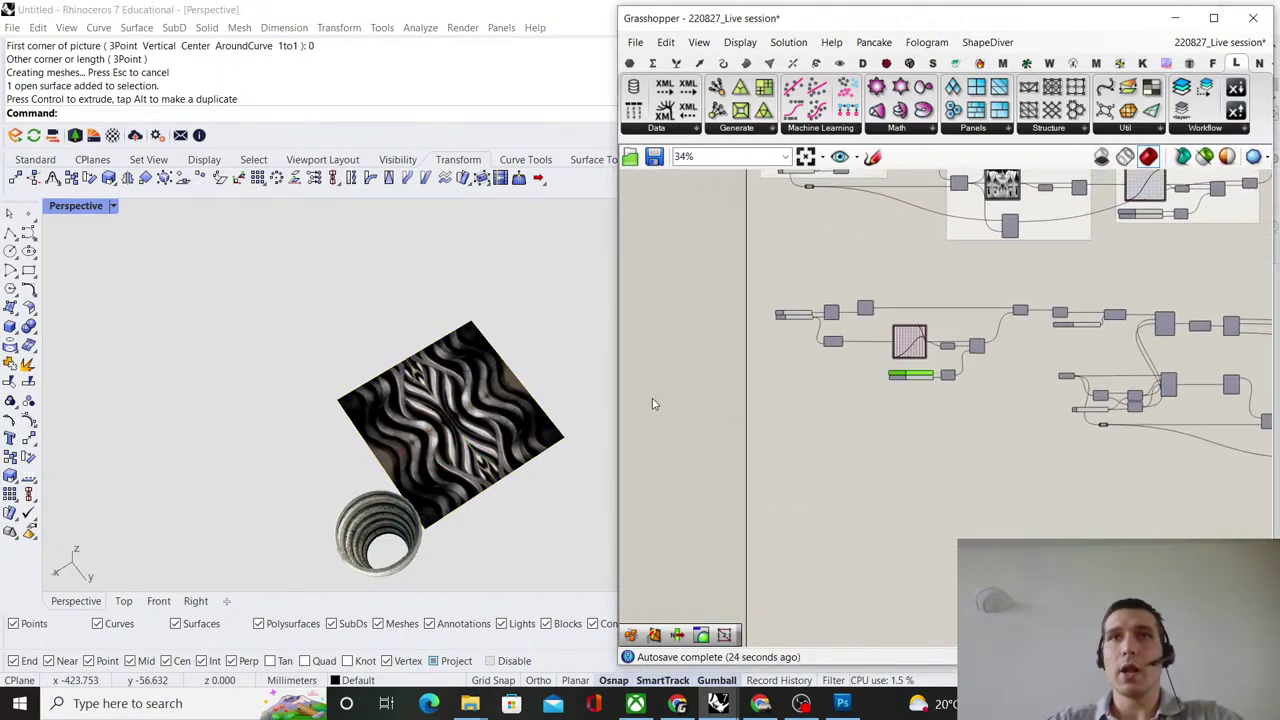
{"action": "left_click", "coordinate": [500, 380]}
{"action": "scroll", "coordinate": [923, 385], "scroll_direction": "up", "scroll_amount": 2}
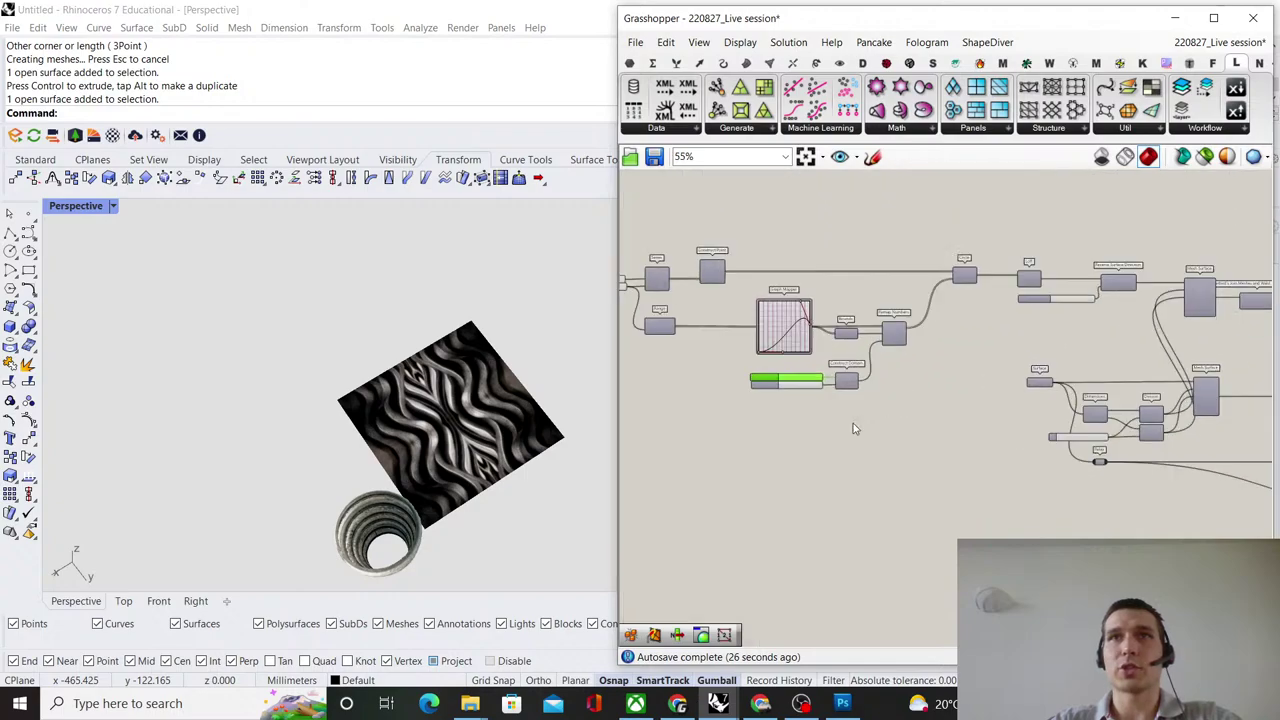
{"action": "middle_click", "coordinate": [924, 399]}
{"action": "left_click", "coordinate": [923, 438]}
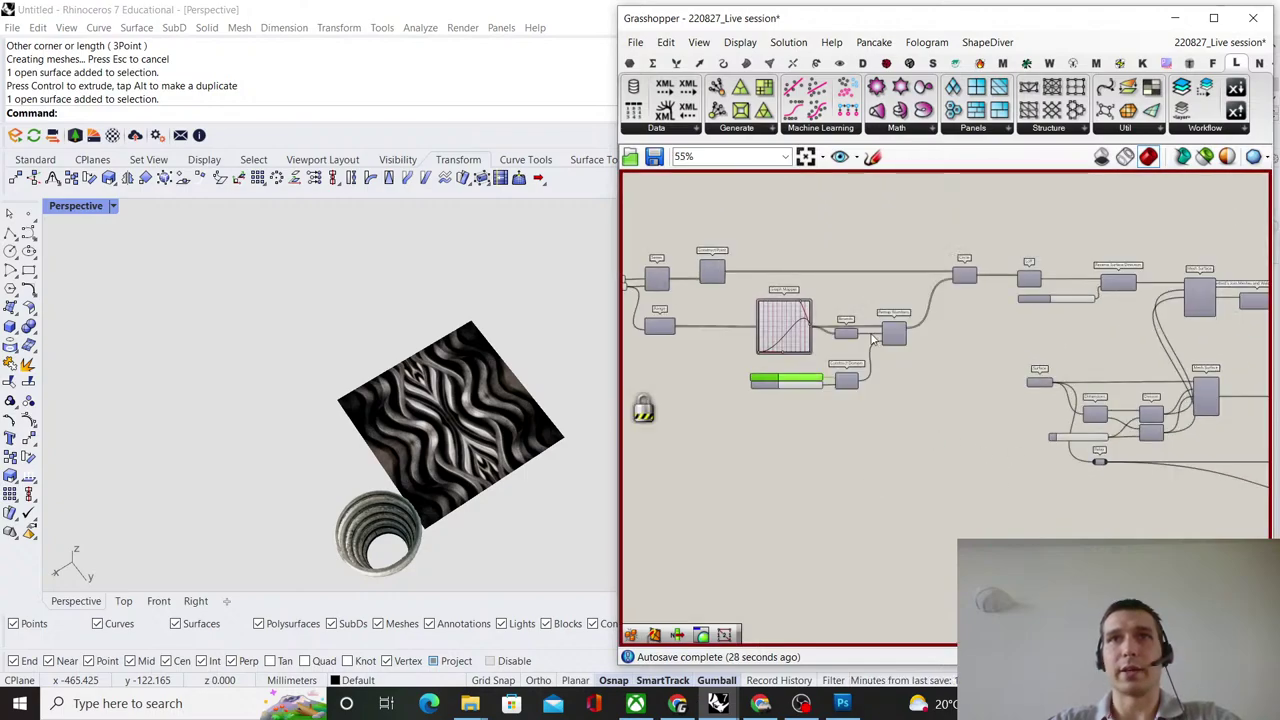
Set the reparameterized Surface parameter to reference the new picture surface on the ground plane.
{"action": "scroll", "coordinate": [888, 333], "scroll_direction": "up", "scroll_amount": 6}
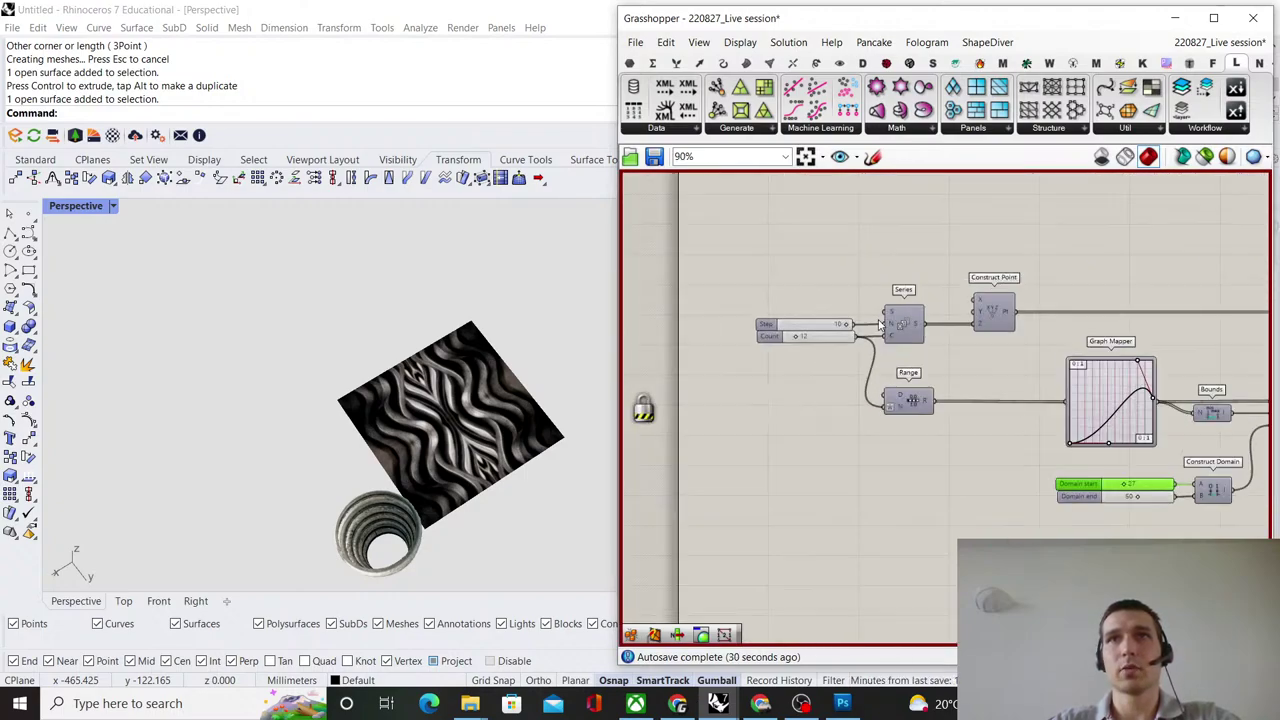
{"action": "scroll", "coordinate": [882, 327], "scroll_direction": "down", "scroll_amount": 6}
{"action": "right_click_drag", "start_coordinate": [1055, 343], "coordinate": [882, 356]}
{"action": "scroll", "coordinate": [922, 395], "scroll_direction": "up", "scroll_amount": 7}
{"action": "right_click", "coordinate": [875, 371]}
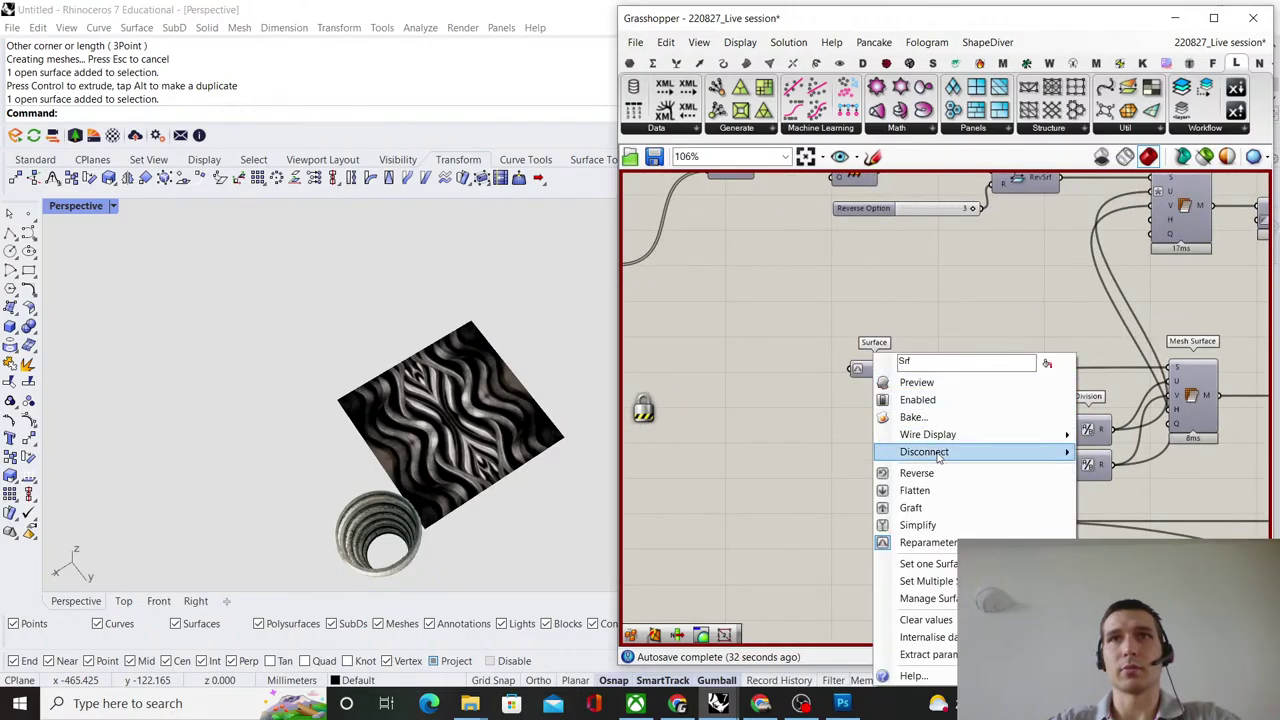
{"action": "left_click", "coordinate": [920, 563]}
{"action": "left_click", "coordinate": [450, 420]}
Load the Seamless metal texture2 image into the upper Image Sampler that supplies the mesh colors.
{"action": "scroll", "coordinate": [930, 295], "scroll_direction": "down", "scroll_amount": 5}
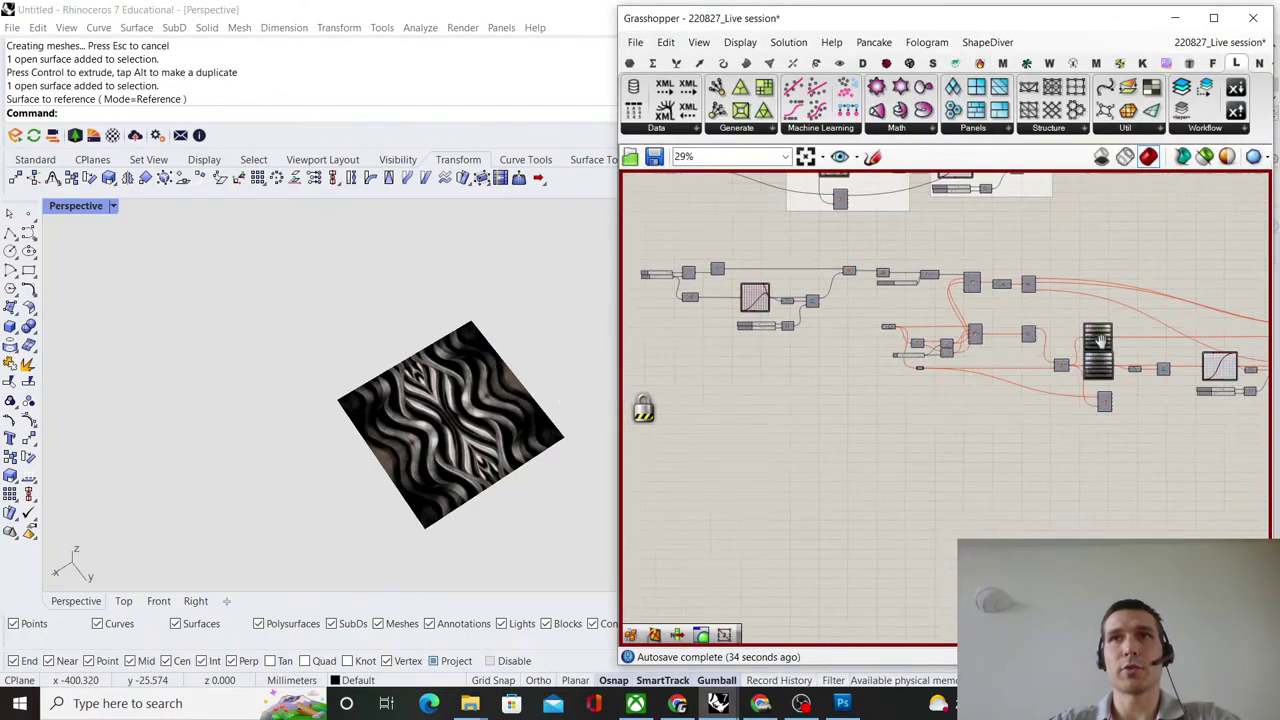
{"action": "scroll", "coordinate": [836, 331], "scroll_direction": "up", "scroll_amount": 5}
{"action": "left_click", "coordinate": [818, 316]}
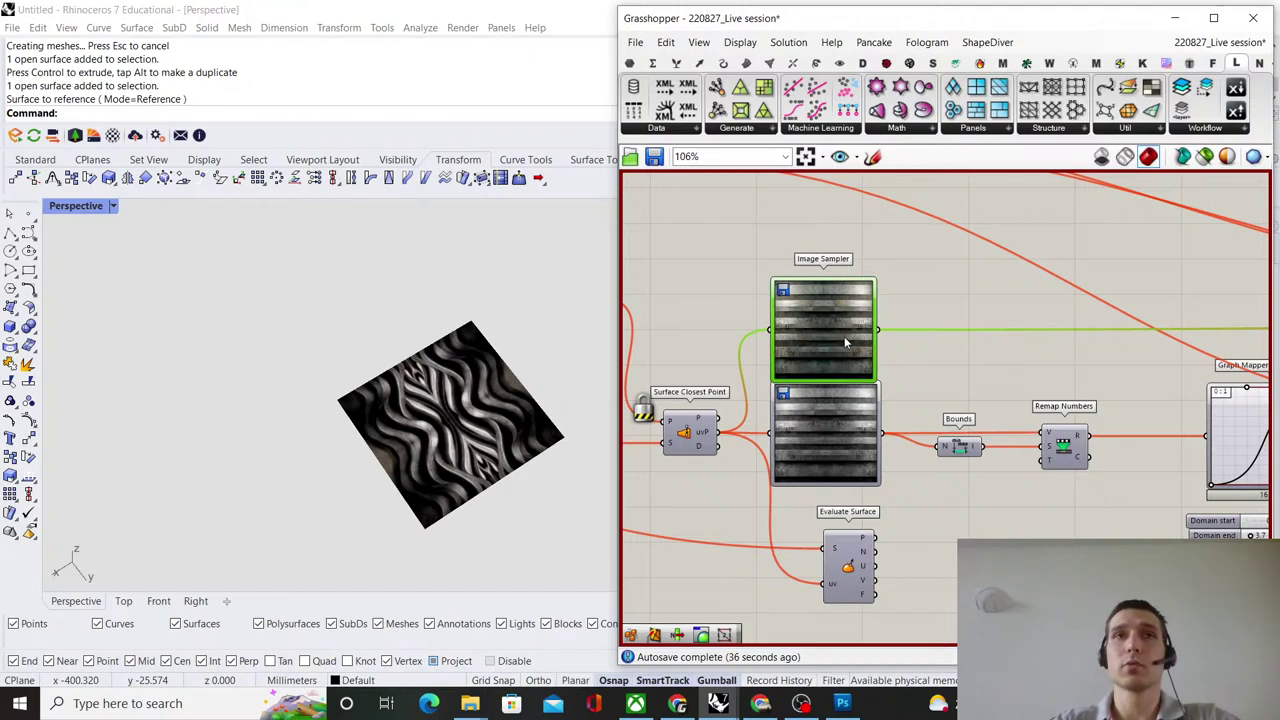
{"action": "double_click", "coordinate": [845, 340]}
{"action": "left_click", "coordinate": [1042, 352]}
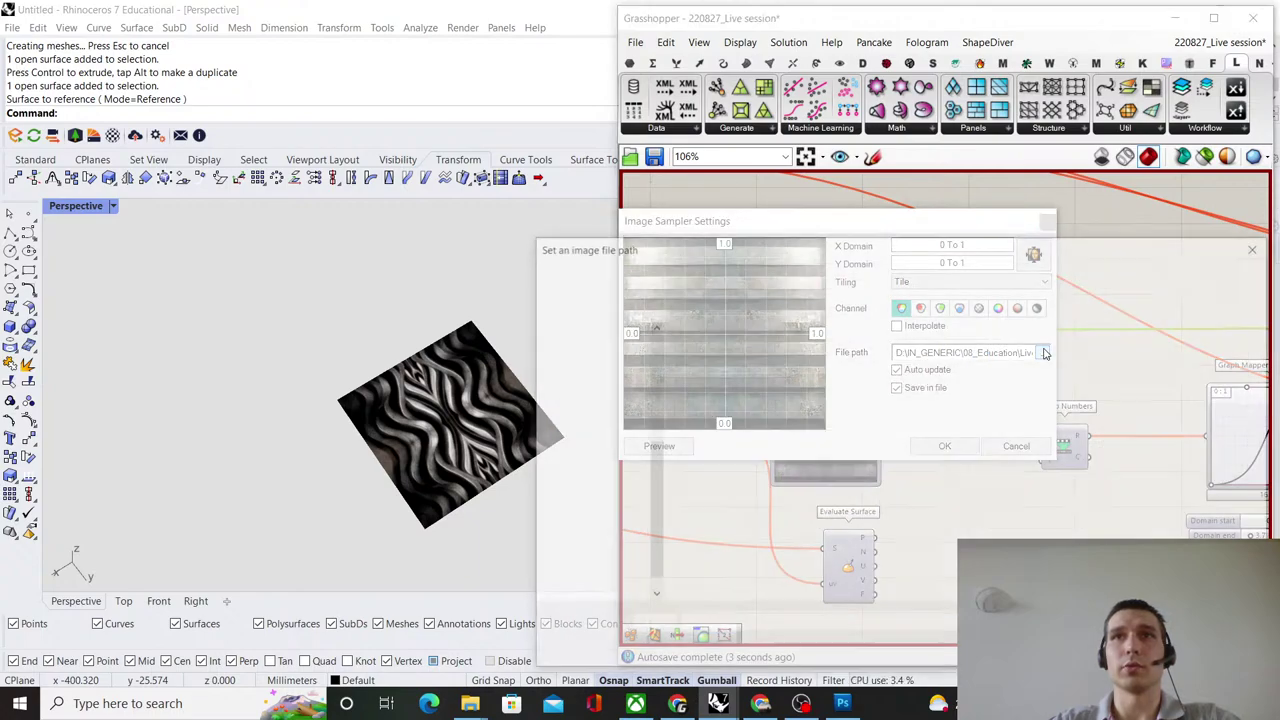
{"action": "double_click", "coordinate": [1110, 490]}
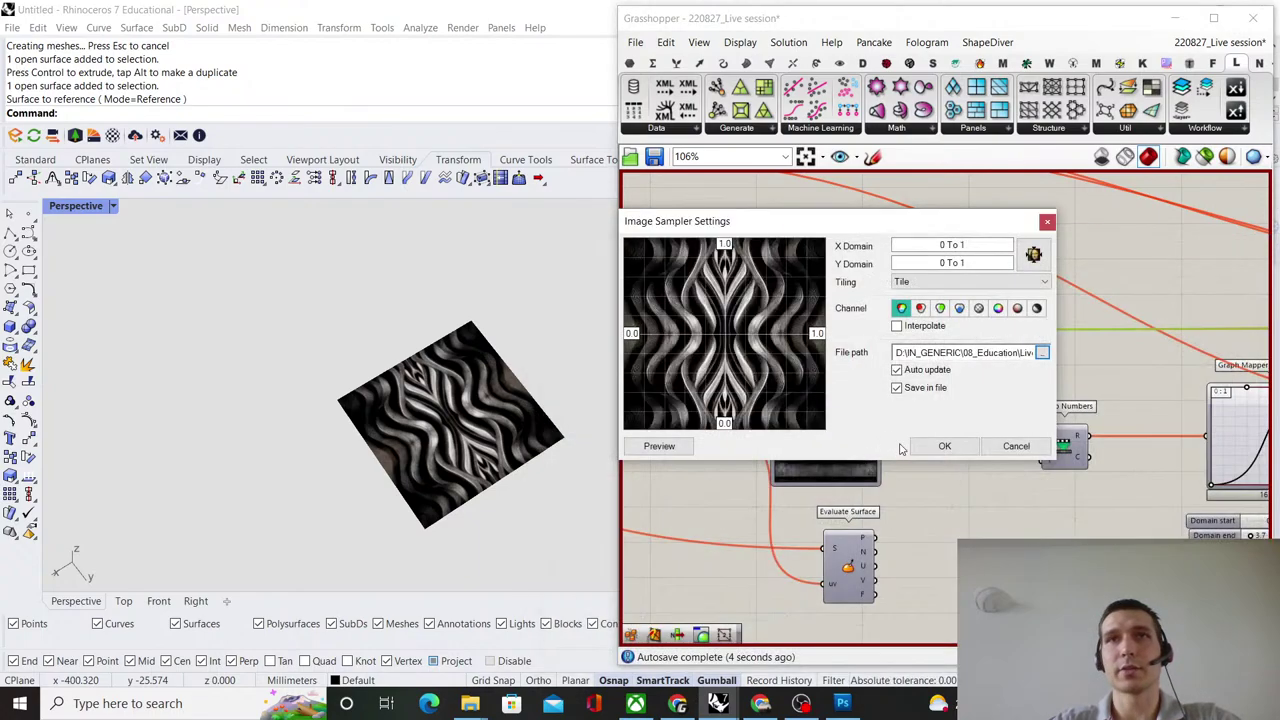
{"action": "left_click", "coordinate": [943, 447]}
{"action": "scroll", "coordinate": [858, 546], "scroll_direction": "up", "scroll_amount": 2}
Load the same wavy metal texture into the lower Image Sampler, keeping its brightness channel and interpolation.
{"action": "left_click", "coordinate": [838, 413]}
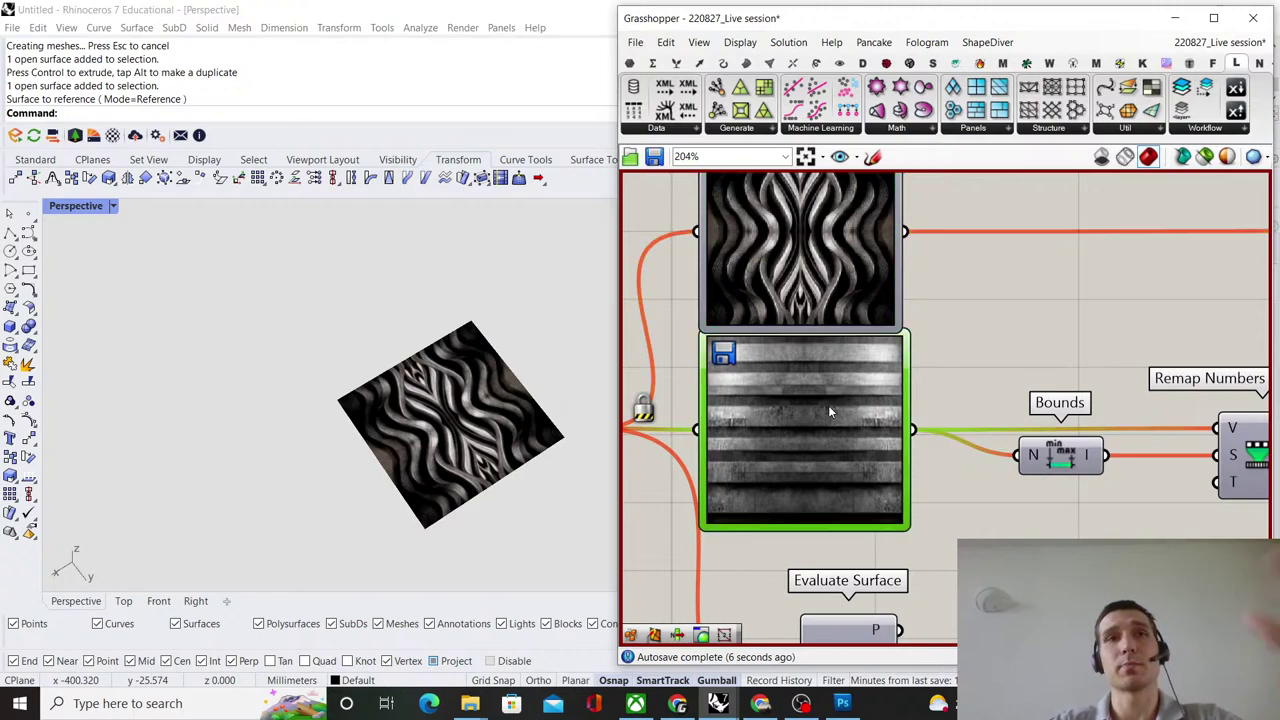
{"action": "double_click", "coordinate": [828, 405]}
{"action": "left_click", "coordinate": [1033, 422]}
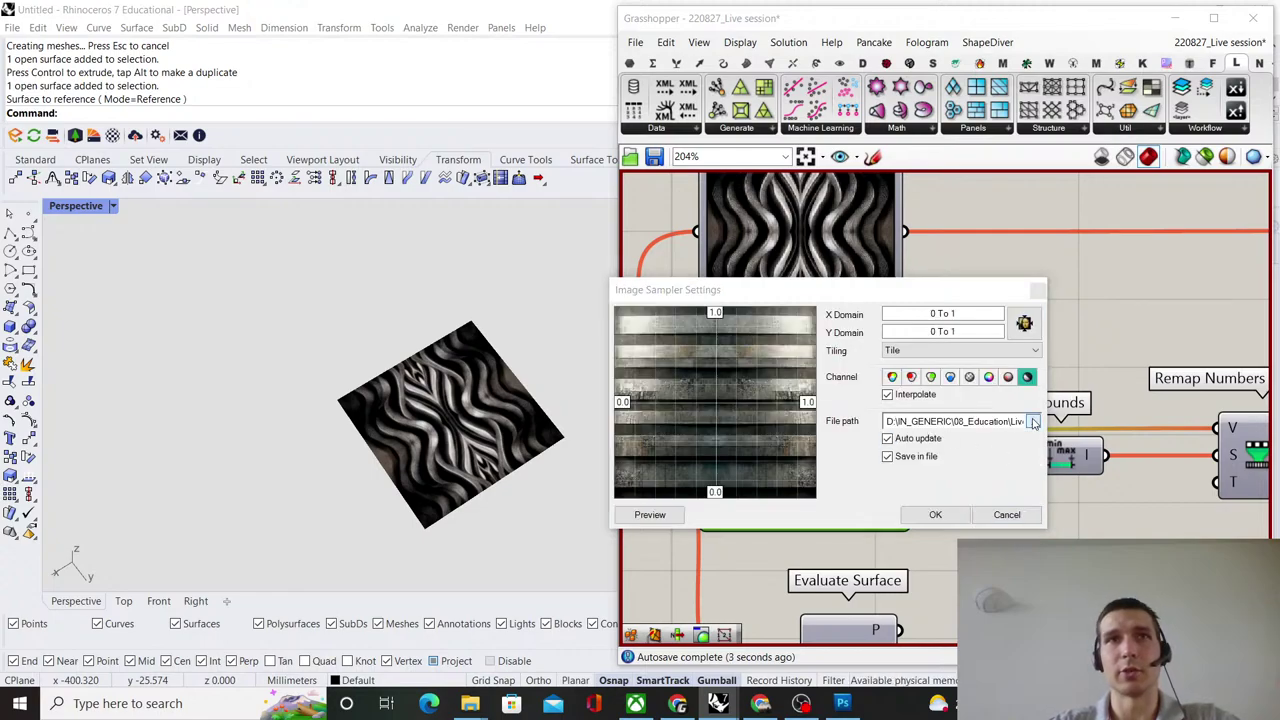
{"action": "left_click", "coordinate": [1143, 490]}
{"action": "left_click", "coordinate": [1140, 653]}
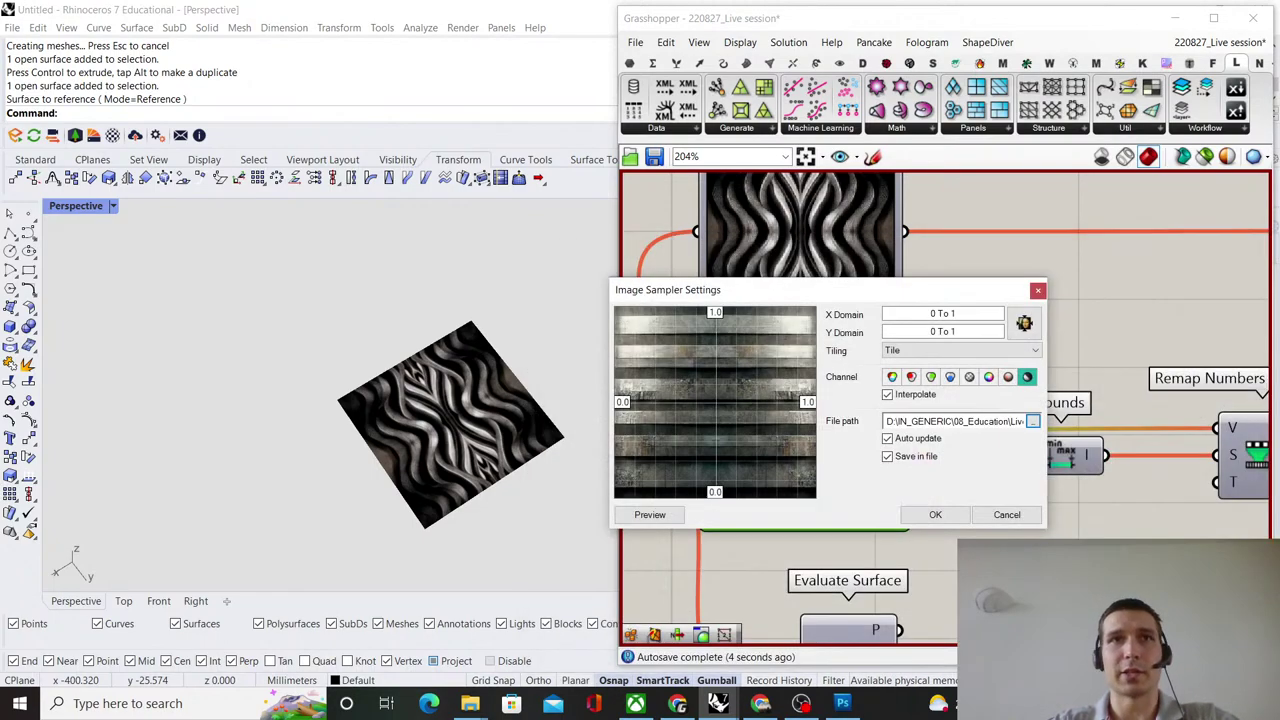
{"action": "left_click", "coordinate": [935, 514]}
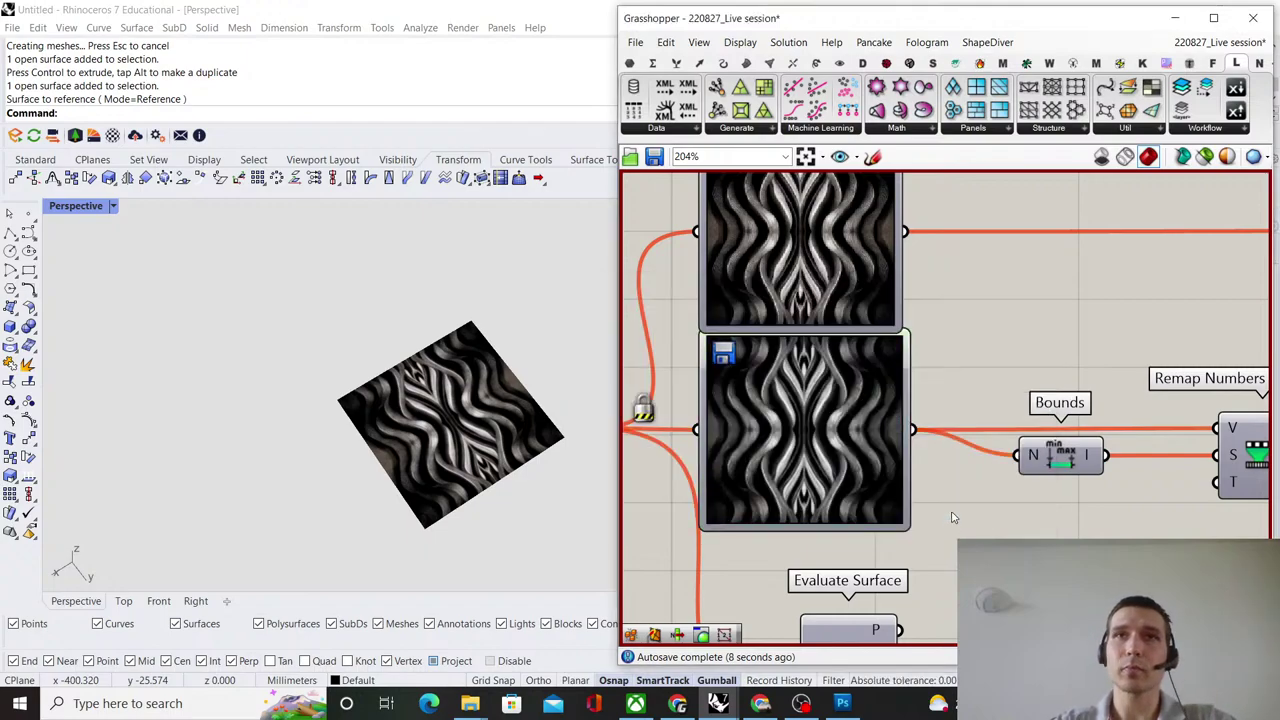
Line up the two stacked Image Samplers along their output edges.
{"action": "scroll", "coordinate": [953, 517], "scroll_direction": "down", "scroll_amount": 3}
{"action": "left_click_drag", "start_coordinate": [925, 514], "coordinate": [866, 325]}
{"action": "left_click", "coordinate": [958, 329]}
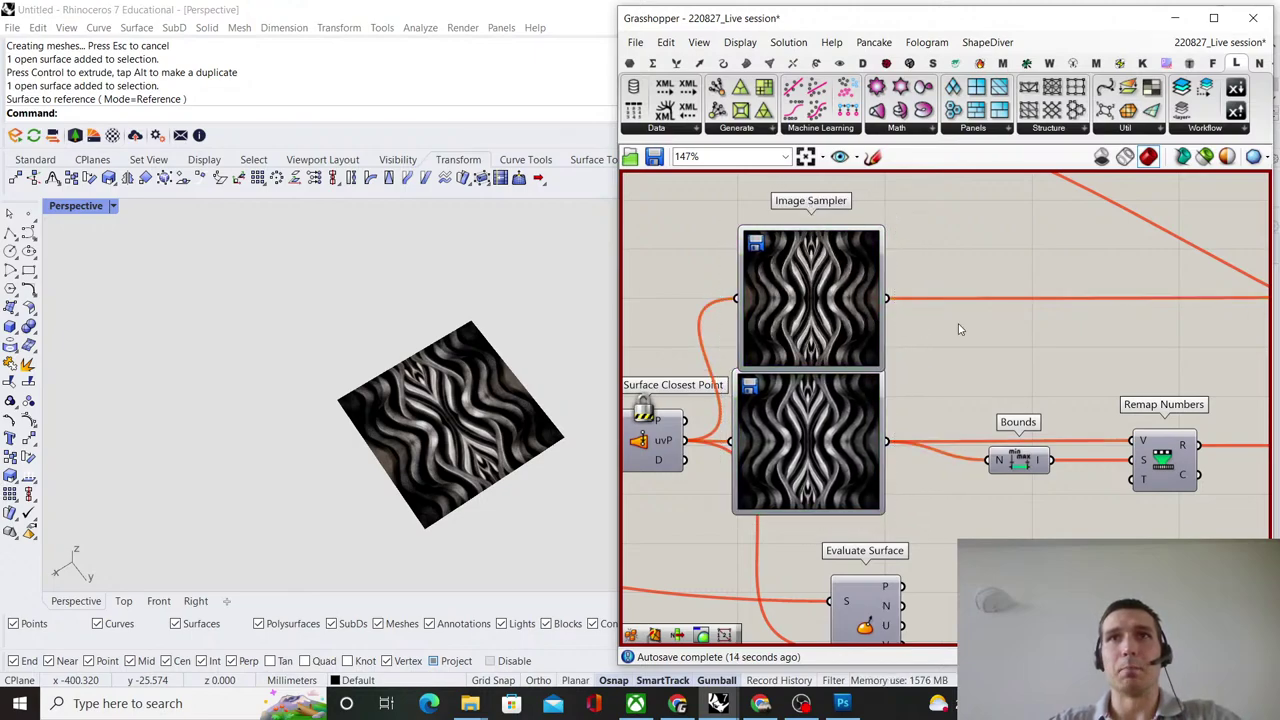
Delete the unused Evaluate Surface component below the Image Samplers.
{"action": "scroll", "coordinate": [875, 290], "scroll_direction": "down", "scroll_amount": 5}
{"action": "scroll", "coordinate": [870, 300], "scroll_direction": "up", "scroll_amount": 5}
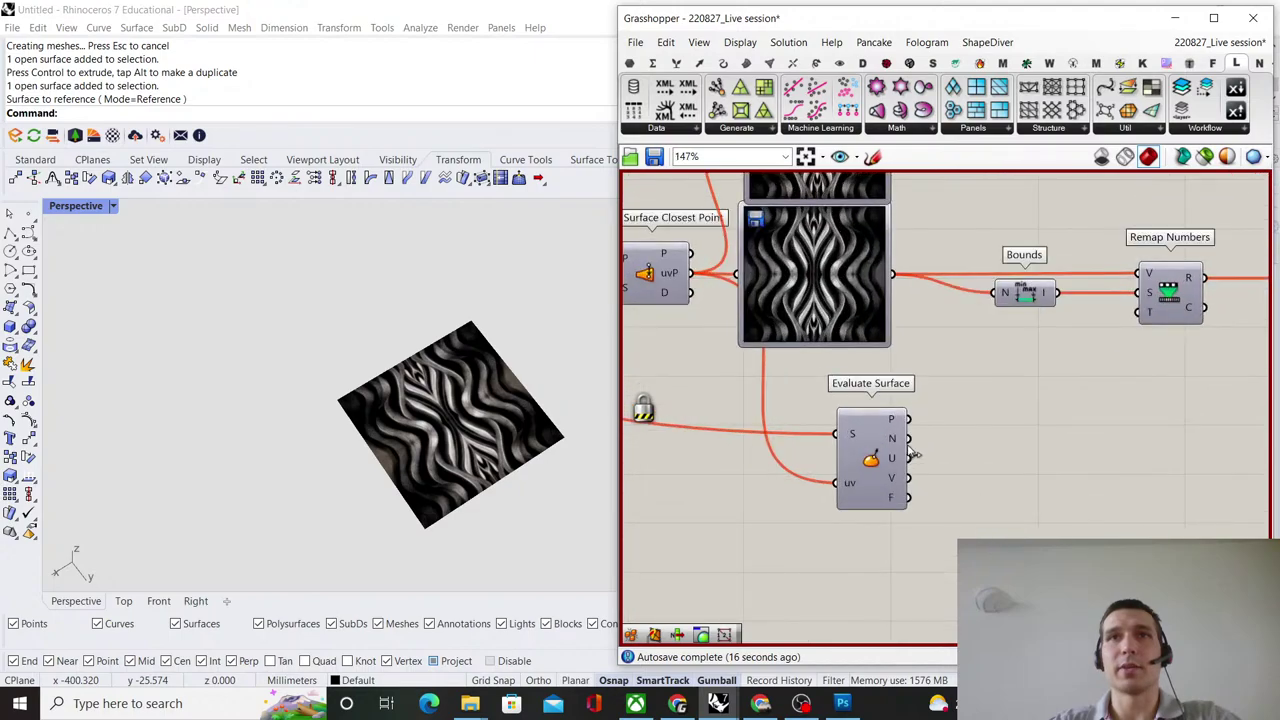
{"action": "left_click", "coordinate": [870, 455]}
{"action": "scroll", "coordinate": [872, 445], "scroll_direction": "down", "scroll_amount": 5}
{"action": "scroll", "coordinate": [866, 453], "scroll_direction": "up", "scroll_amount": 3}
{"action": "key", "text": "Delete"}
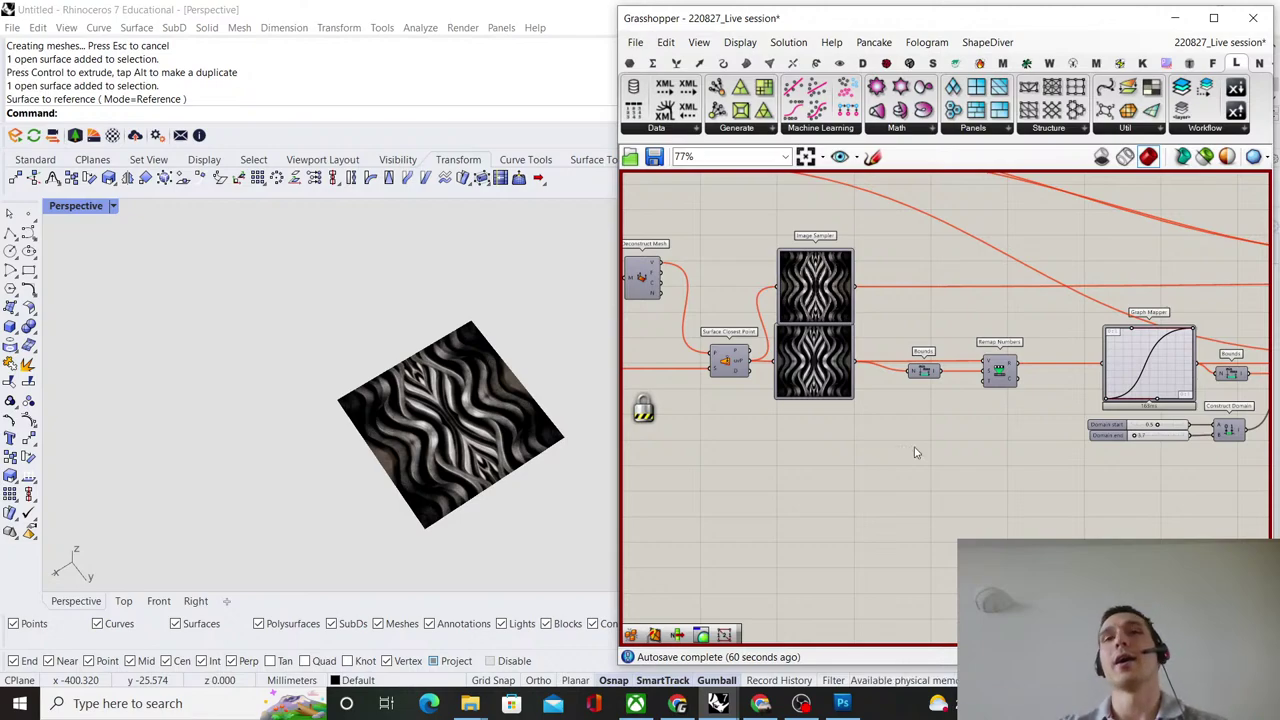
Unlock the solver to recompute the definition and inspect the wavy relief on the vessel from the side.
{"action": "scroll", "coordinate": [914, 447], "scroll_direction": "down", "scroll_amount": 5}
{"action": "right_click_drag", "start_coordinate": [975, 409], "coordinate": [857, 409]}
{"action": "scroll", "coordinate": [1034, 412], "scroll_direction": "up", "scroll_amount": 5}
{"action": "middle_click", "coordinate": [1031, 409]}
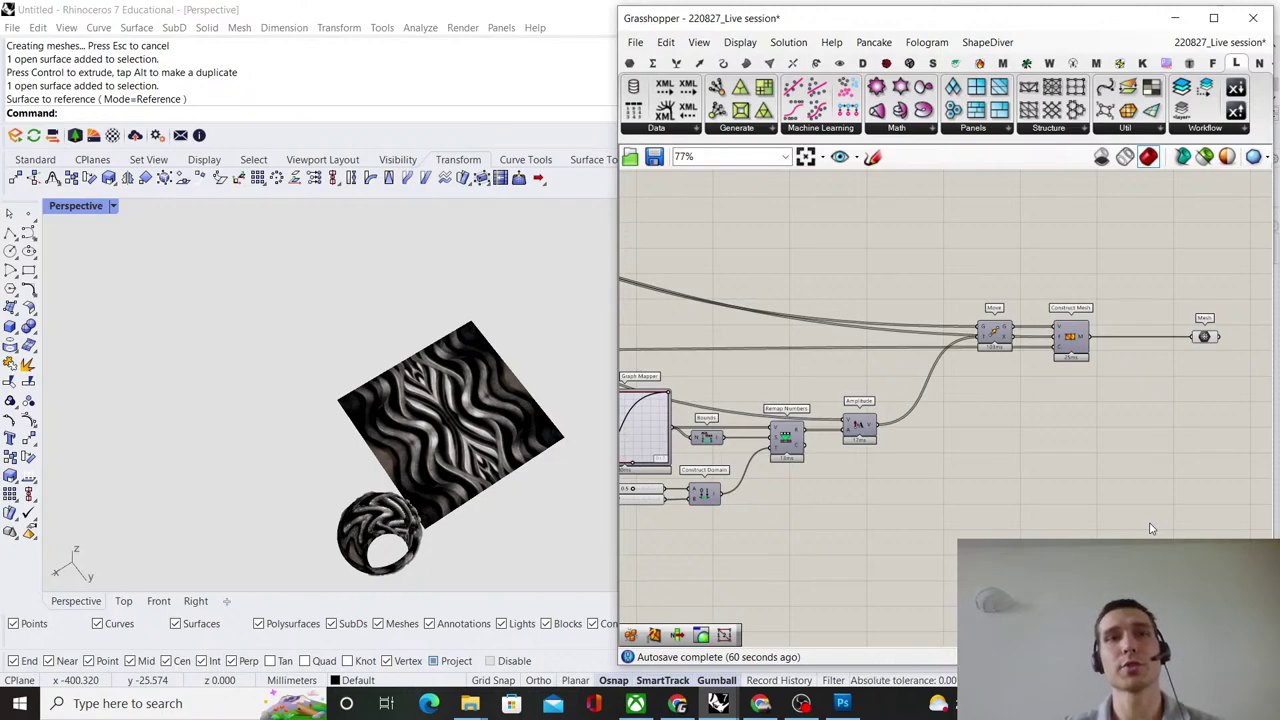
{"action": "right_click_drag", "start_coordinate": [330, 470], "coordinate": [208, 324]}
{"action": "scroll", "coordinate": [310, 313], "scroll_direction": "up", "scroll_amount": 5}
{"action": "scroll", "coordinate": [208, 324], "scroll_direction": "up", "scroll_amount": 6}
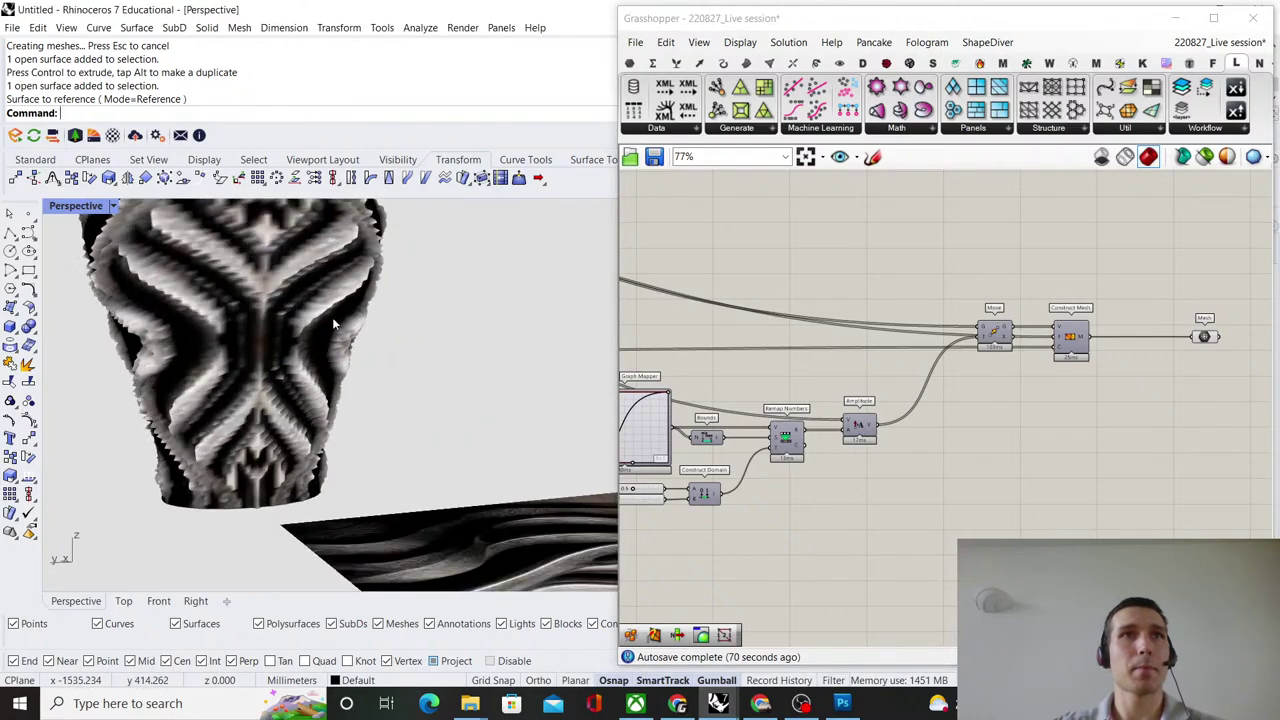
{"action": "mouse_move", "coordinate": [333, 319]}
{"action": "right_mouse_down"}
{"action": "mouse_move", "coordinate": [302, 326]}
{"action": "mouse_move", "coordinate": [338, 335]}
{"action": "right_mouse_up"}
{"action": "scroll", "coordinate": [327, 336], "scroll_direction": "down", "scroll_amount": 4}
Set slider B, which divides the picture surface's dimensions, to 0.5 and inspect the finer relief mesh.
{"action": "scroll", "coordinate": [846, 374], "scroll_direction": "down", "scroll_amount": 6}
{"action": "right_click_drag", "start_coordinate": [846, 374], "coordinate": [1070, 372]}
{"action": "scroll", "coordinate": [802, 362], "scroll_direction": "up", "scroll_amount": 6}
{"action": "scroll", "coordinate": [950, 403], "scroll_direction": "down", "scroll_amount": 2}
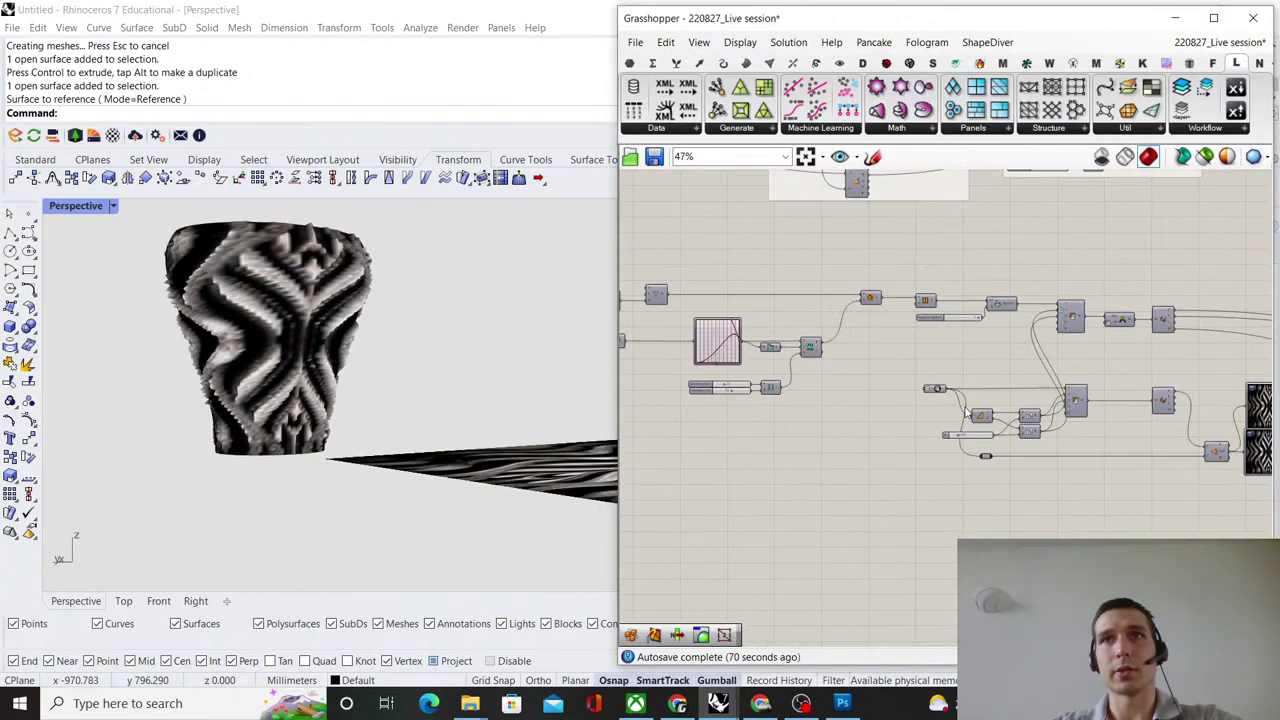
{"action": "scroll", "coordinate": [968, 413], "scroll_direction": "up", "scroll_amount": 4}
{"action": "scroll", "coordinate": [896, 411], "scroll_direction": "down", "scroll_amount": 5}
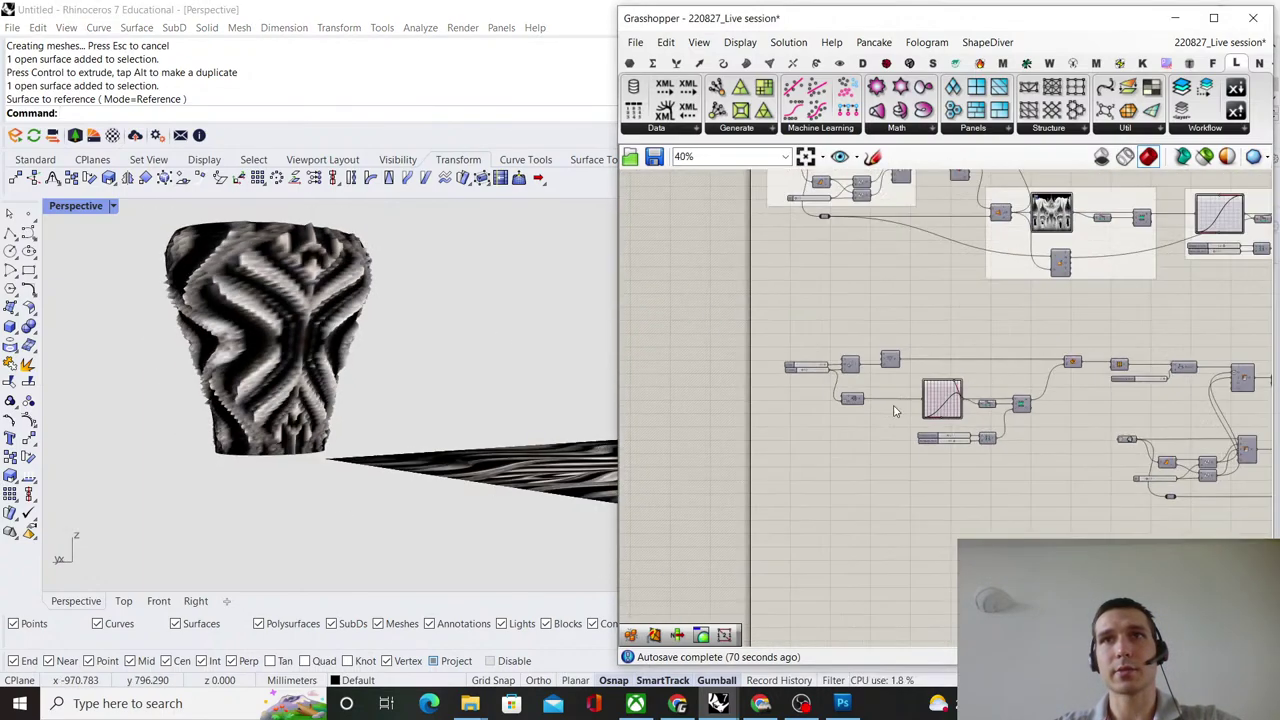
{"action": "scroll", "coordinate": [895, 411], "scroll_direction": "up", "scroll_amount": 10}
{"action": "double_click", "coordinate": [903, 478]}
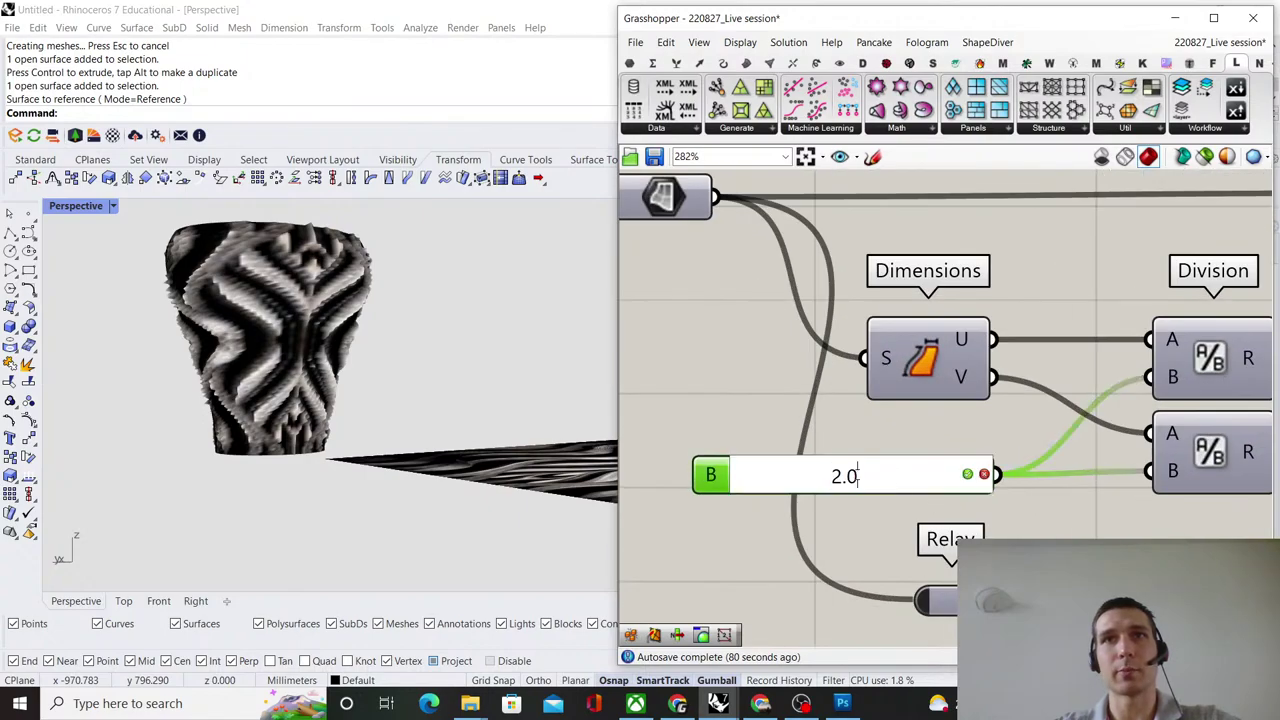
{"action": "type", "text": "0.5"}
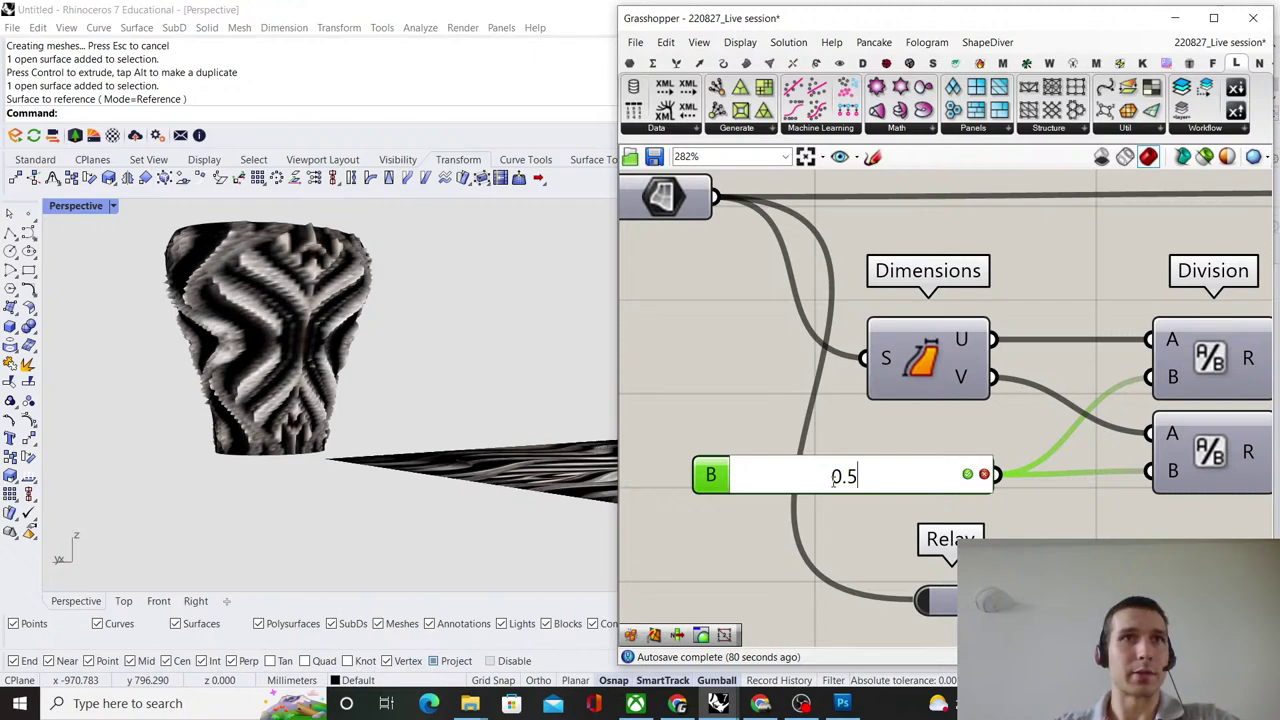
{"action": "key", "text": "Return"}
{"action": "scroll", "coordinate": [246, 274], "scroll_direction": "up", "scroll_amount": 5}
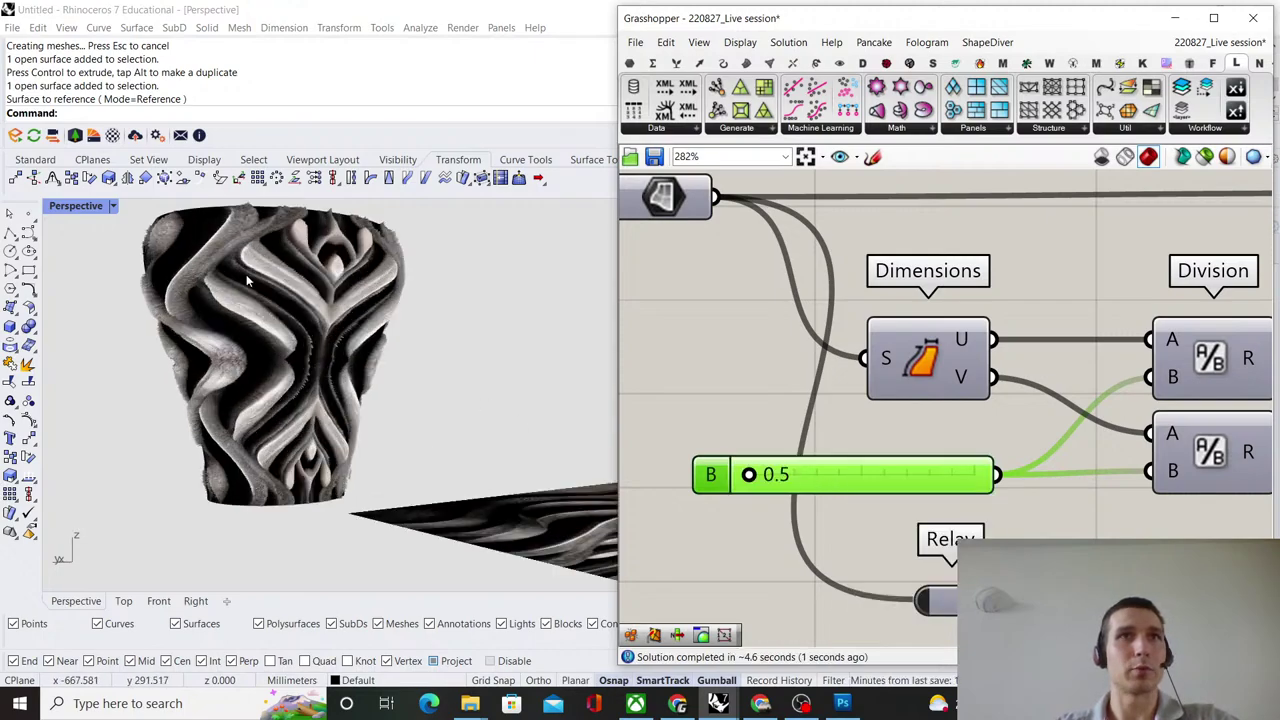
{"action": "scroll", "coordinate": [286, 321], "scroll_direction": "down", "scroll_amount": 6}
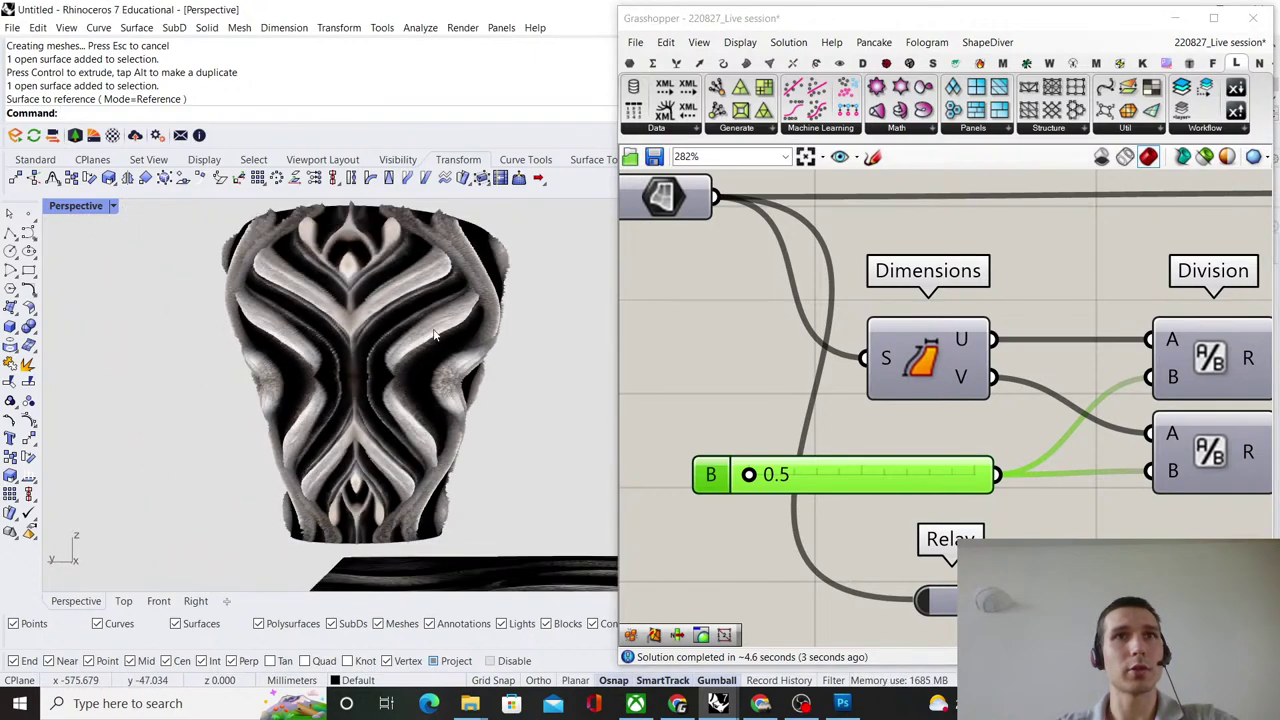
{"action": "right_click_drag", "start_coordinate": [324, 334], "coordinate": [302, 376]}
{"action": "scroll", "coordinate": [346, 368], "scroll_direction": "down", "scroll_amount": 6}
{"action": "scroll", "coordinate": [302, 376], "scroll_direction": "up", "scroll_amount": 5}
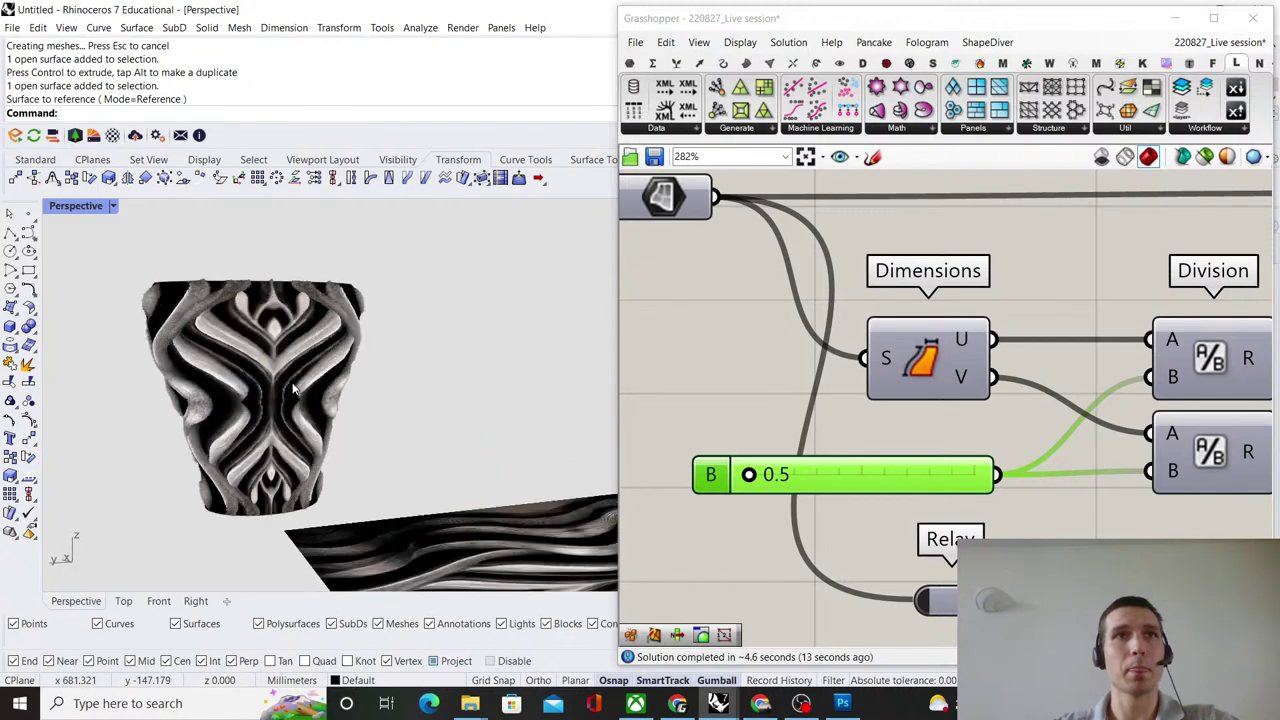
Move the final Mesh parameter farther from Construct Mesh to make room for another component between them.
{"action": "scroll", "coordinate": [957, 378], "scroll_direction": "down", "scroll_amount": 6}
{"action": "scroll", "coordinate": [957, 378], "scroll_direction": "down", "scroll_amount": 4}
{"action": "right_click_drag", "start_coordinate": [1172, 397], "coordinate": [855, 386]}
{"action": "scroll", "coordinate": [966, 363], "scroll_direction": "up", "scroll_amount": 3}
{"action": "scroll", "coordinate": [966, 363], "scroll_direction": "up", "scroll_amount": 5}
{"action": "scroll", "coordinate": [949, 406], "scroll_direction": "down", "scroll_amount": 3}
{"action": "scroll", "coordinate": [870, 389], "scroll_direction": "up", "scroll_amount": 3}
{"action": "left_click_drag", "start_coordinate": [903, 417], "coordinate": [1135, 418]}
{"action": "left_click", "coordinate": [870, 468]}
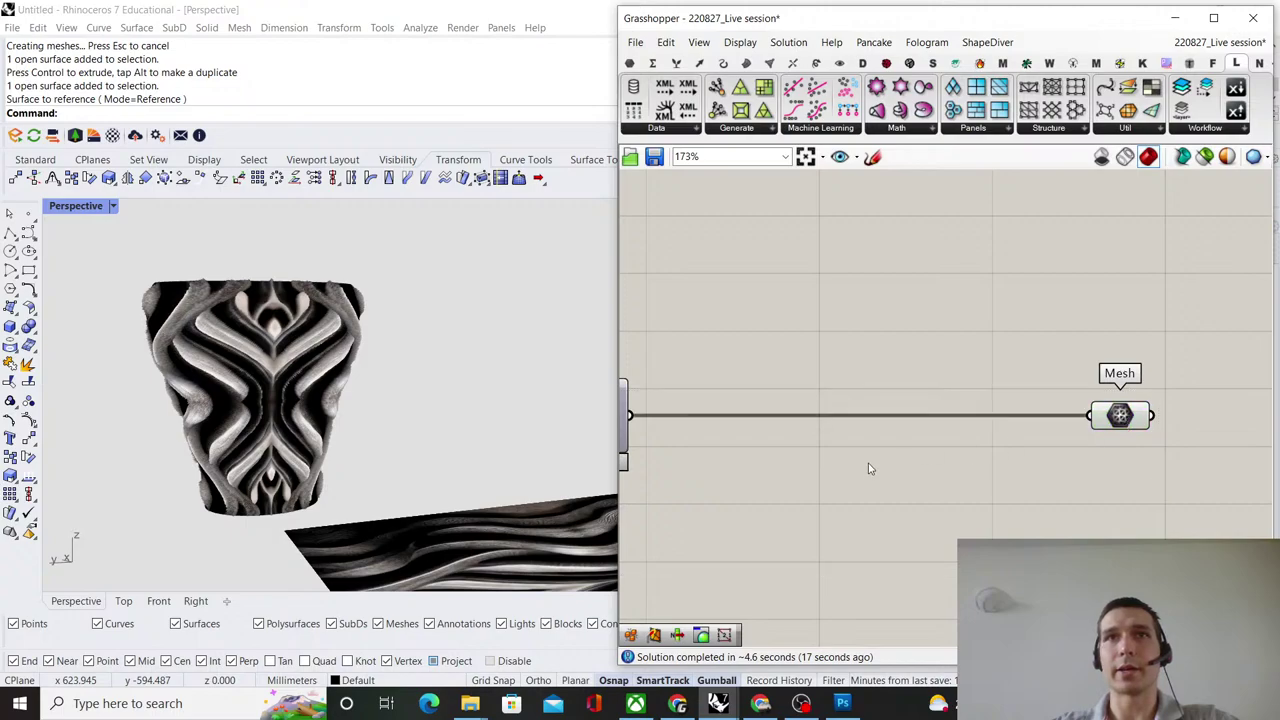
{"action": "right_click_drag", "start_coordinate": [871, 480], "coordinate": [929, 421]}
{"action": "scroll", "coordinate": [1012, 431], "scroll_direction": "down", "scroll_amount": 10}
{"action": "scroll", "coordinate": [929, 420], "scroll_direction": "up", "scroll_amount": 6}
{"action": "scroll", "coordinate": [890, 443], "scroll_direction": "up", "scroll_amount": 4}
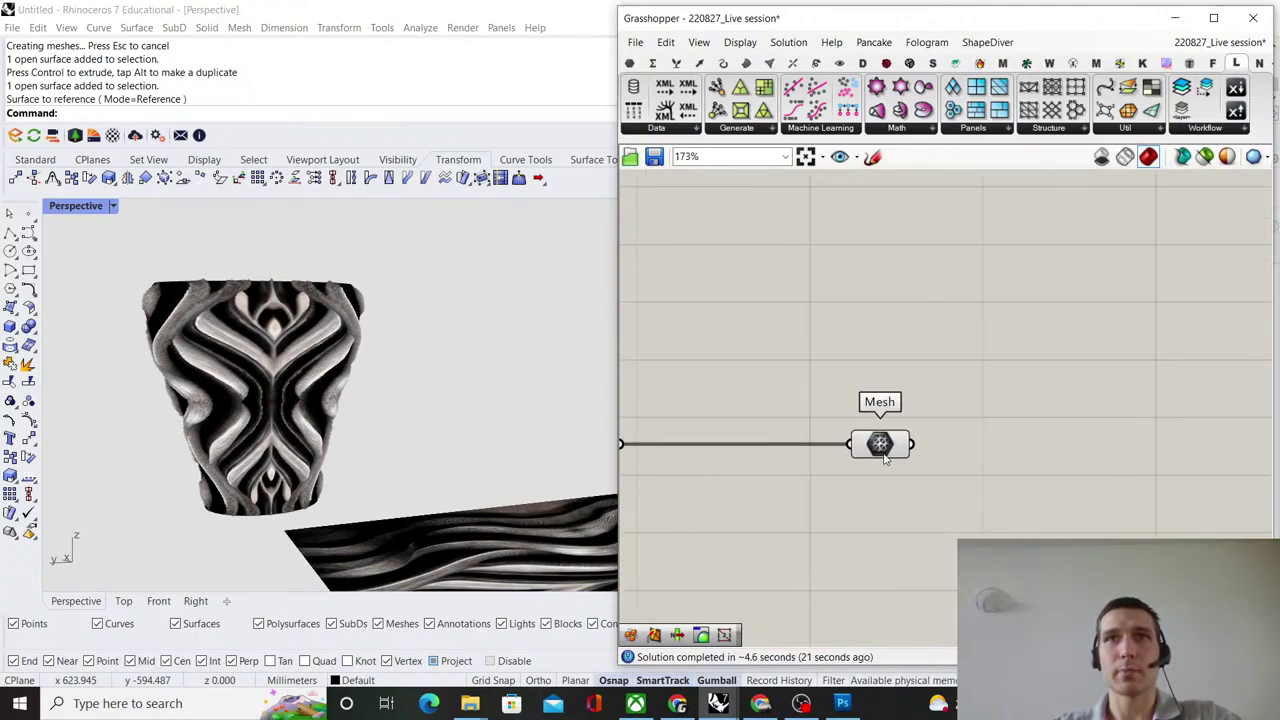
{"action": "left_click_drag", "start_coordinate": [884, 455], "coordinate": [1082, 455]}
{"action": "left_click", "coordinate": [862, 378]}
{"action": "right_click_drag", "start_coordinate": [848, 371], "coordinate": [970, 328]}
Add Weaverbird's Catmull-Clark Subdivision and wire it between Construct Mesh and the final Mesh parameter.
{"action": "double_click", "coordinate": [946, 453]}
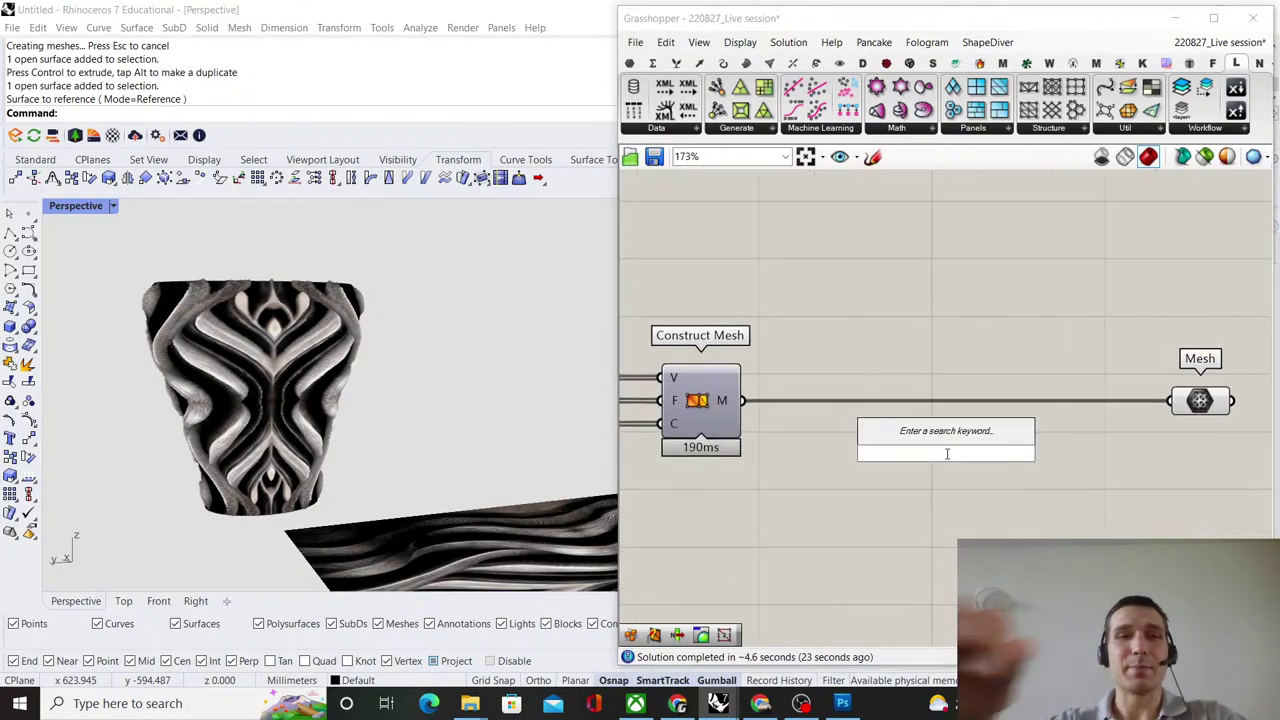
{"action": "type", "text": "catmull"}
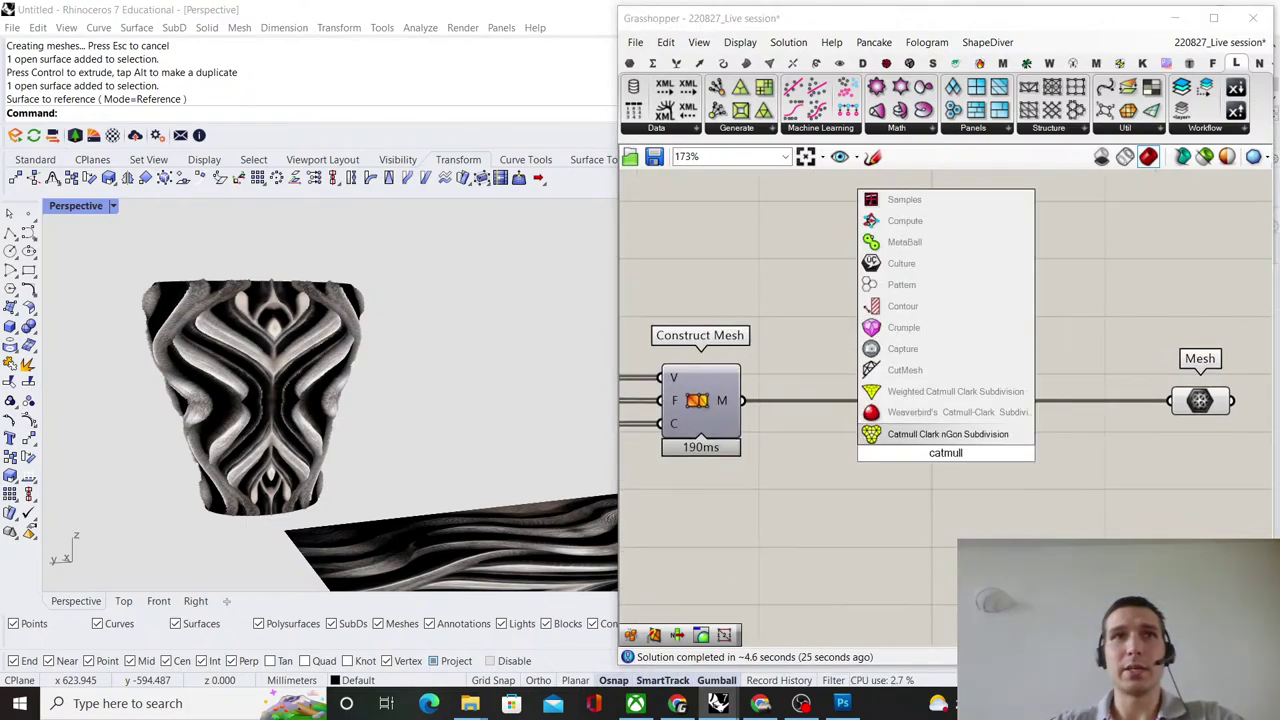
{"action": "left_click", "coordinate": [950, 412]}
{"action": "scroll", "coordinate": [735, 405], "scroll_direction": "up", "scroll_amount": 2}
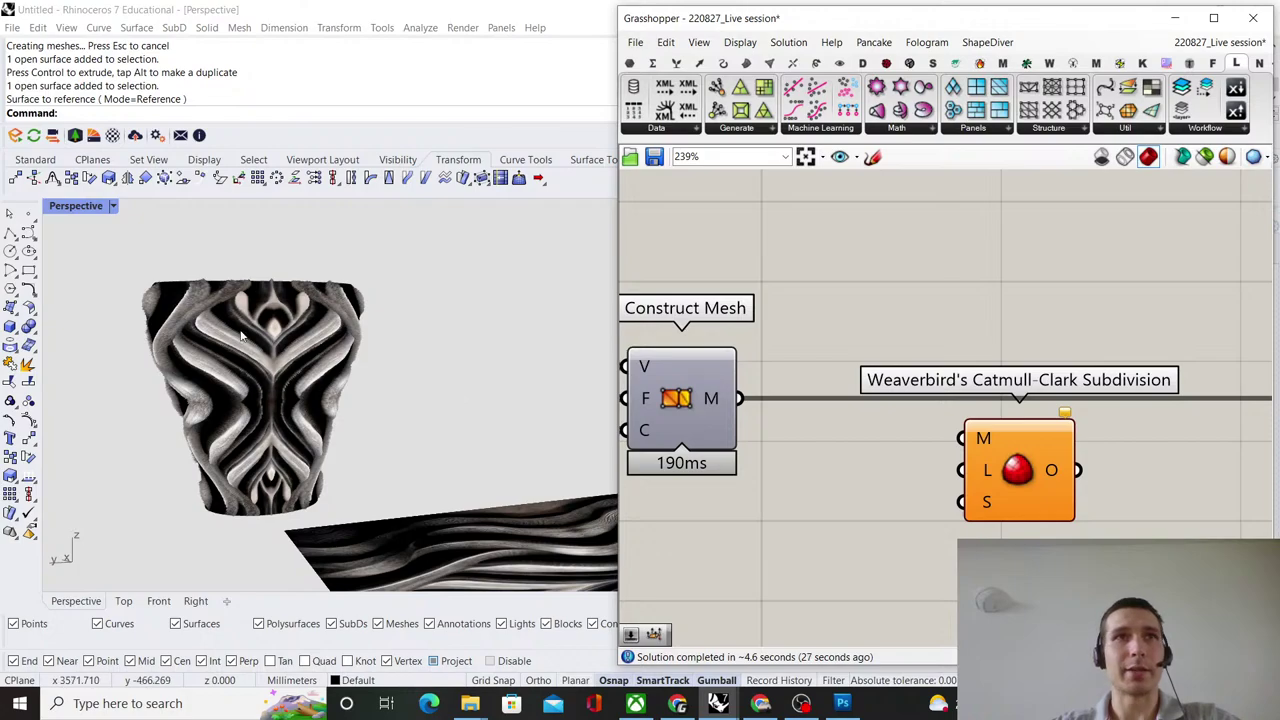
{"action": "scroll", "coordinate": [220, 350], "scroll_direction": "up", "scroll_amount": 3}
{"action": "scroll", "coordinate": [220, 350], "scroll_direction": "up", "scroll_amount": 2}
{"action": "scroll", "coordinate": [298, 372], "scroll_direction": "down", "scroll_amount": 5}
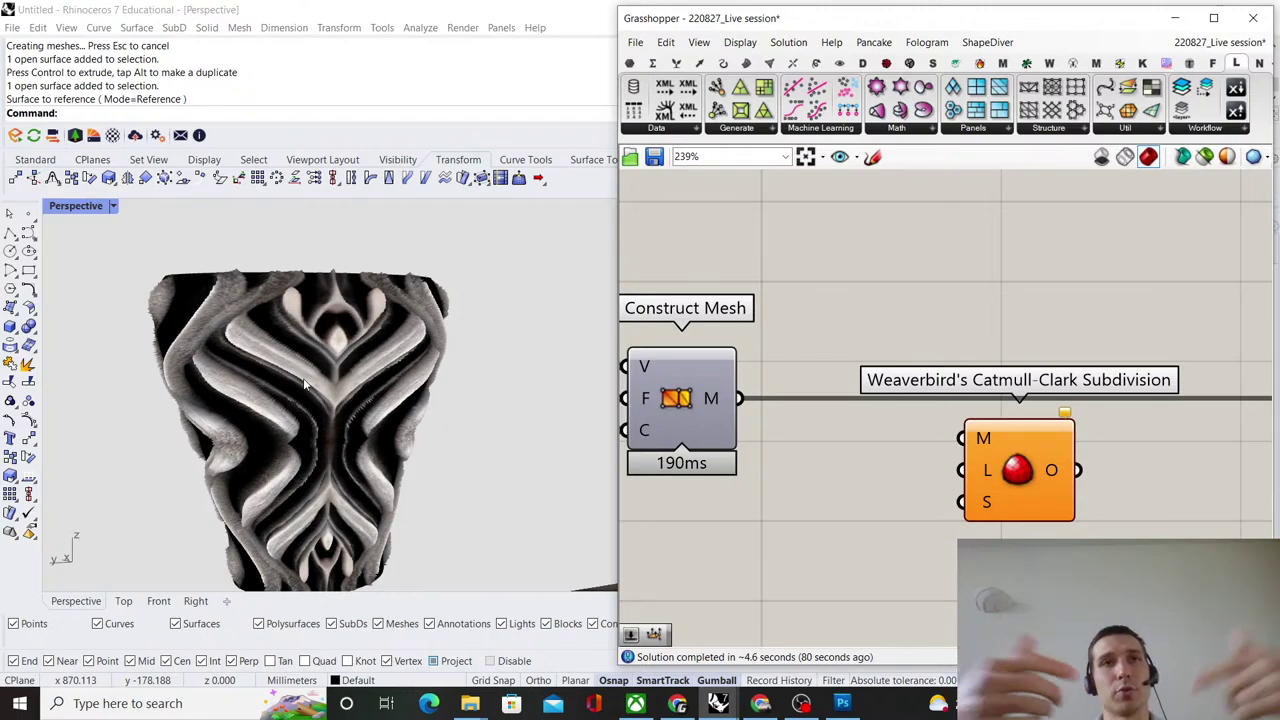
{"action": "left_click", "coordinate": [703, 413]}
{"action": "left_click_drag", "start_coordinate": [703, 413], "coordinate": [963, 438]}
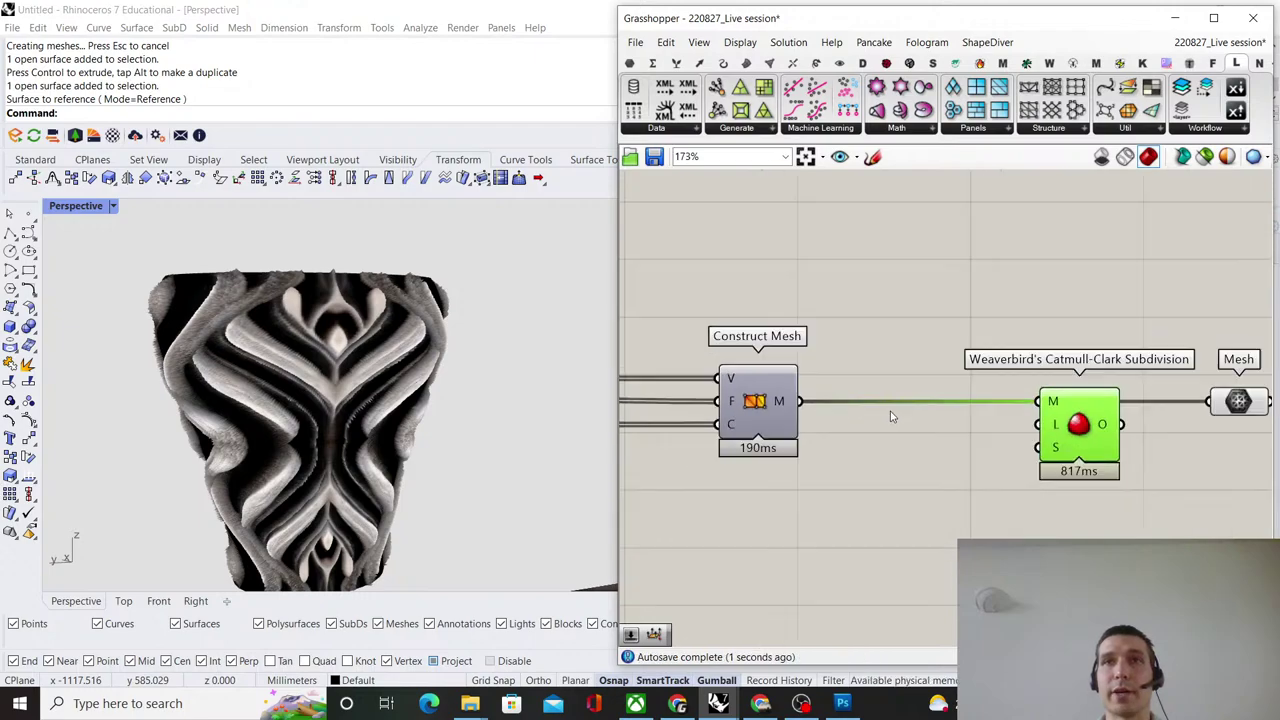
Add a number slider ranging from 1 to 3, set to 2, and wire it to the Catmull-Clark component's Level input.
{"action": "scroll", "coordinate": [891, 414], "scroll_direction": "down", "scroll_amount": 3}
{"action": "scroll", "coordinate": [994, 343], "scroll_direction": "up", "scroll_amount": 4}
{"action": "double_click", "coordinate": [868, 503]}
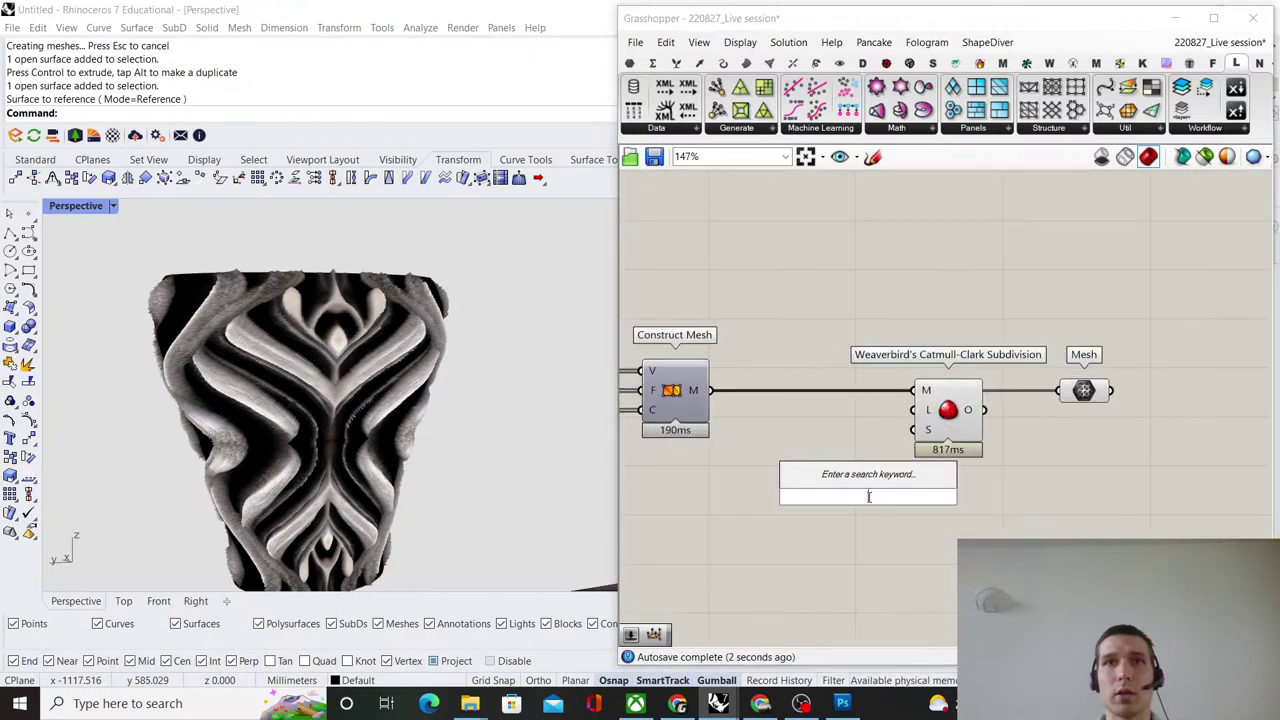
{"action": "type", "text": "1..2..2"}
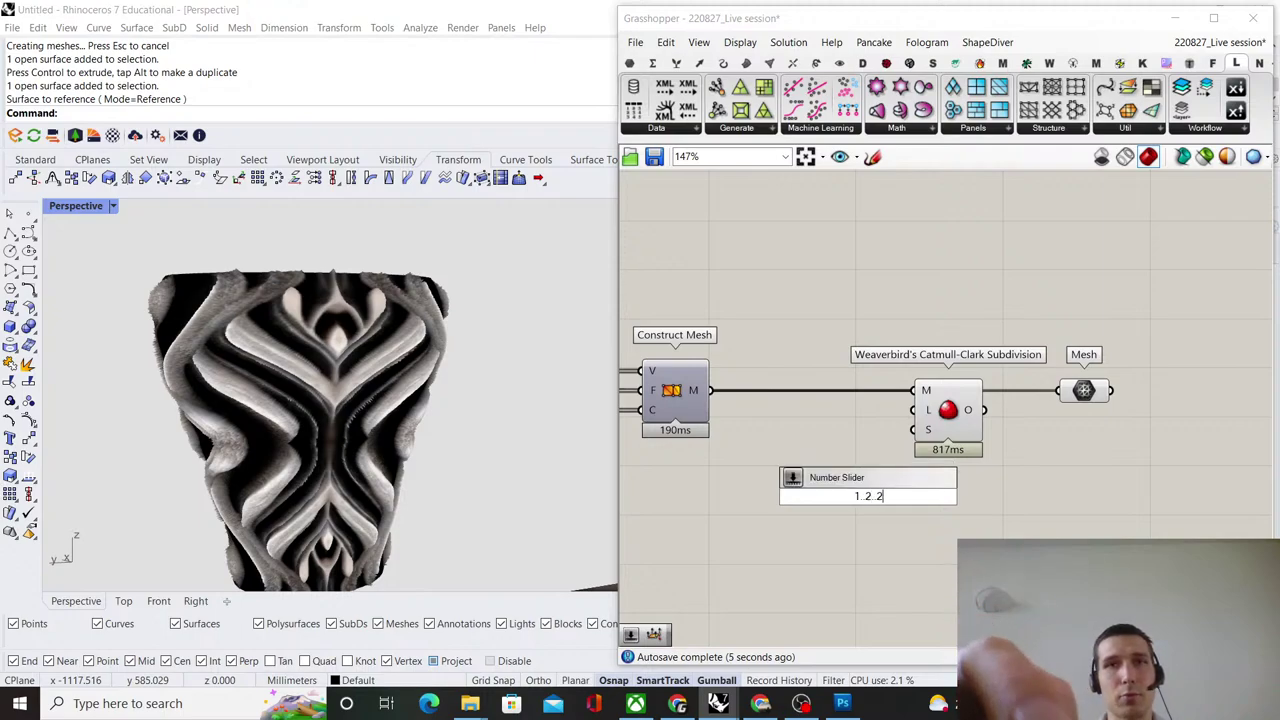
{"action": "key", "text": "BackSpace"}
{"action": "type", "text": "3"}
{"action": "key", "text": "Return"}
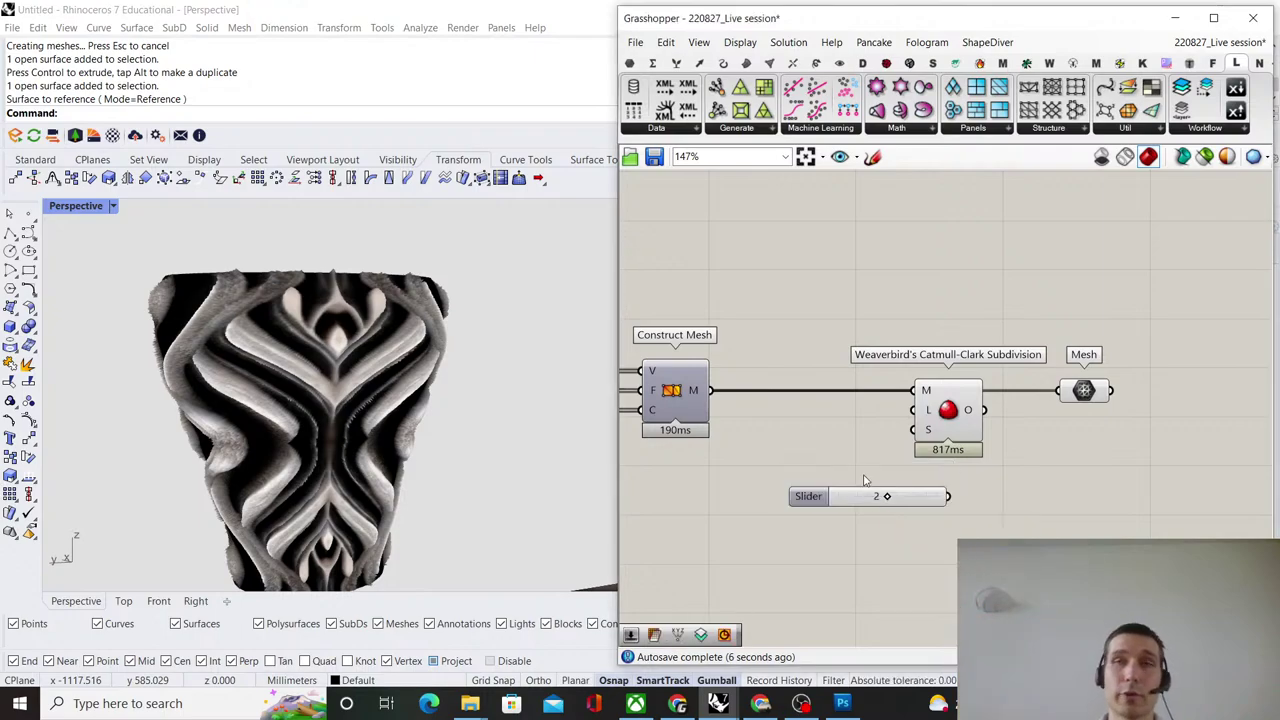
{"action": "left_click_drag", "start_coordinate": [921, 500], "coordinate": [856, 424]}
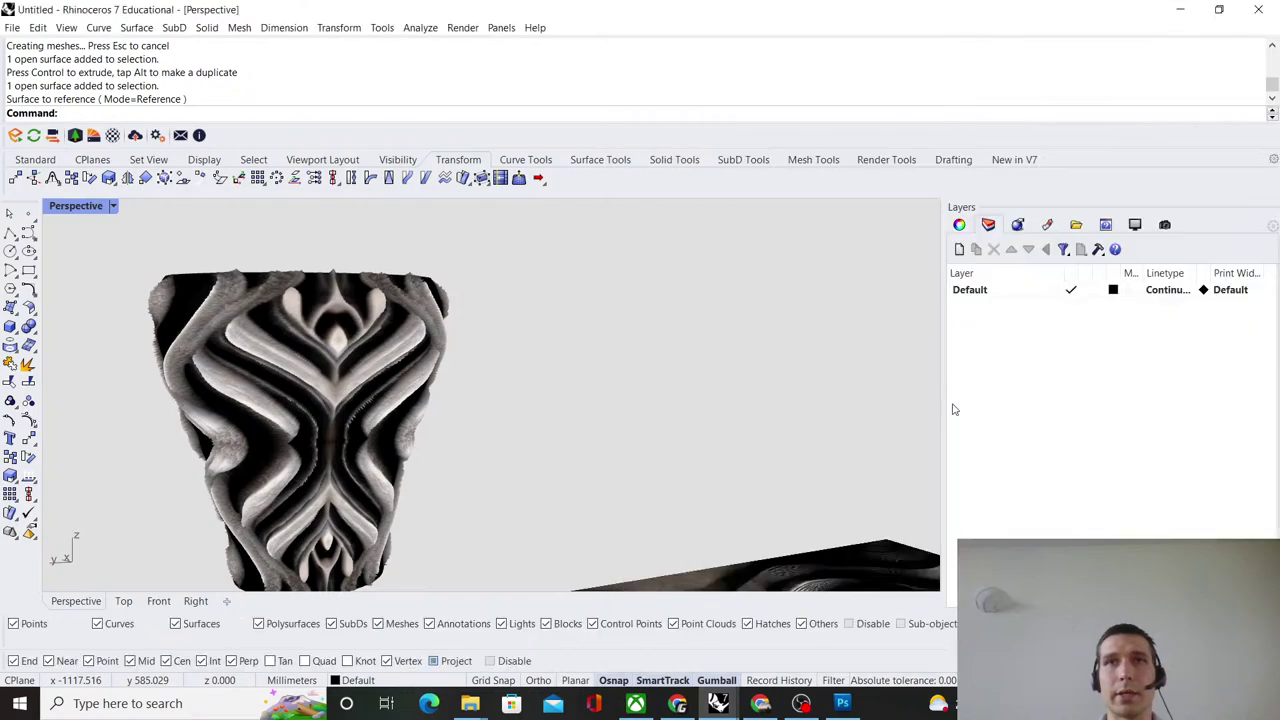
{"action": "mouse_move", "coordinate": [718, 703]}
{"action": "left_click", "coordinate": [600, 612]}
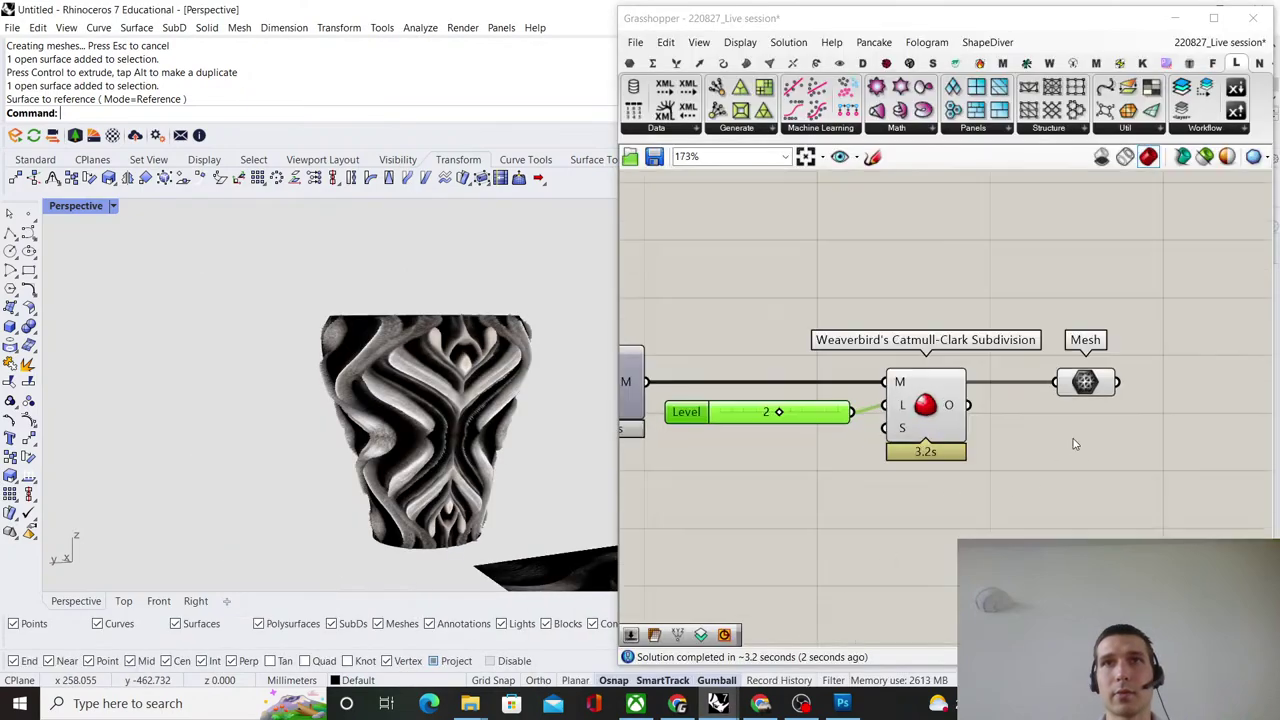
Connect the Catmull-Clark component's output to the final Mesh parameter in place of the direct Construct Mesh wire, and check the vessel.
{"action": "left_click_drag", "start_coordinate": [803, 406], "coordinate": [793, 400]}
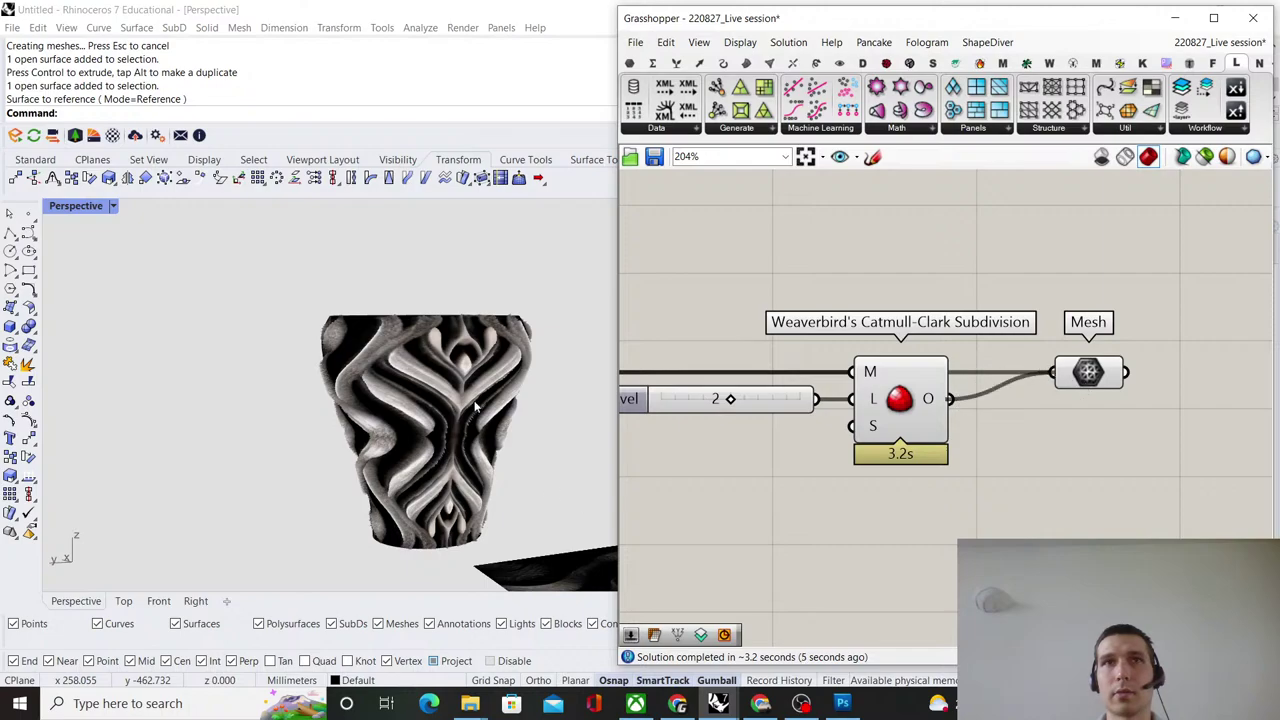
{"action": "scroll", "coordinate": [453, 405], "scroll_direction": "up", "scroll_amount": 10}
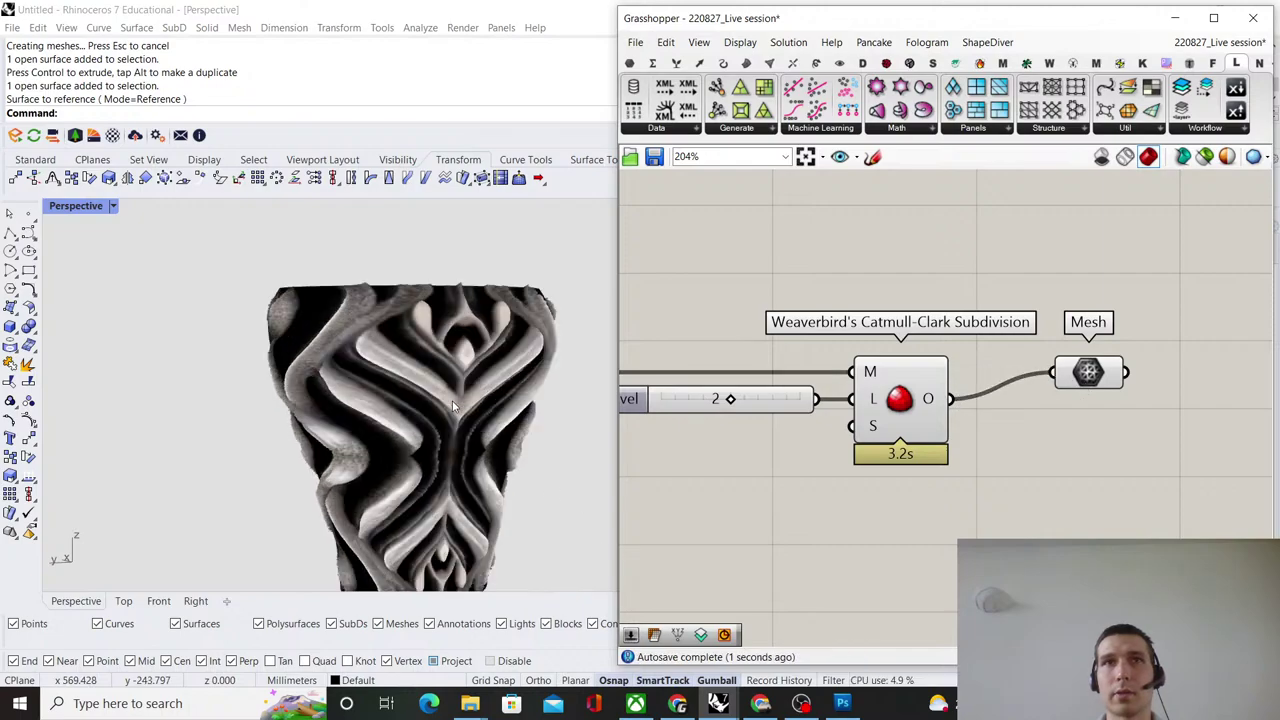
{"action": "scroll", "coordinate": [431, 413], "scroll_direction": "down", "scroll_amount": 10}
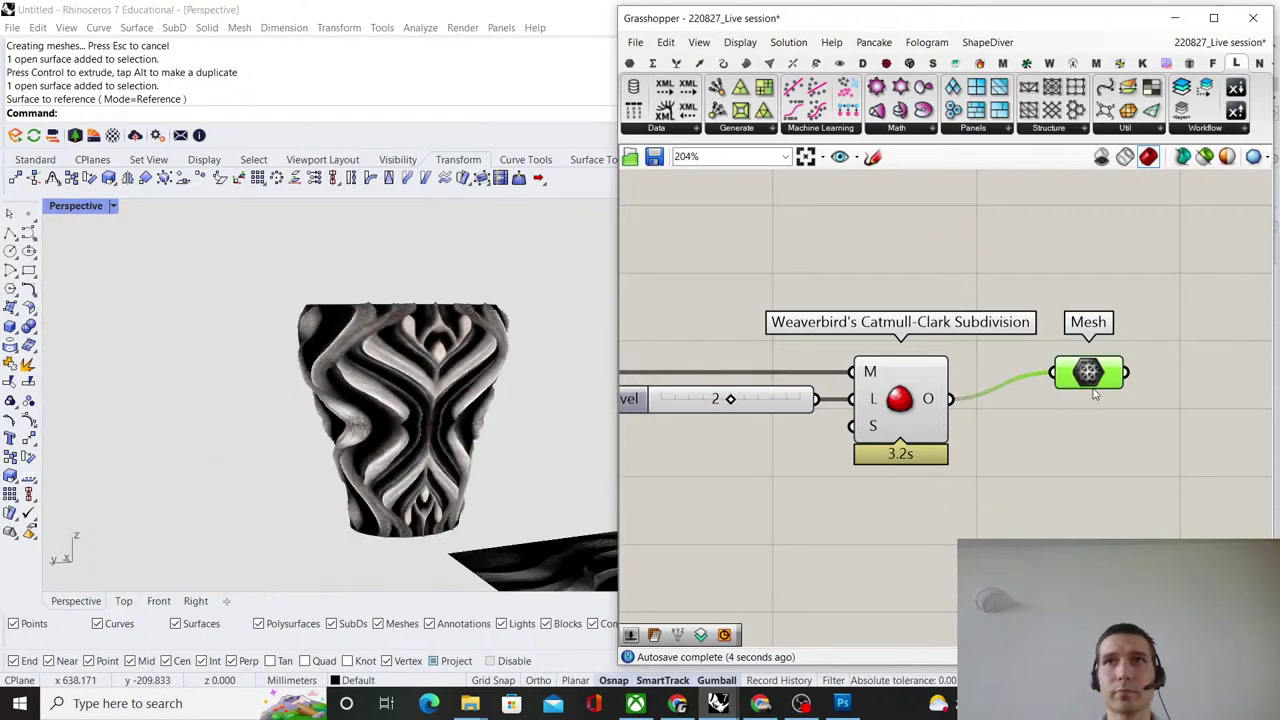
Align the final Mesh parameter with the Catmull-Clark output and shift the subdivision component slightly away from its Level slider.
{"action": "left_click_drag", "start_coordinate": [1089, 374], "coordinate": [1135, 400]}
{"action": "left_click", "coordinate": [912, 402]}
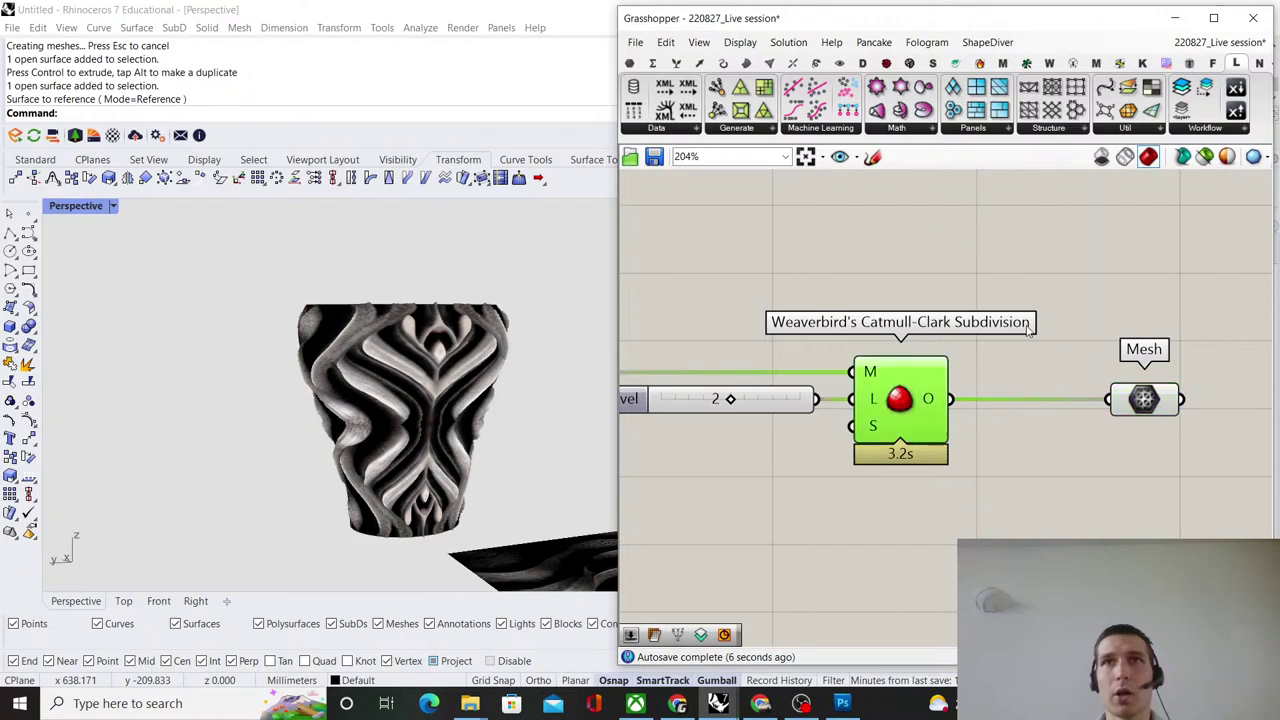
{"action": "right_click", "coordinate": [1034, 321]}
{"action": "left_click", "coordinate": [1062, 346]}
{"action": "left_click", "coordinate": [991, 364]}
{"action": "left_click_drag", "start_coordinate": [918, 390], "coordinate": [939, 390]}
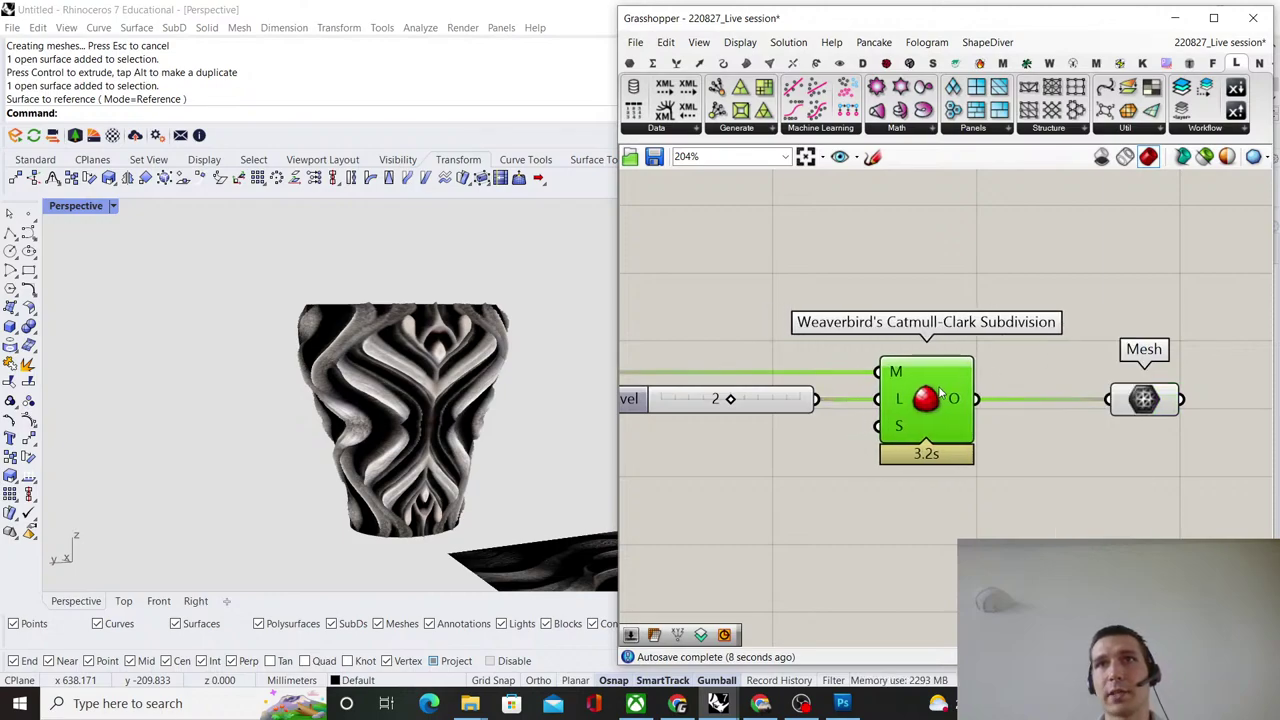
Examine the subdivided relief on the vessel from several sides and at close range.
{"action": "right_click_drag", "start_coordinate": [498, 385], "coordinate": [452, 400]}
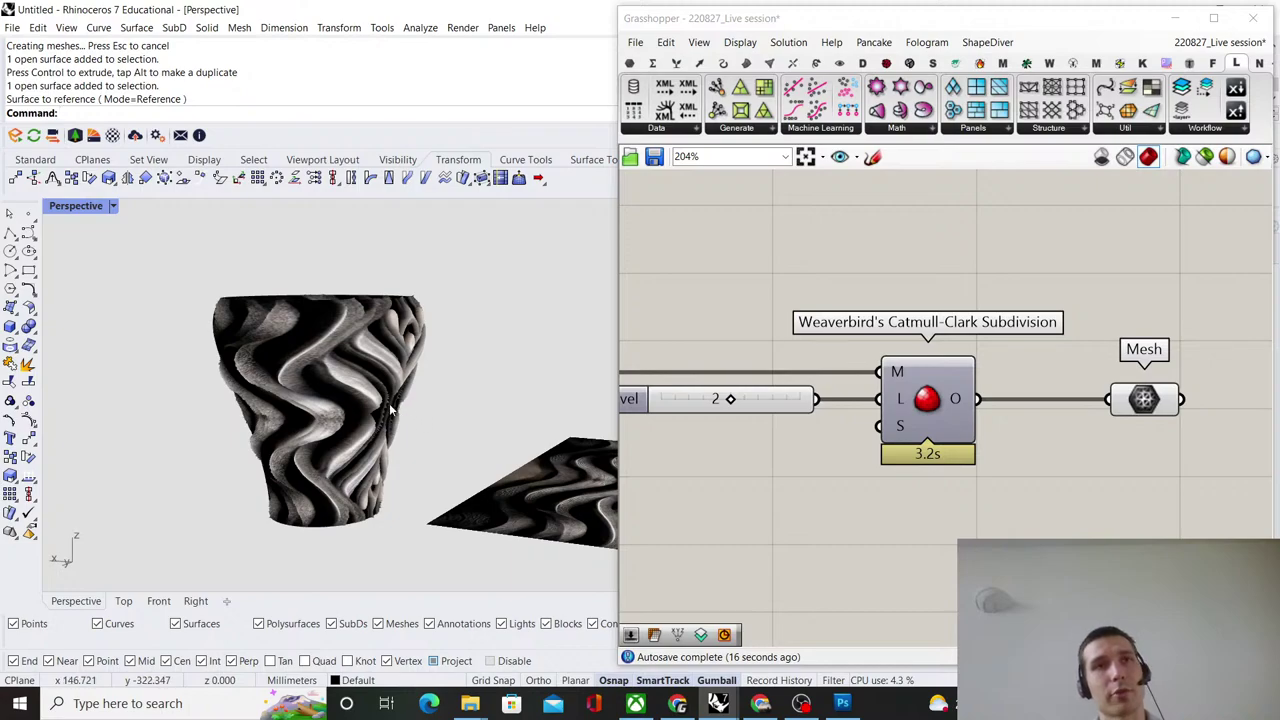
{"action": "scroll", "coordinate": [345, 407], "scroll_direction": "up", "scroll_amount": 5}
{"action": "scroll", "coordinate": [365, 370], "scroll_direction": "down", "scroll_amount": 8}
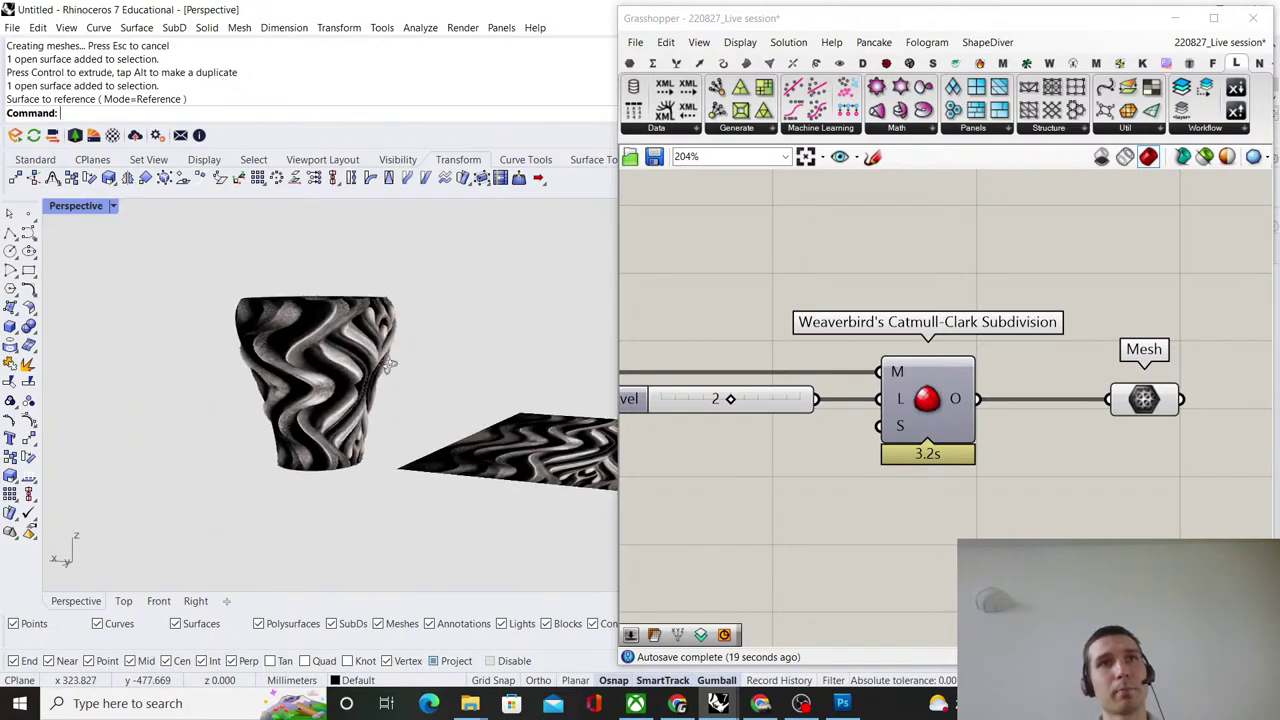
{"action": "mouse_move", "coordinate": [365, 368]}
{"action": "right_mouse_down"}
{"action": "mouse_move", "coordinate": [449, 369]}
{"action": "mouse_move", "coordinate": [305, 375]}
{"action": "mouse_move", "coordinate": [451, 371]}
{"action": "mouse_move", "coordinate": [531, 391]}
{"action": "mouse_move", "coordinate": [421, 360]}
{"action": "mouse_move", "coordinate": [297, 348]}
{"action": "mouse_move", "coordinate": [391, 349]}
{"action": "mouse_move", "coordinate": [514, 371]}
{"action": "mouse_move", "coordinate": [249, 371]}
{"action": "mouse_move", "coordinate": [346, 297]}
{"action": "mouse_move", "coordinate": [361, 358]}
{"action": "mouse_move", "coordinate": [372, 332]}
{"action": "mouse_move", "coordinate": [376, 369]}
{"action": "mouse_move", "coordinate": [349, 350]}
{"action": "mouse_move", "coordinate": [410, 371]}
{"action": "mouse_move", "coordinate": [325, 395]}
{"action": "mouse_move", "coordinate": [337, 371]}
{"action": "mouse_move", "coordinate": [538, 430]}
{"action": "right_mouse_up"}
{"action": "scroll", "coordinate": [351, 336], "scroll_direction": "up", "scroll_amount": 6}
{"action": "scroll", "coordinate": [376, 369], "scroll_direction": "down", "scroll_amount": 3}
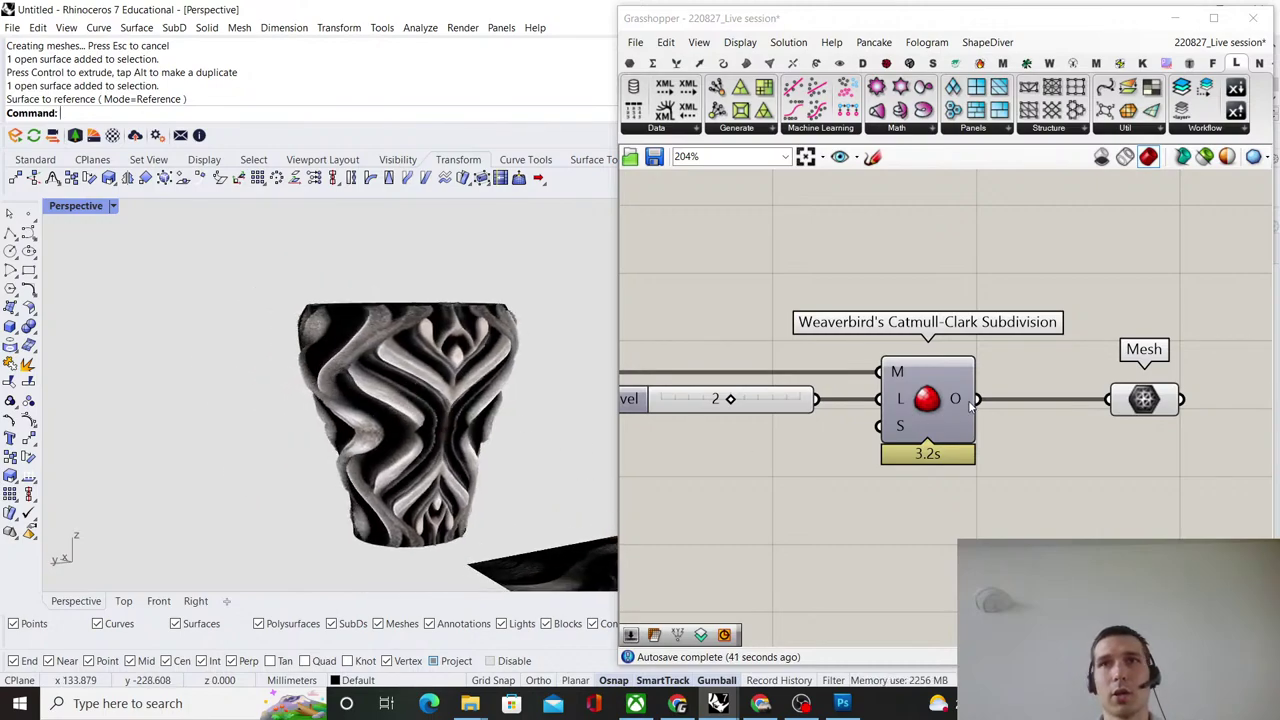
Bake the final Mesh onto the Default layer, limit the preview to selected components and minimize the Grasshopper window.
{"action": "scroll", "coordinate": [970, 405], "scroll_direction": "down", "scroll_amount": 1}
{"action": "right_click_drag", "start_coordinate": [1048, 352], "coordinate": [874, 354]}
{"action": "scroll", "coordinate": [984, 411], "scroll_direction": "up", "scroll_amount": 3}
{"action": "left_click_drag", "start_coordinate": [911, 412], "coordinate": [1005, 413]}
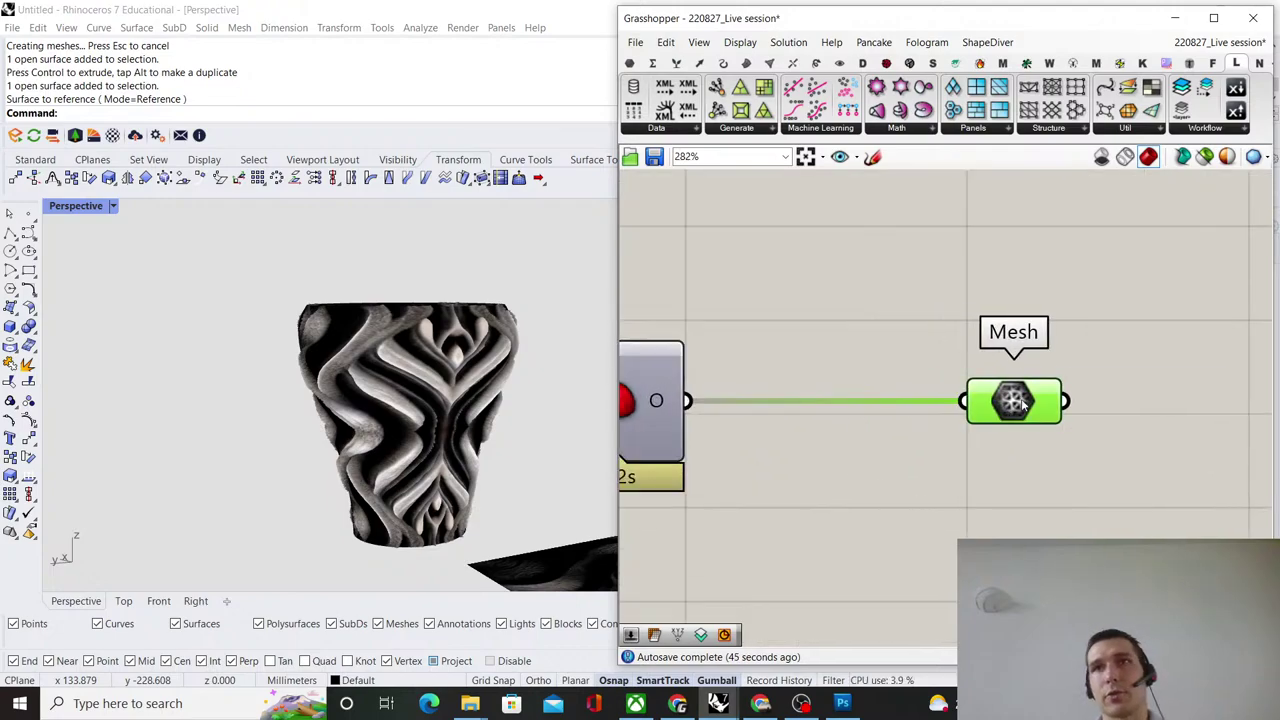
{"action": "right_click", "coordinate": [1022, 402]}
{"action": "left_click", "coordinate": [1078, 434]}
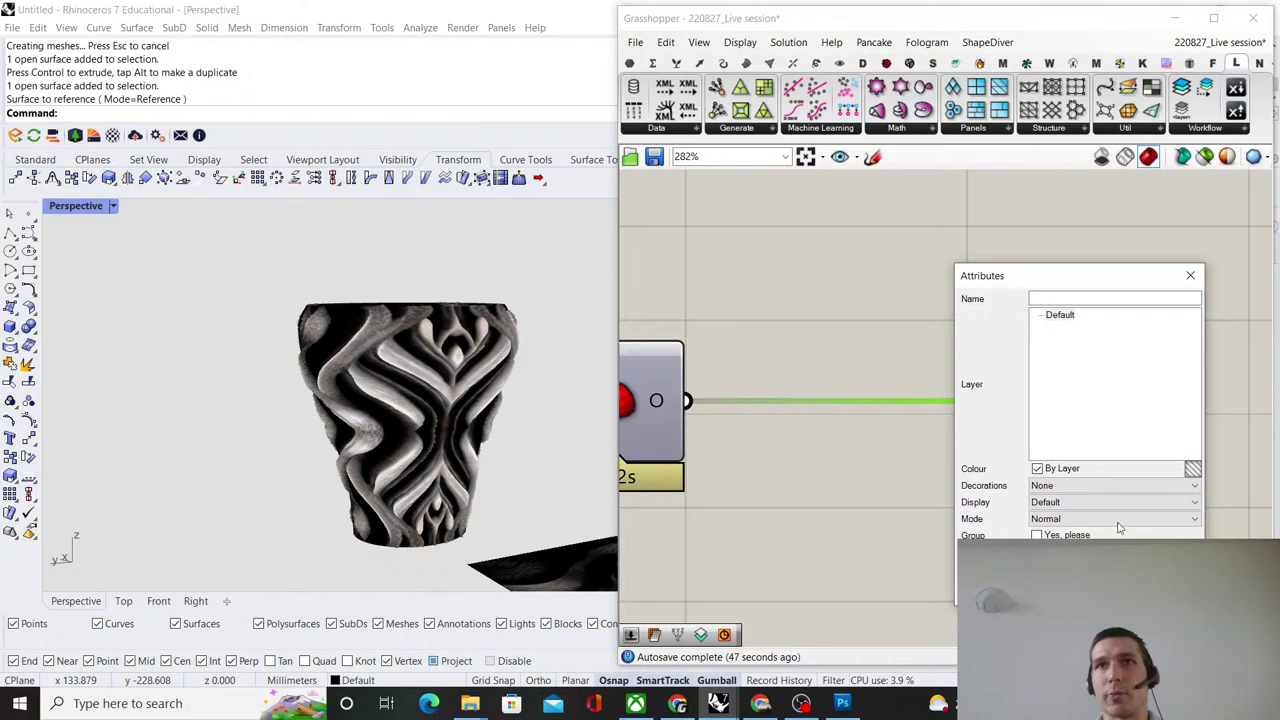
{"action": "left_click", "coordinate": [1117, 588]}
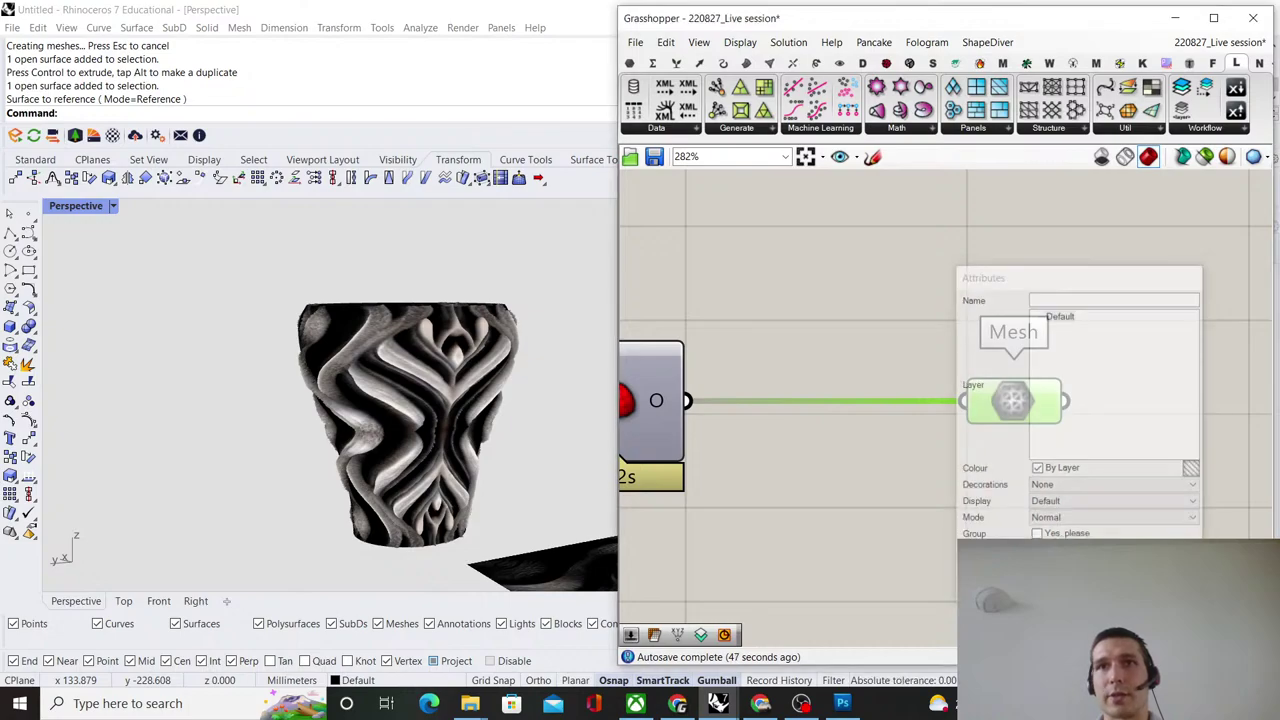
{"action": "left_click", "coordinate": [1205, 157]}
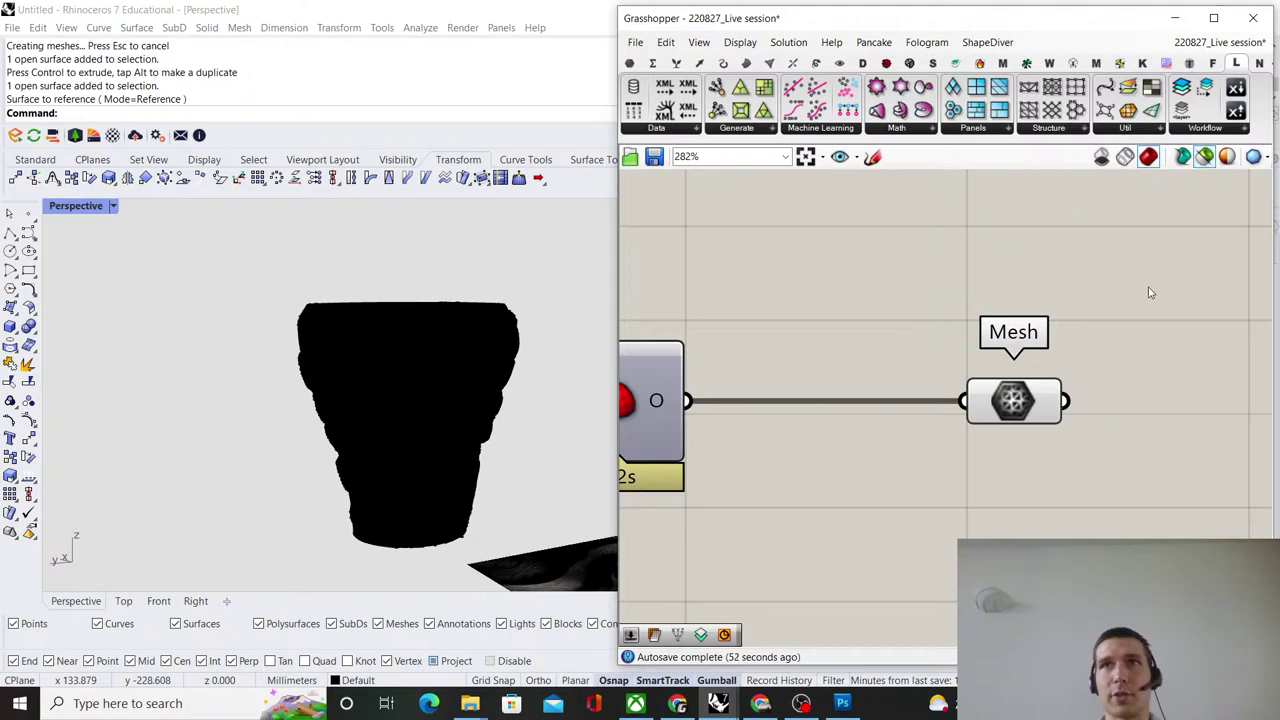
{"action": "left_click", "coordinate": [1178, 19]}
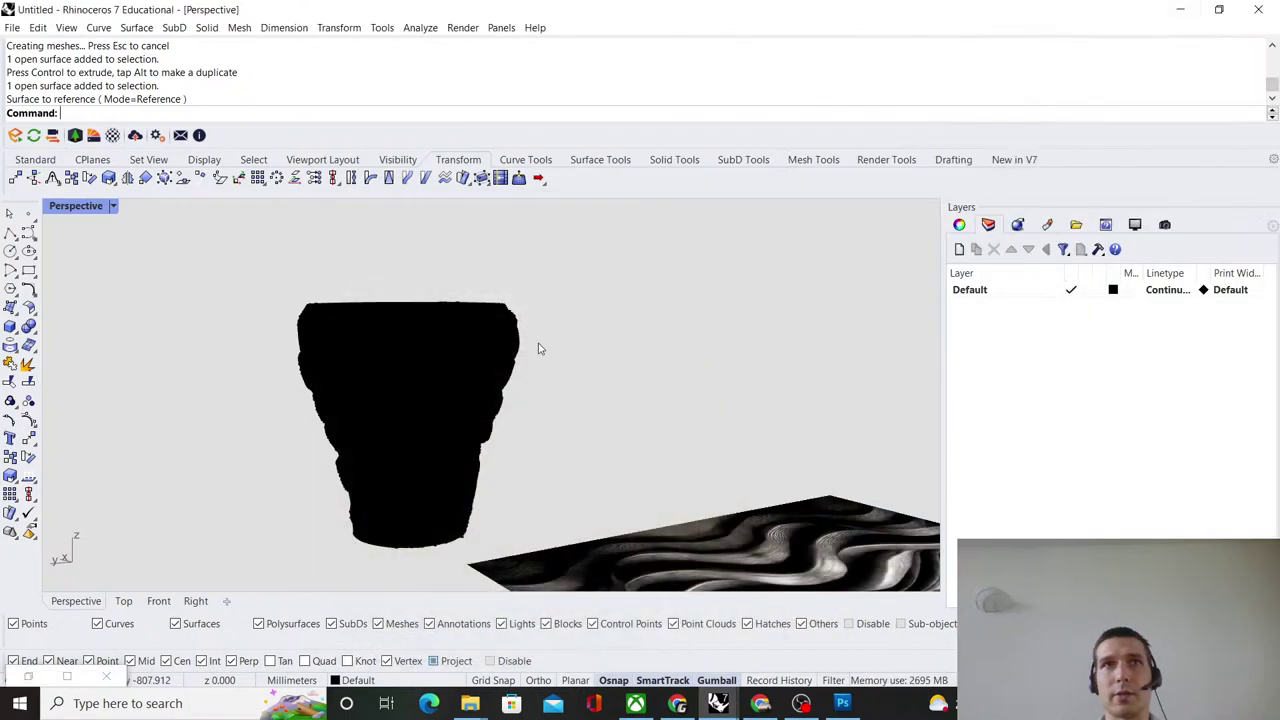
Set the Perspective viewport to Shaded display and examine the baked vessel's relief up close.
{"action": "left_click", "coordinate": [113, 206]}
{"action": "left_click", "coordinate": [160, 212]}
{"action": "scroll", "coordinate": [402, 379], "scroll_direction": "up", "scroll_amount": 5}
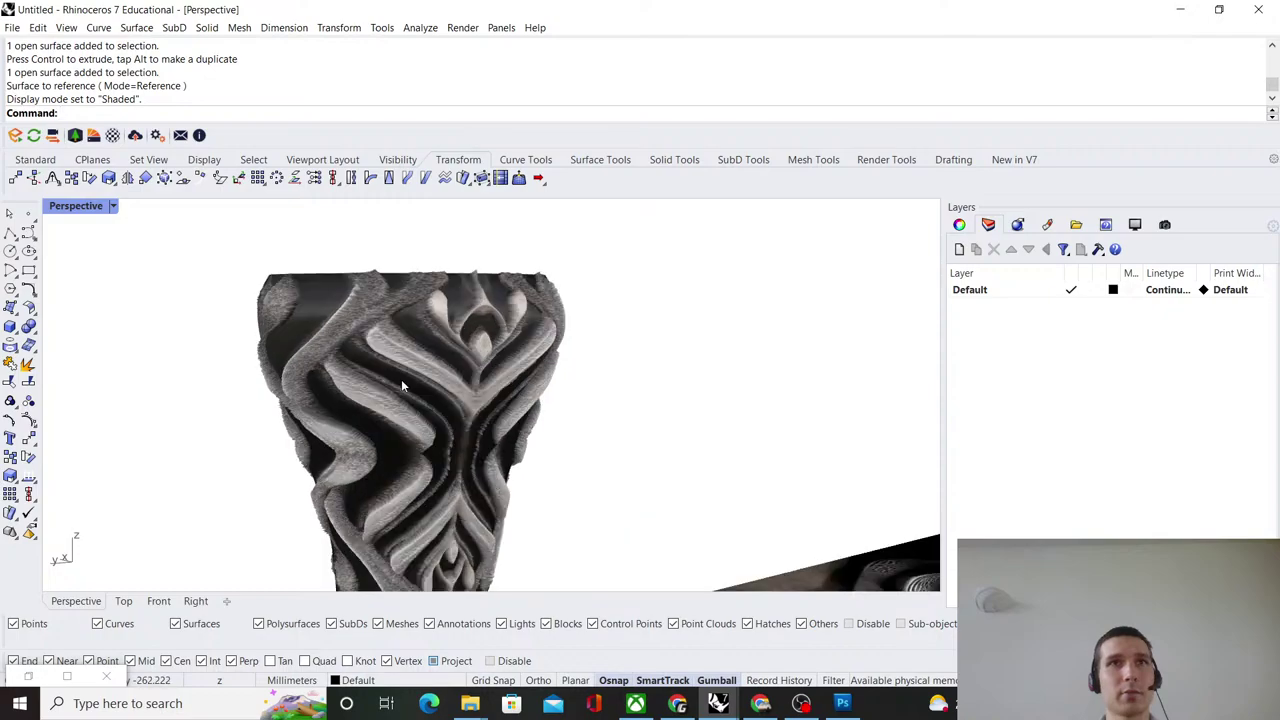
{"action": "scroll", "coordinate": [402, 379], "scroll_direction": "down", "scroll_amount": 7}
{"action": "scroll", "coordinate": [309, 403], "scroll_direction": "up", "scroll_amount": 6}
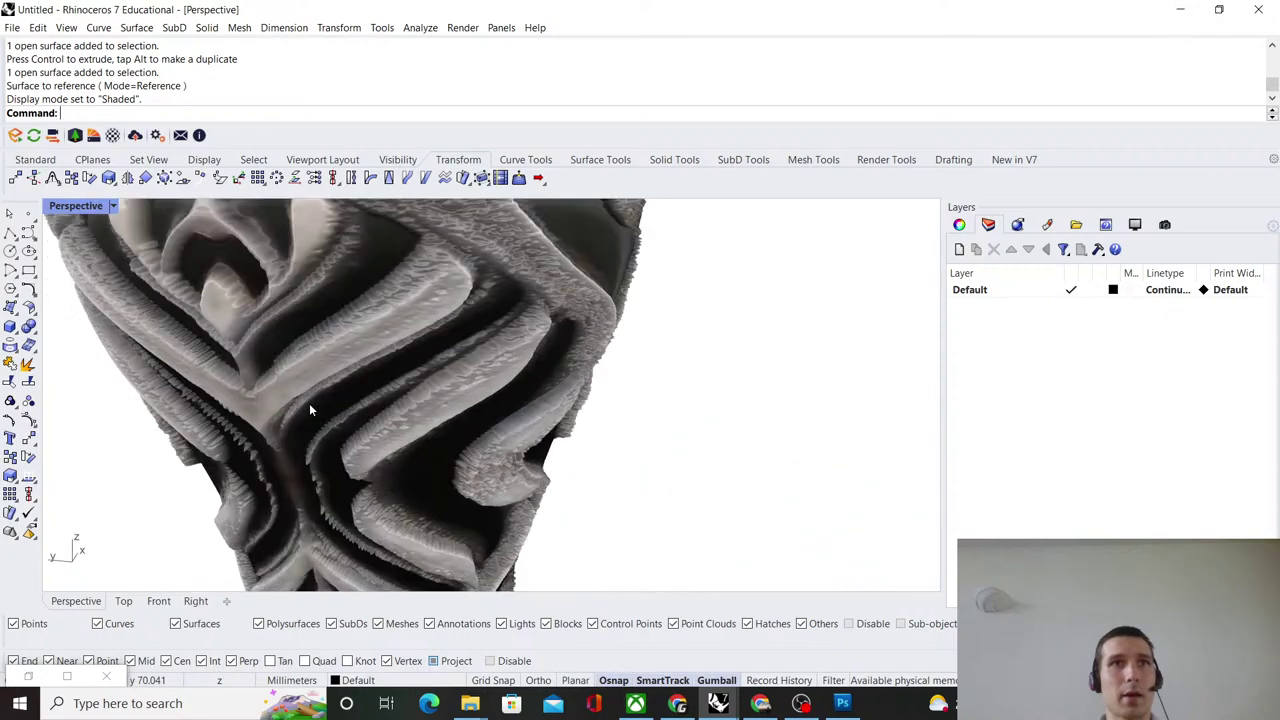
{"action": "scroll", "coordinate": [330, 398], "scroll_direction": "down", "scroll_amount": 6}
{"action": "right_click_drag", "start_coordinate": [412, 357], "coordinate": [460, 356]}
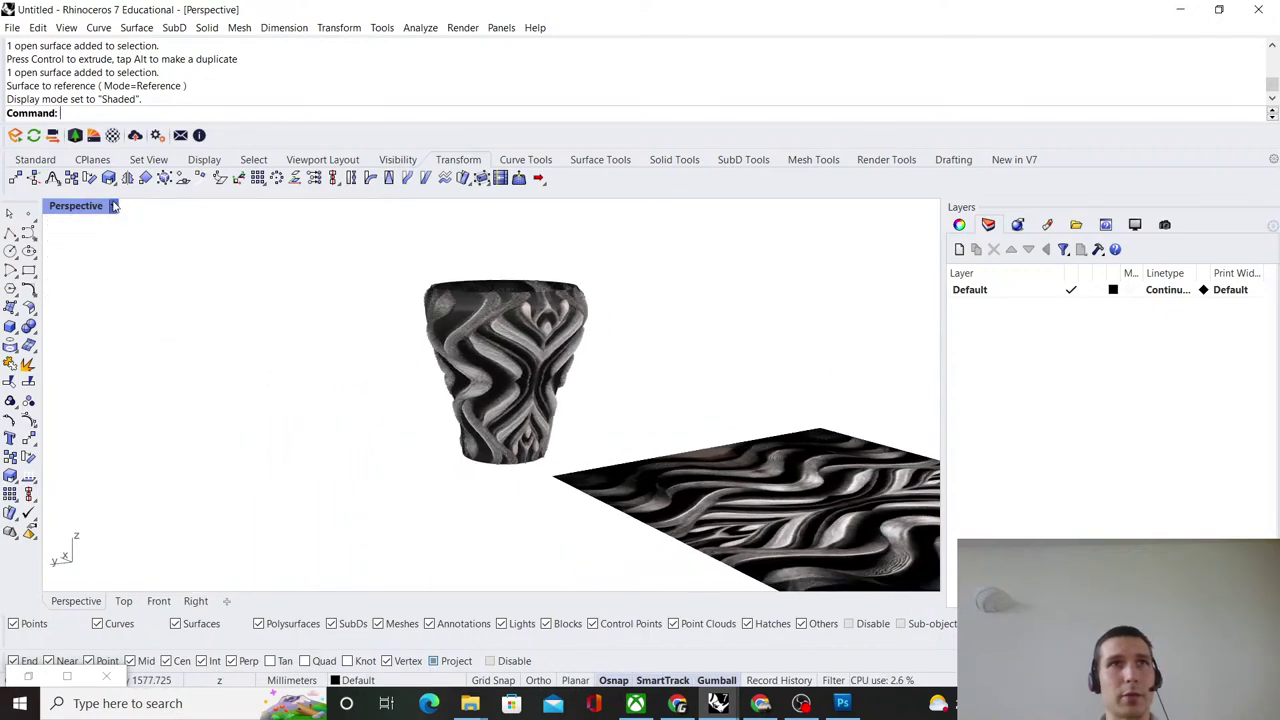
Set the Perspective viewport to Rendered display and examine the vessel beside the picture surface.
{"action": "left_click", "coordinate": [113, 206]}
{"action": "left_click", "coordinate": [168, 228]}
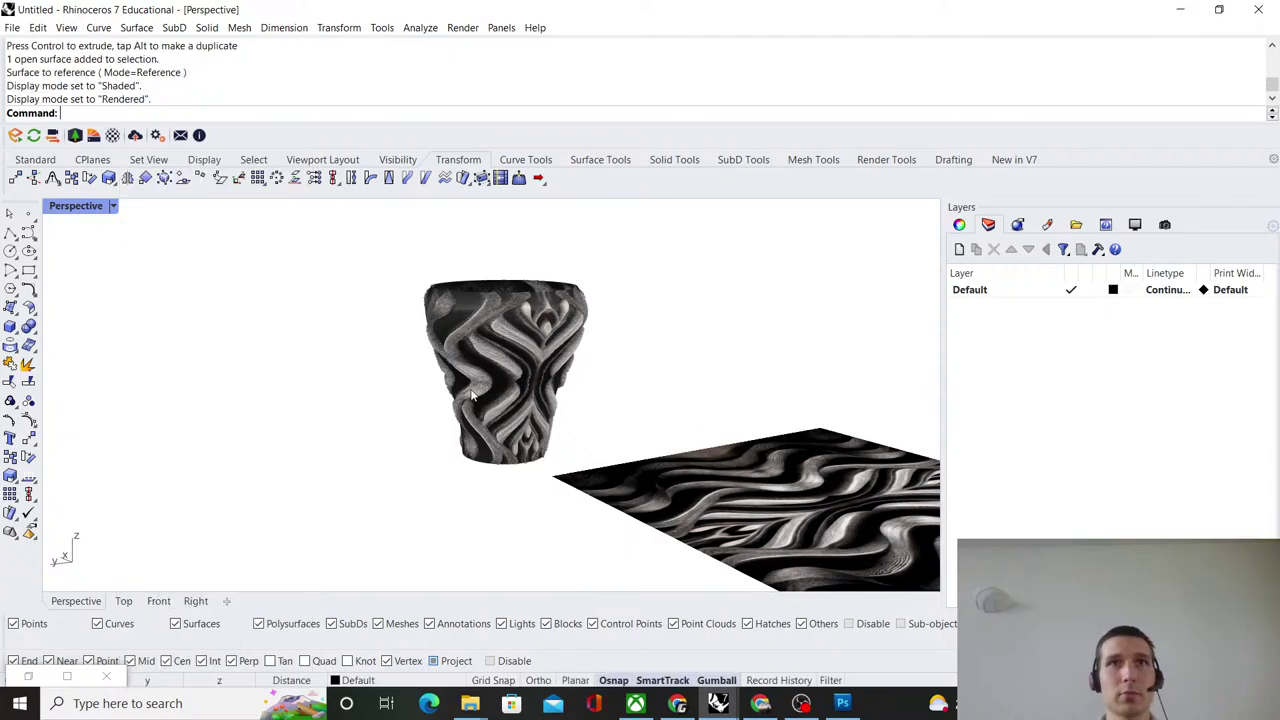
{"action": "scroll", "coordinate": [540, 390], "scroll_direction": "up", "scroll_amount": 5}
{"action": "scroll", "coordinate": [380, 374], "scroll_direction": "down", "scroll_amount": 5}
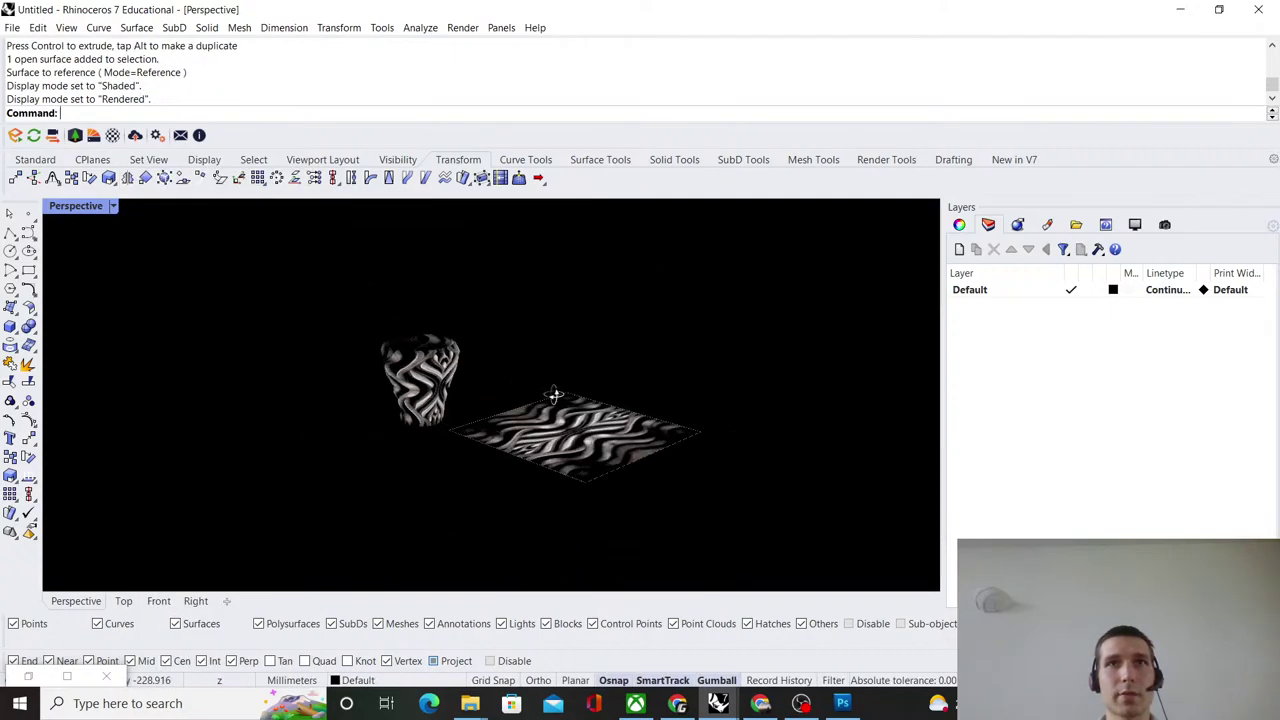
Create a new layer and show all hidden objects in the model.
{"action": "left_click", "coordinate": [957, 249]}
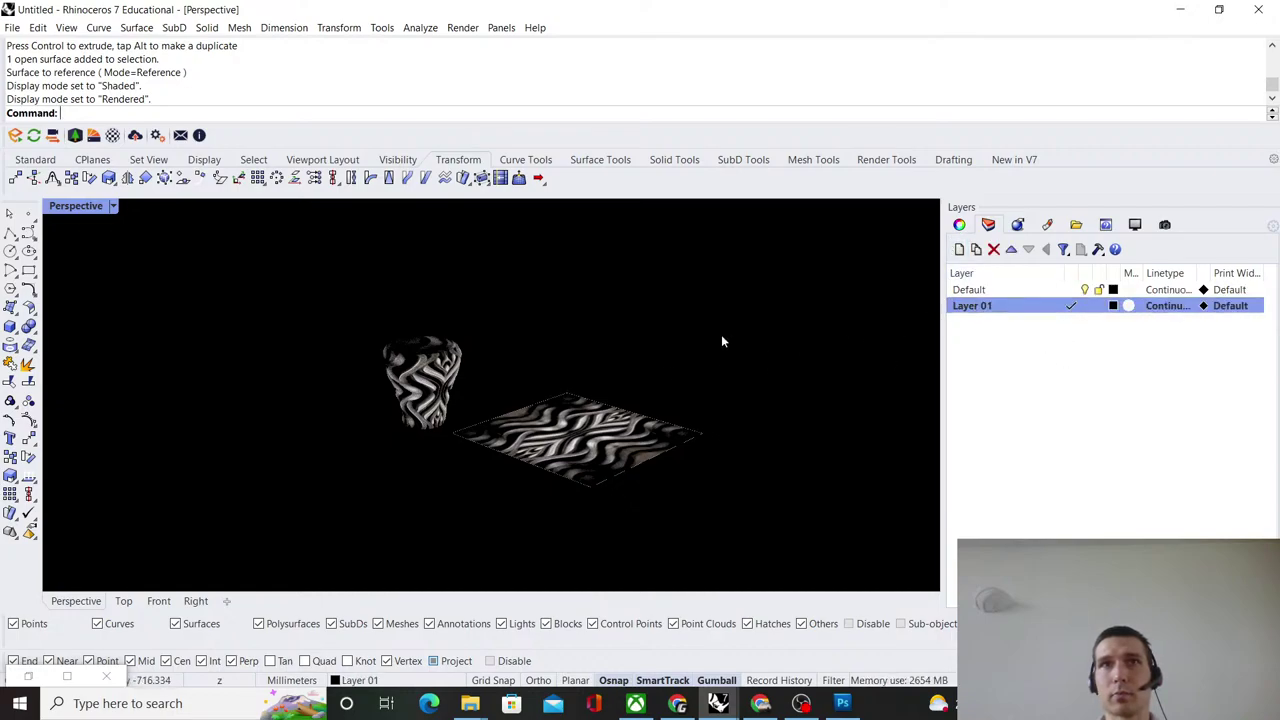
{"action": "type", "text": "Show"}
{"action": "key", "text": "Return"}
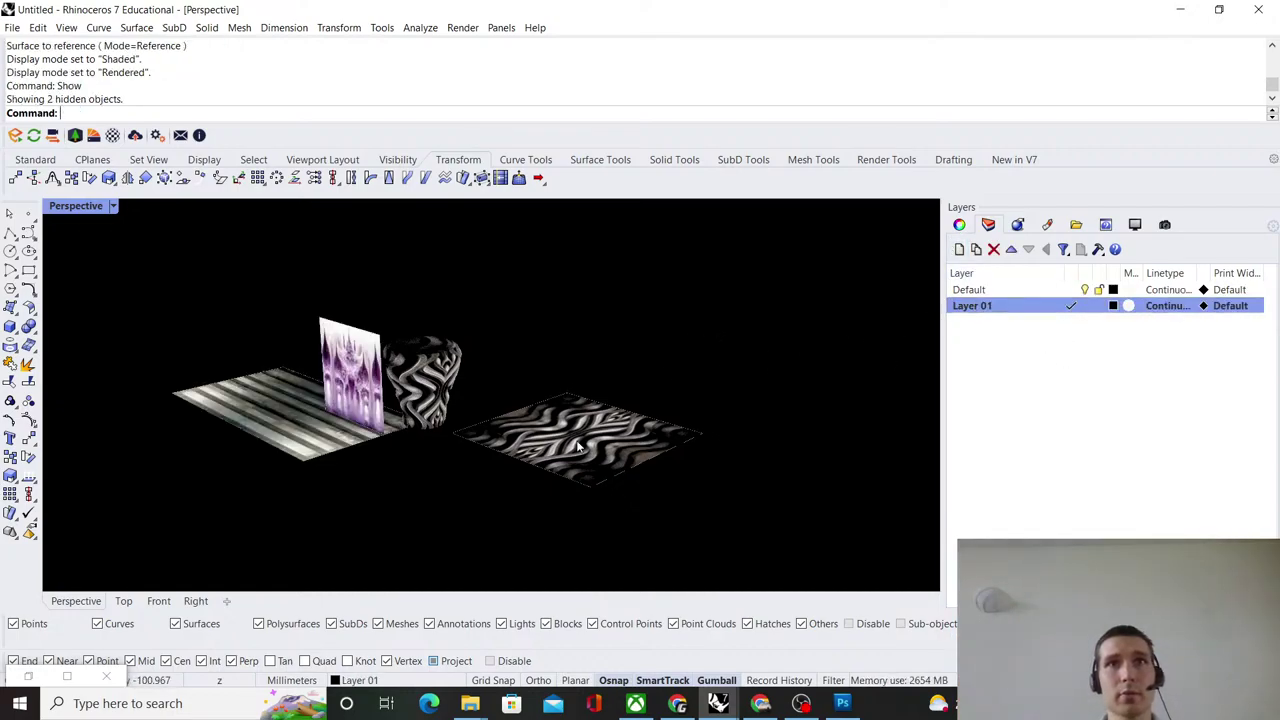
Select the three picture surfaces without the vessel mesh and assign them to the Default layer.
{"action": "left_click_drag", "start_coordinate": [724, 522], "coordinate": [330, 423]}
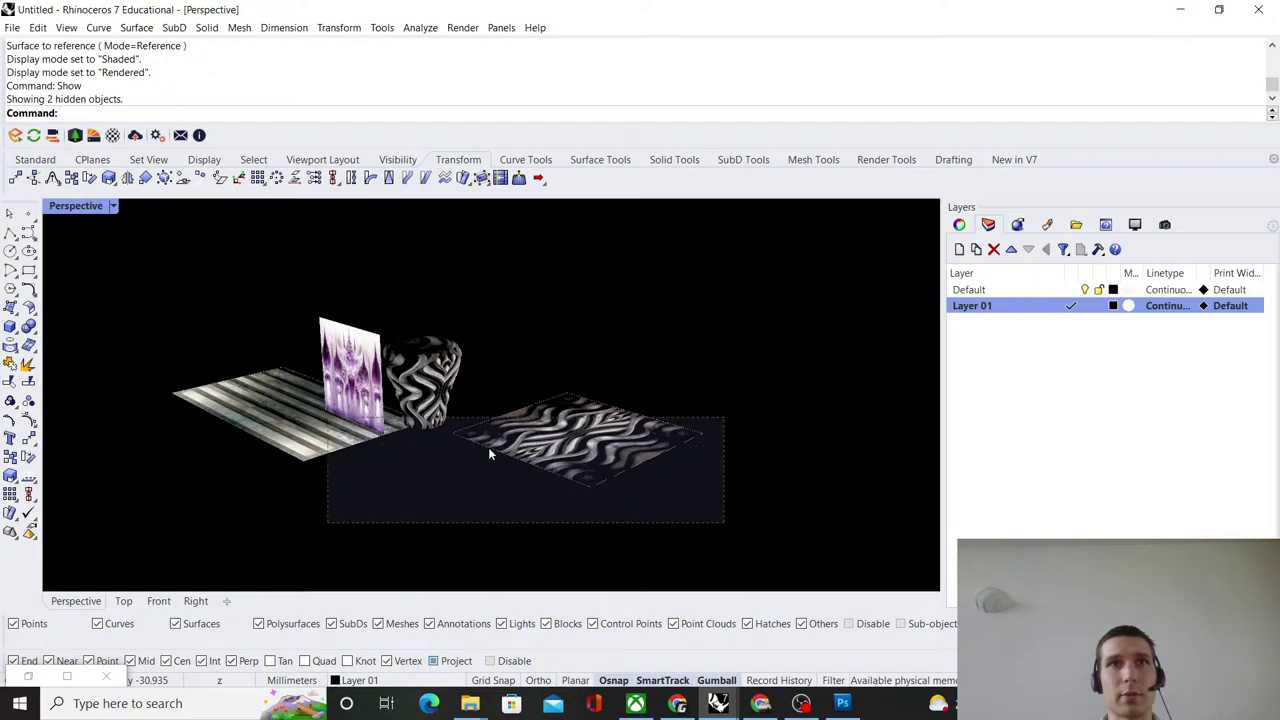
{"action": "left_click", "coordinate": [452, 382], "text": "ctrl"}
{"action": "right_click", "coordinate": [1005, 290]}
{"action": "left_click", "coordinate": [1130, 458]}
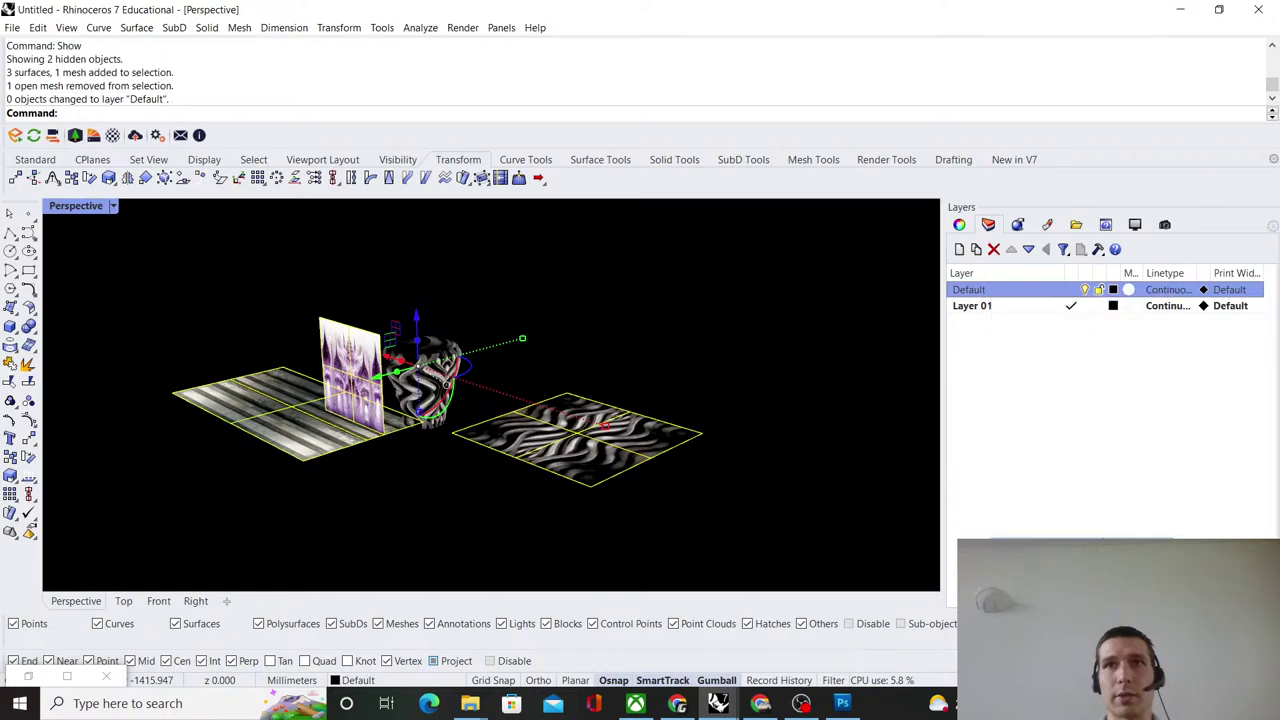
Move the baked vessel mesh to Layer 01.
{"action": "left_click", "coordinate": [626, 350]}
{"action": "left_click", "coordinate": [456, 385]}
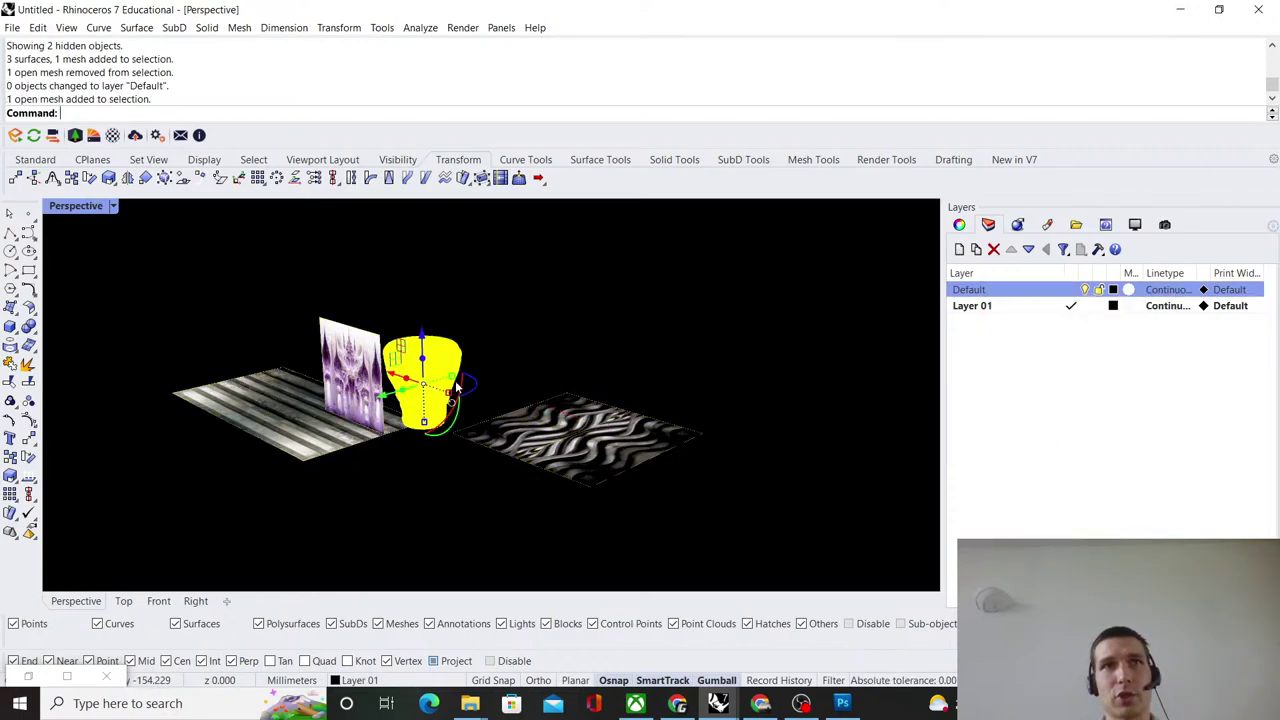
{"action": "right_click", "coordinate": [1025, 308]}
{"action": "left_click", "coordinate": [1100, 524]}
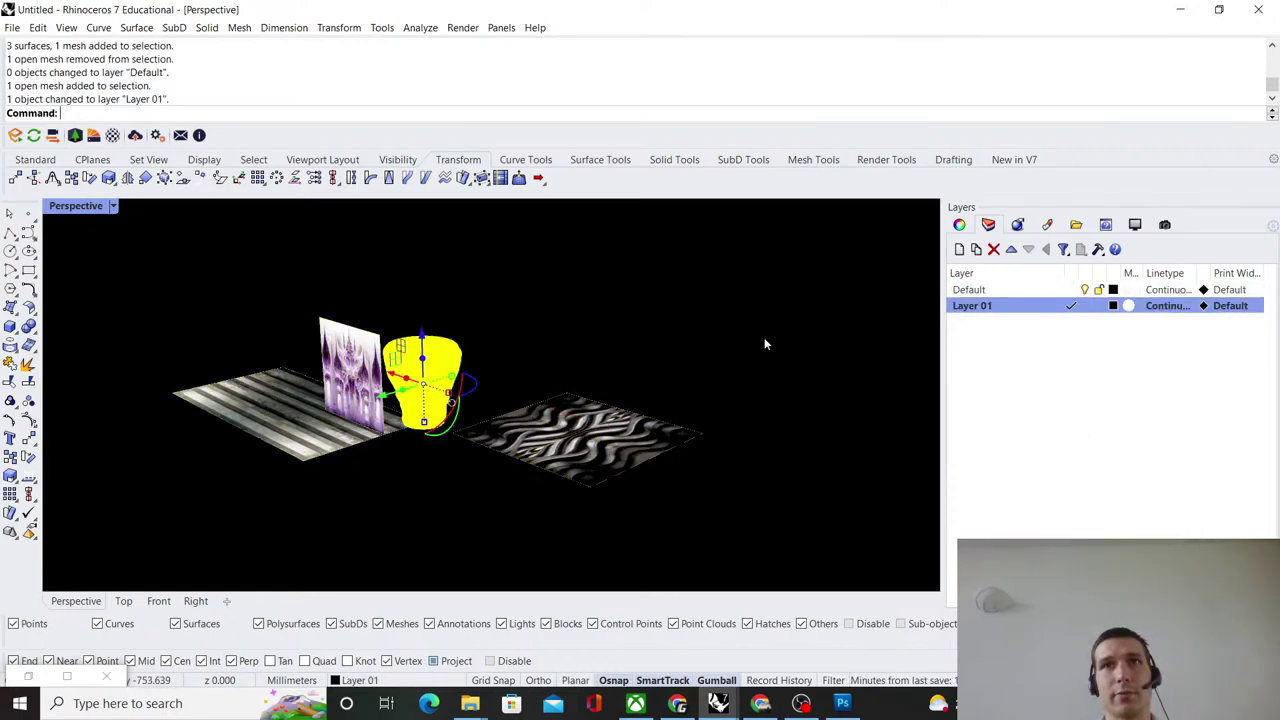
Turn off the Default layer to isolate the vessel and view its rendered relief from another side.
{"action": "left_click", "coordinate": [1086, 290]}
{"action": "left_click", "coordinate": [630, 349]}
{"action": "right_click_drag", "start_coordinate": [630, 349], "coordinate": [372, 385]}
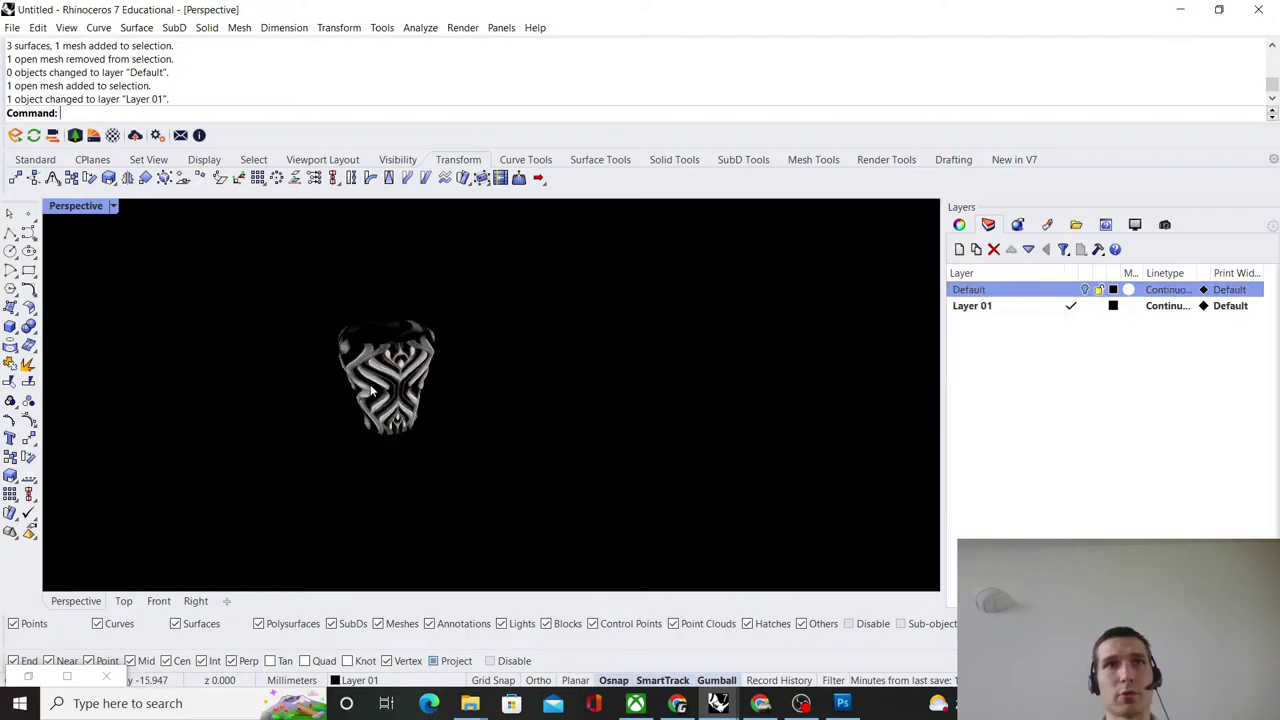
{"action": "scroll", "coordinate": [376, 388], "scroll_direction": "up", "scroll_amount": 8}
{"action": "right_click_drag", "start_coordinate": [450, 352], "coordinate": [506, 341]}
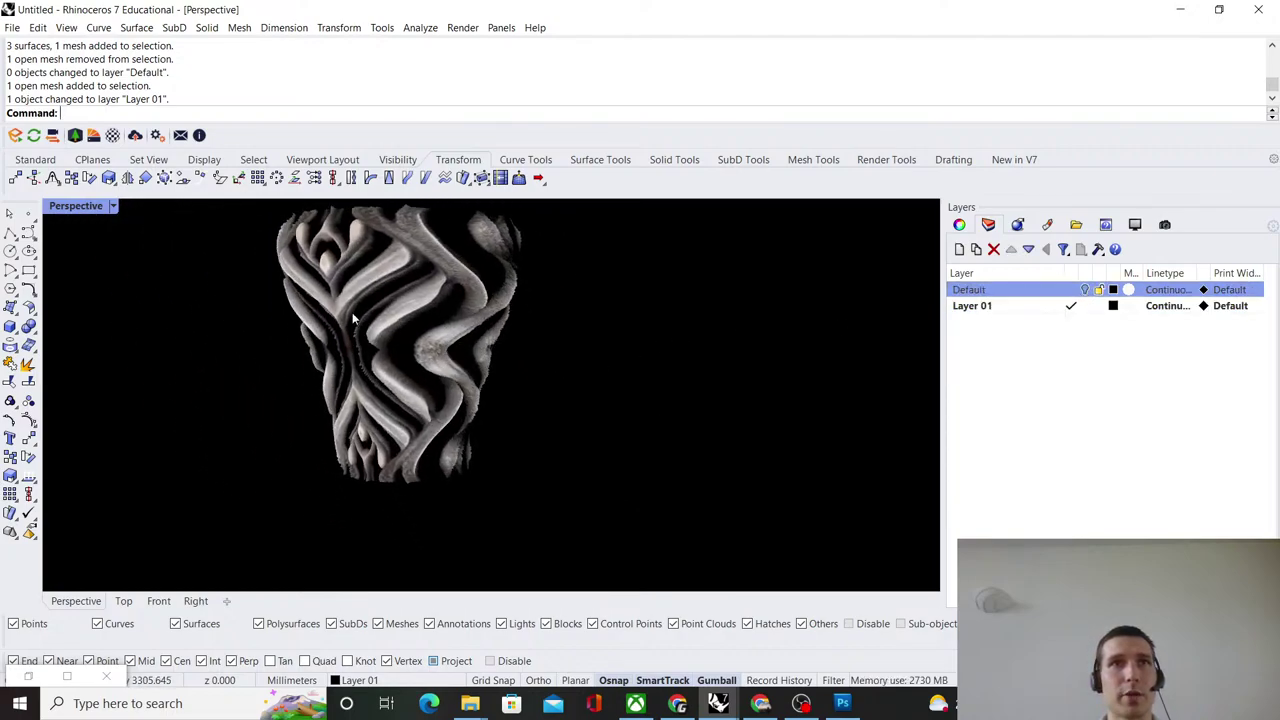
Set the Perspective viewport to Arctic display and examine the vessel's rim and the fine bumps of its relief up close.
{"action": "left_click", "coordinate": [113, 206]}
{"action": "left_click", "coordinate": [152, 326]}
{"action": "scroll", "coordinate": [423, 339], "scroll_direction": "down", "scroll_amount": 3}
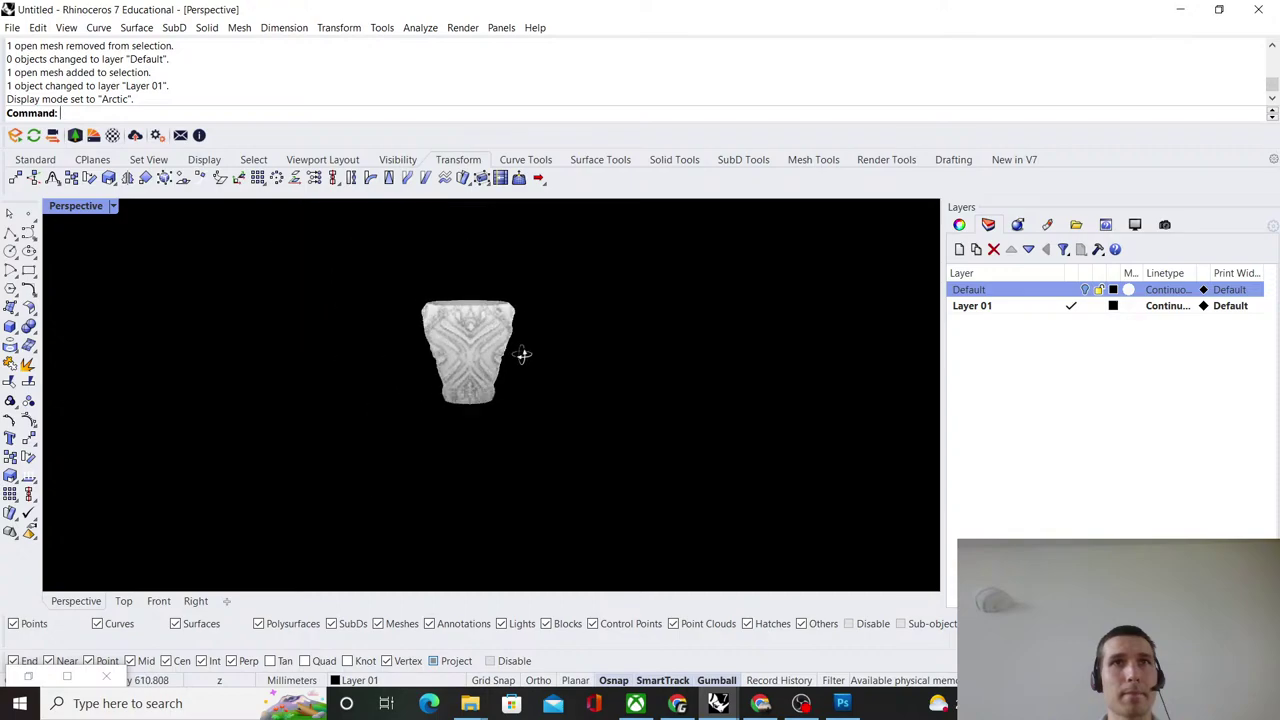
{"action": "scroll", "coordinate": [485, 350], "scroll_direction": "up", "scroll_amount": 6}
{"action": "right_click_drag", "start_coordinate": [487, 351], "coordinate": [449, 451]}
{"action": "scroll", "coordinate": [500, 540], "scroll_direction": "down", "scroll_amount": 4}
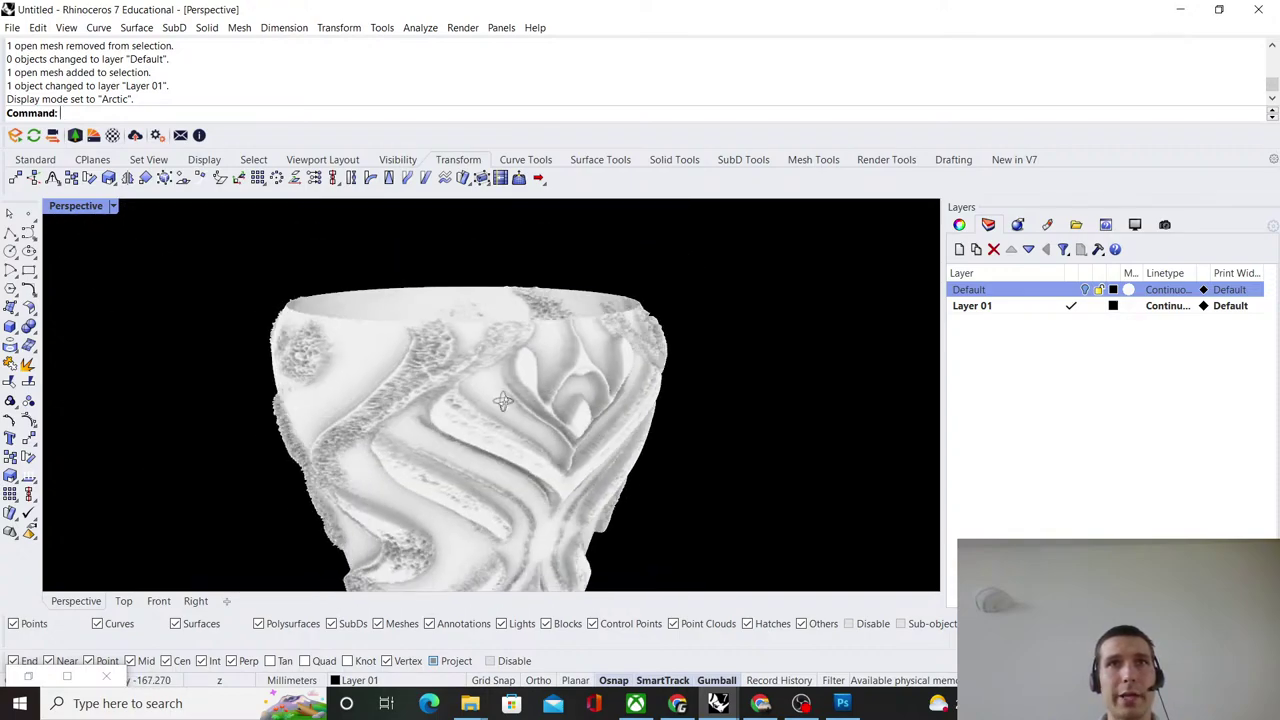
{"action": "right_click_drag", "start_coordinate": [500, 530], "coordinate": [400, 375]}
{"action": "scroll", "coordinate": [600, 372], "scroll_direction": "down", "scroll_amount": 6}
{"action": "scroll", "coordinate": [400, 385], "scroll_direction": "up", "scroll_amount": 8}
{"action": "scroll", "coordinate": [487, 435], "scroll_direction": "up", "scroll_amount": 2}
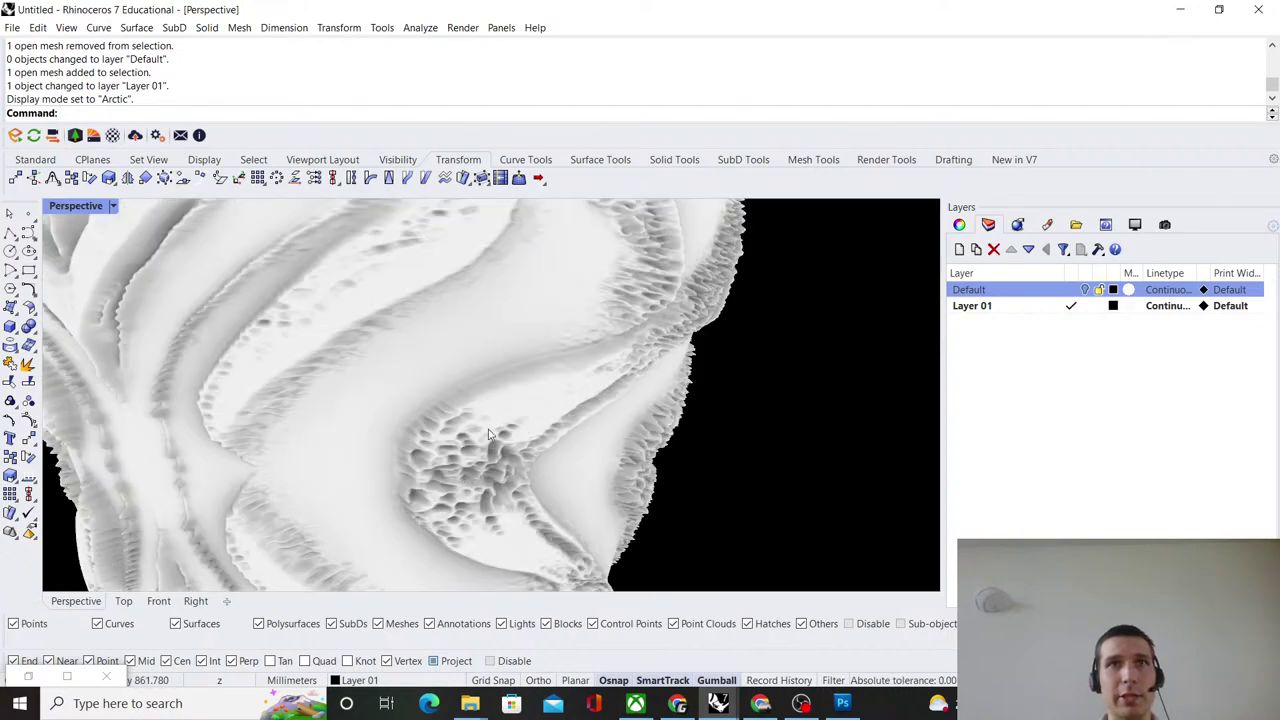
{"action": "scroll", "coordinate": [489, 434], "scroll_direction": "down", "scroll_amount": 5}
{"action": "scroll", "coordinate": [457, 323], "scroll_direction": "up", "scroll_amount": 6}
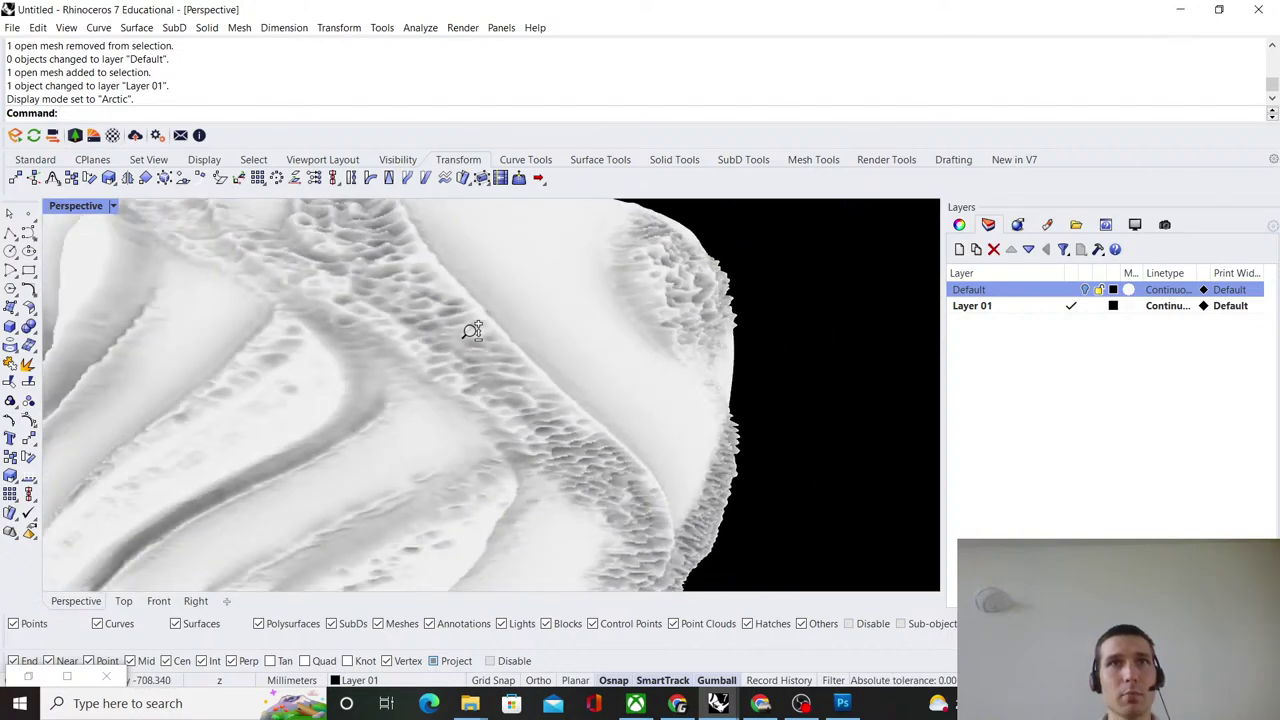
Examine the whole vessel in Arctic display from several sides, including the relief near its base.
{"action": "scroll", "coordinate": [471, 330], "scroll_direction": "down", "scroll_amount": 3}
{"action": "scroll", "coordinate": [470, 360], "scroll_direction": "down", "scroll_amount": 5}
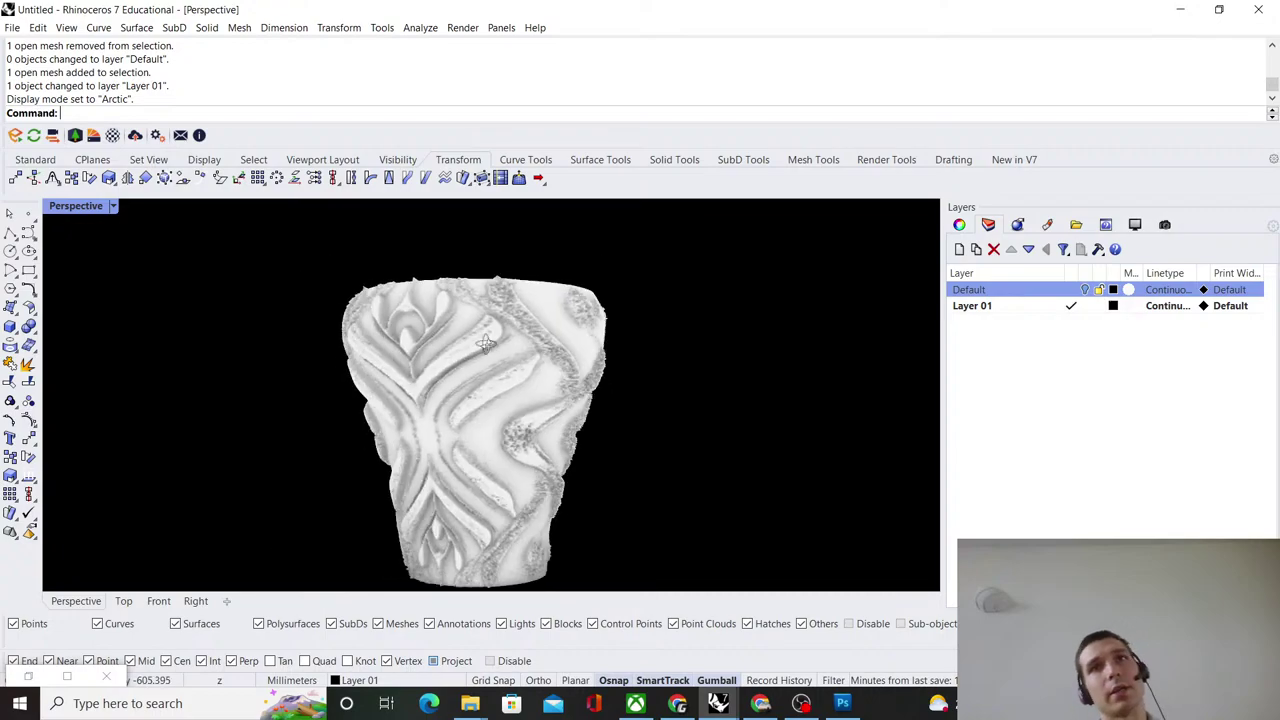
{"action": "right_click_drag", "start_coordinate": [482, 359], "coordinate": [623, 371]}
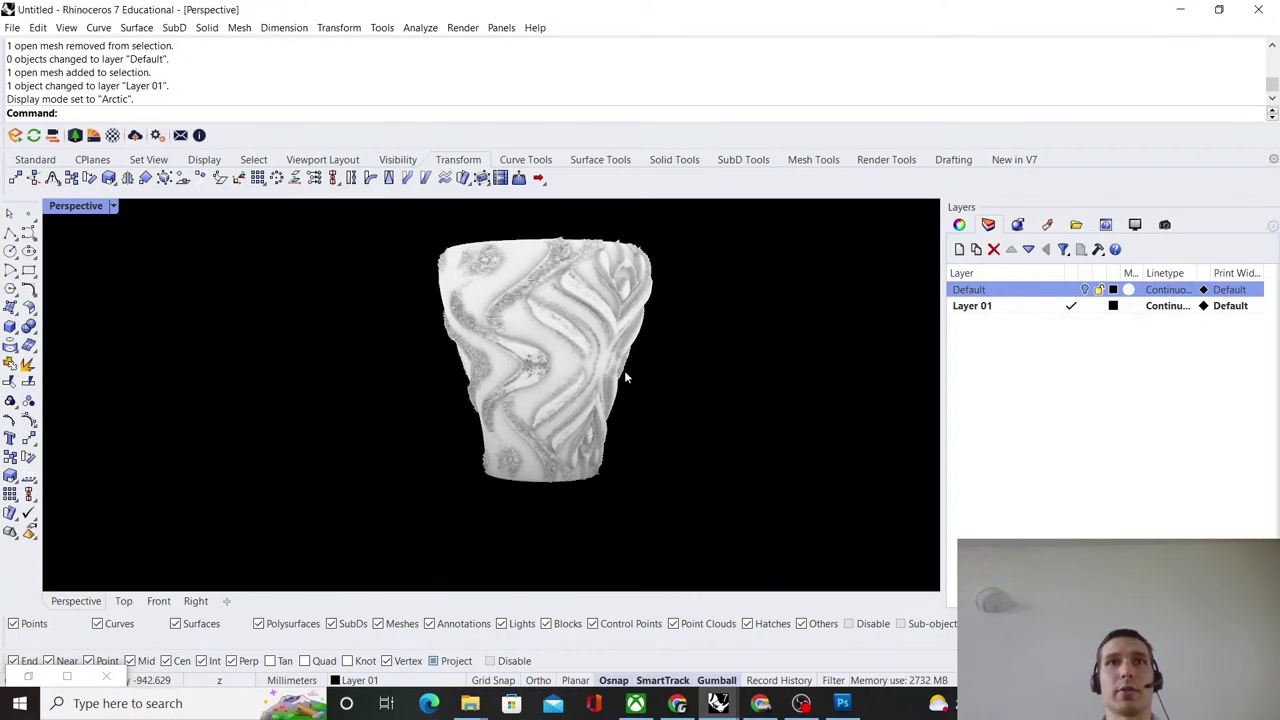
{"action": "scroll", "coordinate": [441, 398], "scroll_direction": "up", "scroll_amount": 5}
{"action": "scroll", "coordinate": [486, 427], "scroll_direction": "down", "scroll_amount": 5}
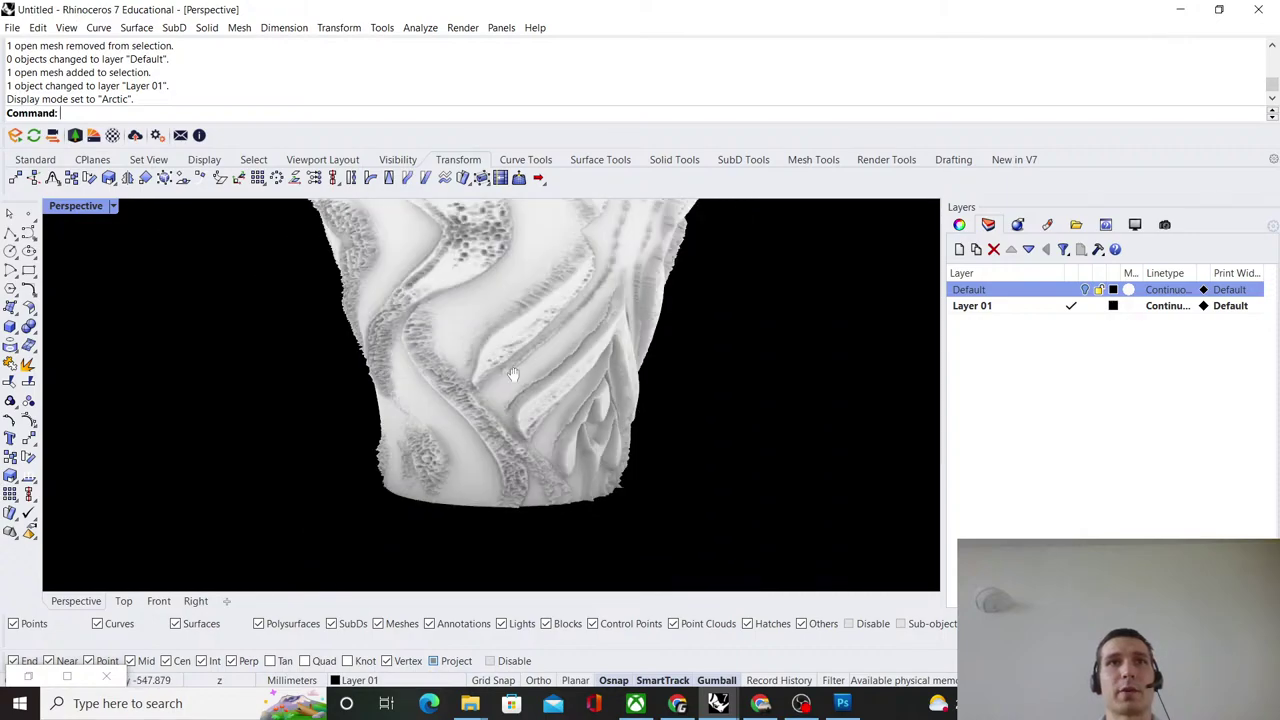
{"action": "right_click_drag", "start_coordinate": [511, 374], "coordinate": [521, 345]}
{"action": "scroll", "coordinate": [517, 377], "scroll_direction": "down", "scroll_amount": 3}
{"action": "right_click_drag", "start_coordinate": [593, 371], "coordinate": [543, 374]}
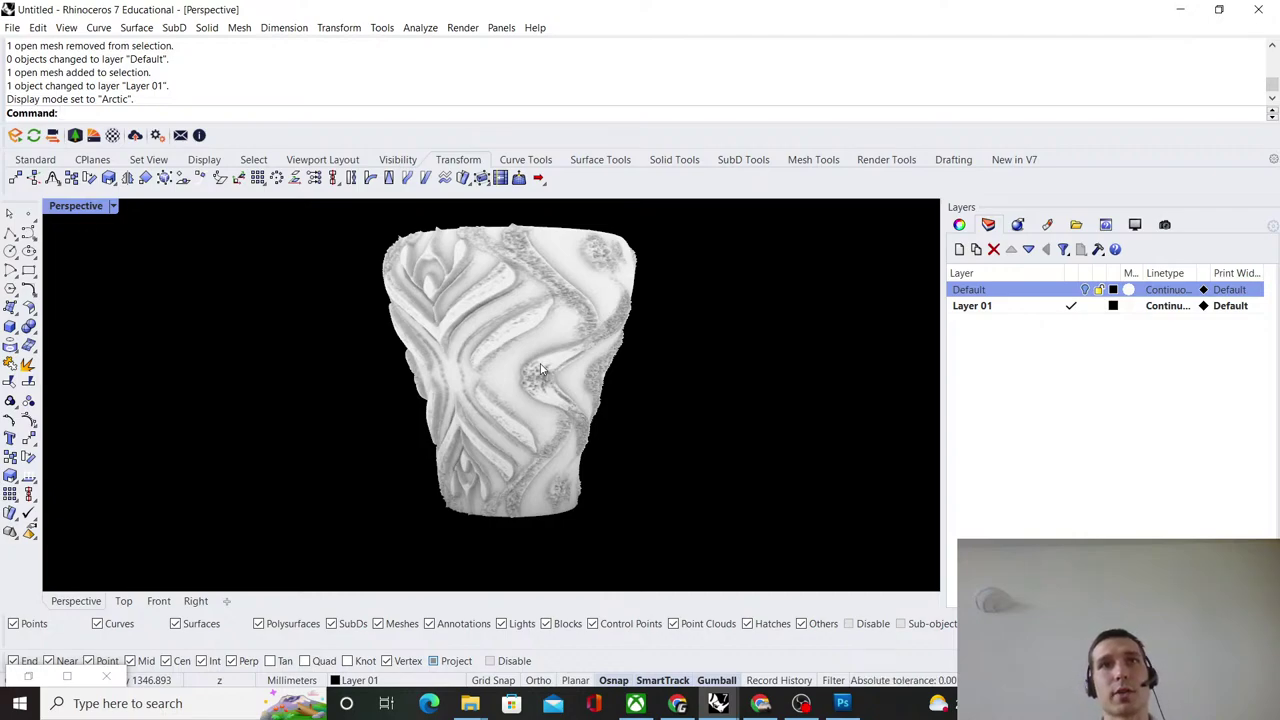
{"action": "right_click_drag", "start_coordinate": [523, 346], "coordinate": [623, 376]}
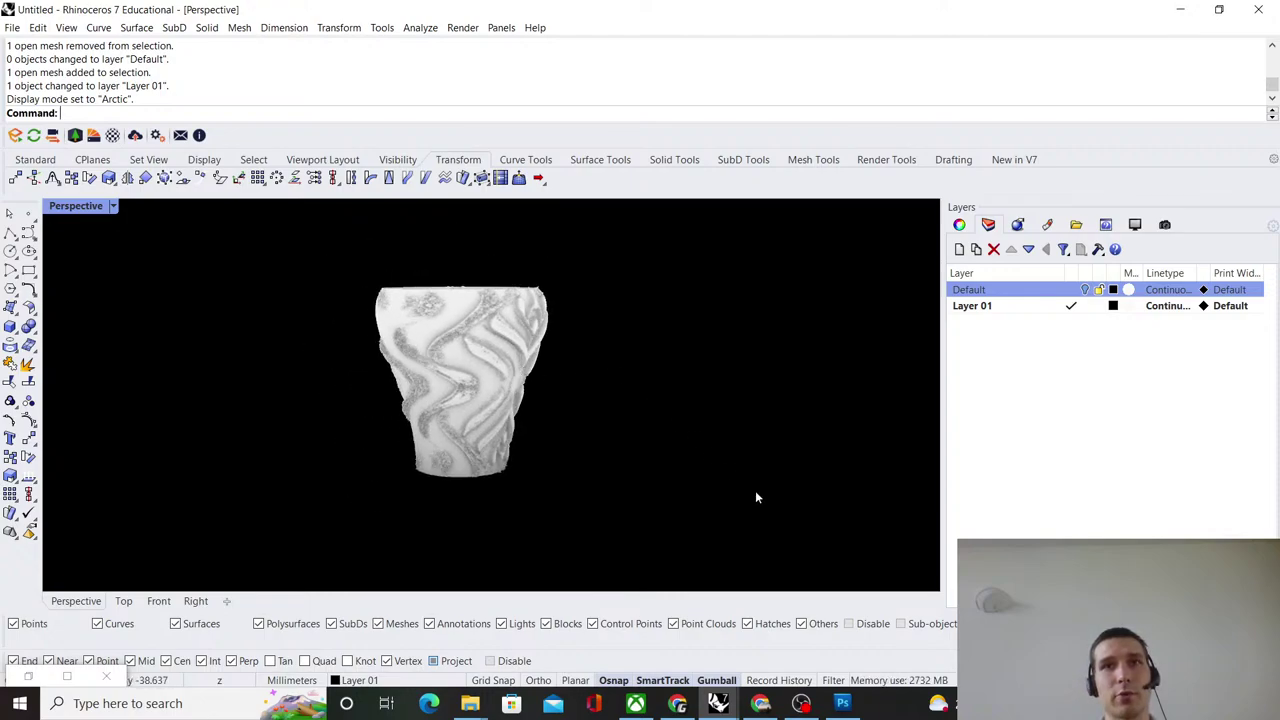
{"action": "right_click_drag", "start_coordinate": [557, 408], "coordinate": [441, 378]}
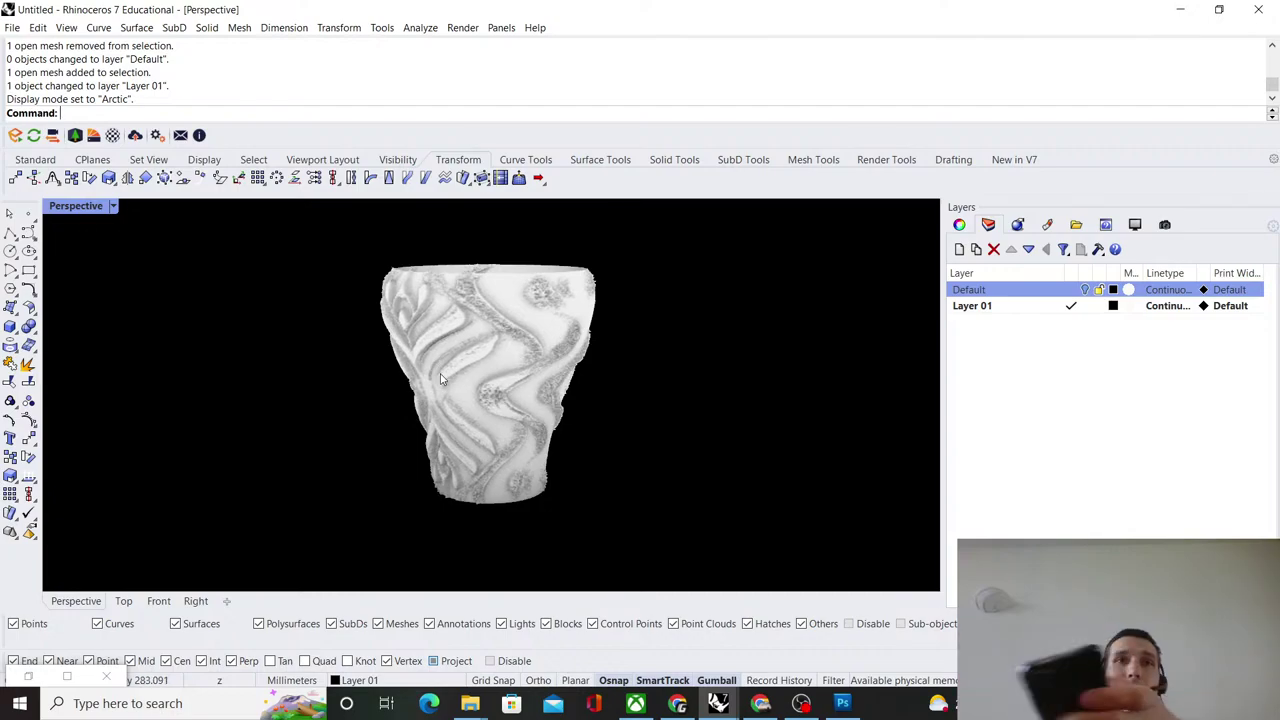